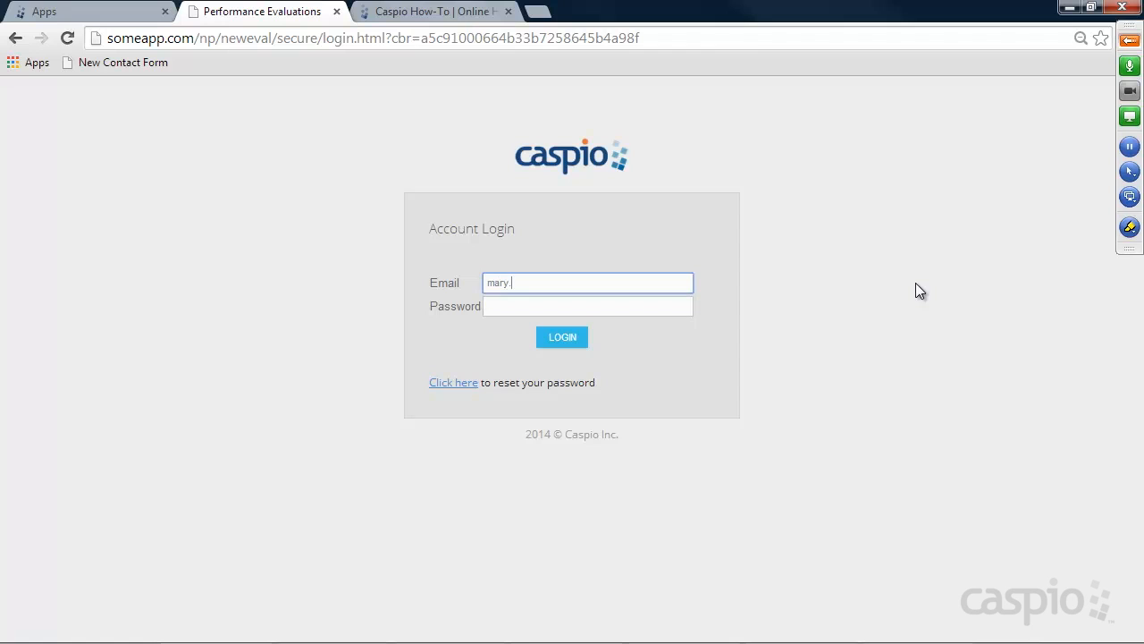
Log in to the Performance Evaluations app with the account email and password
{"action": "type", "text": "yahoo.com"}
{"action": "key", "text": "Tab"}
{"action": "type", "text": "***"}
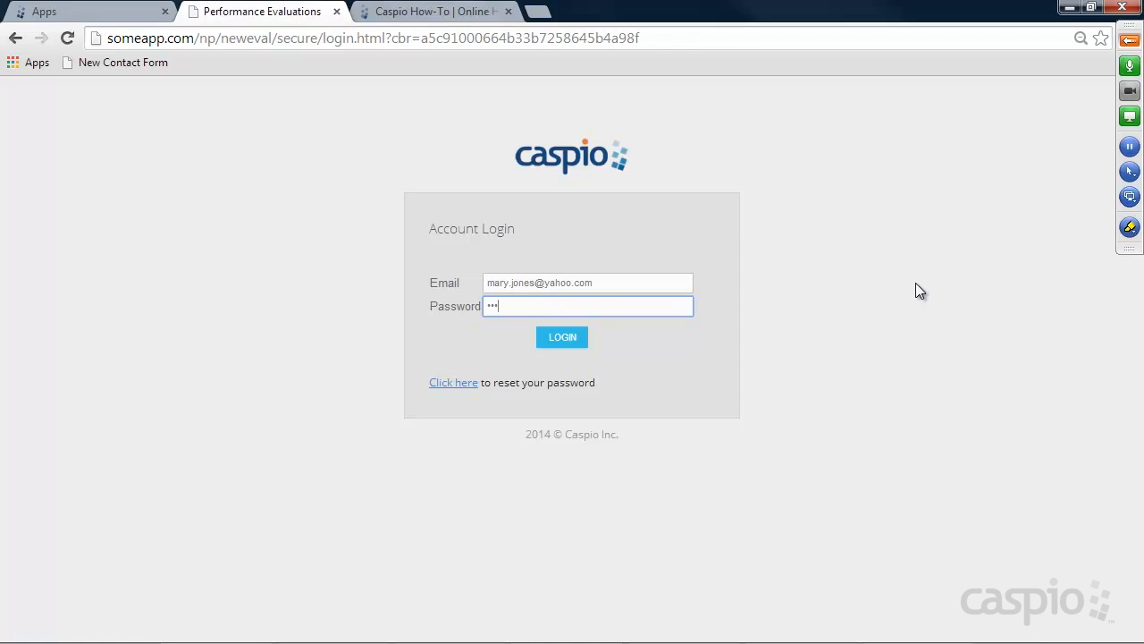
{"action": "type", "text": "**"}
{"action": "left_click", "coordinate": [570, 340]}
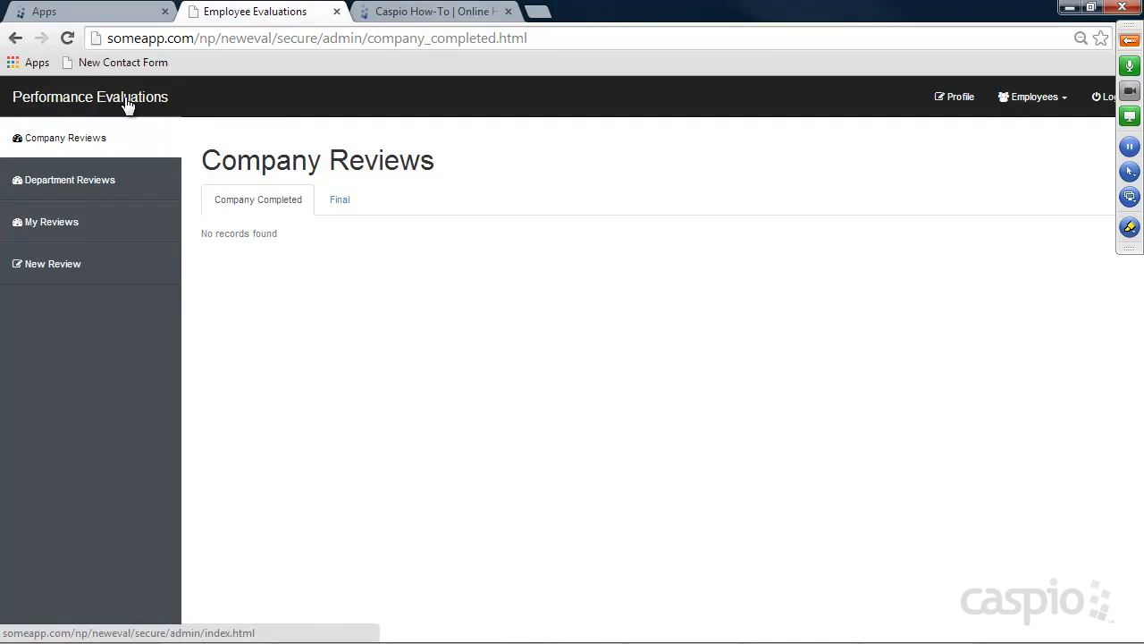
Look through the New Review, My Reviews and Department Reviews pages, ending back on Company Reviews
{"action": "left_click", "coordinate": [70, 269]}
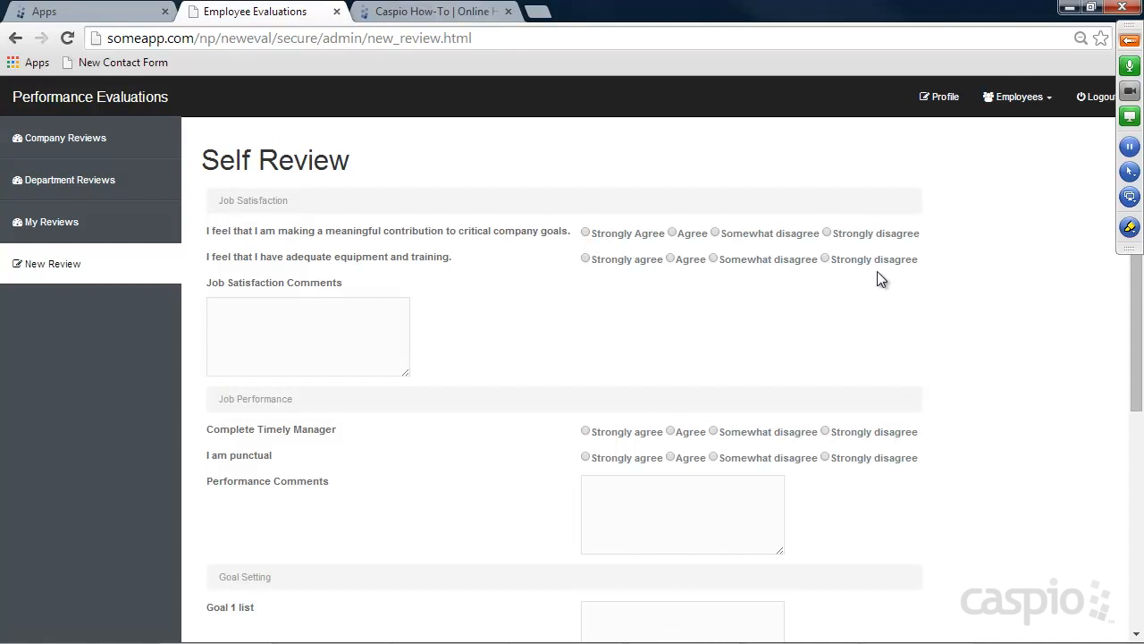
{"action": "scroll", "coordinate": [965, 285], "scroll_direction": "down", "scroll_amount": 5}
{"action": "scroll", "coordinate": [965, 293], "scroll_direction": "up", "scroll_amount": 5}
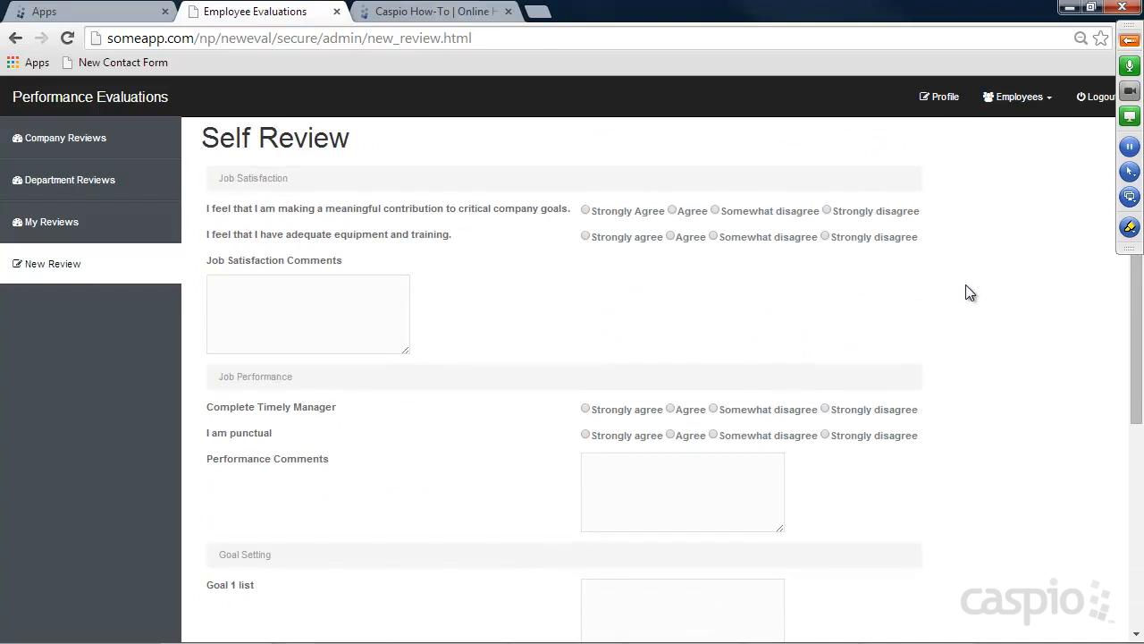
{"action": "left_click", "coordinate": [79, 230]}
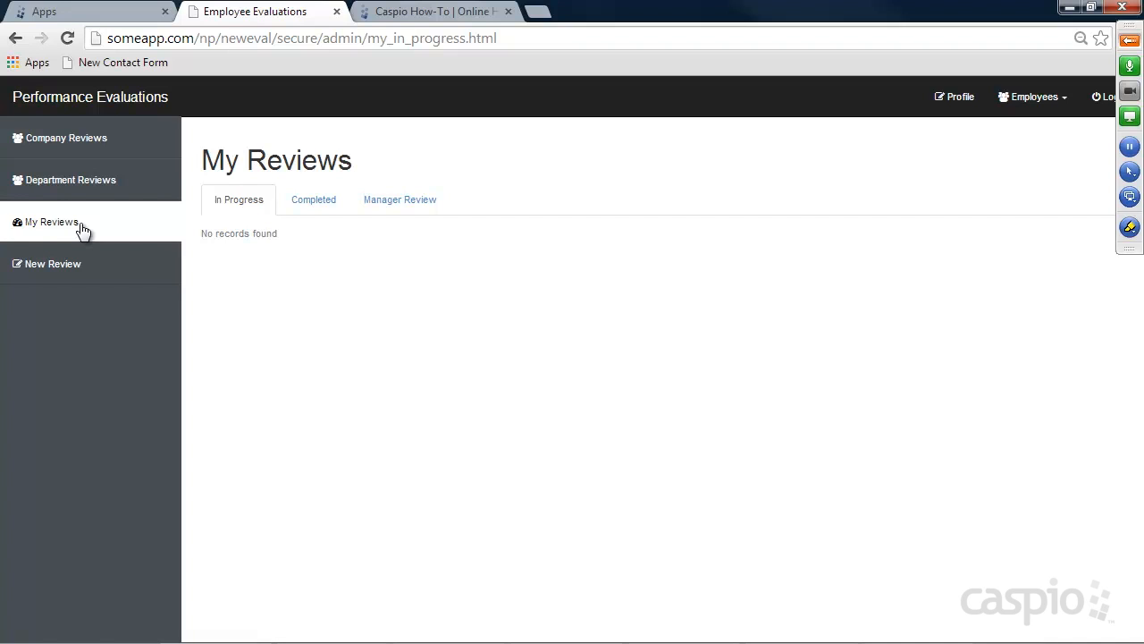
{"action": "left_click", "coordinate": [100, 193]}
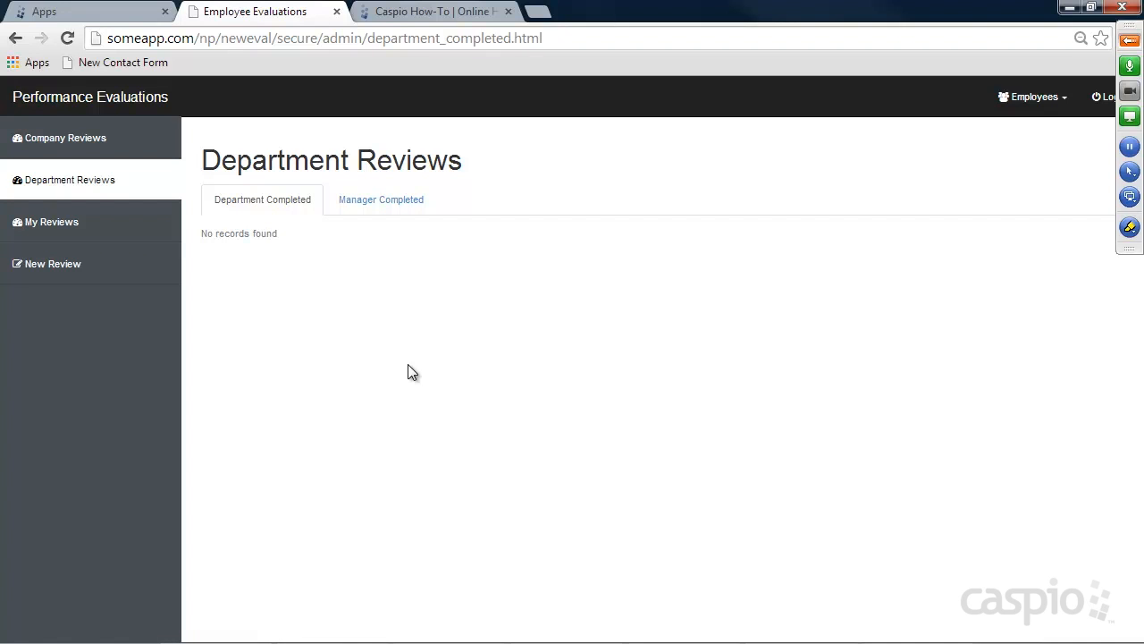
{"action": "left_click", "coordinate": [94, 141]}
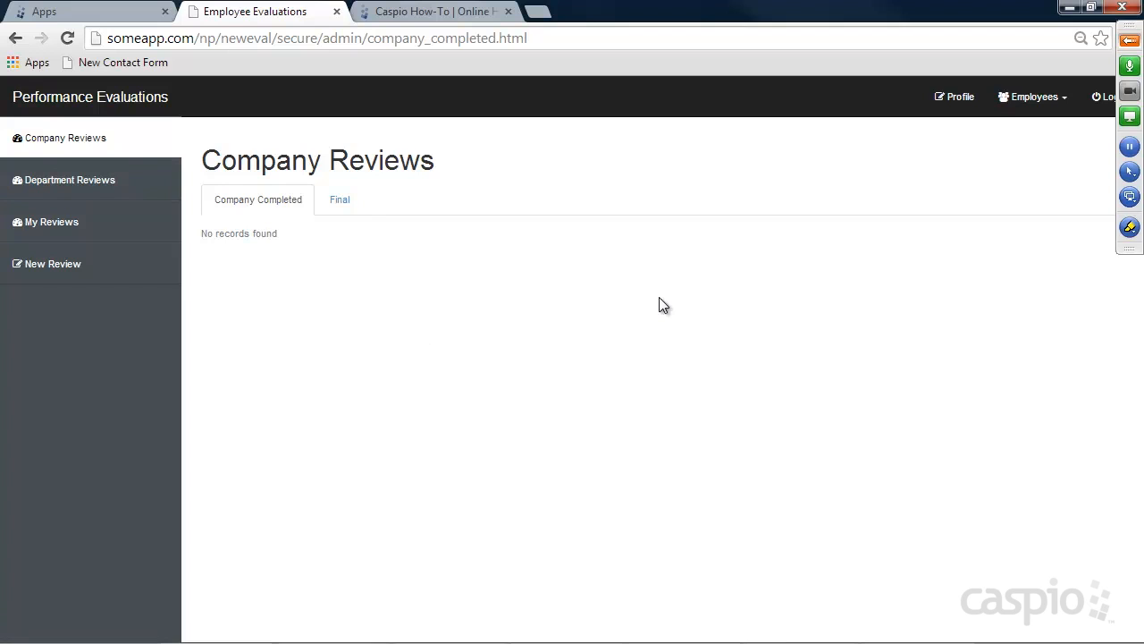
View the CEO's profile page and its password field, then show the Employees menu options
{"action": "left_click", "coordinate": [957, 99]}
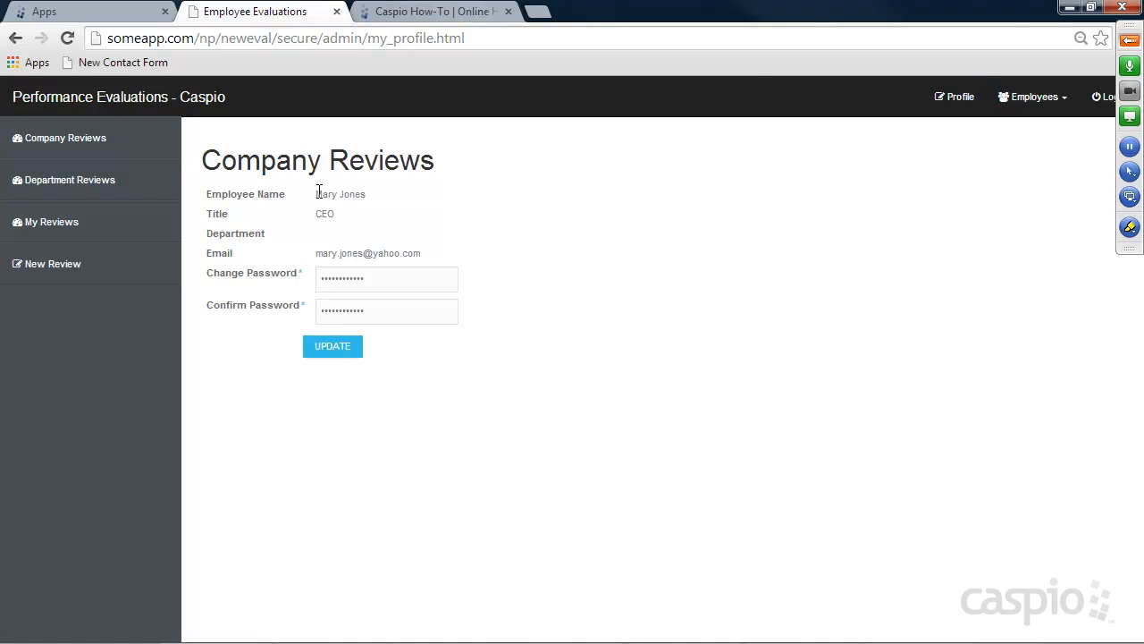
{"action": "left_click_drag", "start_coordinate": [364, 280], "coordinate": [318, 283]}
{"action": "left_click", "coordinate": [395, 281]}
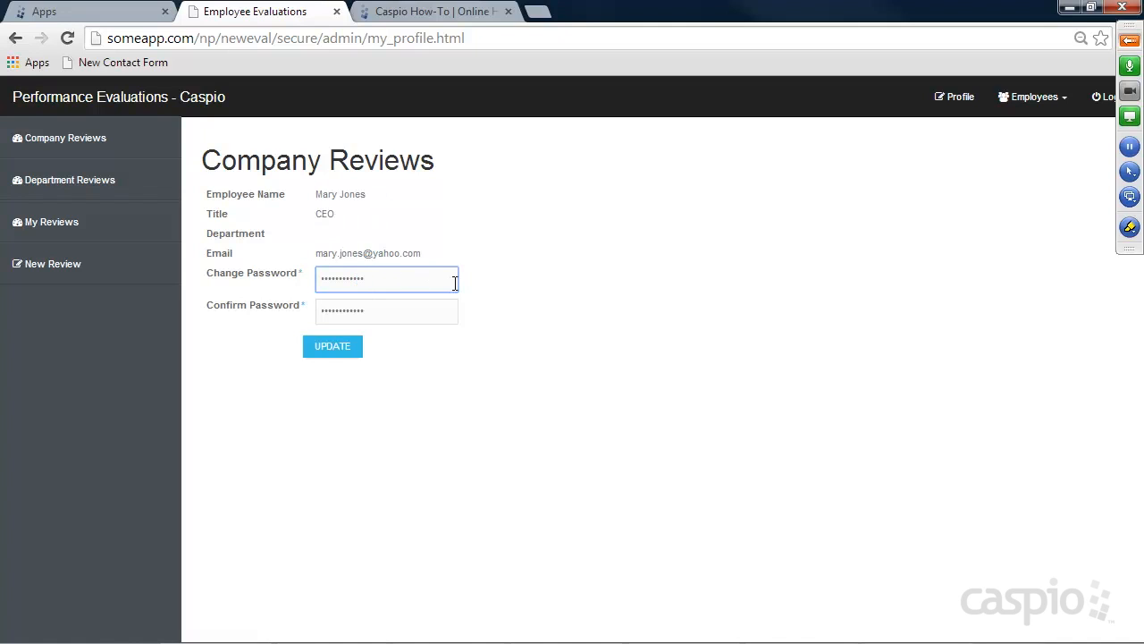
{"action": "left_click", "coordinate": [1040, 100]}
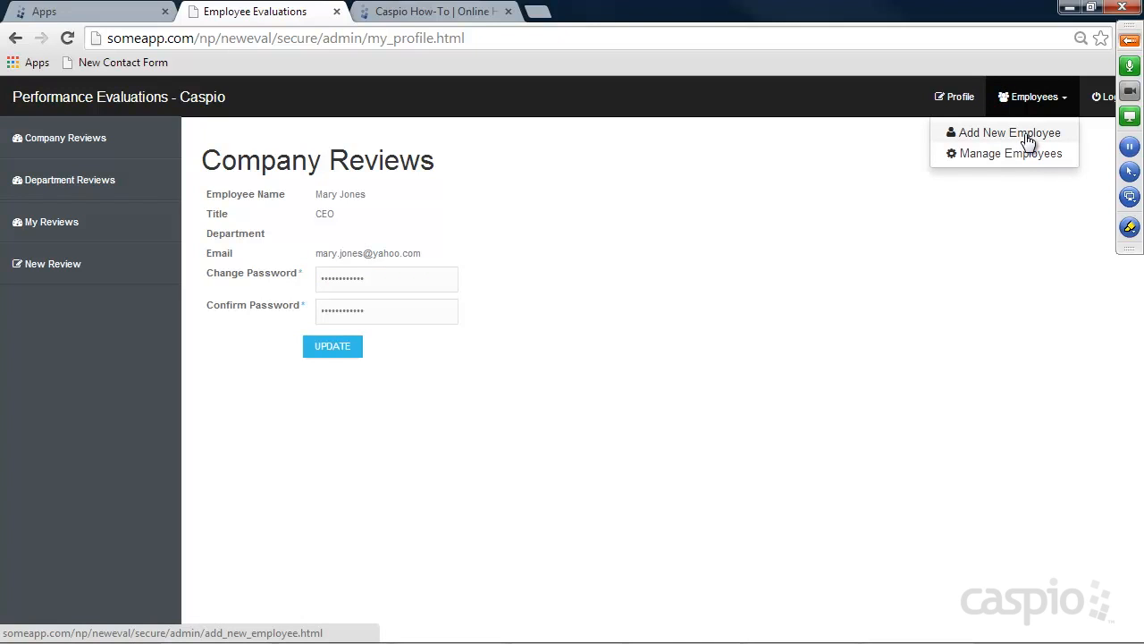
Start a new employee record and enter the employee's full name
{"action": "left_click", "coordinate": [1027, 141]}
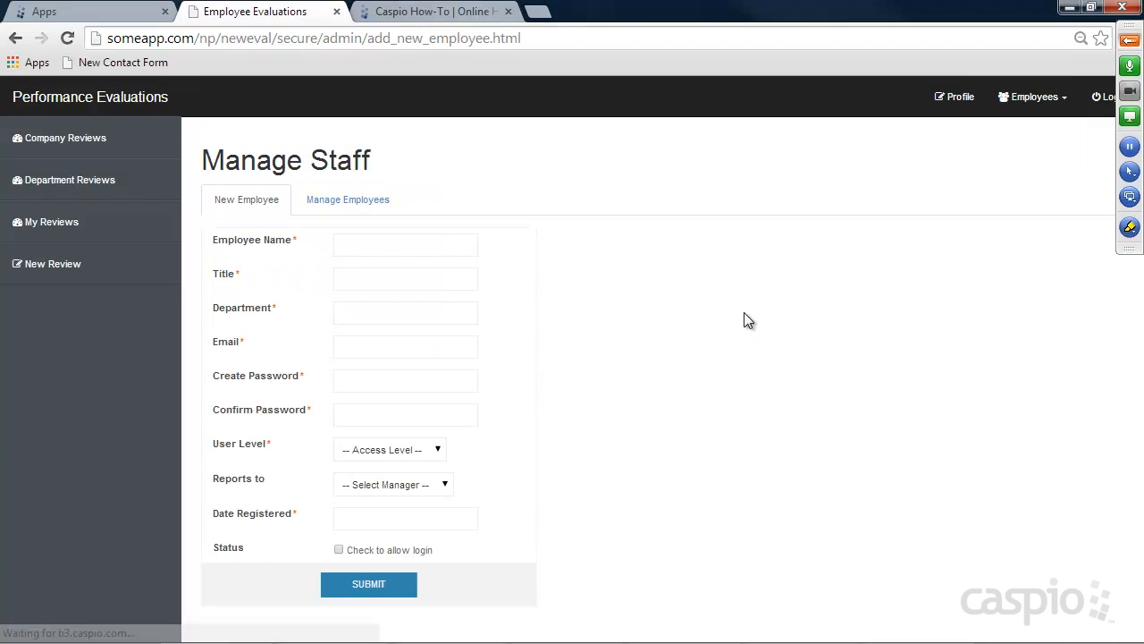
{"action": "left_click", "coordinate": [431, 251]}
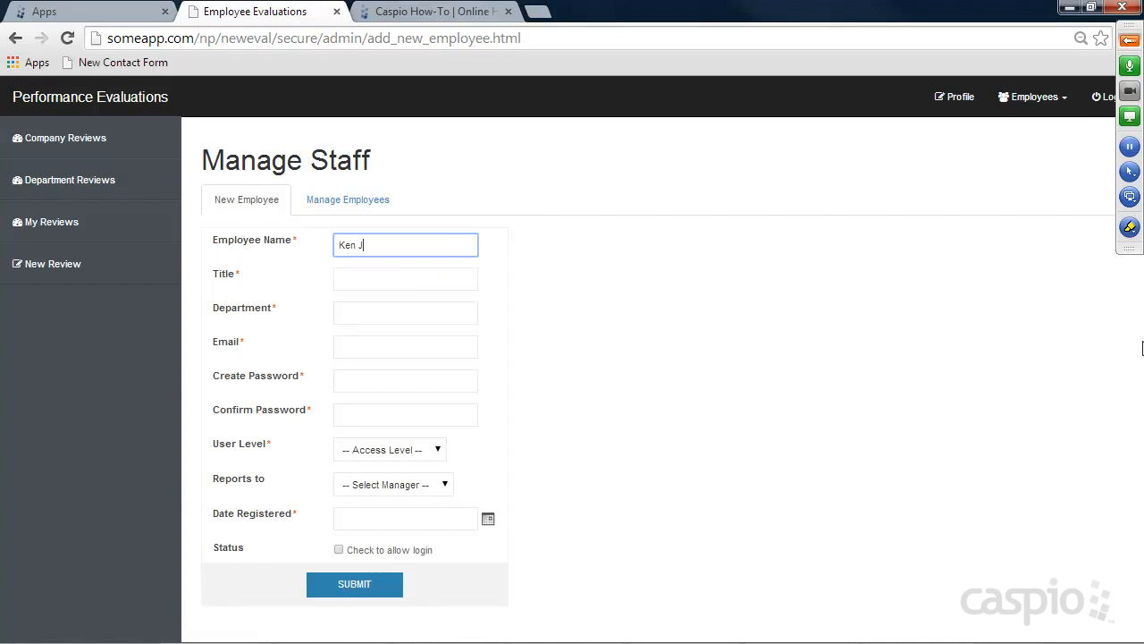
{"action": "key", "text": "Tab"}
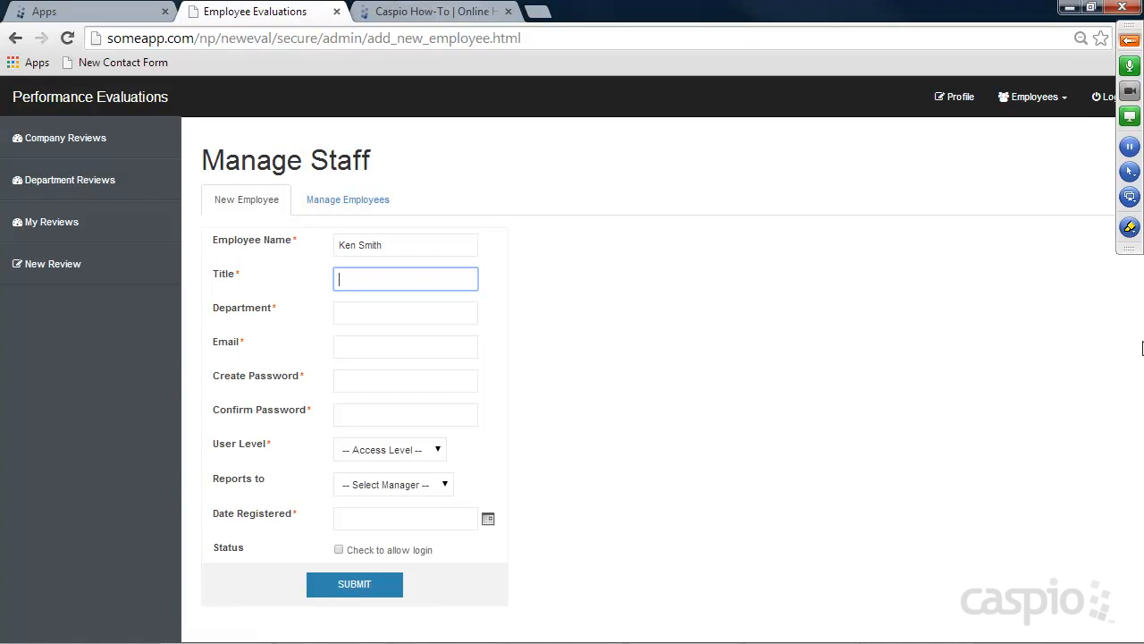
Enter title Sales Employee, department Sales, the employee's email and a matching password
{"action": "type", "text": "Sales Employee"}
{"action": "key", "text": "Tab"}
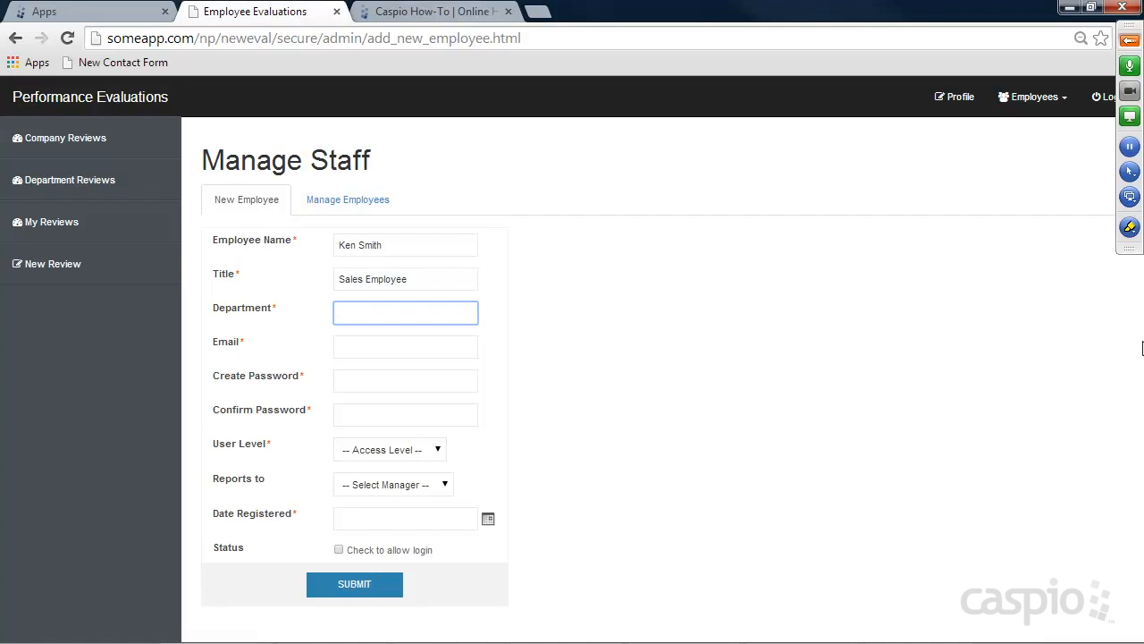
{"action": "type", "text": "Sales"}
{"action": "key", "text": "Tab"}
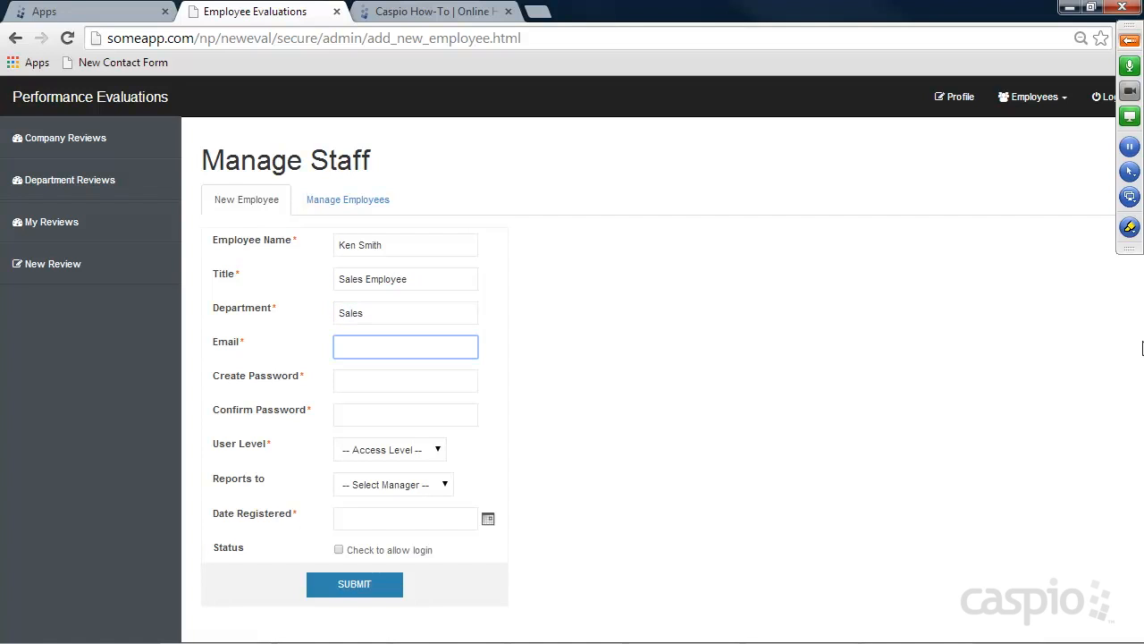
{"action": "key", "text": "Tab"}
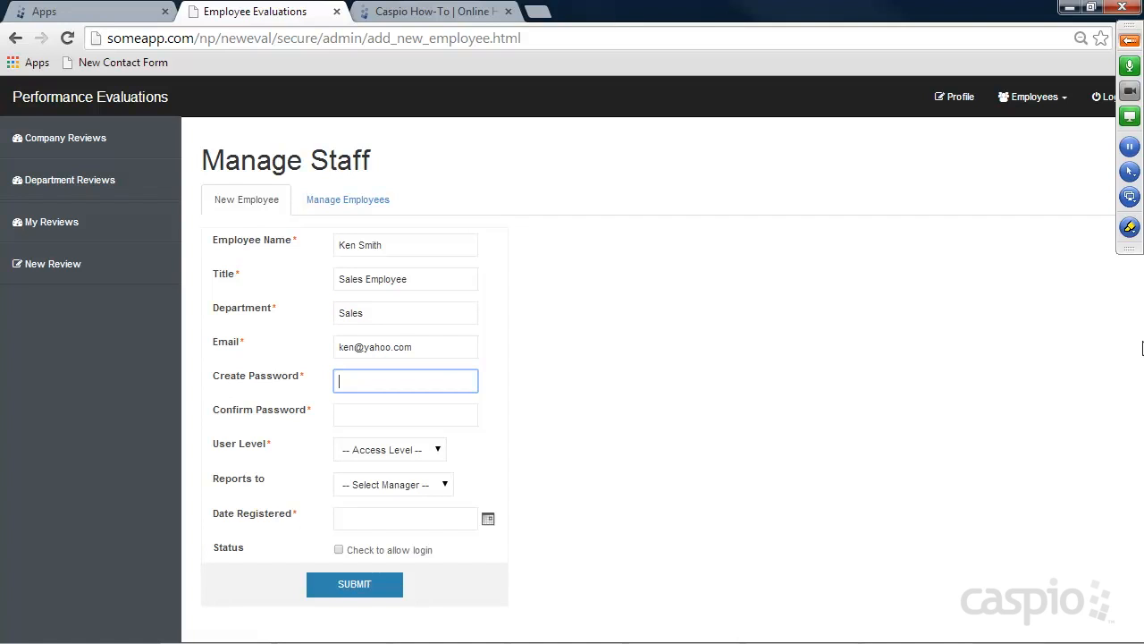
{"action": "type", "text": "1234"}
{"action": "key", "text": "Tab"}
{"action": "type", "text": "1234"}
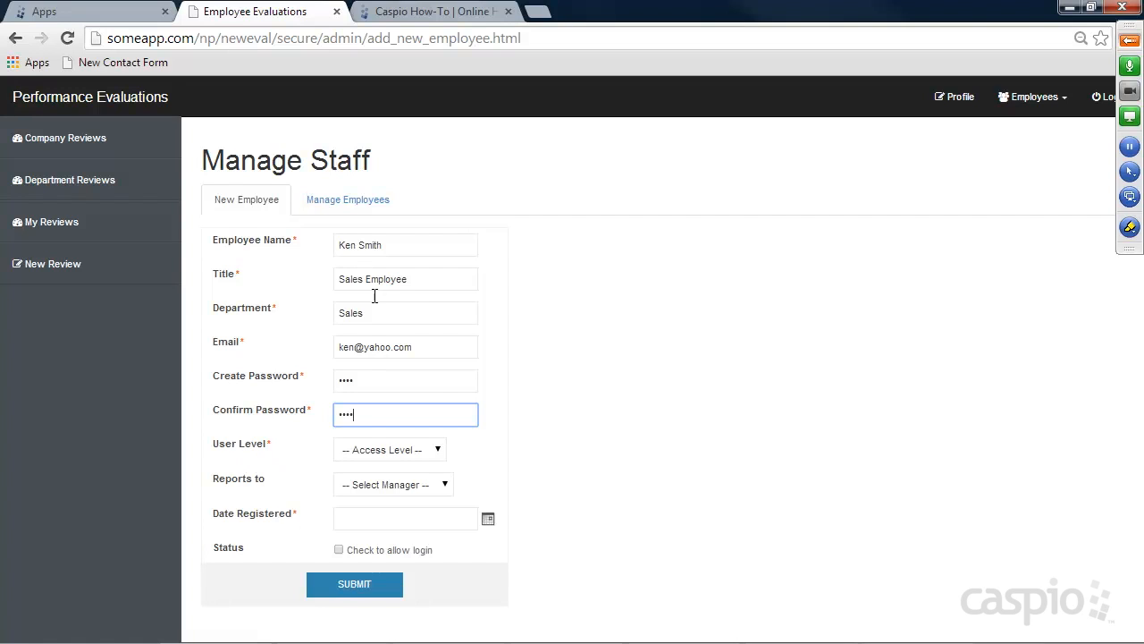
Set User Level to Employee for now and change the title to VP of Sales
{"action": "left_click", "coordinate": [396, 449]}
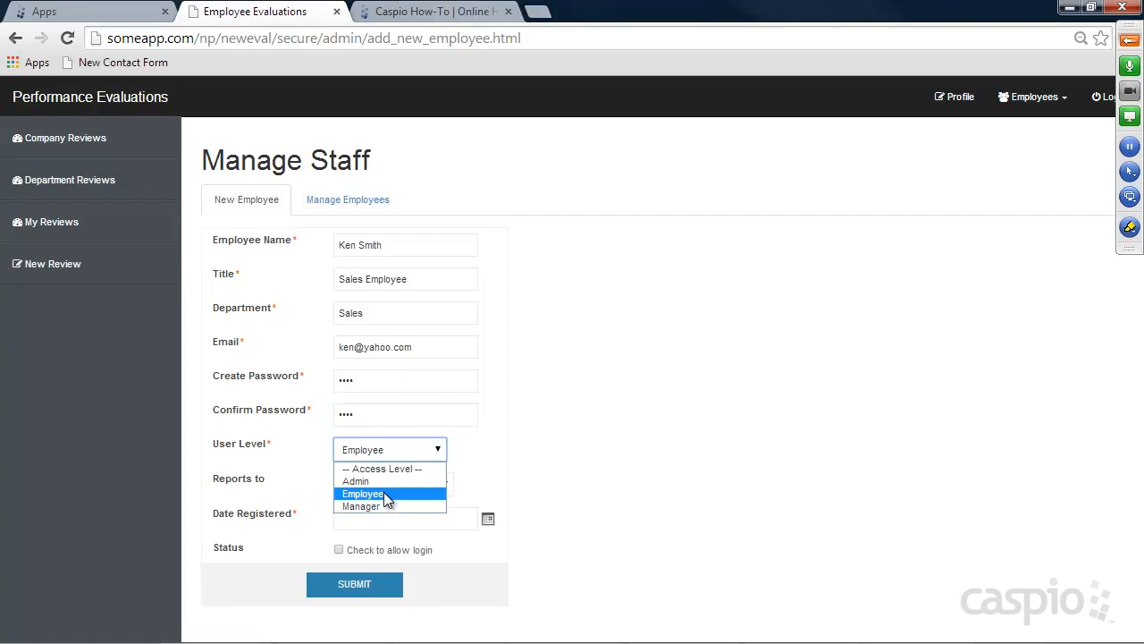
{"action": "left_click", "coordinate": [384, 493]}
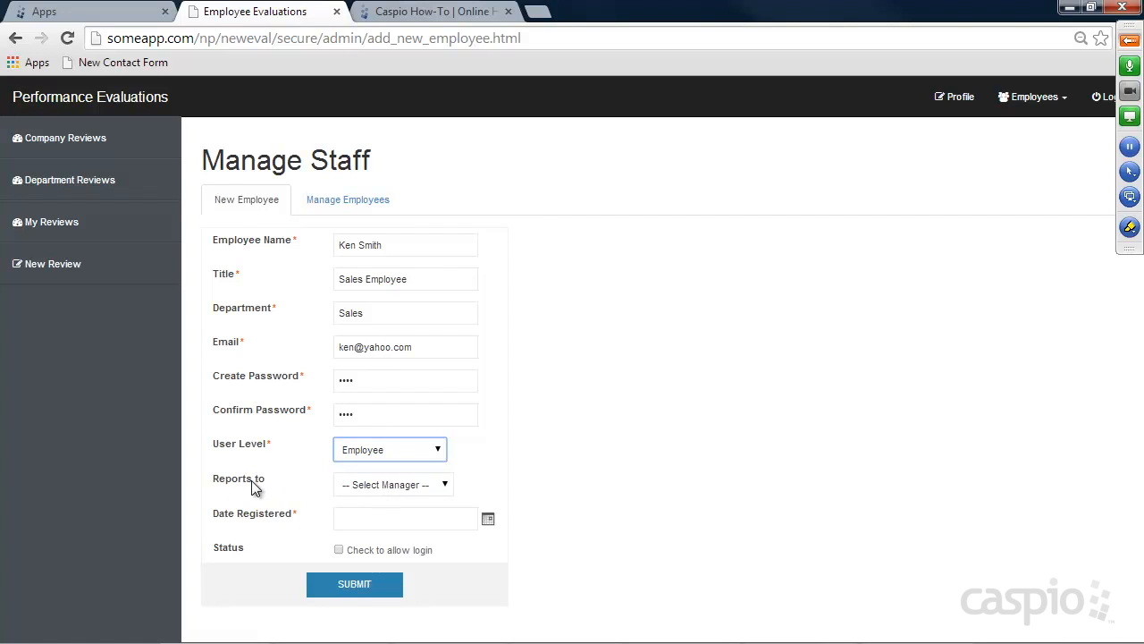
{"action": "left_click", "coordinate": [384, 484]}
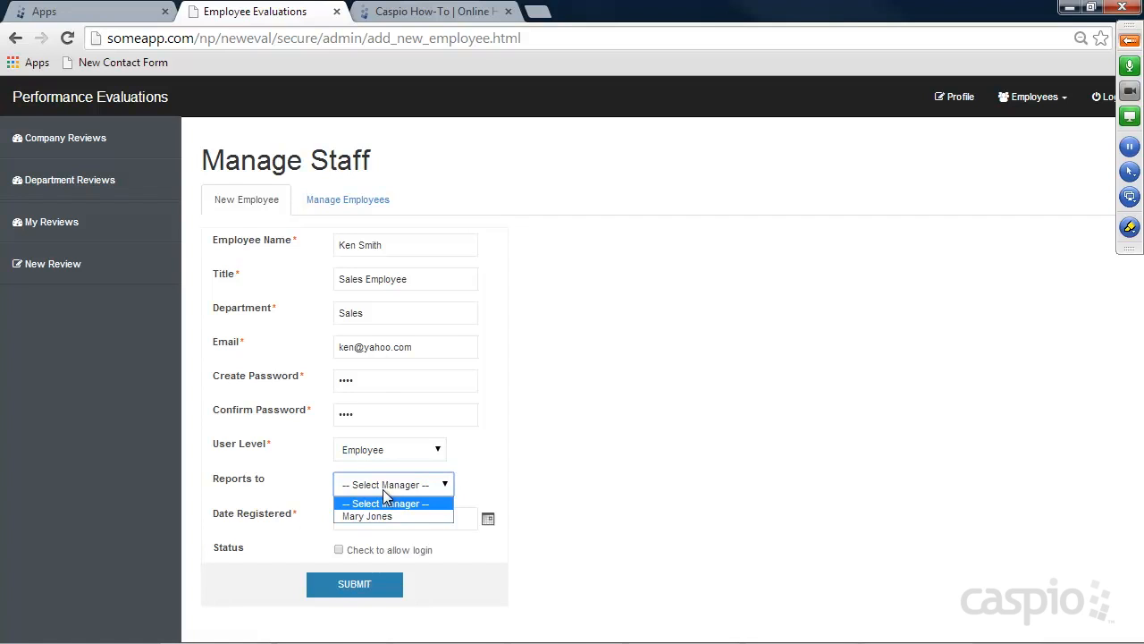
{"action": "left_click", "coordinate": [466, 303]}
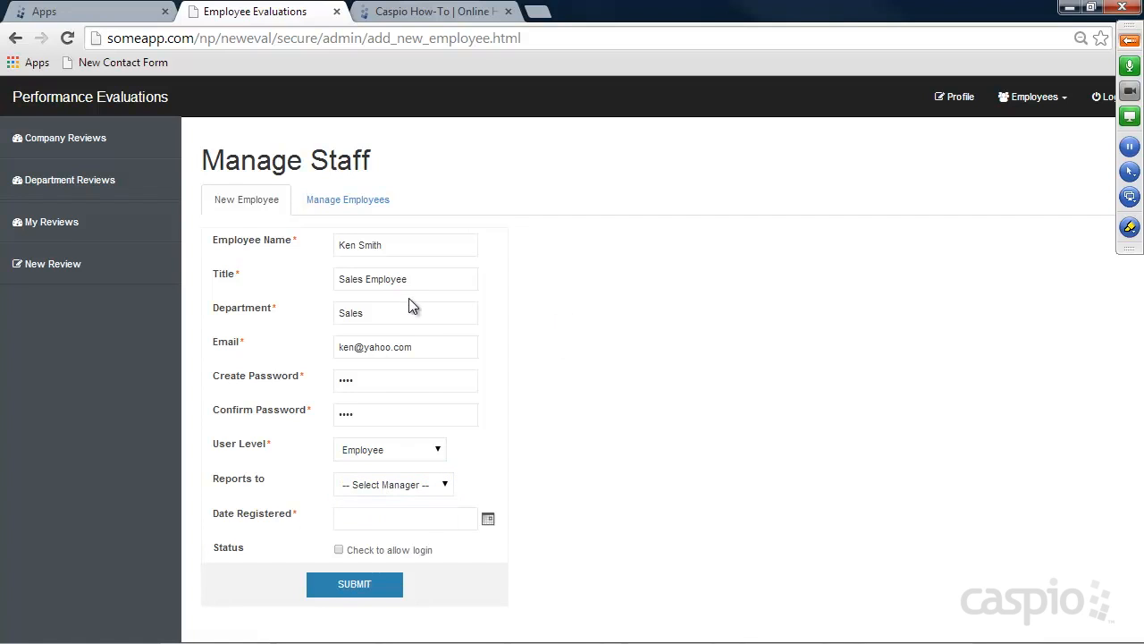
{"action": "left_click_drag", "start_coordinate": [420, 276], "coordinate": [332, 275]}
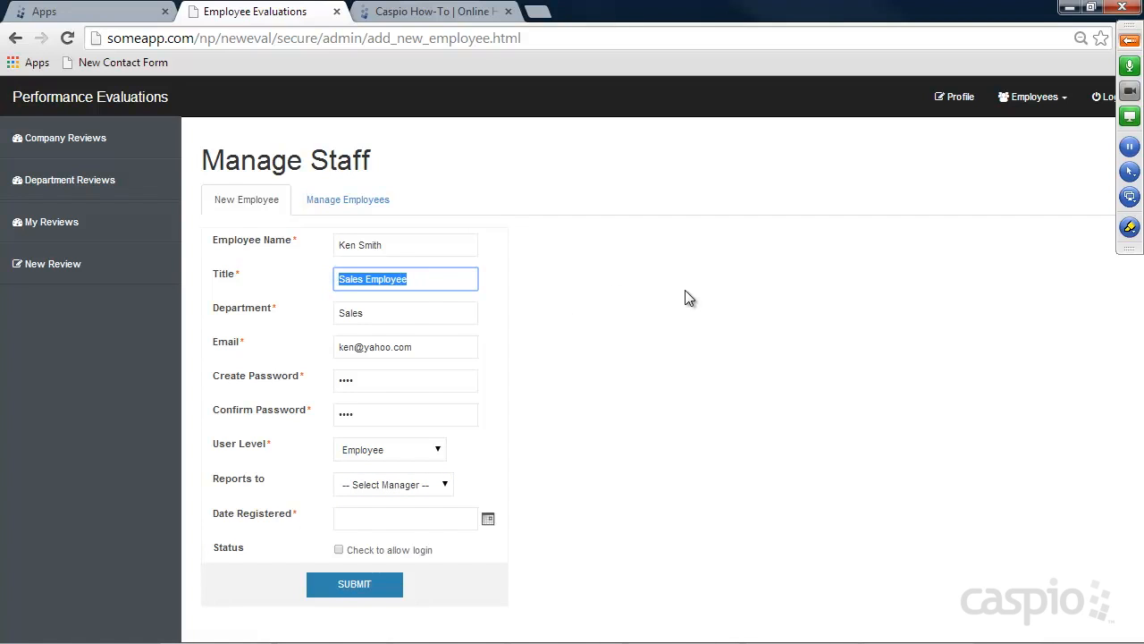
{"action": "type", "text": "VP of Sales"}
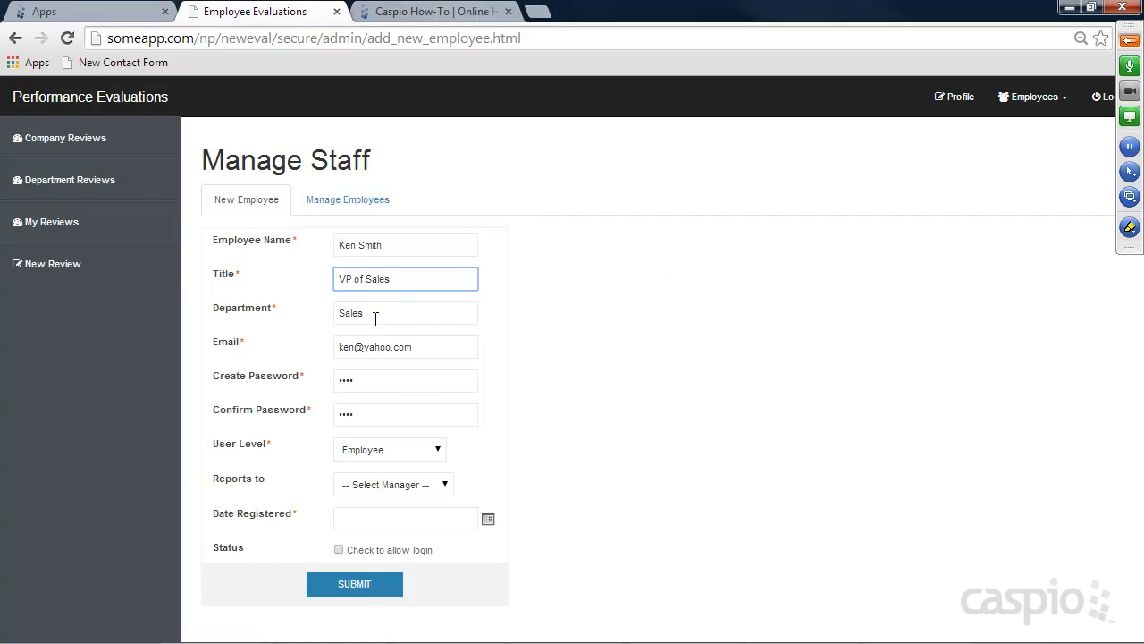
{"action": "left_click_drag", "start_coordinate": [375, 314], "coordinate": [330, 316]}
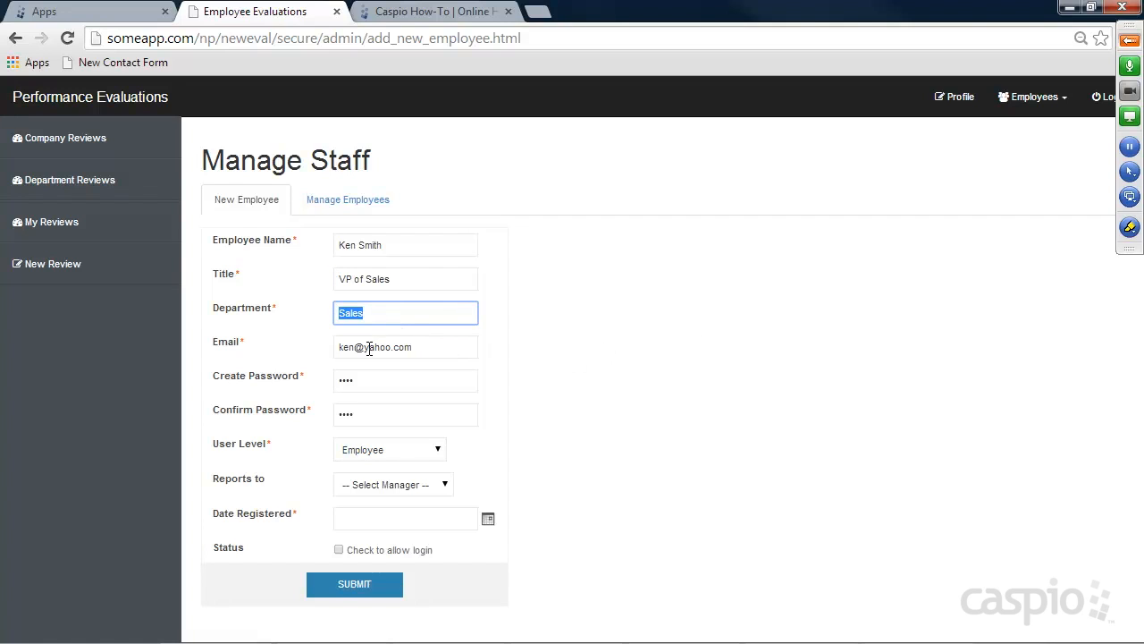
Make the employee a Manager reporting to the CEO, registered 06/06/2014, with login allowed
{"action": "left_click", "coordinate": [362, 450]}
{"action": "left_click", "coordinate": [365, 505]}
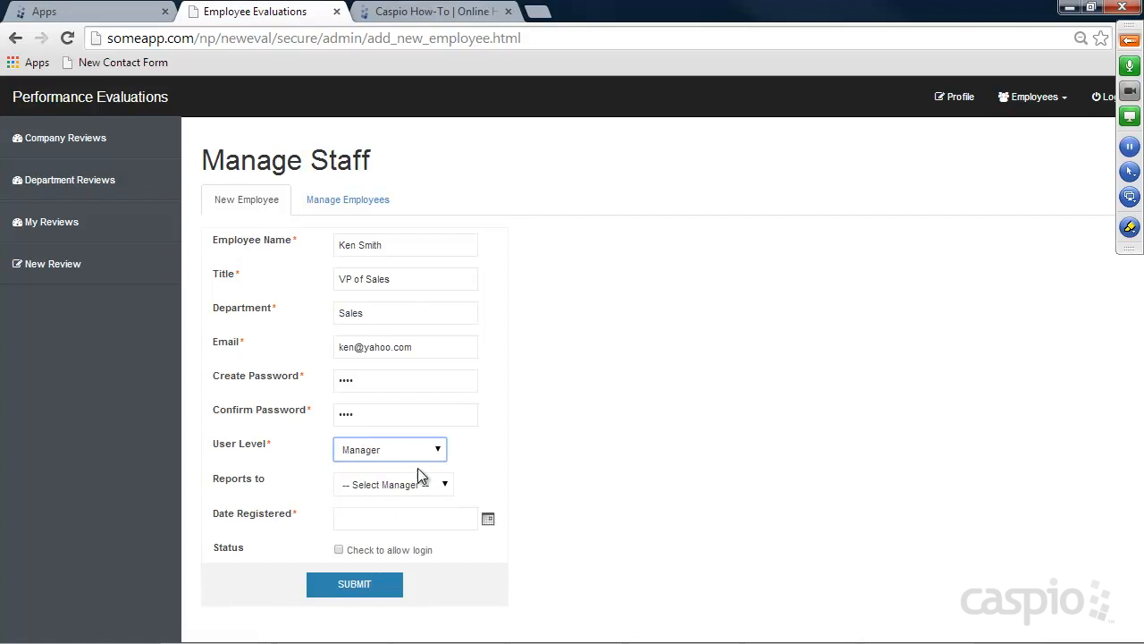
{"action": "left_click", "coordinate": [386, 483]}
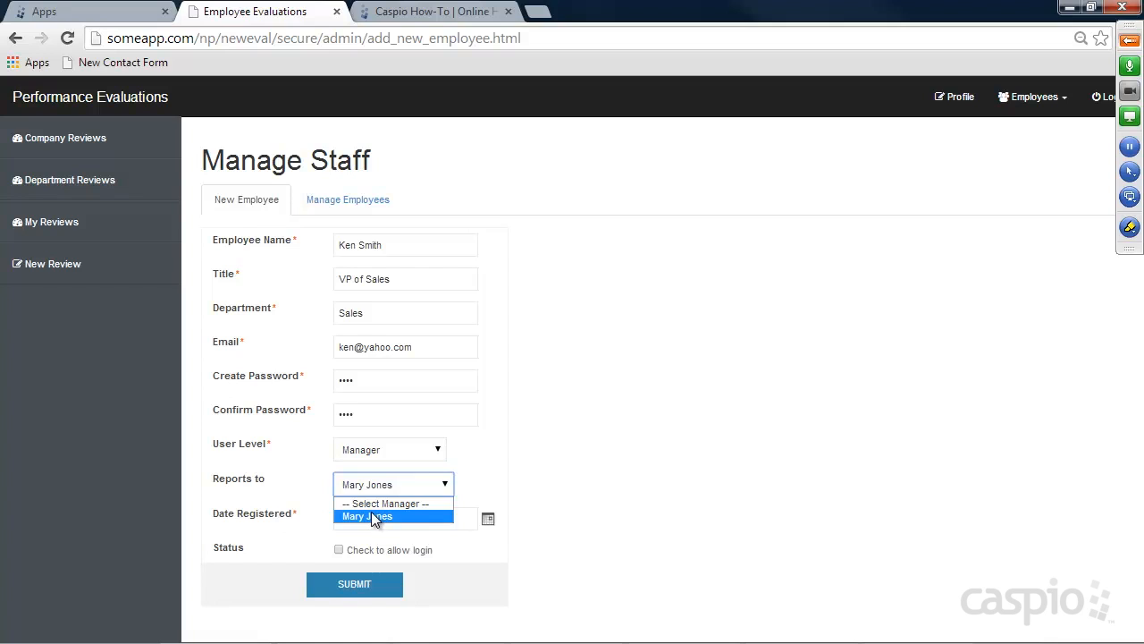
{"action": "left_click", "coordinate": [372, 516]}
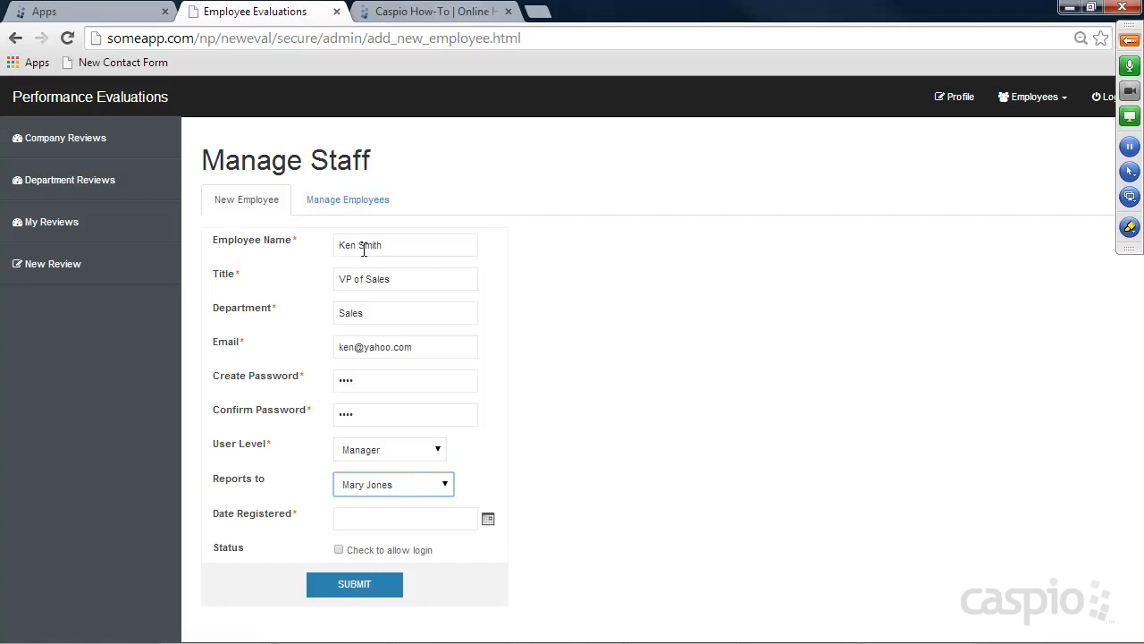
{"action": "left_click", "coordinate": [488, 519]}
{"action": "left_click", "coordinate": [586, 548]}
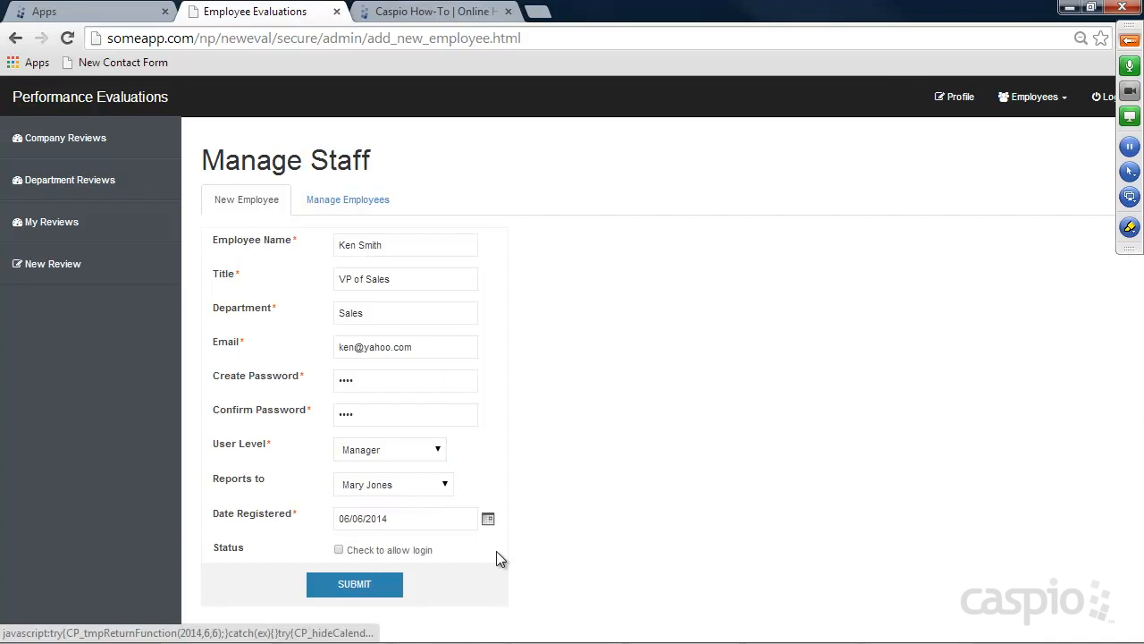
{"action": "left_click", "coordinate": [338, 549]}
Save the VP of Sales and search Manage Employees to list both active staff
{"action": "left_click", "coordinate": [351, 588]}
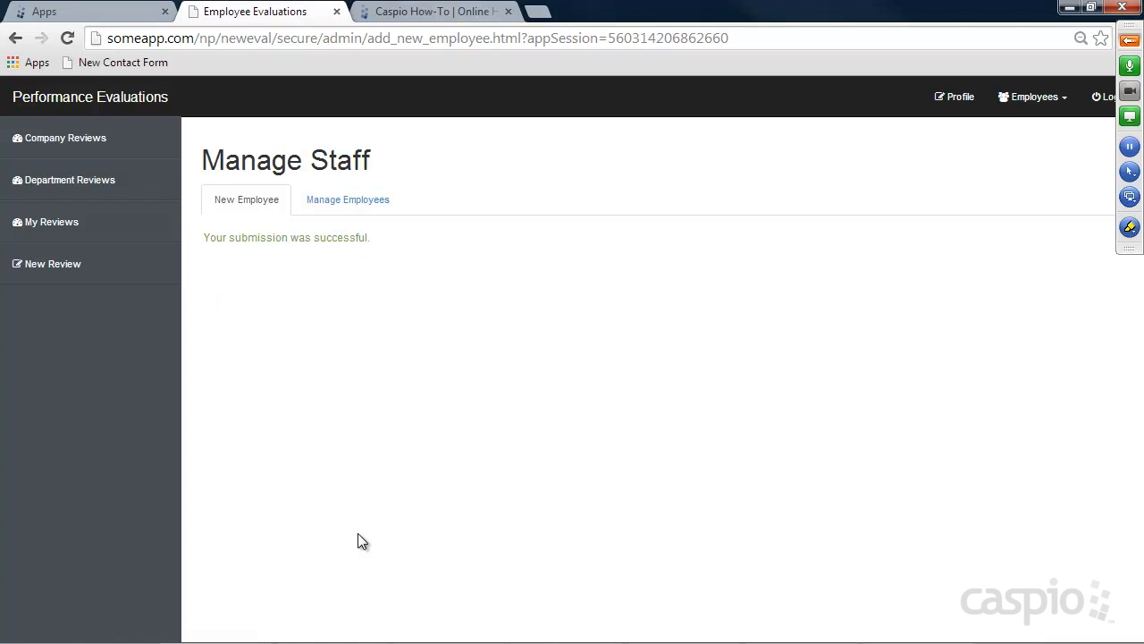
{"action": "left_click", "coordinate": [351, 204]}
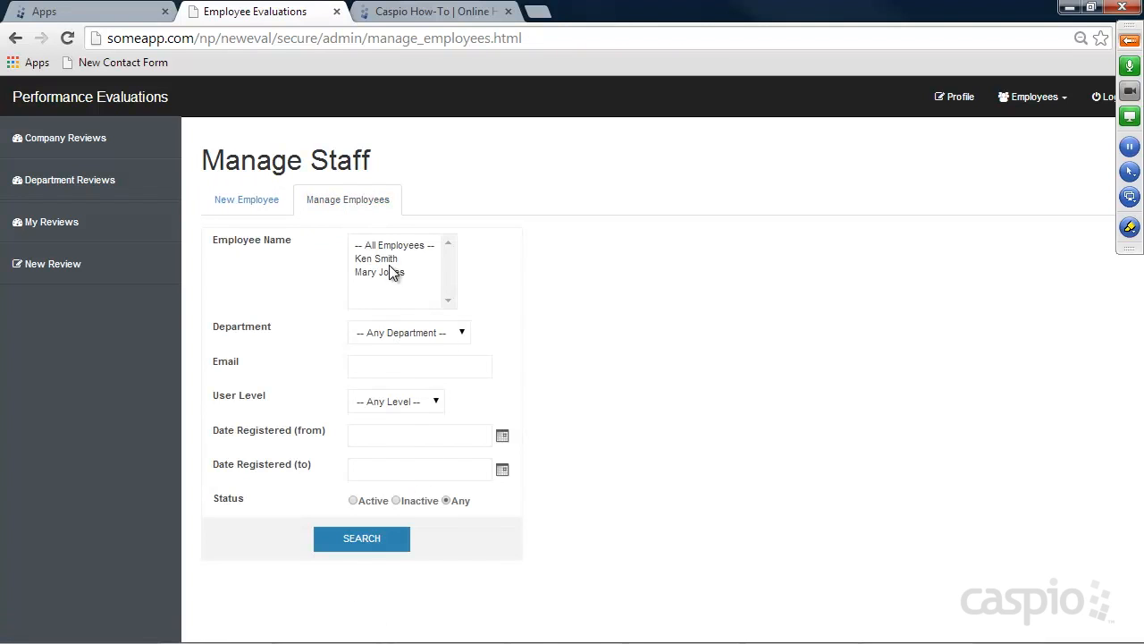
{"action": "left_click", "coordinate": [369, 540]}
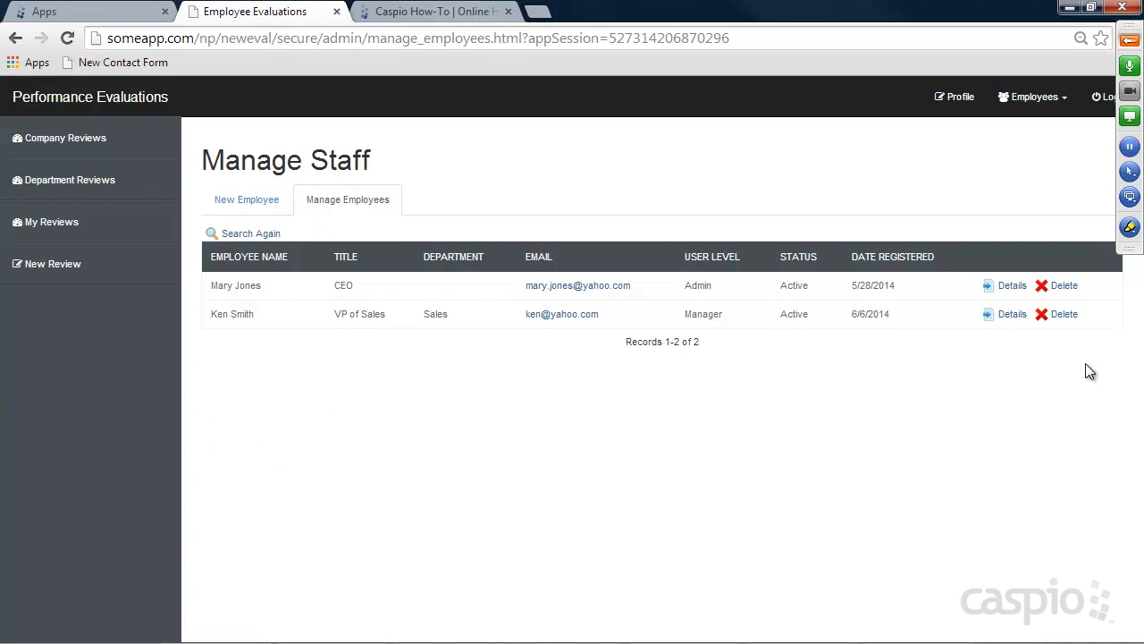
{"action": "left_click", "coordinate": [1037, 99]}
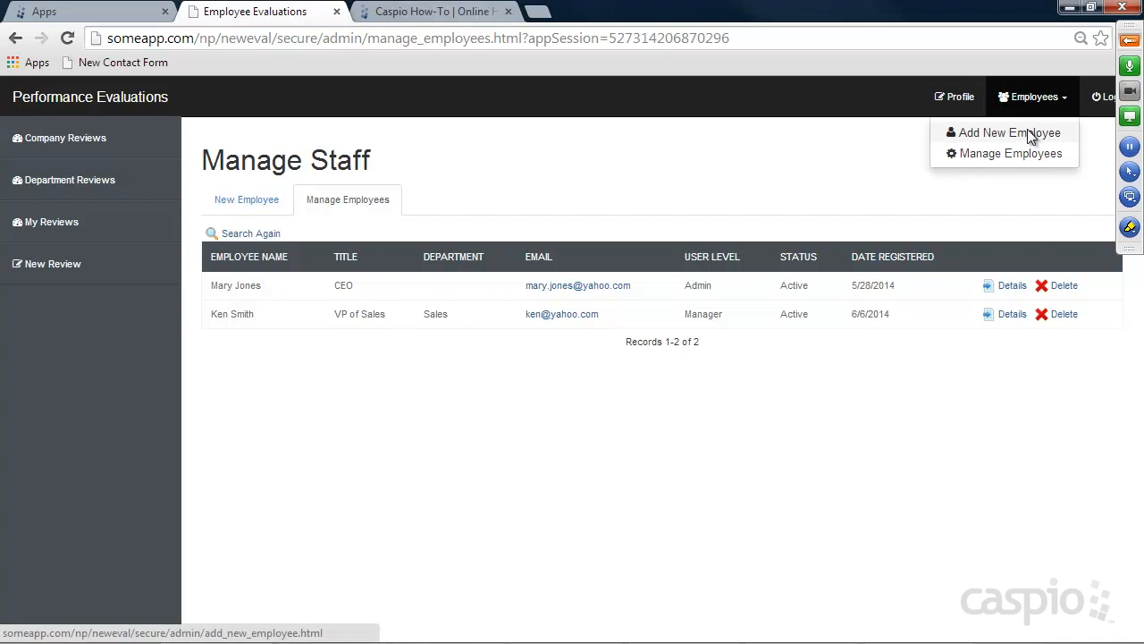
Start another new employee, entering the employee's name and title Technical Sales
{"action": "left_click", "coordinate": [1030, 134]}
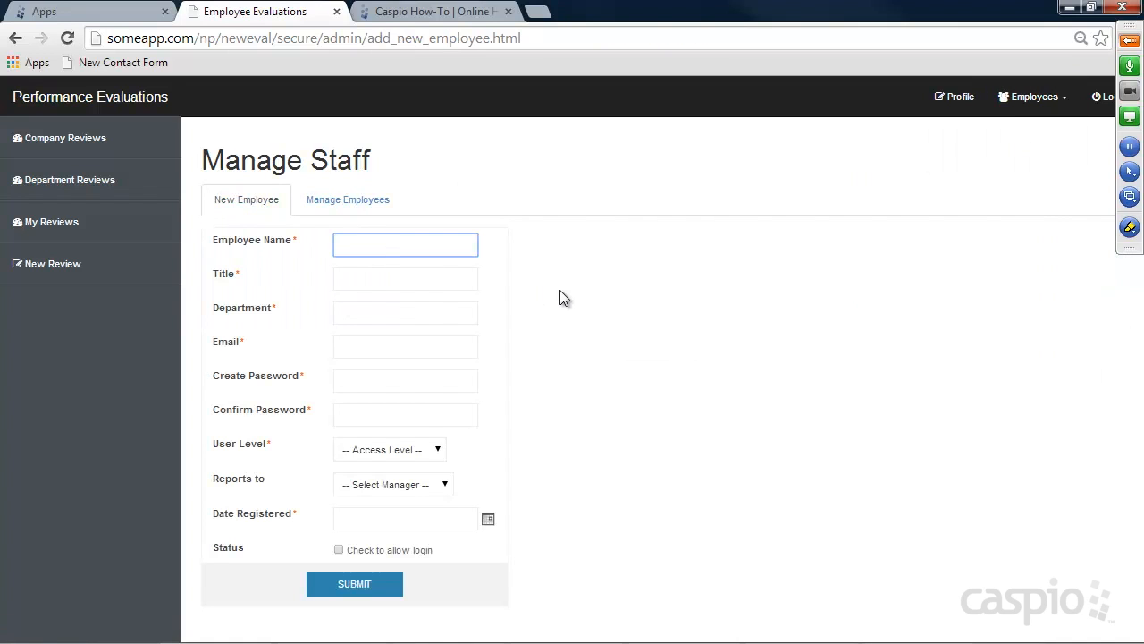
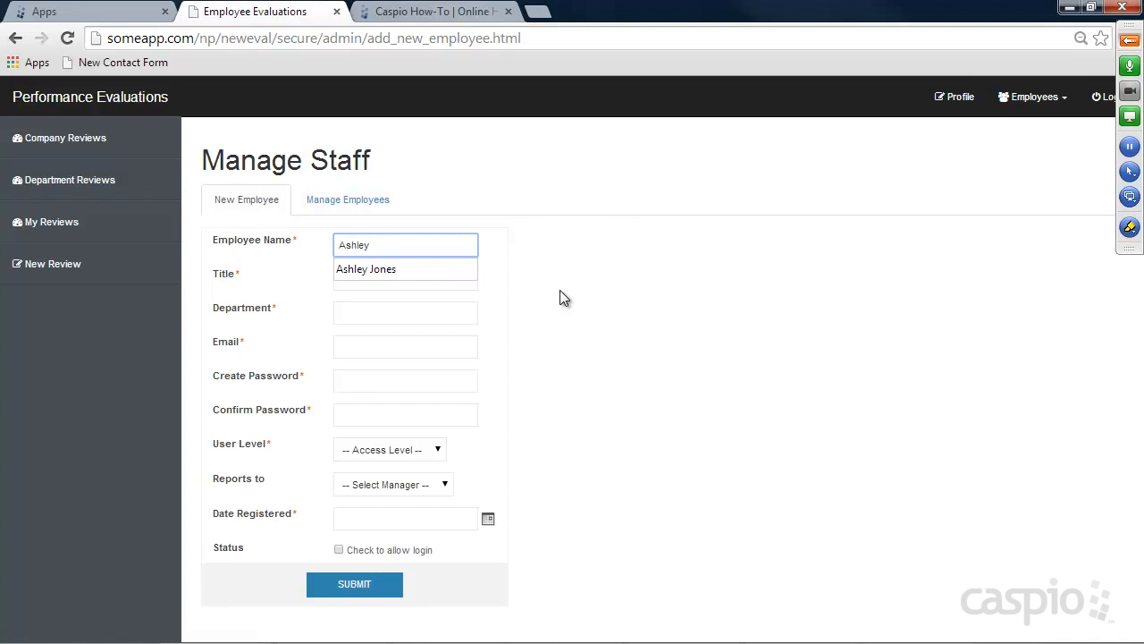
{"action": "key", "text": "Tab"}
{"action": "type", "text": "Sal"}
{"action": "key", "text": "BackSpace"}
{"action": "key", "text": "BackSpace"}
{"action": "key", "text": "BackSpace"}
{"action": "type", "text": "Technical Sales"}
{"action": "key", "text": "Tab"}
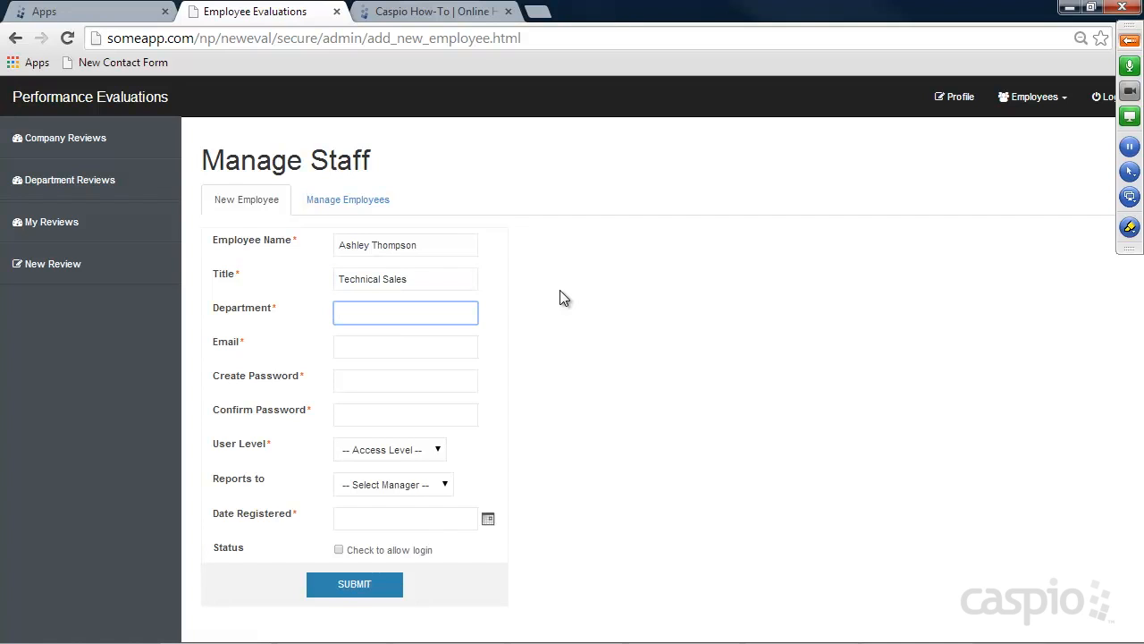
Enter department Sales, the employee's email and the password in both password fields
{"action": "type", "text": "Sales"}
{"action": "key", "text": "Tab"}
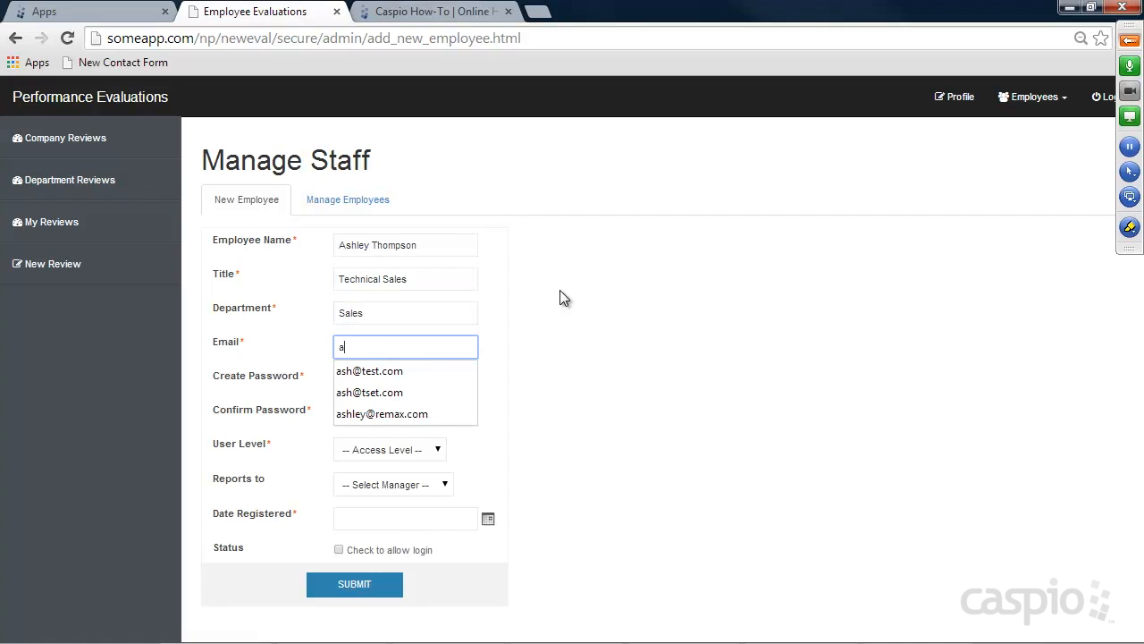
{"action": "key", "text": "Tab"}
{"action": "type", "text": "••••"}
{"action": "key", "text": "BackSpace"}
{"action": "key", "text": "BackSpace"}
{"action": "key", "text": "BackSpace"}
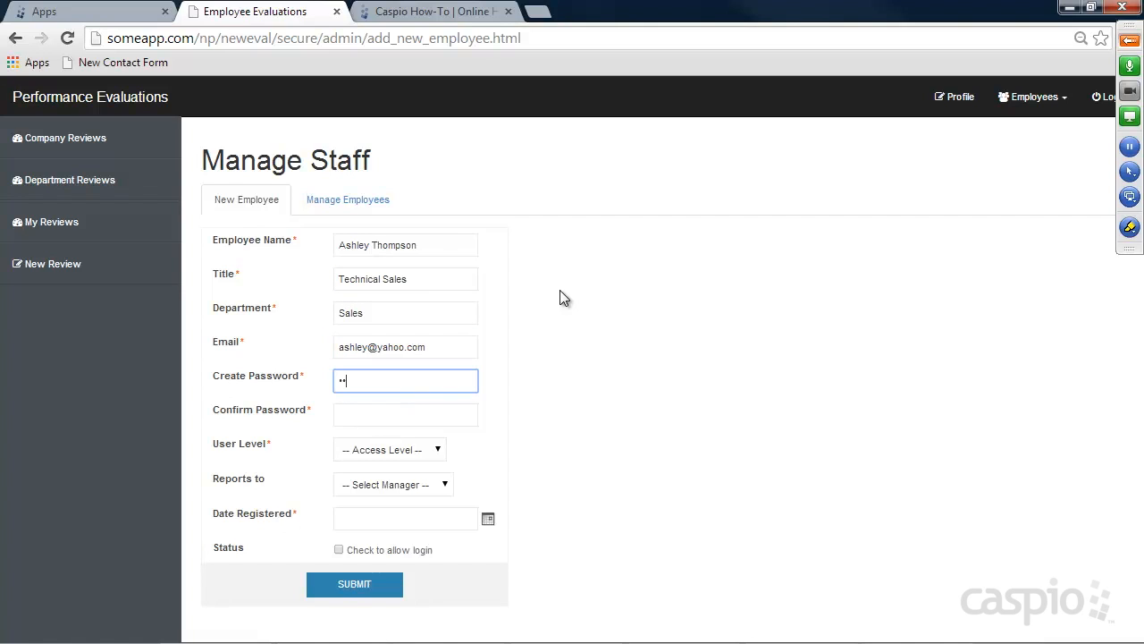
{"action": "type", "text": "•••"}
{"action": "key", "text": "Tab"}
{"action": "type", "text": "••••"}
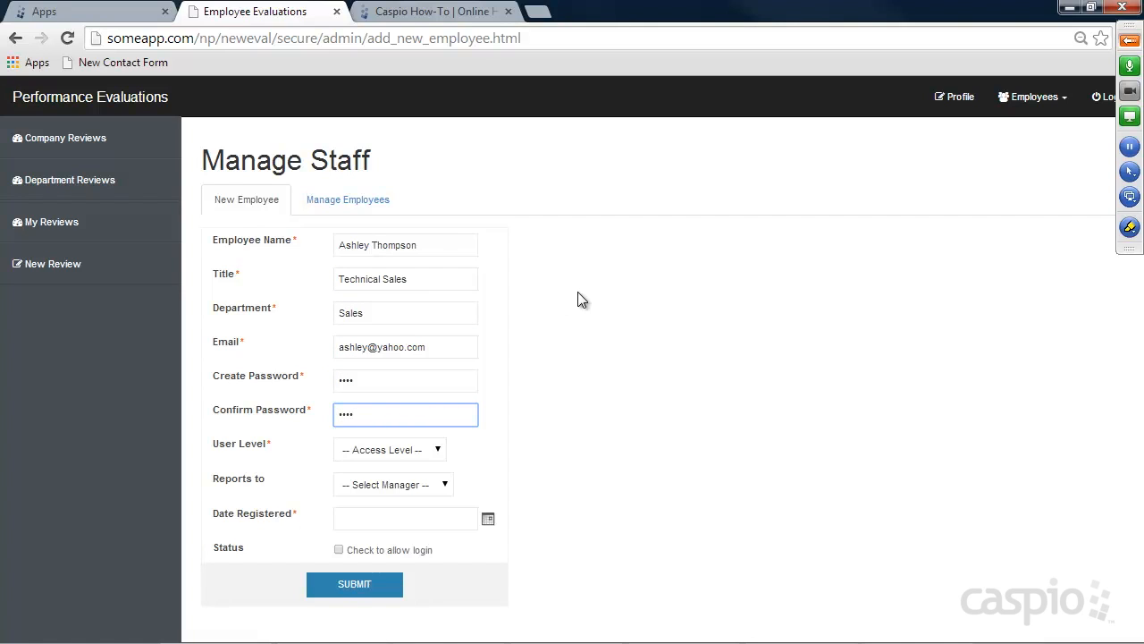
Set User Level Employee, reporting to the VP of Sales, registered June 6, 2014
{"action": "left_click", "coordinate": [404, 454]}
{"action": "left_click", "coordinate": [393, 497]}
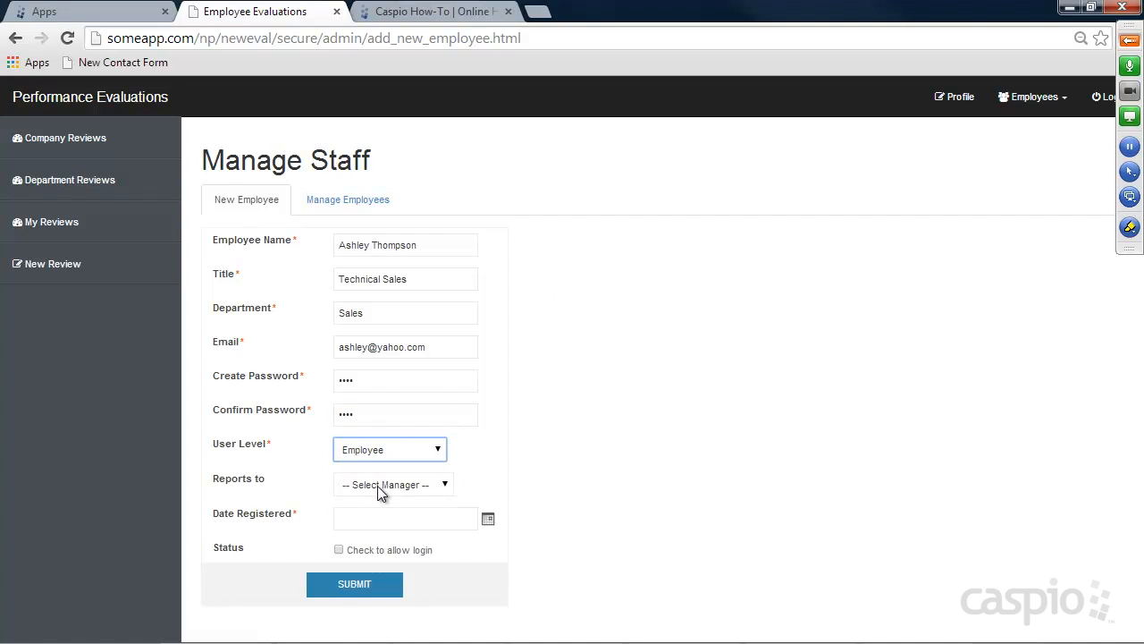
{"action": "left_click", "coordinate": [371, 487]}
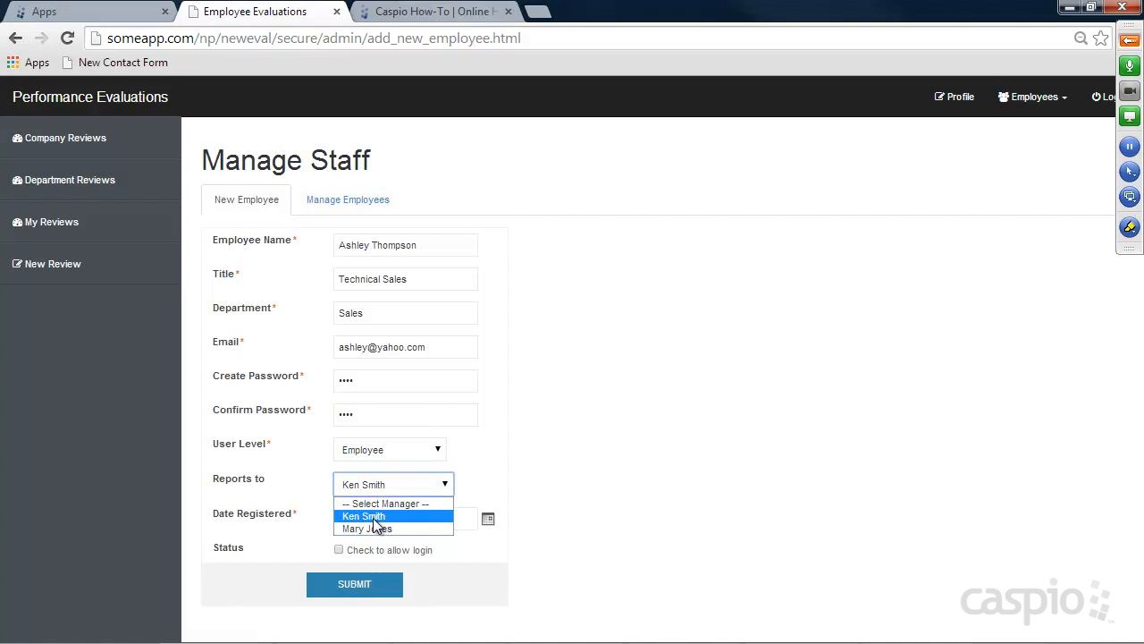
{"action": "left_click", "coordinate": [375, 517]}
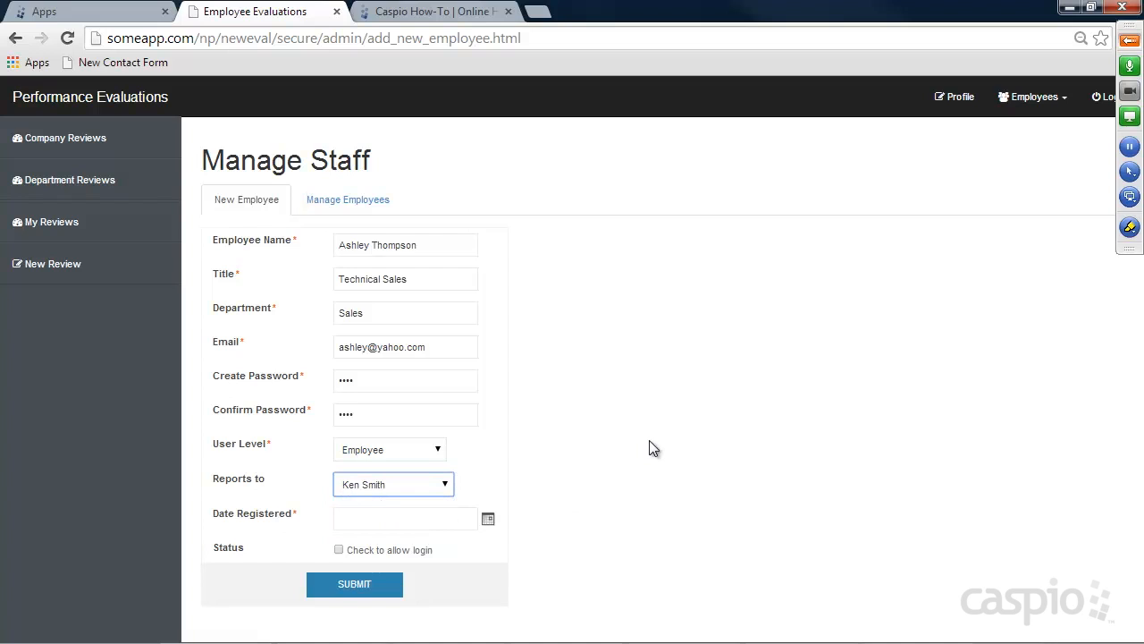
{"action": "left_click", "coordinate": [489, 518]}
{"action": "left_click", "coordinate": [582, 547]}
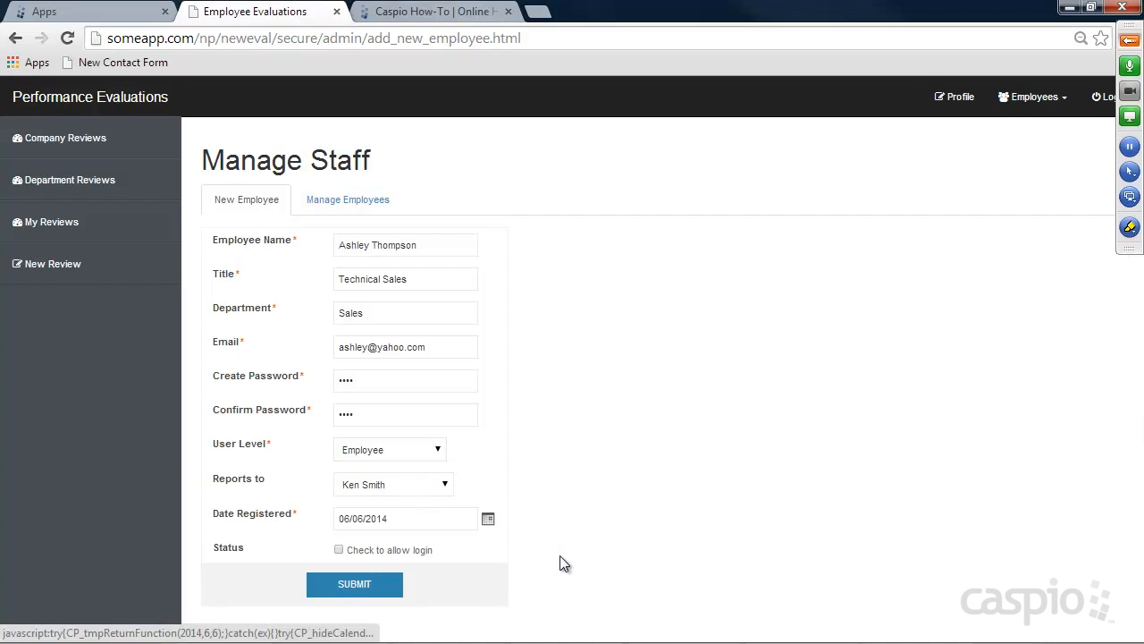
Allow login and submit the Technical Sales employee, then check its details as record 3 of 3
{"action": "left_click", "coordinate": [339, 551]}
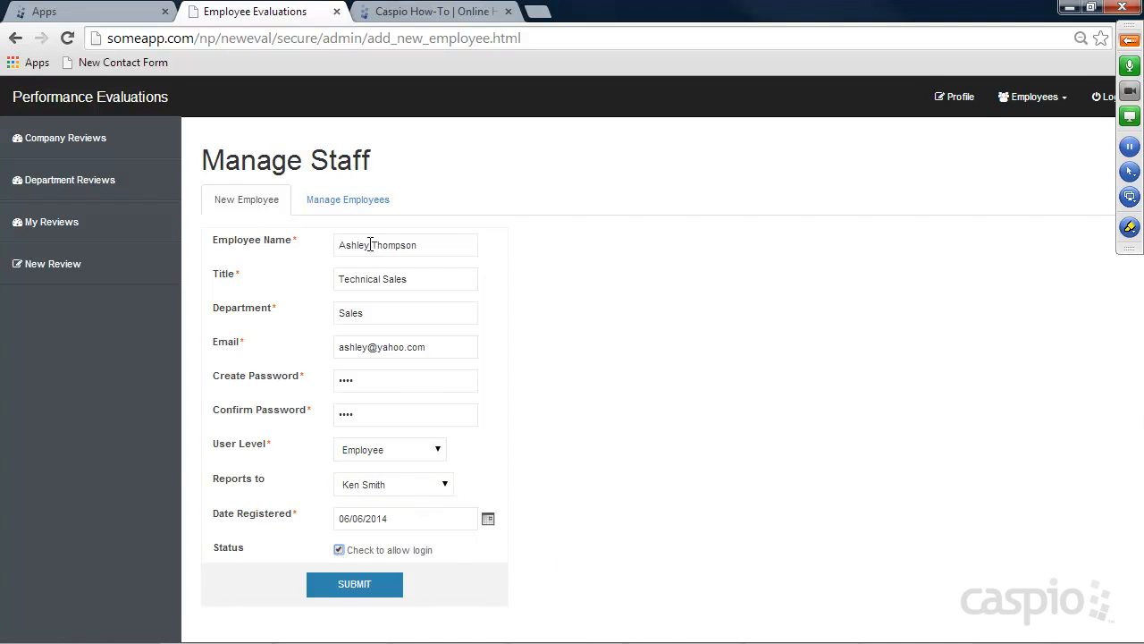
{"action": "left_click", "coordinate": [366, 592]}
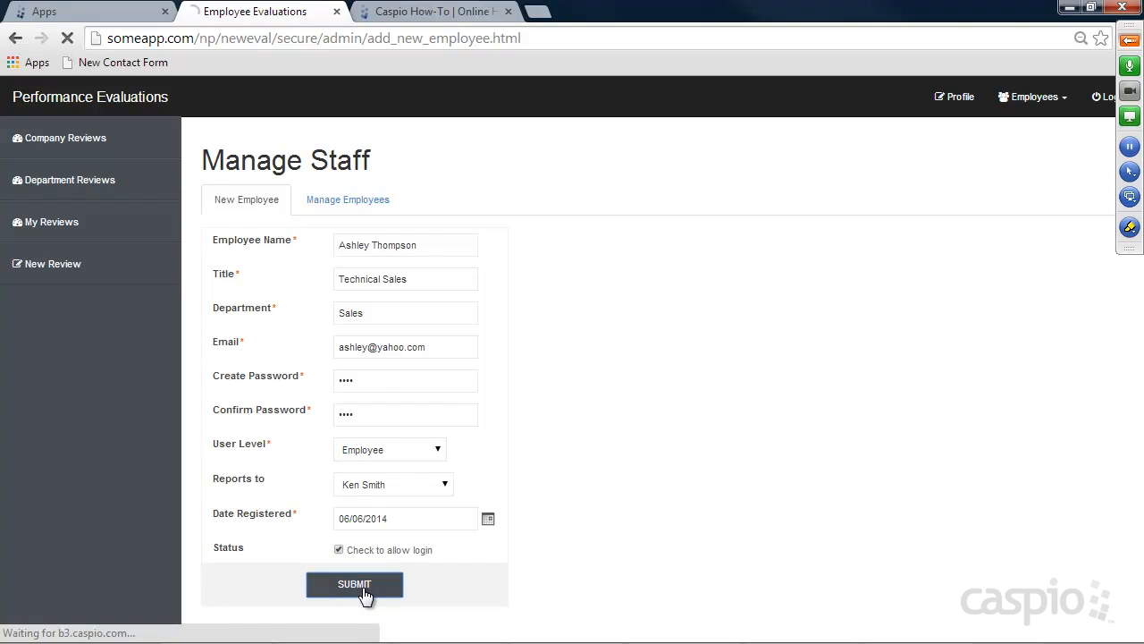
{"action": "left_click", "coordinate": [347, 206]}
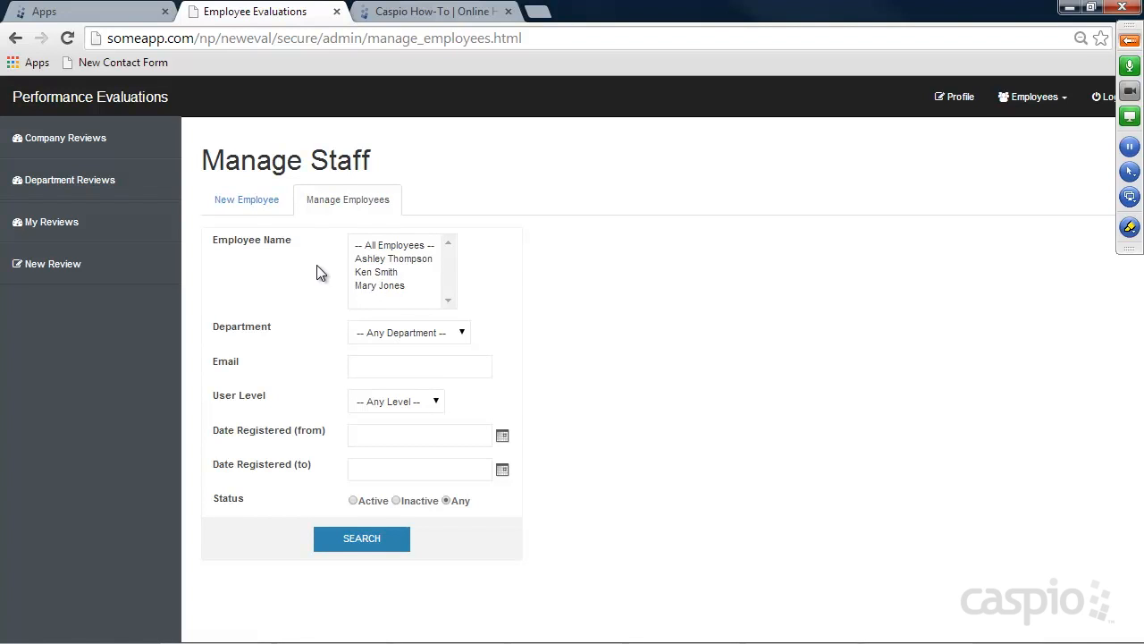
{"action": "left_click", "coordinate": [379, 539]}
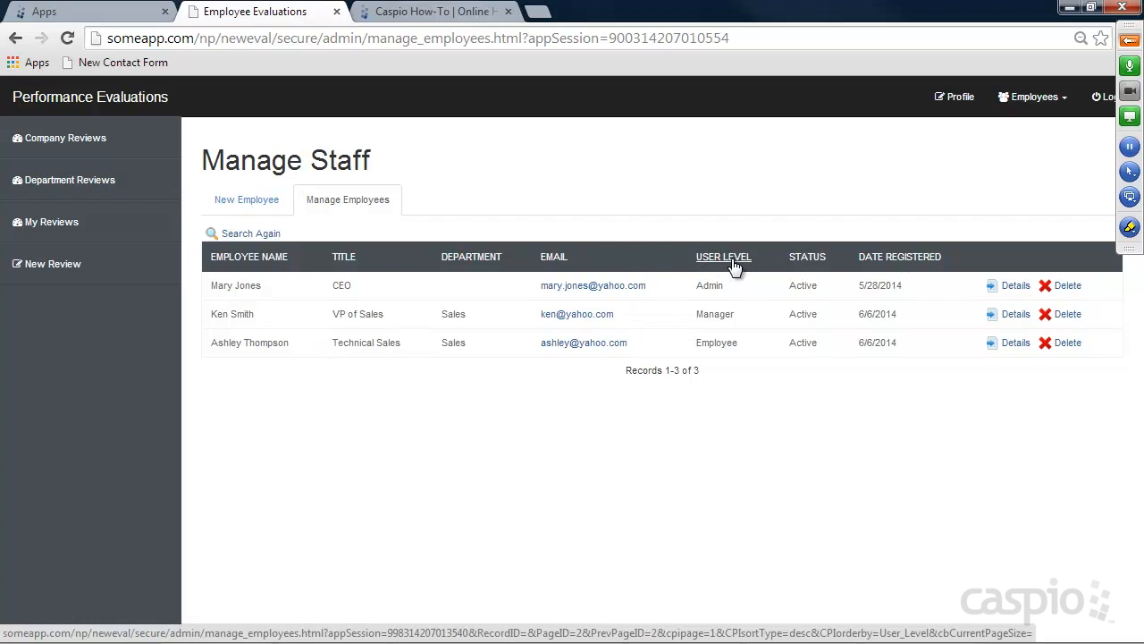
{"action": "left_click", "coordinate": [1017, 345]}
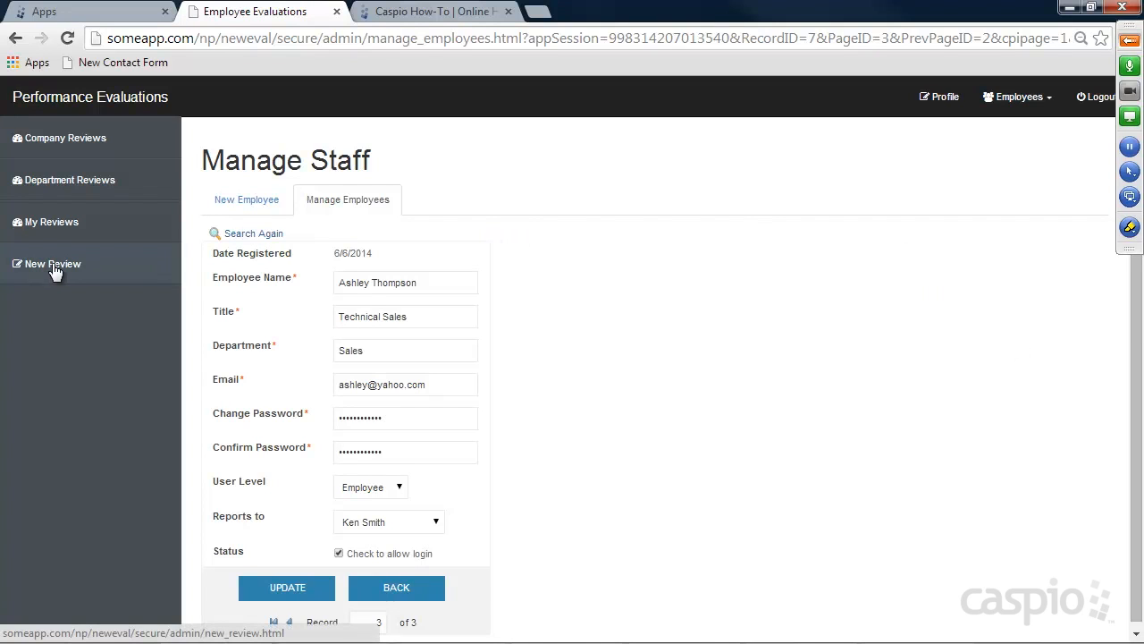
{"action": "left_click", "coordinate": [243, 200]}
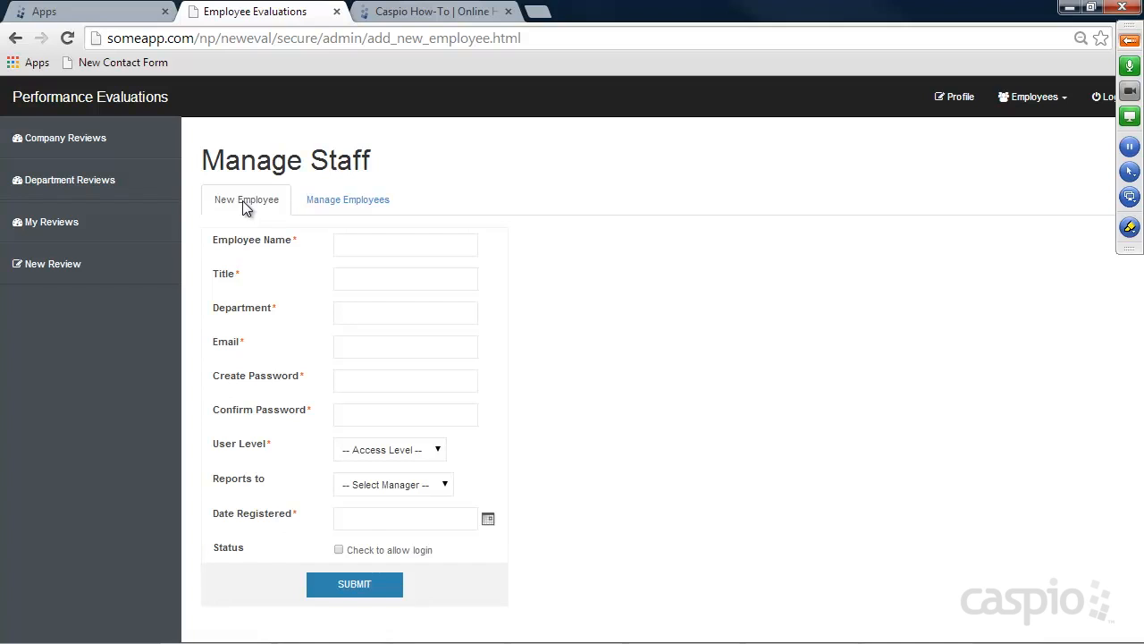
Enter a new employee's name, title HR Admin, department Human Resources, email and password
{"action": "left_click", "coordinate": [355, 243]}
{"action": "key", "text": "Tab"}
{"action": "type", "text": "HR Admin"}
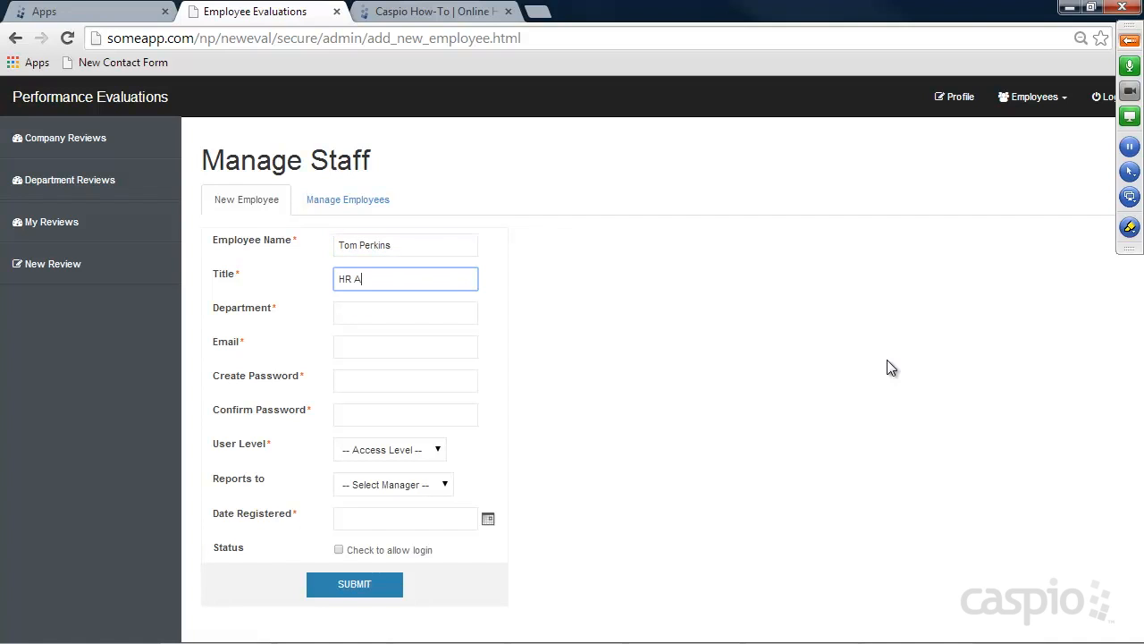
{"action": "key", "text": "Tab"}
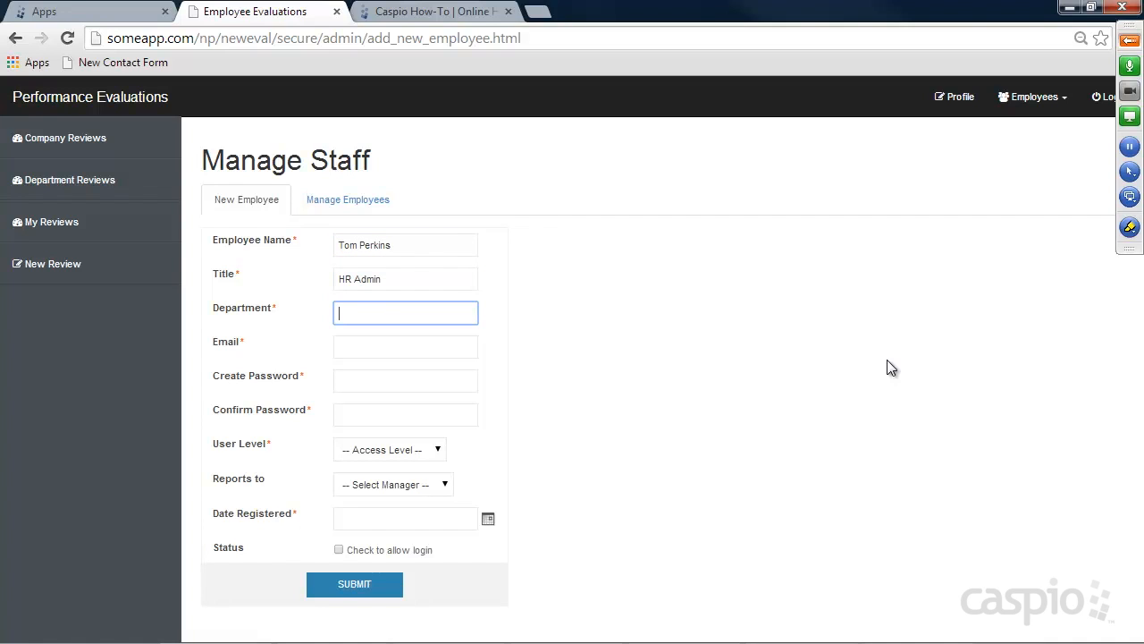
{"action": "type", "text": "Human Resources"}
{"action": "key", "text": "Tab"}
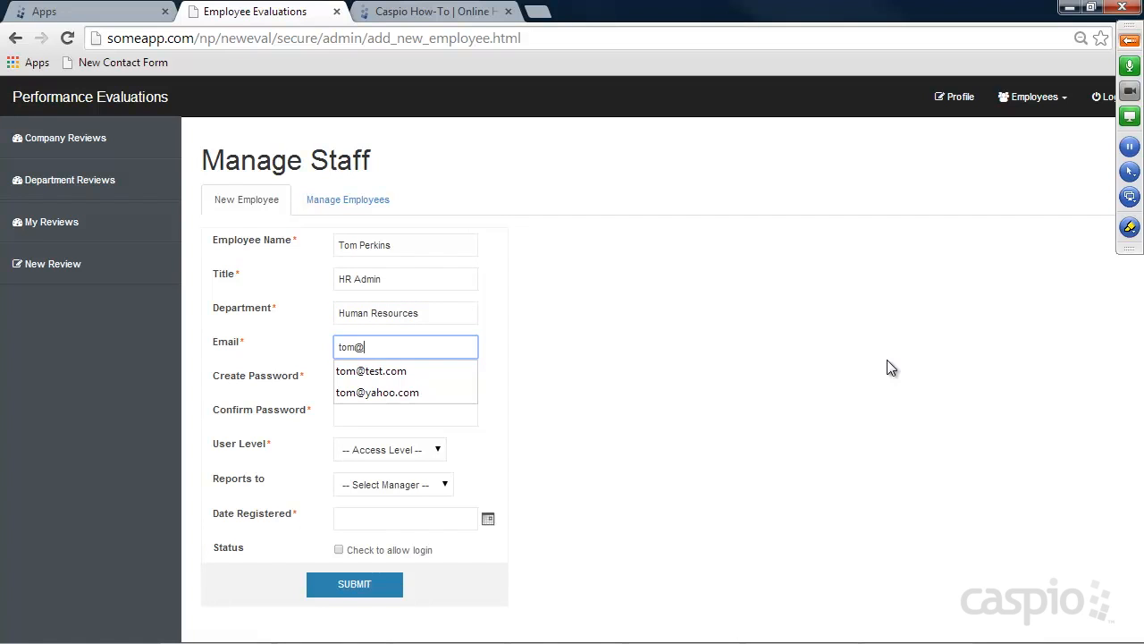
{"action": "key", "text": "Tab"}
{"action": "type", "text": "1234"}
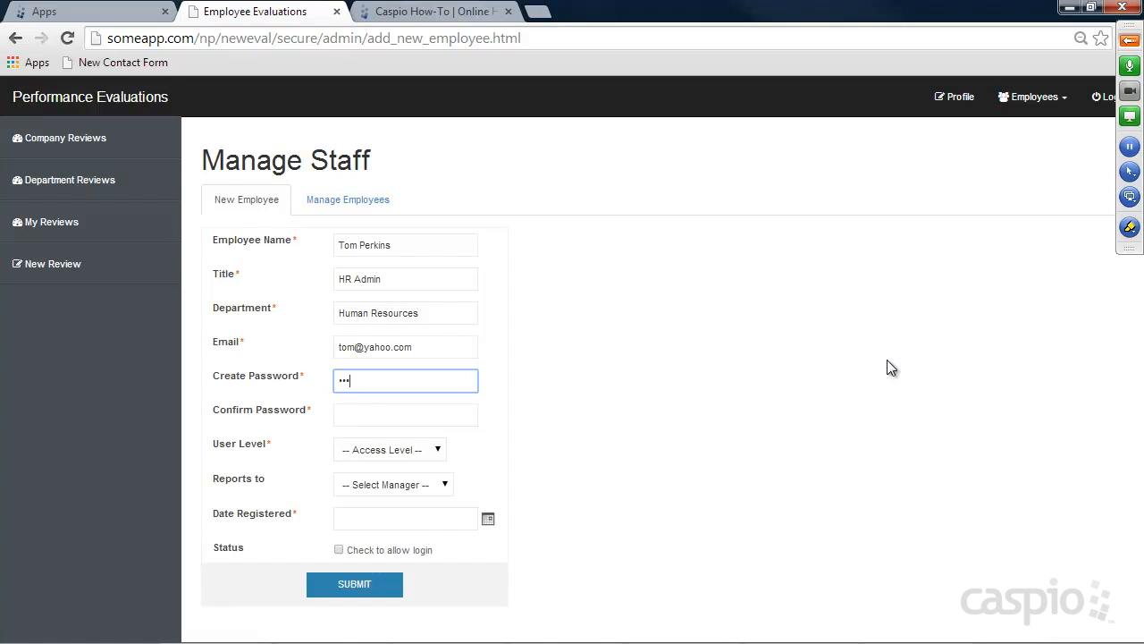
{"action": "key", "text": "Tab"}
{"action": "type", "text": "1234"}
{"action": "key", "text": "Tab"}
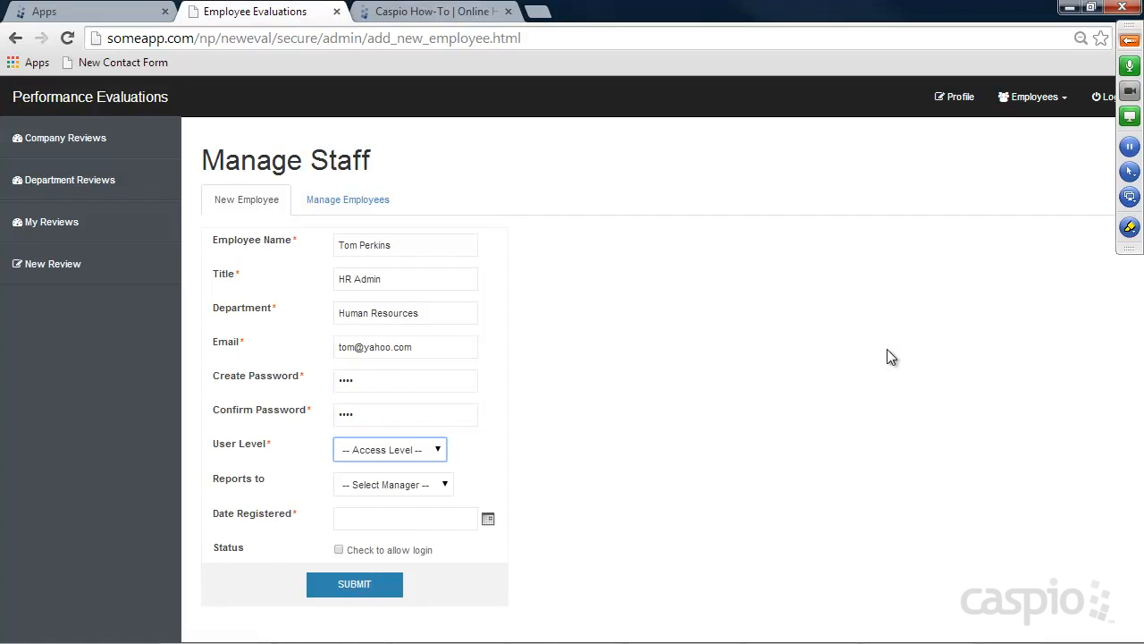
Make him Admin level reporting to the CEO, dated June 6, 2014, allow login, submit, and log out
{"action": "left_click", "coordinate": [373, 451]}
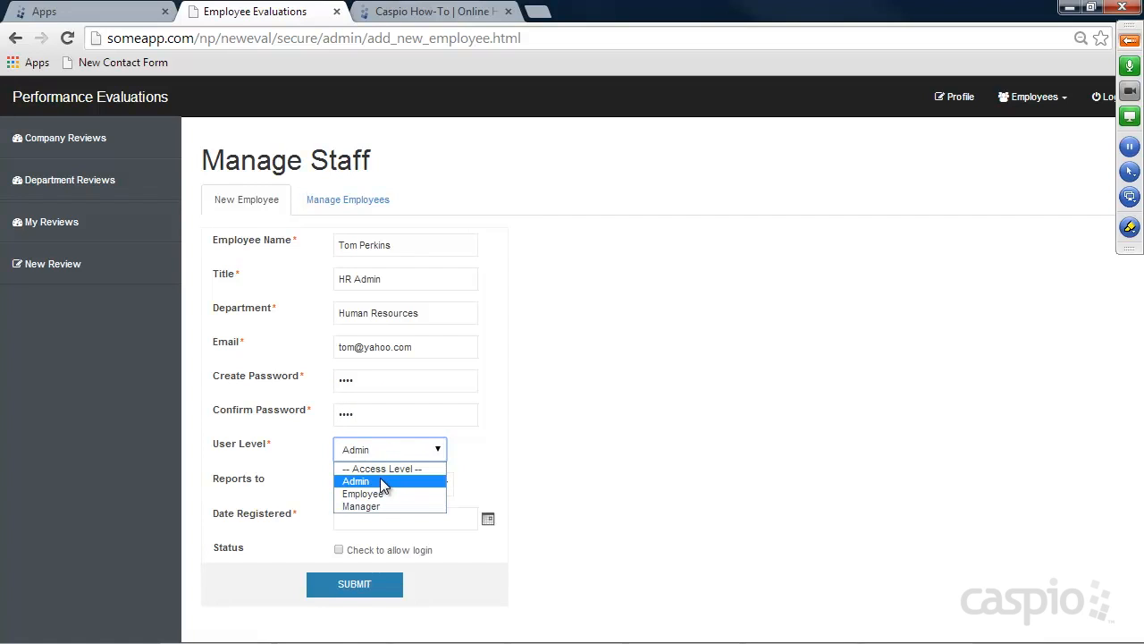
{"action": "left_click", "coordinate": [379, 480]}
{"action": "left_click", "coordinate": [388, 482]}
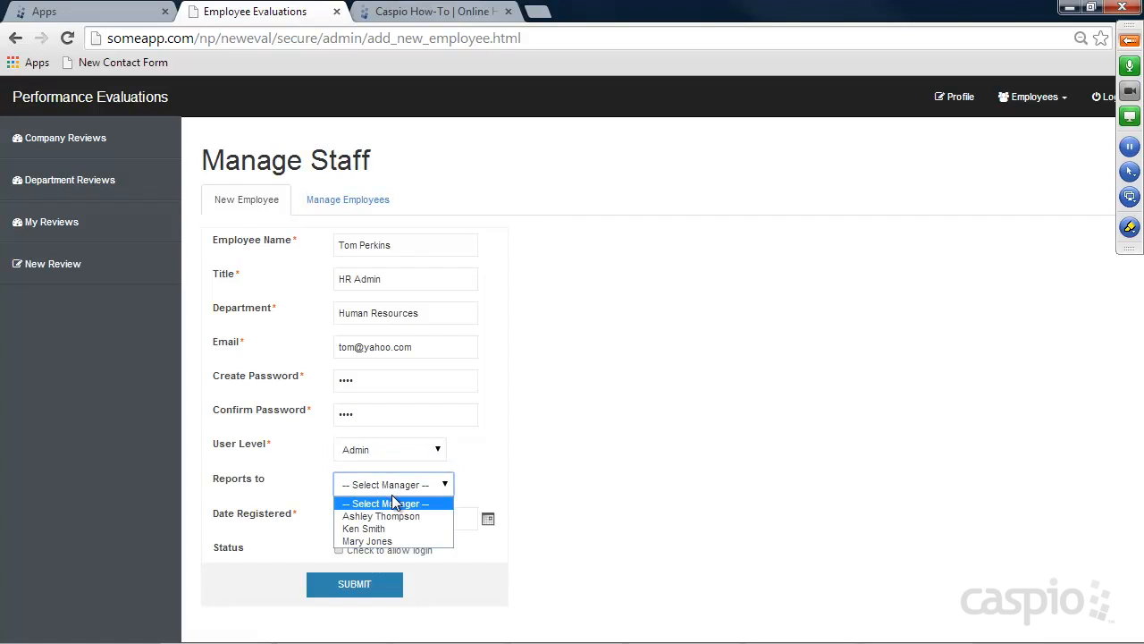
{"action": "left_click", "coordinate": [380, 541]}
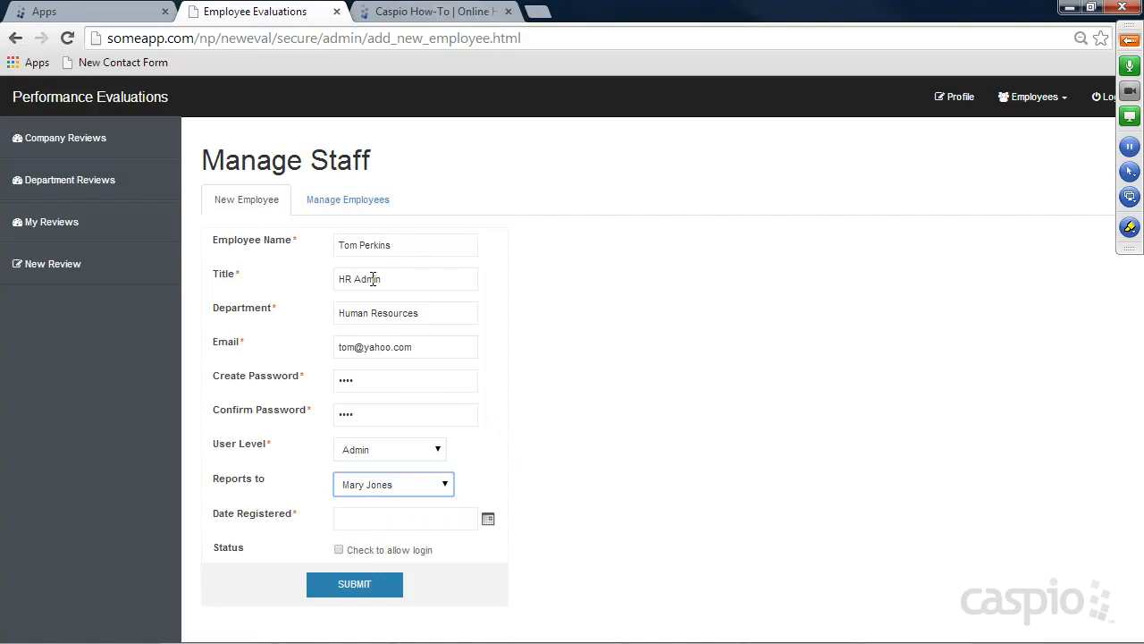
{"action": "left_click", "coordinate": [487, 519]}
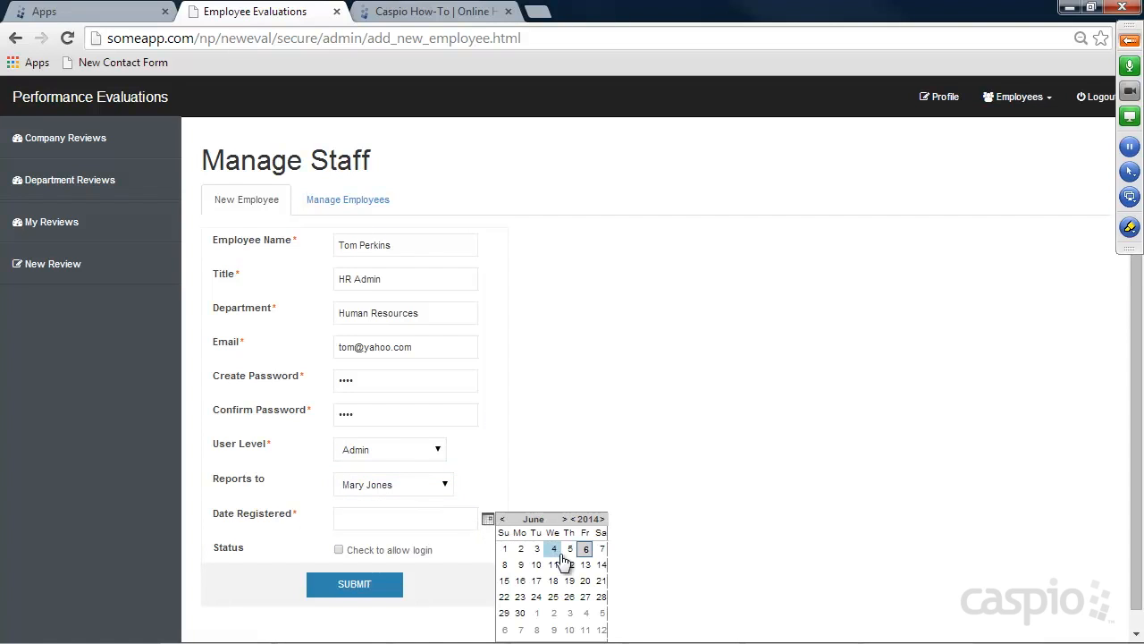
{"action": "left_click", "coordinate": [585, 549]}
{"action": "left_click", "coordinate": [339, 550]}
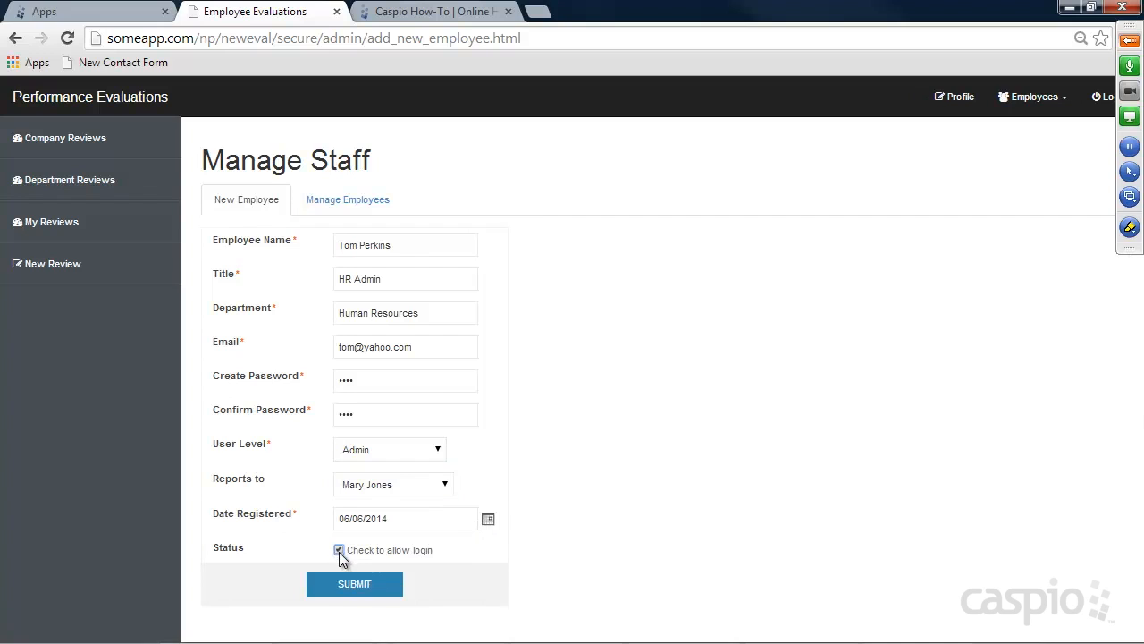
{"action": "left_click", "coordinate": [349, 586]}
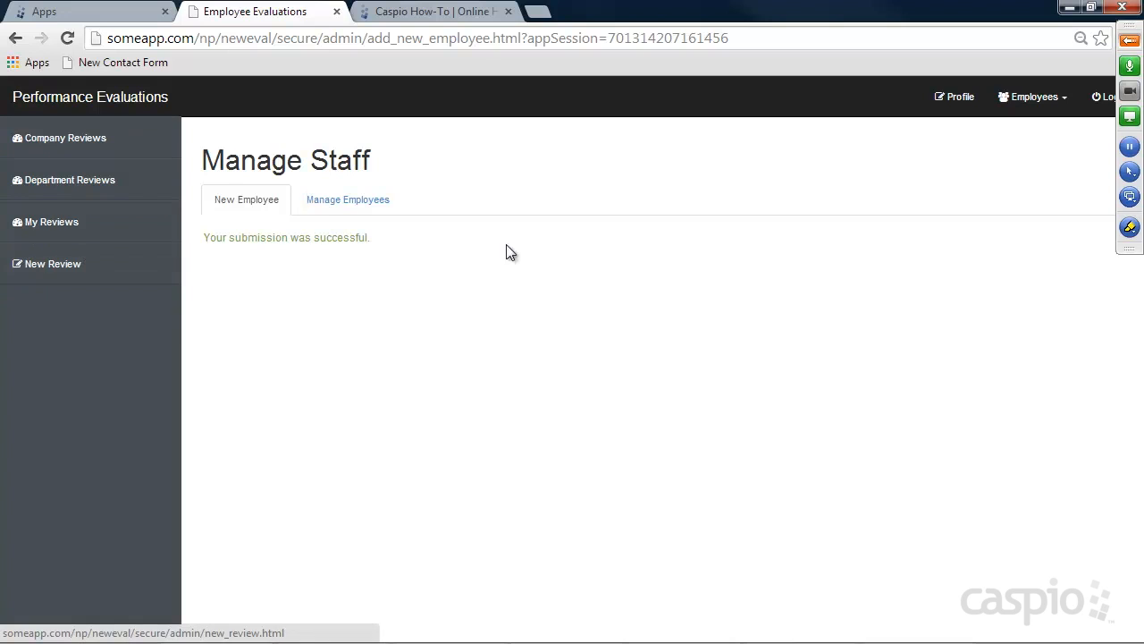
{"action": "left_click", "coordinate": [1105, 98]}
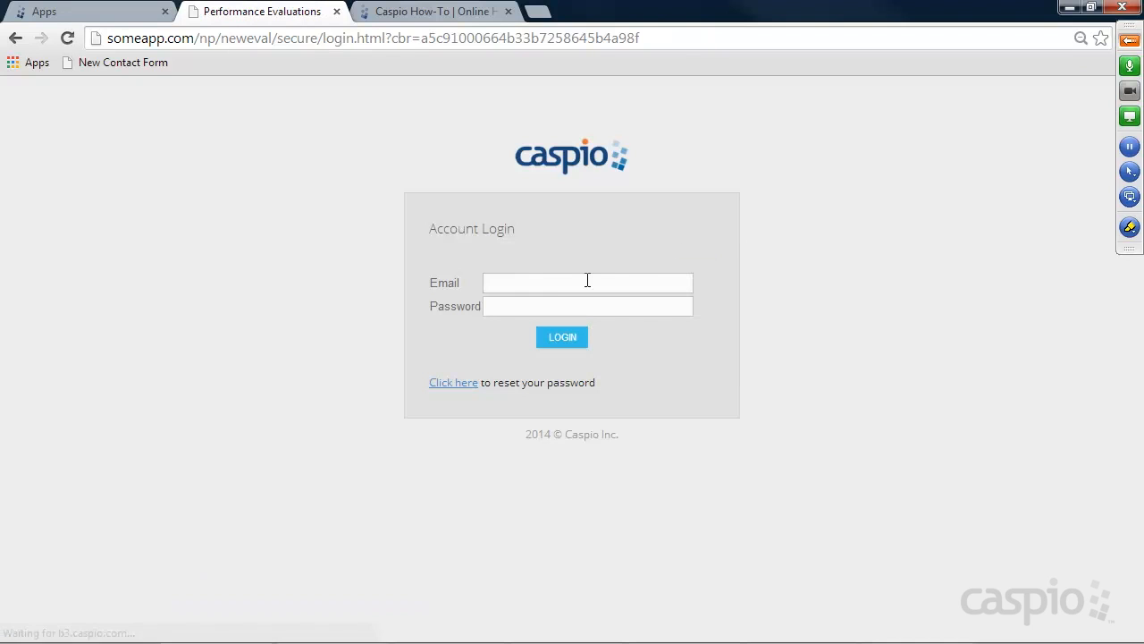
{"action": "left_click", "coordinate": [586, 281]}
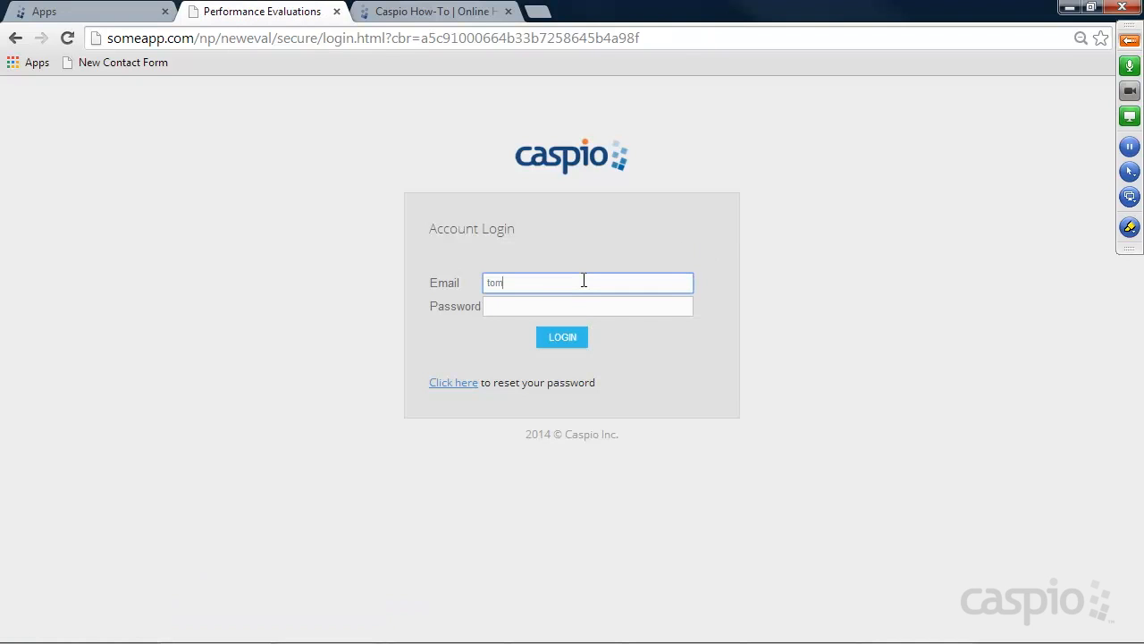
{"action": "key", "text": "Tab"}
{"action": "type", "text": "****"}
{"action": "key", "text": "Return"}
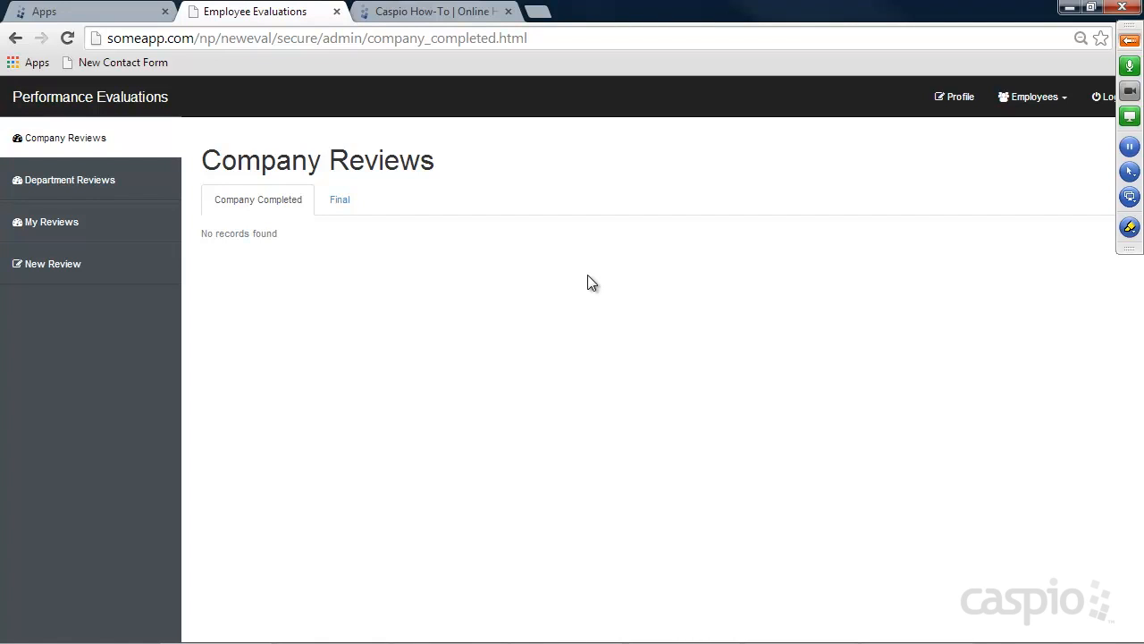
{"action": "left_click", "coordinate": [60, 270]}
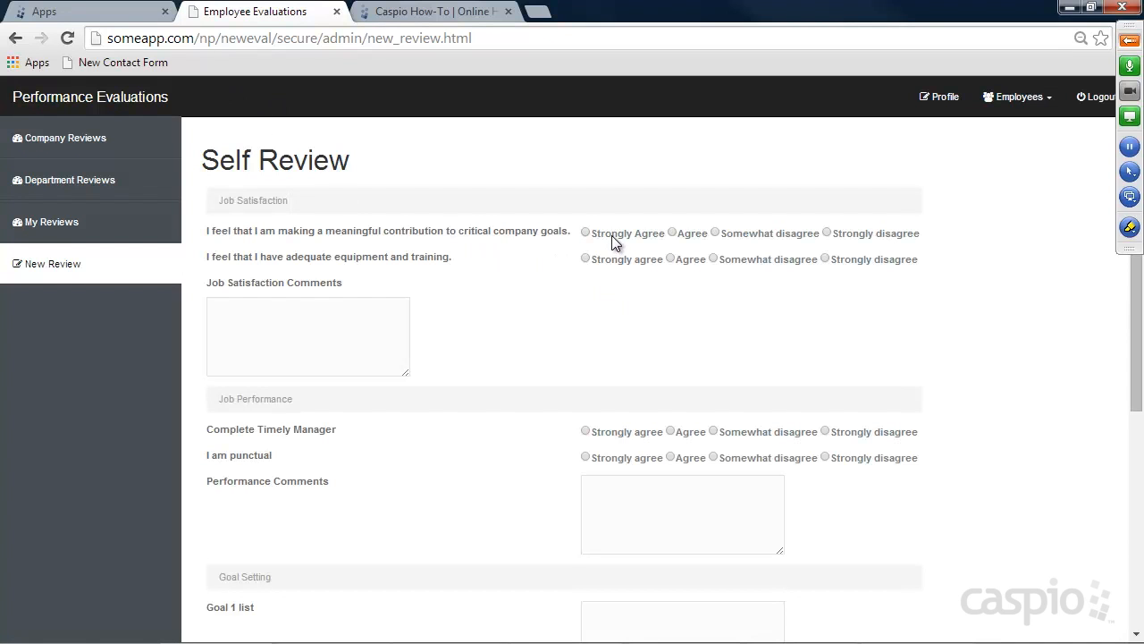
Rate job satisfaction Strongly agree and comment "I'm happy with my job"
{"action": "left_click", "coordinate": [608, 260]}
{"action": "left_click", "coordinate": [401, 333]}
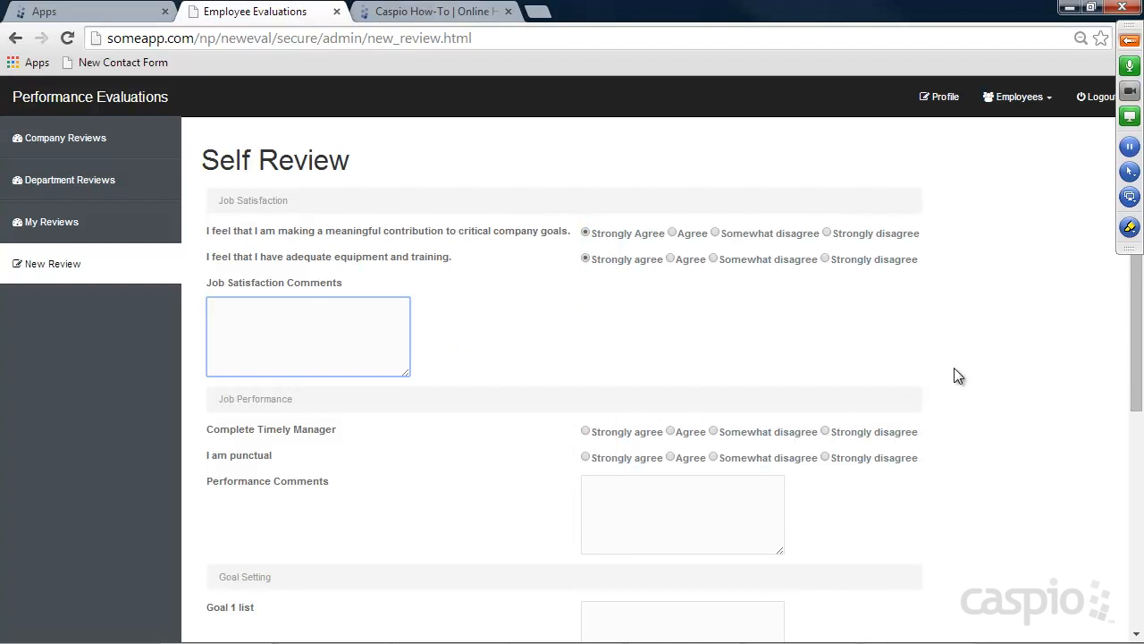
{"action": "type", "text": "I'm happy with my jobn"}
{"action": "key", "text": "BackSpace"}
{"action": "scroll", "coordinate": [894, 348], "scroll_direction": "down", "scroll_amount": 2}
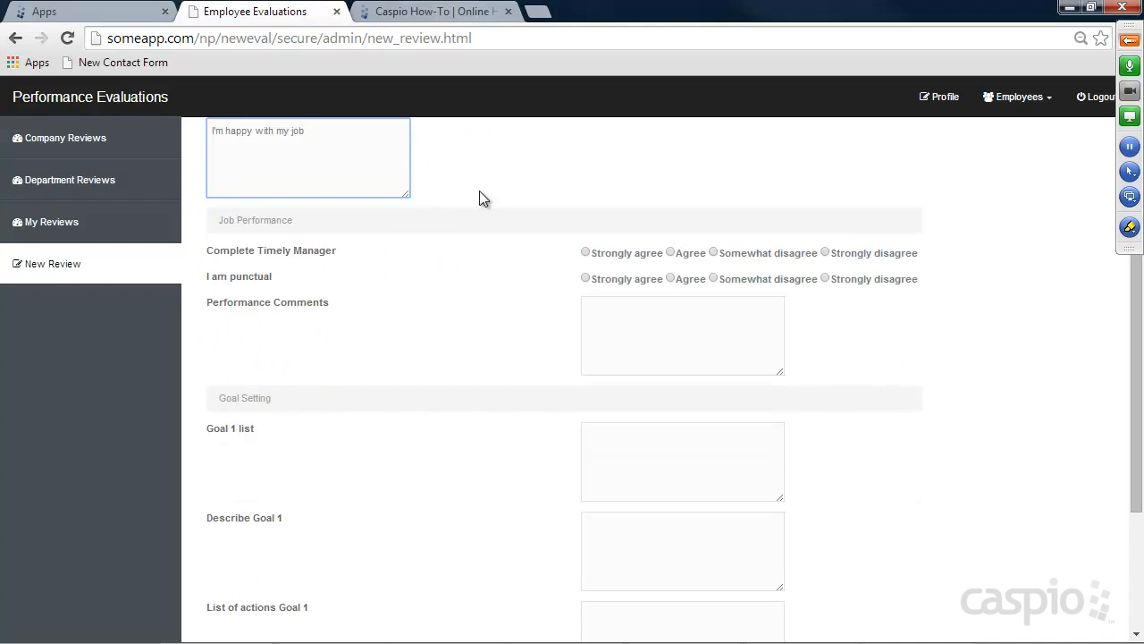
{"action": "scroll", "coordinate": [542, 212], "scroll_direction": "down", "scroll_amount": 2}
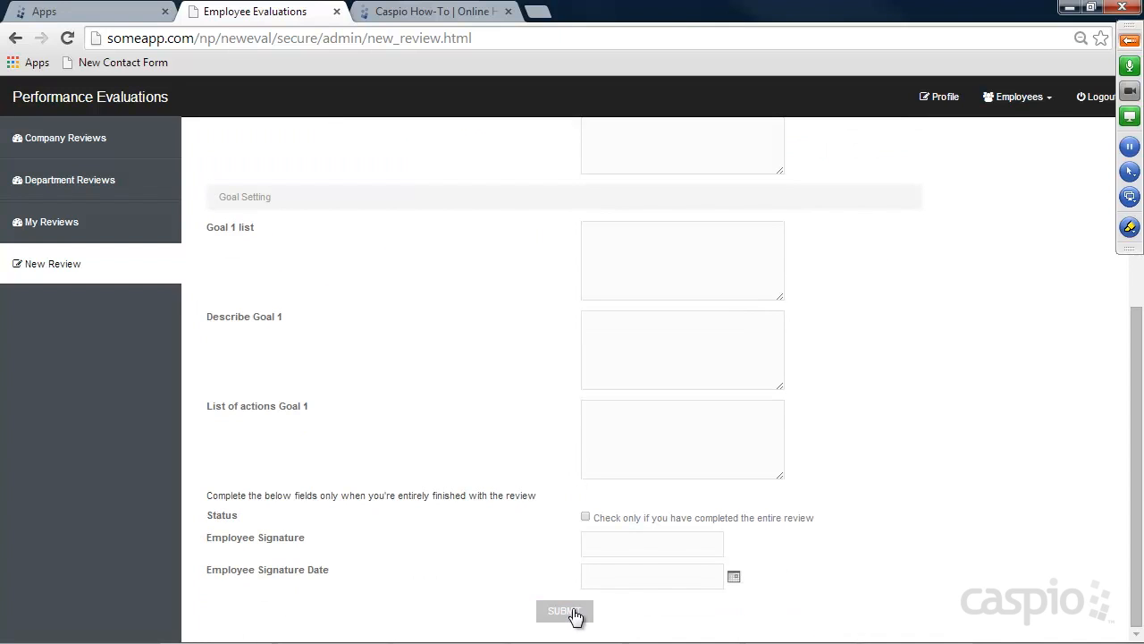
Leave the Status checkbox unchecked, submit the self review, and go to My Reviews
{"action": "left_click", "coordinate": [586, 518]}
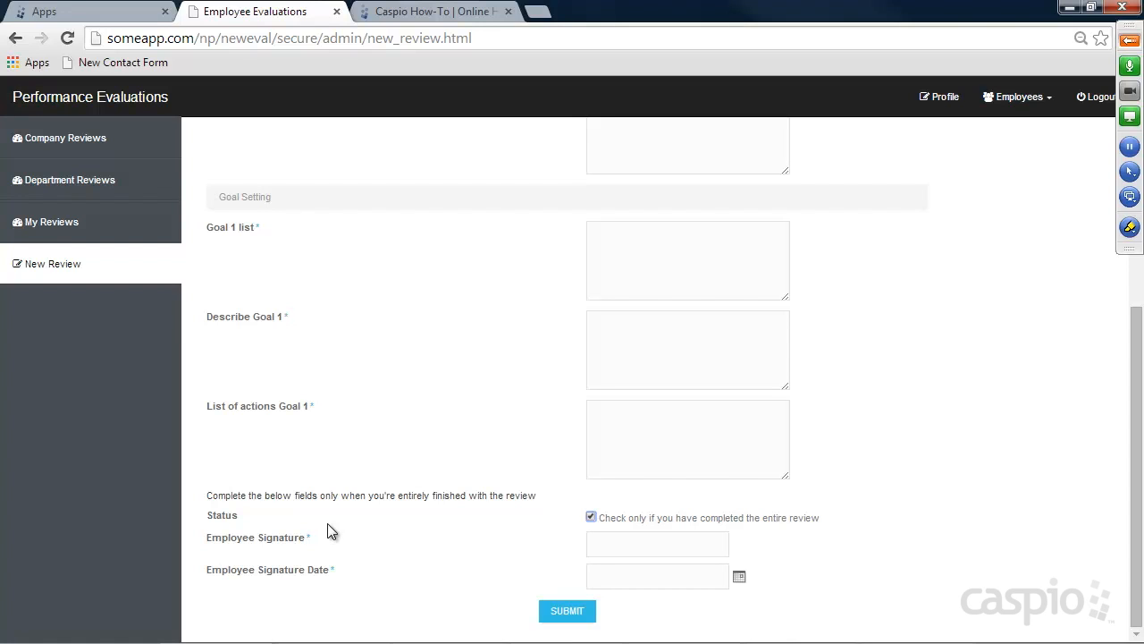
{"action": "left_click", "coordinate": [591, 517]}
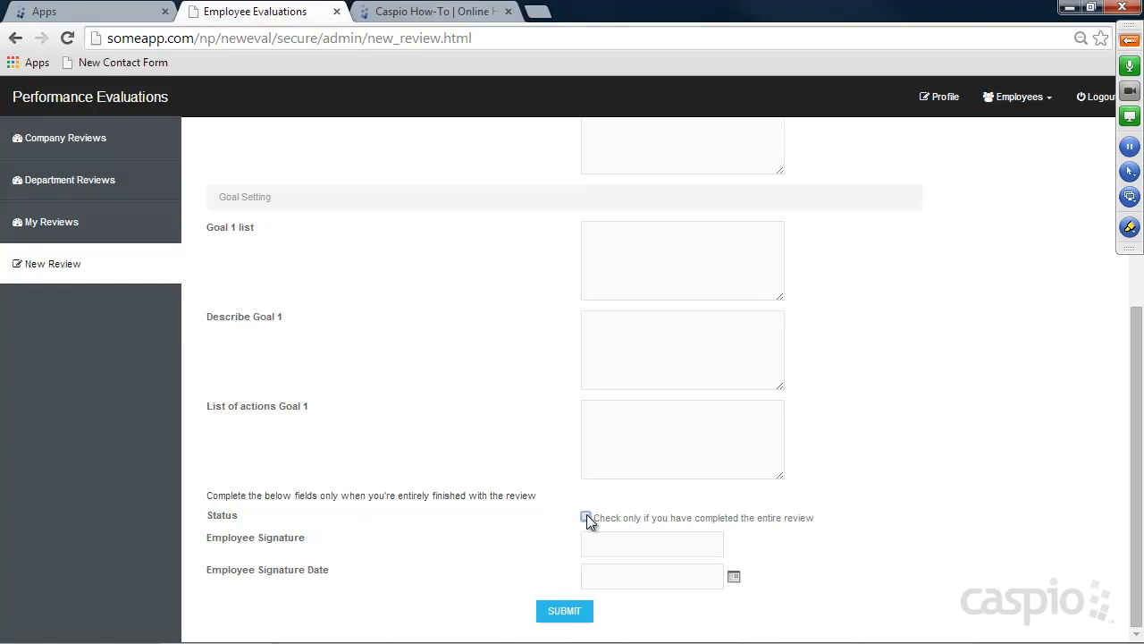
{"action": "left_click", "coordinate": [576, 611]}
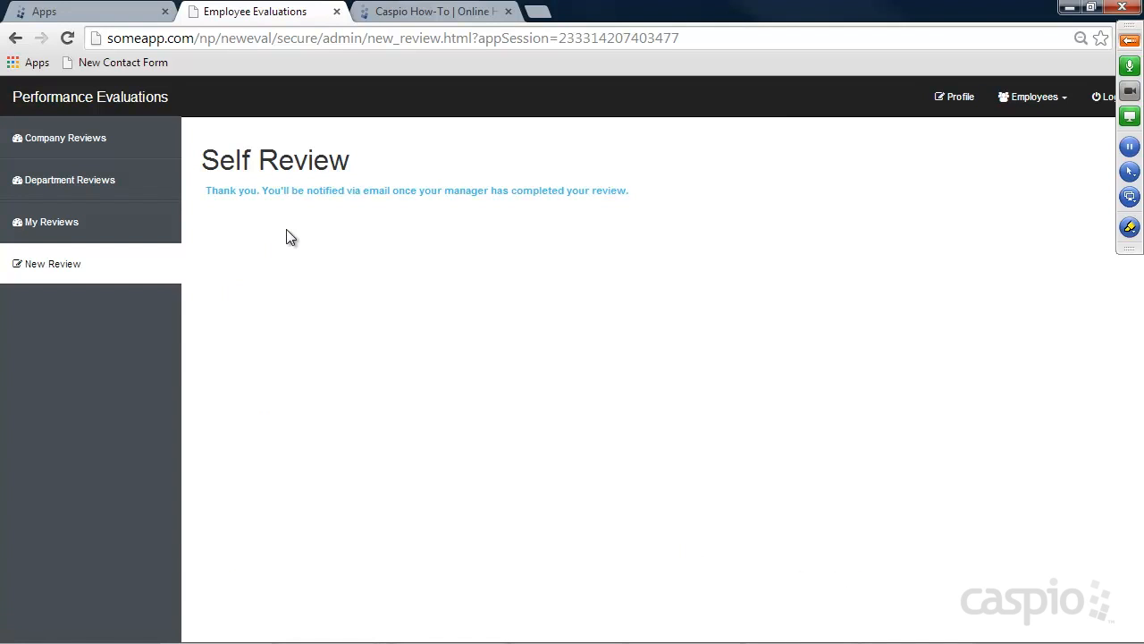
{"action": "left_click", "coordinate": [80, 223]}
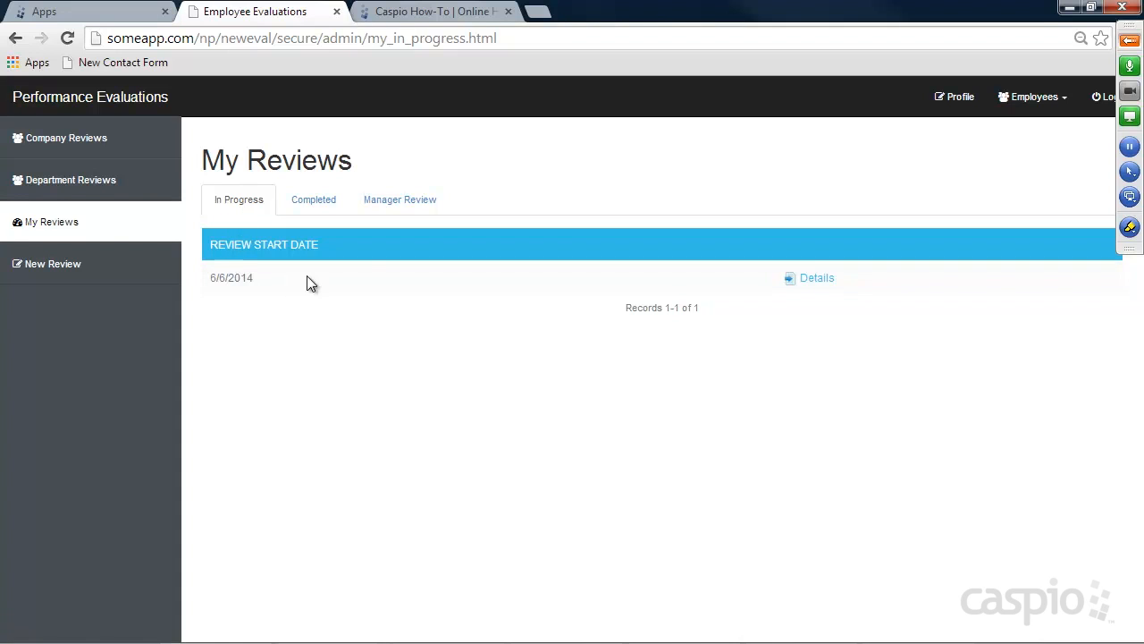
In the in-progress review, rate Complete Timely Manner and I am punctual as Strongly agree
{"action": "left_click", "coordinate": [826, 279]}
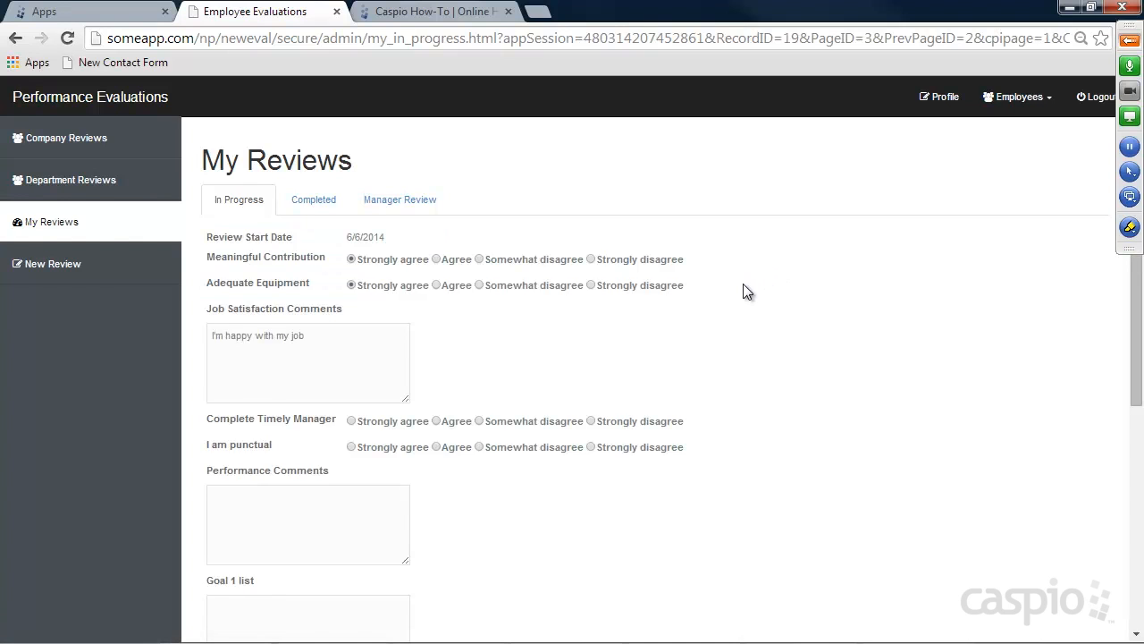
{"action": "scroll", "coordinate": [523, 308], "scroll_direction": "down", "scroll_amount": 1}
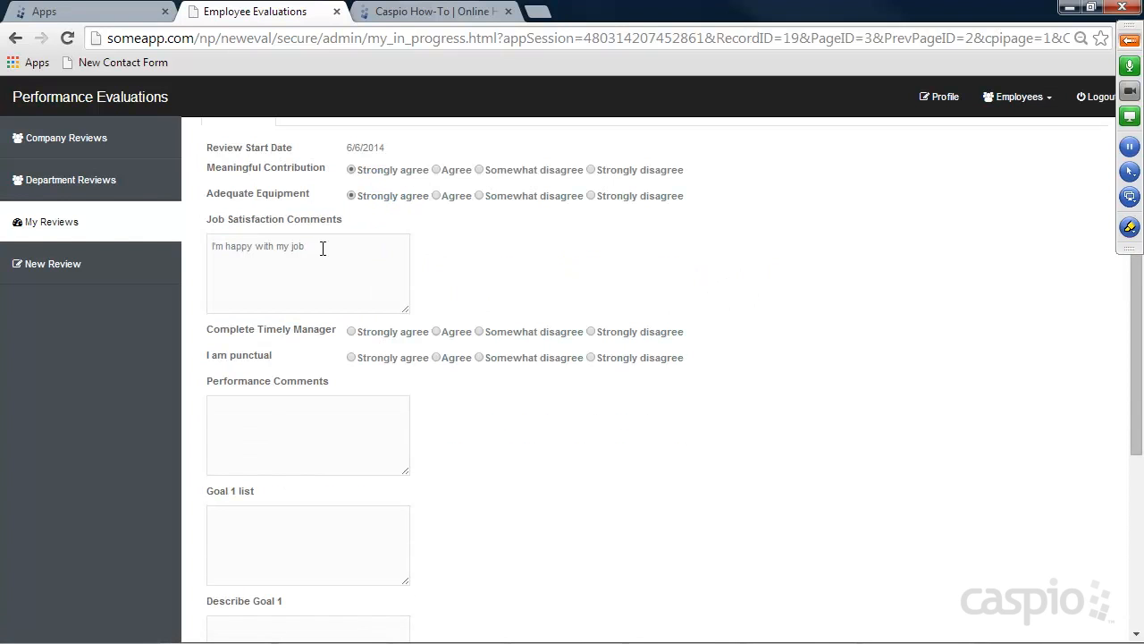
{"action": "left_click", "coordinate": [379, 329]}
{"action": "left_click", "coordinate": [379, 360]}
Fill the performance comments, Goal 1 list and Goal 1 description with placeholder text
{"action": "scroll", "coordinate": [500, 363], "scroll_direction": "down", "scroll_amount": 2}
{"action": "left_click", "coordinate": [351, 259]}
{"action": "type", "text": "asdfs"}
{"action": "left_click", "coordinate": [327, 359]}
{"action": "type", "text": "asdf"}
{"action": "left_click", "coordinate": [325, 438]}
{"action": "type", "text": "asdf"}
{"action": "scroll", "coordinate": [370, 454], "scroll_direction": "down", "scroll_amount": 2}
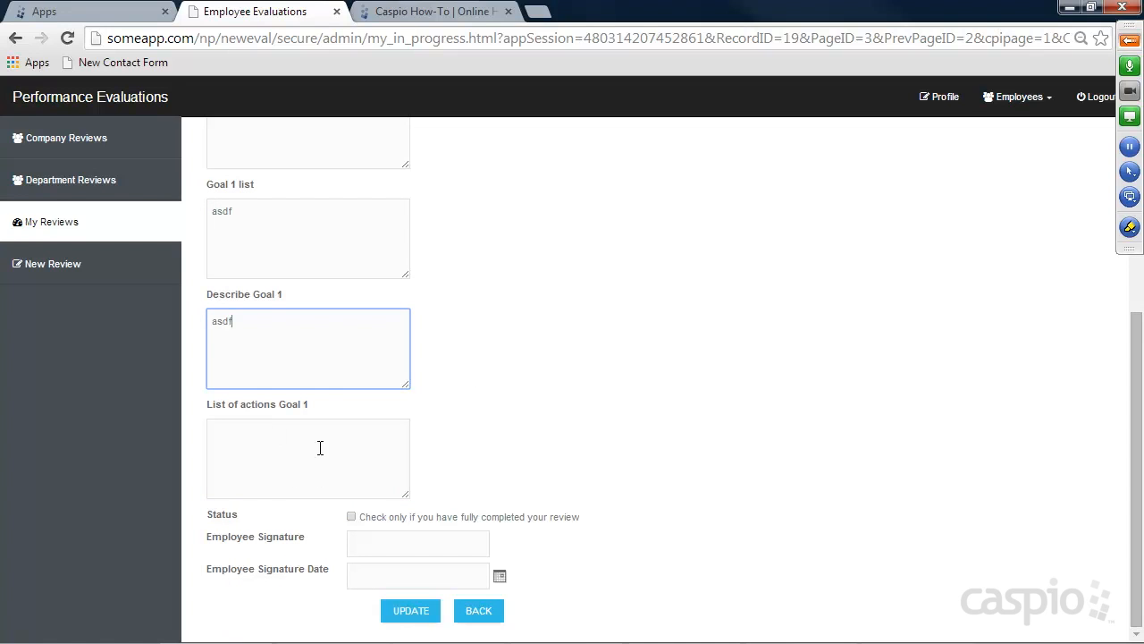
Mark the review fully completed, add the employee signature, date it the 6th, and update
{"action": "left_click", "coordinate": [352, 518]}
{"action": "left_click", "coordinate": [385, 541]}
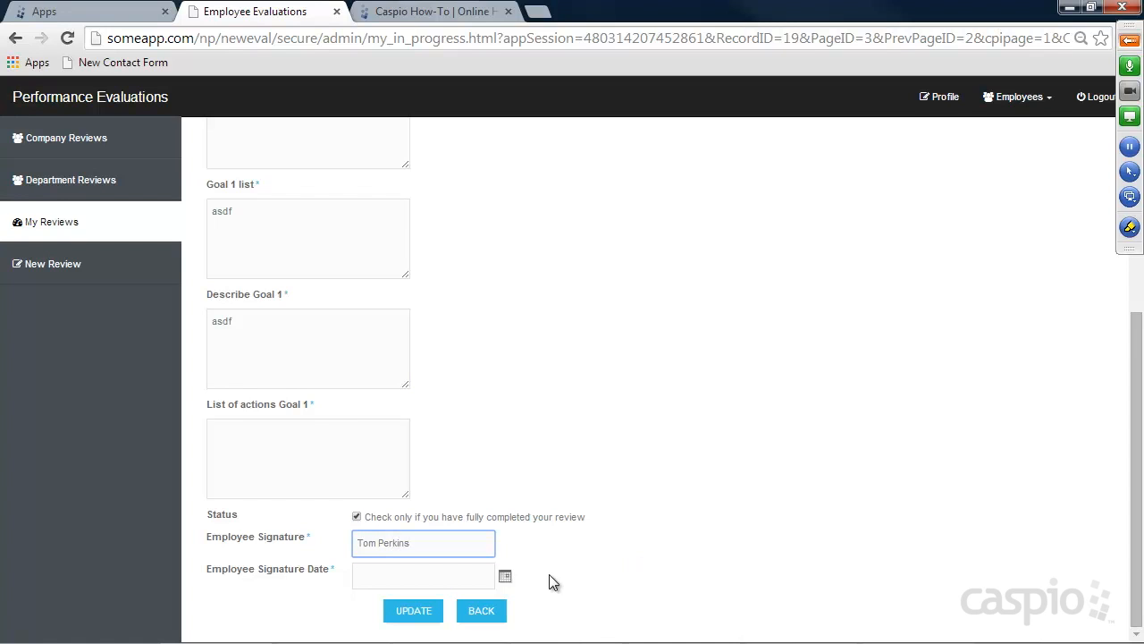
{"action": "left_click", "coordinate": [506, 577]}
{"action": "left_click", "coordinate": [608, 613]}
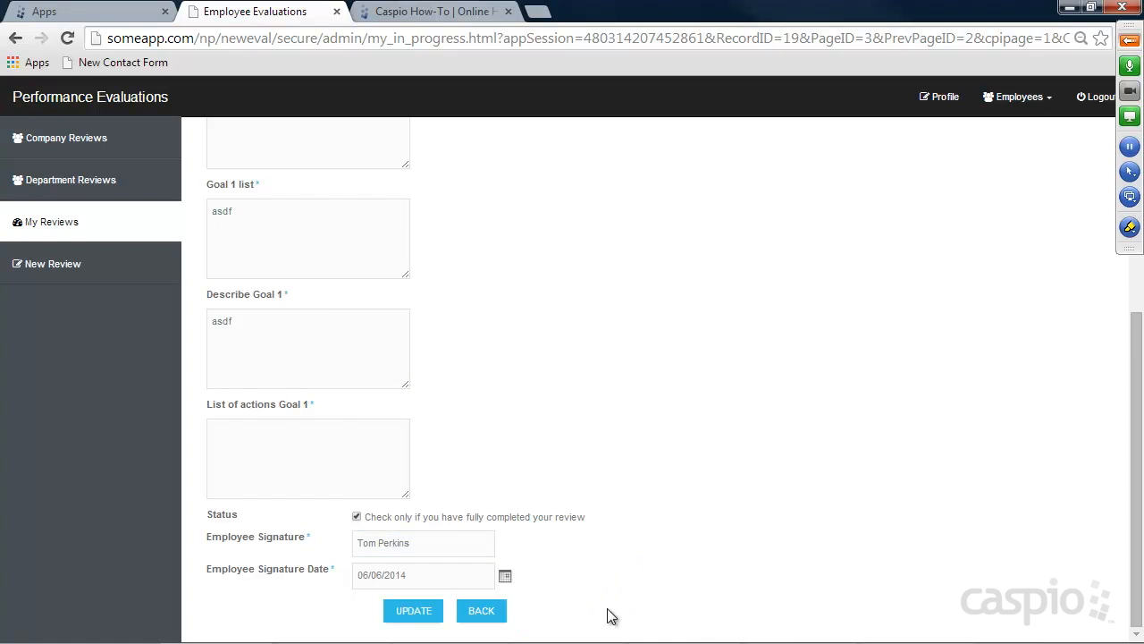
{"action": "left_click", "coordinate": [427, 615]}
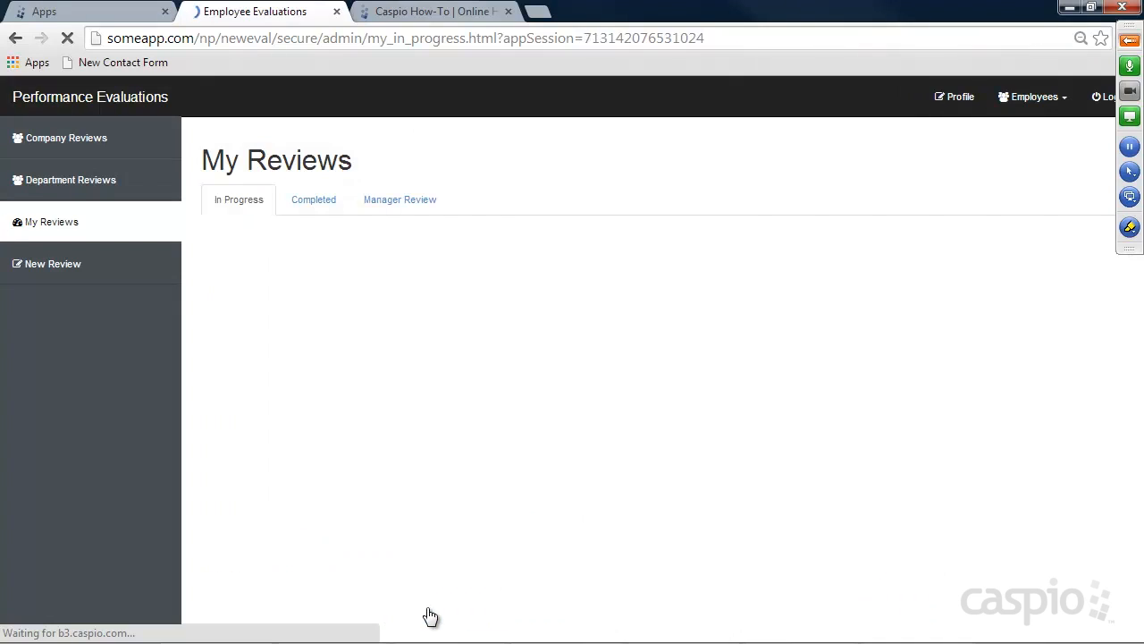
Fill the required List of actions Goal 1 field and update the review again
{"action": "scroll", "coordinate": [807, 349], "scroll_direction": "down", "scroll_amount": 1}
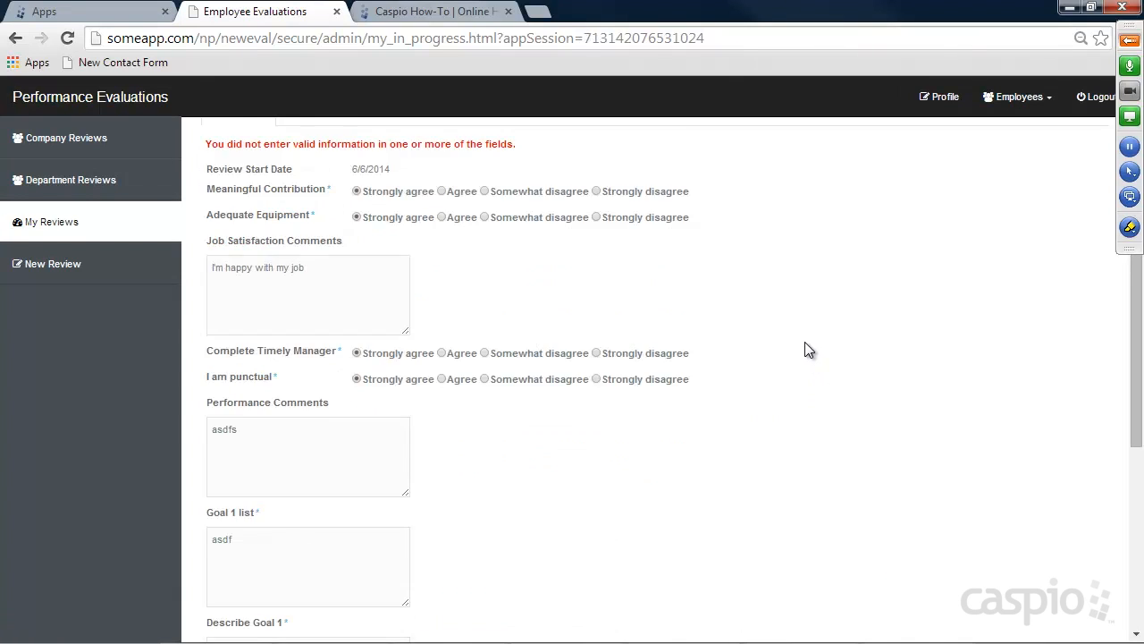
{"action": "scroll", "coordinate": [805, 349], "scroll_direction": "down", "scroll_amount": 4}
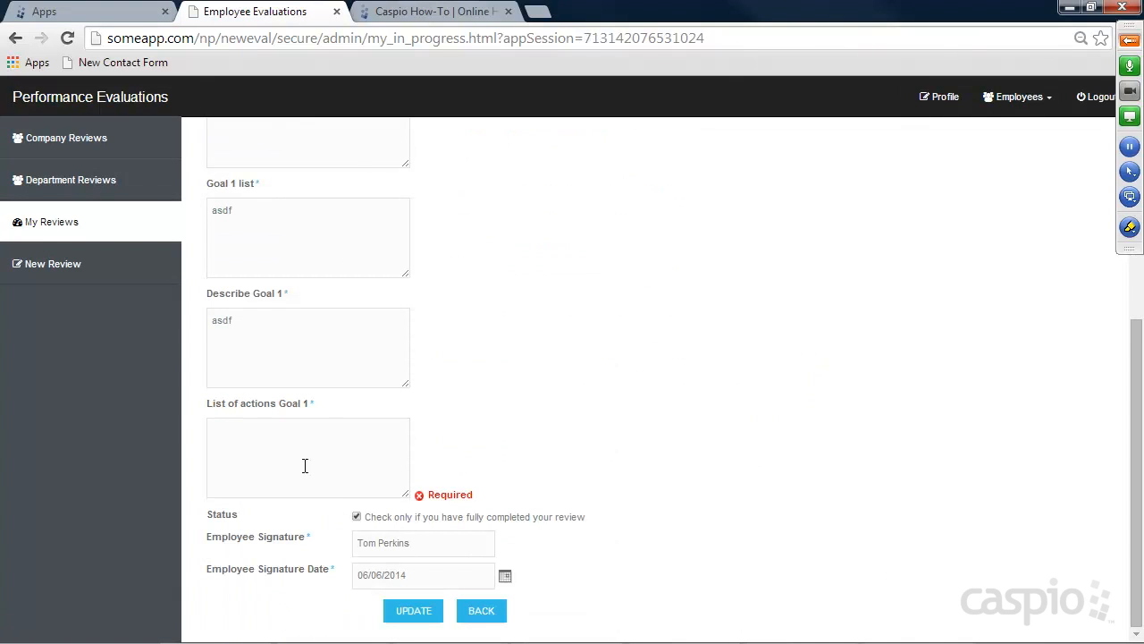
{"action": "left_click", "coordinate": [299, 456]}
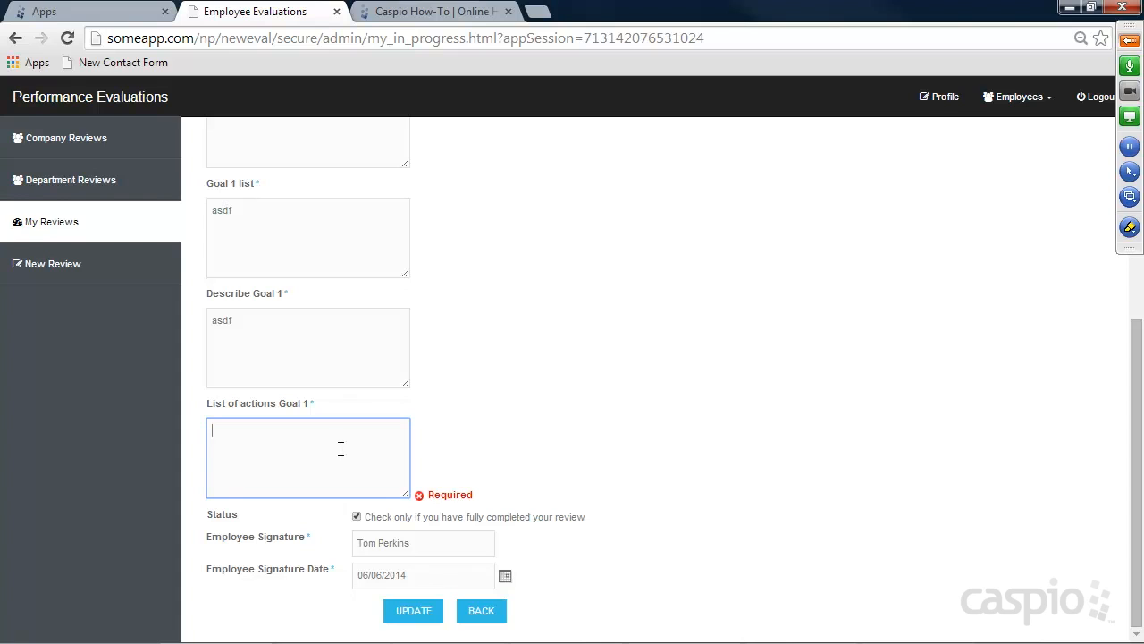
{"action": "type", "text": "dfgsdfgsdfg"}
{"action": "left_click", "coordinate": [411, 614]}
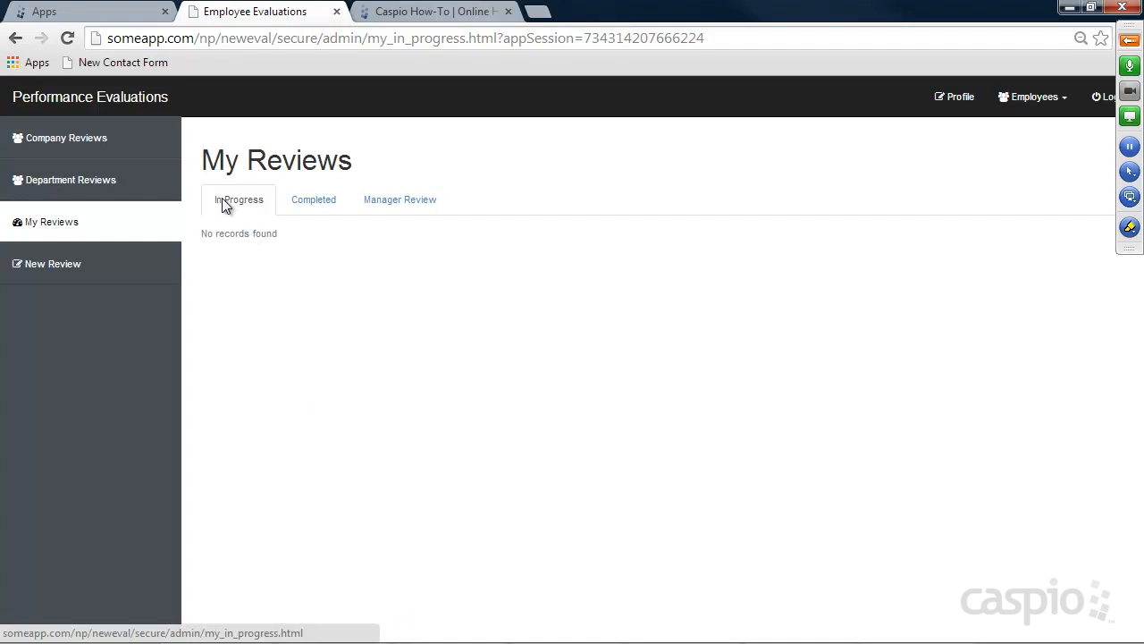
View the Completed review's details and the empty Manager Review list, then log out
{"action": "left_click", "coordinate": [318, 201]}
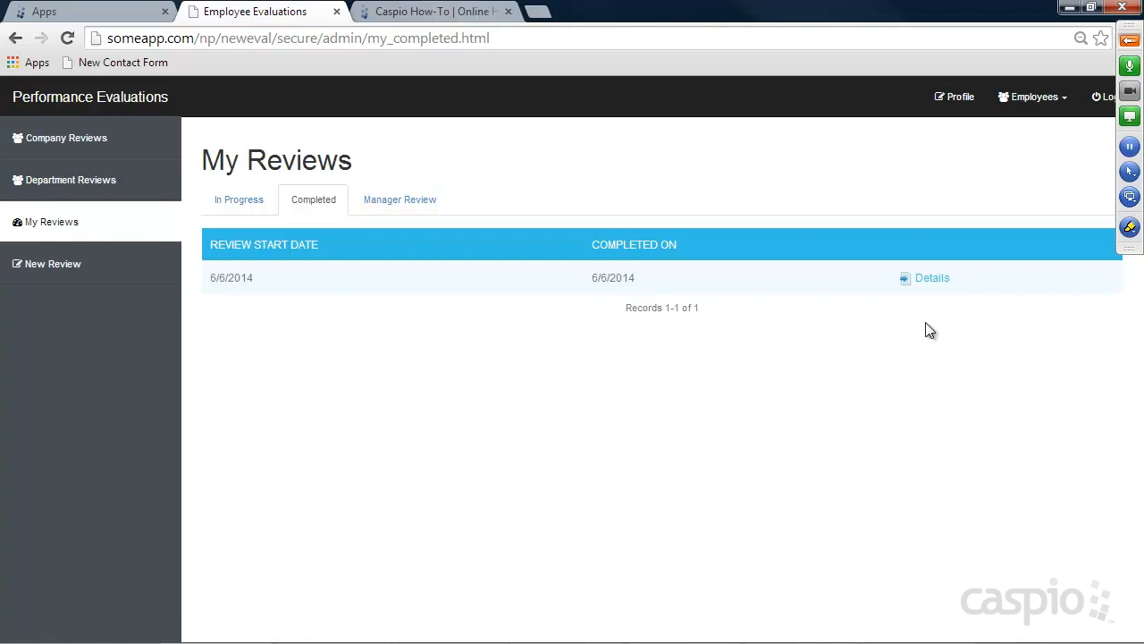
{"action": "left_click", "coordinate": [932, 278]}
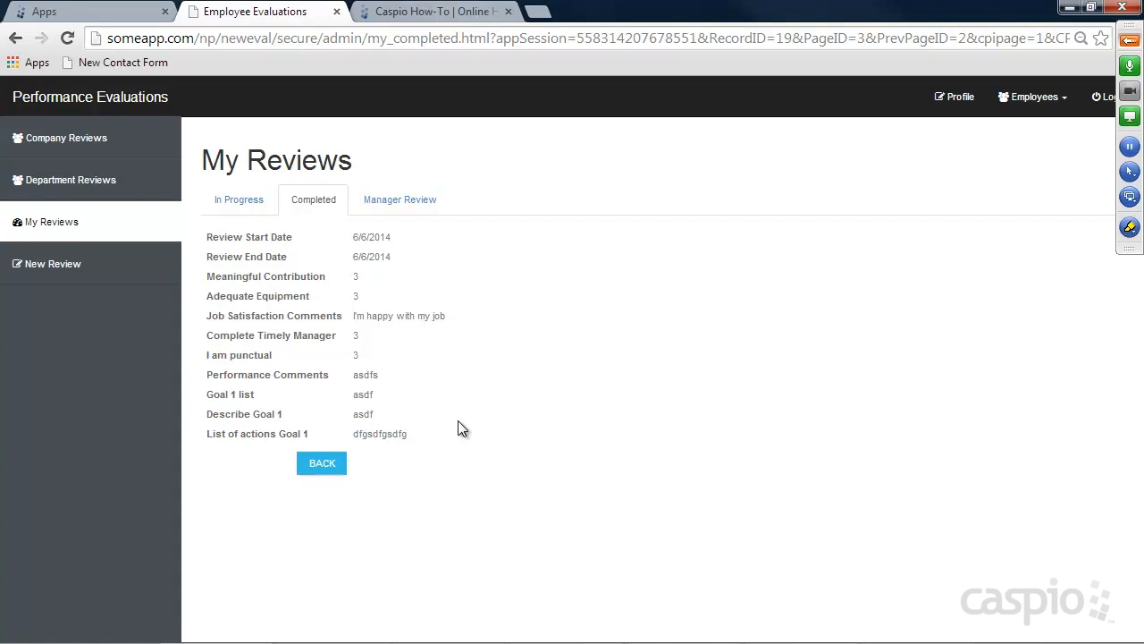
{"action": "left_click", "coordinate": [395, 203]}
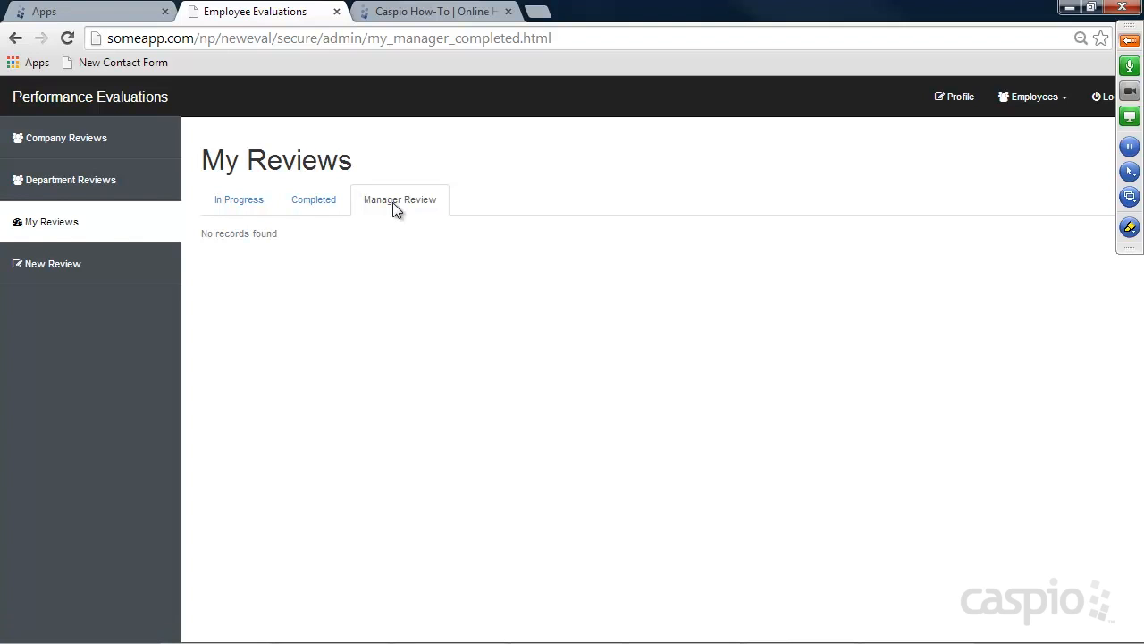
{"action": "left_click", "coordinate": [1101, 104]}
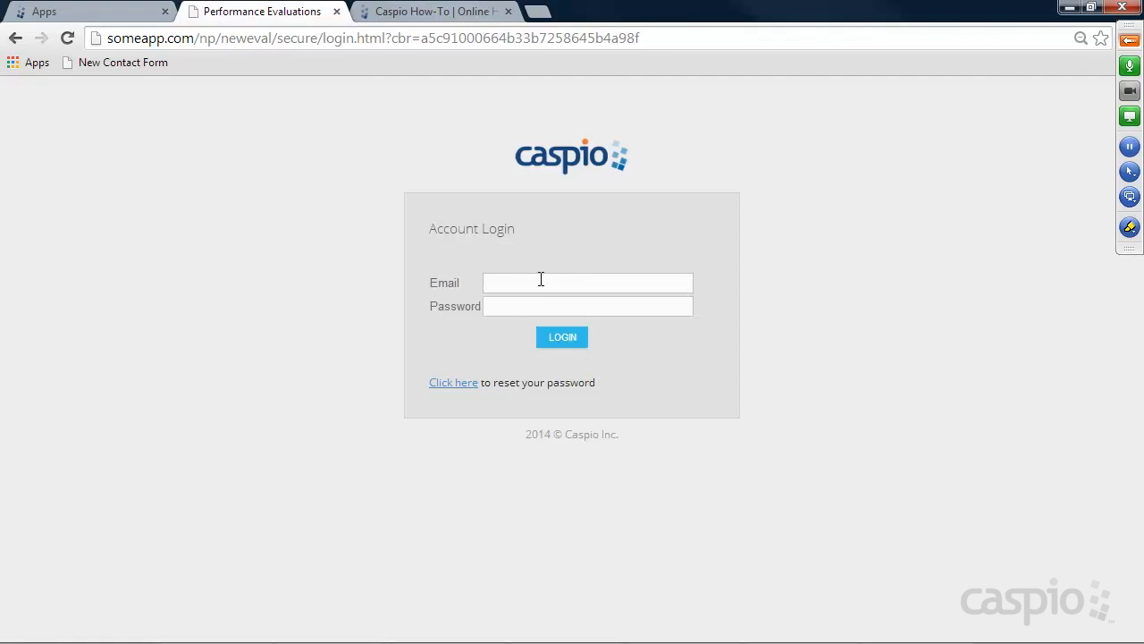
Log in with the manager's e-mail and password and open the review's Details under Department Reviews
{"action": "left_click", "coordinate": [541, 279]}
{"action": "type", "text": "mary"}
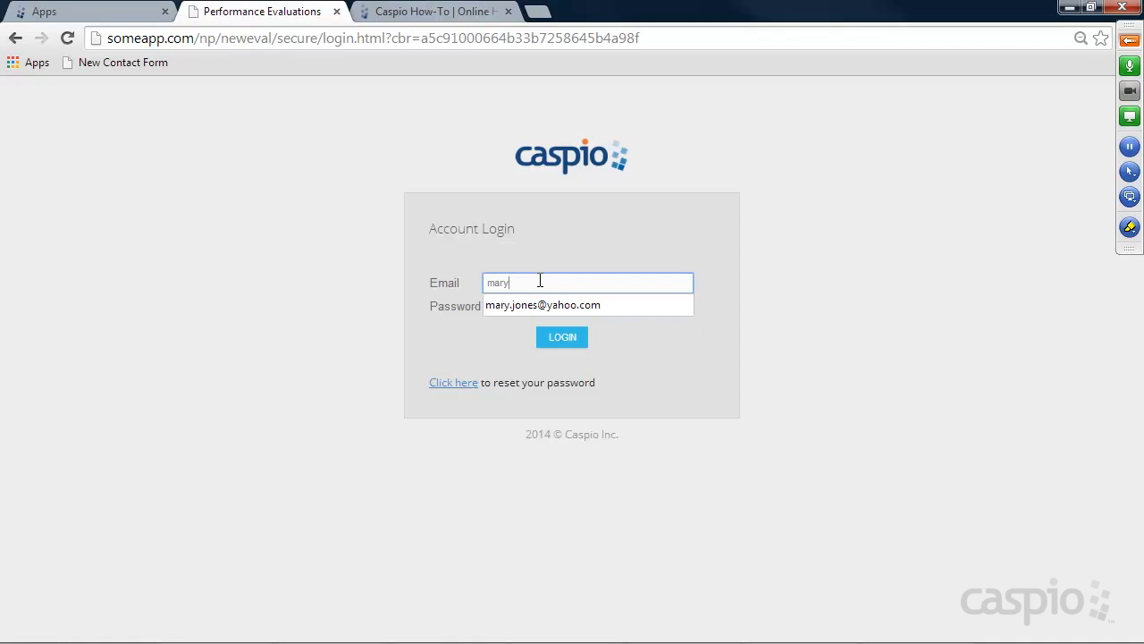
{"action": "left_click", "coordinate": [544, 304]}
{"action": "left_click", "coordinate": [545, 305]}
{"action": "type", "text": "*****"}
{"action": "key", "text": "Return"}
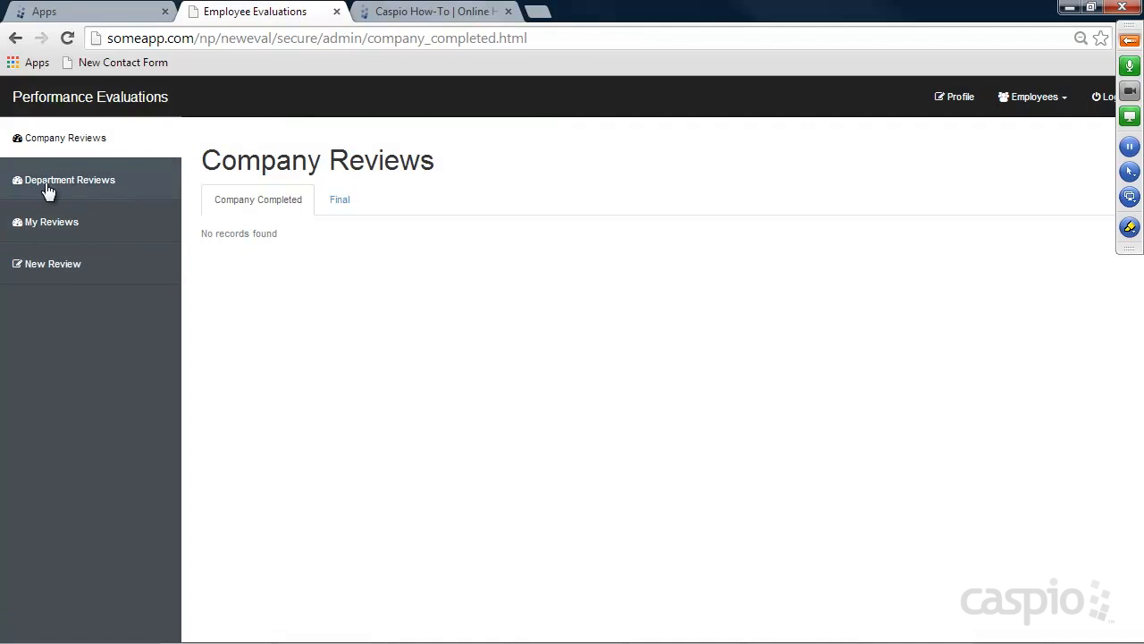
{"action": "left_click", "coordinate": [68, 183]}
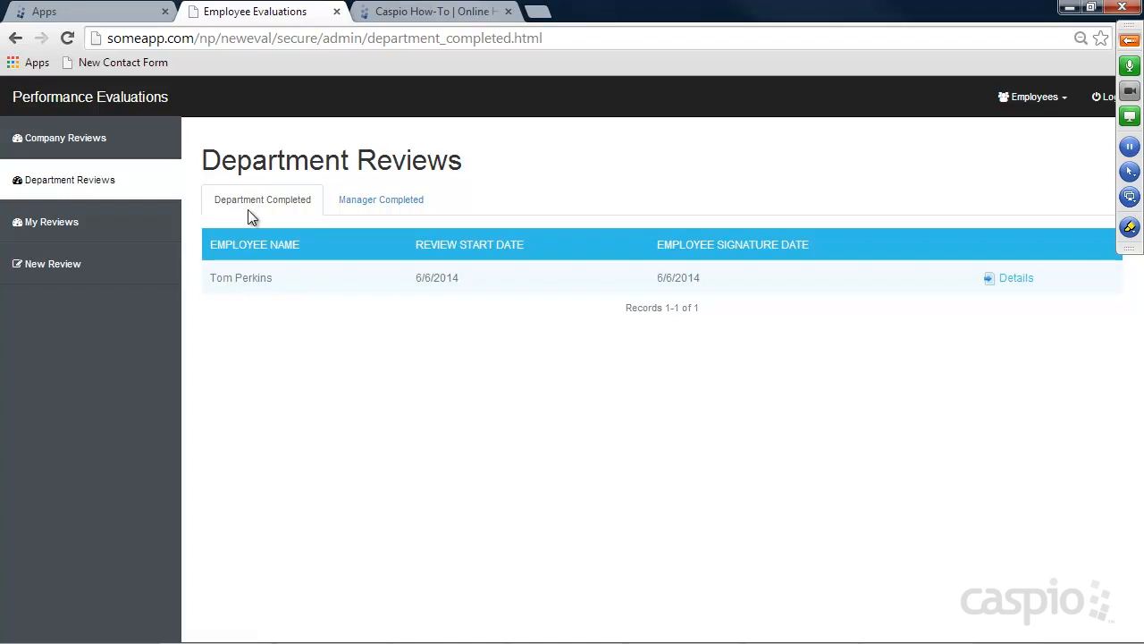
{"action": "left_click", "coordinate": [1016, 278]}
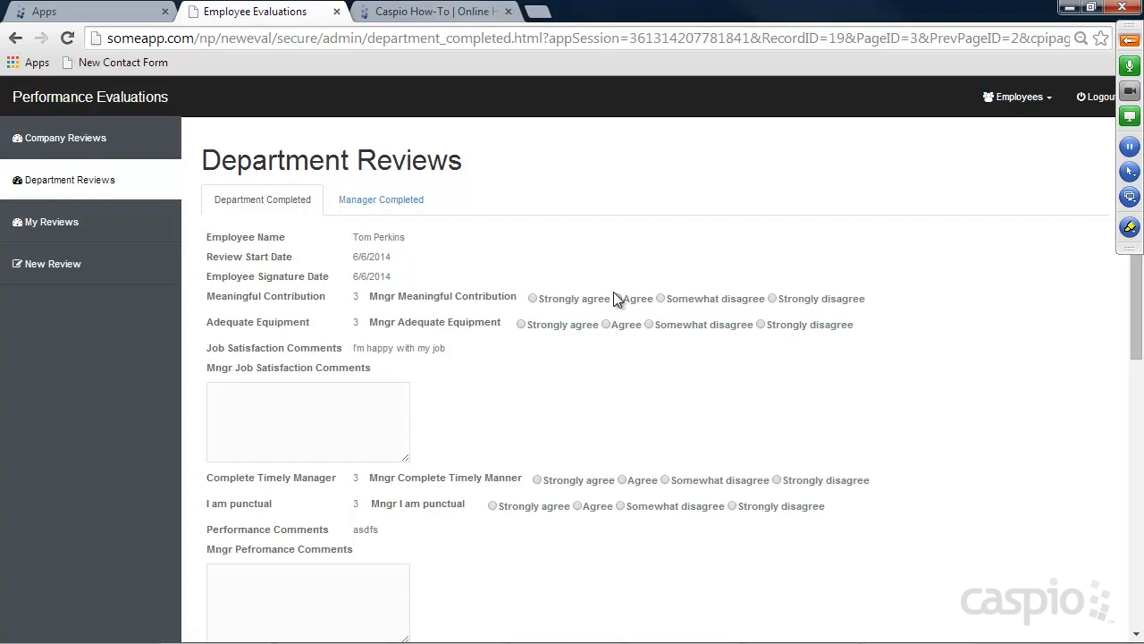
Rate Meaningful Contribution Agree, Adequate Equipment Strongly agree, and add manager job satisfaction comments
{"action": "scroll", "coordinate": [618, 302], "scroll_direction": "down", "scroll_amount": 1}
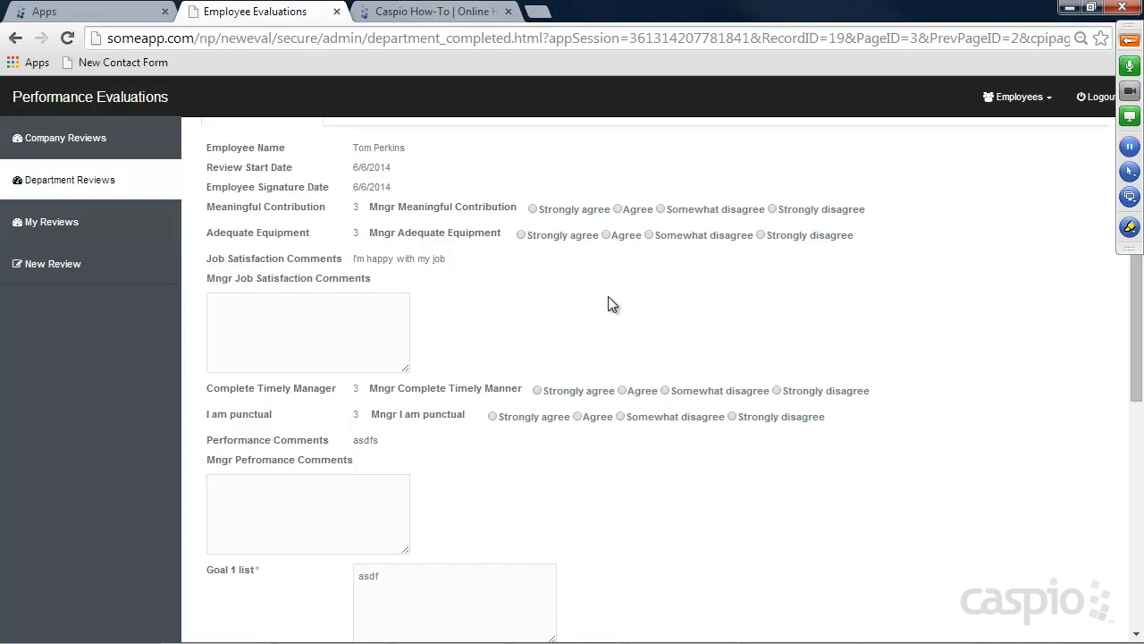
{"action": "scroll", "coordinate": [611, 299], "scroll_direction": "up", "scroll_amount": 1}
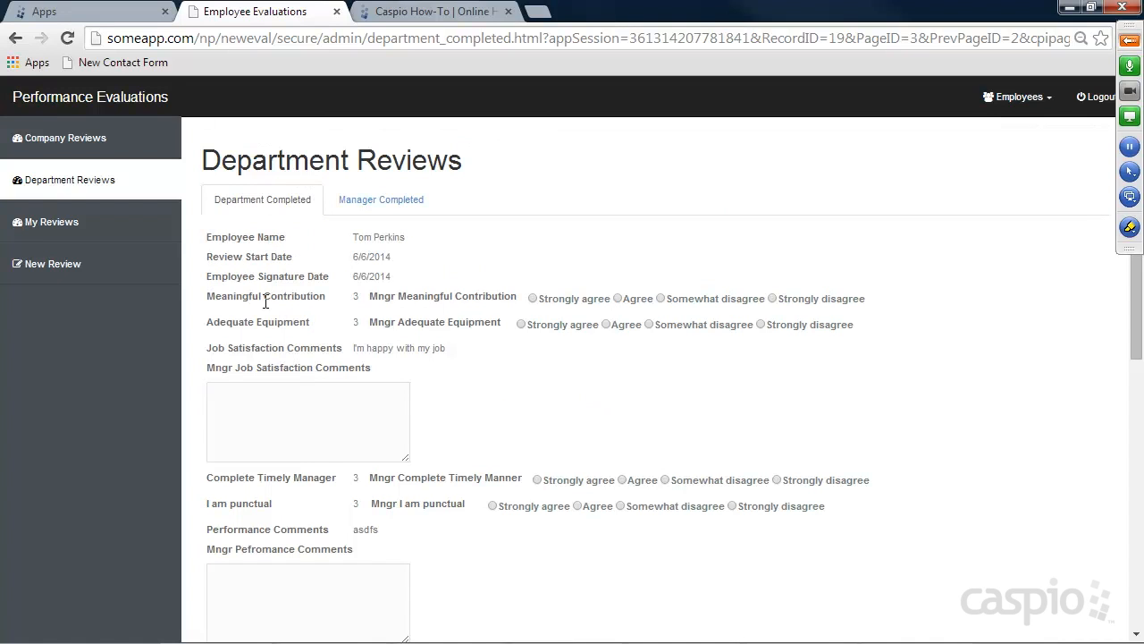
{"action": "left_click_drag", "start_coordinate": [209, 298], "coordinate": [358, 299]}
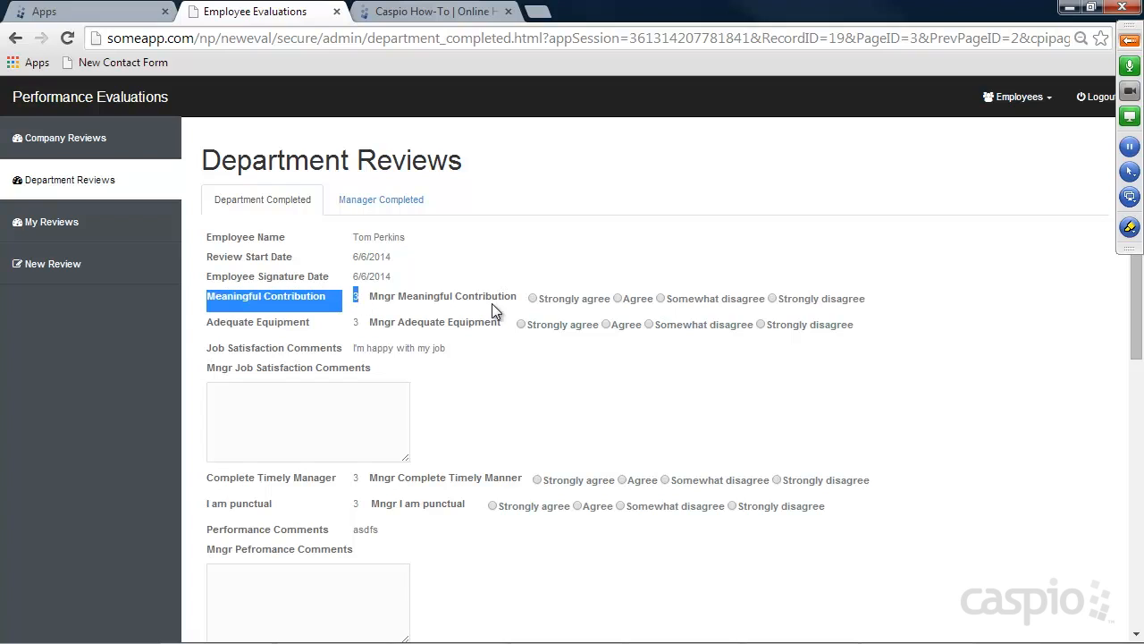
{"action": "left_click", "coordinate": [640, 300]}
{"action": "left_click", "coordinate": [540, 326]}
{"action": "left_click", "coordinate": [366, 421]}
{"action": "type", "text": "asdf fasdf"}
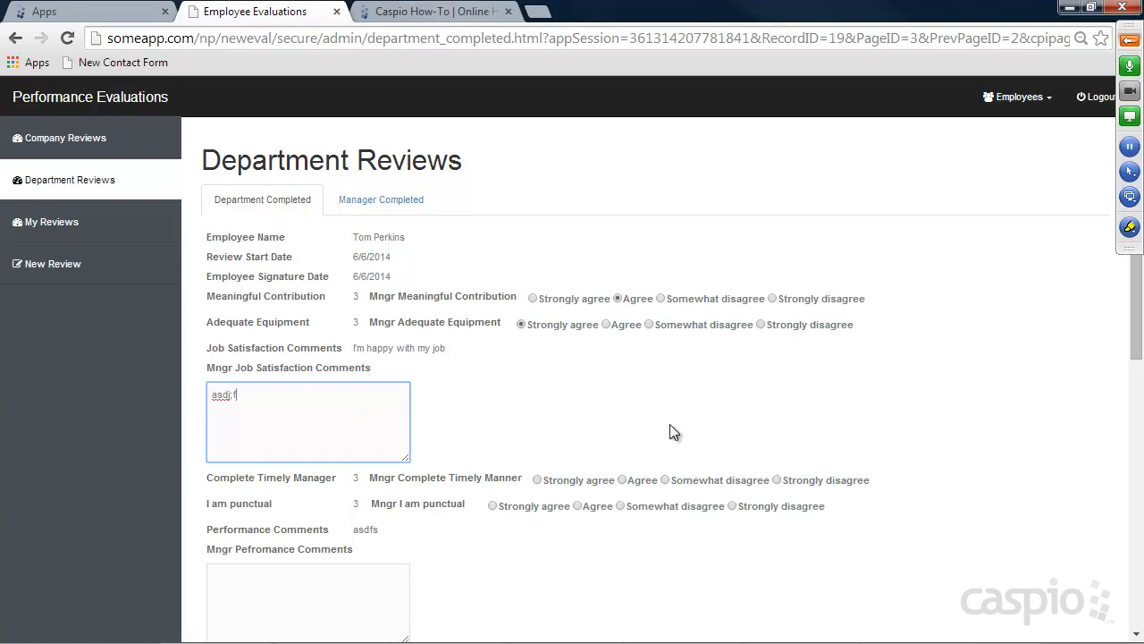
{"action": "key", "text": "BackSpace"}
{"action": "key", "text": "BackSpace"}
{"action": "key", "text": "BackSpace"}
{"action": "key", "text": "BackSpace"}
{"action": "key", "text": "BackSpace"}
{"action": "key", "text": "BackSpace"}
{"action": "key", "text": "BackSpace"}
{"action": "key", "text": "BackSpace"}
{"action": "key", "text": "BackSpace"}
{"action": "key", "text": "BackSpace"}
{"action": "type", "text": "Mary's comments"}
Rate Complete Timely Manner Agree, I am punctual Somewhat disagree, and add manager performance comments
{"action": "scroll", "coordinate": [658, 424], "scroll_direction": "down", "scroll_amount": 2}
{"action": "left_click", "coordinate": [622, 300]}
{"action": "left_click", "coordinate": [621, 328]}
{"action": "left_click", "coordinate": [365, 443]}
{"action": "type", "text": "Mary's comments"}
Mark the employee's review incomplete with note 'Please finish the entire review' and update
{"action": "scroll", "coordinate": [591, 415], "scroll_direction": "down", "scroll_amount": 3}
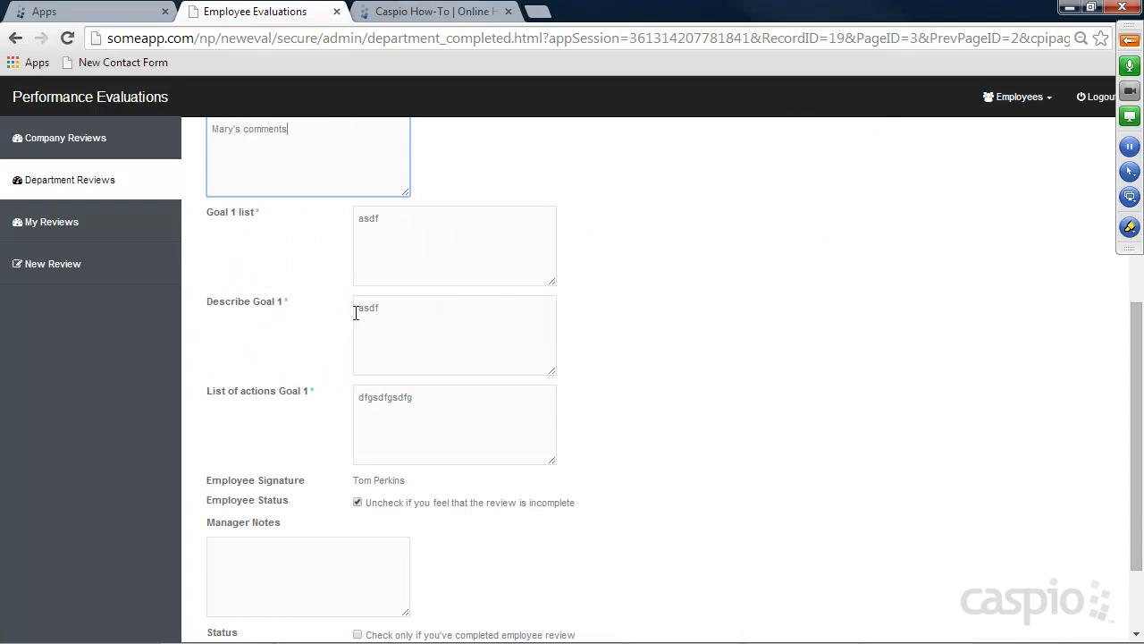
{"action": "scroll", "coordinate": [768, 288], "scroll_direction": "down", "scroll_amount": 1}
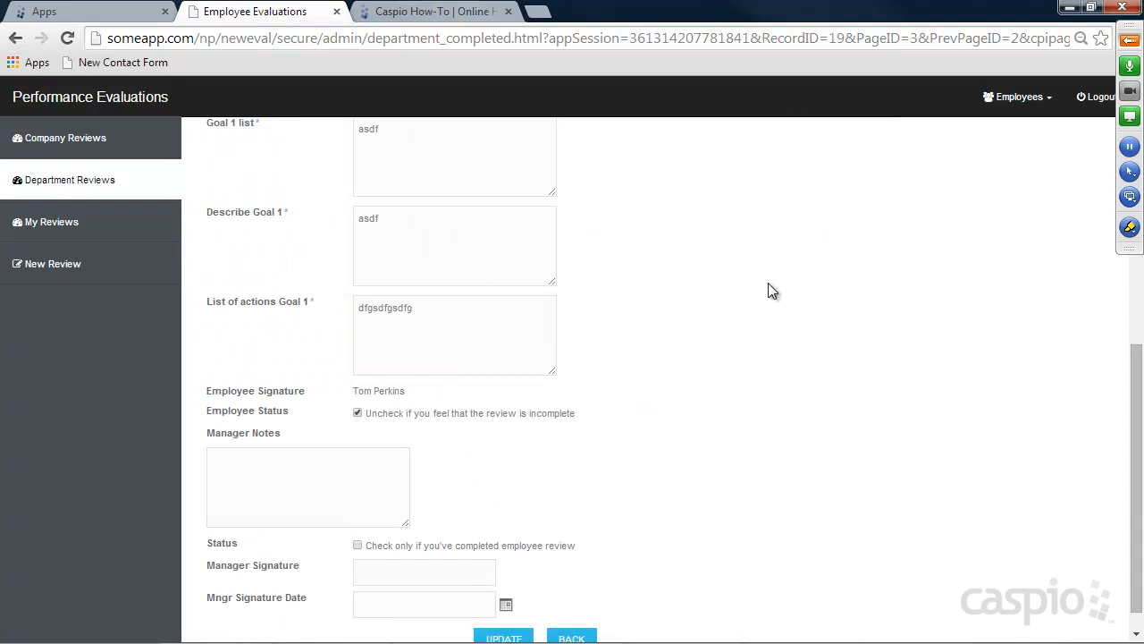
{"action": "scroll", "coordinate": [676, 383], "scroll_direction": "down", "scroll_amount": 1}
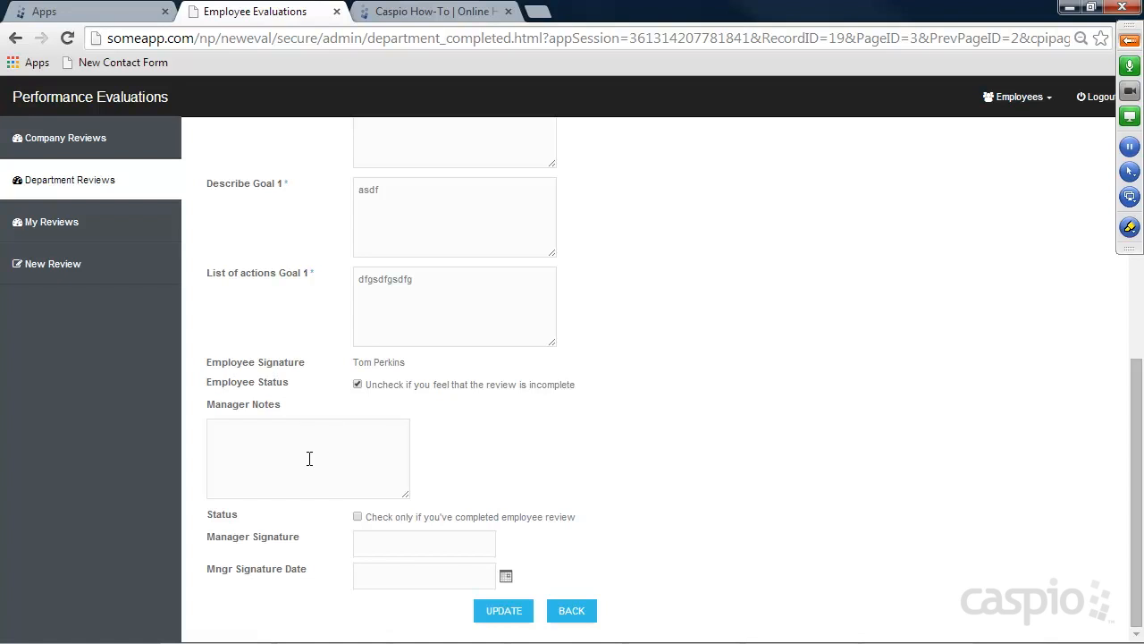
{"action": "left_click", "coordinate": [357, 384]}
{"action": "left_click", "coordinate": [343, 451]}
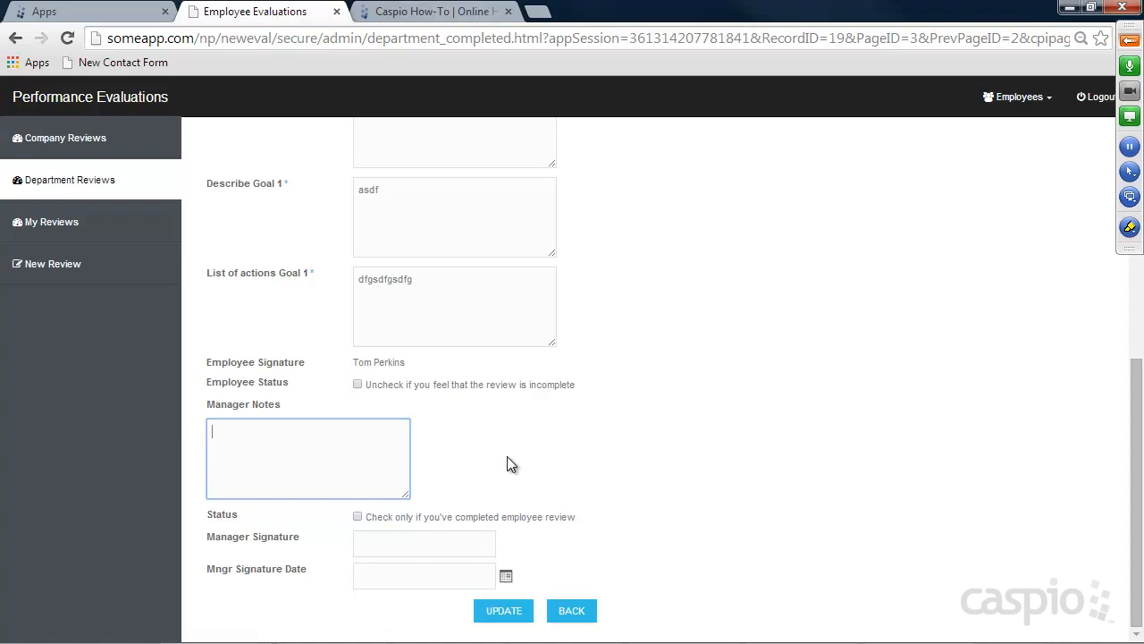
{"action": "type", "text": "Please finish the entire review"}
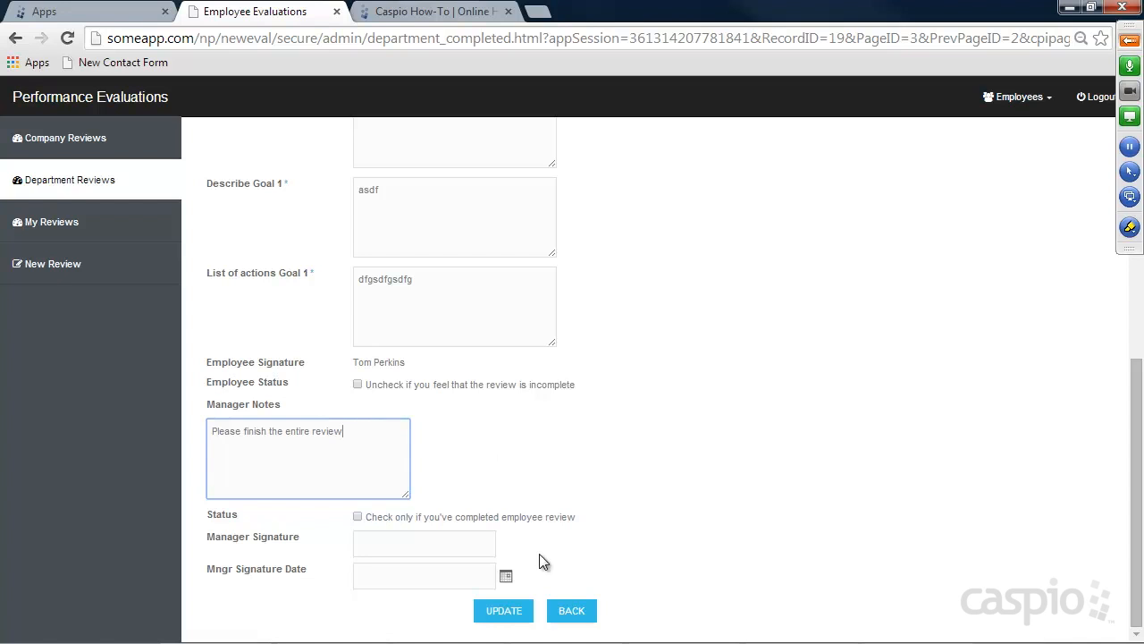
{"action": "left_click", "coordinate": [498, 615]}
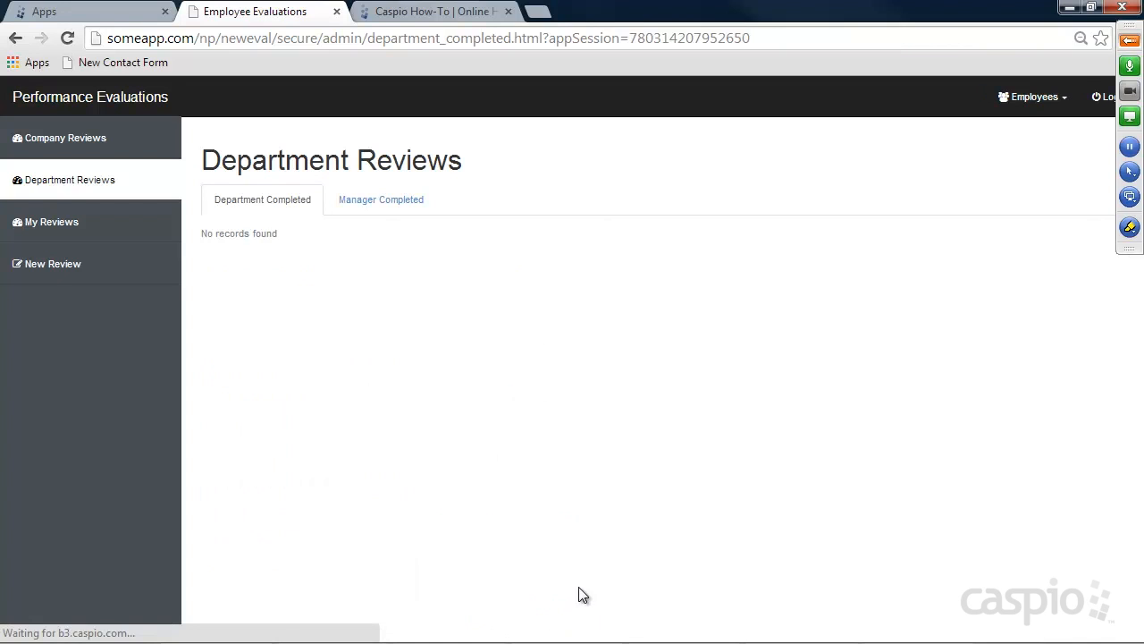
Log out of the manager account and log in with the employee's e-mail and password
{"action": "left_click", "coordinate": [1104, 98]}
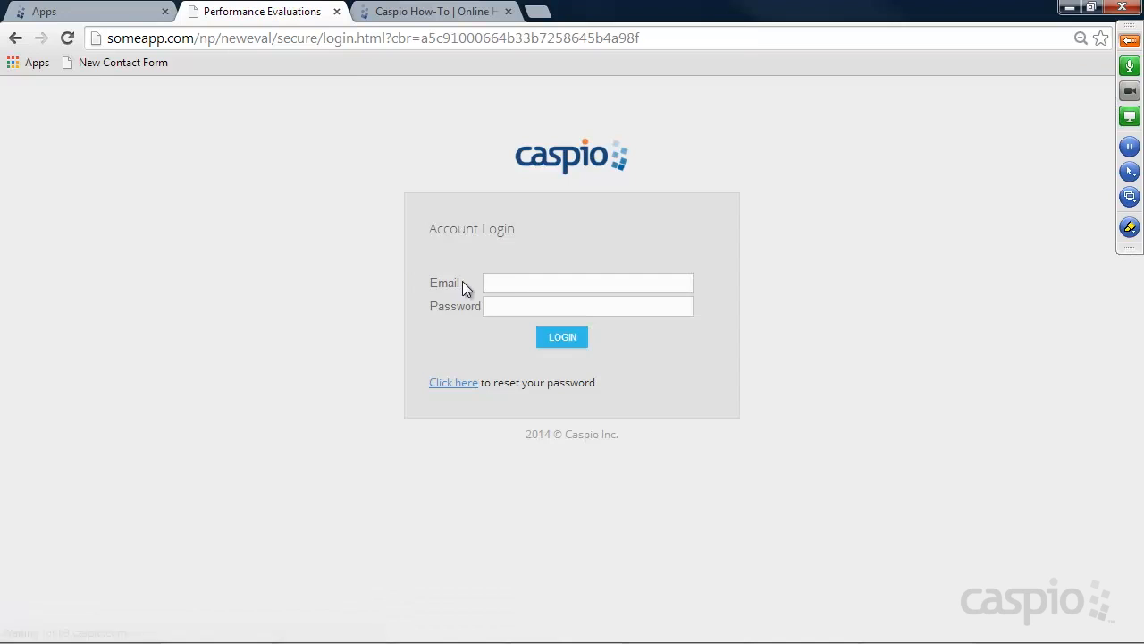
{"action": "left_click", "coordinate": [500, 282]}
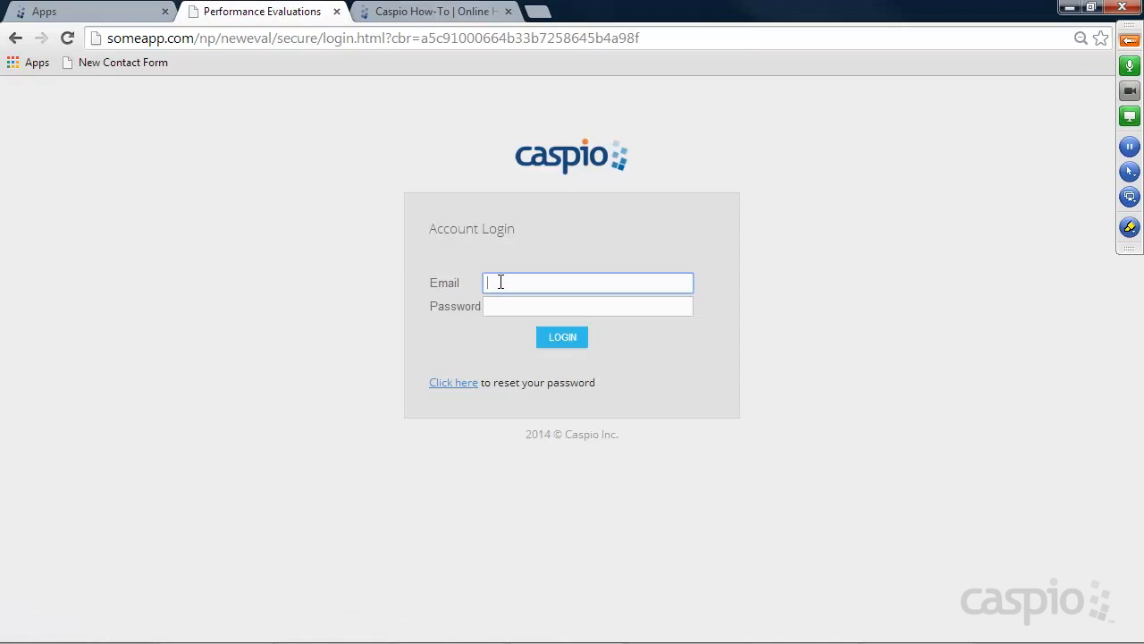
{"action": "type", "text": "tom"}
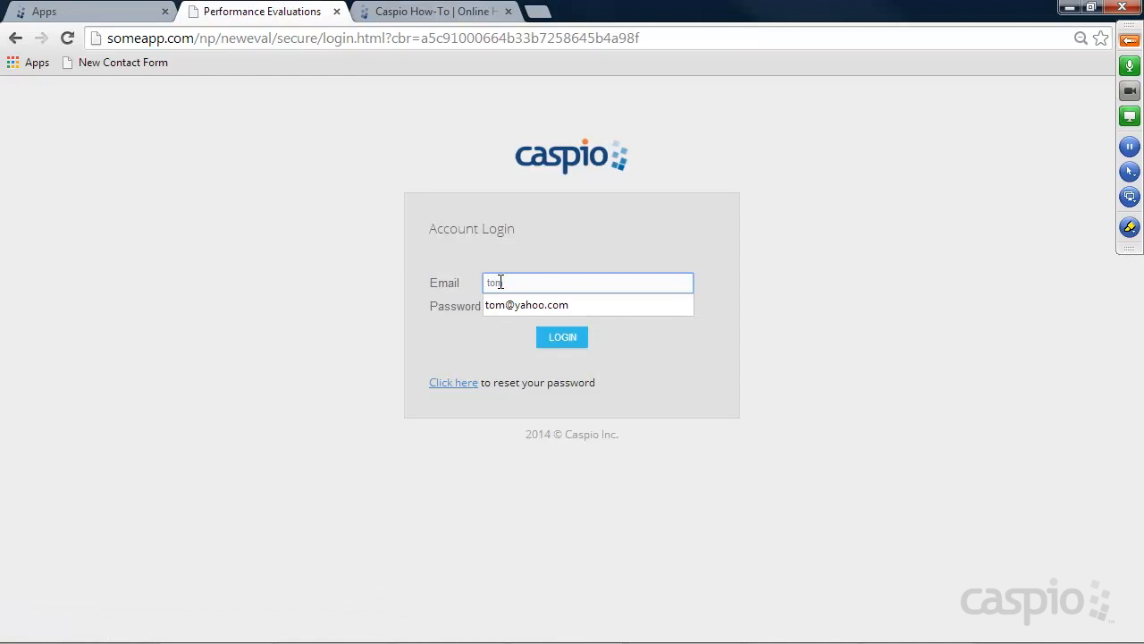
{"action": "key", "text": "Down"}
{"action": "key", "text": "Tab"}
{"action": "type", "text": "1234"}
{"action": "key", "text": "Return"}
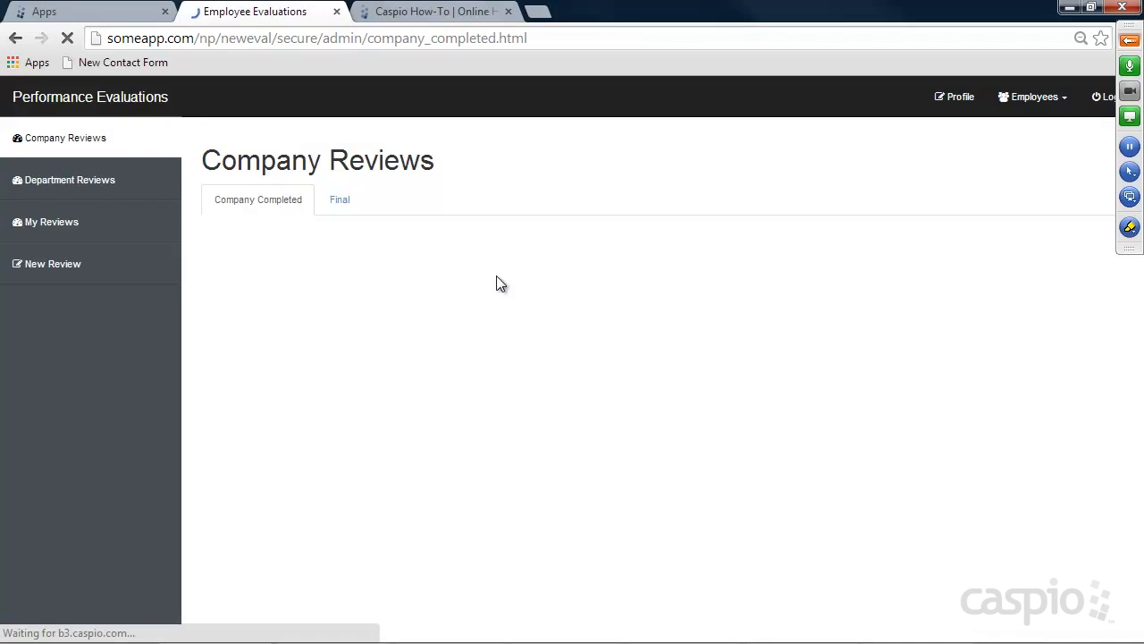
Open the returned review, mark it fully completed, update it, and log out
{"action": "left_click", "coordinate": [59, 232]}
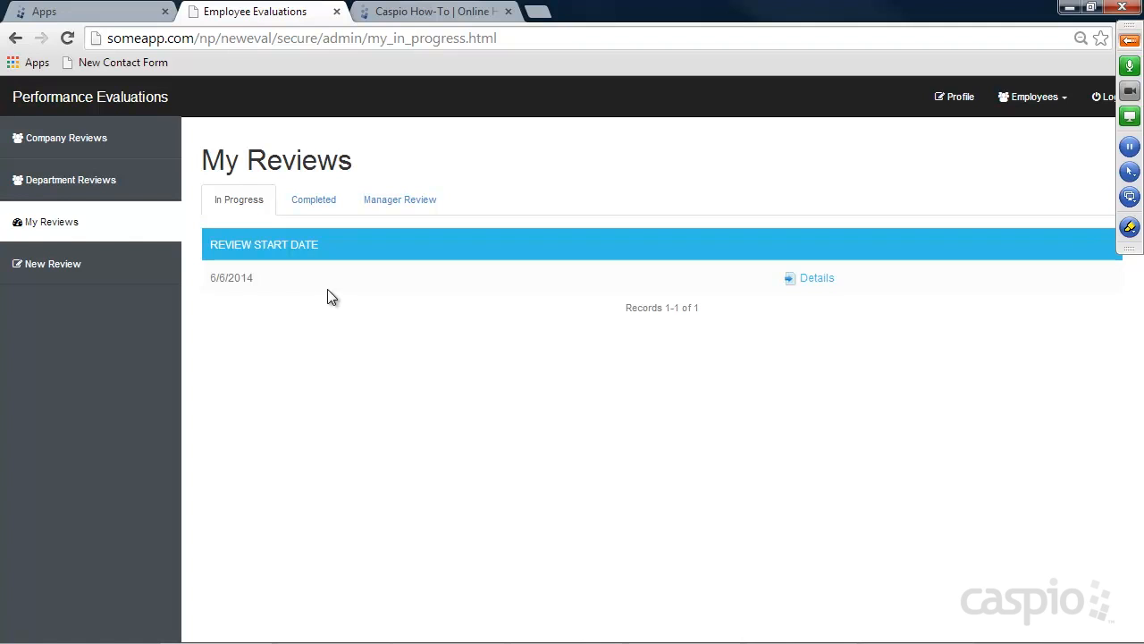
{"action": "left_click", "coordinate": [820, 278]}
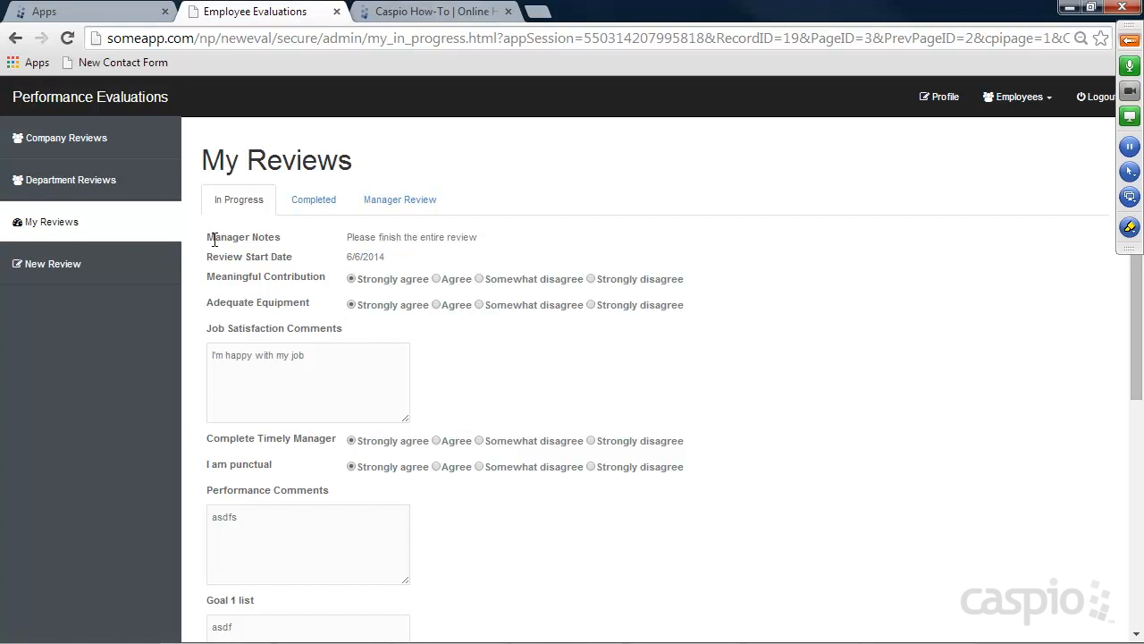
{"action": "mouse_move", "coordinate": [345, 237]}
{"action": "left_mouse_down"}
{"action": "mouse_move", "coordinate": [487, 236]}
{"action": "mouse_move", "coordinate": [345, 237]}
{"action": "left_mouse_up"}
{"action": "scroll", "coordinate": [564, 319], "scroll_direction": "down", "scroll_amount": 2}
{"action": "scroll", "coordinate": [569, 334], "scroll_direction": "down", "scroll_amount": 3}
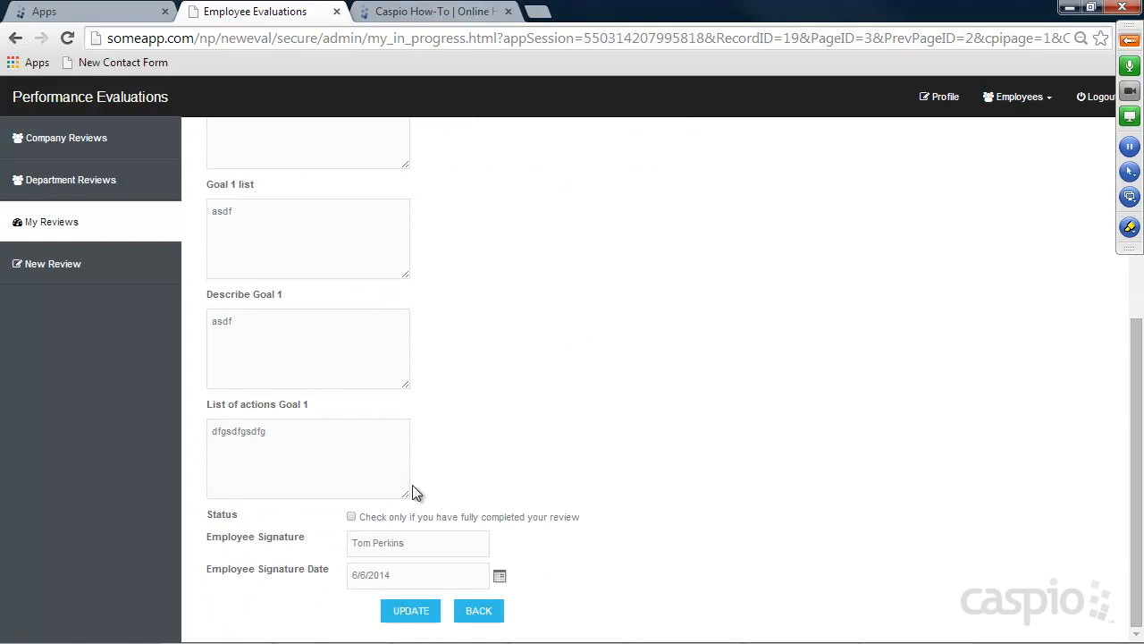
{"action": "left_click", "coordinate": [352, 518]}
{"action": "left_click", "coordinate": [424, 613]}
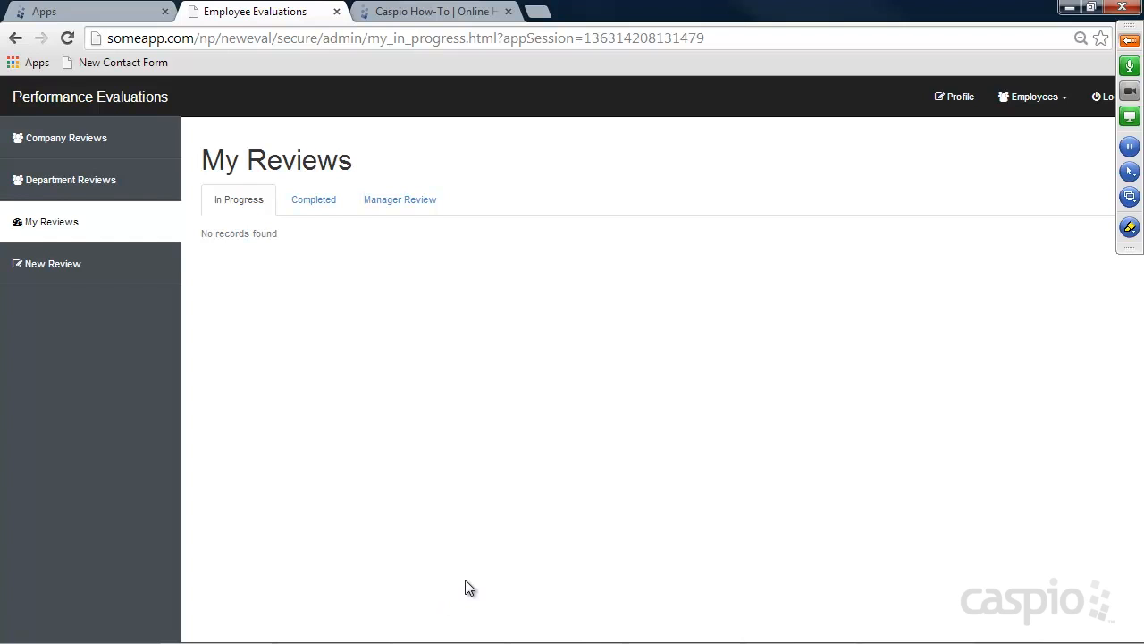
{"action": "left_click", "coordinate": [1105, 97]}
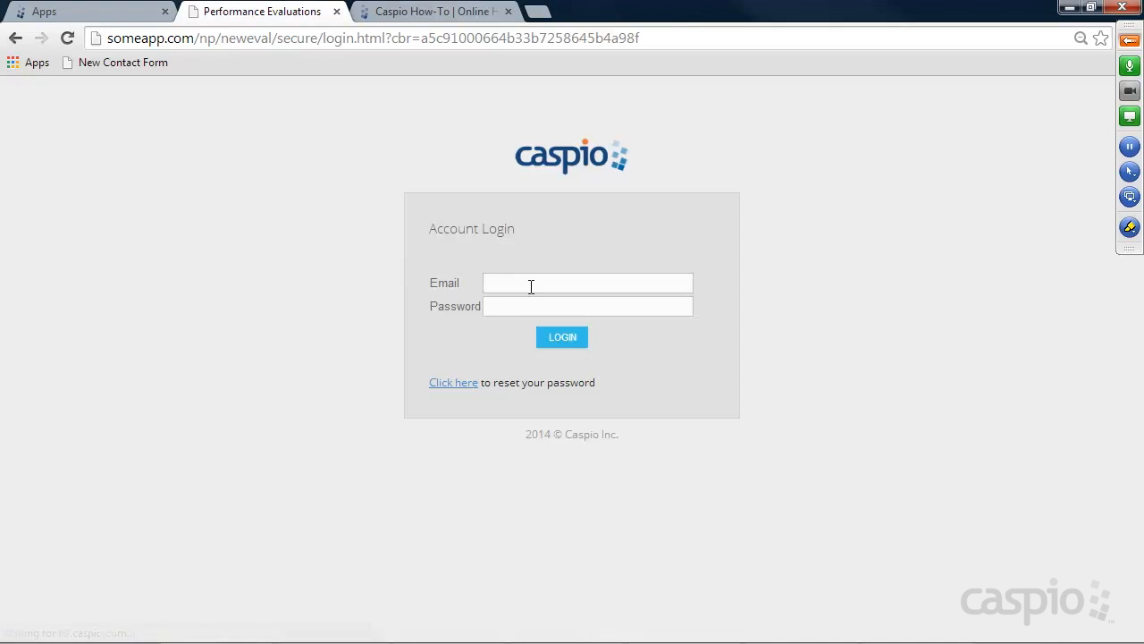
Log in with the manager's e-mail and password
{"action": "left_click", "coordinate": [530, 284]}
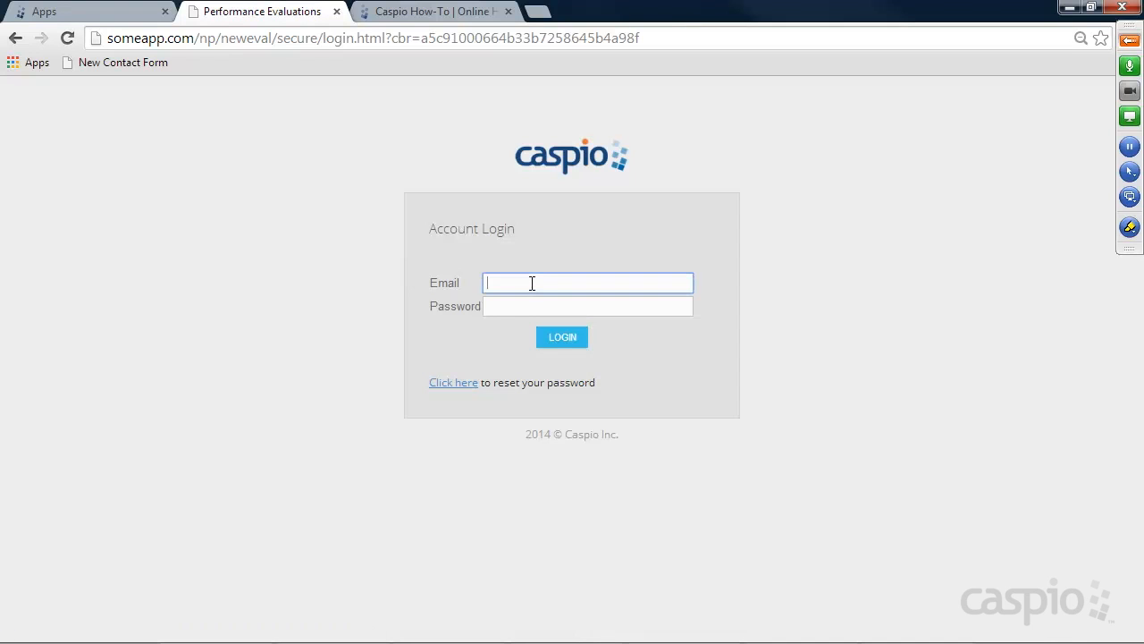
{"action": "type", "text": "mar"}
{"action": "left_click", "coordinate": [529, 326]}
{"action": "left_click", "coordinate": [529, 306]}
{"action": "type", "text": "*****"}
{"action": "key", "text": "Return"}
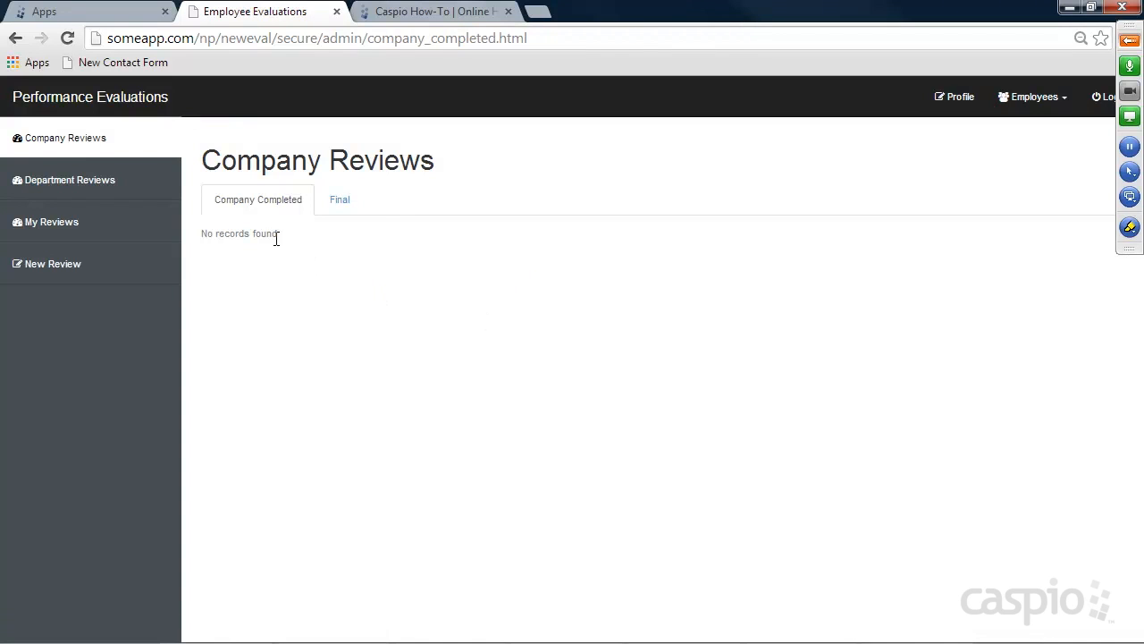
Open the submitted review under Department Reviews and confirm the employee status is complete
{"action": "left_click", "coordinate": [94, 185]}
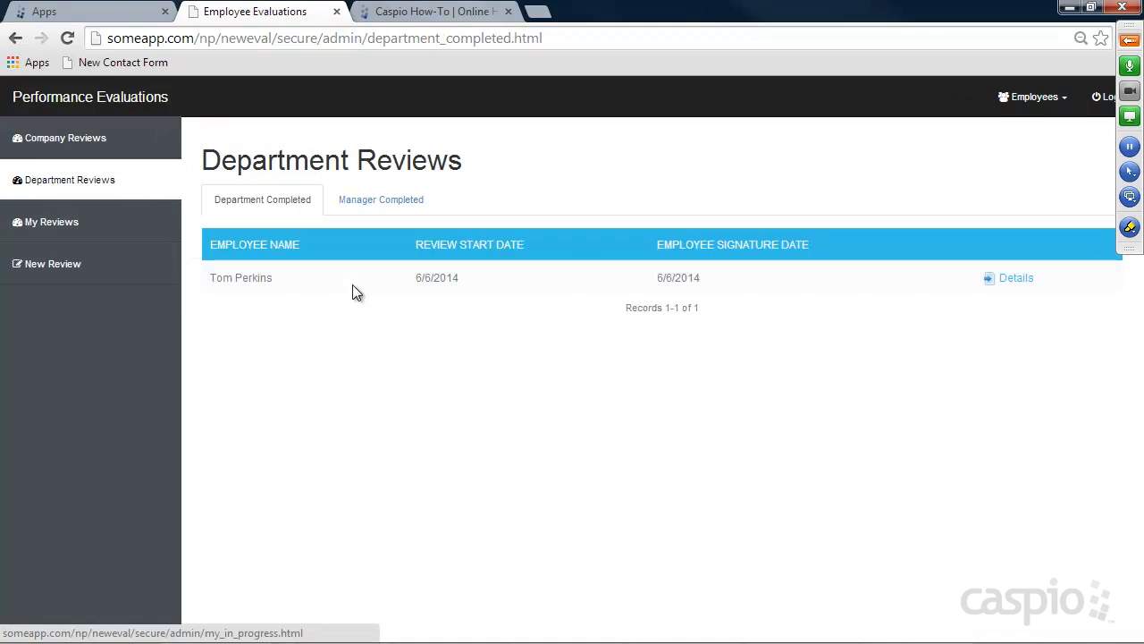
{"action": "left_click", "coordinate": [1016, 278]}
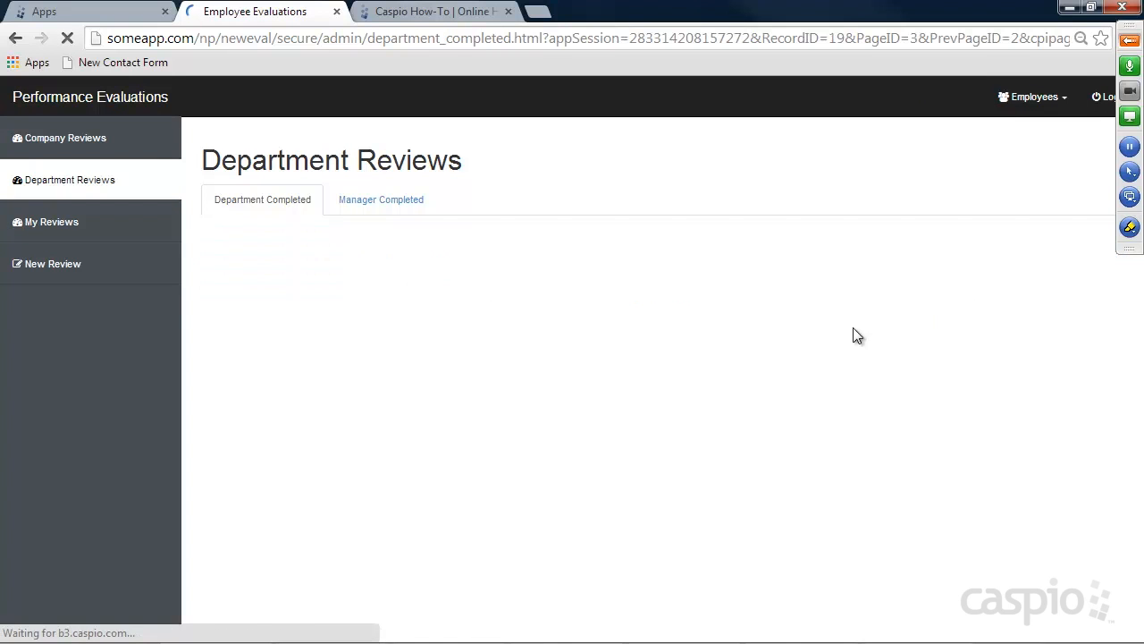
{"action": "scroll", "coordinate": [673, 331], "scroll_direction": "down", "scroll_amount": 5}
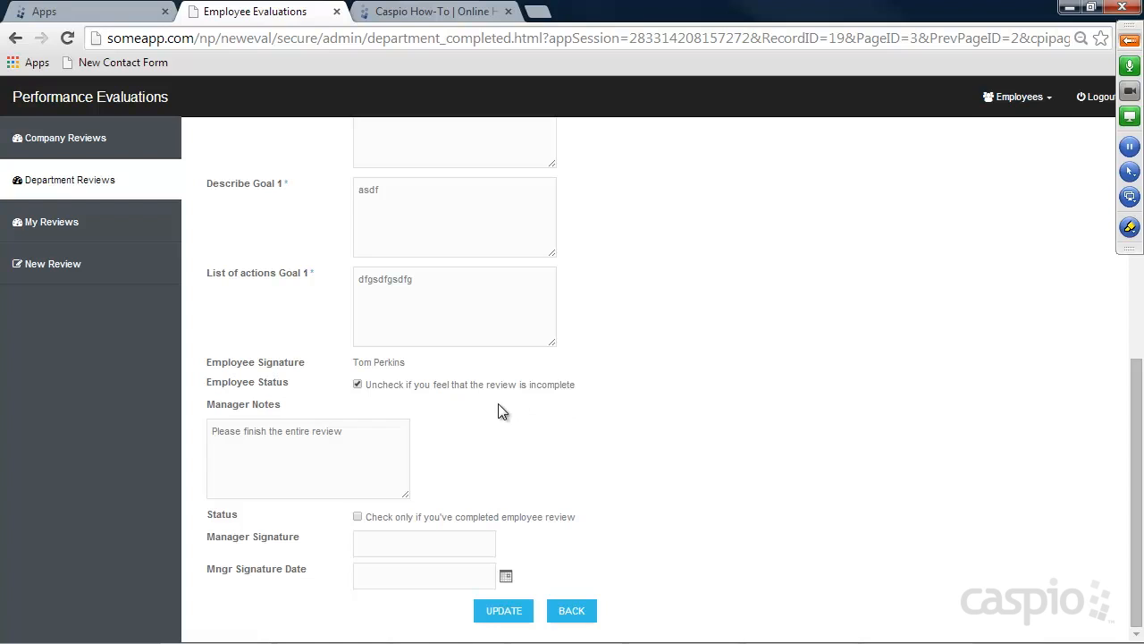
{"action": "left_click", "coordinate": [357, 385]}
{"action": "left_click", "coordinate": [357, 386]}
Mark the review manager-completed, add the manager signature, date it June 6, and update
{"action": "left_click", "coordinate": [358, 516]}
{"action": "left_click", "coordinate": [421, 542]}
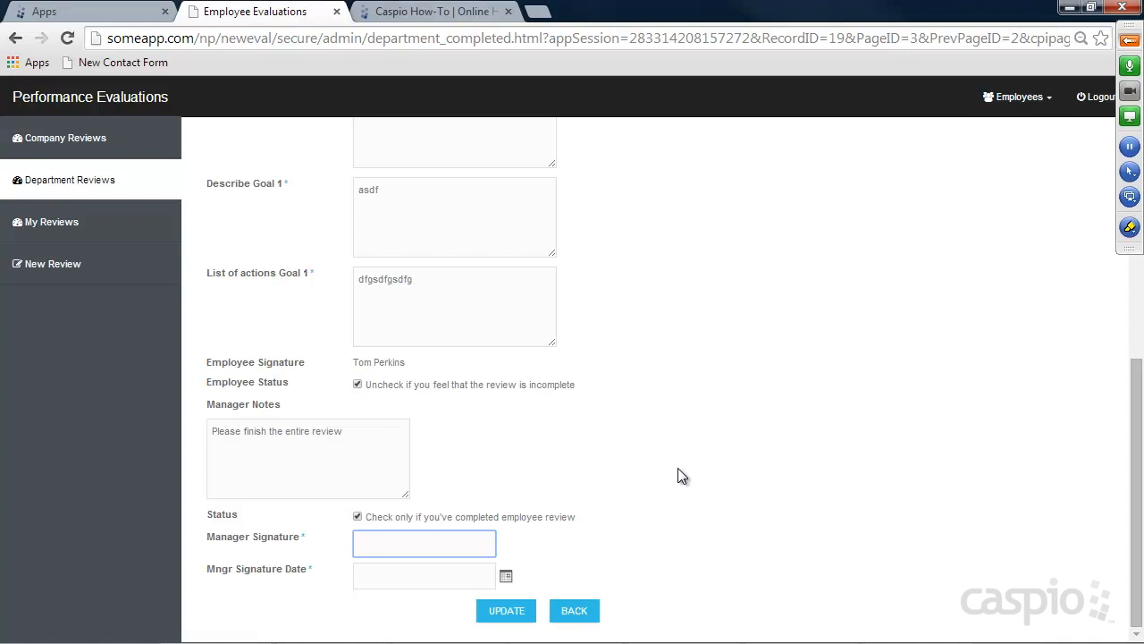
{"action": "key", "text": "Tab"}
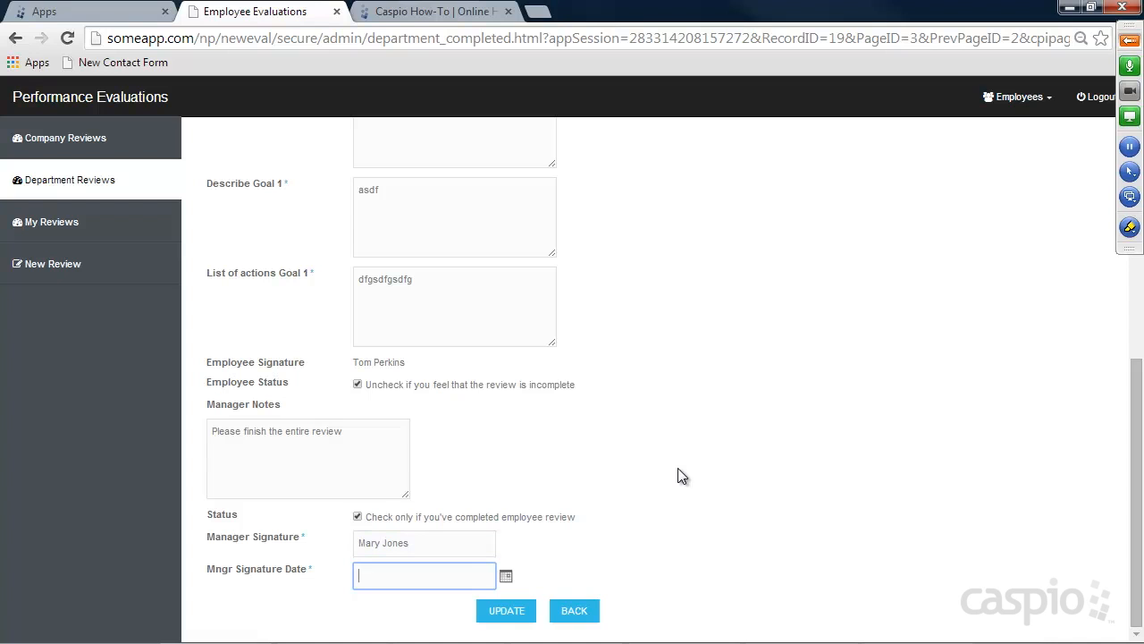
{"action": "left_click", "coordinate": [506, 578]}
{"action": "left_click", "coordinate": [597, 610]}
{"action": "left_click", "coordinate": [506, 611]}
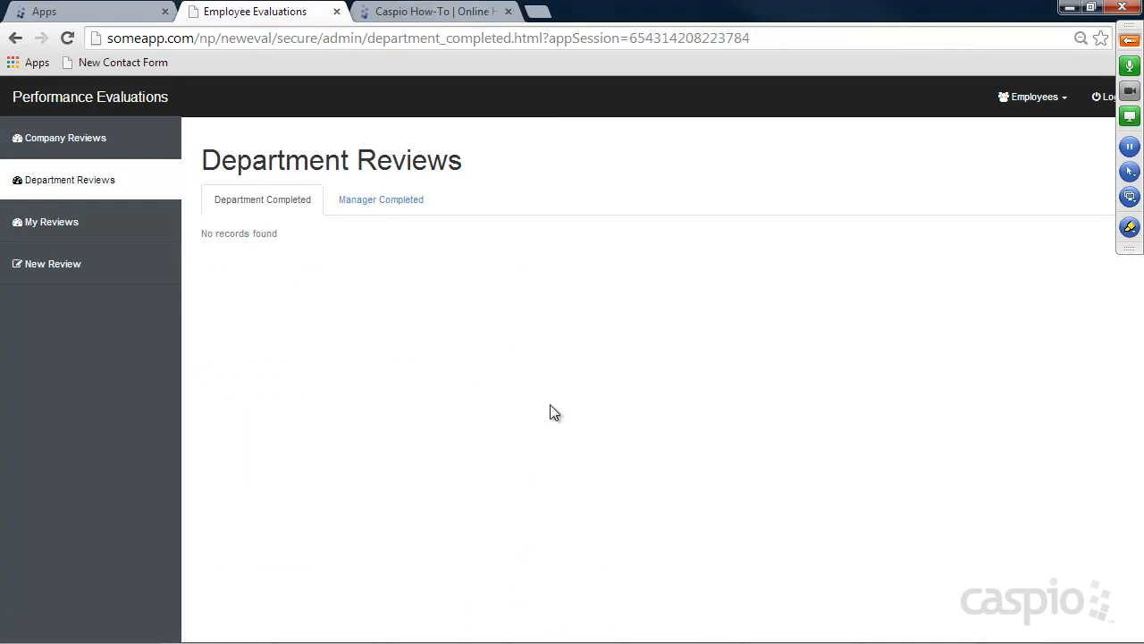
Check Manager Completed, then open the completed review's full details in Company Reviews
{"action": "left_click", "coordinate": [369, 192]}
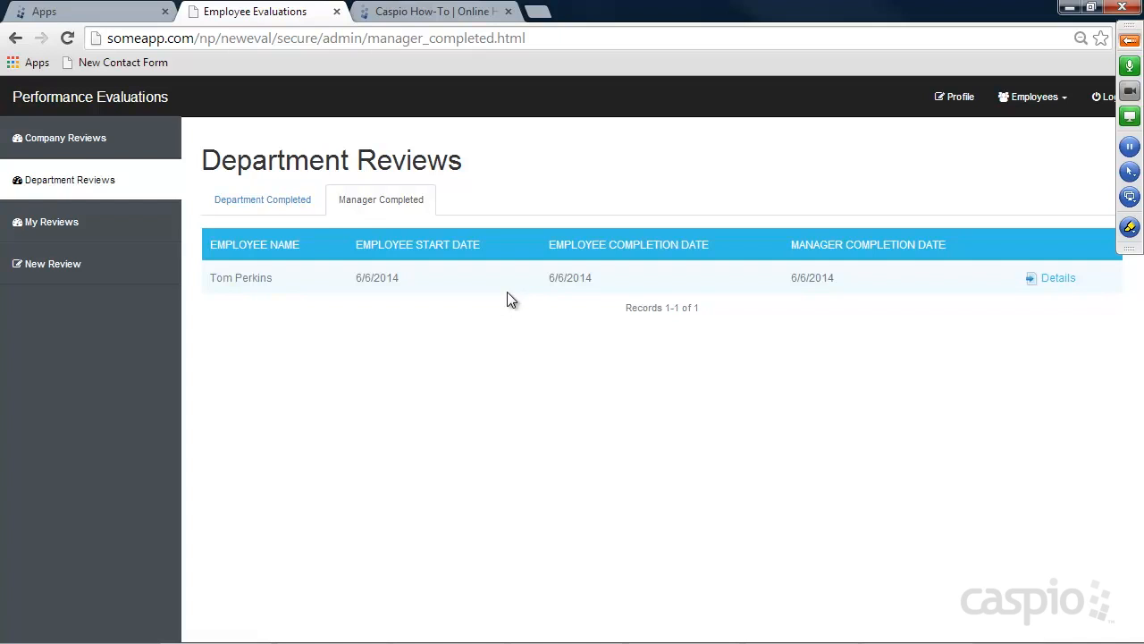
{"action": "left_click", "coordinate": [81, 143]}
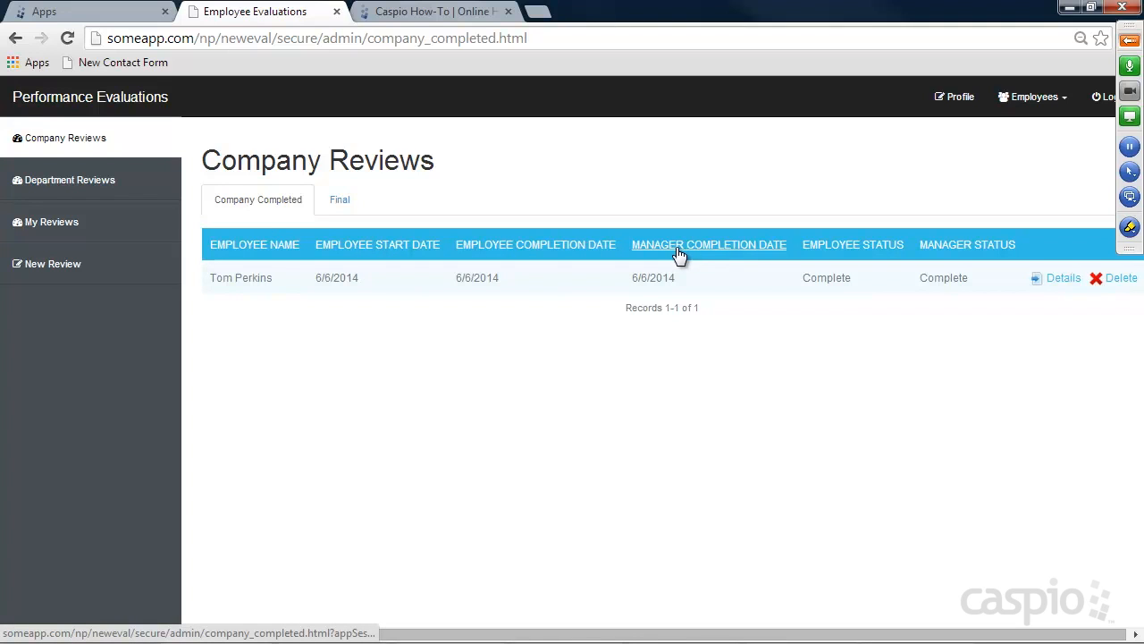
{"action": "left_click", "coordinate": [1059, 280]}
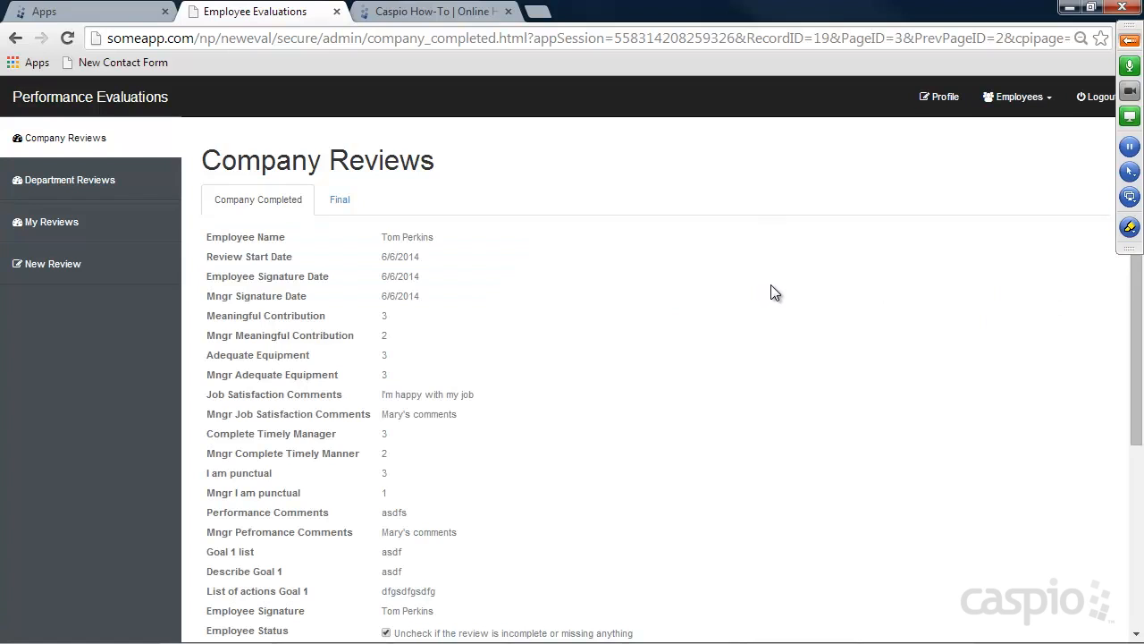
{"action": "scroll", "coordinate": [772, 295], "scroll_direction": "down", "scroll_amount": 4}
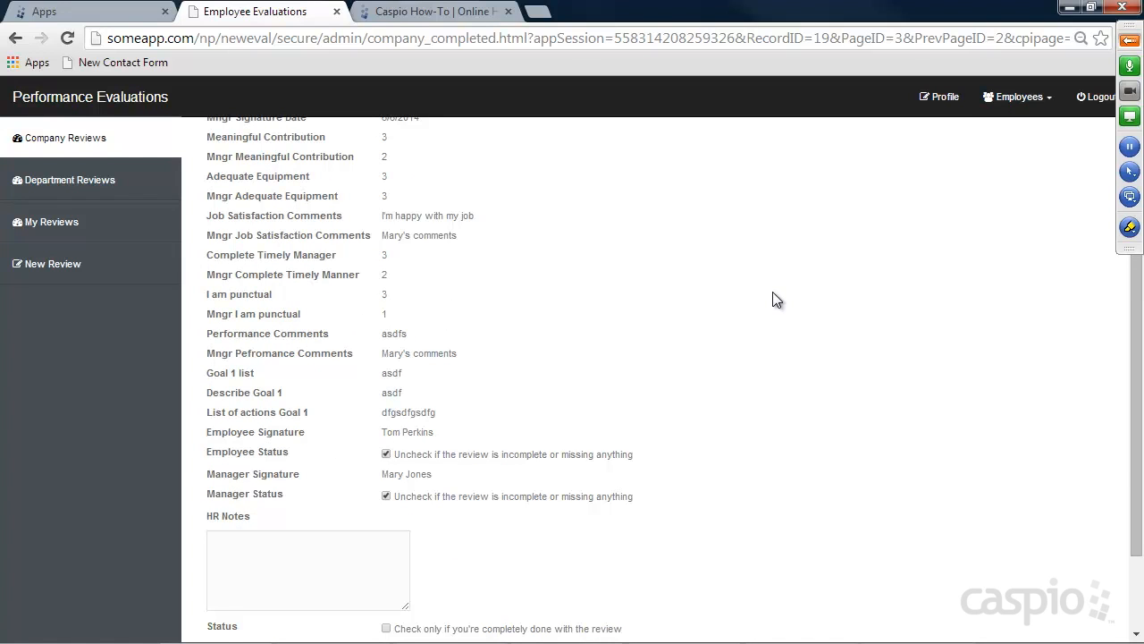
Log out and sign back in with the suggested e-mail account
{"action": "left_click", "coordinate": [1096, 96]}
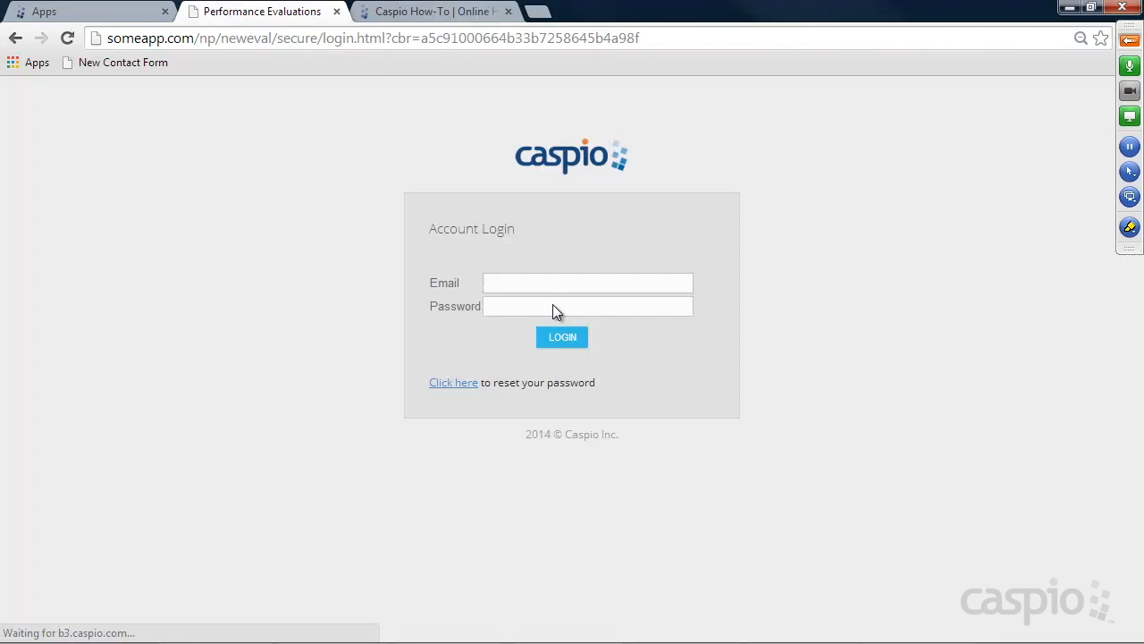
{"action": "left_click", "coordinate": [554, 283]}
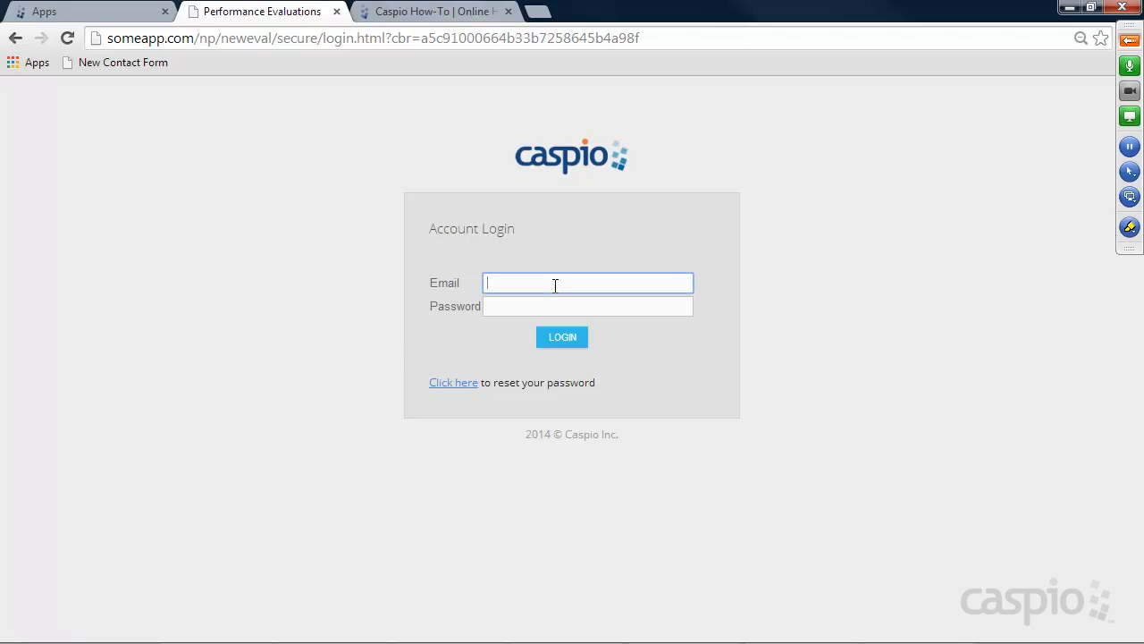
{"action": "left_click", "coordinate": [547, 303]}
{"action": "left_click", "coordinate": [544, 306]}
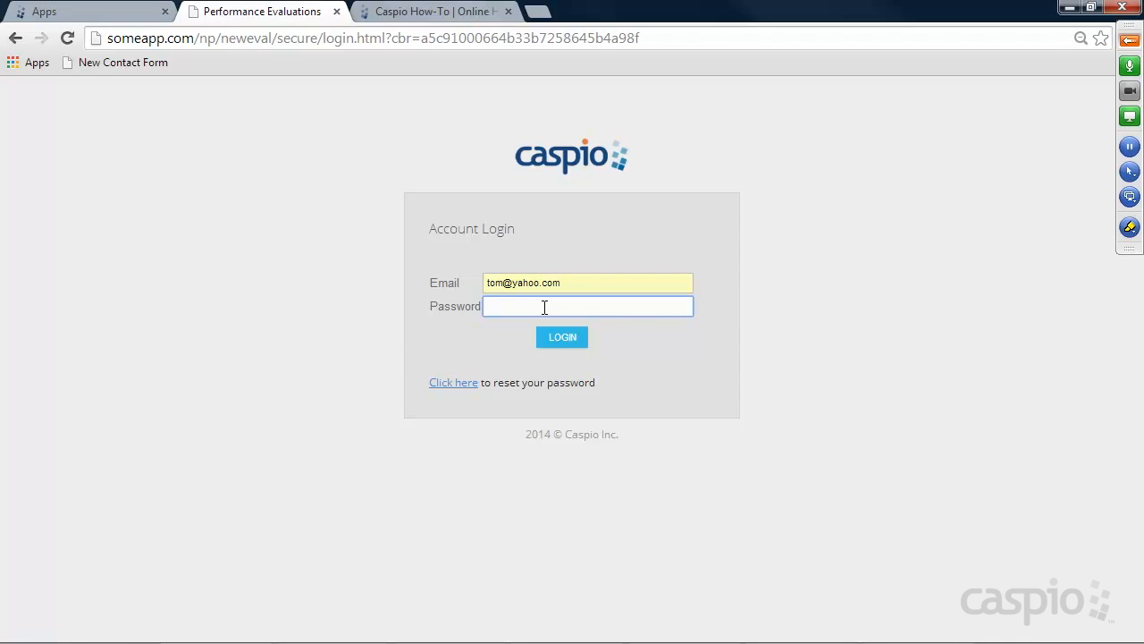
{"action": "key", "text": "Return"}
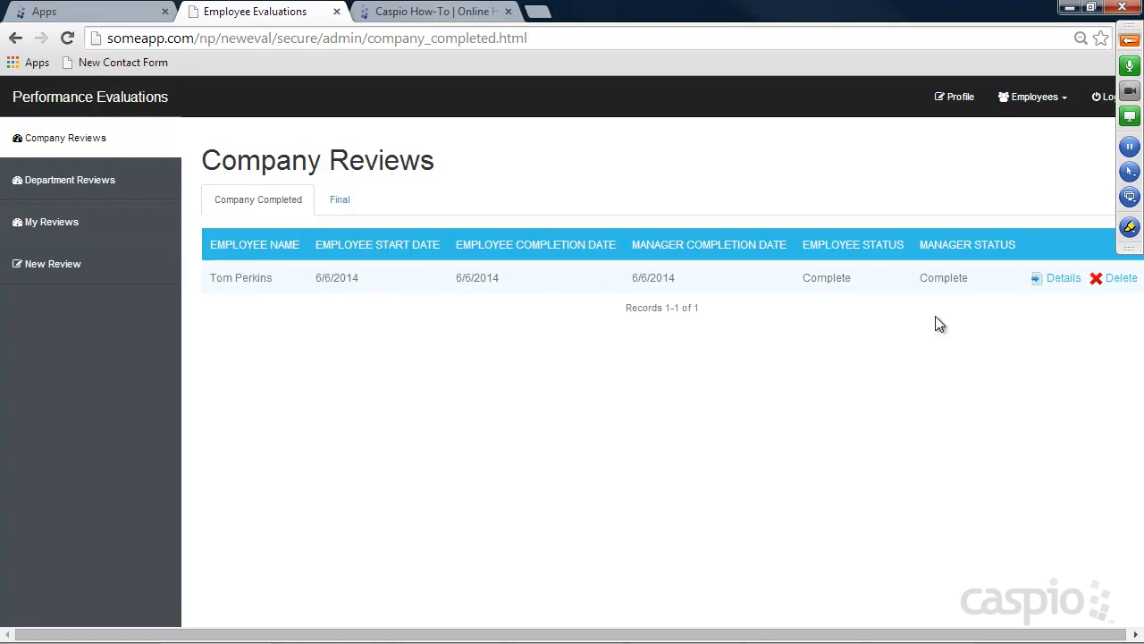
Add the HR signature dated June 6 to the completed review, submit, and show the Final list
{"action": "left_click", "coordinate": [1059, 279]}
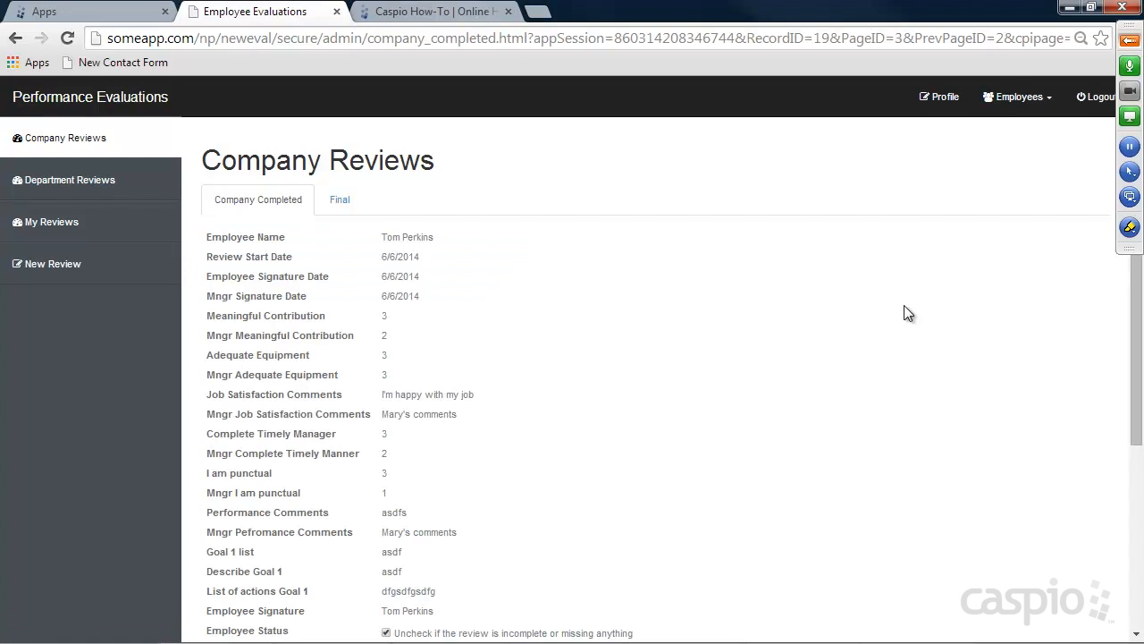
{"action": "scroll", "coordinate": [796, 321], "scroll_direction": "down", "scroll_amount": 3}
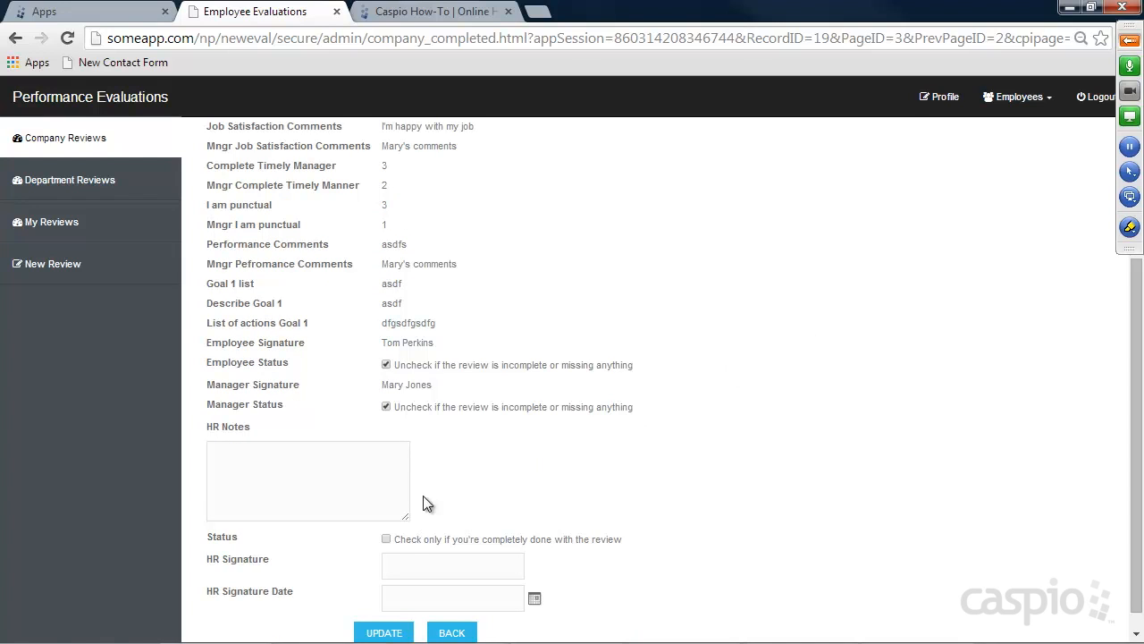
{"action": "scroll", "coordinate": [452, 499], "scroll_direction": "down", "scroll_amount": 1}
{"action": "left_click", "coordinate": [418, 548]}
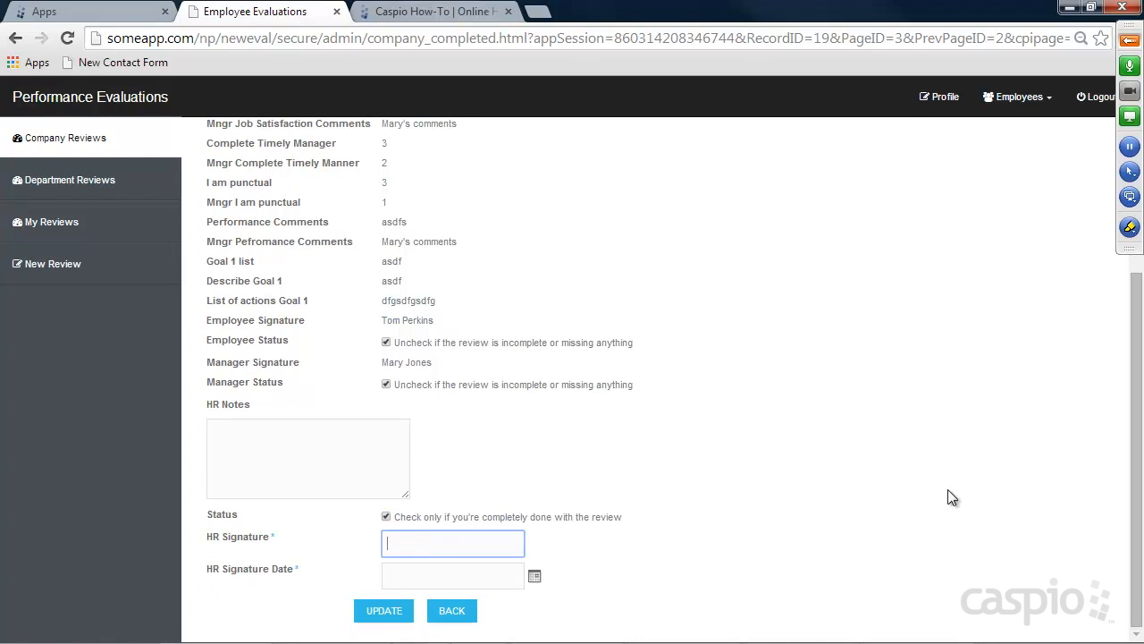
{"action": "scroll", "coordinate": [575, 345], "scroll_direction": "up", "scroll_amount": 4}
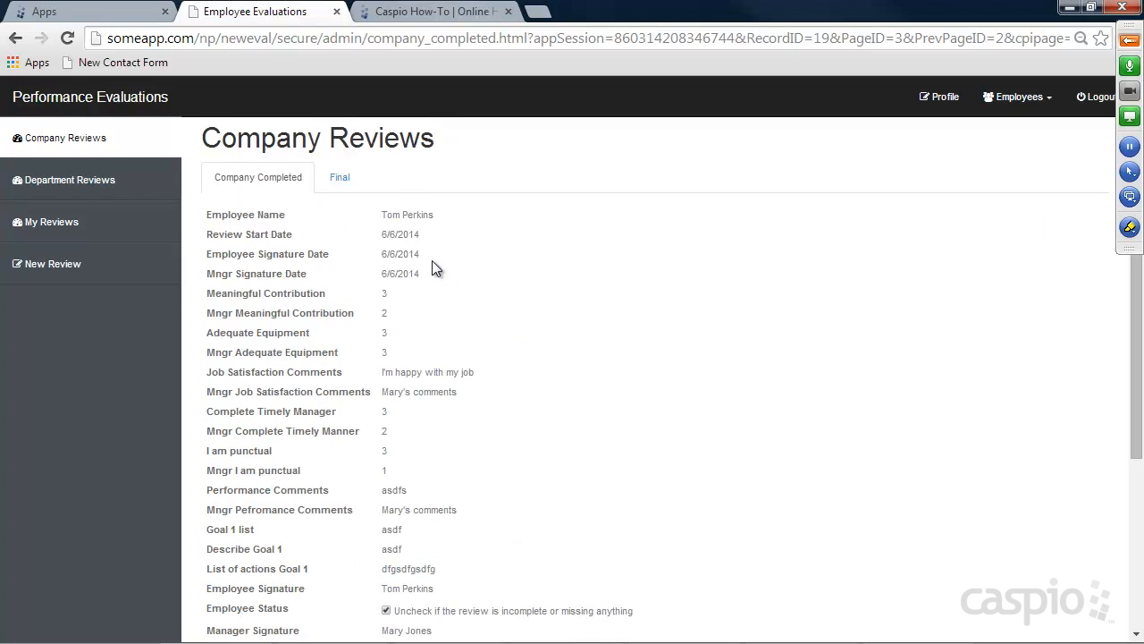
{"action": "scroll", "coordinate": [464, 286], "scroll_direction": "down", "scroll_amount": 1}
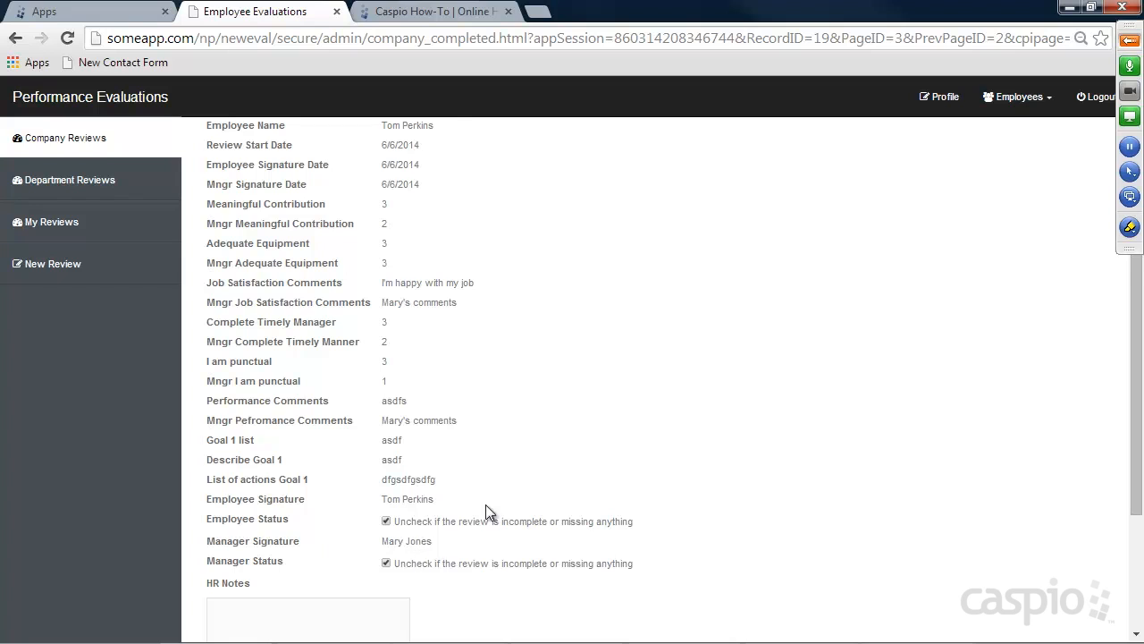
{"action": "scroll", "coordinate": [536, 465], "scroll_direction": "down", "scroll_amount": 3}
{"action": "left_click", "coordinate": [418, 575]}
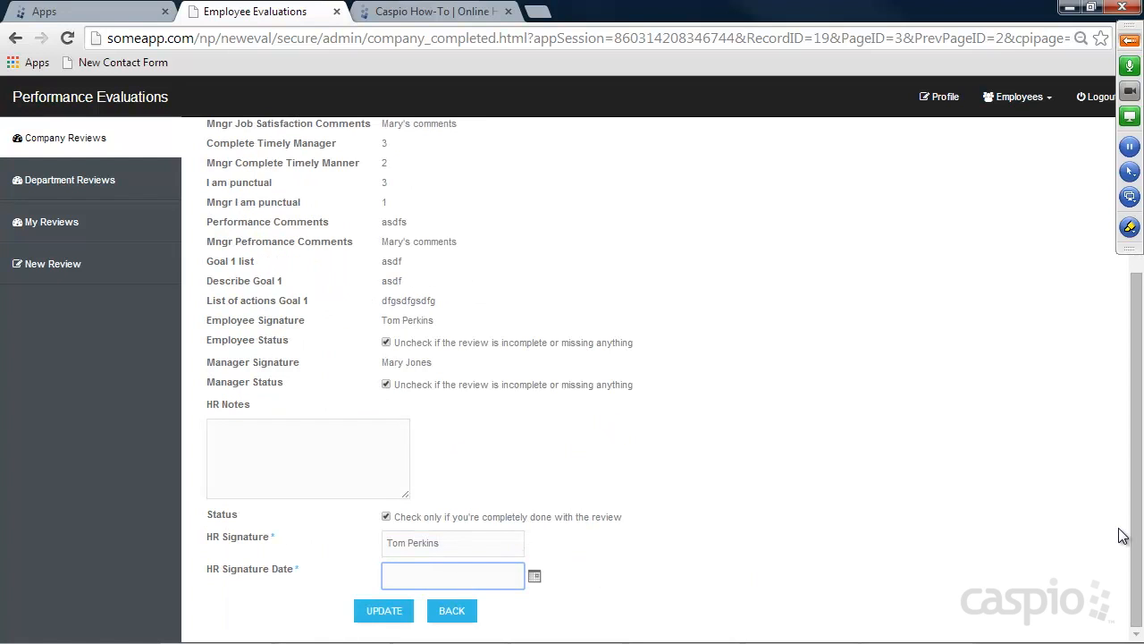
{"action": "left_click", "coordinate": [535, 576]}
{"action": "left_click", "coordinate": [631, 606]}
{"action": "left_click", "coordinate": [384, 611]}
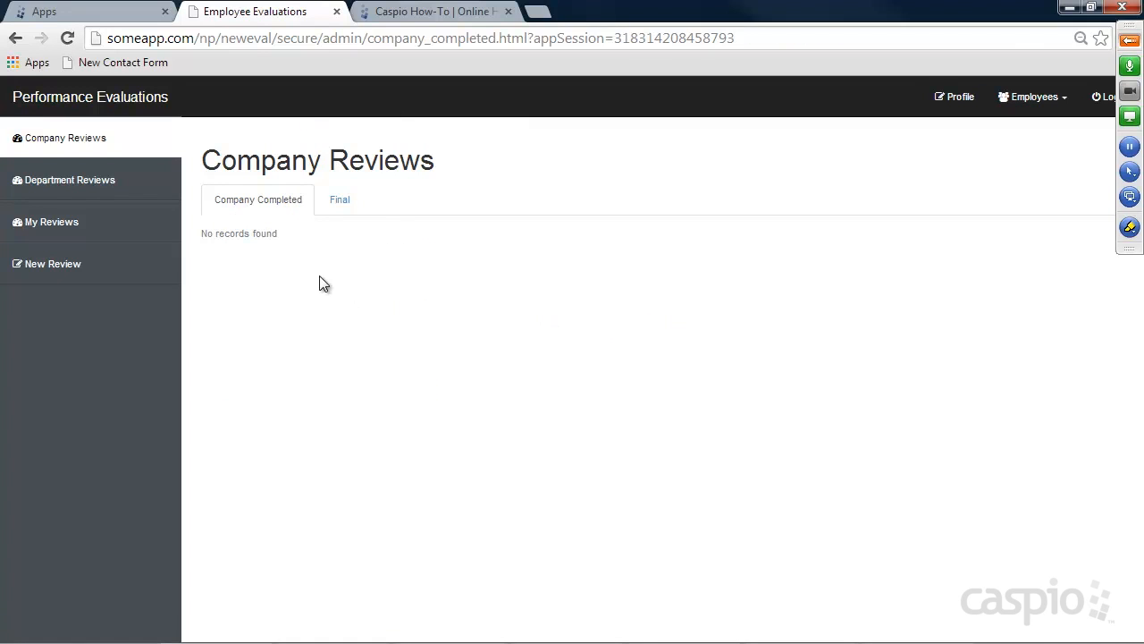
{"action": "left_click", "coordinate": [337, 206]}
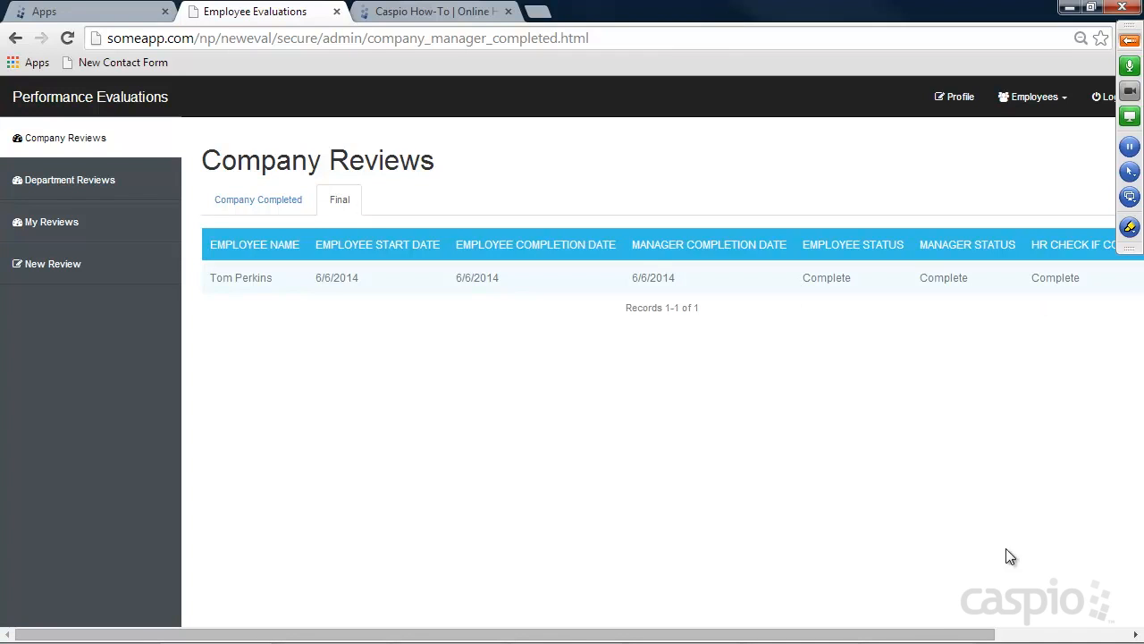
Inspect the finalized review's details, return to Final, then go to Employees > Manage Employees
{"action": "left_click_drag", "start_coordinate": [929, 640], "coordinate": [1106, 637]}
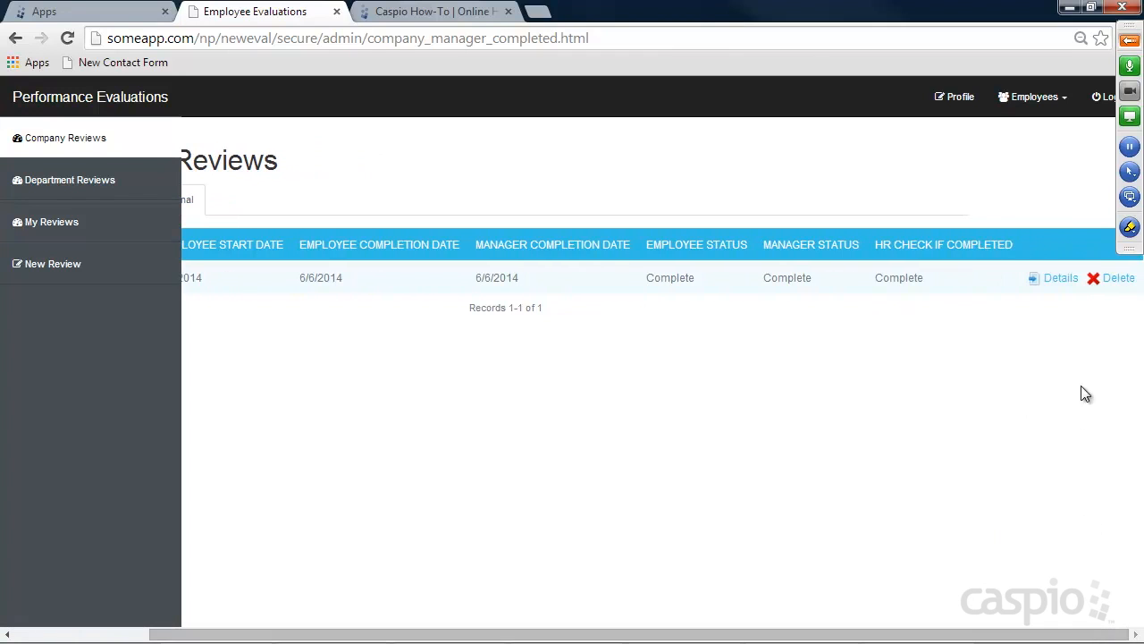
{"action": "left_click", "coordinate": [1059, 281]}
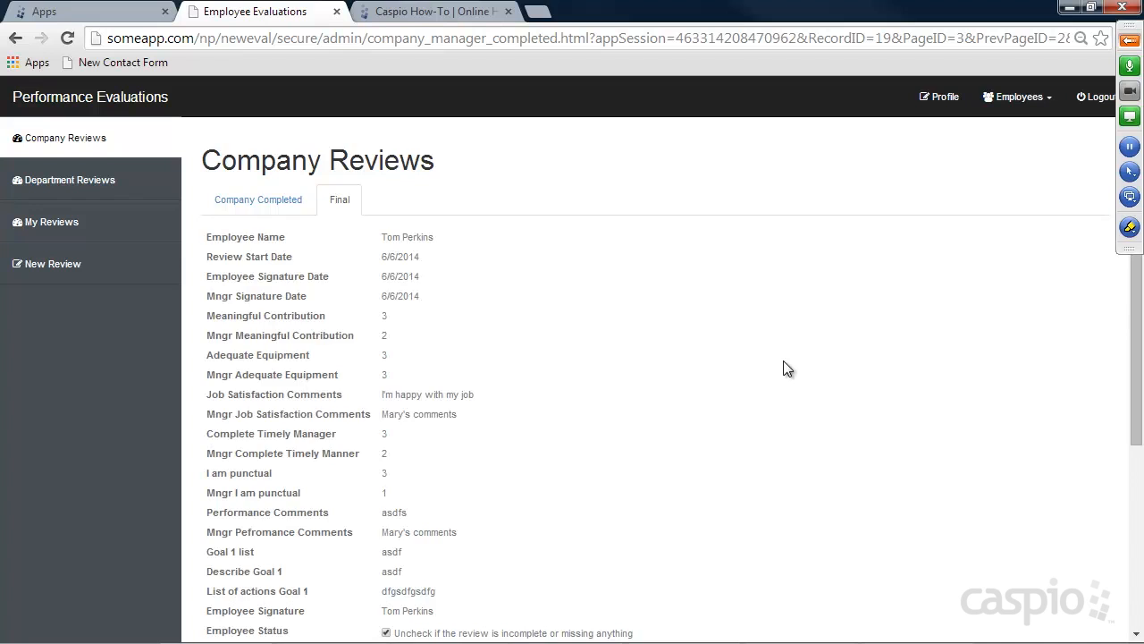
{"action": "scroll", "coordinate": [787, 362], "scroll_direction": "down", "scroll_amount": 2}
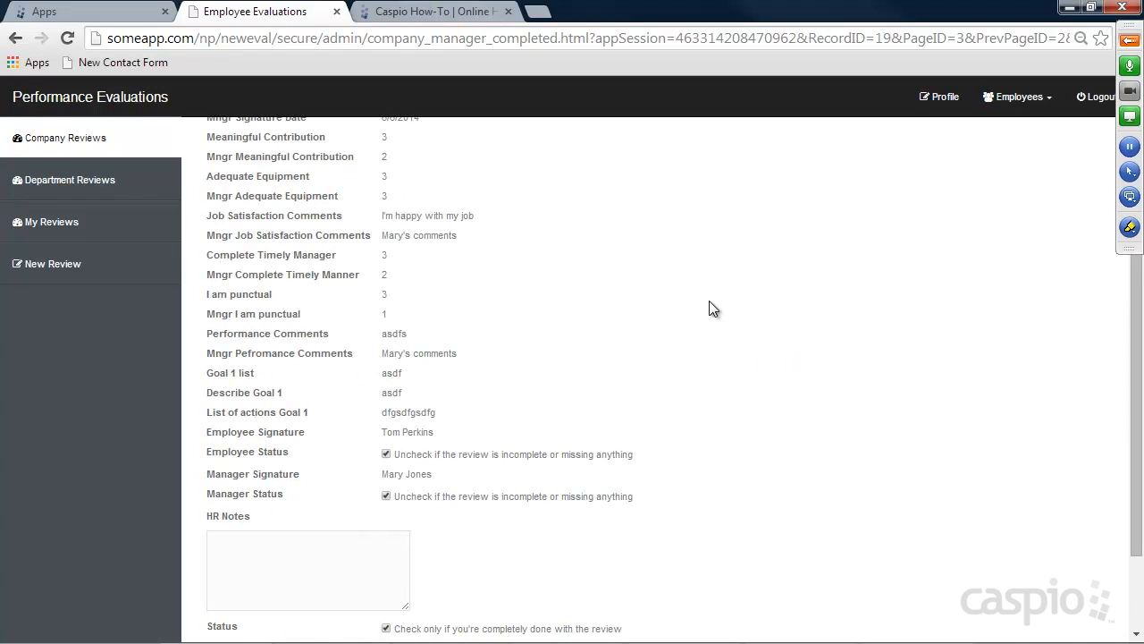
{"action": "scroll", "coordinate": [714, 300], "scroll_direction": "up", "scroll_amount": 2}
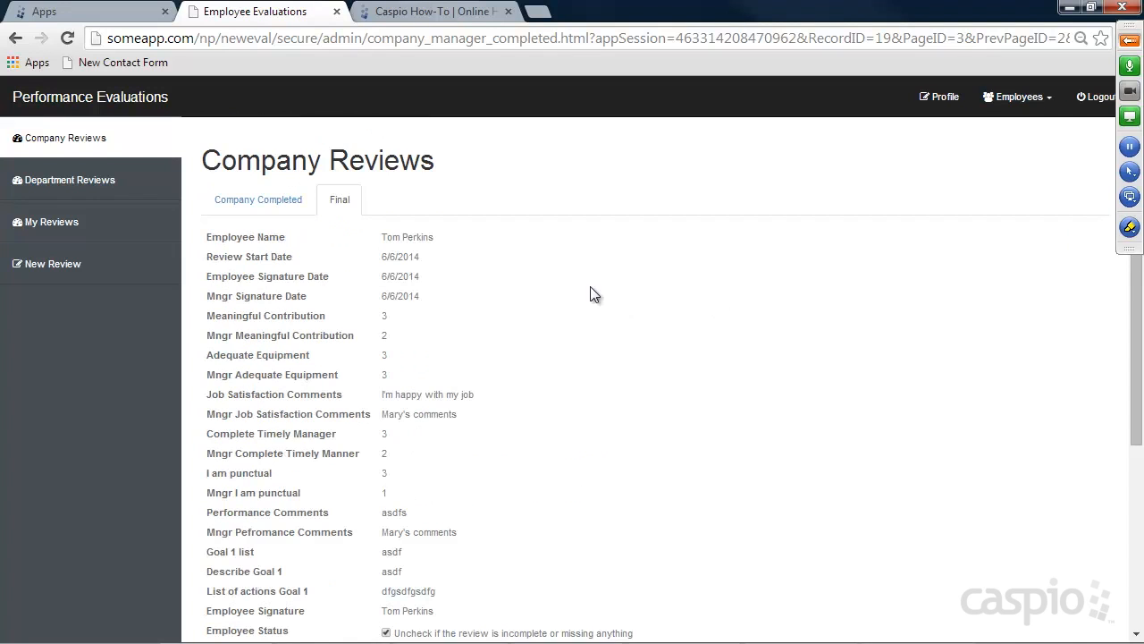
{"action": "left_click", "coordinate": [338, 200]}
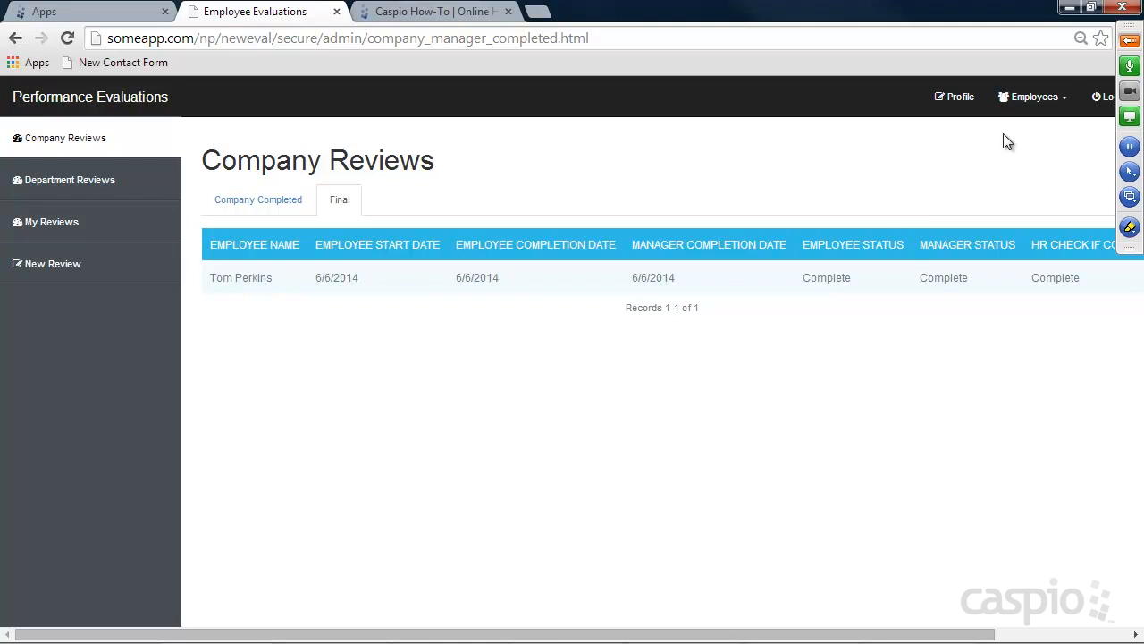
{"action": "left_click", "coordinate": [1040, 105]}
{"action": "left_click", "coordinate": [968, 151]}
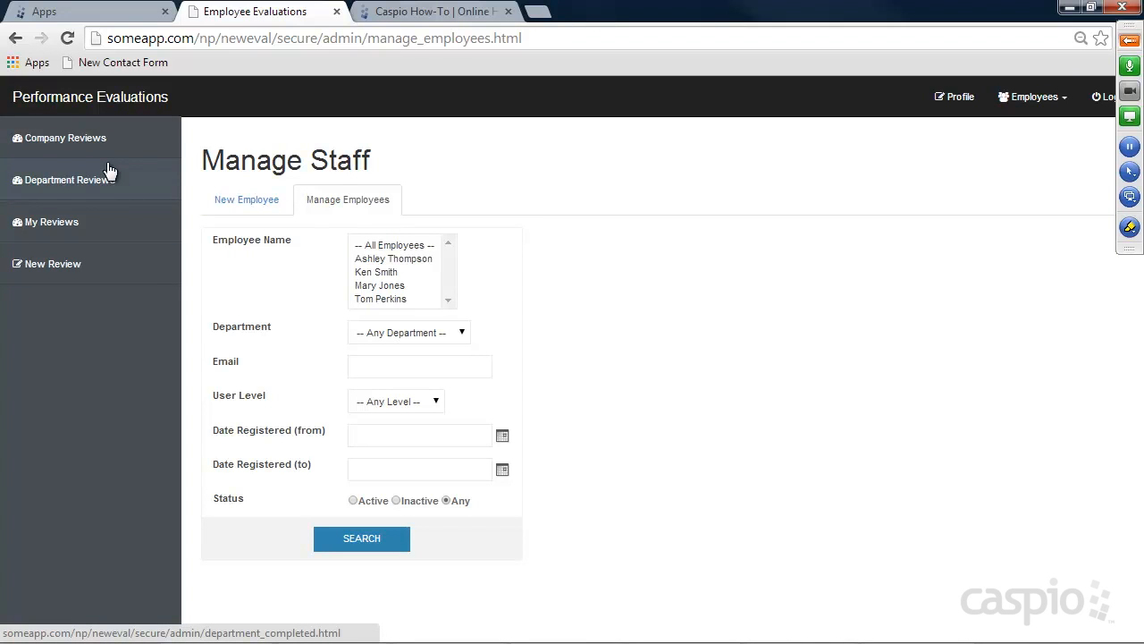
List all four employees with the default search filters, then log out of the admin session
{"action": "left_click", "coordinate": [363, 543]}
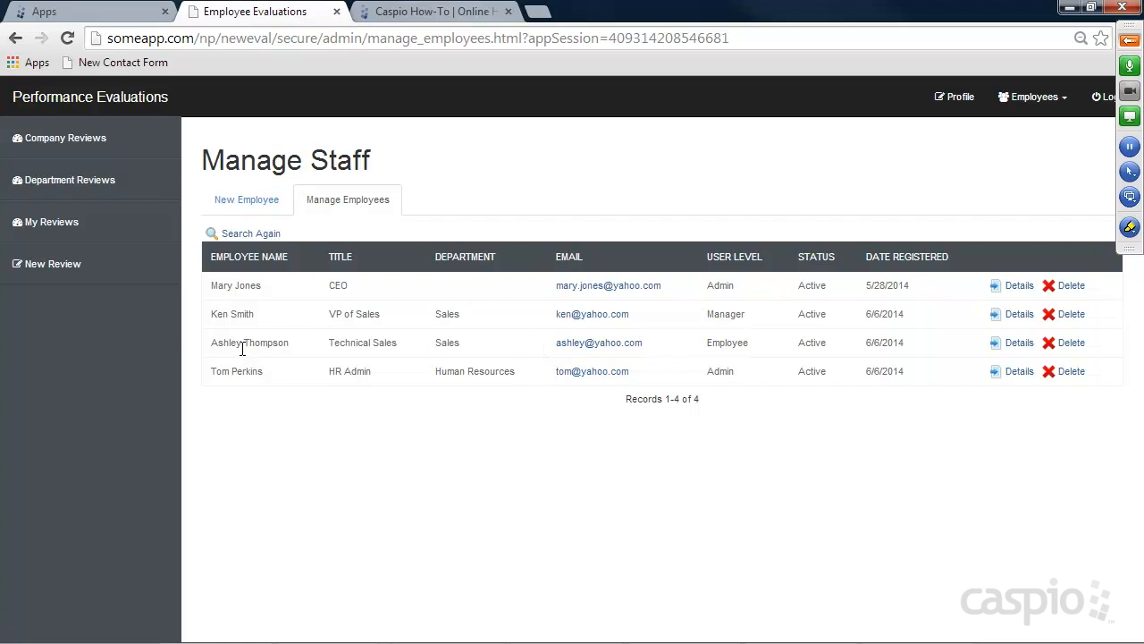
{"action": "left_click", "coordinate": [1102, 97]}
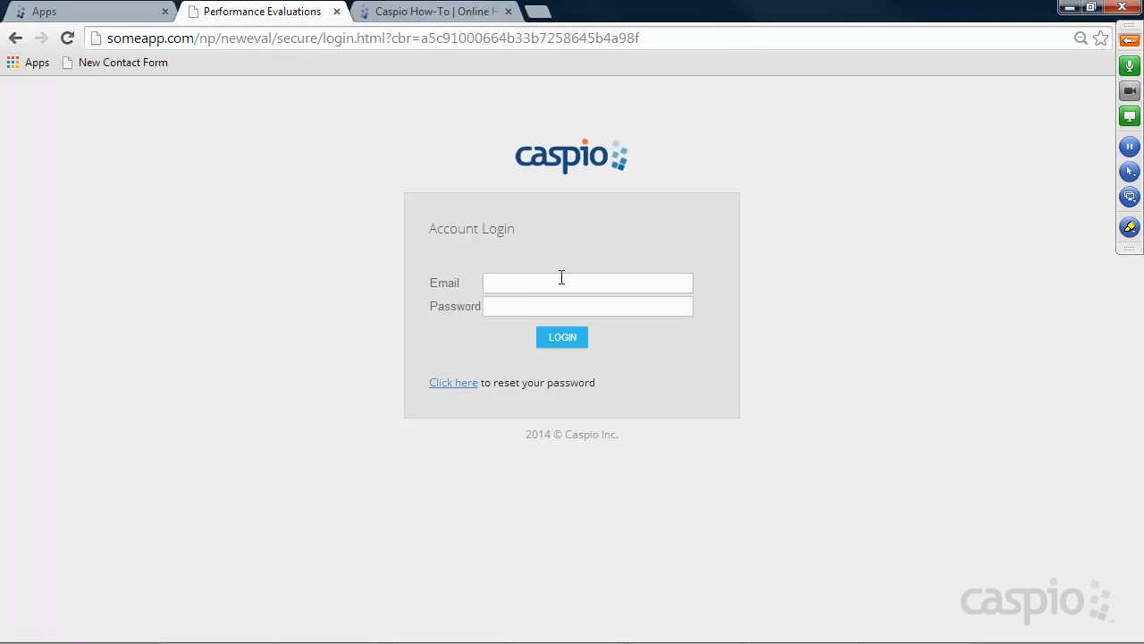
Log in to the app with the employee's e-mail and password
{"action": "left_click", "coordinate": [555, 285]}
{"action": "key", "text": "Tab"}
{"action": "type", "text": "p"}
{"action": "key", "text": "Return"}
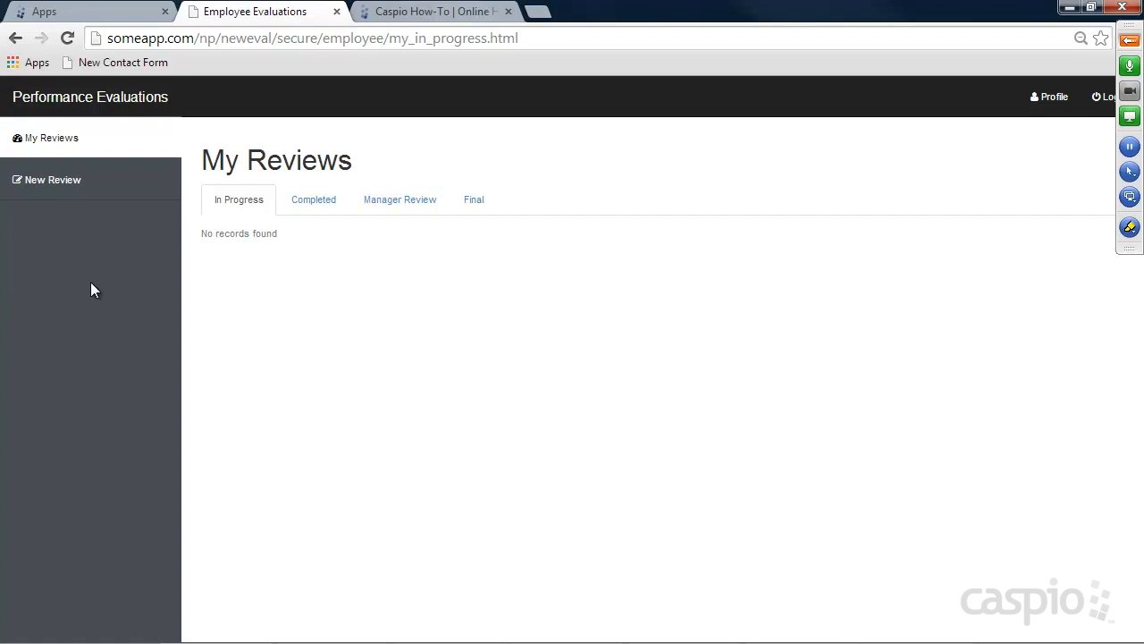
Start a new self-review, add job satisfaction comments, rate timeliness and punctuality Agree, add performance comments
{"action": "left_click", "coordinate": [51, 190]}
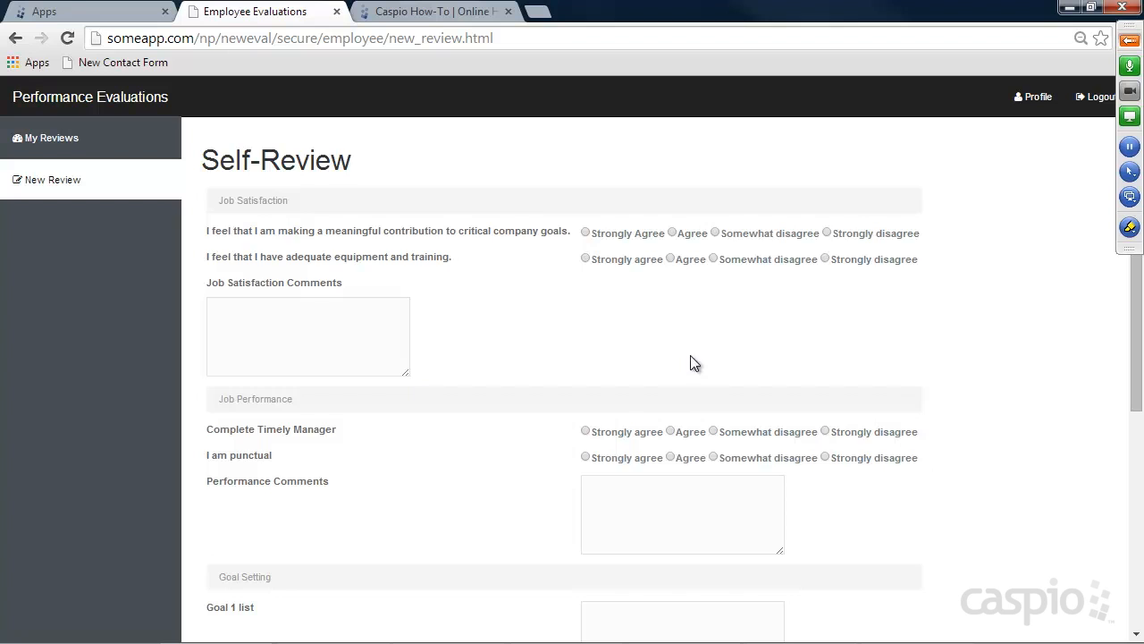
{"action": "scroll", "coordinate": [920, 323], "scroll_direction": "down", "scroll_amount": 5}
{"action": "scroll", "coordinate": [938, 333], "scroll_direction": "up", "scroll_amount": 5}
{"action": "left_click", "coordinate": [51, 138]}
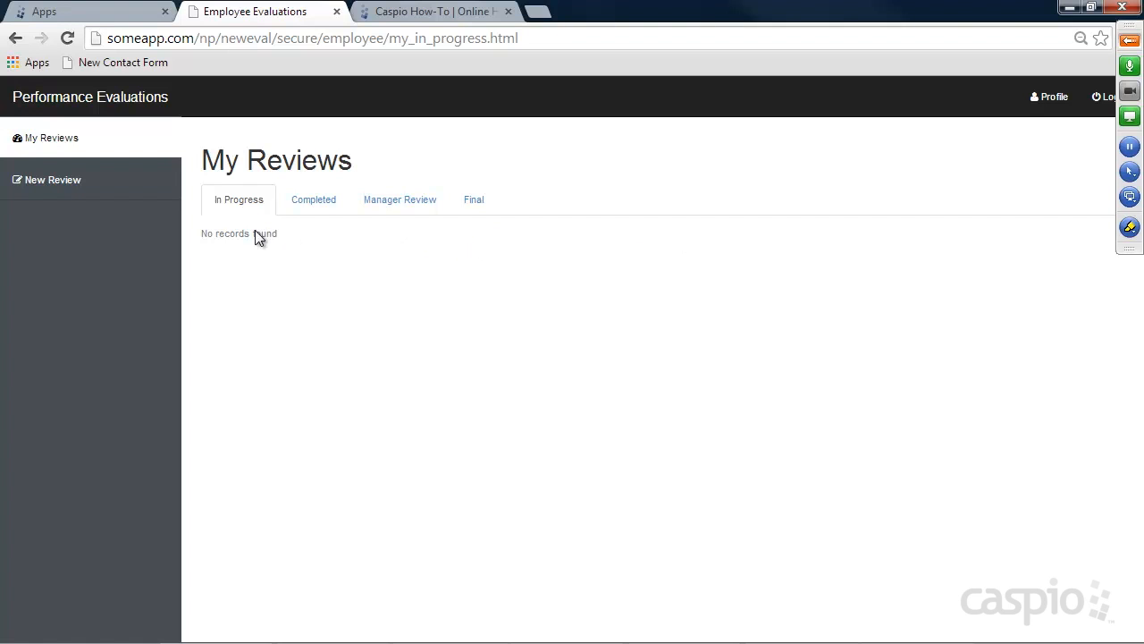
{"action": "left_click", "coordinate": [70, 183]}
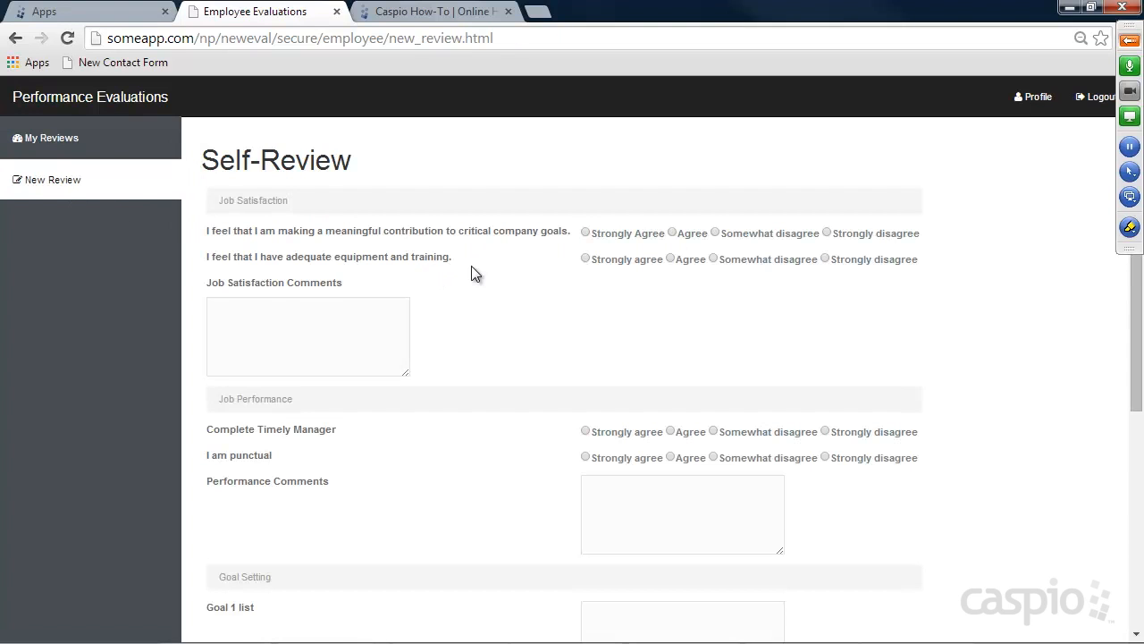
{"action": "left_click", "coordinate": [307, 371]}
{"action": "type", "text": "asdfasd"}
{"action": "left_click", "coordinate": [687, 433]}
{"action": "left_click", "coordinate": [686, 458]}
{"action": "left_click_drag", "start_coordinate": [668, 561], "coordinate": [706, 492]}
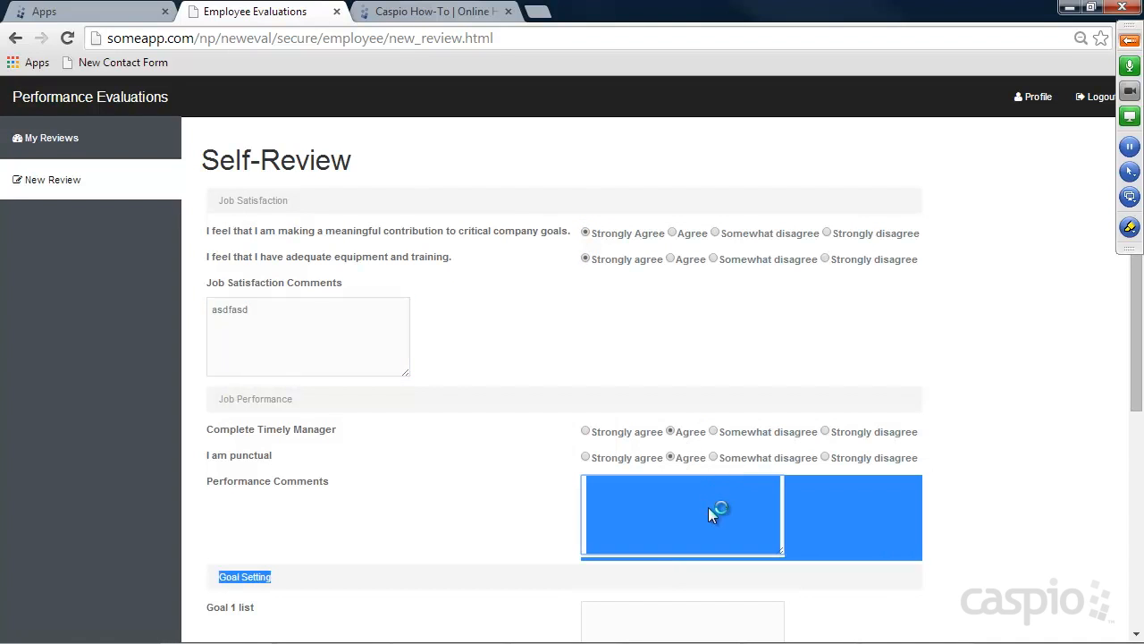
{"action": "left_click", "coordinate": [712, 506]}
{"action": "type", "text": "asdf"}
Fill in the Goal 1 entries and its list of actions
{"action": "scroll", "coordinate": [771, 384], "scroll_direction": "down", "scroll_amount": 4}
{"action": "left_click", "coordinate": [620, 263]}
{"action": "type", "text": "asdfasd"}
{"action": "left_click", "coordinate": [631, 365]}
{"action": "type", "text": "sadfasdf"}
{"action": "left_click", "coordinate": [638, 442]}
{"action": "type", "text": "sdfasdf"}
Mark the review complete, sign with the employee's name dated 6/6/2014, submit, and view Completed
{"action": "left_click", "coordinate": [587, 516]}
{"action": "left_click", "coordinate": [604, 541]}
{"action": "key", "text": "BackSpace"}
{"action": "key", "text": "BackSpace"}
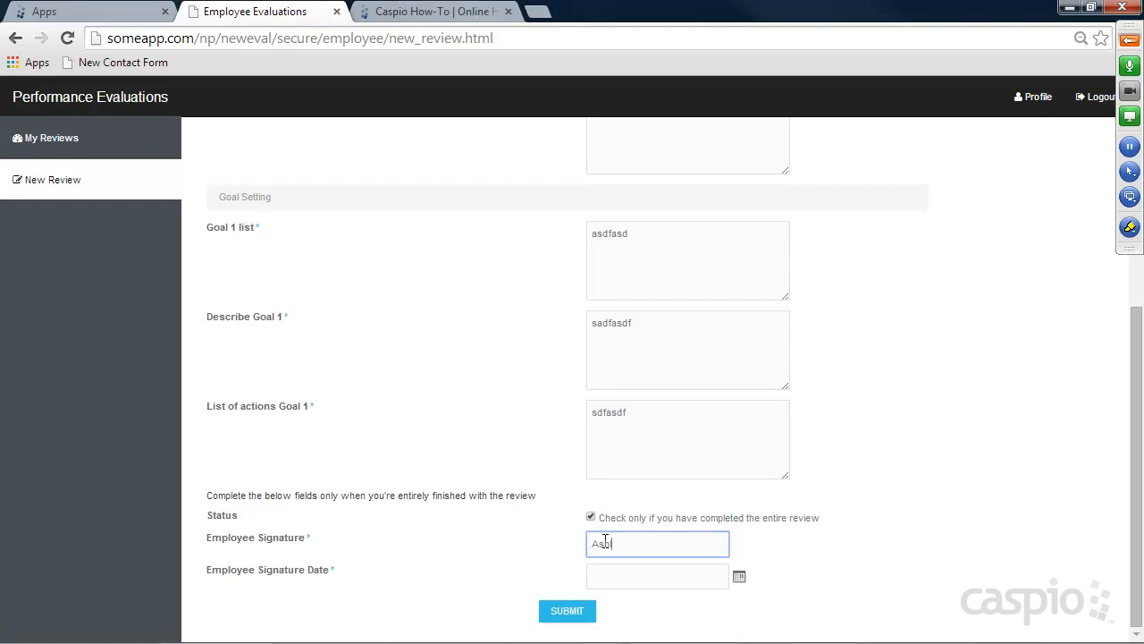
{"action": "left_click", "coordinate": [740, 578]}
{"action": "left_click", "coordinate": [836, 605]}
{"action": "left_click", "coordinate": [580, 612]}
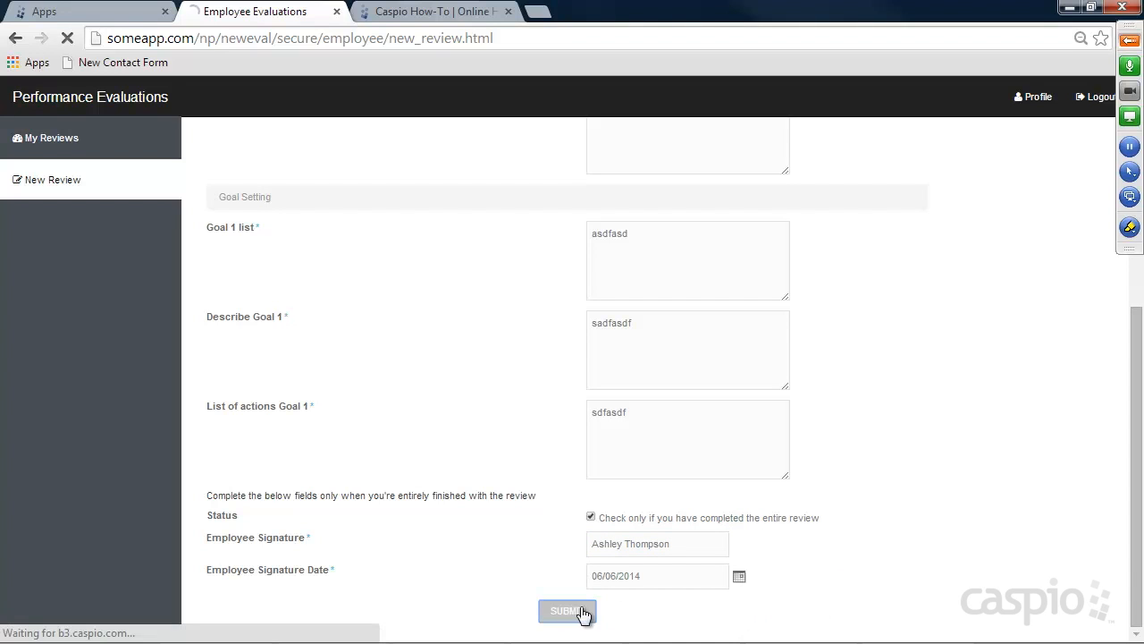
{"action": "left_click", "coordinate": [65, 145]}
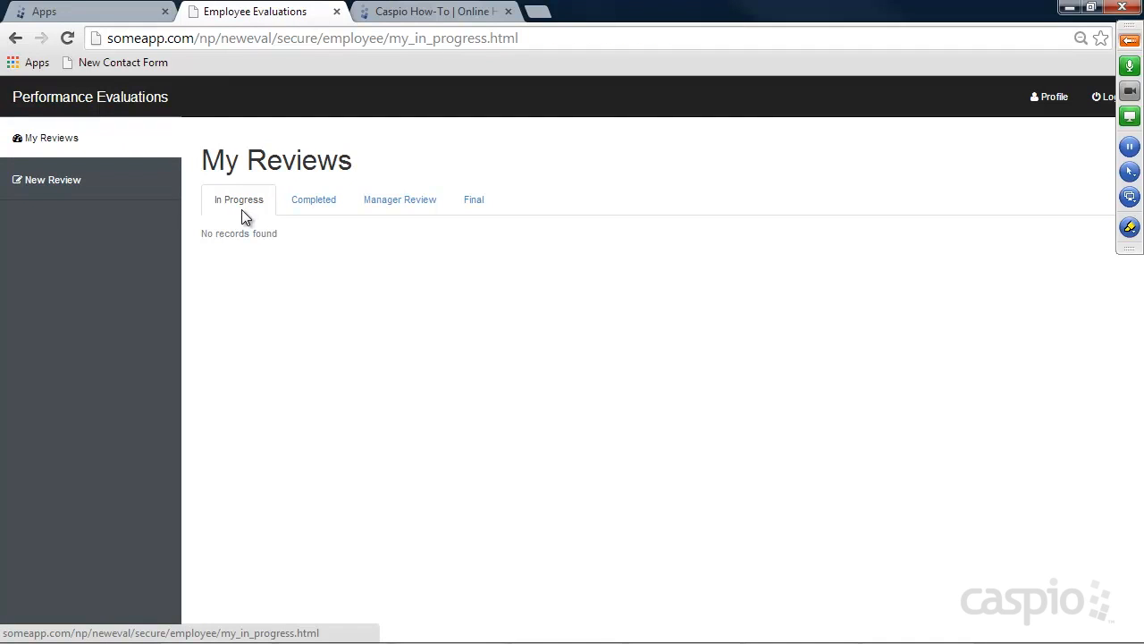
{"action": "left_click", "coordinate": [310, 204]}
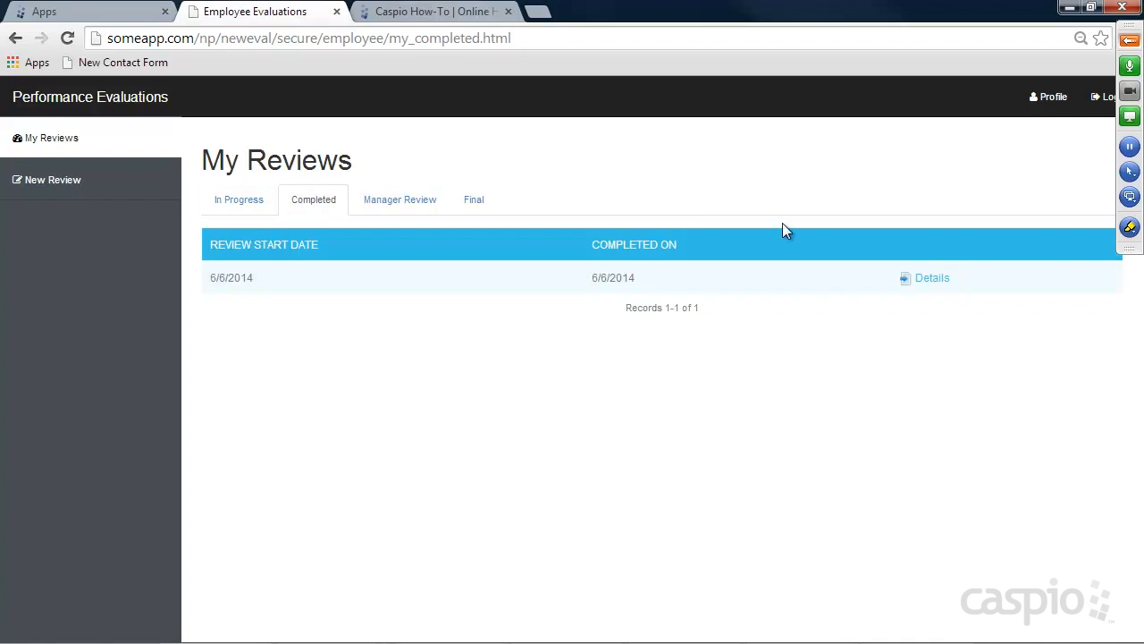
Log out and sign back in with the manager's e-mail and password
{"action": "left_click", "coordinate": [1101, 98]}
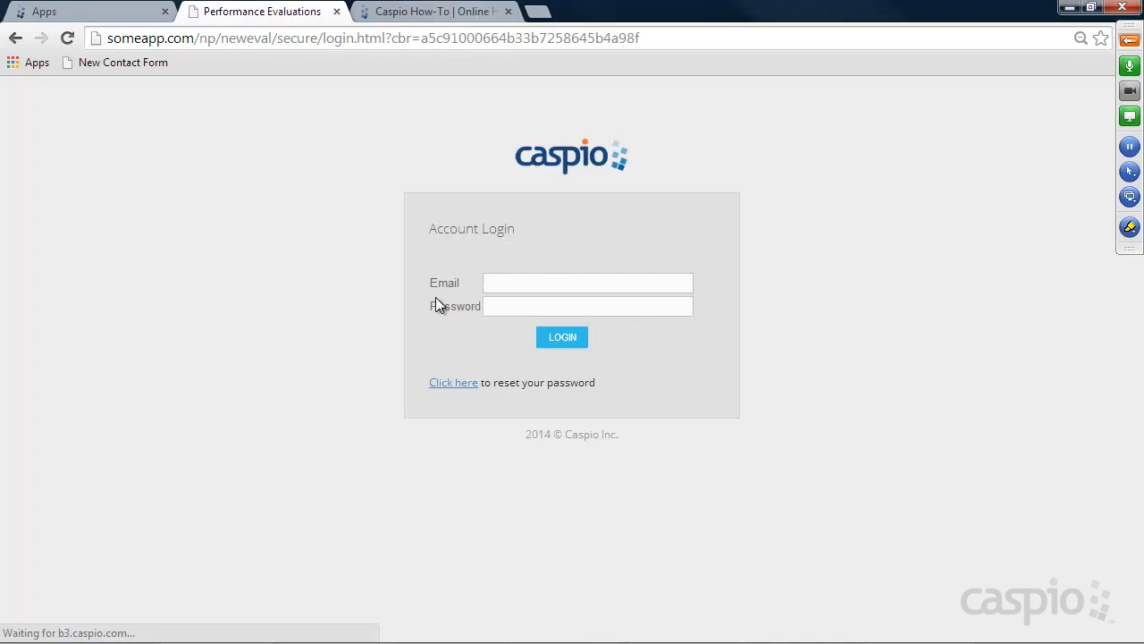
{"action": "left_click", "coordinate": [522, 286]}
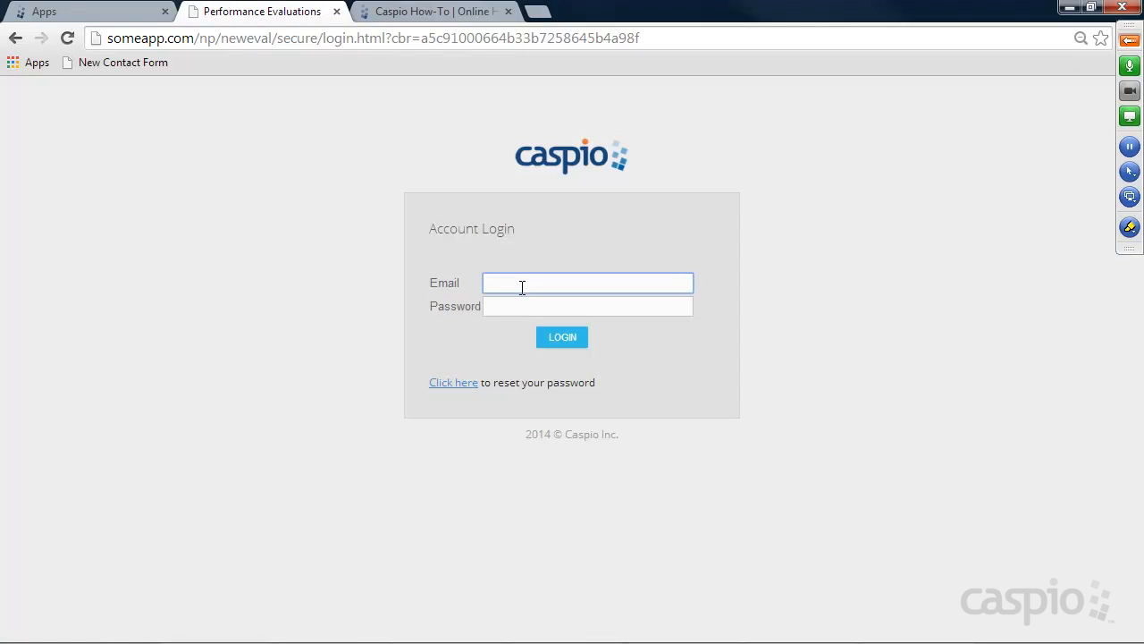
{"action": "key", "text": "Tab"}
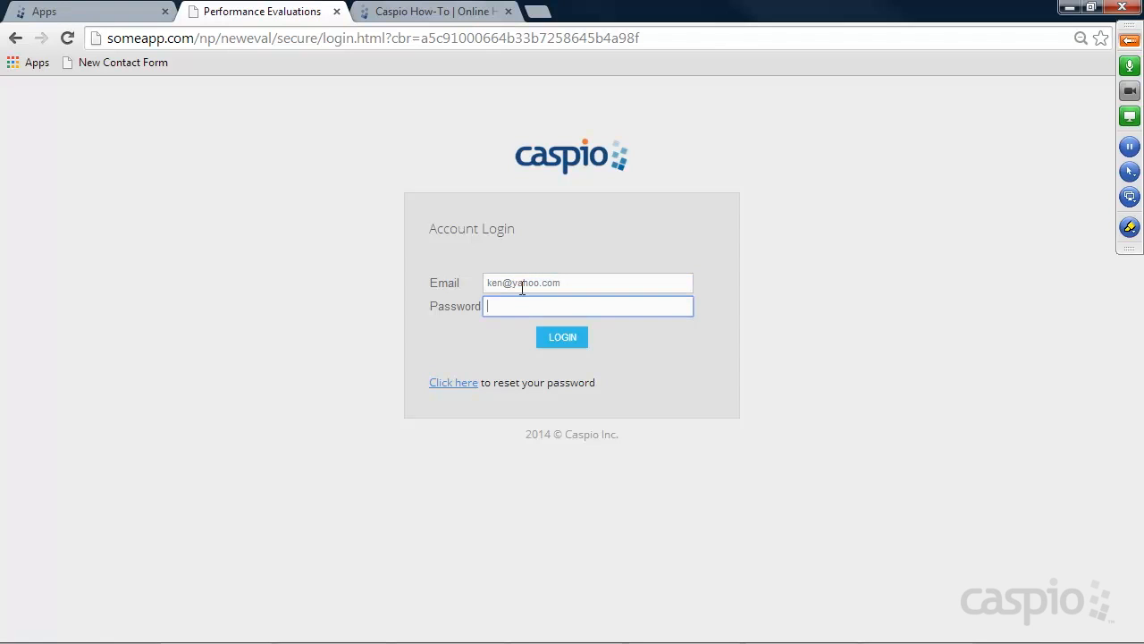
{"action": "type", "text": "••••"}
{"action": "key", "text": "Return"}
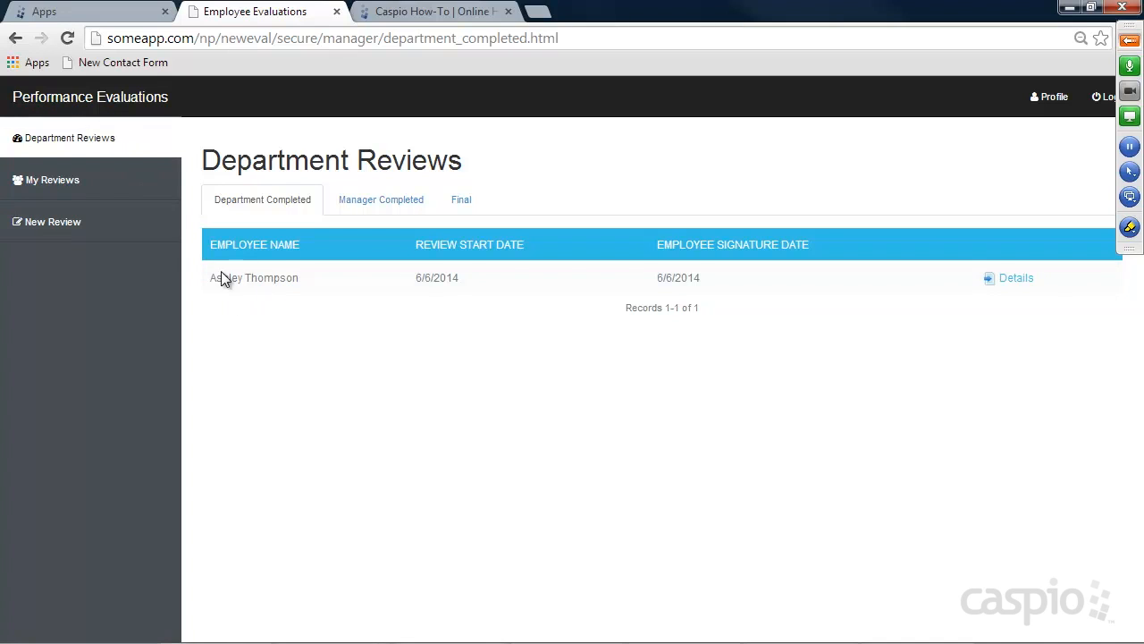
Open the submitted review and rate all four items Strongly agree, adding manager comments
{"action": "left_click", "coordinate": [1013, 282]}
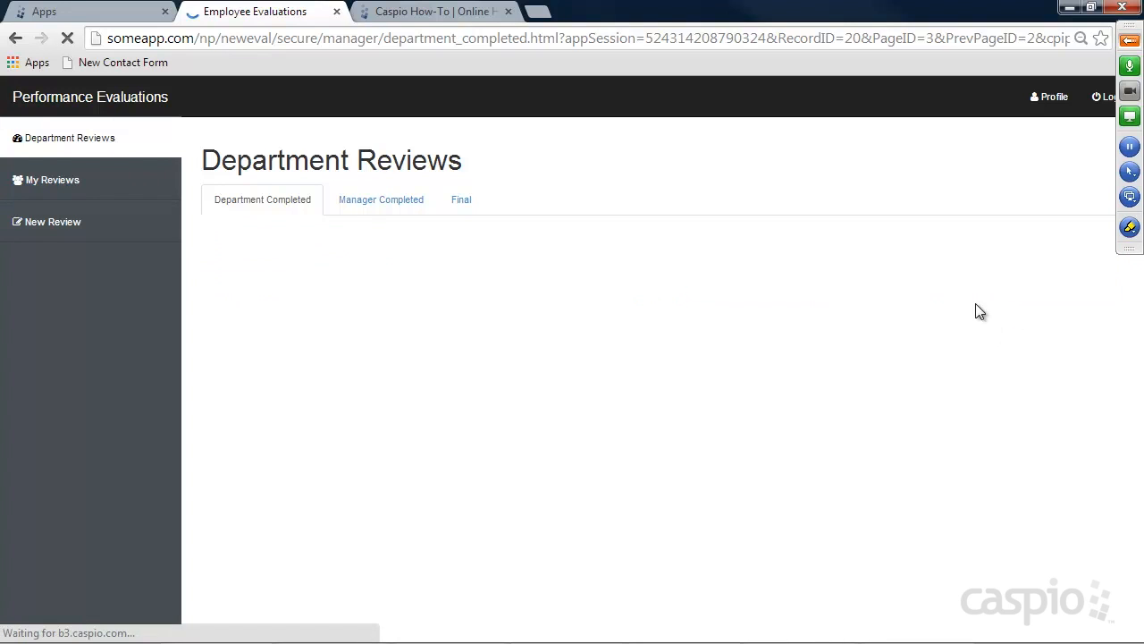
{"action": "scroll", "coordinate": [813, 311], "scroll_direction": "down", "scroll_amount": 5}
{"action": "scroll", "coordinate": [771, 296], "scroll_direction": "up", "scroll_amount": 2}
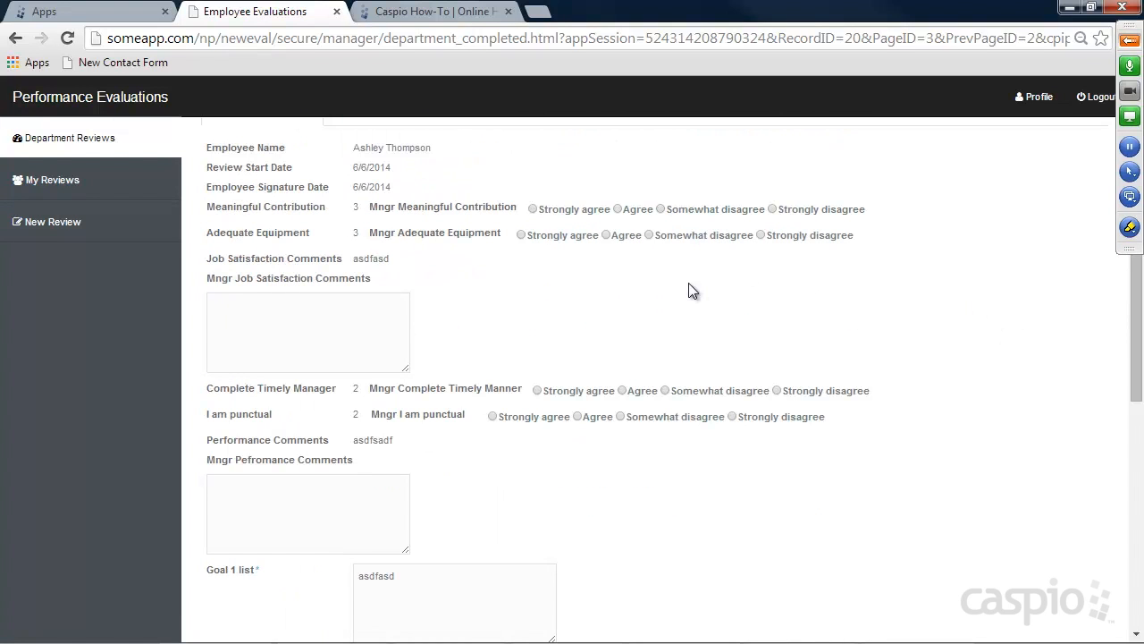
{"action": "left_click", "coordinate": [560, 207]}
{"action": "left_click", "coordinate": [552, 235]}
{"action": "left_click", "coordinate": [359, 310]}
{"action": "type", "text": "sdfas"}
{"action": "left_click", "coordinate": [559, 391]}
{"action": "left_click", "coordinate": [545, 418]}
{"action": "left_click", "coordinate": [393, 506]}
{"action": "type", "text": "asdfasd"}
{"action": "scroll", "coordinate": [537, 393], "scroll_direction": "down", "scroll_amount": 5}
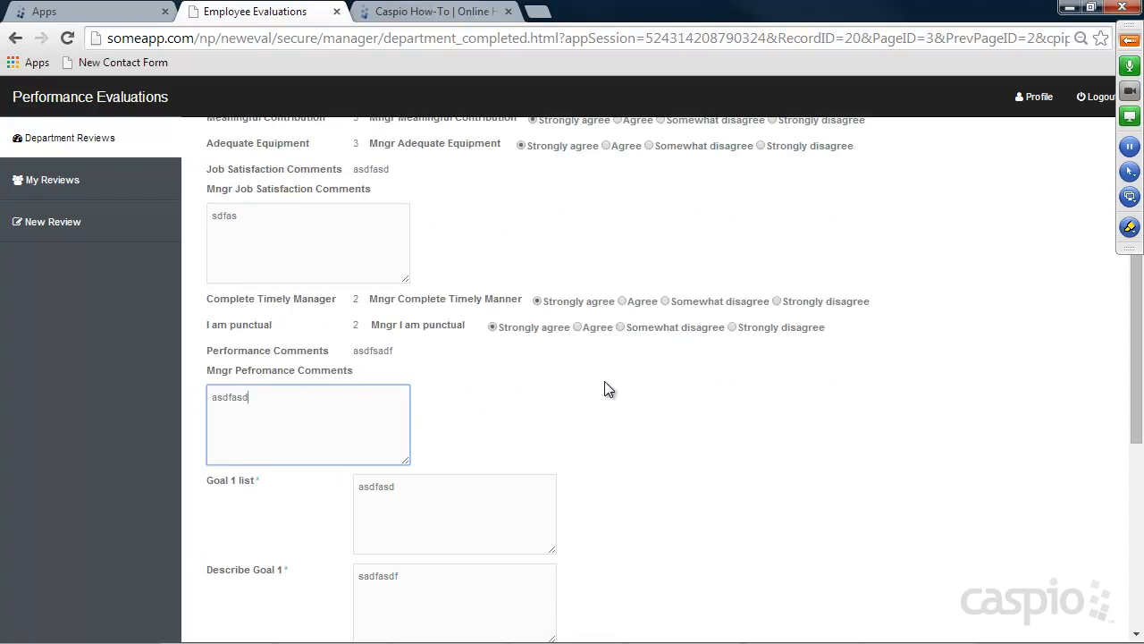
Mark the review completed, add the manager's signature dated 06/06/2014, save, and check Manager Completed and Final
{"action": "left_click", "coordinate": [356, 517]}
{"action": "left_click", "coordinate": [373, 542]}
{"action": "key", "text": "Tab"}
{"action": "left_click", "coordinate": [505, 576]}
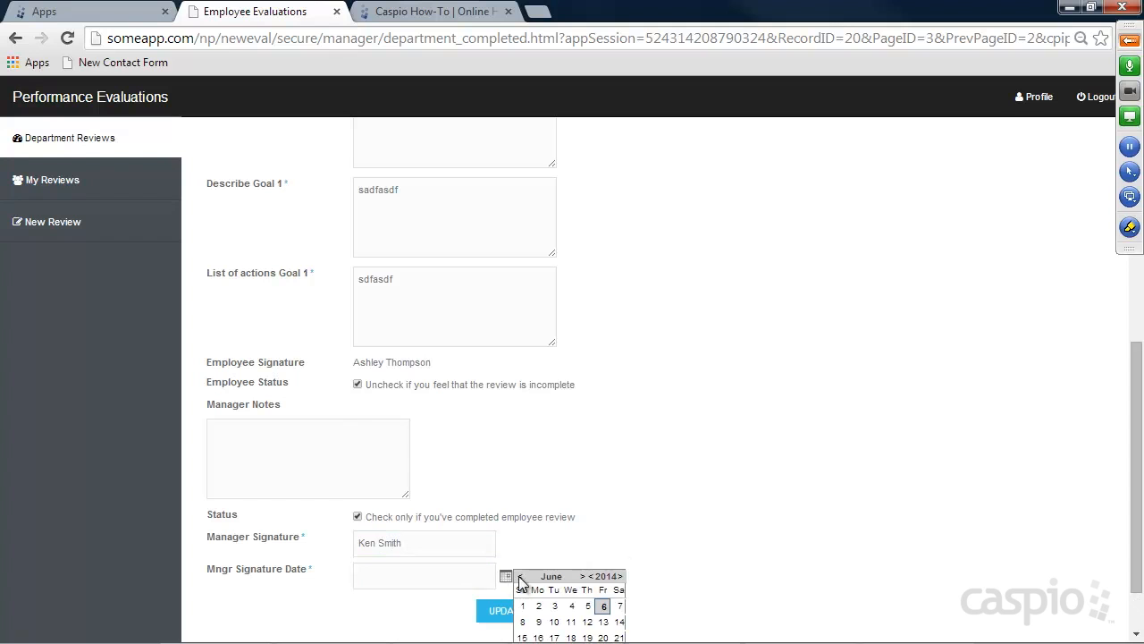
{"action": "left_click", "coordinate": [566, 612]}
{"action": "left_click", "coordinate": [524, 610]}
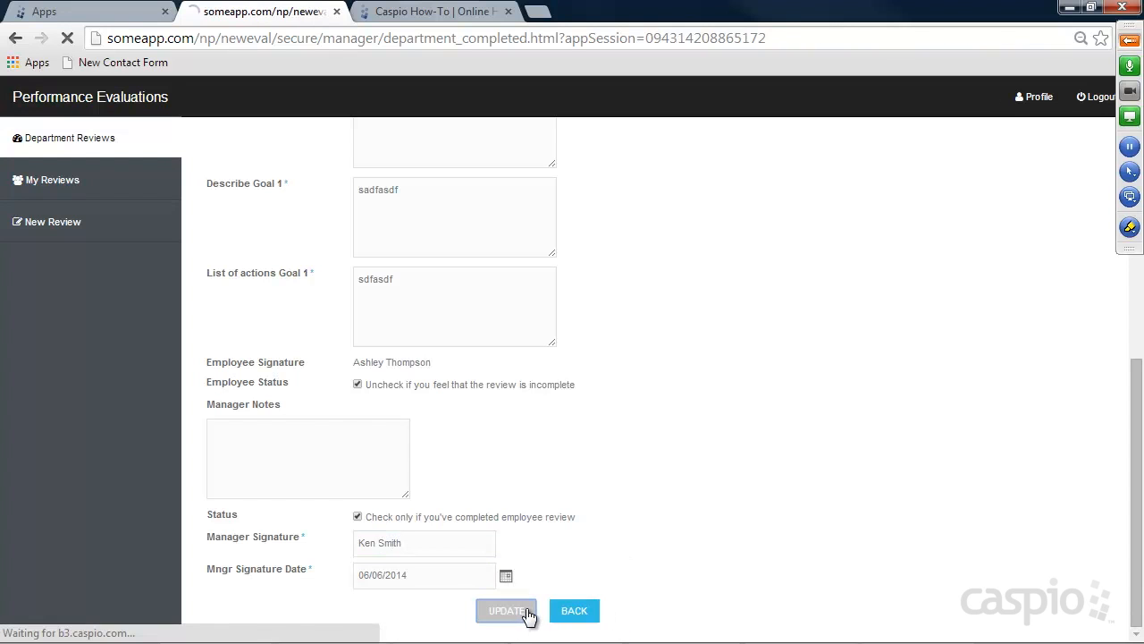
{"action": "left_click", "coordinate": [407, 204]}
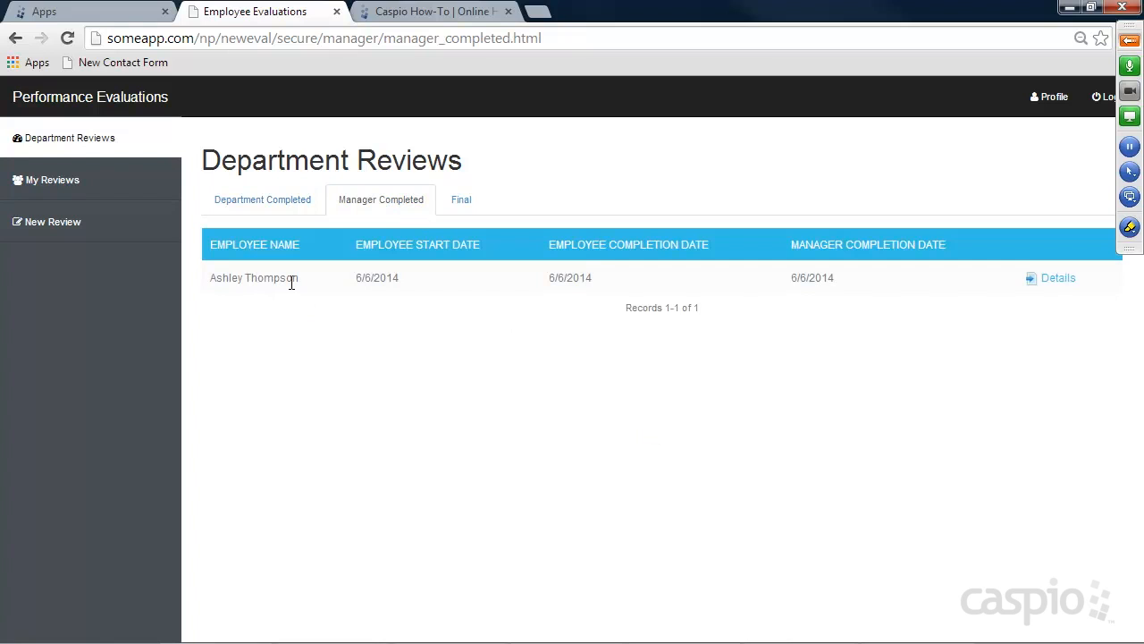
{"action": "left_click", "coordinate": [452, 206]}
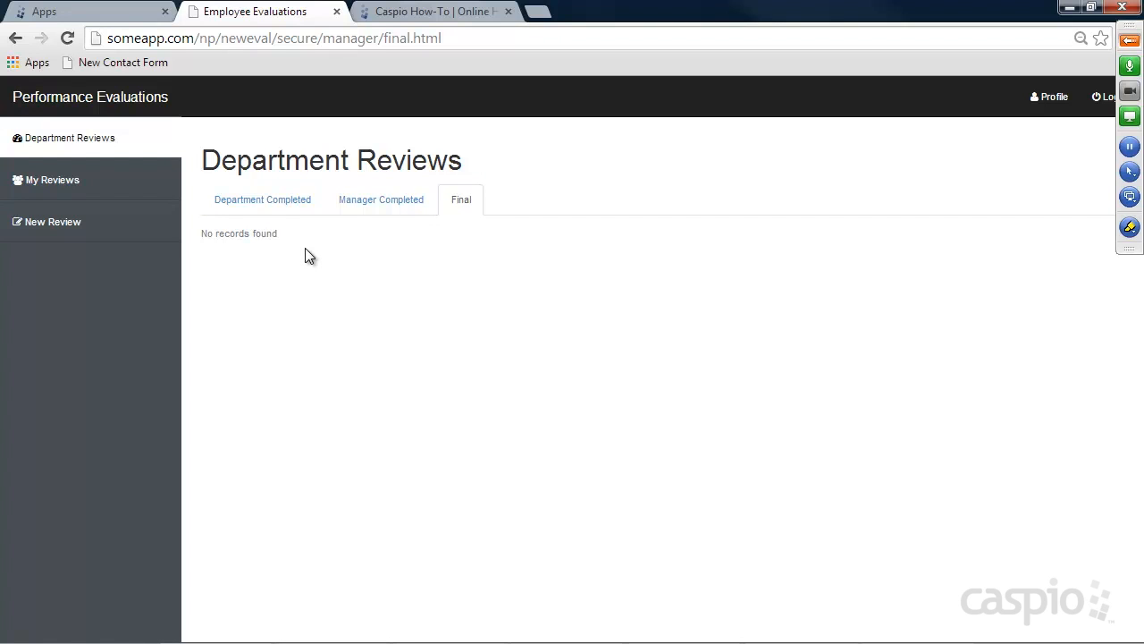
Switch accounts, logging in as the admin with the admin's e-mail and password
{"action": "left_click", "coordinate": [1102, 97]}
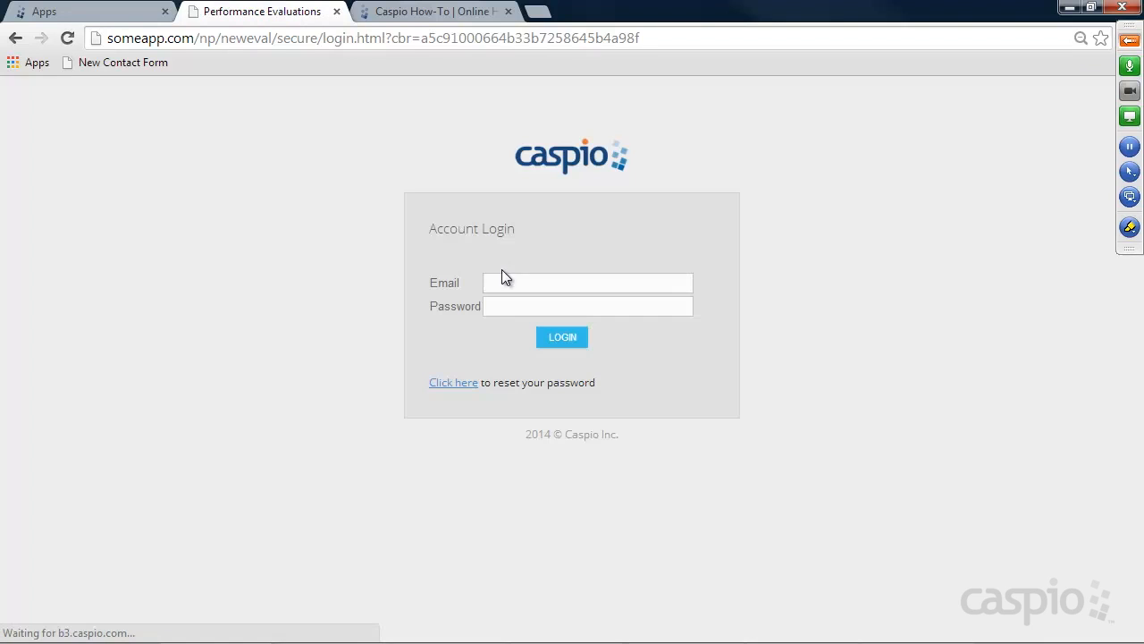
{"action": "left_click", "coordinate": [519, 284]}
{"action": "type", "text": "tom"}
{"action": "key", "text": "Down"}
{"action": "key", "text": "Return"}
{"action": "key", "text": "Tab"}
{"action": "type", "text": "***"}
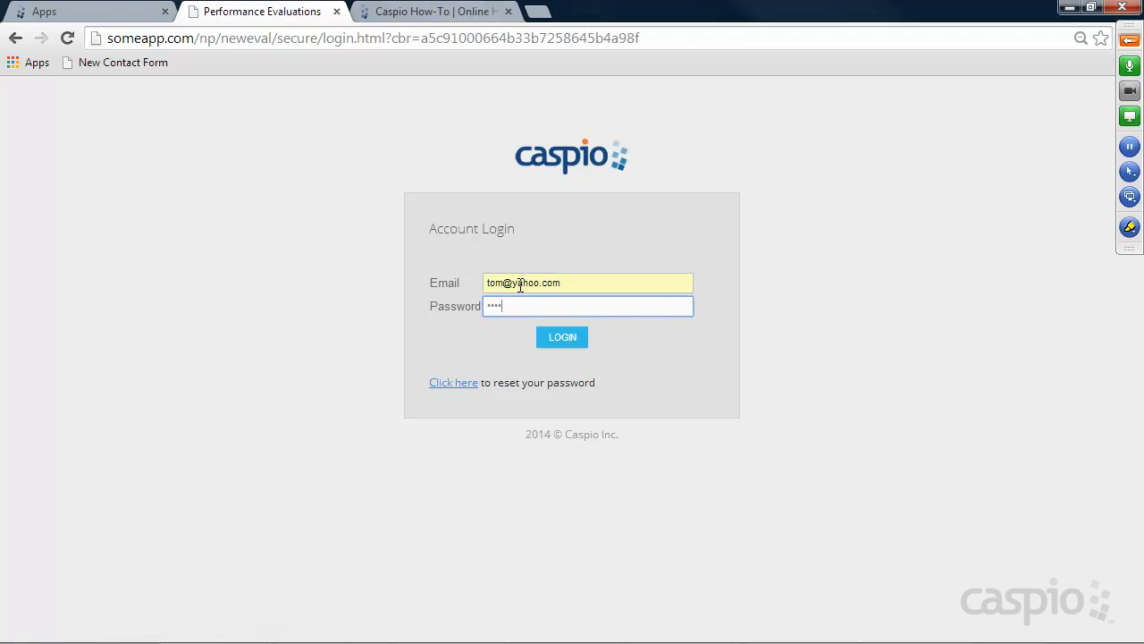
{"action": "key", "text": "Return"}
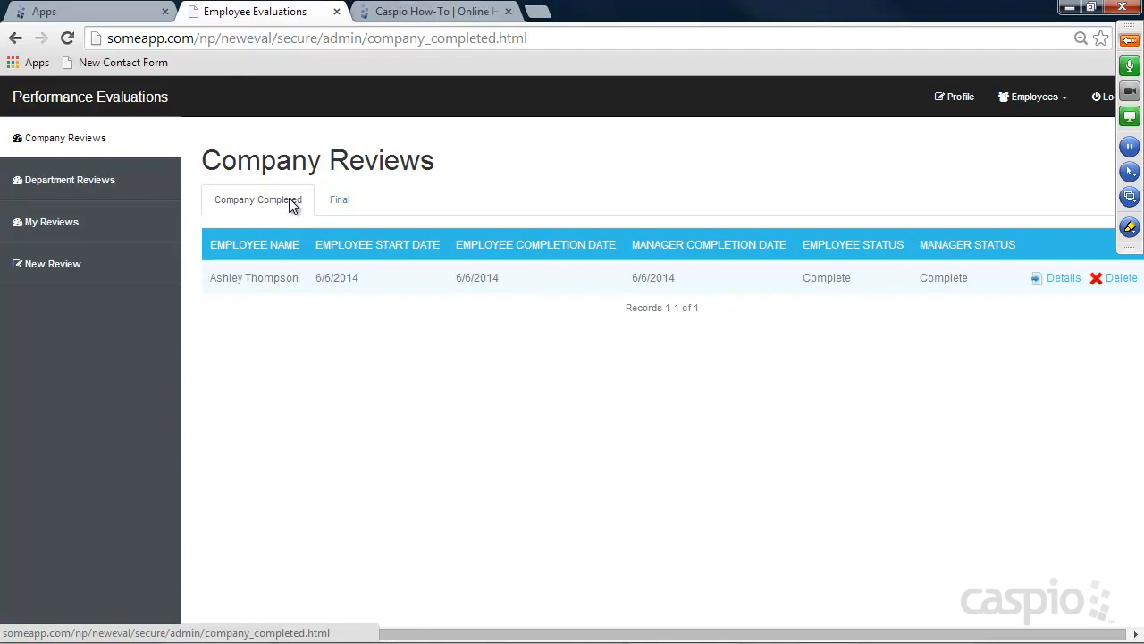
Add the HR signature dated 06/06/2014 to the review, update it, check the Final list, and log out
{"action": "left_click", "coordinate": [1066, 280]}
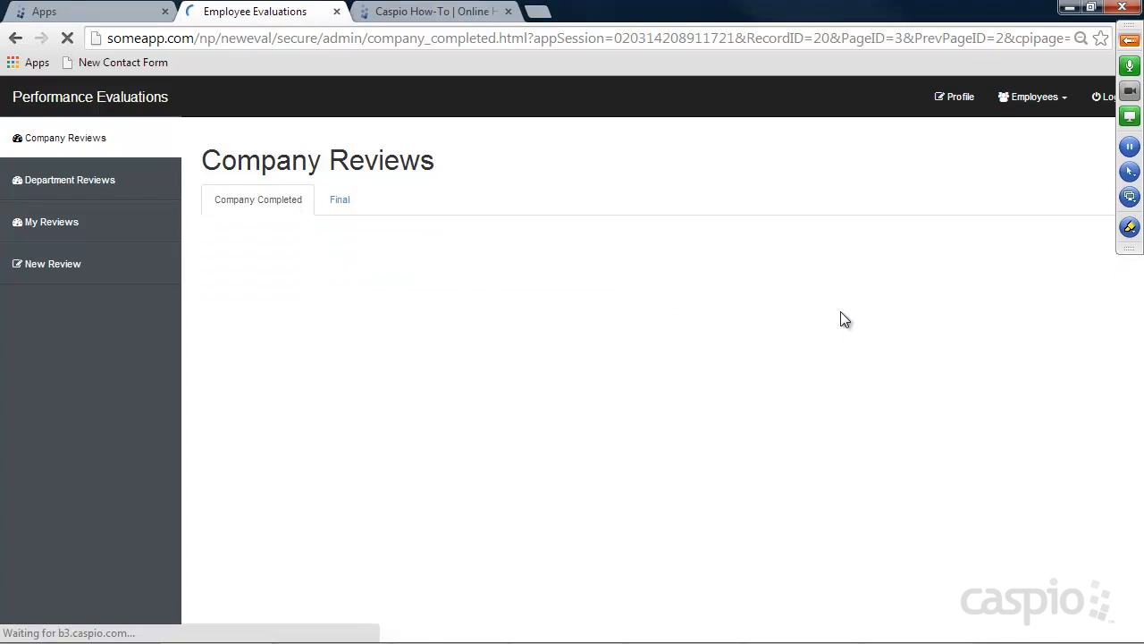
{"action": "scroll", "coordinate": [763, 326], "scroll_direction": "down", "scroll_amount": 5}
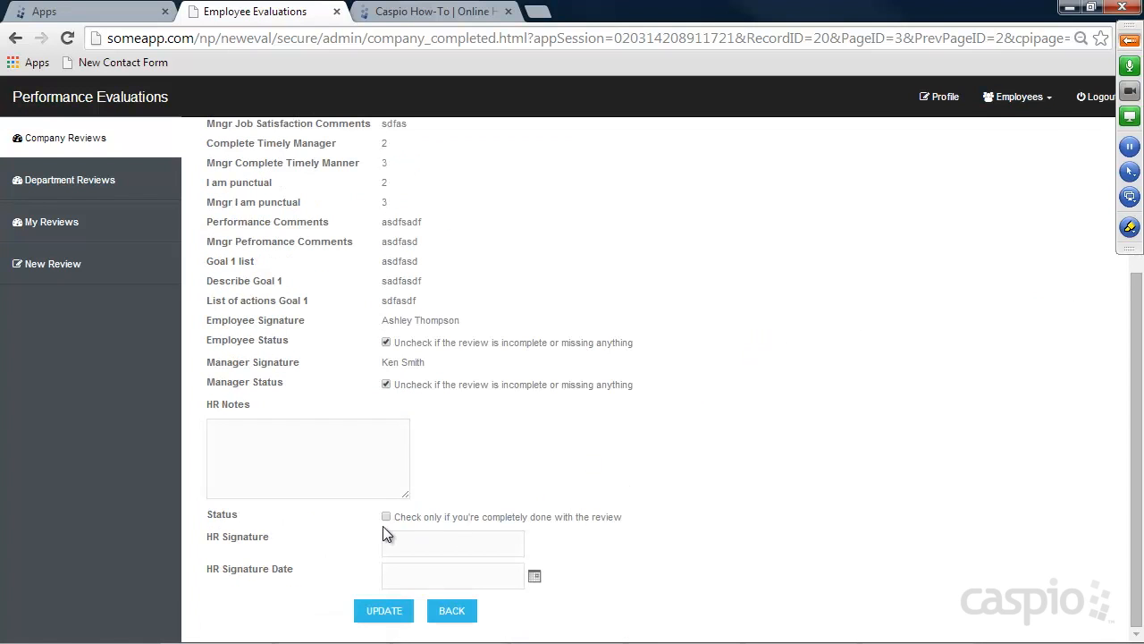
{"action": "left_click", "coordinate": [409, 539]}
{"action": "key", "text": "Tab"}
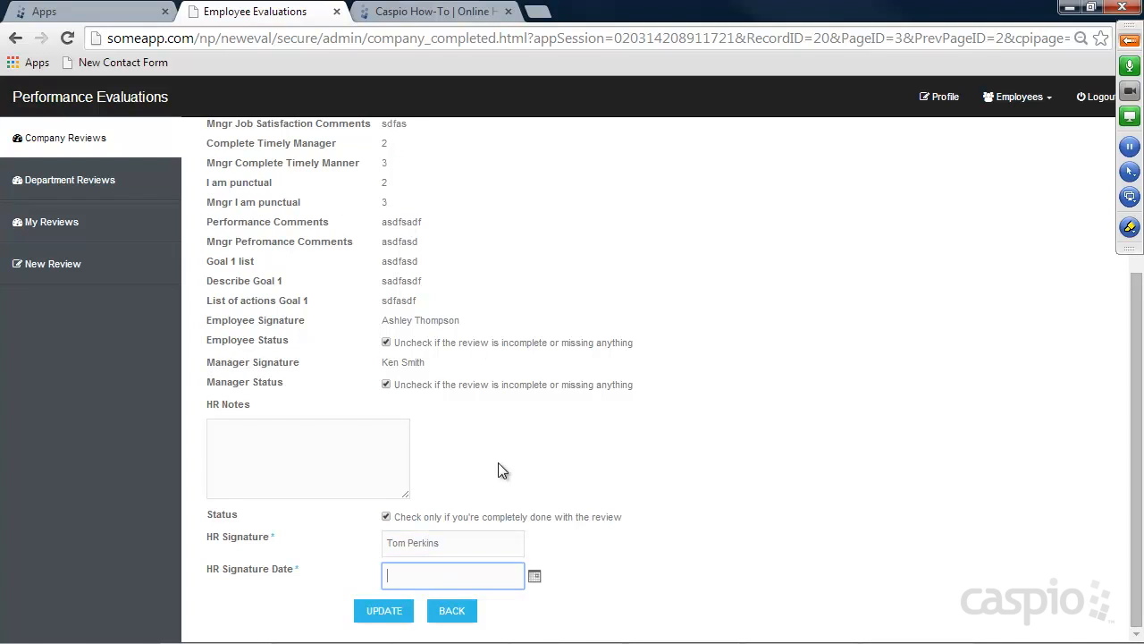
{"action": "left_click", "coordinate": [534, 577]}
{"action": "left_click", "coordinate": [629, 606]}
{"action": "left_click", "coordinate": [384, 612]}
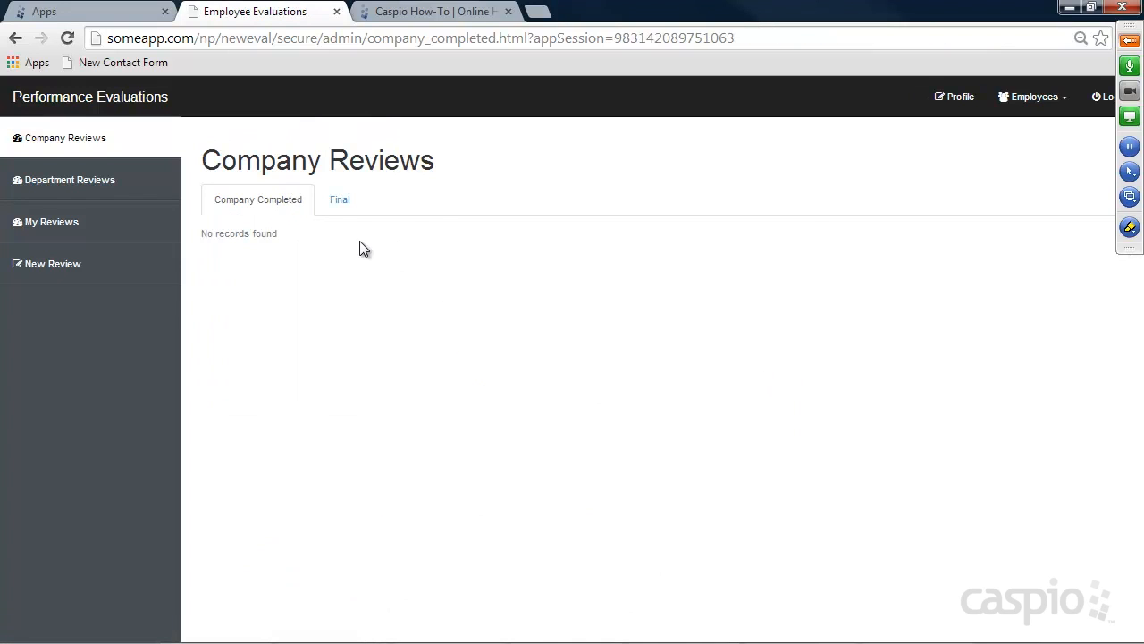
{"action": "left_click", "coordinate": [339, 199]}
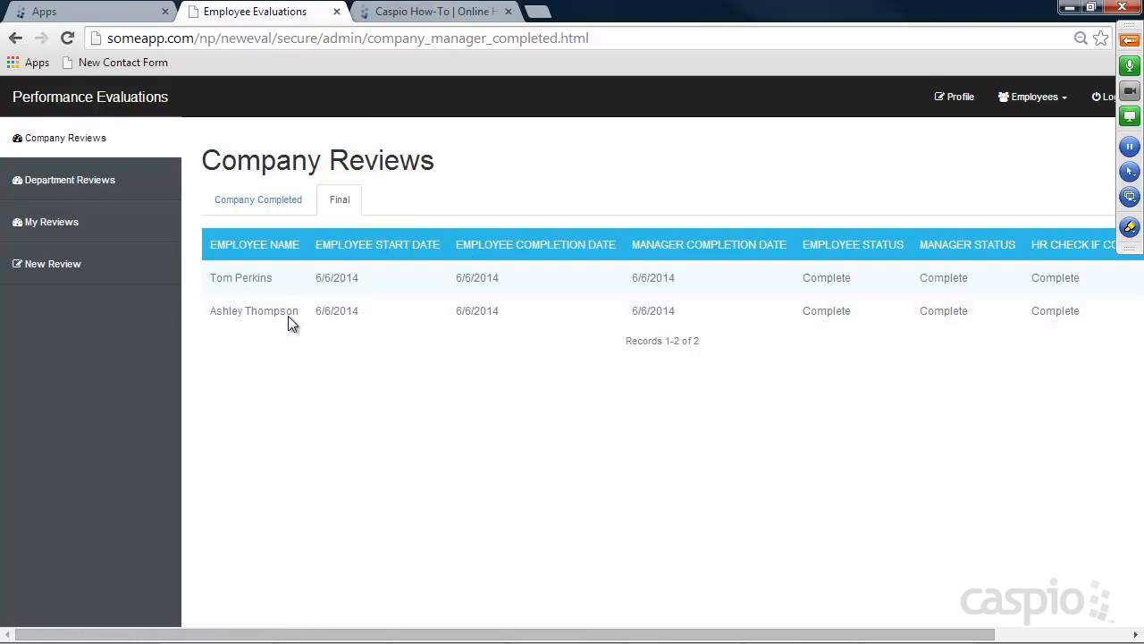
{"action": "left_click", "coordinate": [1101, 98]}
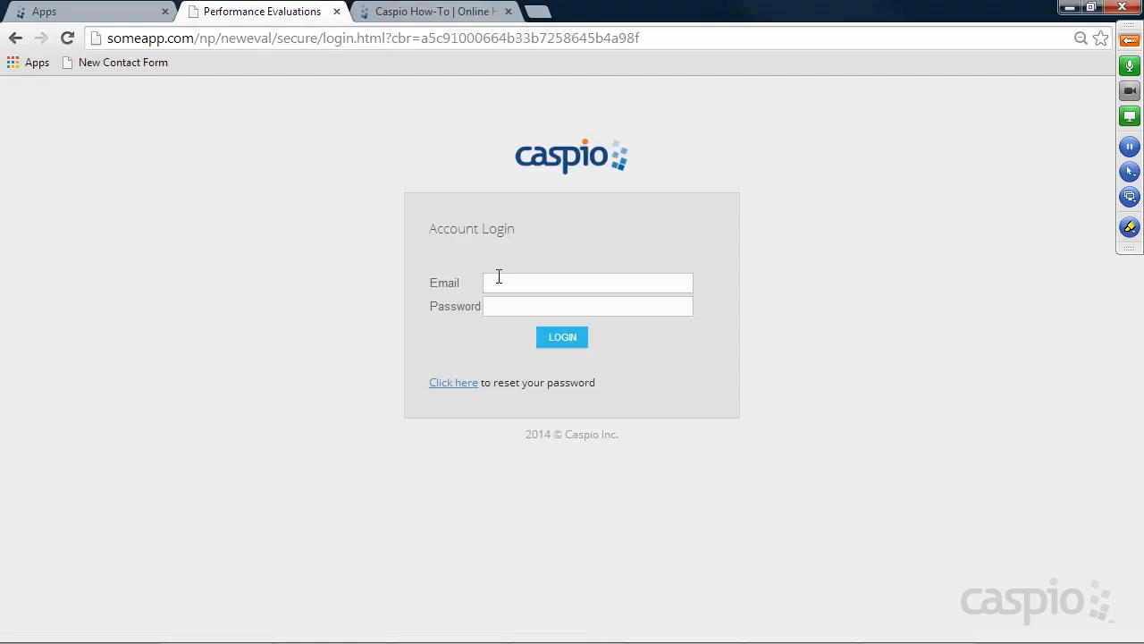
Sign in as the manager, view the department's Final reviews, then log out
{"action": "left_click", "coordinate": [502, 278]}
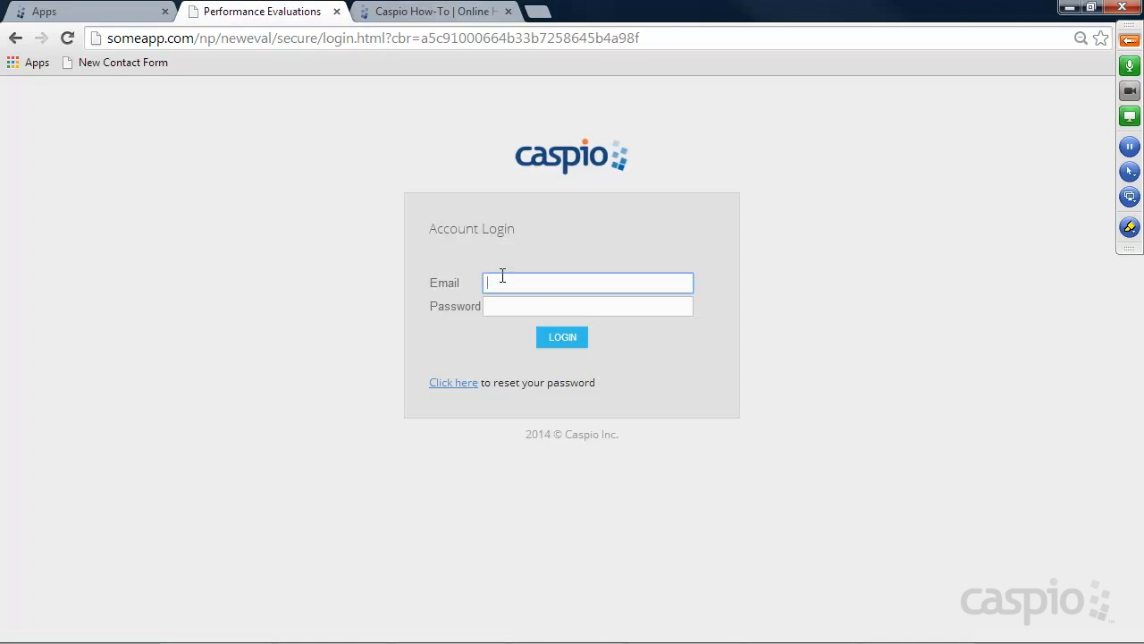
{"action": "type", "text": "ken"}
{"action": "key", "text": "Down"}
{"action": "key", "text": "Tab"}
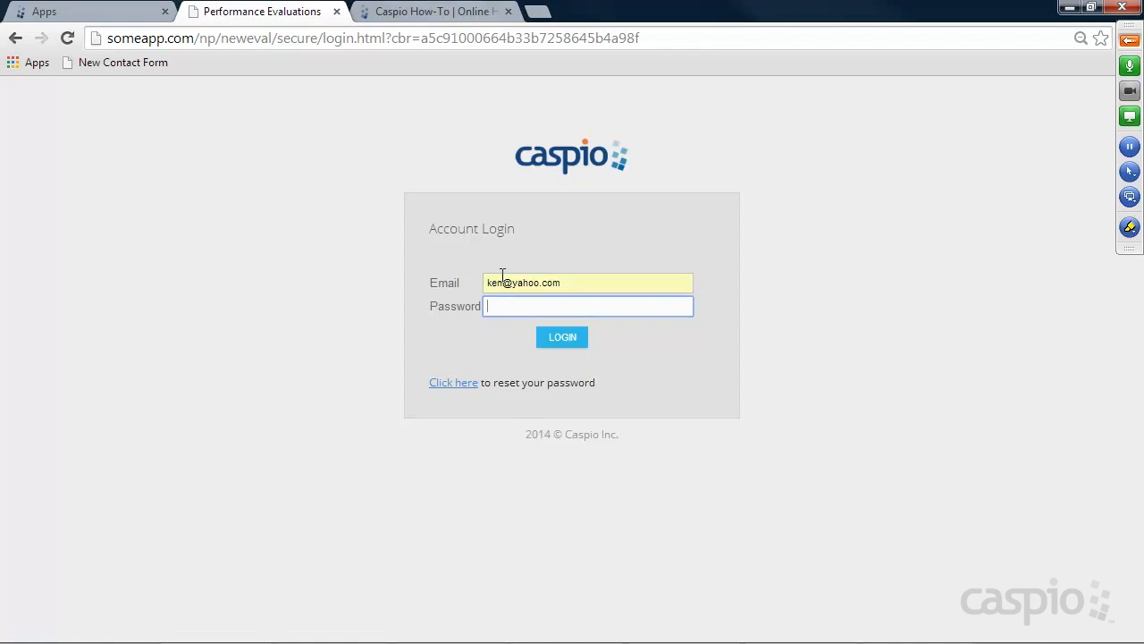
{"action": "type", "text": "****"}
{"action": "key", "text": "Return"}
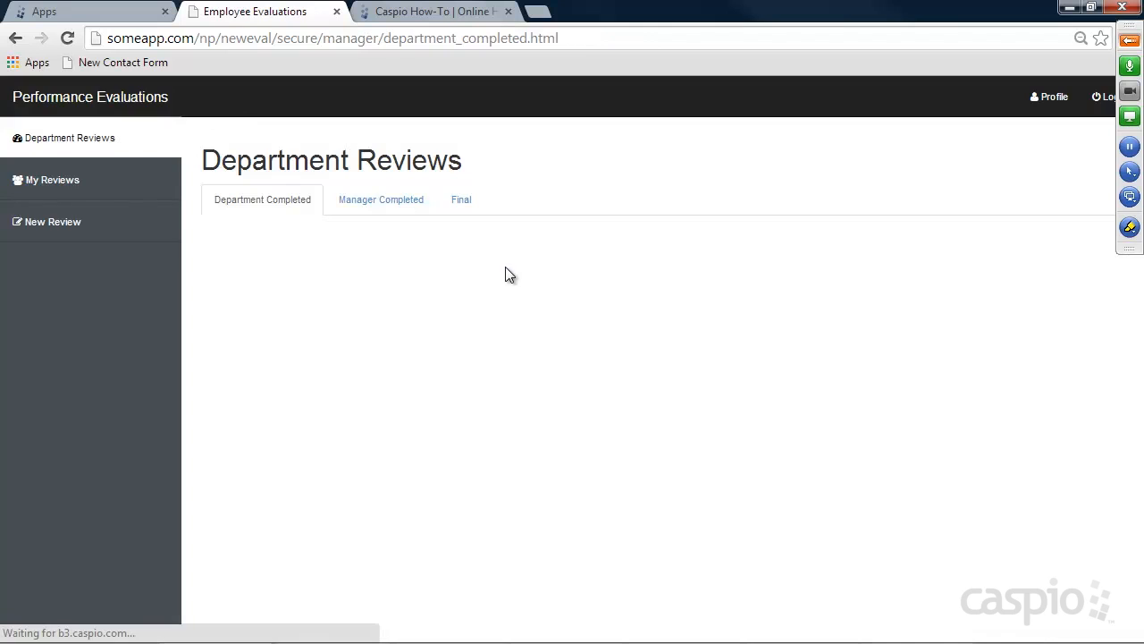
{"action": "left_click", "coordinate": [461, 202]}
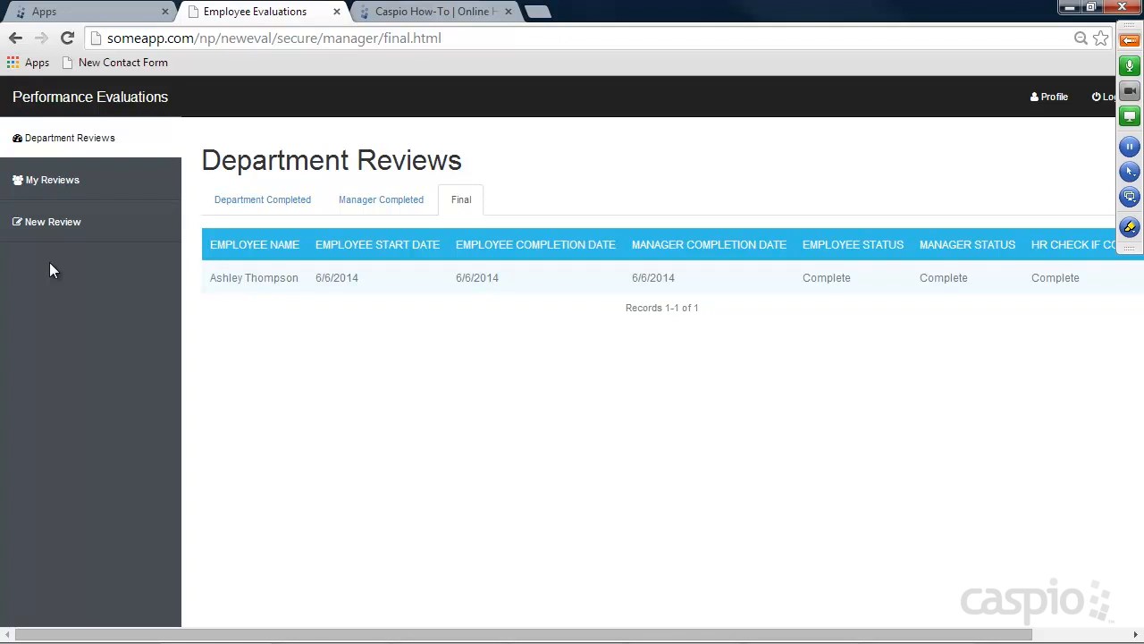
{"action": "left_click", "coordinate": [1102, 99]}
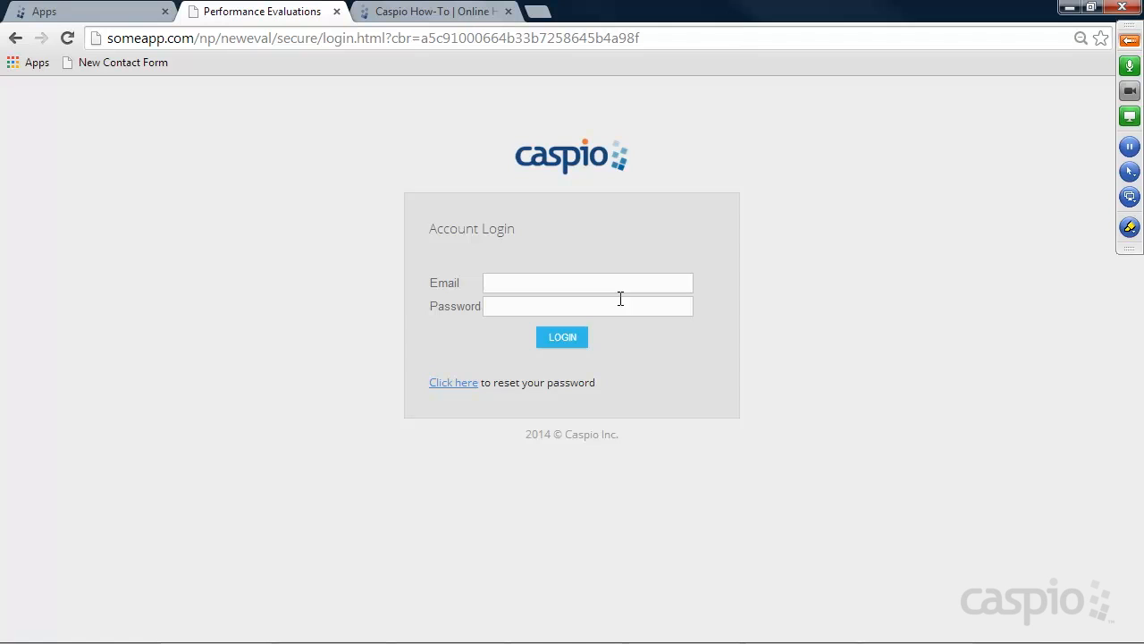
Switch to the Caspio Bridge Apps tab listing My Apps
{"action": "left_click", "coordinate": [90, 13]}
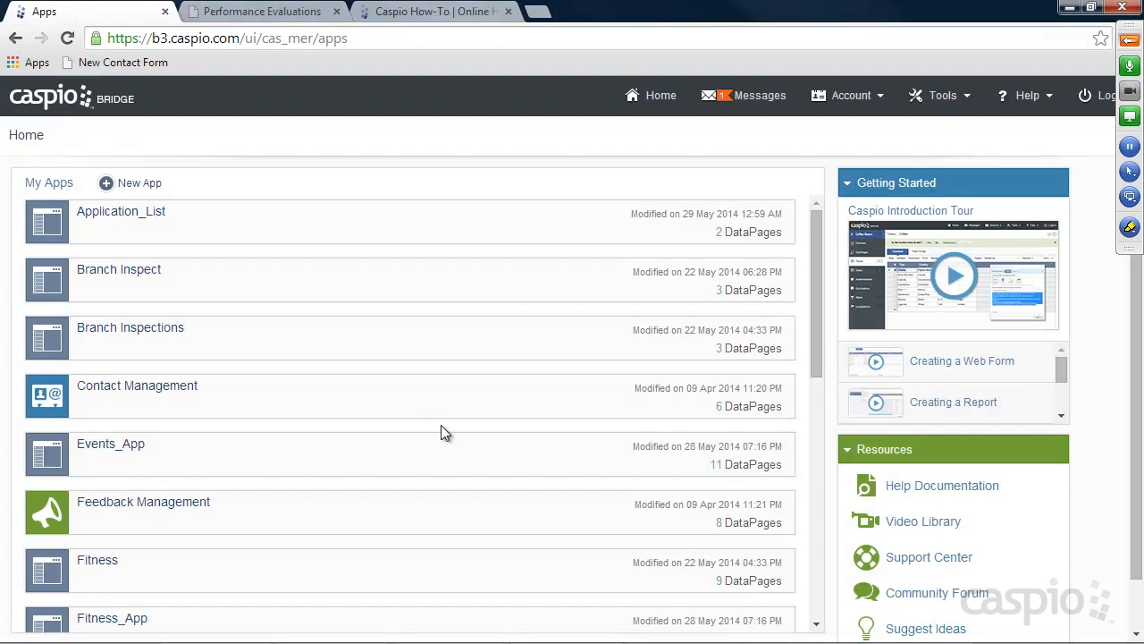
{"action": "left_click", "coordinate": [1129, 41]}
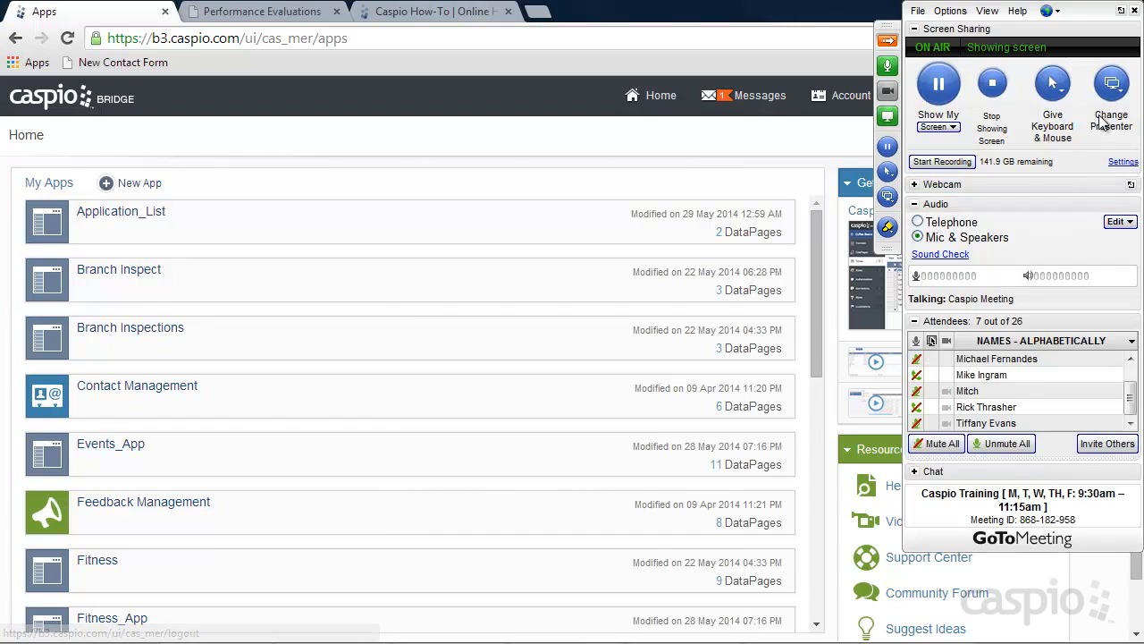
{"action": "left_click", "coordinate": [1014, 445]}
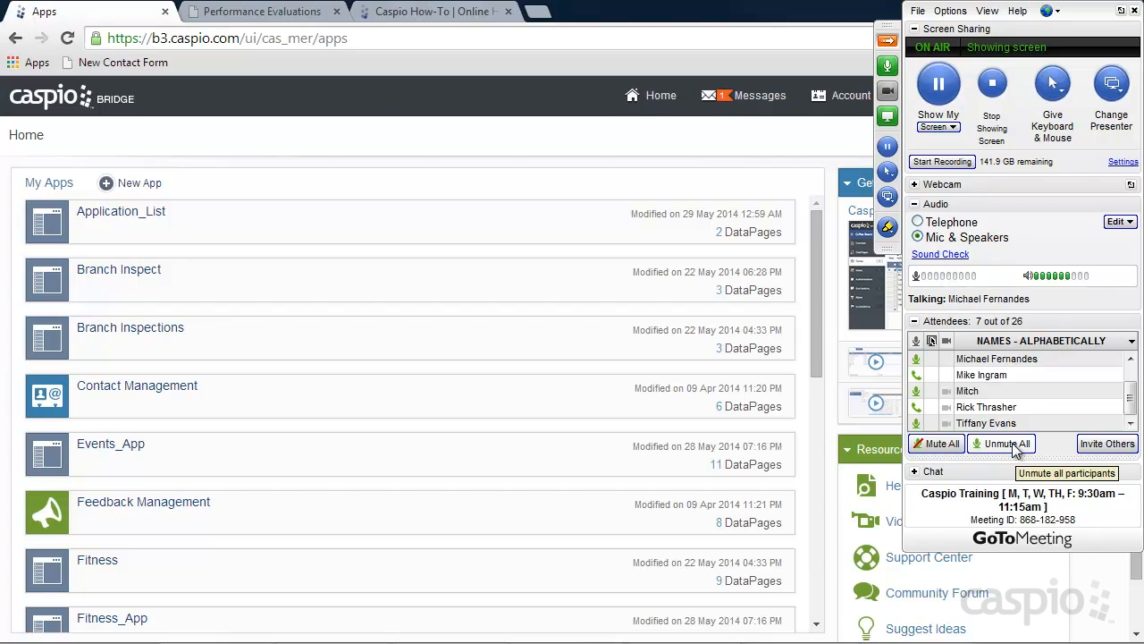
{"action": "left_click", "coordinate": [938, 445]}
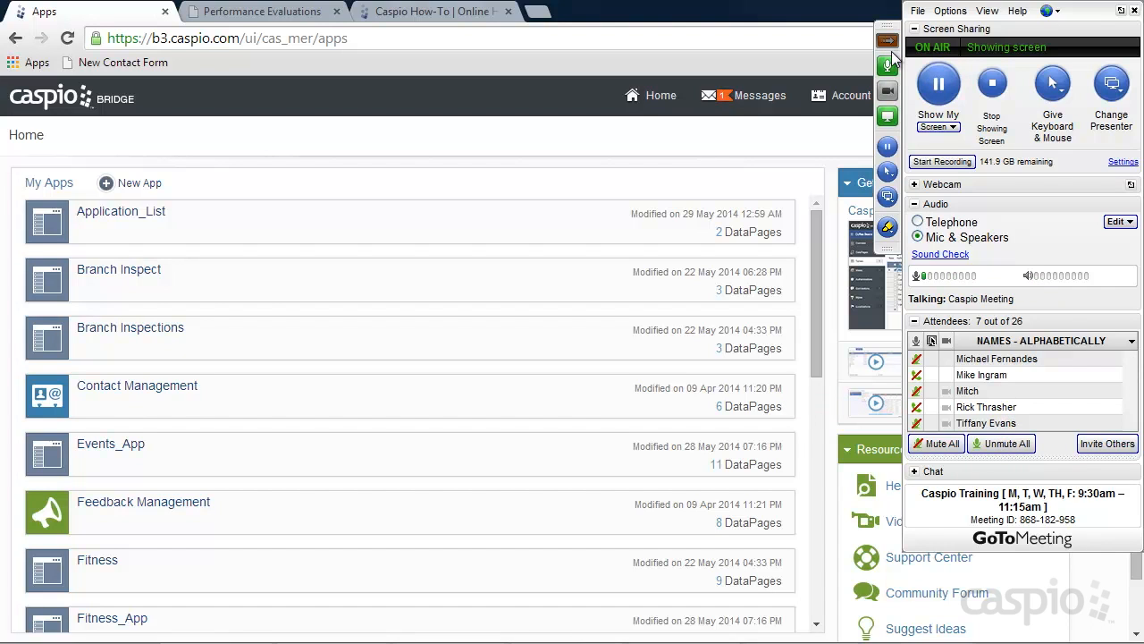
{"action": "left_click", "coordinate": [888, 41]}
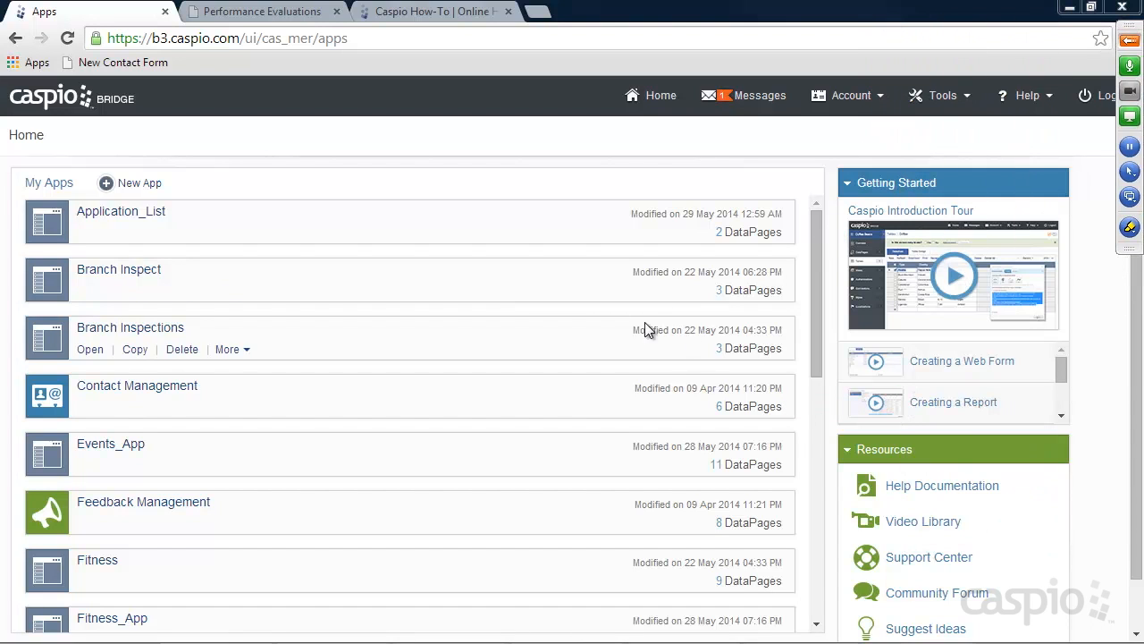
{"action": "scroll", "coordinate": [704, 187], "scroll_direction": "down", "scroll_amount": 5}
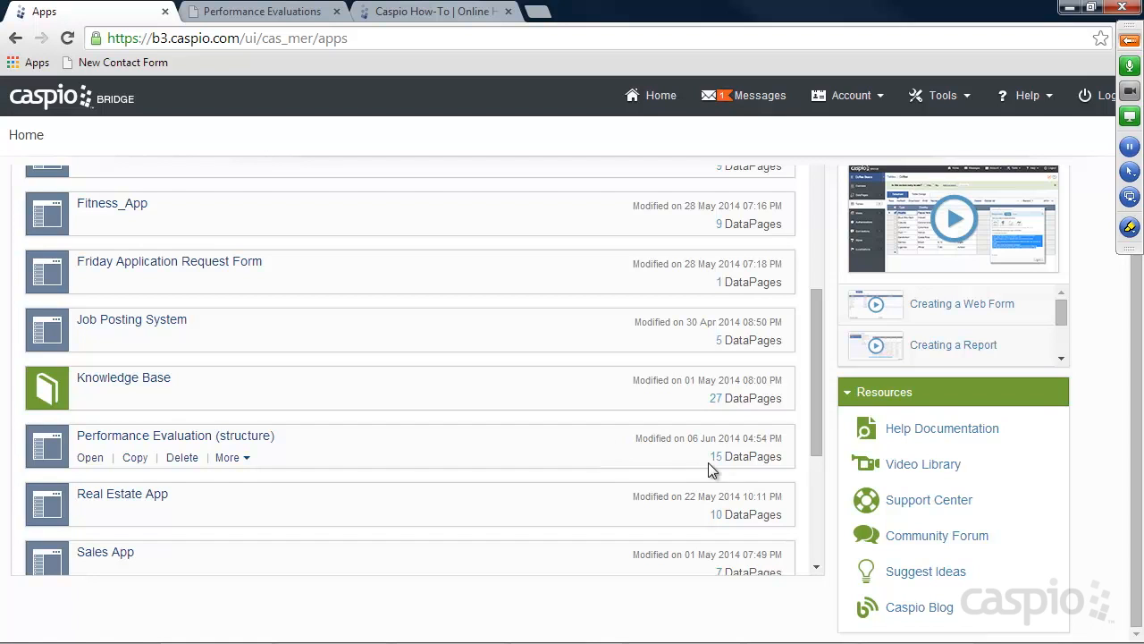
{"action": "left_click_drag", "start_coordinate": [813, 410], "coordinate": [811, 278]}
{"action": "scroll", "coordinate": [135, 197], "scroll_direction": "up", "scroll_amount": 1}
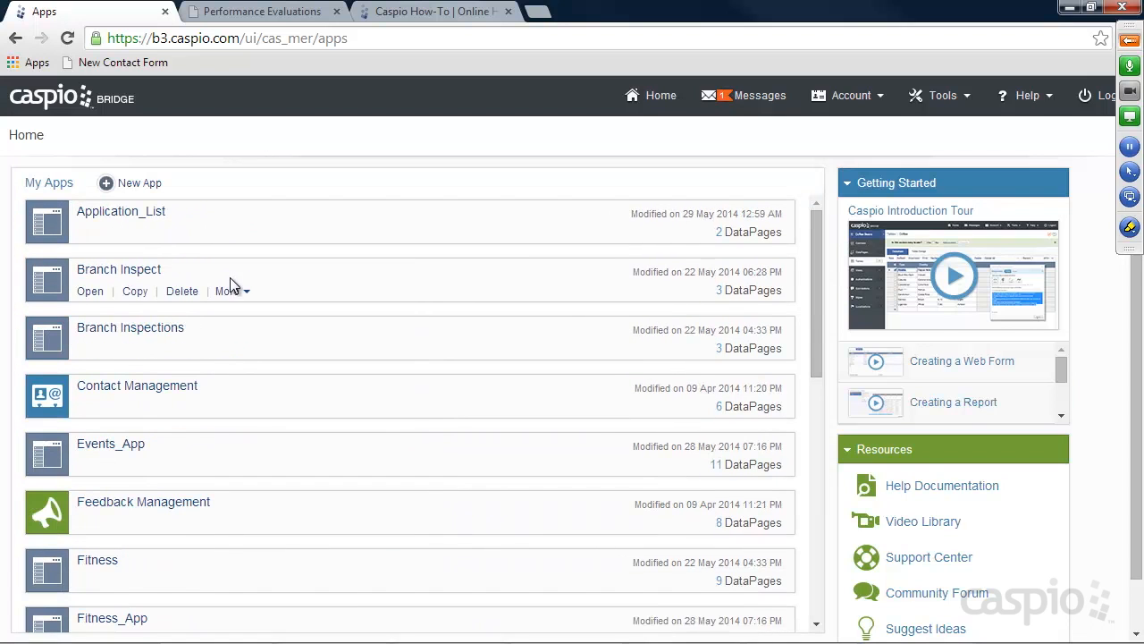
Create a blank app named 'Performance Evaluations'
{"action": "left_click", "coordinate": [141, 184]}
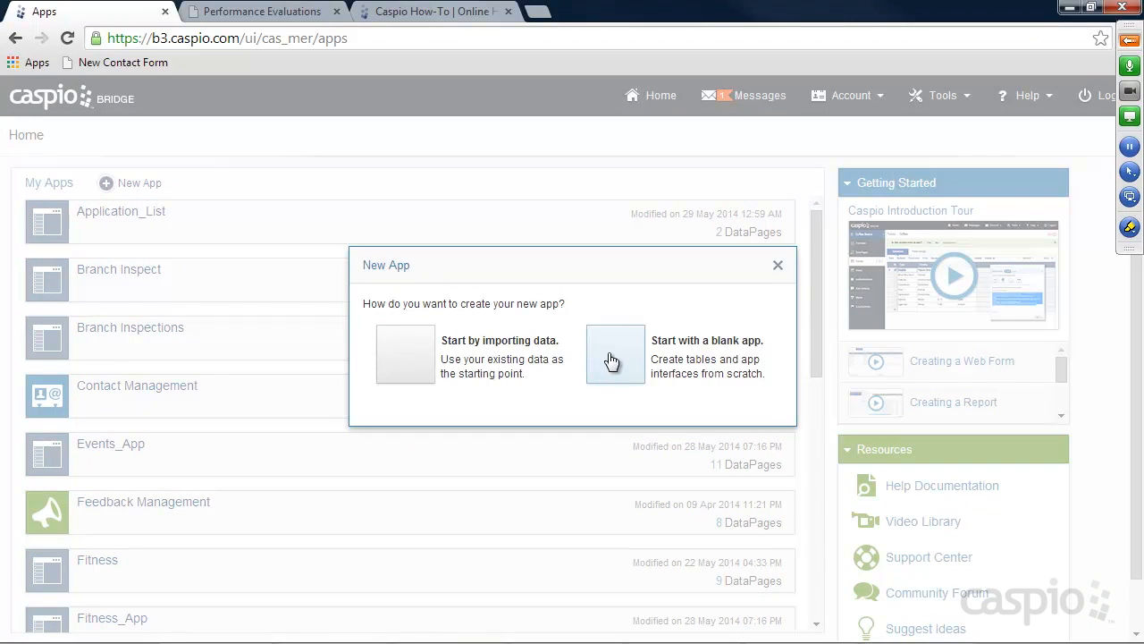
{"action": "left_click", "coordinate": [615, 357]}
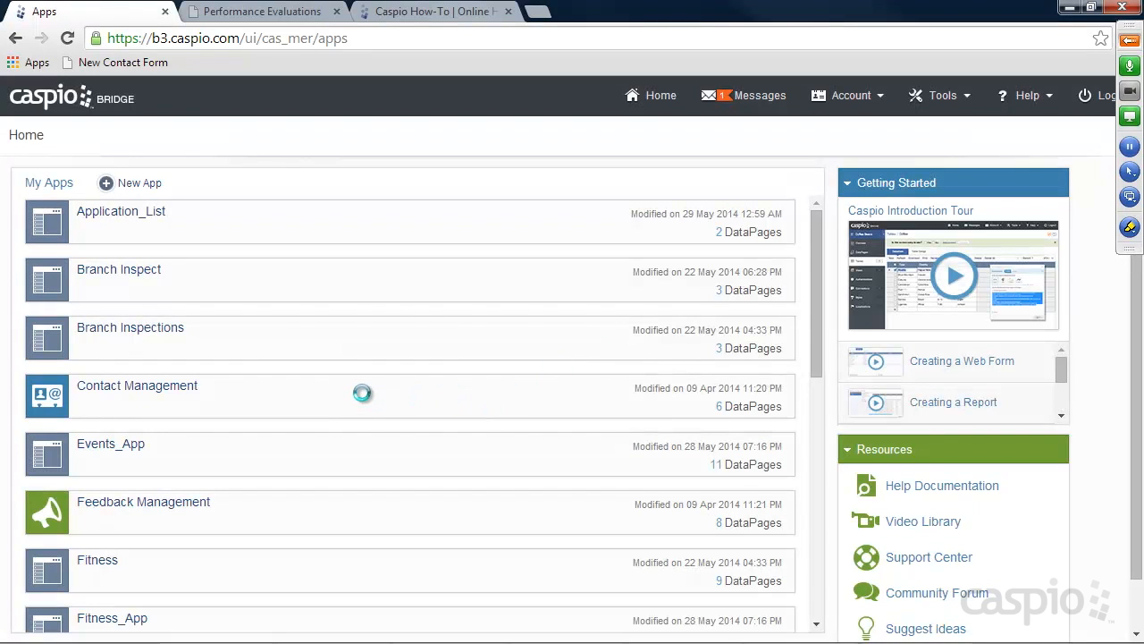
{"action": "type", "text": "Perfomr"}
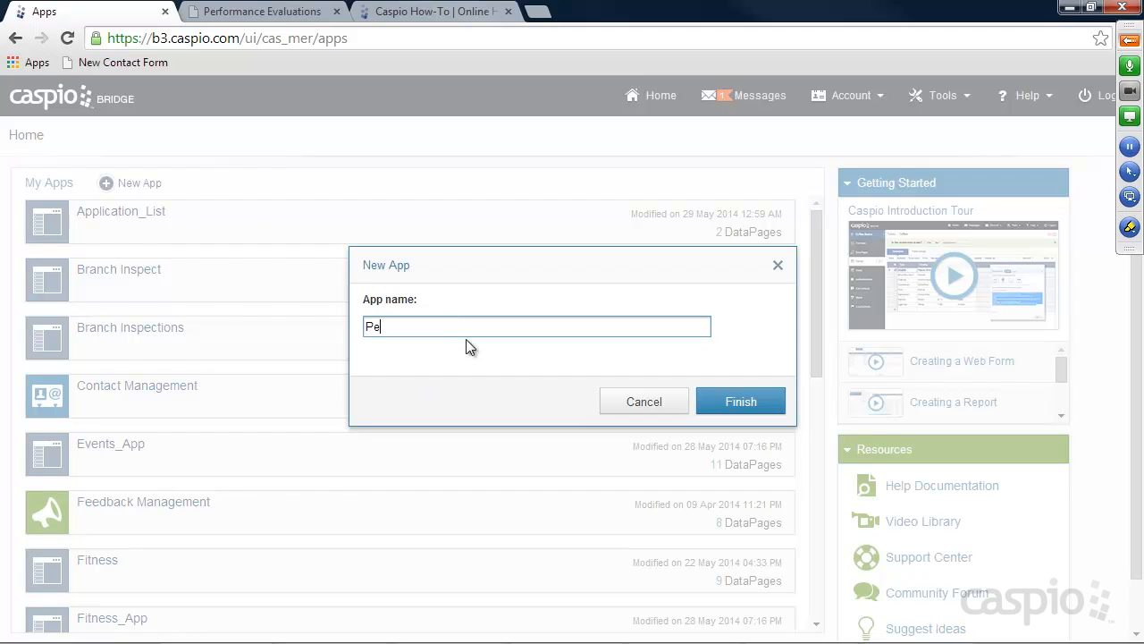
{"action": "key", "text": "BackSpace"}
{"action": "key", "text": "BackSpace"}
{"action": "key", "text": "BackSpace"}
{"action": "type", "text": "ormance E"}
{"action": "left_click", "coordinate": [739, 401]}
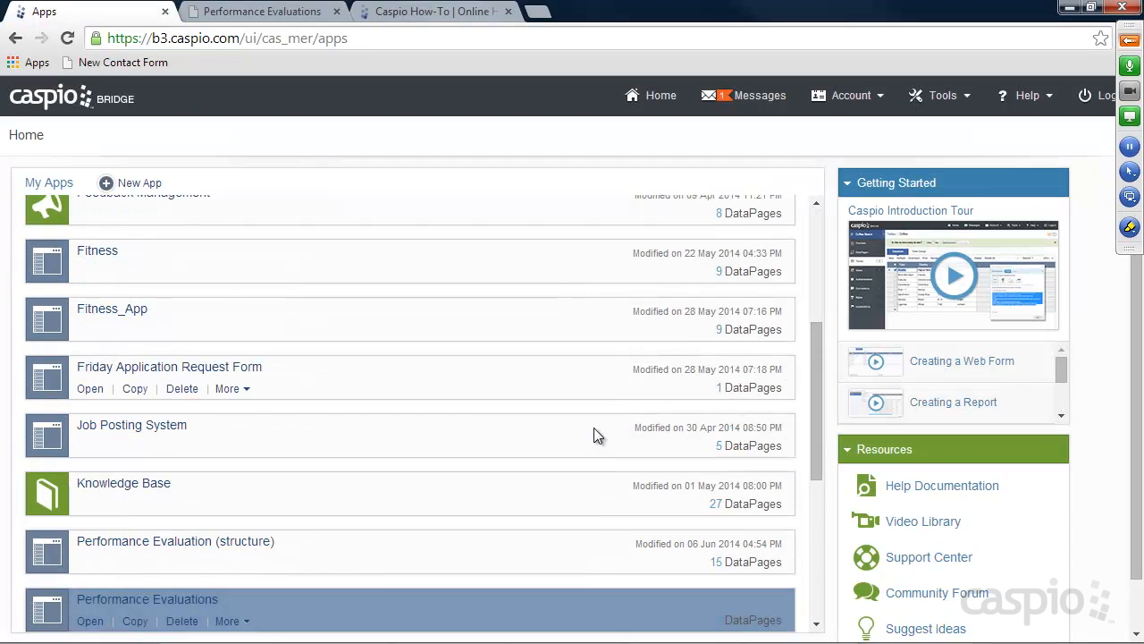
{"action": "scroll", "coordinate": [150, 525], "scroll_direction": "down", "scroll_amount": 1}
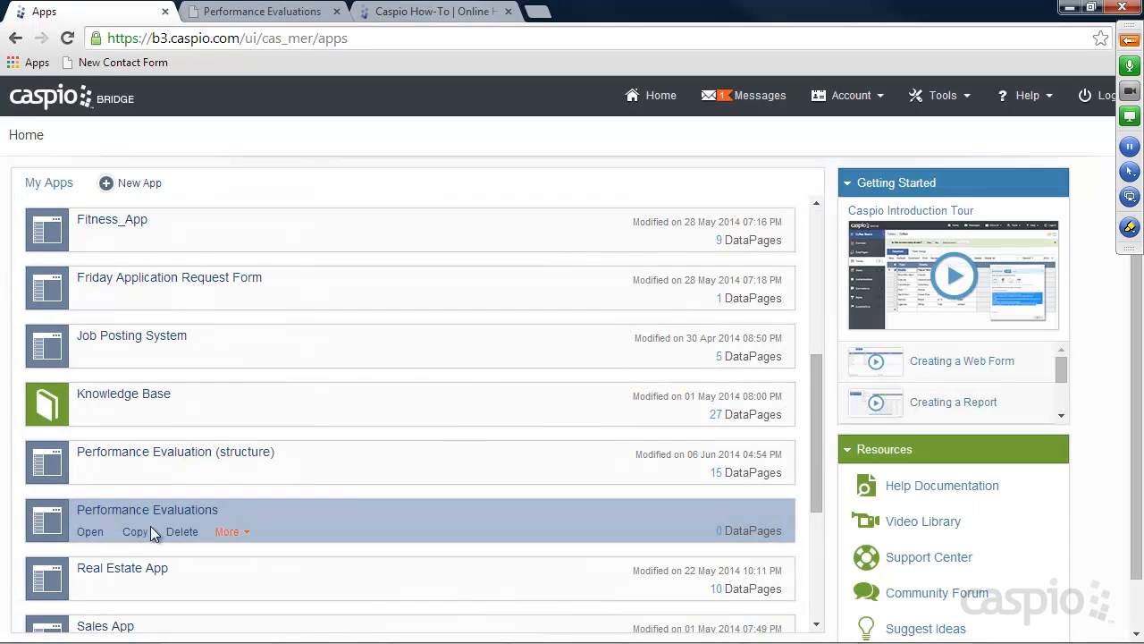
Open the Performance Evaluations app and start a new table under Tables
{"action": "left_click", "coordinate": [85, 532]}
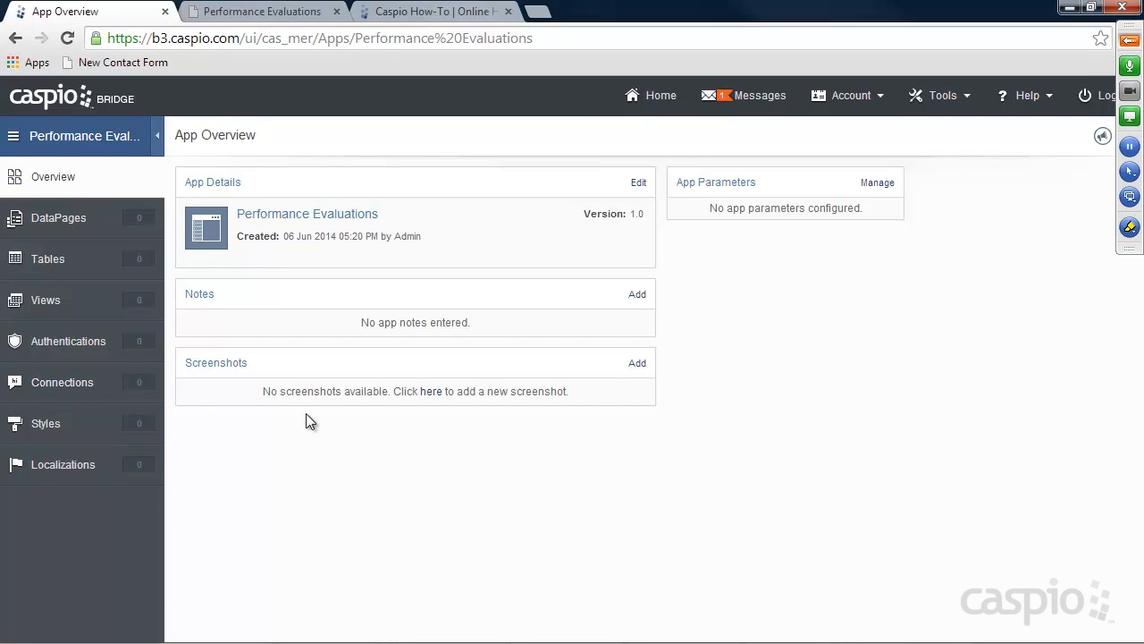
{"action": "left_click", "coordinate": [59, 262]}
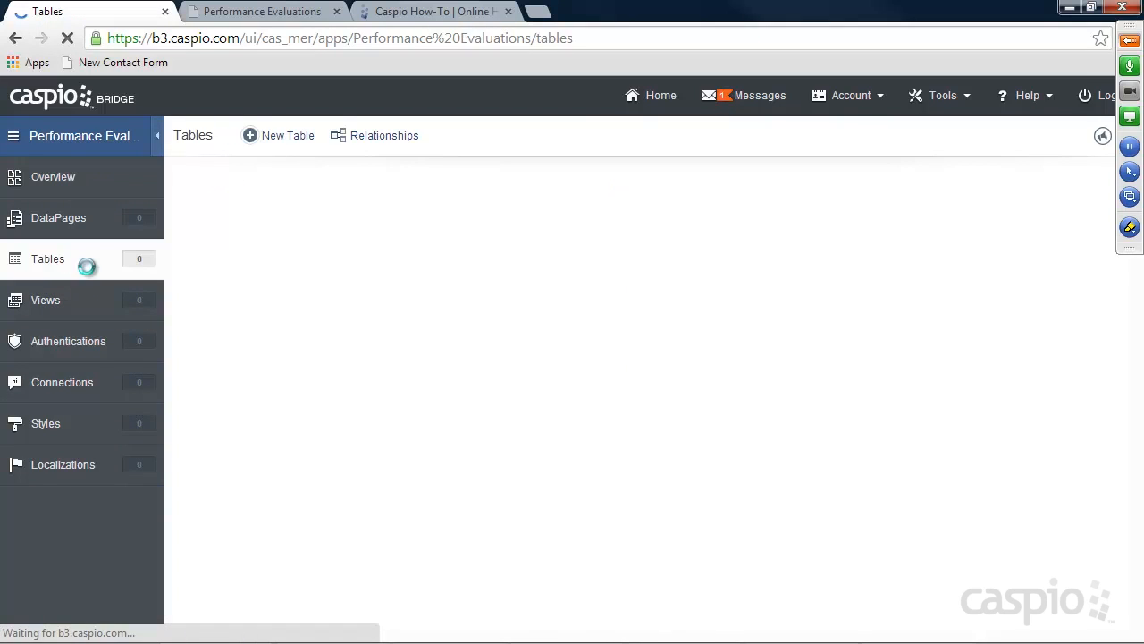
{"action": "left_click", "coordinate": [288, 140]}
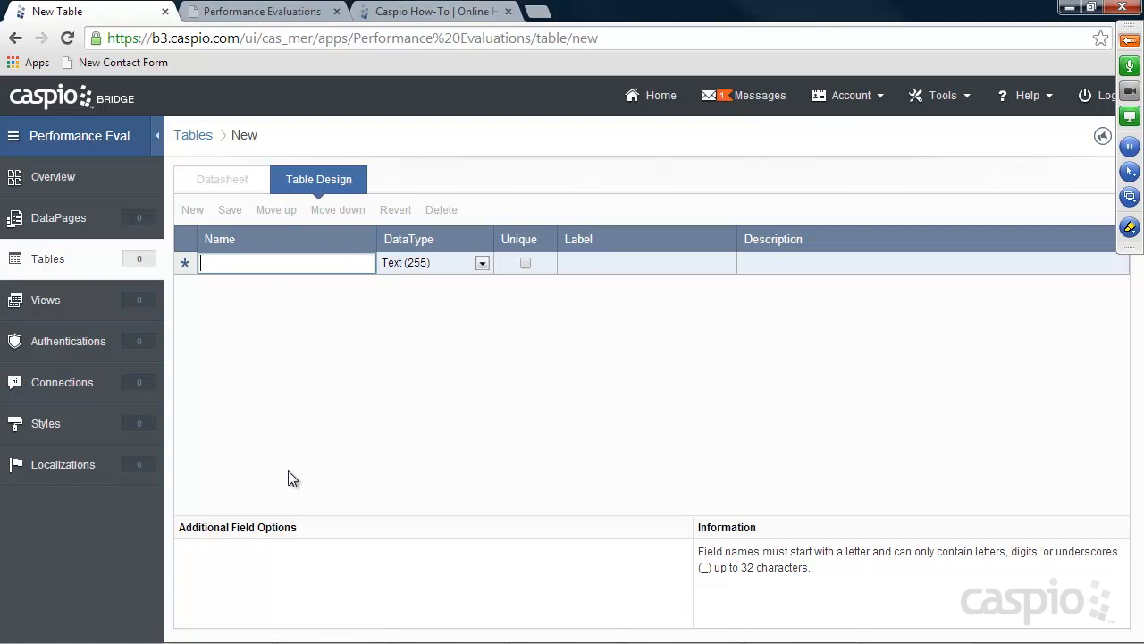
Define an Employee_ID autonumber field, then Employee_Name and Title fields
{"action": "type", "text": "Employee"}
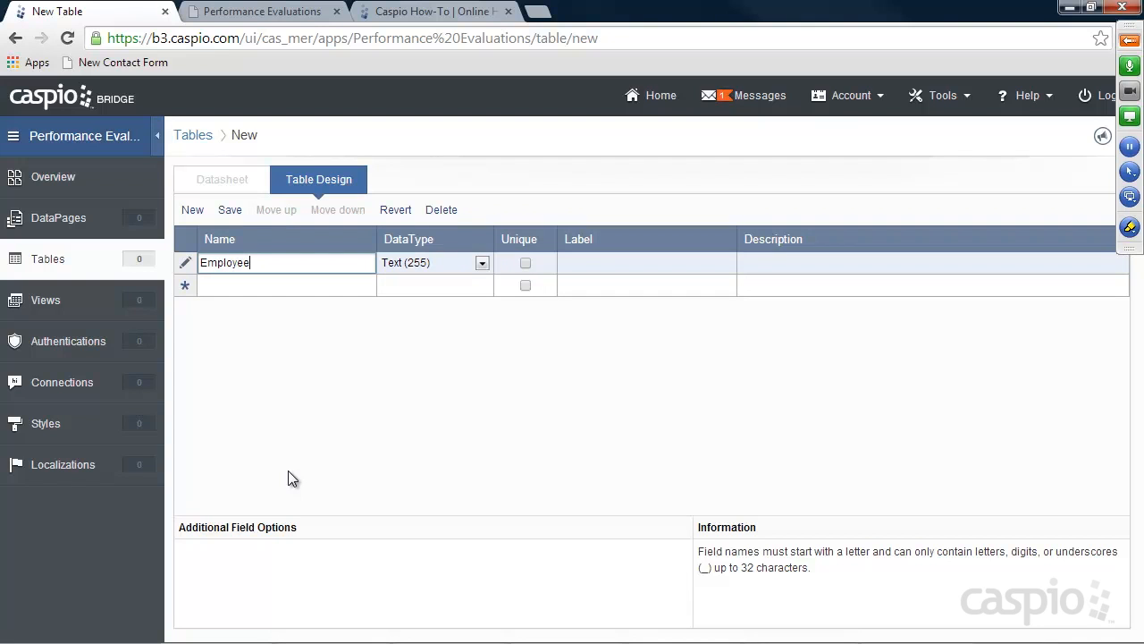
{"action": "type", "text": "_ID"}
{"action": "left_click", "coordinate": [441, 264]}
{"action": "left_click", "coordinate": [469, 352]}
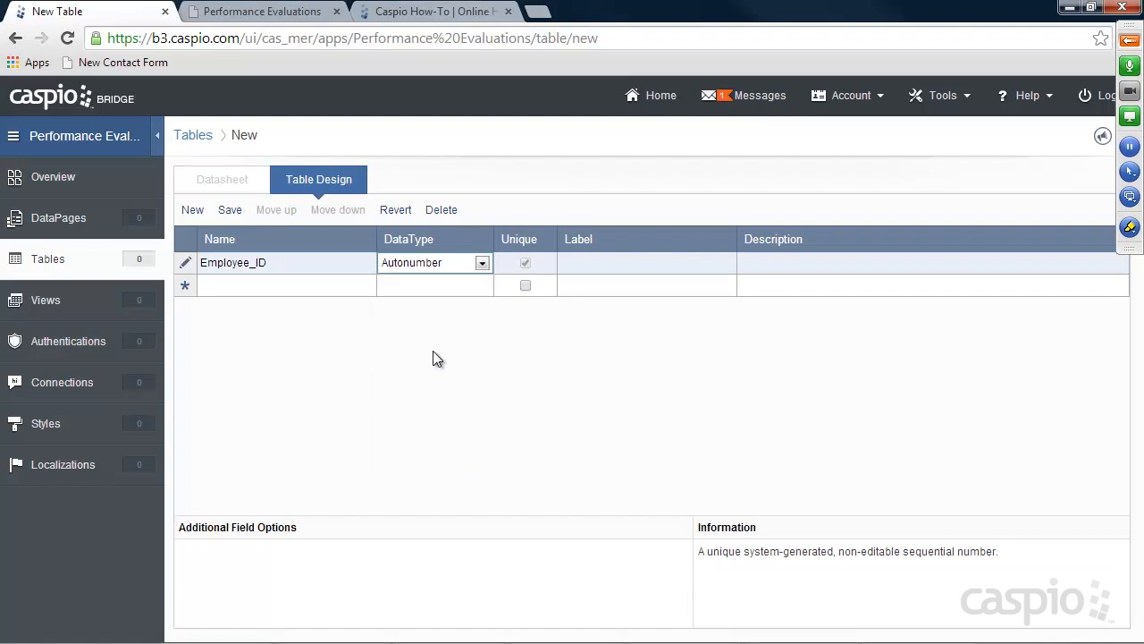
{"action": "left_click", "coordinate": [302, 291]}
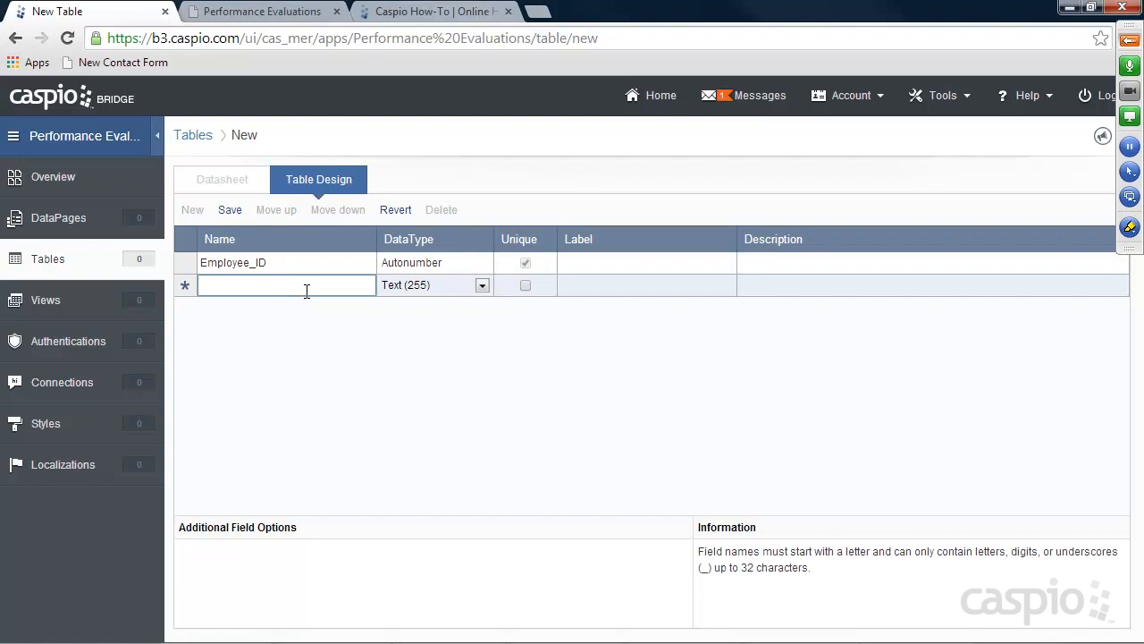
{"action": "type", "text": "Employee_Name"}
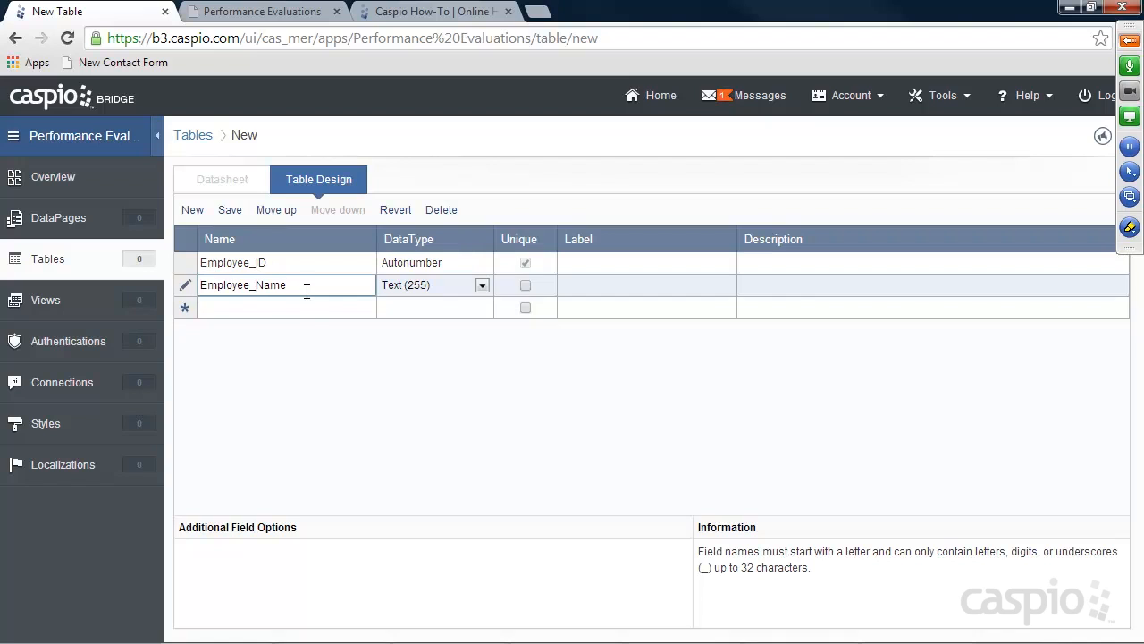
{"action": "left_click", "coordinate": [302, 305]}
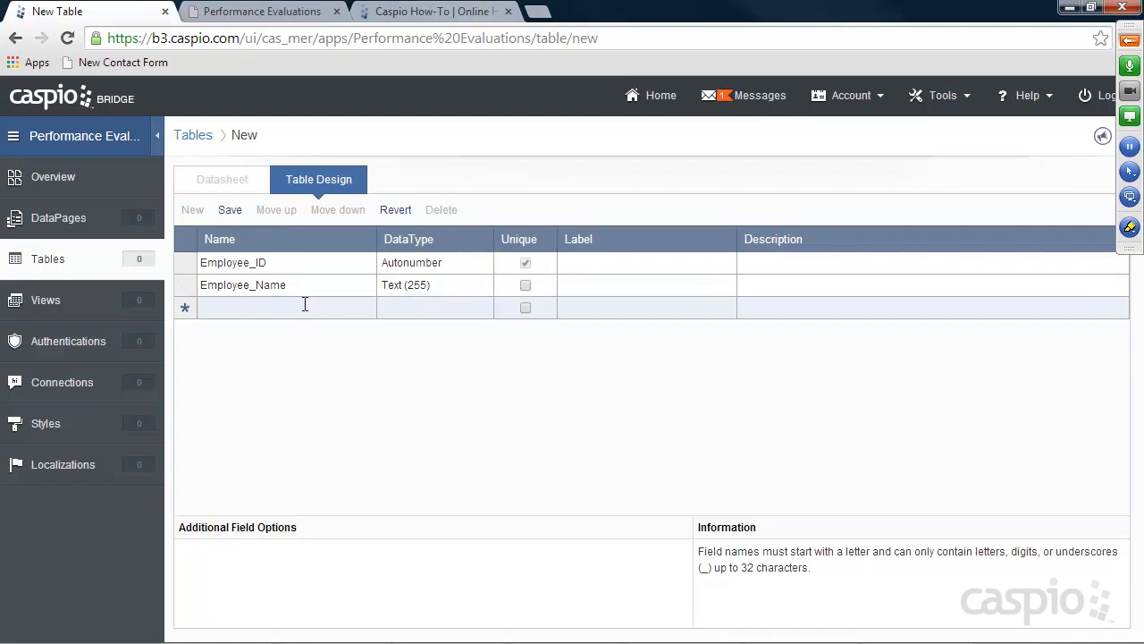
{"action": "type", "text": "Title"}
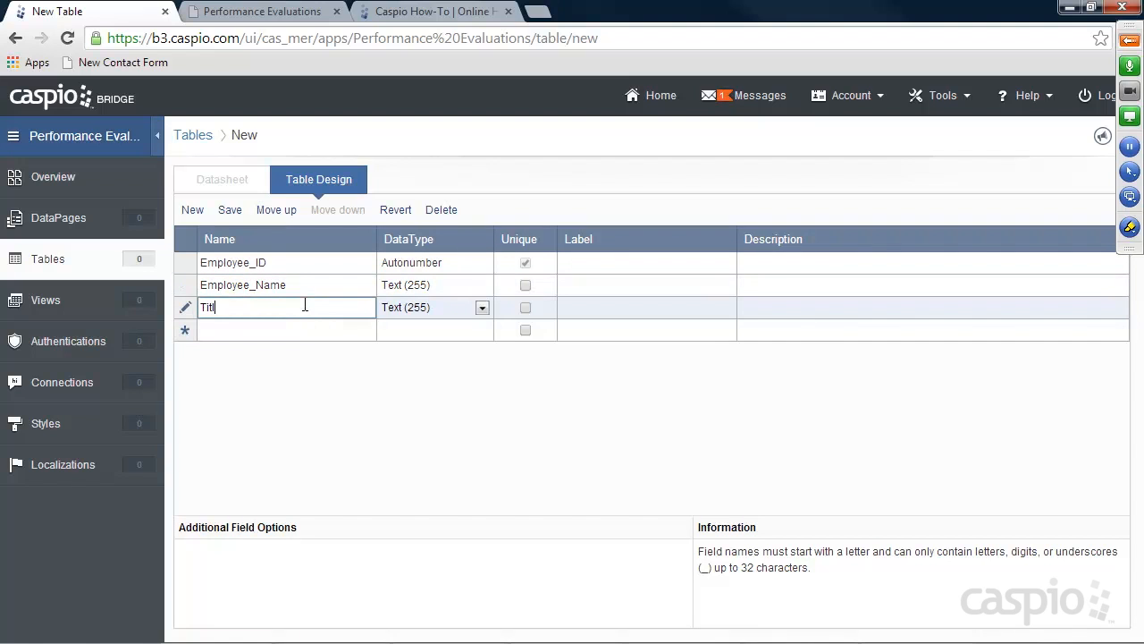
{"action": "left_click", "coordinate": [274, 330]}
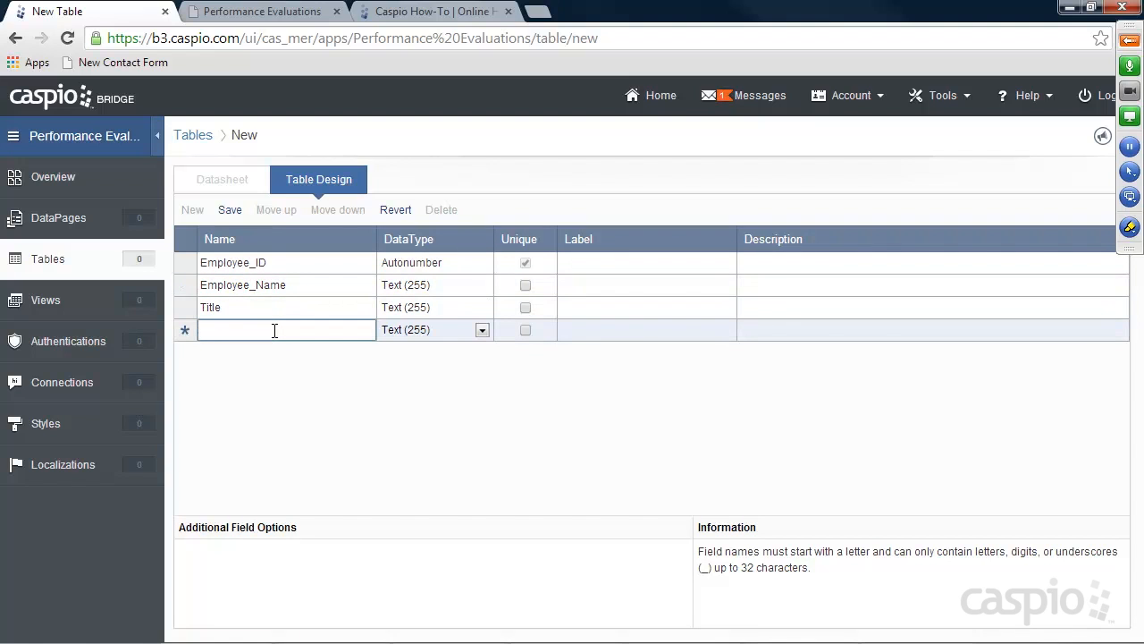
Add Department, a unique Email, a Password-type Password field, and a User_Level field
{"action": "type", "text": "Department"}
{"action": "left_click", "coordinate": [273, 367]}
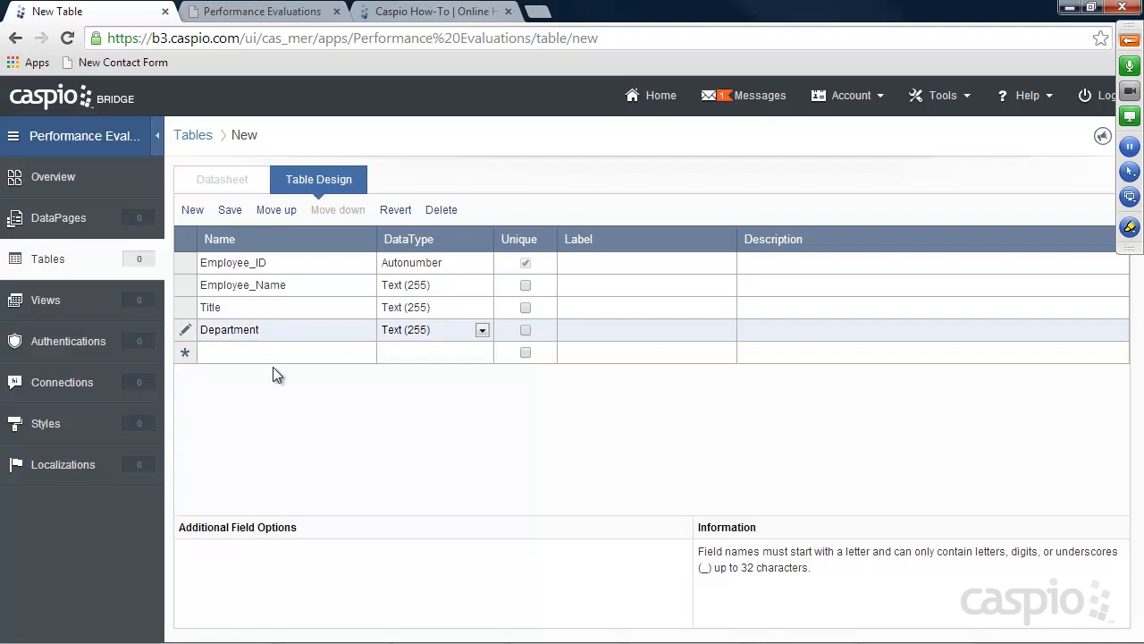
{"action": "left_click", "coordinate": [272, 356]}
{"action": "type", "text": "Email"}
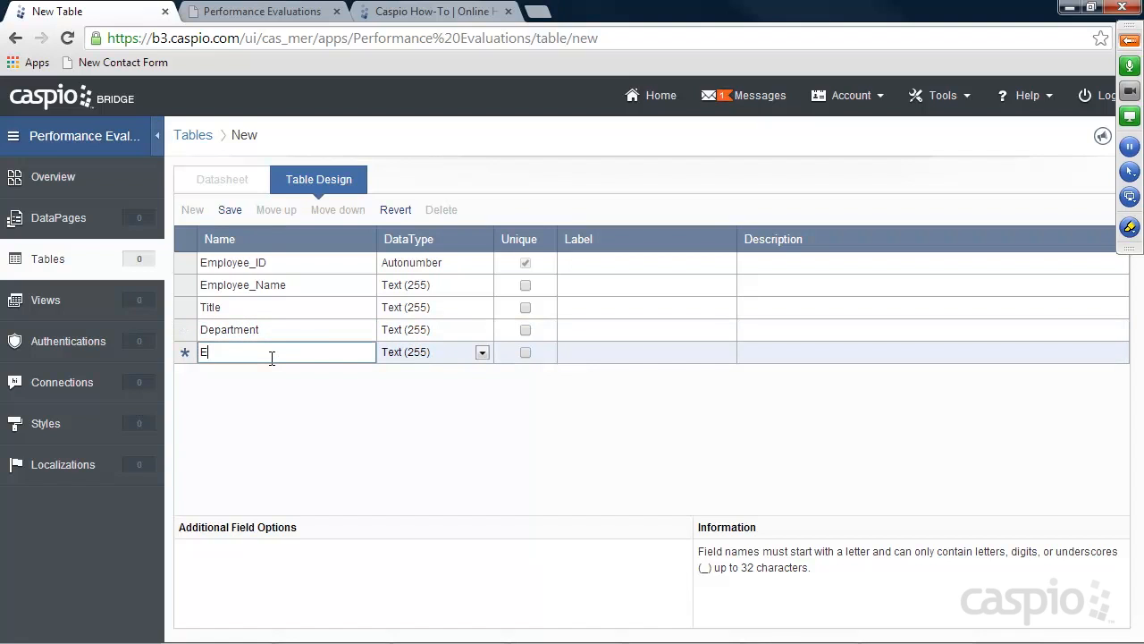
{"action": "left_click", "coordinate": [525, 353]}
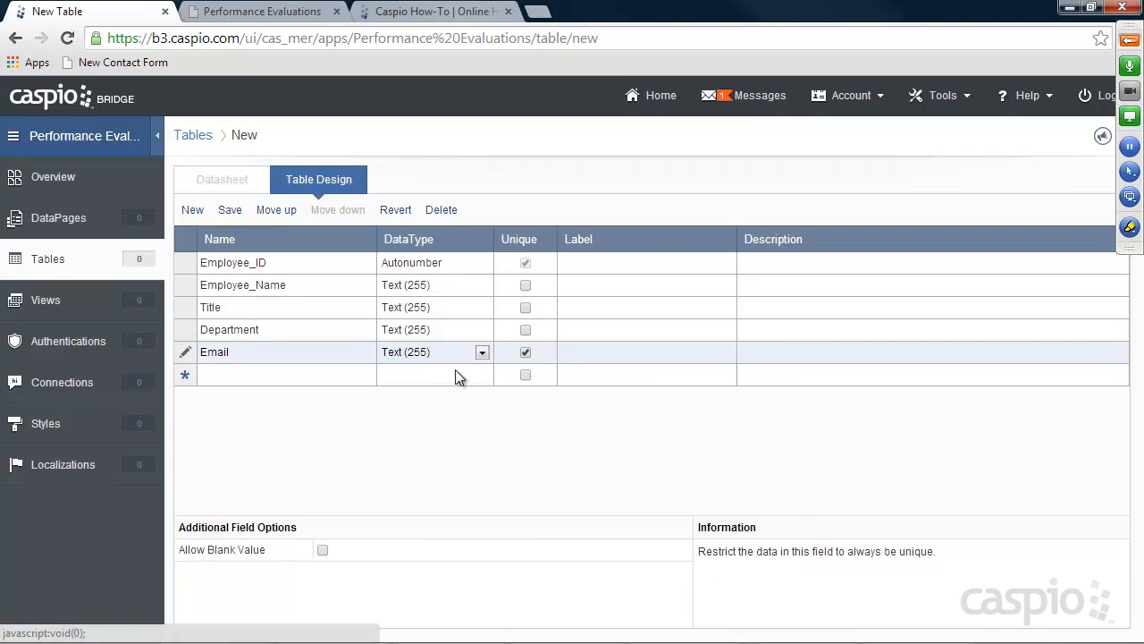
{"action": "left_click", "coordinate": [335, 376]}
{"action": "type", "text": "Password"}
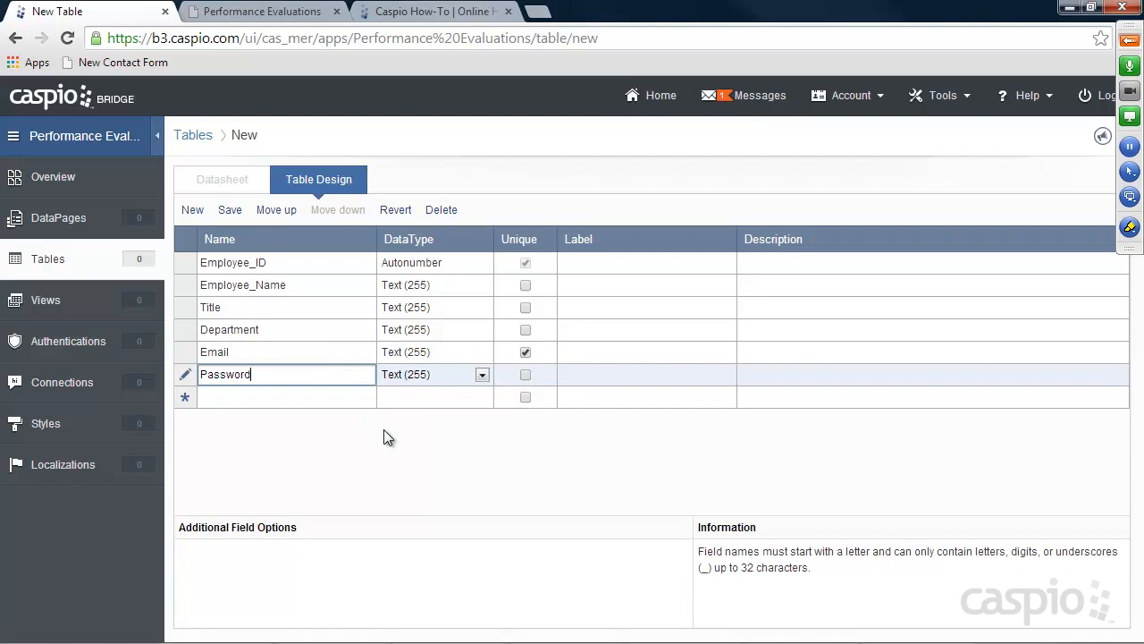
{"action": "left_click", "coordinate": [428, 377]}
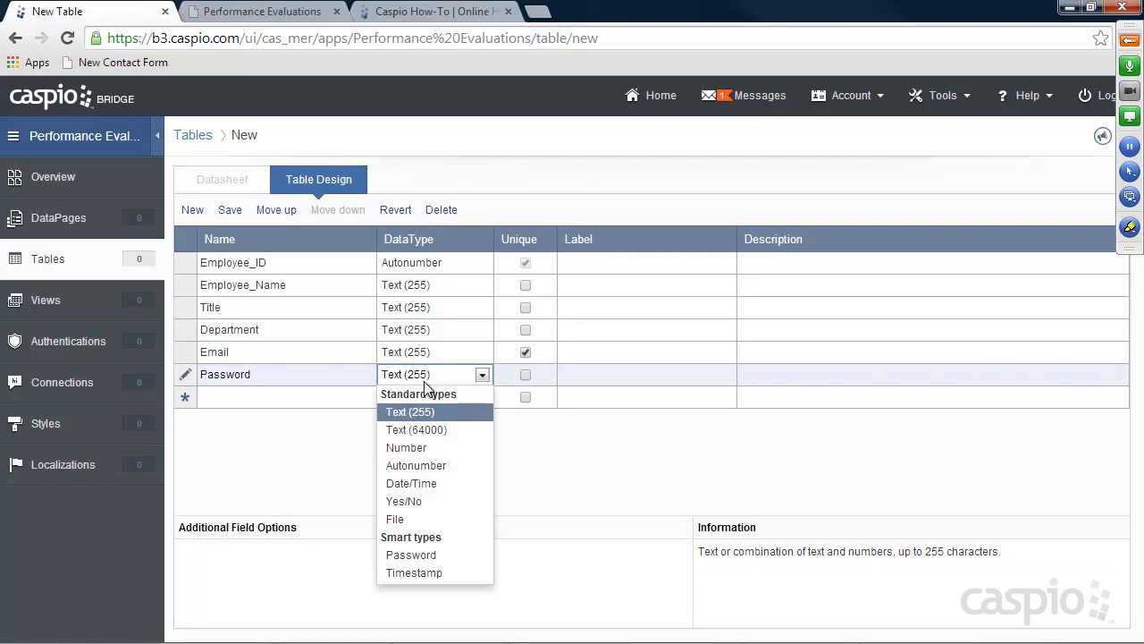
{"action": "left_click", "coordinate": [421, 554]}
{"action": "left_click", "coordinate": [278, 398]}
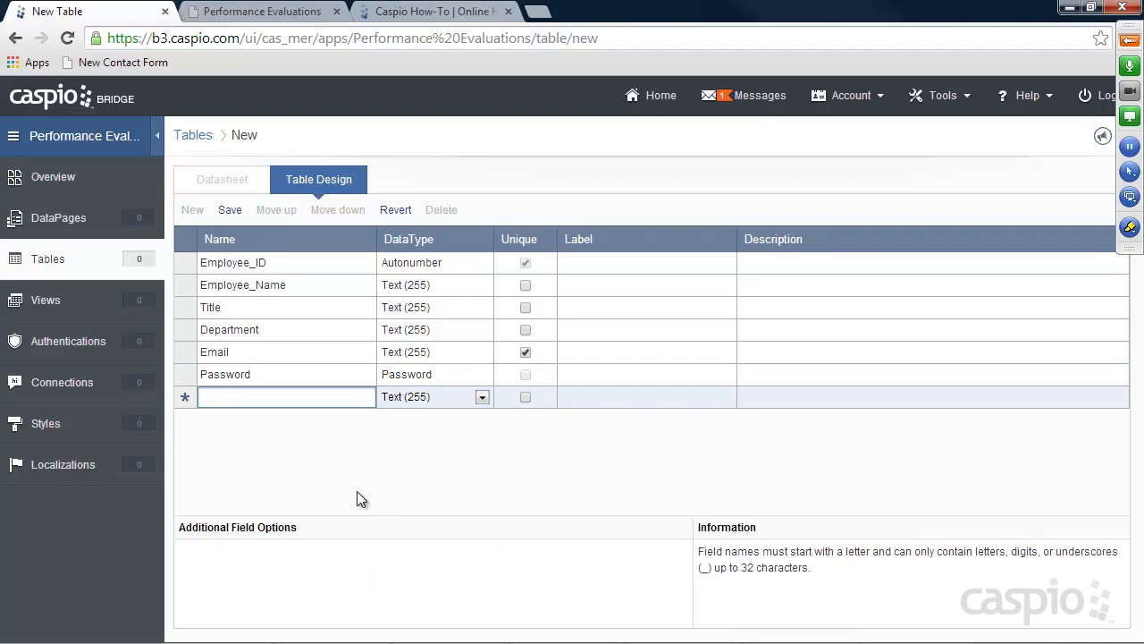
{"action": "type", "text": "User"}
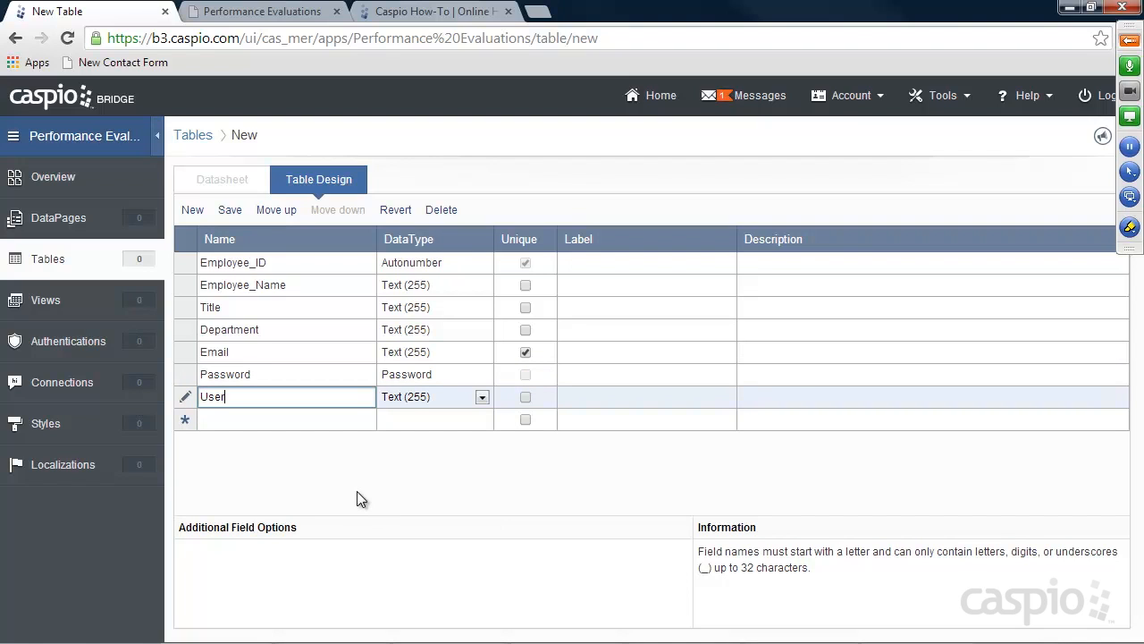
{"action": "type", "text": "_Level"}
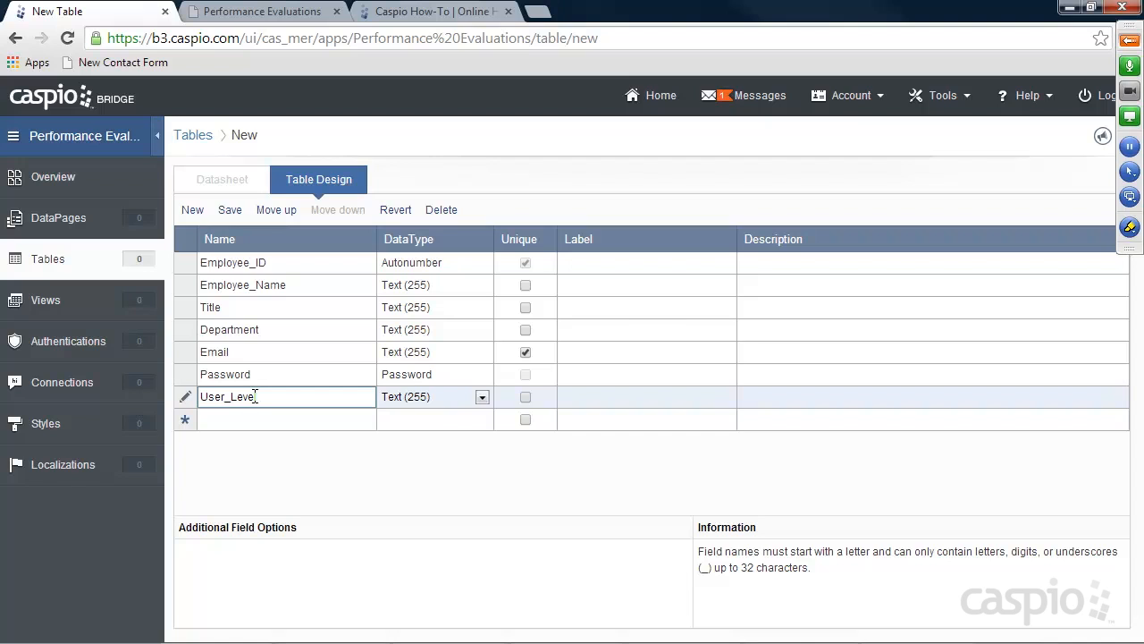
Add a Manager_ID field as Number and a Date_Registered field as Date/Time
{"action": "left_click", "coordinate": [247, 417]}
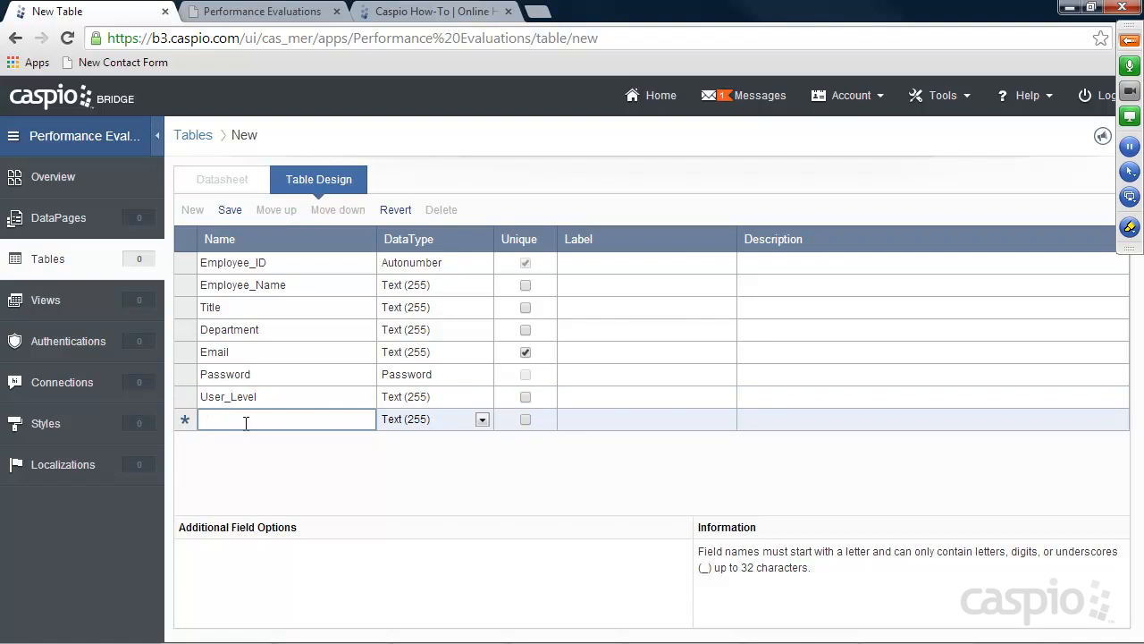
{"action": "type", "text": "Mana"}
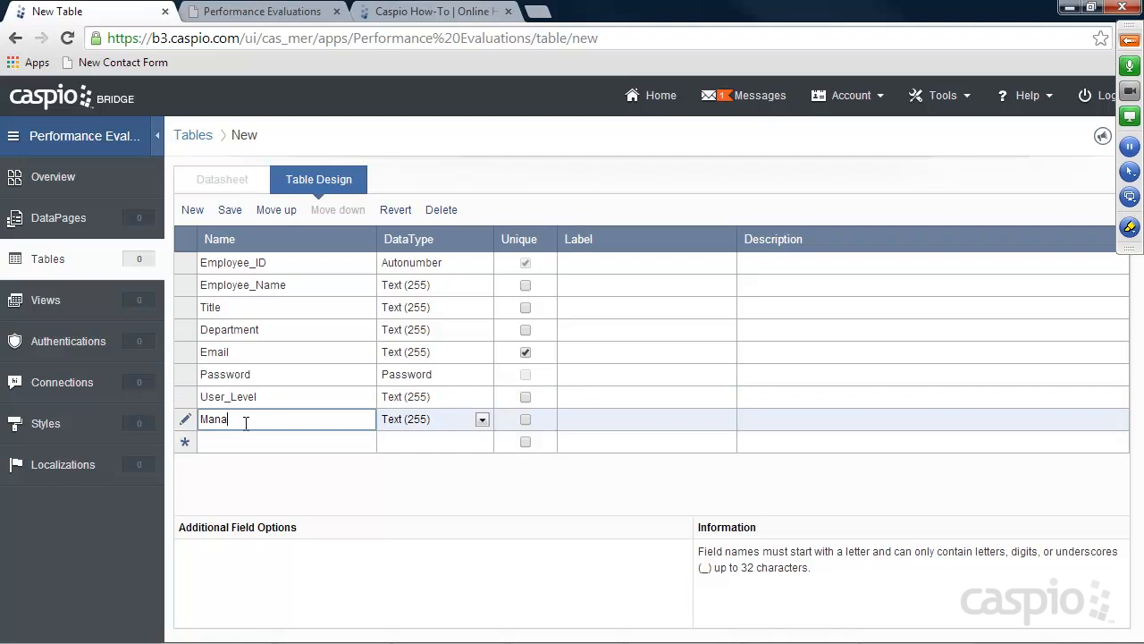
{"action": "type", "text": "ger_ID"}
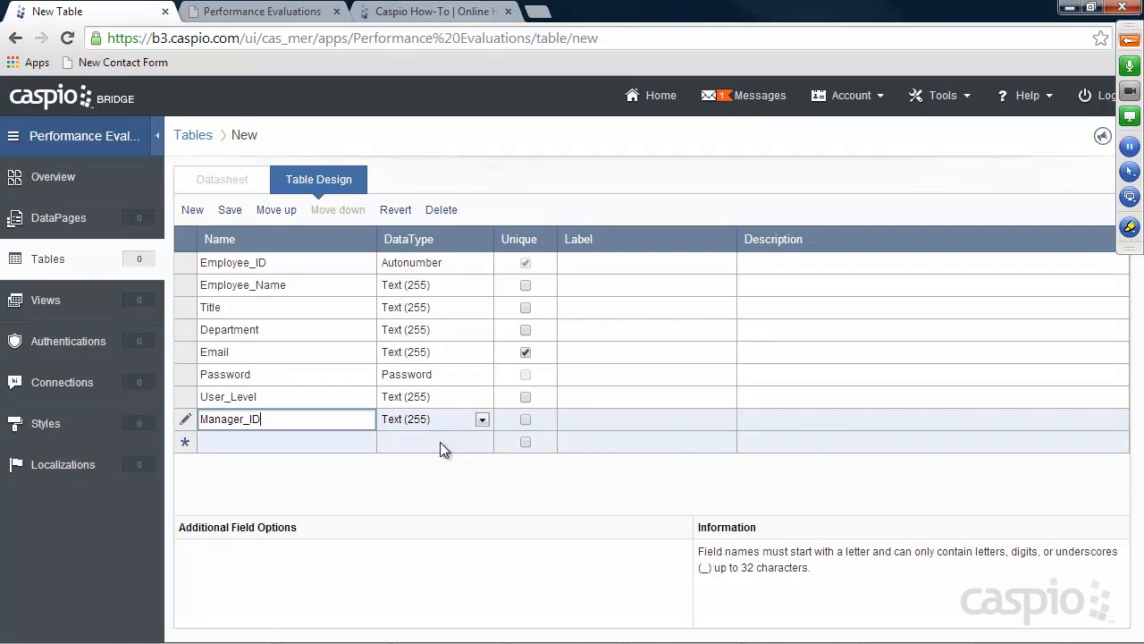
{"action": "left_click", "coordinate": [430, 417]}
{"action": "left_click", "coordinate": [427, 489]}
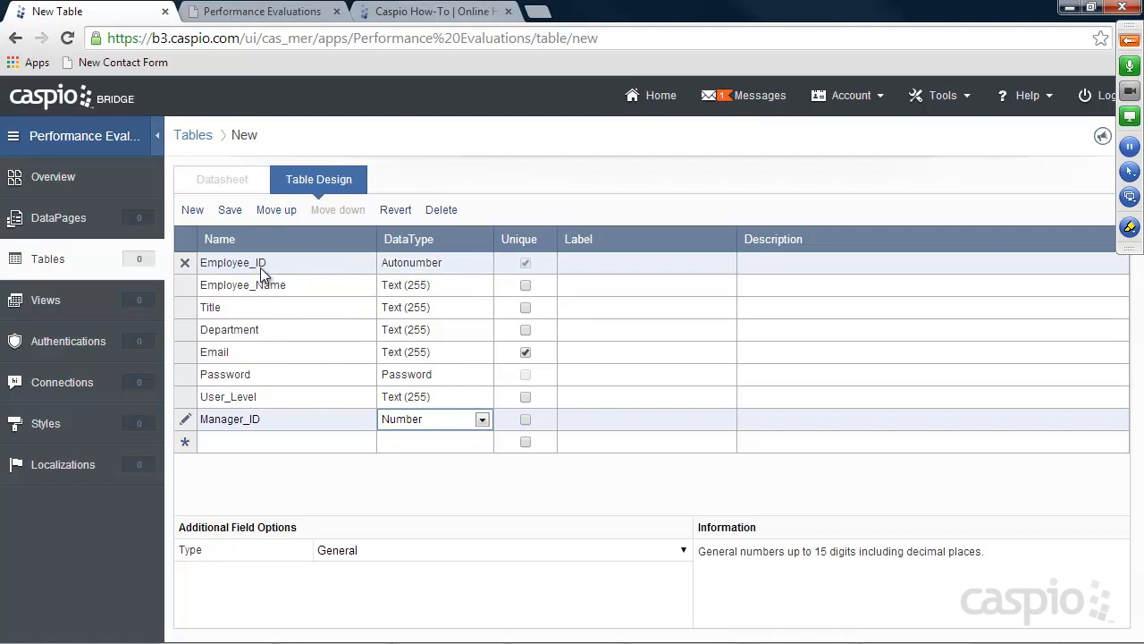
{"action": "left_click", "coordinate": [248, 444]}
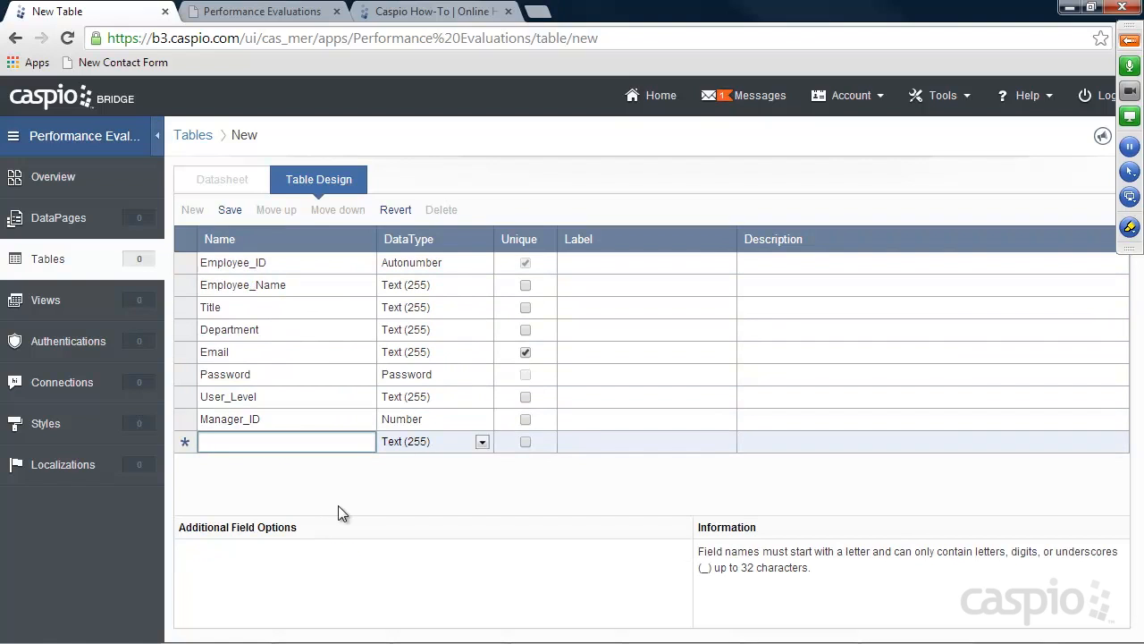
{"action": "type", "text": "Date_R"}
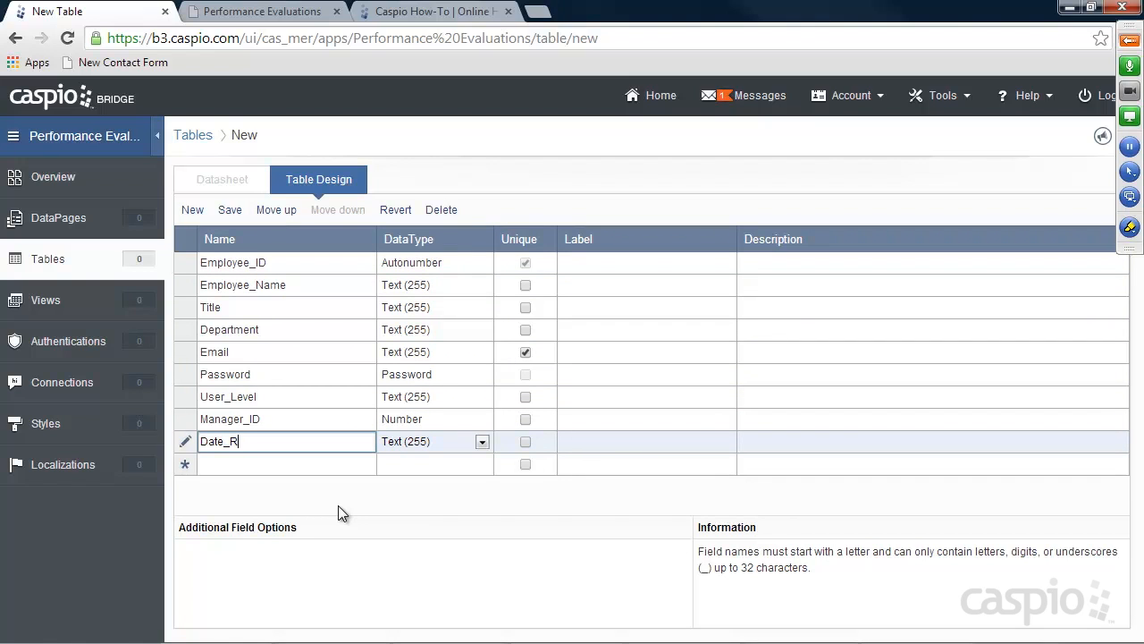
{"action": "type", "text": "egistered"}
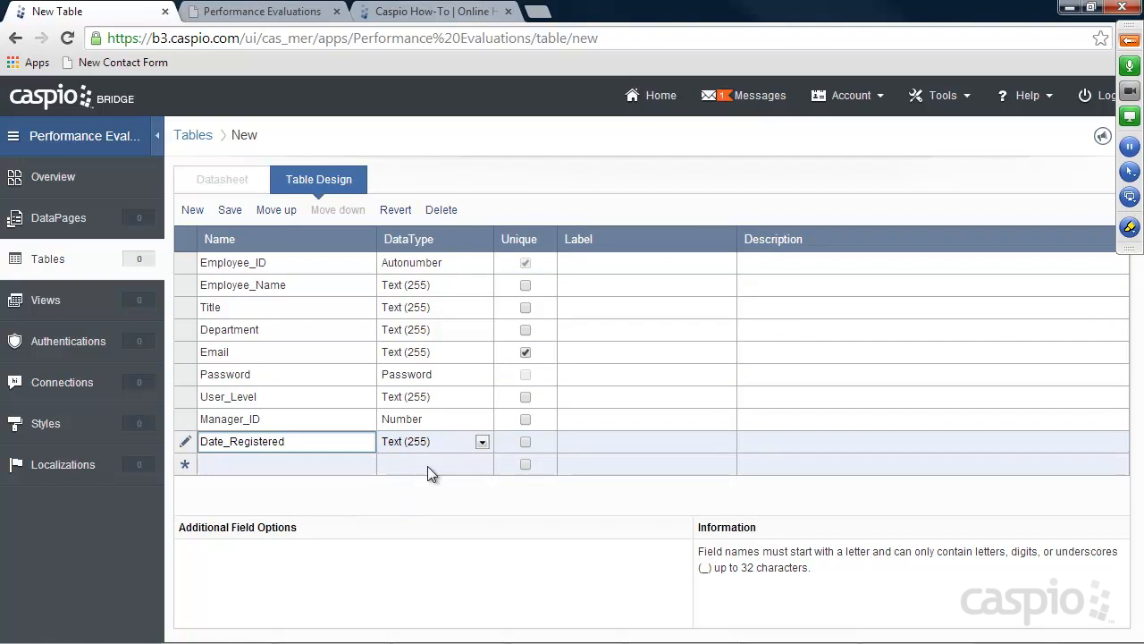
{"action": "left_click", "coordinate": [480, 441]}
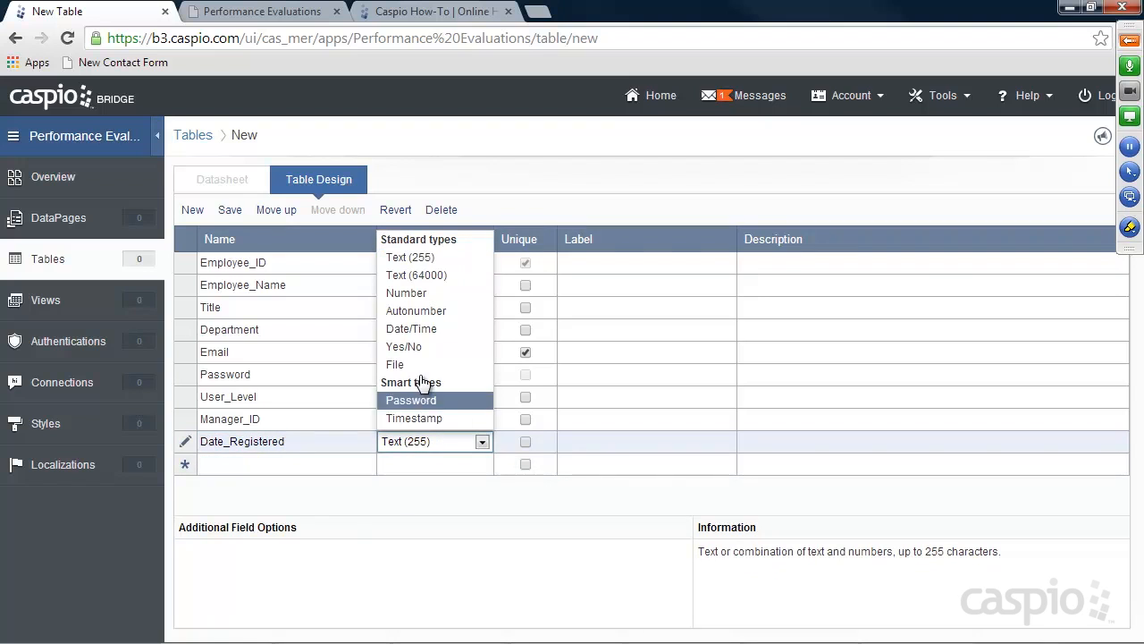
{"action": "left_click", "coordinate": [416, 329]}
Add a Status field of type Yes/No and save the table design
{"action": "left_click", "coordinate": [294, 461]}
{"action": "type", "text": "Status"}
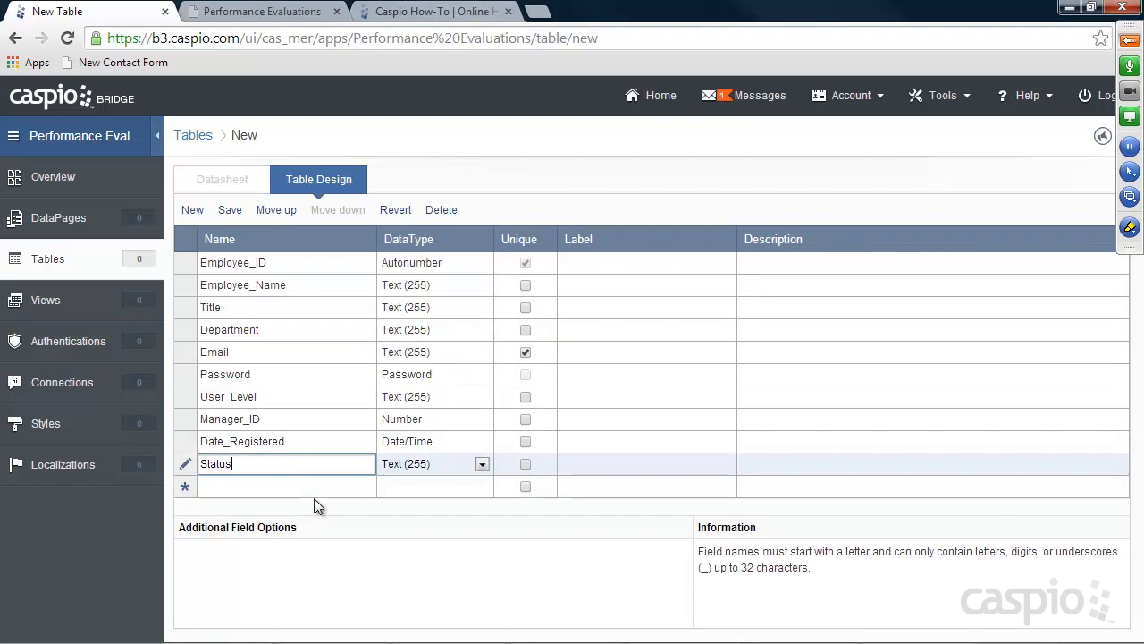
{"action": "left_click", "coordinate": [417, 470]}
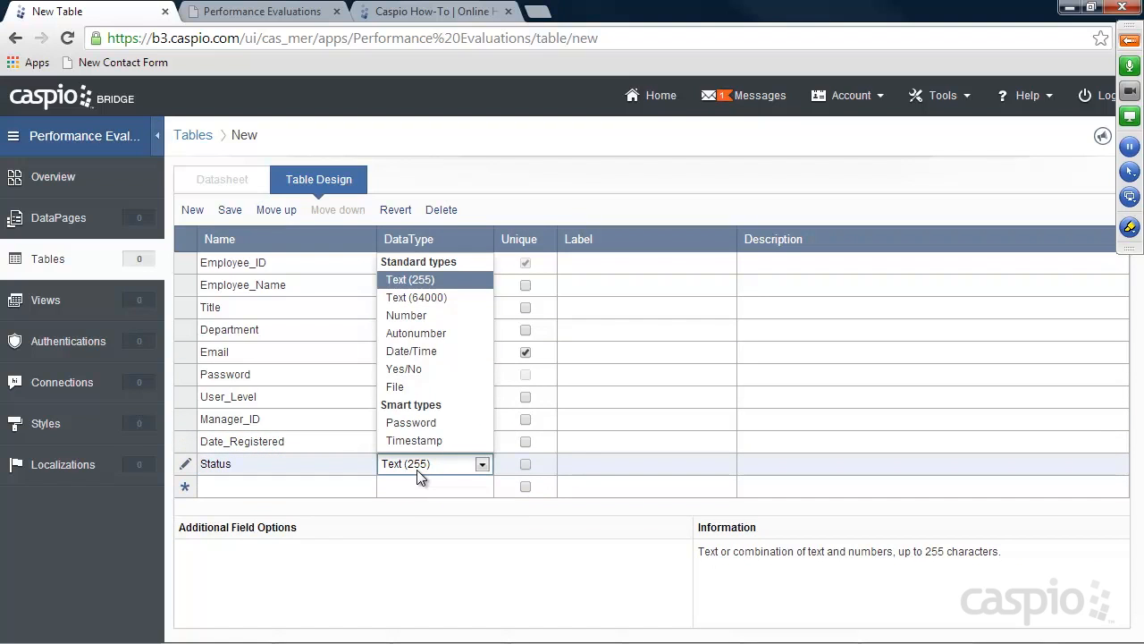
{"action": "left_click", "coordinate": [413, 370]}
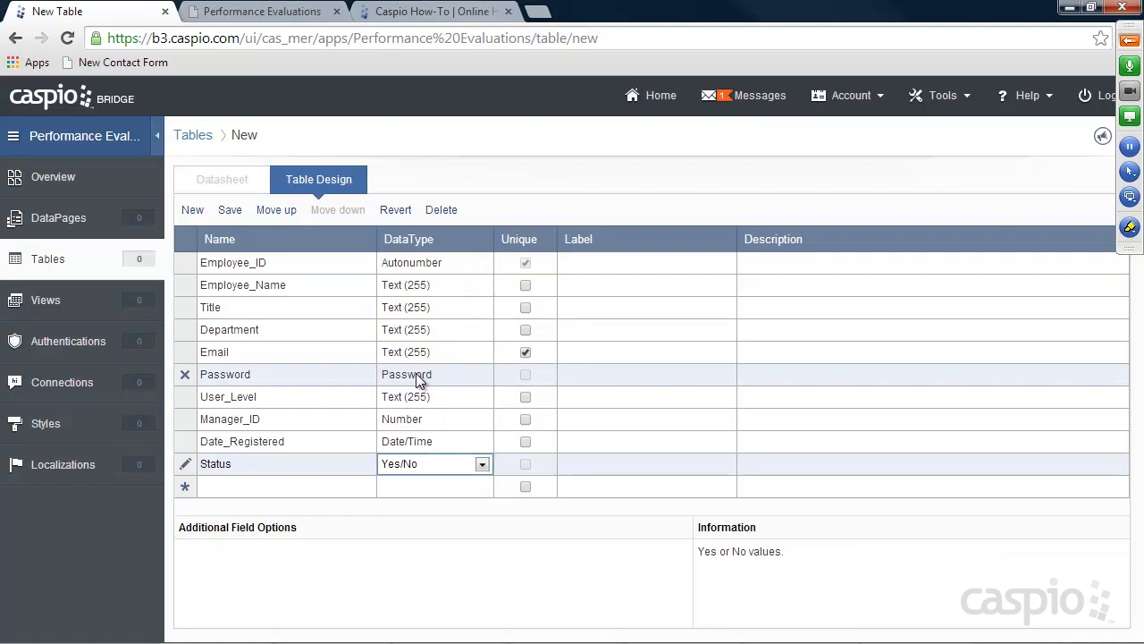
{"action": "left_click", "coordinate": [230, 210]}
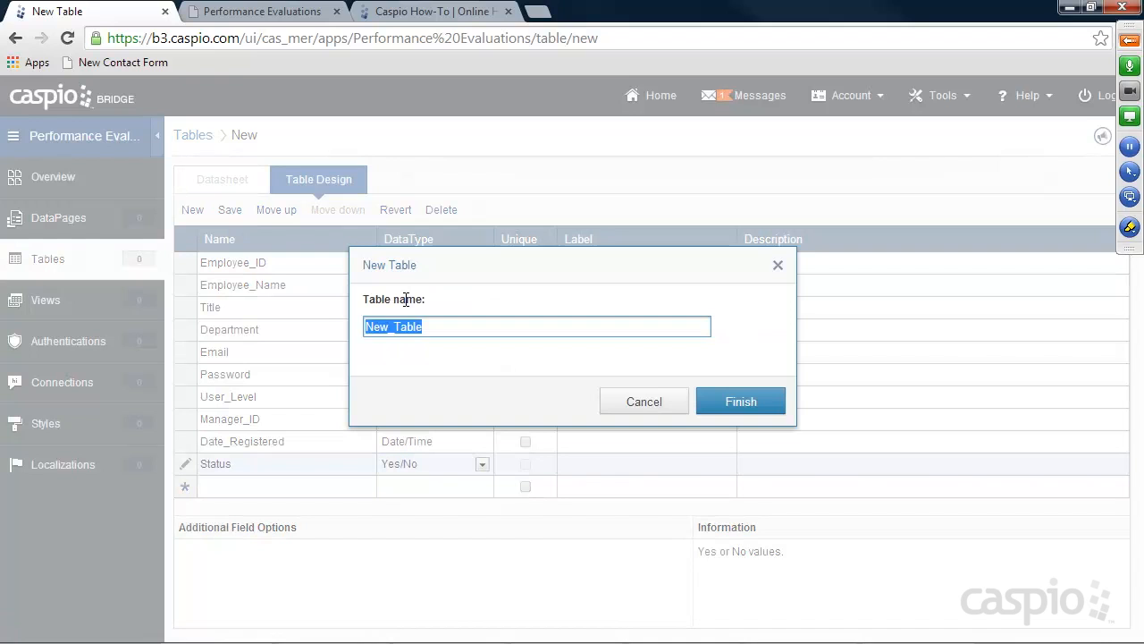
Name the new table tbl_Employees, finish it, and open its empty datasheet
{"action": "type", "text": "tbl_Employees"}
{"action": "left_click", "coordinate": [741, 401]}
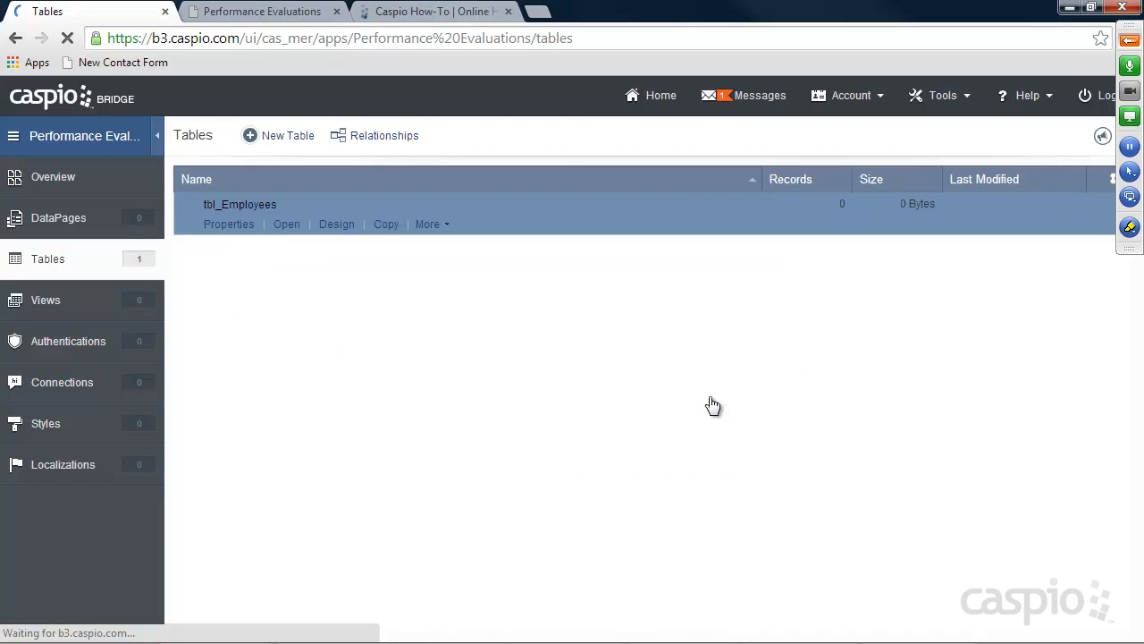
{"action": "left_click", "coordinate": [287, 226]}
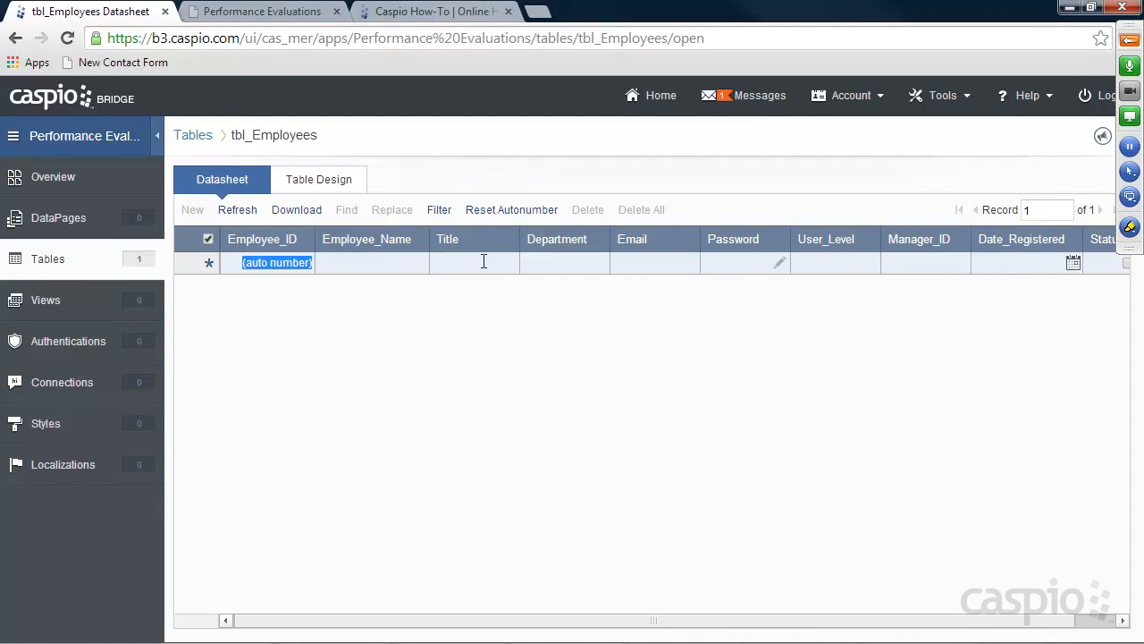
Enter the first employee's name, title CEO and e-mail address, widening the Email column
{"action": "left_click", "coordinate": [402, 262]}
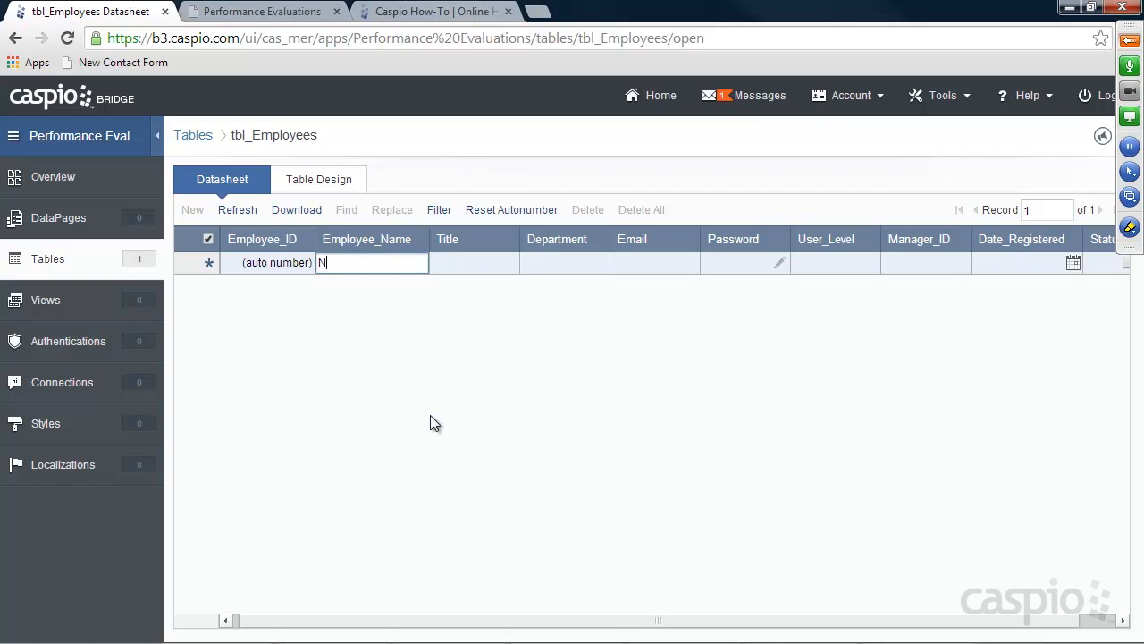
{"action": "key", "text": "Tab"}
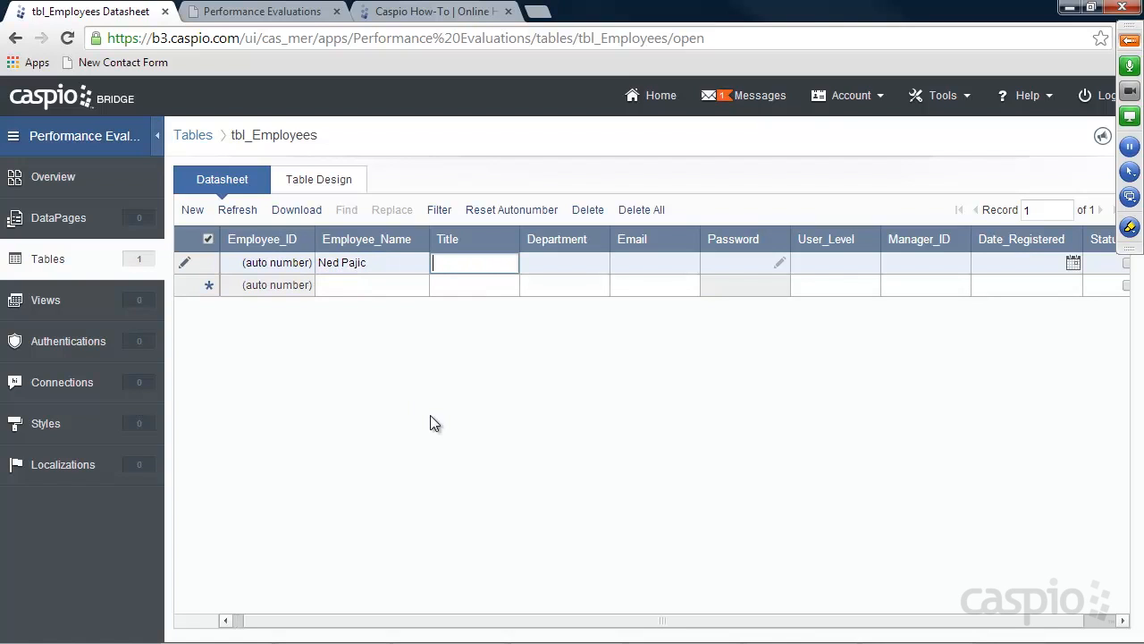
{"action": "type", "text": "EO"}
{"action": "key", "text": "Tab"}
{"action": "key", "text": "Tab"}
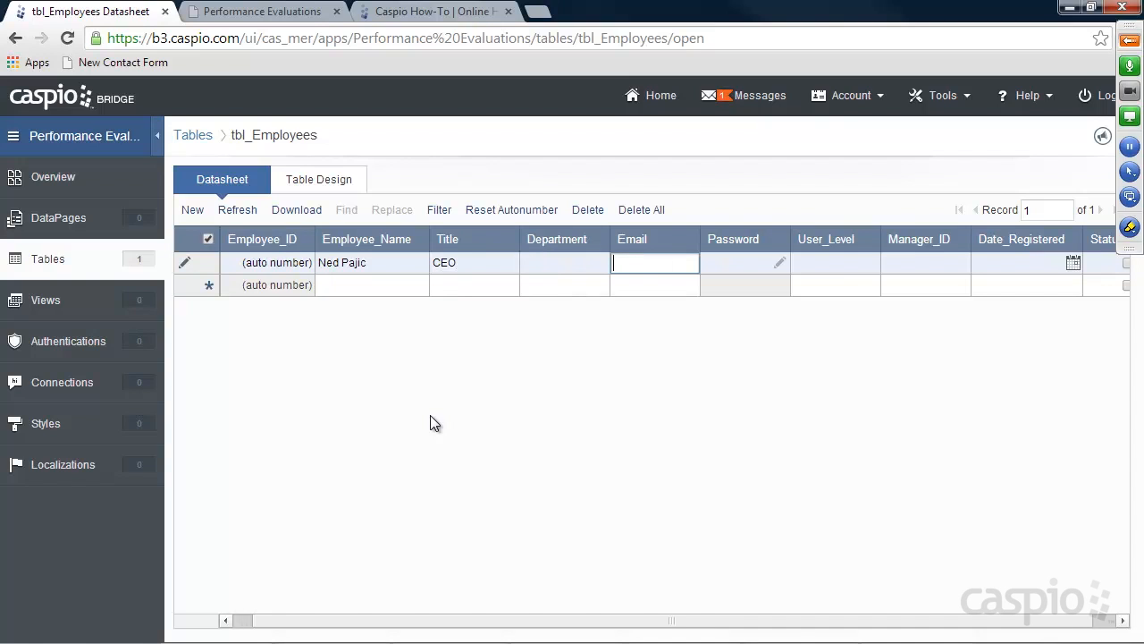
{"action": "type", "text": "caspio.com"}
{"action": "left_click_drag", "start_coordinate": [696, 239], "coordinate": [725, 237]}
Set and confirm the employee's password, and give them User_Level Admin
{"action": "left_click", "coordinate": [806, 263]}
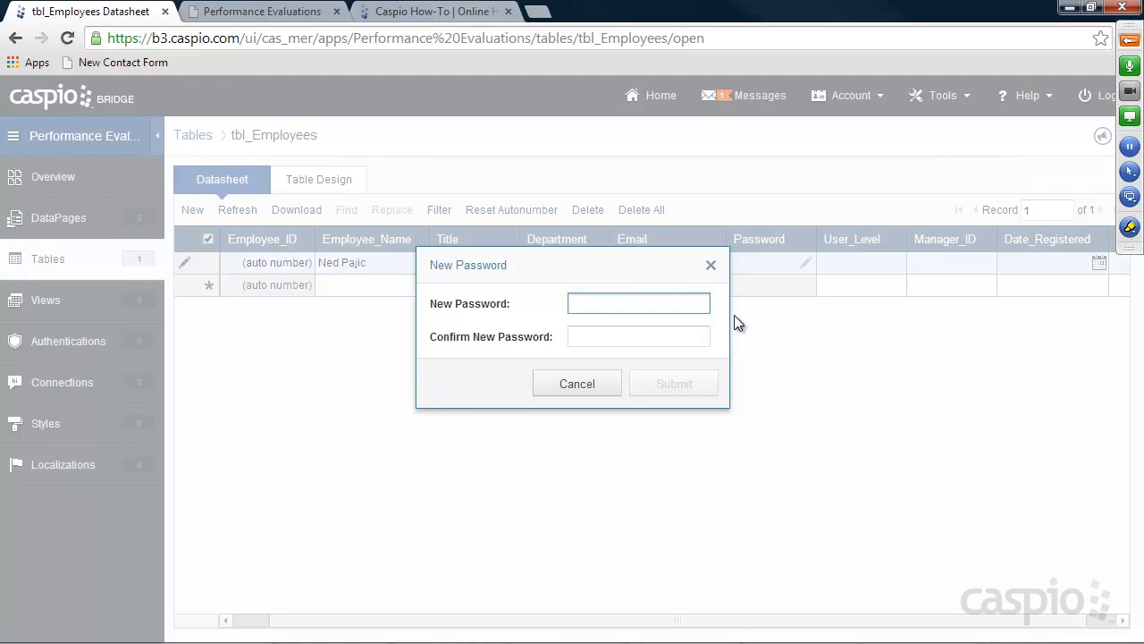
{"action": "type", "text": "test"}
{"action": "left_click", "coordinate": [670, 338]}
{"action": "type", "text": "test"}
{"action": "left_click", "coordinate": [678, 383]}
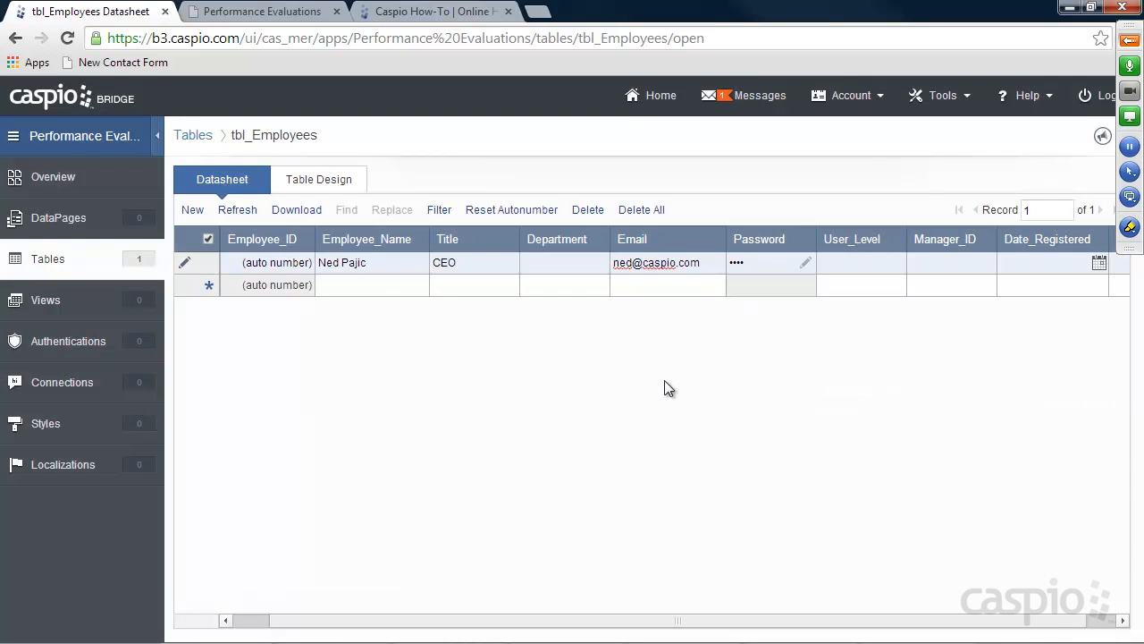
{"action": "left_click", "coordinate": [870, 264]}
{"action": "type", "text": "Admin"}
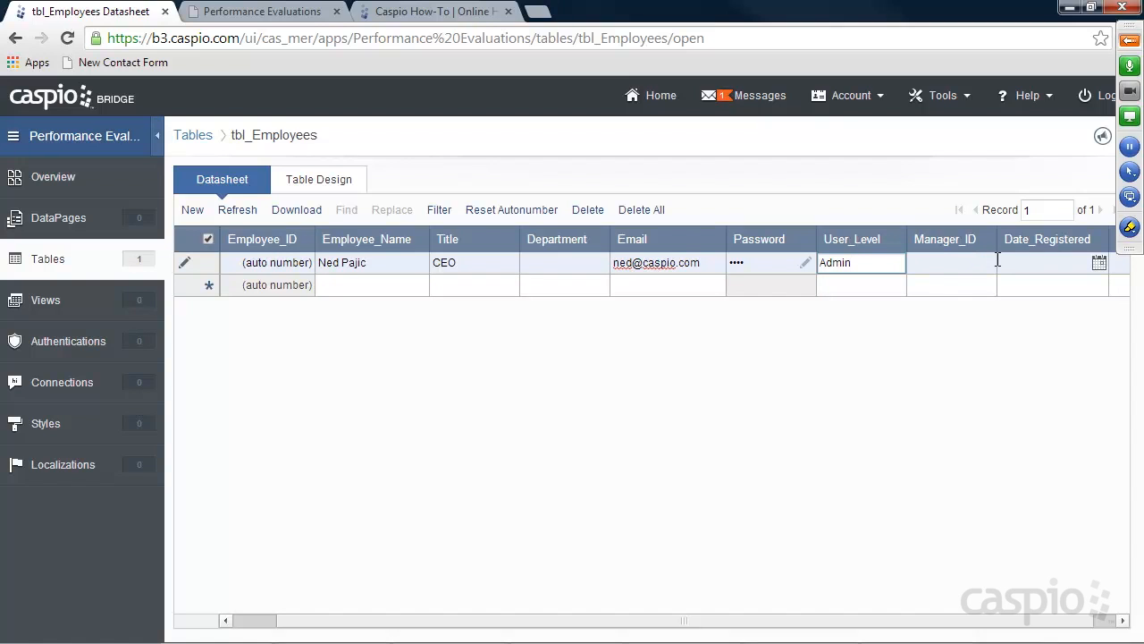
Set Date_Registered to 6/6/2014, tick Status, and save the CEO record
{"action": "left_click", "coordinate": [1102, 264]}
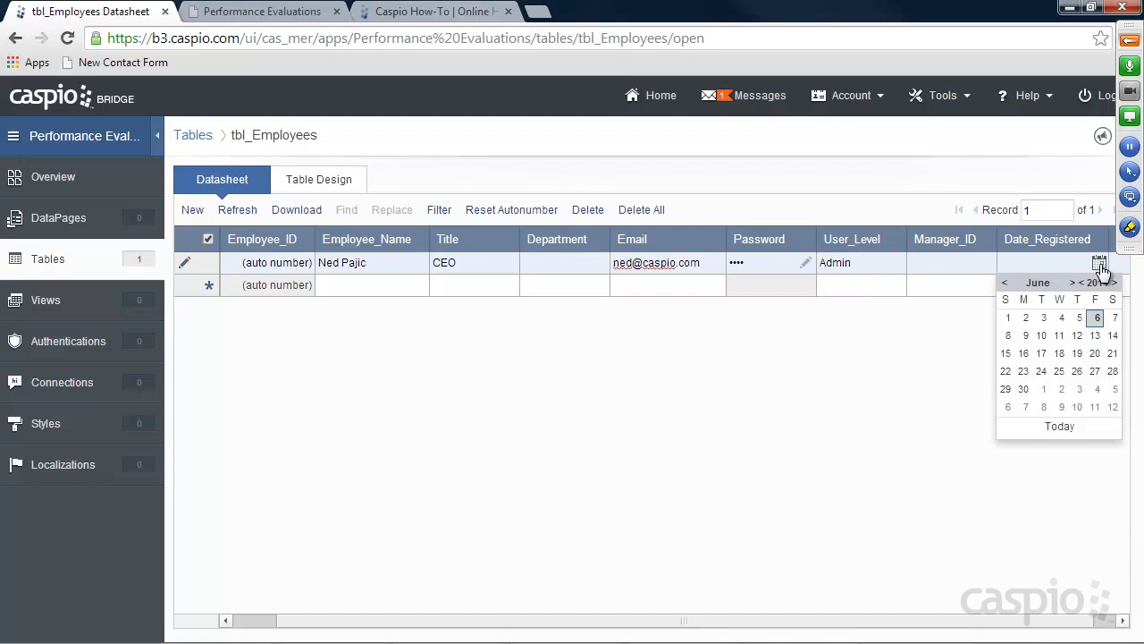
{"action": "left_click", "coordinate": [1096, 320]}
{"action": "left_click_drag", "start_coordinate": [872, 621], "coordinate": [898, 622]}
{"action": "left_click", "coordinate": [1083, 263]}
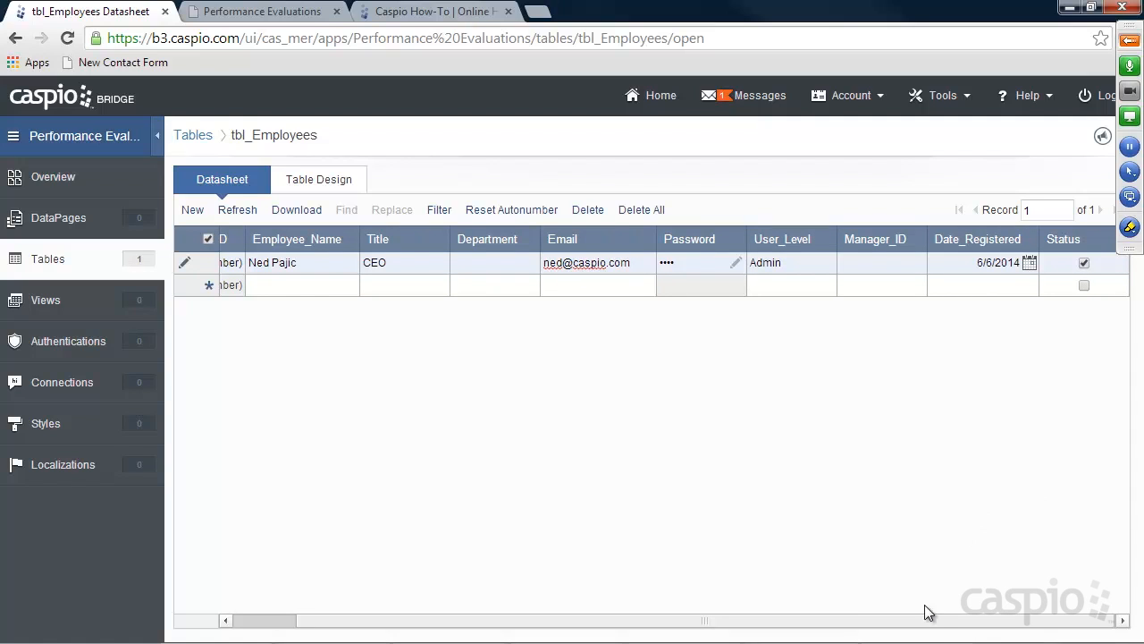
{"action": "left_click_drag", "start_coordinate": [914, 621], "coordinate": [852, 621]}
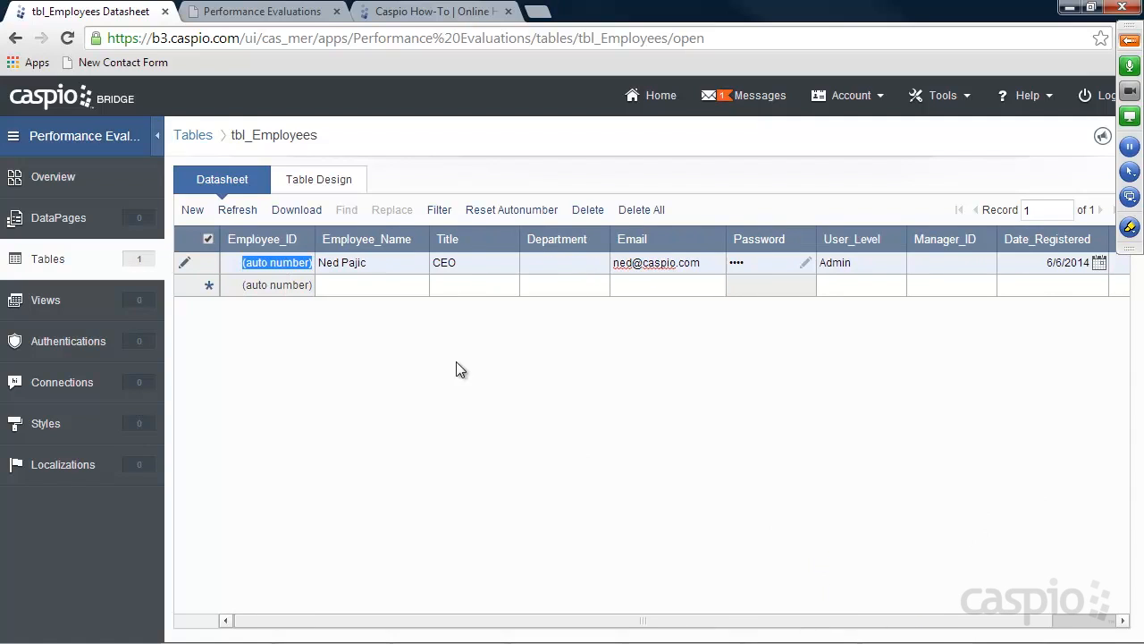
{"action": "left_click", "coordinate": [357, 286]}
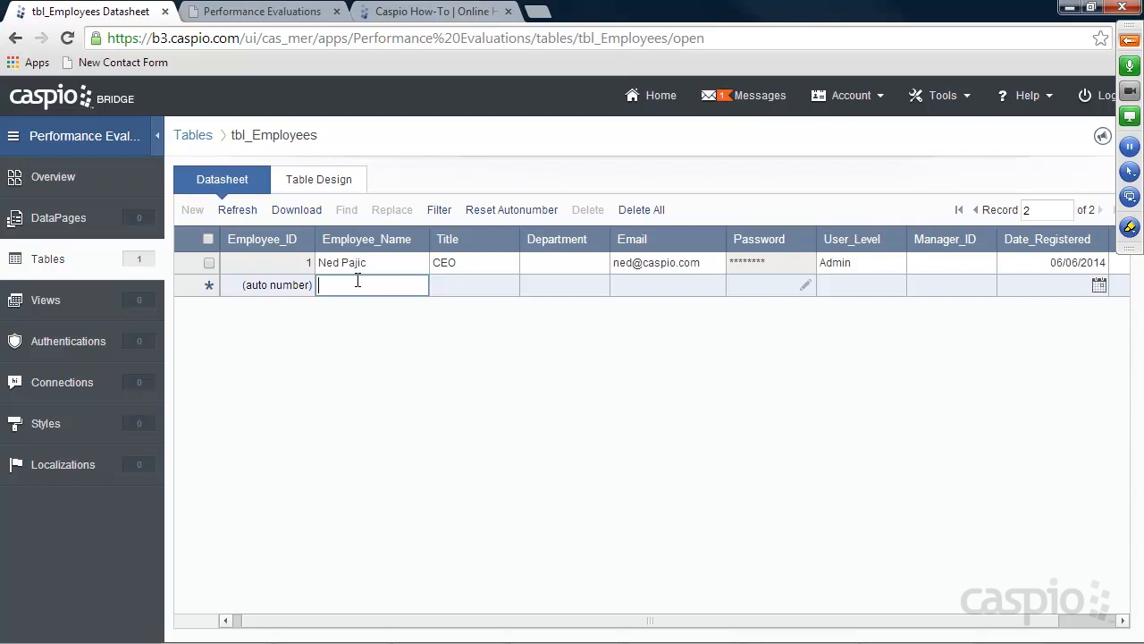
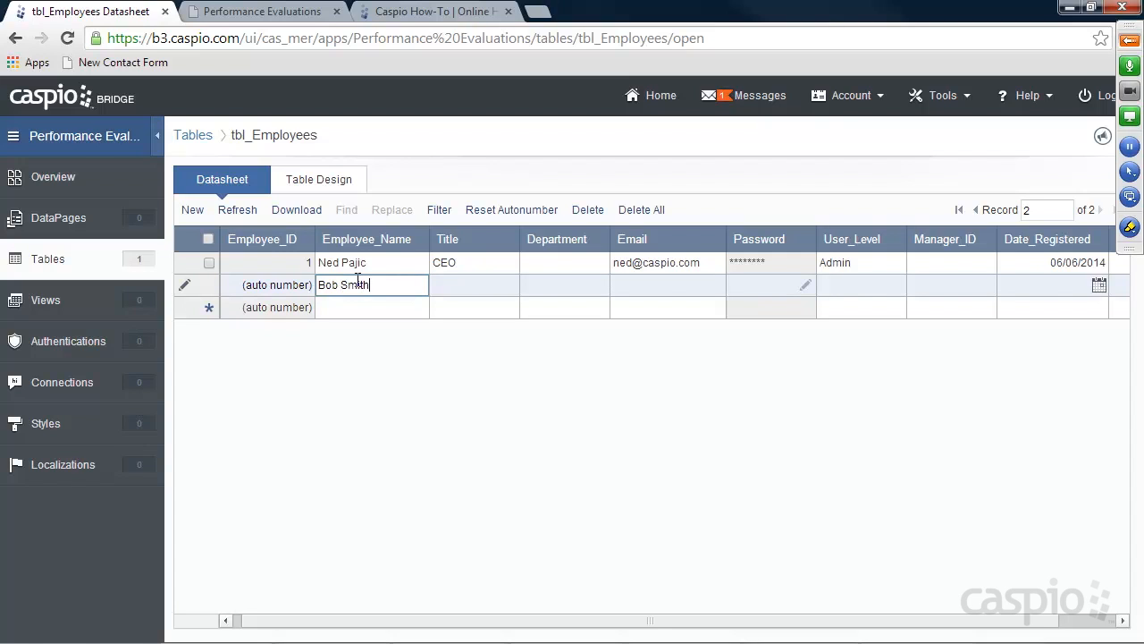
Enter a second employee's name, title HR Admin, department Human Resources and e-mail address
{"action": "key", "text": "Tab"}
{"action": "type", "text": "HR"}
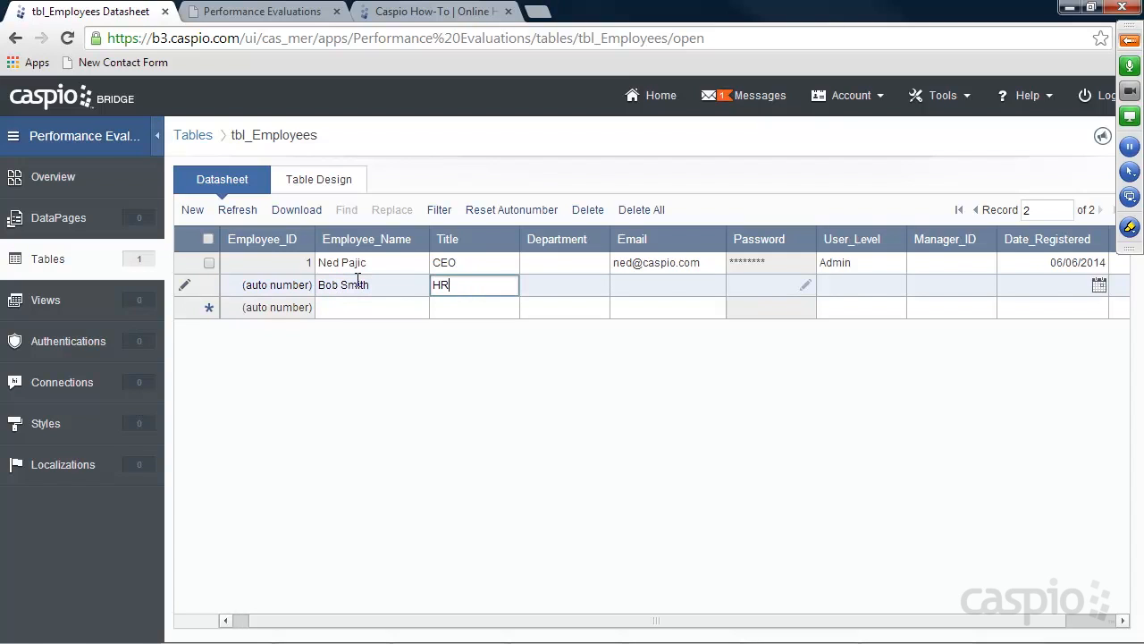
{"action": "type", "text": " Admin"}
{"action": "left_click", "coordinate": [551, 286]}
{"action": "type", "text": "Human Resources"}
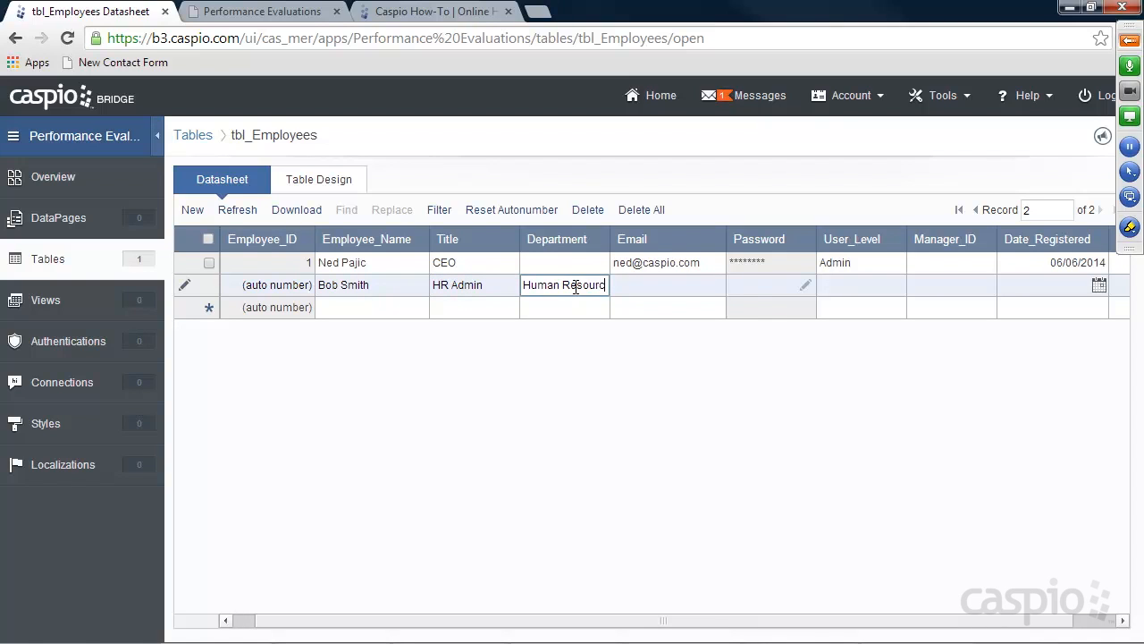
{"action": "left_click", "coordinate": [657, 284]}
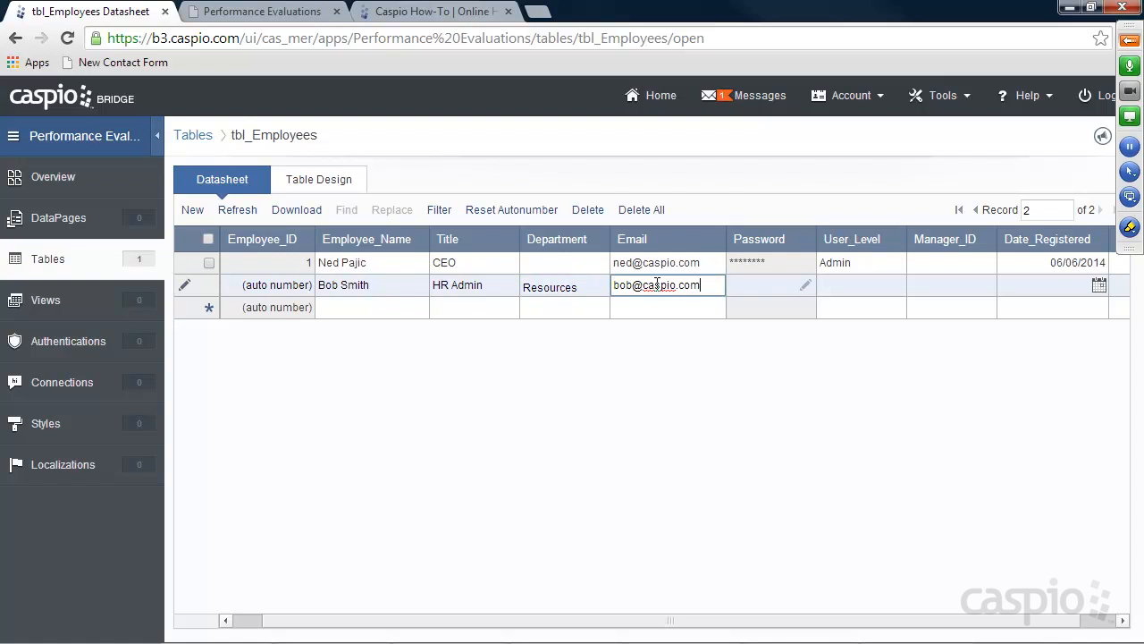
Set and confirm the employee's password, User_Level Admin and Manager_ID 1
{"action": "left_click", "coordinate": [803, 286]}
{"action": "type", "text": "1234"}
{"action": "left_click", "coordinate": [637, 333]}
{"action": "type", "text": "1234"}
{"action": "left_click", "coordinate": [674, 384]}
{"action": "left_click", "coordinate": [827, 284]}
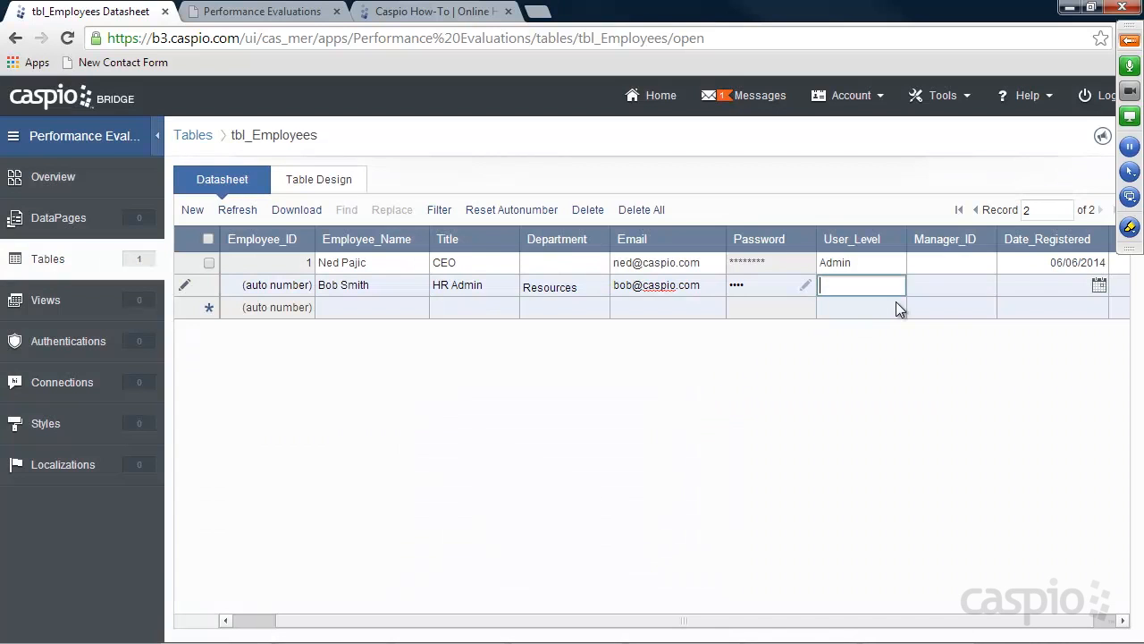
{"action": "type", "text": "Admin"}
{"action": "left_click", "coordinate": [912, 286]}
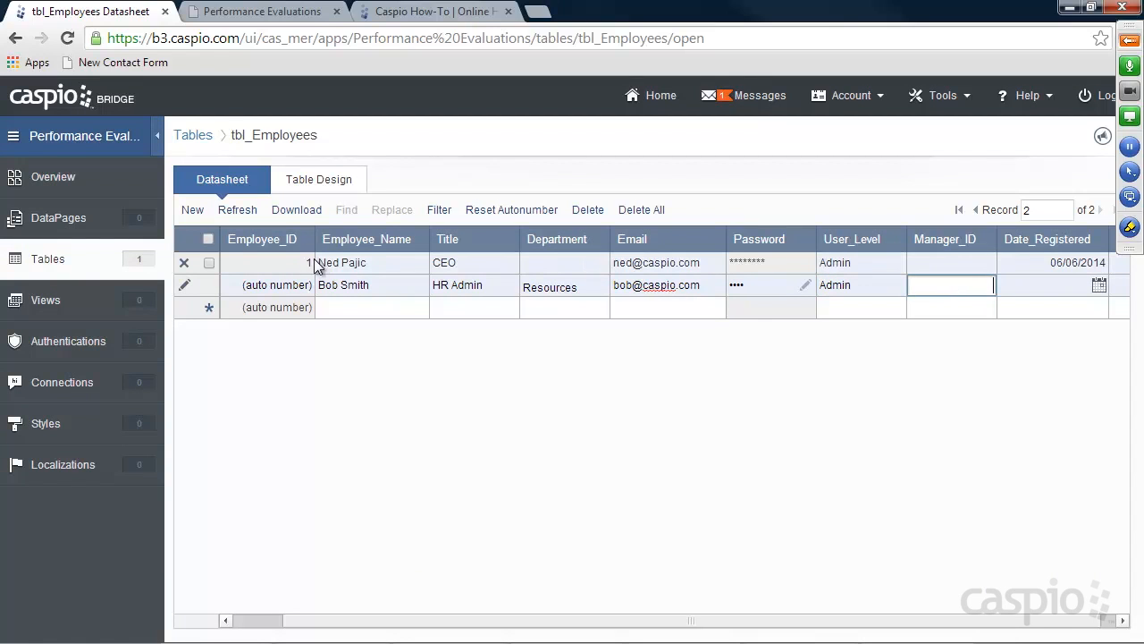
{"action": "type", "text": "1"}
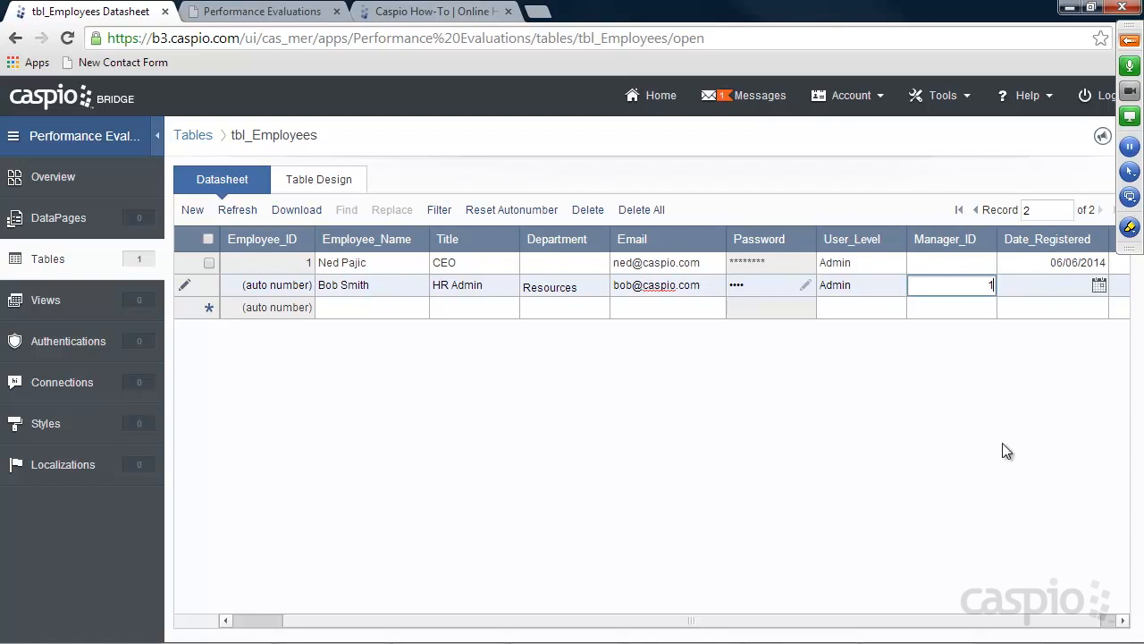
Set the registration date to 6/6/2014 and save the HR Admin record
{"action": "left_click", "coordinate": [1014, 621]}
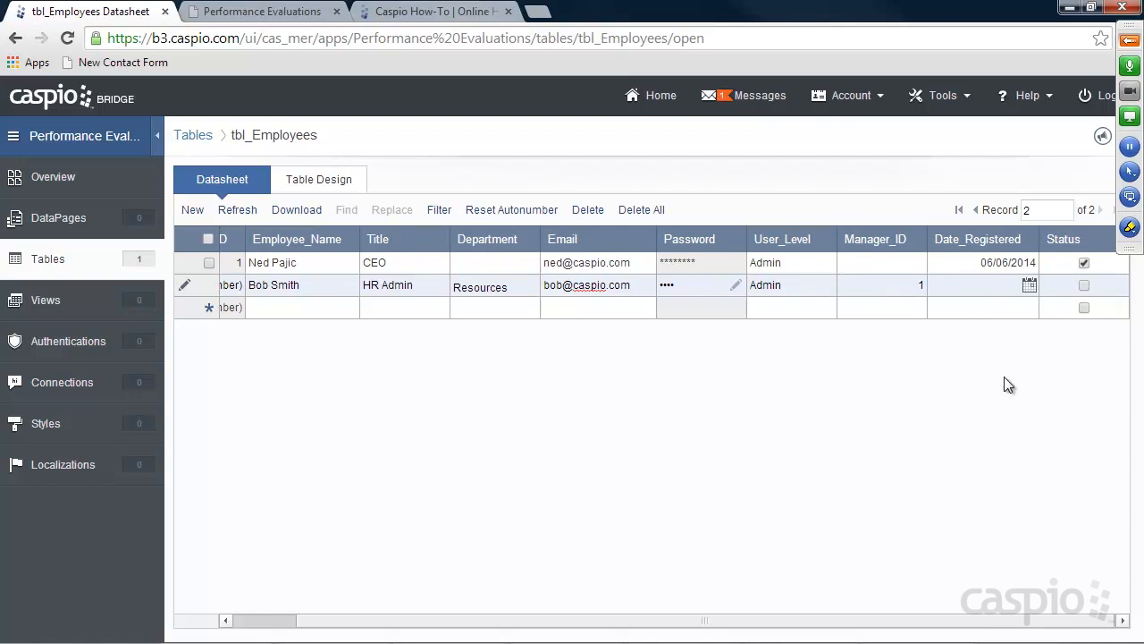
{"action": "left_click", "coordinate": [1030, 284]}
{"action": "left_click", "coordinate": [1025, 335]}
{"action": "left_click", "coordinate": [742, 618]}
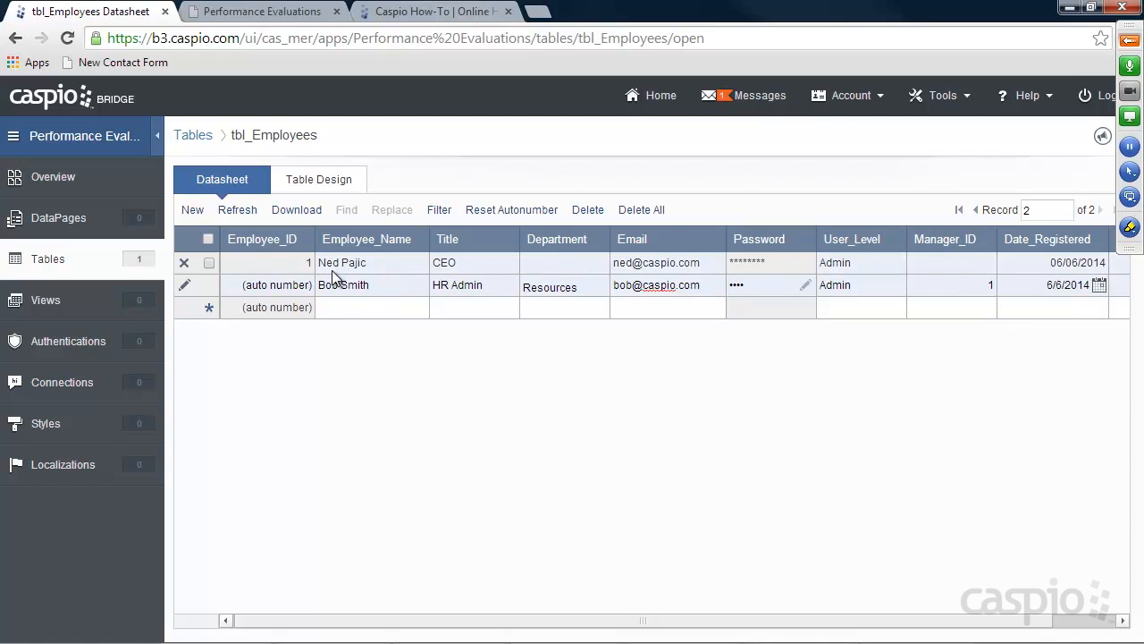
{"action": "left_click", "coordinate": [401, 284]}
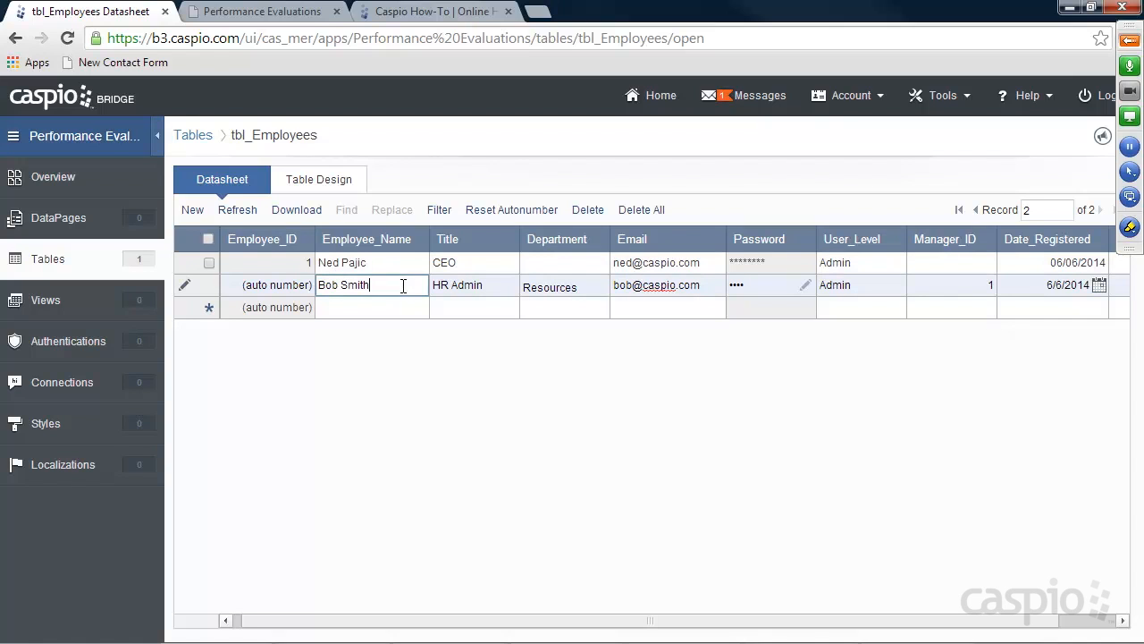
{"action": "left_click", "coordinate": [370, 306]}
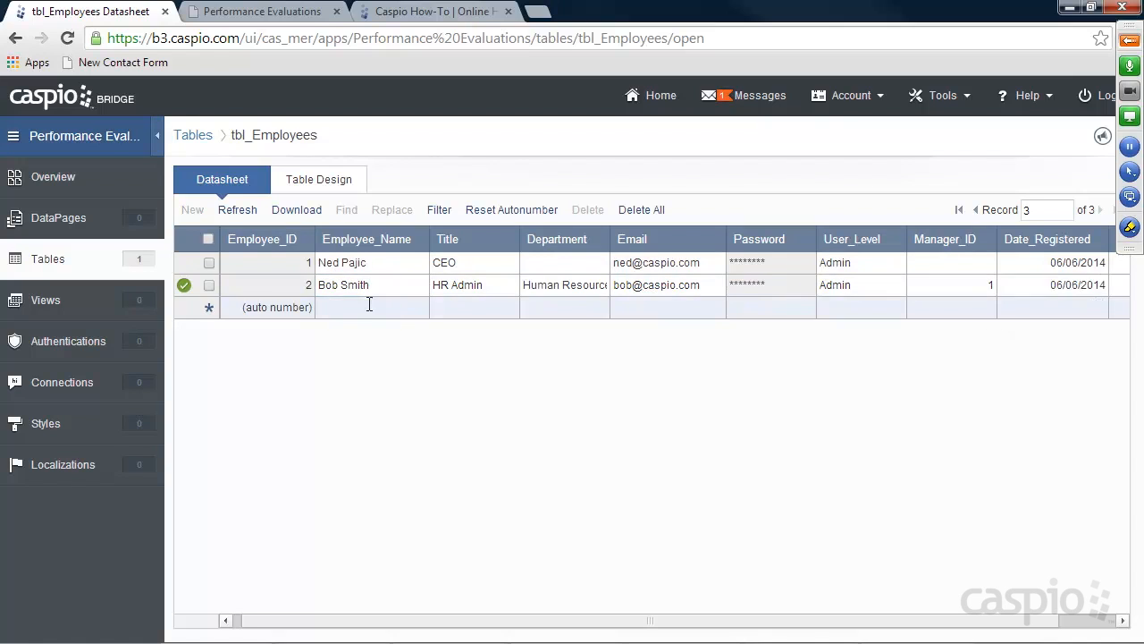
Delete the HR Admin test record and return to the Tables list
{"action": "left_click", "coordinate": [209, 285]}
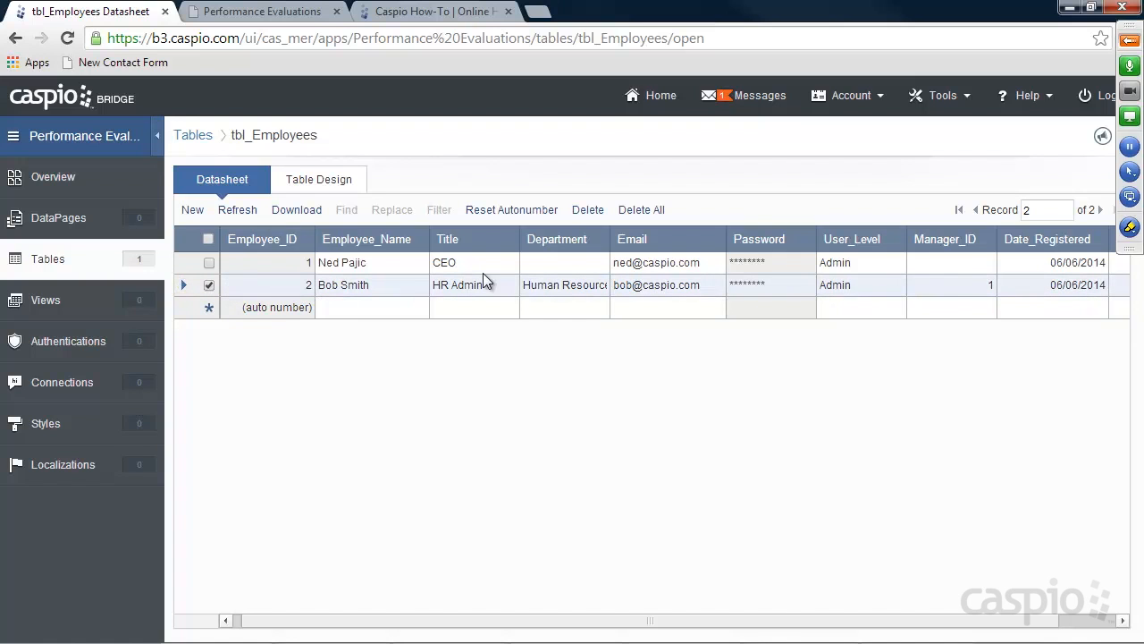
{"action": "left_click", "coordinate": [588, 209]}
{"action": "left_click", "coordinate": [737, 366]}
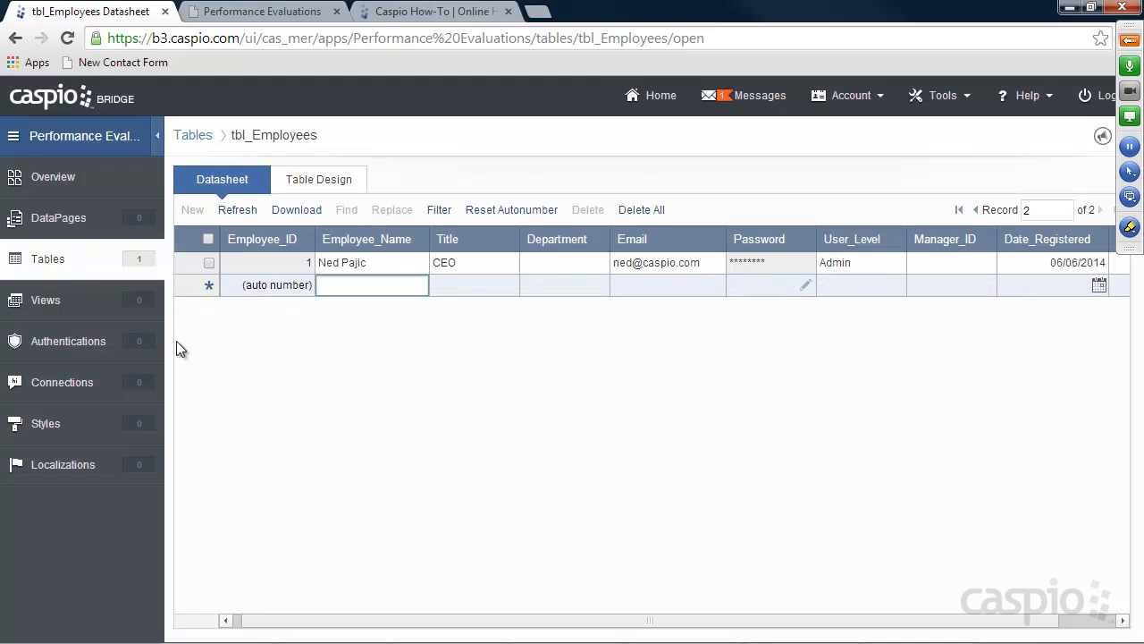
{"action": "left_click", "coordinate": [54, 259]}
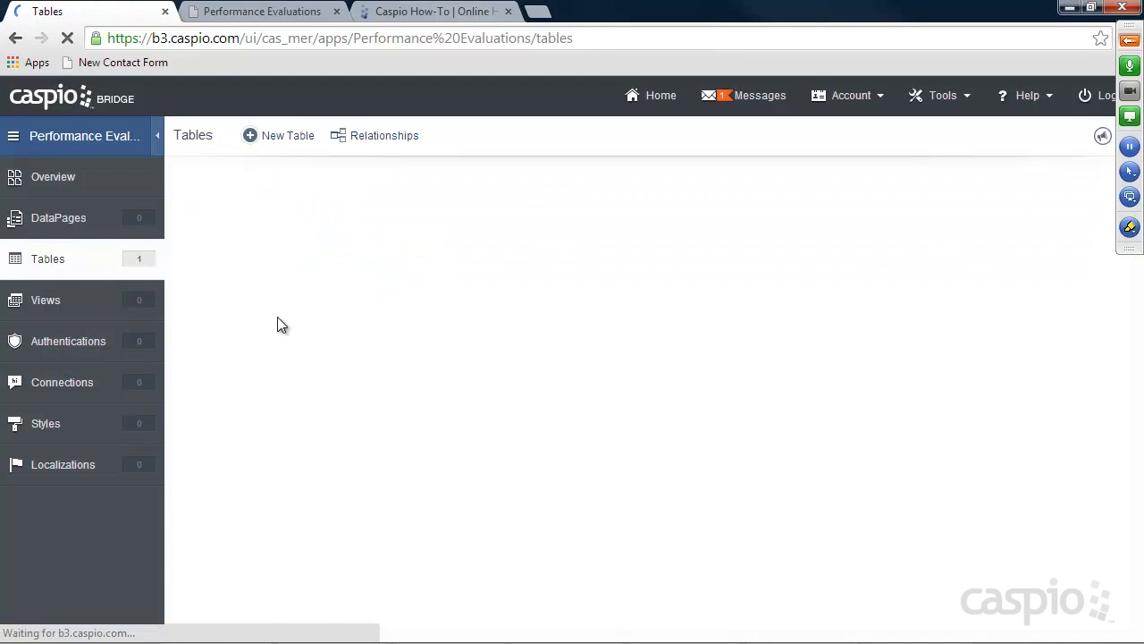
Create a table with a tbl_User_Access field and save it as tbl_User_Level
{"action": "left_click", "coordinate": [285, 138]}
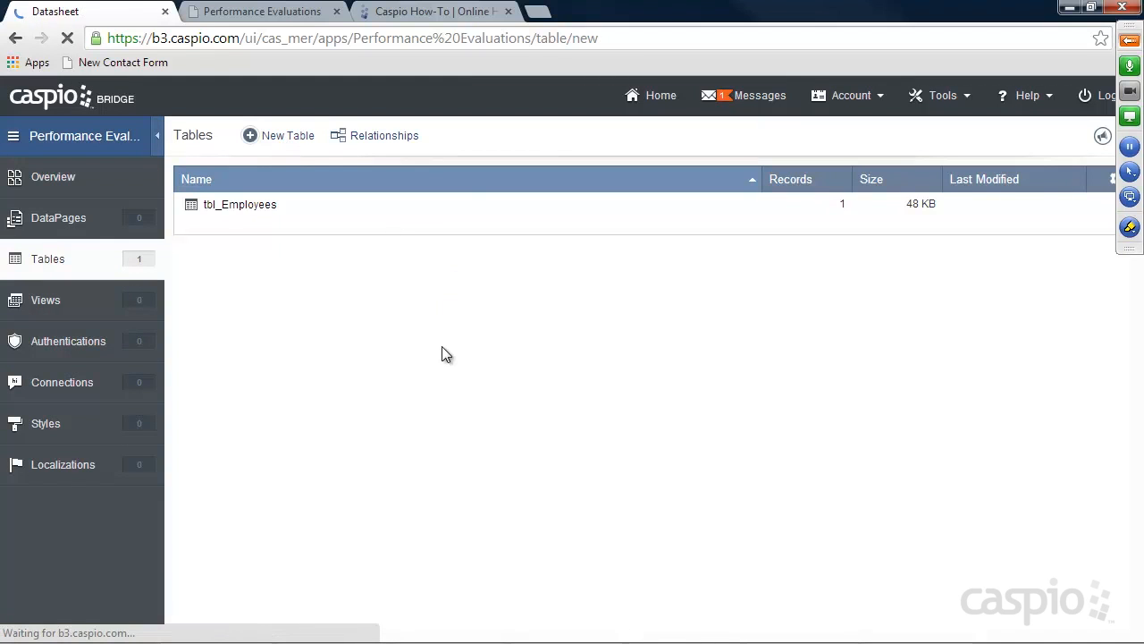
{"action": "type", "text": "t"}
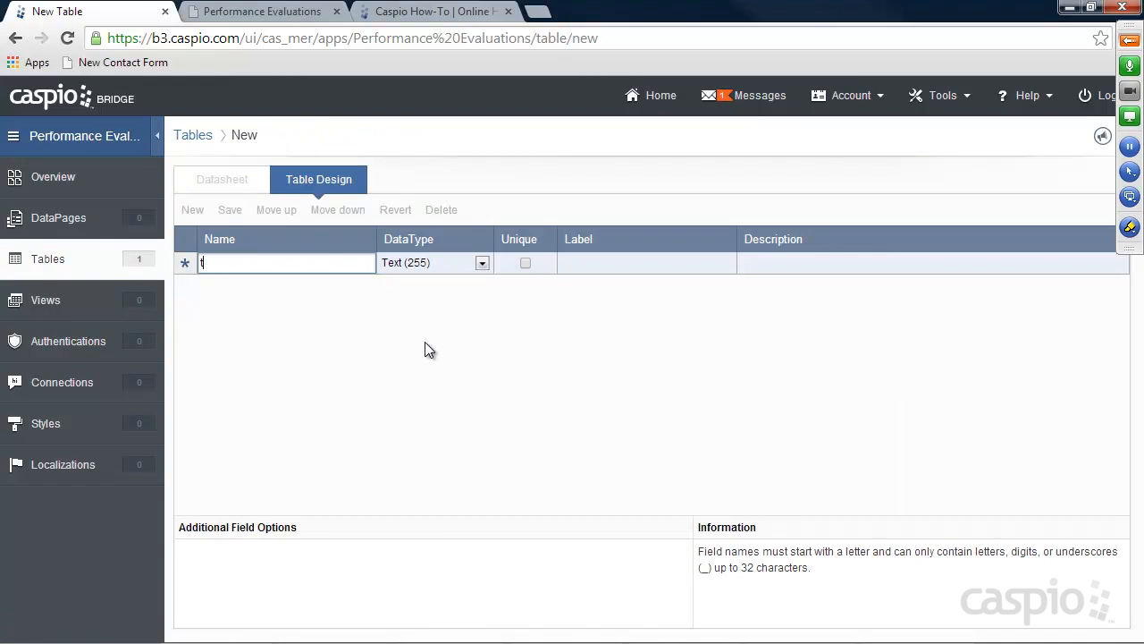
{"action": "type", "text": "bl_User"}
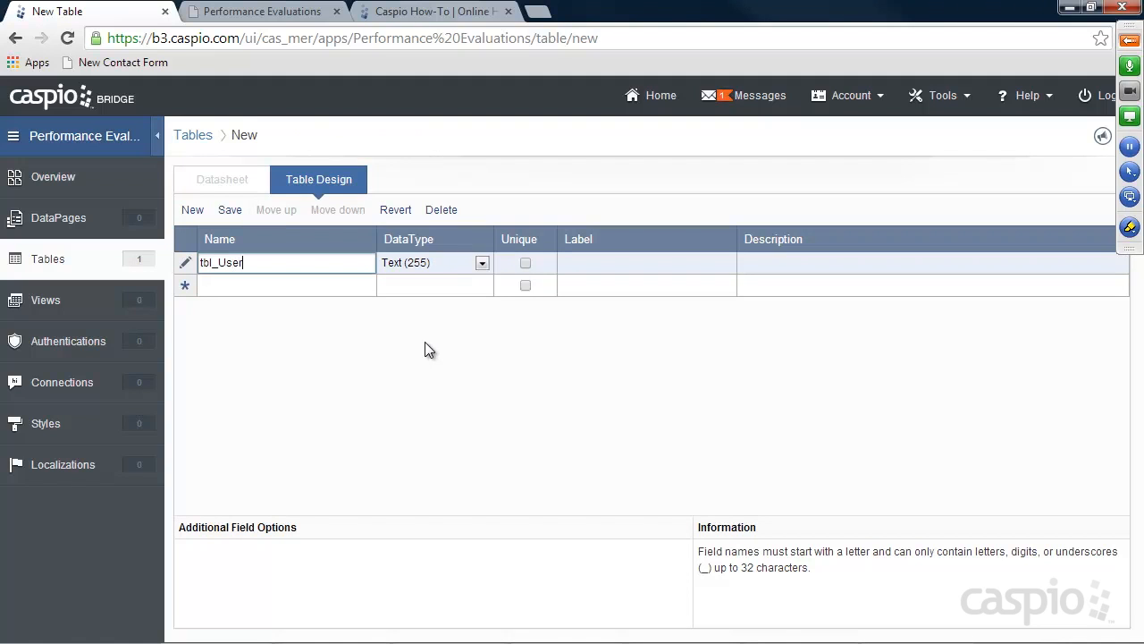
{"action": "type", "text": "_Access"}
{"action": "left_click", "coordinate": [232, 213]}
{"action": "type", "text": "t"}
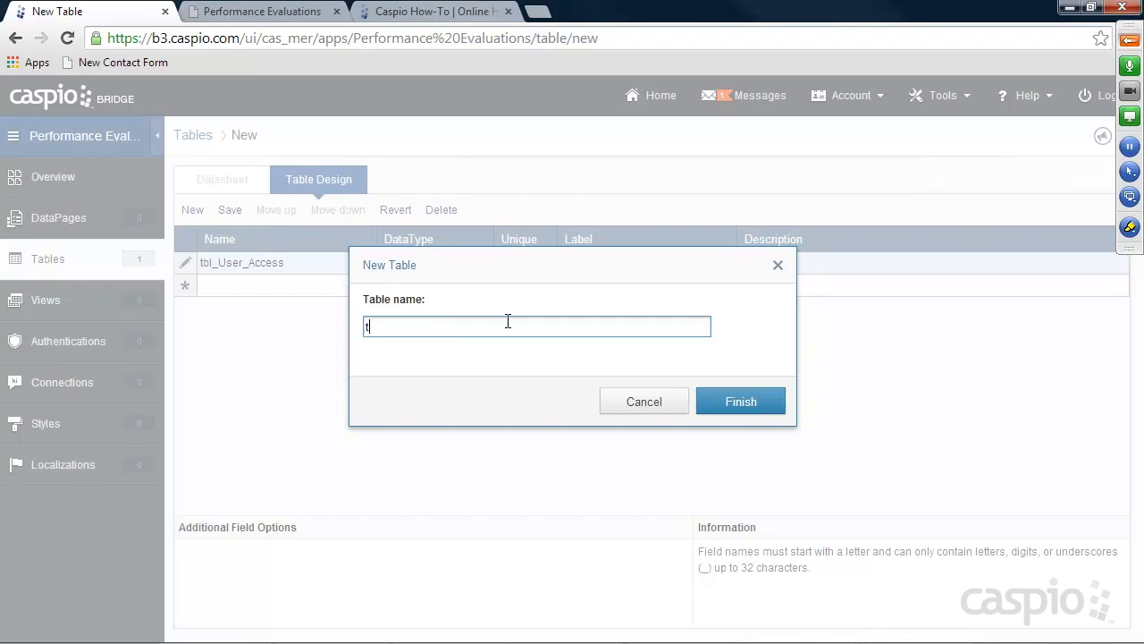
{"action": "type", "text": "bl_User_Access"}
{"action": "left_click_drag", "start_coordinate": [477, 328], "coordinate": [416, 327]}
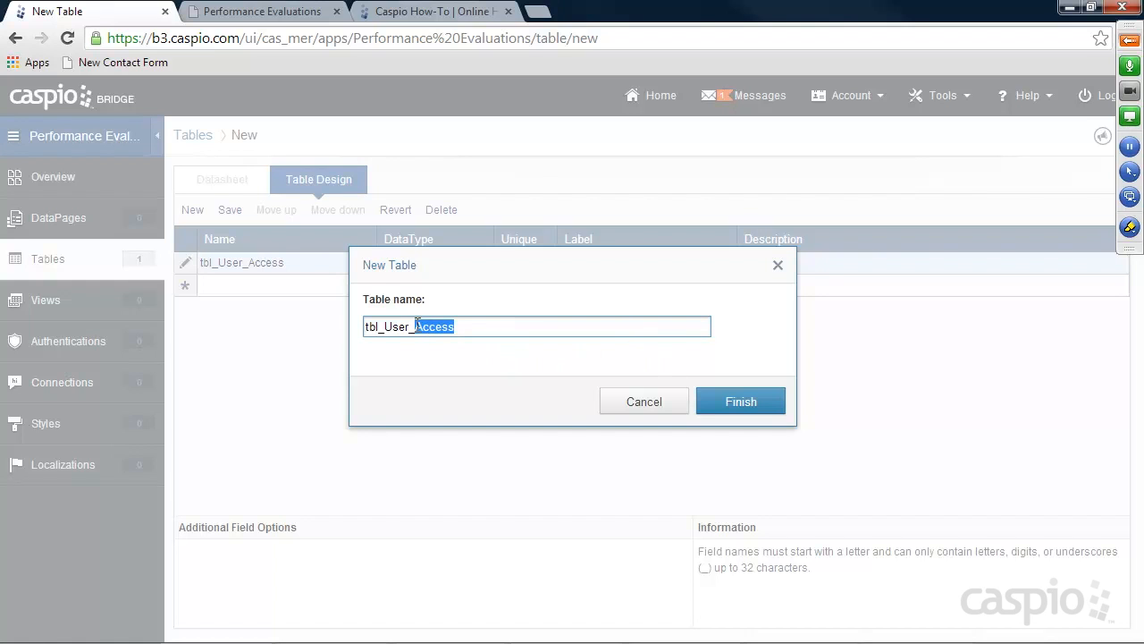
{"action": "type", "text": "Level"}
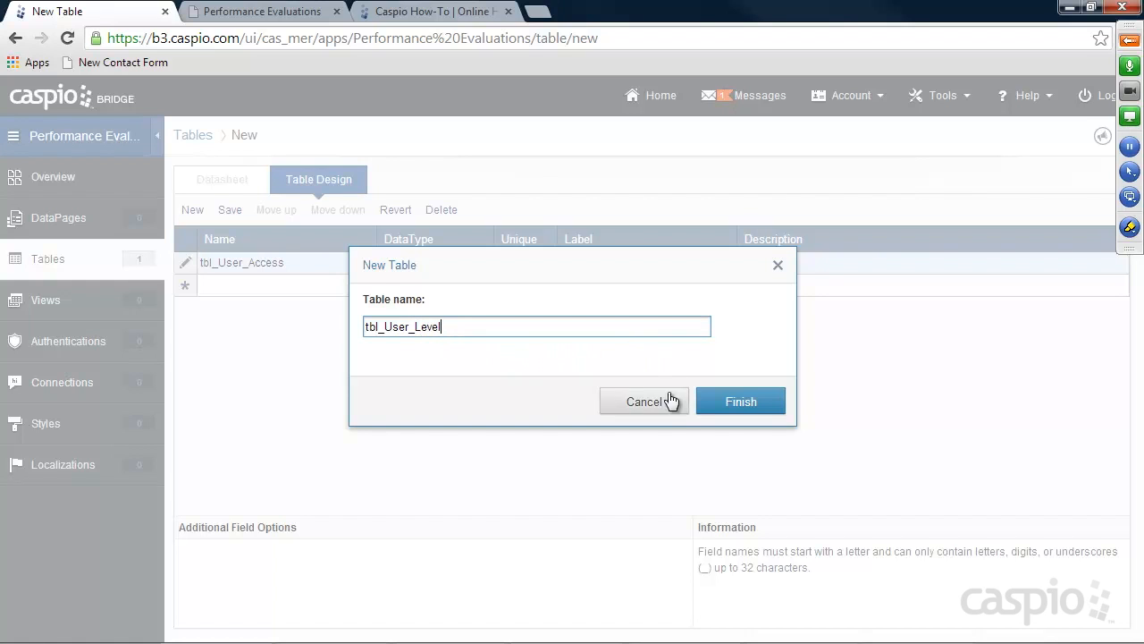
{"action": "left_click", "coordinate": [740, 400]}
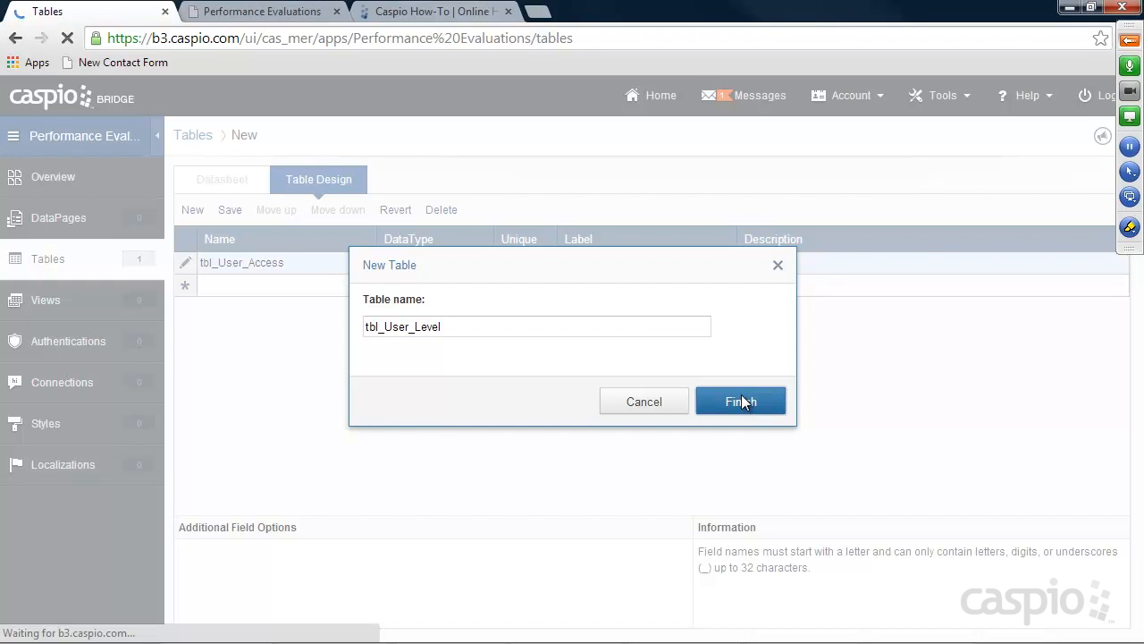
Enter the records Admin, Manager and Employee in the tbl_User_Level datasheet
{"action": "left_click", "coordinate": [286, 266]}
{"action": "type", "text": "Admin"}
{"action": "left_click", "coordinate": [288, 286]}
{"action": "type", "text": "Manager"}
{"action": "left_click", "coordinate": [292, 307]}
{"action": "type", "text": "Employee"}
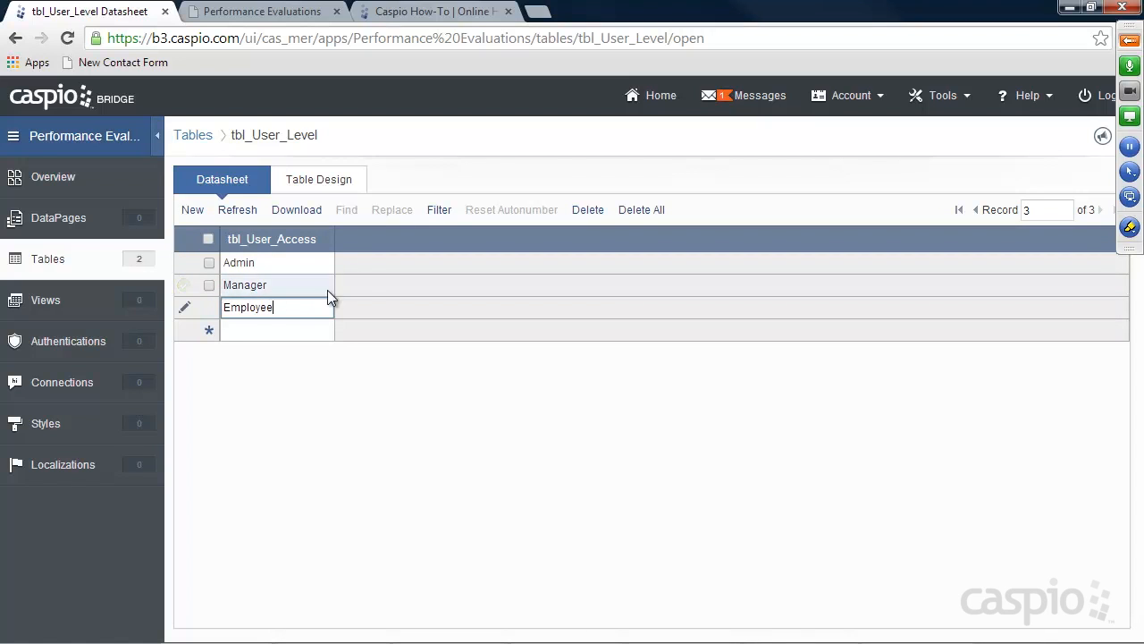
{"action": "left_click", "coordinate": [56, 261]}
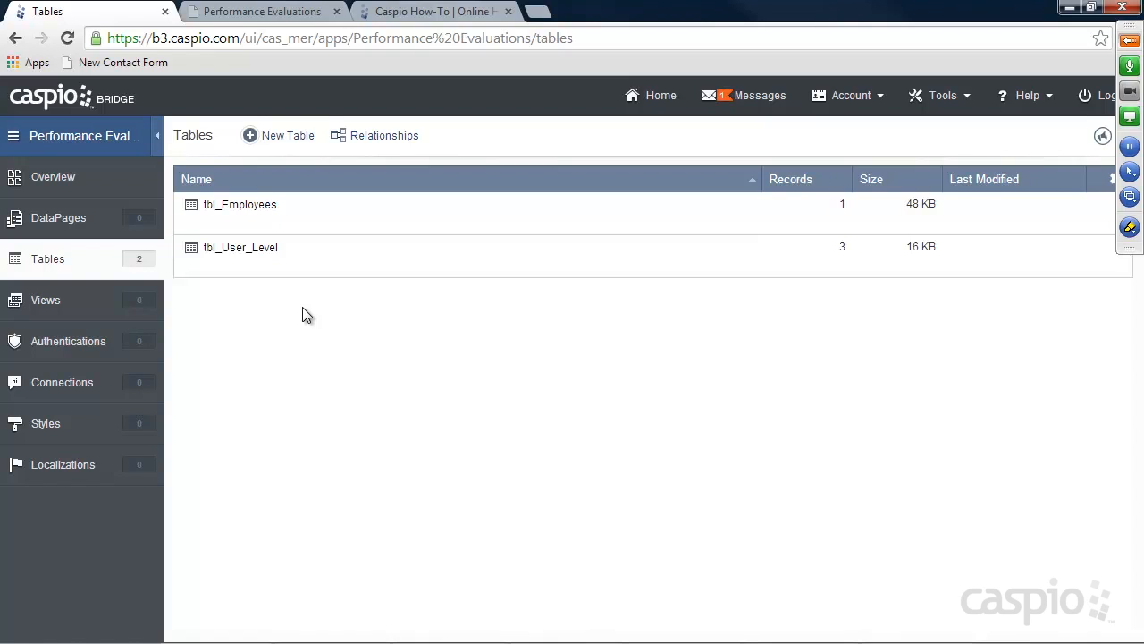
Start a new table with Employee_Name, Employee_ID as Number, and Manager_ID fields
{"action": "left_click", "coordinate": [288, 137]}
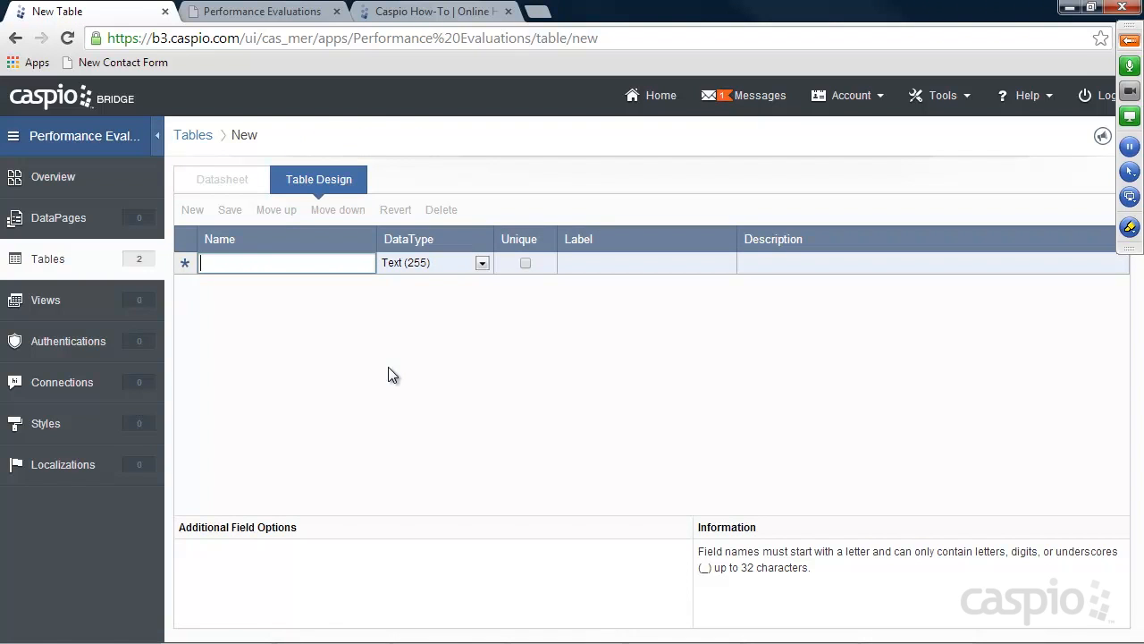
{"action": "type", "text": "Employee_"}
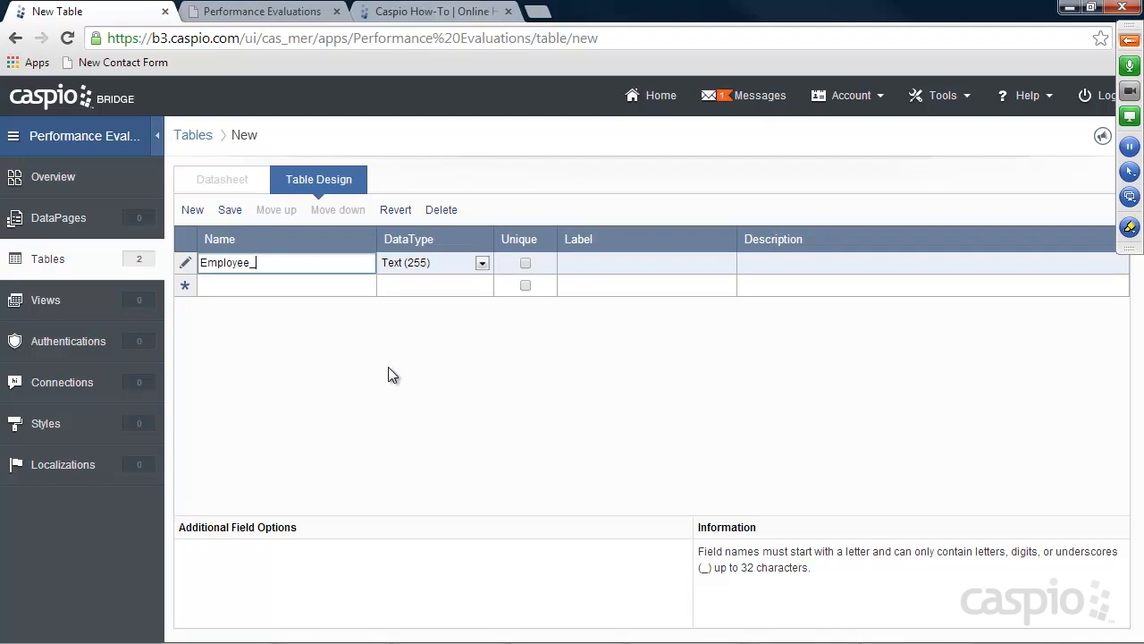
{"action": "type", "text": "Name"}
{"action": "left_click", "coordinate": [279, 286]}
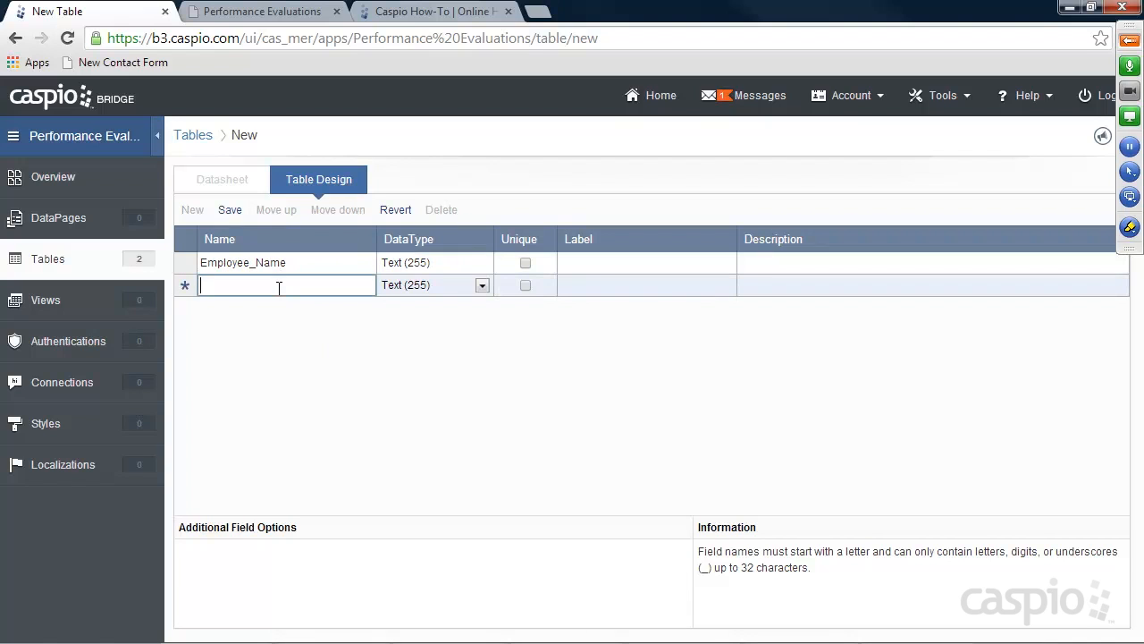
{"action": "type", "text": "Employee_ID"}
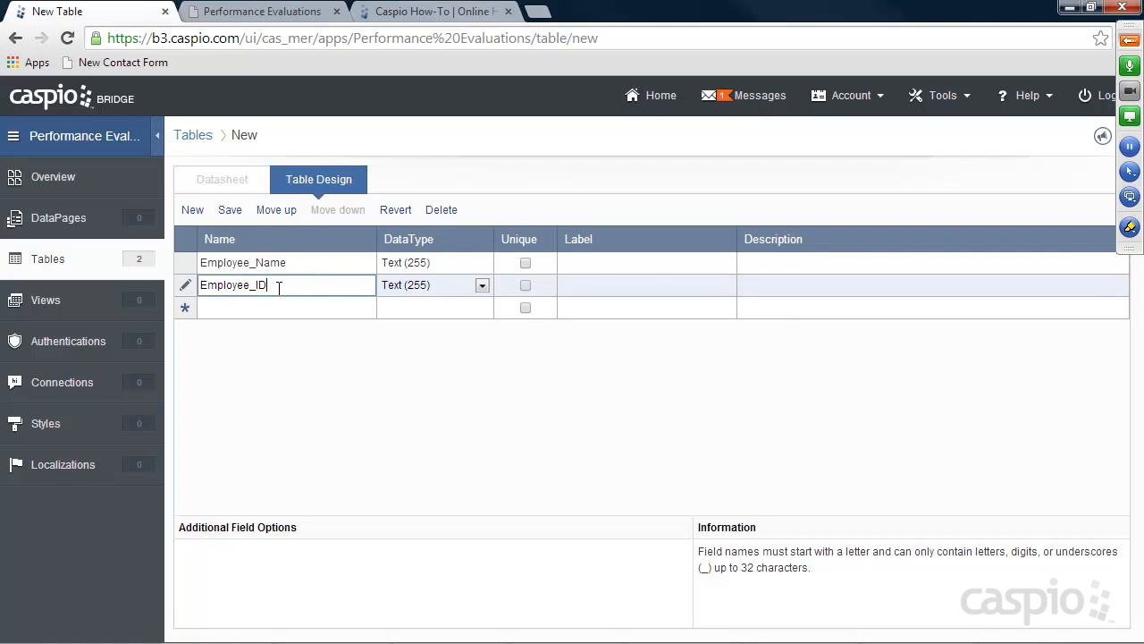
{"action": "left_click", "coordinate": [390, 294]}
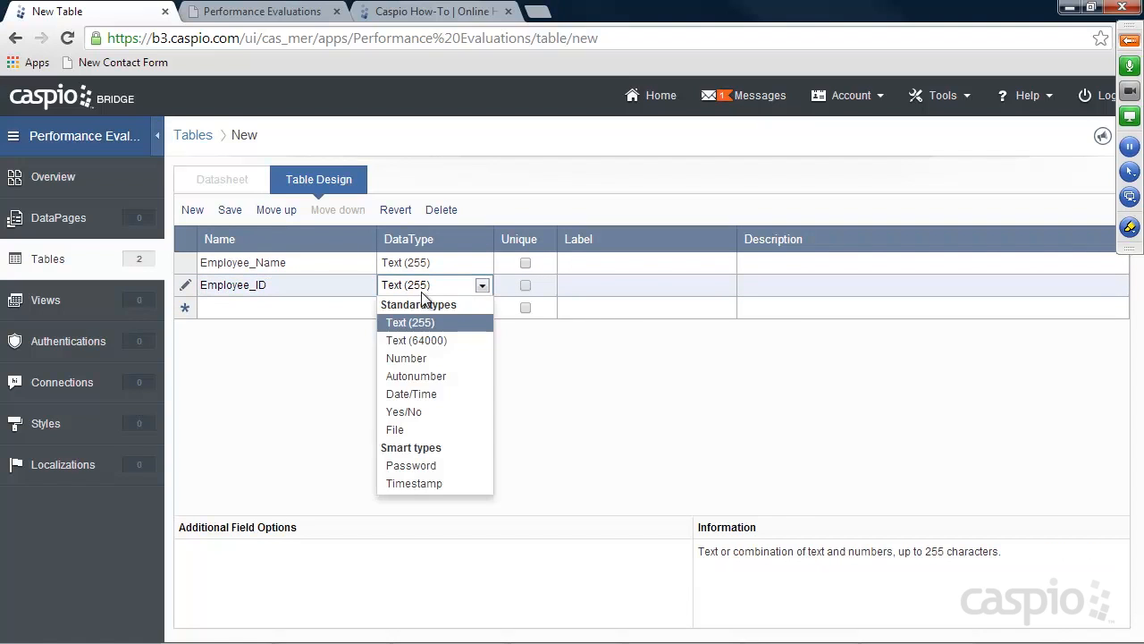
{"action": "left_click", "coordinate": [421, 366]}
{"action": "left_click", "coordinate": [264, 308]}
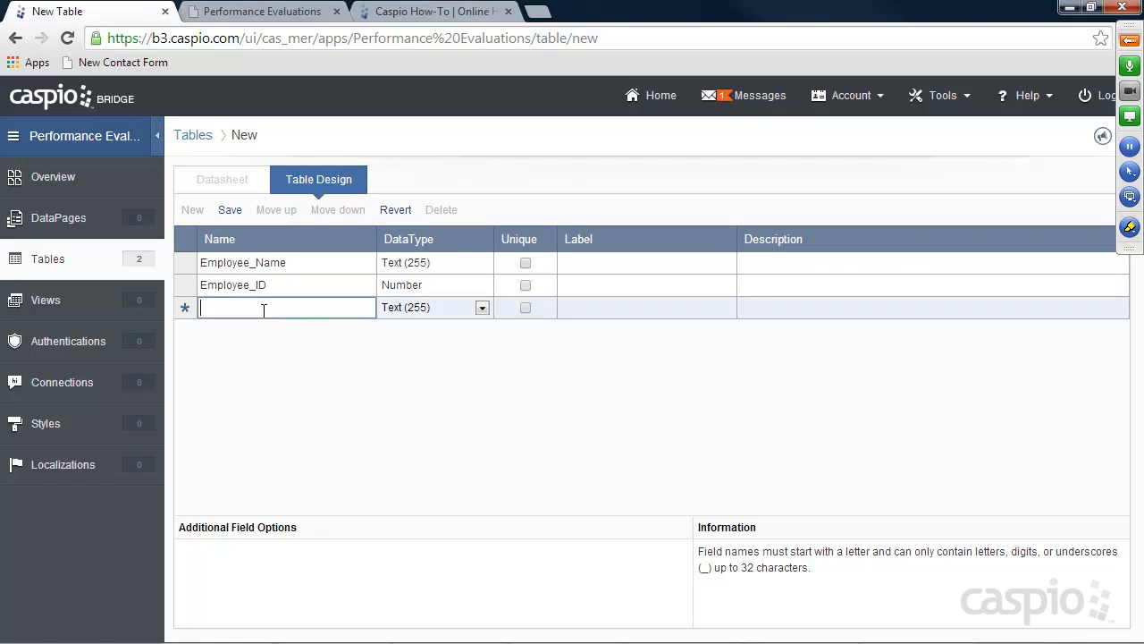
{"action": "type", "text": "Manager_ID"}
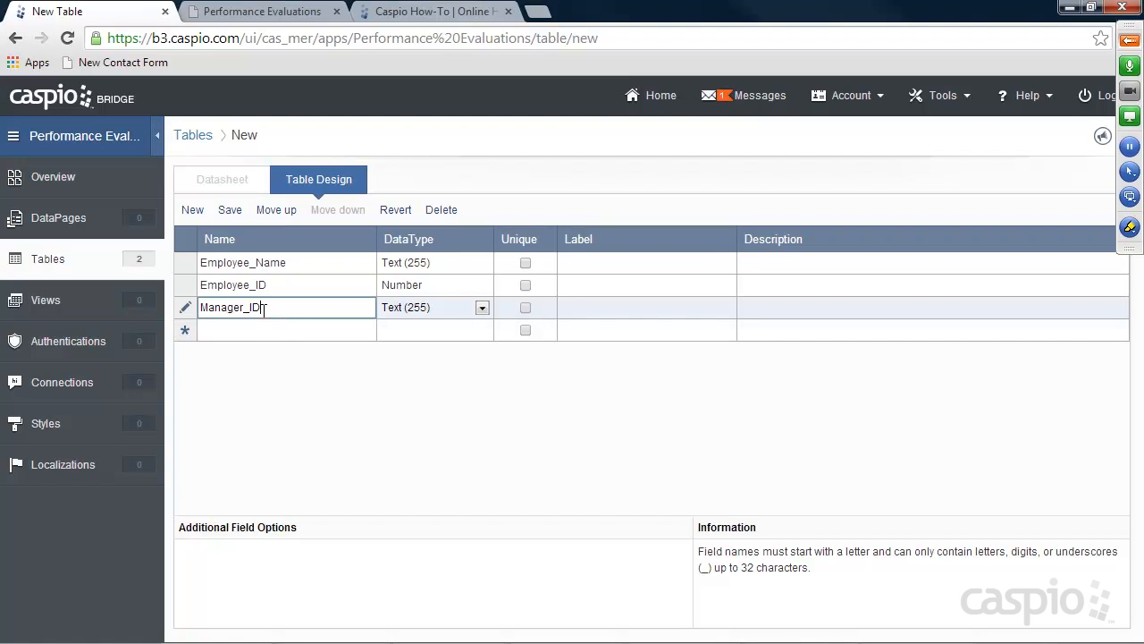
{"action": "left_click", "coordinate": [414, 309]}
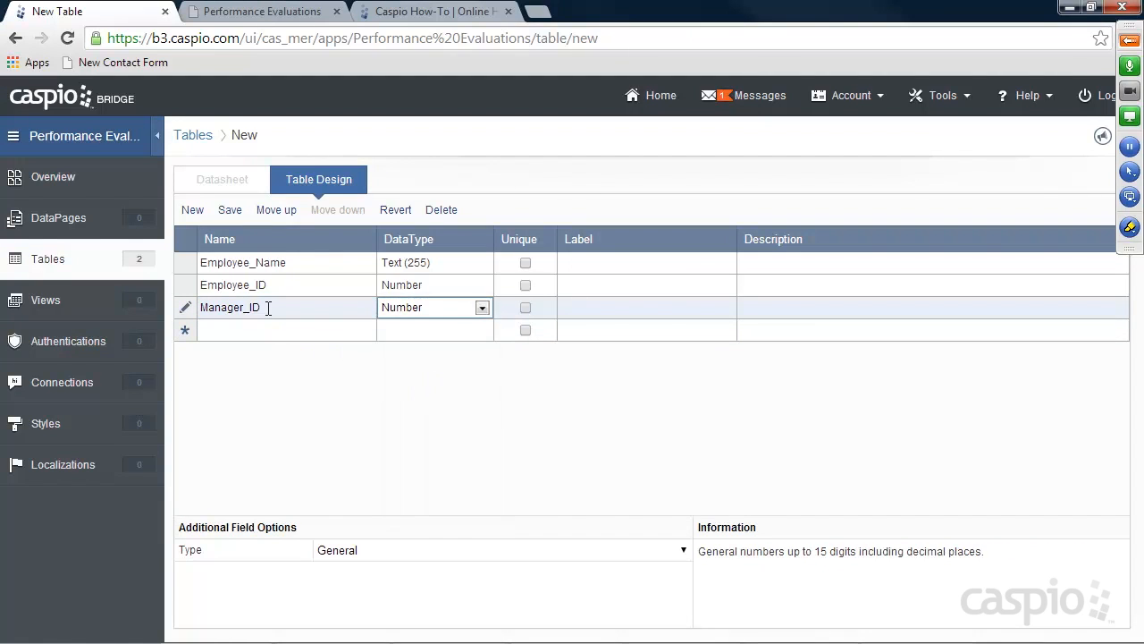
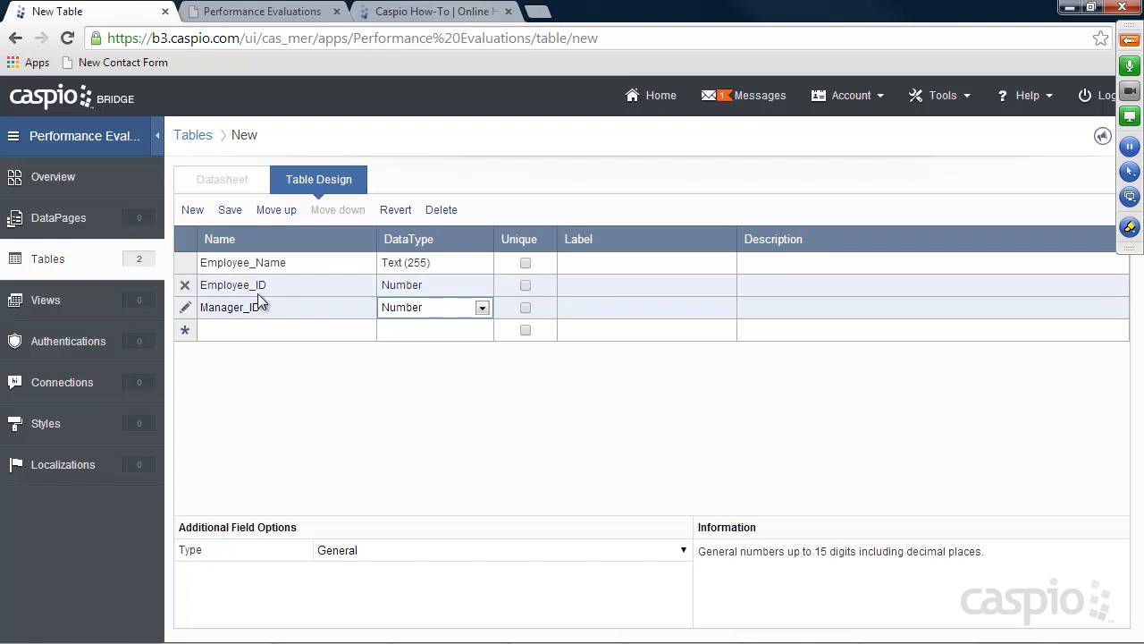
Add a Review_ID field with the Autonumber data type
{"action": "left_click", "coordinate": [251, 329]}
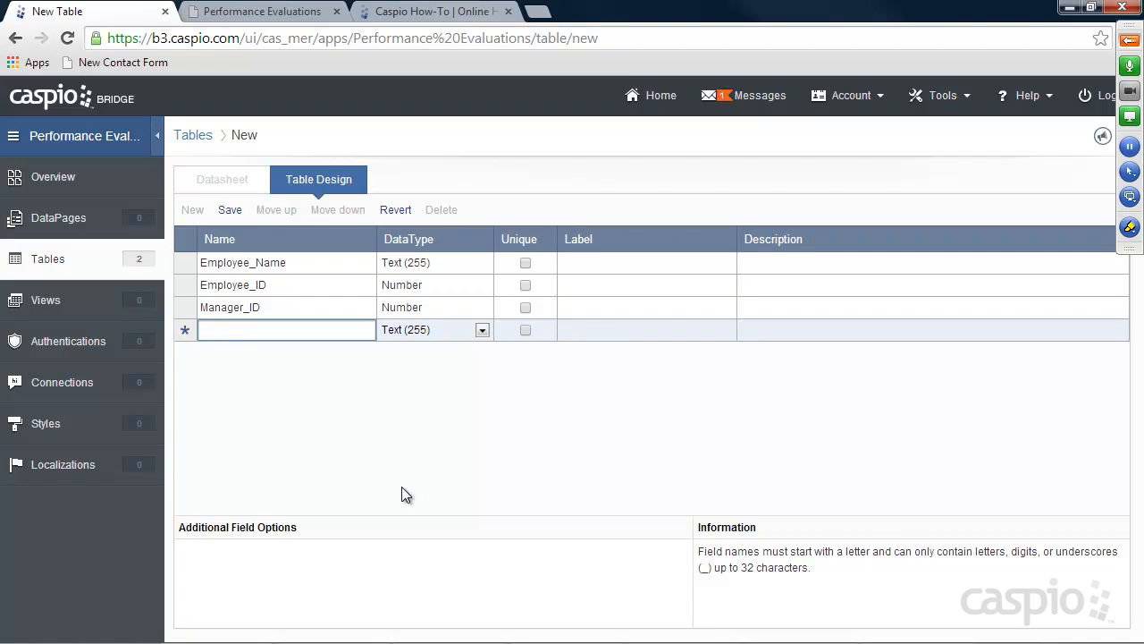
{"action": "type", "text": "Review_ID"}
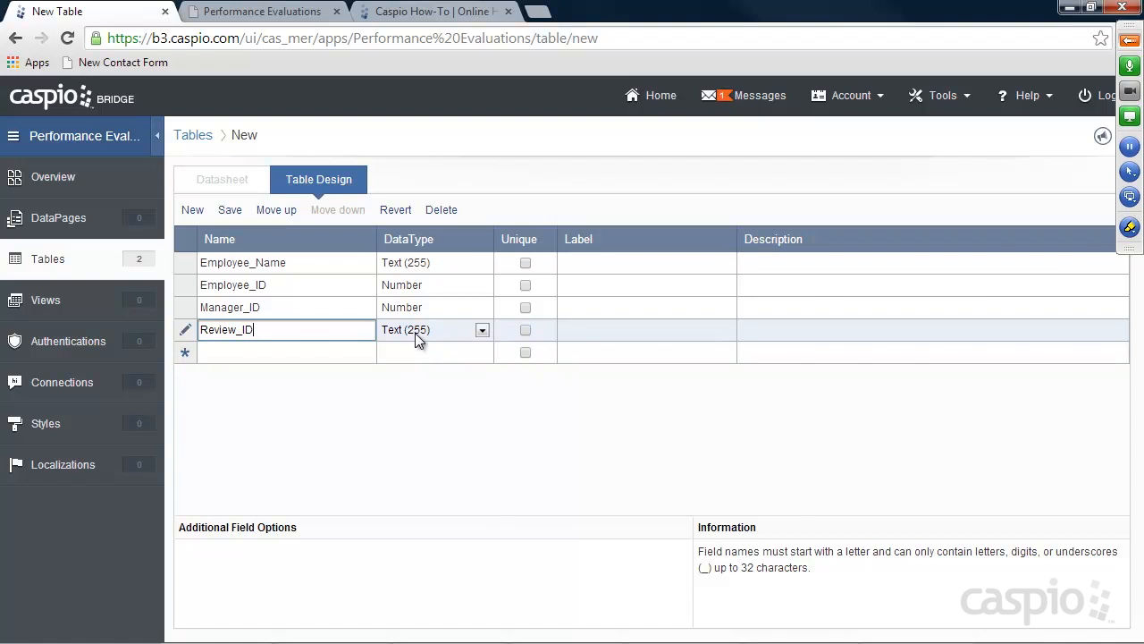
{"action": "left_click", "coordinate": [414, 334]}
{"action": "left_click", "coordinate": [417, 421]}
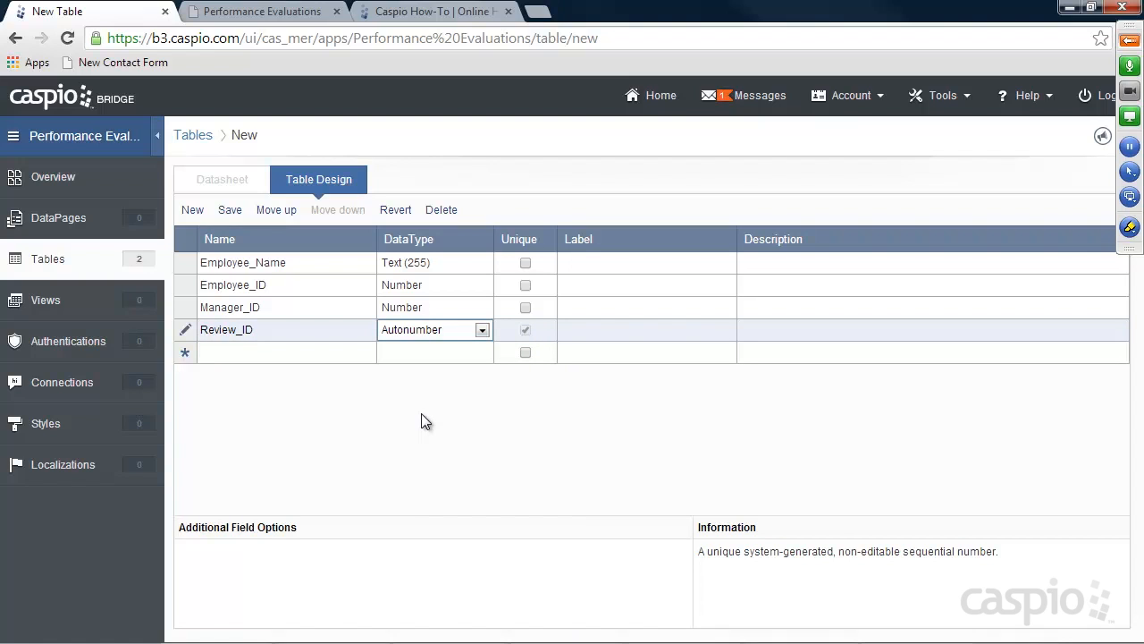
Add a Review_Start_Date field with the Date/Time data type
{"action": "left_click", "coordinate": [286, 353]}
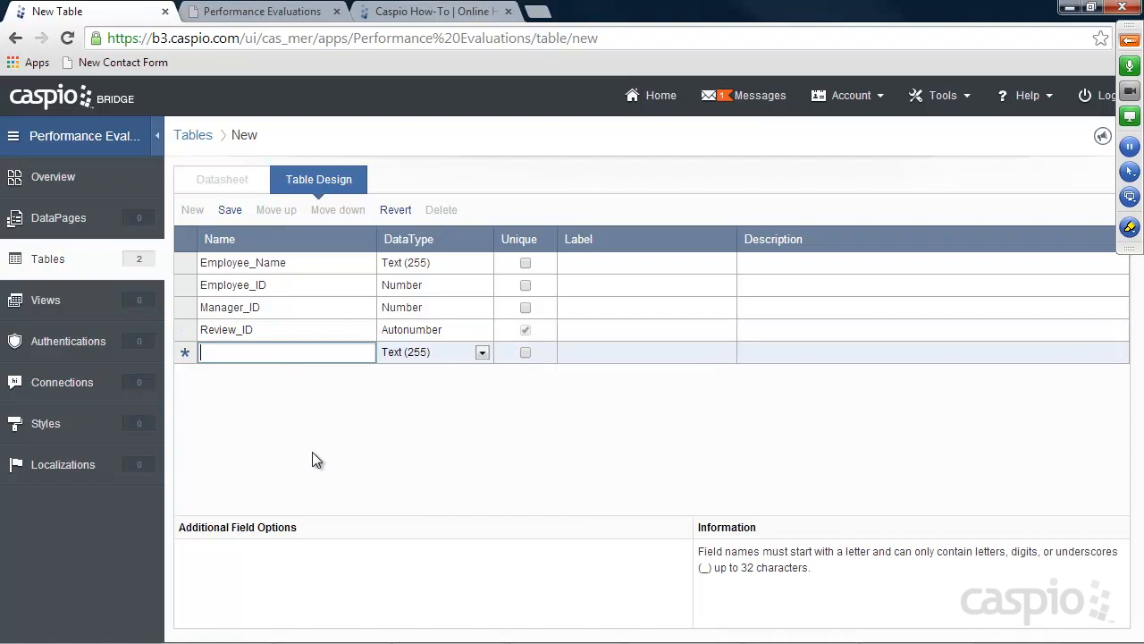
{"action": "type", "text": "ReviewS_"}
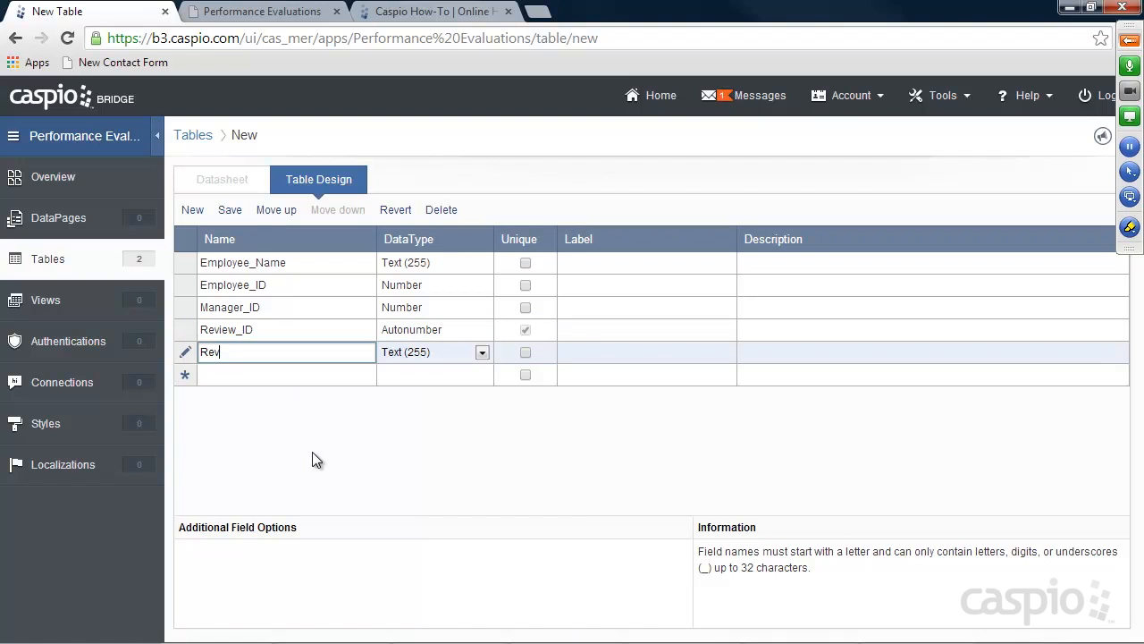
{"action": "key", "text": "BackSpace"}
{"action": "key", "text": "BackSpace"}
{"action": "type", "text": "_Stater"}
{"action": "key", "text": "BackSpace"}
{"action": "key", "text": "BackSpace"}
{"action": "key", "text": "BackSpace"}
{"action": "type", "text": "rt_Date"}
{"action": "left_click", "coordinate": [437, 353]}
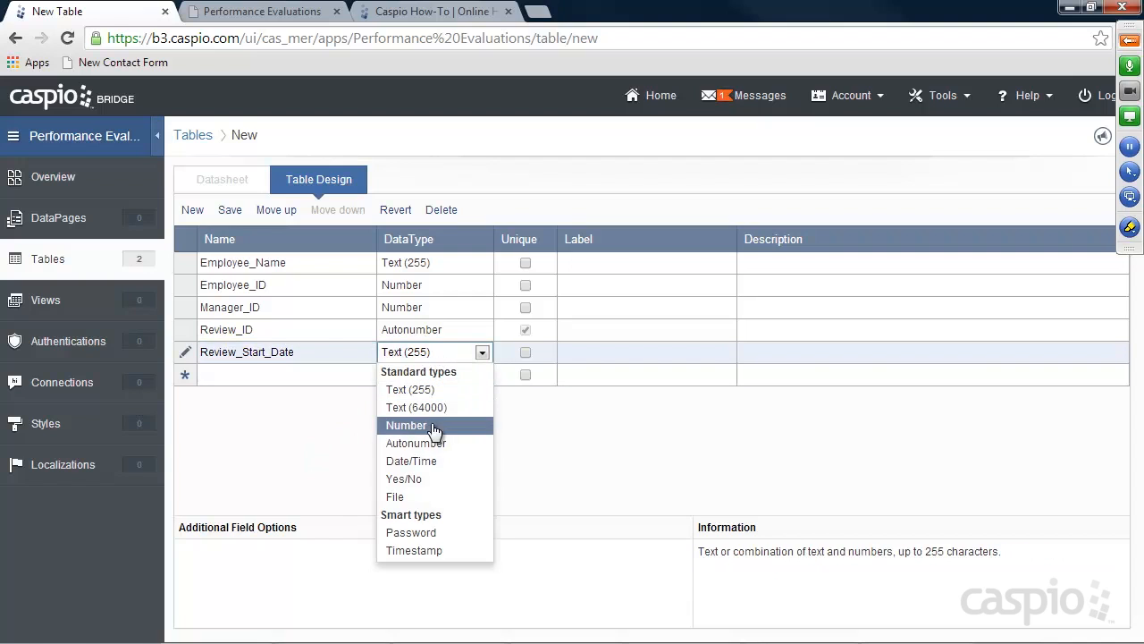
{"action": "left_click", "coordinate": [426, 461]}
Add a Meaningful_Contribution field with the Number data type
{"action": "left_click", "coordinate": [318, 373]}
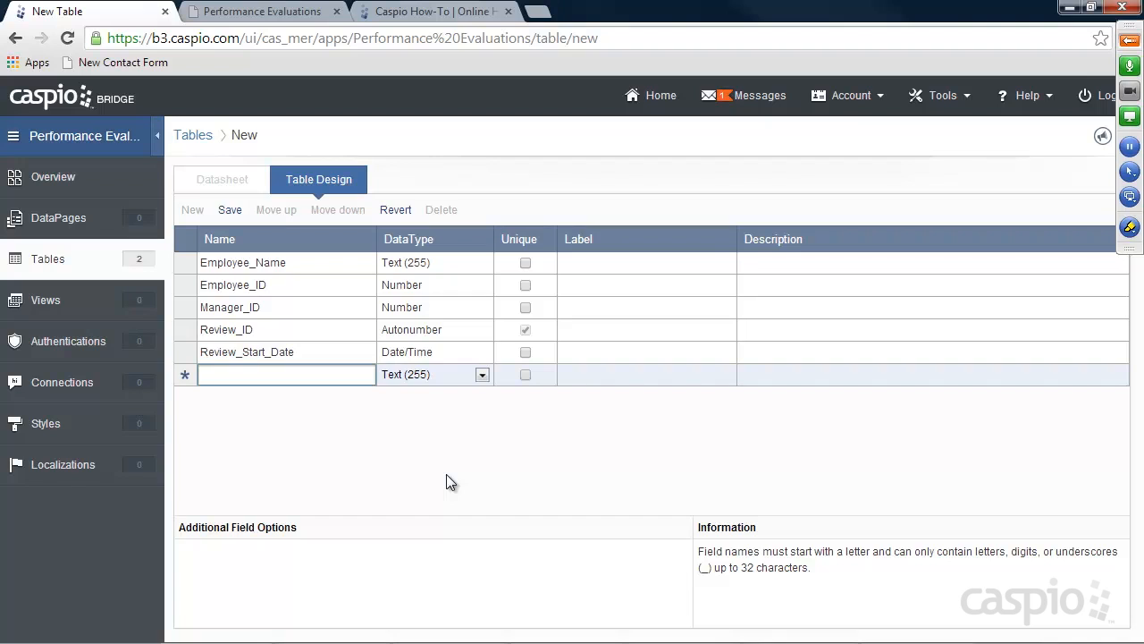
{"action": "type", "text": "Mean"}
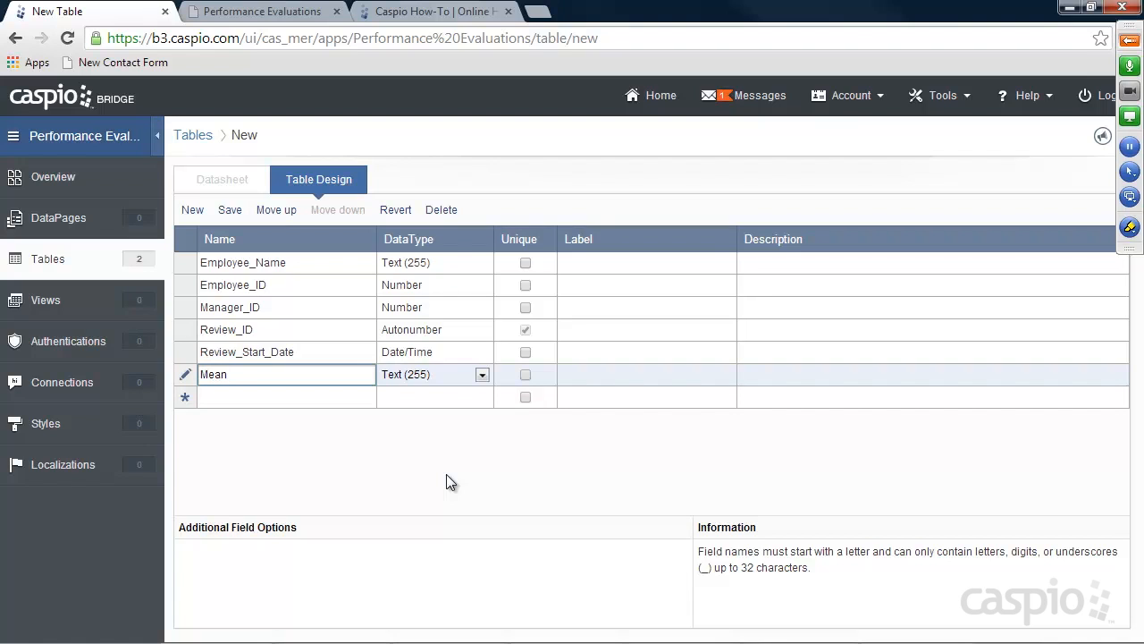
{"action": "type", "text": "ingful_Contribution"}
{"action": "left_click", "coordinate": [428, 374]}
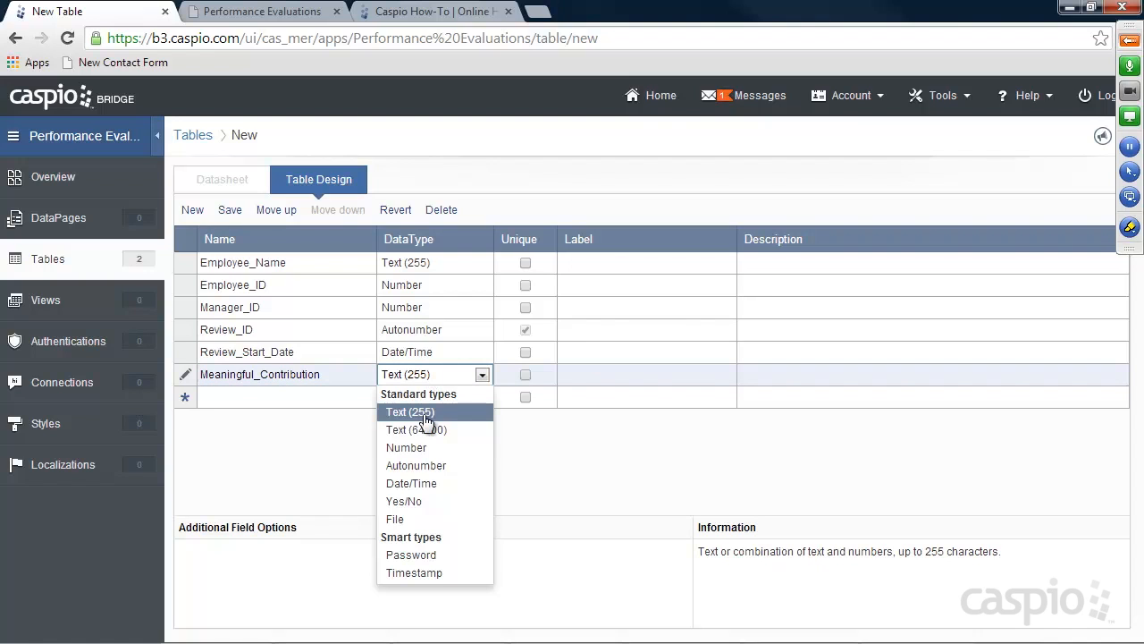
{"action": "left_click", "coordinate": [422, 446]}
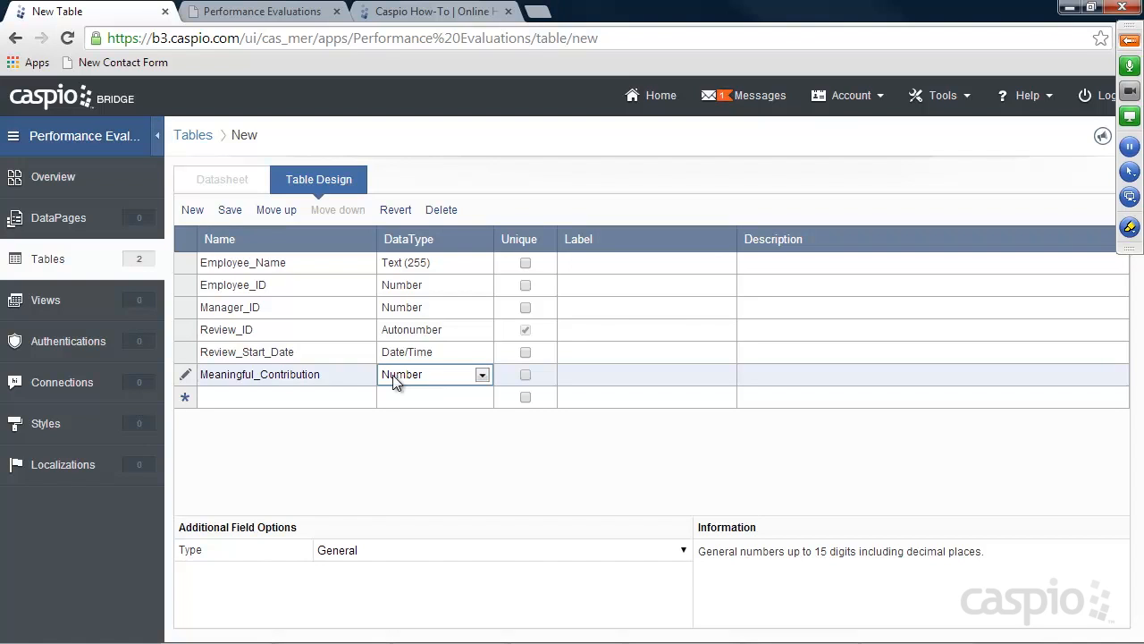
{"action": "left_click", "coordinate": [316, 395]}
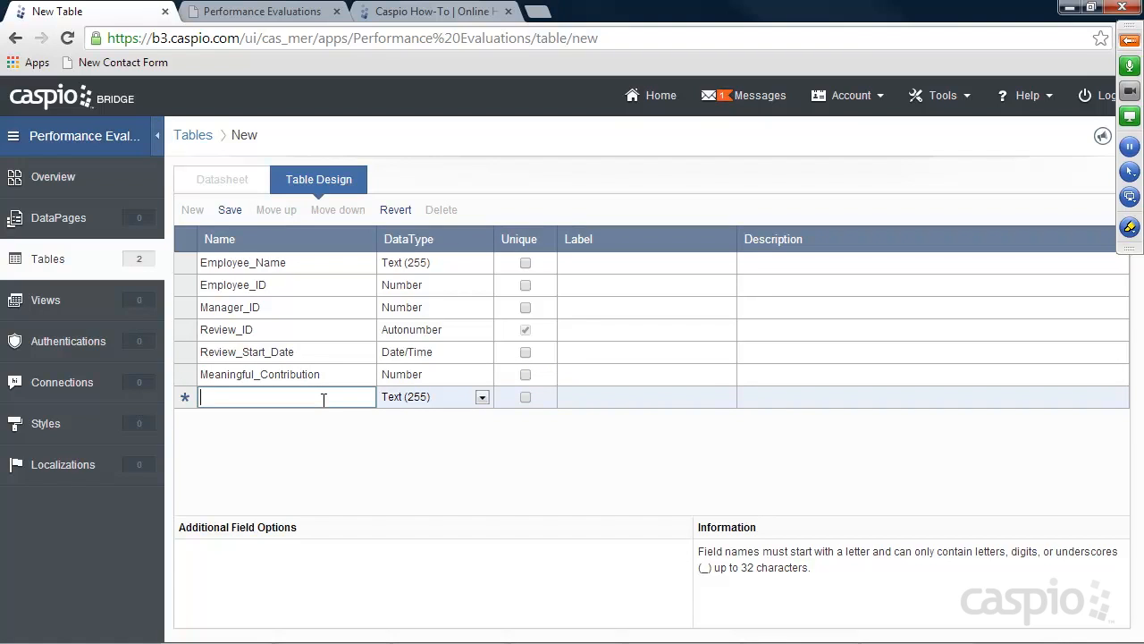
Add a Job_Satisfaction field of type Text (64000)
{"action": "type", "text": "Jo"}
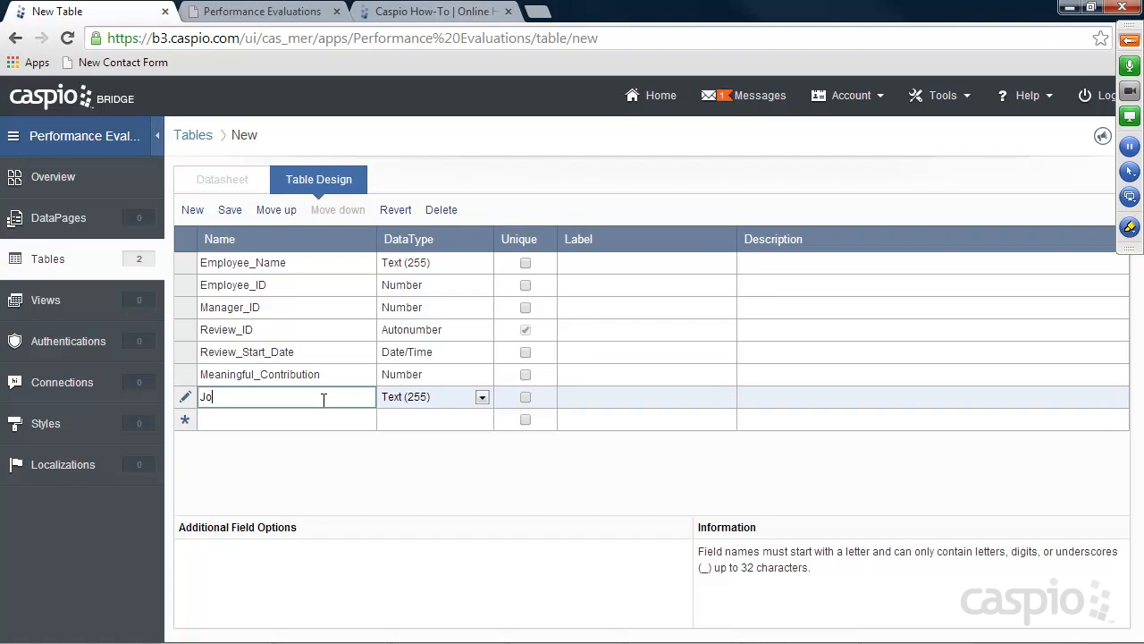
{"action": "type", "text": "b_Satisfaction"}
{"action": "left_click", "coordinate": [421, 399]}
{"action": "left_click", "coordinate": [393, 447]}
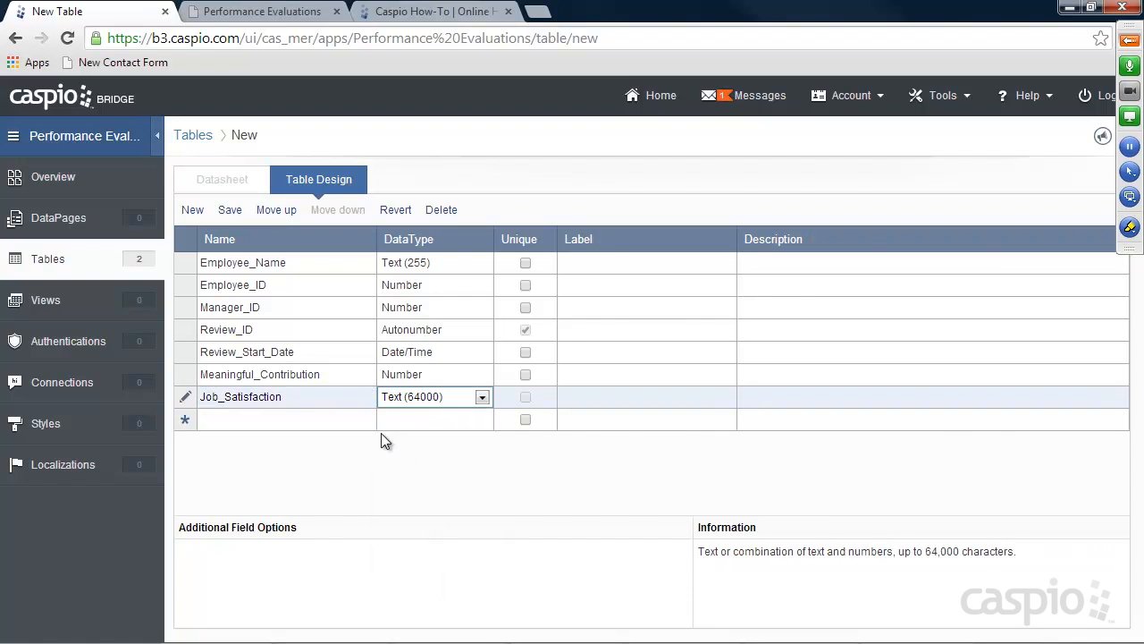
{"action": "left_click", "coordinate": [329, 421]}
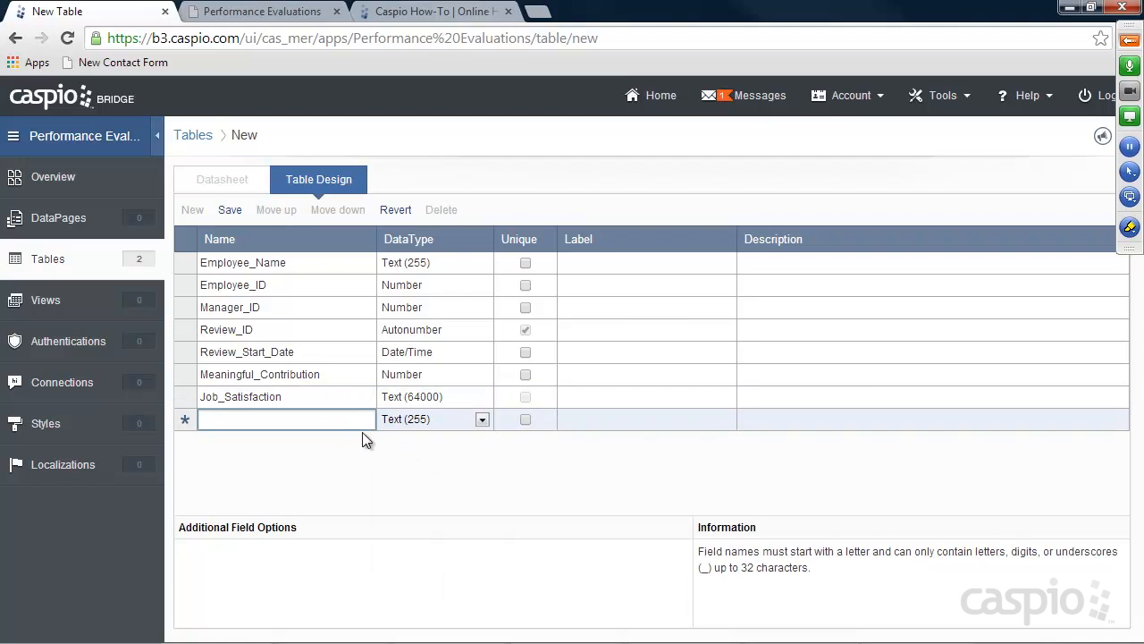
Add Goal1 and List_Goal_Actions fields, both as Text (64000)
{"action": "type", "text": "Goal1"}
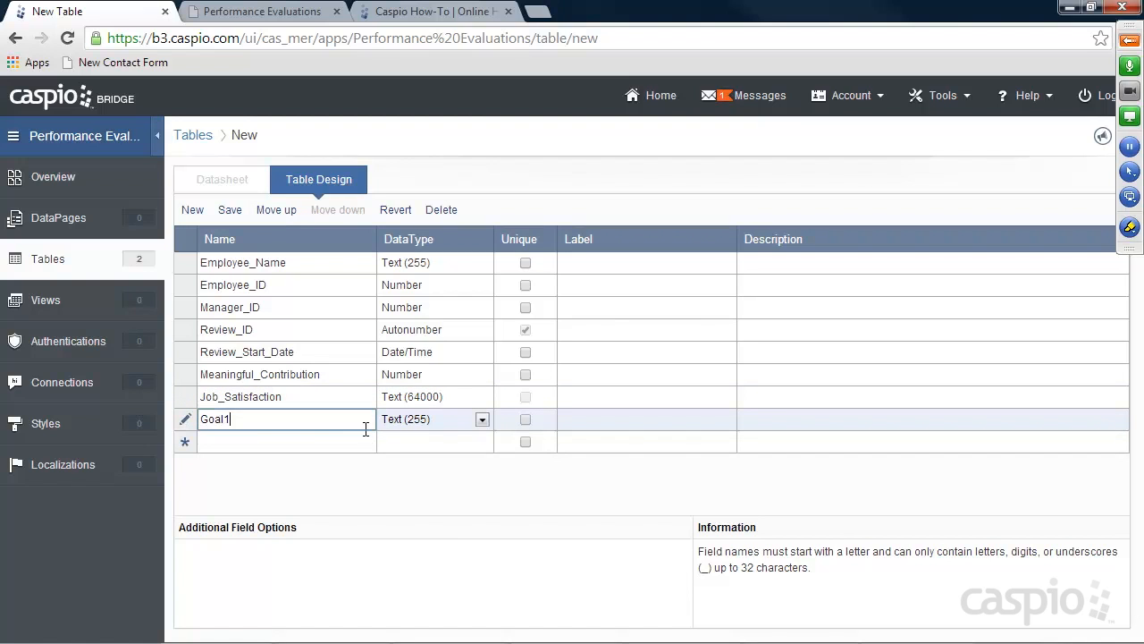
{"action": "left_click", "coordinate": [362, 435]}
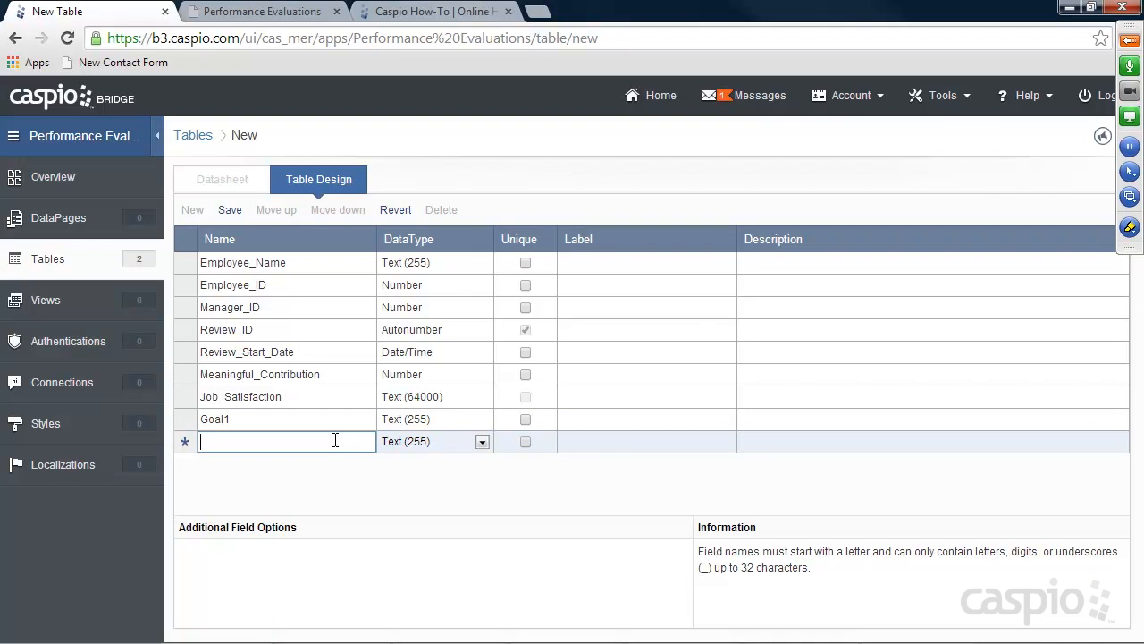
{"action": "type", "text": "List_Goal_Actions"}
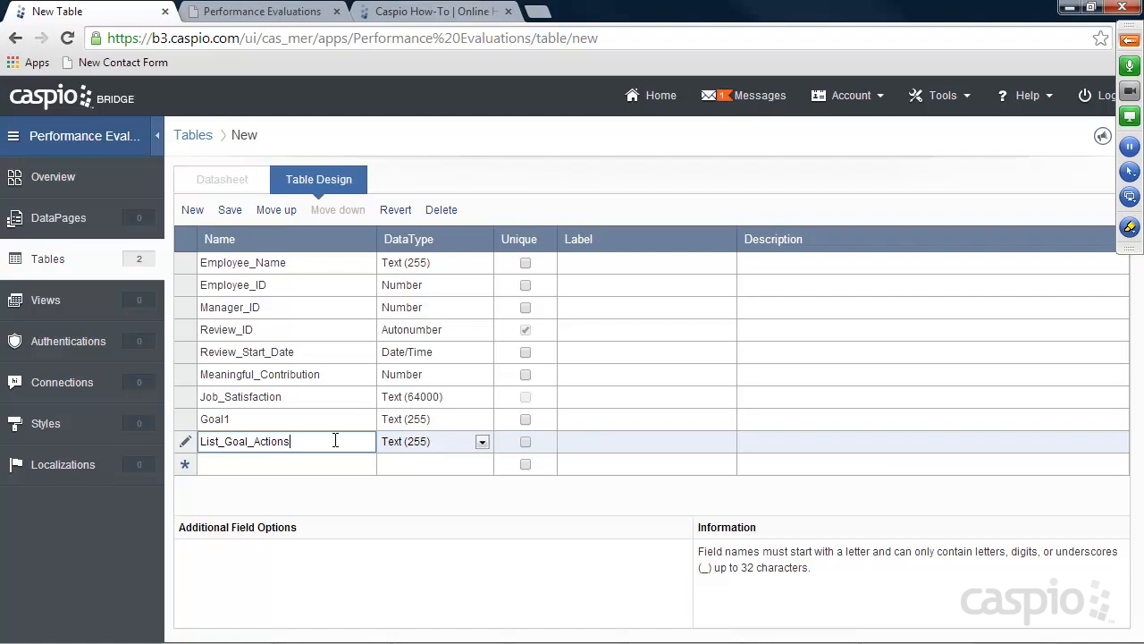
{"action": "left_click", "coordinate": [402, 441]}
{"action": "left_click", "coordinate": [417, 441]}
{"action": "left_click", "coordinate": [423, 276]}
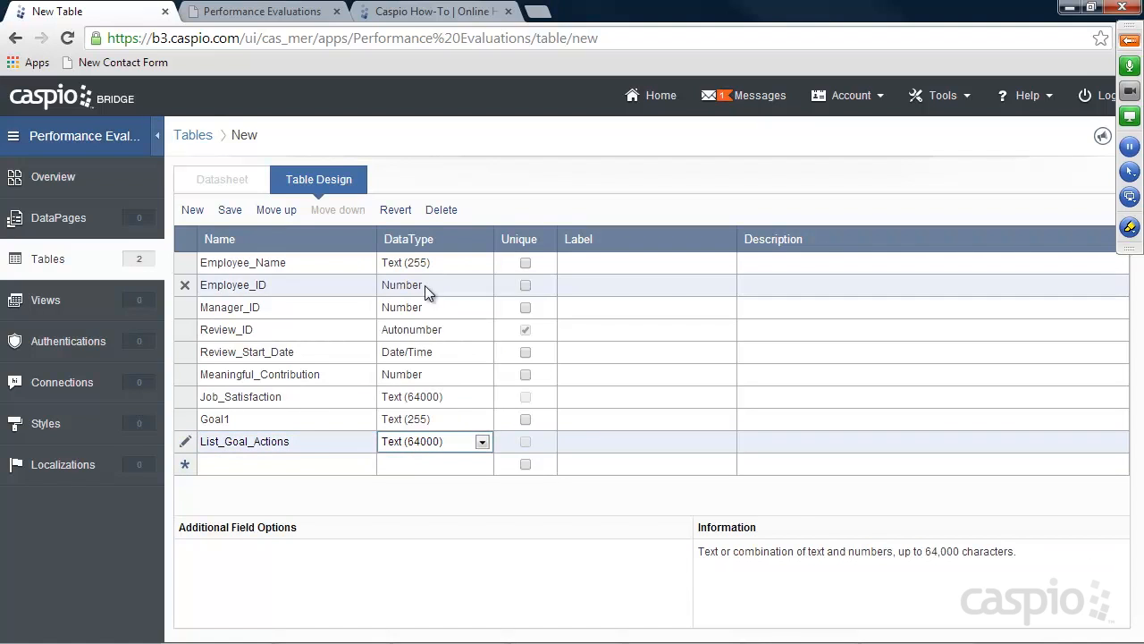
{"action": "left_click", "coordinate": [410, 418]}
{"action": "left_click", "coordinate": [410, 418]}
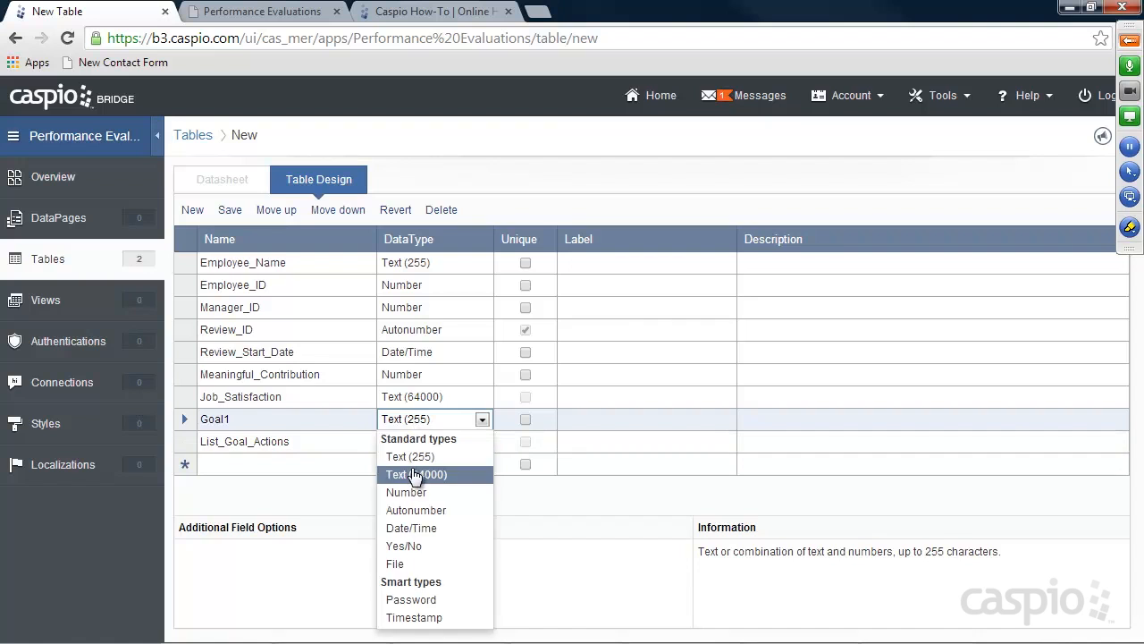
{"action": "left_click", "coordinate": [417, 474]}
{"action": "left_click", "coordinate": [269, 464]}
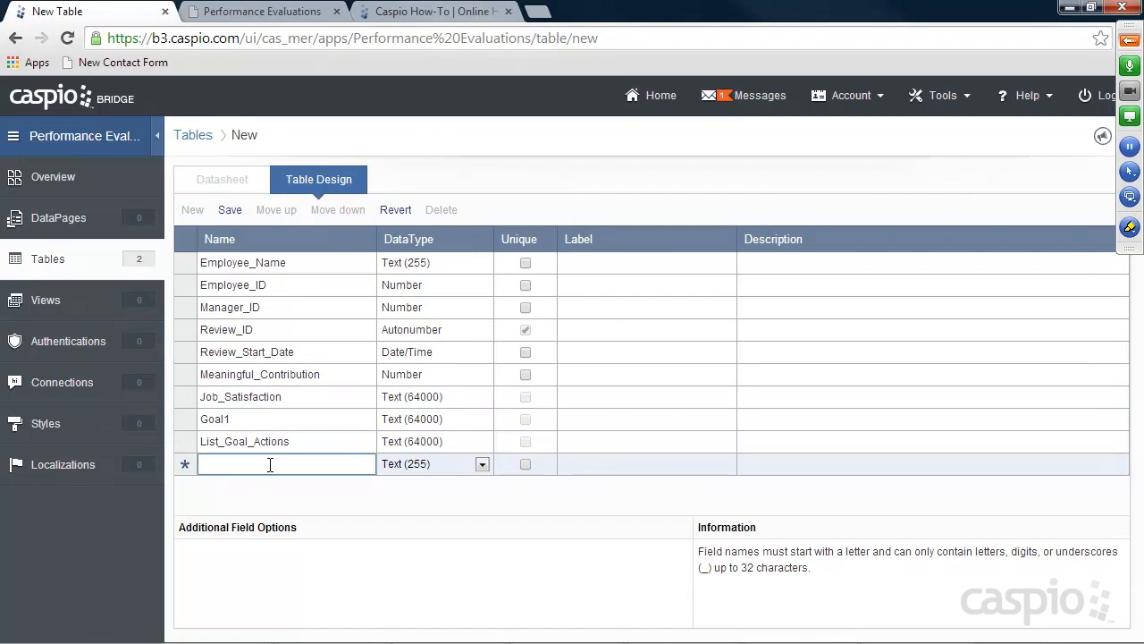
Add Employee_Signature, Employee_Signature_Date (Date/Time) and Employee_Completed (Yes/No) fields
{"action": "type", "text": "Emp"}
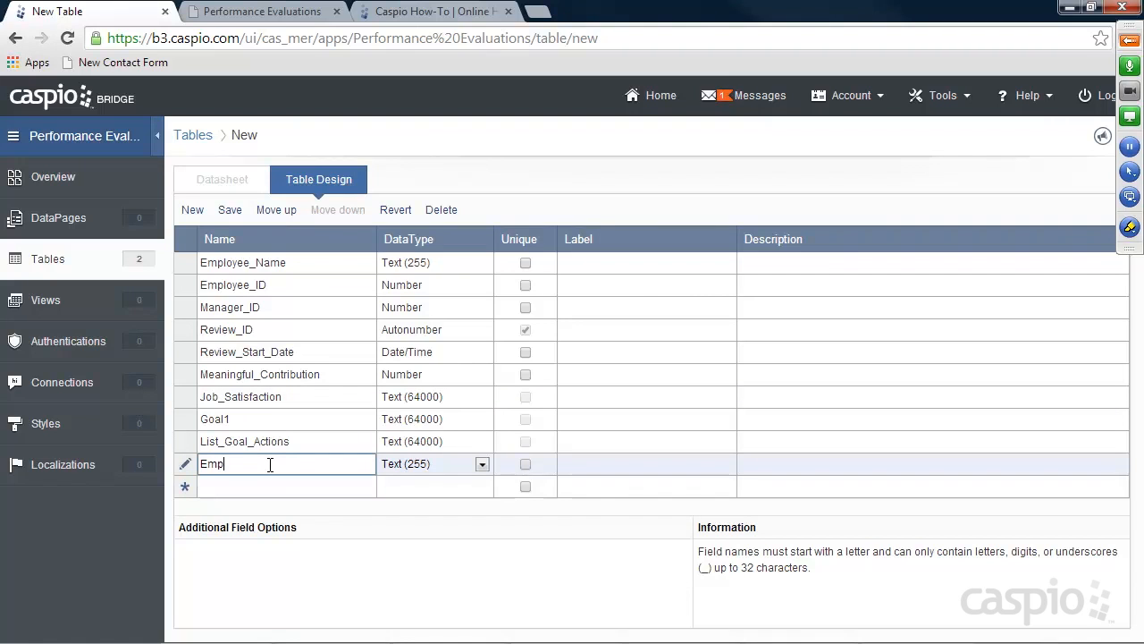
{"action": "type", "text": "loyee_Signature"}
{"action": "left_click", "coordinate": [268, 486]}
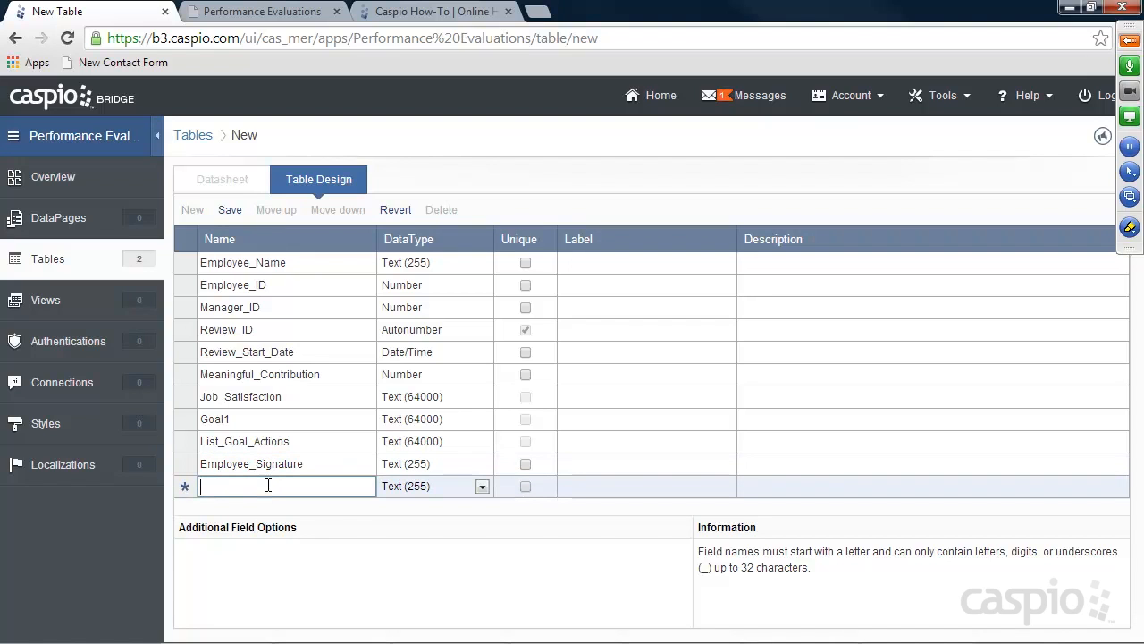
{"action": "type", "text": "Employee_Signa"}
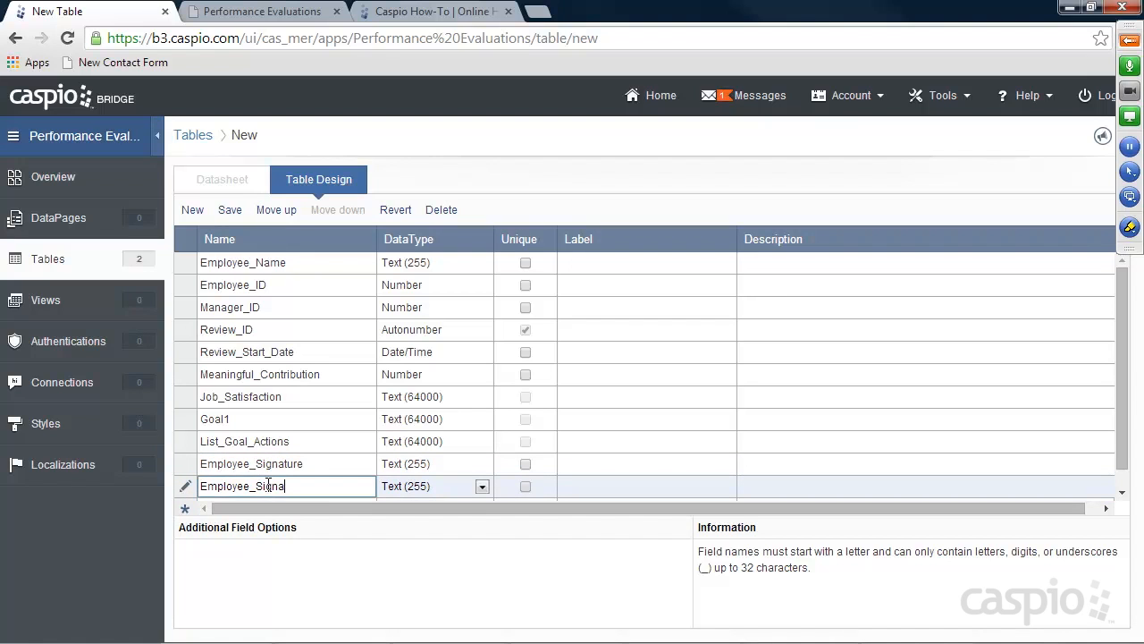
{"action": "type", "text": "ture_Date"}
{"action": "left_click", "coordinate": [417, 490]}
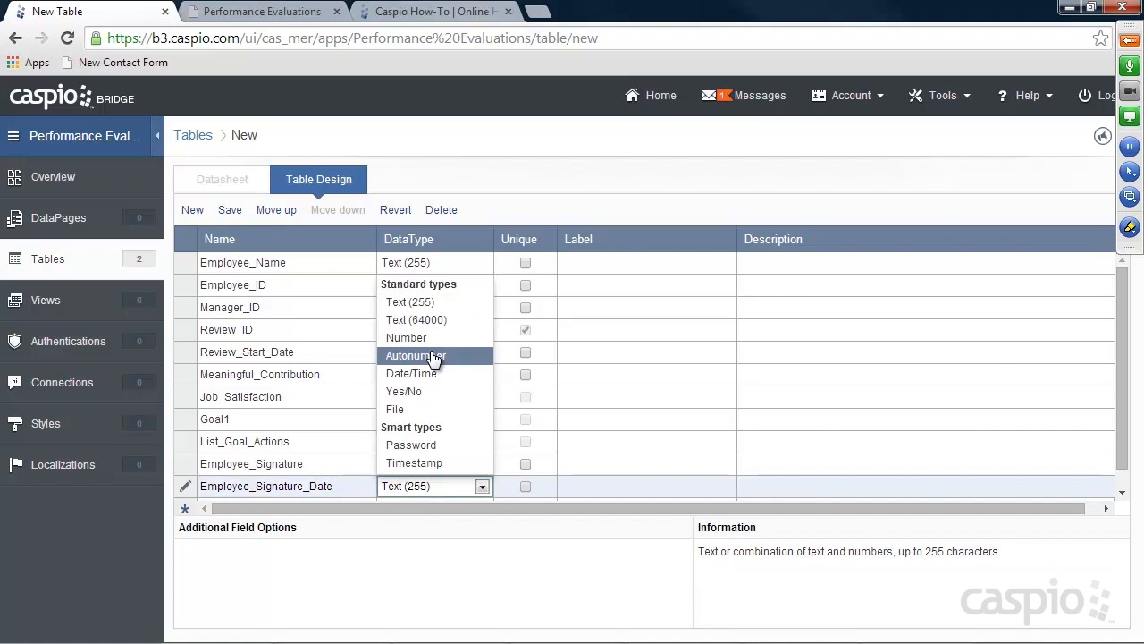
{"action": "left_click", "coordinate": [433, 375]}
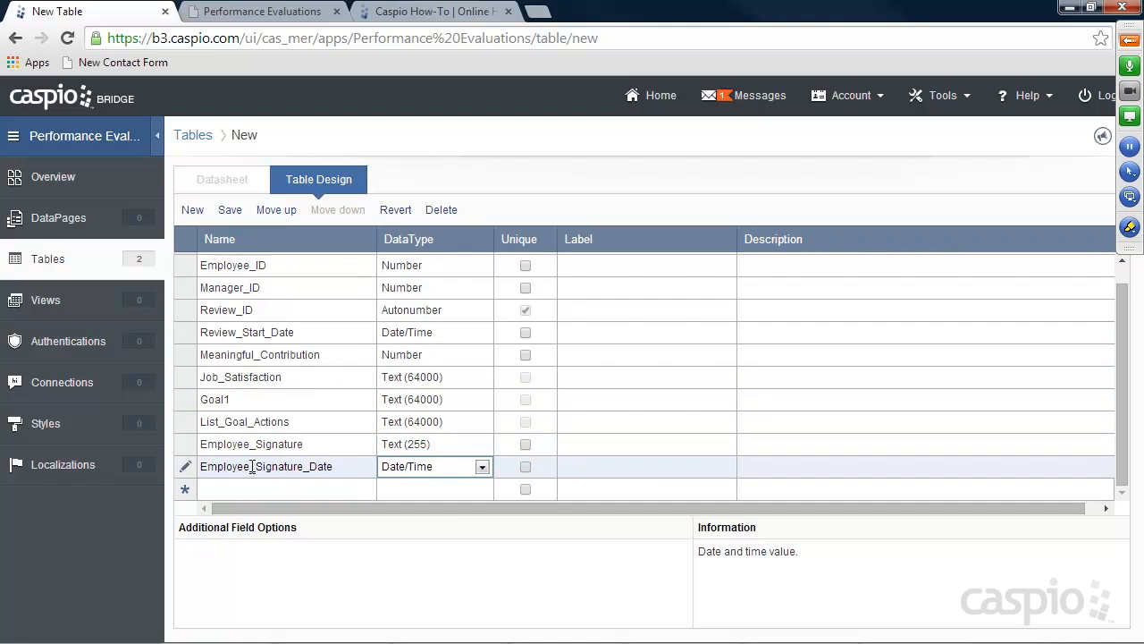
{"action": "scroll", "coordinate": [286, 404], "scroll_direction": "up", "scroll_amount": 1}
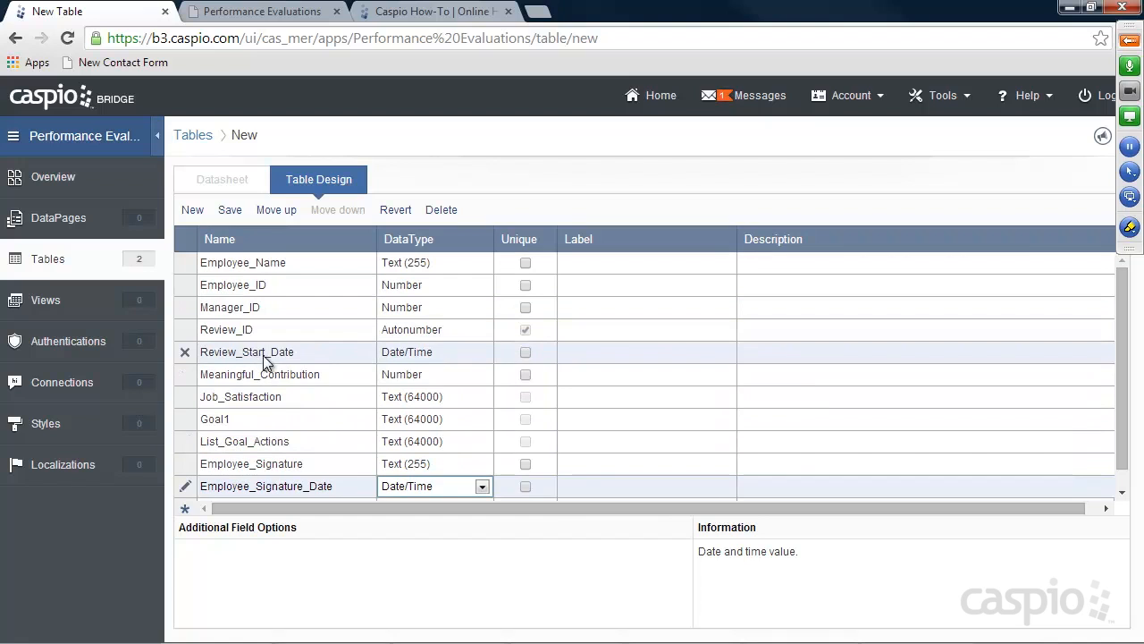
{"action": "scroll", "coordinate": [256, 353], "scroll_direction": "down", "scroll_amount": 1}
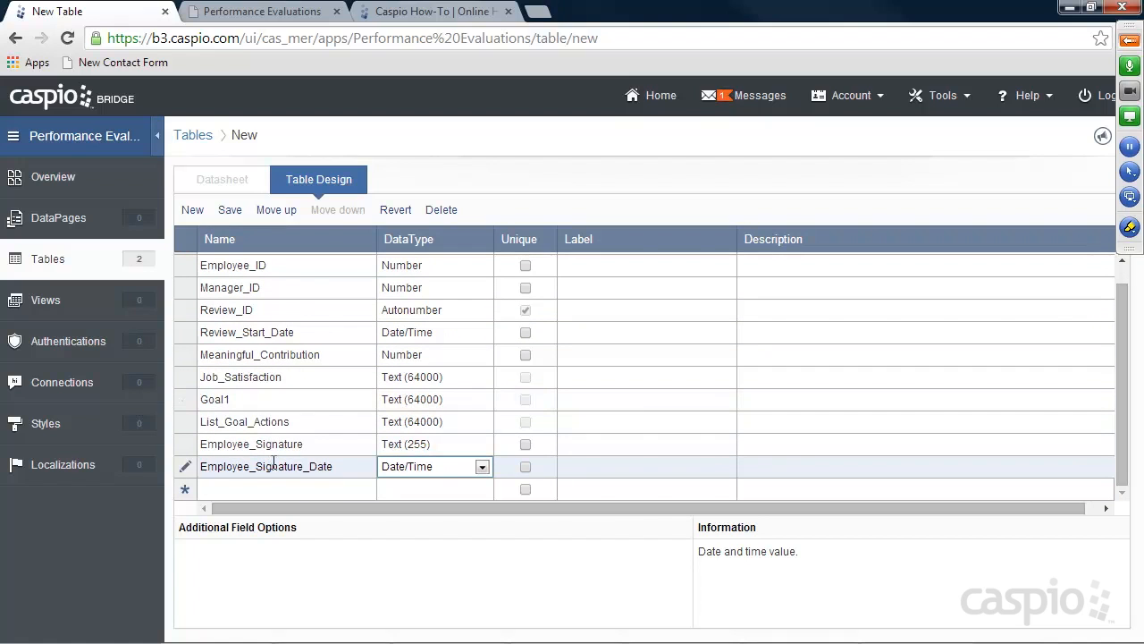
{"action": "left_click", "coordinate": [304, 488]}
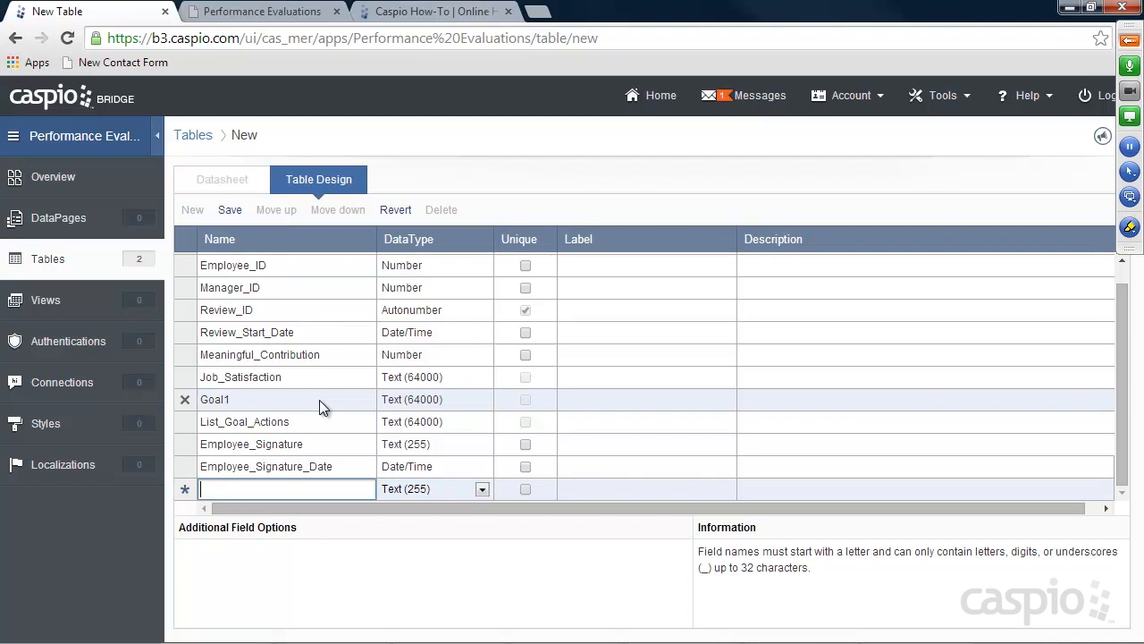
{"action": "type", "text": "Employee_Completed"}
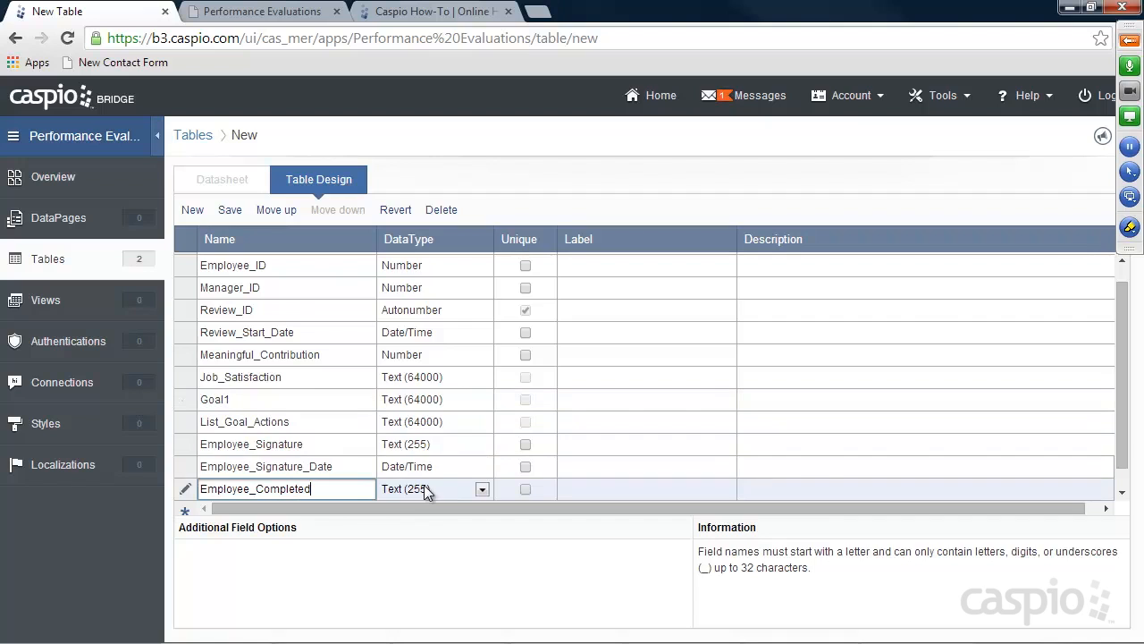
{"action": "left_click", "coordinate": [424, 485]}
{"action": "left_click", "coordinate": [428, 400]}
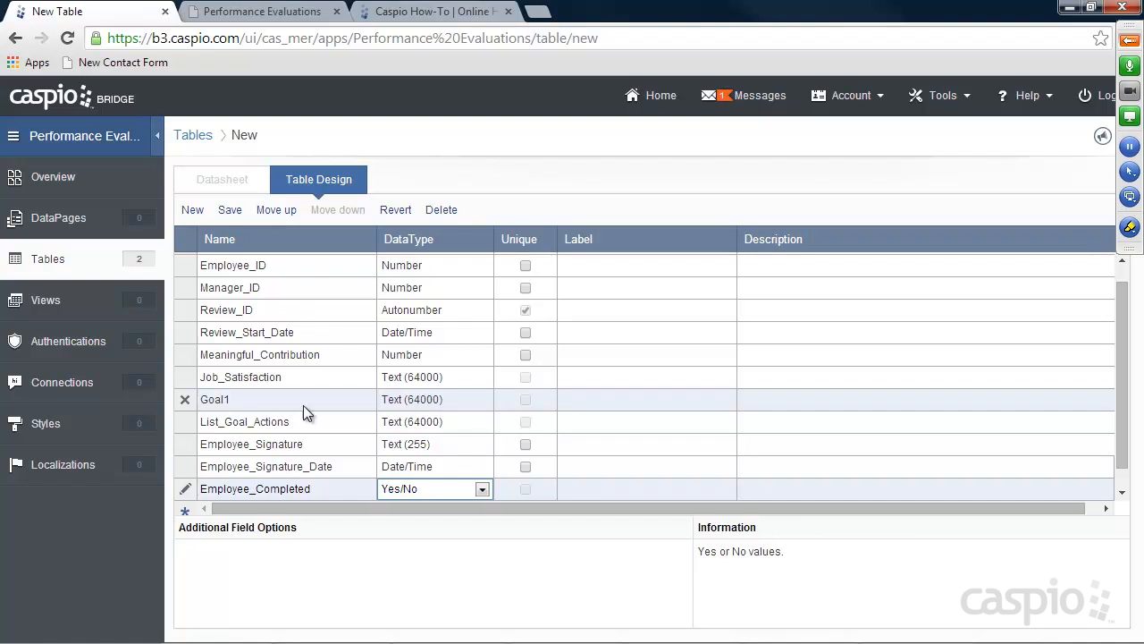
{"action": "left_click", "coordinate": [256, 499]}
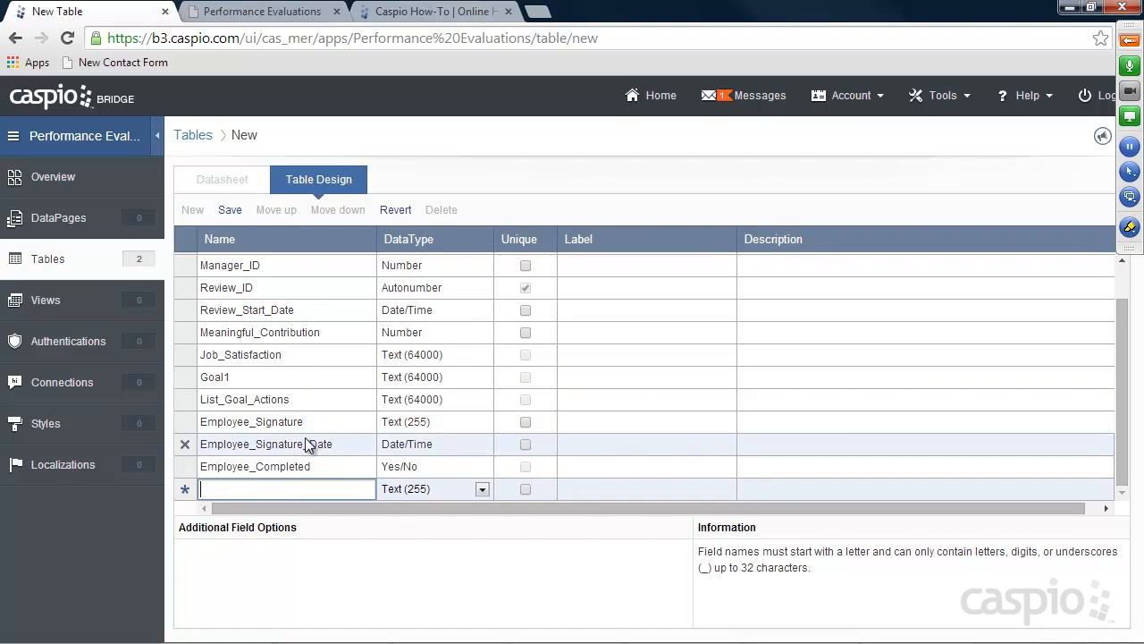
Add Manager_Signature, Manager_Signature_date (Date/Time) and Manager_Completed (Yes/No) fields
{"action": "type", "text": "Manage"}
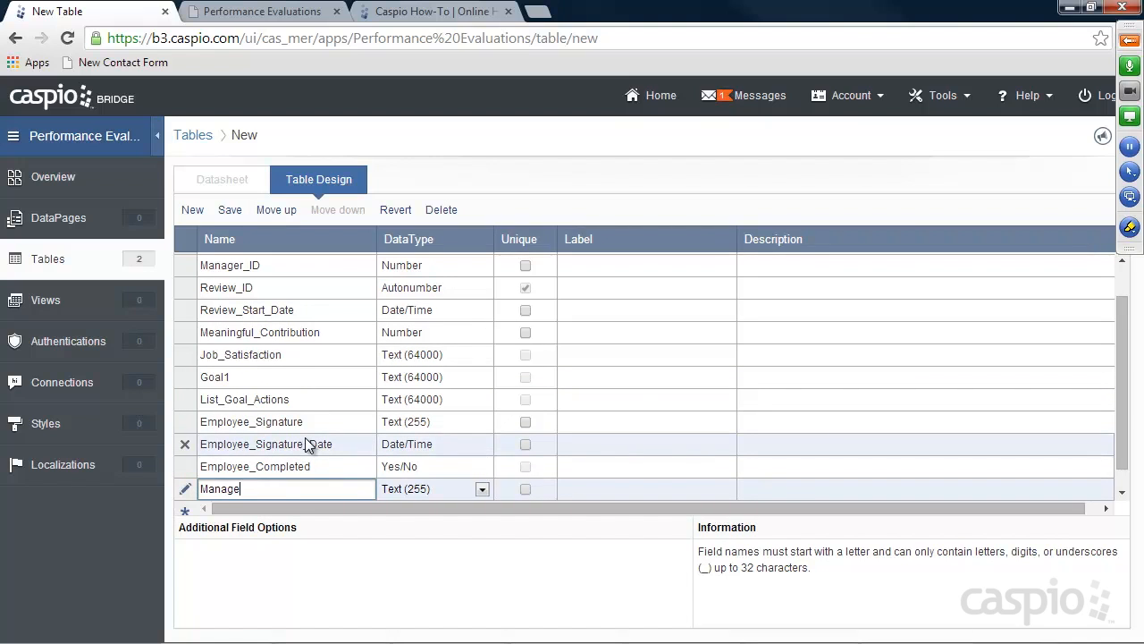
{"action": "type", "text": "r_Signature"}
{"action": "scroll", "coordinate": [308, 415], "scroll_direction": "down", "scroll_amount": 1}
{"action": "left_click", "coordinate": [294, 488]}
{"action": "type", "text": "Manager"}
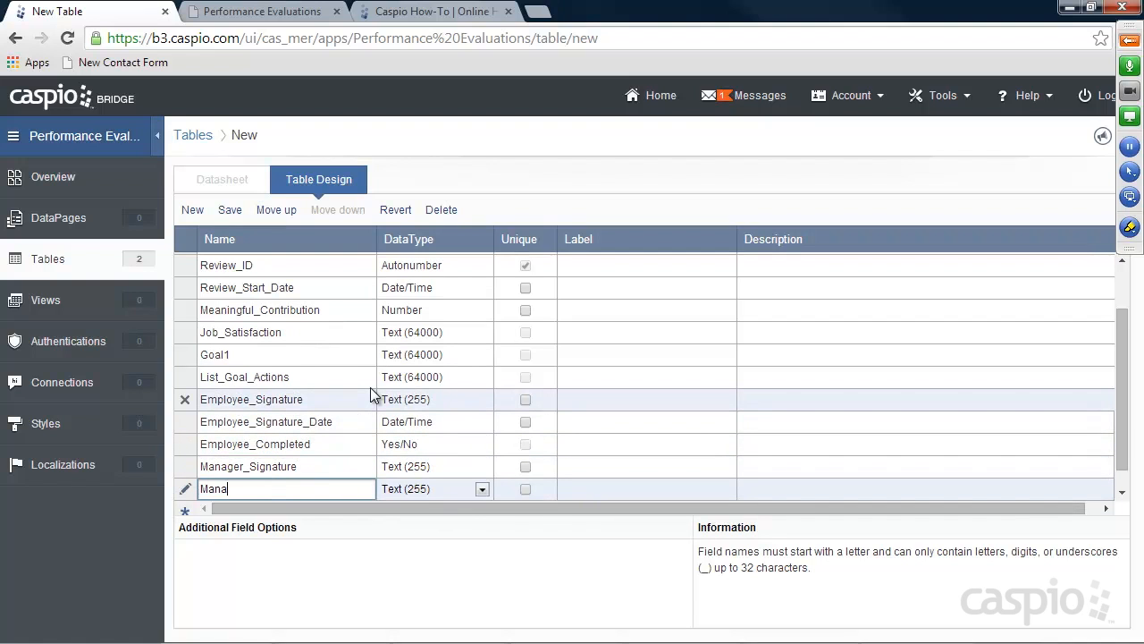
{"action": "type", "text": "gnature_date"}
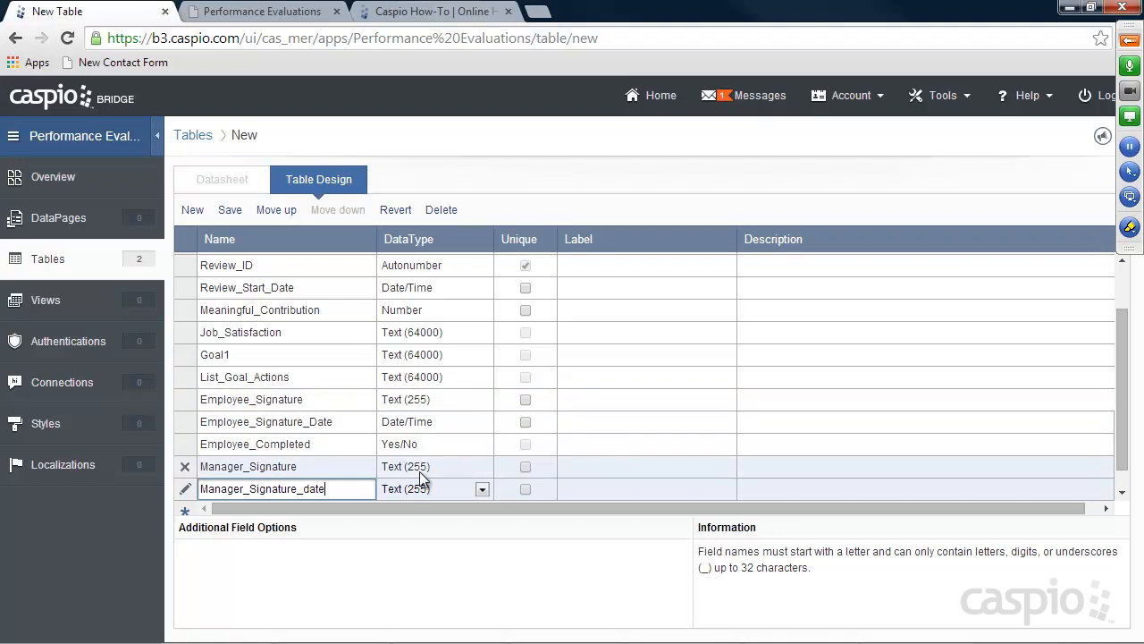
{"action": "scroll", "coordinate": [350, 411], "scroll_direction": "down", "scroll_amount": 1}
{"action": "left_click", "coordinate": [444, 473]}
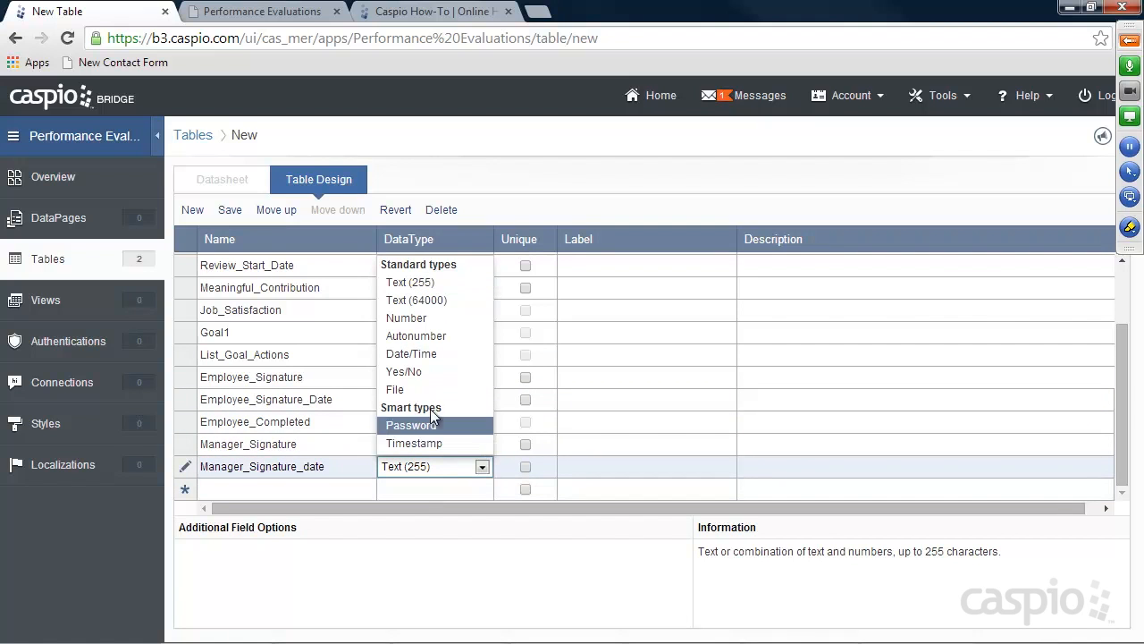
{"action": "left_click", "coordinate": [411, 353]}
{"action": "left_click", "coordinate": [308, 489]}
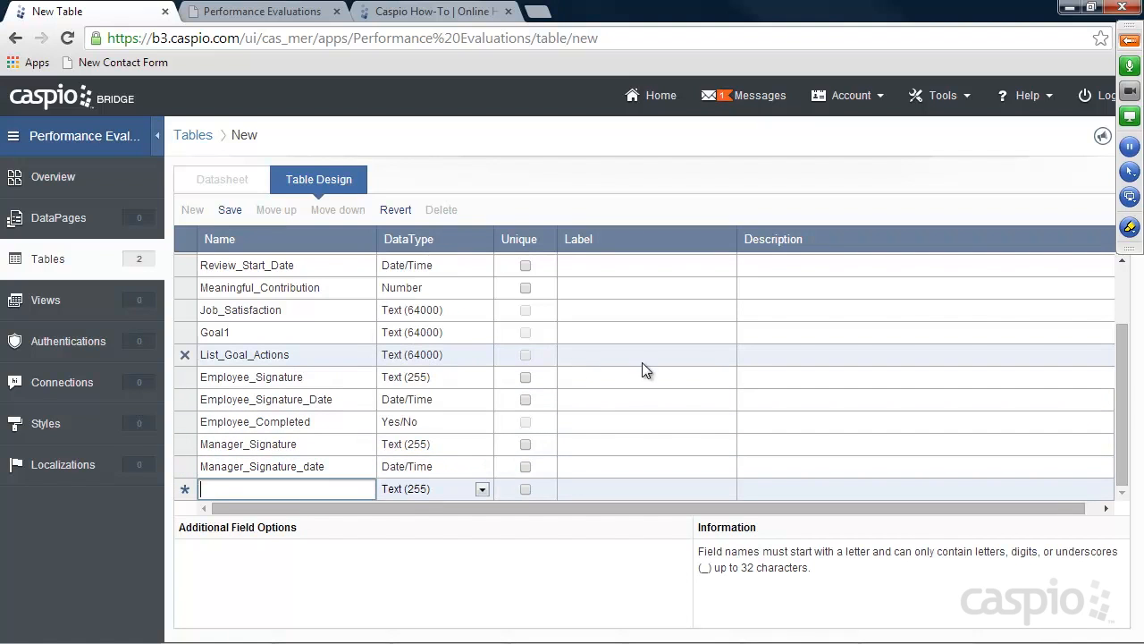
{"action": "type", "text": "Manager_Completed"}
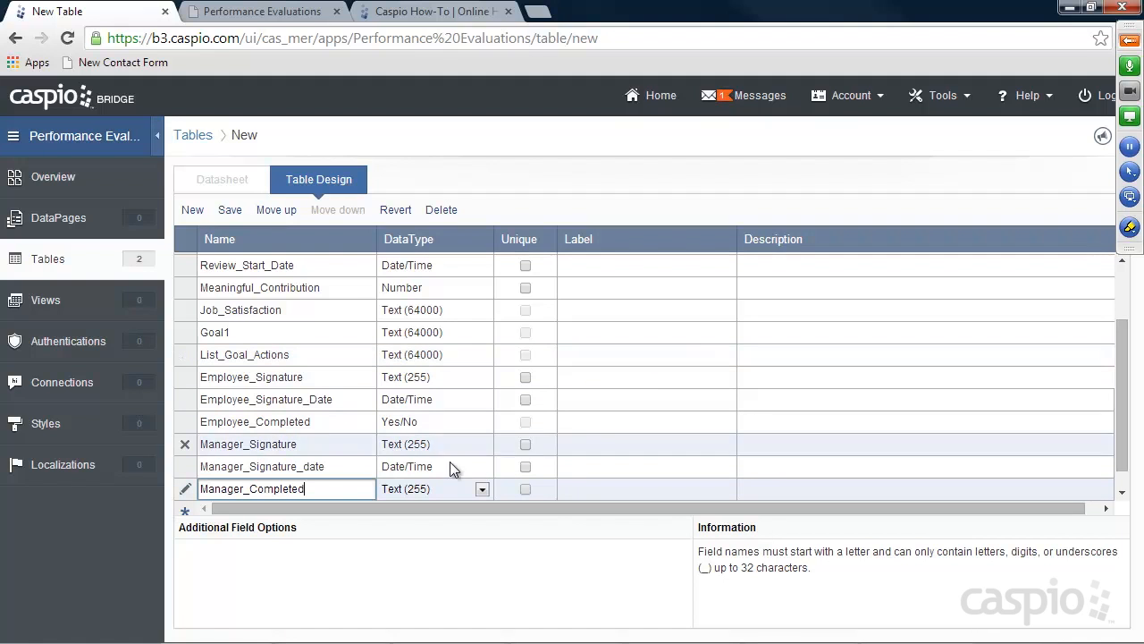
{"action": "left_click", "coordinate": [425, 489]}
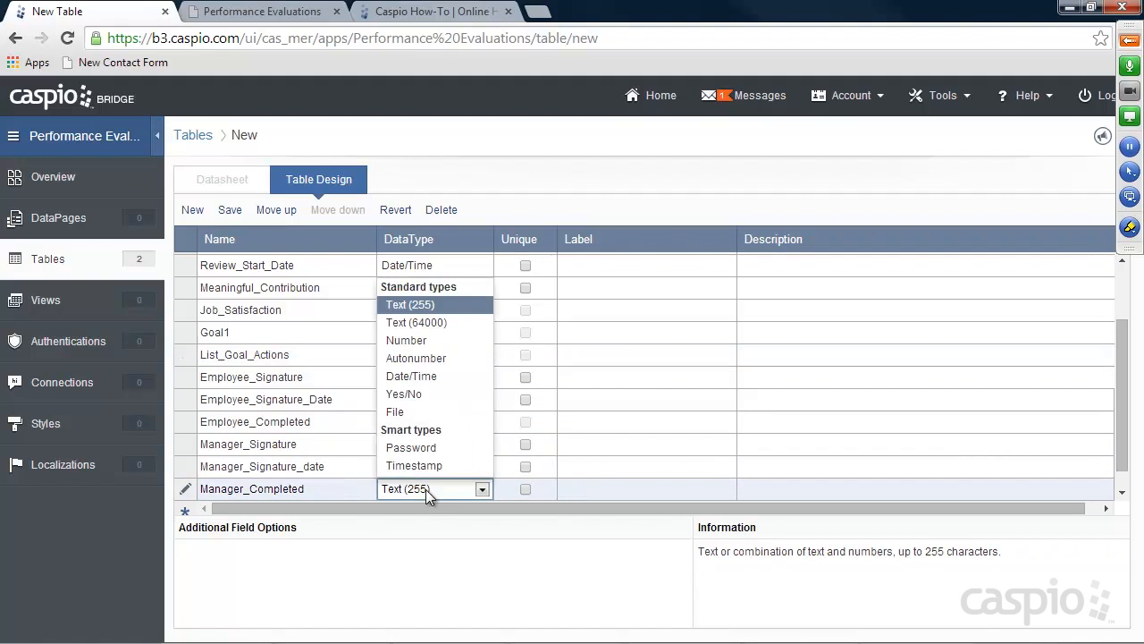
{"action": "left_click", "coordinate": [407, 394]}
{"action": "key", "text": "Return"}
Add HR_Signature, HR_Signature_Date (Date/Time) and HR_Completed (Yes/No) fields
{"action": "type", "text": "HR_Signature"}
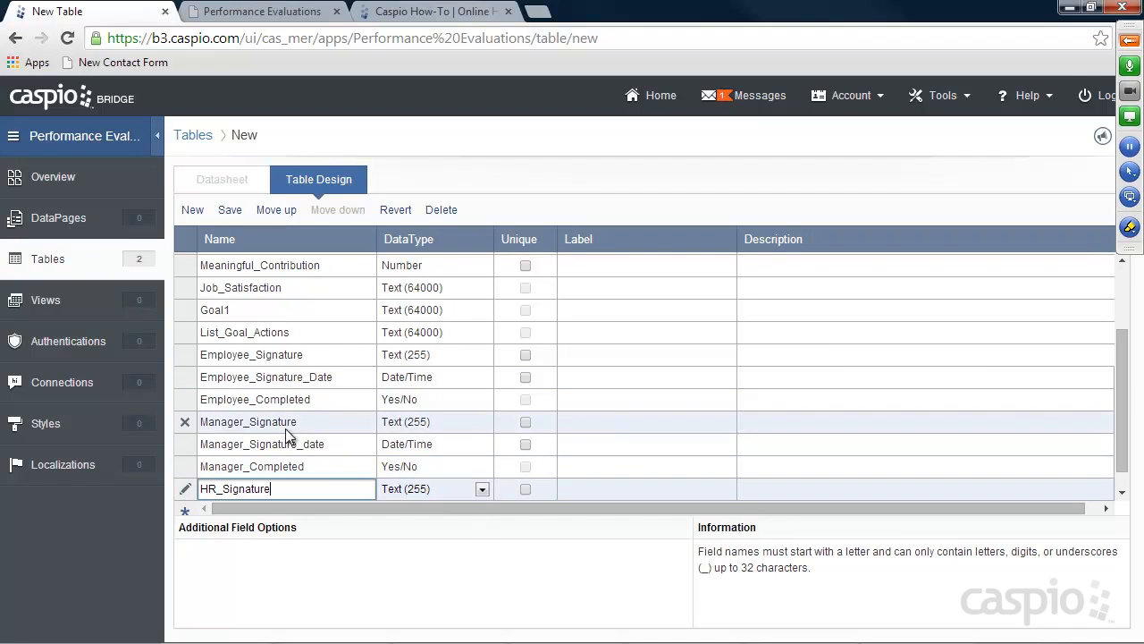
{"action": "key", "text": "Return"}
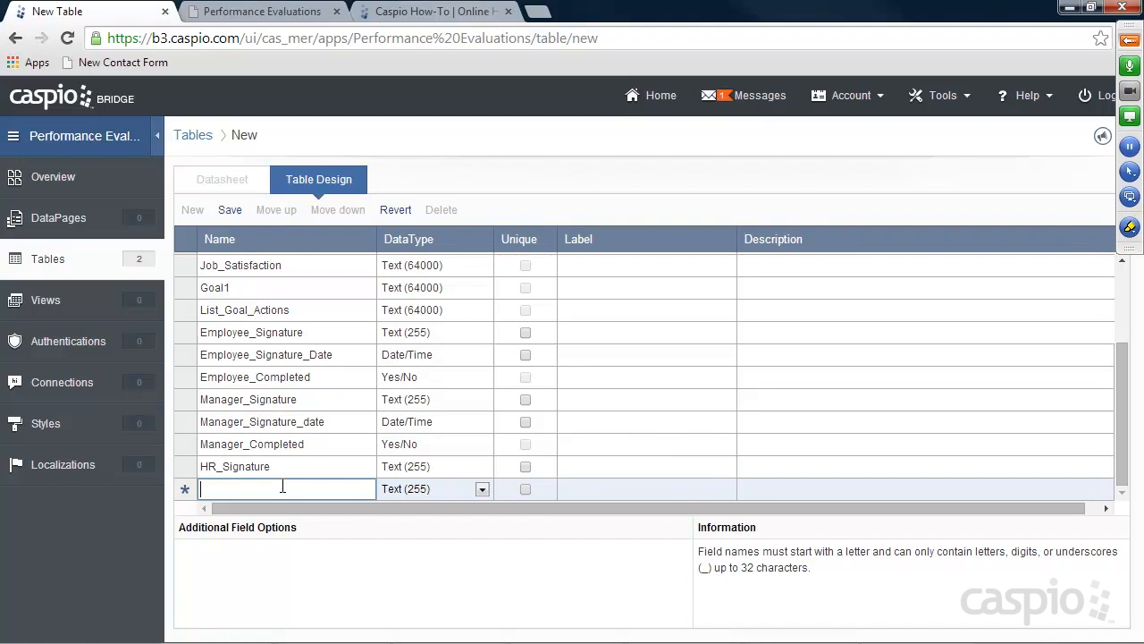
{"action": "type", "text": "HR_S"}
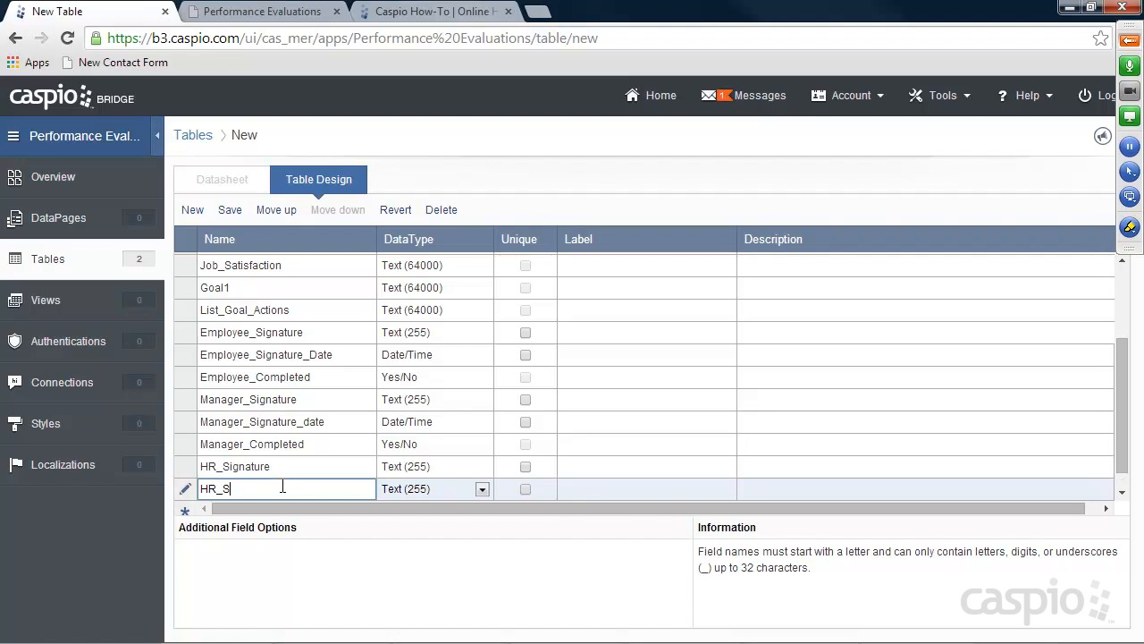
{"action": "type", "text": "ignature_Date"}
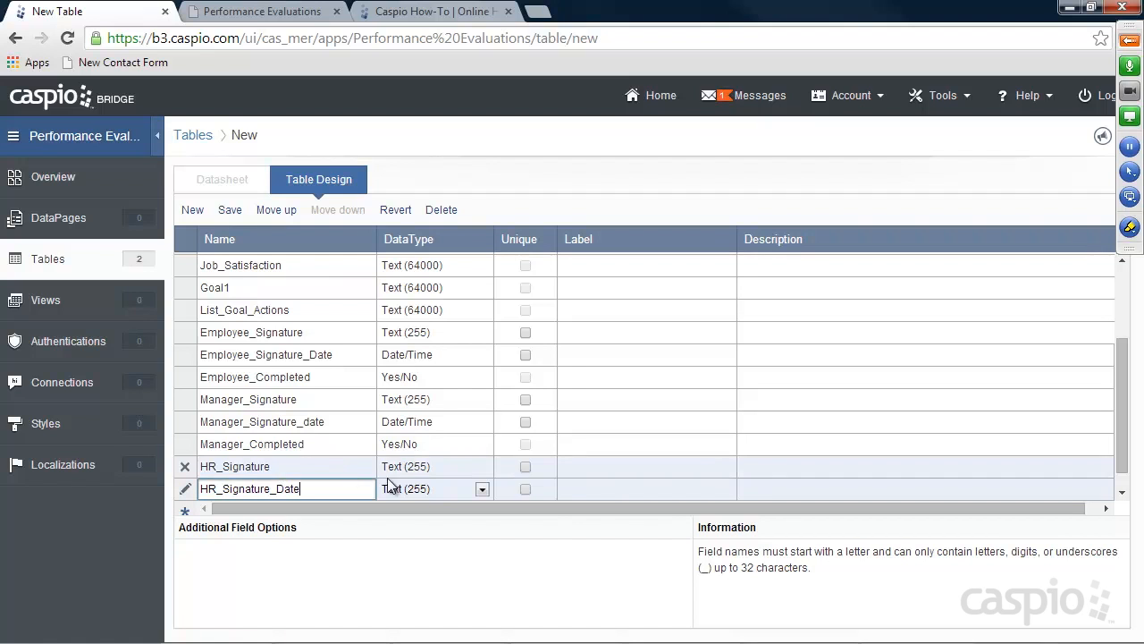
{"action": "left_click", "coordinate": [393, 488]}
{"action": "left_click", "coordinate": [407, 466]}
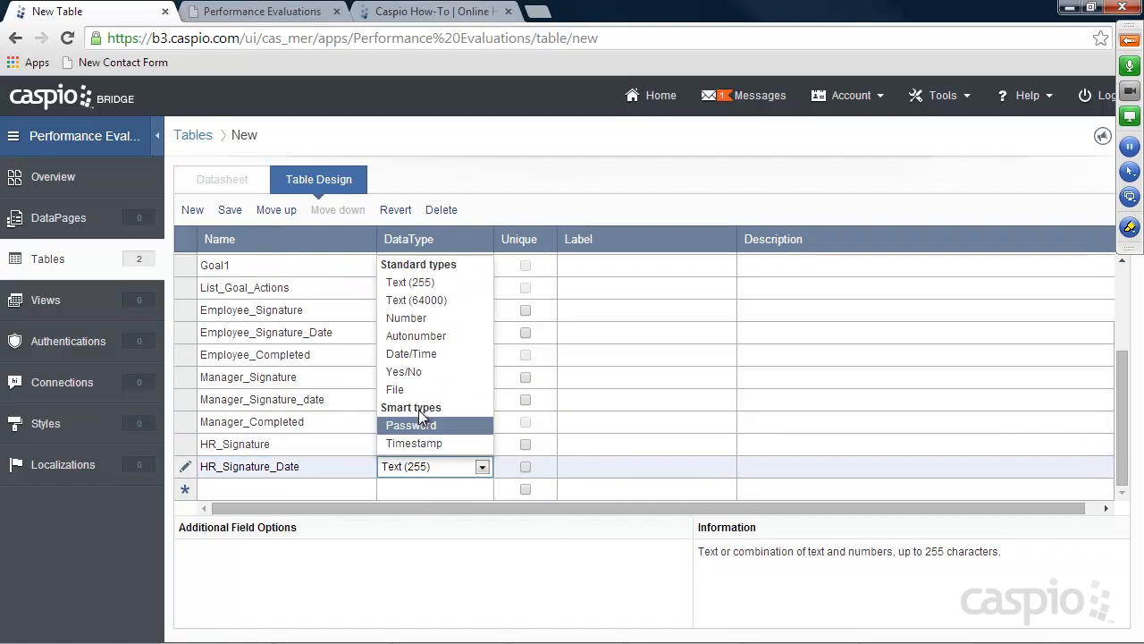
{"action": "left_click", "coordinate": [413, 354]}
{"action": "left_click", "coordinate": [307, 489]}
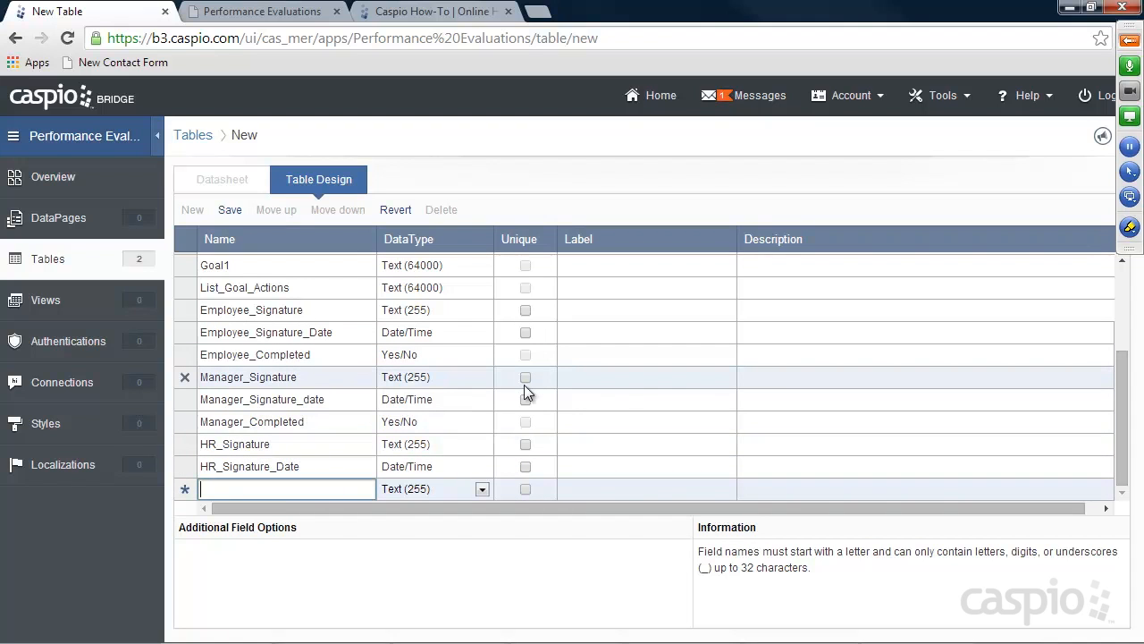
{"action": "type", "text": "HR_Completed"}
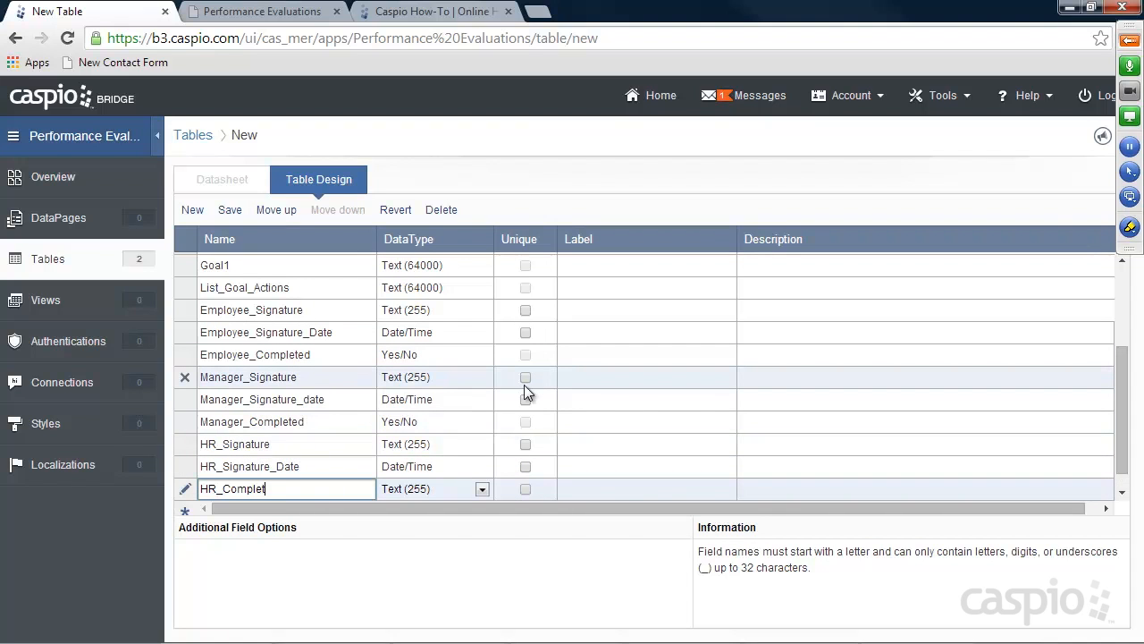
{"action": "left_click", "coordinate": [439, 490]}
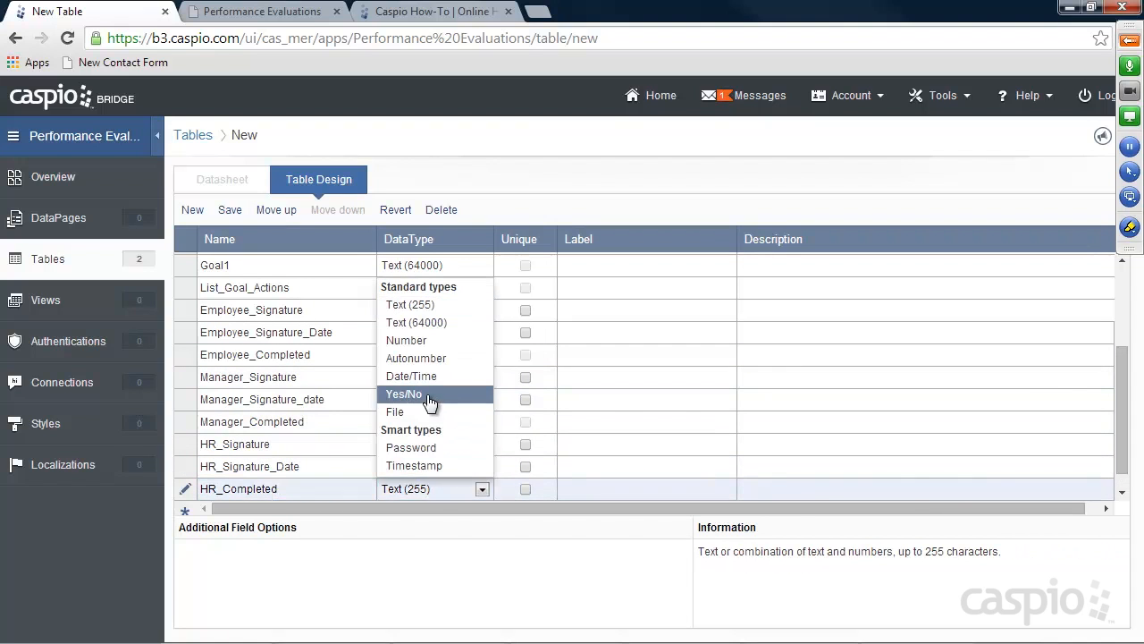
{"action": "left_click", "coordinate": [435, 397]}
{"action": "left_click", "coordinate": [274, 489]}
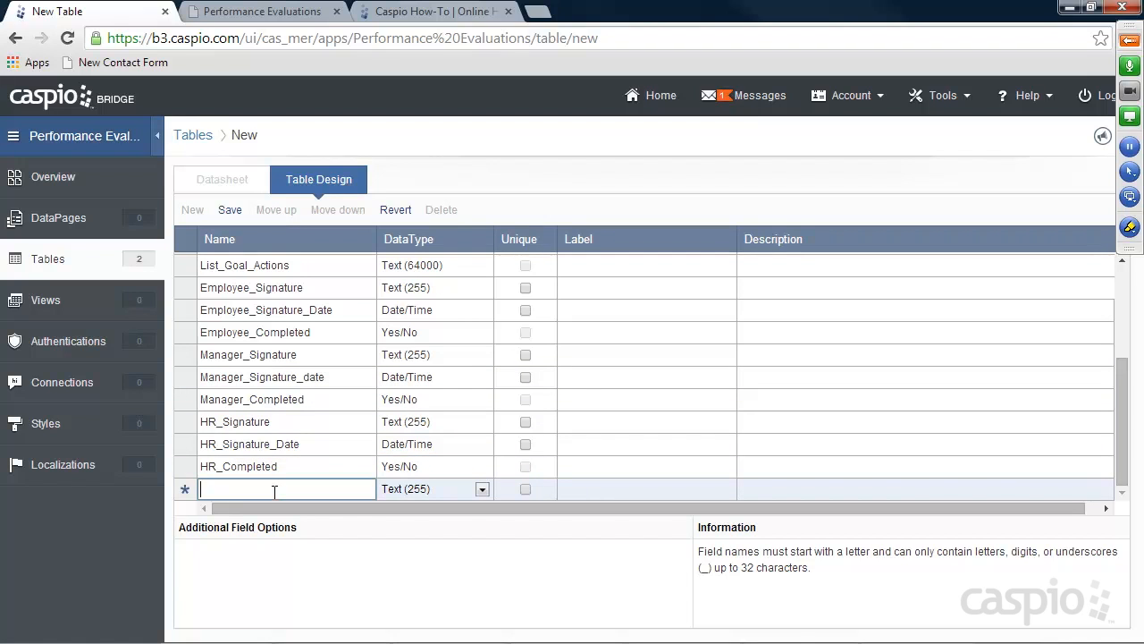
Add a Manager_Notes field of type Text (64000)
{"action": "type", "text": "Manager_Notes"}
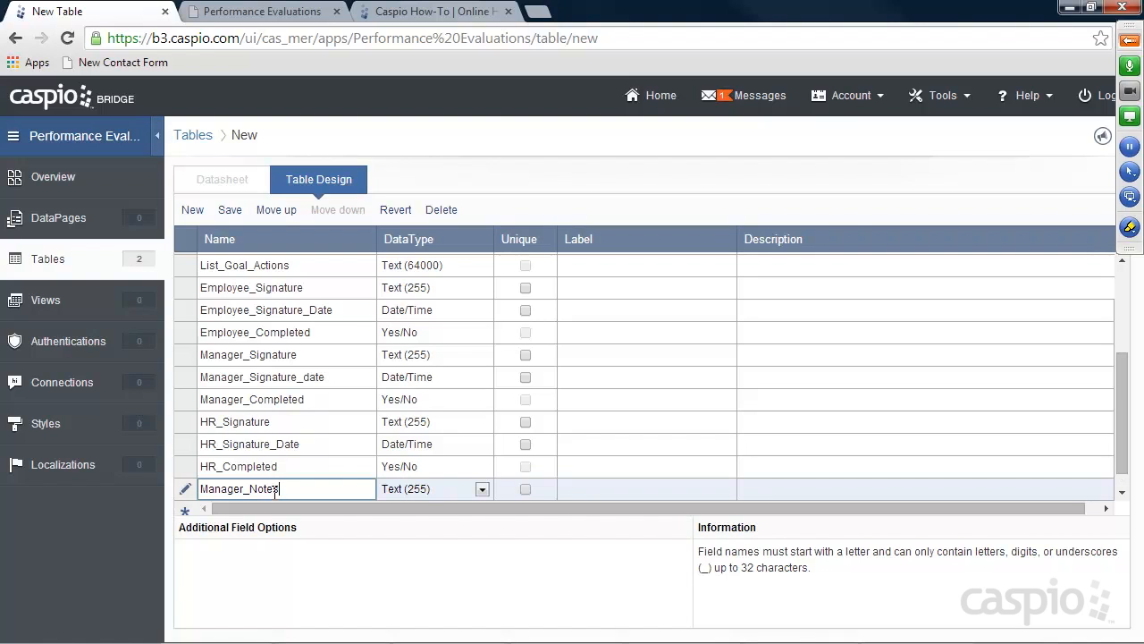
{"action": "left_click", "coordinate": [406, 488]}
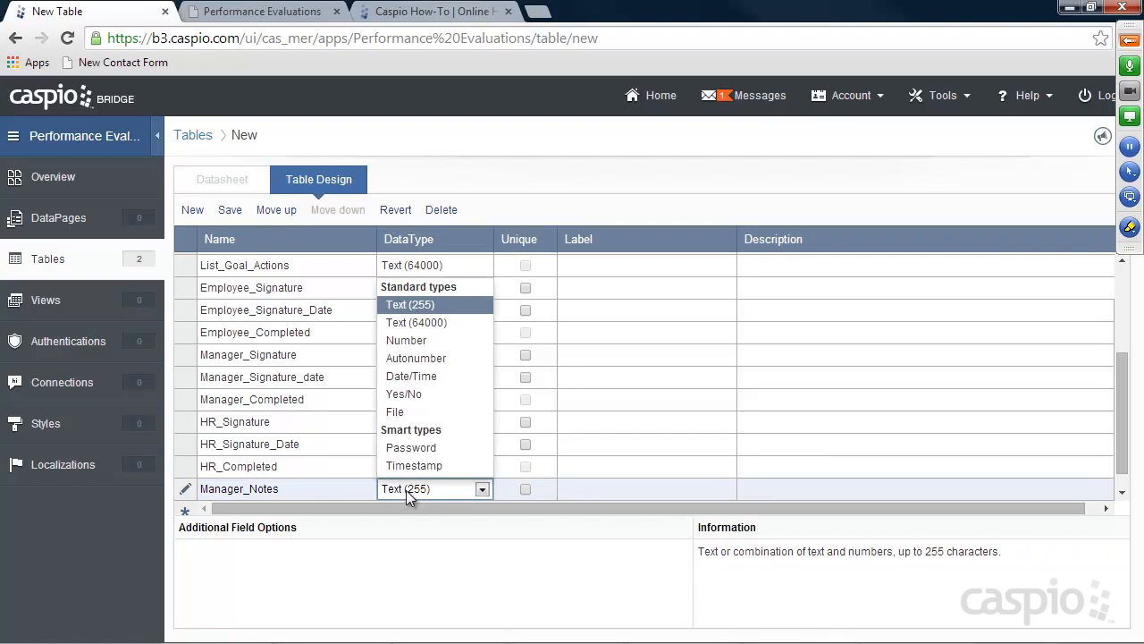
{"action": "left_click", "coordinate": [434, 325]}
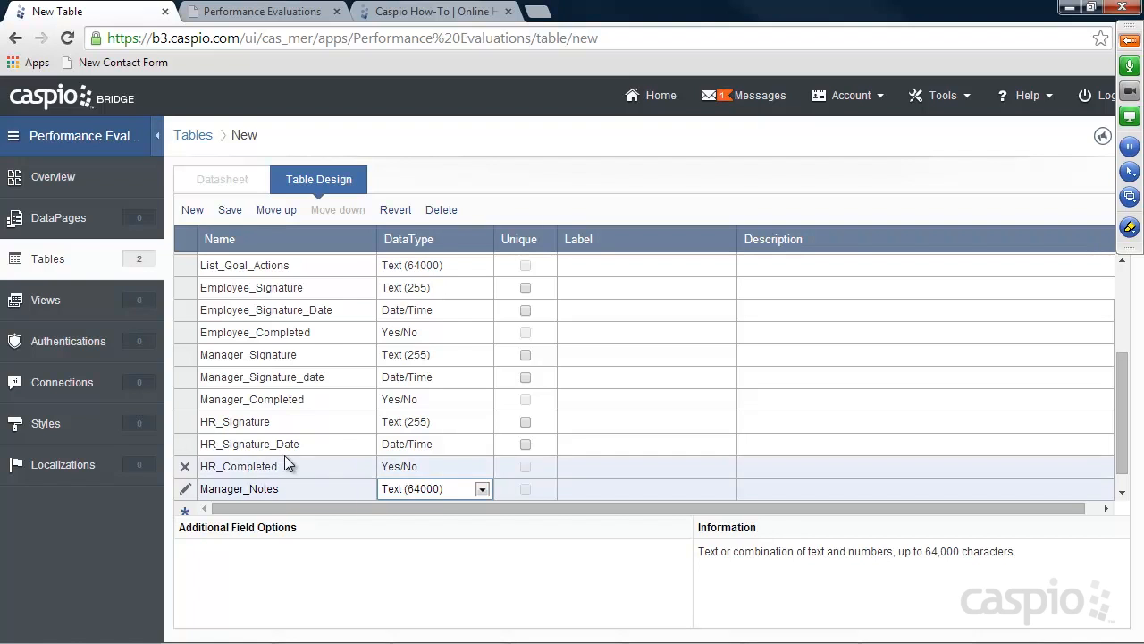
Add a final HR_Notes field as Text (64000) and return to the top of the field list
{"action": "scroll", "coordinate": [277, 460], "scroll_direction": "down", "scroll_amount": 1}
{"action": "left_click", "coordinate": [273, 488]}
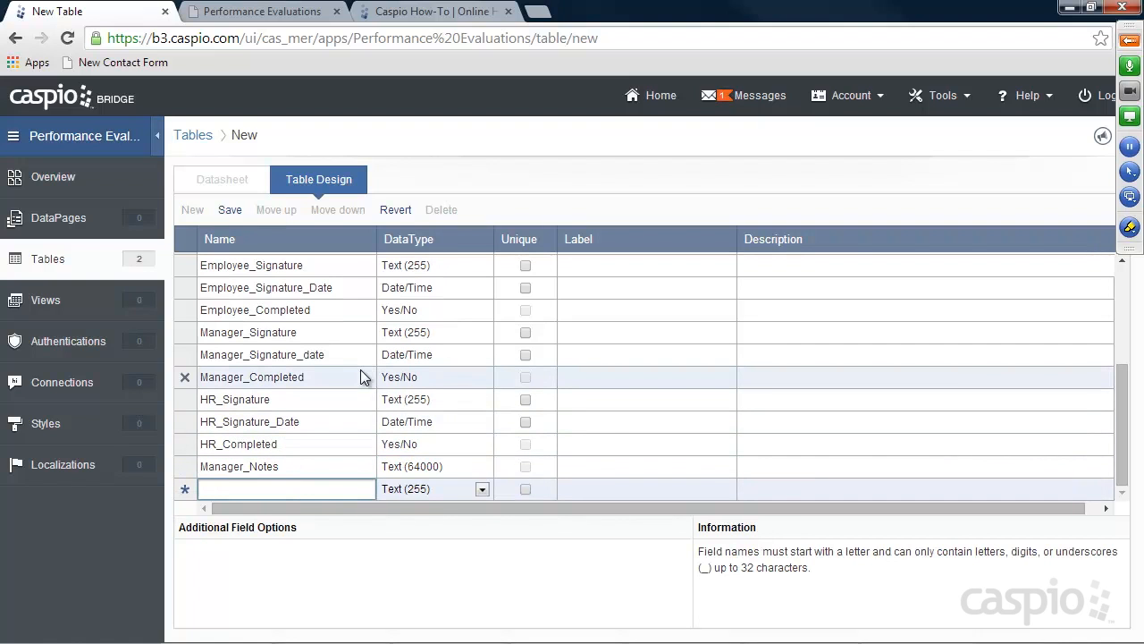
{"action": "type", "text": "HR_Notes"}
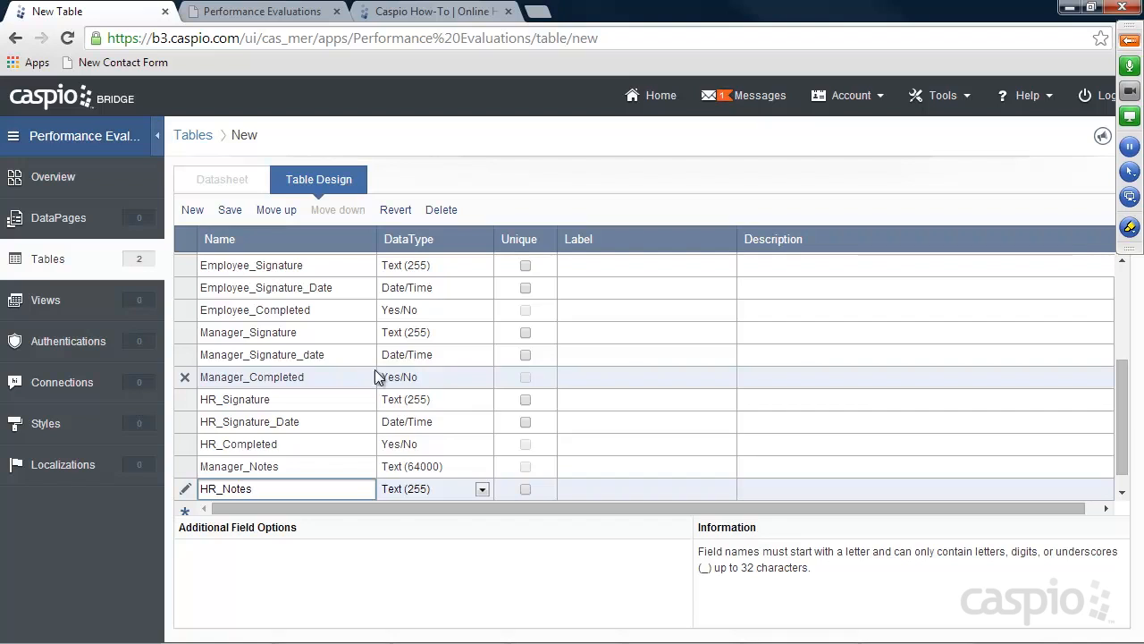
{"action": "left_click", "coordinate": [439, 485]}
{"action": "left_click", "coordinate": [424, 326]}
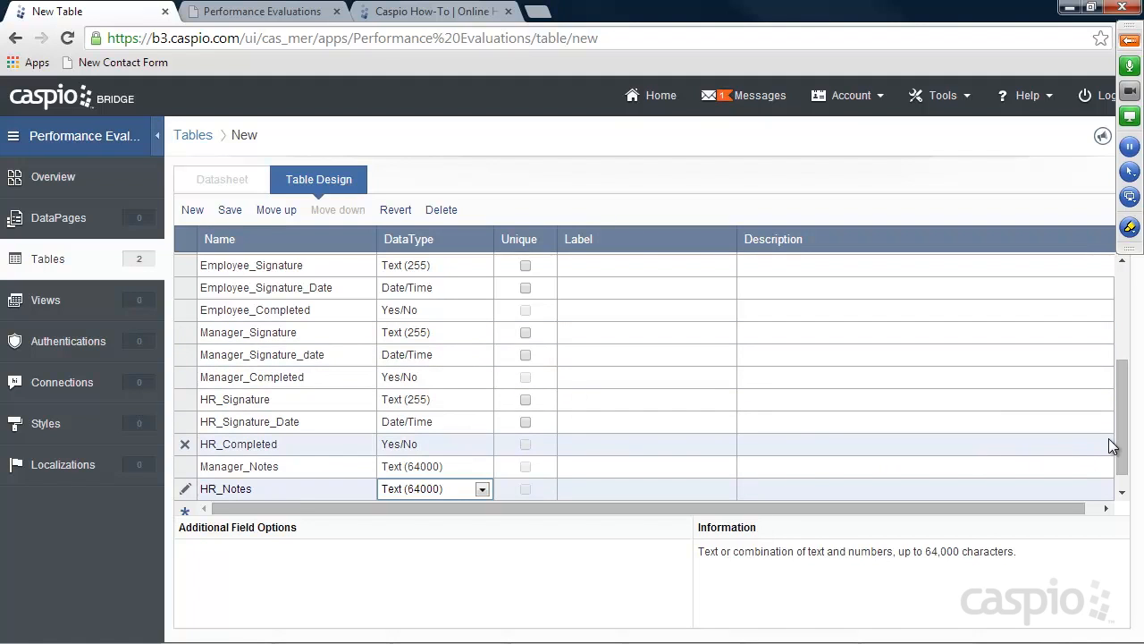
{"action": "left_click_drag", "start_coordinate": [1119, 439], "coordinate": [1124, 463]}
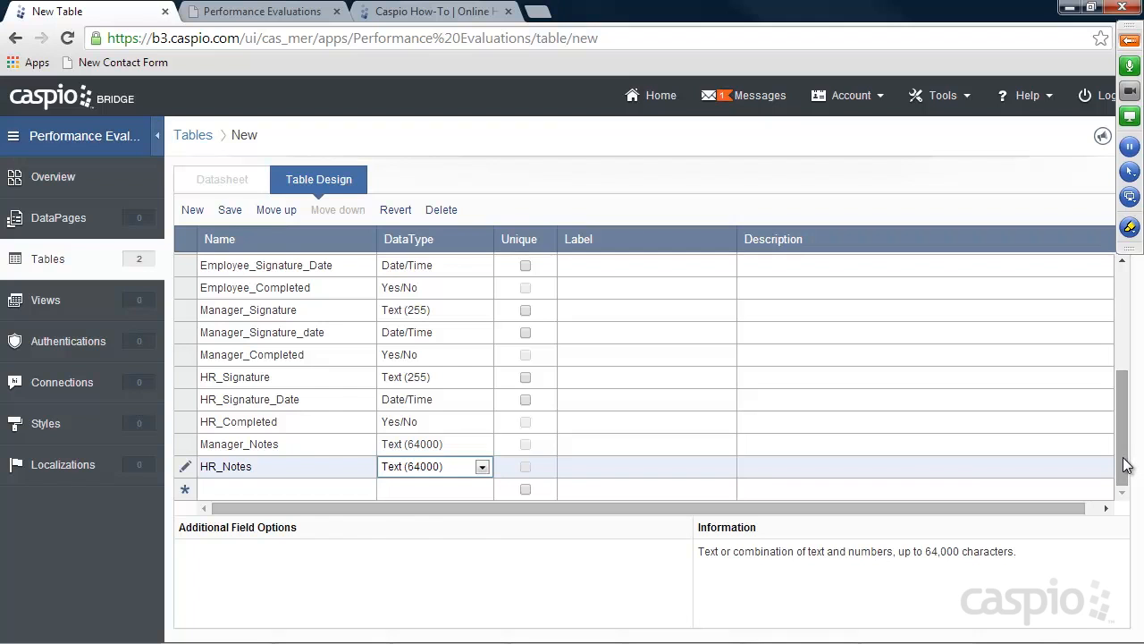
{"action": "left_click_drag", "start_coordinate": [1124, 464], "coordinate": [1116, 329]}
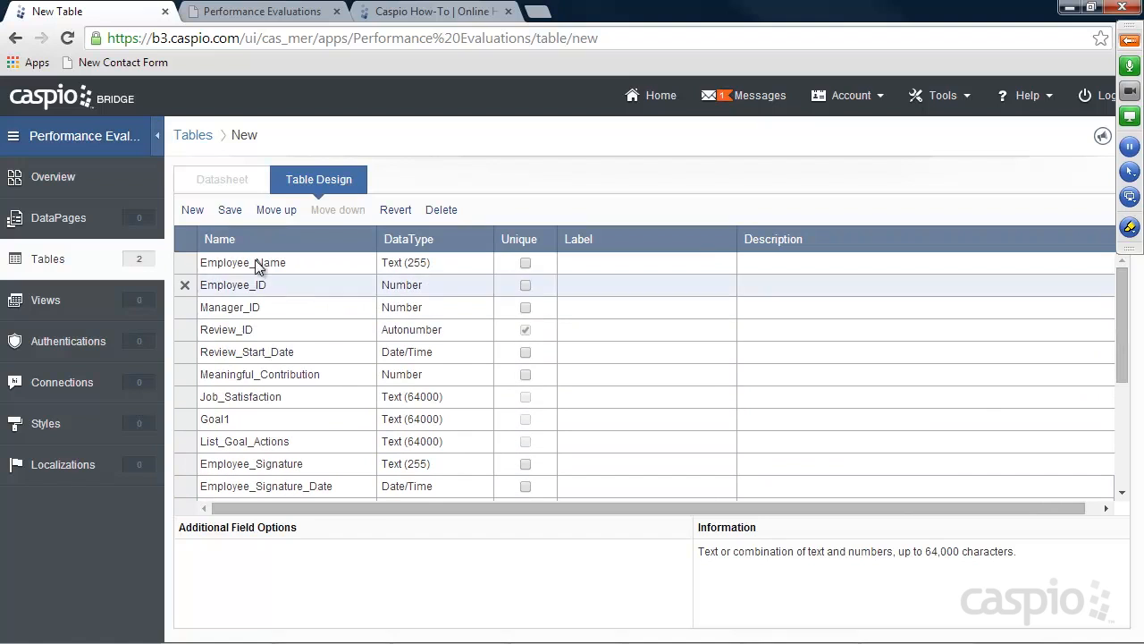
Save the new table under the name tbl_Reviews
{"action": "left_click", "coordinate": [230, 211]}
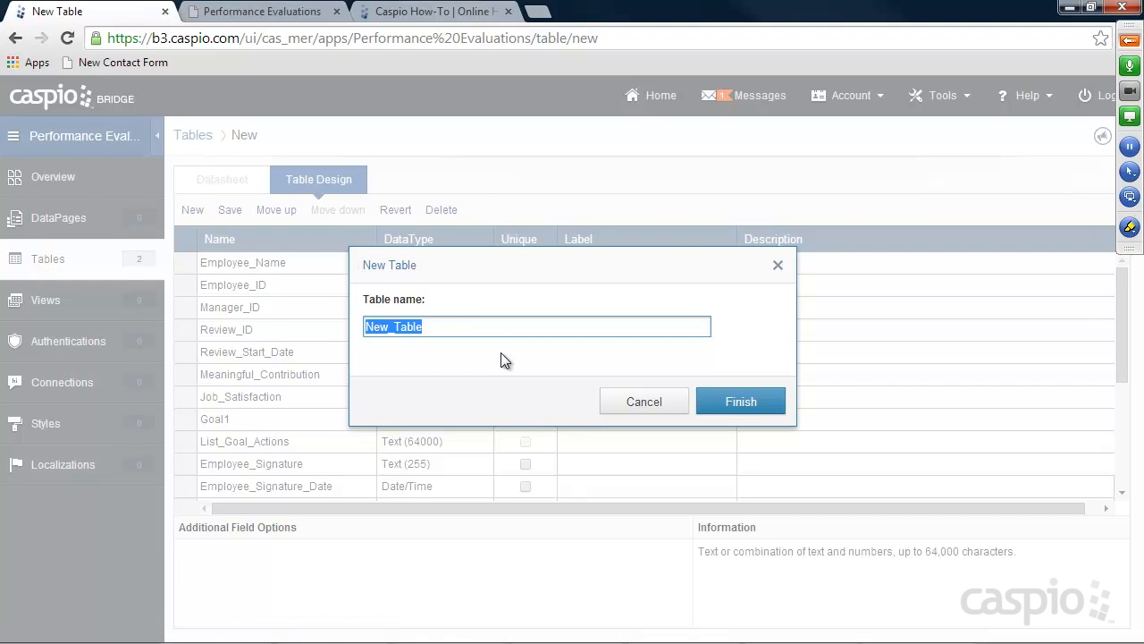
{"action": "type", "text": "tbl_Reviuew"}
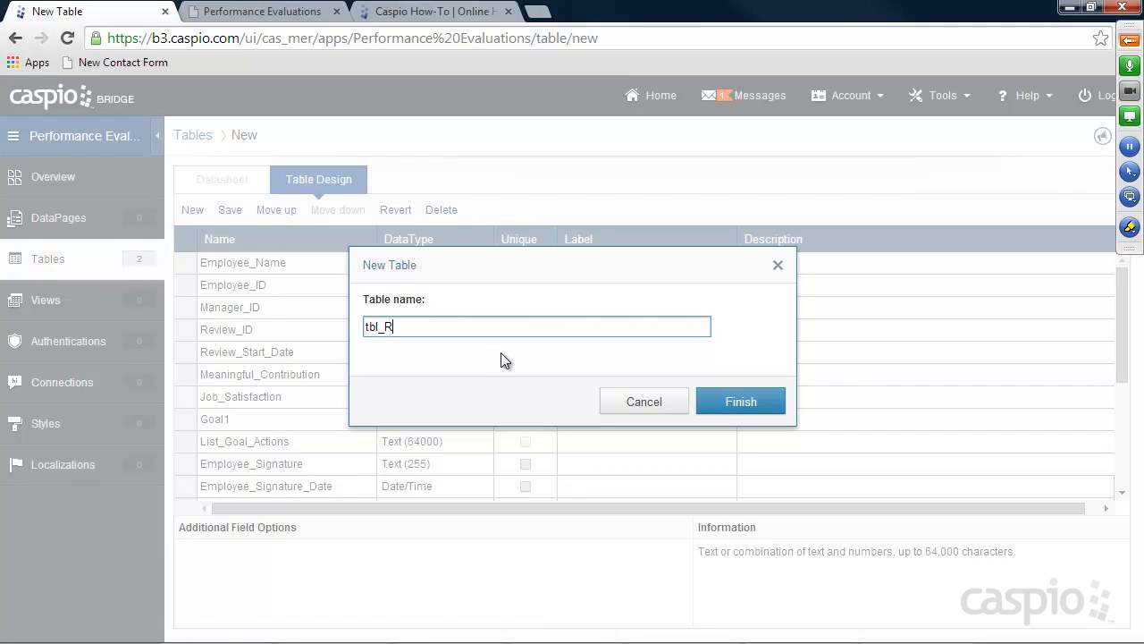
{"action": "type", "text": "s"}
{"action": "key", "text": "BackSpace"}
{"action": "key", "text": "BackSpace"}
{"action": "key", "text": "BackSpace"}
{"action": "key", "text": "BackSpace"}
{"action": "type", "text": "ews"}
{"action": "left_click", "coordinate": [735, 401]}
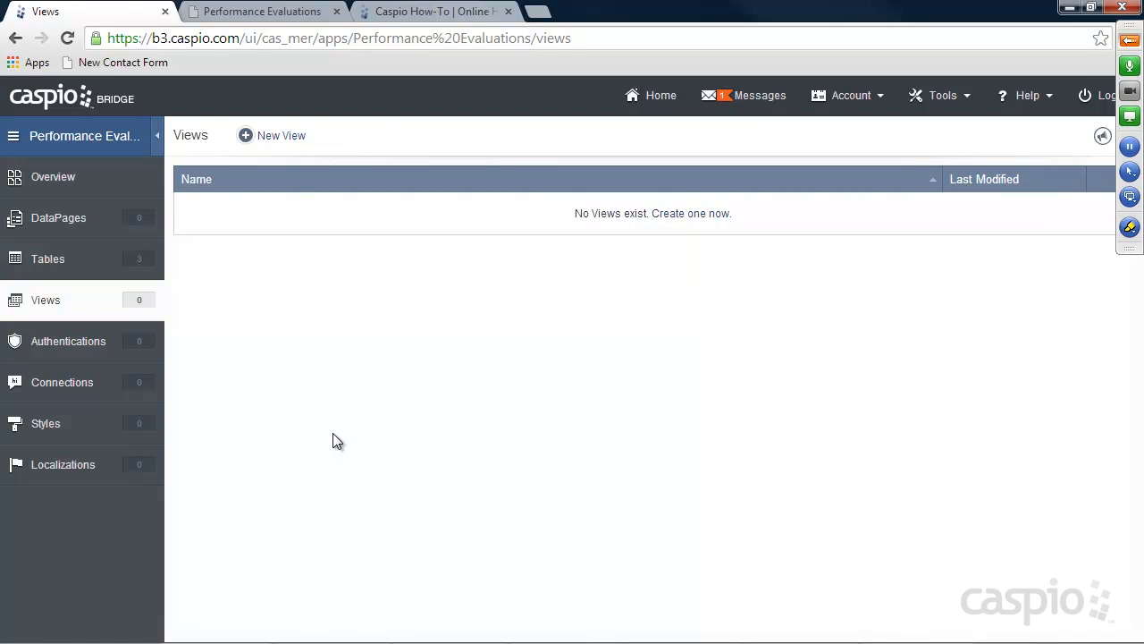
Create a view named Filter_All_Access_View on tbl_Employees and advance to field properties
{"action": "left_click", "coordinate": [285, 142]}
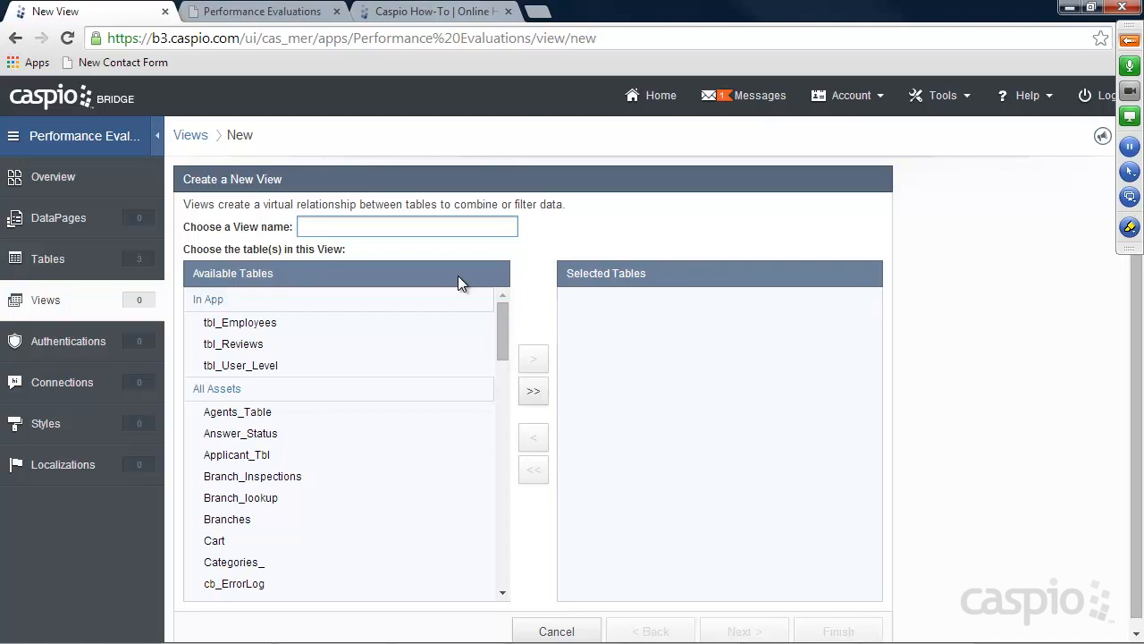
{"action": "type", "text": "Filter_All_Access_View"}
{"action": "left_click", "coordinate": [260, 326]}
{"action": "left_click", "coordinate": [533, 358]}
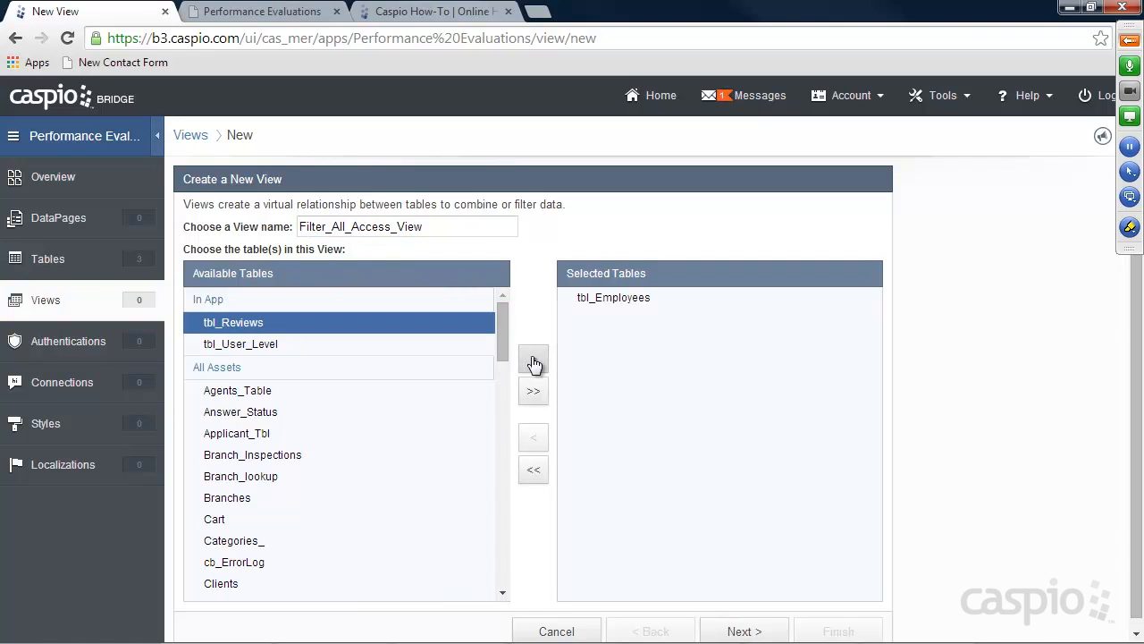
{"action": "mouse_move", "coordinate": [740, 637]}
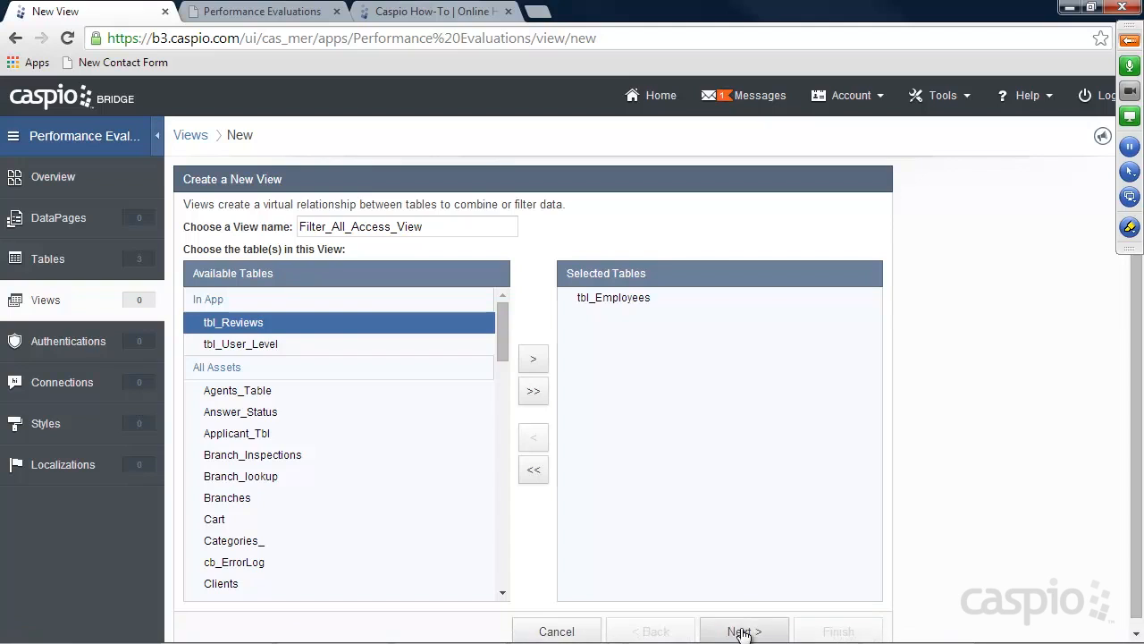
{"action": "left_click", "coordinate": [745, 631]}
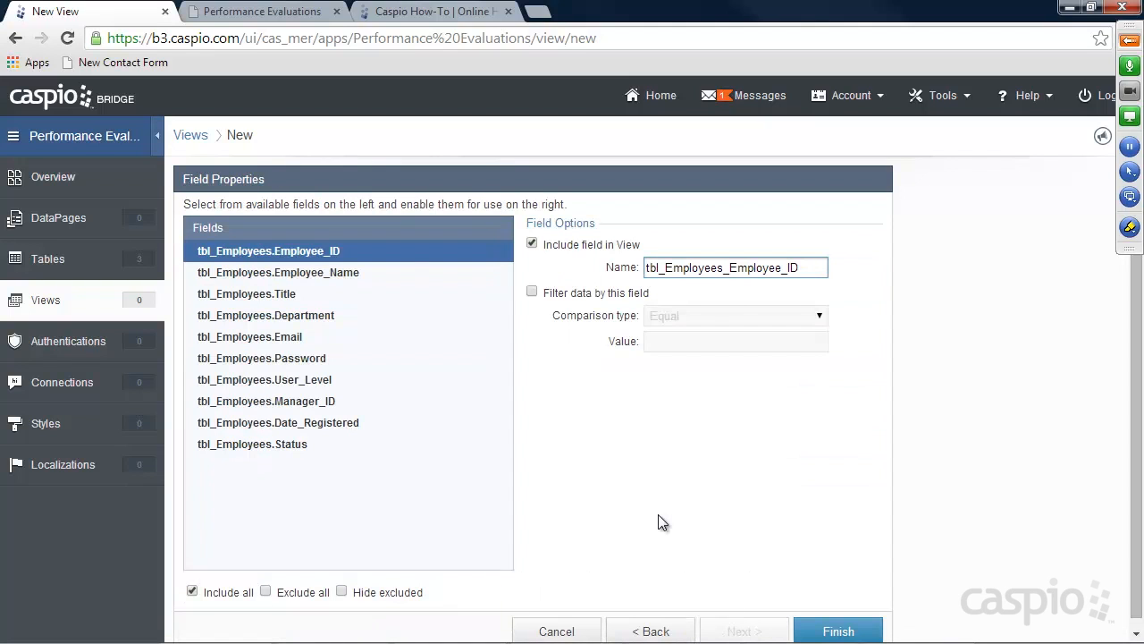
Filter User_Level to contain 'Admin OR Manager OR Employee'
{"action": "left_click", "coordinate": [286, 380]}
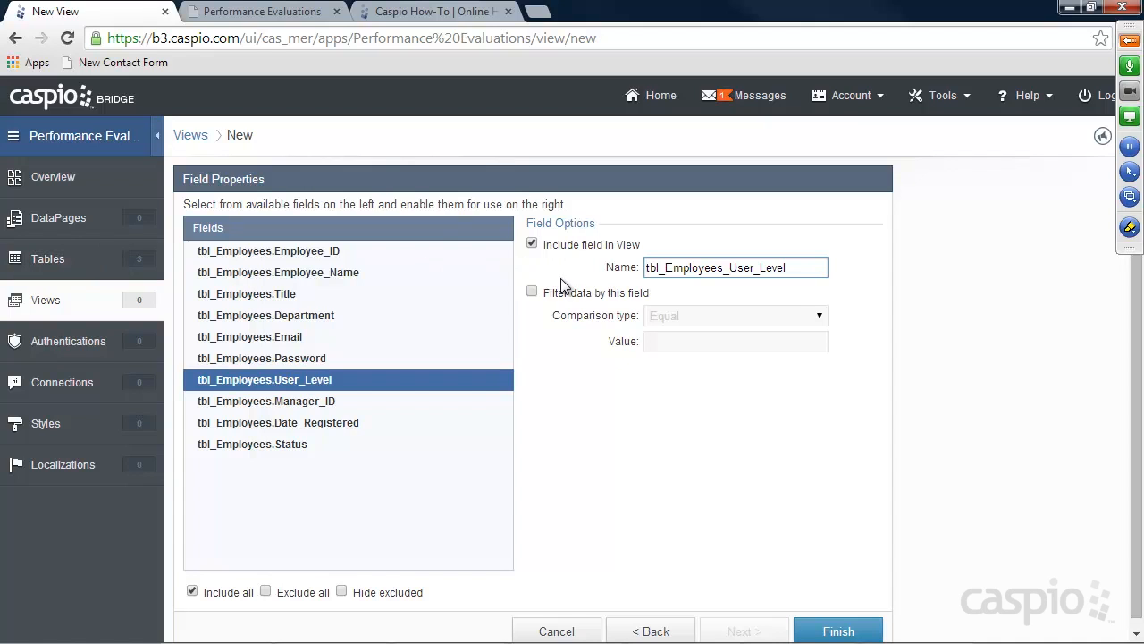
{"action": "left_click", "coordinate": [533, 294]}
{"action": "left_click", "coordinate": [695, 317]}
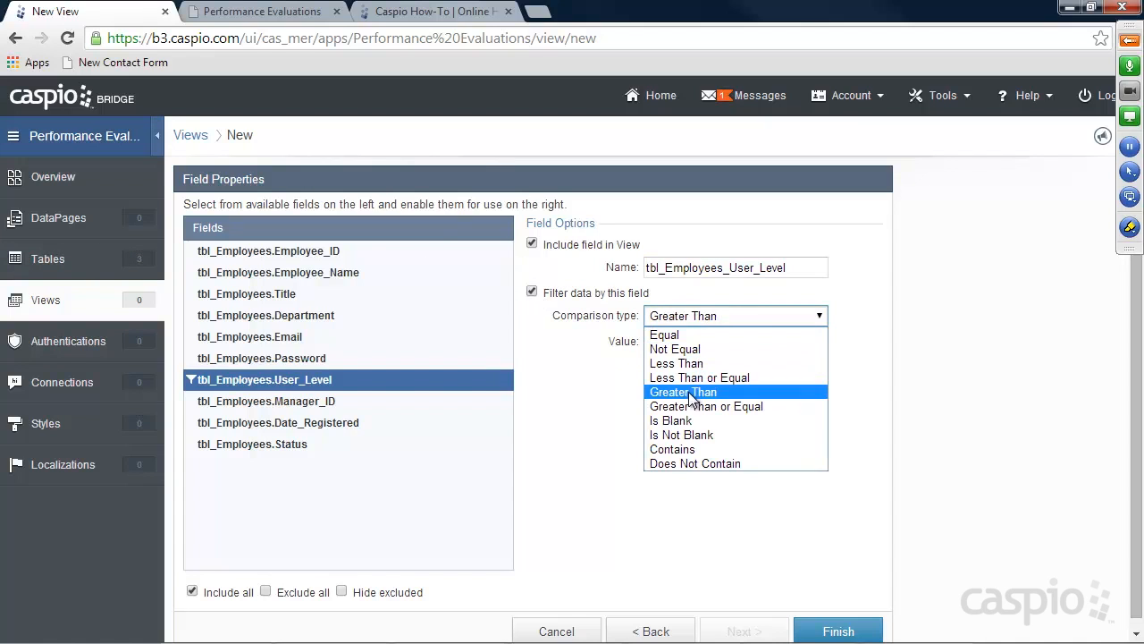
{"action": "left_click", "coordinate": [686, 451]}
{"action": "left_click", "coordinate": [680, 343]}
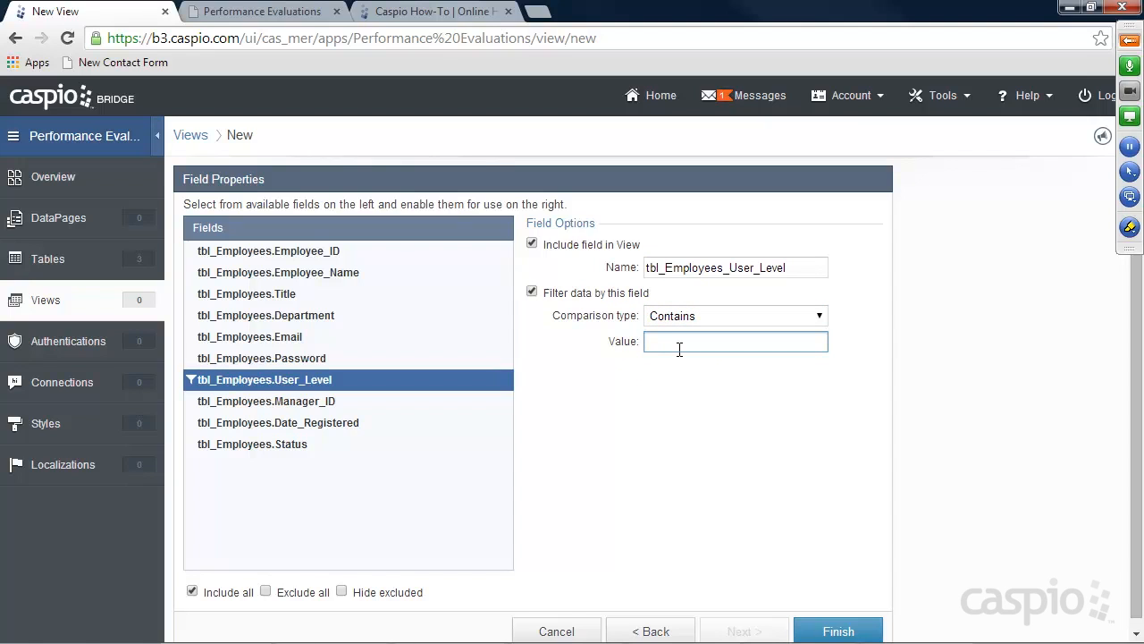
{"action": "type", "text": "Admin OR Manager OR Employee"}
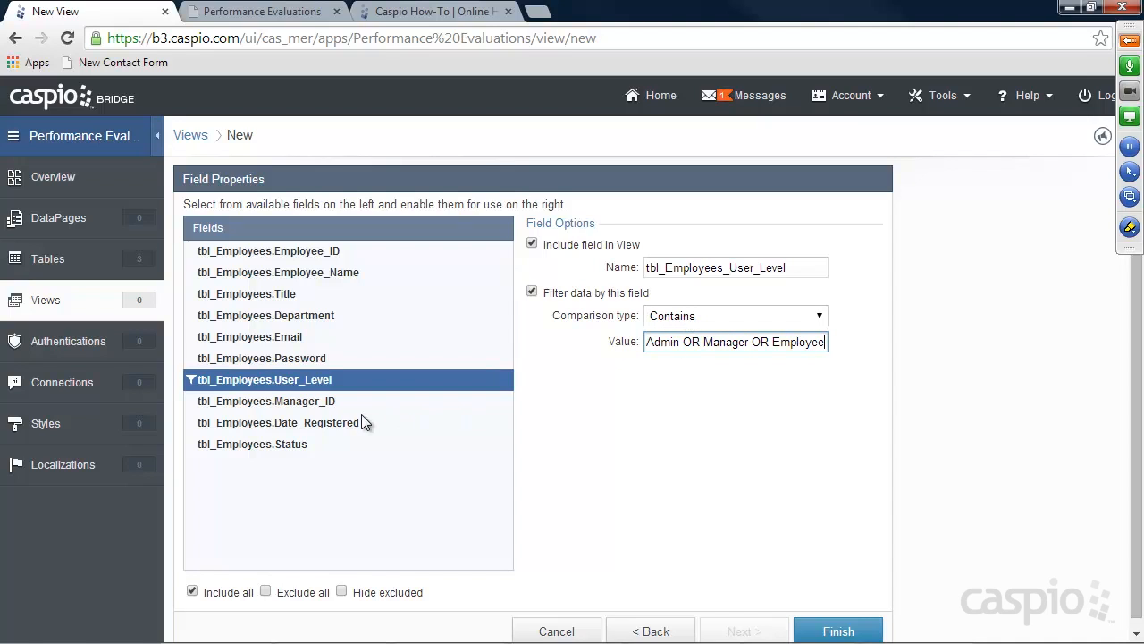
Add a Status filter requiring the value checked, then finish the view
{"action": "left_click", "coordinate": [277, 445]}
{"action": "left_click", "coordinate": [533, 291]}
{"action": "left_click", "coordinate": [653, 340]}
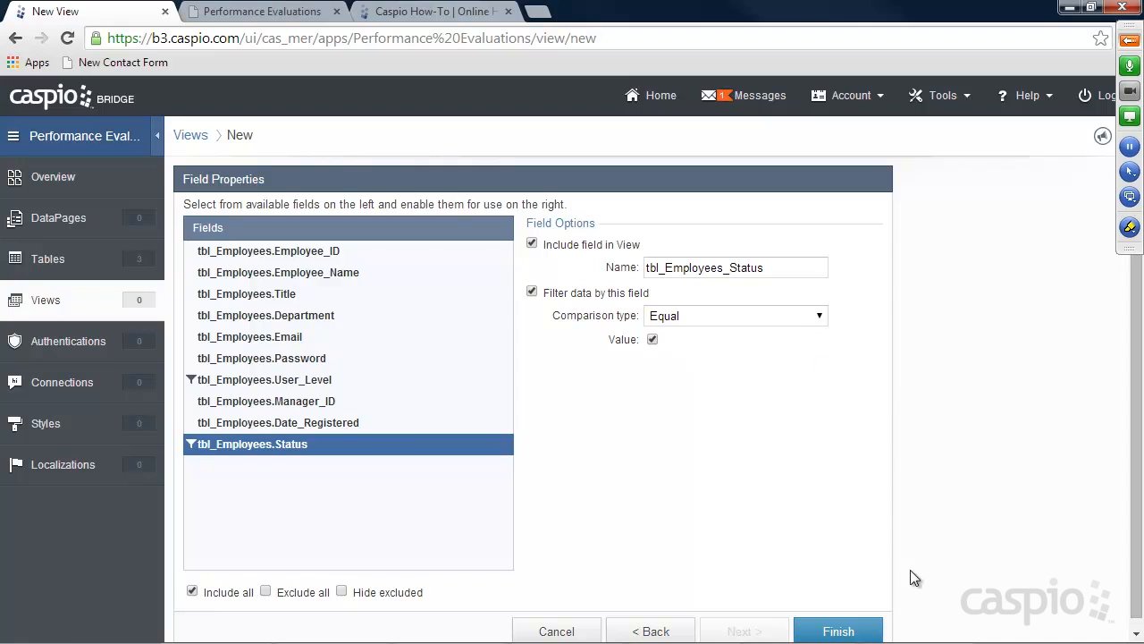
{"action": "left_click", "coordinate": [861, 631]}
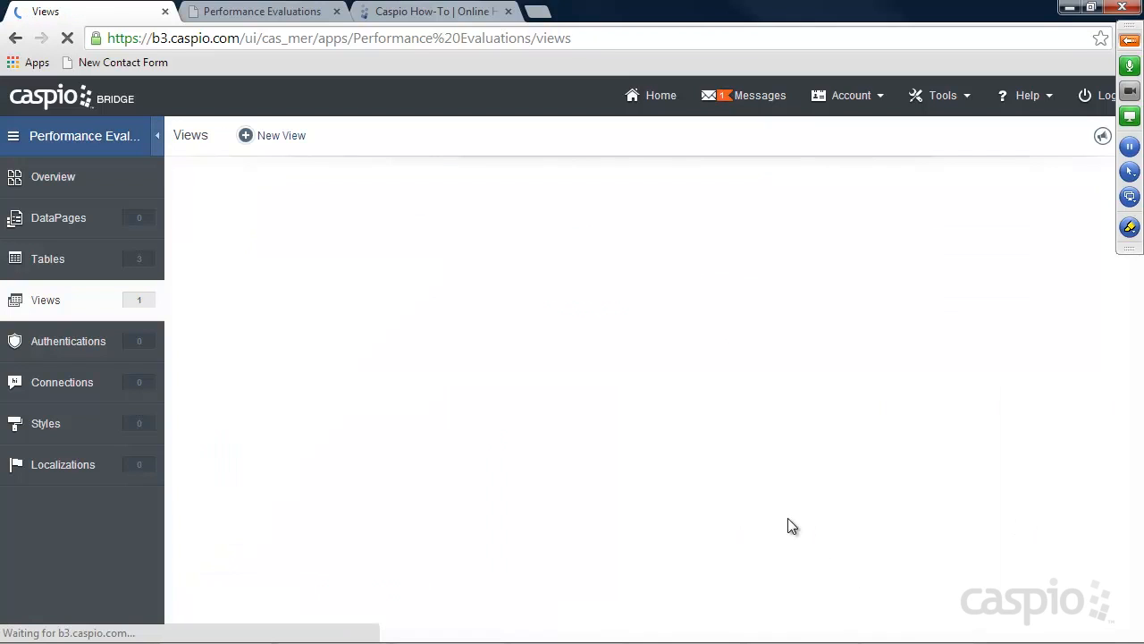
Create a view named Filter_Manager_and_Admin_View on tbl_Employees and advance to field properties
{"action": "left_click", "coordinate": [281, 139]}
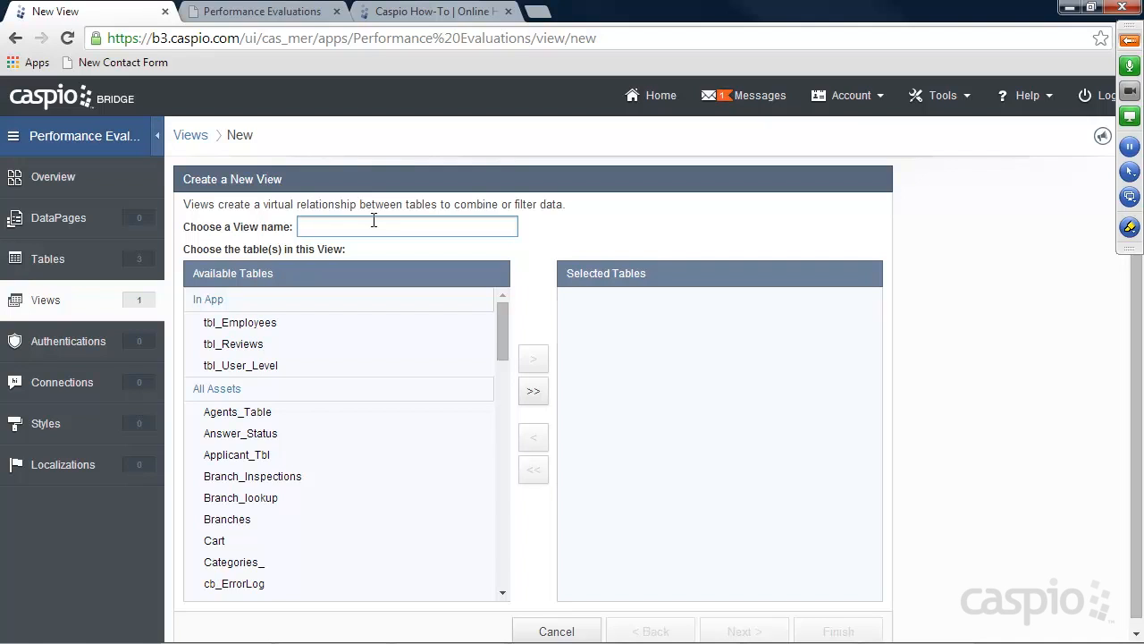
{"action": "type", "text": "Filter_Manager_and_Admin_View"}
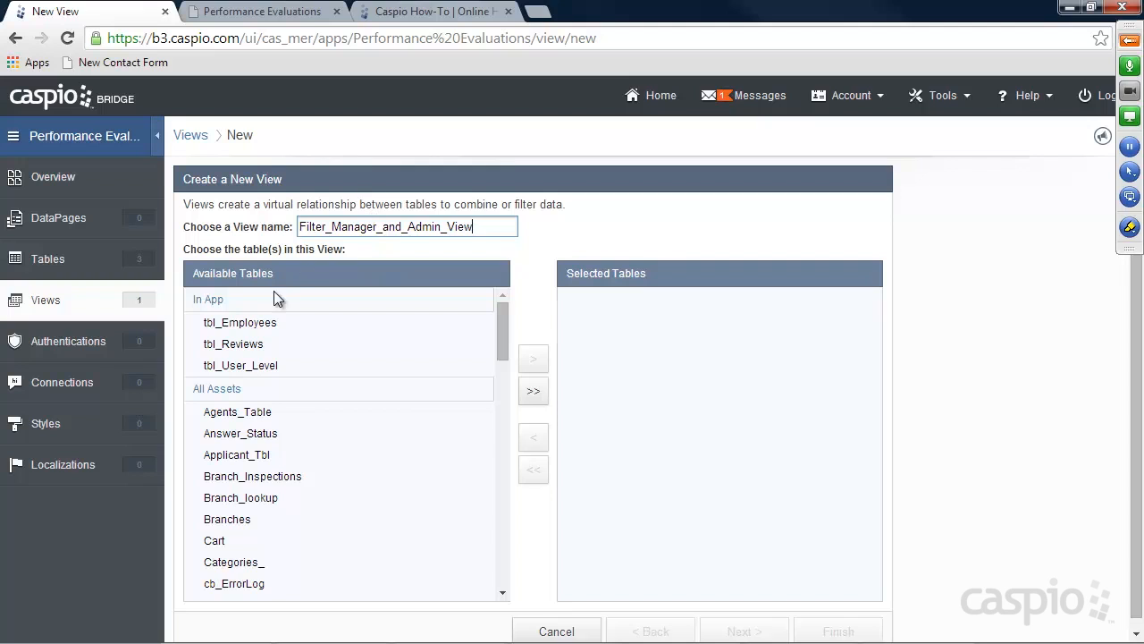
{"action": "left_click", "coordinate": [256, 322]}
{"action": "left_click", "coordinate": [535, 361]}
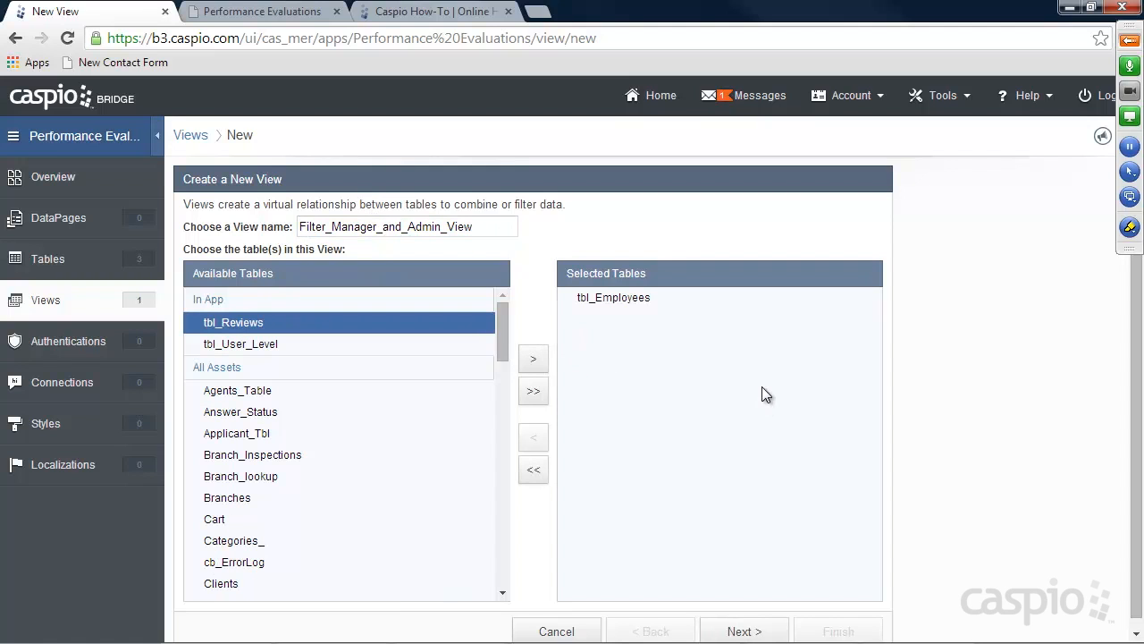
{"action": "left_click", "coordinate": [741, 630]}
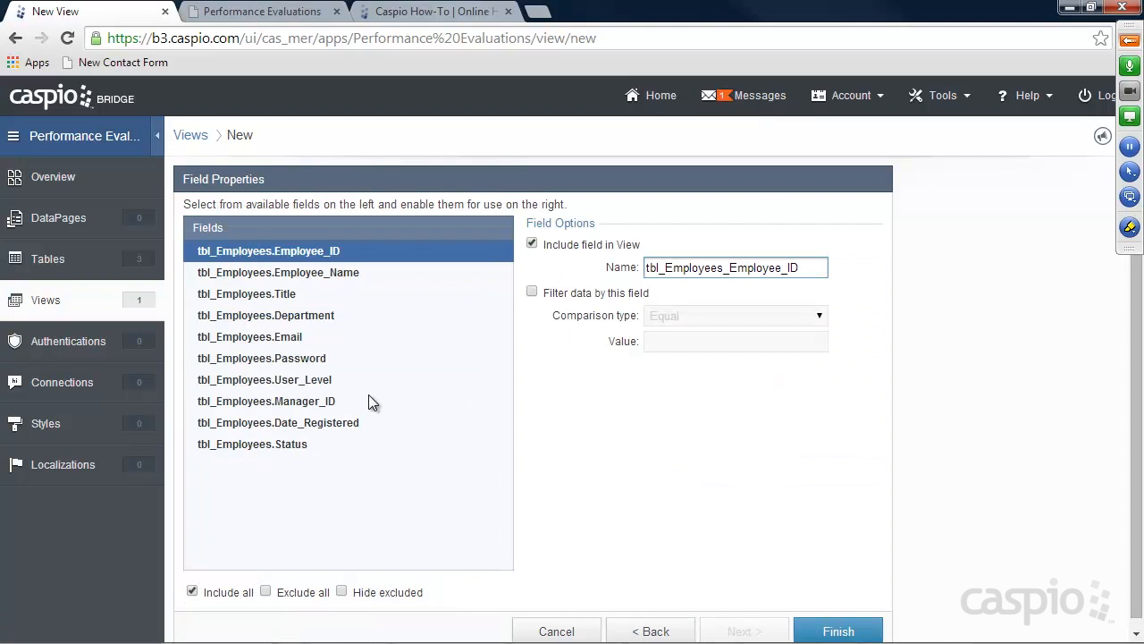
Filter User_Level to contain 'Admin OR Manager'
{"action": "left_click", "coordinate": [304, 380]}
{"action": "left_click", "coordinate": [560, 295]}
{"action": "left_click", "coordinate": [670, 324]}
{"action": "left_click", "coordinate": [689, 450]}
{"action": "left_click", "coordinate": [682, 345]}
{"action": "type", "text": "A"}
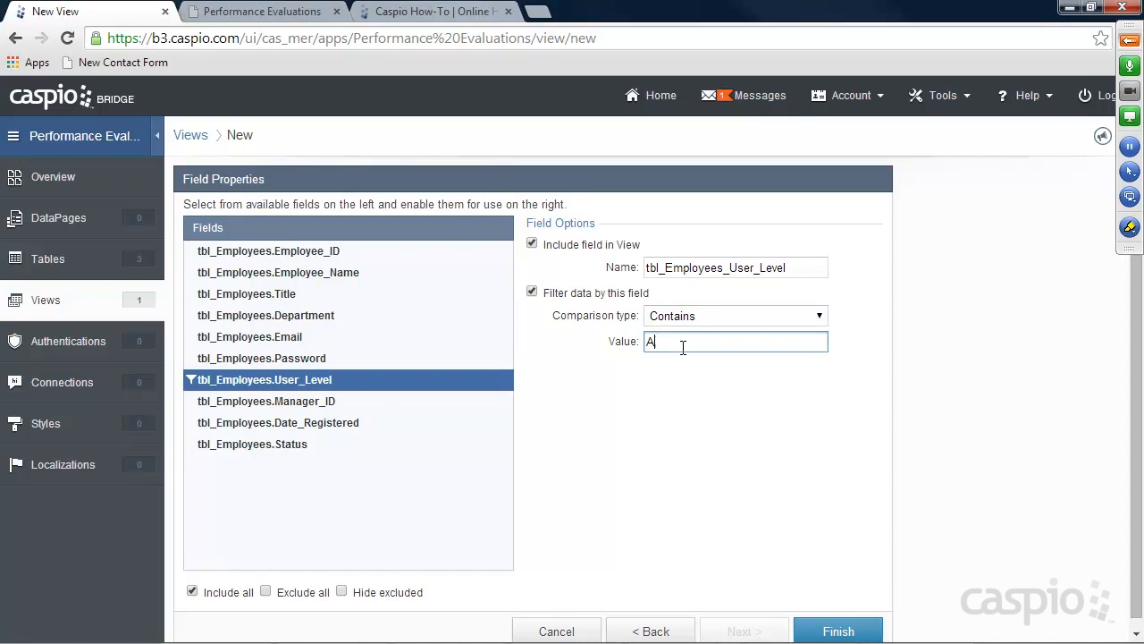
{"action": "type", "text": "dmin OR Manager"}
Add a Status filter requiring the value checked, then finish the view
{"action": "left_click", "coordinate": [251, 445]}
{"action": "left_click", "coordinate": [532, 293]}
{"action": "left_click", "coordinate": [652, 340]}
{"action": "left_click", "coordinate": [840, 632]}
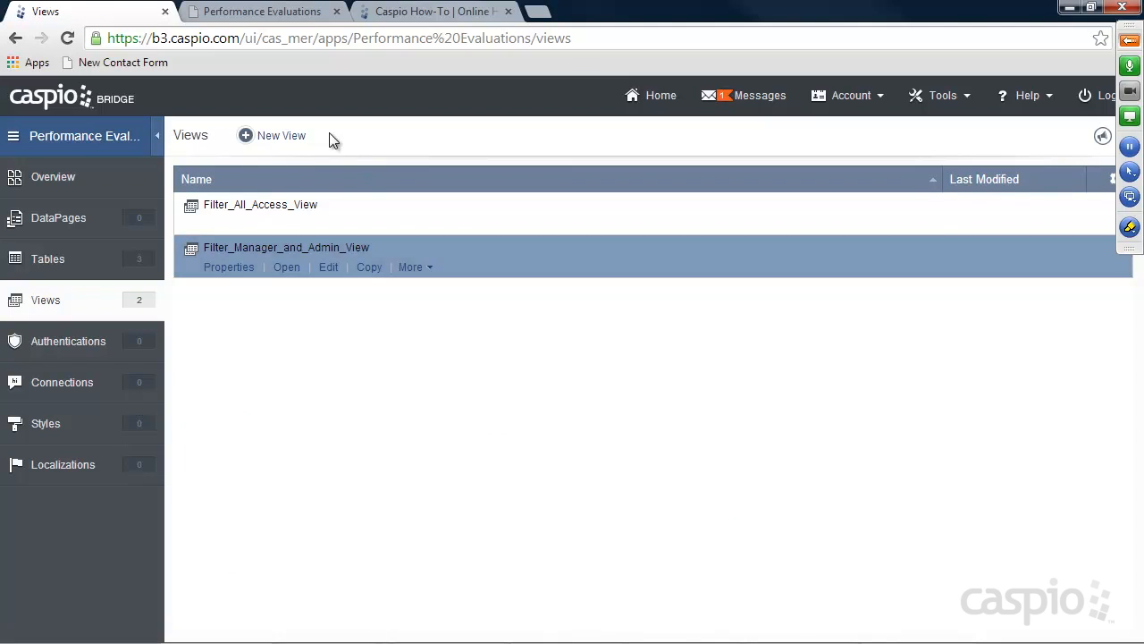
Create a view named Filter_Admin_Only_Access on tbl_Employees and advance to field properties
{"action": "left_click", "coordinate": [282, 138]}
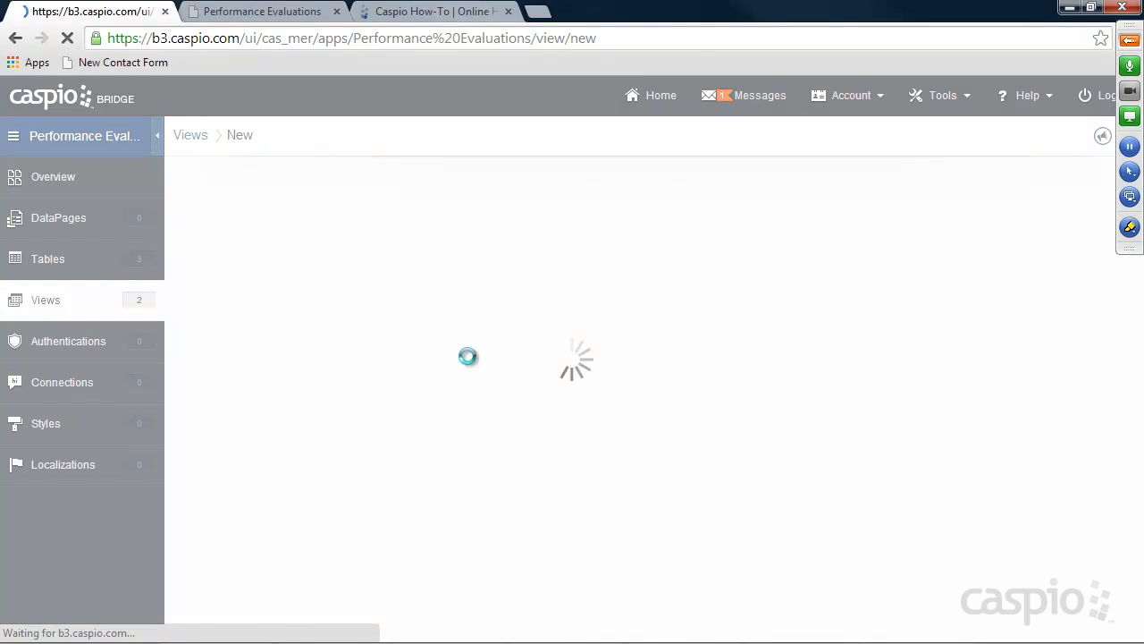
{"action": "type", "text": "Filter_Admin_Only_Access"}
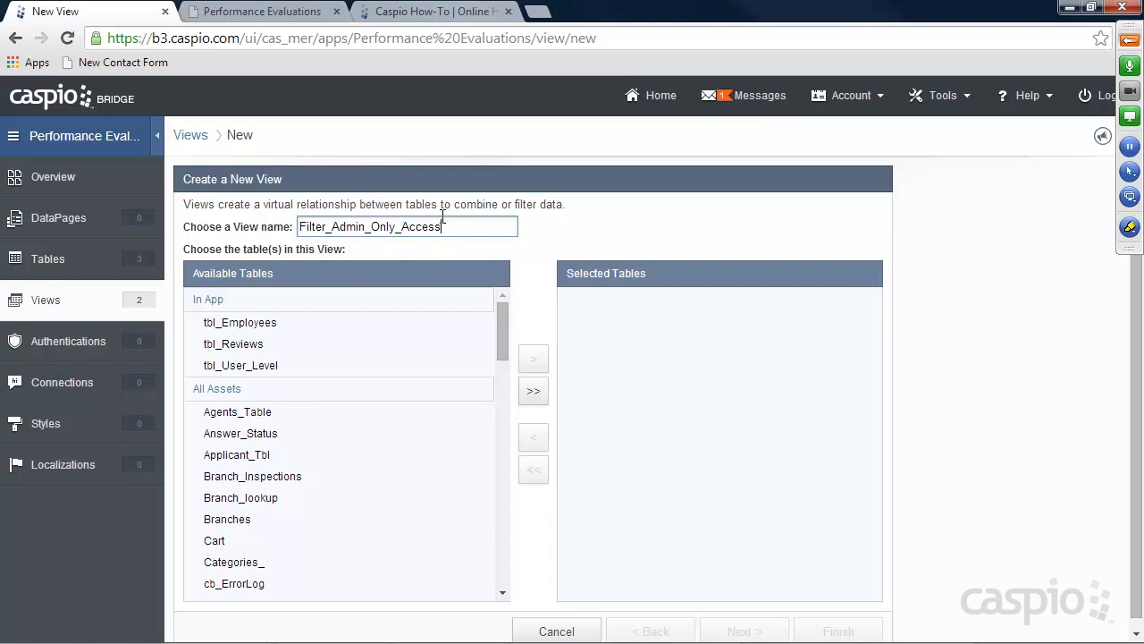
{"action": "left_click", "coordinate": [263, 326]}
{"action": "left_click", "coordinate": [533, 359]}
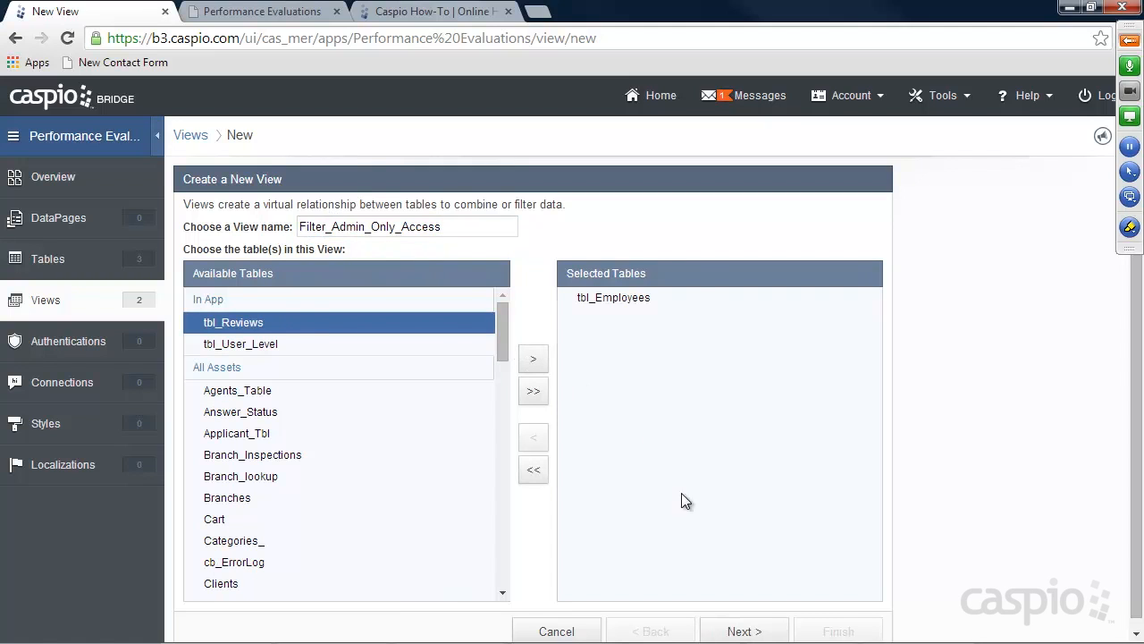
{"action": "left_click", "coordinate": [758, 630]}
Filter User_Level equal to Admin, add a Status filter, and finish the view
{"action": "left_click", "coordinate": [299, 379]}
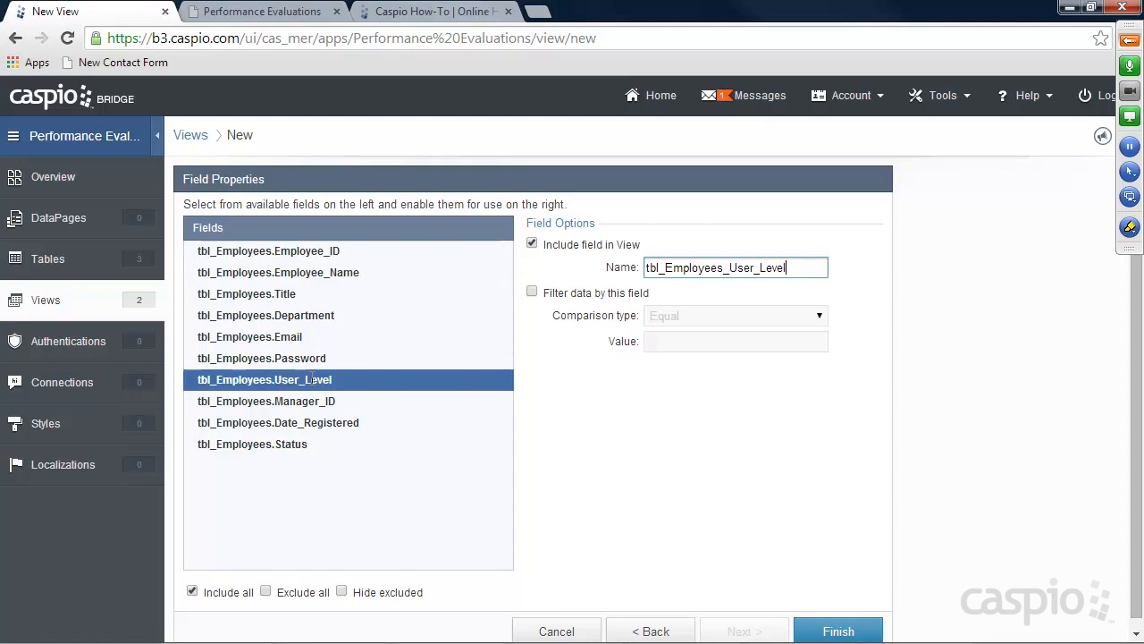
{"action": "left_click", "coordinate": [532, 292]}
{"action": "left_click", "coordinate": [674, 341]}
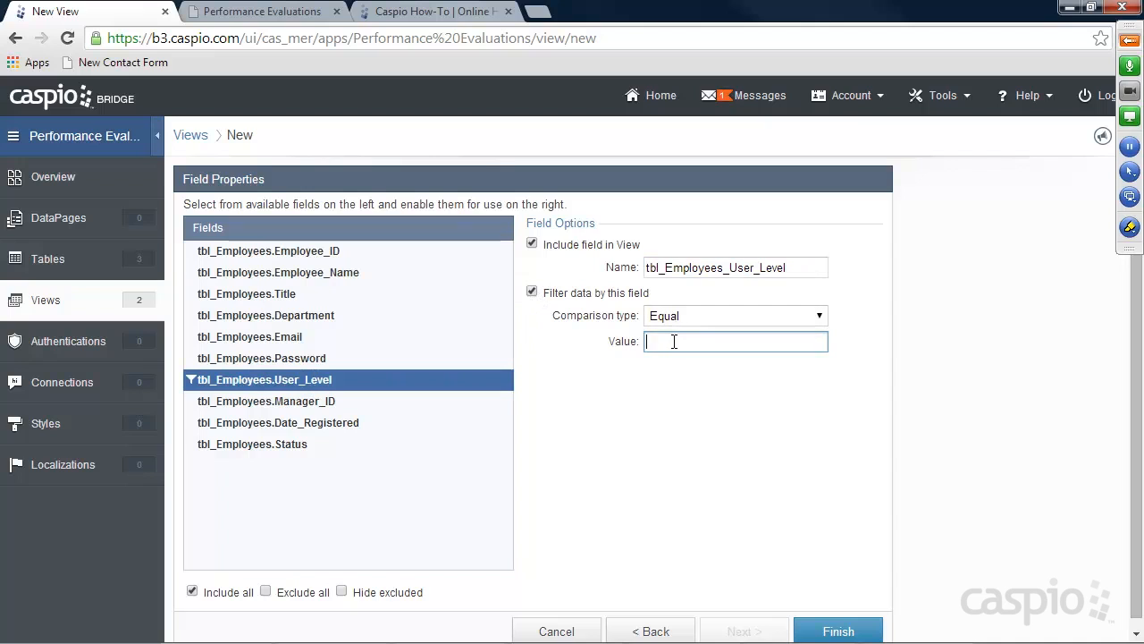
{"action": "type", "text": "Admin"}
{"action": "mouse_move", "coordinate": [682, 342]}
{"action": "left_mouse_down"}
{"action": "mouse_move", "coordinate": [647, 344]}
{"action": "mouse_move", "coordinate": [701, 344]}
{"action": "mouse_move", "coordinate": [646, 344]}
{"action": "mouse_move", "coordinate": [694, 344]}
{"action": "left_mouse_up"}
{"action": "left_click", "coordinate": [326, 446]}
{"action": "left_click", "coordinate": [529, 292]}
{"action": "left_click", "coordinate": [833, 630]}
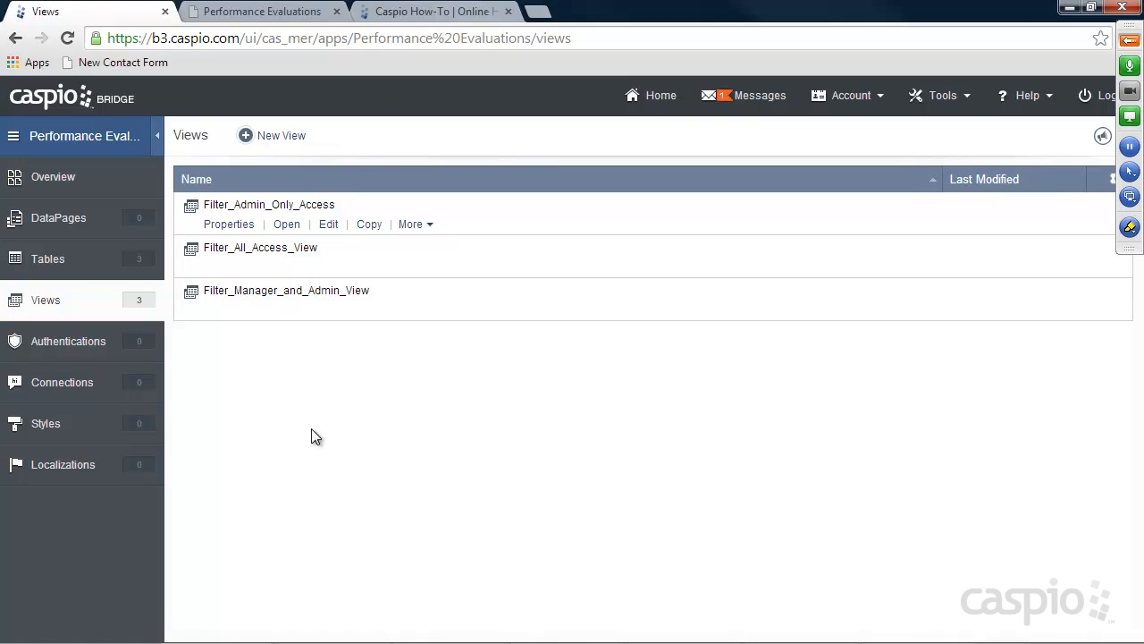
Start a new authentication on Filter_All_Access_View with Custom setup, validating against the Caspio data source
{"action": "left_click", "coordinate": [77, 345]}
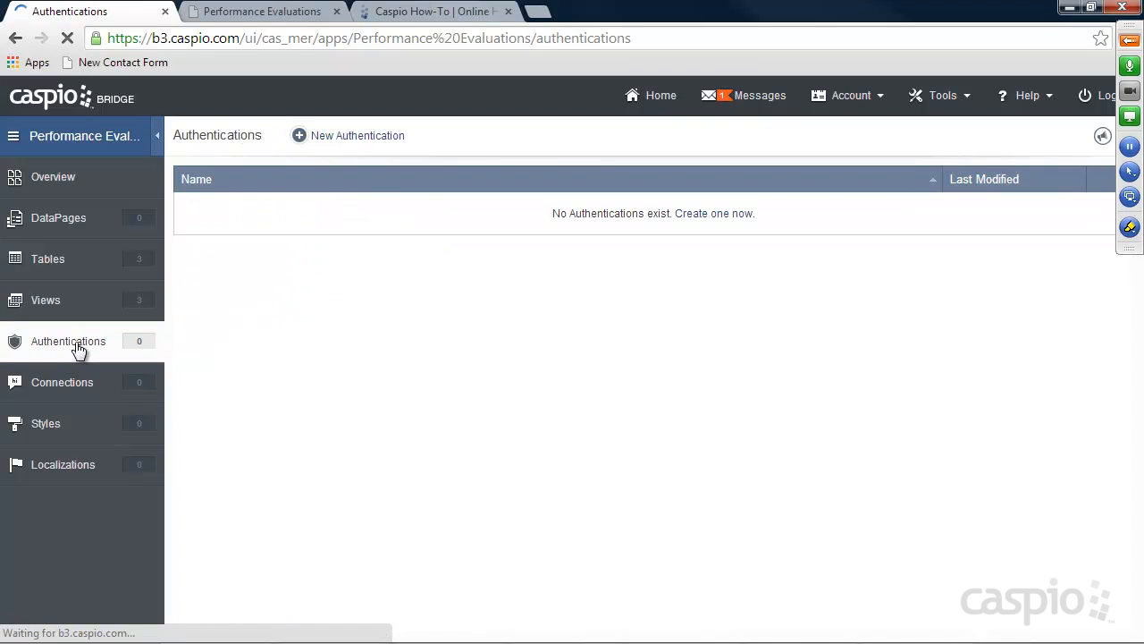
{"action": "left_click", "coordinate": [360, 141]}
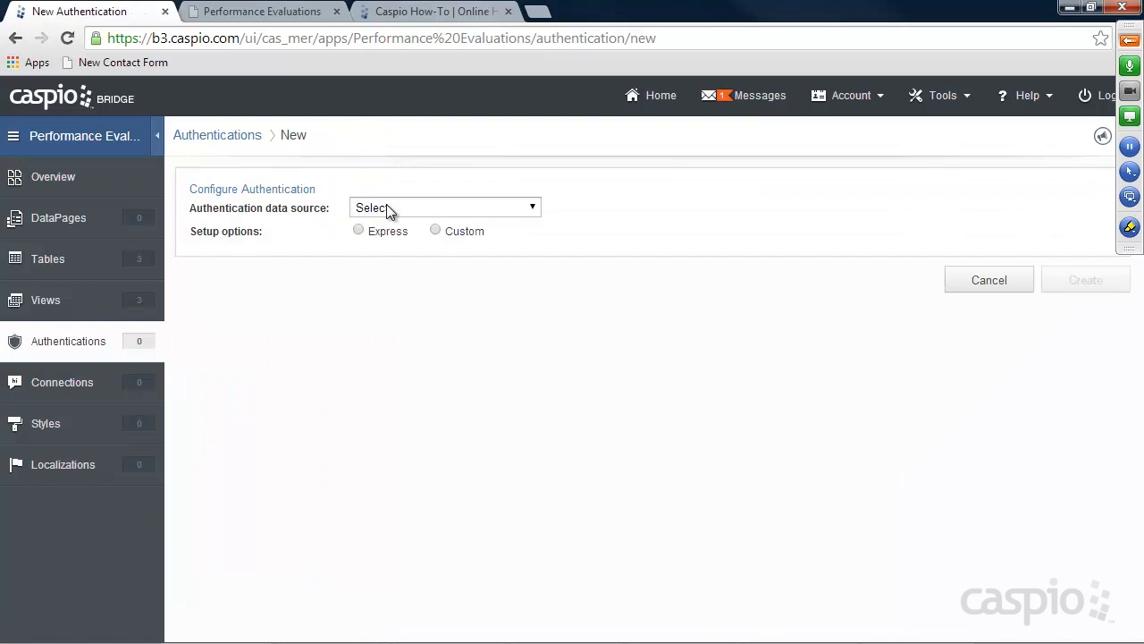
{"action": "left_click", "coordinate": [387, 209]}
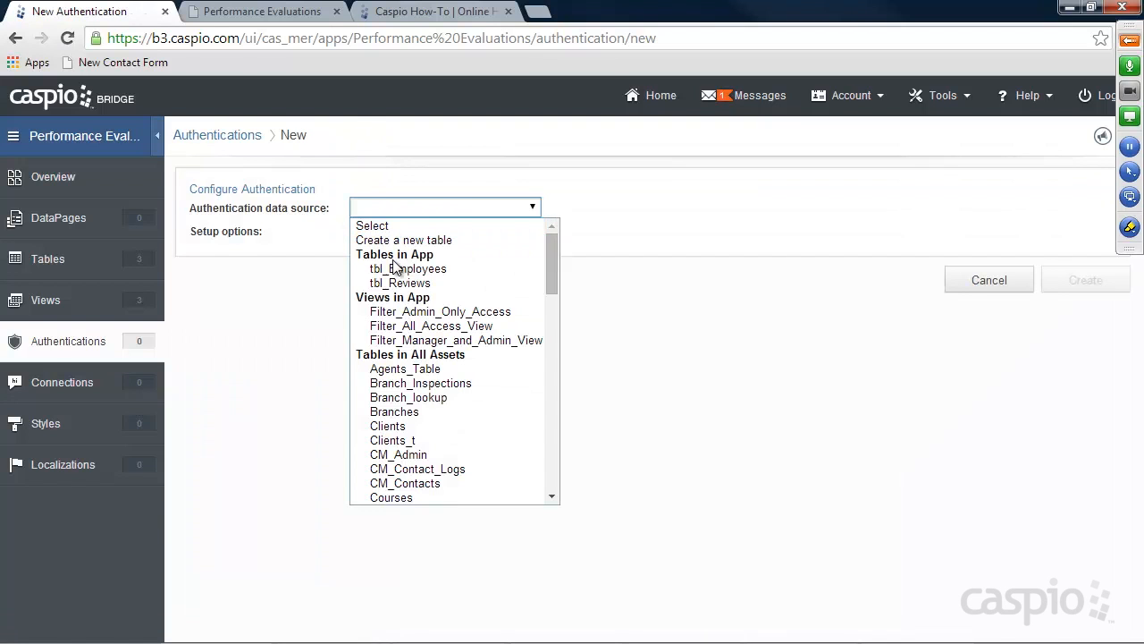
{"action": "left_click", "coordinate": [435, 327]}
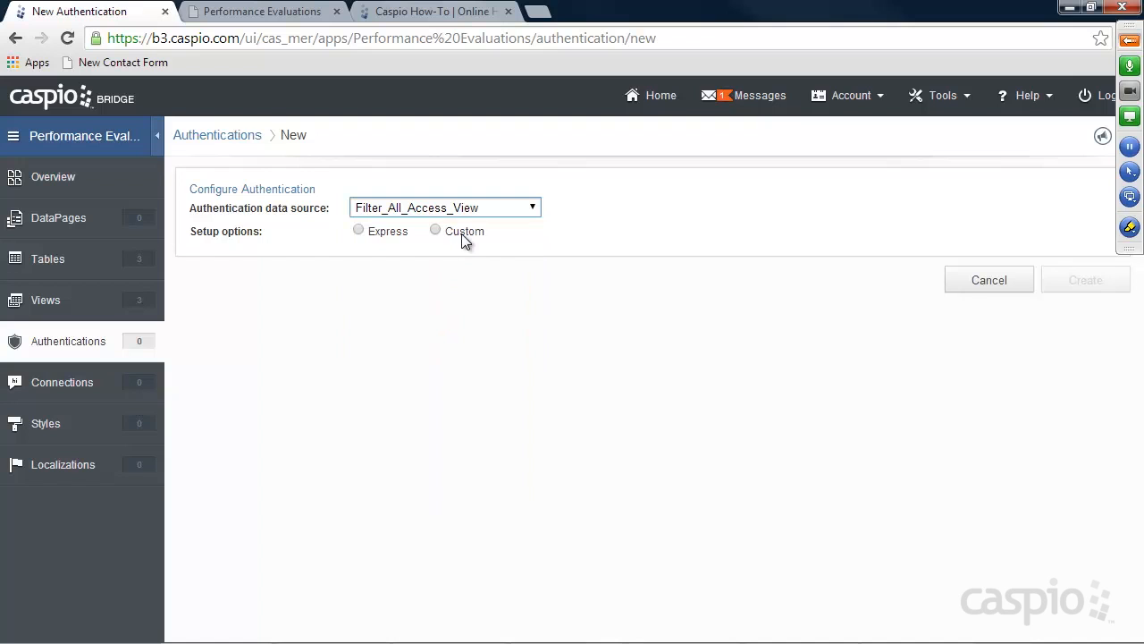
{"action": "left_click", "coordinate": [436, 230]}
{"action": "left_click", "coordinate": [373, 296]}
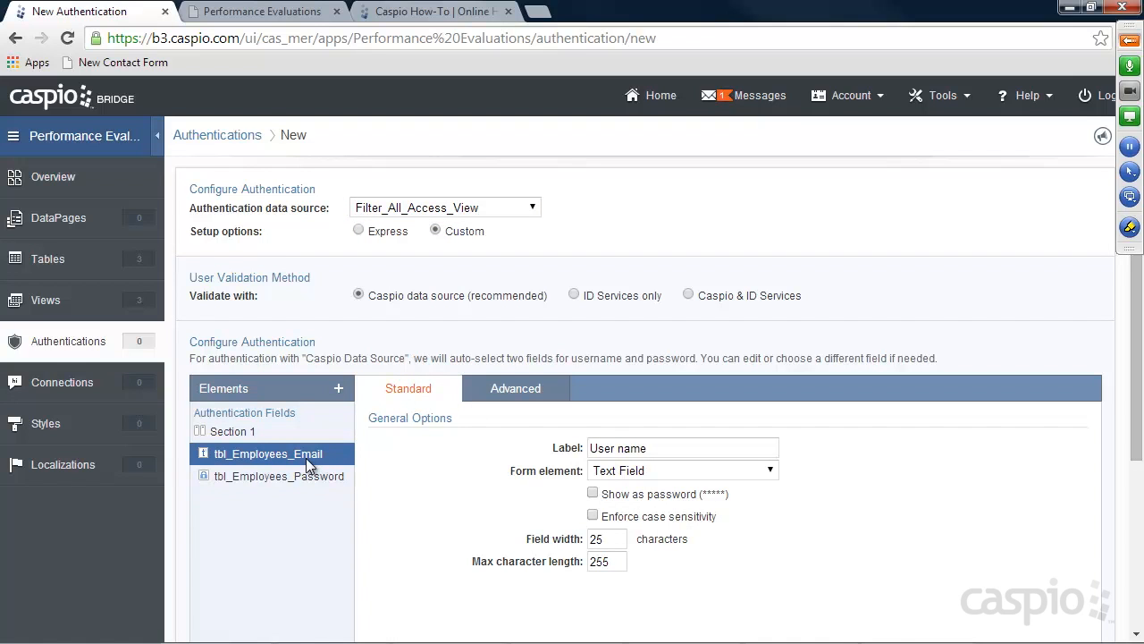
Relabel the User name login field as Email
{"action": "left_click_drag", "start_coordinate": [669, 447], "coordinate": [588, 448]}
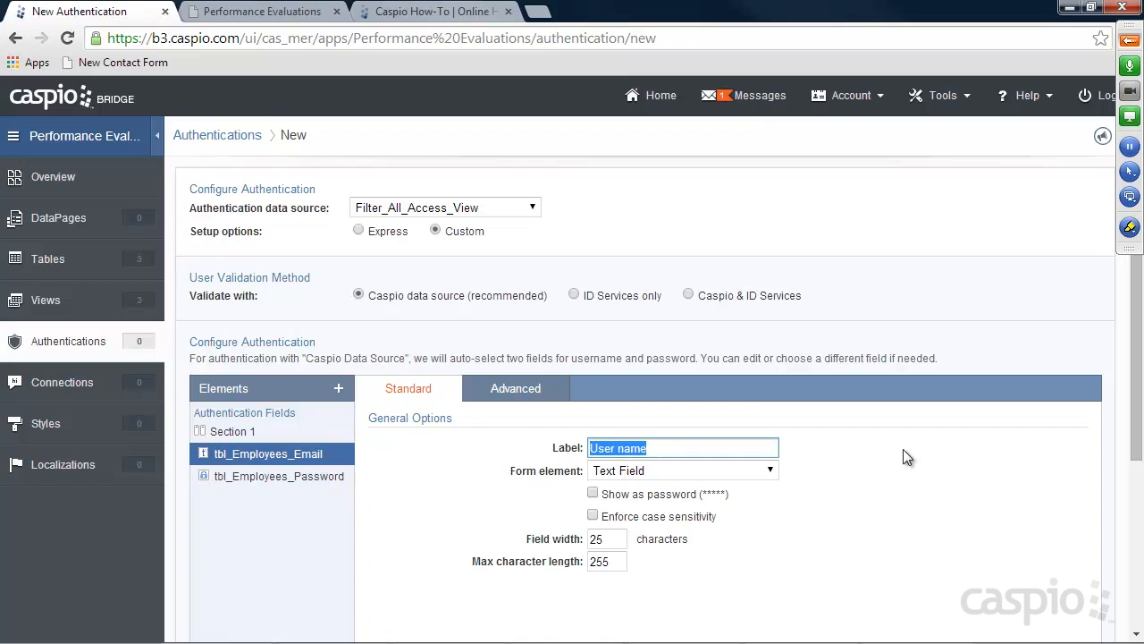
{"action": "type", "text": "Email"}
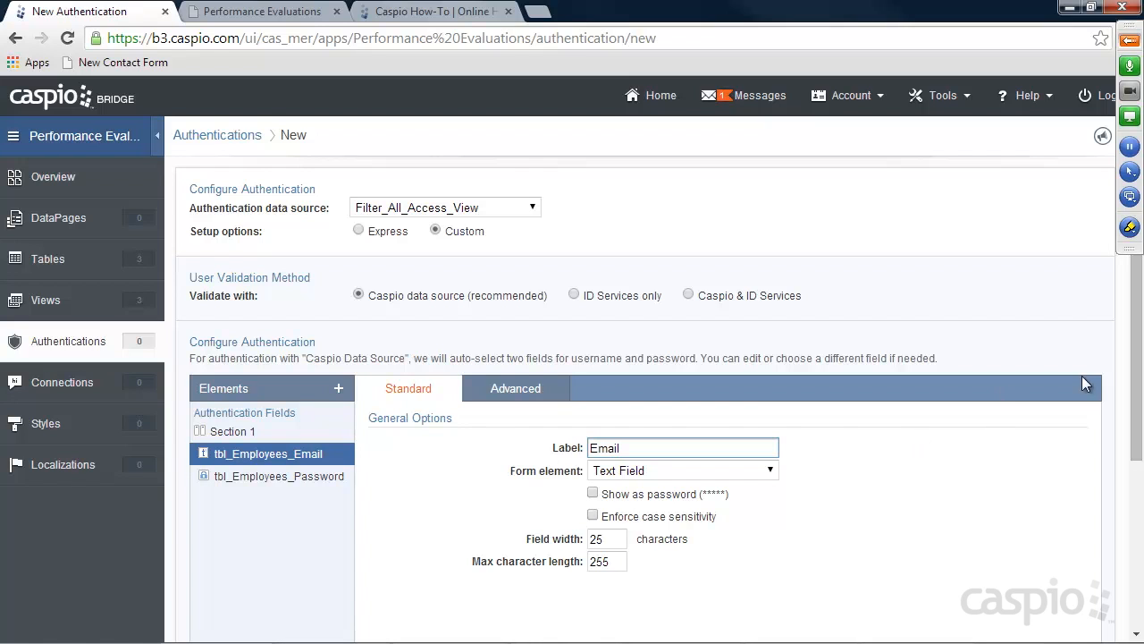
{"action": "left_click_drag", "start_coordinate": [1134, 375], "coordinate": [1136, 572]}
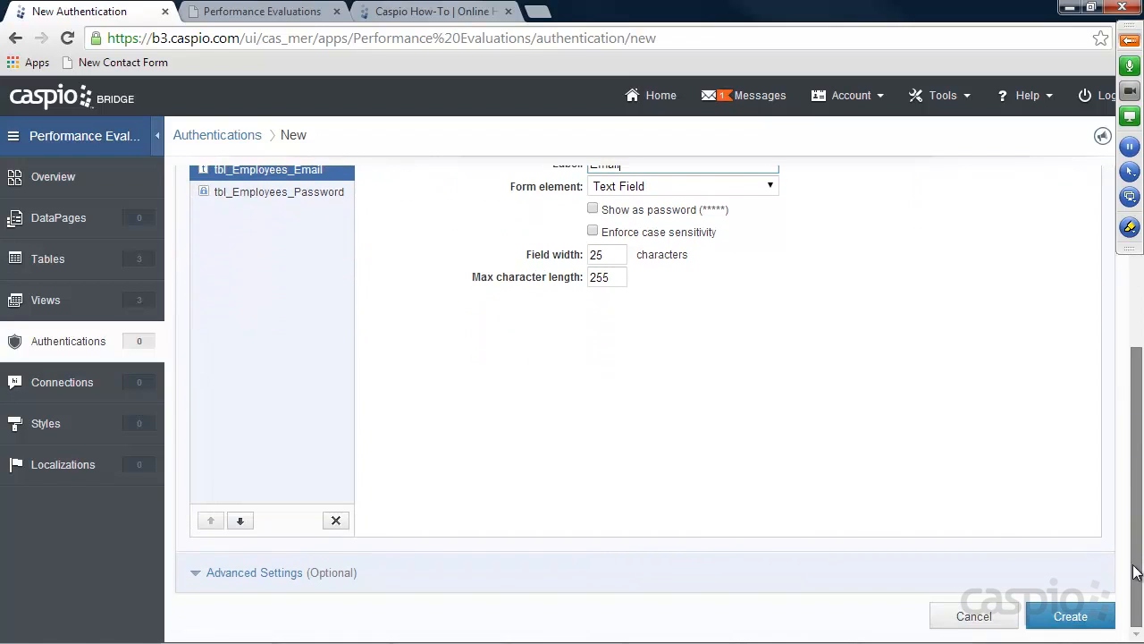
Enable auto-login in the authentication's advanced settings
{"action": "left_click", "coordinate": [245, 573]}
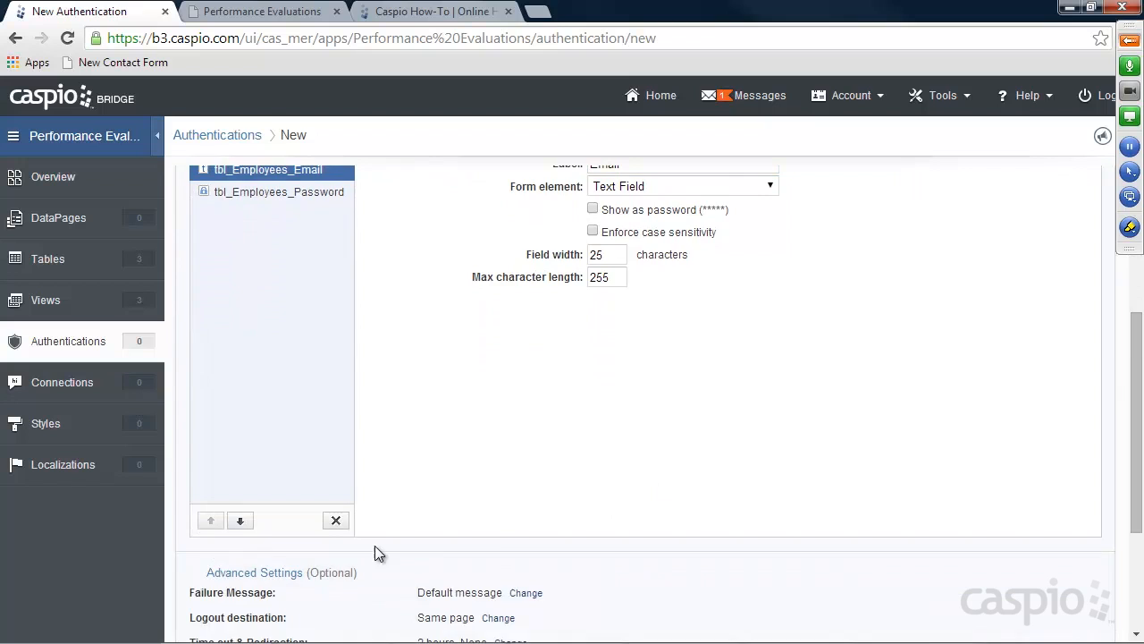
{"action": "scroll", "coordinate": [536, 447], "scroll_direction": "down", "scroll_amount": 2}
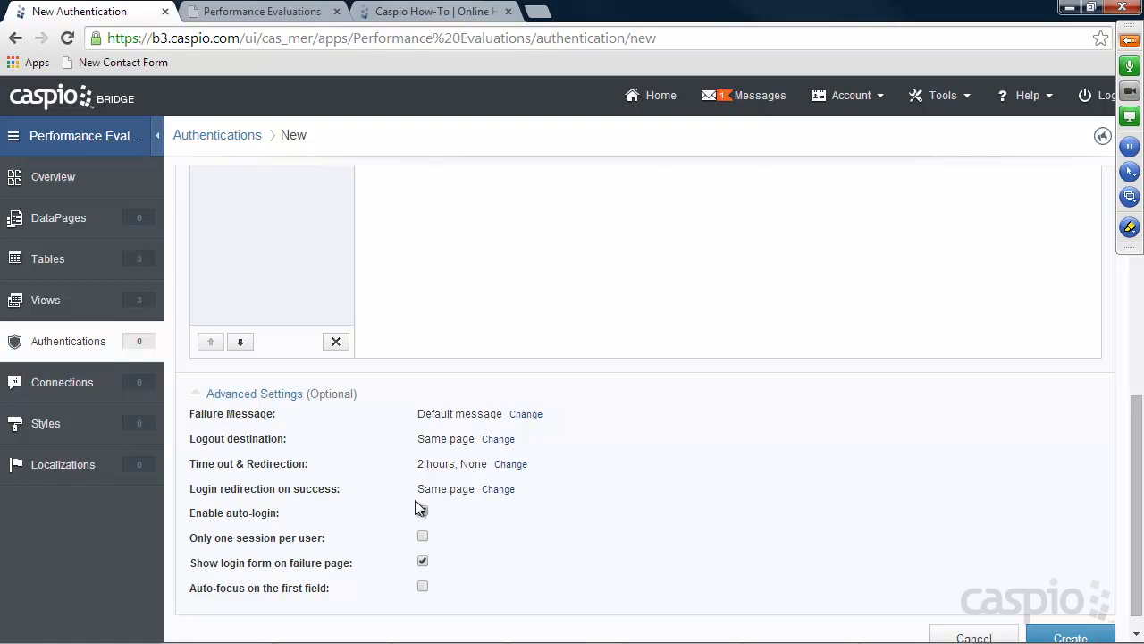
{"action": "left_click", "coordinate": [422, 510]}
{"action": "mouse_move", "coordinate": [344, 640]}
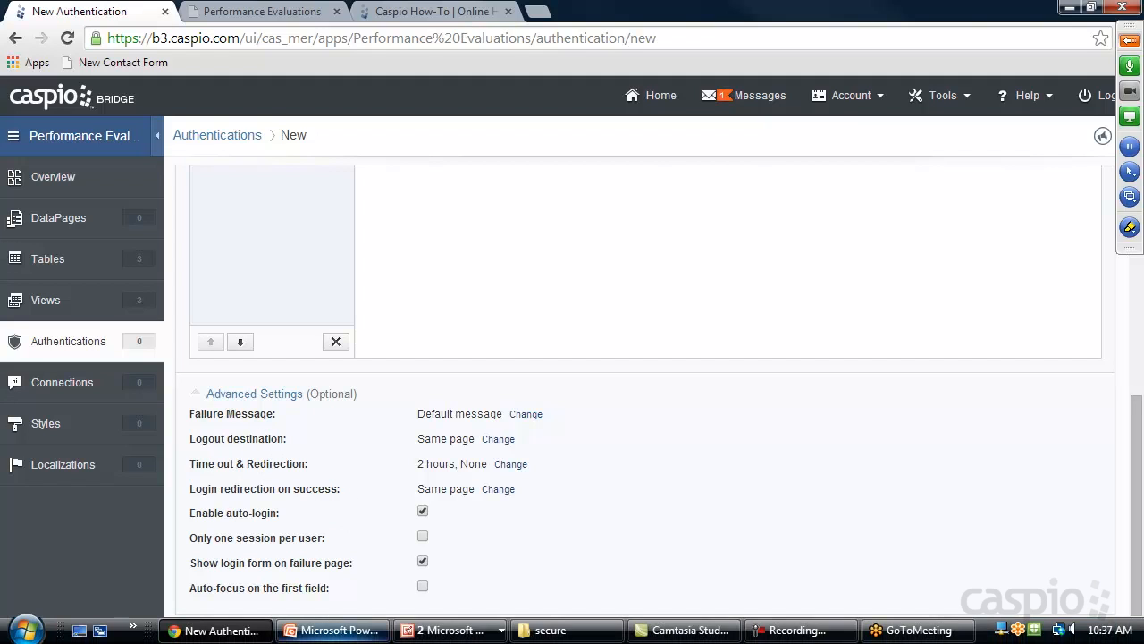
Open login.html from the secure folder in a new Chrome tab
{"action": "left_click", "coordinate": [581, 631]}
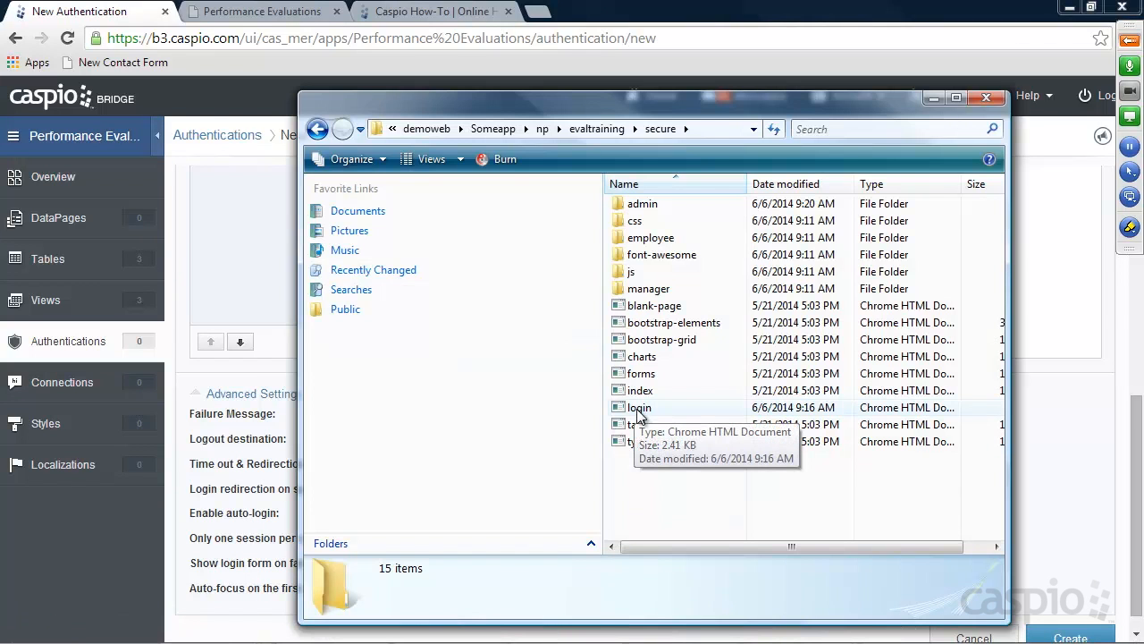
{"action": "left_click_drag", "start_coordinate": [688, 137], "coordinate": [1007, 89]}
{"action": "double_click", "coordinate": [986, 361]}
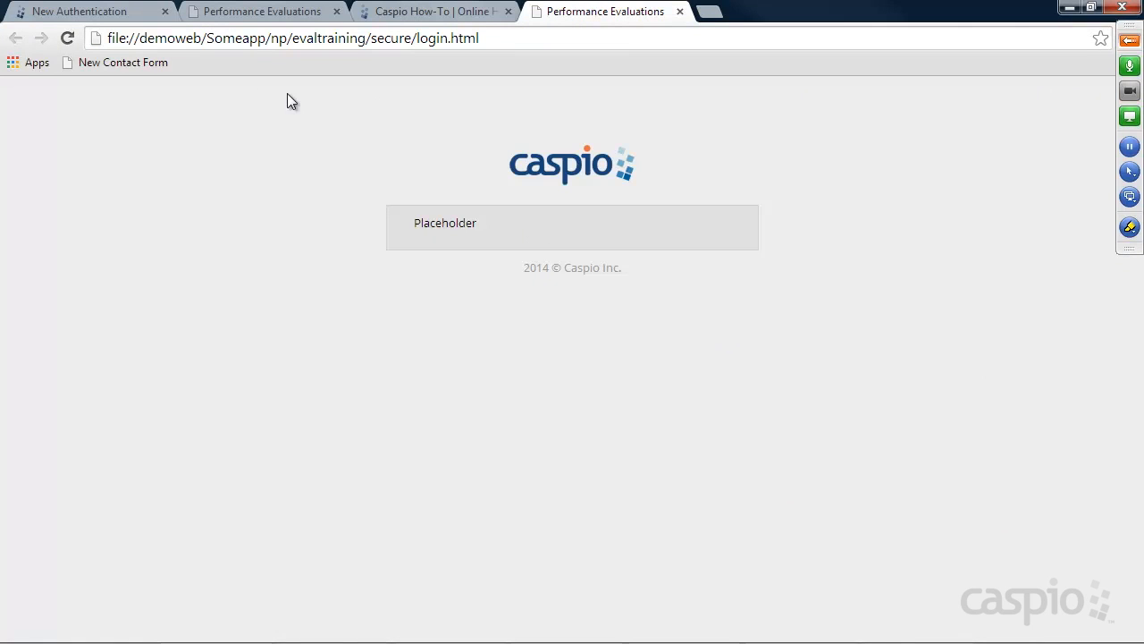
Turn the address into someapp.com/np/evaltraining/secure/login.html and copy it
{"action": "left_click_drag", "start_coordinate": [213, 35], "coordinate": [96, 39]}
{"action": "type", "text": "s"}
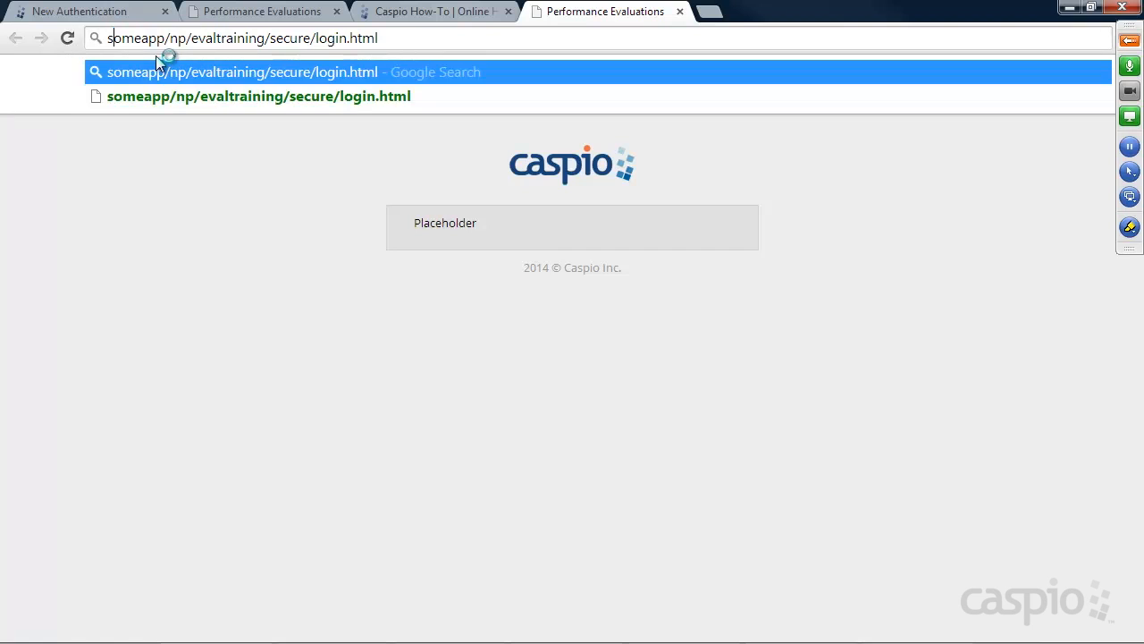
{"action": "left_click", "coordinate": [167, 37]}
{"action": "type", "text": ".com"}
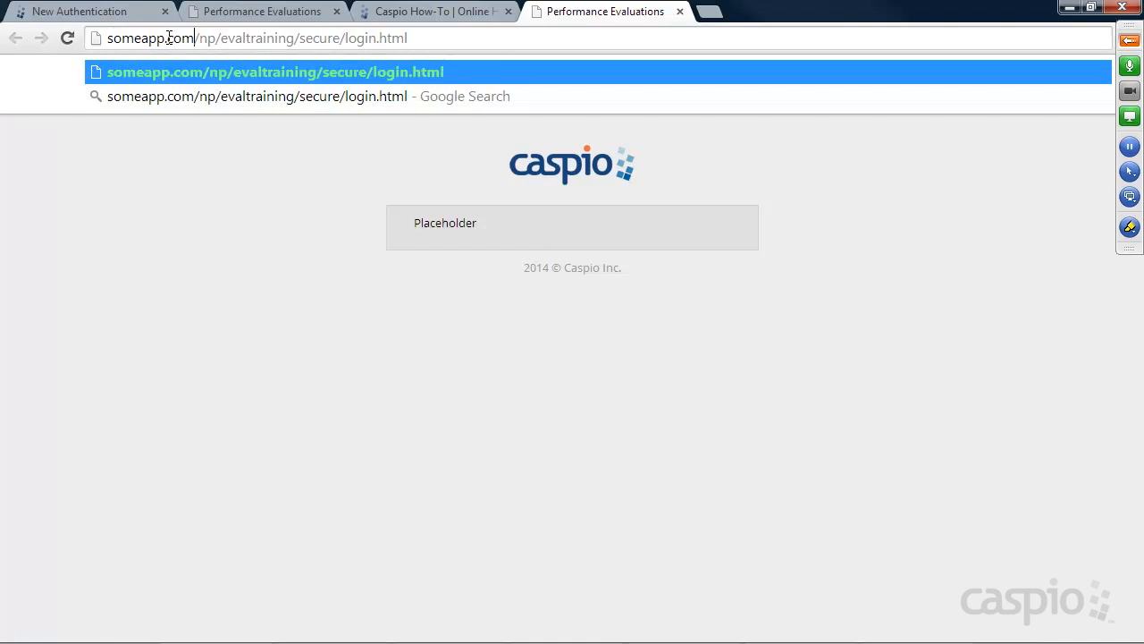
{"action": "left_click", "coordinate": [418, 37]}
{"action": "left_click_drag", "start_coordinate": [418, 38], "coordinate": [99, 38]}
{"action": "key", "text": "ctrl+c"}
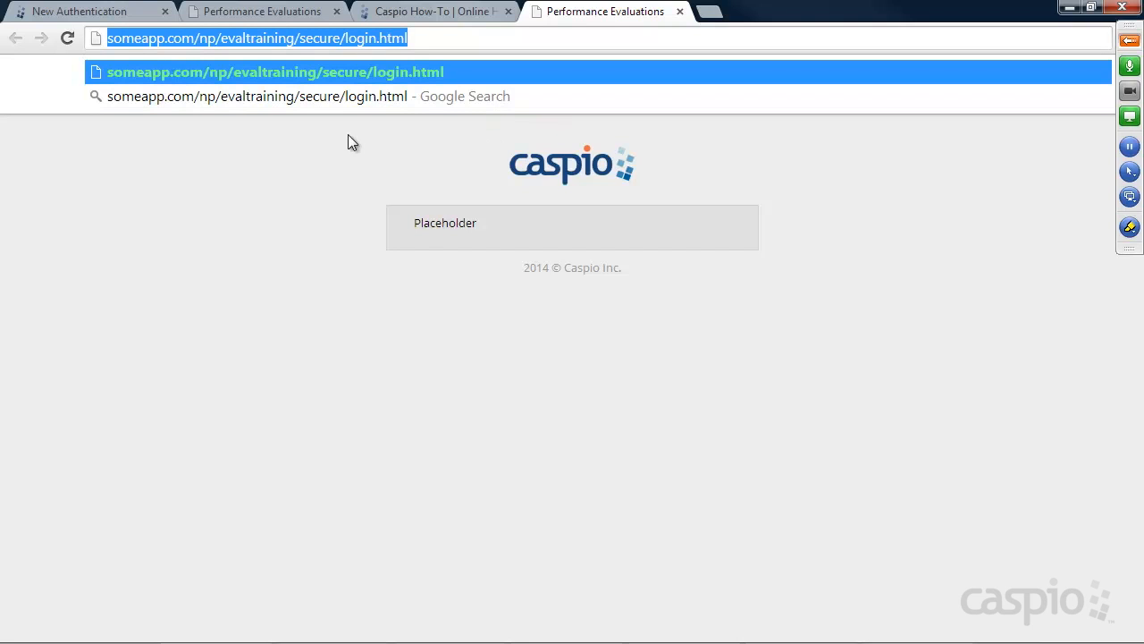
{"action": "left_click", "coordinate": [89, 12]}
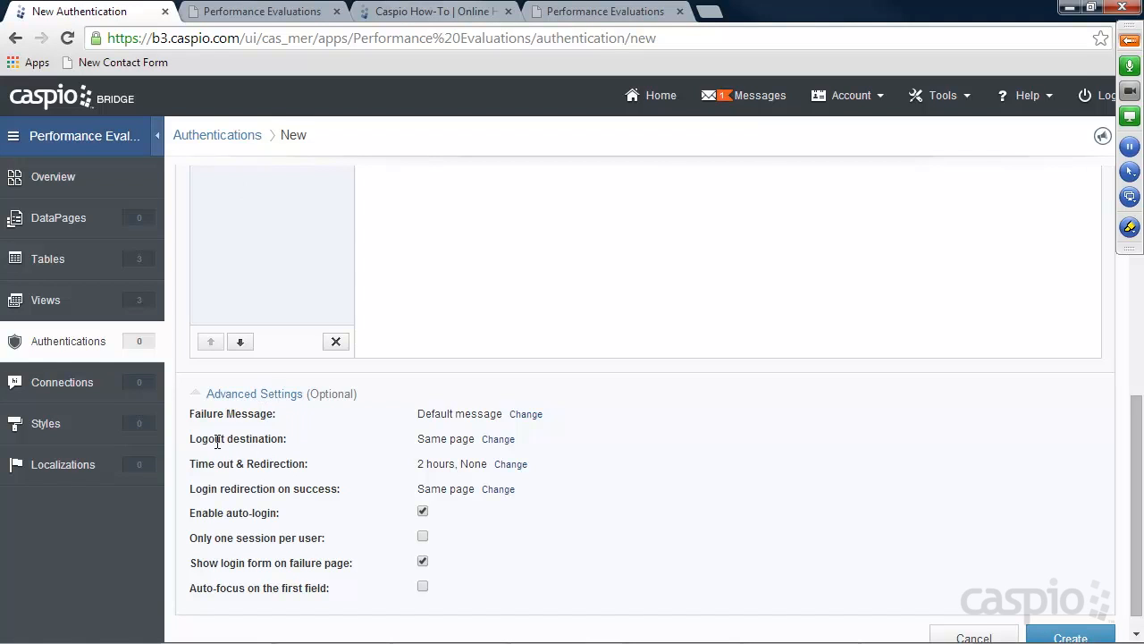
{"action": "left_click", "coordinate": [498, 439]}
{"action": "left_click", "coordinate": [492, 438]}
{"action": "left_click", "coordinate": [477, 469]}
{"action": "left_click", "coordinate": [472, 461]}
{"action": "key", "text": "ctrl+v"}
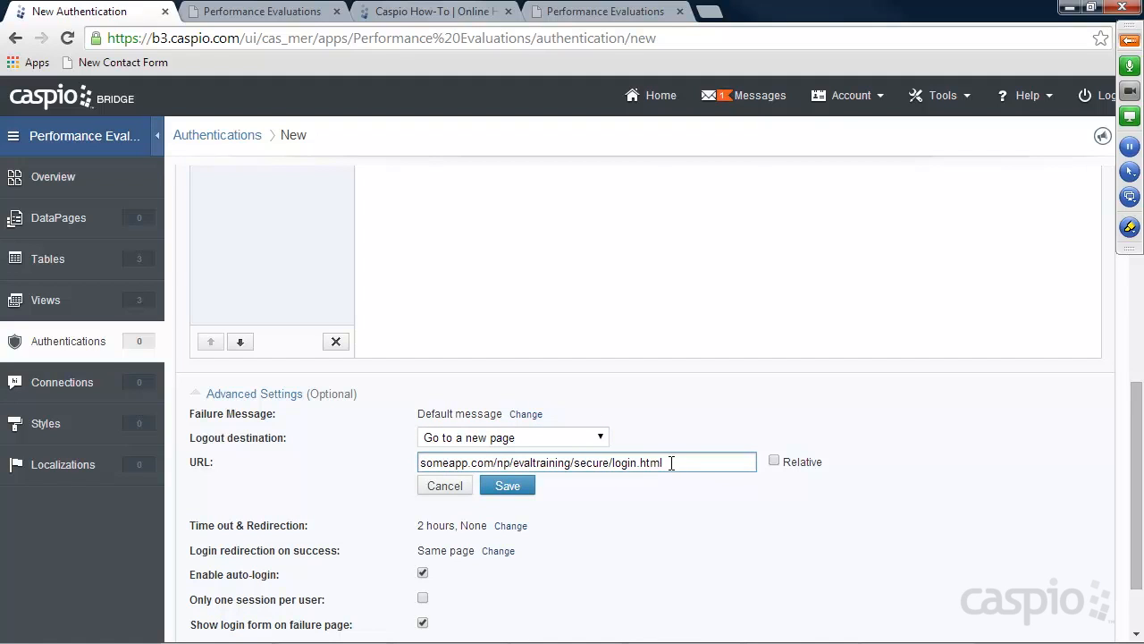
{"action": "left_click", "coordinate": [522, 488]}
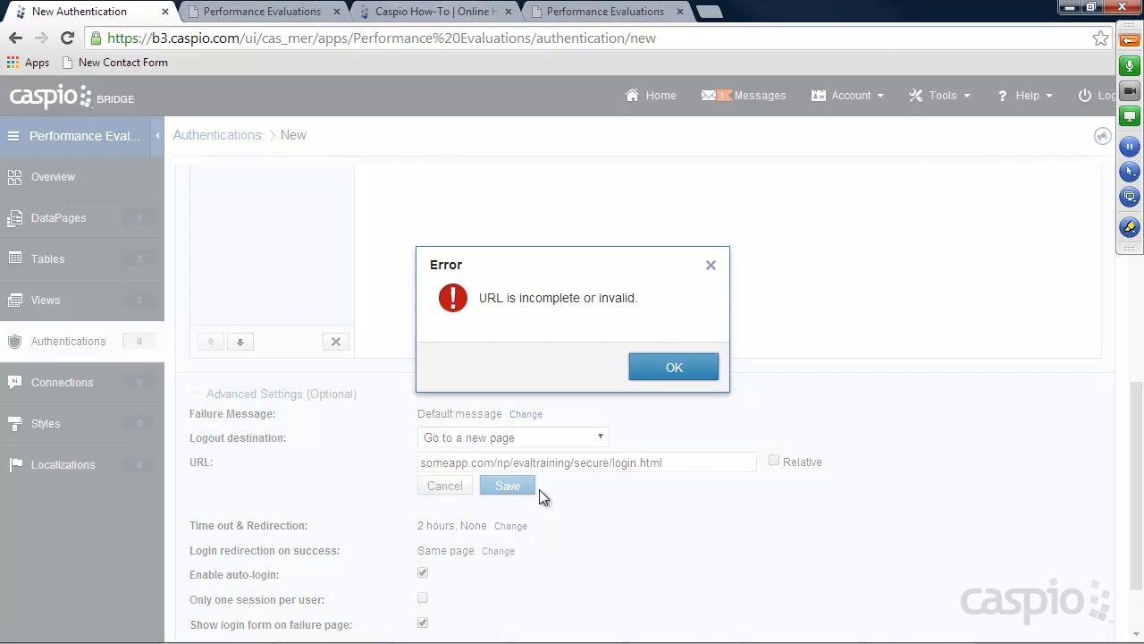
{"action": "left_click", "coordinate": [658, 367]}
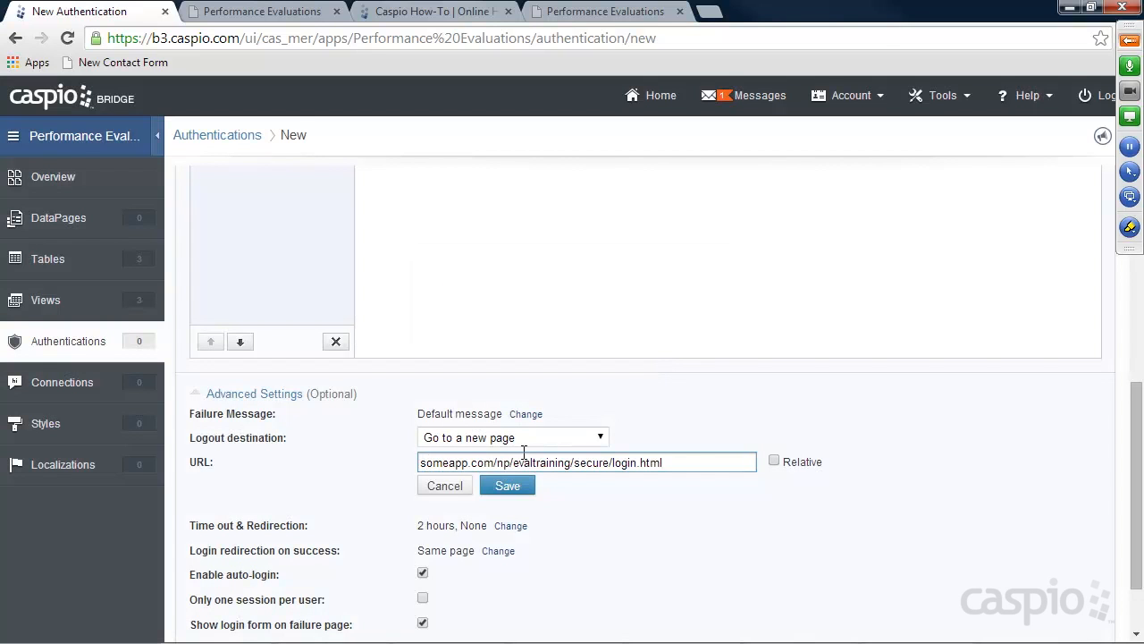
{"action": "left_click", "coordinate": [422, 462]}
{"action": "type", "text": "http://"}
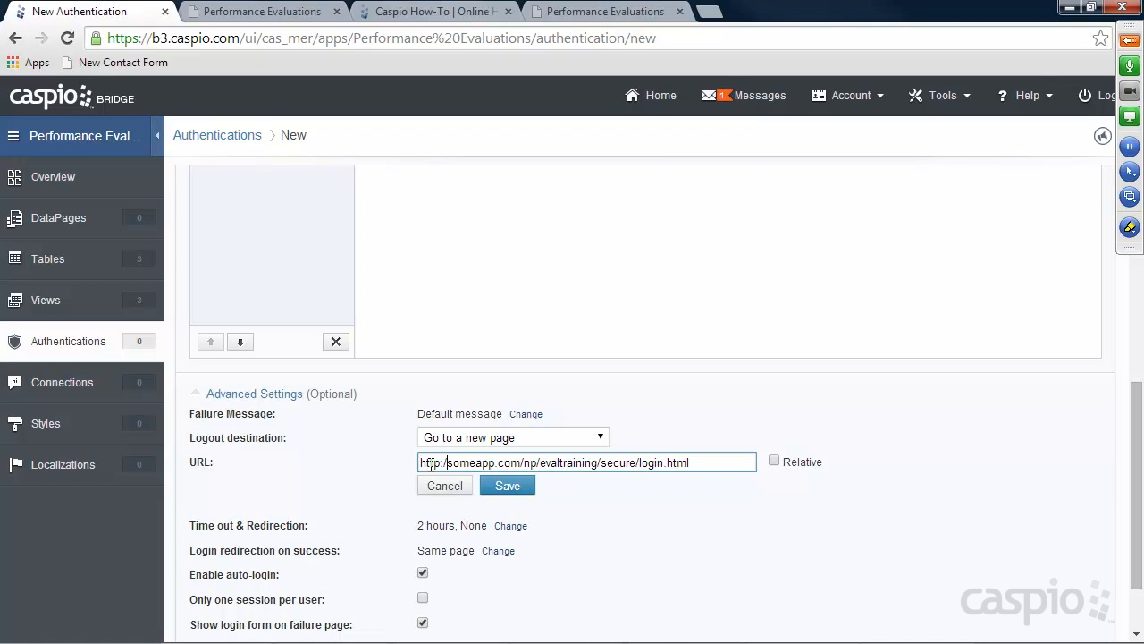
{"action": "left_click", "coordinate": [514, 488]}
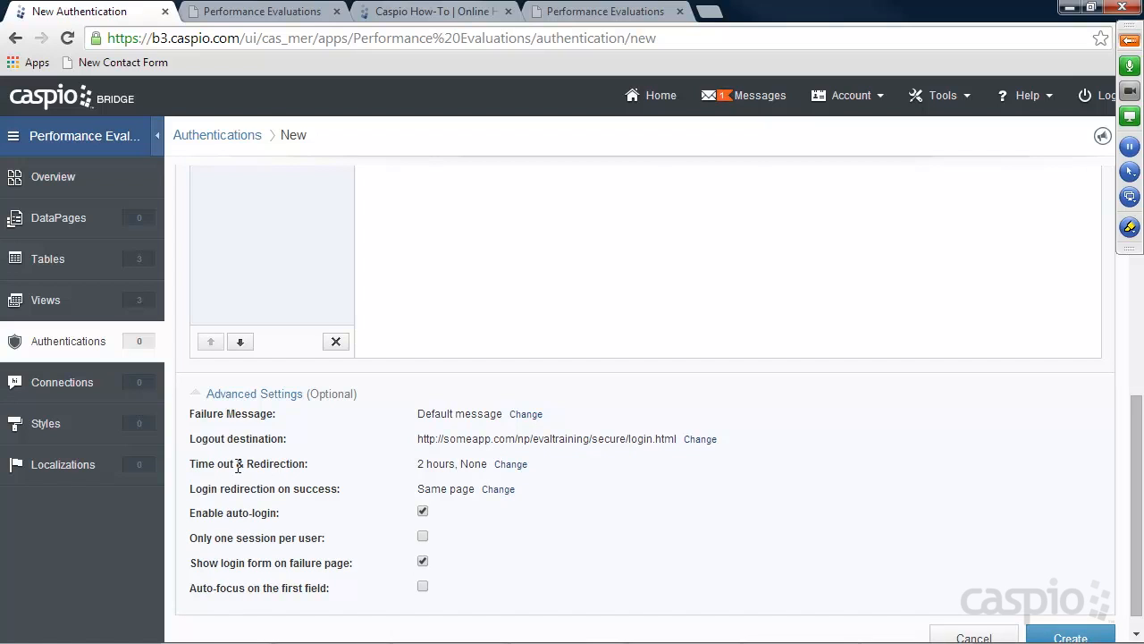
{"action": "left_click", "coordinate": [509, 465]}
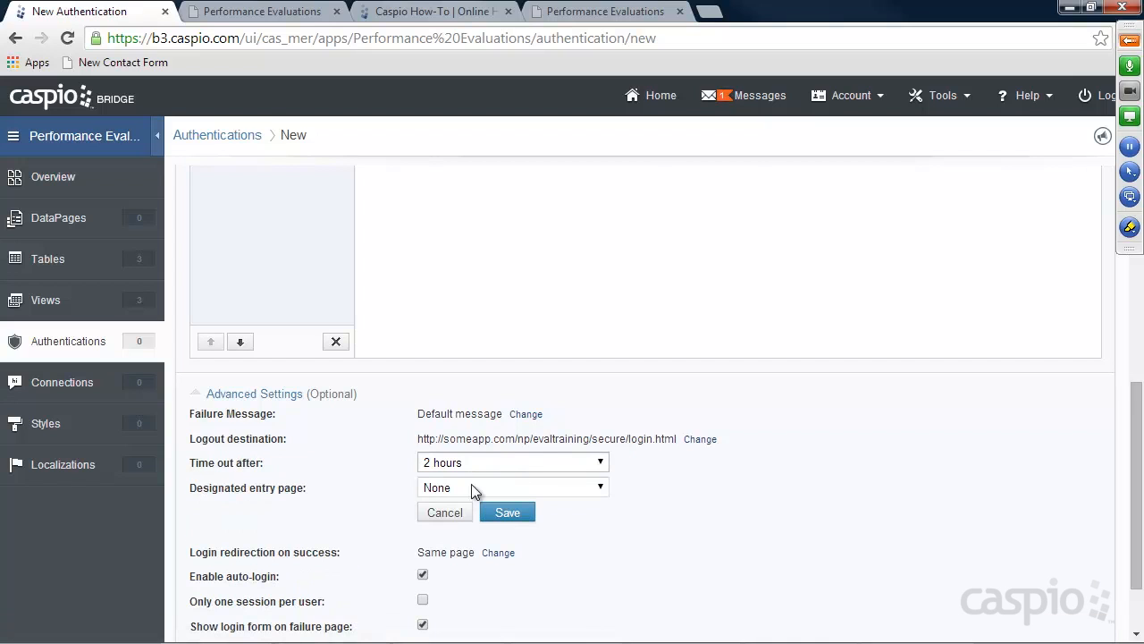
{"action": "left_click", "coordinate": [475, 491]}
{"action": "left_click", "coordinate": [469, 519]}
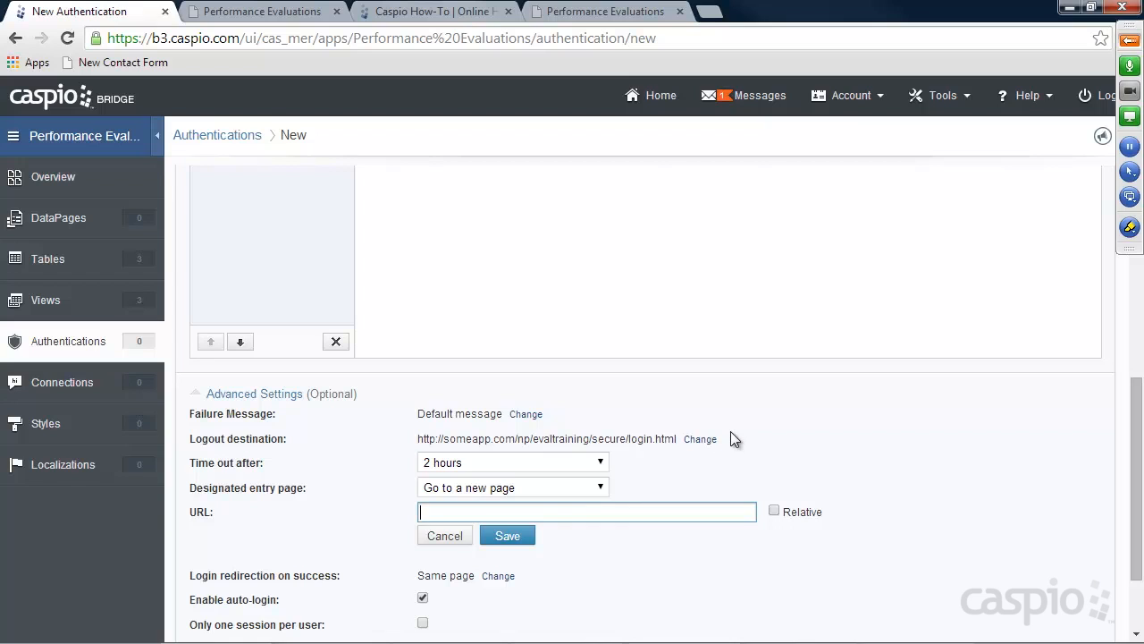
{"action": "key", "text": "ctrl+v"}
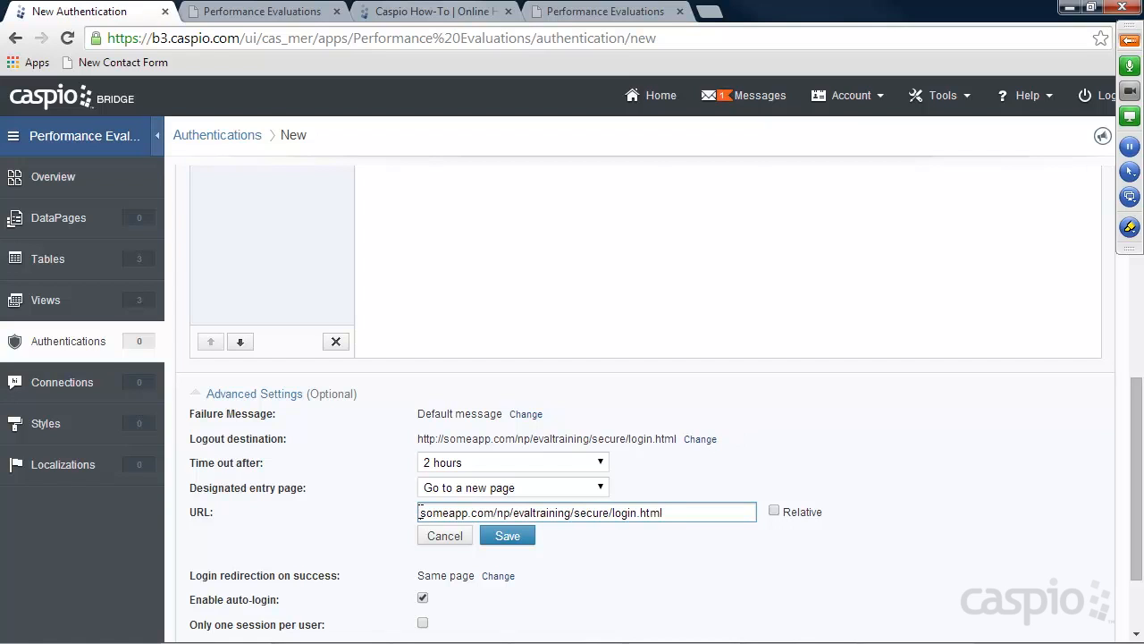
{"action": "key", "text": "Home"}
{"action": "type", "text": "http://"}
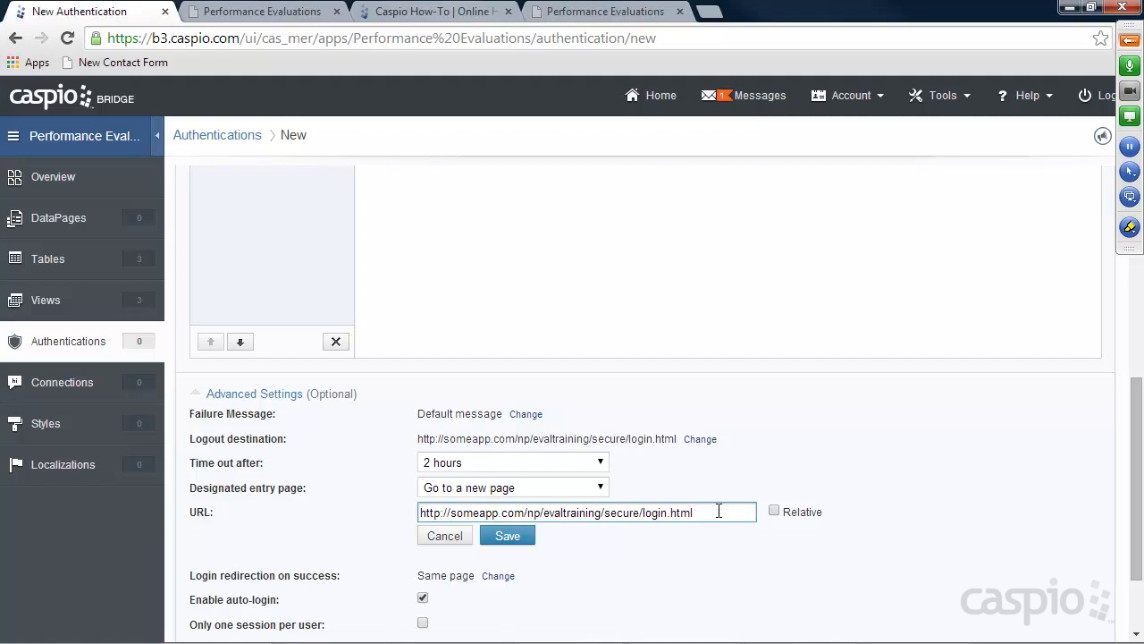
{"action": "mouse_move", "coordinate": [708, 510]}
{"action": "left_mouse_down"}
{"action": "mouse_move", "coordinate": [436, 513]}
{"action": "mouse_move", "coordinate": [727, 511]}
{"action": "left_mouse_up"}
{"action": "left_click", "coordinate": [501, 539]}
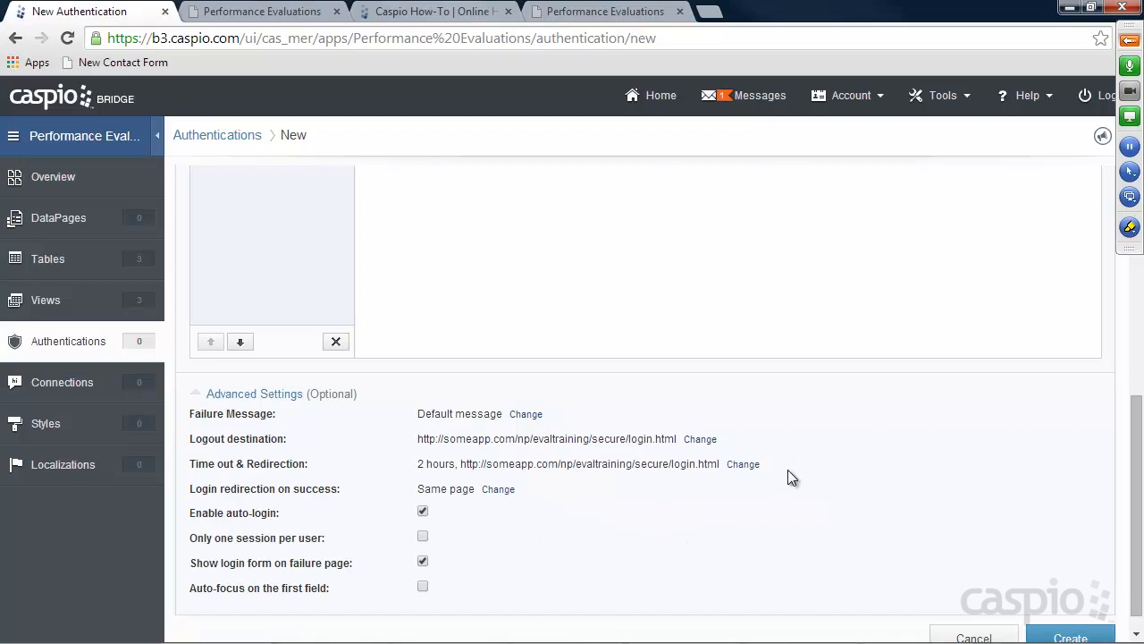
Create the authentication under the name auth_all_employee_access
{"action": "scroll", "coordinate": [805, 464], "scroll_direction": "up", "scroll_amount": 5}
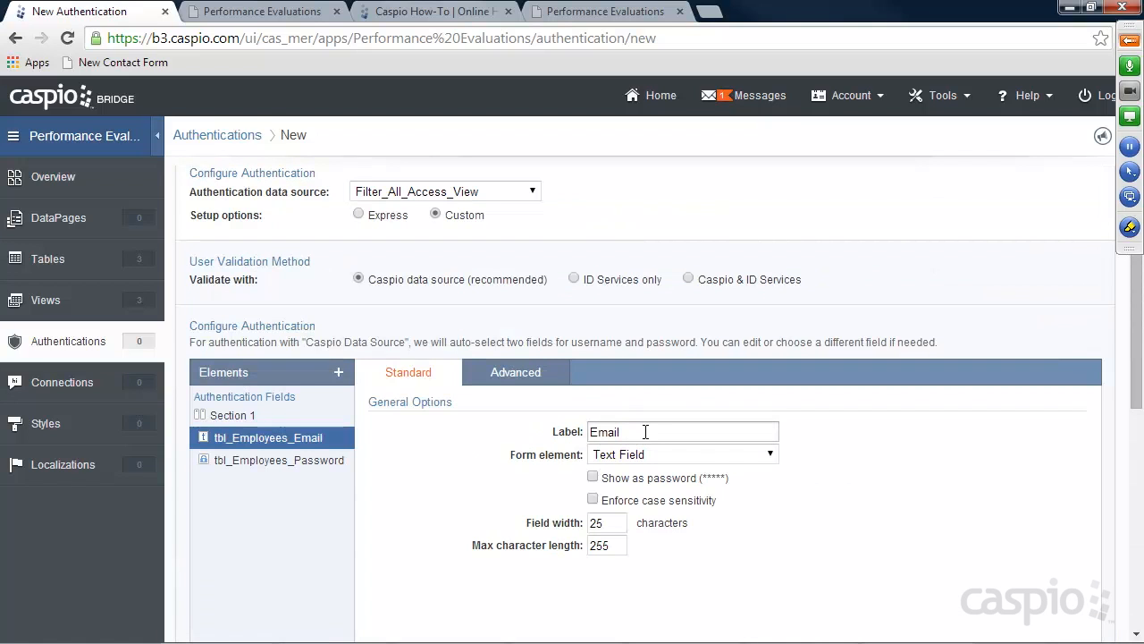
{"action": "scroll", "coordinate": [983, 454], "scroll_direction": "down", "scroll_amount": 5}
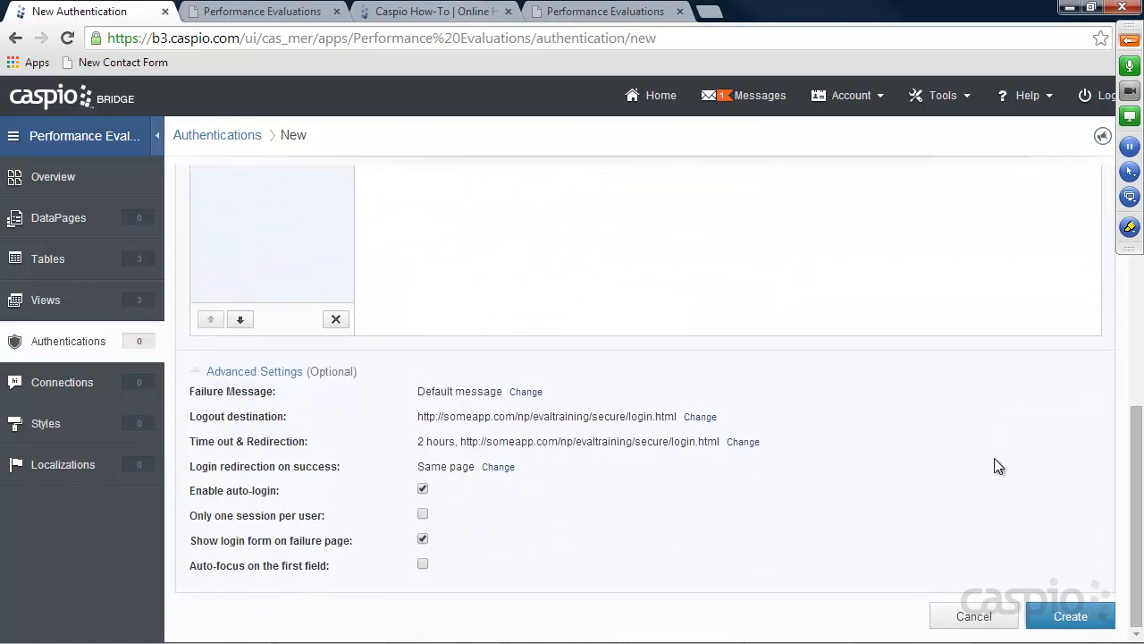
{"action": "left_click", "coordinate": [1061, 618]}
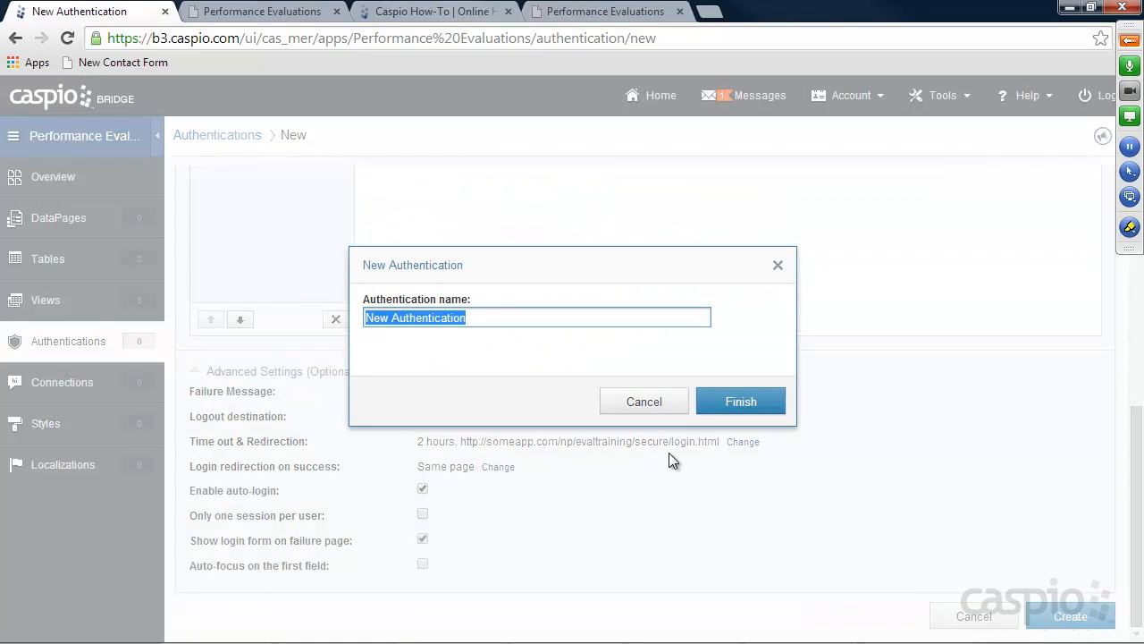
{"action": "type", "text": "auth_all_a"}
{"action": "key", "text": "BackSpace"}
{"action": "key", "text": "BackSpace"}
{"action": "type", "text": "_employee_access"}
{"action": "left_click", "coordinate": [738, 399]}
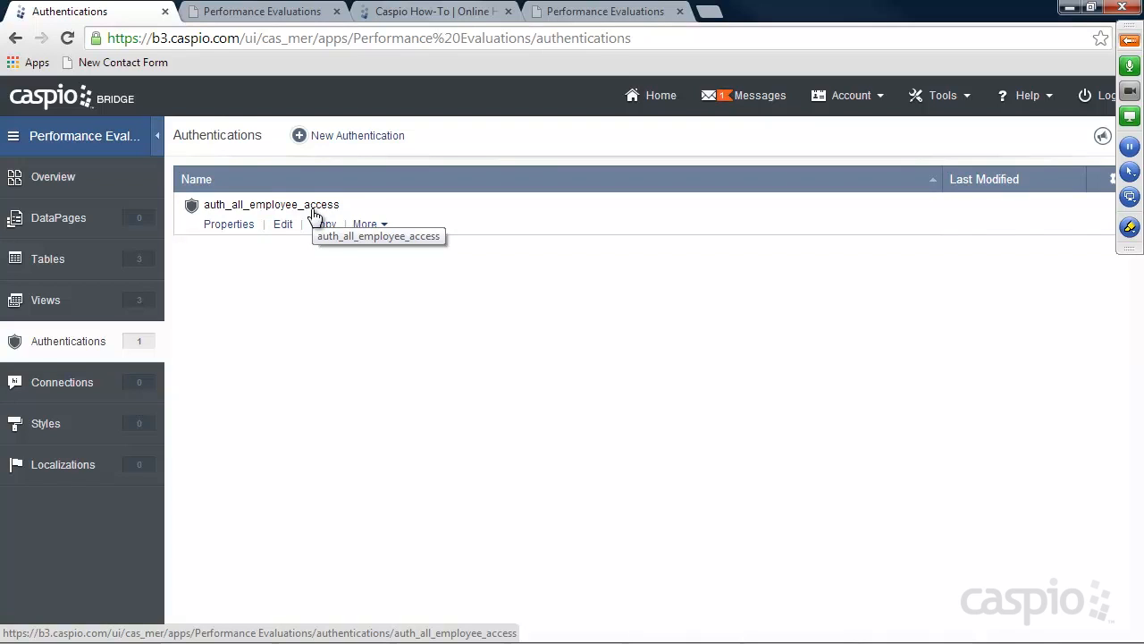
Start a Custom authentication on Filter_Manager_and_Admin_View against Caspio, labelling the login field Email
{"action": "left_click", "coordinate": [353, 140]}
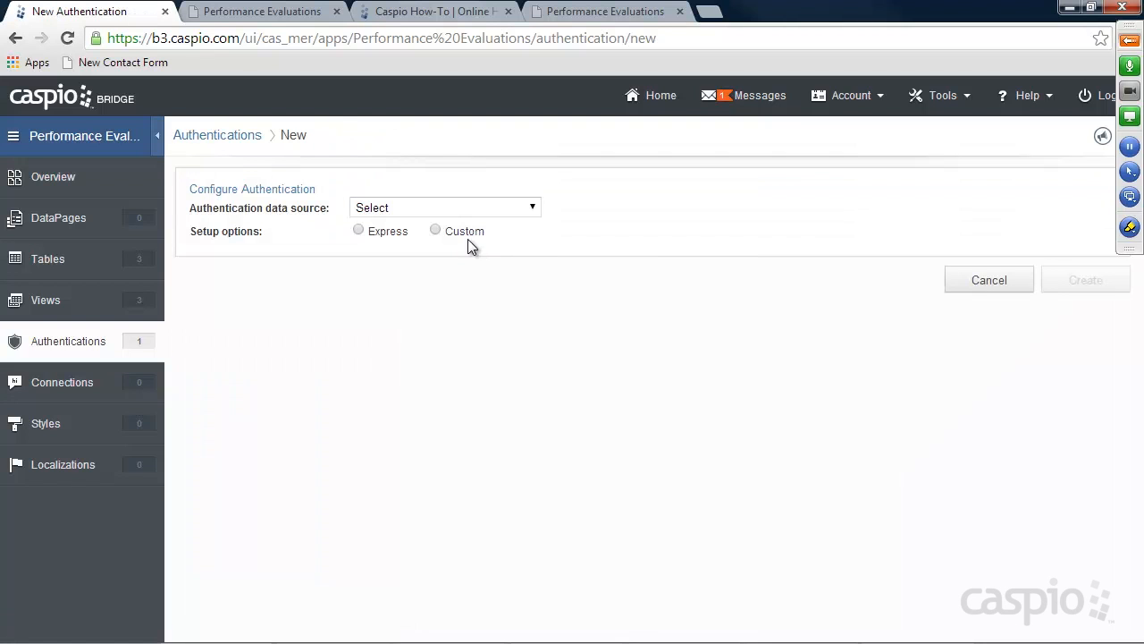
{"action": "left_click", "coordinate": [421, 209]}
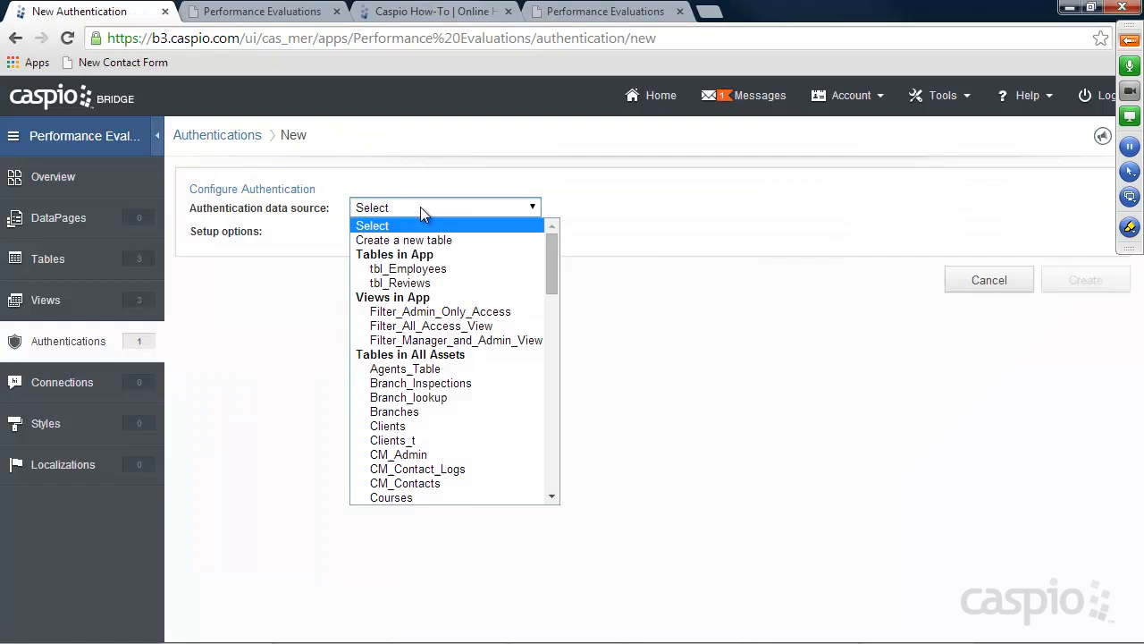
{"action": "left_click", "coordinate": [442, 339]}
{"action": "left_click", "coordinate": [452, 239]}
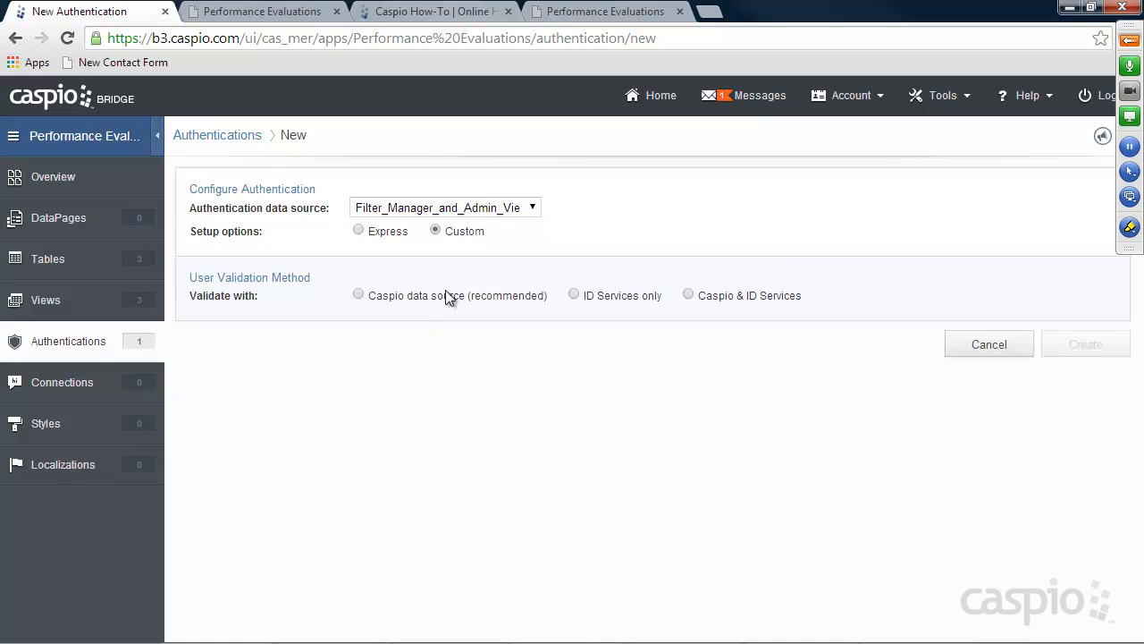
{"action": "left_click", "coordinate": [409, 296]}
{"action": "left_click_drag", "start_coordinate": [668, 450], "coordinate": [412, 450]}
{"action": "type", "text": "Email"}
{"action": "scroll", "coordinate": [412, 442], "scroll_direction": "down", "scroll_amount": 4}
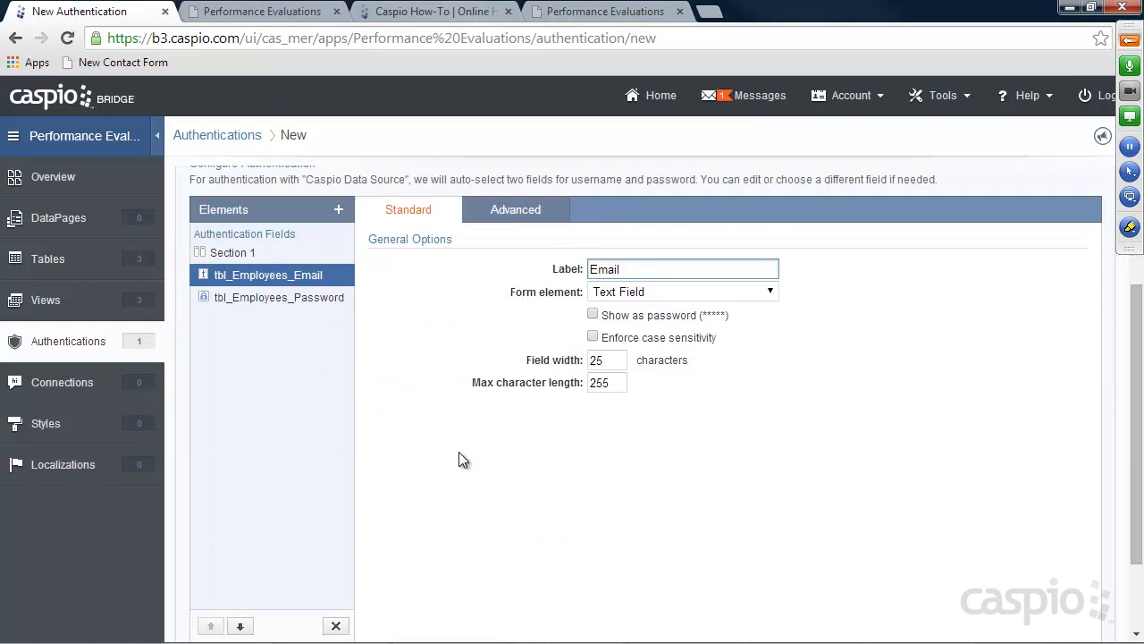
{"action": "left_click", "coordinate": [255, 572]}
{"action": "left_click", "coordinate": [422, 513]}
{"action": "left_click", "coordinate": [498, 439]}
{"action": "left_click", "coordinate": [510, 439]}
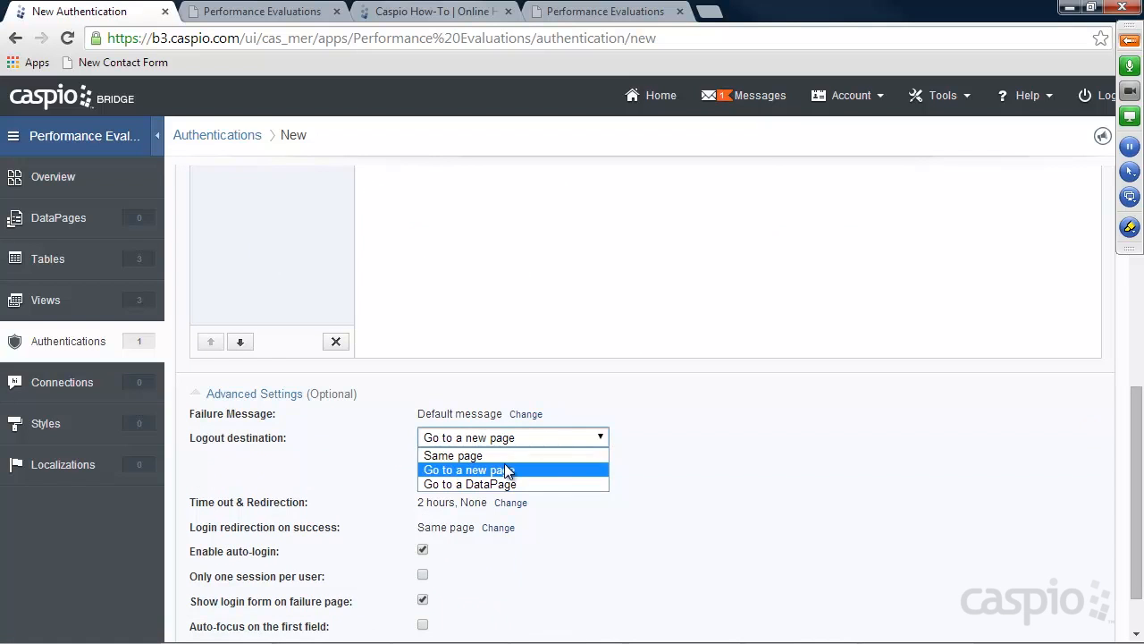
{"action": "left_click", "coordinate": [505, 470]}
{"action": "type", "text": "someapp.com/np/evaltraining/secure/login.html"}
{"action": "left_click", "coordinate": [517, 486]}
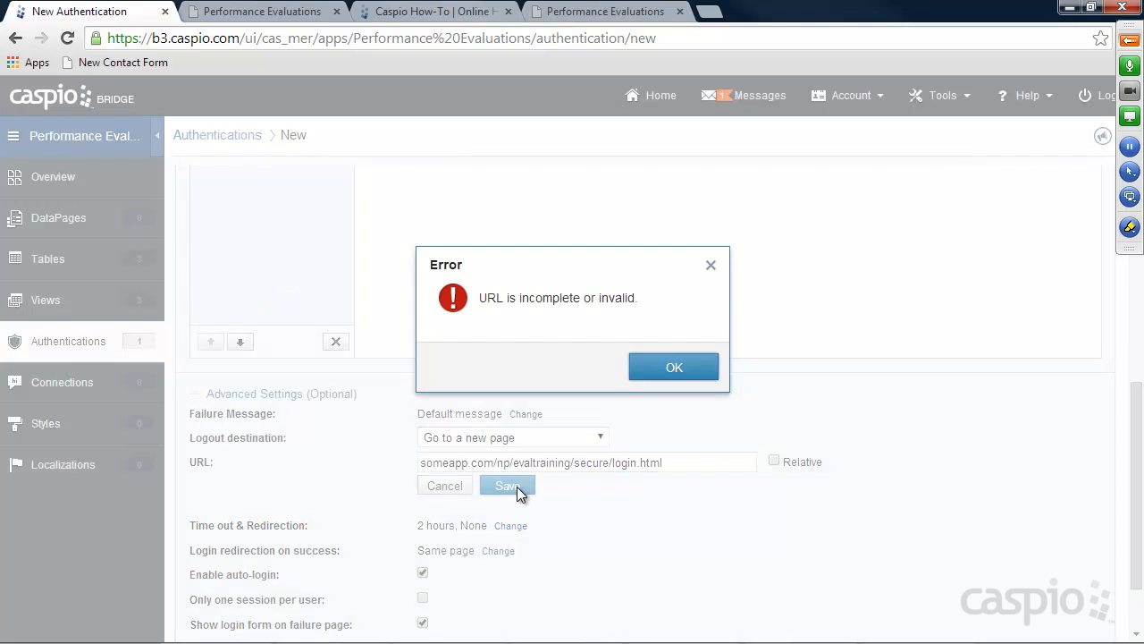
{"action": "left_click", "coordinate": [653, 365]}
{"action": "left_click", "coordinate": [421, 462]}
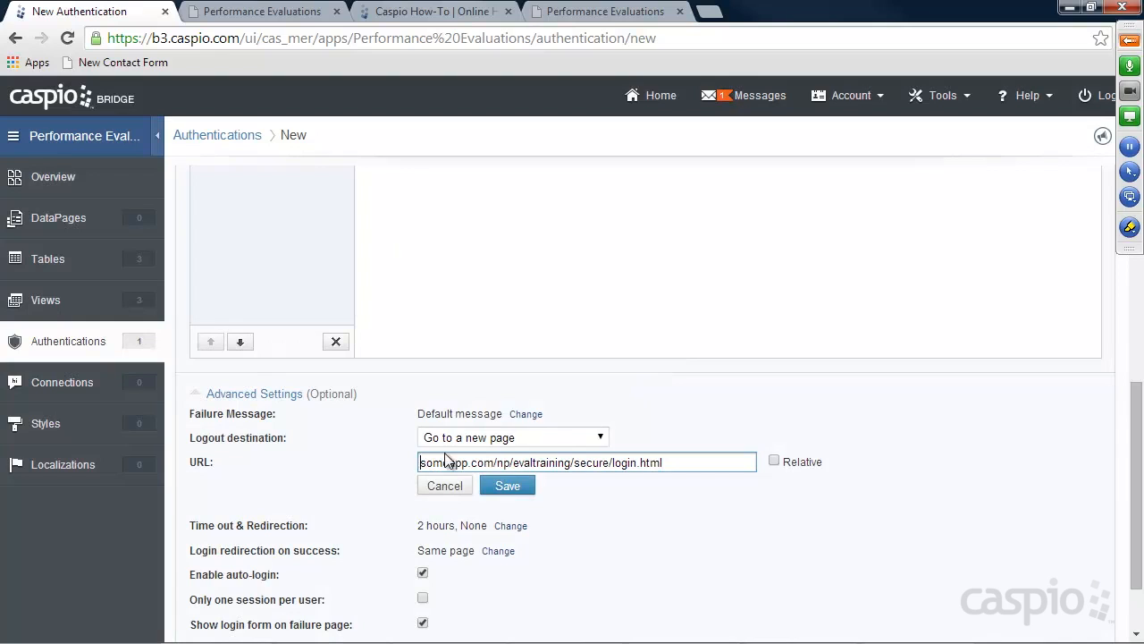
{"action": "type", "text": "https:"}
{"action": "key", "text": "BackSpace"}
{"action": "key", "text": "BackSpace"}
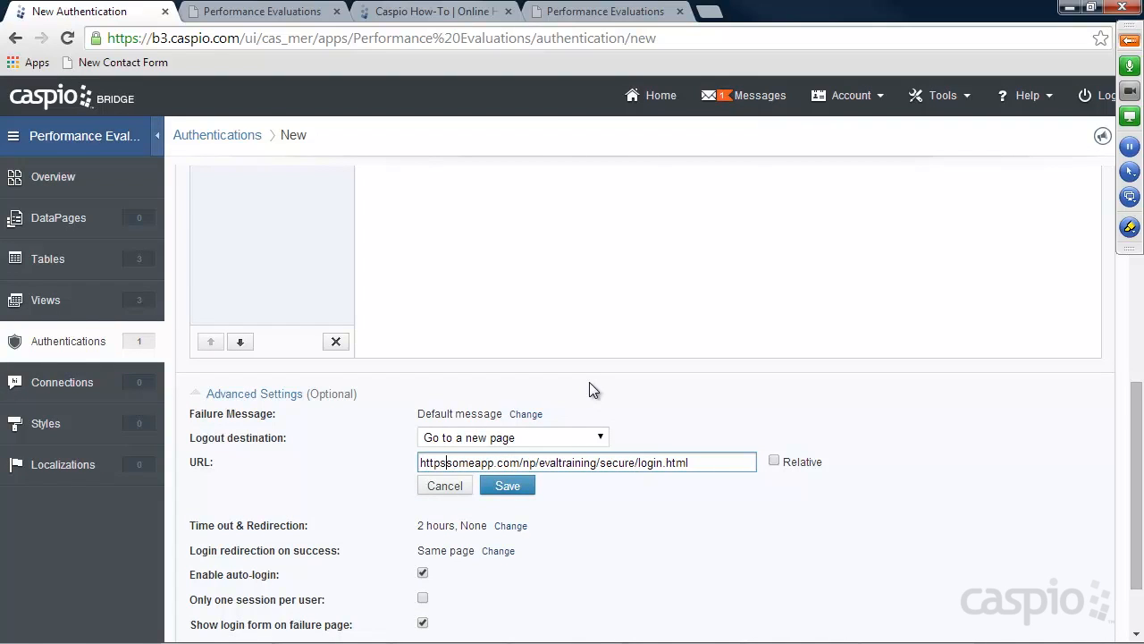
{"action": "type", "text": "://"}
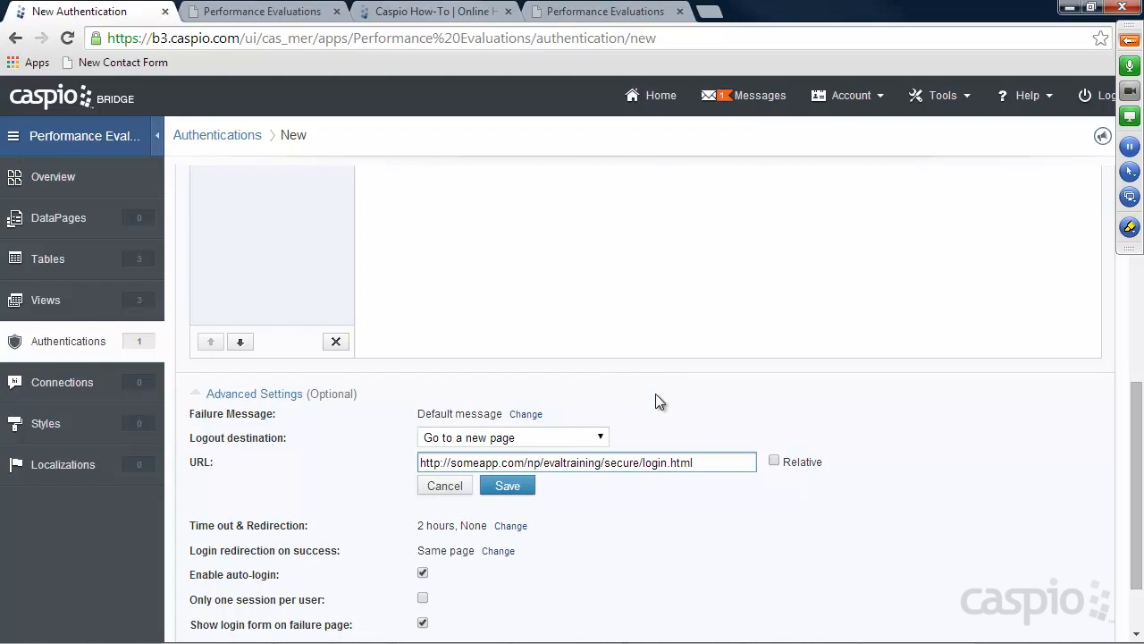
{"action": "left_click_drag", "start_coordinate": [694, 462], "coordinate": [355, 459]}
{"action": "key", "text": "ctrl+c"}
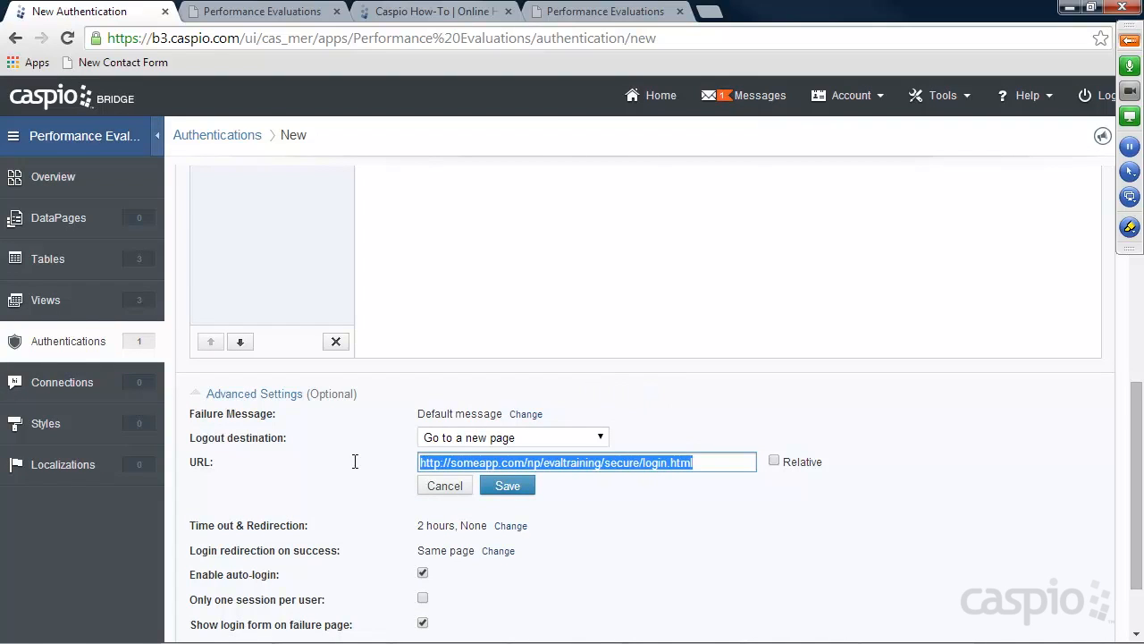
{"action": "left_click", "coordinate": [505, 487]}
Set the time-out designated entry page to the same login.html URL
{"action": "left_click", "coordinate": [510, 463]}
{"action": "left_click", "coordinate": [480, 488]}
{"action": "left_click", "coordinate": [487, 520]}
{"action": "key", "text": "ctrl+v"}
{"action": "left_click", "coordinate": [507, 536]}
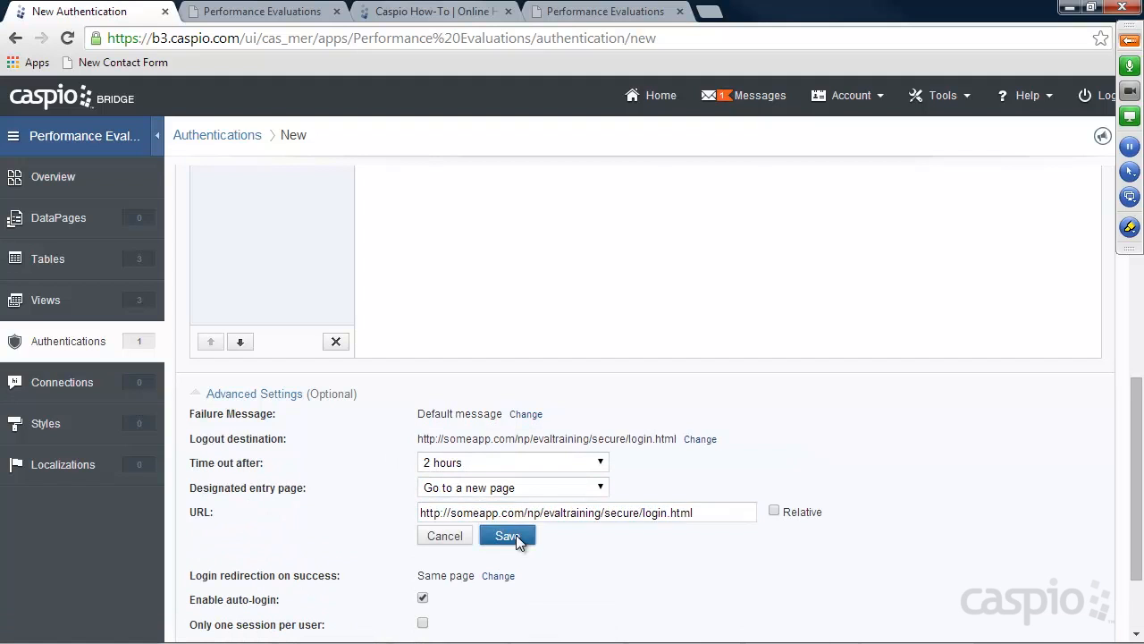
Create the authentication as auth_admin_and_manager_access
{"action": "left_click", "coordinate": [1064, 633]}
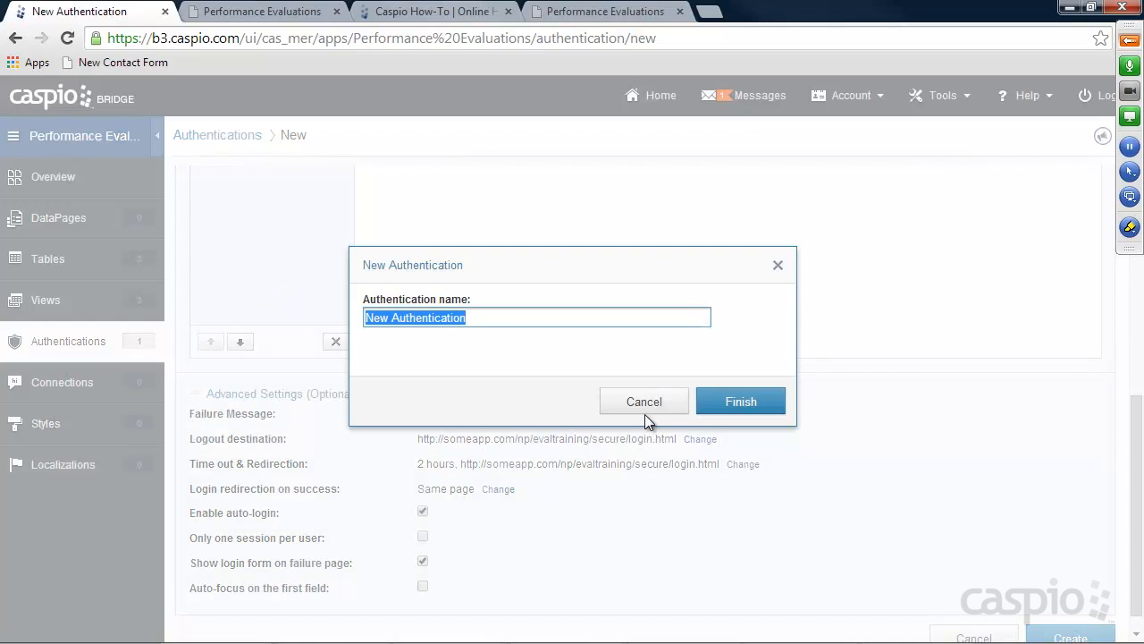
{"action": "type", "text": "auth_admin_and"}
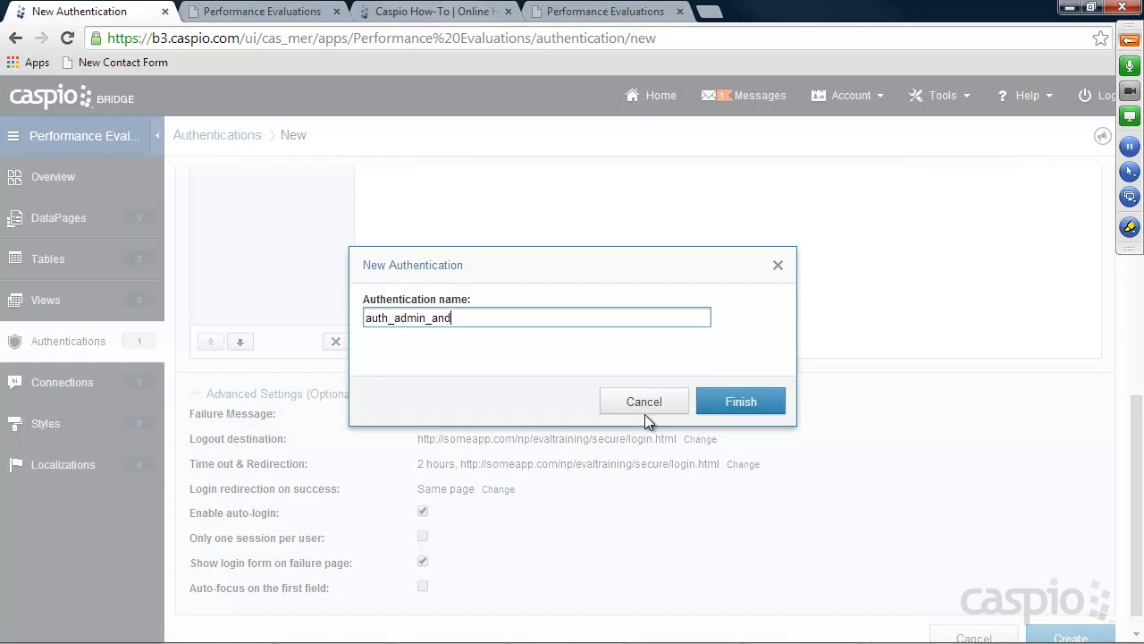
{"action": "type", "text": "_manager_access"}
{"action": "left_click", "coordinate": [741, 407]}
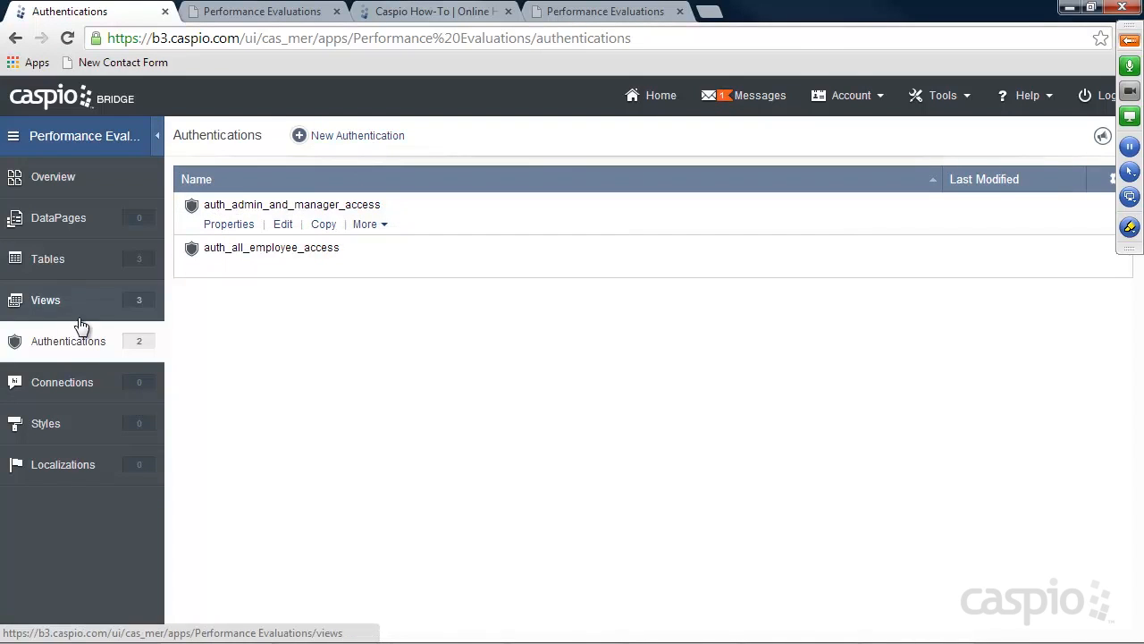
Start a Custom authentication on Filter_Admin_Only_Access with the login field labelled Email
{"action": "left_click", "coordinate": [355, 137]}
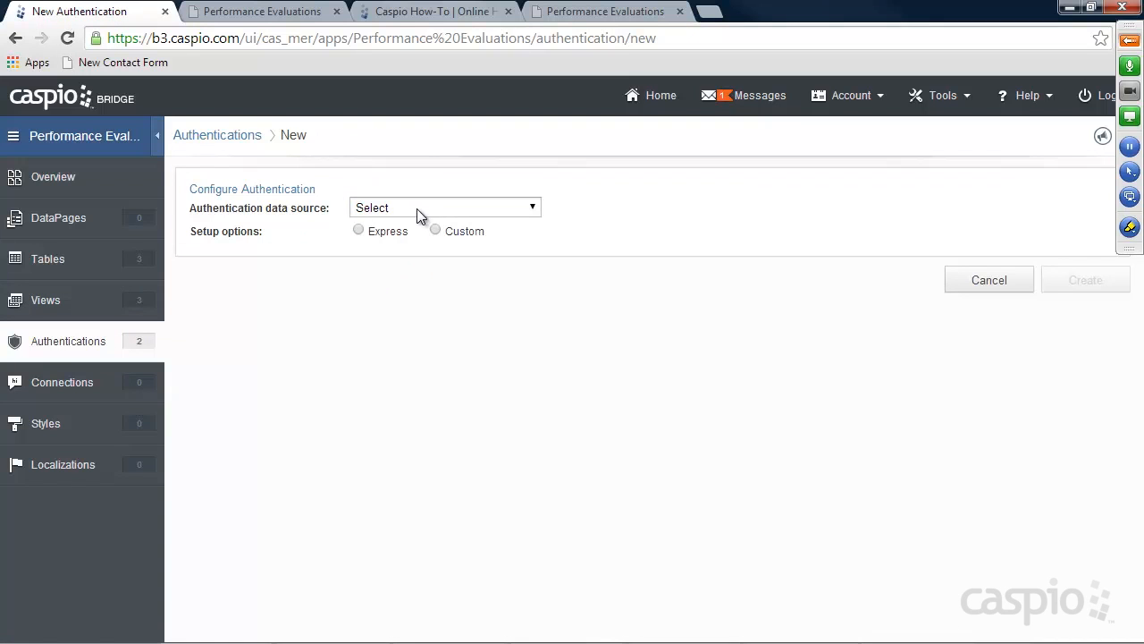
{"action": "left_click", "coordinate": [417, 212]}
{"action": "left_click", "coordinate": [429, 311]}
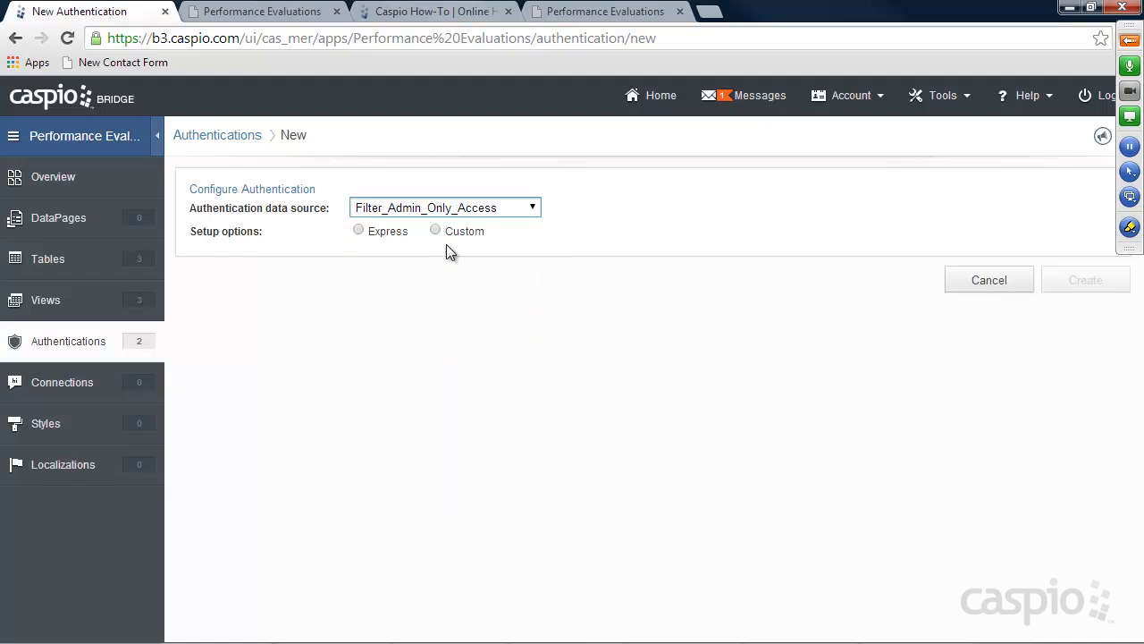
{"action": "left_click", "coordinate": [409, 297]}
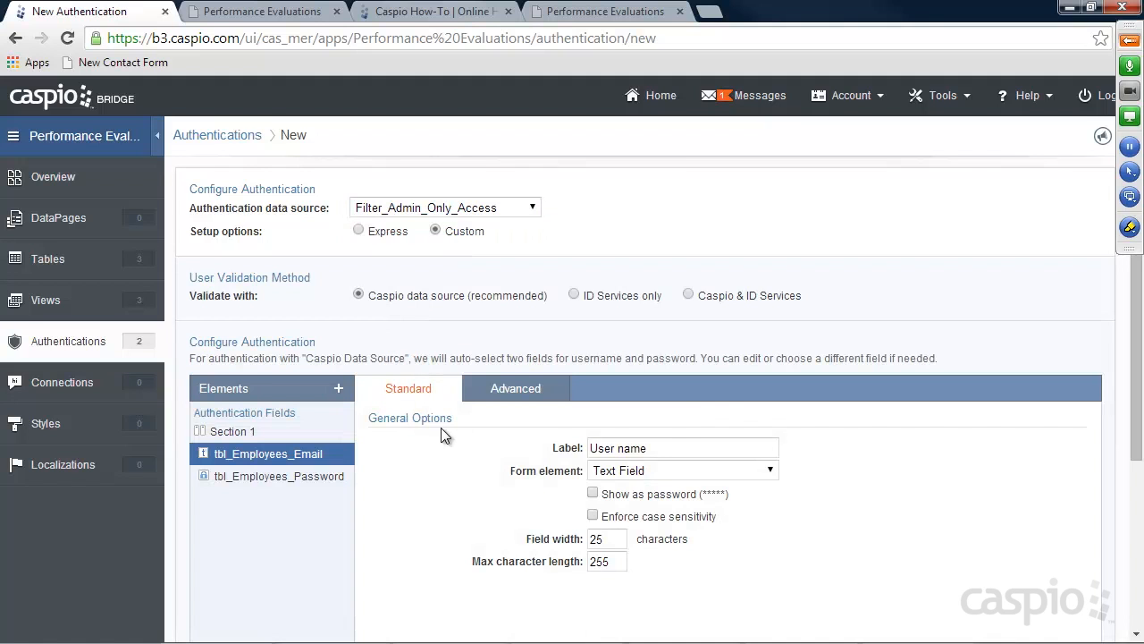
{"action": "scroll", "coordinate": [441, 427], "scroll_direction": "down", "scroll_amount": 1}
{"action": "type", "text": "Email"}
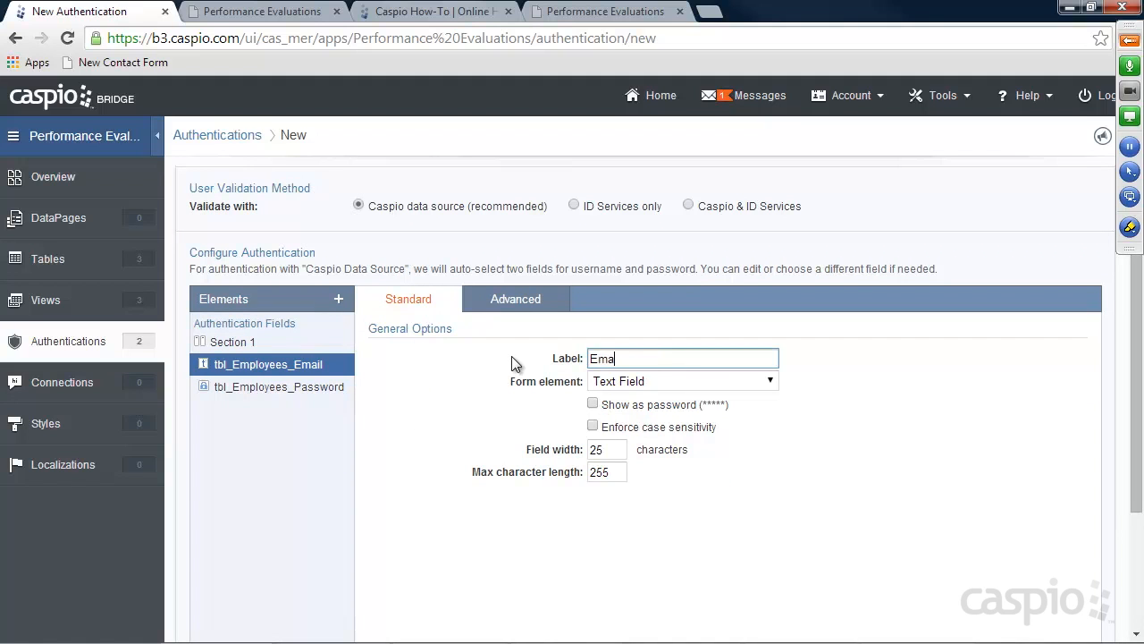
Set the logout destination to the pasted login.html URL
{"action": "scroll", "coordinate": [434, 384], "scroll_direction": "down", "scroll_amount": 3}
{"action": "left_click", "coordinate": [255, 572]}
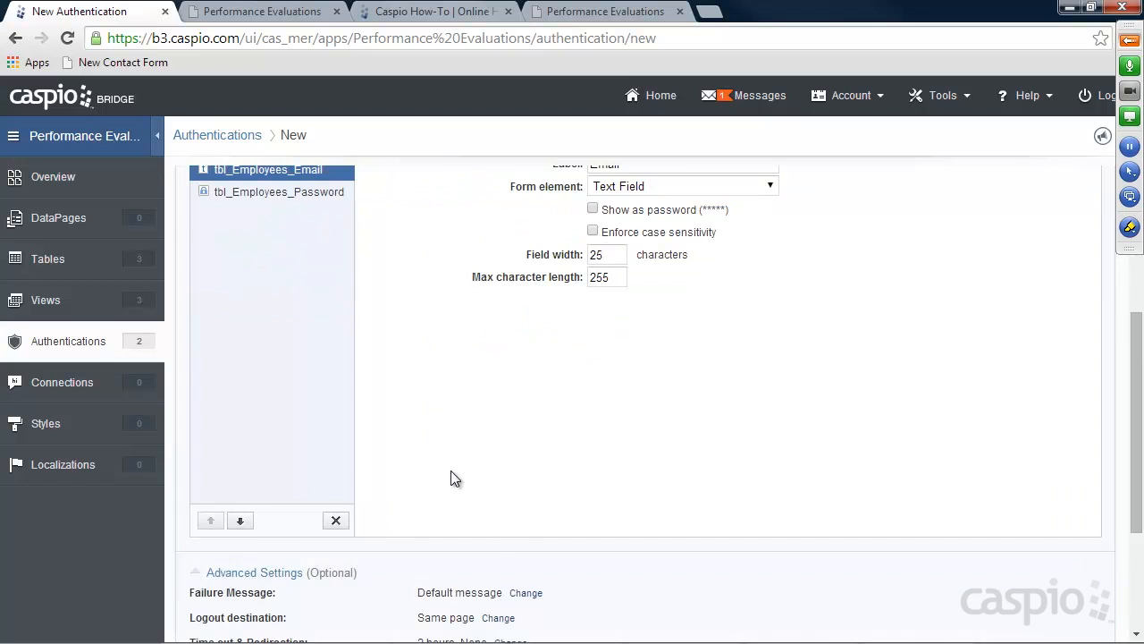
{"action": "scroll", "coordinate": [456, 487], "scroll_direction": "down", "scroll_amount": 3}
{"action": "left_click", "coordinate": [498, 417]}
{"action": "left_click", "coordinate": [522, 415]}
{"action": "left_click", "coordinate": [501, 447]}
{"action": "left_click", "coordinate": [503, 440]}
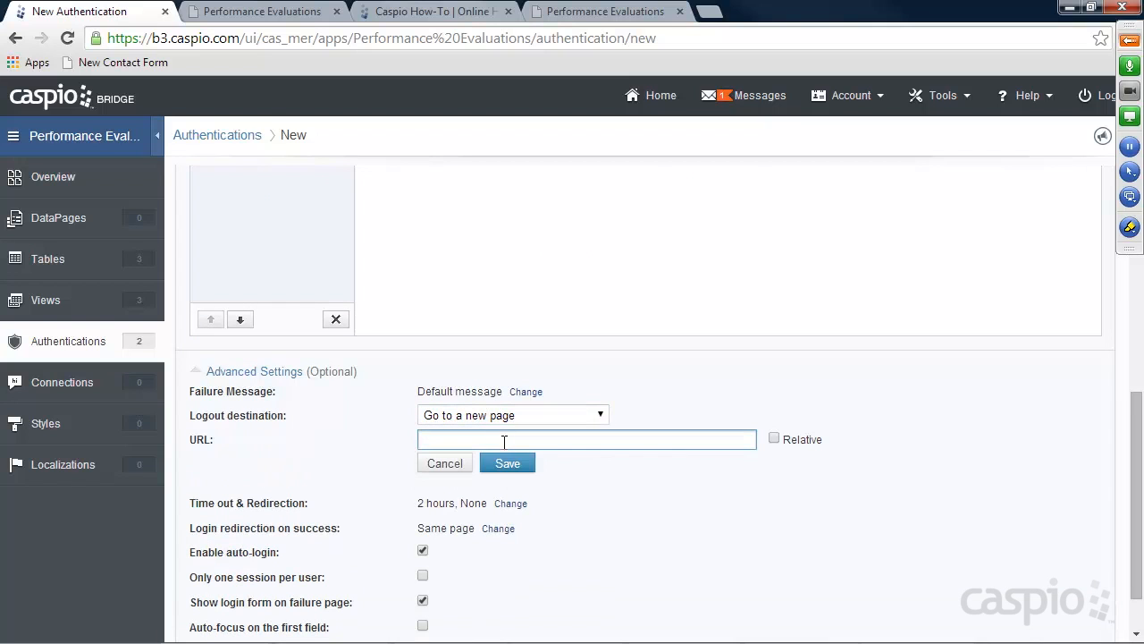
{"action": "key", "text": "ctrl+v"}
{"action": "left_click", "coordinate": [514, 465]}
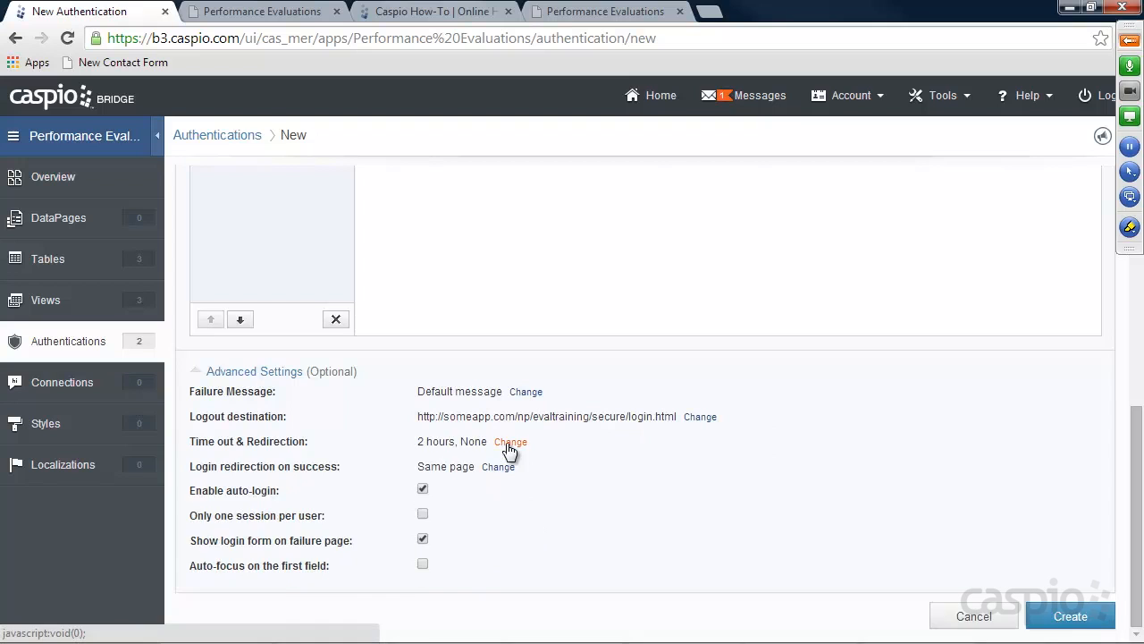
Set the time-out designated entry page to the pasted login.html URL
{"action": "left_click", "coordinate": [509, 443]}
{"action": "left_click", "coordinate": [481, 440]}
{"action": "left_click", "coordinate": [482, 440]}
{"action": "left_click", "coordinate": [481, 466]}
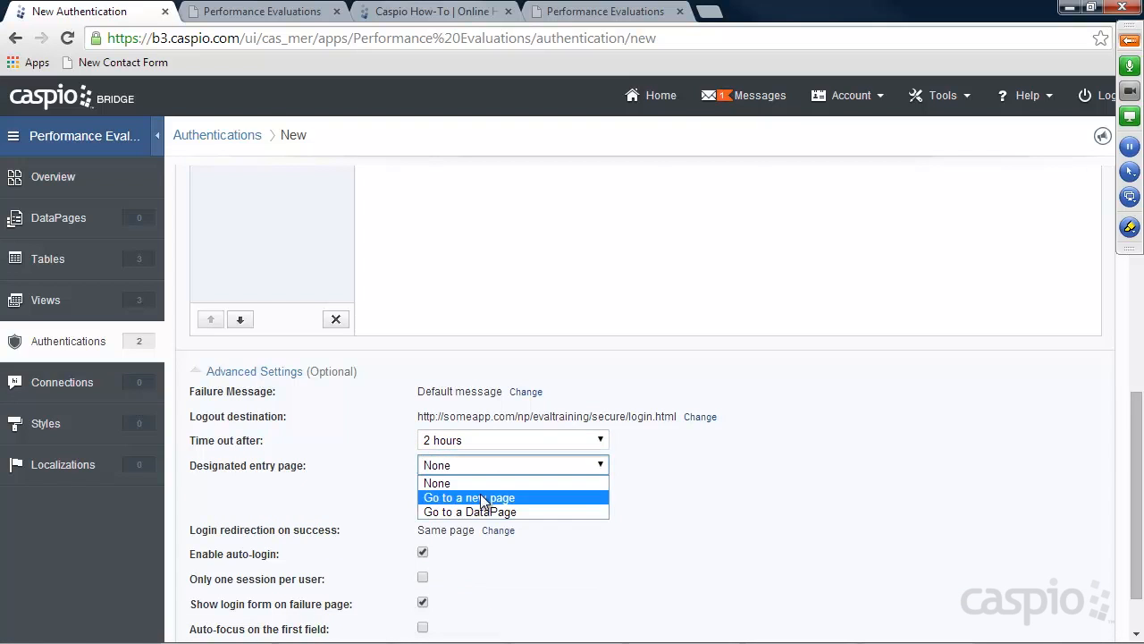
{"action": "left_click", "coordinate": [480, 495]}
{"action": "left_click", "coordinate": [480, 488]}
{"action": "key", "text": "ctrl+v"}
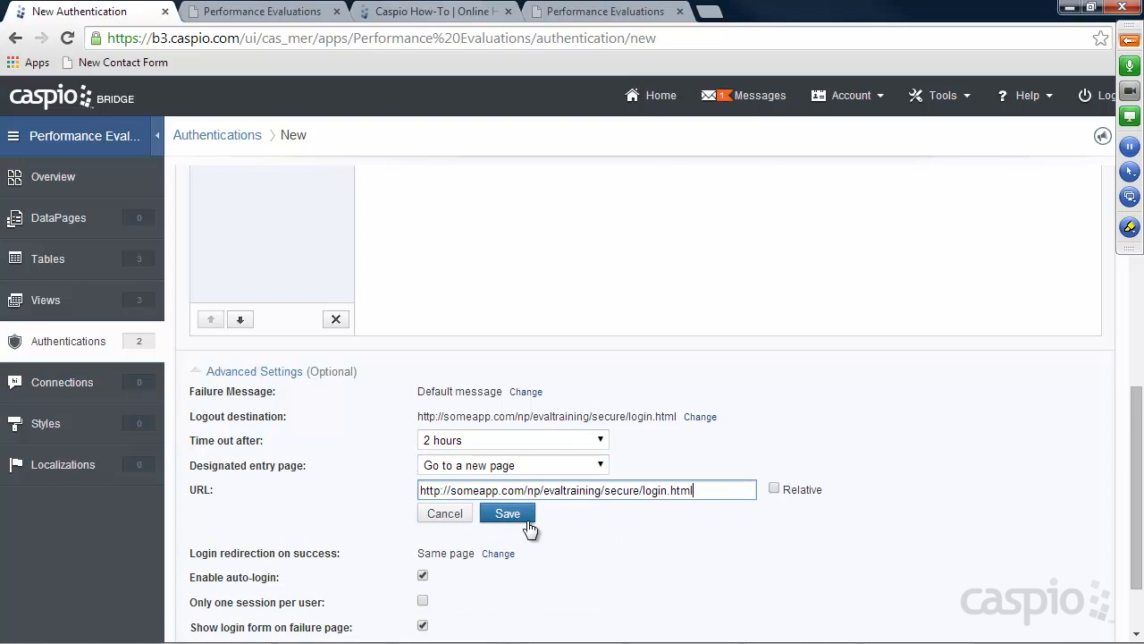
{"action": "left_click", "coordinate": [507, 513]}
Create the authentication as auth_admin_access_only
{"action": "left_click", "coordinate": [1059, 615]}
{"action": "type", "text": "auth_admi"}
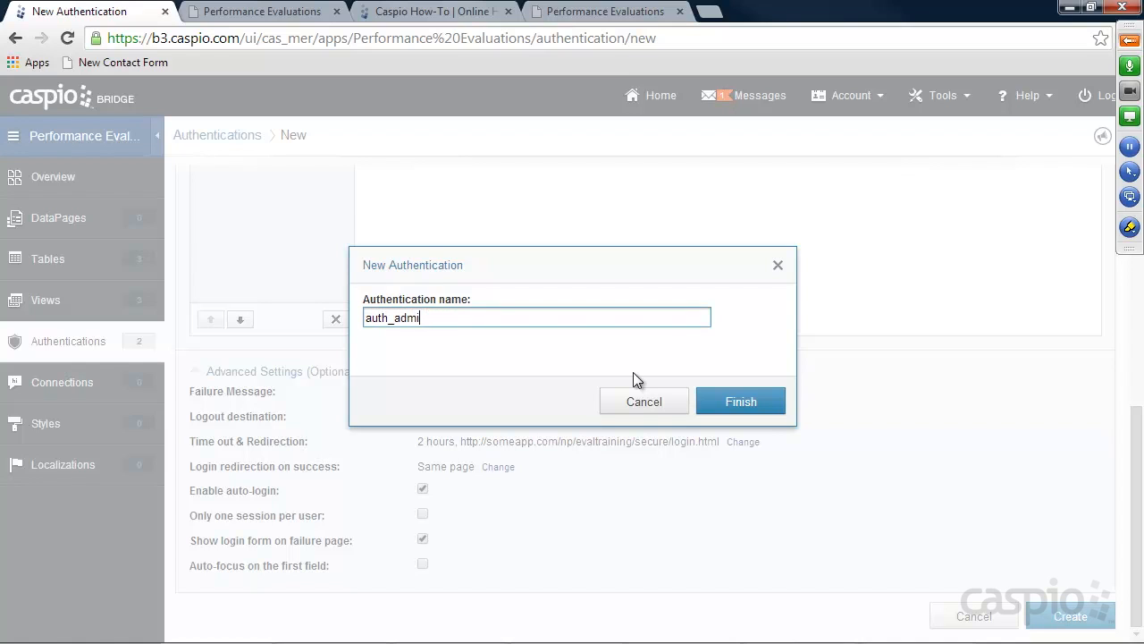
{"action": "type", "text": "n_access_only"}
{"action": "left_click", "coordinate": [774, 404]}
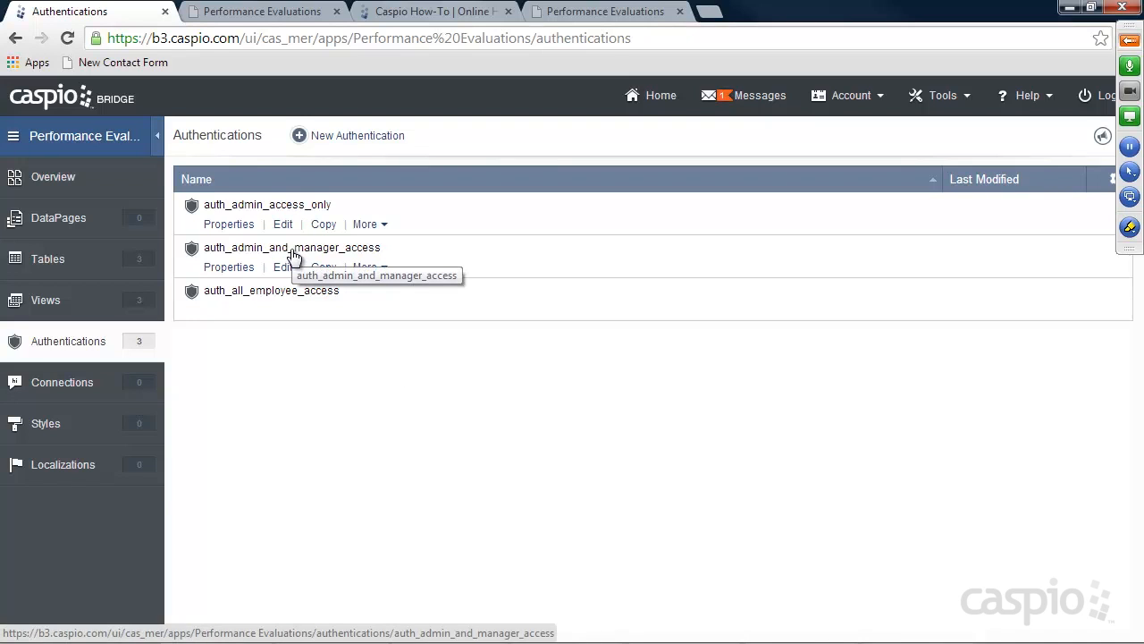
Go to the app's DataPages list
{"action": "left_click", "coordinate": [54, 217]}
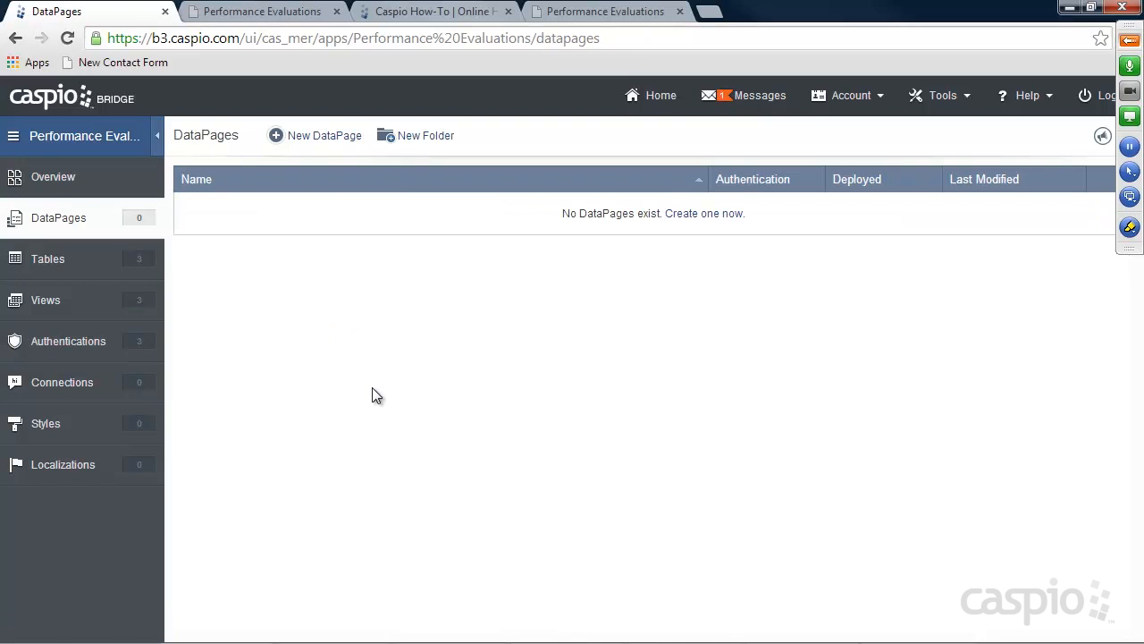
Create DataPages folders named Admin, Manager and Employee
{"action": "left_click", "coordinate": [420, 137]}
{"action": "type", "text": "Admin"}
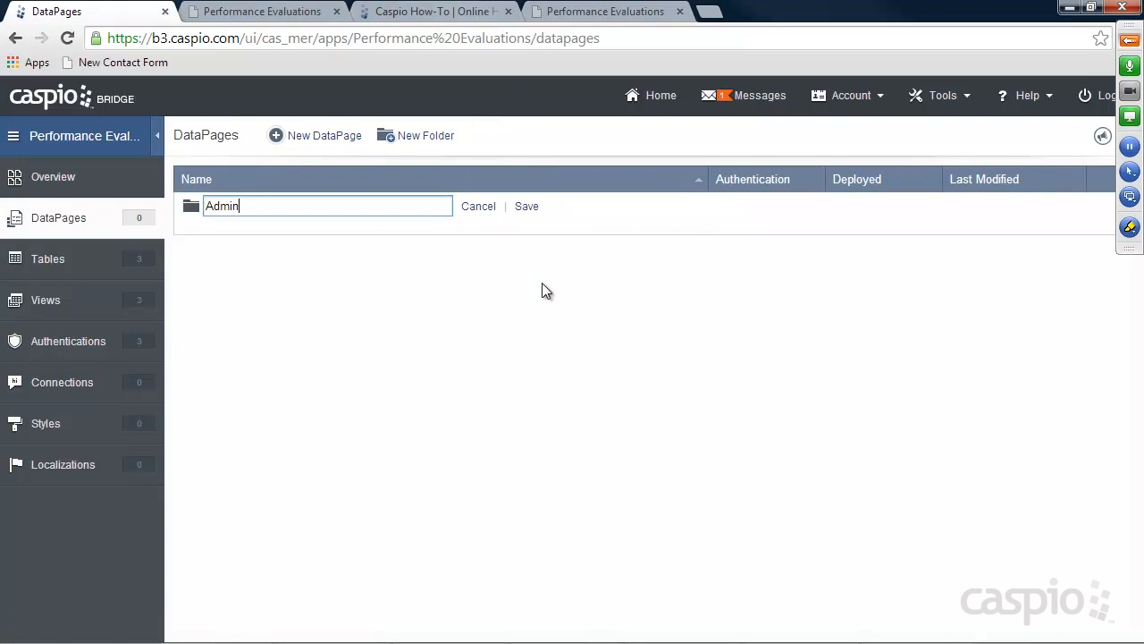
{"action": "key", "text": "Return"}
{"action": "left_click", "coordinate": [434, 138]}
{"action": "type", "text": "Manager"}
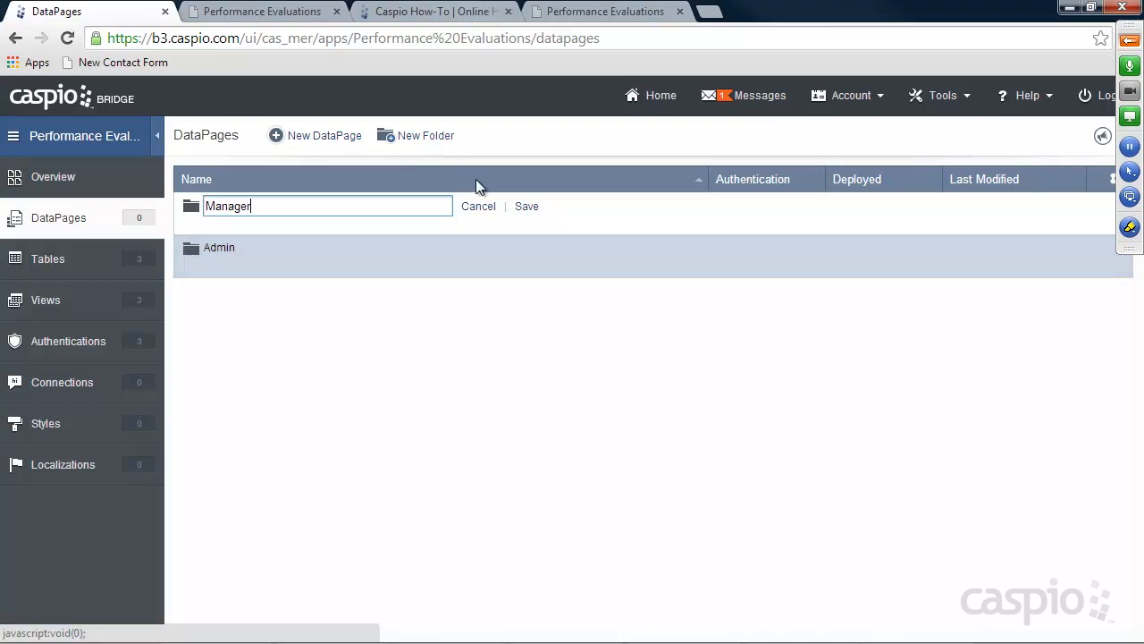
{"action": "left_click", "coordinate": [522, 206]}
{"action": "left_click", "coordinate": [422, 139]}
{"action": "type", "text": "Employee"}
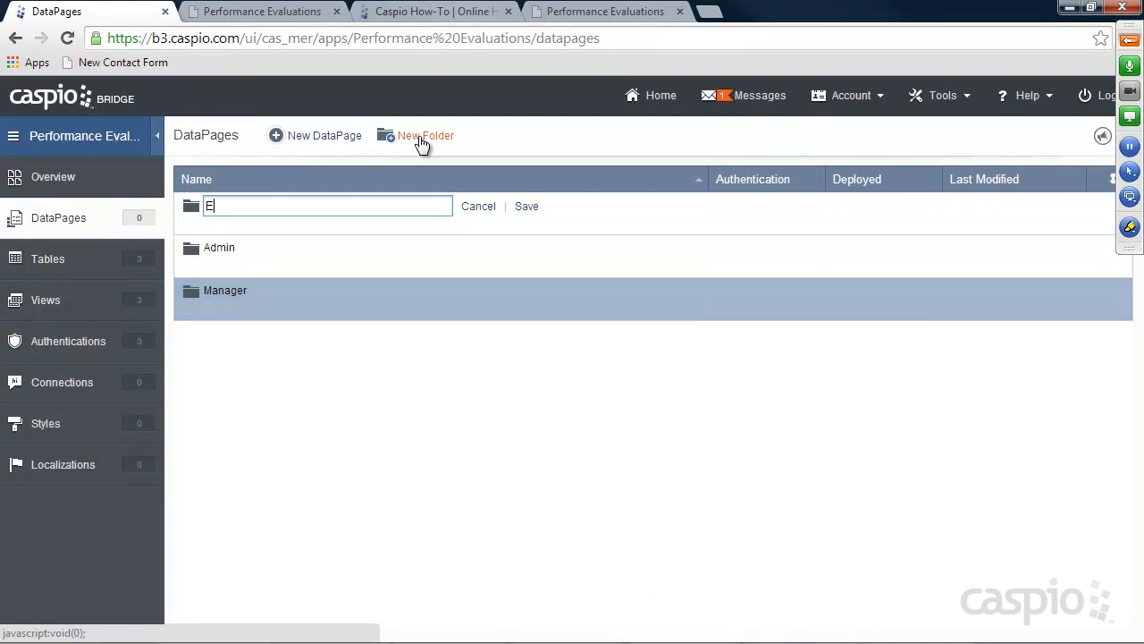
{"action": "left_click", "coordinate": [527, 207]}
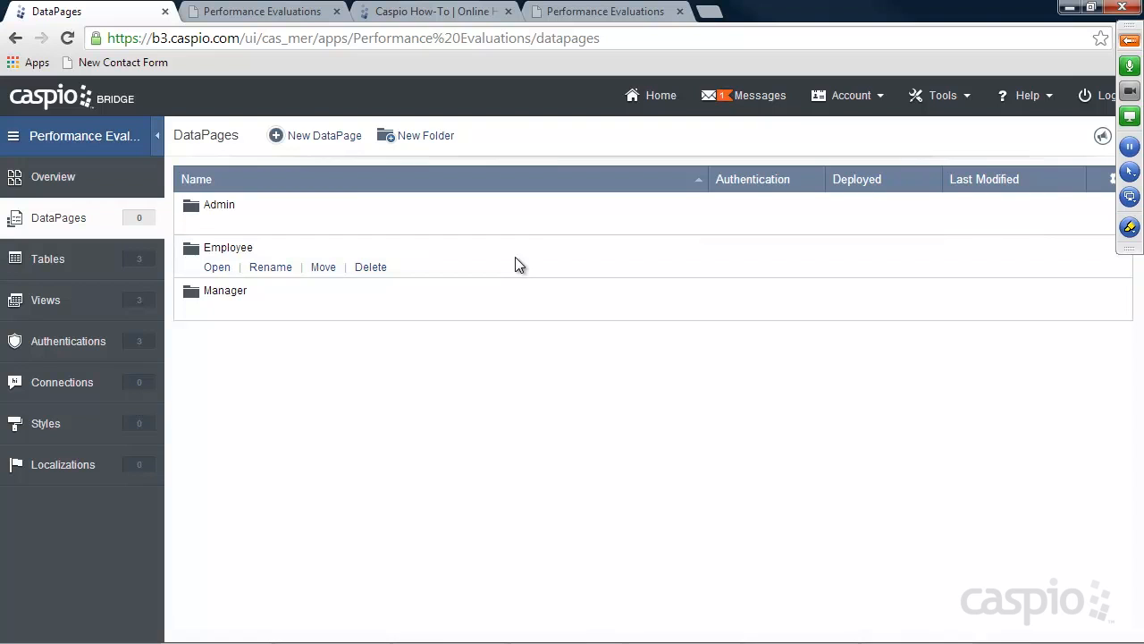
{"action": "left_click", "coordinate": [320, 141]}
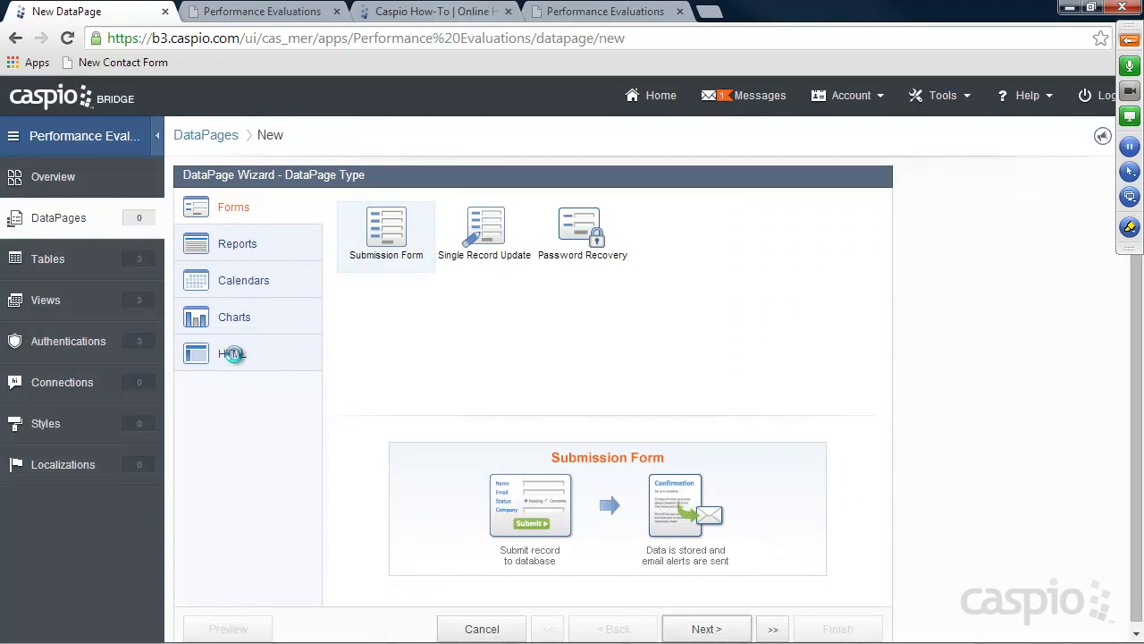
Create an HTML DataPage named 'Login Screen' with the Azure_v2_Login_Screen style
{"action": "left_click", "coordinate": [230, 353]}
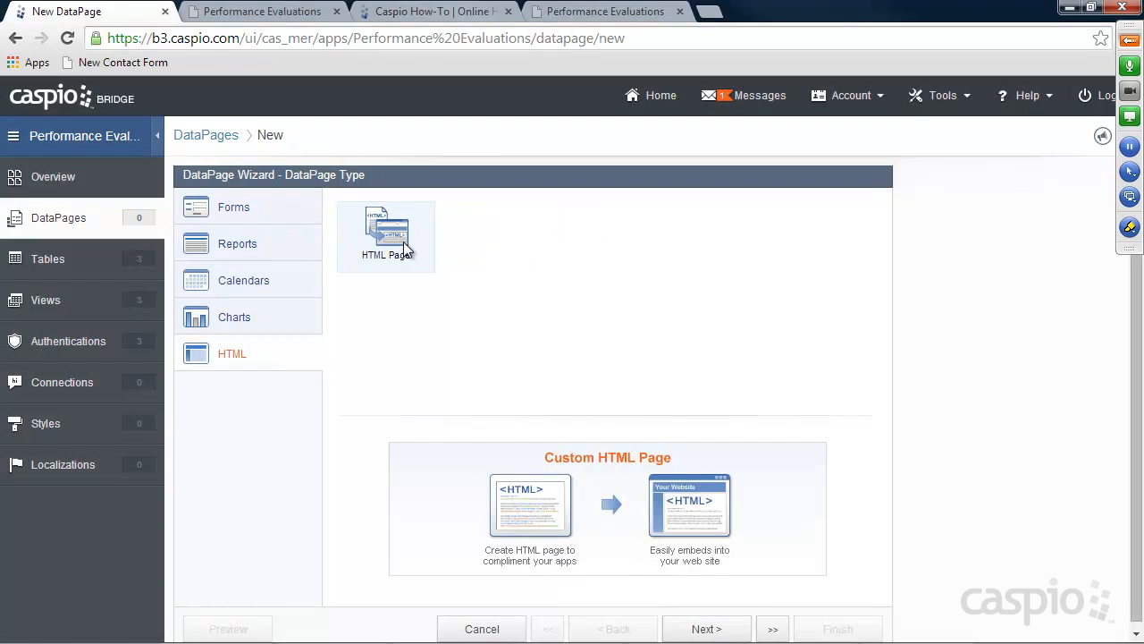
{"action": "left_click", "coordinate": [704, 628]}
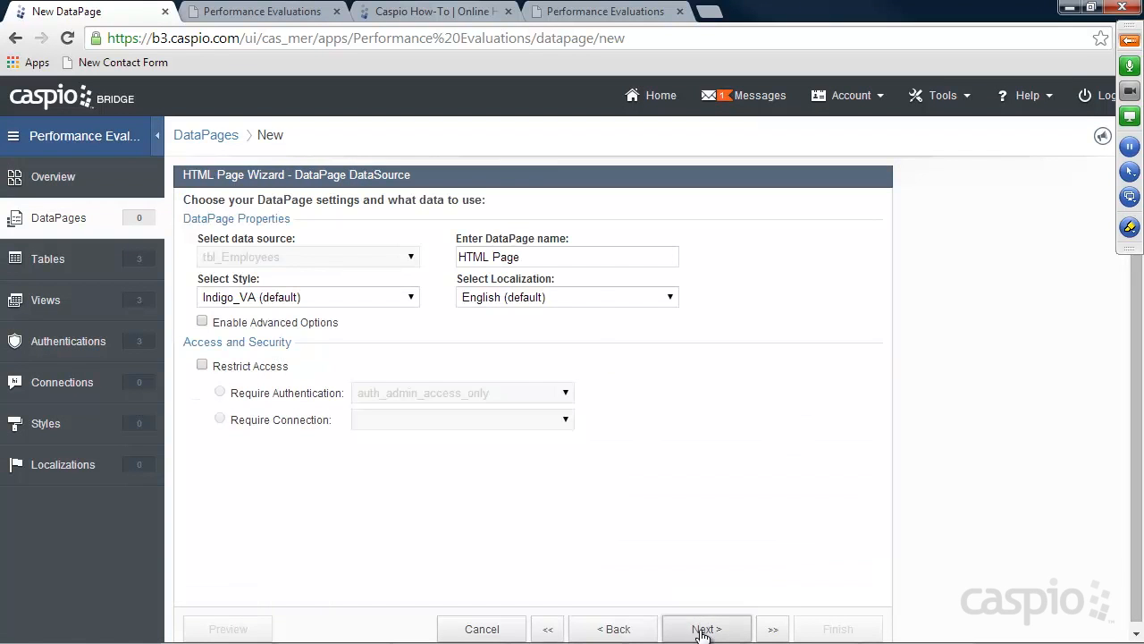
{"action": "left_click_drag", "start_coordinate": [529, 259], "coordinate": [430, 262]}
{"action": "type", "text": "Login Screen"}
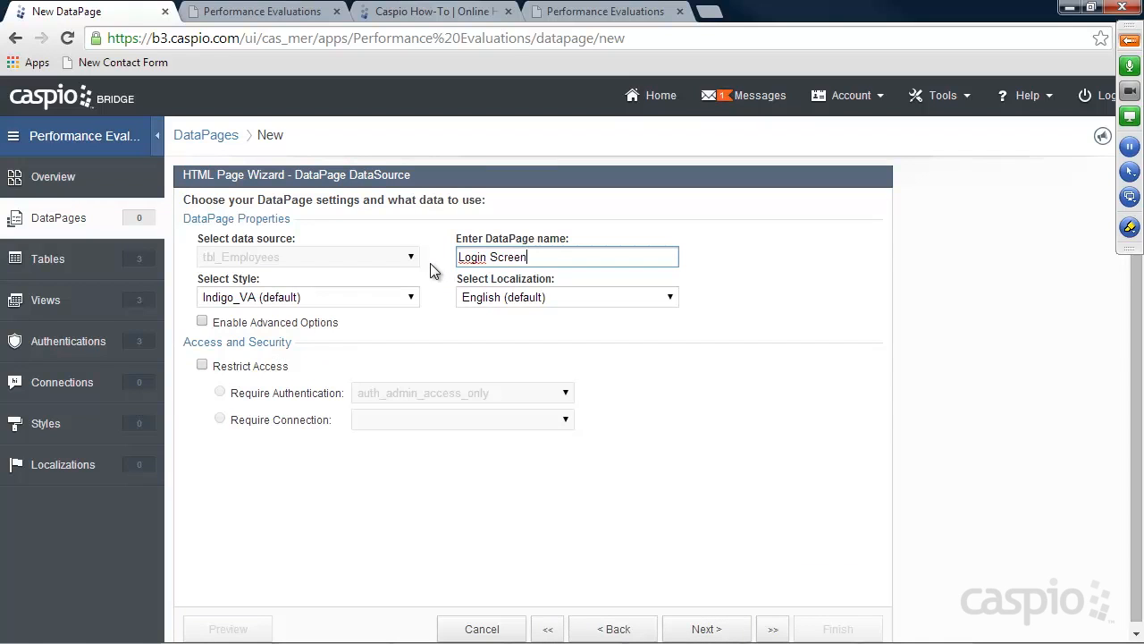
{"action": "left_click", "coordinate": [357, 301]}
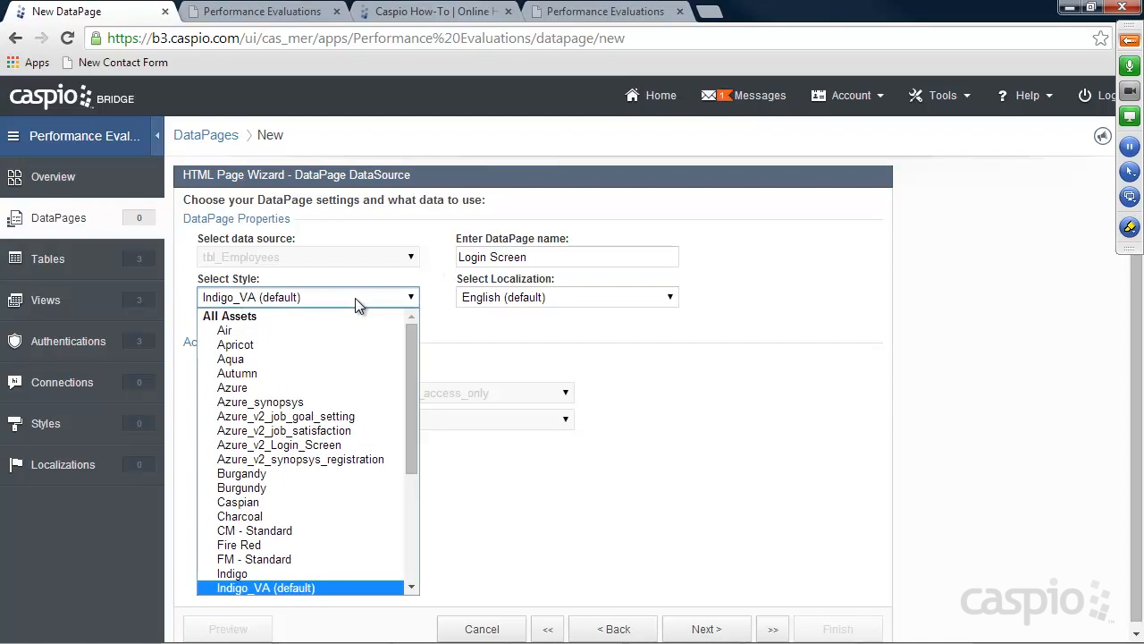
{"action": "left_click_drag", "start_coordinate": [412, 338], "coordinate": [411, 372]}
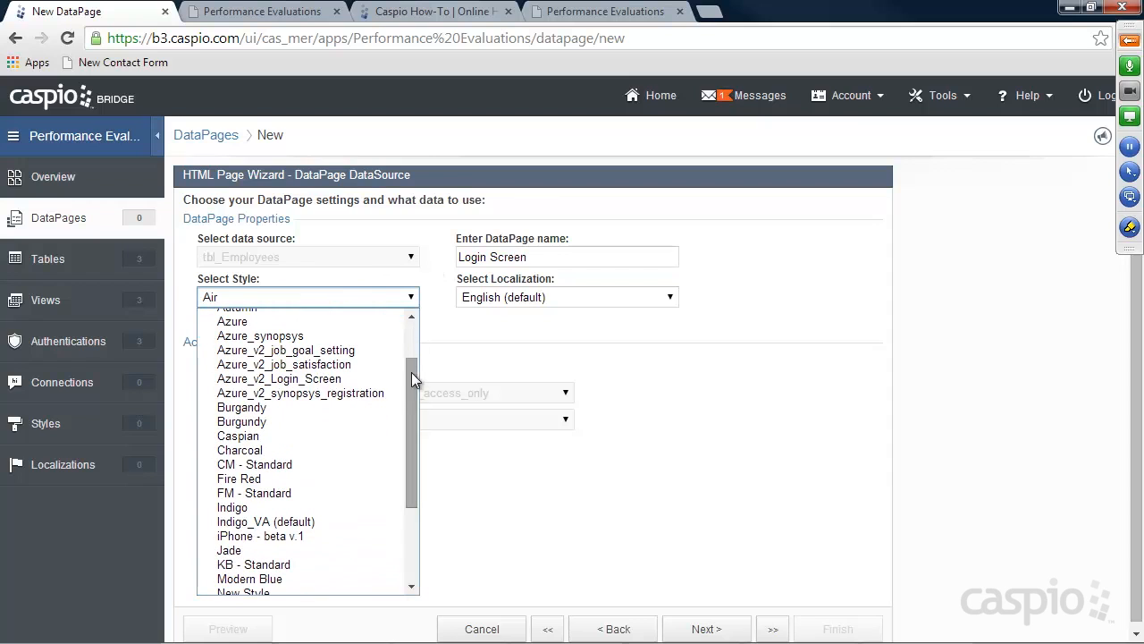
{"action": "left_click", "coordinate": [374, 381]}
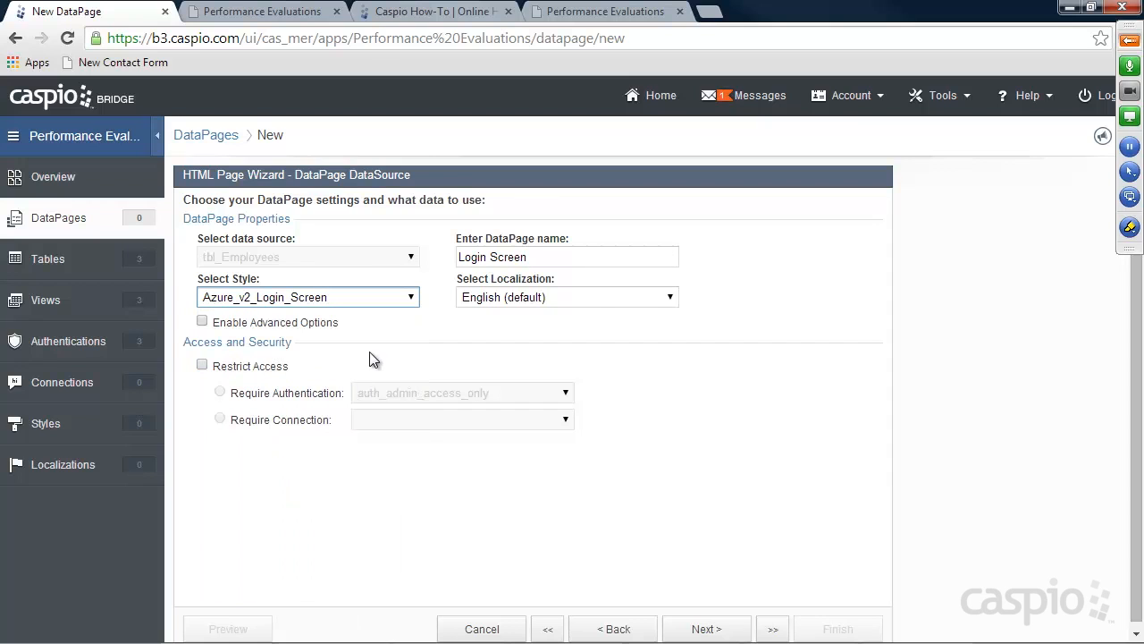
Enable advanced options and restrict access to auth_all_employee_access, then view the login placeholder page
{"action": "left_click", "coordinate": [202, 322]}
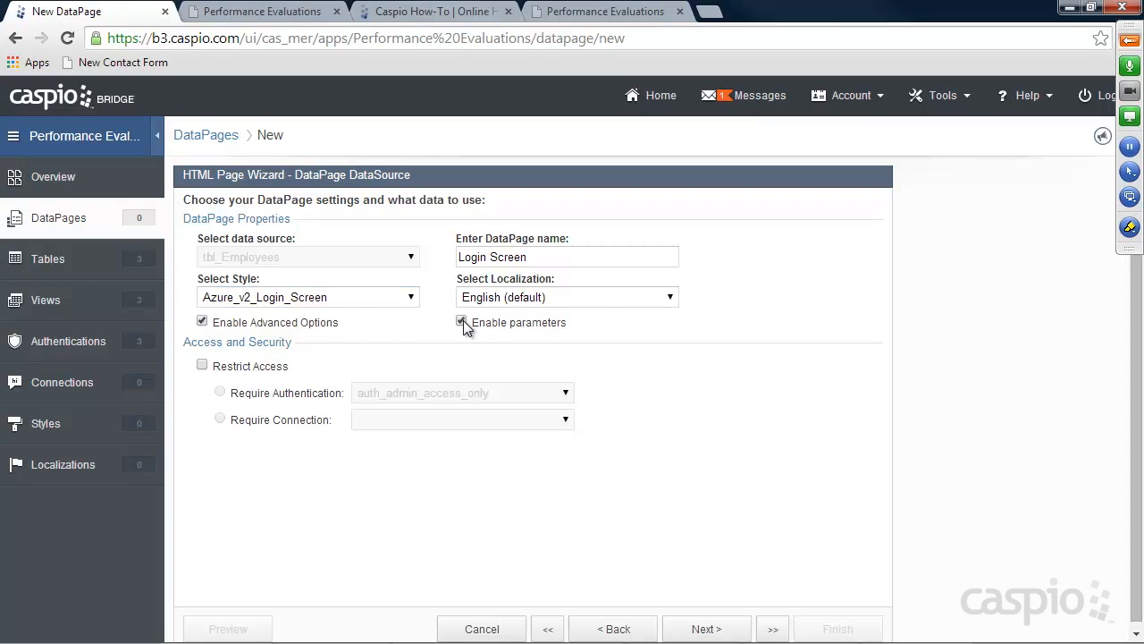
{"action": "left_click", "coordinate": [203, 368]}
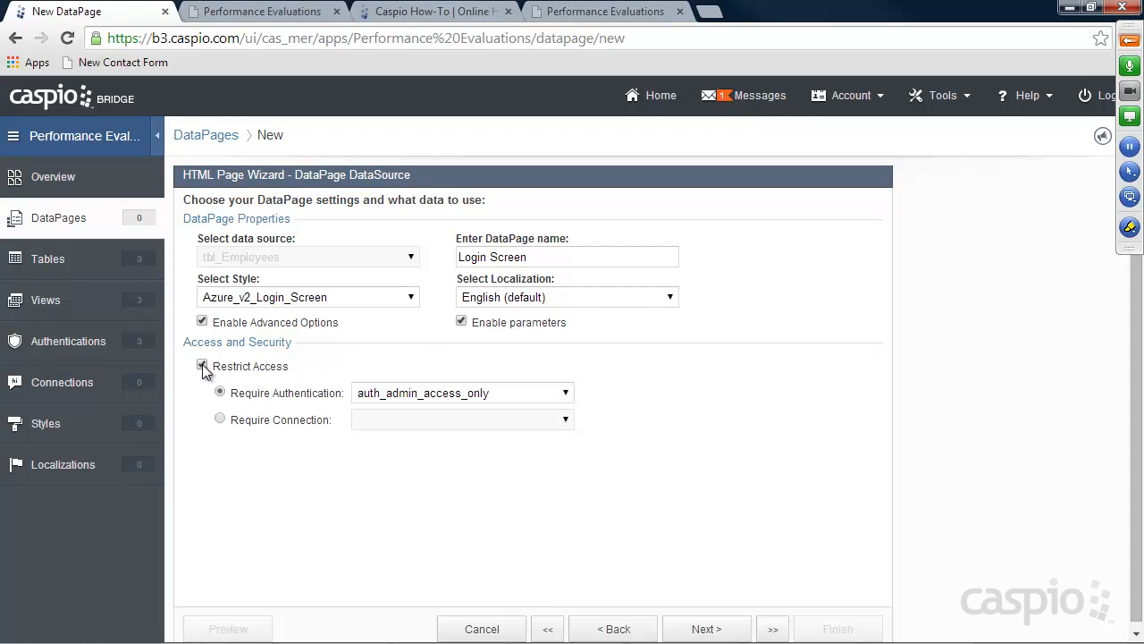
{"action": "left_click", "coordinate": [396, 392]}
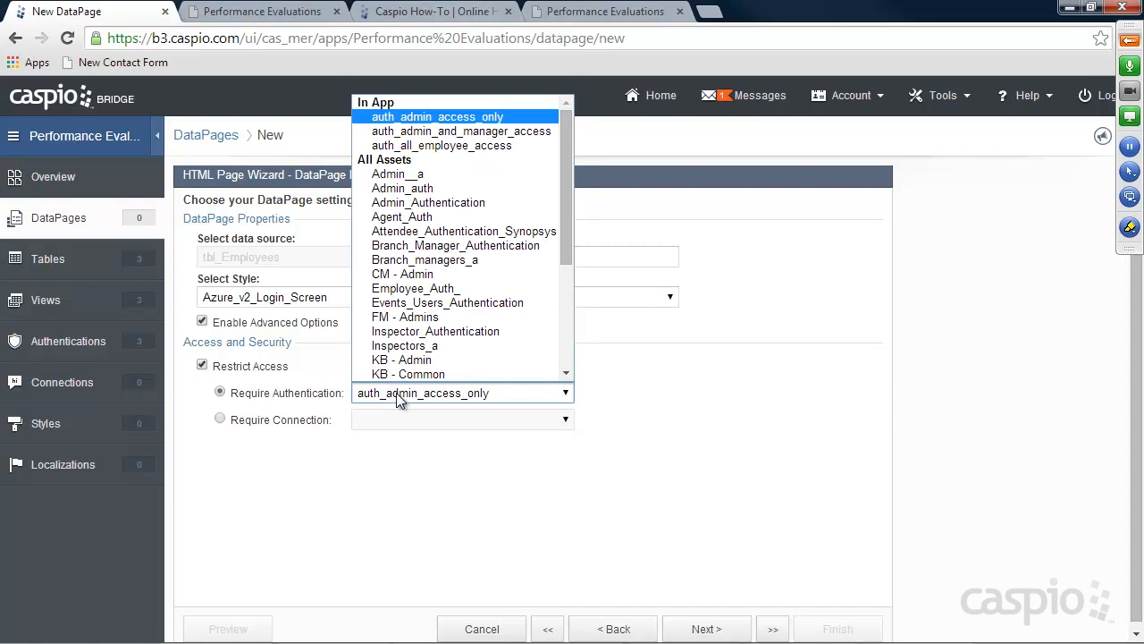
{"action": "left_click", "coordinate": [446, 145]}
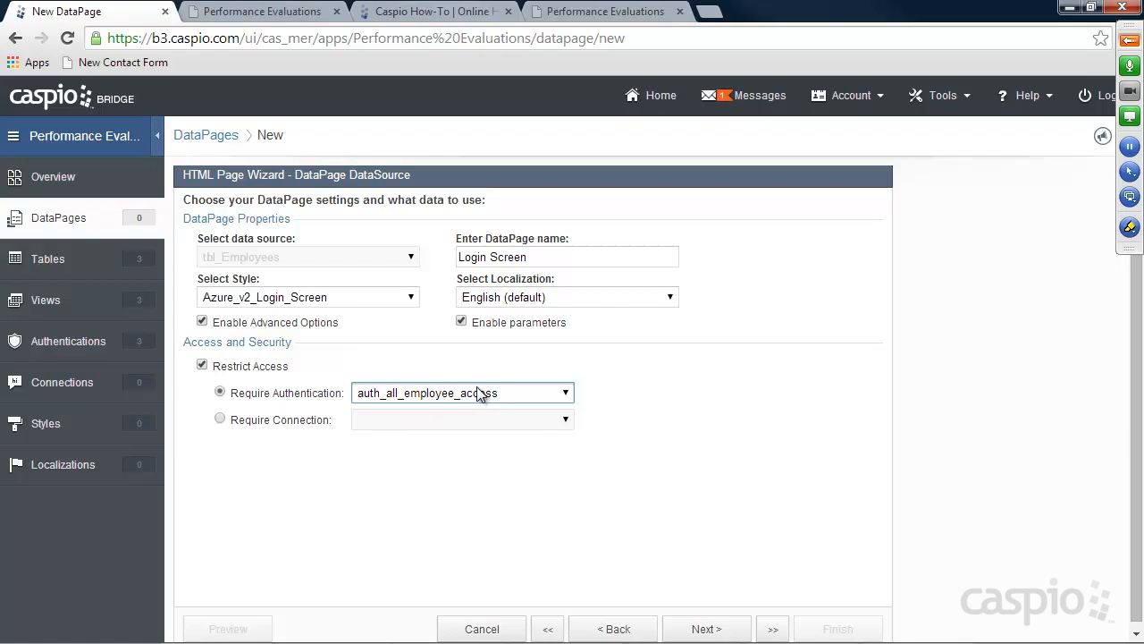
{"action": "left_click", "coordinate": [723, 628]}
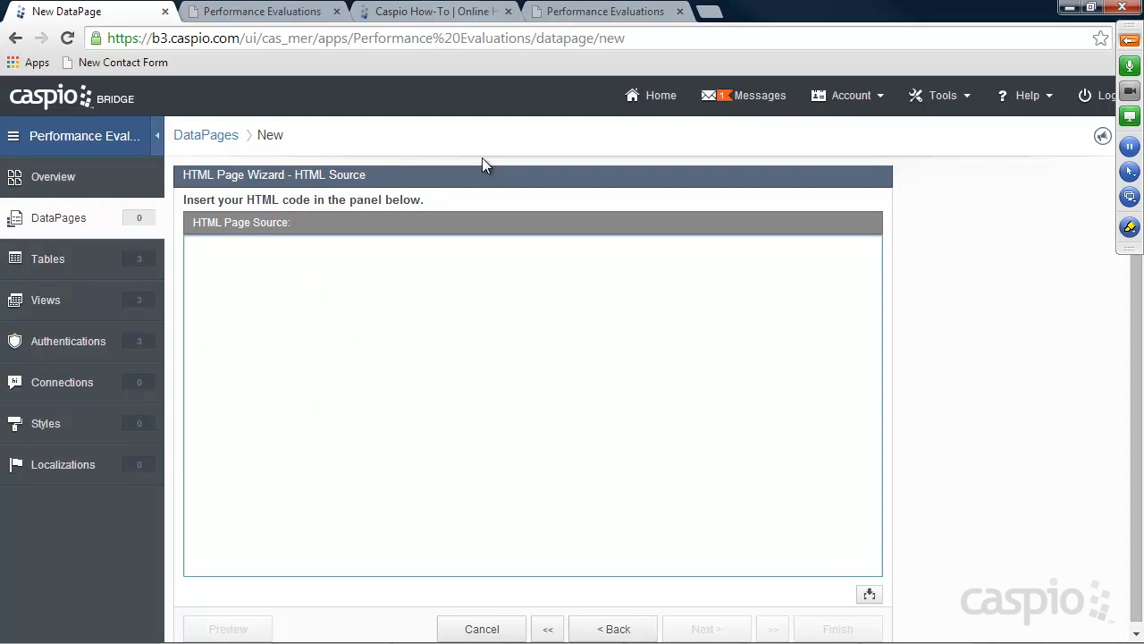
{"action": "left_click", "coordinate": [589, 18]}
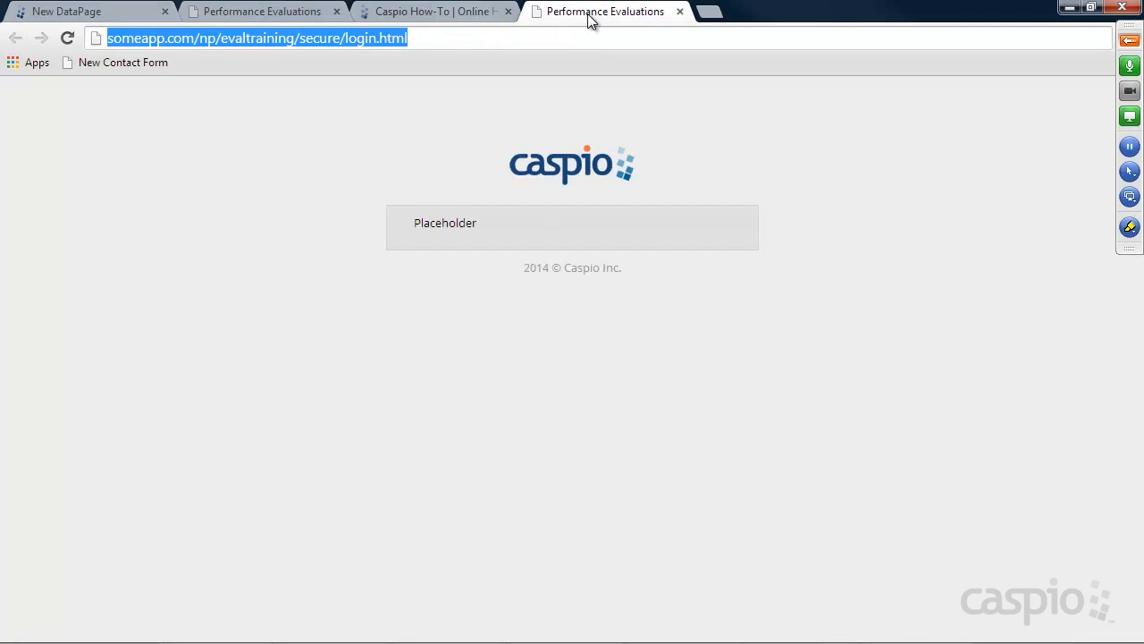
Search the Caspio help for 'user redirect' and copy the Create User-Specific Redirect After Login script
{"action": "left_click", "coordinate": [454, 18]}
{"action": "left_click", "coordinate": [873, 131]}
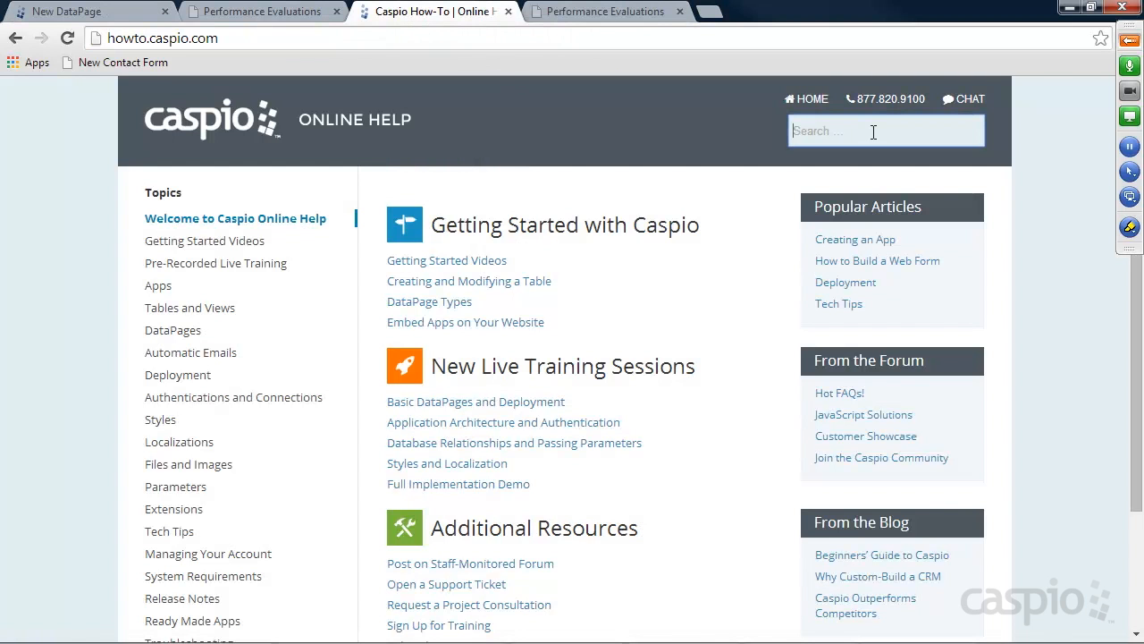
{"action": "type", "text": "user redirect"}
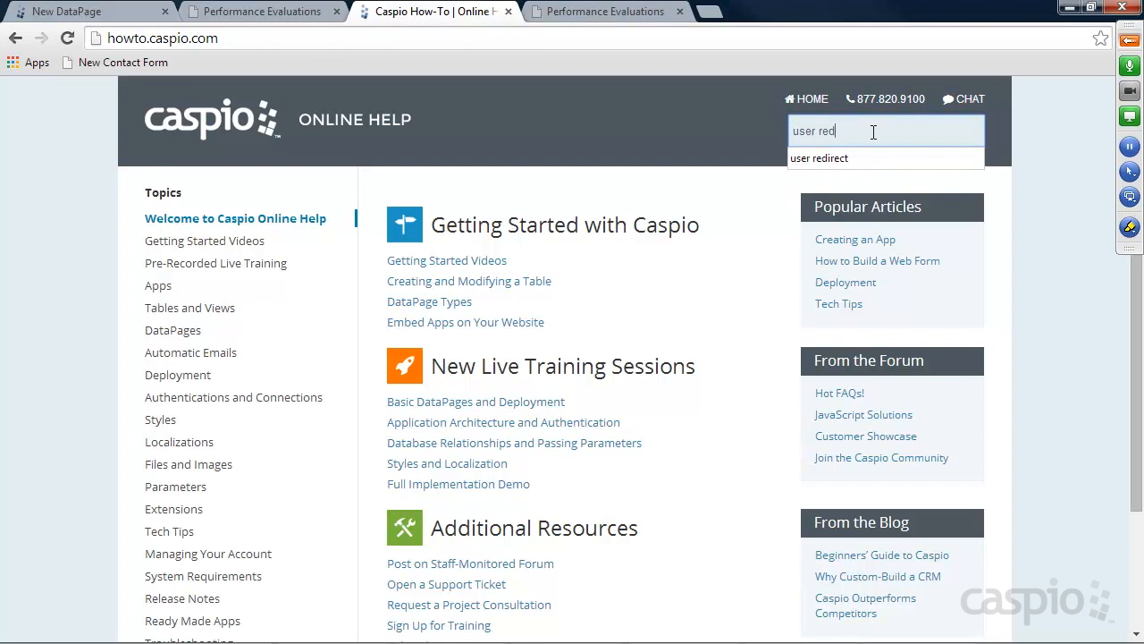
{"action": "key", "text": "Return"}
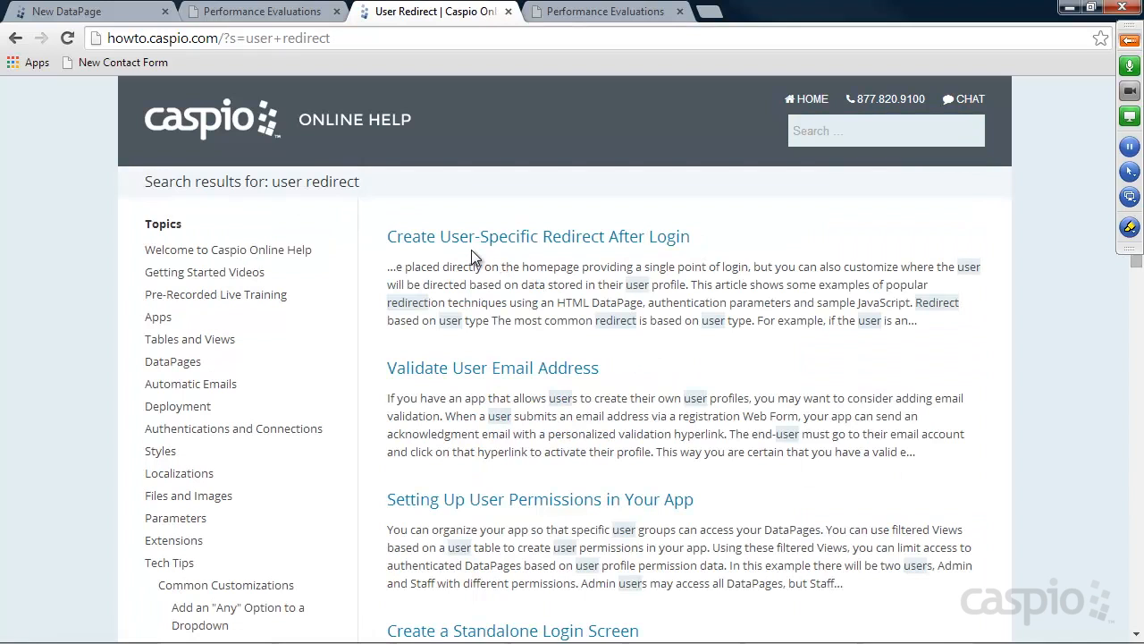
{"action": "left_click", "coordinate": [599, 238]}
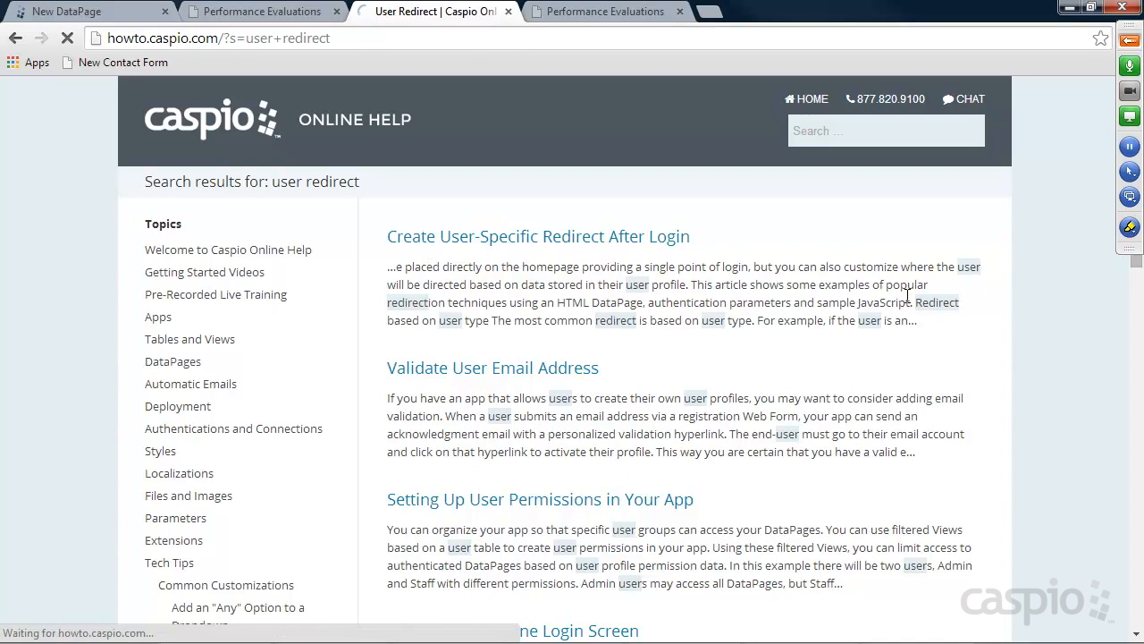
{"action": "scroll", "coordinate": [909, 304], "scroll_direction": "down", "scroll_amount": 1}
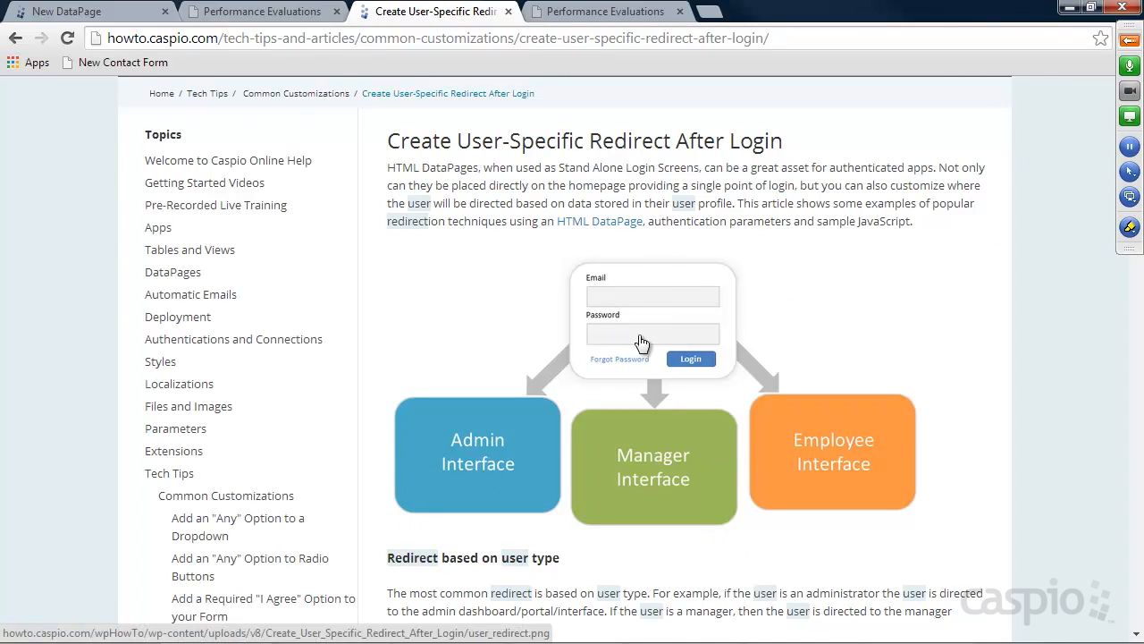
{"action": "scroll", "coordinate": [983, 365], "scroll_direction": "down", "scroll_amount": 3}
{"action": "scroll", "coordinate": [981, 357], "scroll_direction": "down", "scroll_amount": 6}
{"action": "left_click_drag", "start_coordinate": [466, 368], "coordinate": [387, 189]}
{"action": "key", "text": "ctrl+c"}
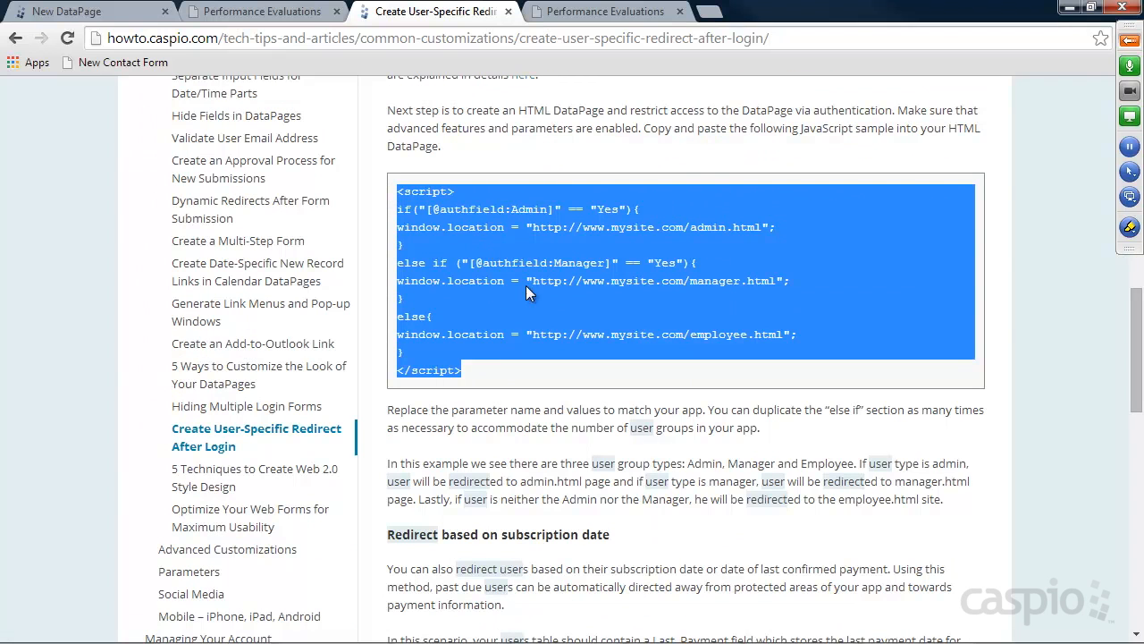
Paste the redirect script into the DataPage's HTML source
{"action": "left_click", "coordinate": [101, 13]}
{"action": "left_click", "coordinate": [281, 287]}
{"action": "key", "text": "ctrl+v"}
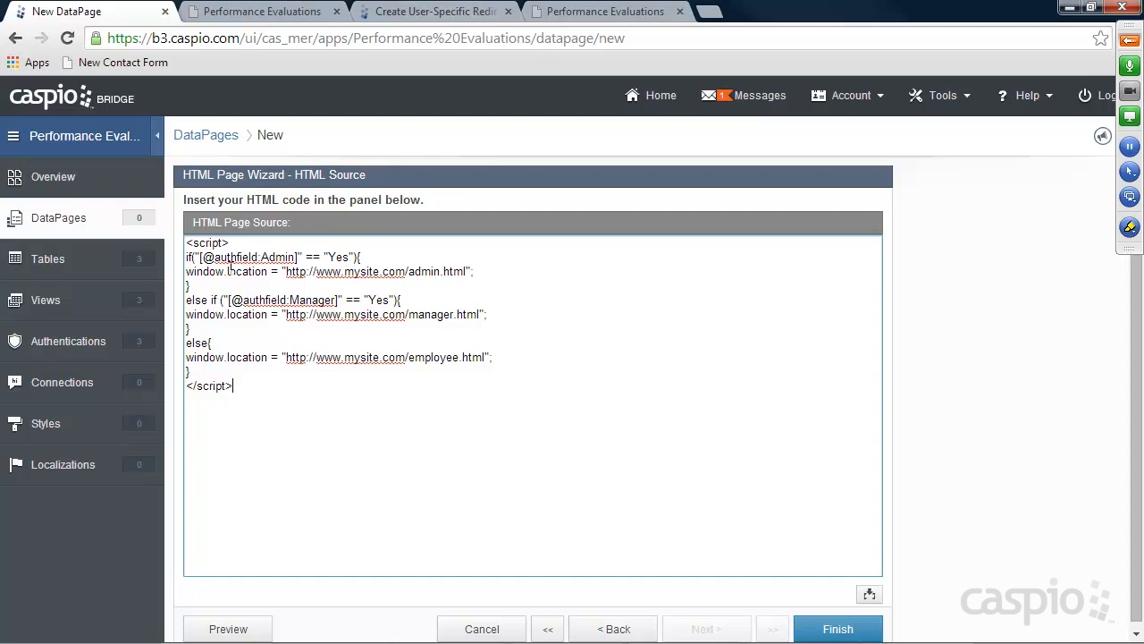
{"action": "left_click_drag", "start_coordinate": [199, 257], "coordinate": [297, 254]}
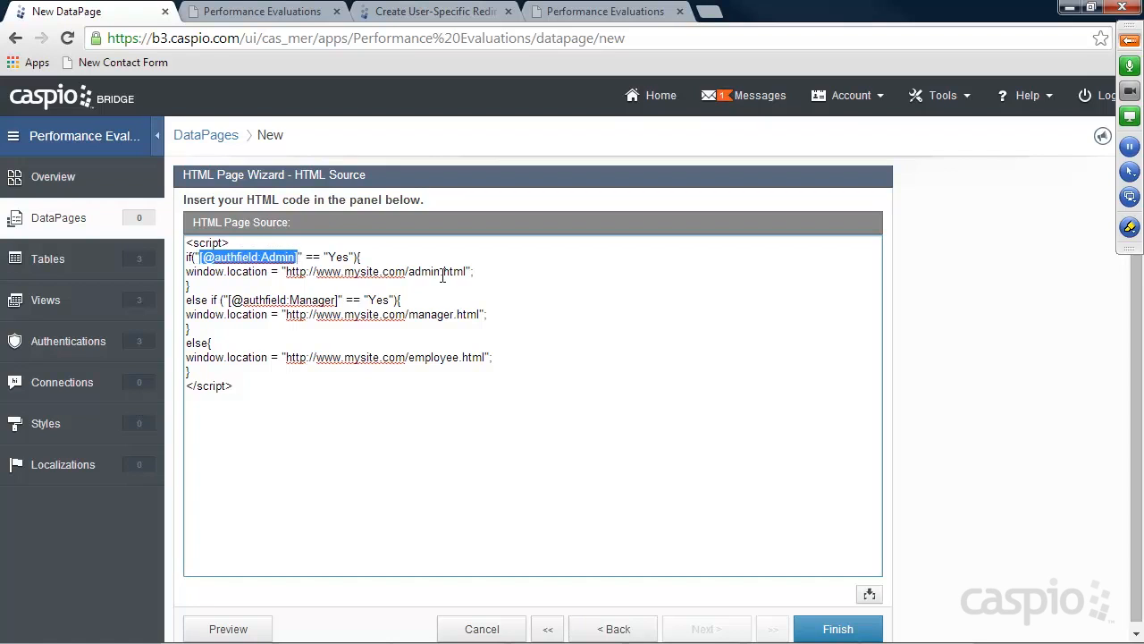
{"action": "key", "text": "BackSpace"}
{"action": "left_click", "coordinate": [869, 595]}
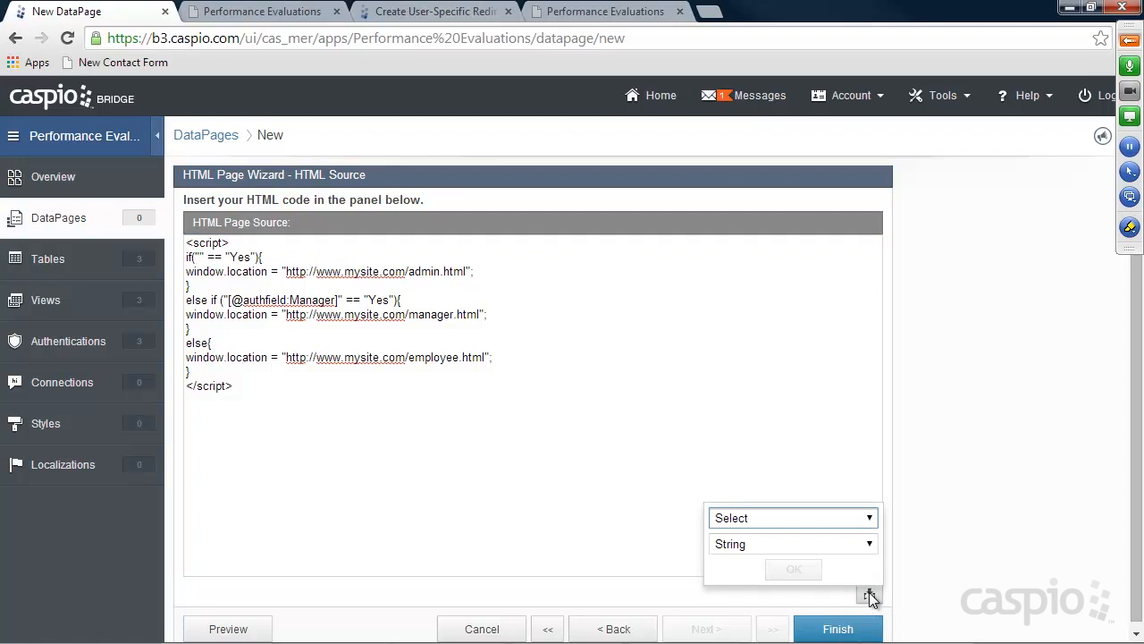
{"action": "left_click", "coordinate": [870, 520]}
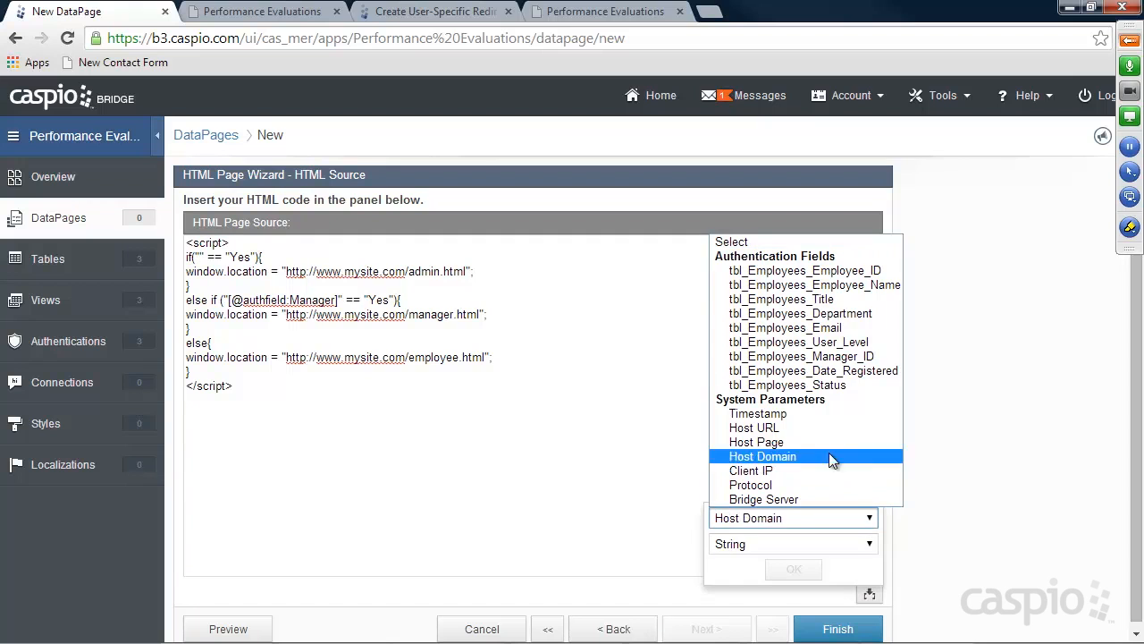
{"action": "left_click", "coordinate": [818, 345]}
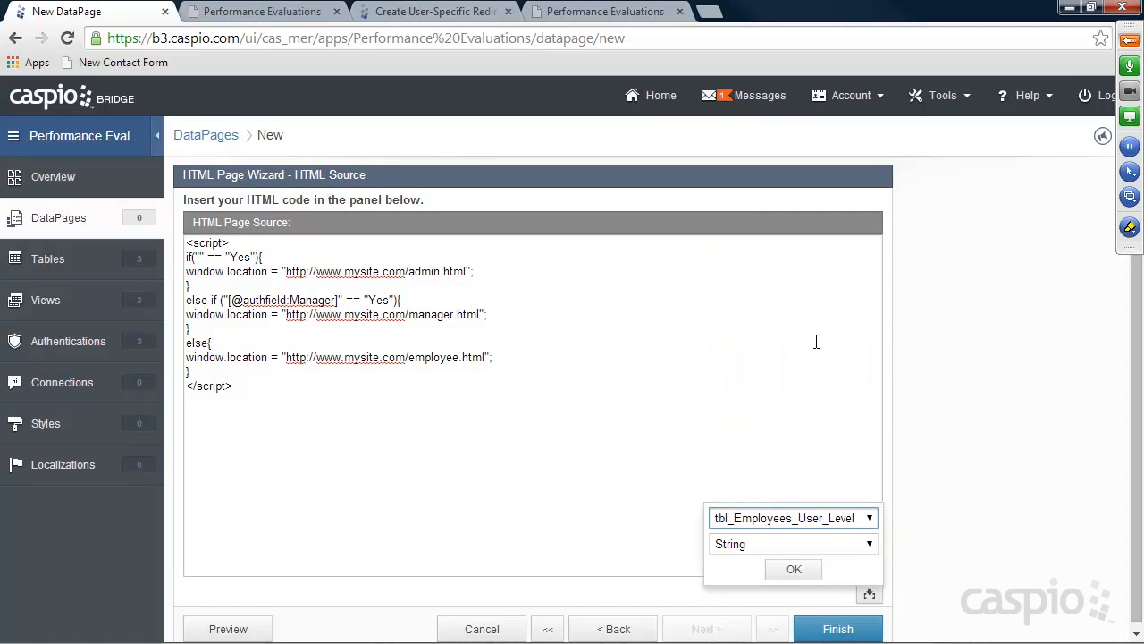
{"action": "left_click", "coordinate": [794, 569]}
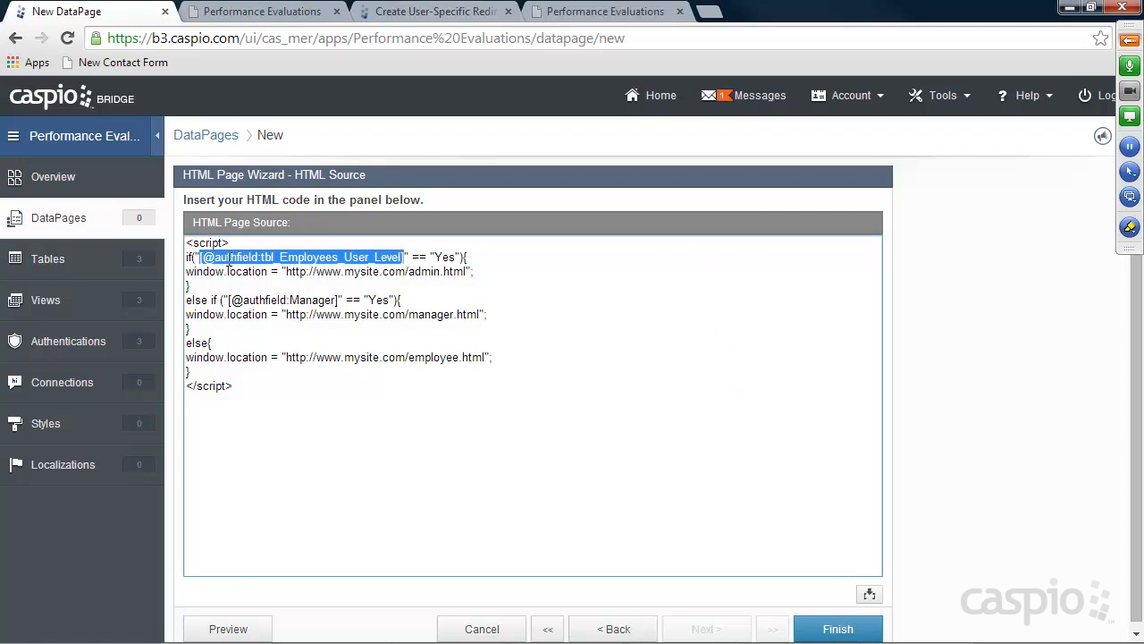
{"action": "left_click_drag", "start_coordinate": [434, 259], "coordinate": [451, 258]}
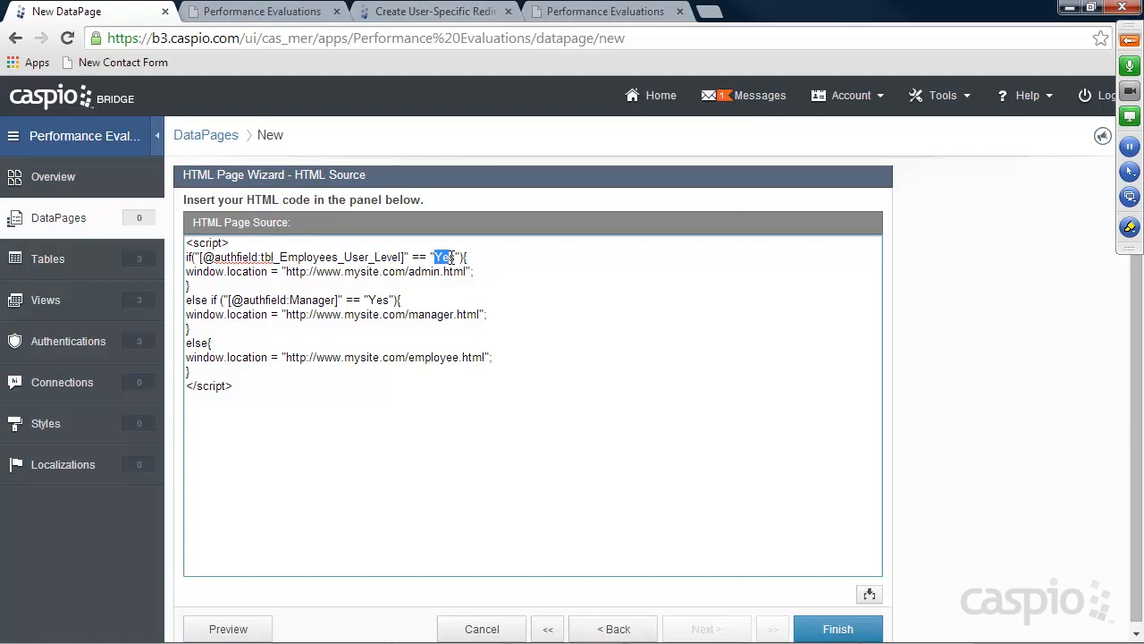
{"action": "type", "text": "Admin"}
{"action": "left_click_drag", "start_coordinate": [286, 271], "coordinate": [467, 271]}
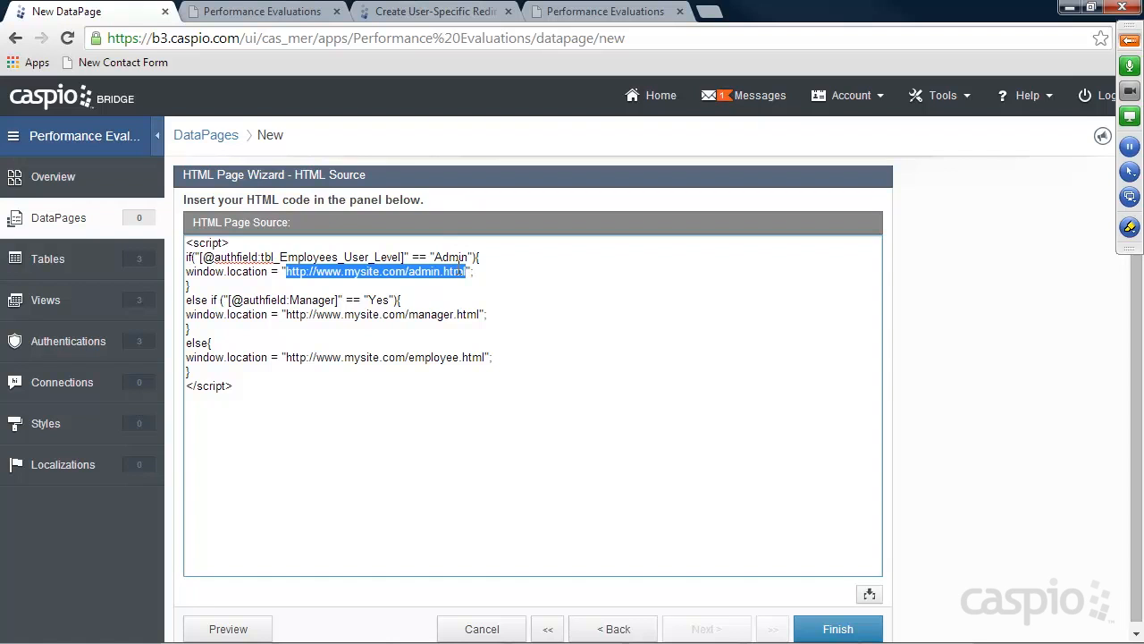
Open company_completed.html from the secure/admin folder in the browser
{"action": "mouse_move", "coordinate": [507, 640]}
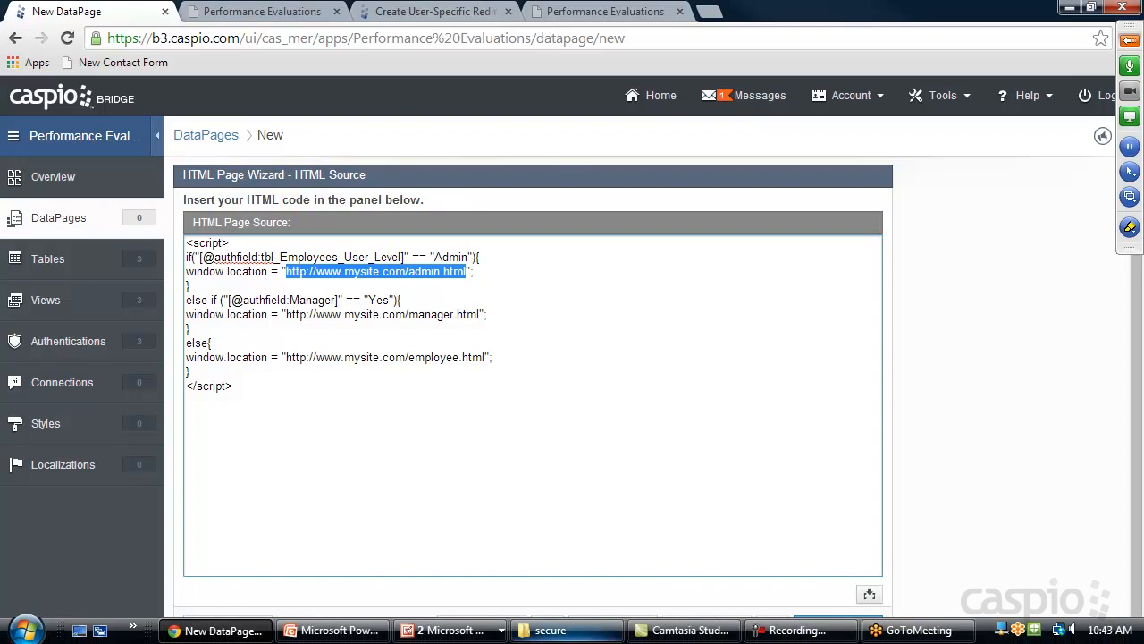
{"action": "left_click", "coordinate": [585, 634]}
{"action": "left_click_drag", "start_coordinate": [893, 60], "coordinate": [553, 78]}
{"action": "double_click", "coordinate": [670, 175]}
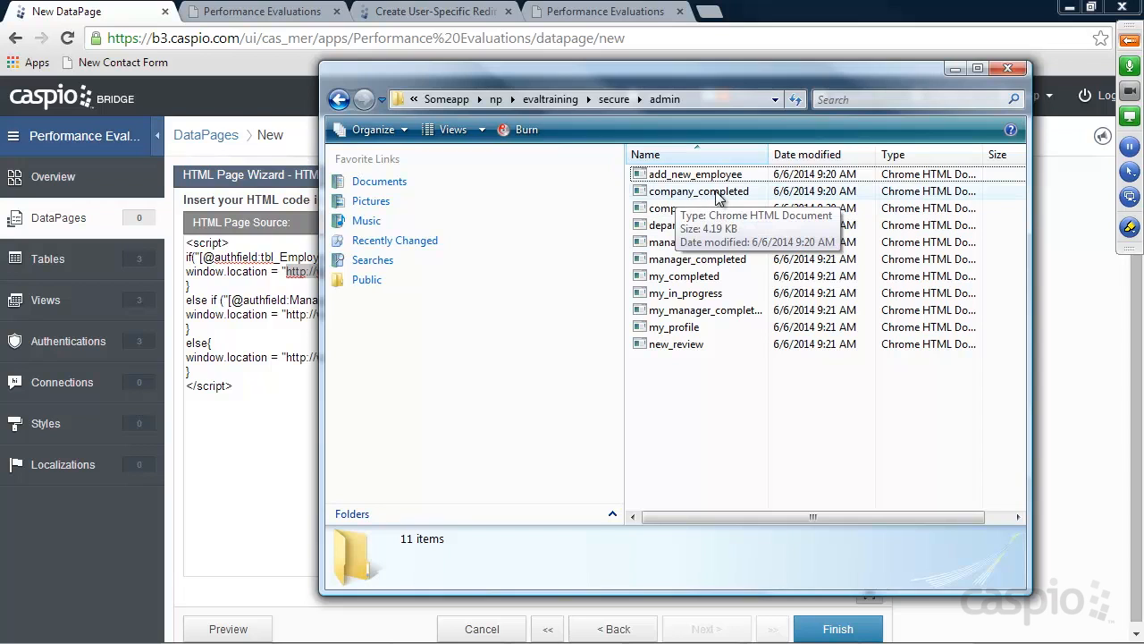
{"action": "left_click_drag", "start_coordinate": [803, 86], "coordinate": [1143, 111]}
{"action": "double_click", "coordinate": [1143, 210]}
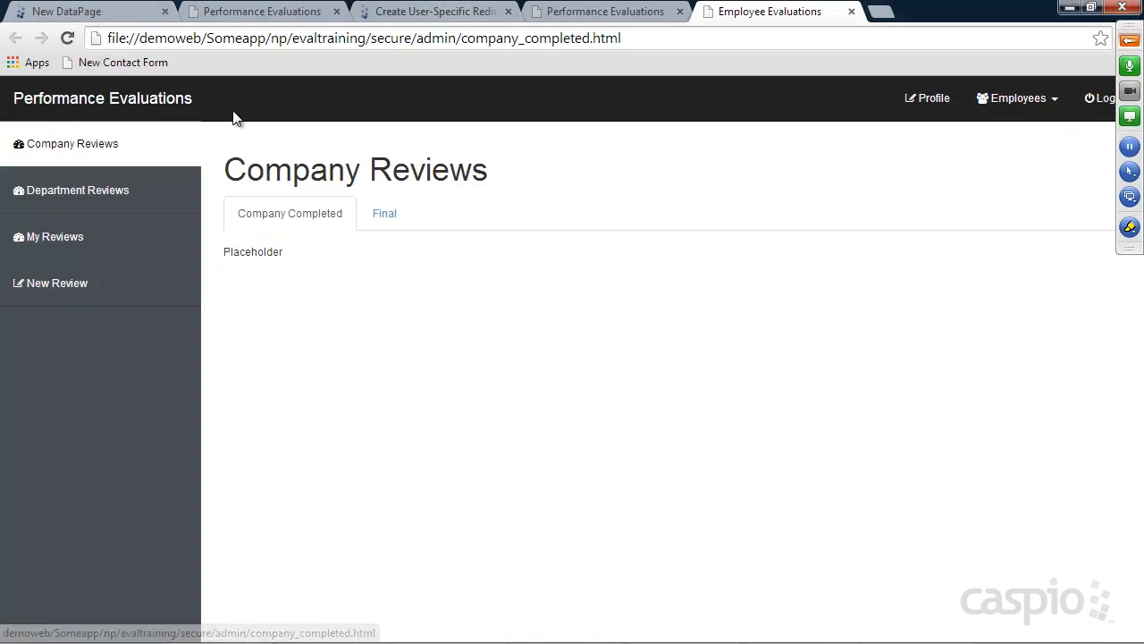
{"action": "left_click_drag", "start_coordinate": [215, 38], "coordinate": [4, 40]}
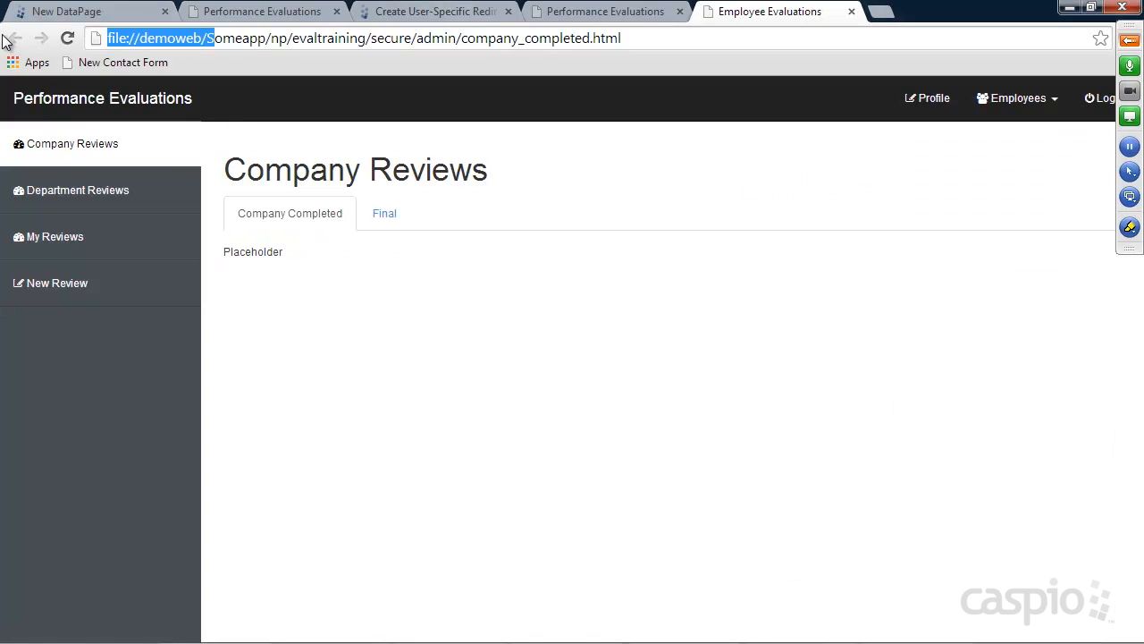
{"action": "type", "text": "http://s"}
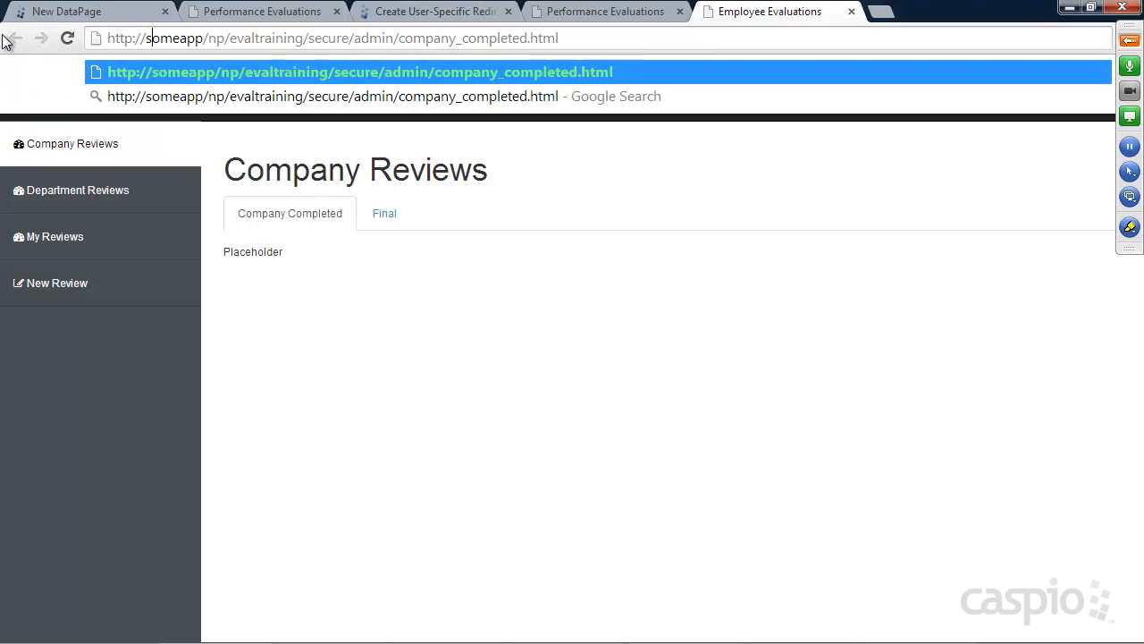
{"action": "key", "text": "Right"}
{"action": "key", "text": "Right"}
{"action": "key", "text": "Right"}
{"action": "key", "text": "Right"}
{"action": "key", "text": "Right"}
{"action": "type", "text": ".com"}
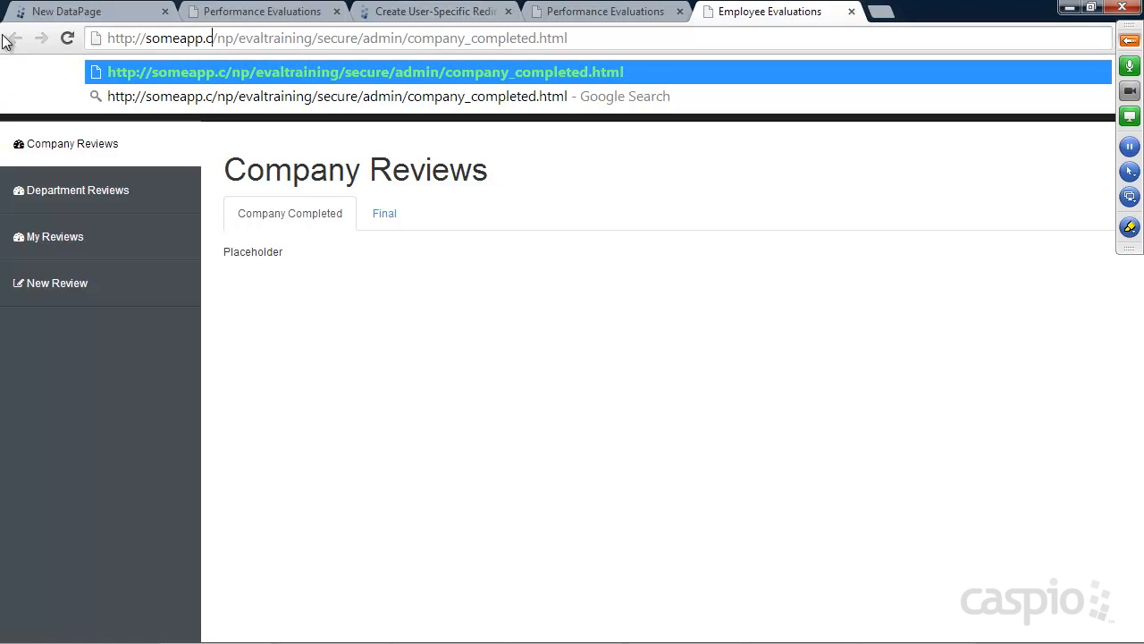
{"action": "key", "text": "Return"}
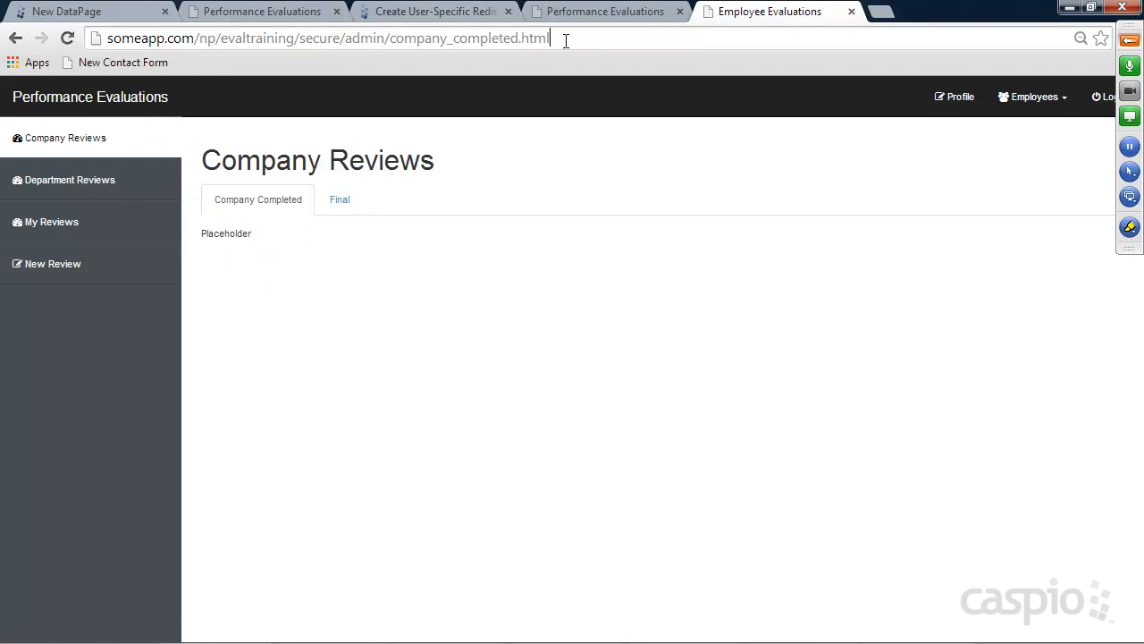
{"action": "left_click", "coordinate": [554, 38]}
{"action": "key", "text": "ctrl+c"}
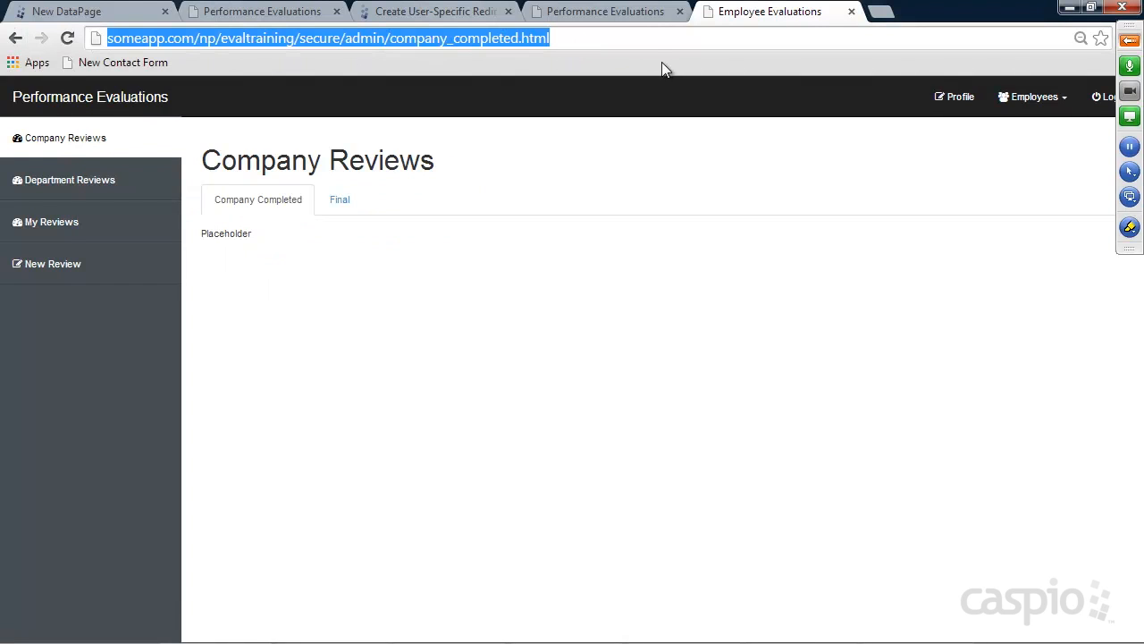
Paste the company_completed URL as the Admin redirect target and return the folder window to secure
{"action": "left_click", "coordinate": [112, 12]}
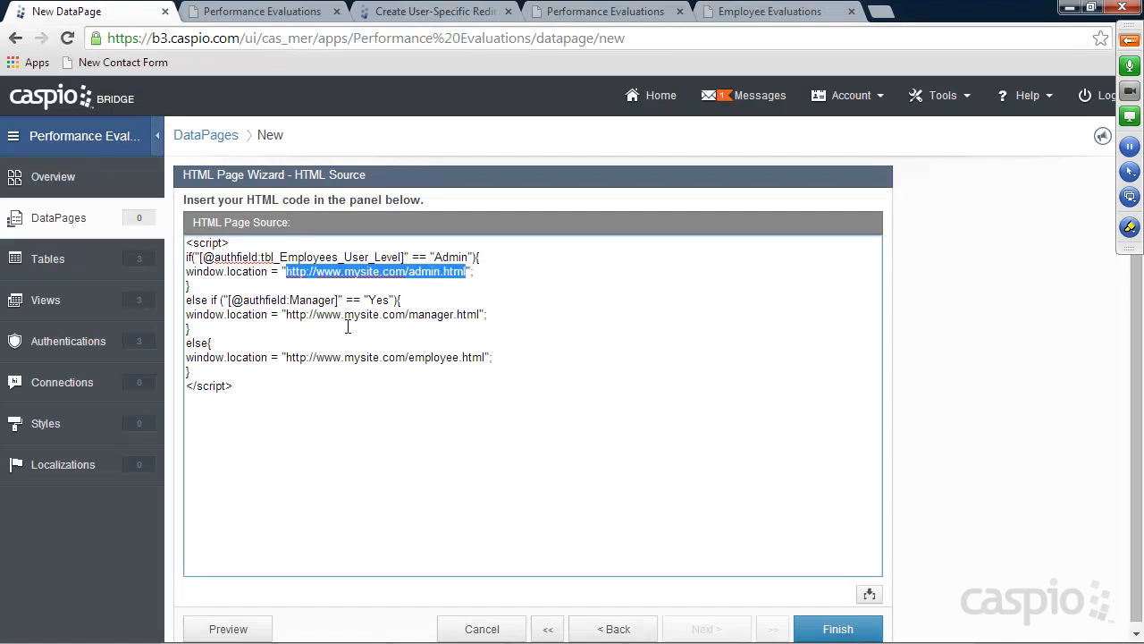
{"action": "key", "text": "ctrl+v"}
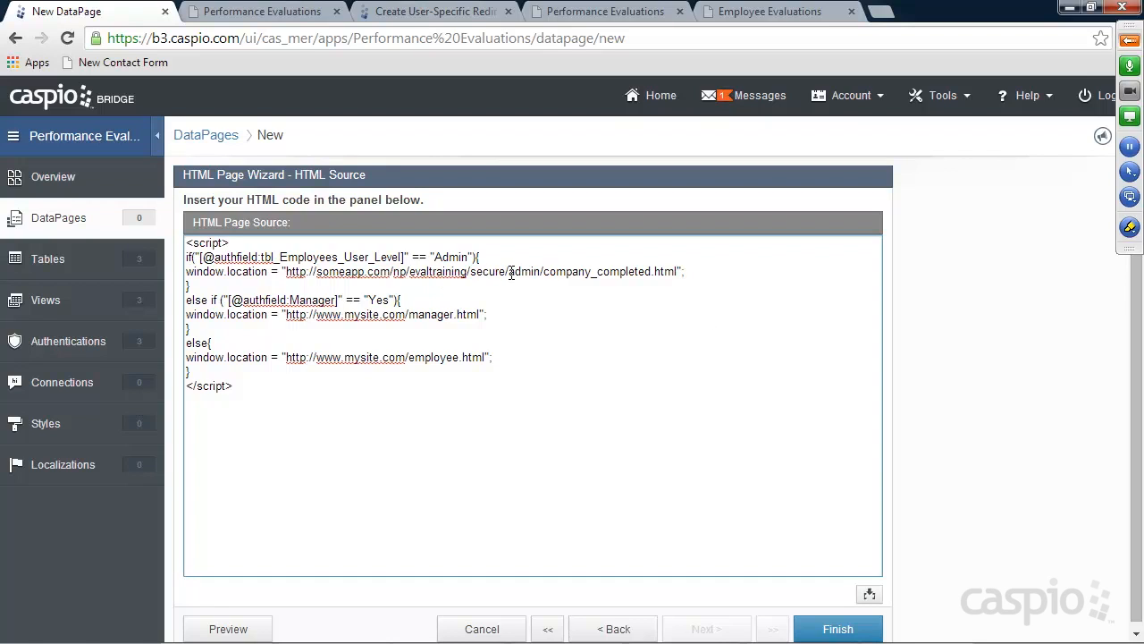
{"action": "left_click_drag", "start_coordinate": [544, 270], "coordinate": [675, 268]}
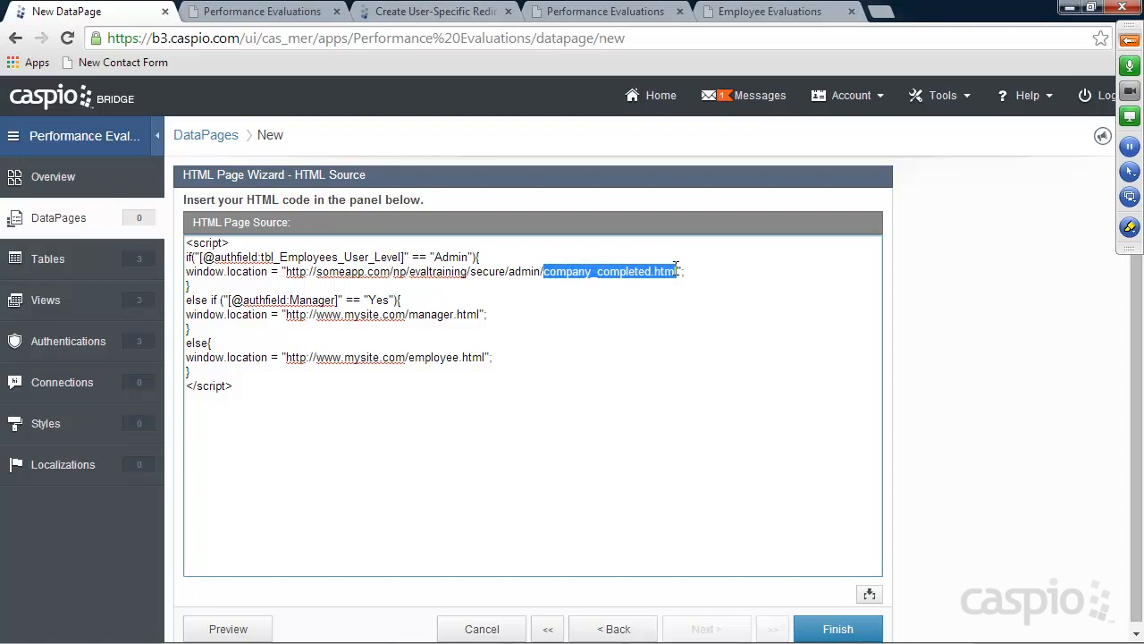
{"action": "left_click_drag", "start_coordinate": [1143, 105], "coordinate": [767, 101]}
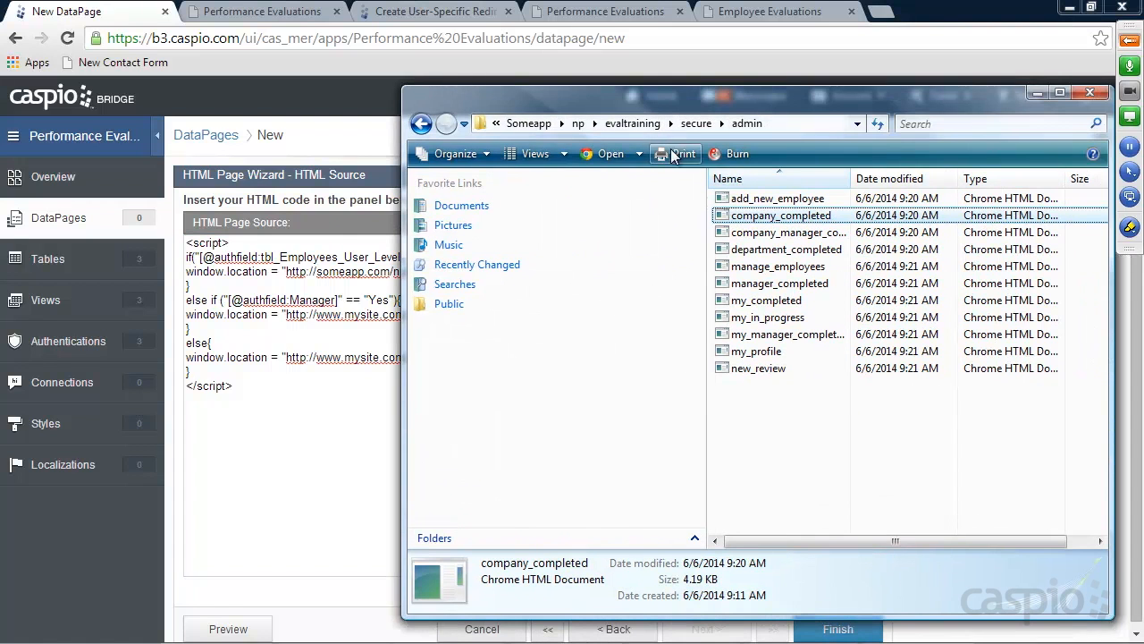
{"action": "left_click", "coordinate": [421, 124]}
{"action": "left_click_drag", "start_coordinate": [678, 101], "coordinate": [1080, 101]}
{"action": "left_click", "coordinate": [310, 313]}
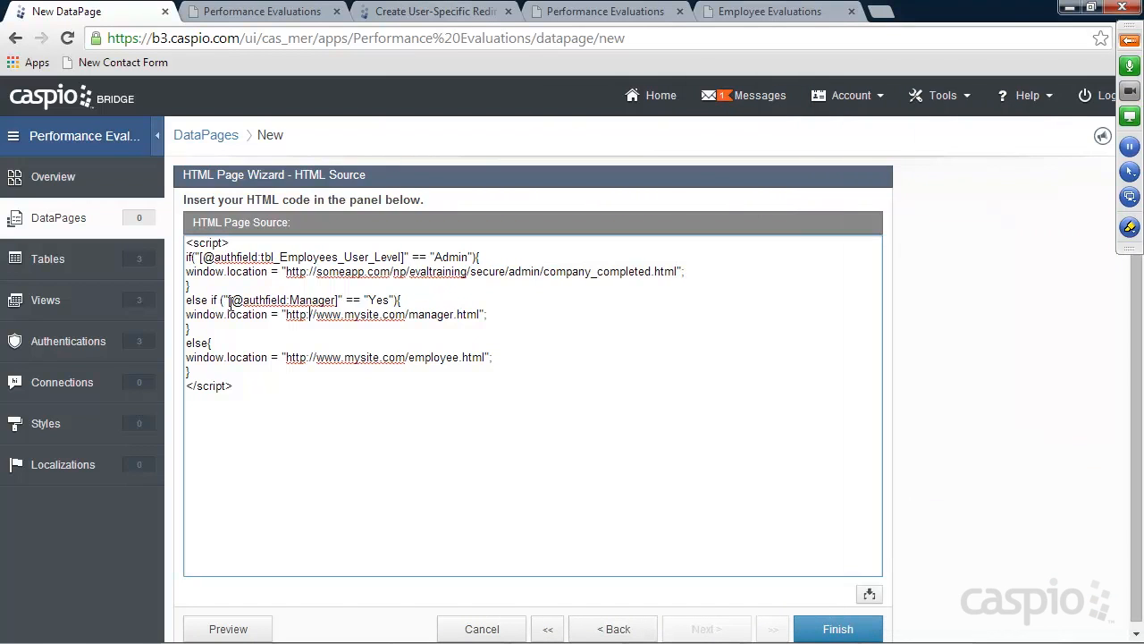
{"action": "left_click_drag", "start_coordinate": [228, 300], "coordinate": [339, 301]}
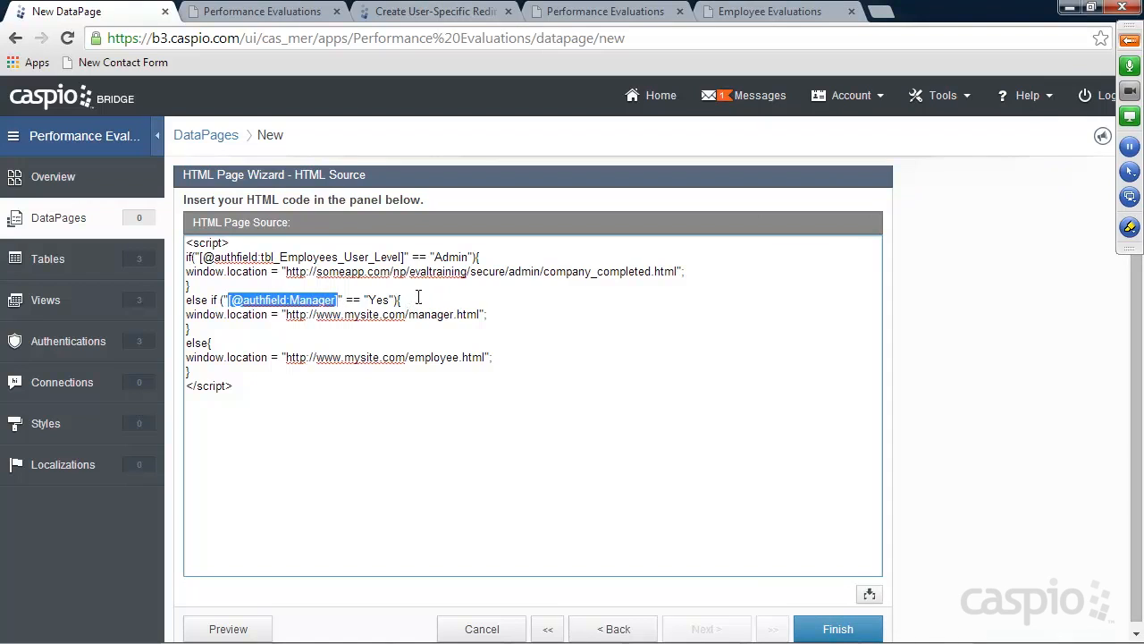
{"action": "key", "text": "BackSpace"}
{"action": "left_click", "coordinate": [868, 592]}
{"action": "left_click", "coordinate": [862, 518]}
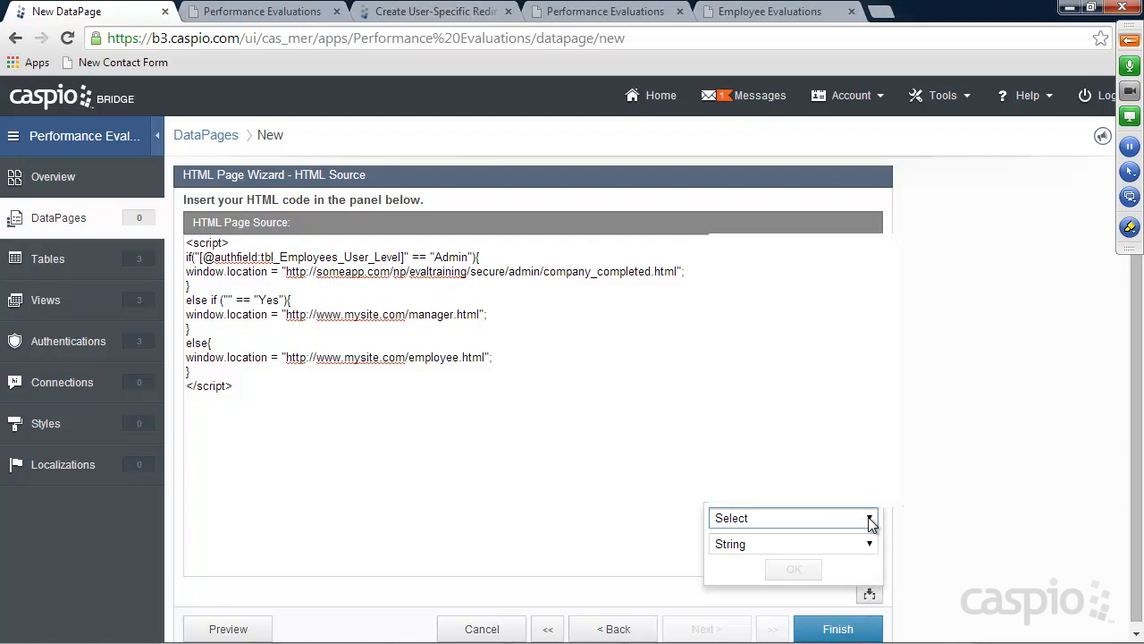
{"action": "left_click", "coordinate": [824, 341]}
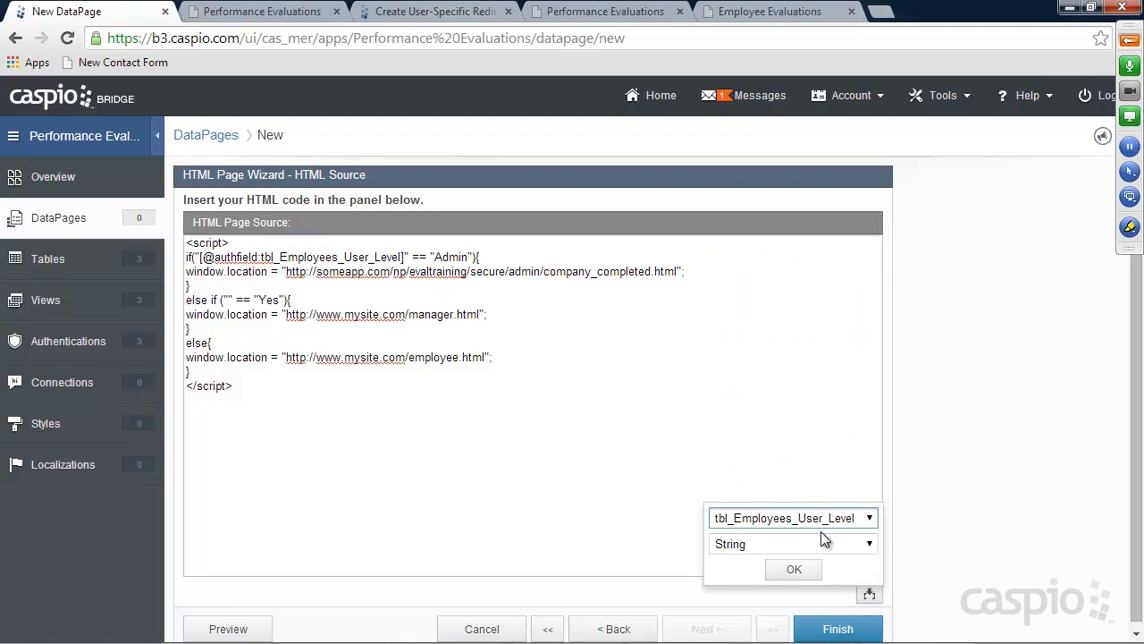
{"action": "left_click", "coordinate": [794, 570]}
{"action": "left_click_drag", "start_coordinate": [463, 302], "coordinate": [484, 298]}
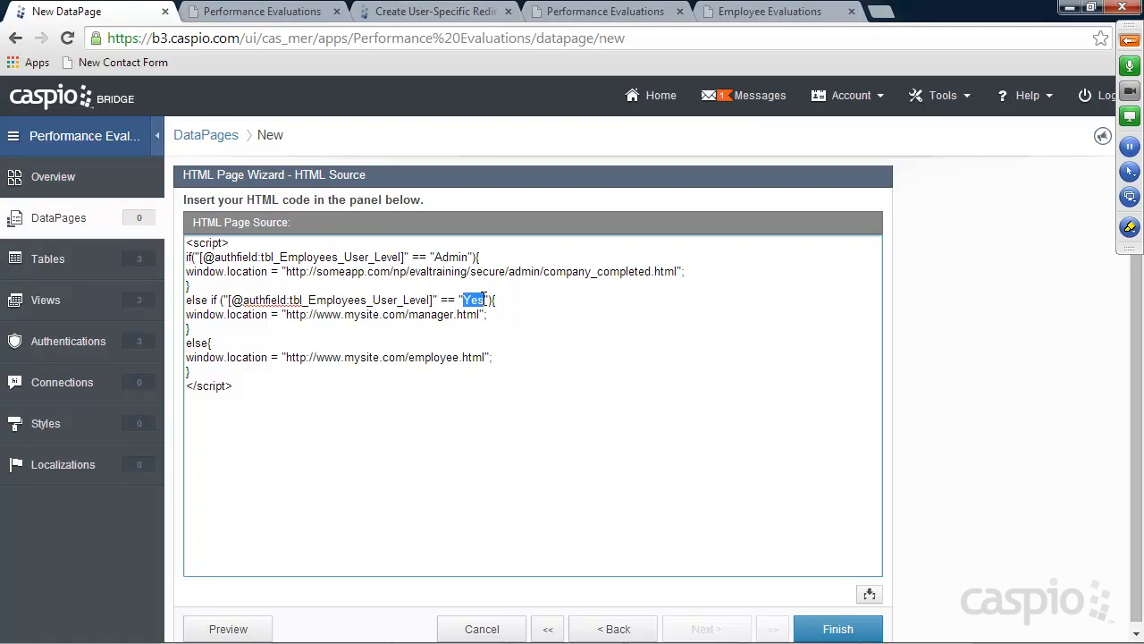
{"action": "type", "text": "Manager"}
Open manager/department_completed.html and correct its address to the someapp.com URL
{"action": "left_click_drag", "start_coordinate": [1143, 80], "coordinate": [714, 116]}
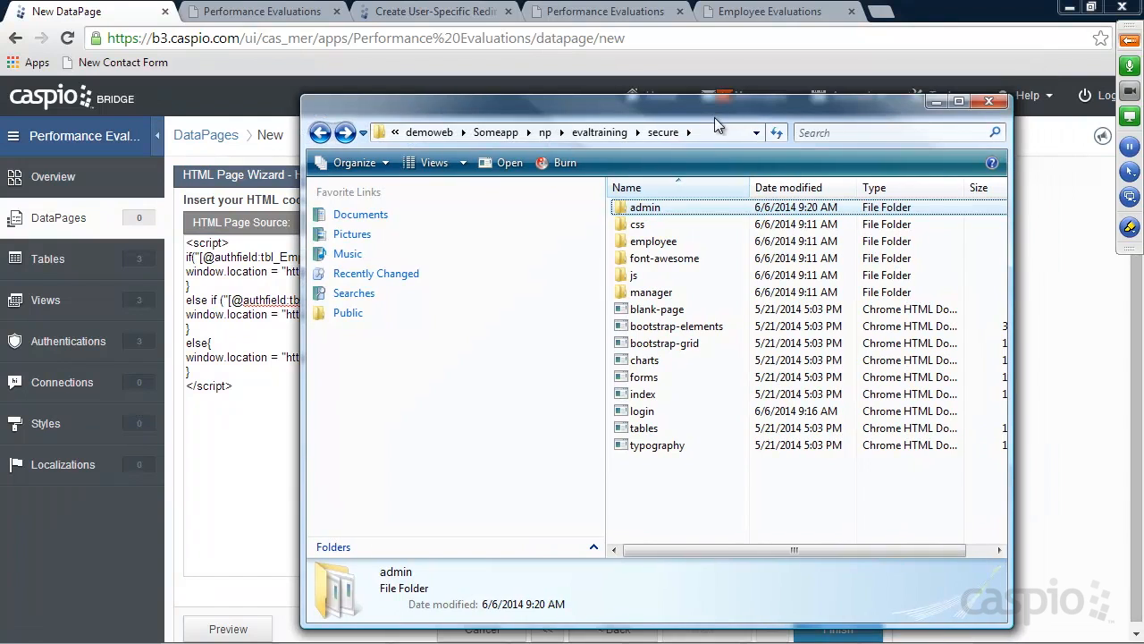
{"action": "double_click", "coordinate": [649, 293]}
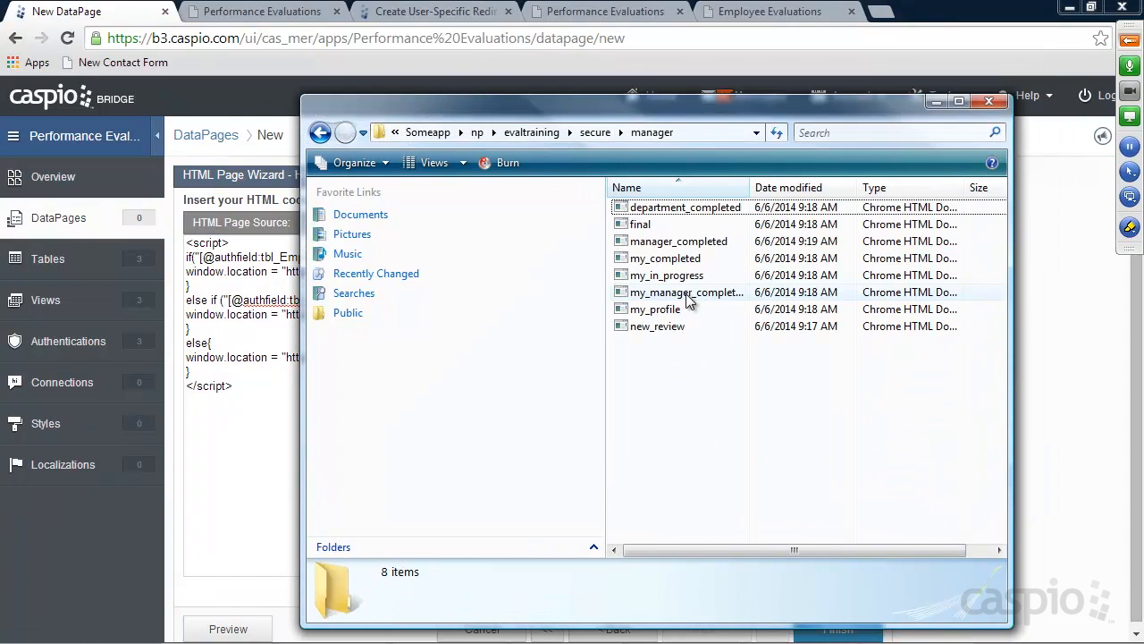
{"action": "double_click", "coordinate": [666, 208]}
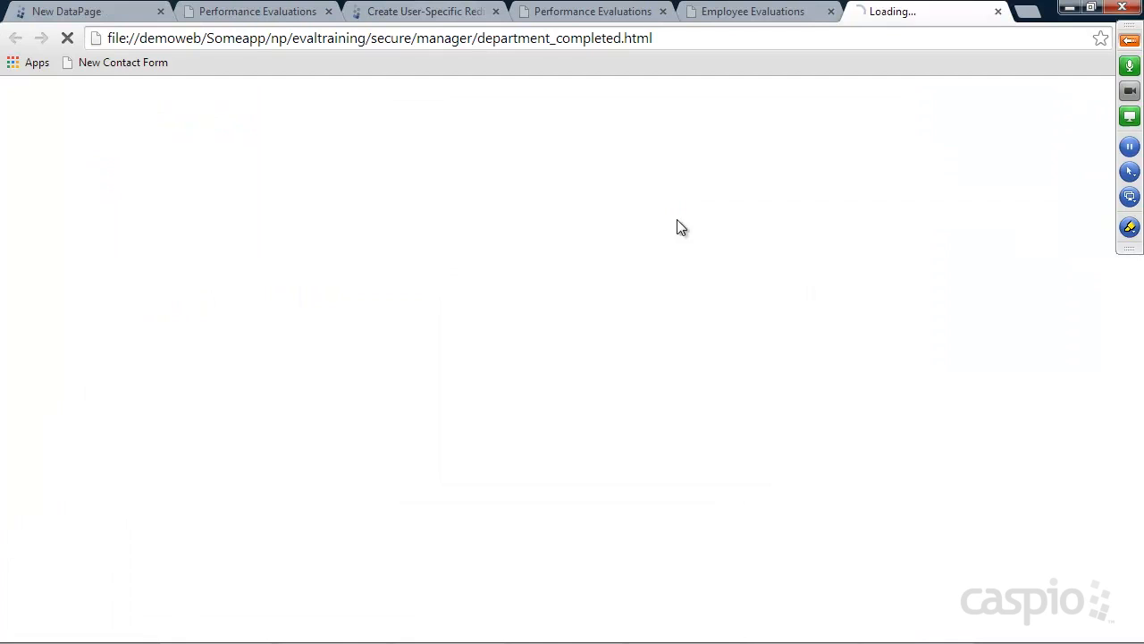
{"action": "left_click_drag", "start_coordinate": [214, 37], "coordinate": [65, 44]}
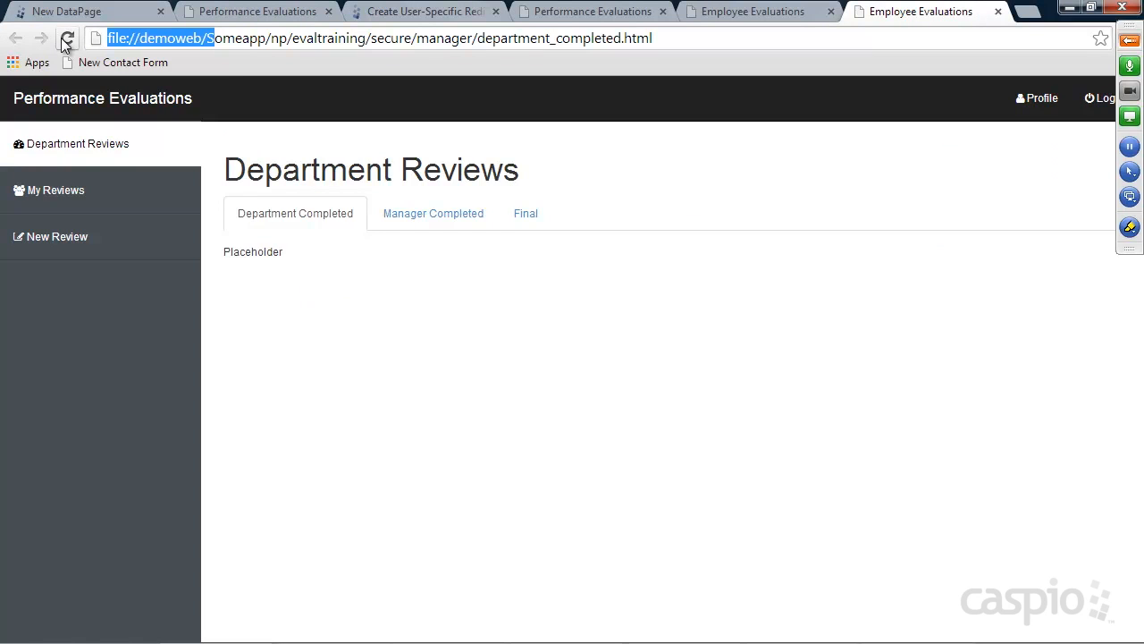
{"action": "type", "text": "s"}
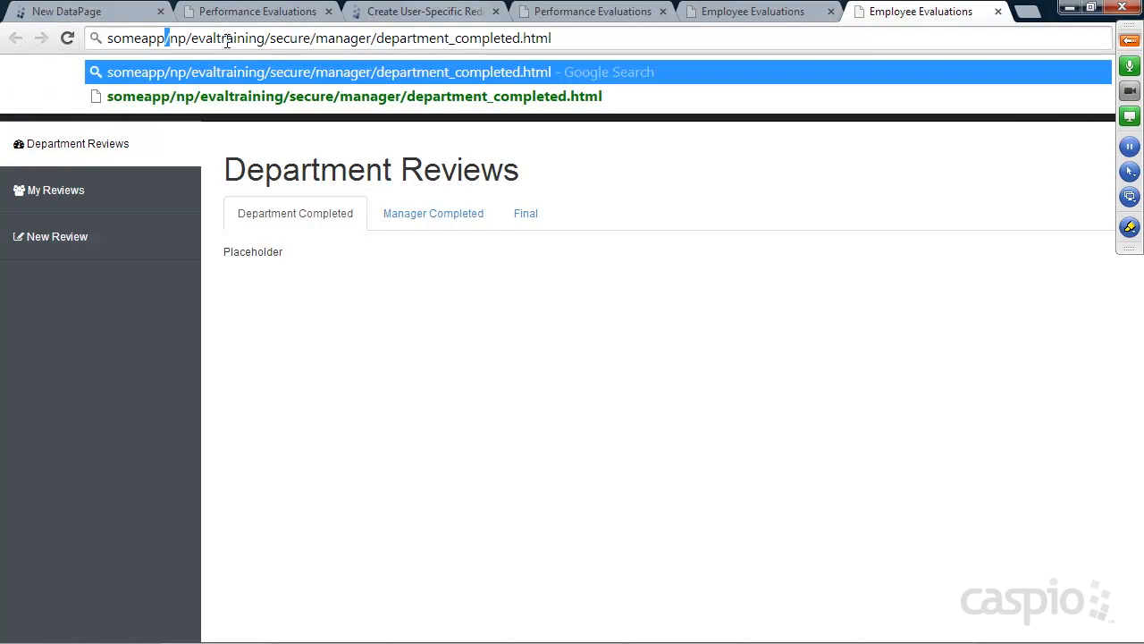
{"action": "type", "text": ".com"}
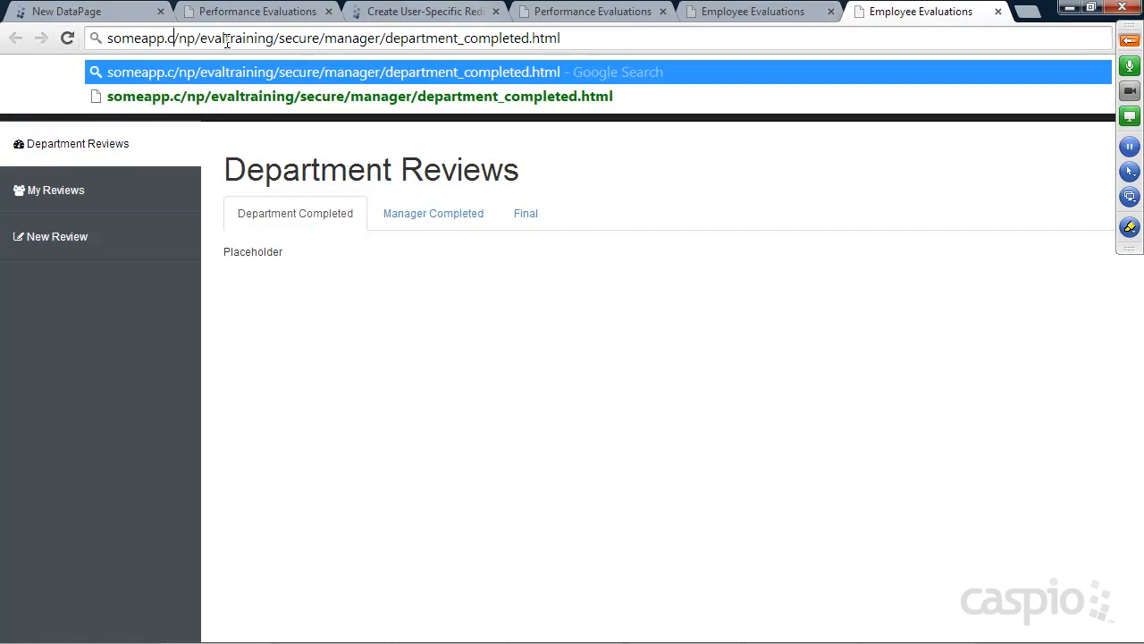
{"action": "key", "text": "Return"}
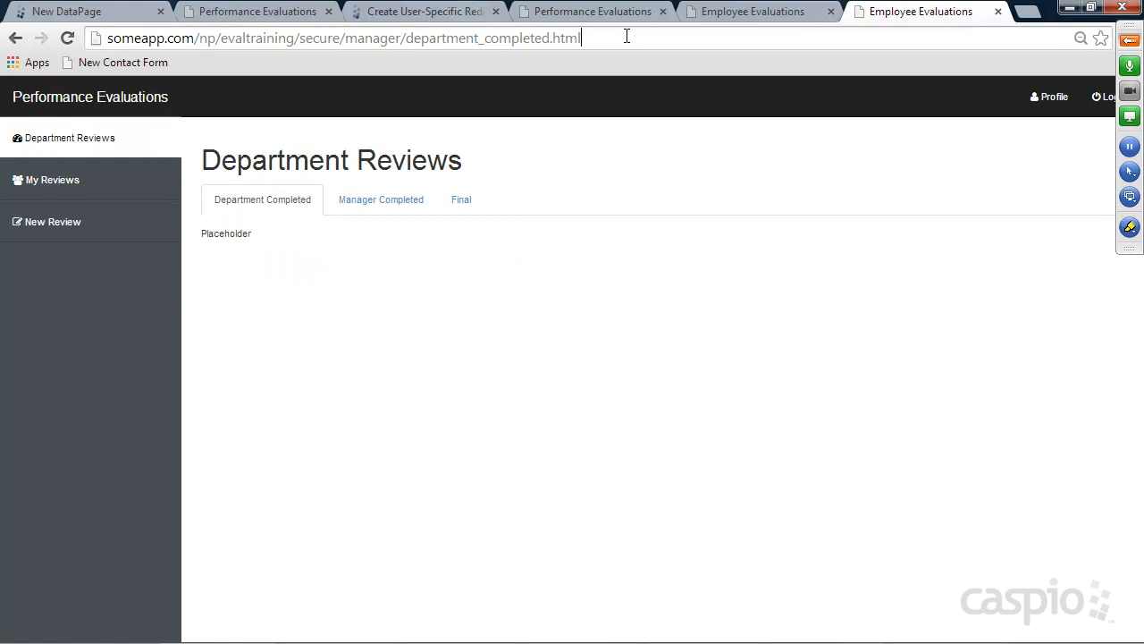
Paste the department_completed URL over the placeholder Manager redirect URL
{"action": "left_click", "coordinate": [611, 37]}
{"action": "key", "text": "ctrl+c"}
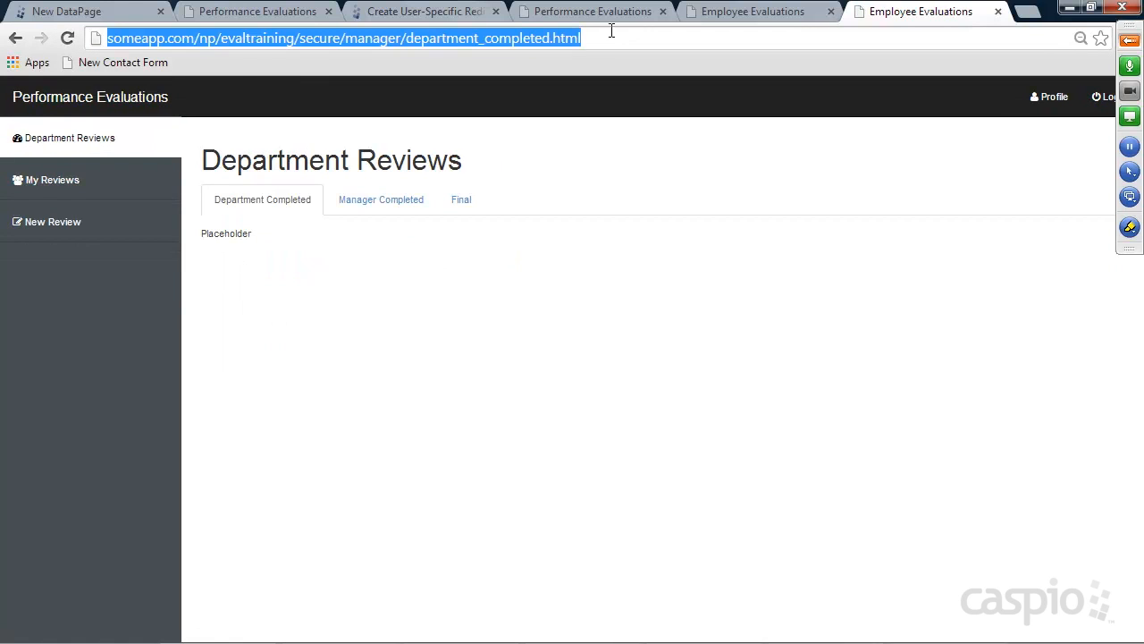
{"action": "left_click", "coordinate": [83, 11]}
{"action": "left_click_drag", "start_coordinate": [289, 315], "coordinate": [480, 315]}
{"action": "key", "text": "BackSpace"}
{"action": "key", "text": "BackSpace"}
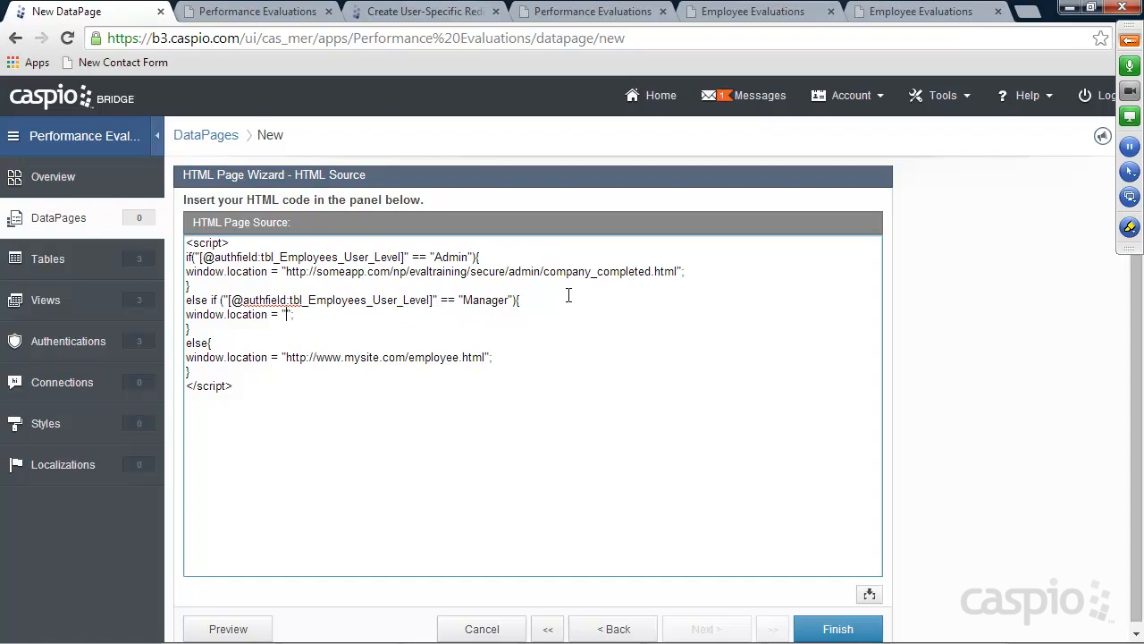
{"action": "key", "text": "ctrl+v"}
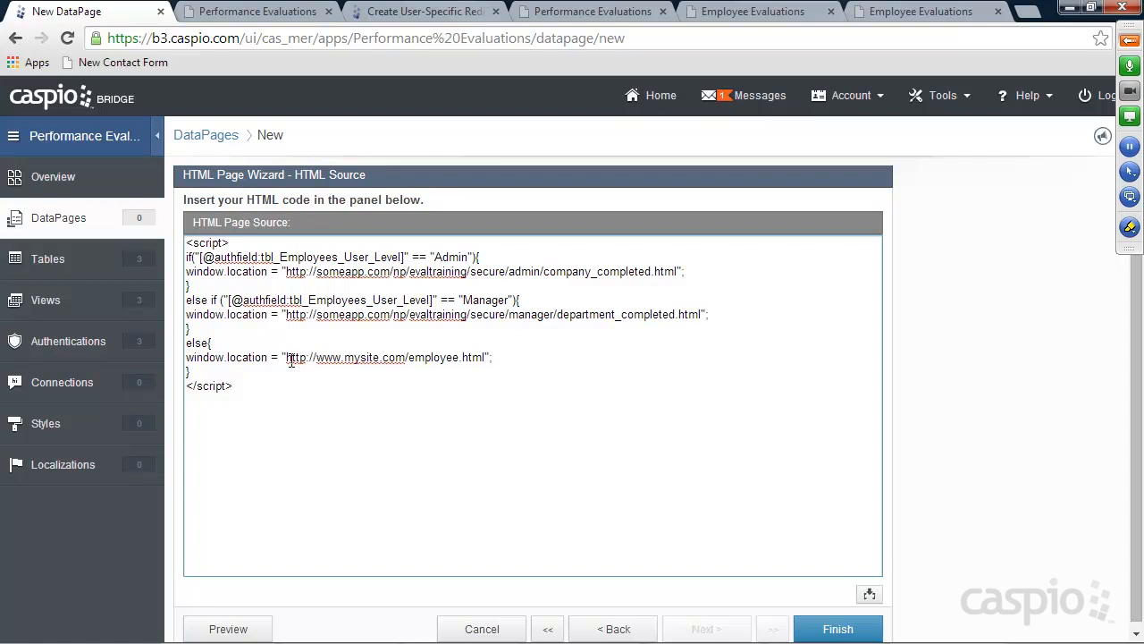
Delete the placeholder else-branch URL and open employee/my_in_progress.html in the browser
{"action": "left_click_drag", "start_coordinate": [289, 358], "coordinate": [485, 358]}
{"action": "key", "text": "BackSpace"}
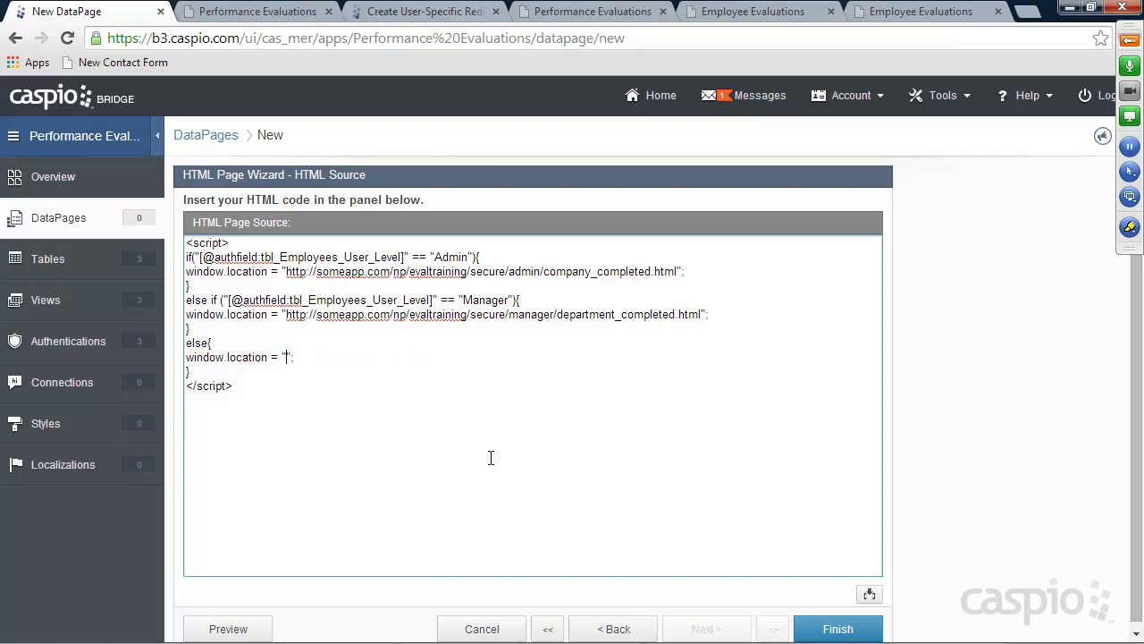
{"action": "left_click", "coordinate": [572, 630]}
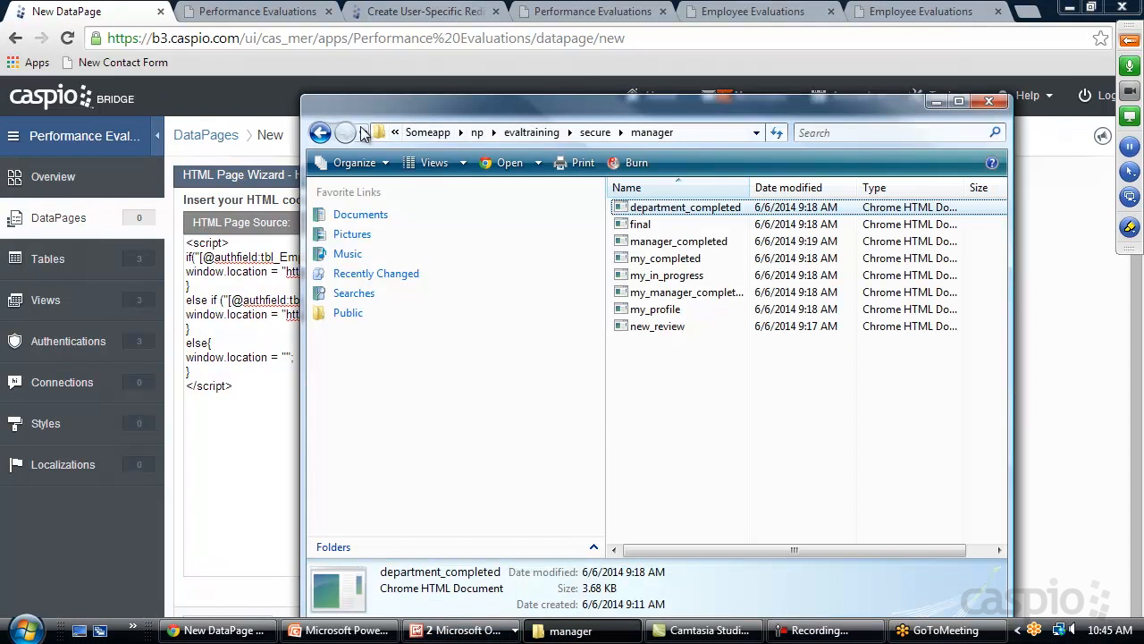
{"action": "left_click", "coordinate": [320, 132]}
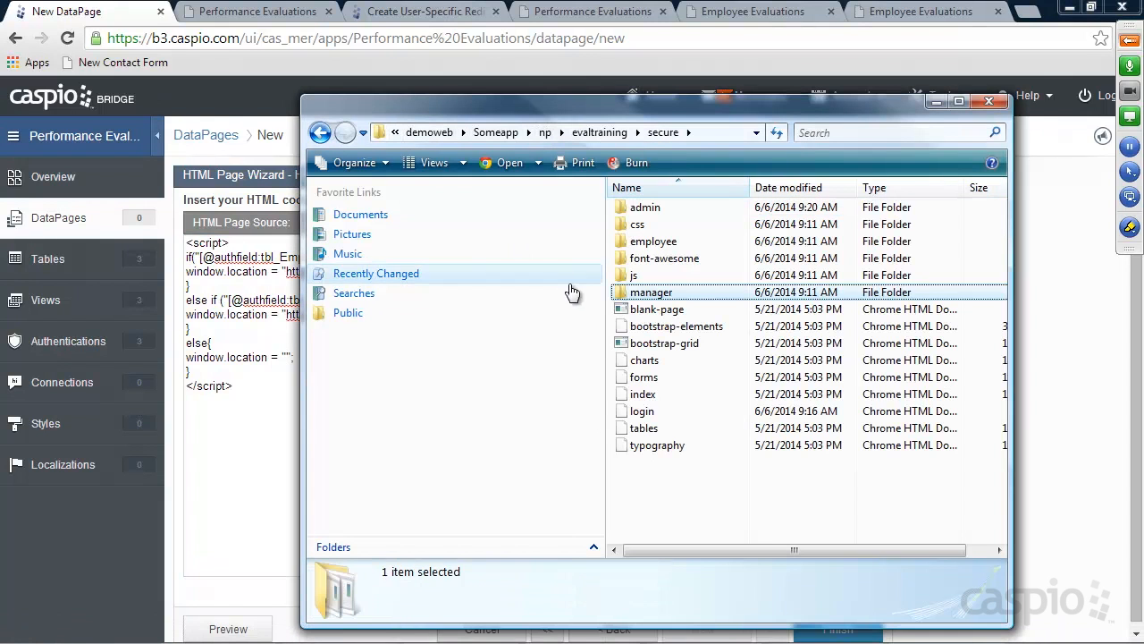
{"action": "double_click", "coordinate": [648, 243]}
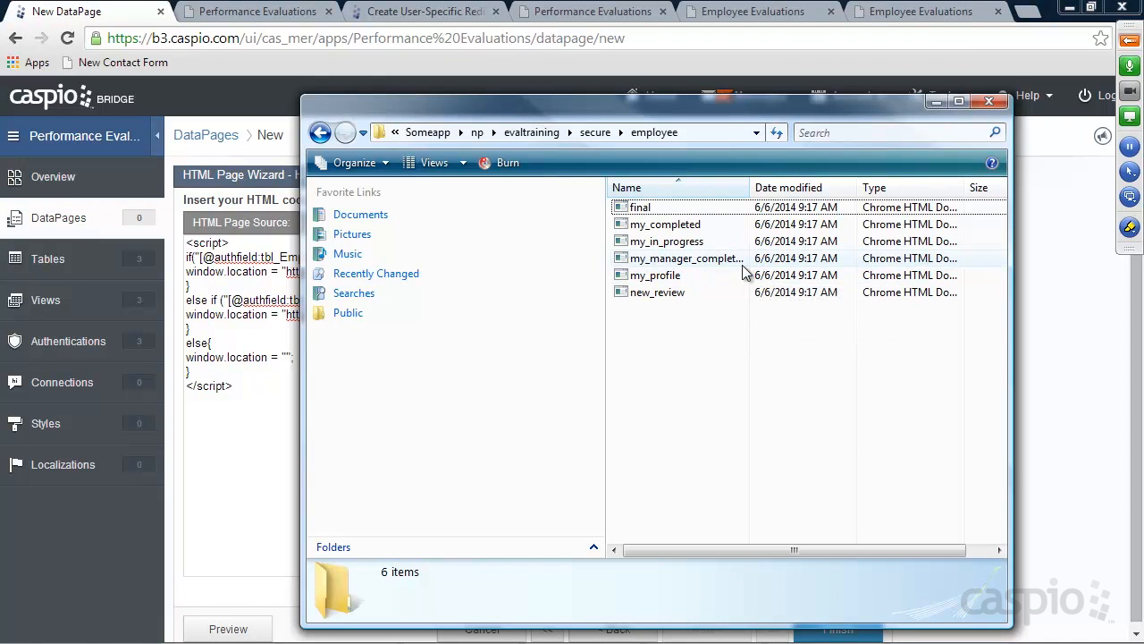
{"action": "double_click", "coordinate": [676, 243]}
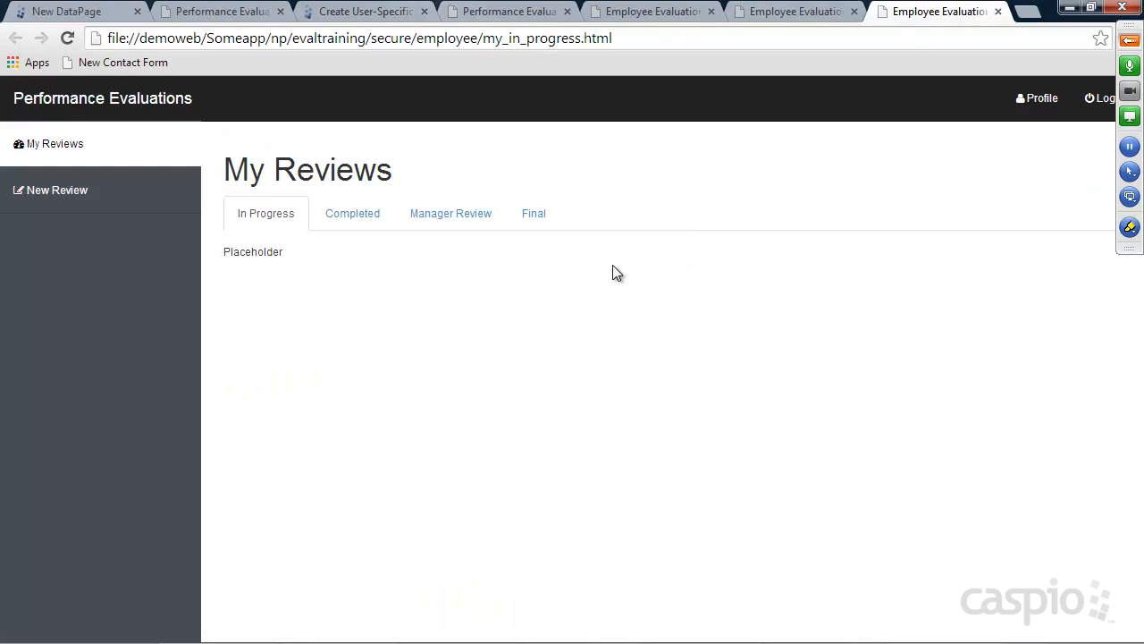
Correct the my_in_progress page address to someapp.com and select the full URL
{"action": "left_click_drag", "start_coordinate": [216, 39], "coordinate": [55, 44]}
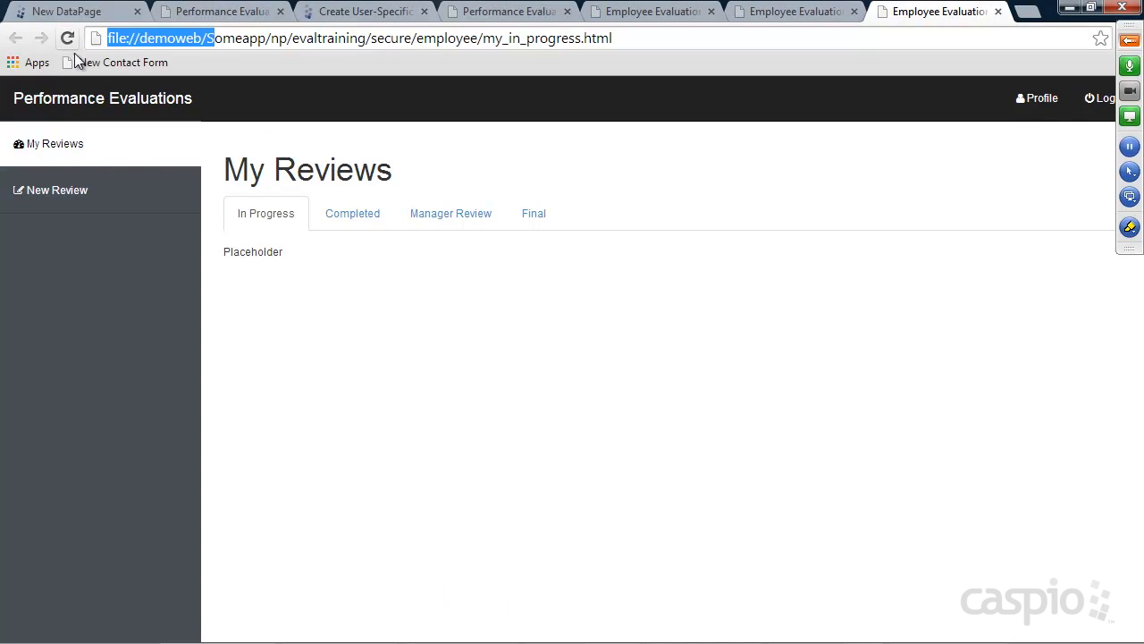
{"action": "type", "text": "s"}
{"action": "left_click", "coordinate": [167, 39]}
{"action": "type", "text": ".c"}
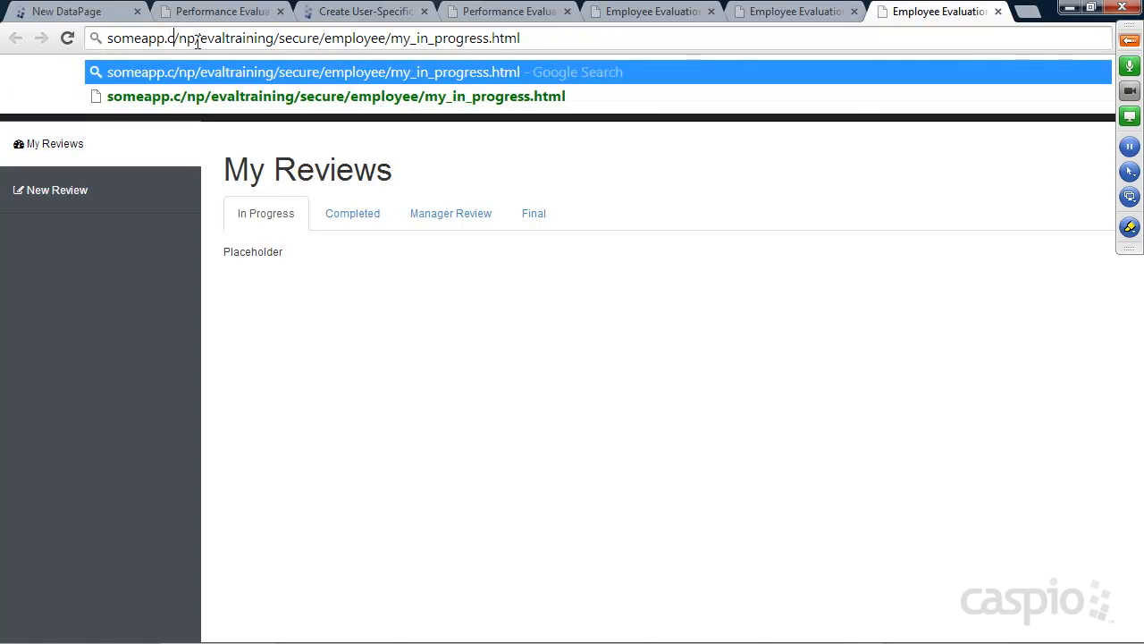
{"action": "type", "text": "om"}
{"action": "key", "text": "Return"}
{"action": "left_click", "coordinate": [569, 38]}
{"action": "key", "text": "ctrl+c"}
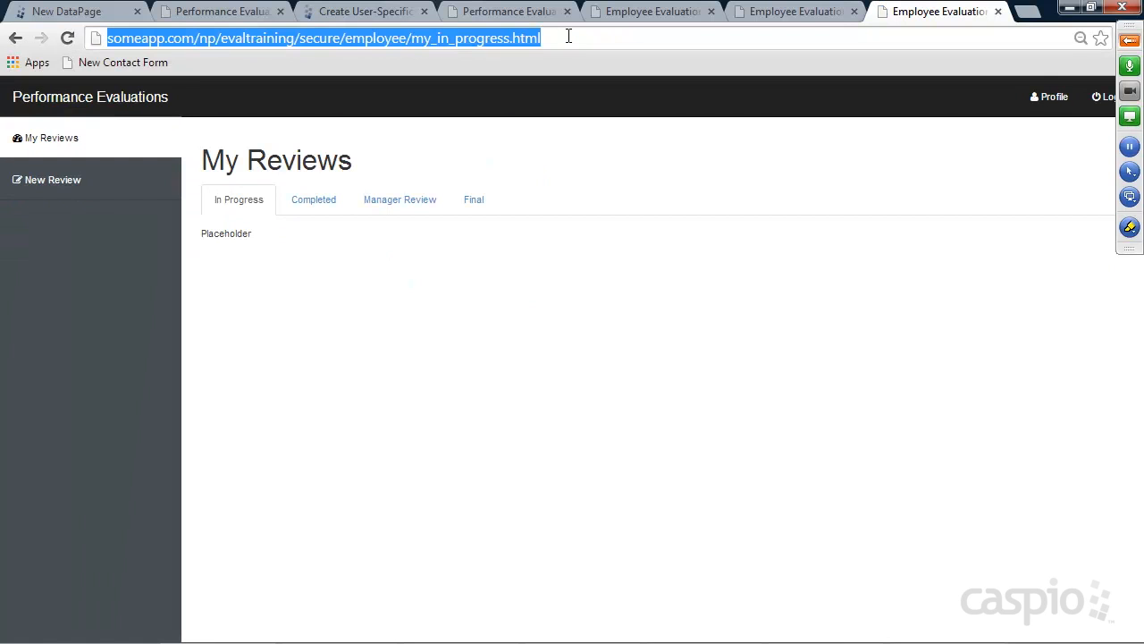
Close the extra pages and paste the my_in_progress URL into the else branch
{"action": "left_click", "coordinate": [998, 12]}
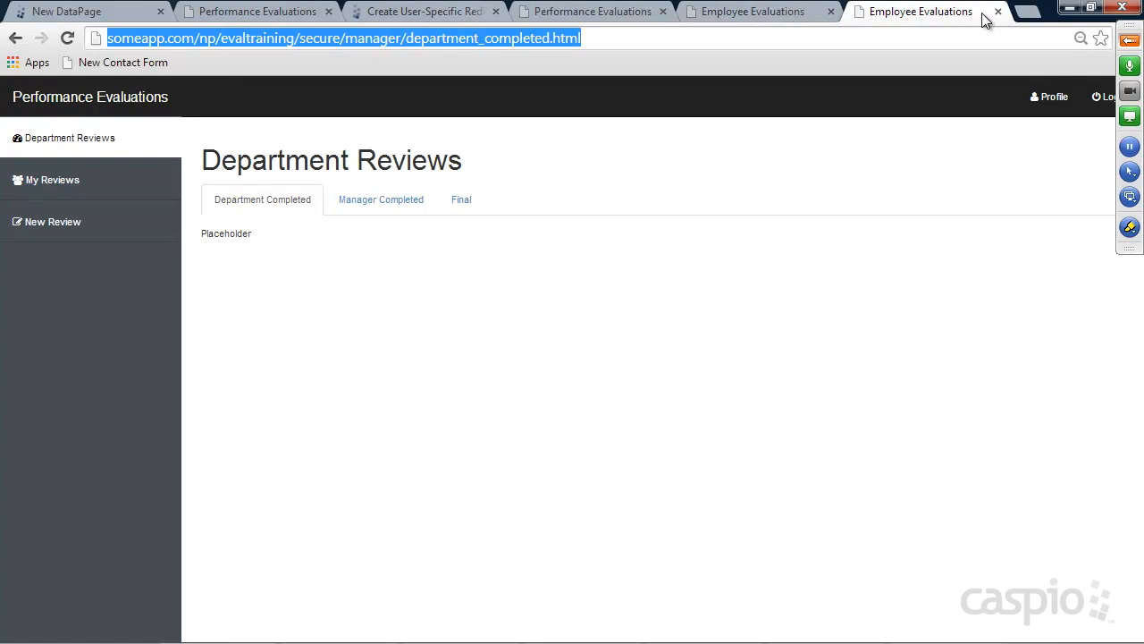
{"action": "left_click", "coordinate": [997, 12]}
{"action": "left_click", "coordinate": [856, 12]}
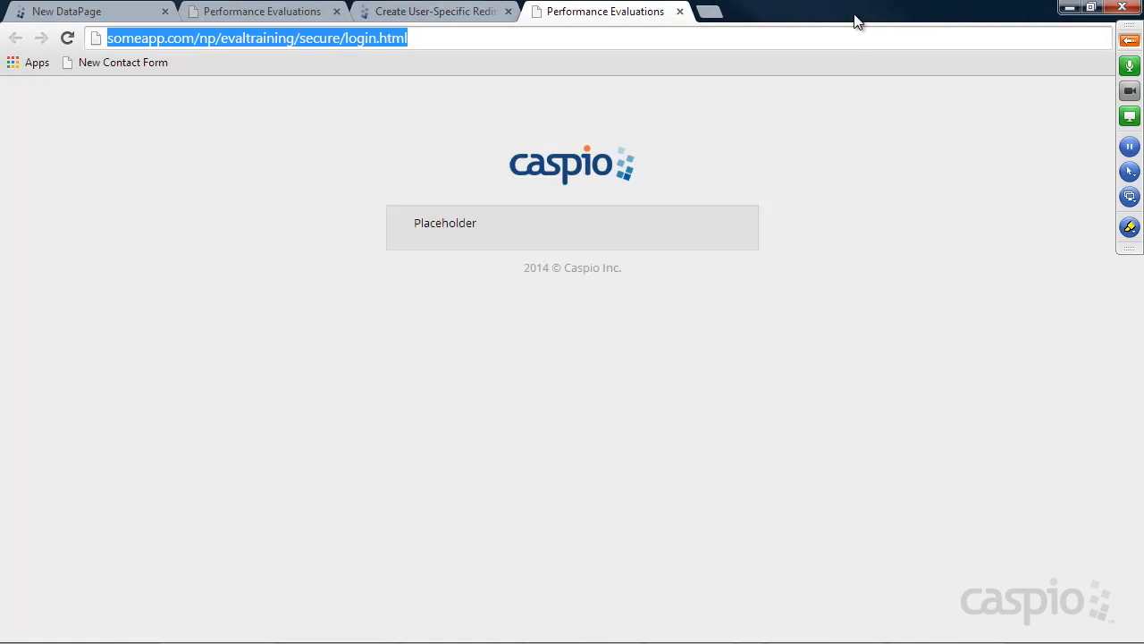
{"action": "left_click", "coordinate": [1070, 7]}
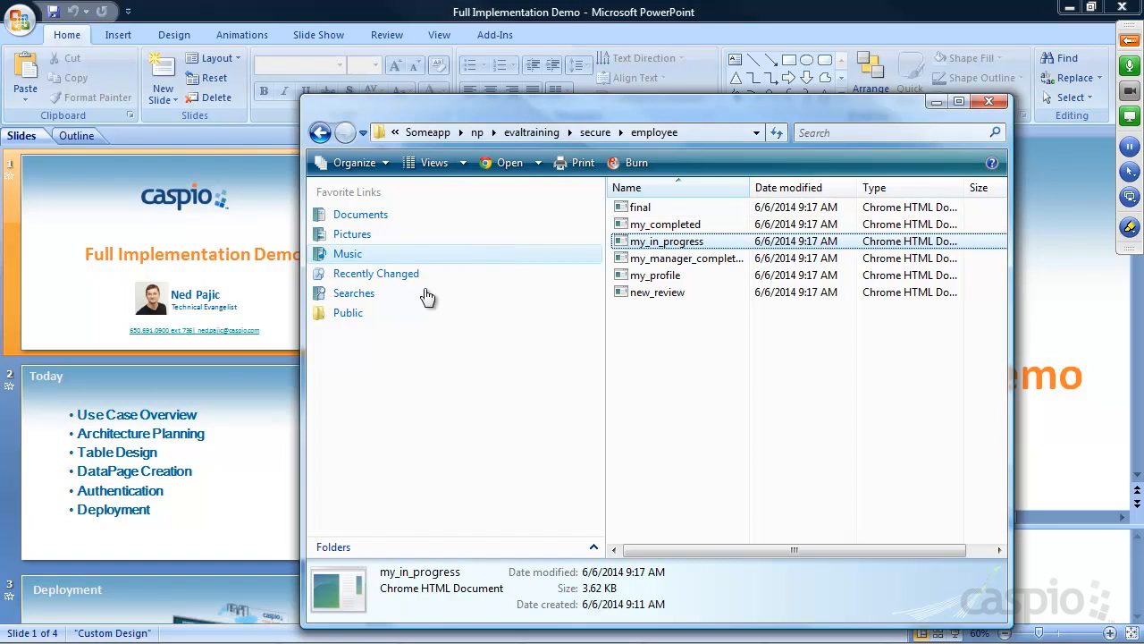
{"action": "left_click", "coordinate": [219, 630]}
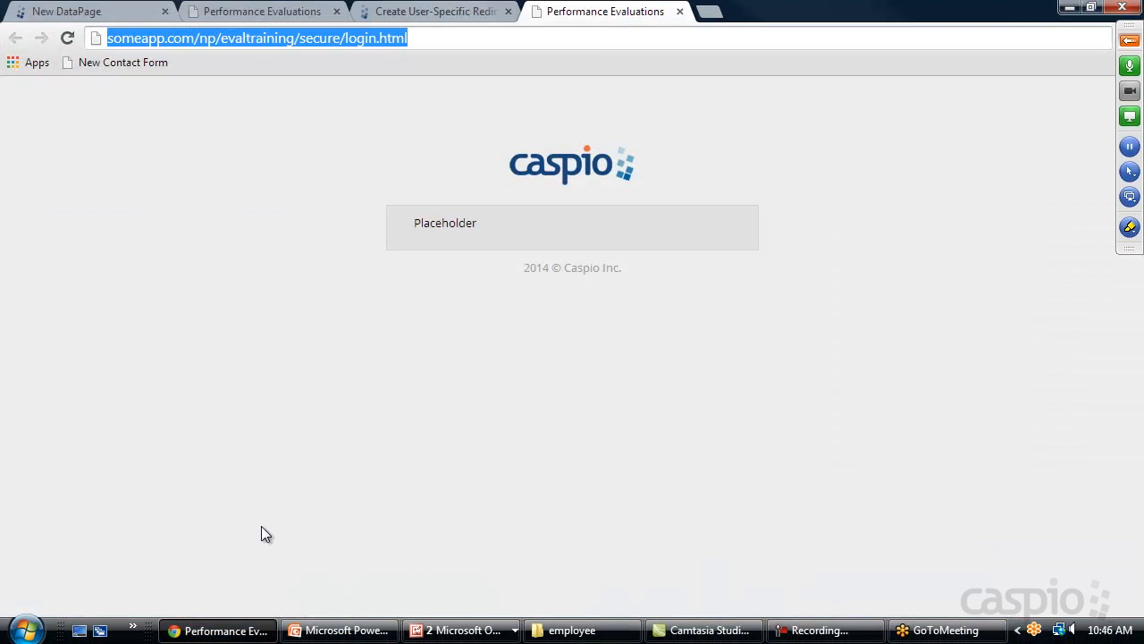
{"action": "left_click", "coordinate": [27, 13]}
{"action": "key", "text": "ctrl+v"}
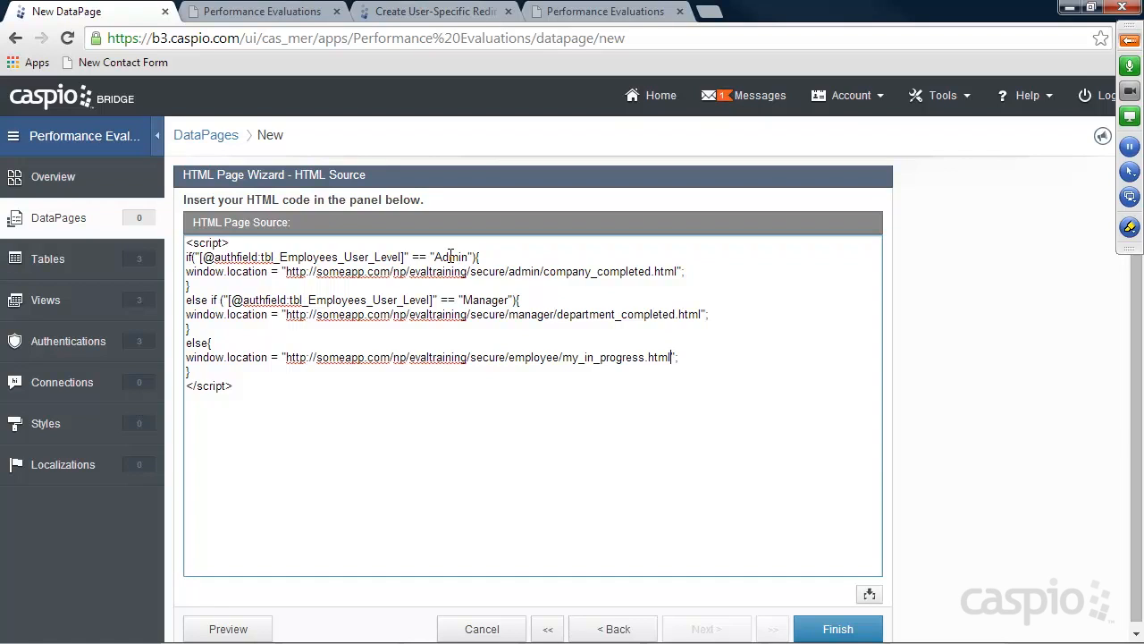
Duplicate the else-if Manager block onto a new line below it
{"action": "left_click", "coordinate": [228, 328]}
{"action": "key", "text": "Return"}
{"action": "key", "text": "Return"}
{"action": "key", "text": "Return"}
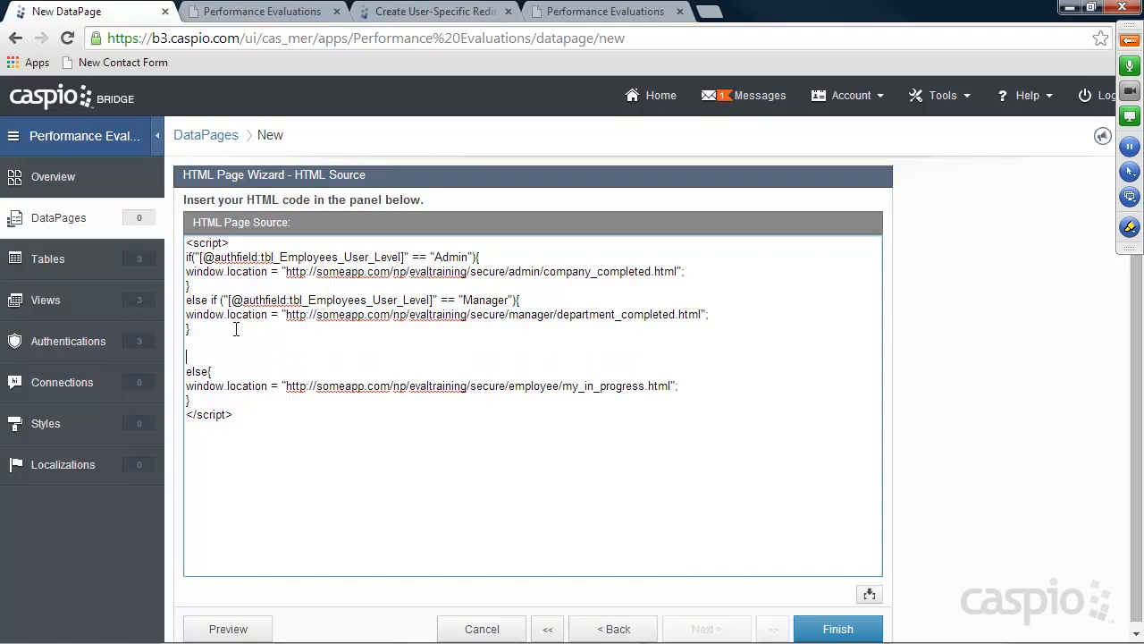
{"action": "left_click_drag", "start_coordinate": [191, 329], "coordinate": [181, 305]}
{"action": "key", "text": "ctrl+c"}
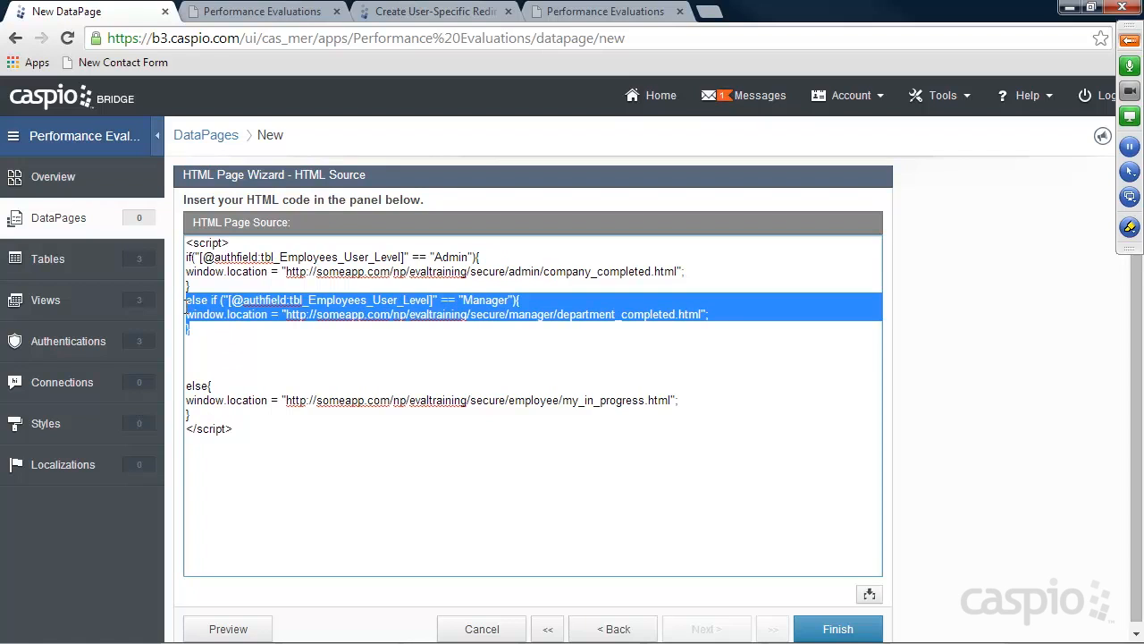
{"action": "left_click", "coordinate": [199, 354]}
{"action": "key", "text": "ctrl+v"}
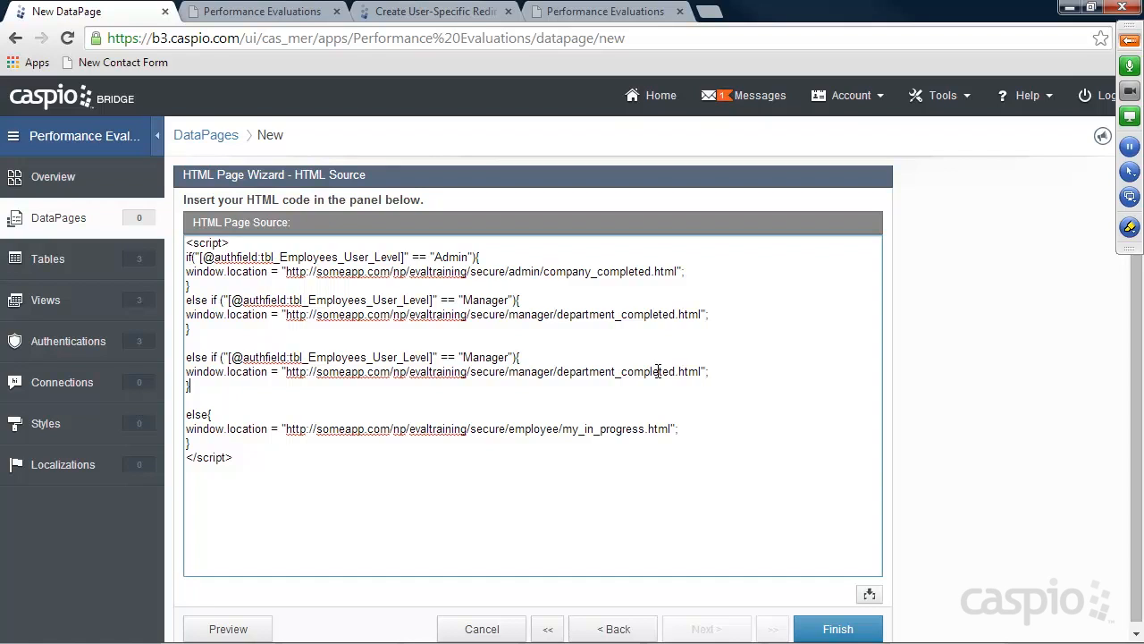
Remove the duplicated Manager block and finish the HTML DataPage wizard
{"action": "left_click_drag", "start_coordinate": [199, 393], "coordinate": [188, 356]}
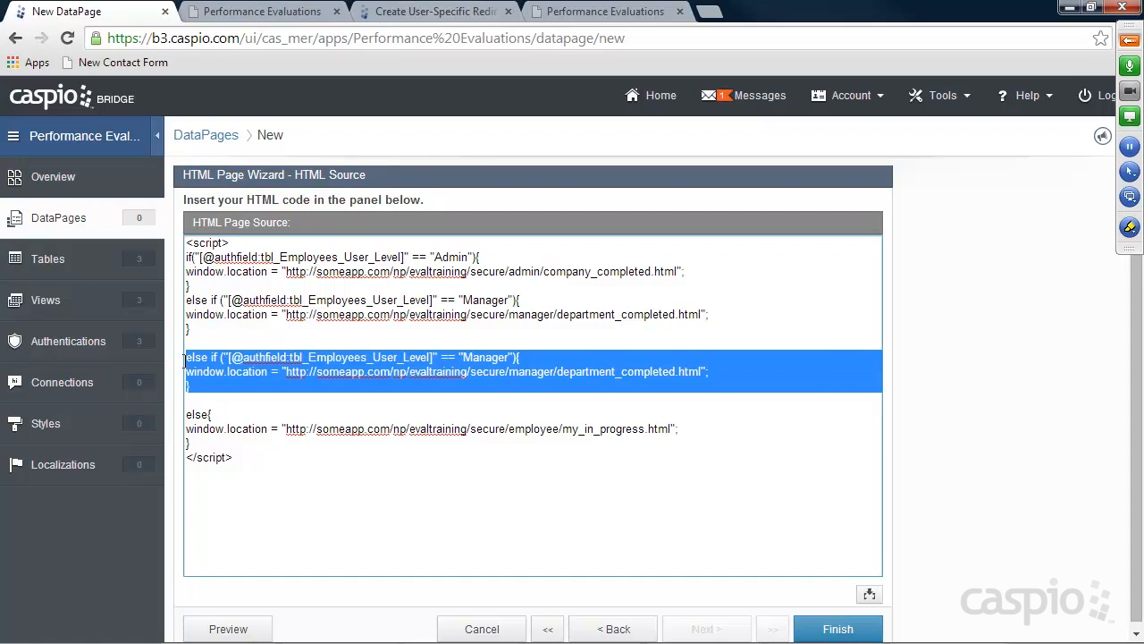
{"action": "key", "text": "BackSpace"}
{"action": "key", "text": "BackSpace"}
{"action": "key", "text": "BackSpace"}
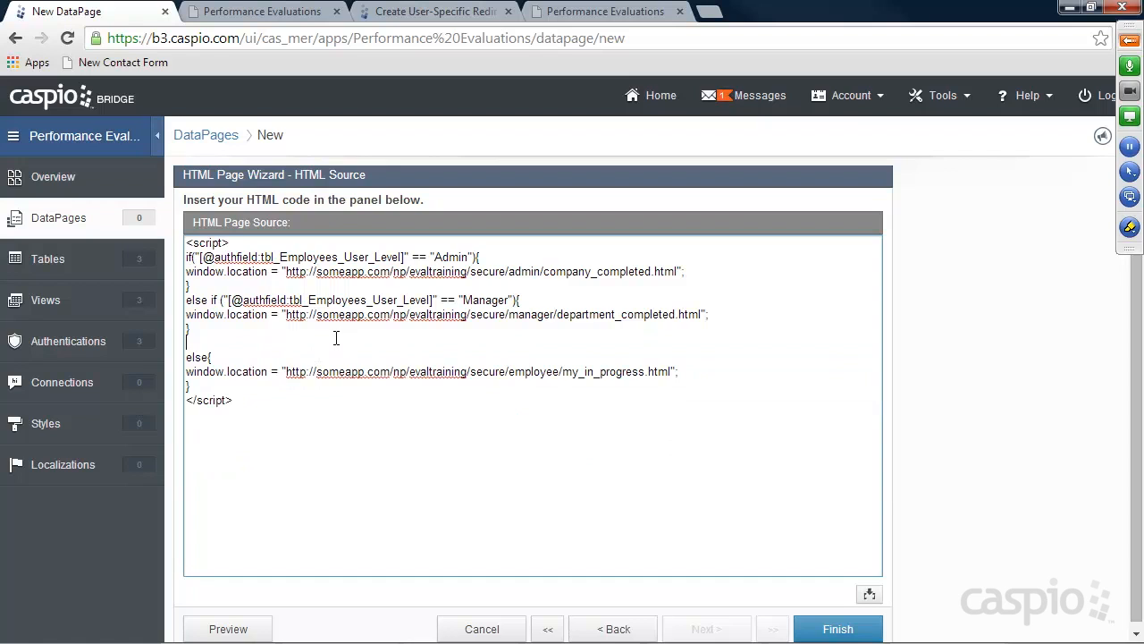
{"action": "left_click", "coordinate": [831, 629]}
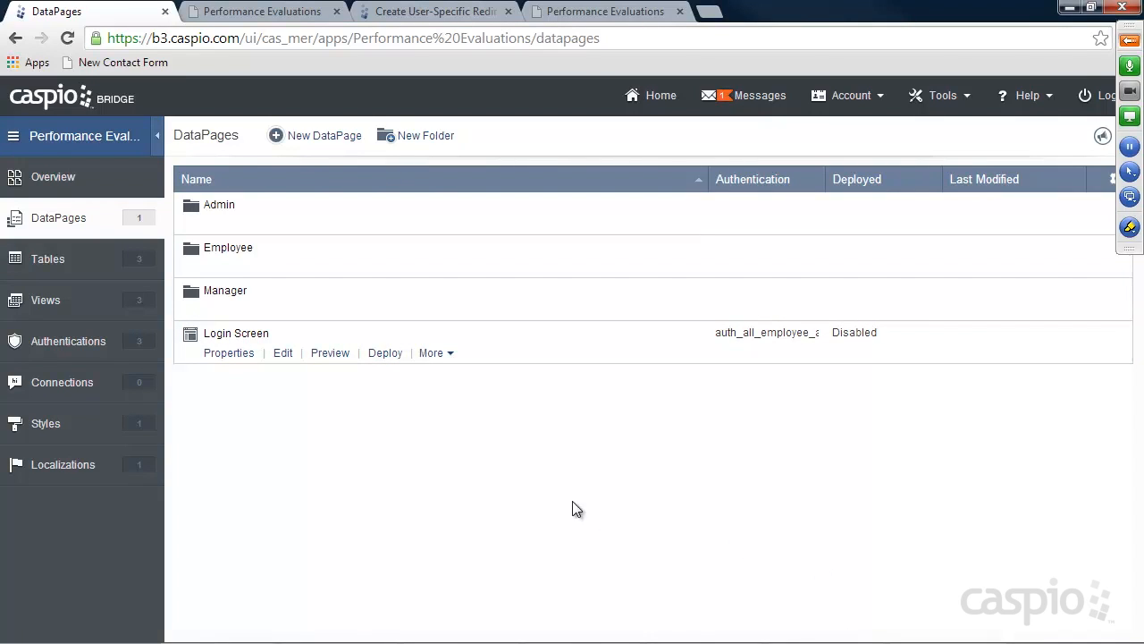
Enable deployment for the Login Screen DataPage and copy its embed code
{"action": "left_click", "coordinate": [383, 354]}
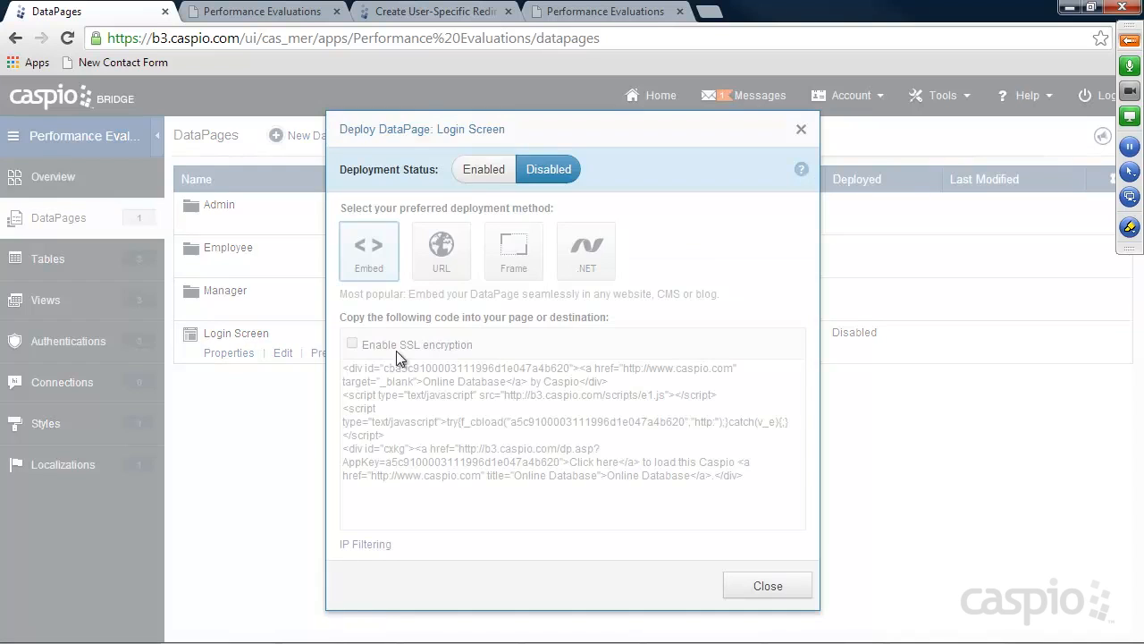
{"action": "left_click", "coordinate": [483, 169]}
{"action": "left_click", "coordinate": [469, 407]}
{"action": "right_click", "coordinate": [465, 404]}
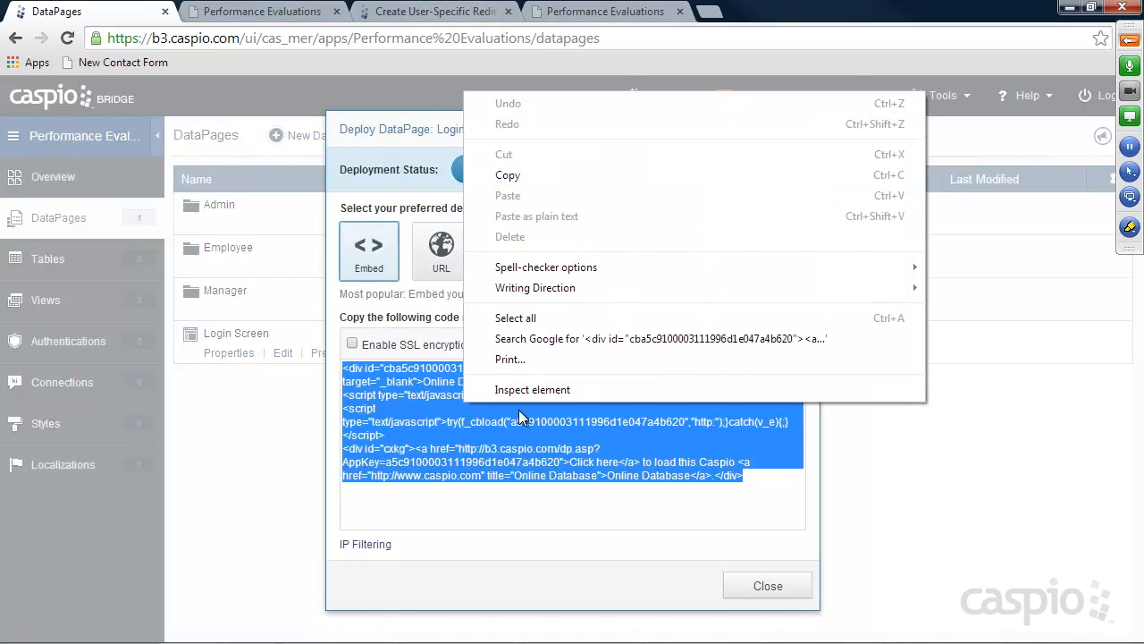
{"action": "left_click", "coordinate": [531, 176]}
{"action": "left_click", "coordinate": [767, 585]}
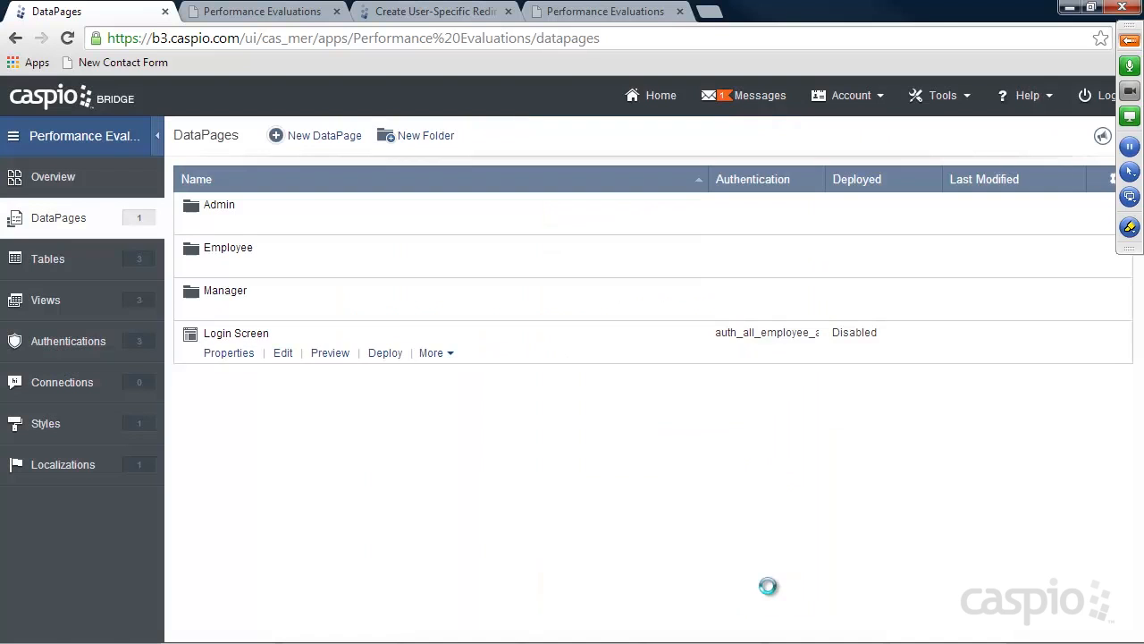
Open login.html from the secure folder in Notepad++
{"action": "left_click", "coordinate": [558, 631]}
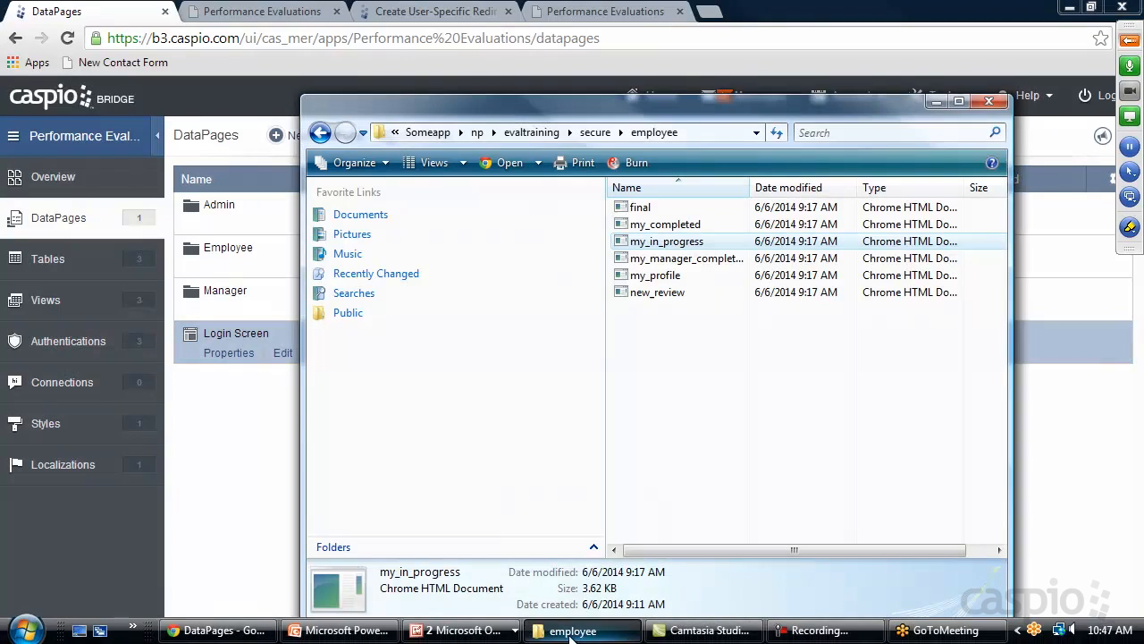
{"action": "left_click", "coordinate": [320, 133]}
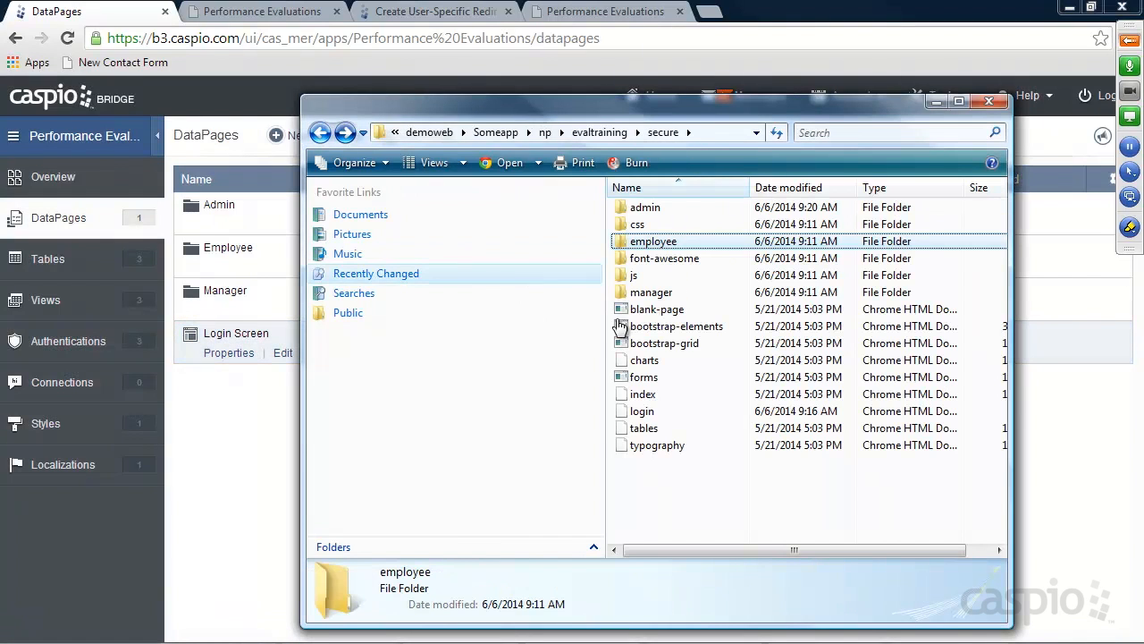
{"action": "left_click", "coordinate": [640, 413]}
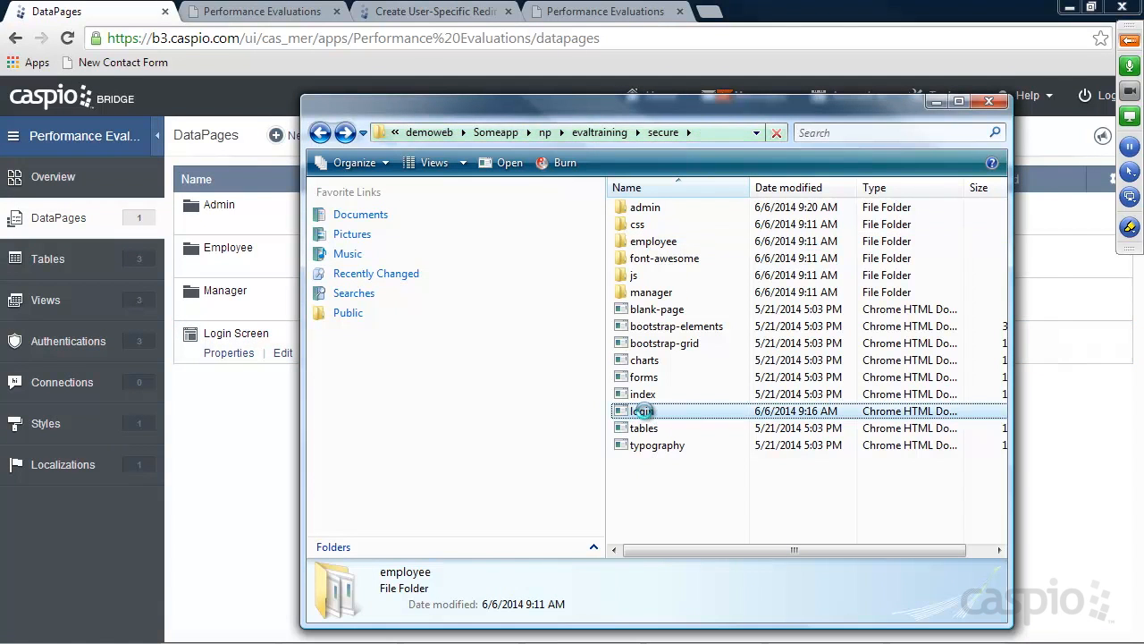
{"action": "right_click", "coordinate": [640, 415]}
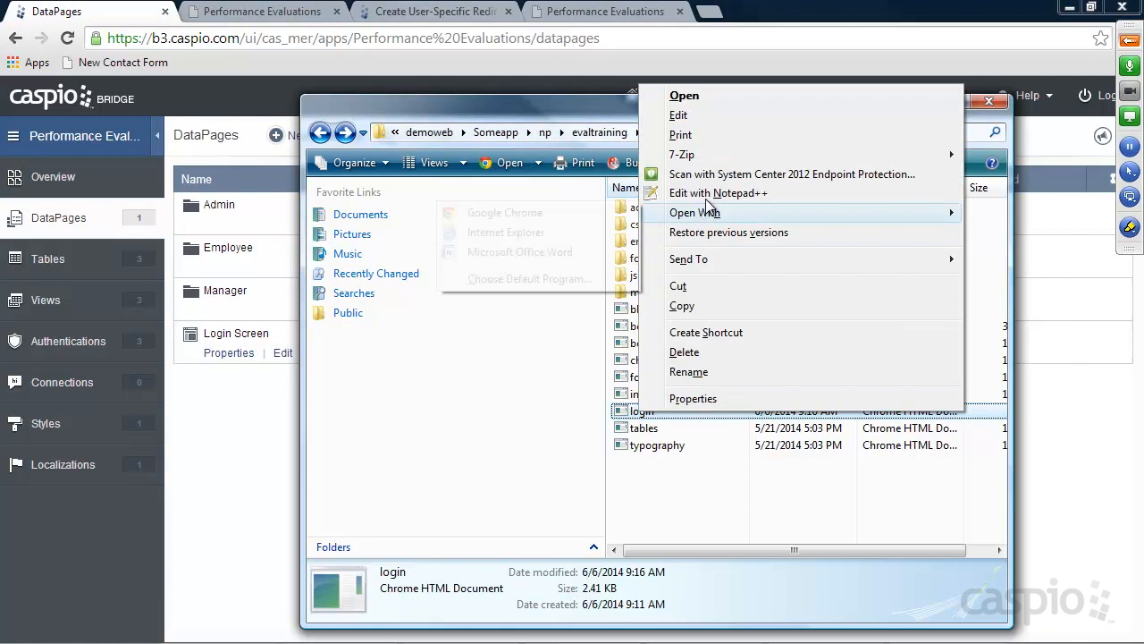
{"action": "left_click", "coordinate": [712, 194]}
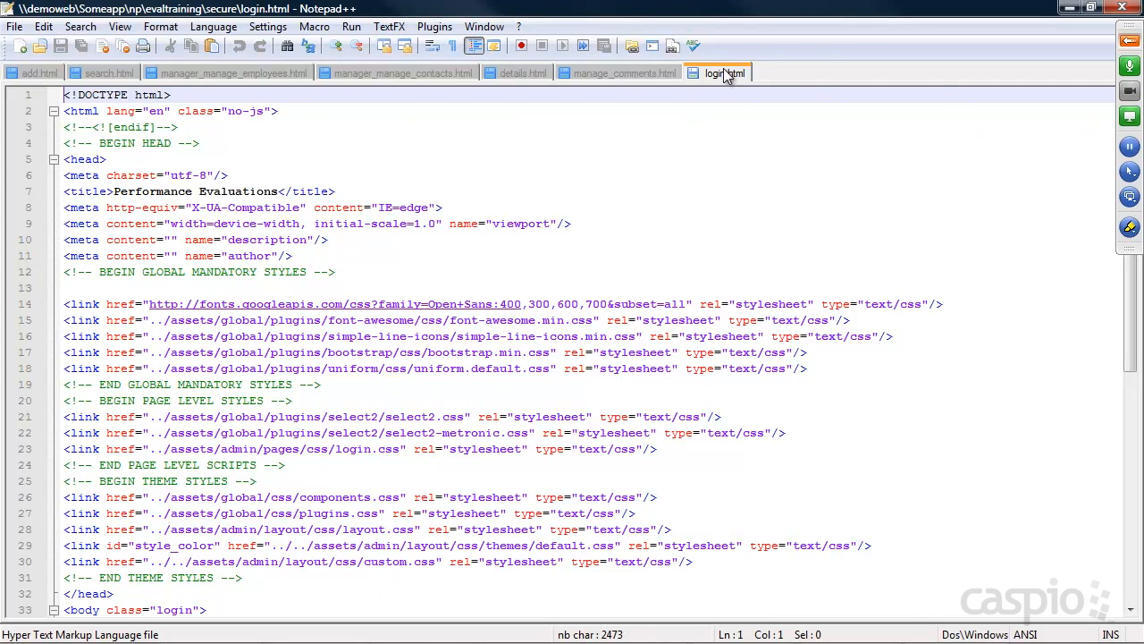
Close every Notepad++ file except login.html and dismiss the overload warning
{"action": "right_click", "coordinate": [726, 75]}
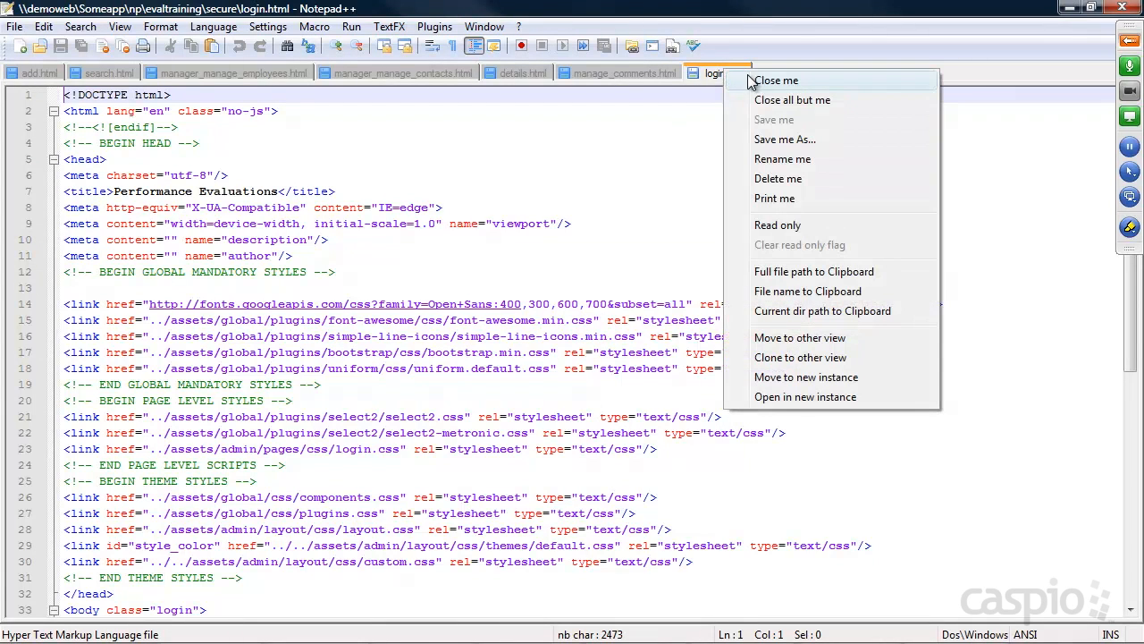
{"action": "left_click", "coordinate": [772, 100]}
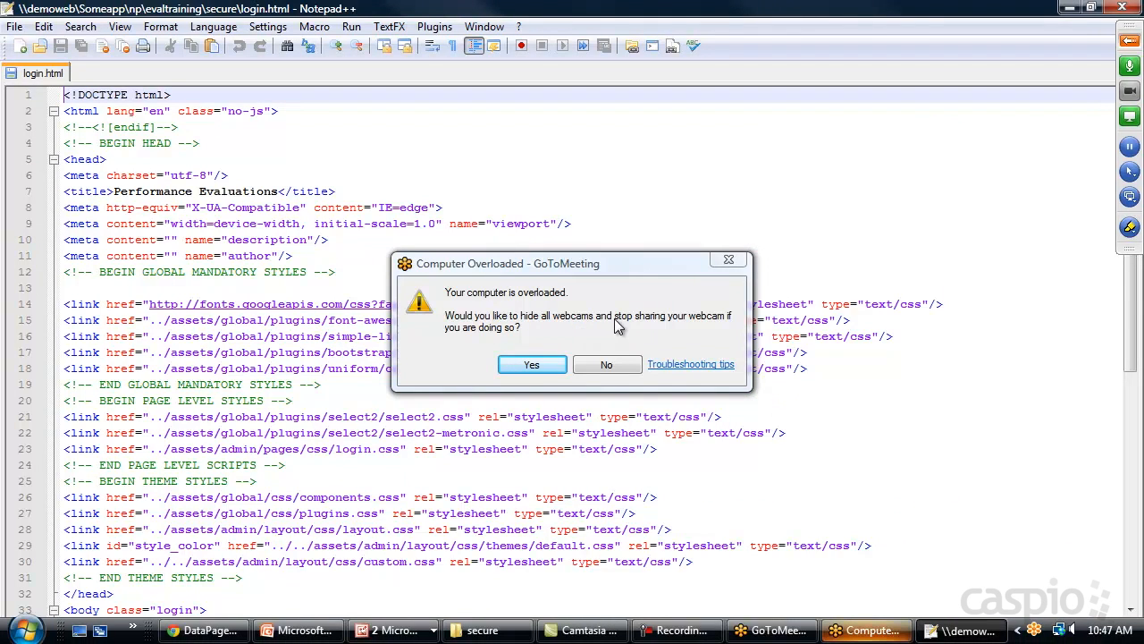
{"action": "left_click", "coordinate": [606, 365]}
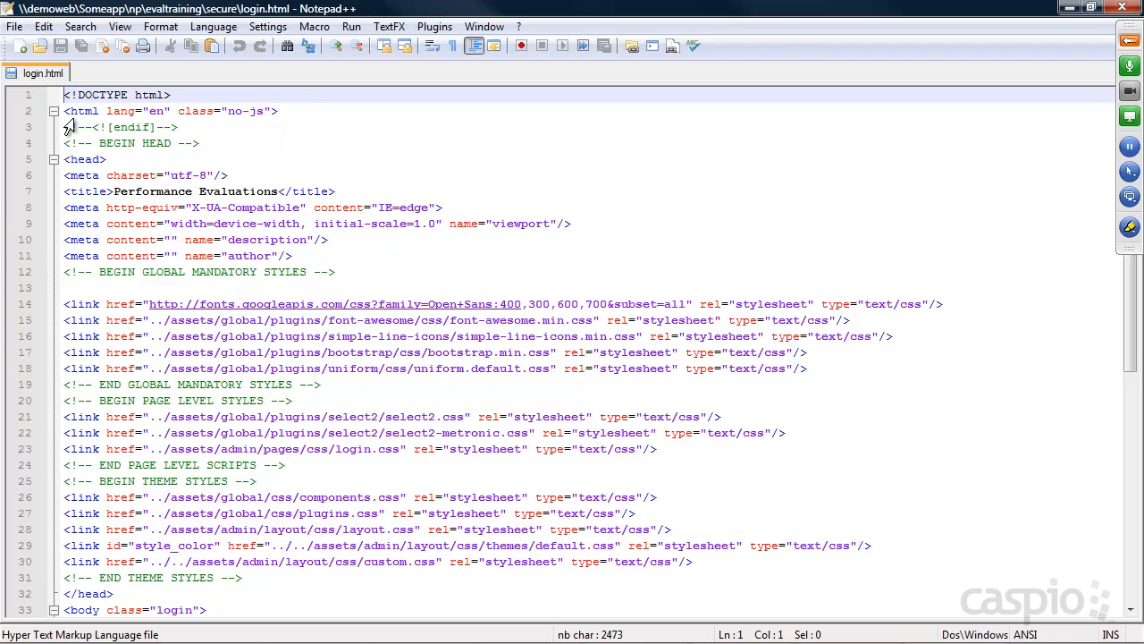
Replace Placeholder on line 48 with the embed code, save, and open login.html in Chrome
{"action": "scroll", "coordinate": [666, 358], "scroll_direction": "down", "scroll_amount": 3}
{"action": "scroll", "coordinate": [665, 358], "scroll_direction": "down", "scroll_amount": 6}
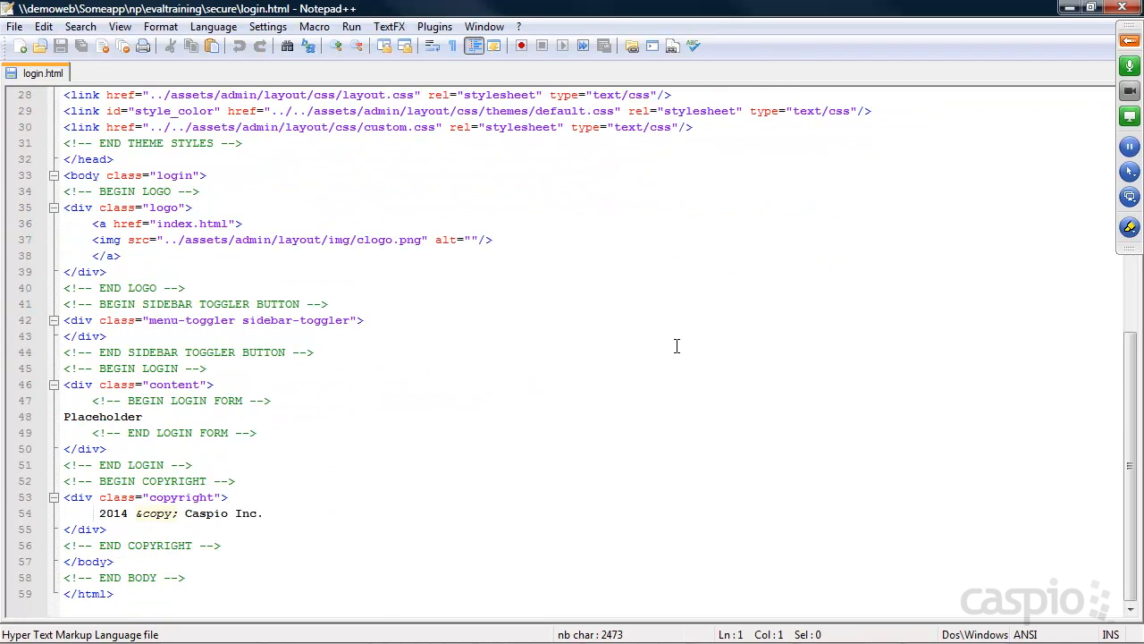
{"action": "left_click_drag", "start_coordinate": [157, 425], "coordinate": [27, 427]}
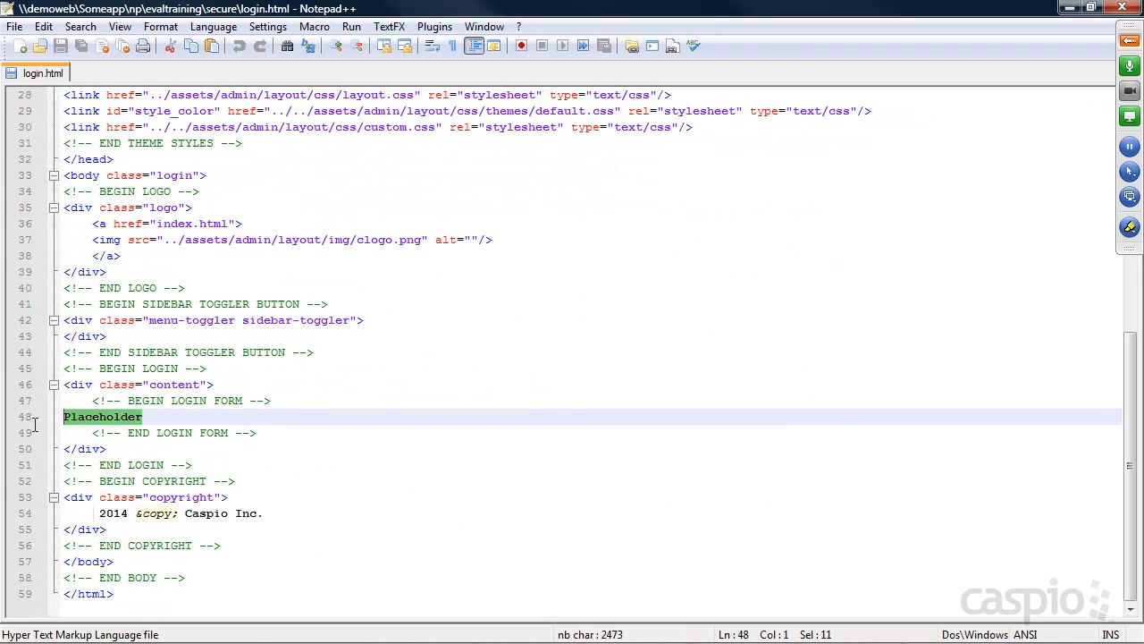
{"action": "key", "text": "ctrl+v"}
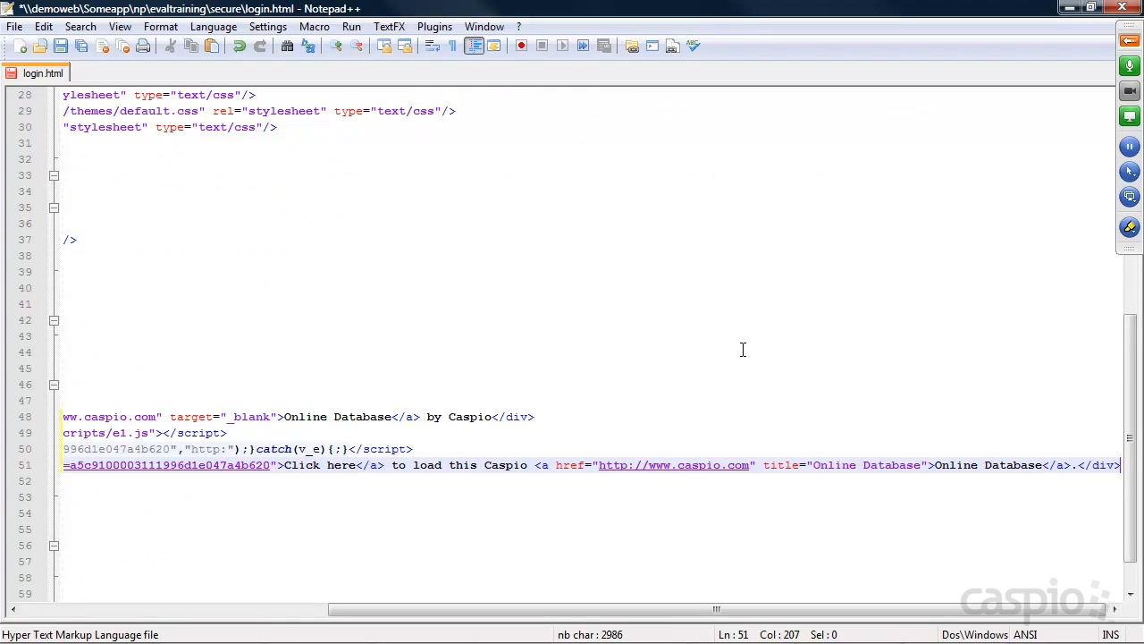
{"action": "key", "text": "ctrl+s"}
{"action": "left_click", "coordinate": [1070, 7]}
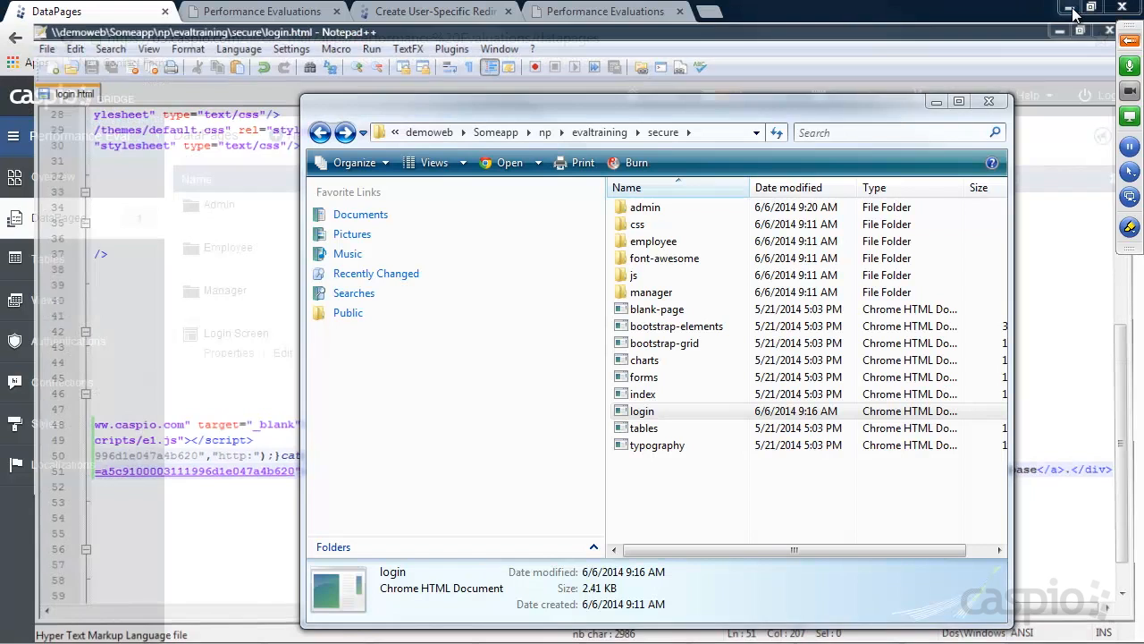
{"action": "double_click", "coordinate": [639, 412]}
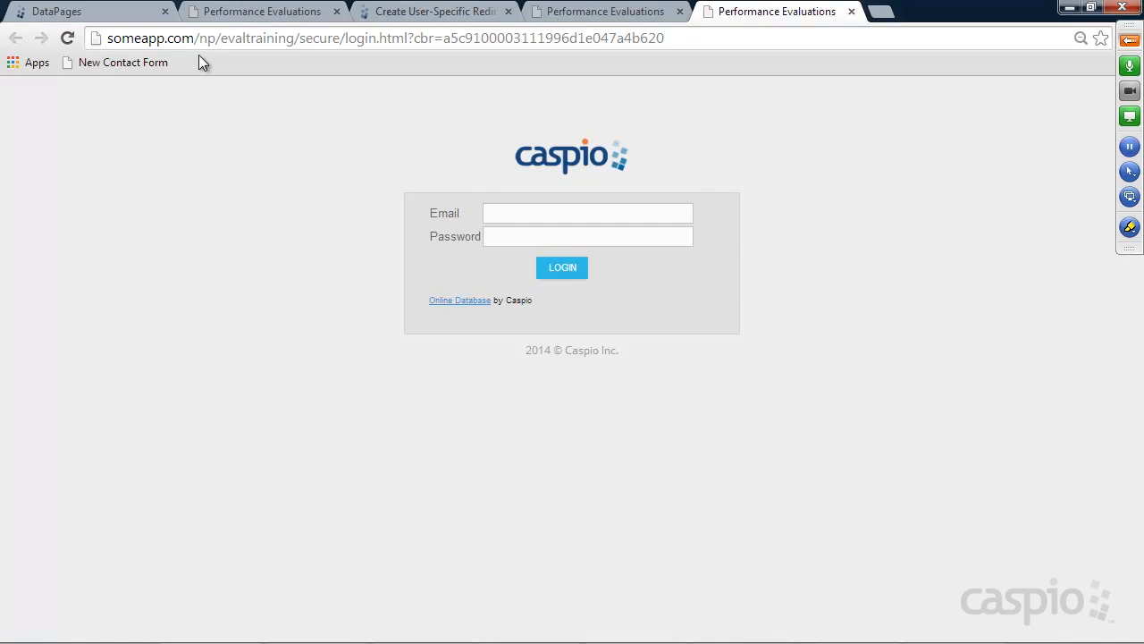
Check the embedded Email field on the login page, then return to the DataPages list
{"action": "left_click", "coordinate": [519, 212]}
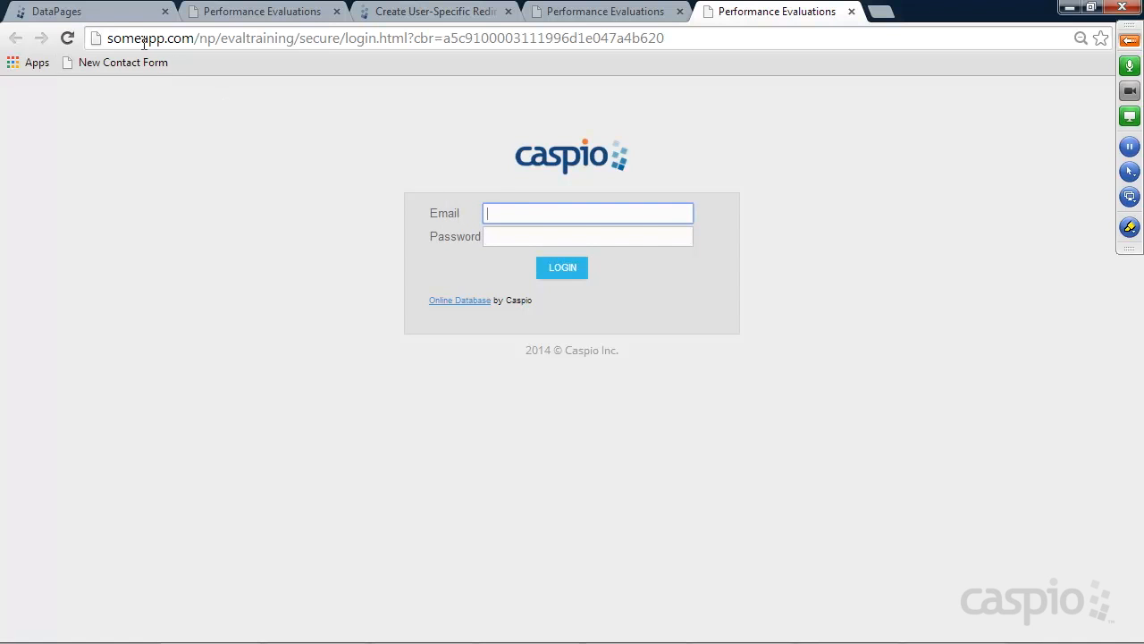
{"action": "left_click", "coordinate": [56, 11]}
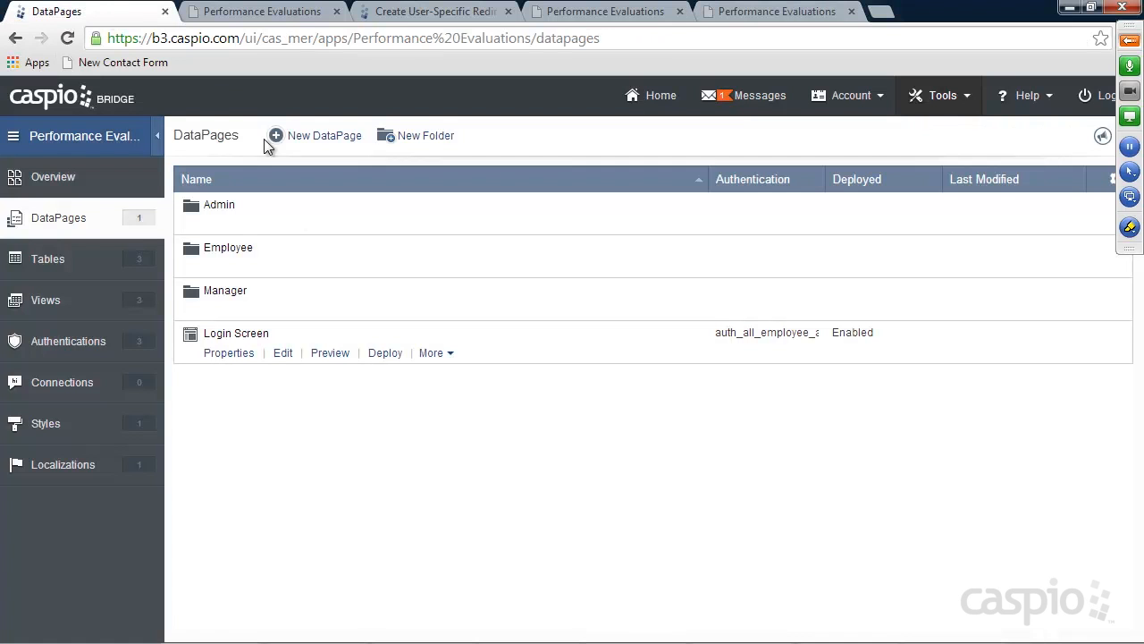
Open the auth_all_employee_access authentication for editing
{"action": "left_click", "coordinate": [59, 347]}
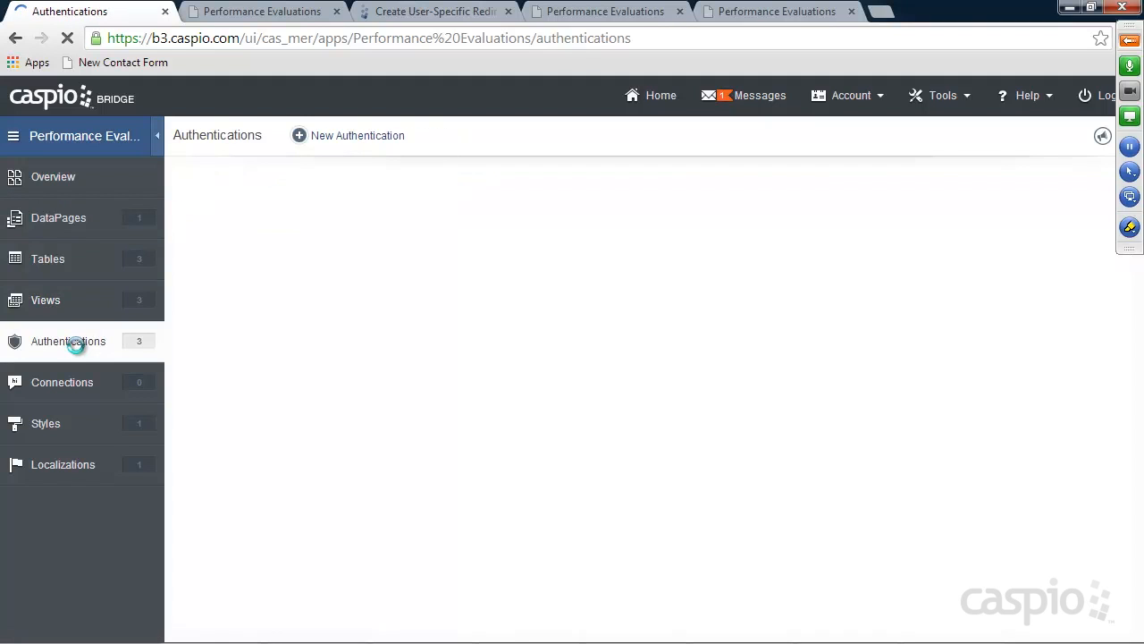
{"action": "mouse_move", "coordinate": [256, 298]}
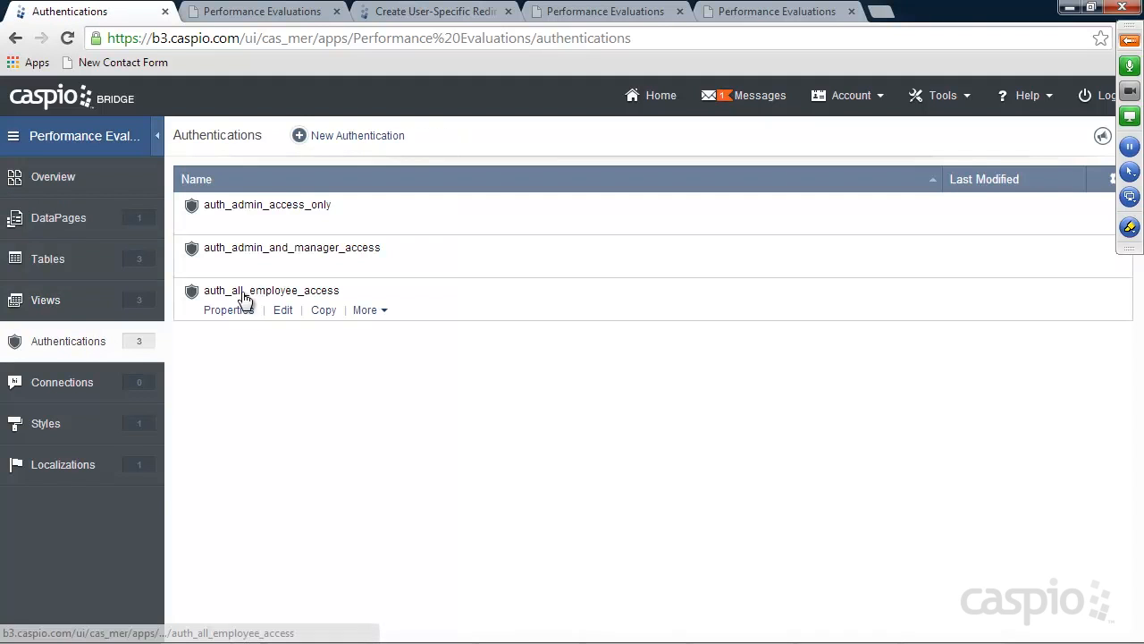
{"action": "left_click", "coordinate": [286, 312]}
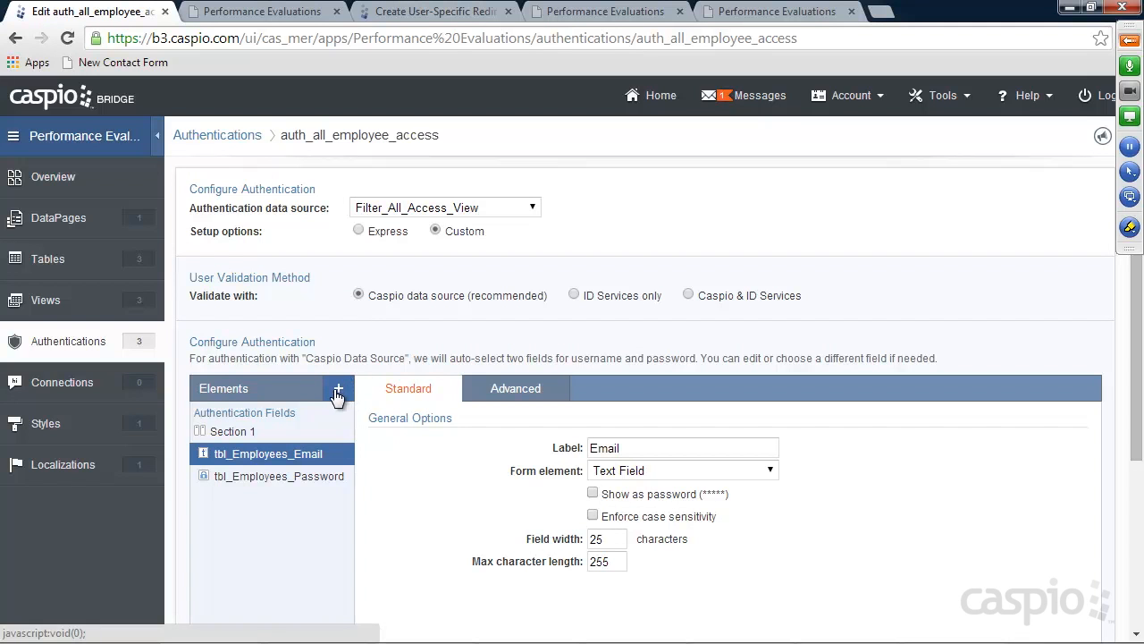
Add a header and footer with <h3>Account Login</h3> as the HTML header, and save
{"action": "left_click", "coordinate": [338, 390]}
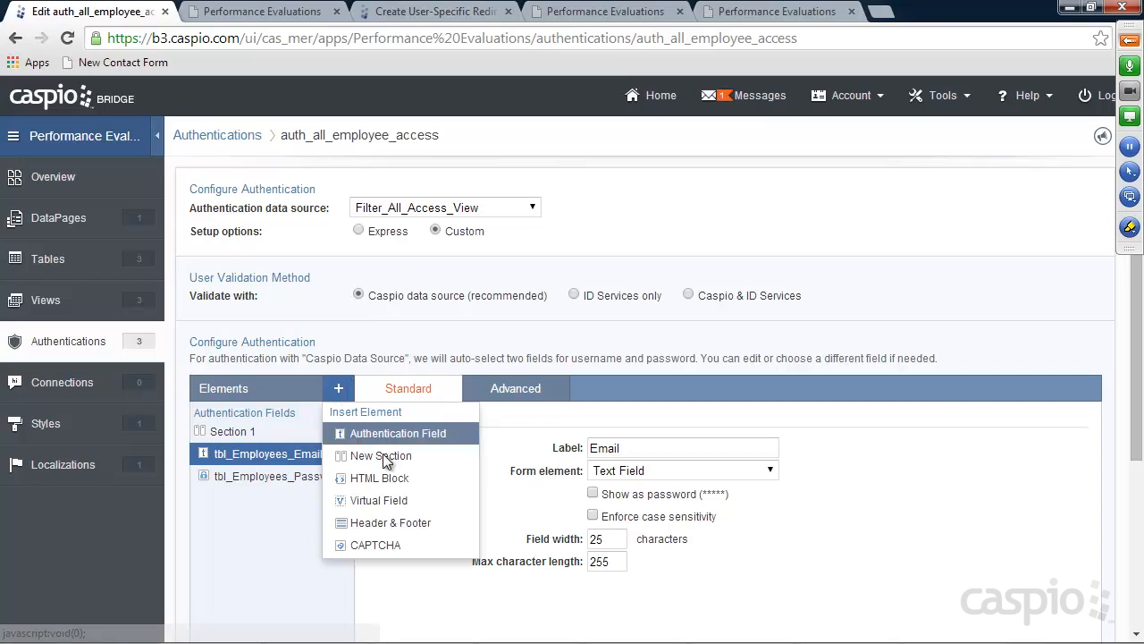
{"action": "left_click", "coordinate": [384, 523]}
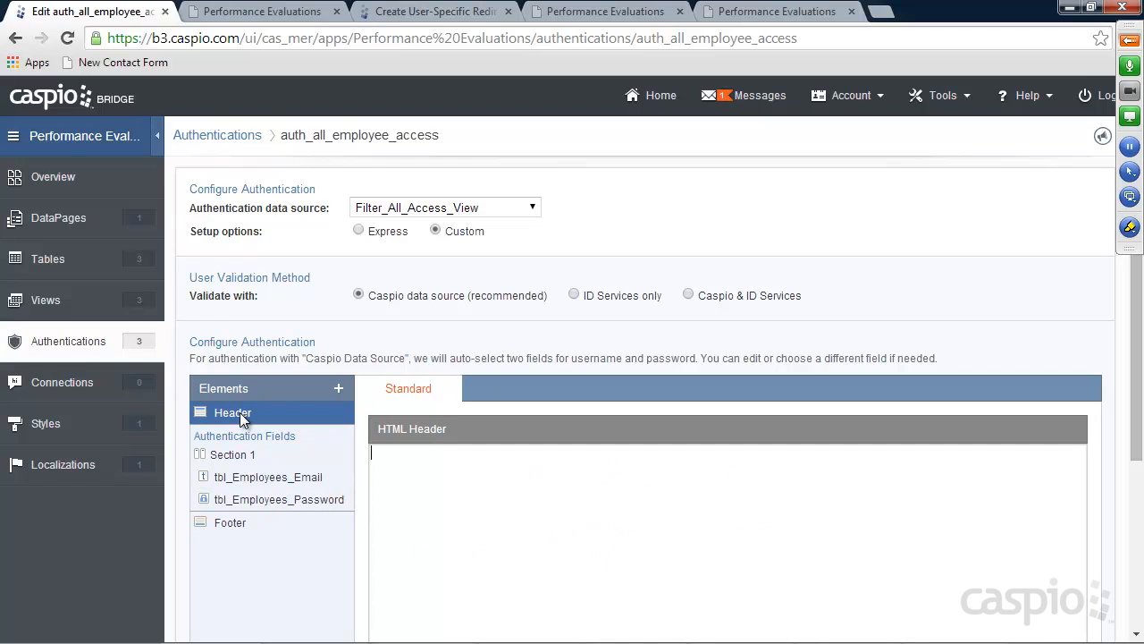
{"action": "type", "text": "h3>Account Login</h3>"}
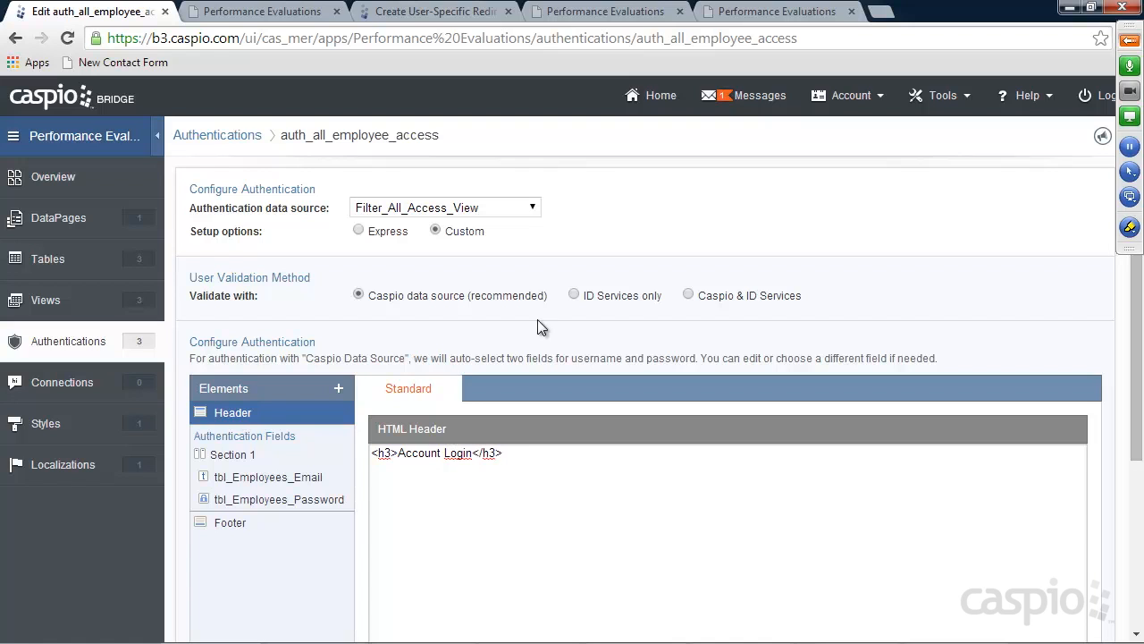
{"action": "left_click_drag", "start_coordinate": [1133, 354], "coordinate": [1126, 541]}
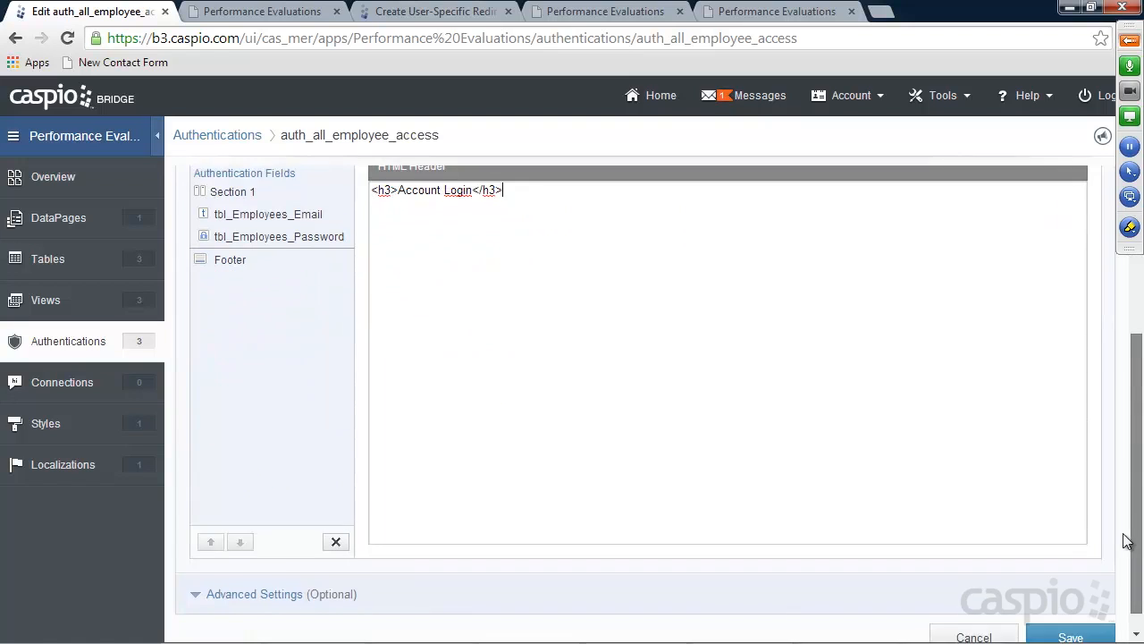
{"action": "left_click", "coordinate": [1067, 615]}
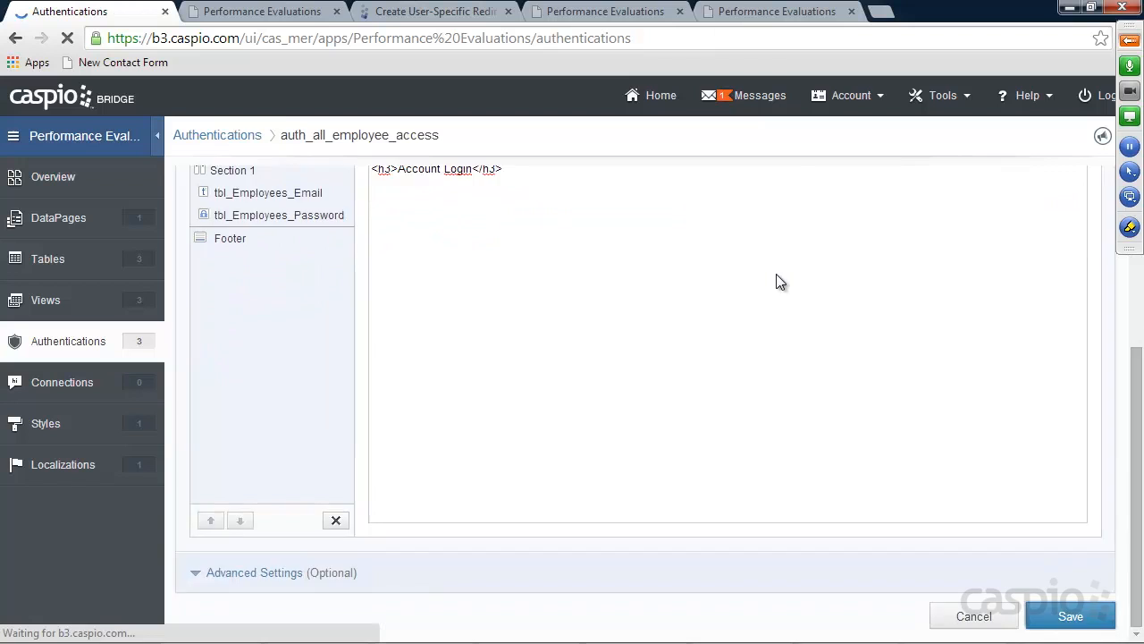
Reload the login page to show the Account Login heading
{"action": "left_click", "coordinate": [751, 13]}
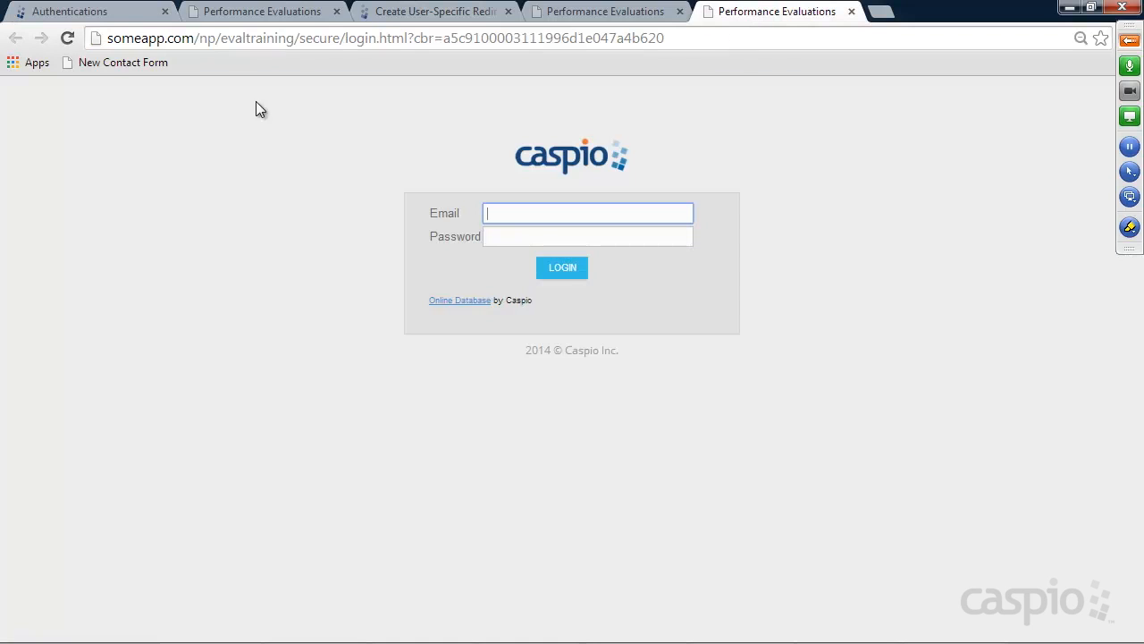
{"action": "left_click", "coordinate": [71, 41]}
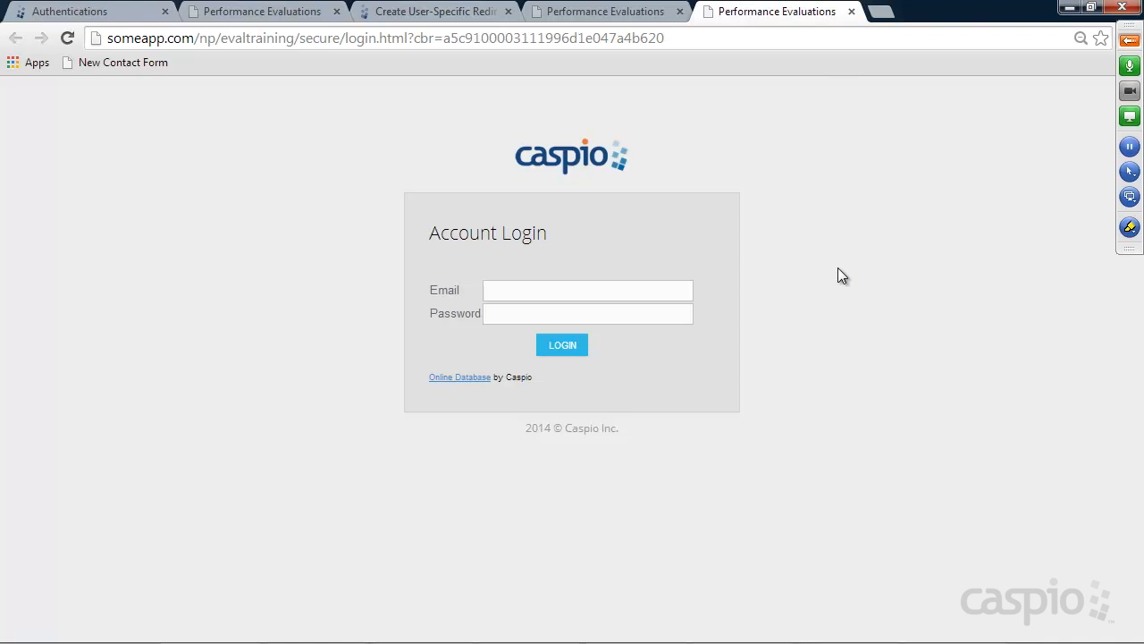
{"action": "left_click_drag", "start_coordinate": [345, 38], "coordinate": [408, 38]}
Open the tbl_Employees datasheet in the Caspio Bridge tab
{"action": "left_click", "coordinate": [60, 15]}
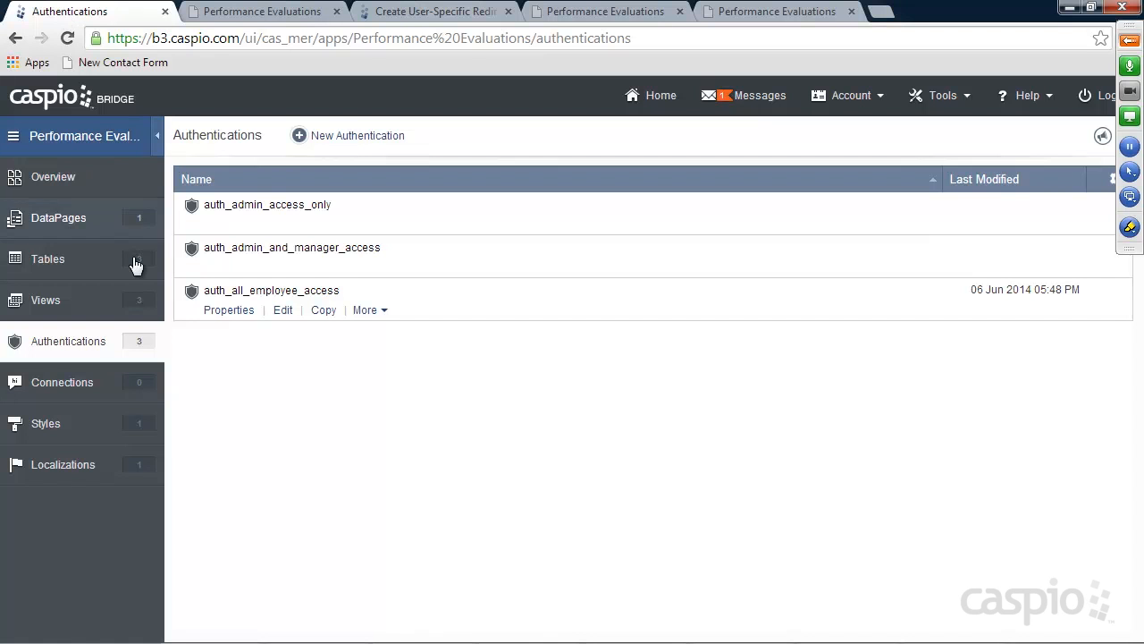
{"action": "left_click", "coordinate": [54, 259]}
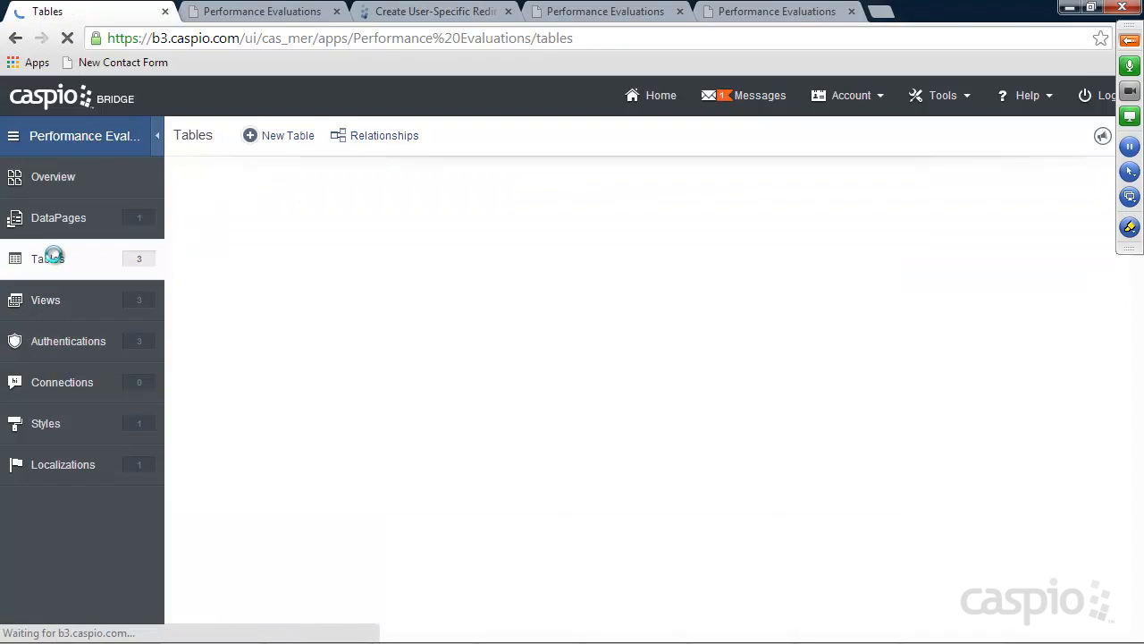
{"action": "left_click", "coordinate": [286, 225]}
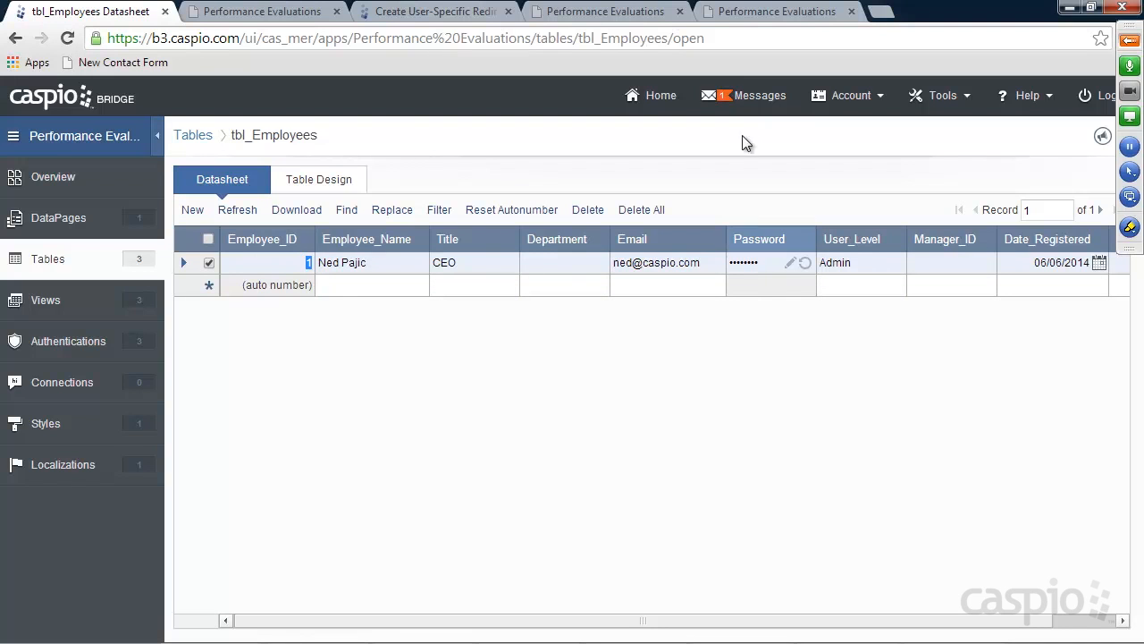
{"action": "left_click", "coordinate": [755, 12]}
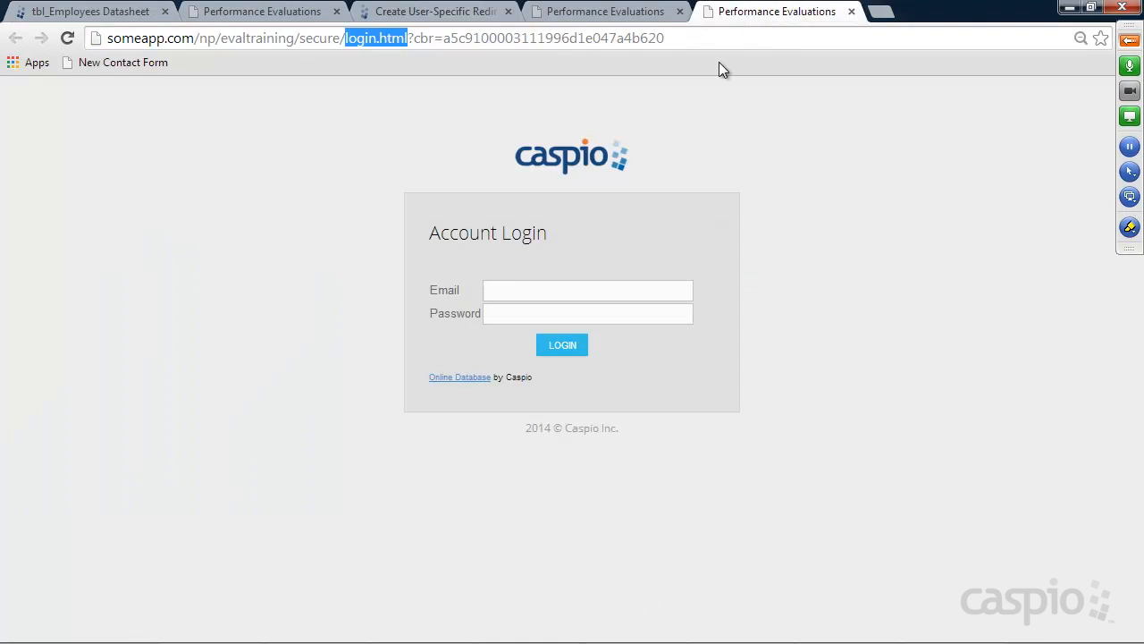
Log in on the form with the test employee's e-mail and password
{"action": "left_click", "coordinate": [521, 295]}
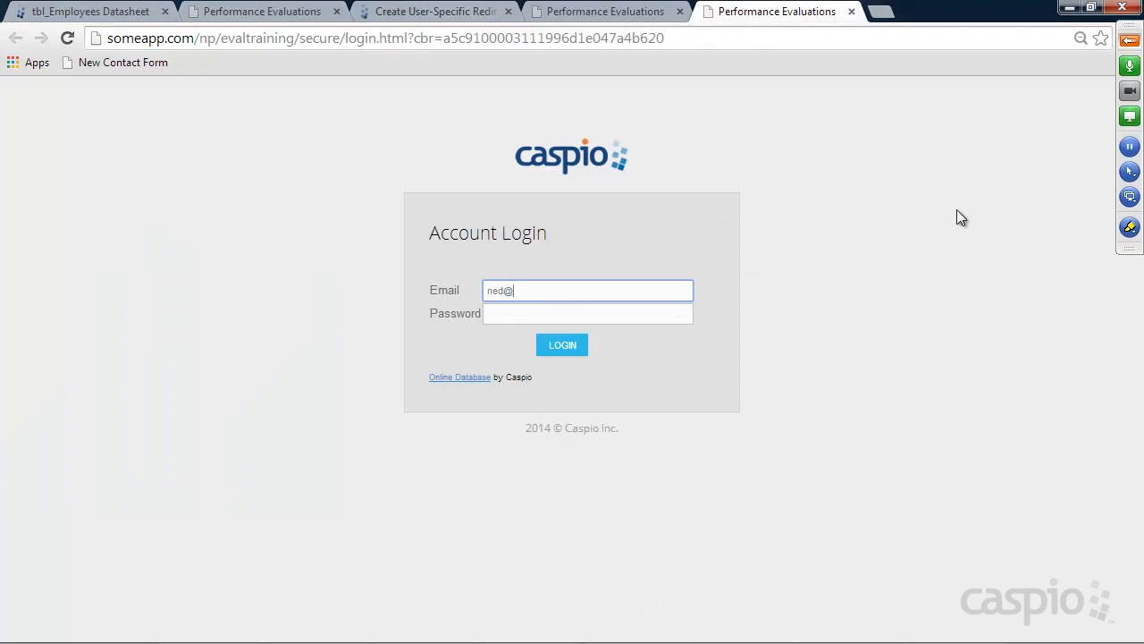
{"action": "key", "text": "Tab"}
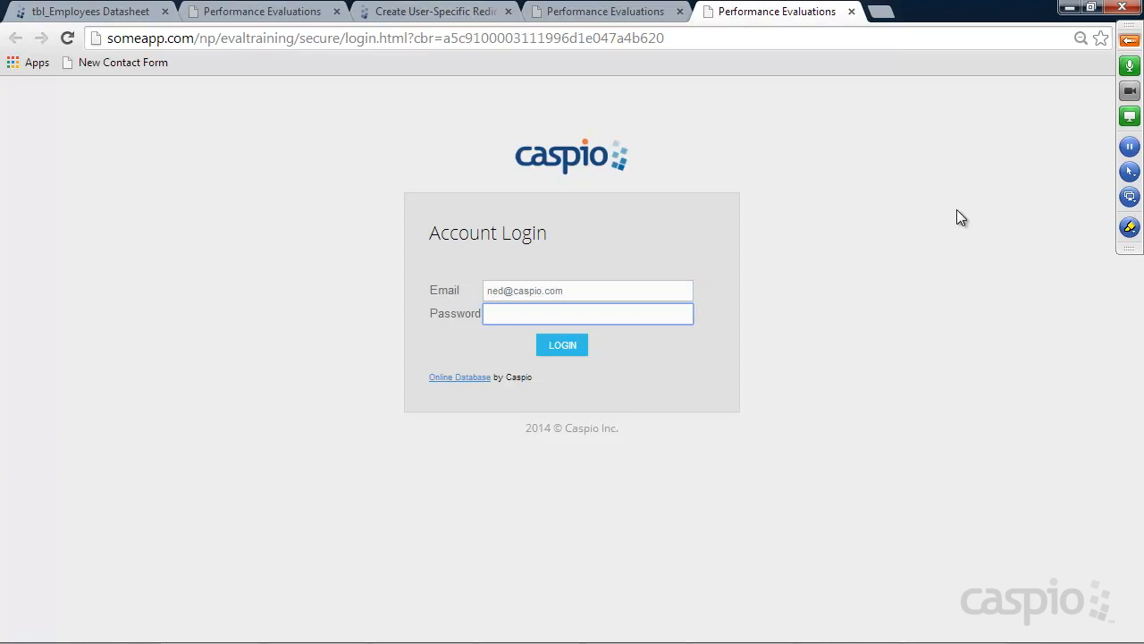
{"action": "type", "text": "abc"}
{"action": "key", "text": "Return"}
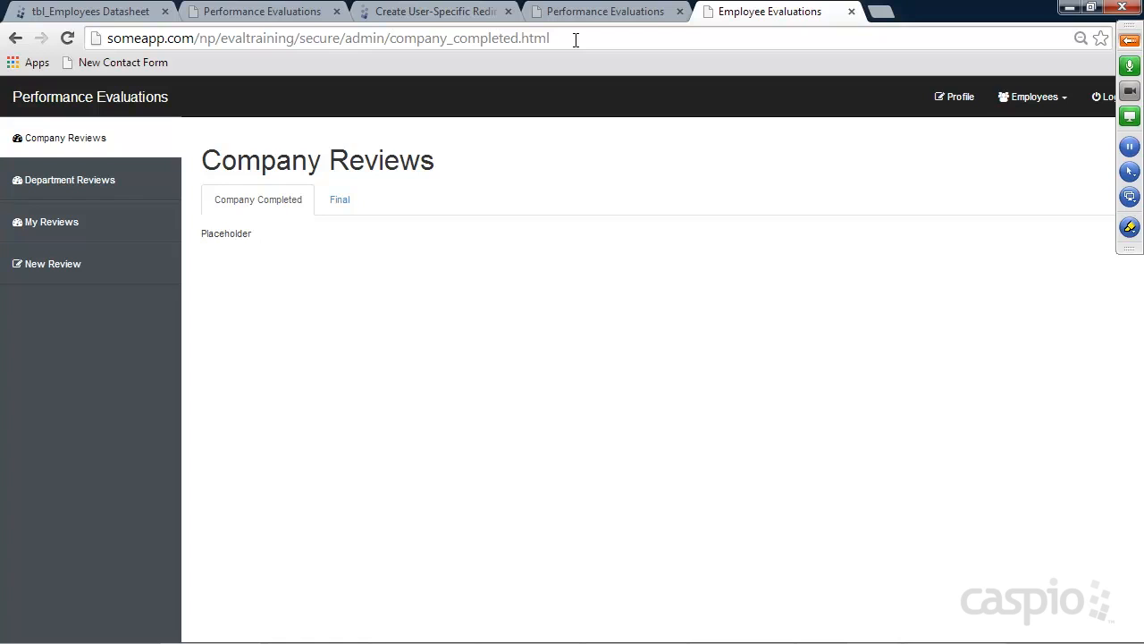
Inspect the company_completed.html address of the admin page, then log out
{"action": "left_click_drag", "start_coordinate": [567, 39], "coordinate": [391, 42]}
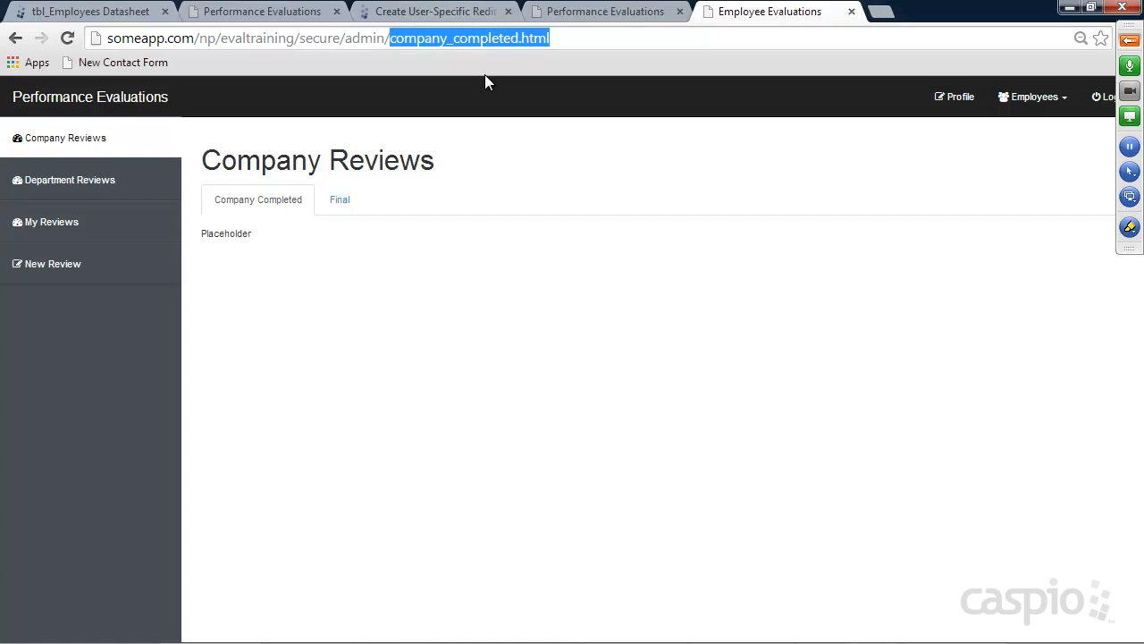
{"action": "left_click_drag", "start_coordinate": [561, 39], "coordinate": [521, 38]}
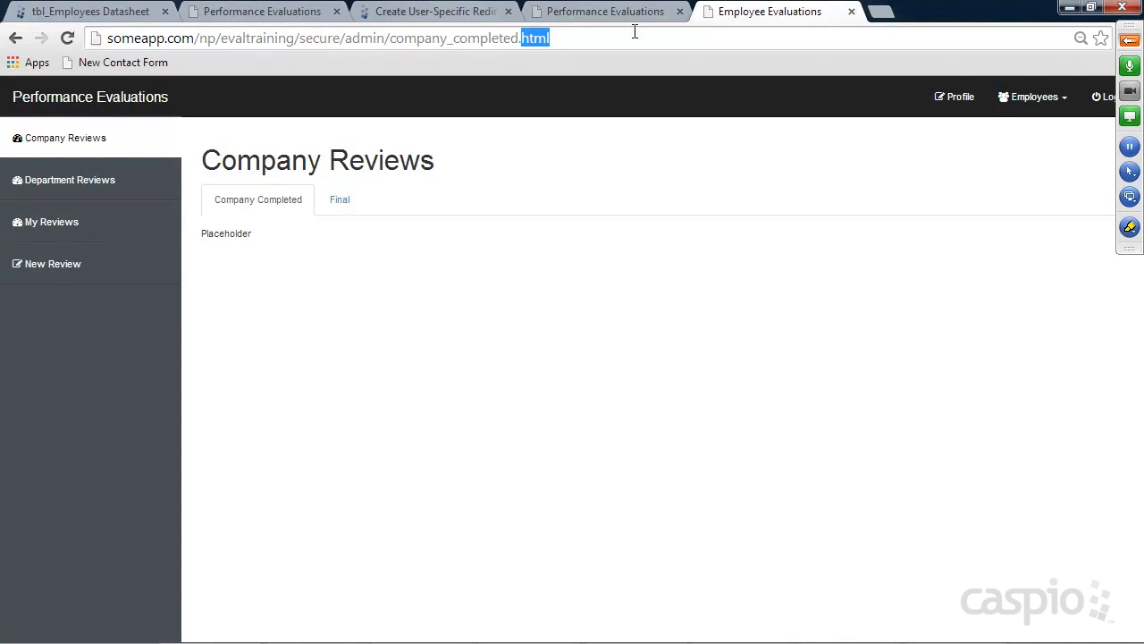
{"action": "left_click", "coordinate": [1106, 98]}
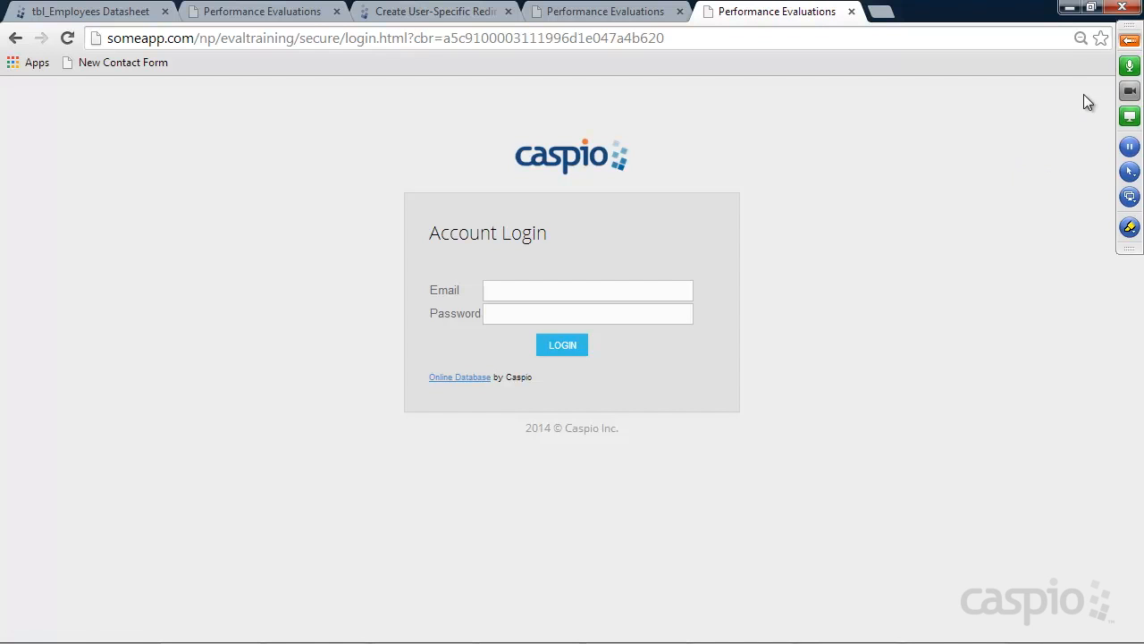
Review the Logout link in auth_all_employee_access properties, then collapse them
{"action": "left_click", "coordinate": [108, 11]}
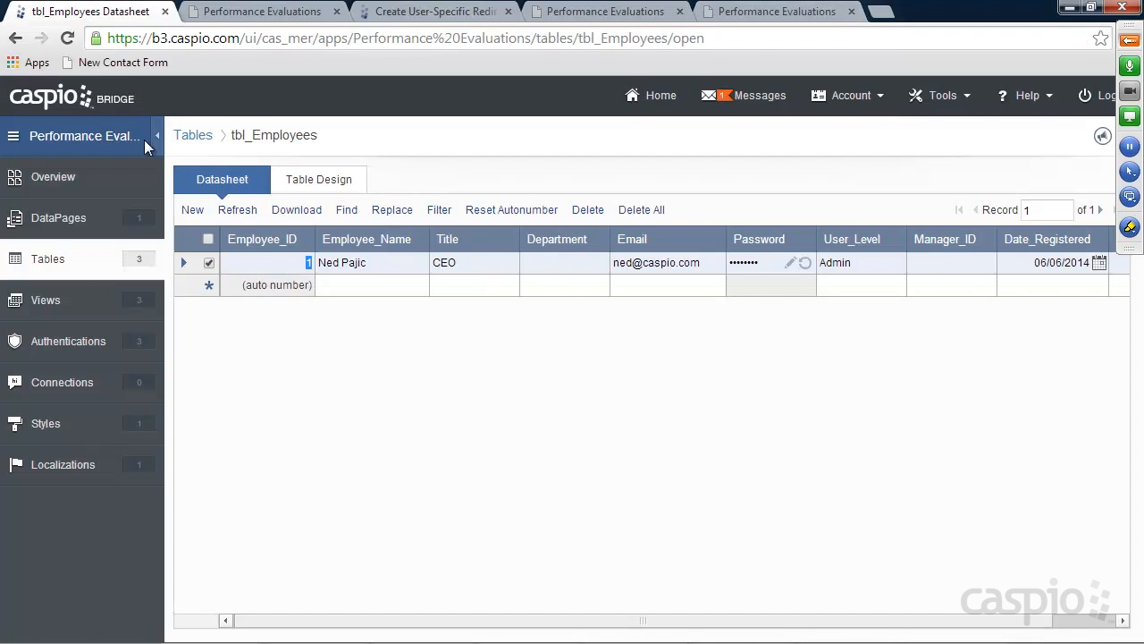
{"action": "left_click", "coordinate": [66, 353]}
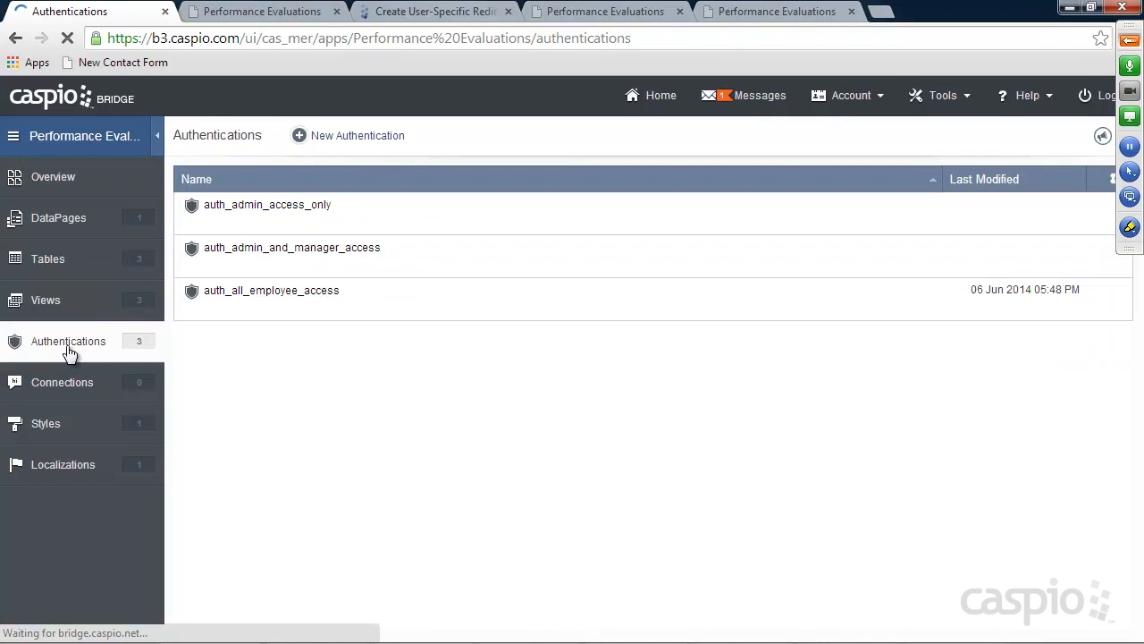
{"action": "mouse_move", "coordinate": [235, 301]}
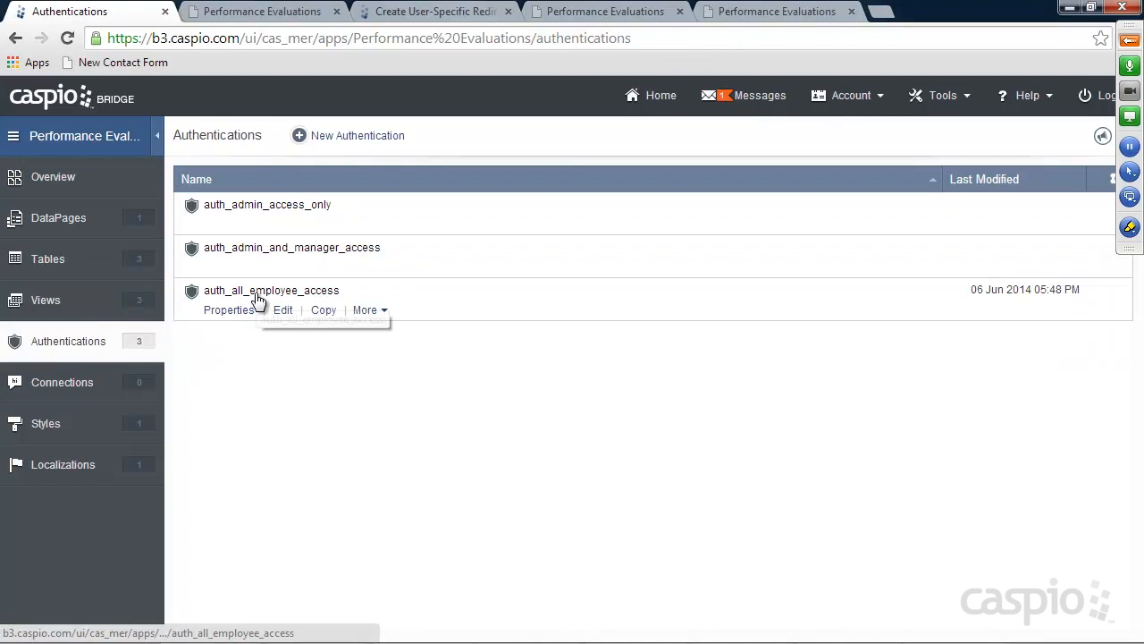
{"action": "left_click", "coordinate": [252, 313]}
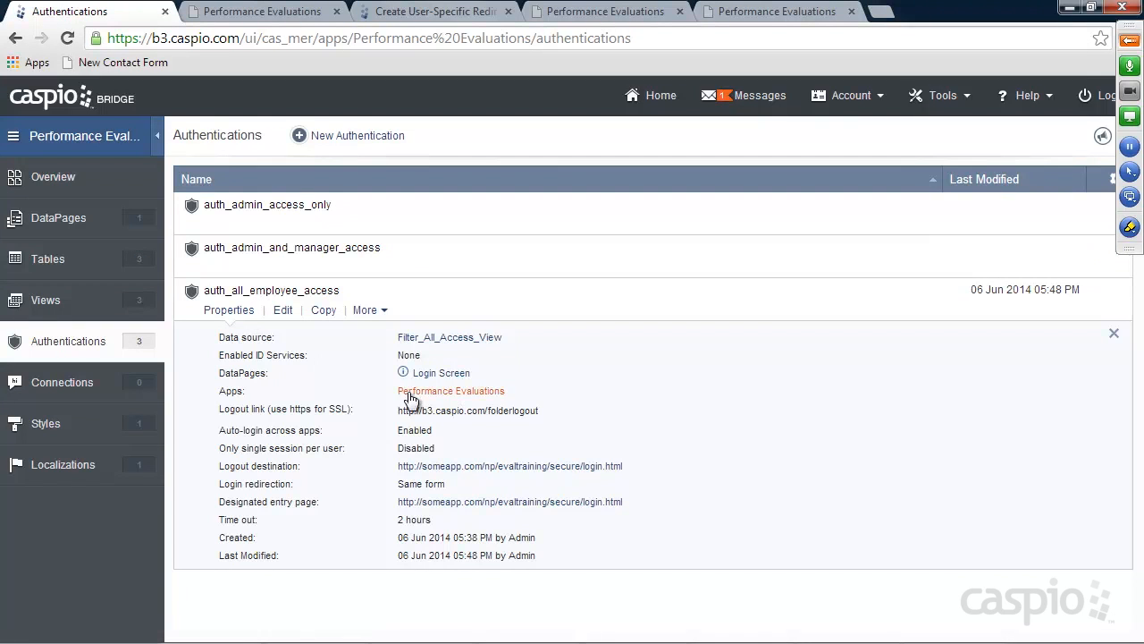
{"action": "left_click_drag", "start_coordinate": [397, 410], "coordinate": [540, 412]}
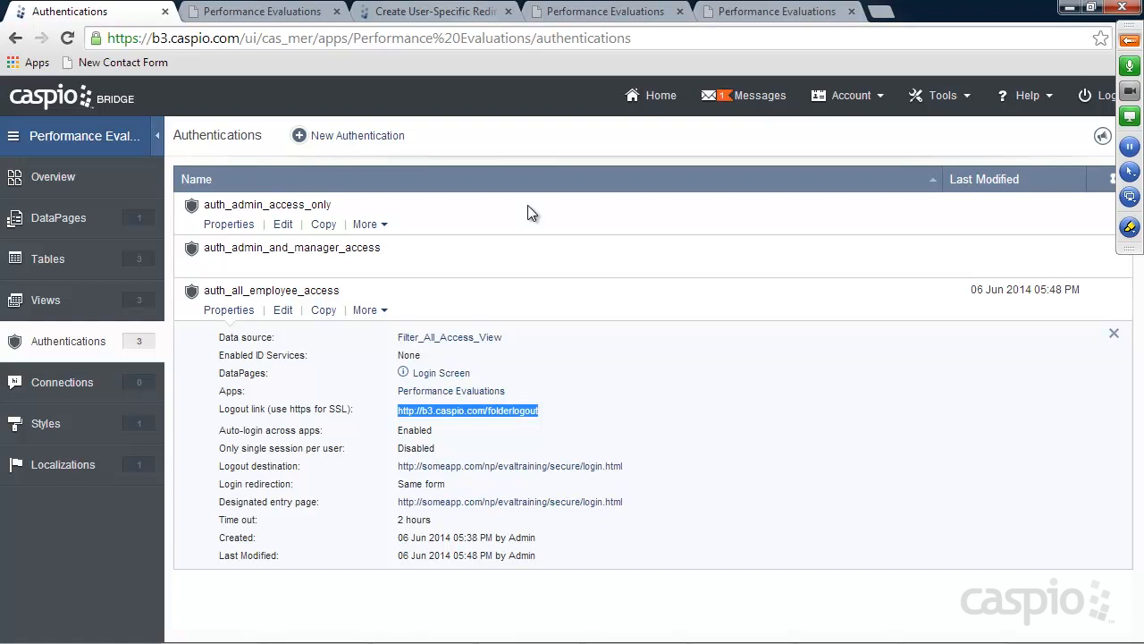
{"action": "left_click", "coordinate": [228, 310]}
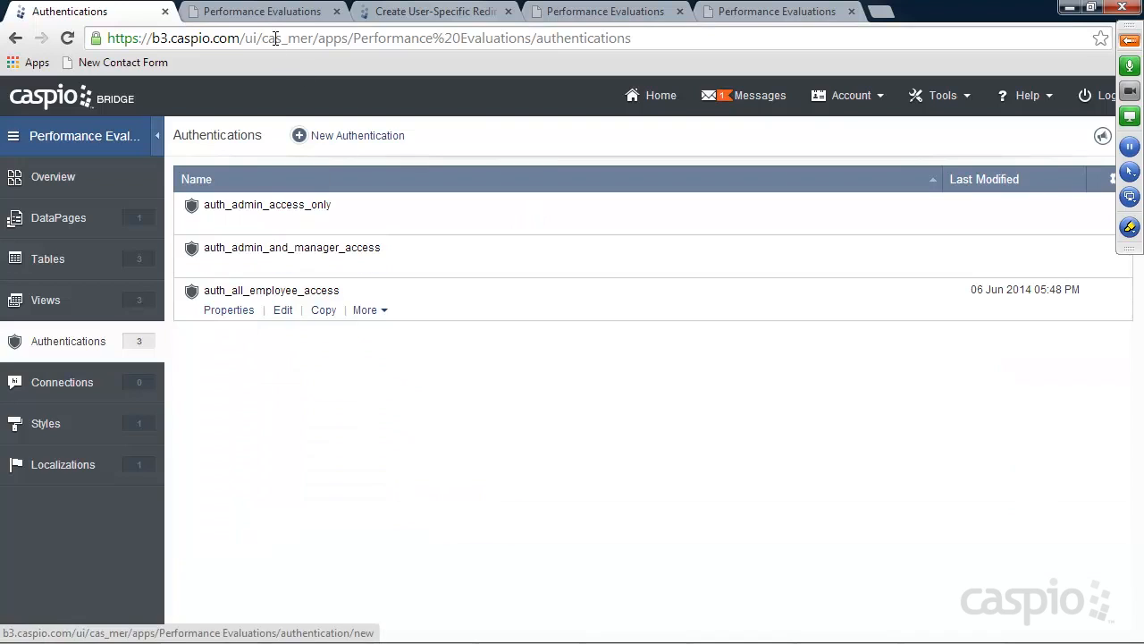
{"action": "left_click", "coordinate": [270, 16]}
Attempt a login with the test employee's e-mail and password, which fails authentication
{"action": "left_click", "coordinate": [516, 283]}
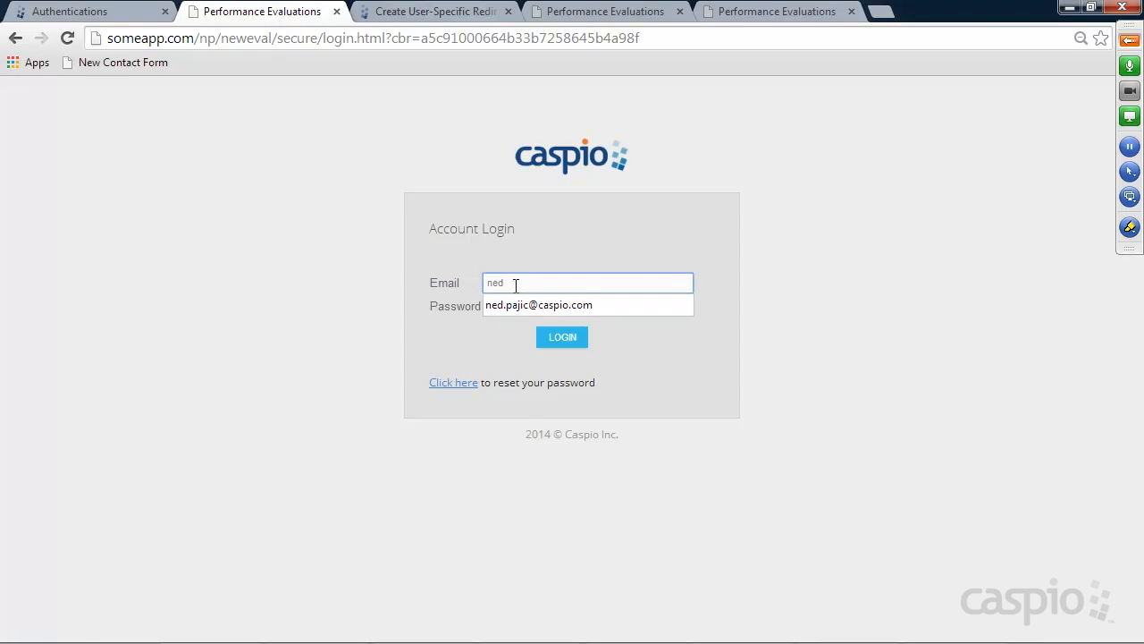
{"action": "key", "text": "Tab"}
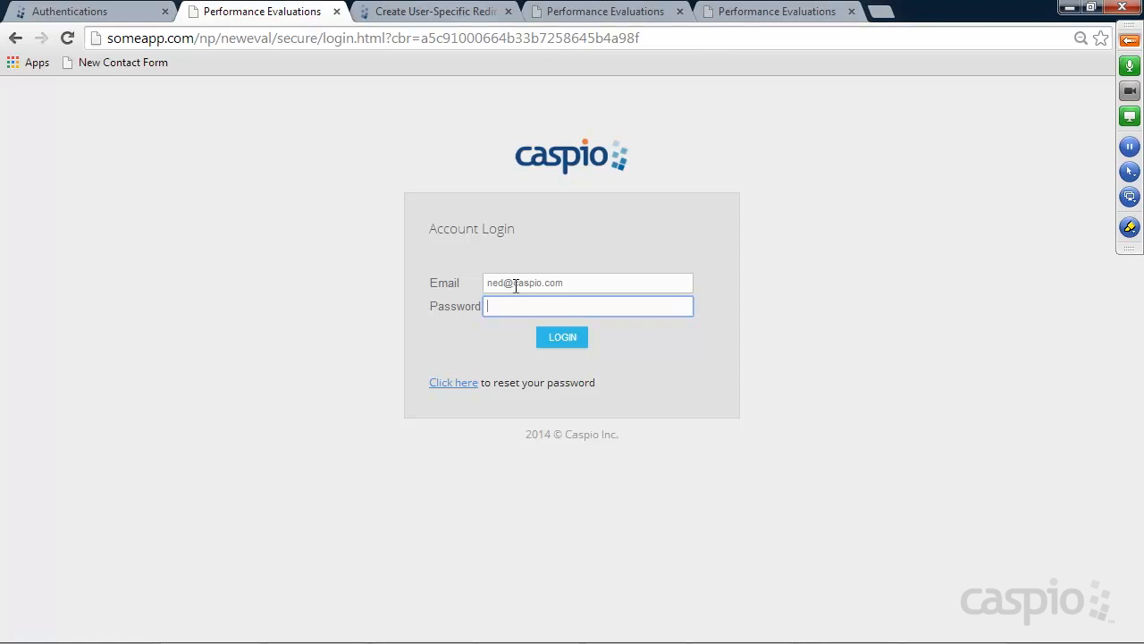
{"action": "type", "text": "••••"}
{"action": "key", "text": "Return"}
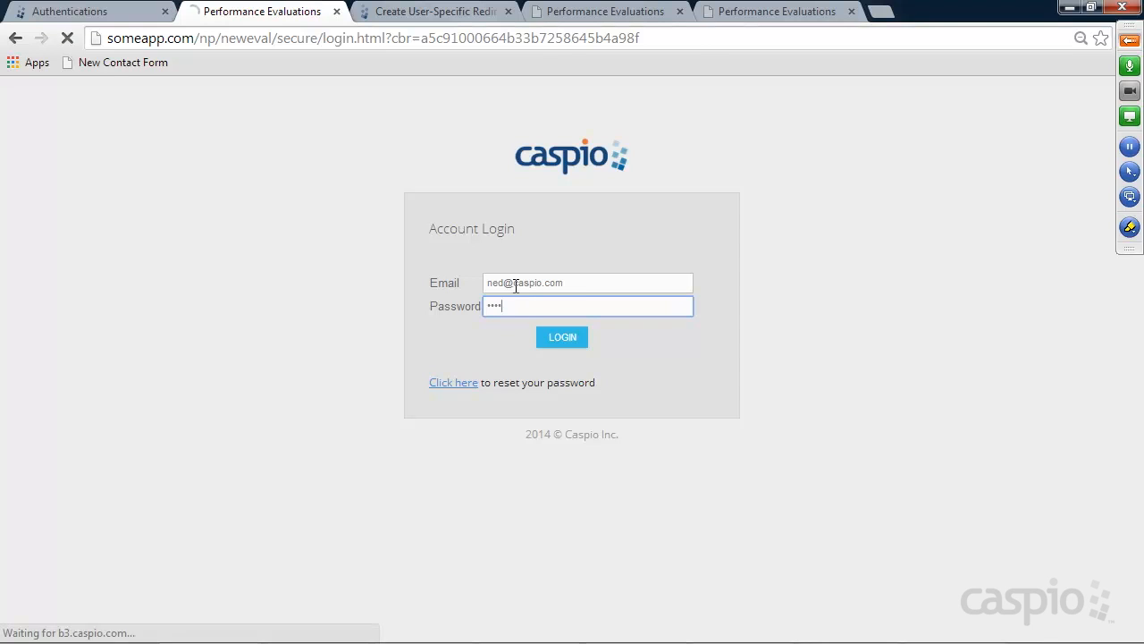
{"action": "left_click", "coordinate": [534, 323]}
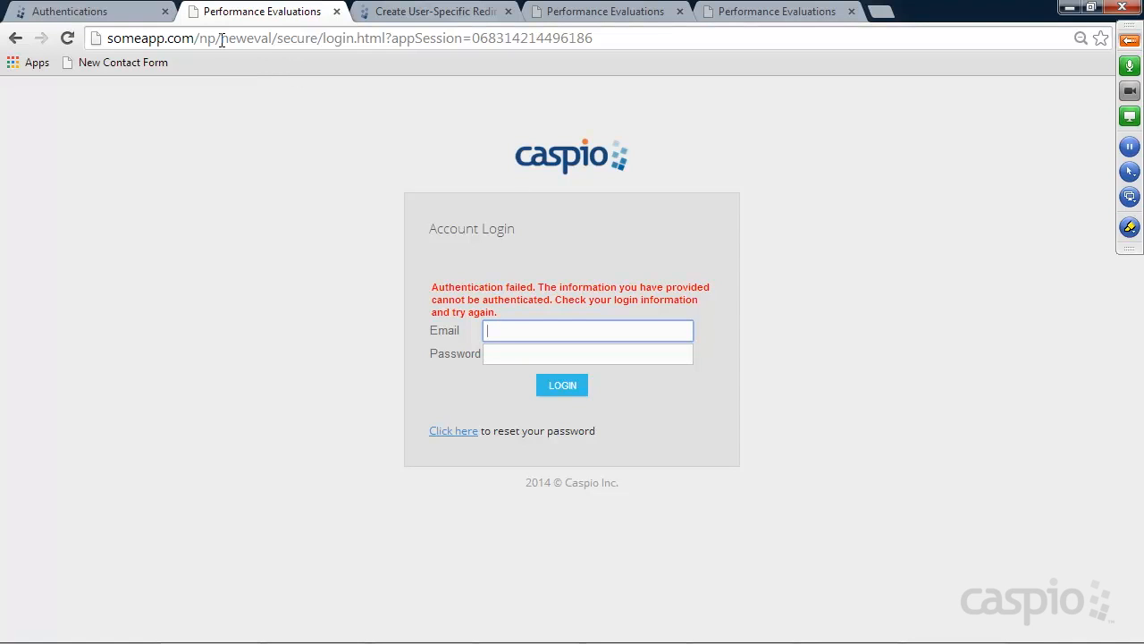
Retype the address's neweval folder toward evaltraining, checking the folder name in Explorer
{"action": "left_click_drag", "start_coordinate": [222, 39], "coordinate": [274, 38]}
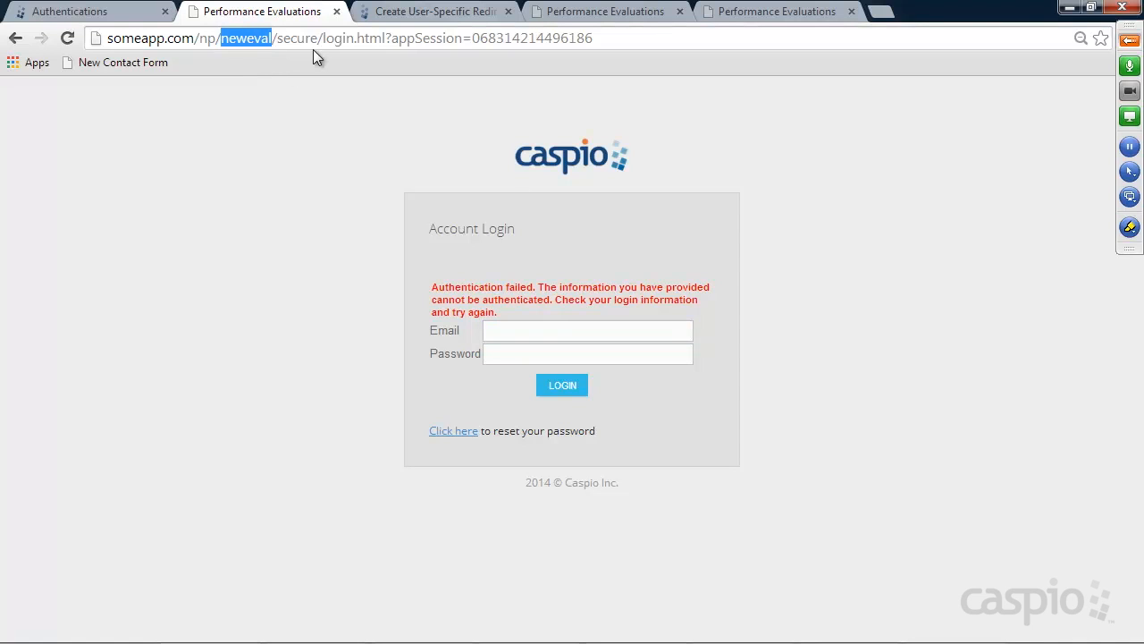
{"action": "type", "text": "eval"}
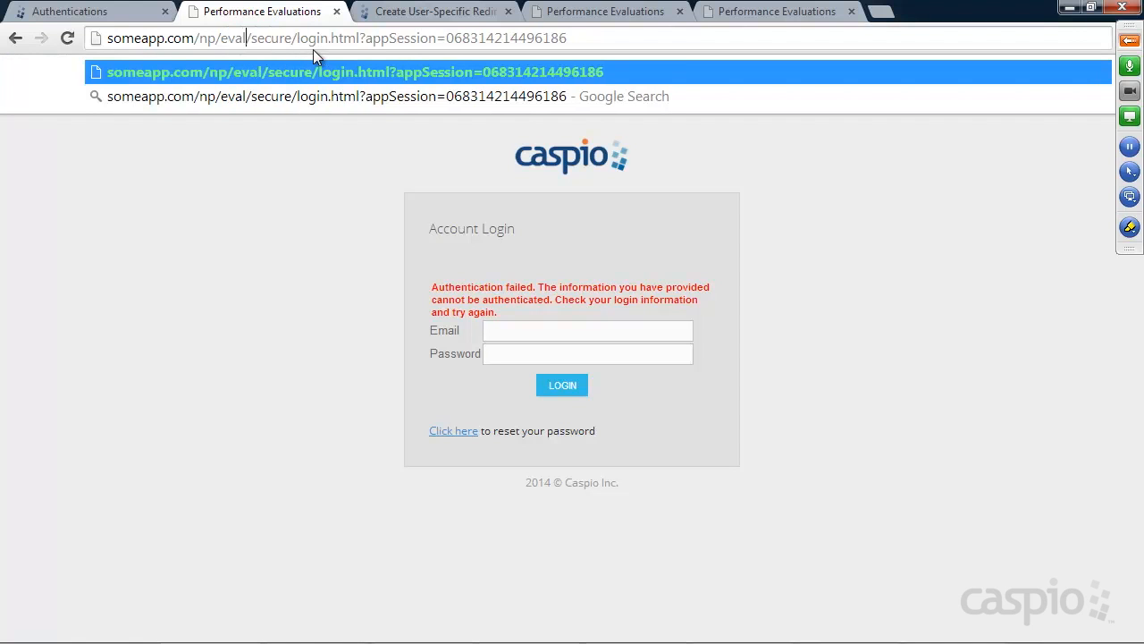
{"action": "key", "text": "BackSpace"}
{"action": "mouse_move", "coordinate": [312, 641]}
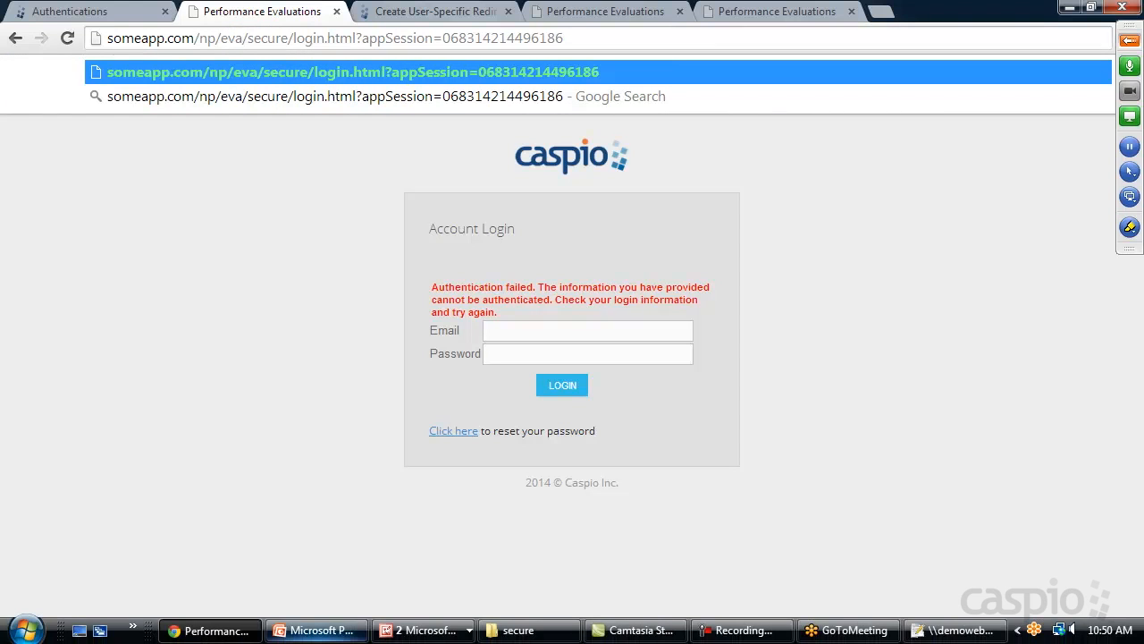
{"action": "left_click", "coordinate": [521, 633]}
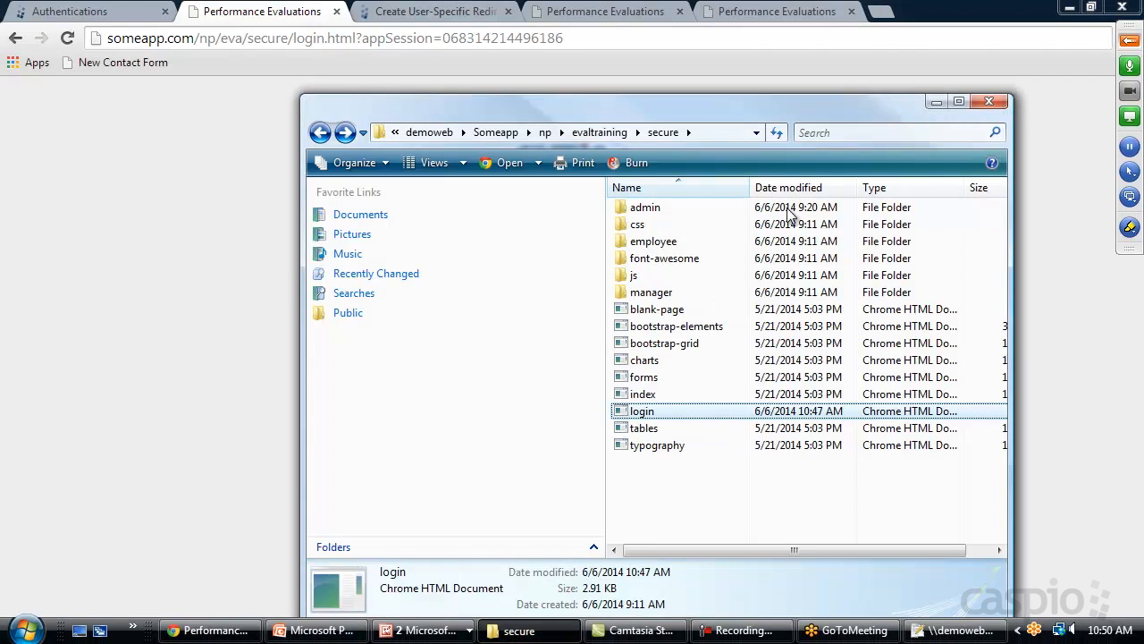
{"action": "left_click", "coordinate": [320, 133]}
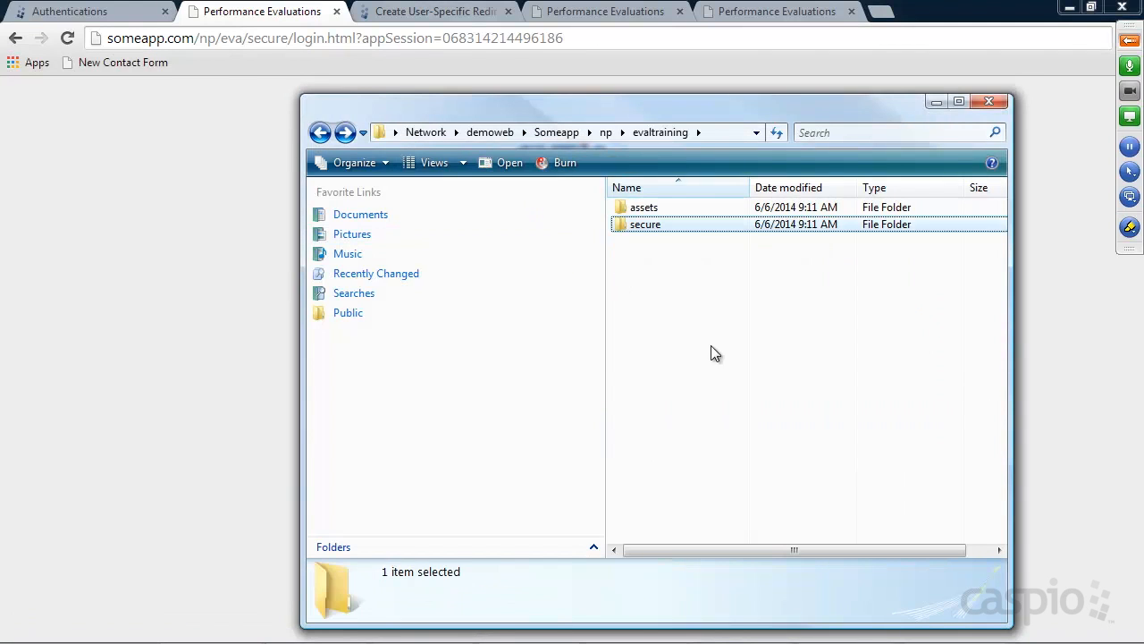
{"action": "left_click", "coordinate": [241, 37]}
Load the evaltraining login page and sign in with the test account's email and password
{"action": "type", "text": "ltraining"}
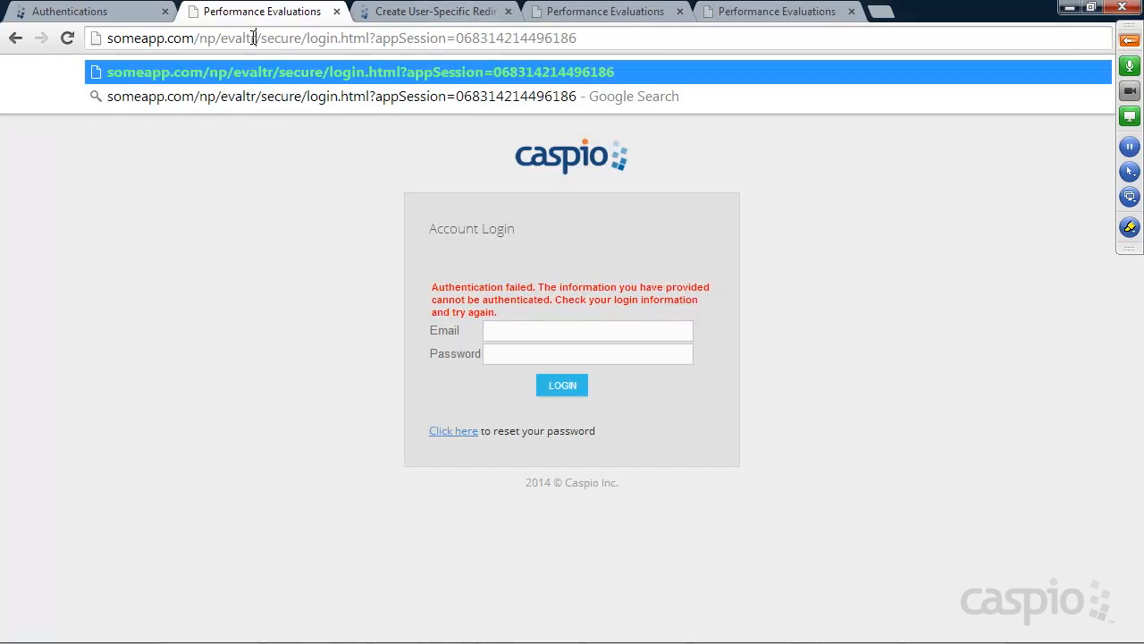
{"action": "key", "text": "Return"}
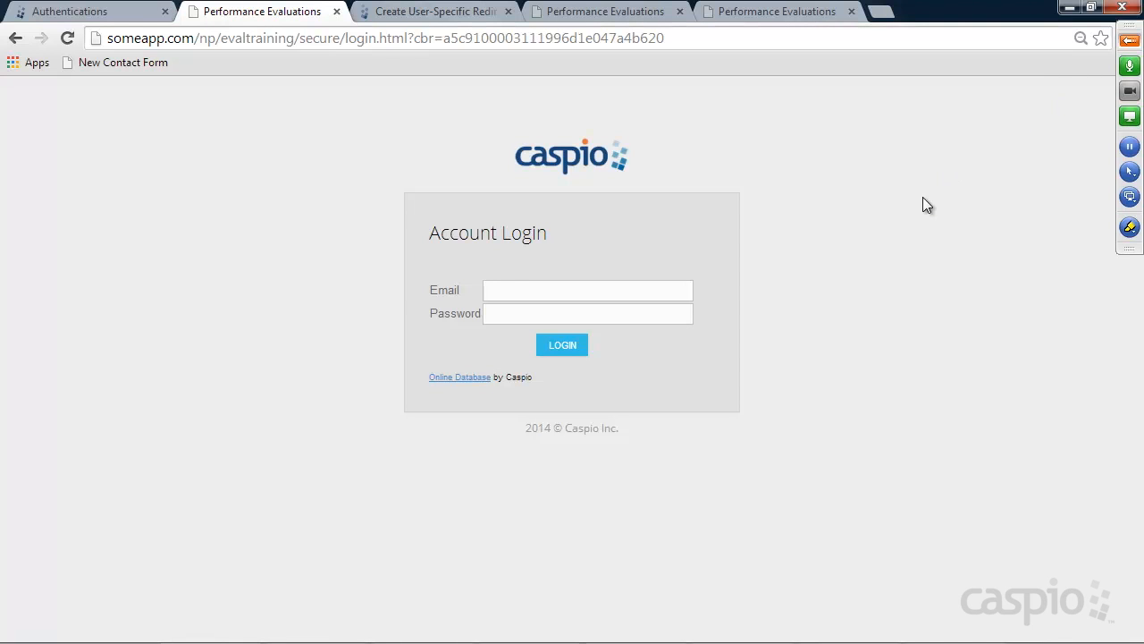
{"action": "left_click", "coordinate": [591, 294]}
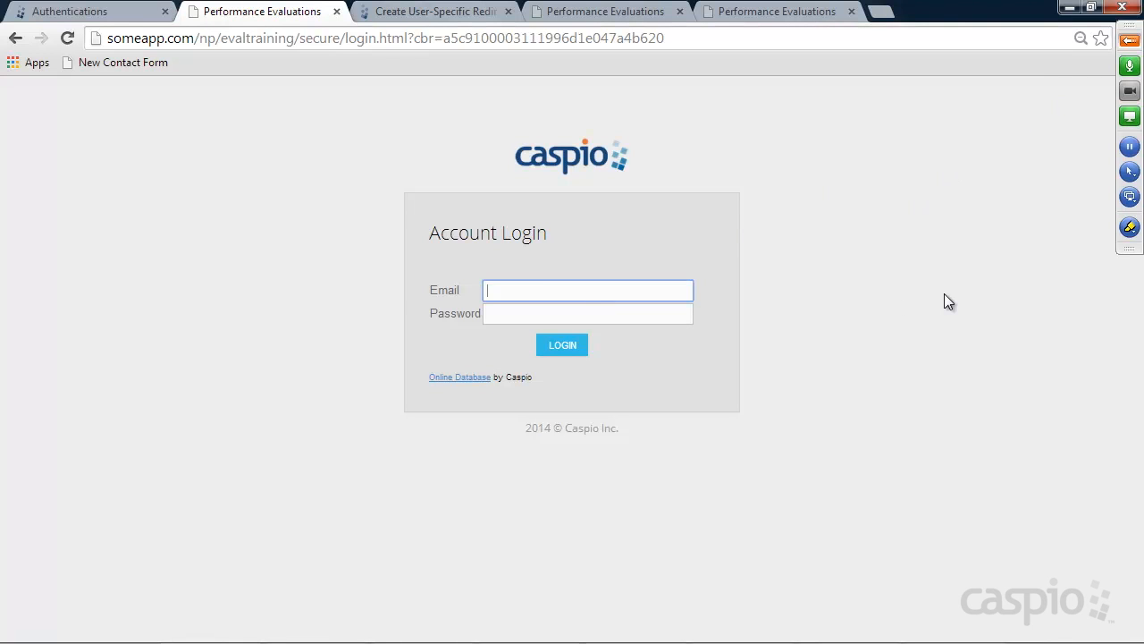
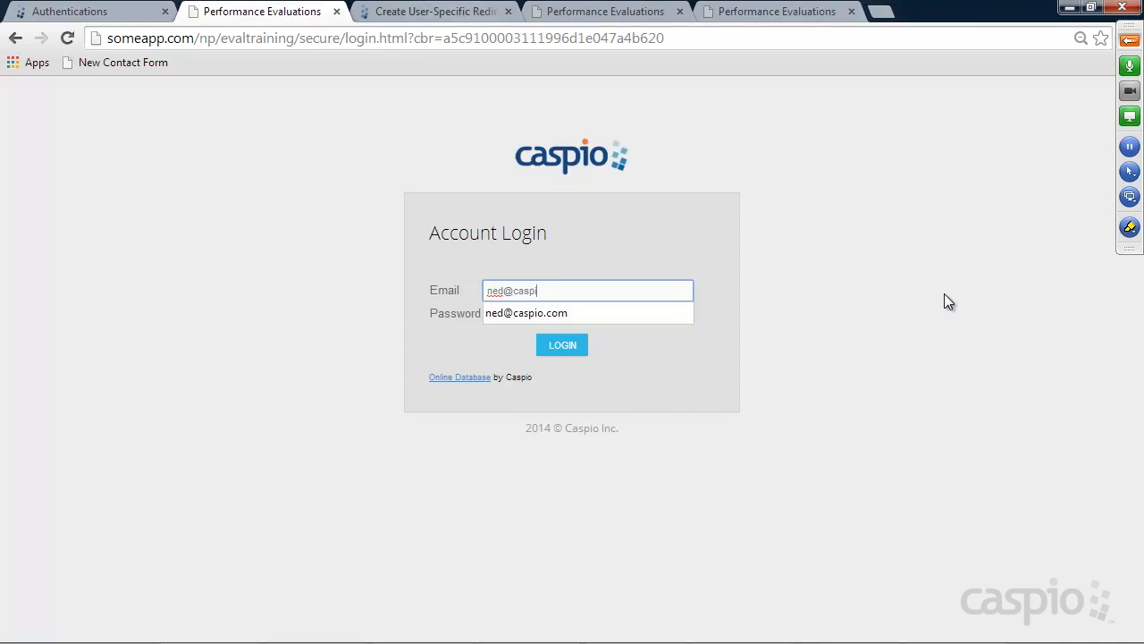
{"action": "key", "text": "Tab"}
{"action": "type", "text": "•••"}
{"action": "key", "text": "Return"}
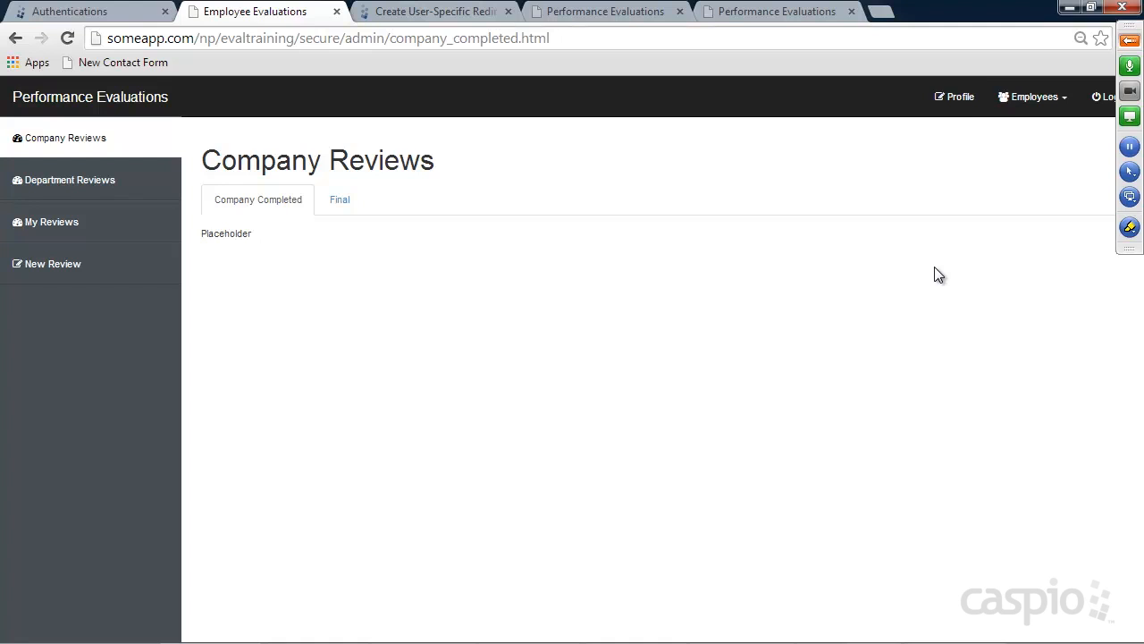
Visit the site's Profile, Add New Employee and New Review pages, then return to Caspio Authentications
{"action": "left_click", "coordinate": [961, 100]}
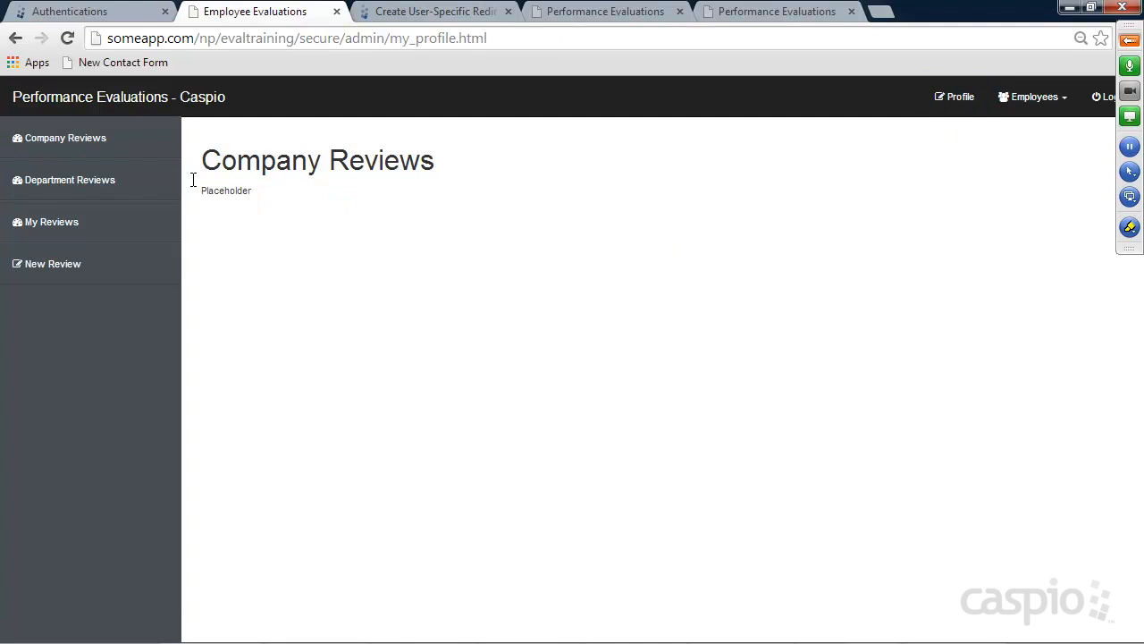
{"action": "left_click", "coordinate": [1033, 97]}
{"action": "left_click", "coordinate": [1033, 132]}
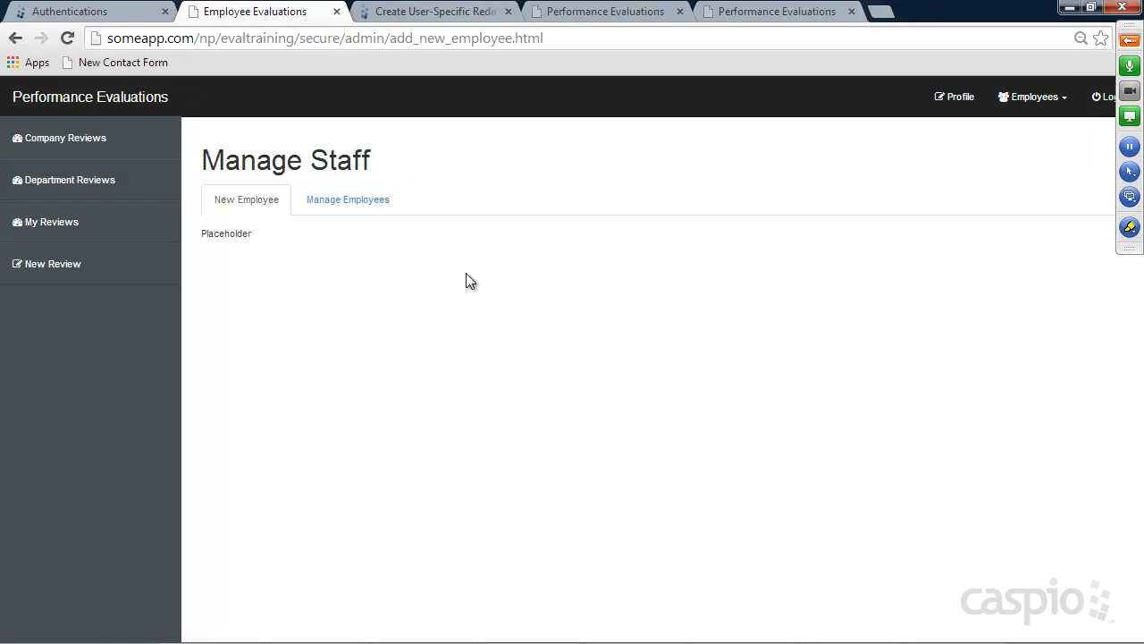
{"action": "left_click", "coordinate": [79, 264]}
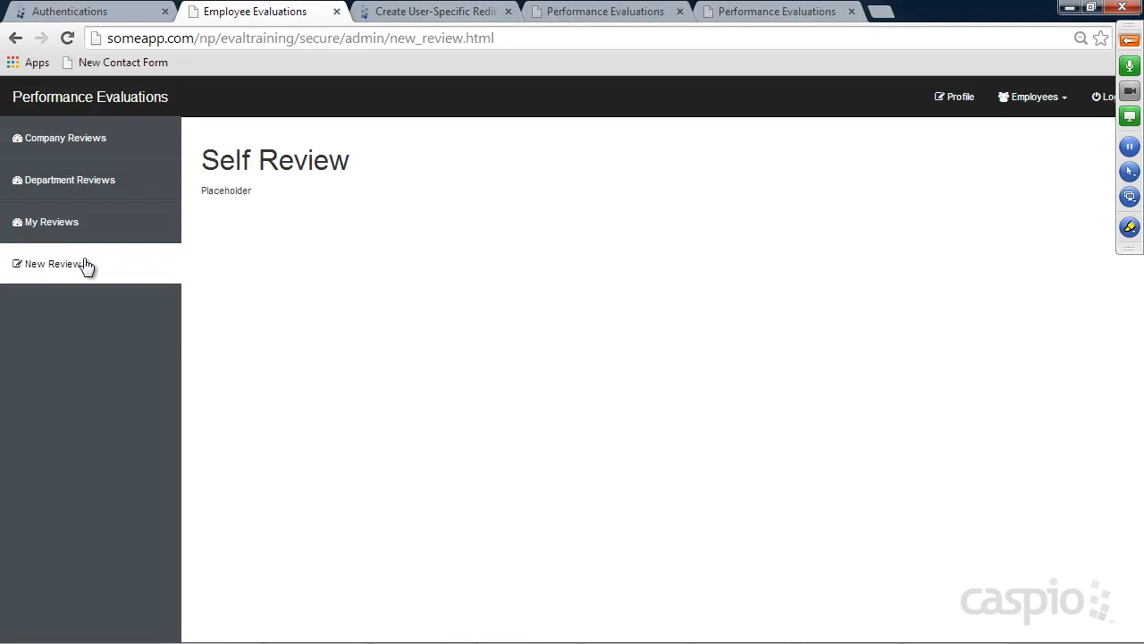
{"action": "left_click", "coordinate": [951, 104]}
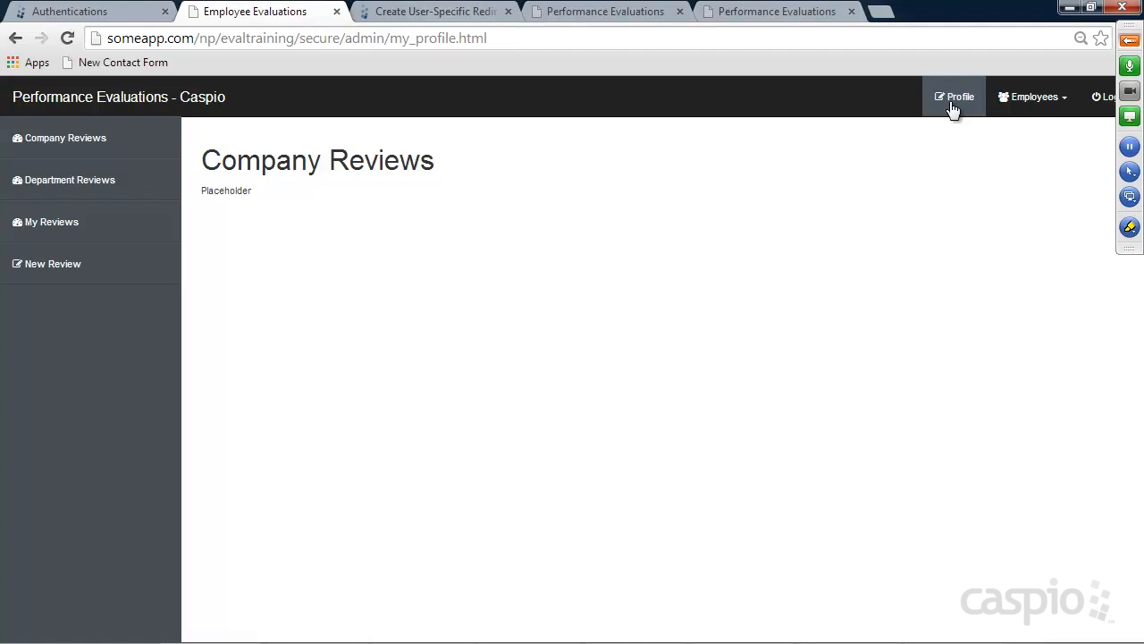
{"action": "left_click", "coordinate": [77, 13]}
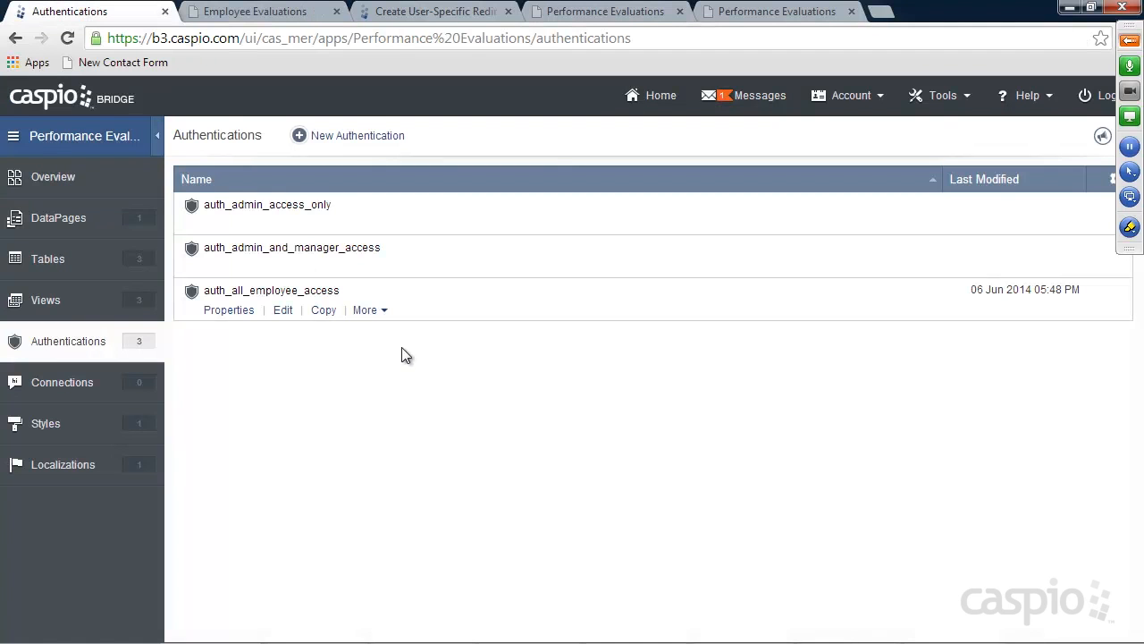
Go to DataPages, open the Employee folder and start a new DataPage
{"action": "left_click", "coordinate": [69, 223]}
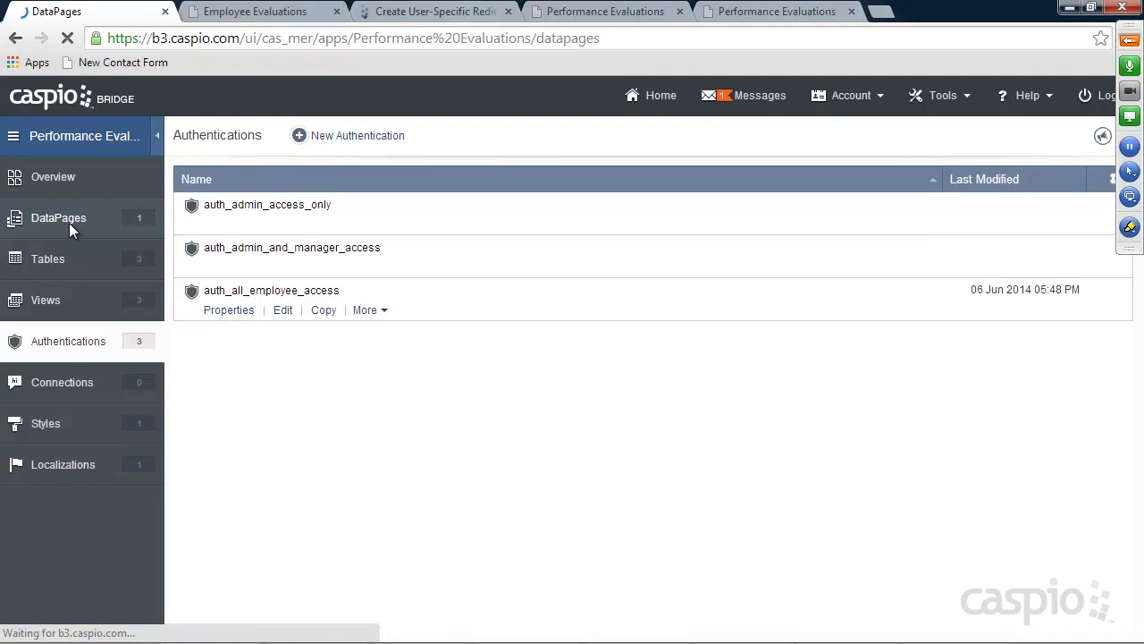
{"action": "mouse_move", "coordinate": [215, 258]}
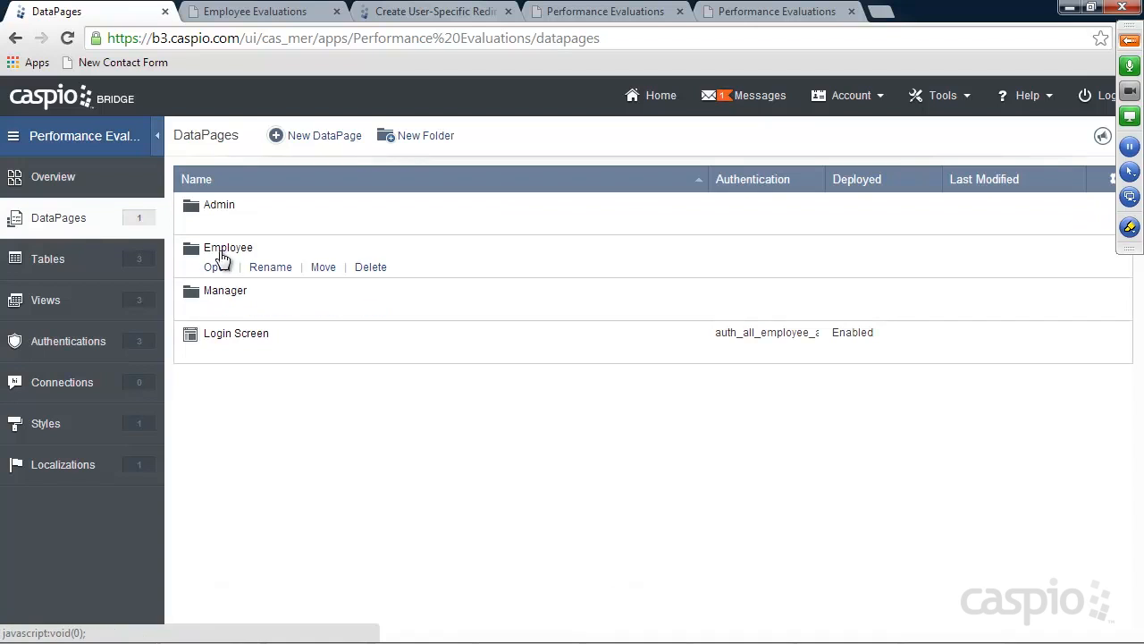
{"action": "left_click", "coordinate": [219, 272]}
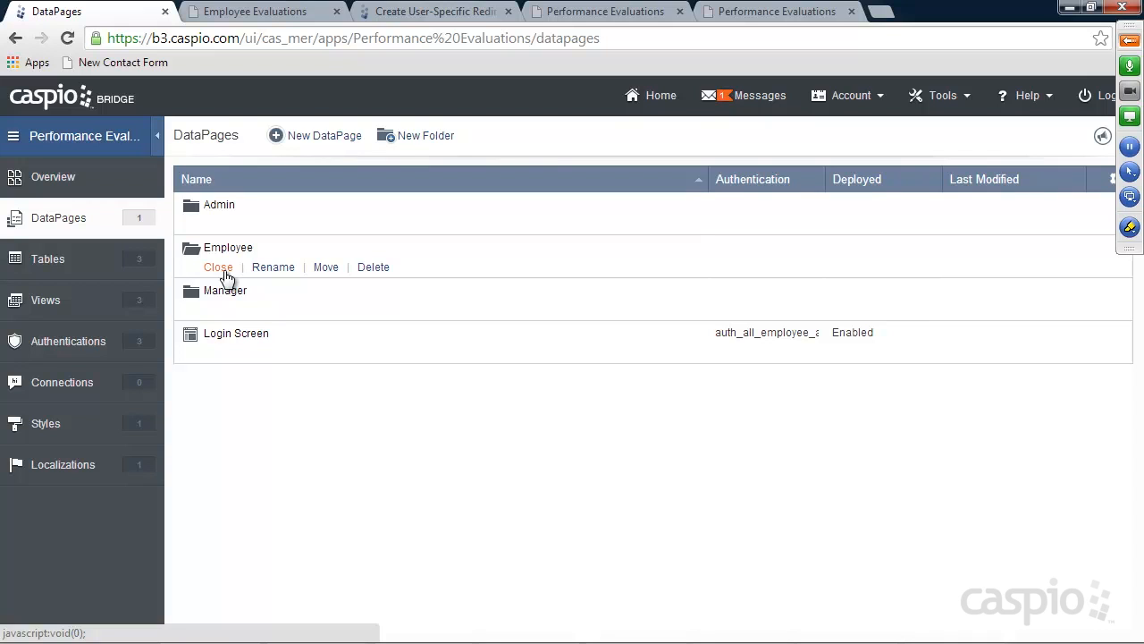
{"action": "left_click", "coordinate": [334, 140]}
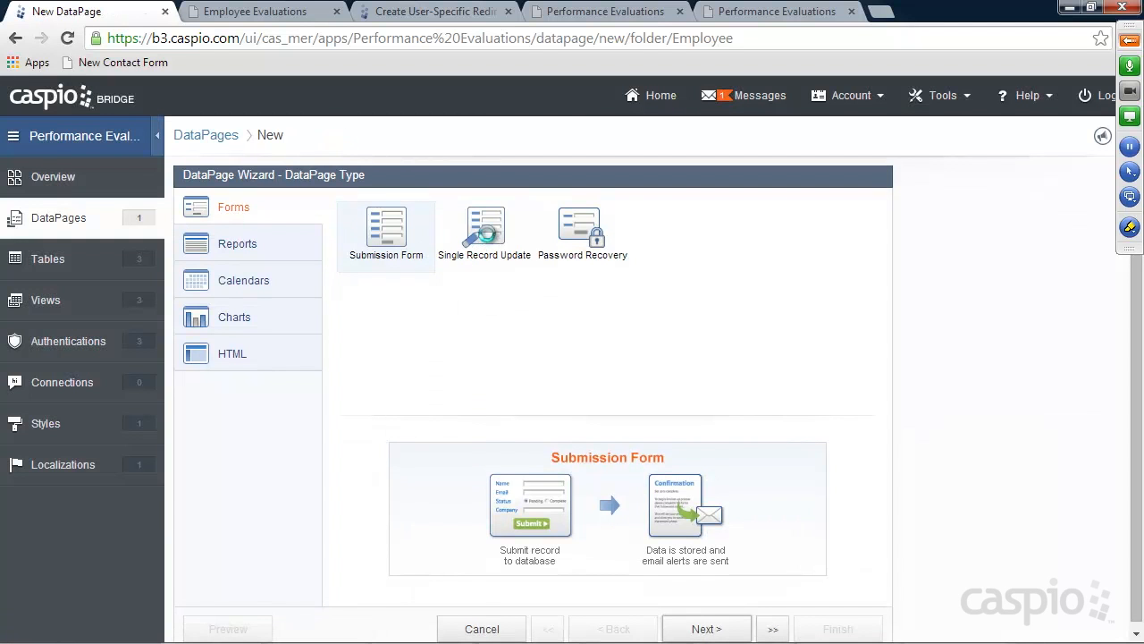
Choose a Single Record Update form and name it 'Update Profile'
{"action": "left_click", "coordinate": [485, 234]}
{"action": "left_click", "coordinate": [708, 630]}
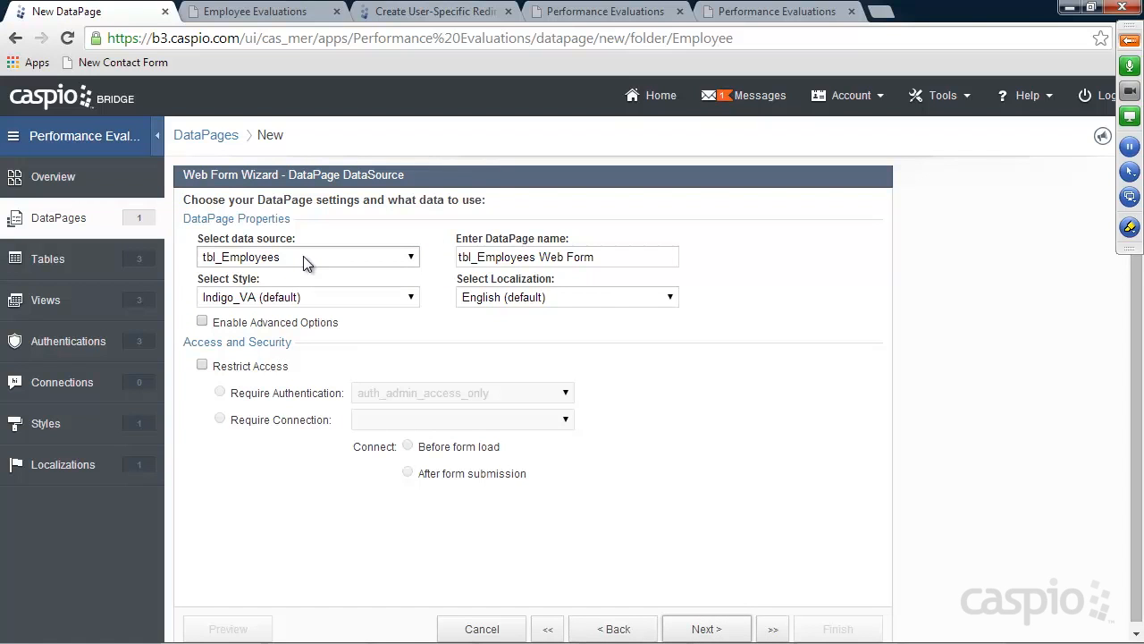
{"action": "left_click_drag", "start_coordinate": [598, 258], "coordinate": [432, 256]}
{"action": "type", "text": "Update Pr"}
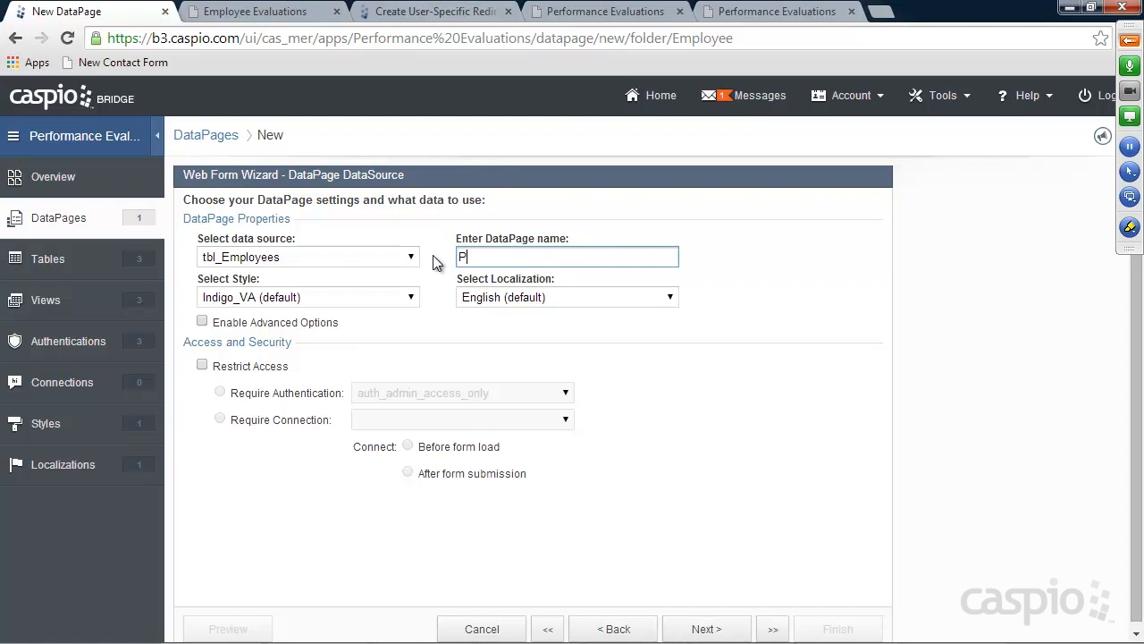
{"action": "type", "text": "ofile"}
Apply the Azure_v2_job_goal_setting style and restrict access to auth_all_employee_access
{"action": "left_click", "coordinate": [340, 299]}
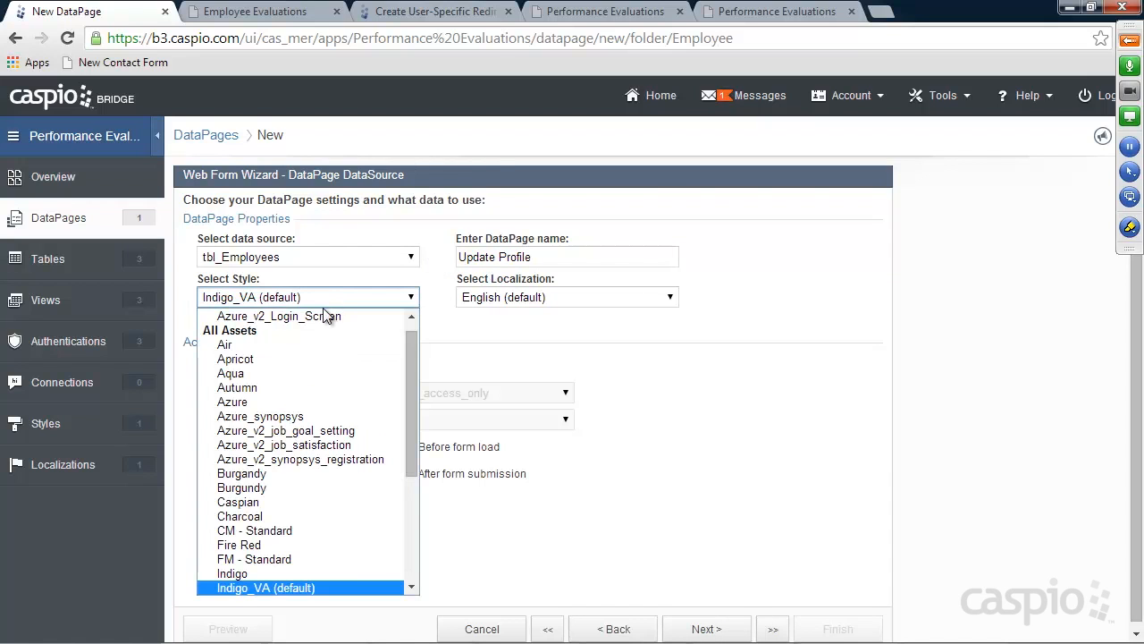
{"action": "left_click", "coordinate": [331, 430]}
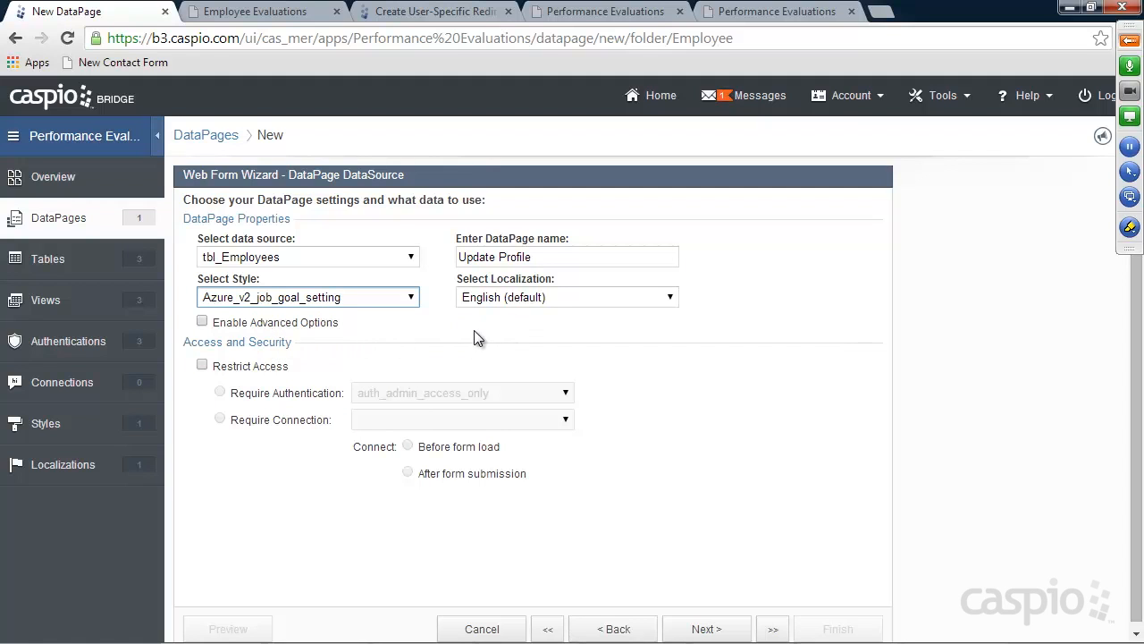
{"action": "left_click", "coordinate": [234, 367]}
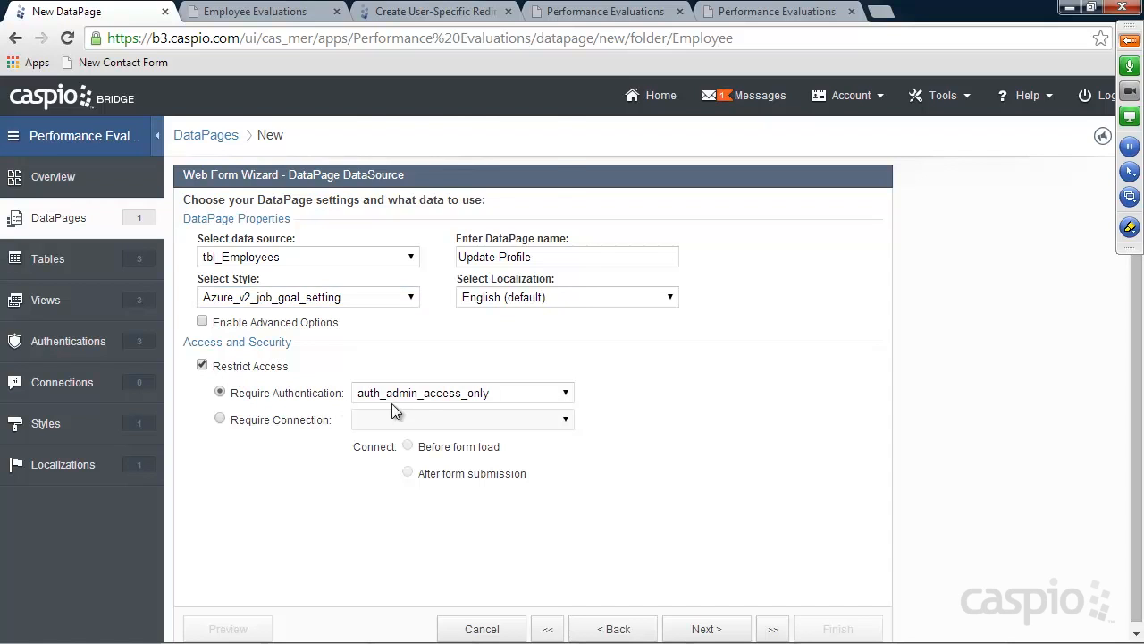
{"action": "left_click", "coordinate": [424, 395]}
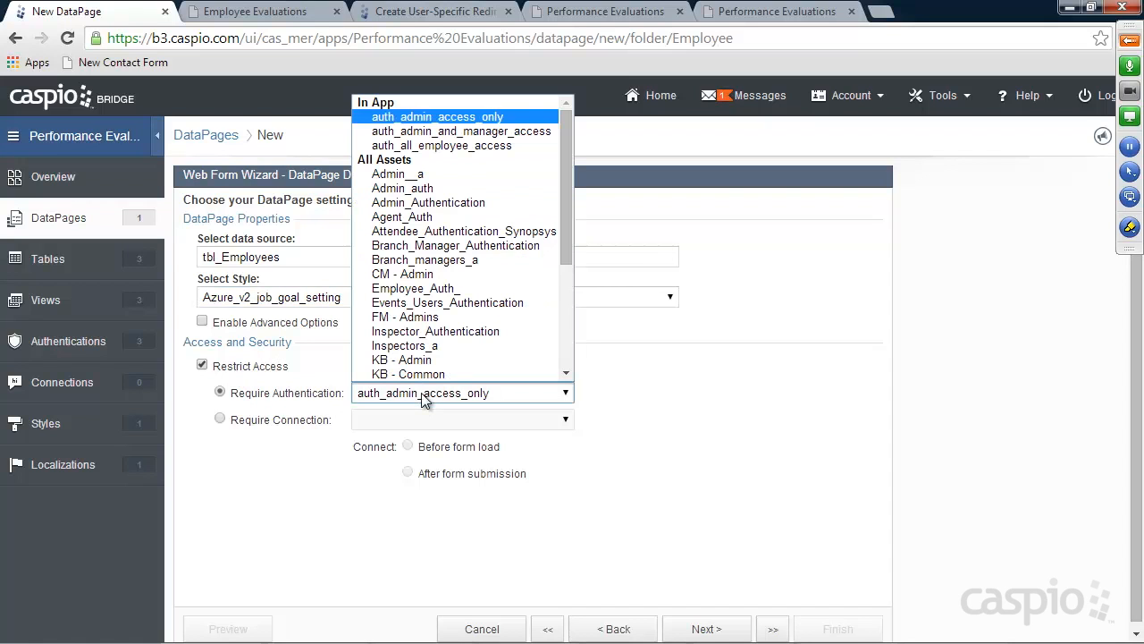
{"action": "left_click", "coordinate": [442, 145]}
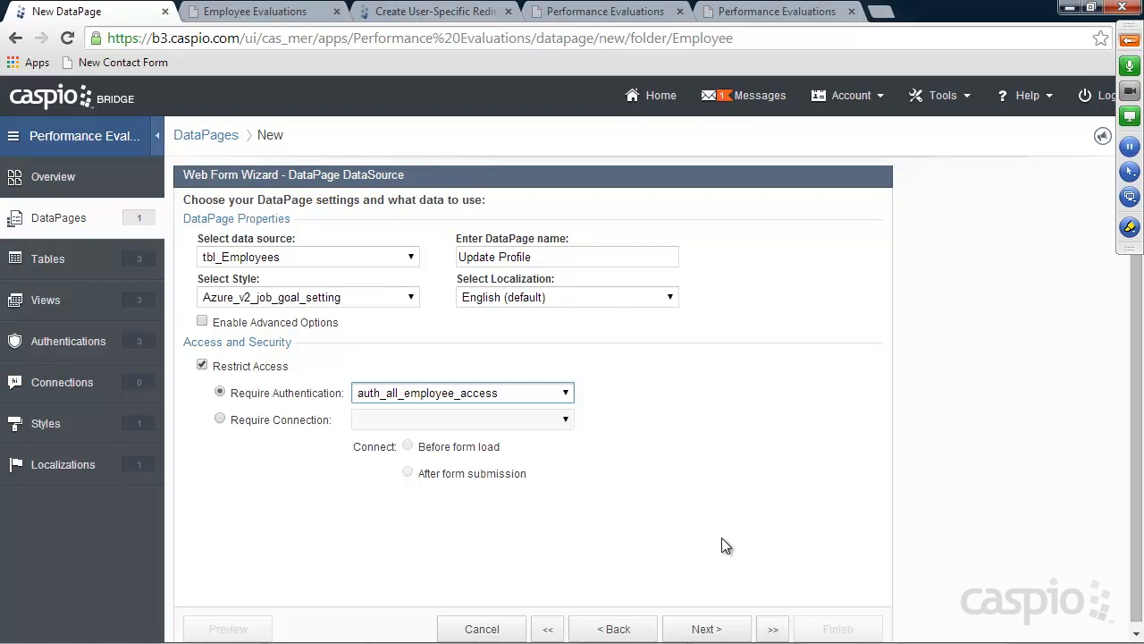
{"action": "left_click", "coordinate": [717, 630]}
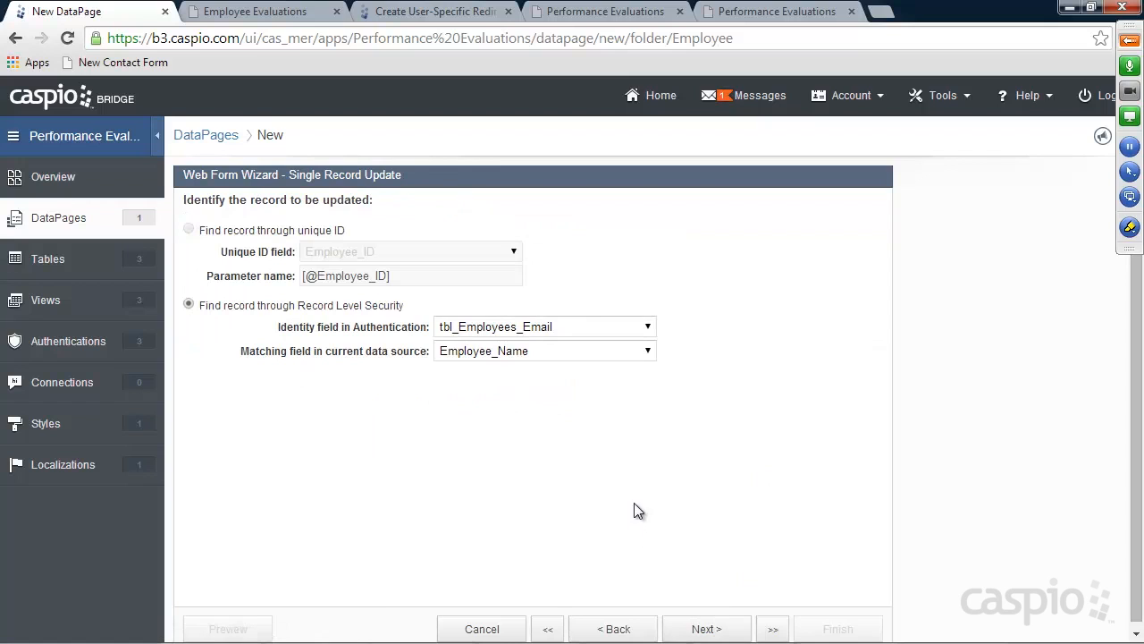
Identify the record by matching tbl_Employees_Employee_ID to the Employee_ID field
{"action": "left_click", "coordinate": [506, 329]}
{"action": "left_click", "coordinate": [505, 345]}
{"action": "left_click", "coordinate": [506, 352]}
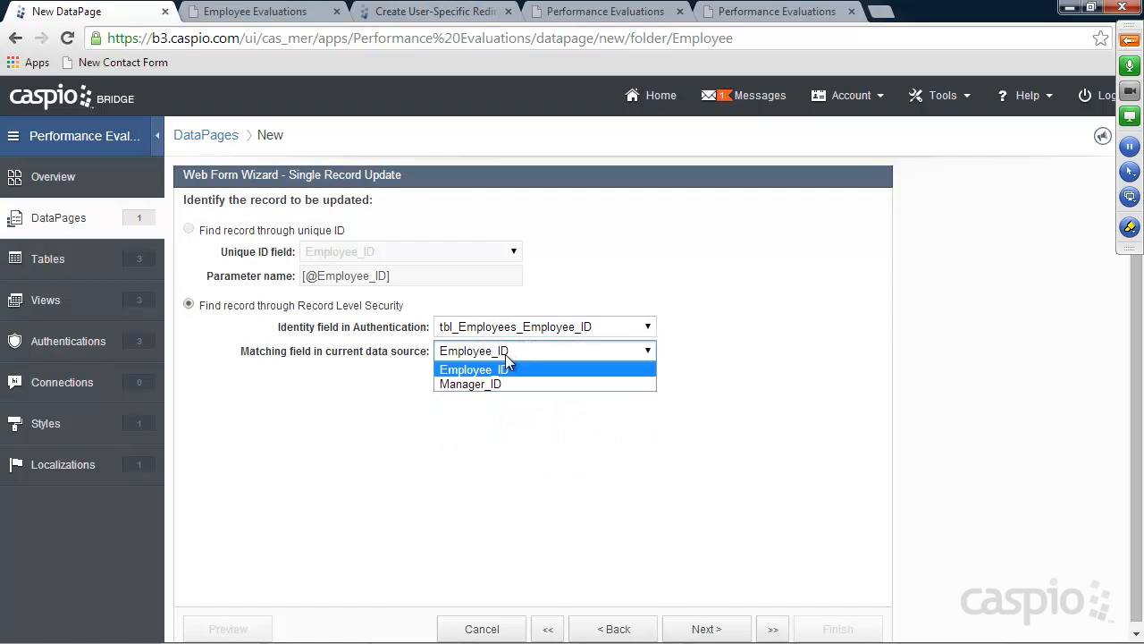
{"action": "left_click", "coordinate": [500, 369]}
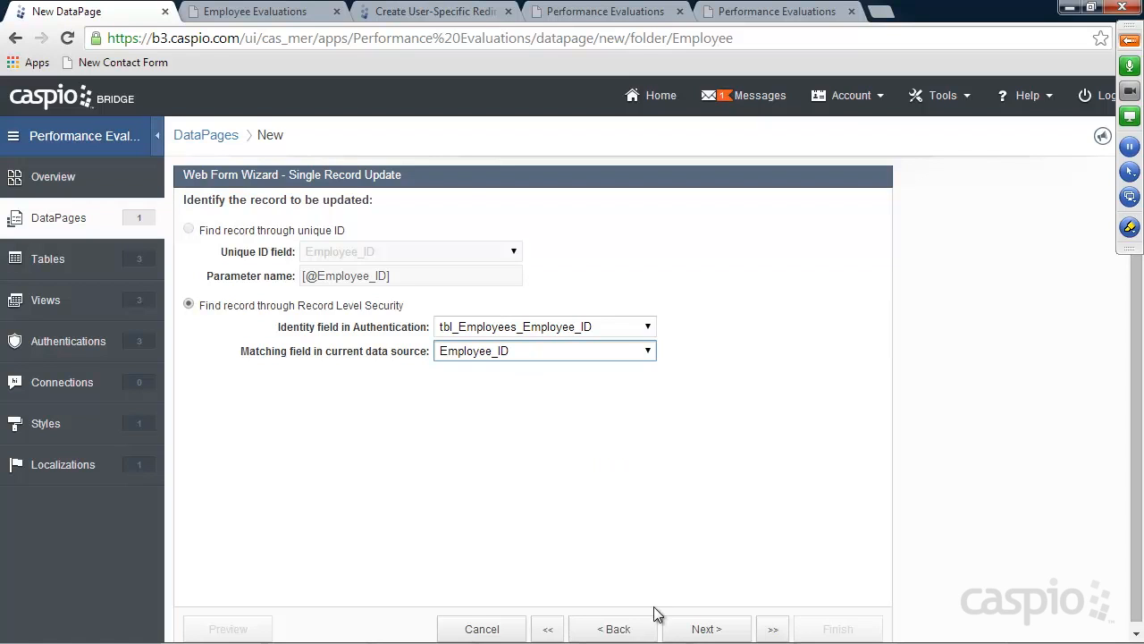
{"action": "left_click", "coordinate": [704, 629]}
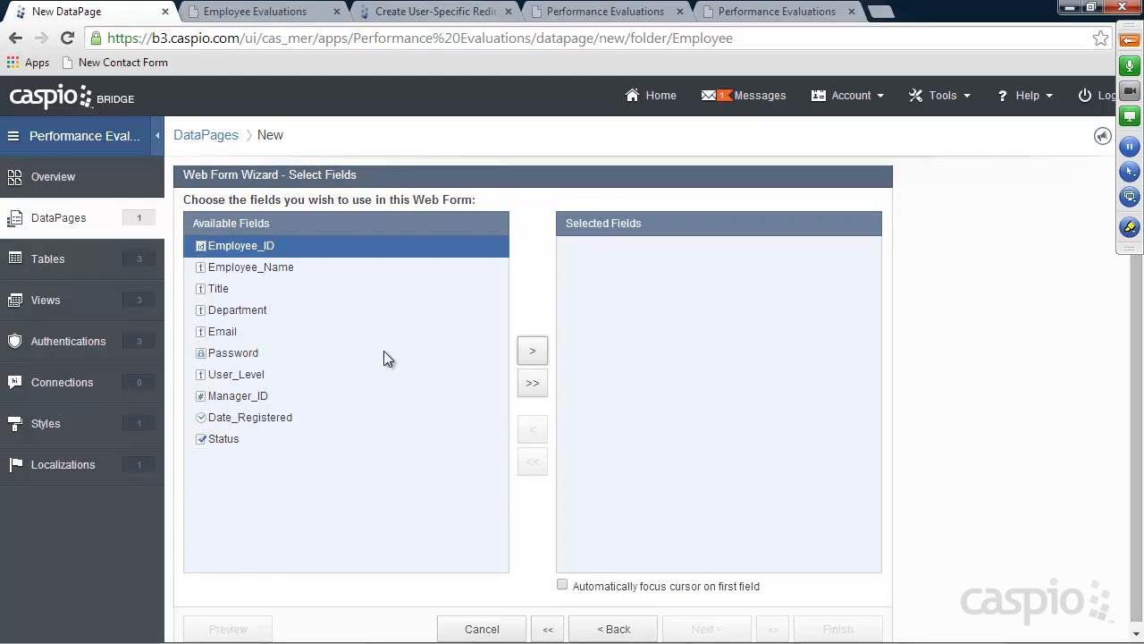
Add Employee_Name, Title, Department, Email and Password to the form's fields
{"action": "left_click", "coordinate": [262, 268]}
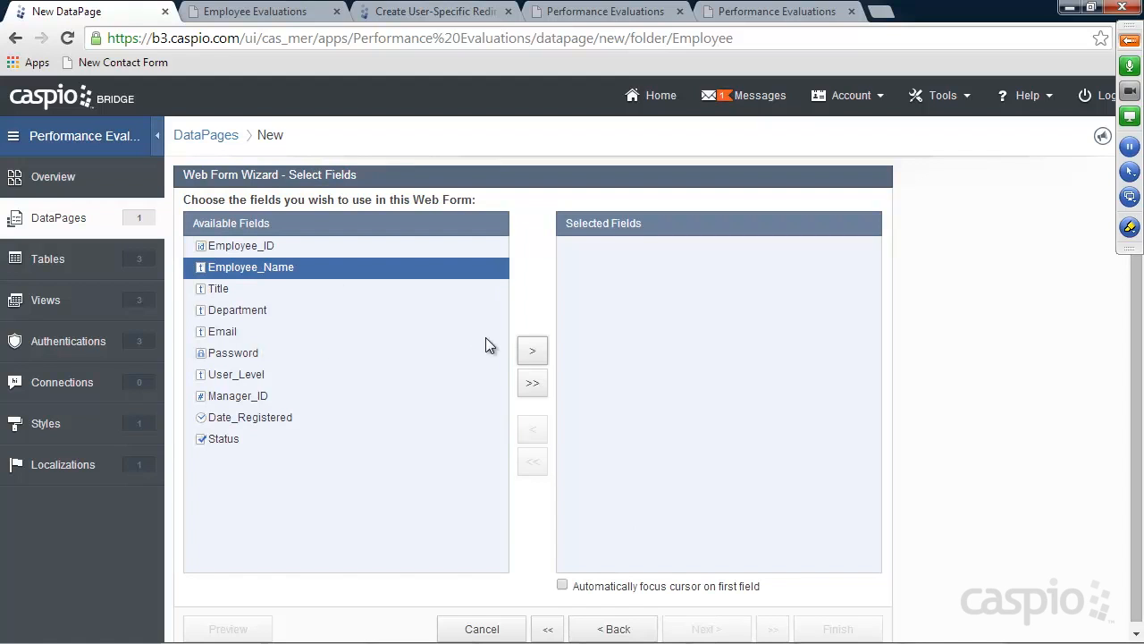
{"action": "left_click", "coordinate": [534, 353]}
{"action": "left_click", "coordinate": [533, 351]}
{"action": "left_click", "coordinate": [532, 351]}
{"action": "left_click", "coordinate": [532, 351]}
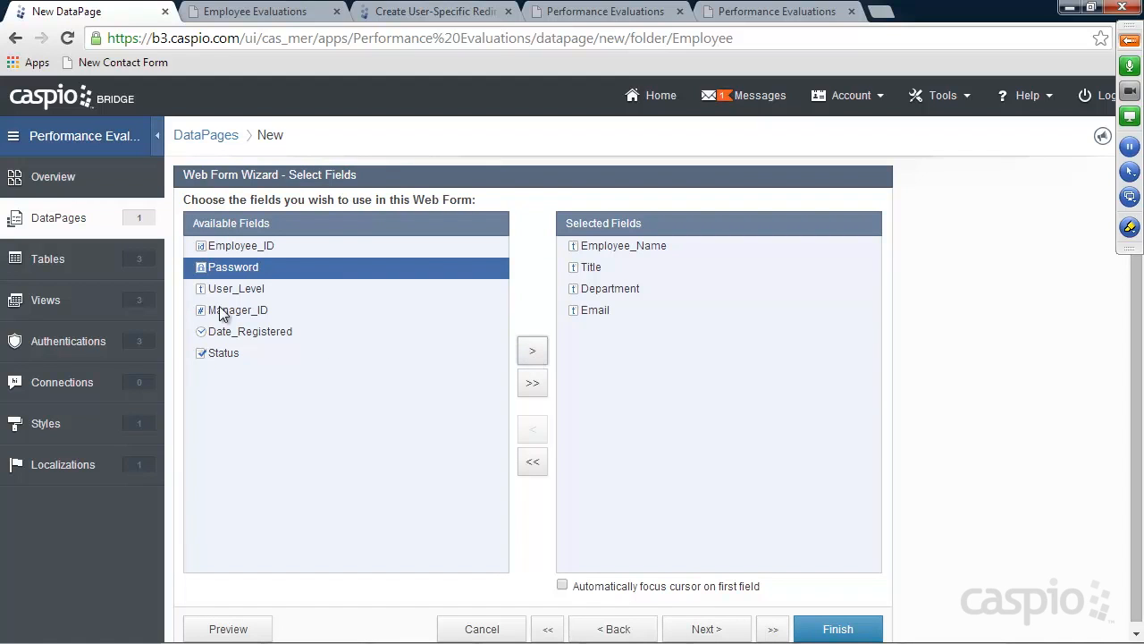
{"action": "left_click", "coordinate": [533, 351]}
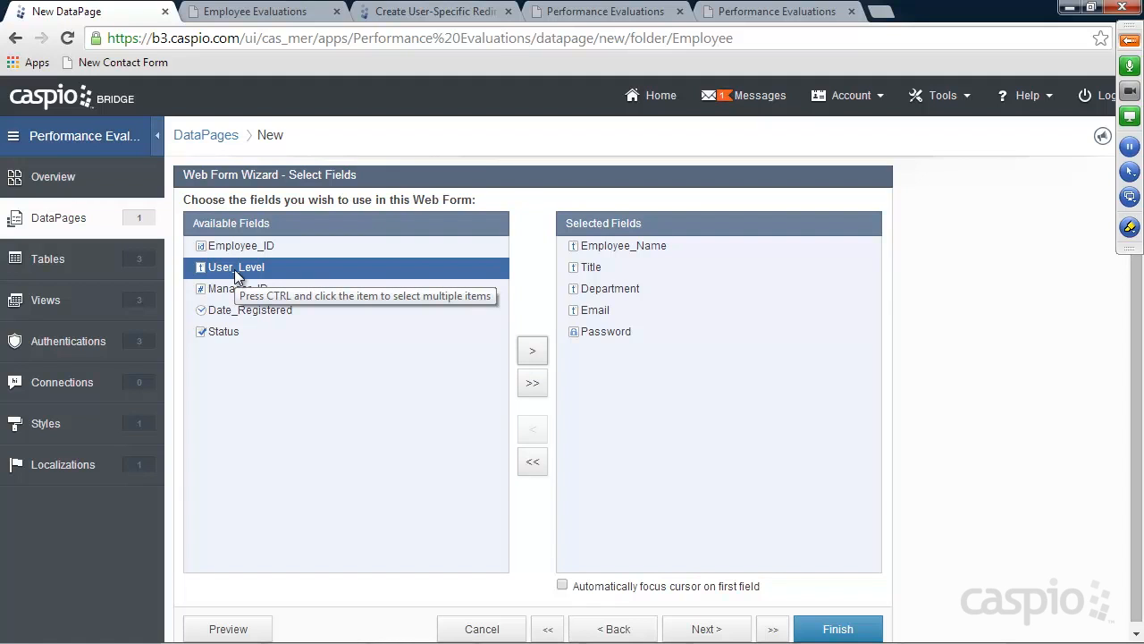
{"action": "left_click", "coordinate": [711, 629]}
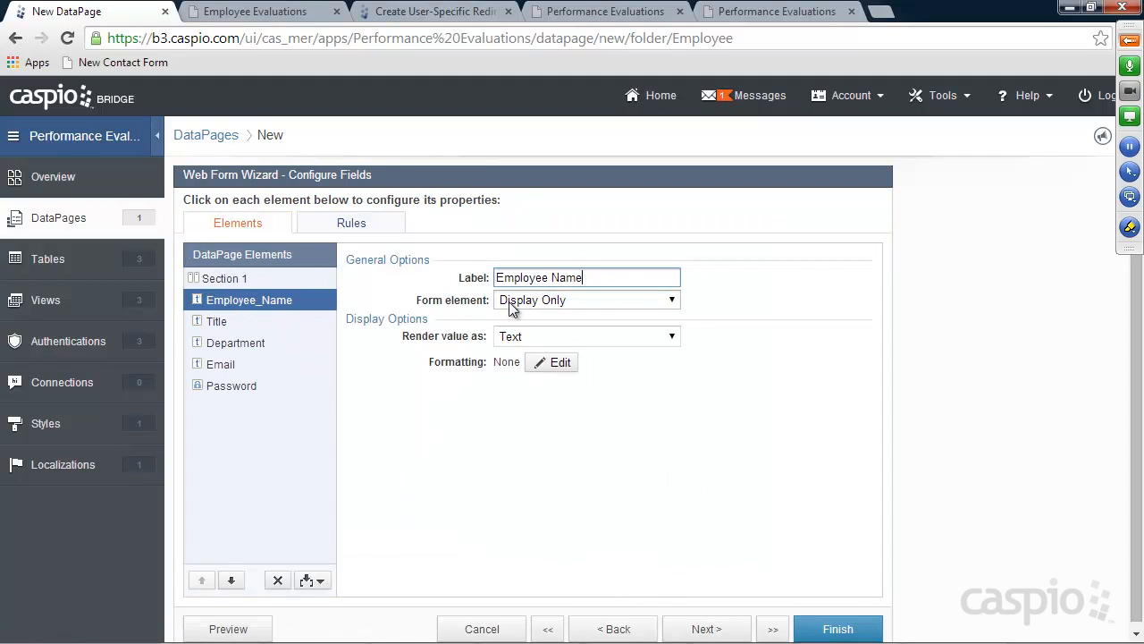
Make Password required, label it 'Change Password', and finish the DataPage
{"action": "left_click", "coordinate": [229, 320]}
{"action": "left_click", "coordinate": [241, 343]}
{"action": "left_click", "coordinate": [231, 365]}
{"action": "left_click", "coordinate": [238, 386]}
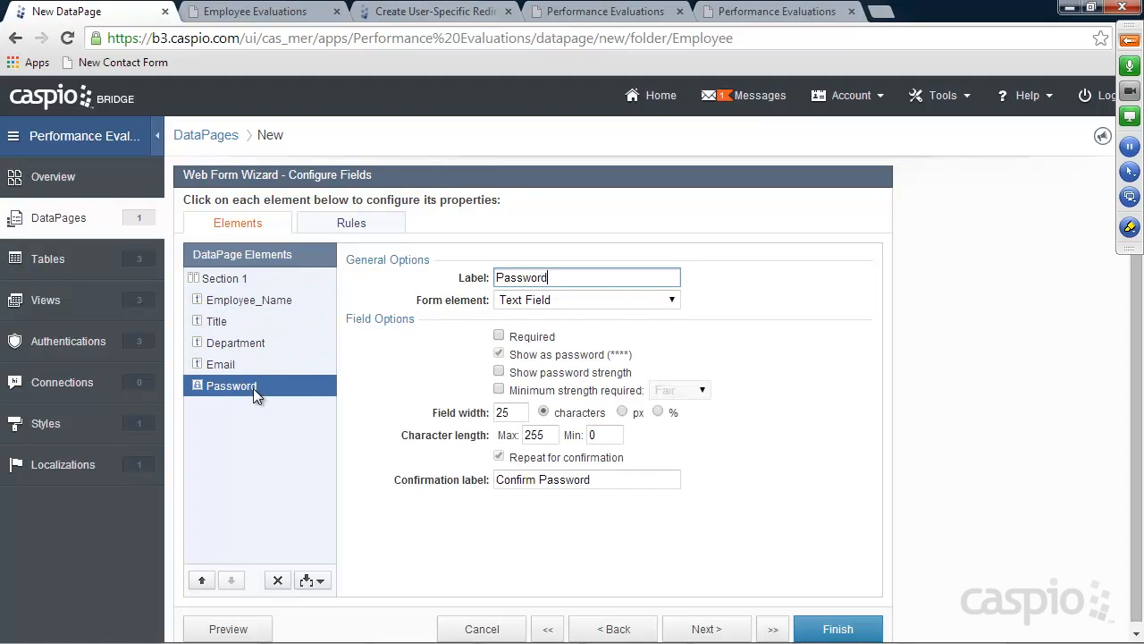
{"action": "left_click", "coordinate": [500, 335]}
{"action": "type", "text": "Change"}
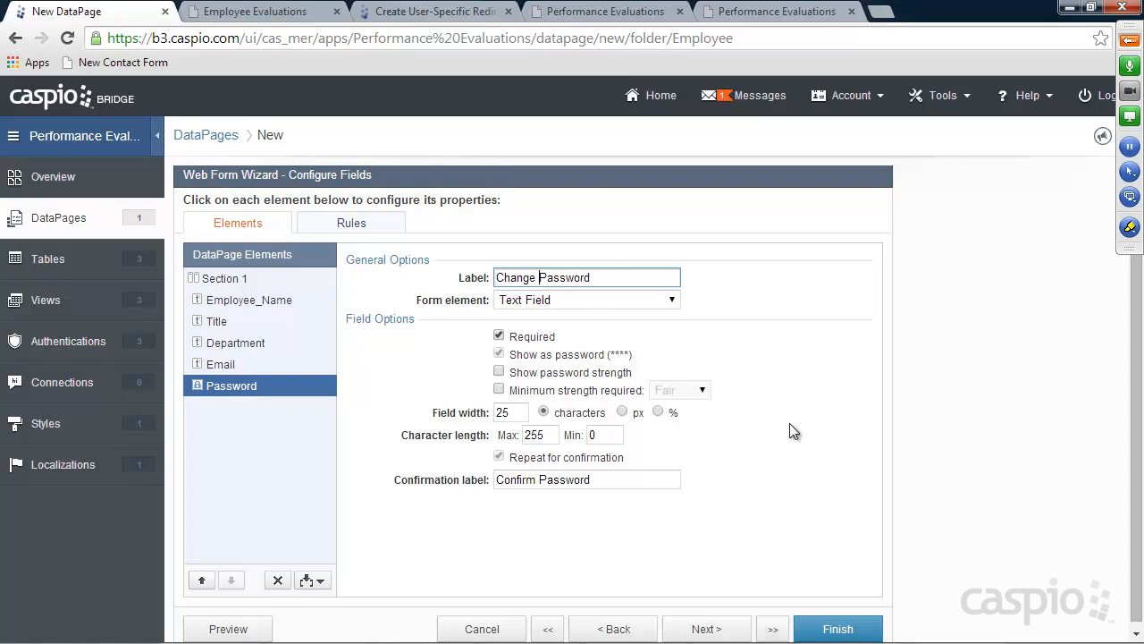
{"action": "left_click", "coordinate": [845, 630]}
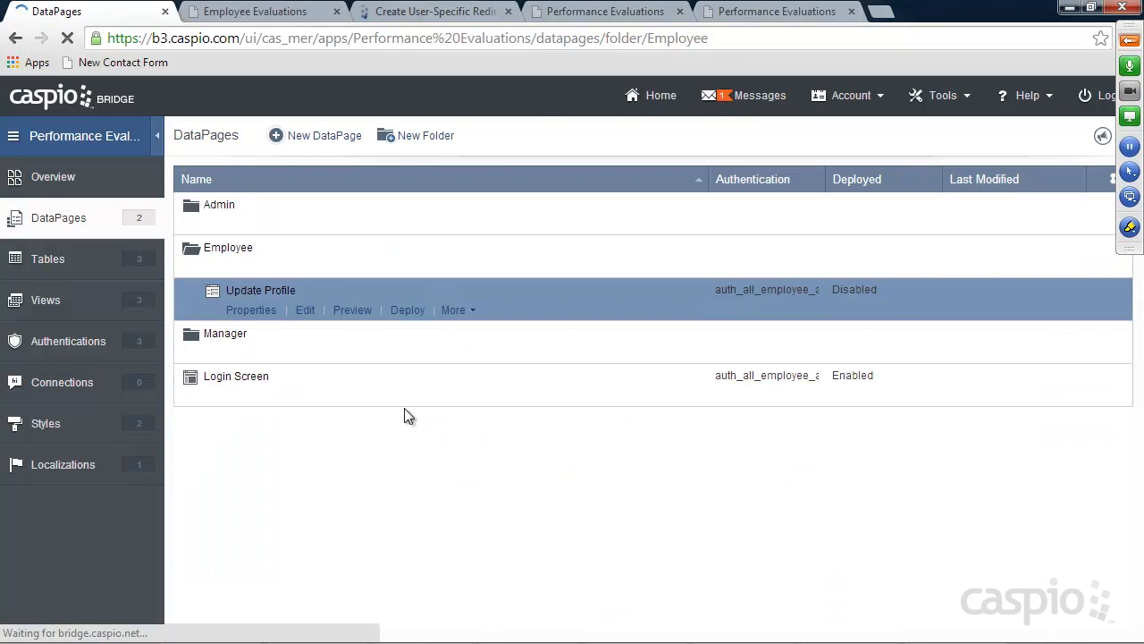
Enable deployment for Update Profile and copy its embed code
{"action": "left_click", "coordinate": [409, 311]}
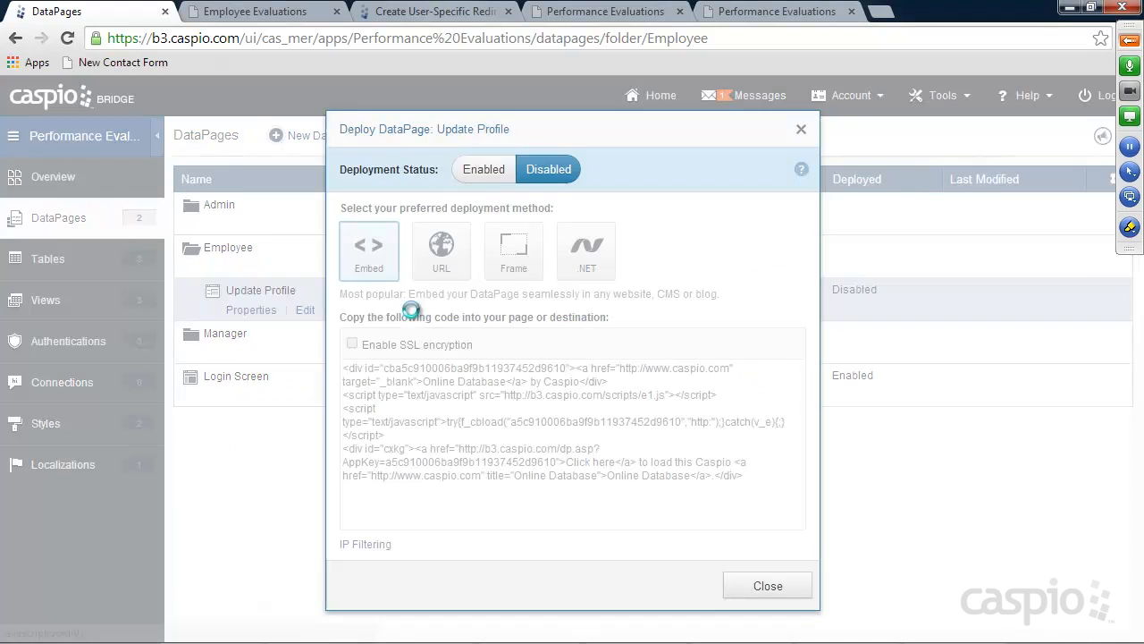
{"action": "left_click", "coordinate": [483, 170]}
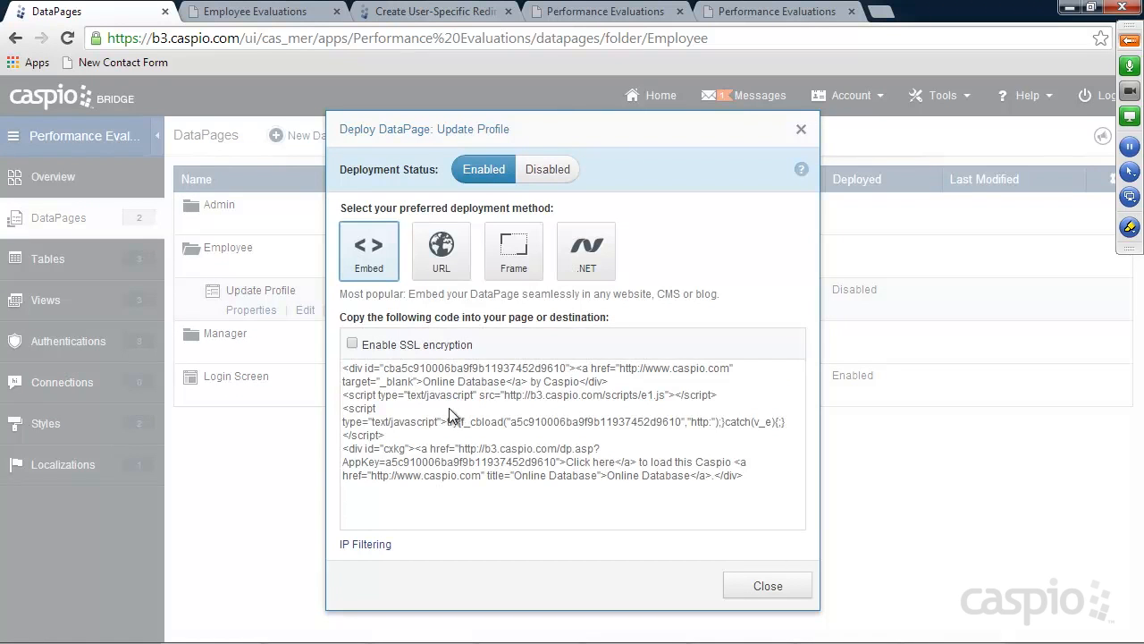
{"action": "left_click", "coordinate": [450, 408]}
{"action": "left_click", "coordinate": [767, 585]}
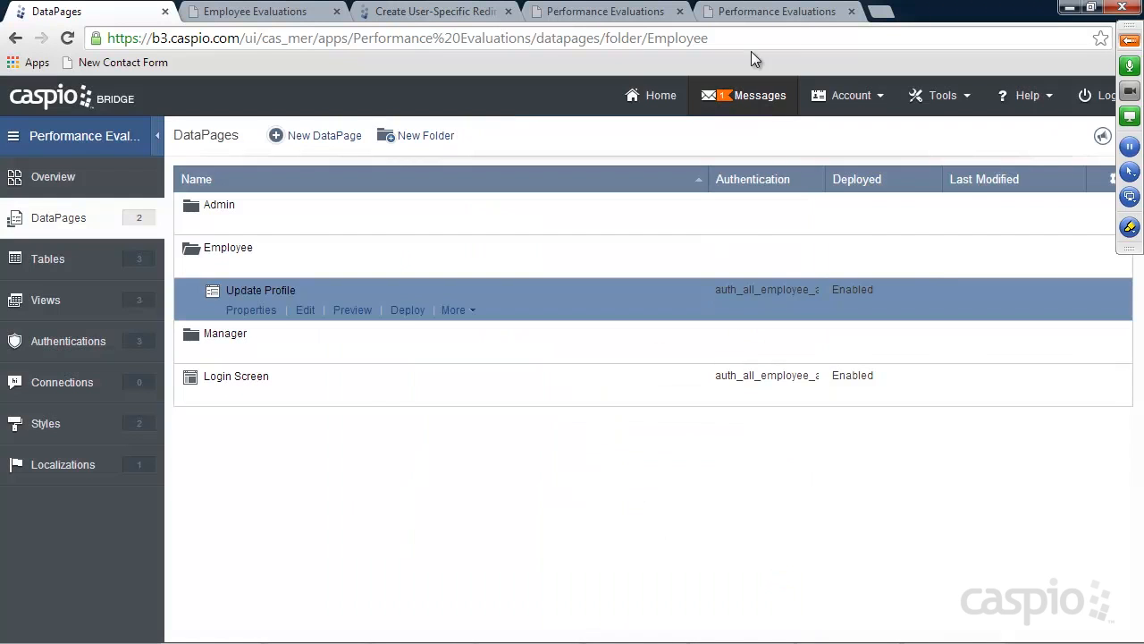
Close the two extra Performance Evaluations tabs and reload the admin profile page
{"action": "left_click", "coordinate": [751, 12]}
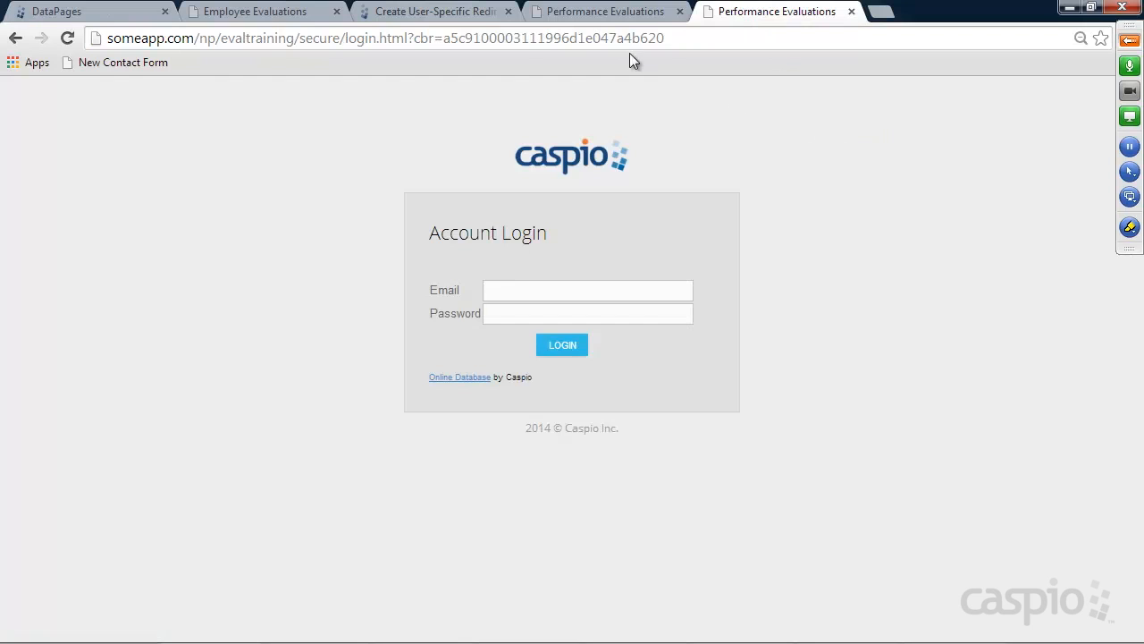
{"action": "left_click", "coordinate": [586, 12]}
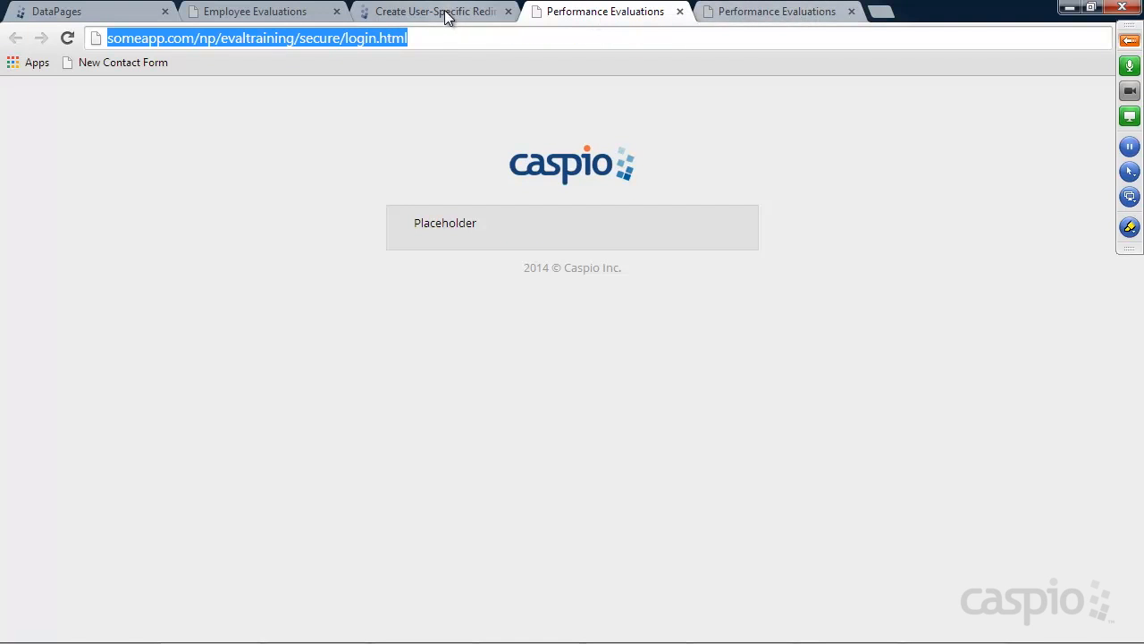
{"action": "left_click", "coordinate": [239, 12]}
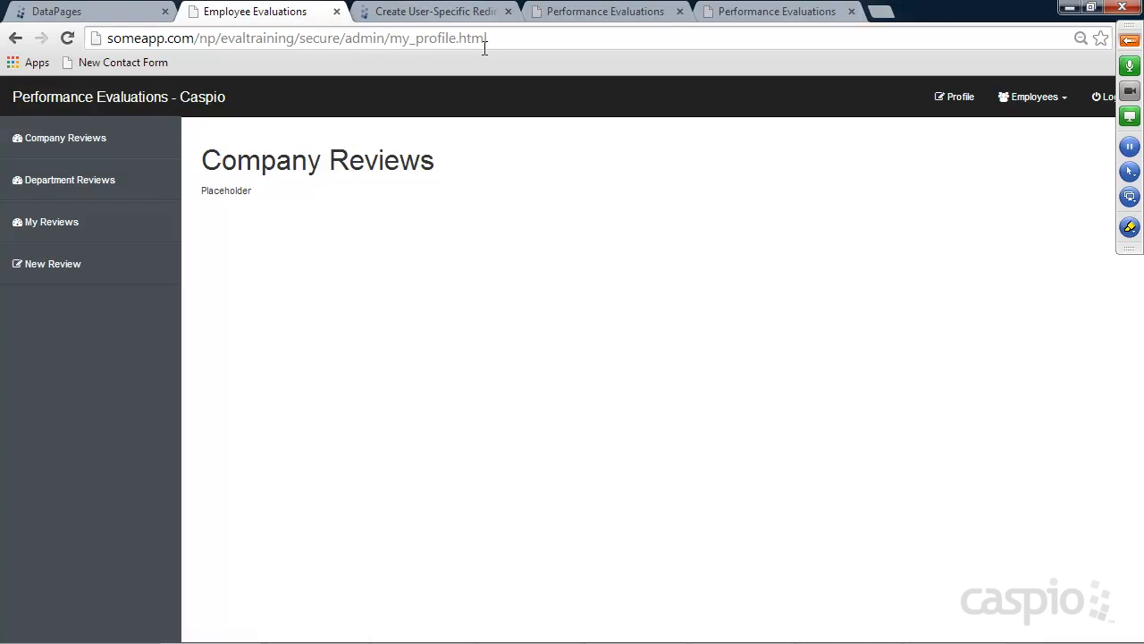
{"action": "left_click", "coordinate": [851, 12]}
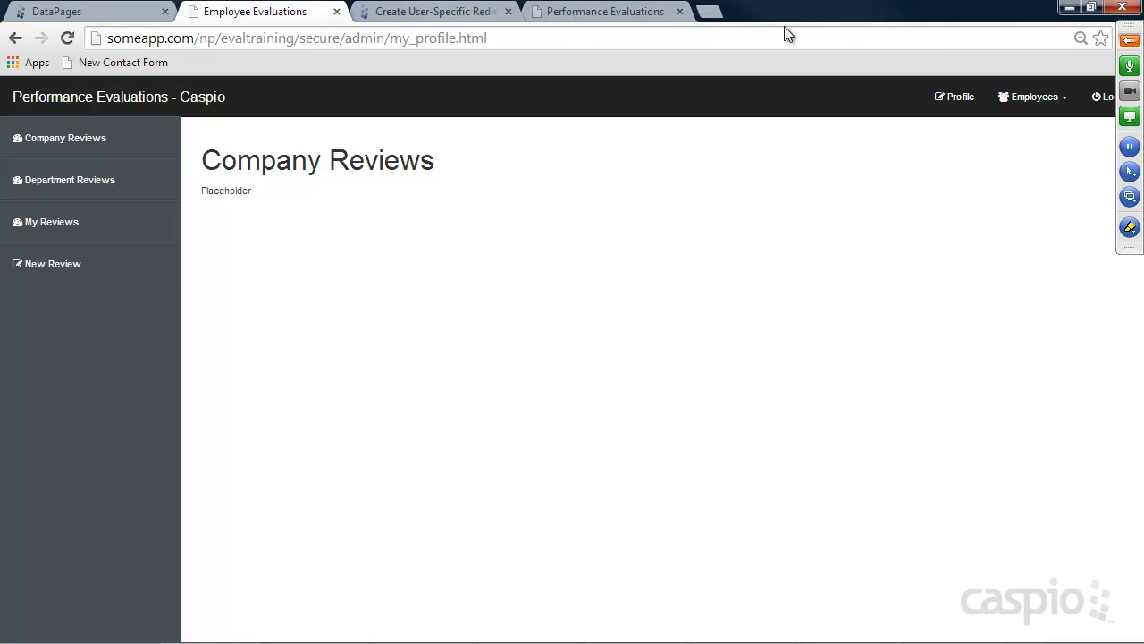
{"action": "left_click", "coordinate": [680, 12]}
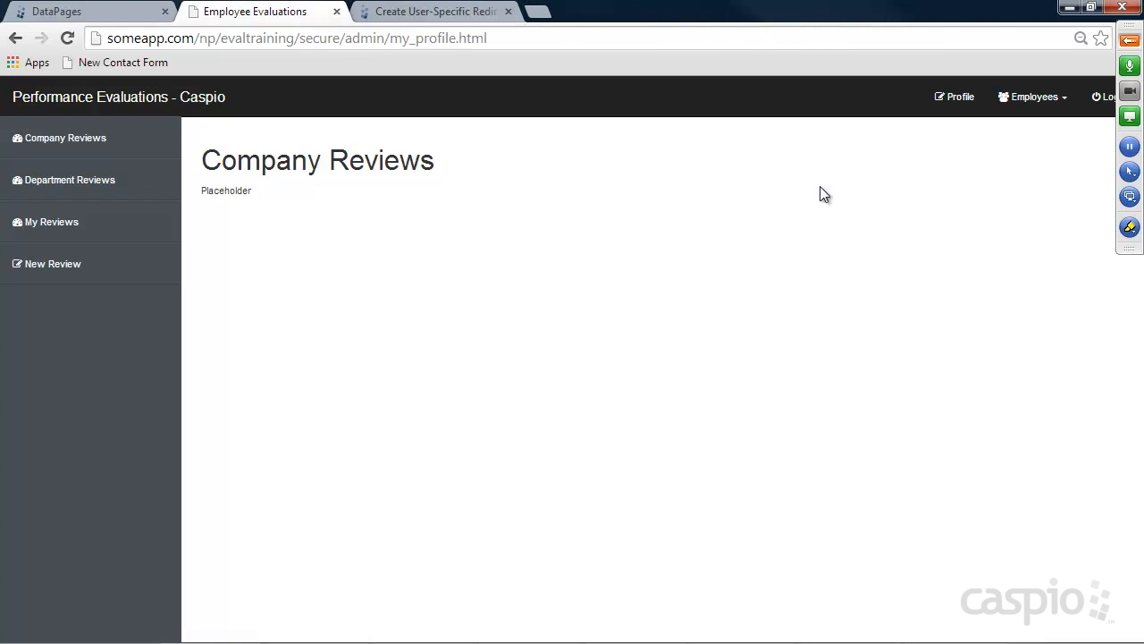
{"action": "left_click", "coordinate": [960, 105]}
Open evaltraining's secure/admin/my_profile.html in Notepad++
{"action": "left_click", "coordinate": [498, 637]}
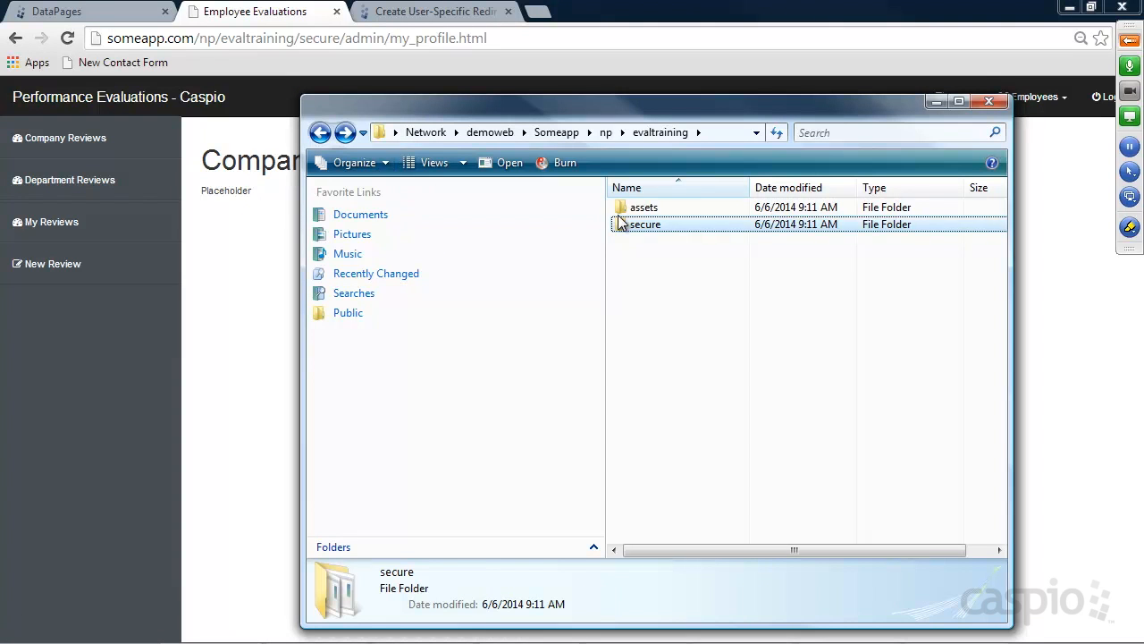
{"action": "double_click", "coordinate": [626, 224]}
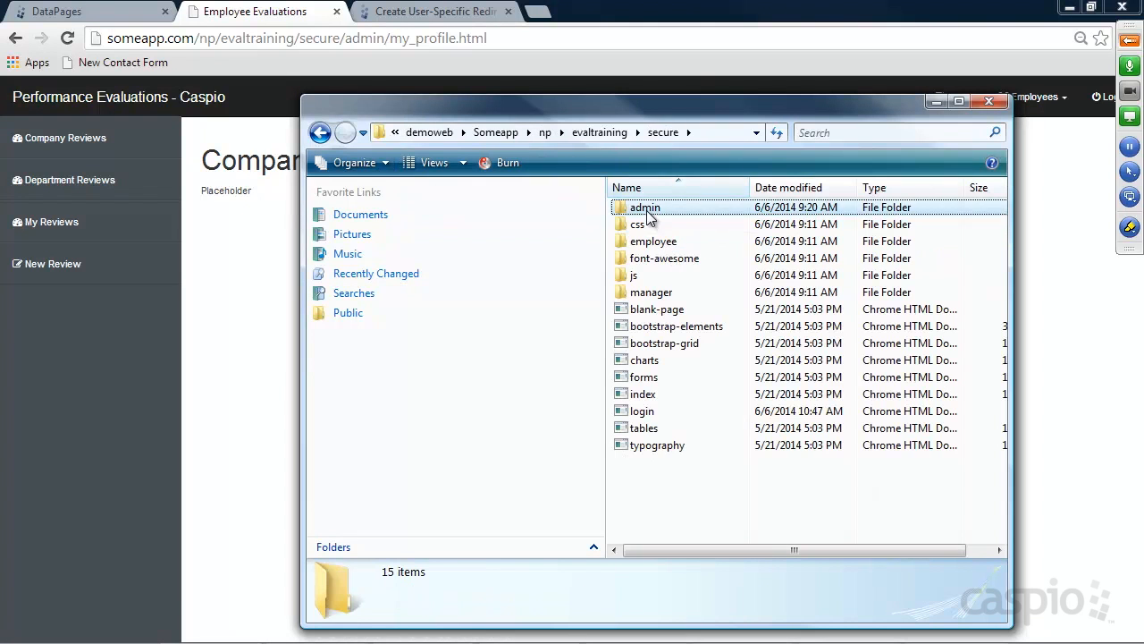
{"action": "double_click", "coordinate": [647, 211]}
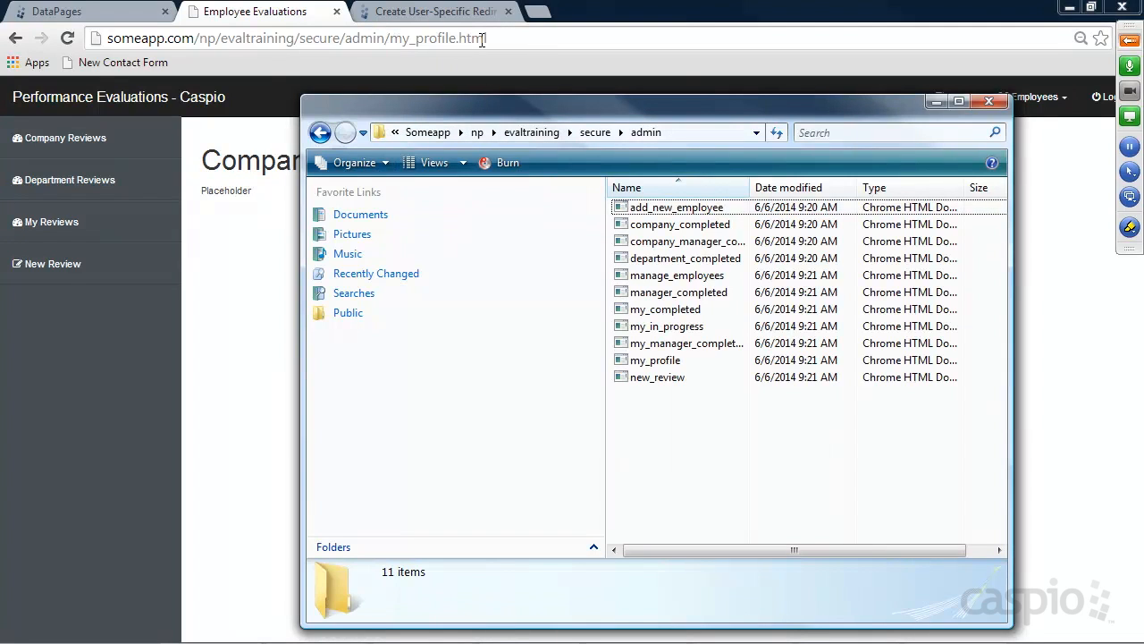
{"action": "double_click", "coordinate": [661, 360]}
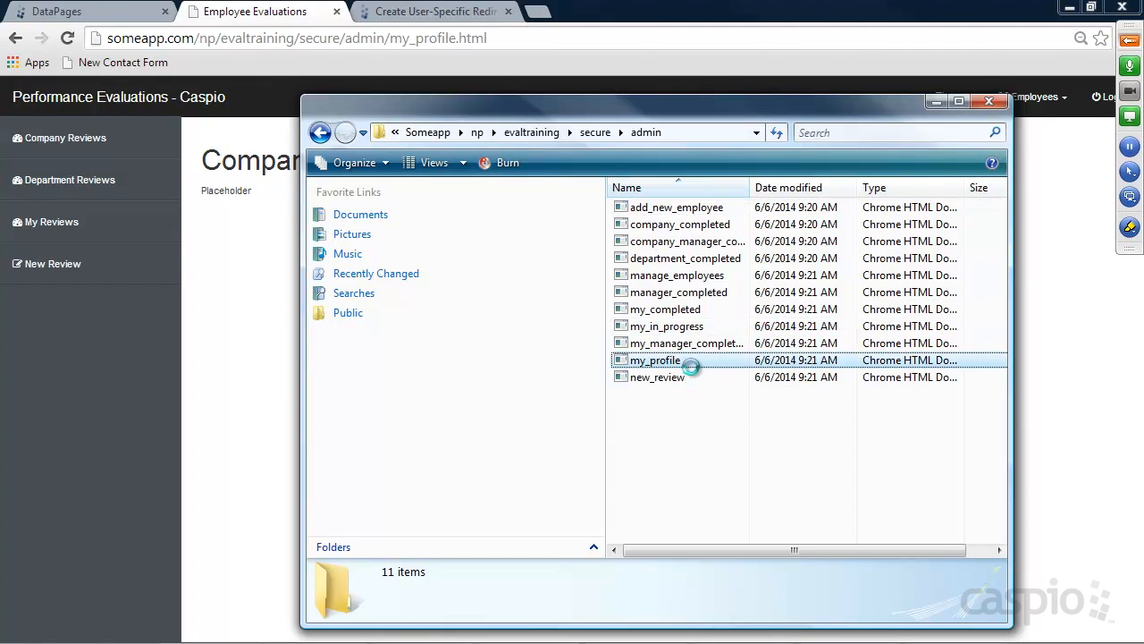
{"action": "right_click", "coordinate": [658, 360]}
{"action": "left_click", "coordinate": [726, 145]}
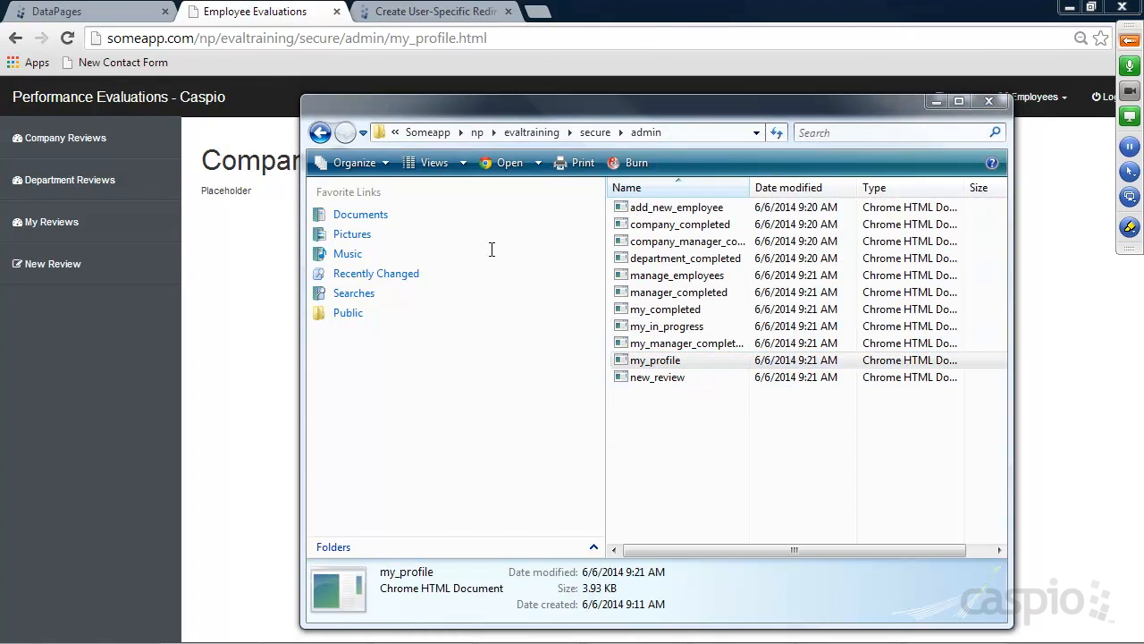
Select the Placeholder text on line 80
{"action": "scroll", "coordinate": [452, 268], "scroll_direction": "down", "scroll_amount": 12}
{"action": "scroll", "coordinate": [466, 290], "scroll_direction": "down", "scroll_amount": 7}
{"action": "left_click_drag", "start_coordinate": [143, 448], "coordinate": [72, 451]}
Paste the Caspio embed code over Placeholder, save my_profile.html, and reload it in Chrome
{"action": "double_click", "coordinate": [129, 449]}
{"action": "key", "text": "ctrl+v"}
{"action": "key", "text": "ctrl+s"}
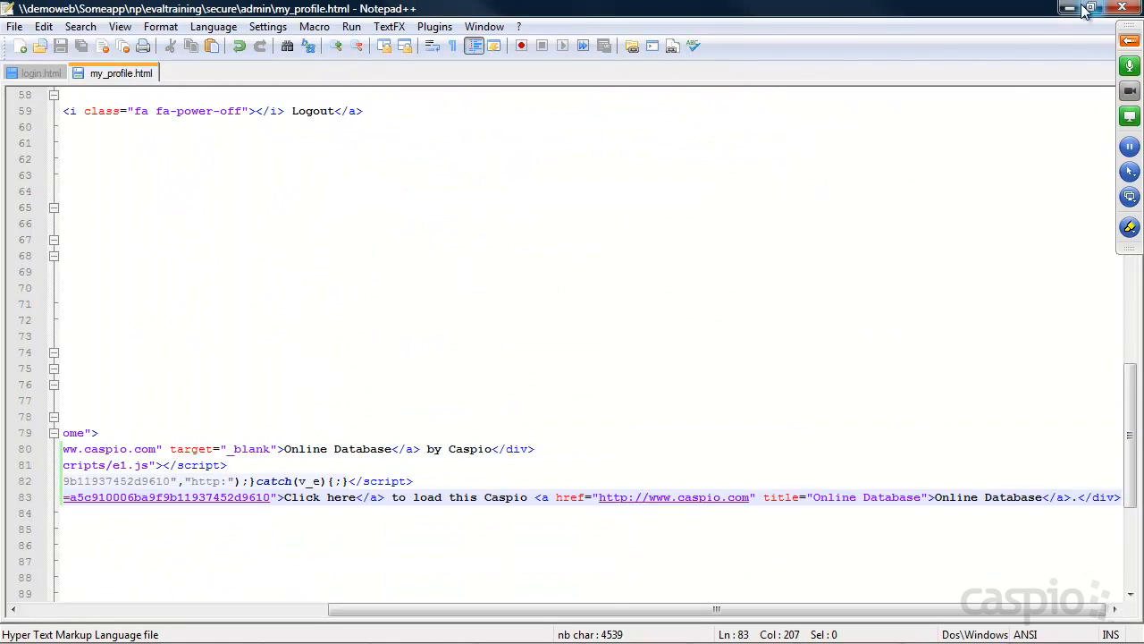
{"action": "left_click", "coordinate": [1070, 7]}
{"action": "left_click", "coordinate": [69, 38]}
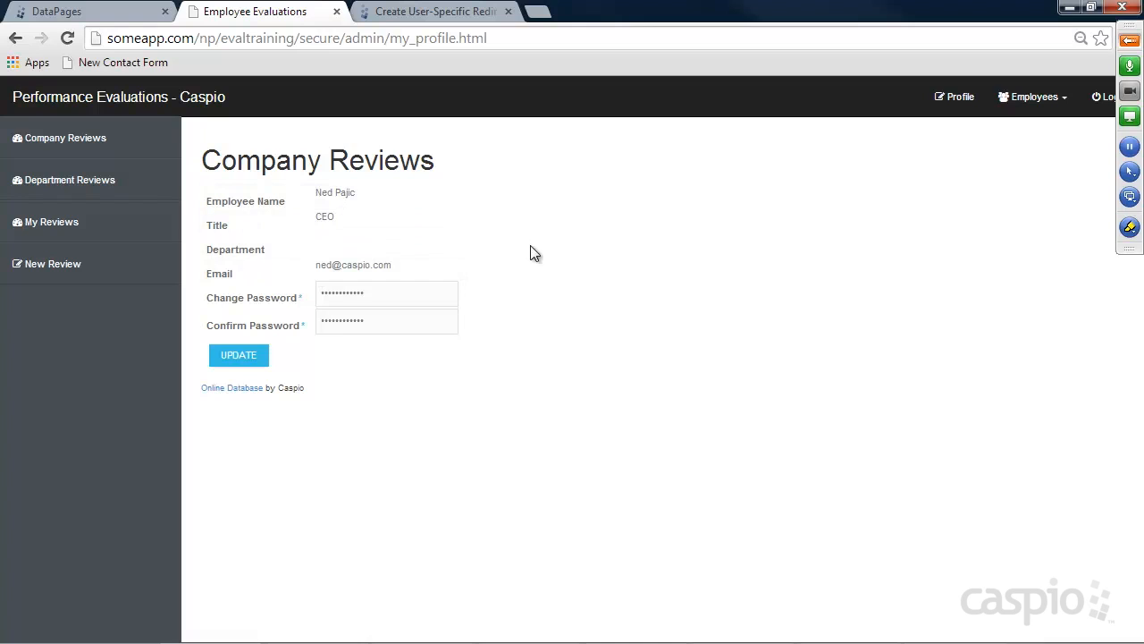
Check the embedded Change Password field and Employees menu, then return to DataPages
{"action": "double_click", "coordinate": [402, 296]}
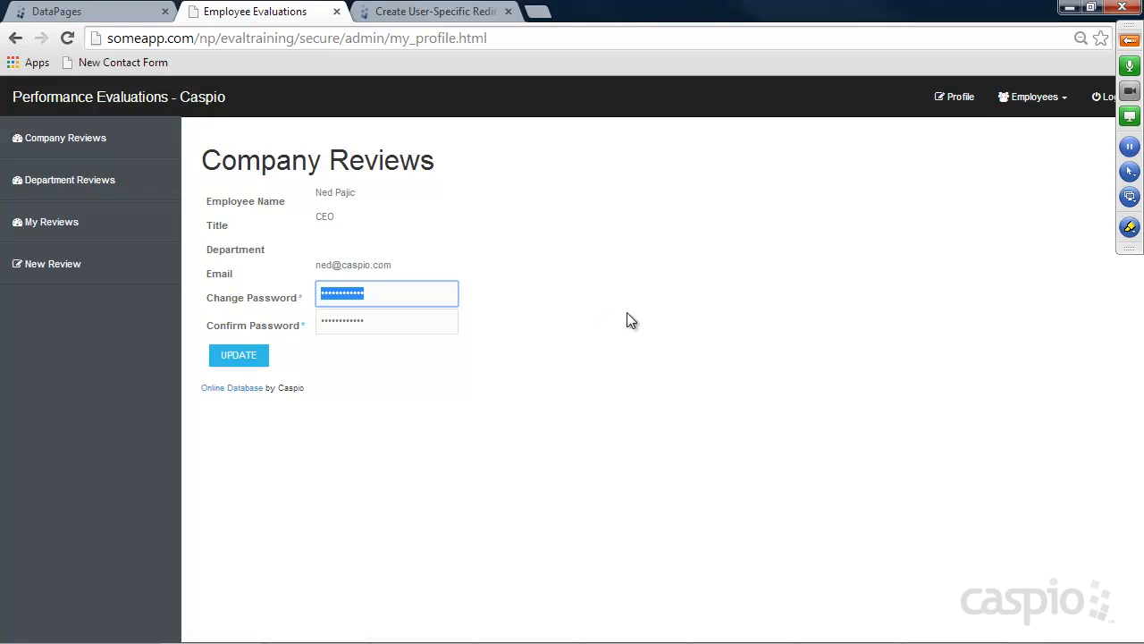
{"action": "left_click", "coordinate": [1053, 106]}
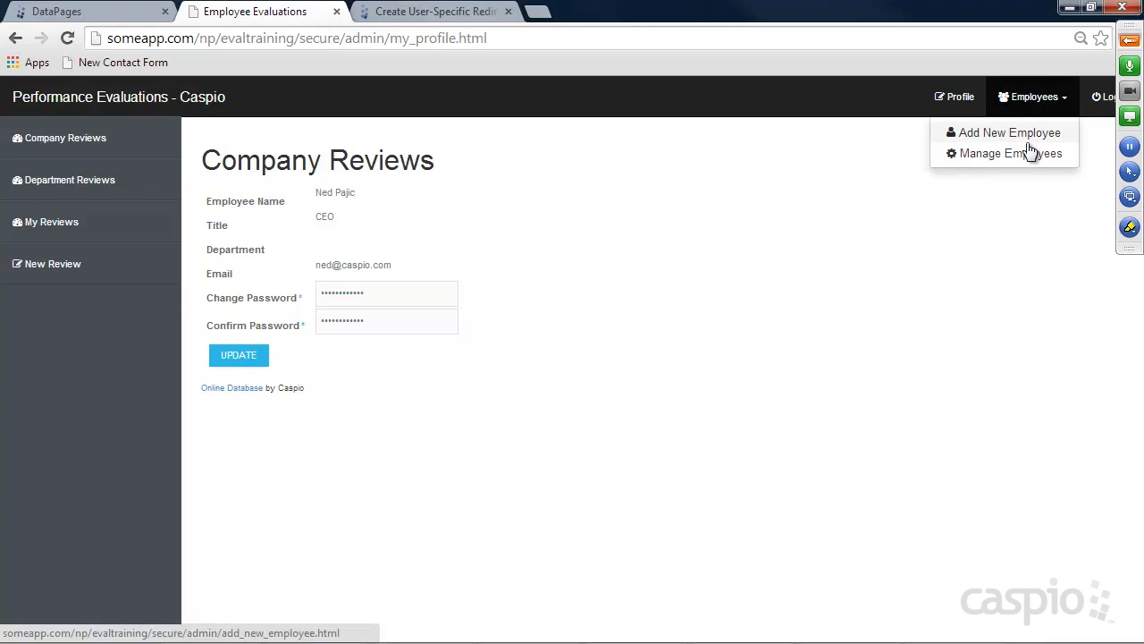
{"action": "left_click", "coordinate": [930, 250]}
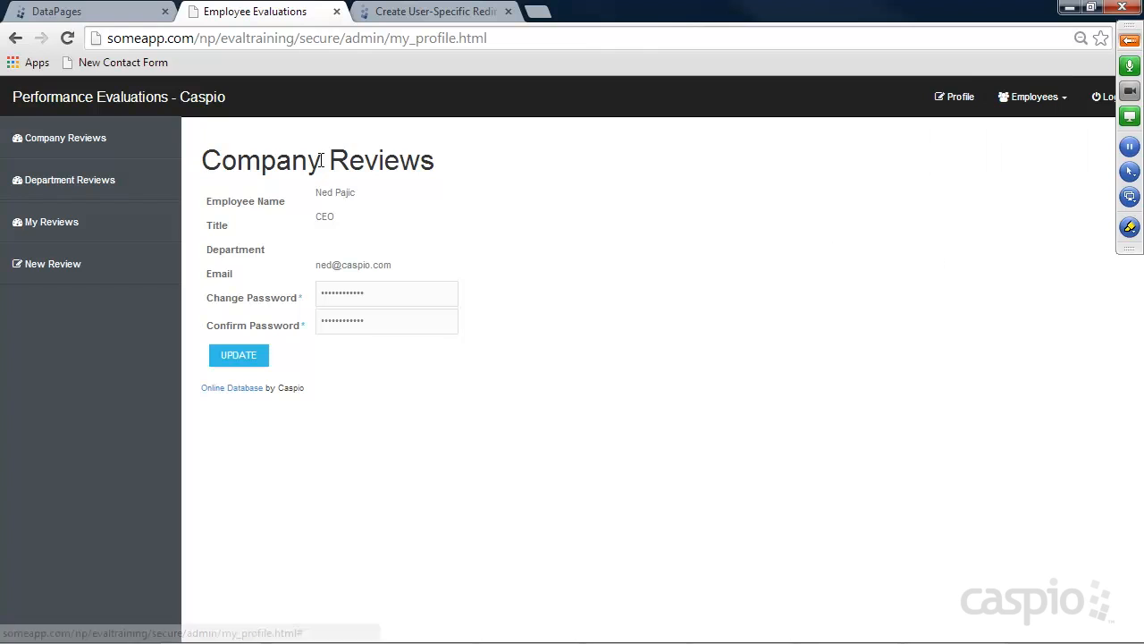
{"action": "left_click", "coordinate": [76, 12]}
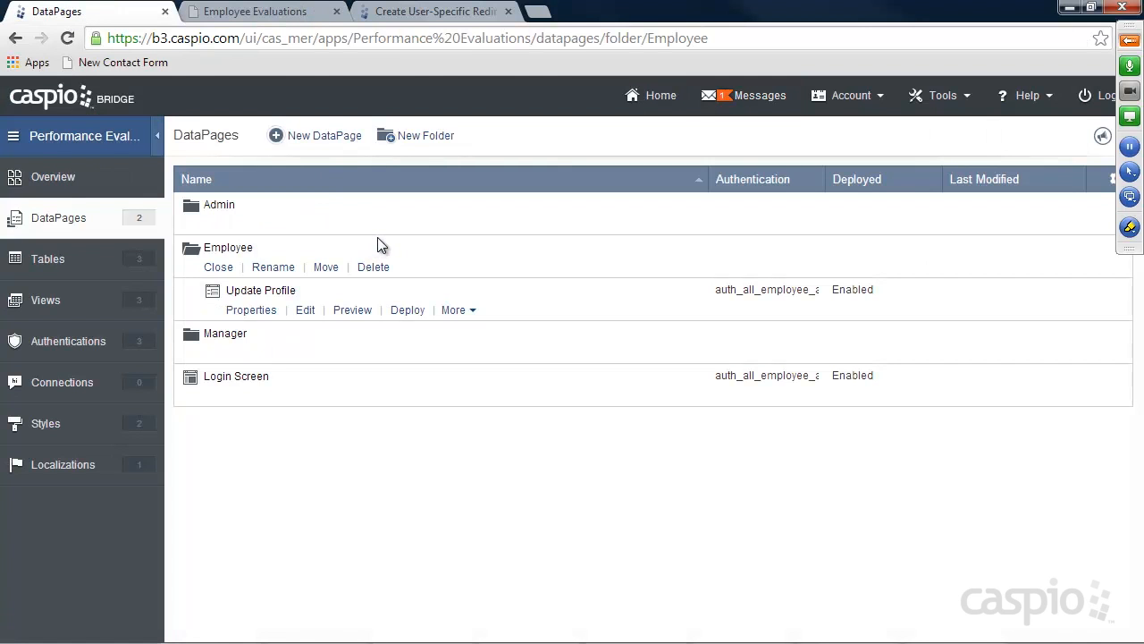
Start a new Submission Form DataPage in the Admin folder named 'Add New Employee'
{"action": "left_click", "coordinate": [215, 223]}
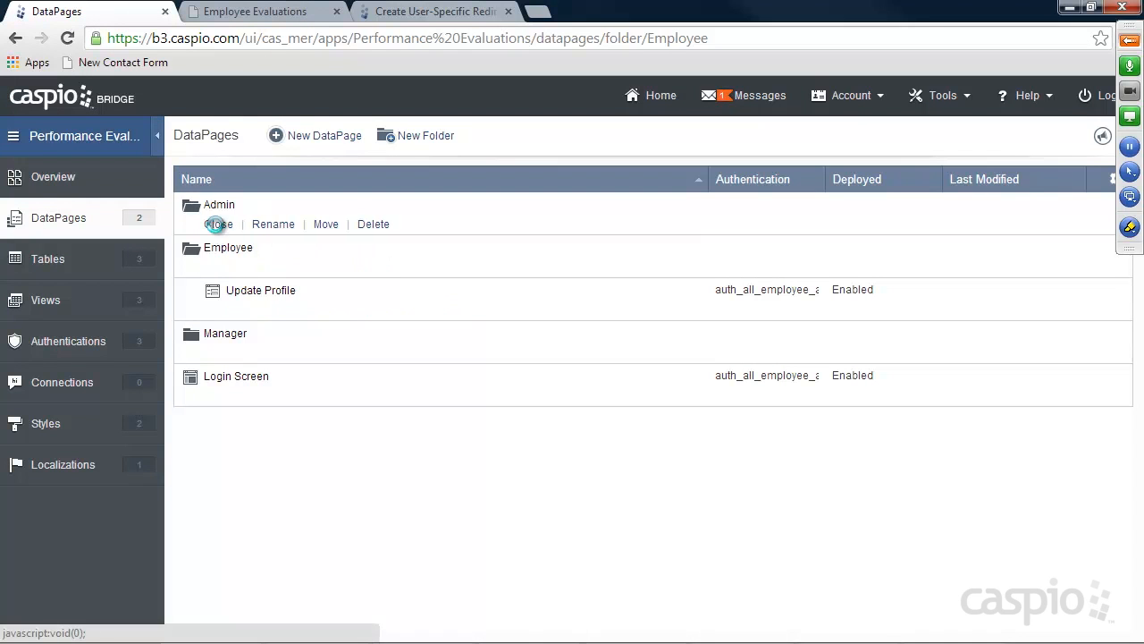
{"action": "mouse_move", "coordinate": [272, 340]}
{"action": "left_click", "coordinate": [337, 142]}
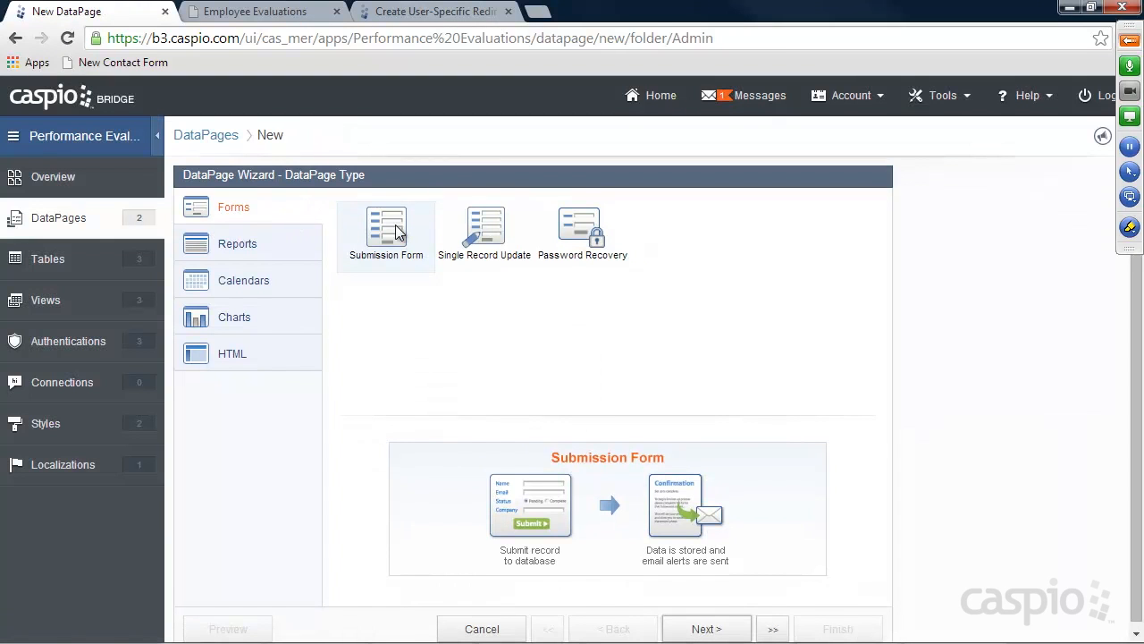
{"action": "left_click", "coordinate": [705, 628]}
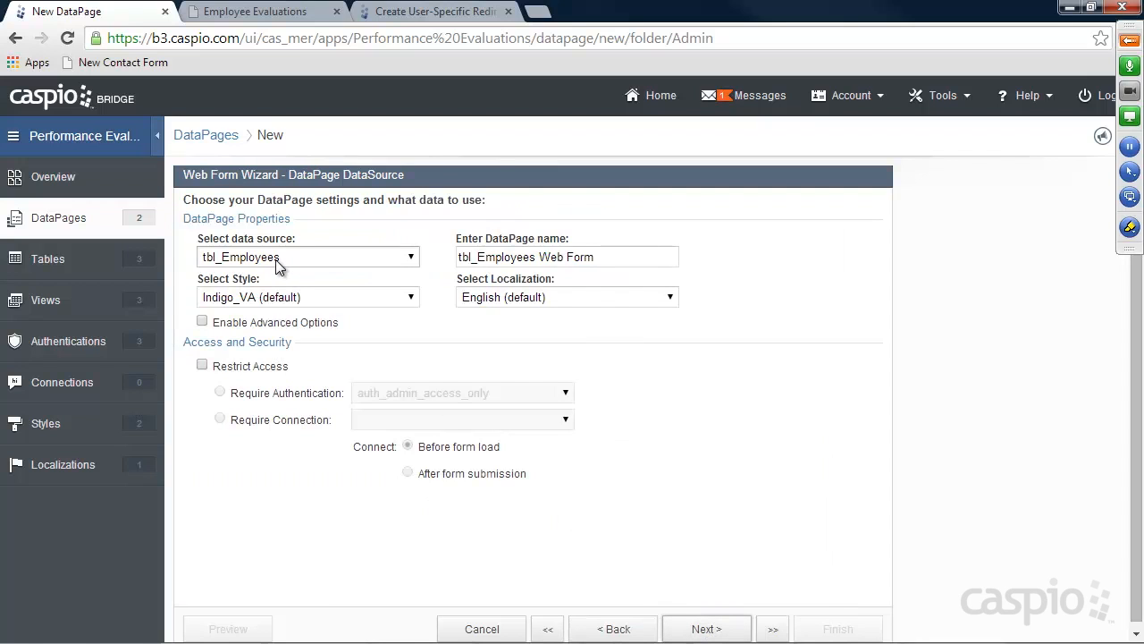
{"action": "left_click_drag", "start_coordinate": [463, 256], "coordinate": [764, 257]}
{"action": "type", "text": "Add"}
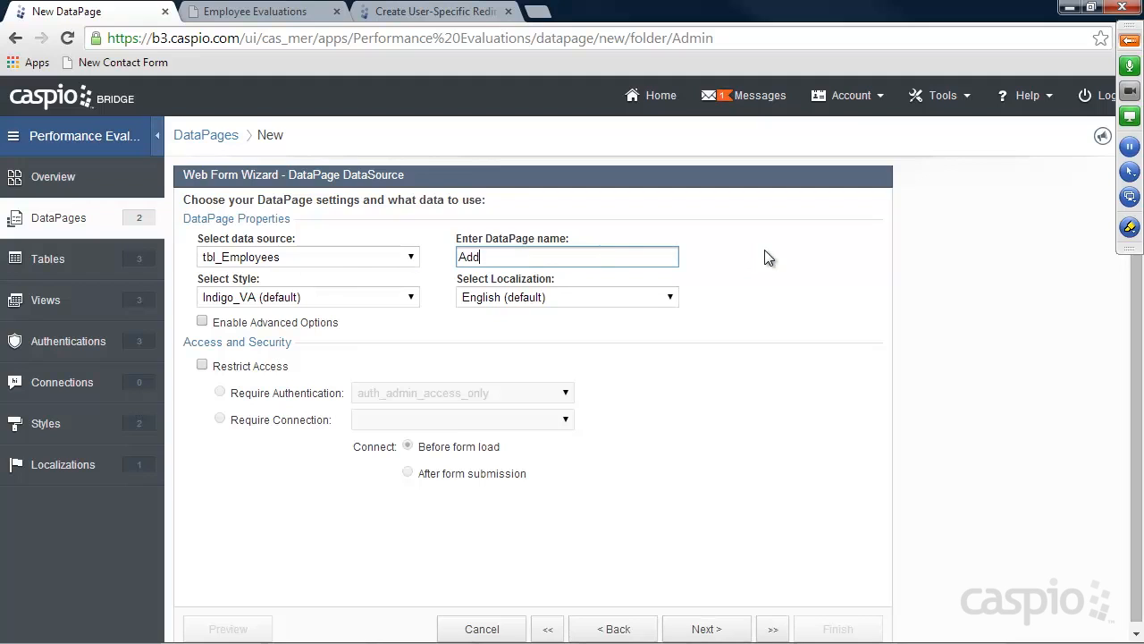
{"action": "type", "text": " New Employee"}
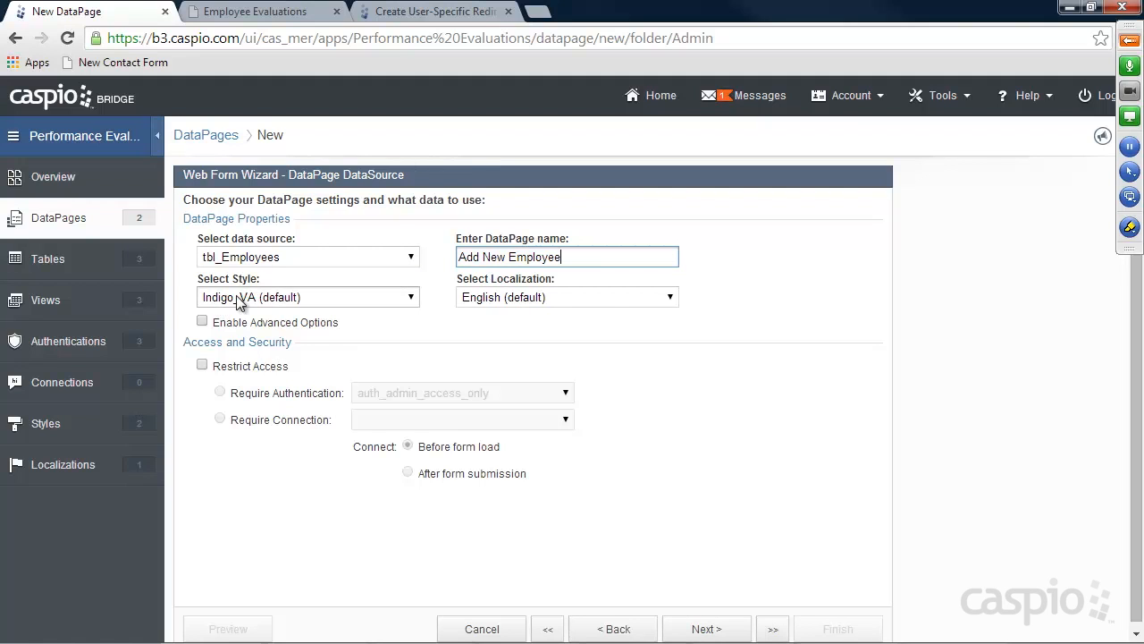
Restrict it to auth_admin_access_only and add all remaining fields to the form
{"action": "left_click", "coordinate": [239, 368]}
{"action": "left_click", "coordinate": [429, 394]}
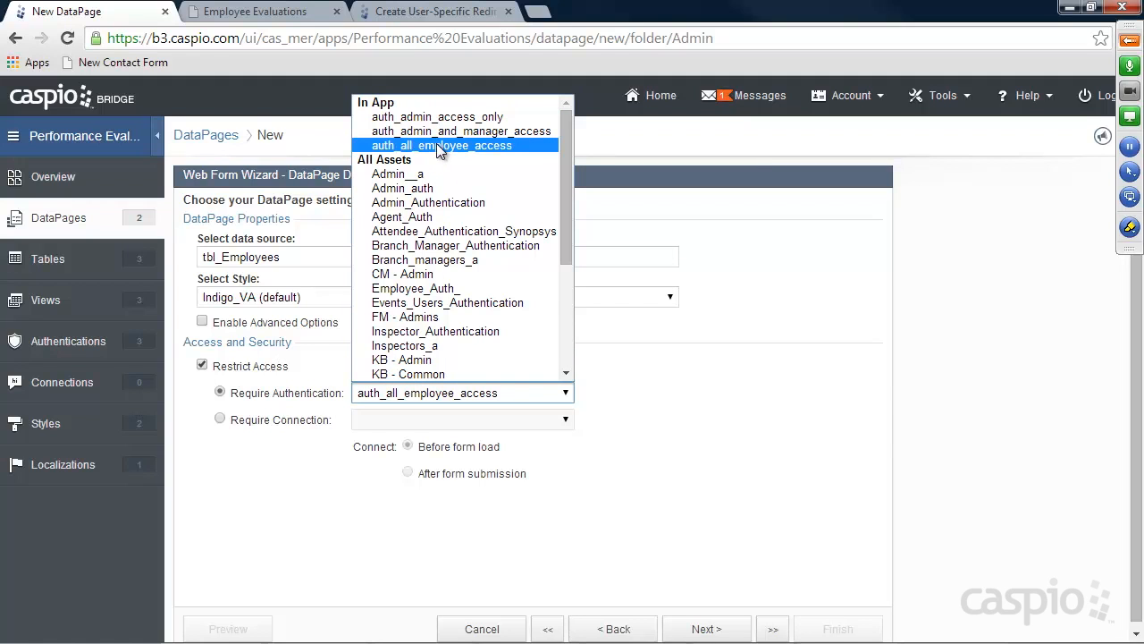
{"action": "left_click", "coordinate": [436, 118]}
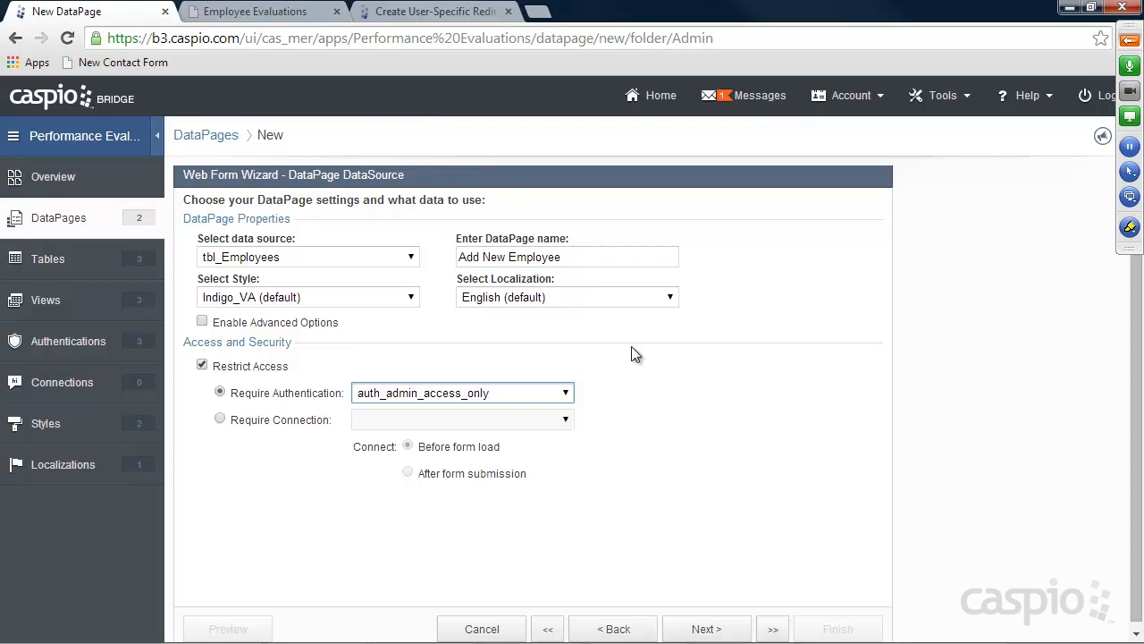
{"action": "left_click", "coordinate": [700, 630]}
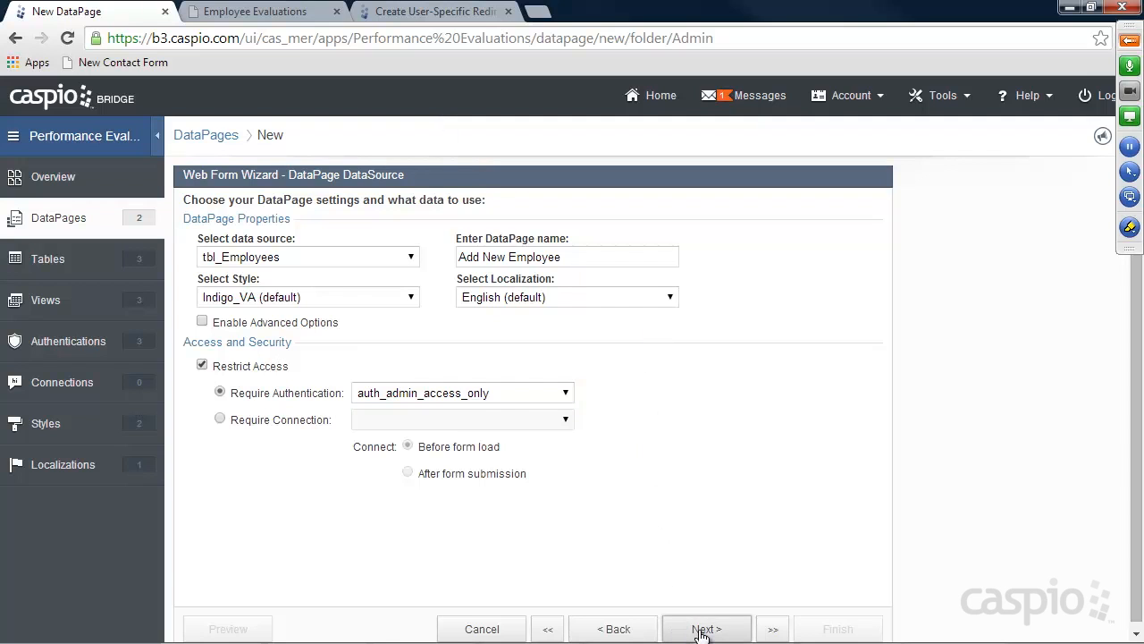
{"action": "left_click", "coordinate": [533, 384]}
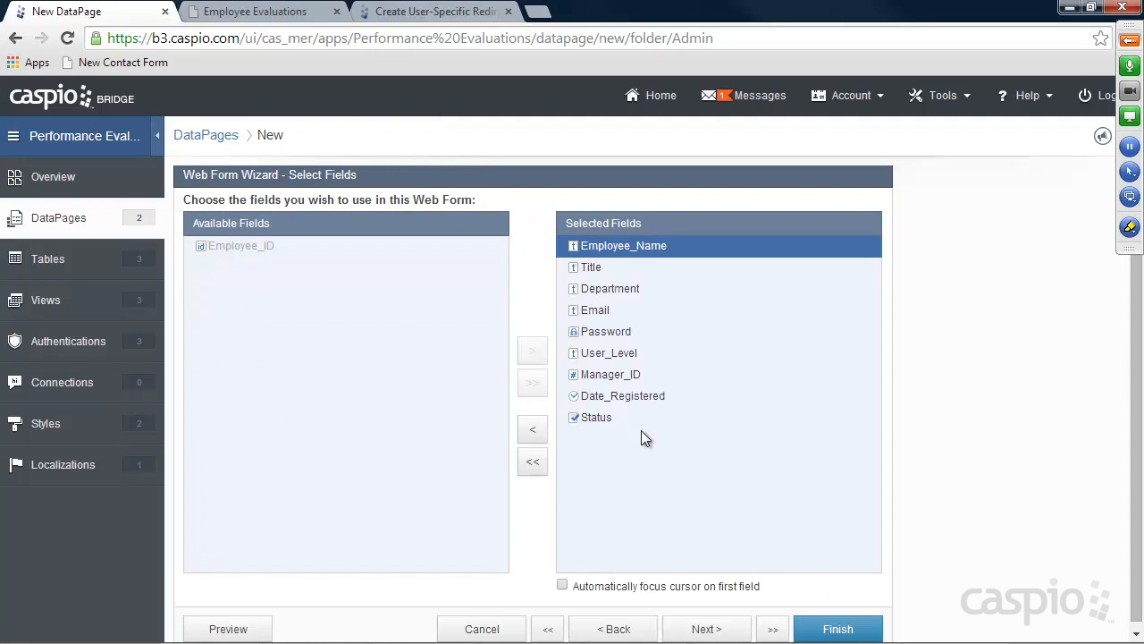
Advance to Configure Fields and review the Title, Department, Email, Password and User_Level settings
{"action": "left_click", "coordinate": [707, 629]}
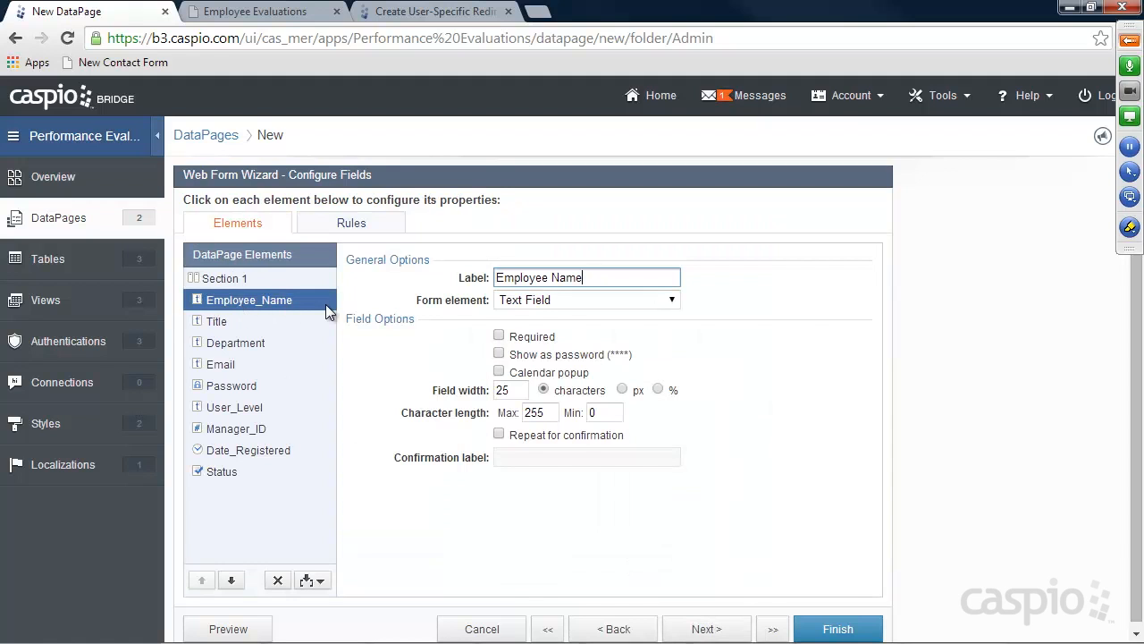
{"action": "left_click", "coordinate": [229, 324]}
{"action": "left_click", "coordinate": [240, 343]}
{"action": "left_click", "coordinate": [234, 364]}
{"action": "left_click", "coordinate": [240, 386]}
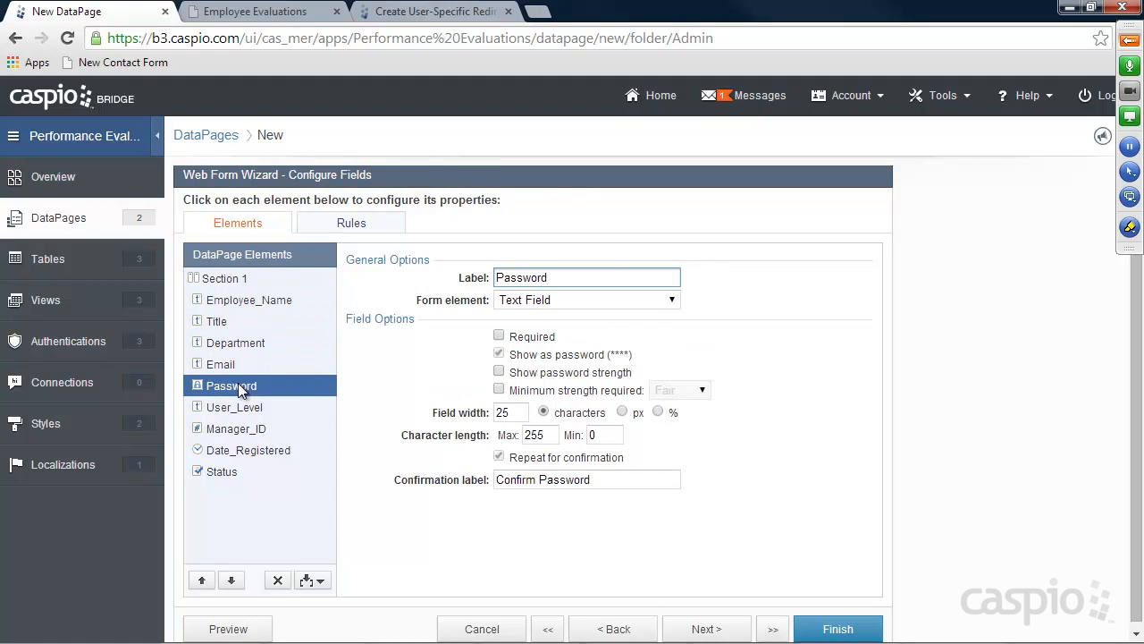
{"action": "left_click", "coordinate": [498, 337]}
{"action": "left_click", "coordinate": [234, 408]}
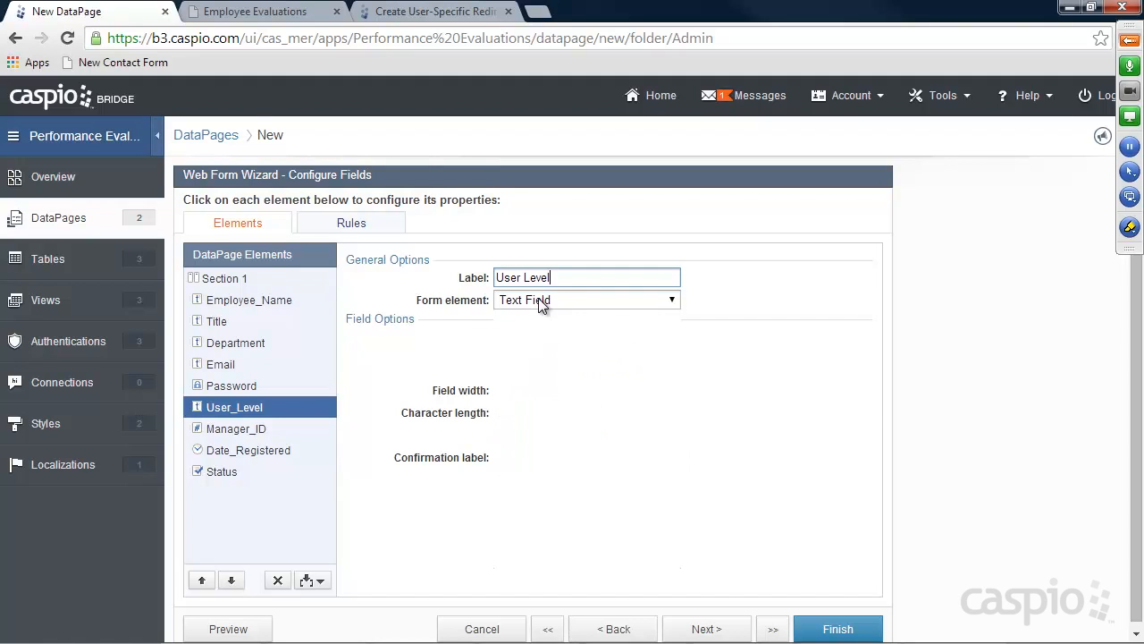
Make User Level a Dropdown with source Both, adding '-- Select Access Level --' with an empty value
{"action": "left_click", "coordinate": [541, 302]}
{"action": "left_click", "coordinate": [547, 388]}
{"action": "left_click", "coordinate": [545, 384]}
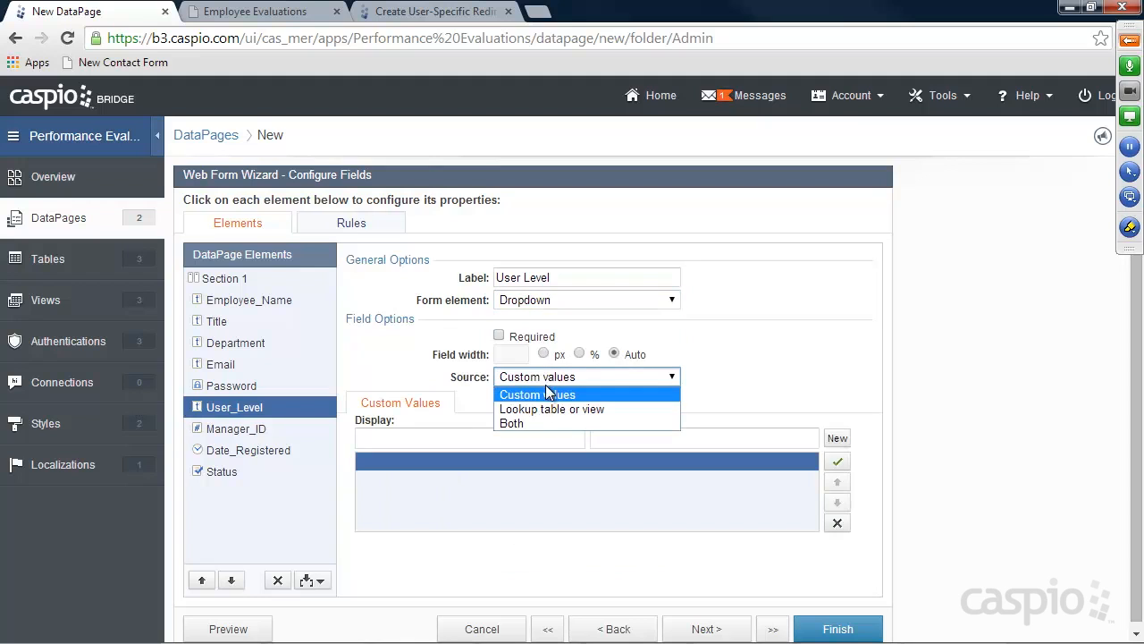
{"action": "left_click", "coordinate": [540, 421]}
{"action": "left_click", "coordinate": [493, 438]}
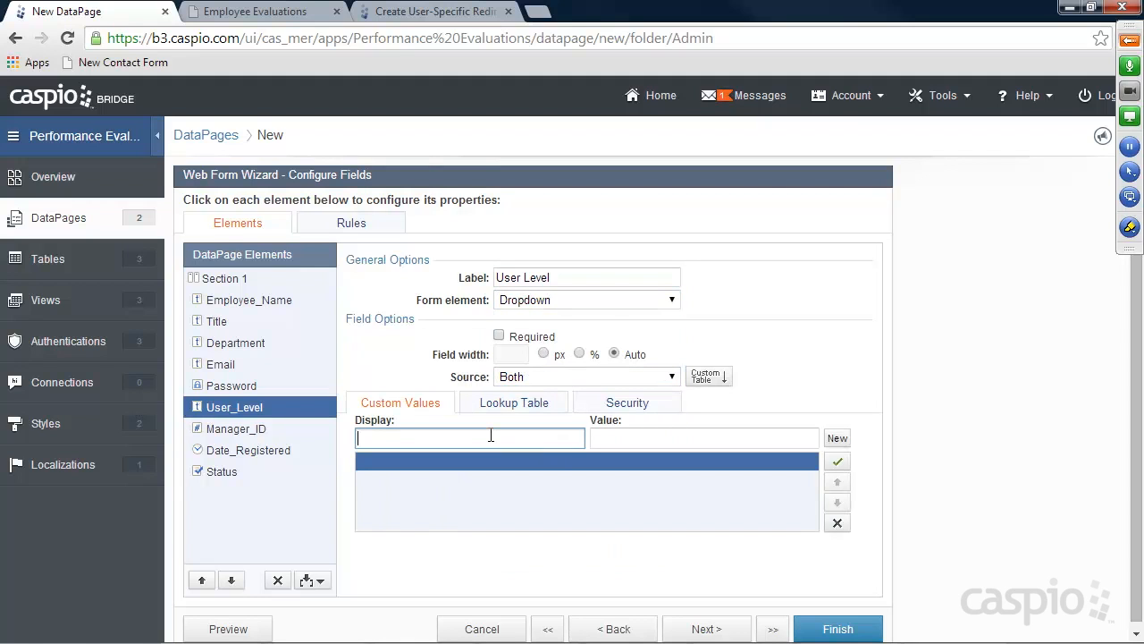
{"action": "type", "text": "-- Select"}
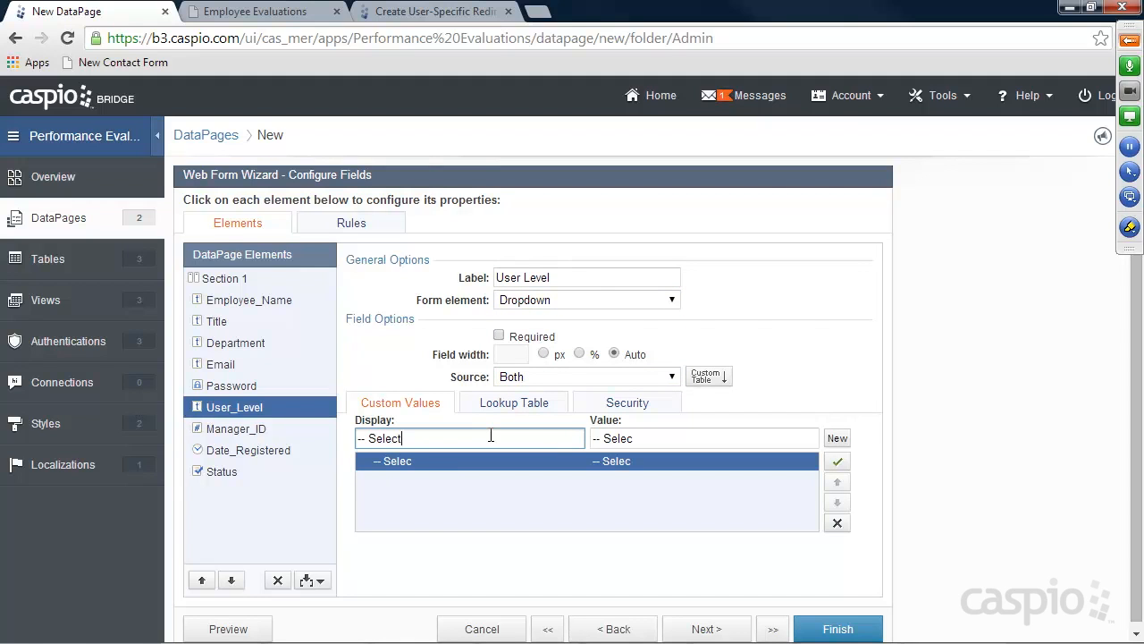
{"action": "type", "text": " Access Level"}
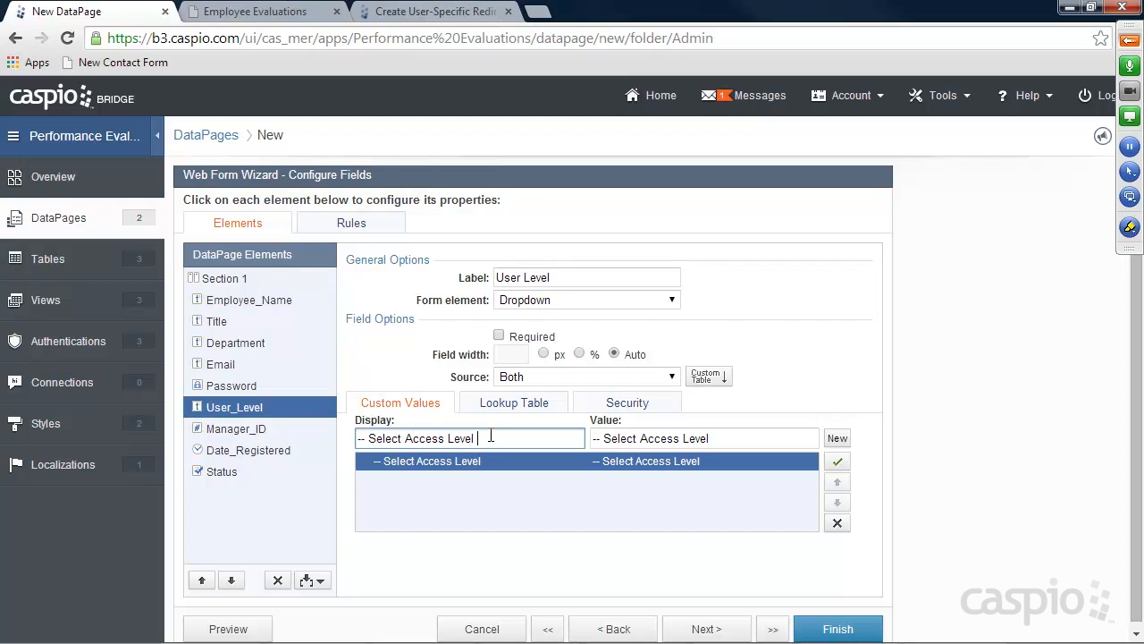
{"action": "type", "text": " --"}
{"action": "left_click", "coordinate": [722, 438]}
{"action": "left_click_drag", "start_coordinate": [722, 438], "coordinate": [579, 434]}
{"action": "key", "text": "BackSpace"}
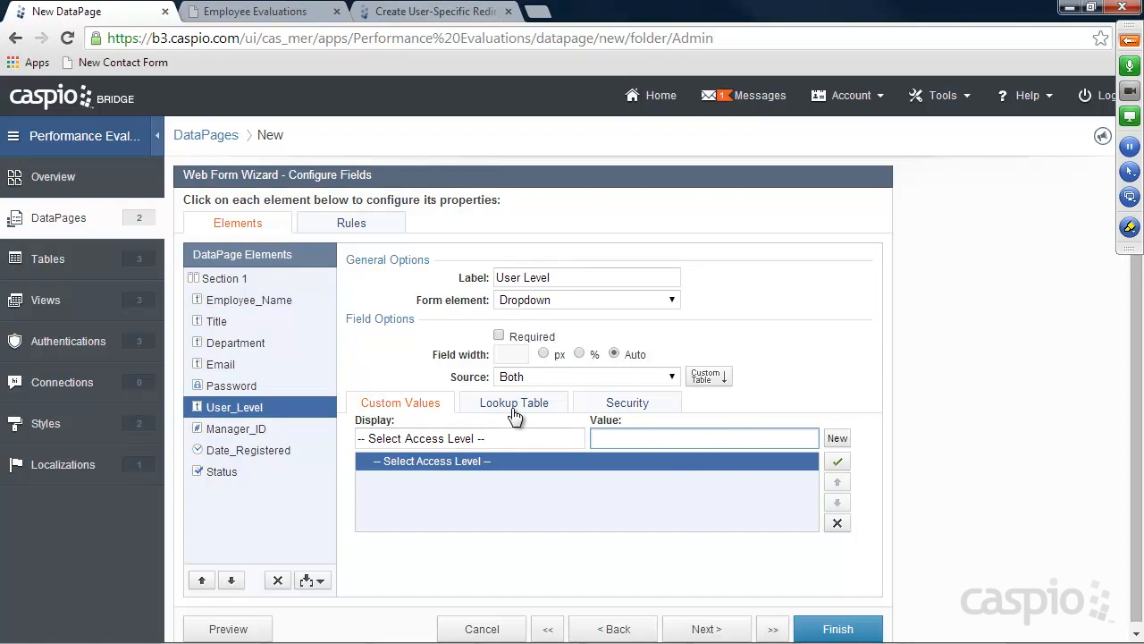
Take the User Level dropdown's lookup options from tbl_User_Level
{"action": "left_click", "coordinate": [516, 404]}
{"action": "left_click", "coordinate": [549, 426]}
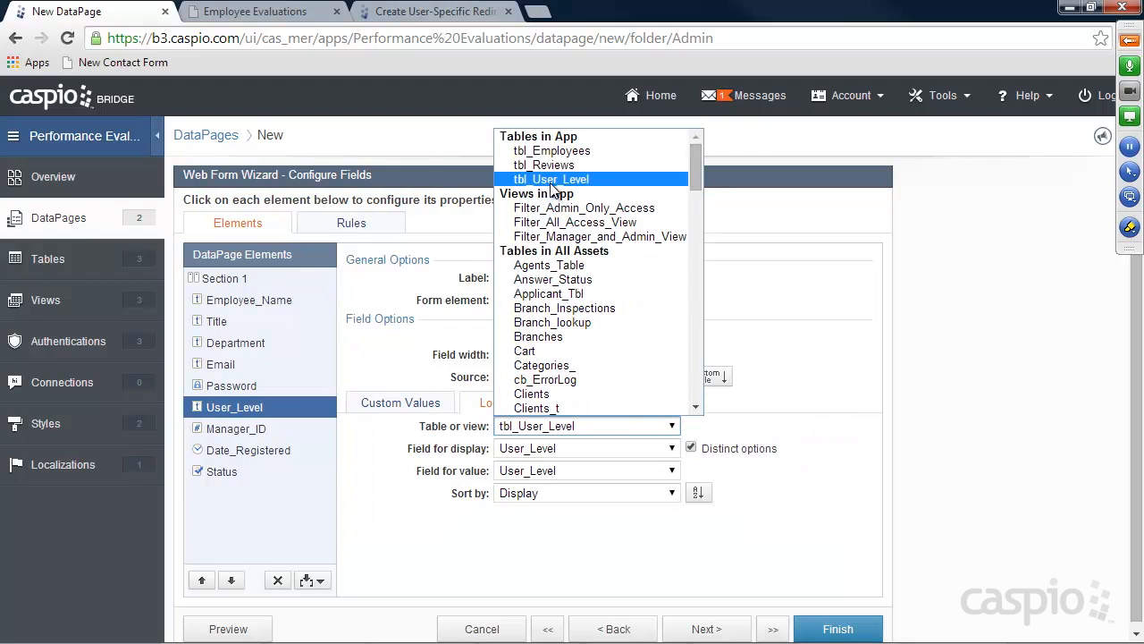
{"action": "left_click", "coordinate": [550, 179]}
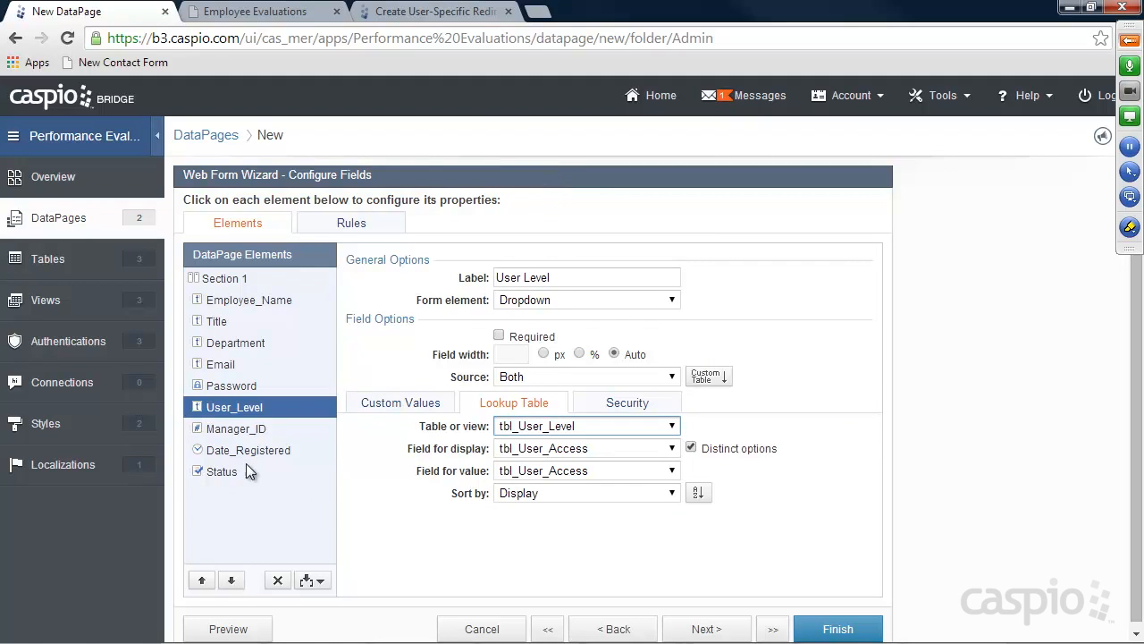
{"action": "left_click", "coordinate": [234, 429]}
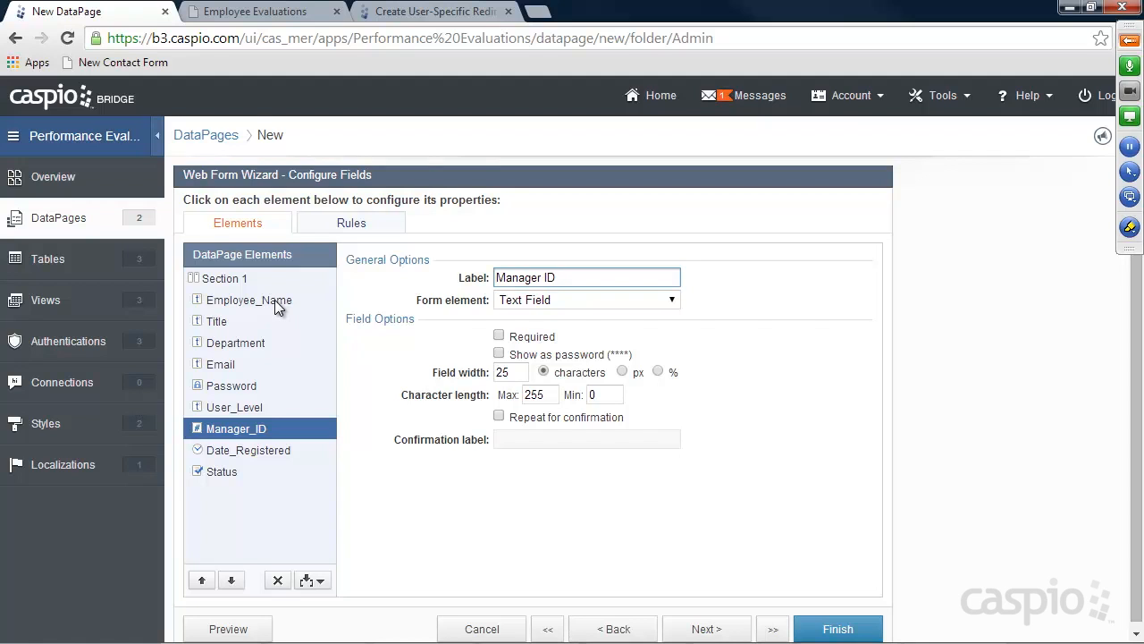
Make Manager ID a Cascading Dropdown filtered by Employee_Name and displaying Employee_ID
{"action": "left_click", "coordinate": [233, 407]}
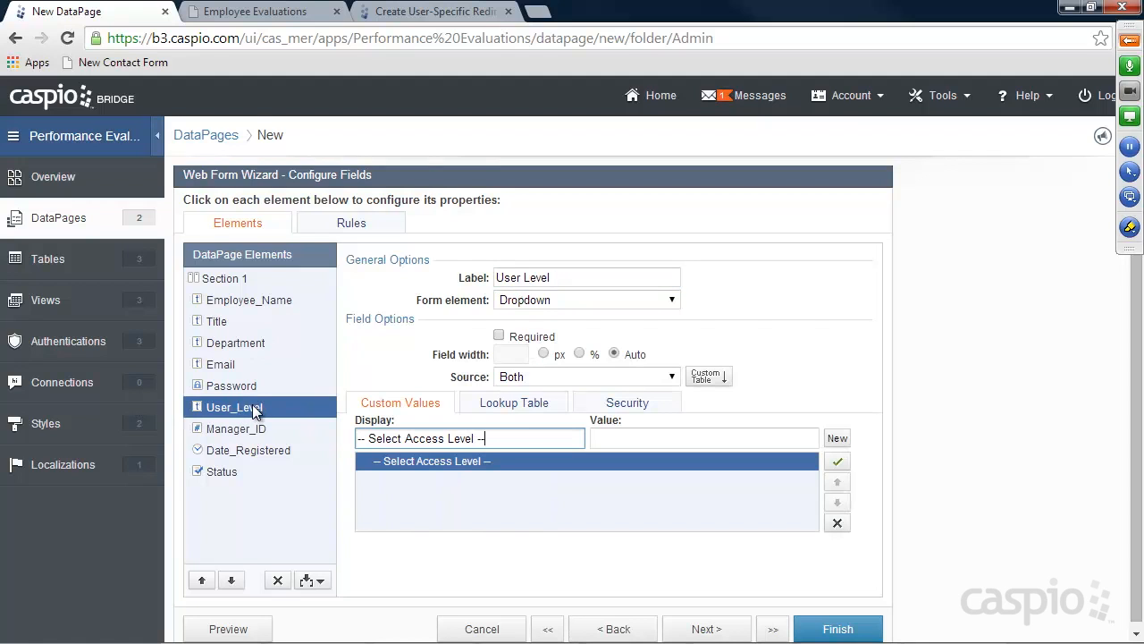
{"action": "left_click", "coordinate": [242, 430]}
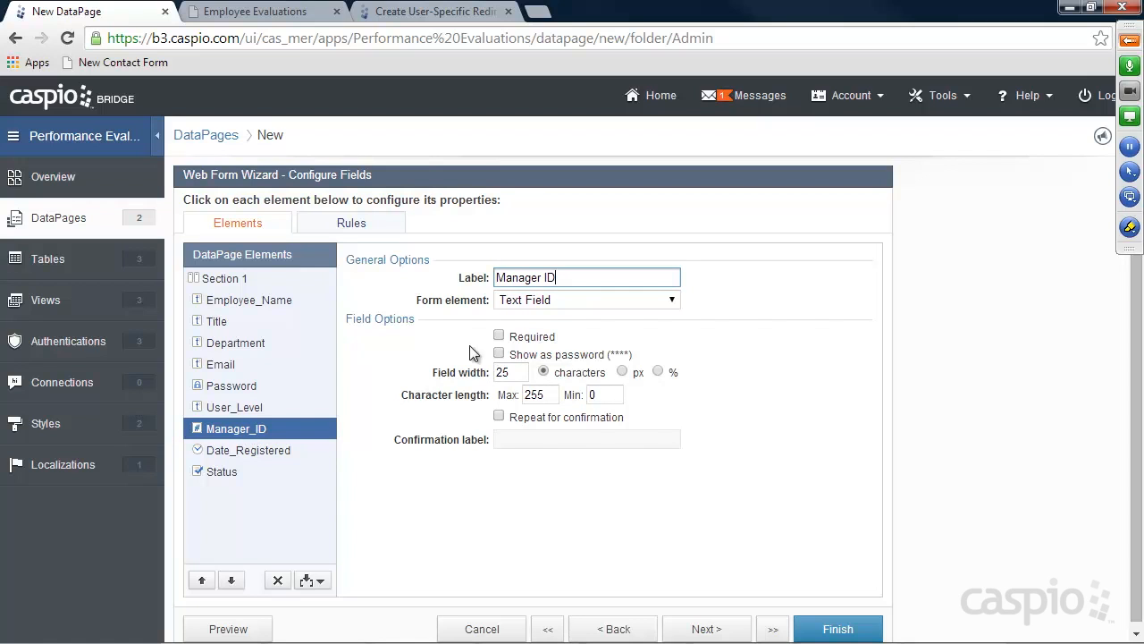
{"action": "left_click", "coordinate": [541, 299]}
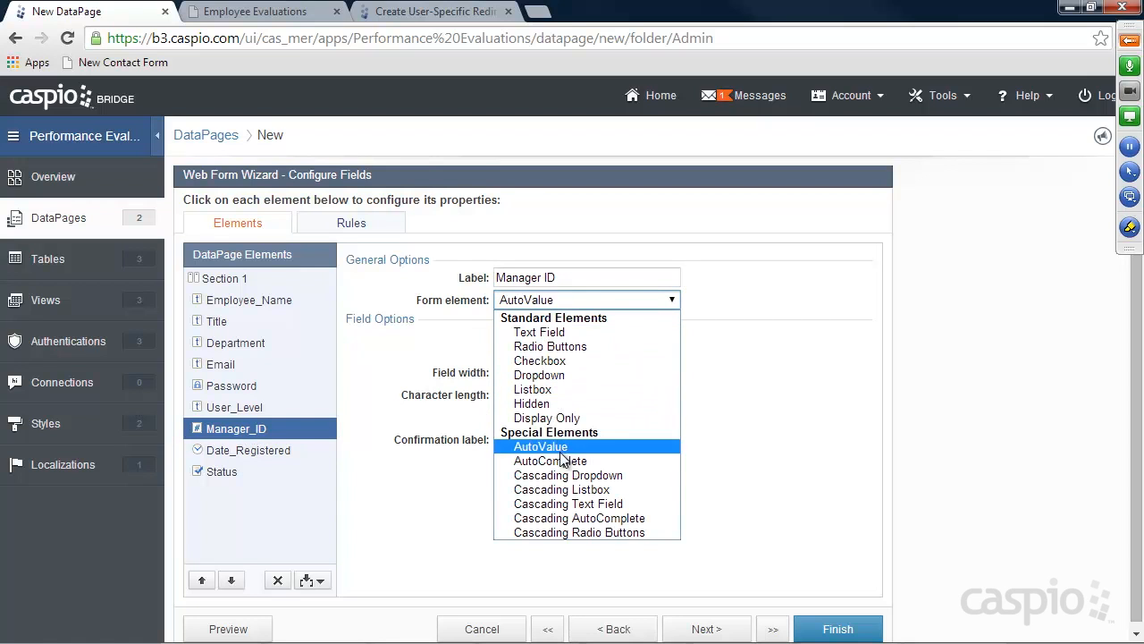
{"action": "left_click", "coordinate": [561, 476]}
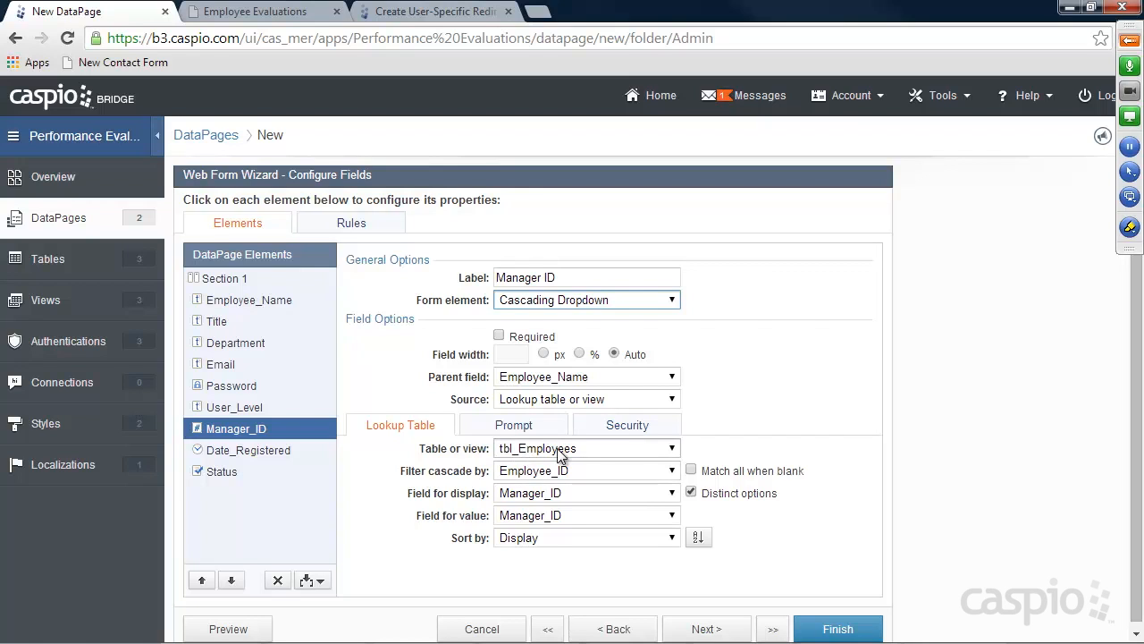
{"action": "left_click", "coordinate": [533, 468]}
{"action": "left_click", "coordinate": [535, 503]}
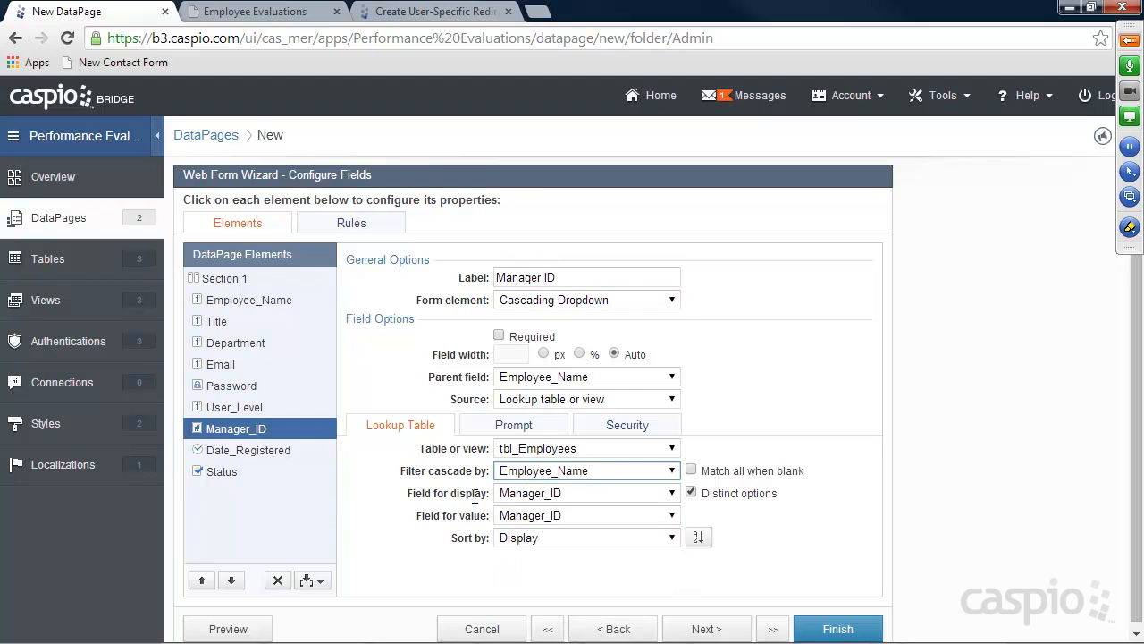
{"action": "left_click", "coordinate": [525, 496]}
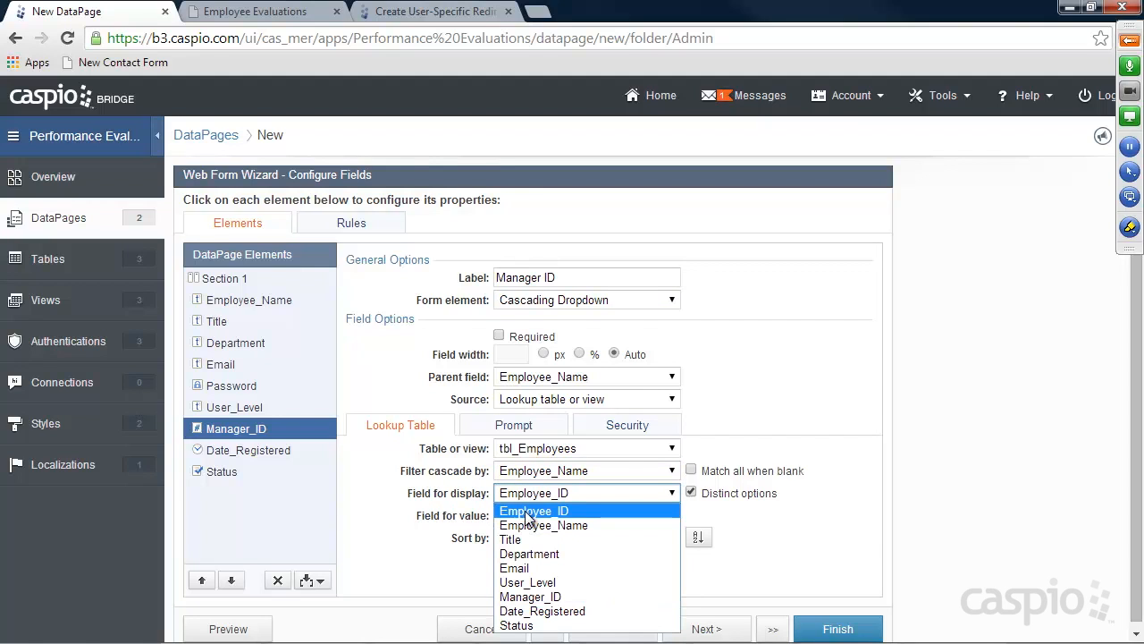
{"action": "left_click", "coordinate": [527, 513]}
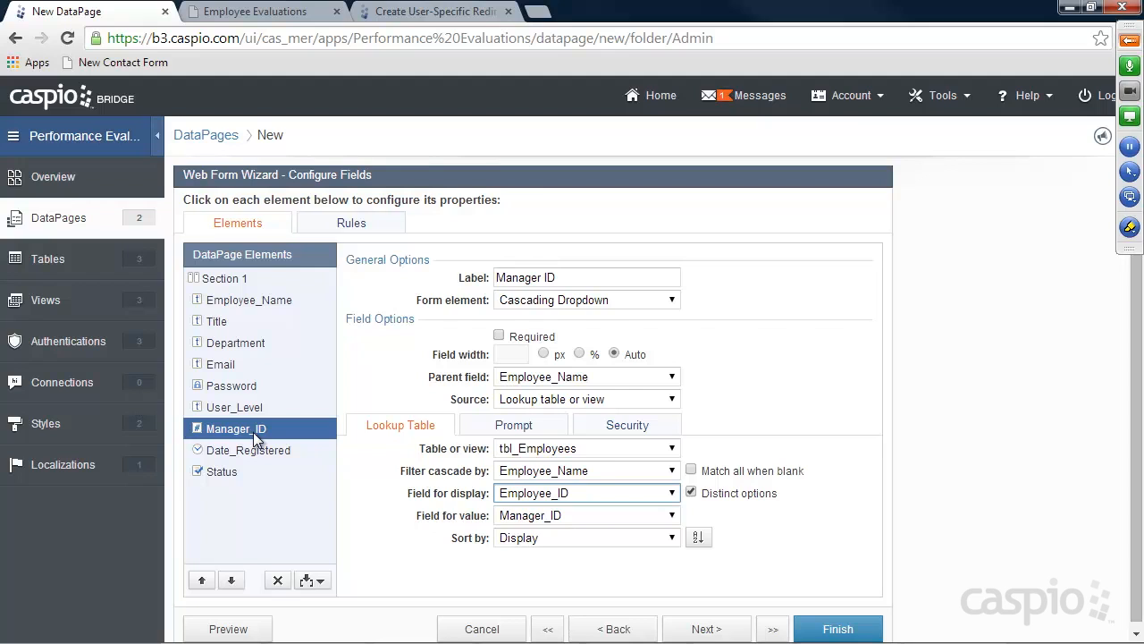
{"action": "left_click", "coordinate": [242, 457]}
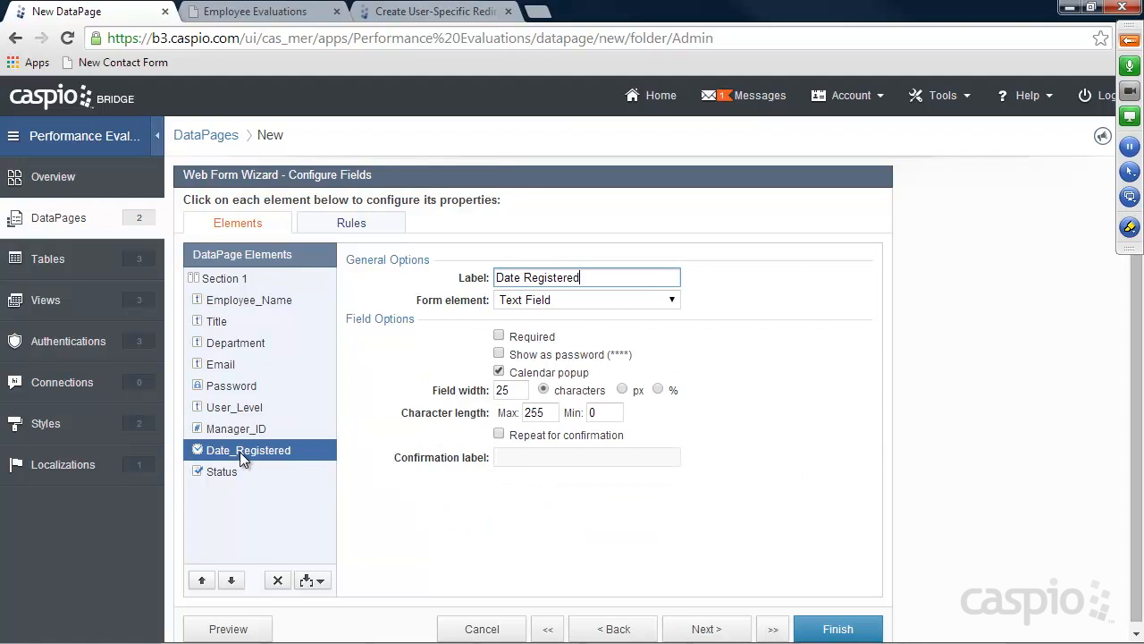
Make Date Registered required and set the Status checkbox text to 'Check to allow login'
{"action": "left_click", "coordinate": [499, 336]}
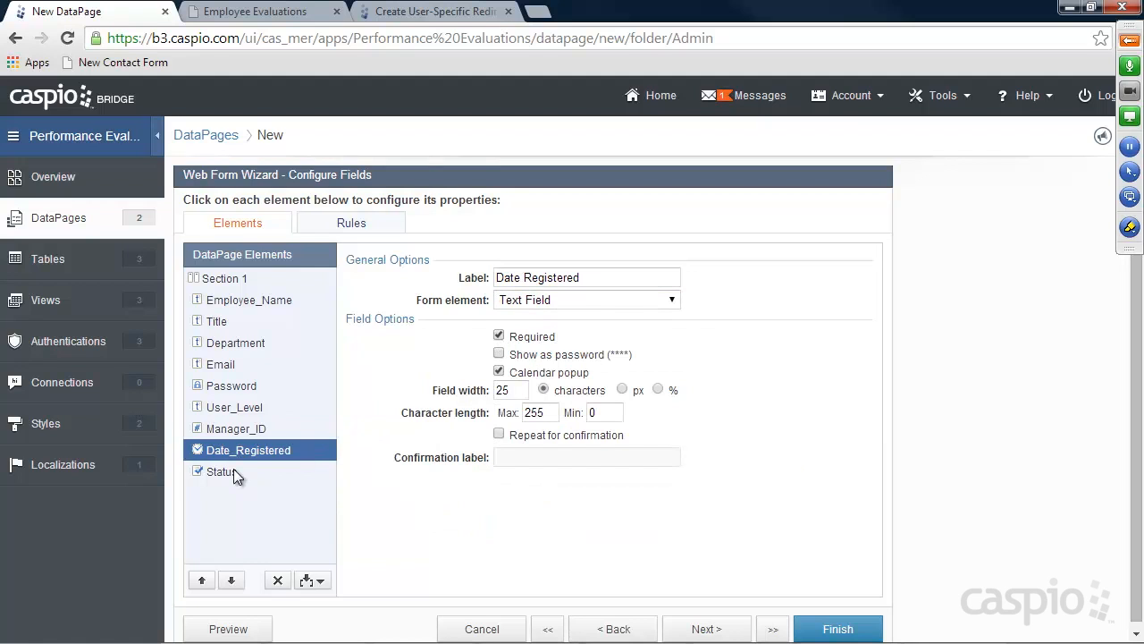
{"action": "left_click", "coordinate": [234, 468]}
{"action": "left_click", "coordinate": [535, 360]}
{"action": "type", "text": "Check to allow login"}
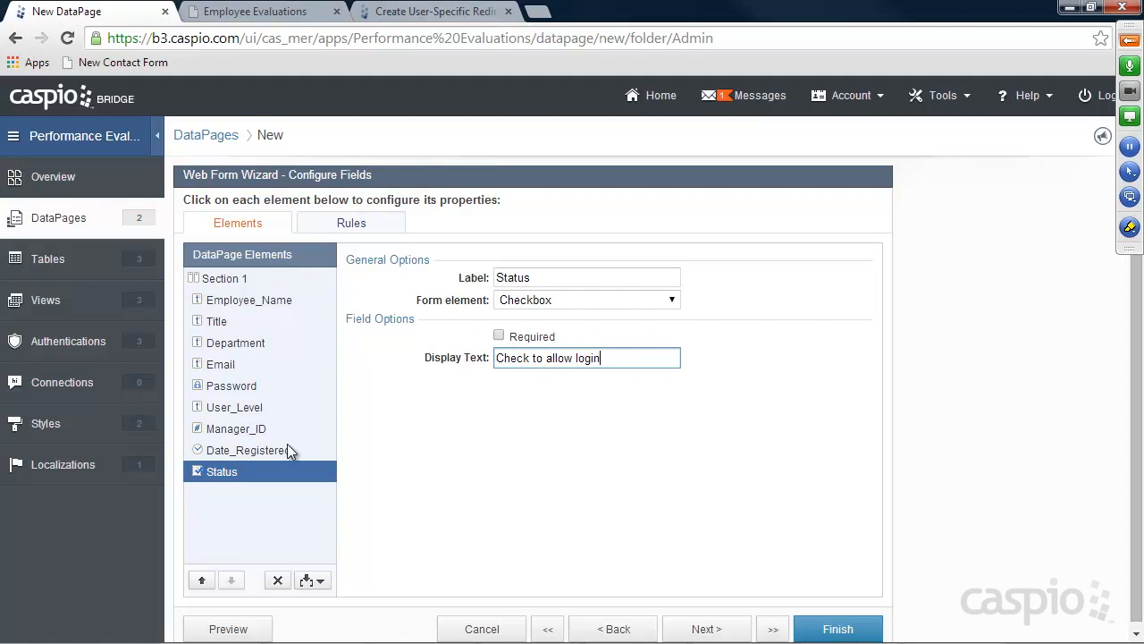
{"action": "left_click", "coordinate": [235, 433]}
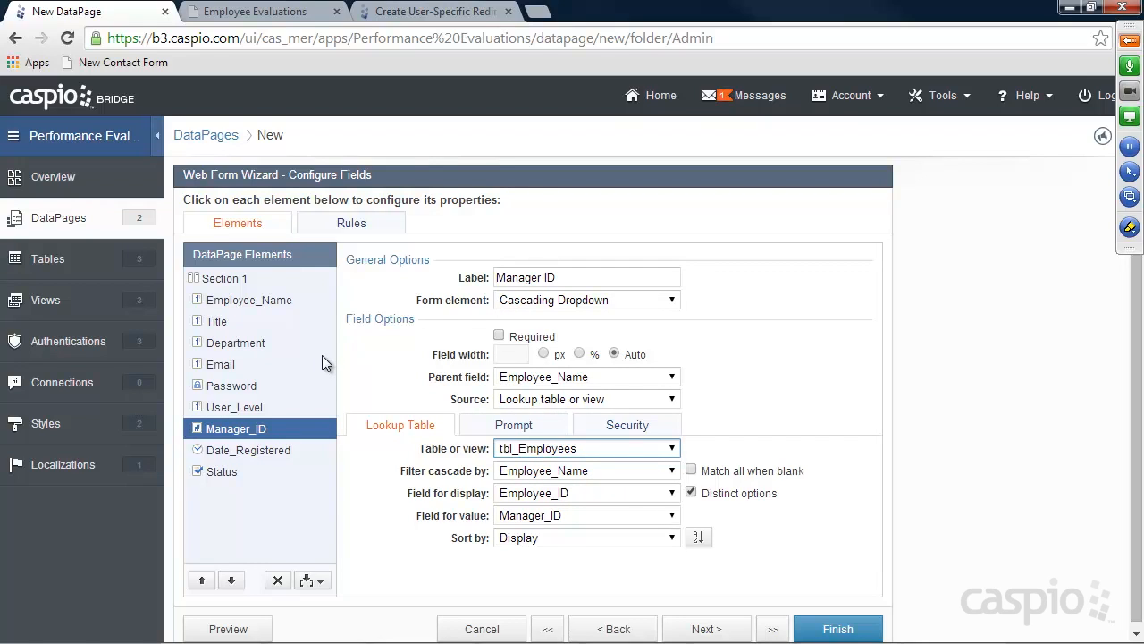
Relabel Manager ID as 'Reports to' and finish the wizard to save the DataPage
{"action": "left_click_drag", "start_coordinate": [566, 279], "coordinate": [445, 284]}
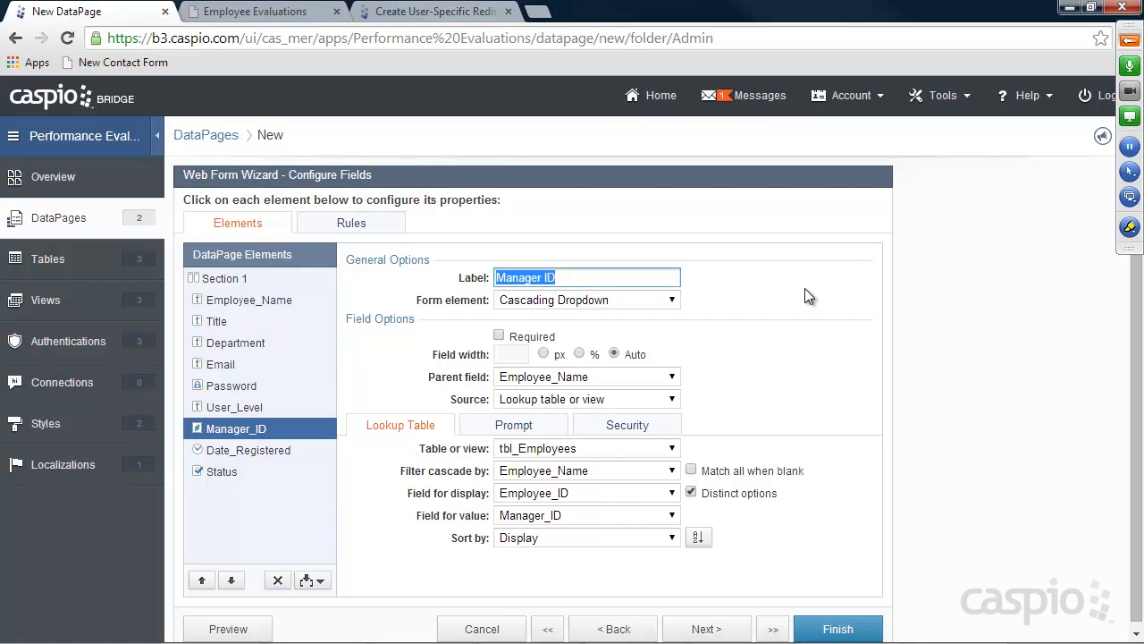
{"action": "type", "text": "Reports to"}
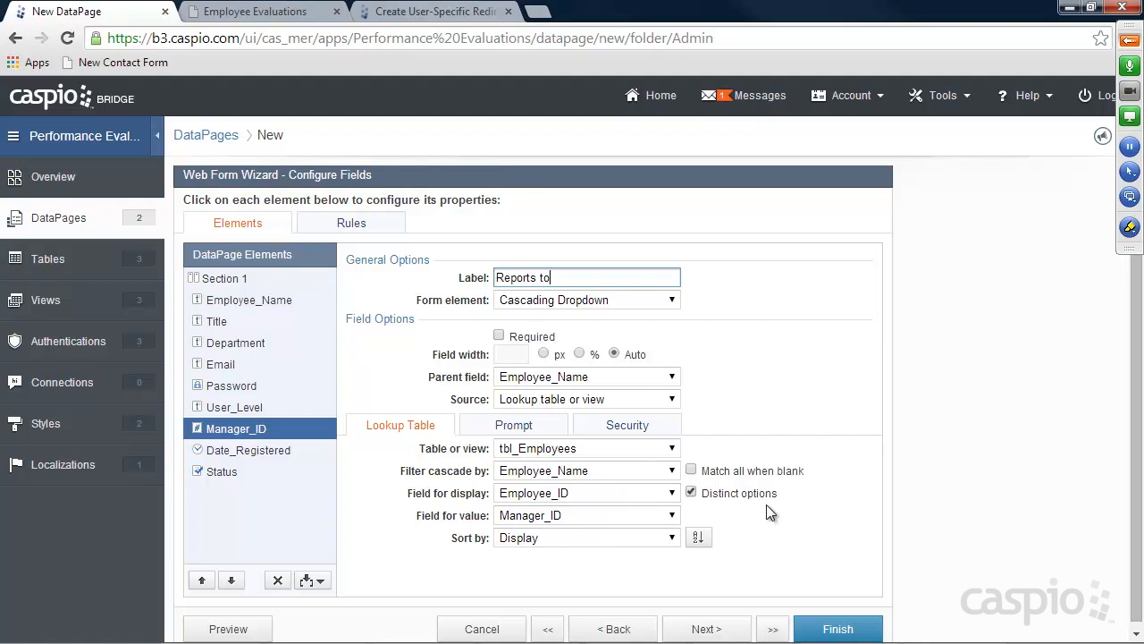
{"action": "left_click", "coordinate": [838, 629]}
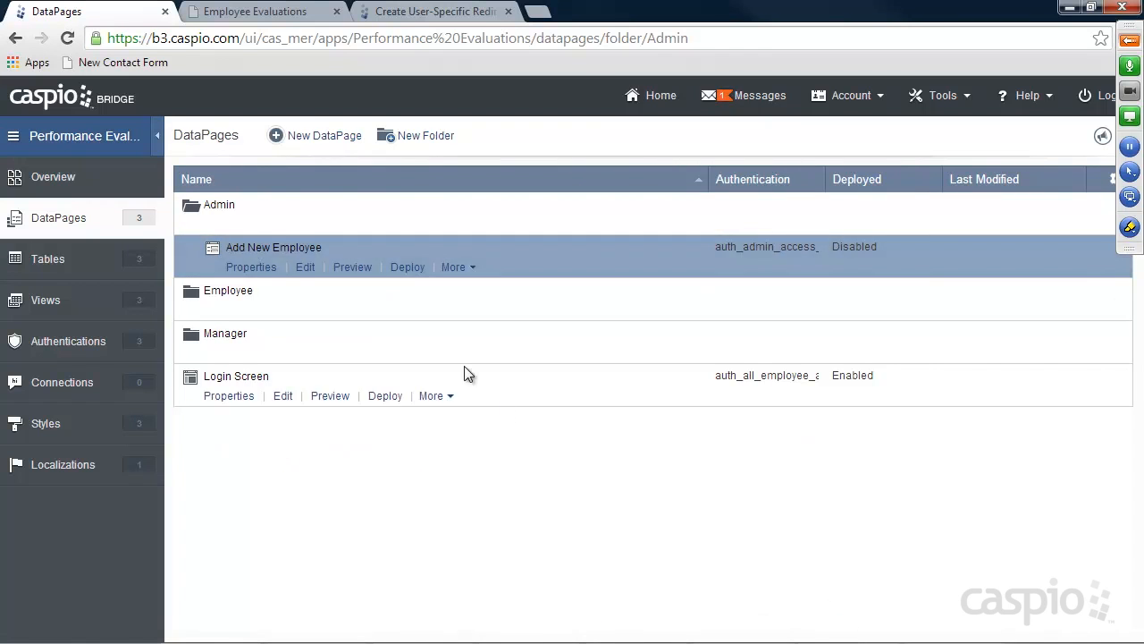
Enable deployment of Add New Employee, copy its embed code, and close the deployment window
{"action": "left_click", "coordinate": [408, 268]}
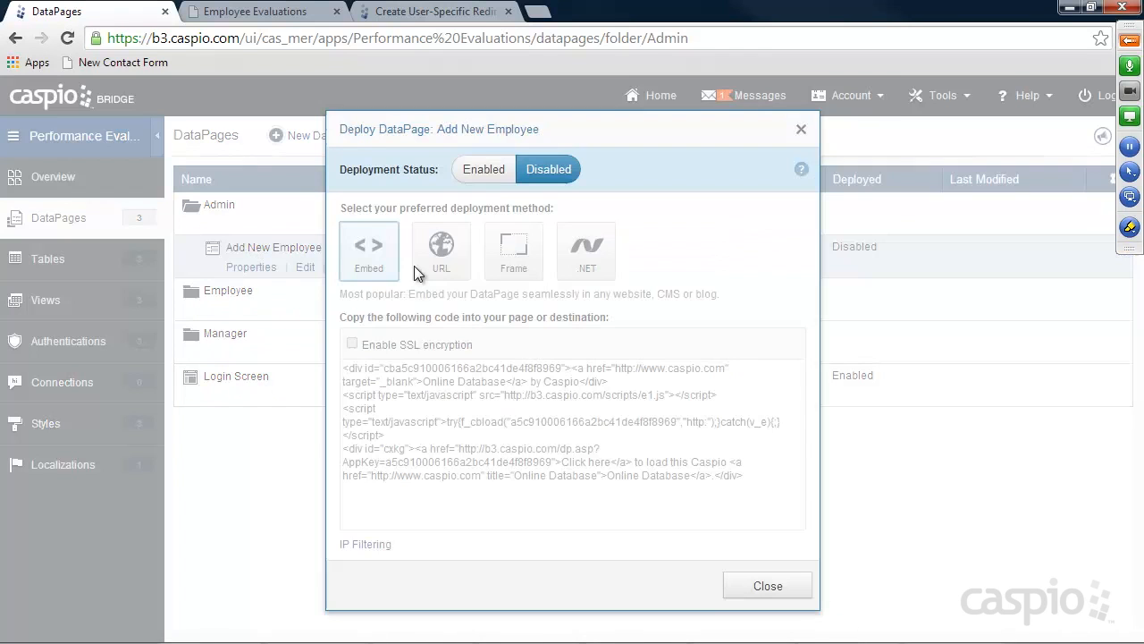
{"action": "left_click", "coordinate": [488, 170]}
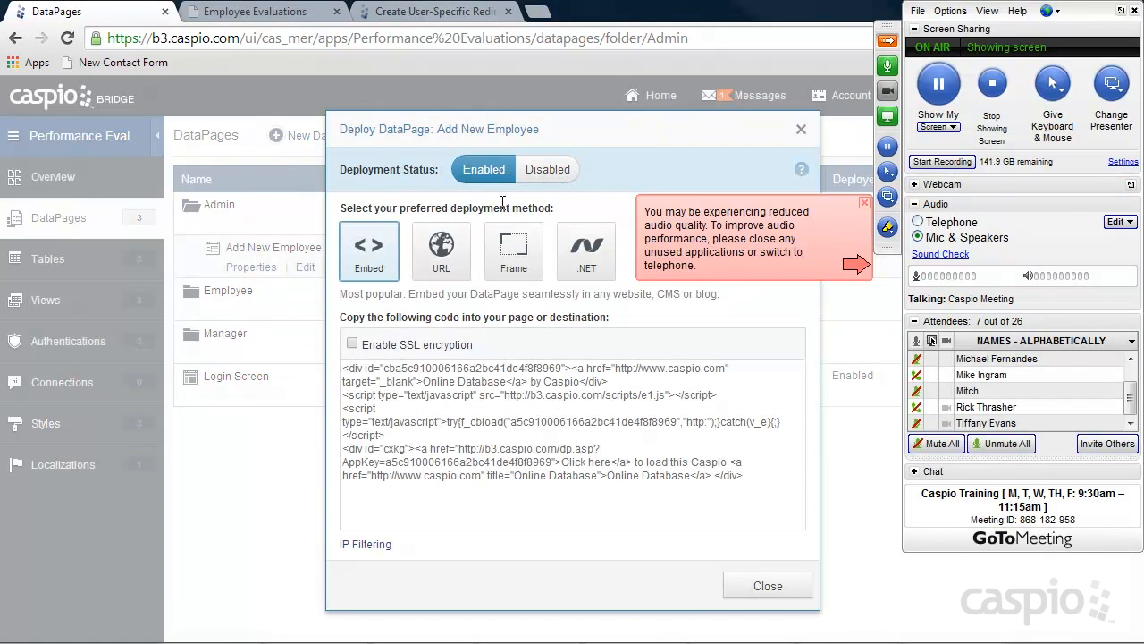
{"action": "left_click", "coordinate": [501, 383]}
{"action": "right_click", "coordinate": [487, 415]}
{"action": "left_click", "coordinate": [542, 183]}
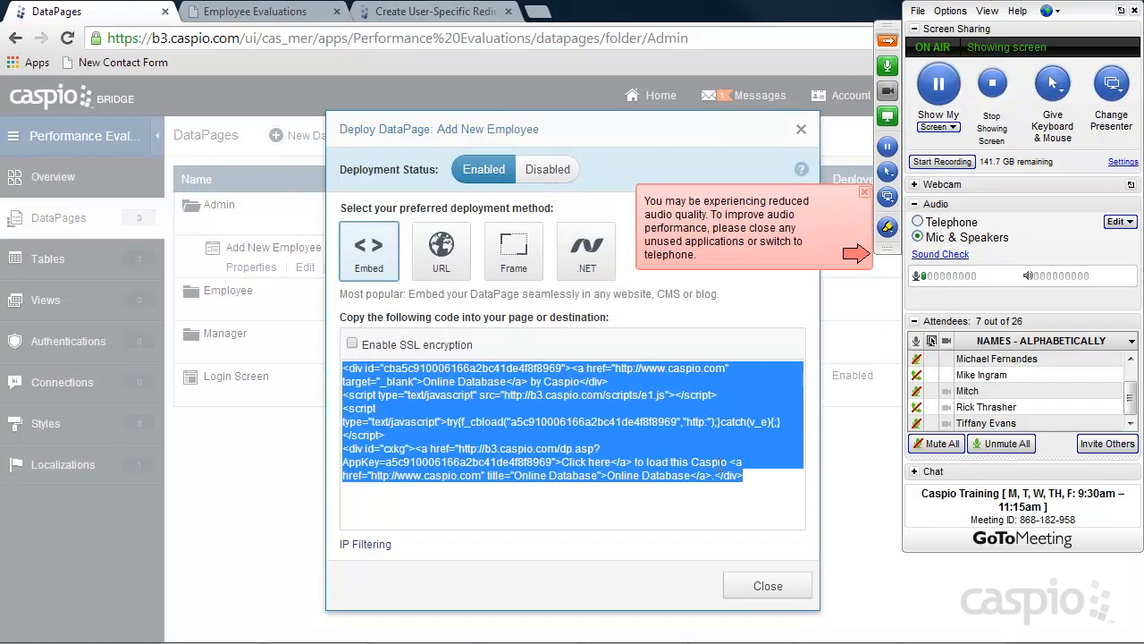
{"action": "left_click", "coordinate": [767, 585]}
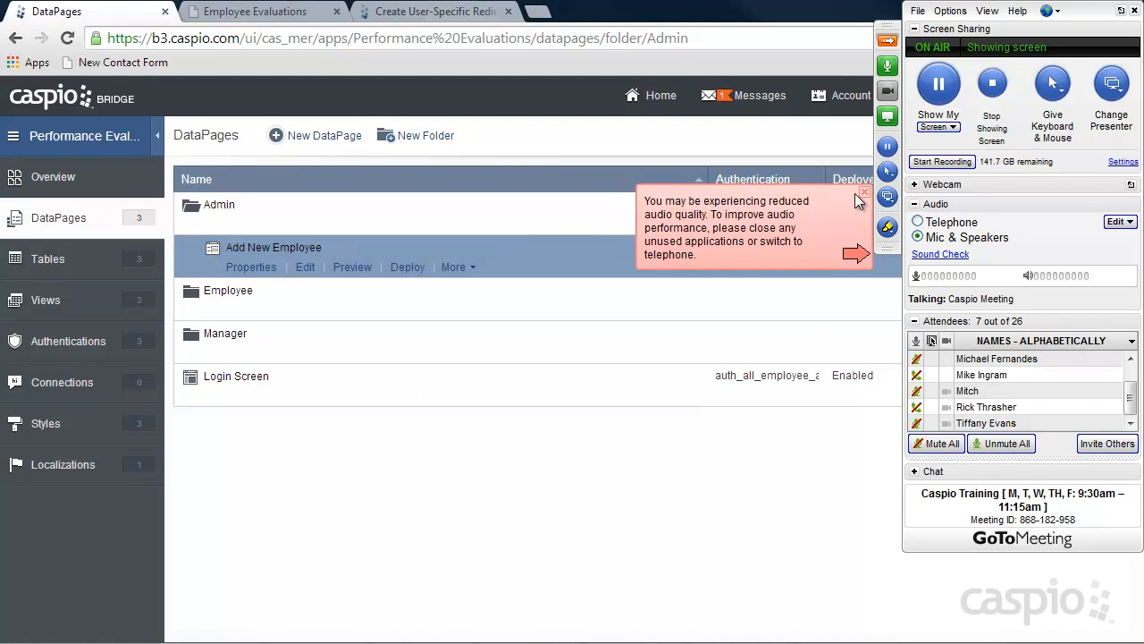
{"action": "left_click", "coordinate": [864, 193]}
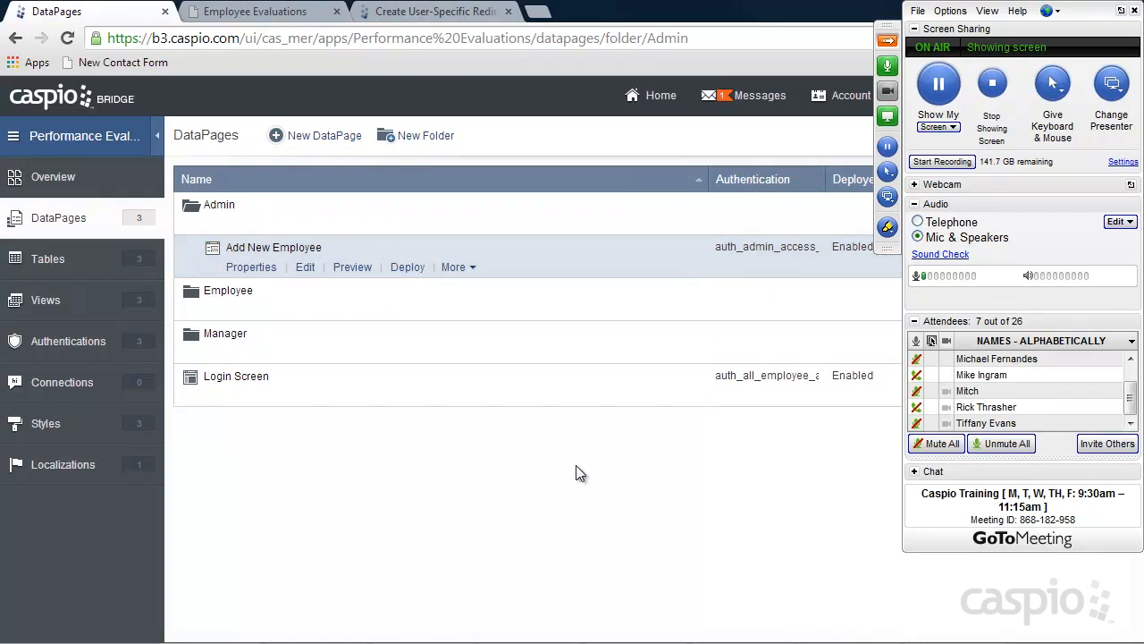
{"action": "mouse_move", "coordinate": [543, 638]}
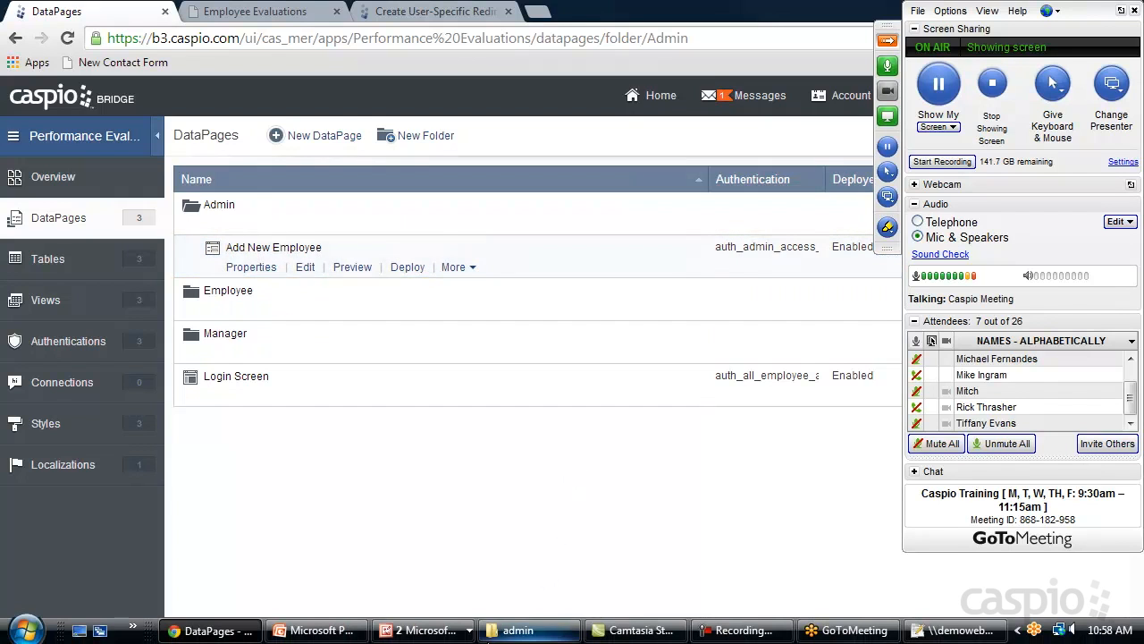
Open add_new_employee in Notepad++ and paste the embed code over the Placeholder text
{"action": "left_click", "coordinate": [517, 630]}
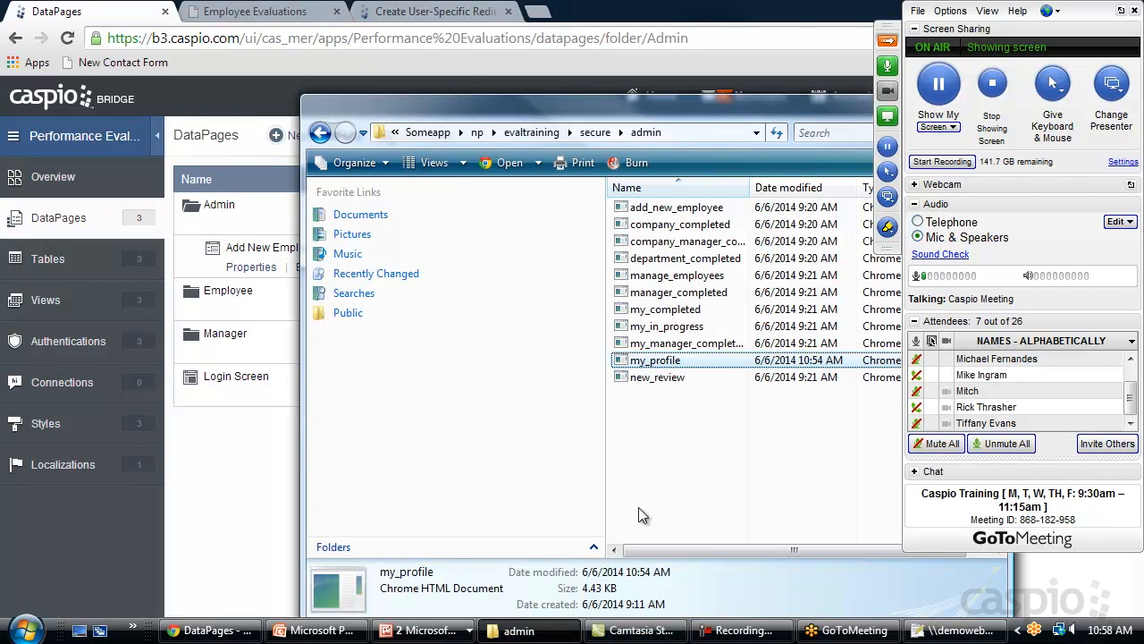
{"action": "right_click", "coordinate": [671, 209]}
{"action": "left_click", "coordinate": [747, 320]}
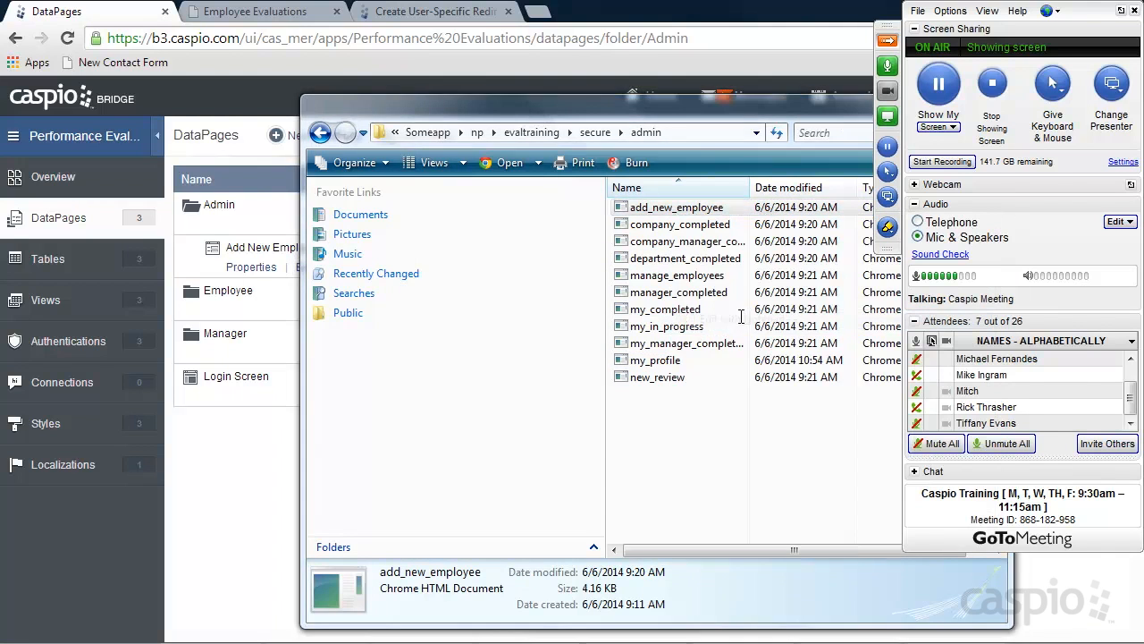
{"action": "scroll", "coordinate": [520, 403], "scroll_direction": "down", "scroll_amount": 1}
{"action": "scroll", "coordinate": [520, 404], "scroll_direction": "down", "scroll_amount": 5}
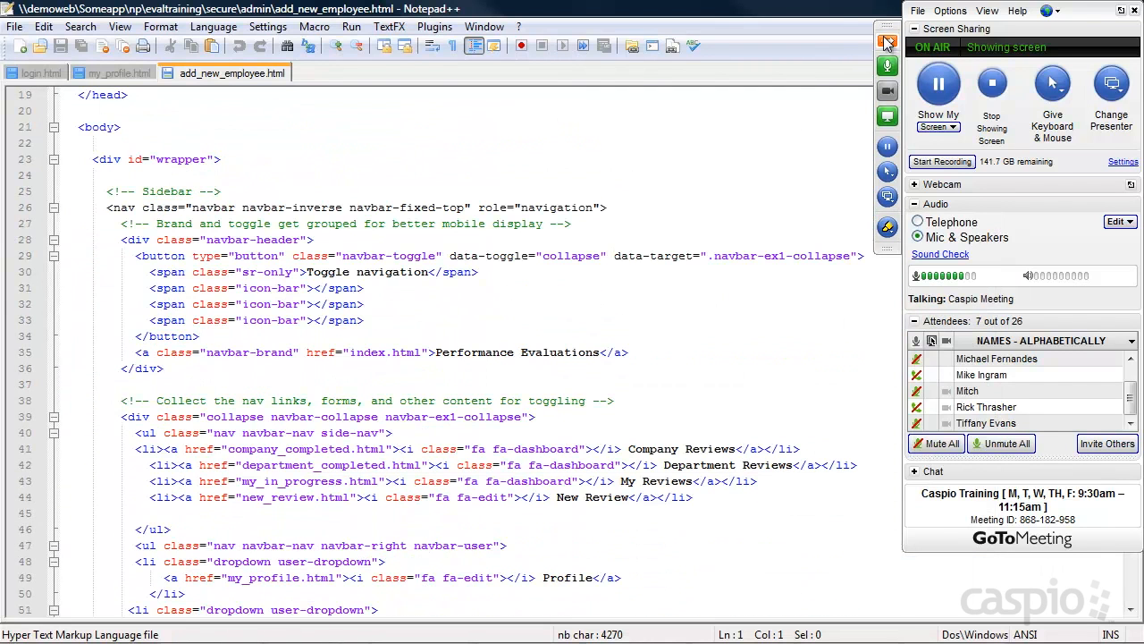
{"action": "left_click", "coordinate": [476, 431]}
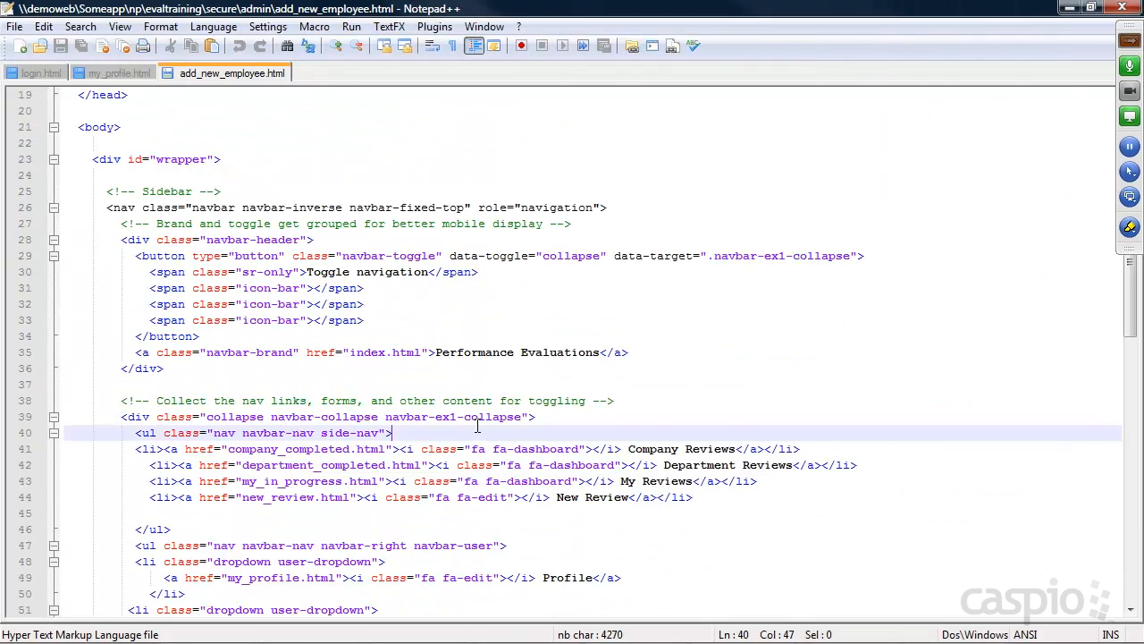
{"action": "scroll", "coordinate": [479, 425], "scroll_direction": "down", "scroll_amount": 8}
{"action": "scroll", "coordinate": [341, 470], "scroll_direction": "down", "scroll_amount": 7}
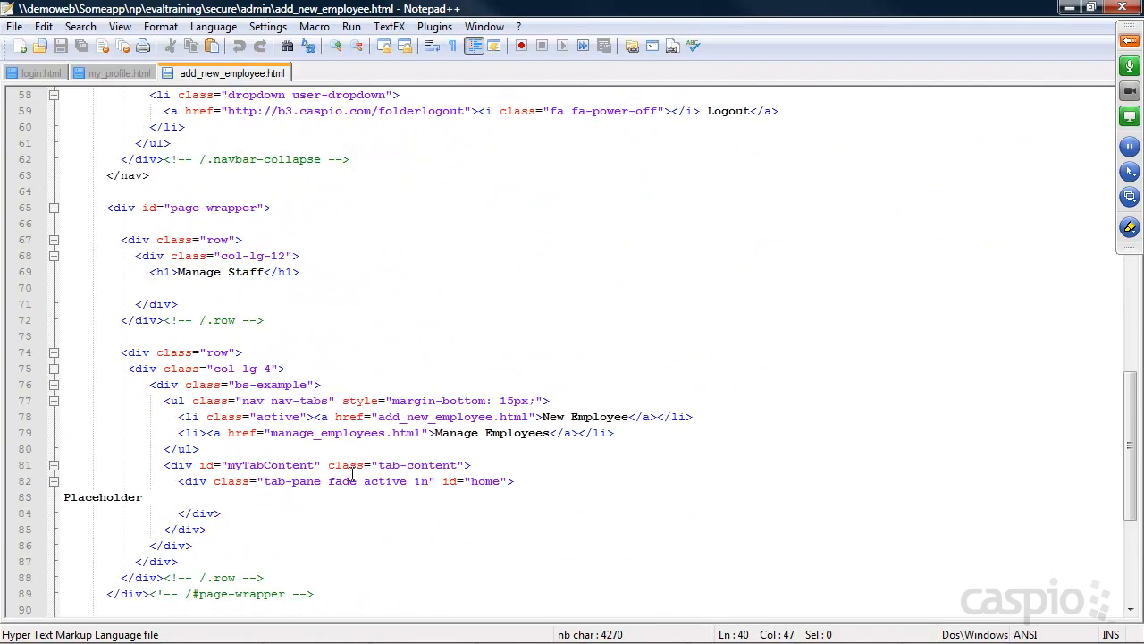
{"action": "left_click_drag", "start_coordinate": [143, 400], "coordinate": [63, 402]}
{"action": "key", "text": "ctrl+v"}
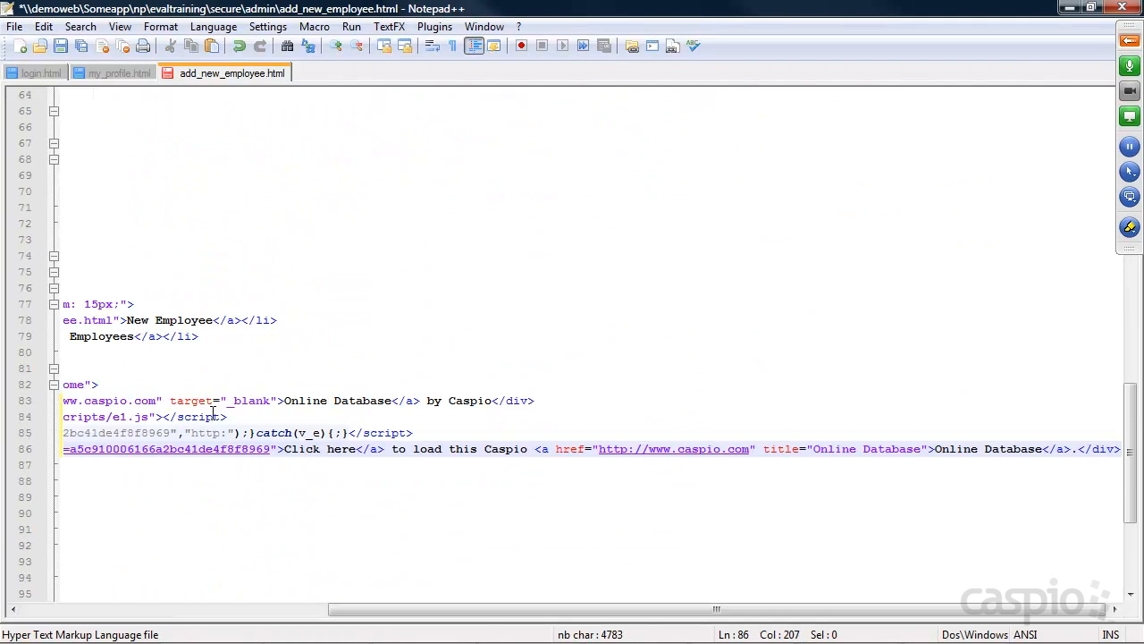
{"action": "left_click", "coordinate": [1069, 8]}
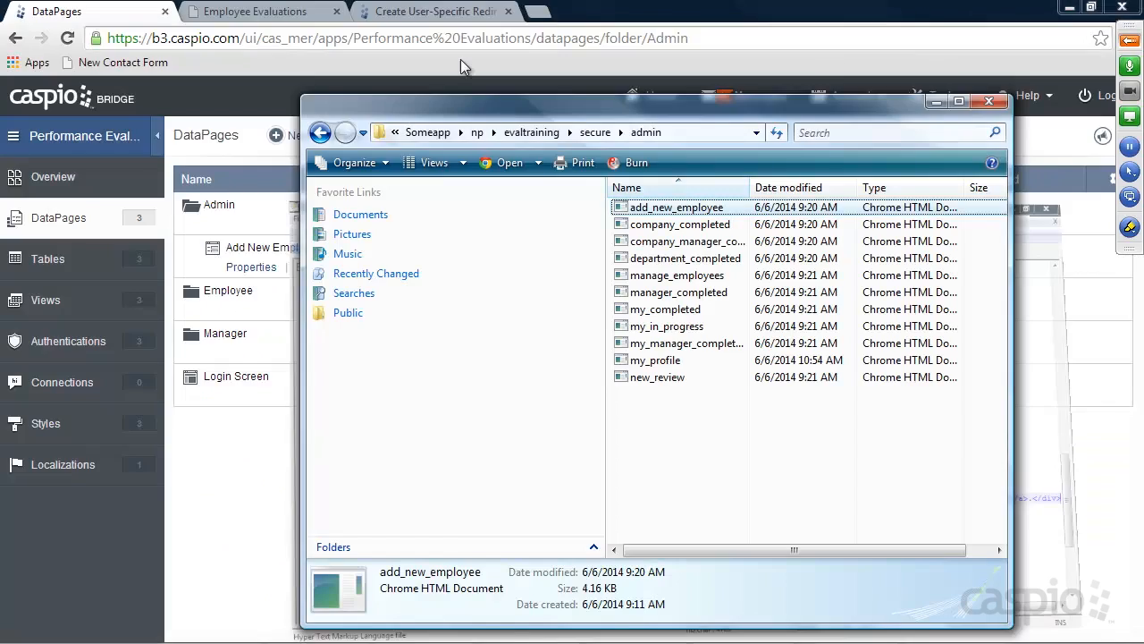
Open Employees > Add New Employee in the Employee Evaluations tab, reload, and check User Level options
{"action": "left_click", "coordinate": [420, 12]}
{"action": "left_click", "coordinate": [301, 12]}
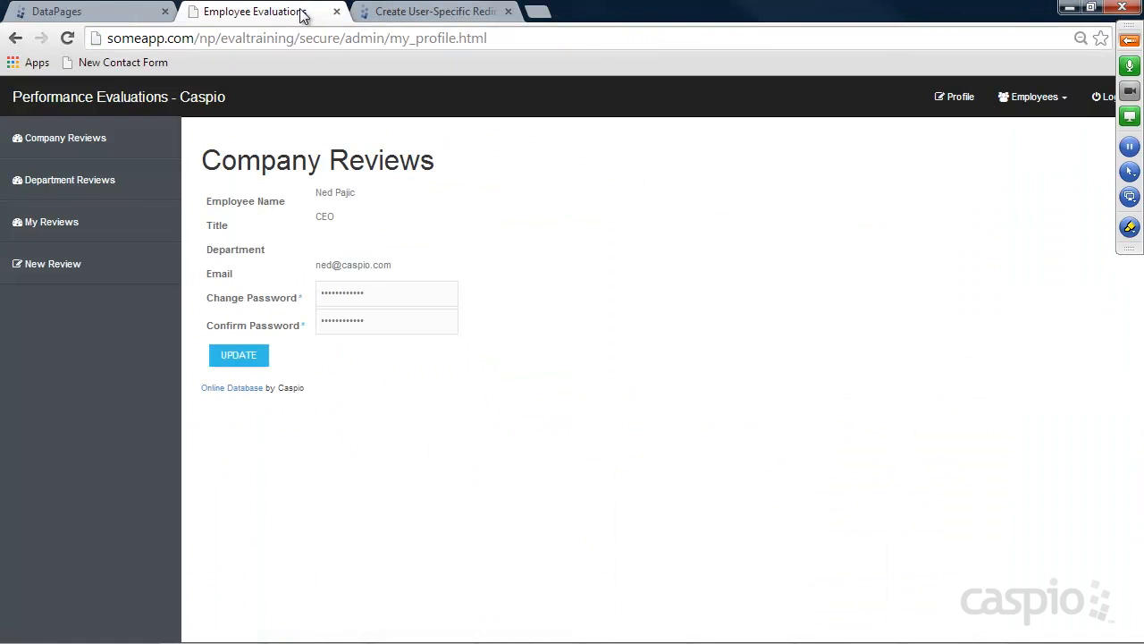
{"action": "left_click", "coordinate": [1035, 104]}
{"action": "left_click", "coordinate": [1014, 132]}
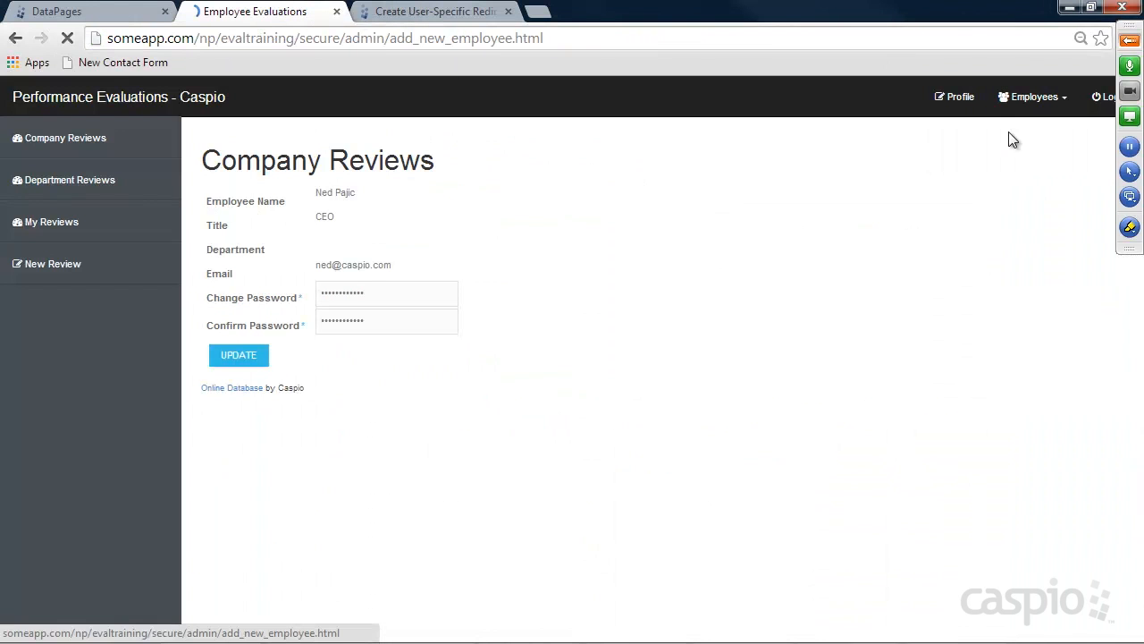
{"action": "left_click", "coordinate": [68, 39]}
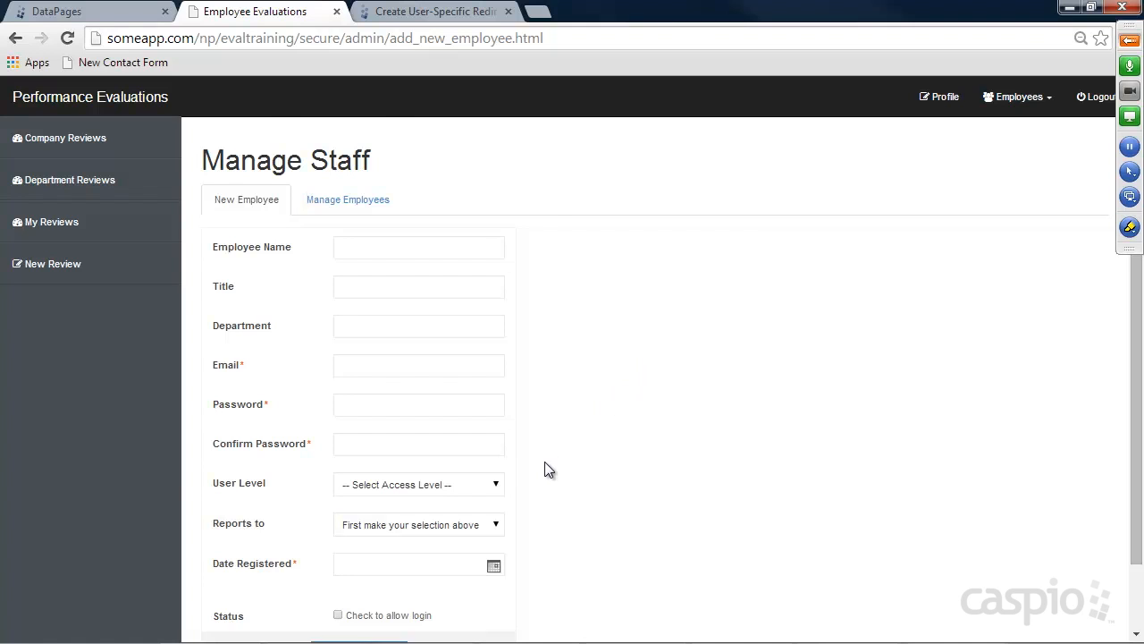
{"action": "scroll", "coordinate": [546, 457], "scroll_direction": "down", "scroll_amount": 1}
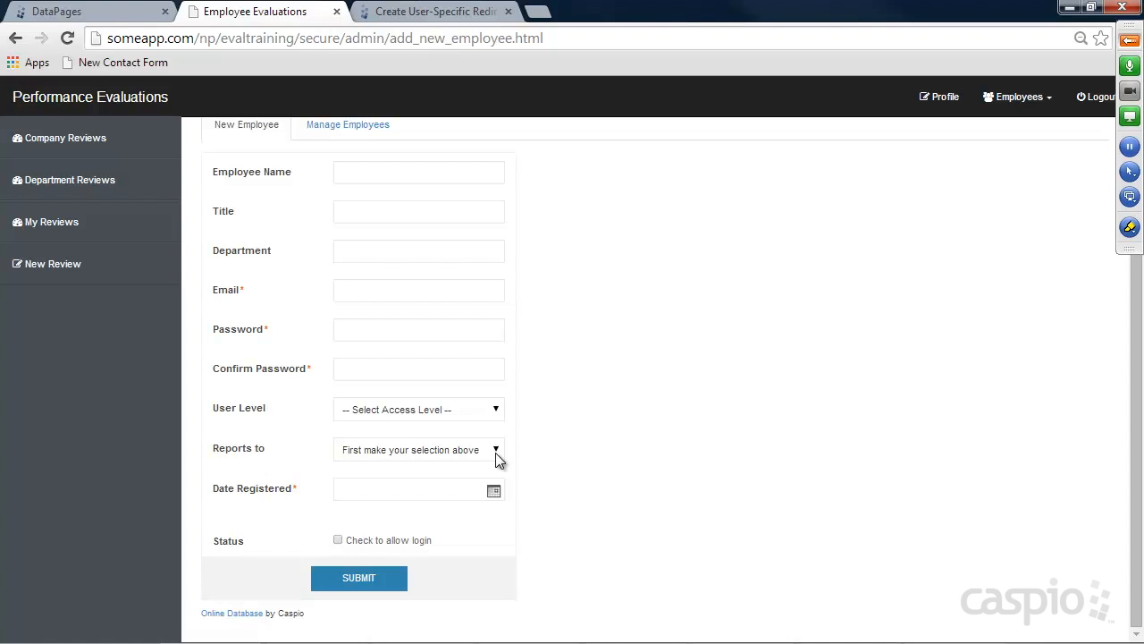
{"action": "left_click", "coordinate": [472, 410]}
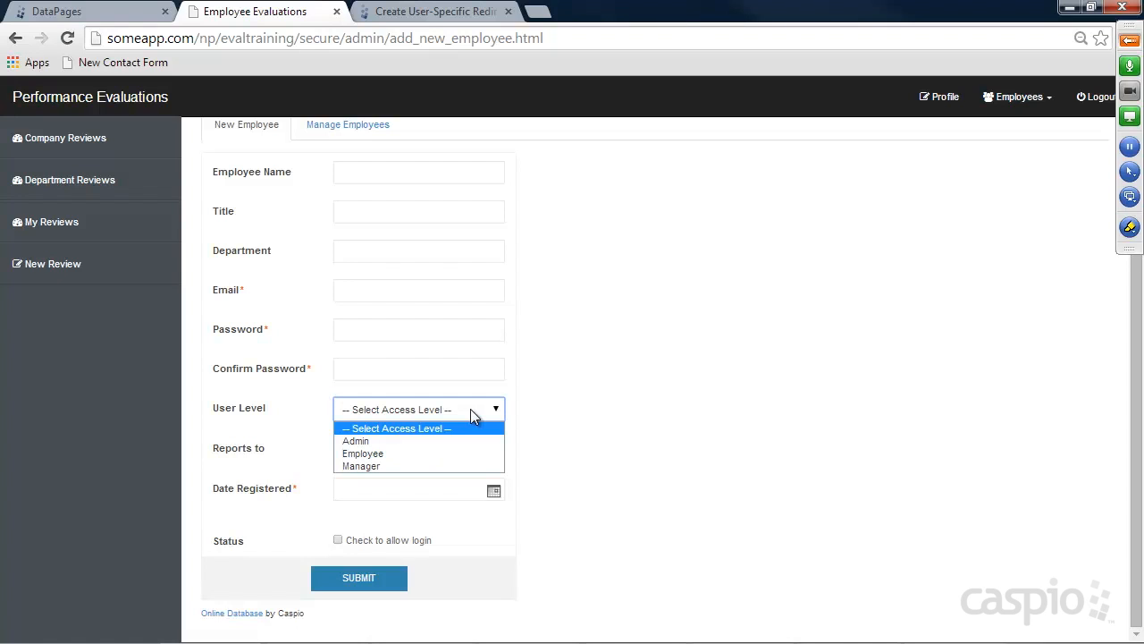
{"action": "left_click", "coordinate": [470, 408]}
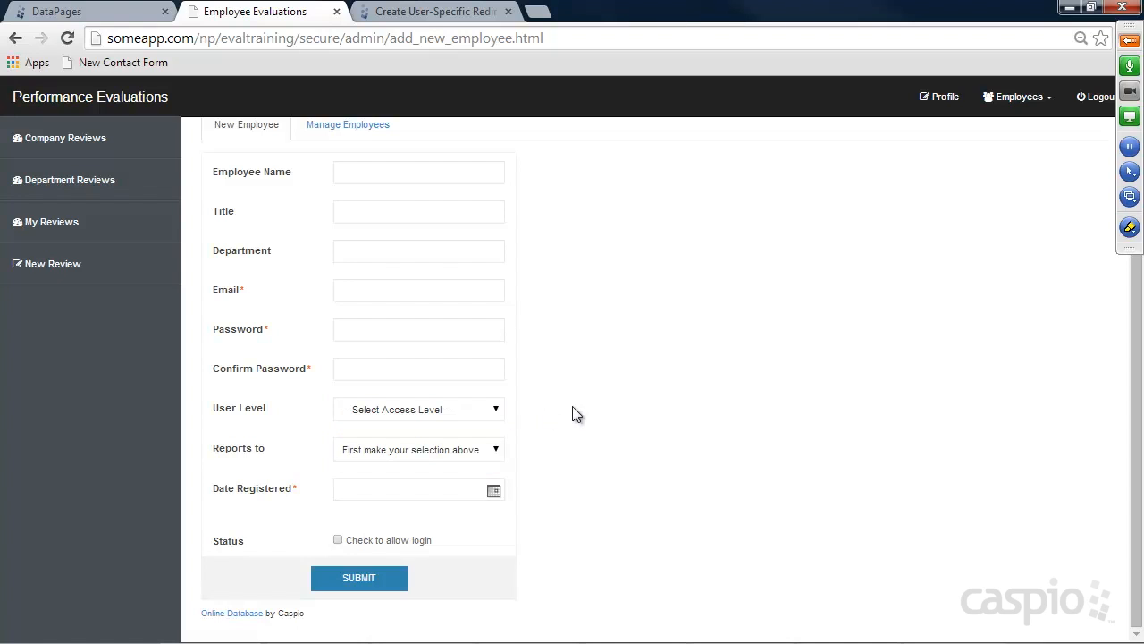
{"action": "scroll", "coordinate": [573, 407], "scroll_direction": "up", "scroll_amount": 2}
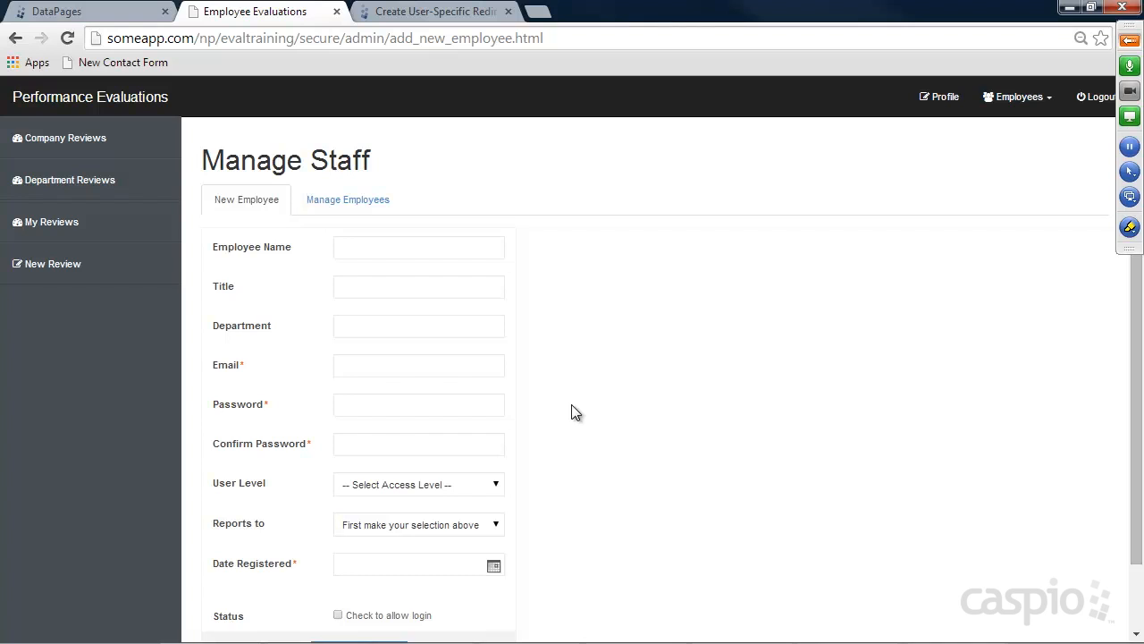
{"action": "left_click", "coordinate": [373, 250]}
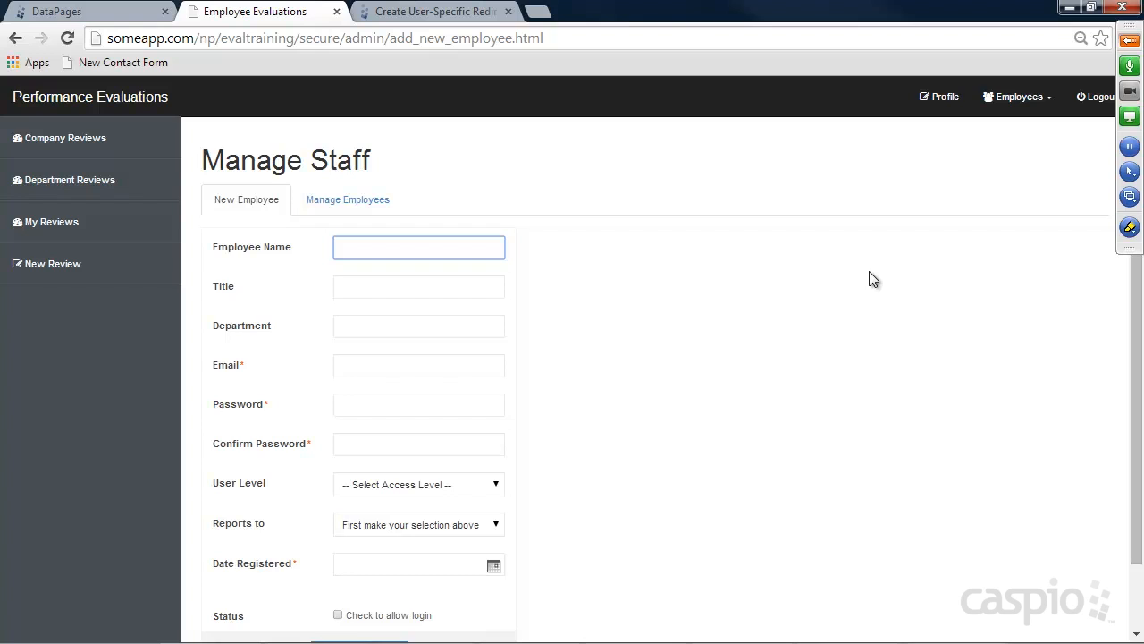
Enter the employee's full name, title VP of Sales, department Sales, and their e-mail address
{"action": "key", "text": "Tab"}
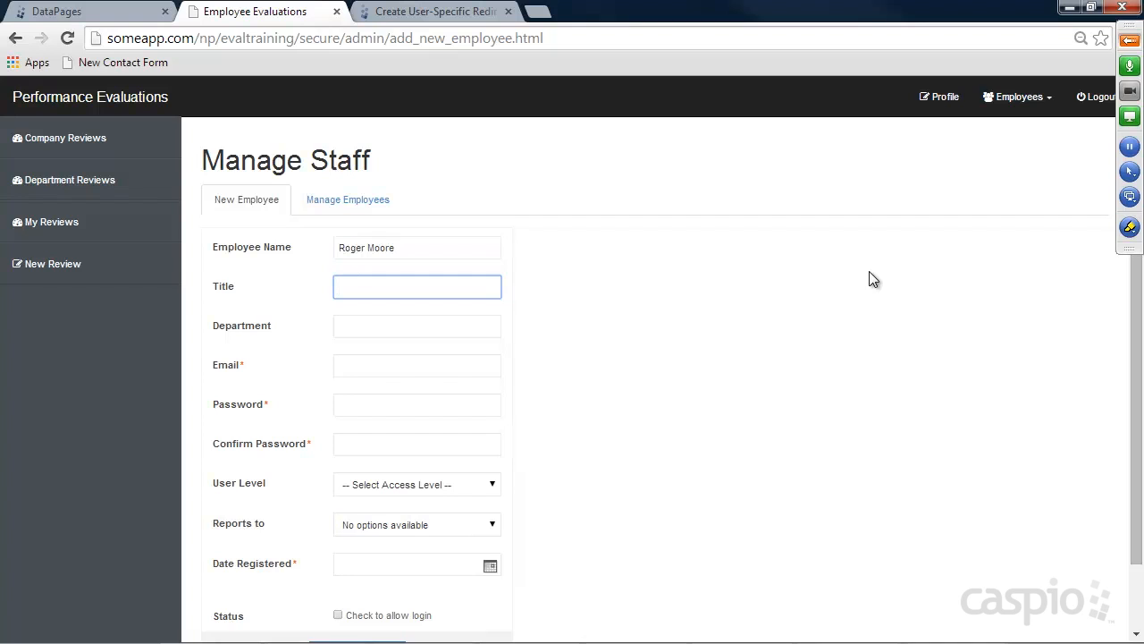
{"action": "type", "text": "VP of Sales"}
{"action": "key", "text": "Tab"}
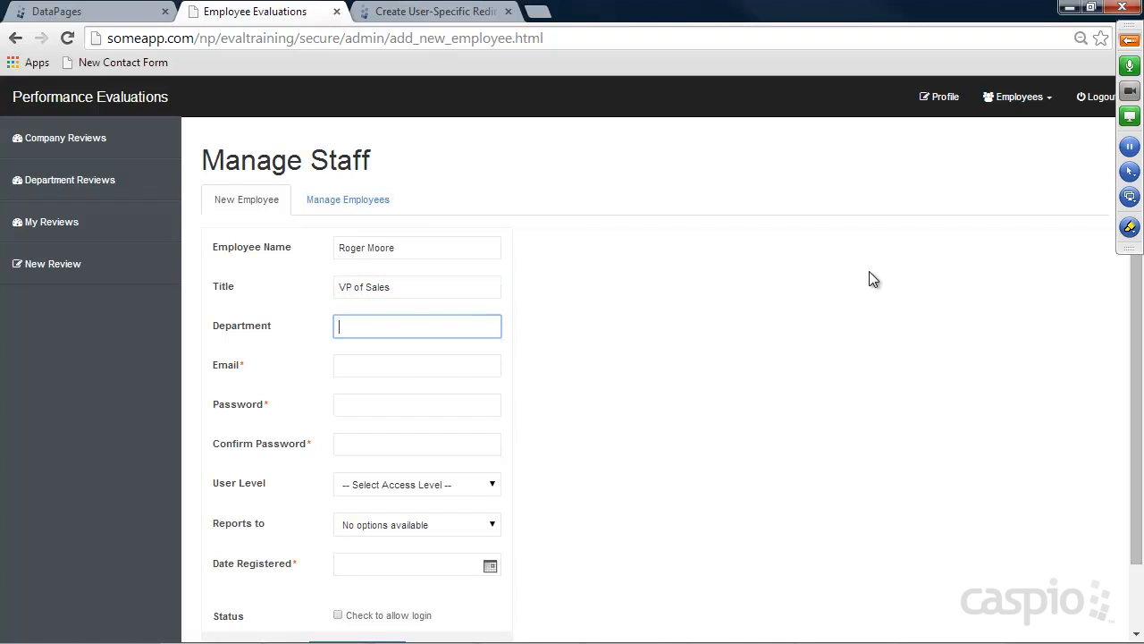
{"action": "type", "text": "Sales"}
{"action": "key", "text": "Tab"}
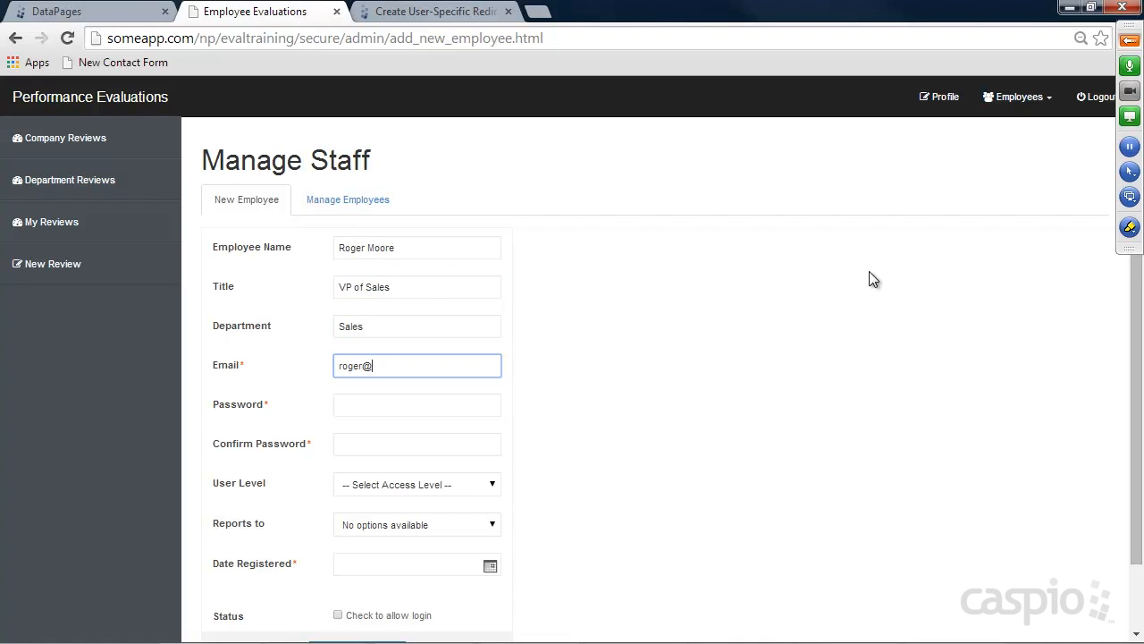
Enter the account password in both password fields and set User Level to Manager
{"action": "key", "text": "Tab"}
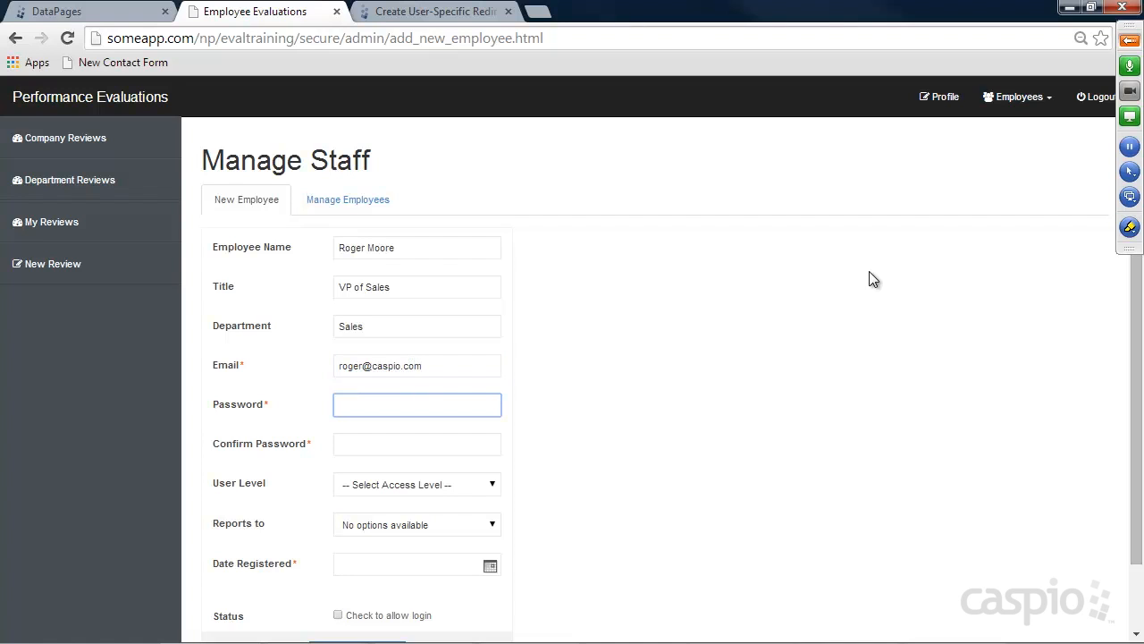
{"action": "type", "text": "1234"}
{"action": "key", "text": "Tab"}
{"action": "type", "text": "1234"}
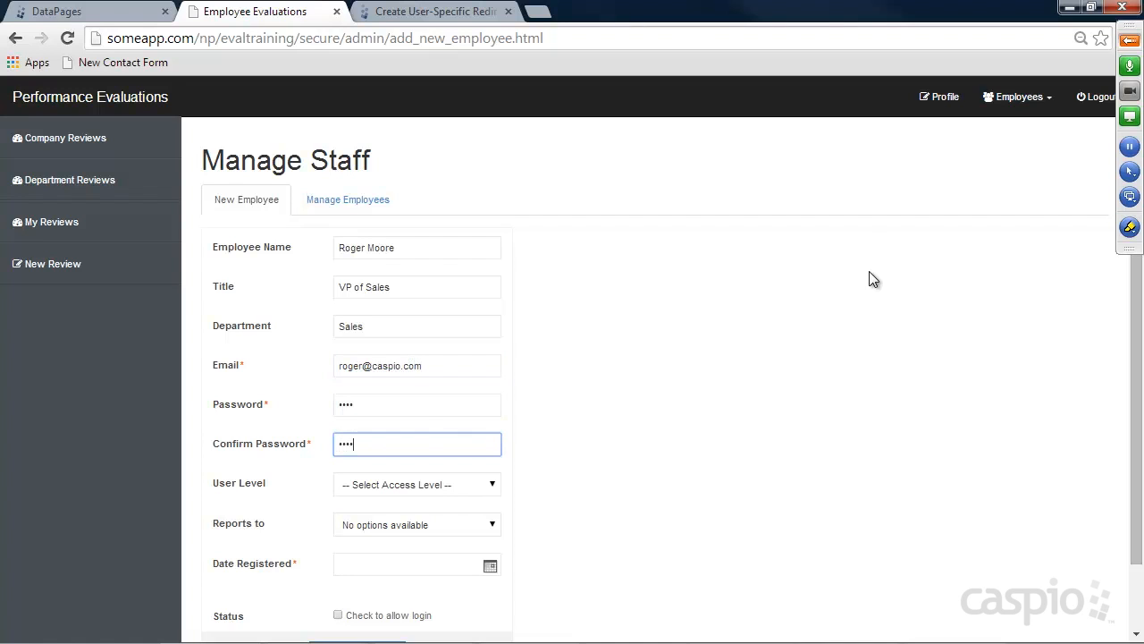
{"action": "left_click", "coordinate": [398, 487]}
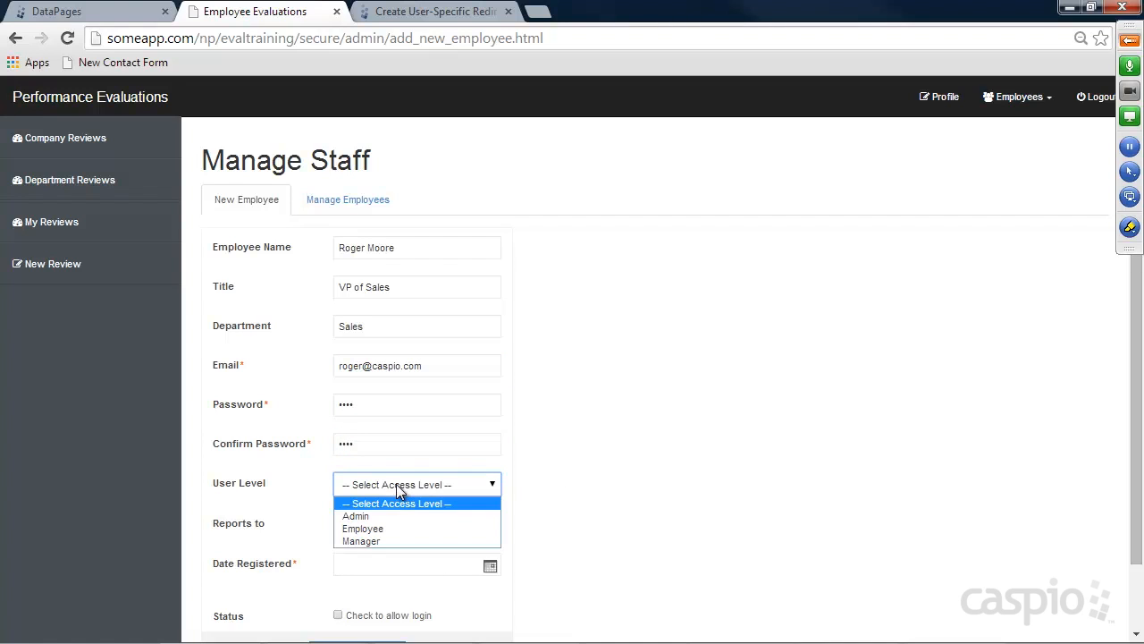
{"action": "left_click", "coordinate": [374, 540]}
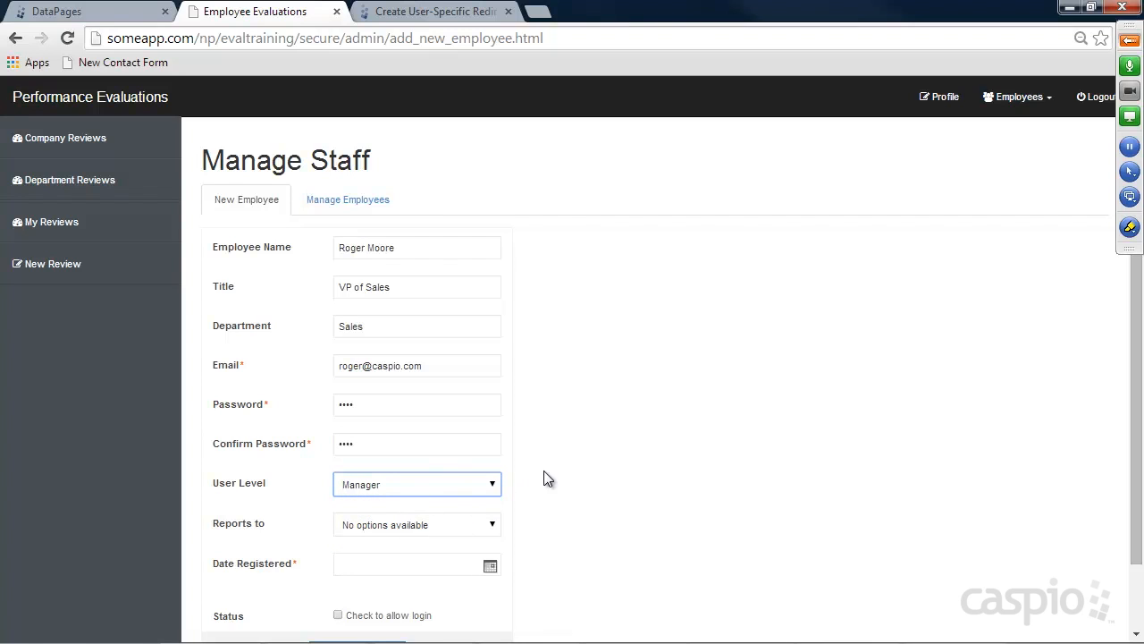
Reopen the Add New Employee DataPage and bring up the Manager_ID field settings
{"action": "left_click", "coordinate": [92, 11]}
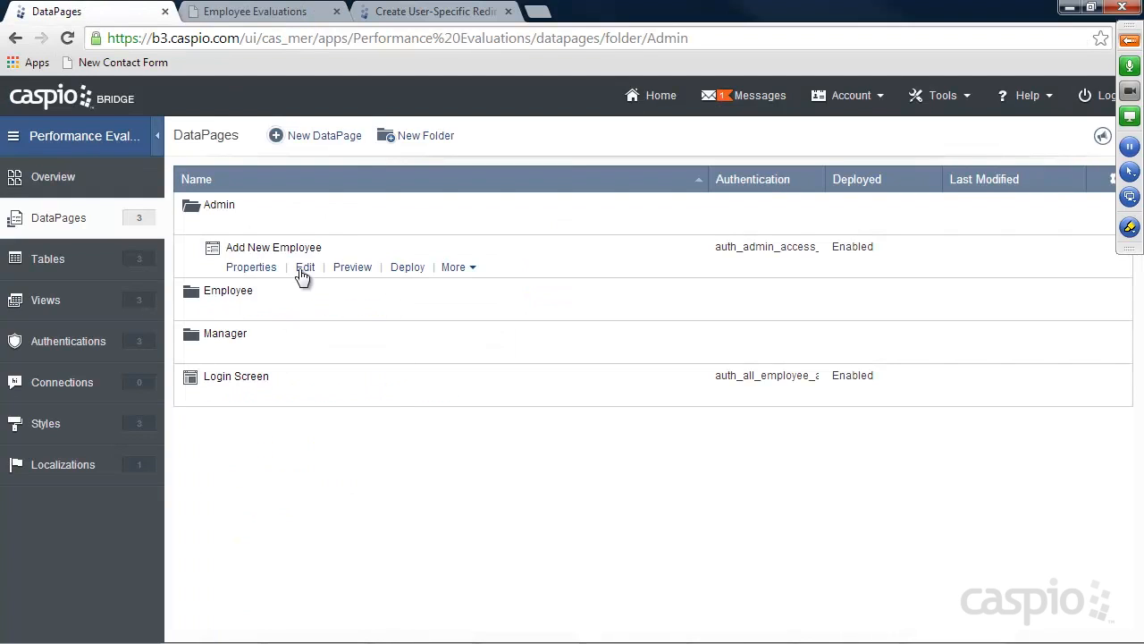
{"action": "left_click", "coordinate": [304, 267]}
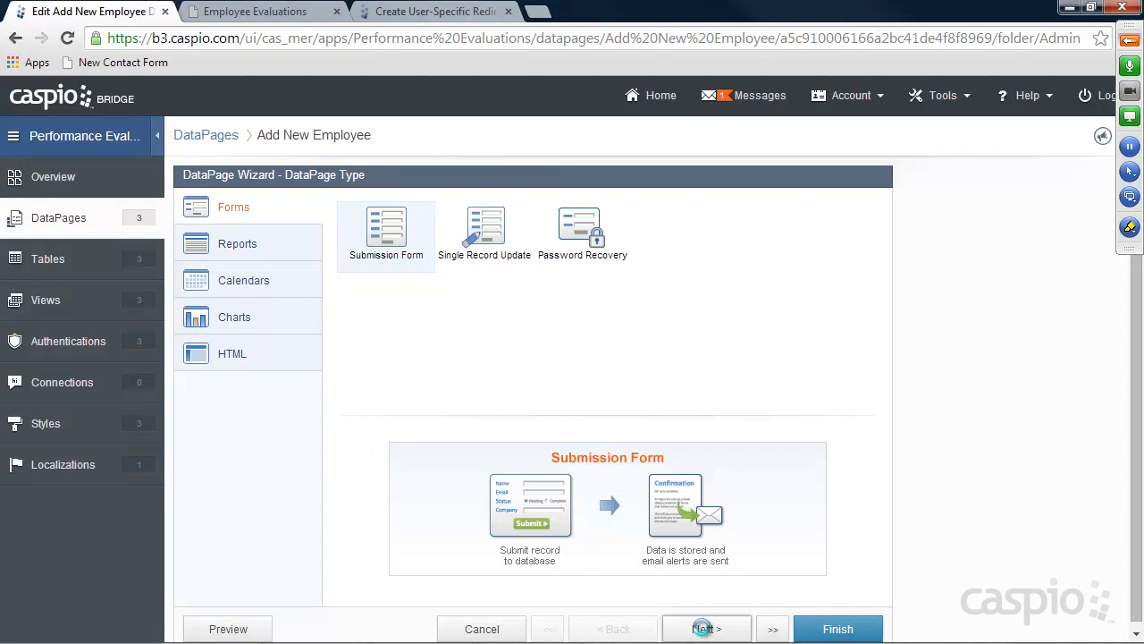
{"action": "left_click", "coordinate": [708, 629]}
{"action": "left_click", "coordinate": [708, 630]}
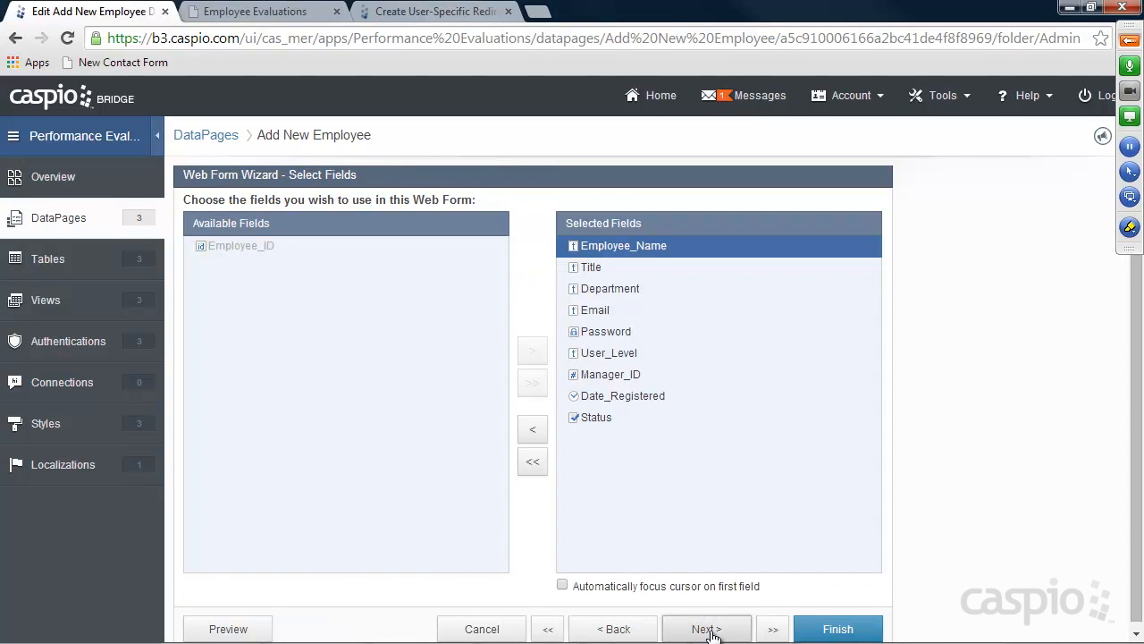
{"action": "left_click", "coordinate": [708, 629]}
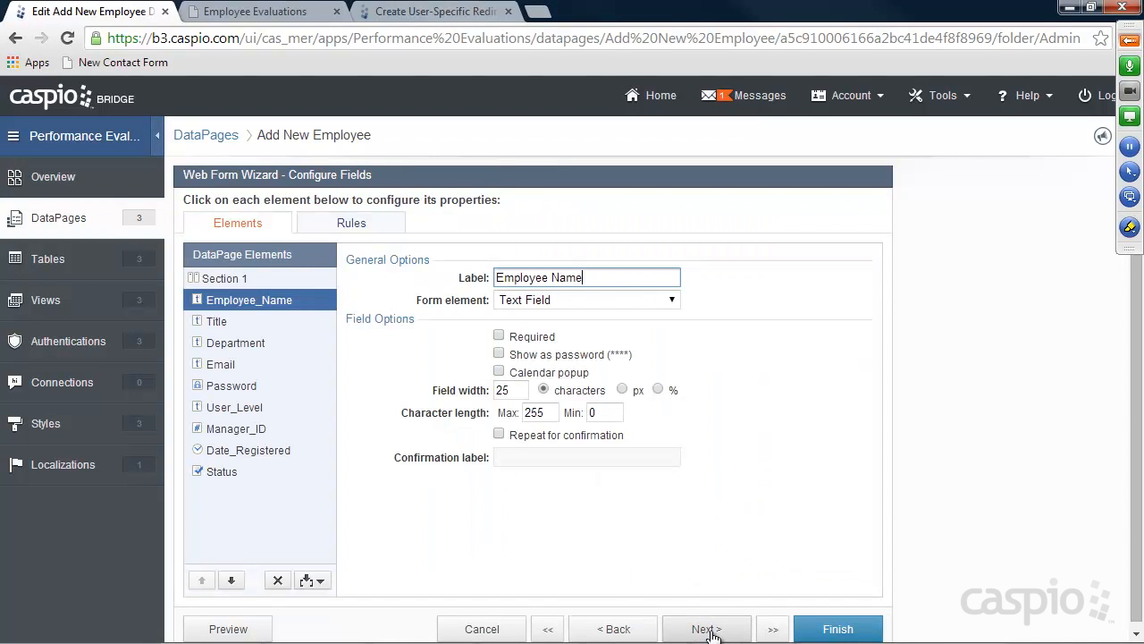
{"action": "left_click", "coordinate": [240, 431]}
Make Reports to a plain Dropdown showing Employee_Name, storing Employee_ID, and save the DataPage
{"action": "left_click", "coordinate": [555, 302]}
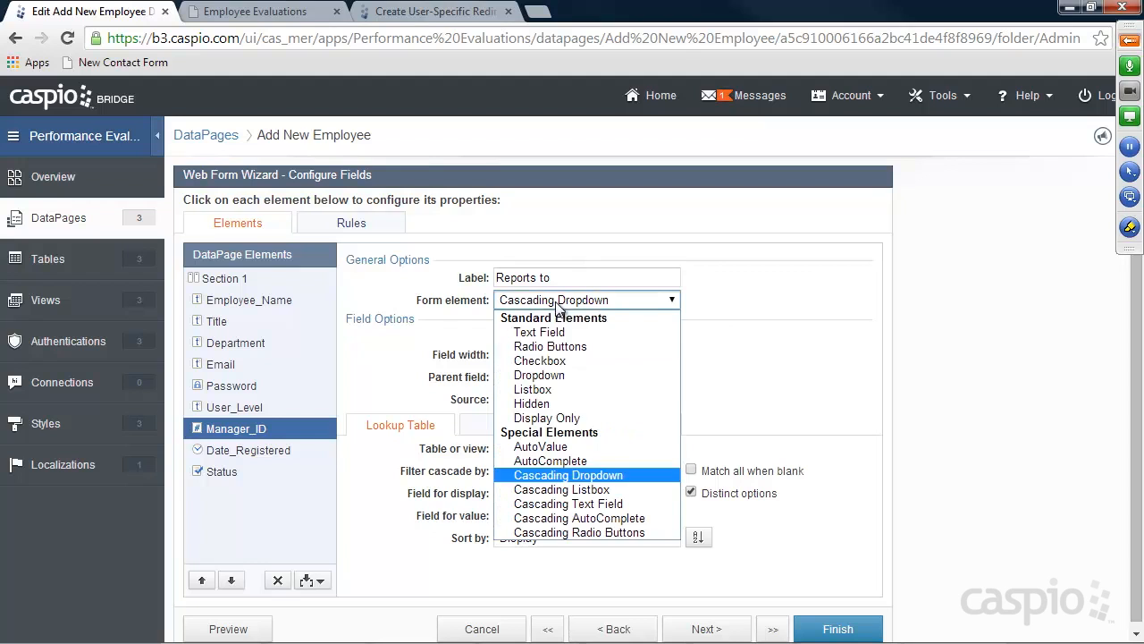
{"action": "left_click", "coordinate": [556, 375]}
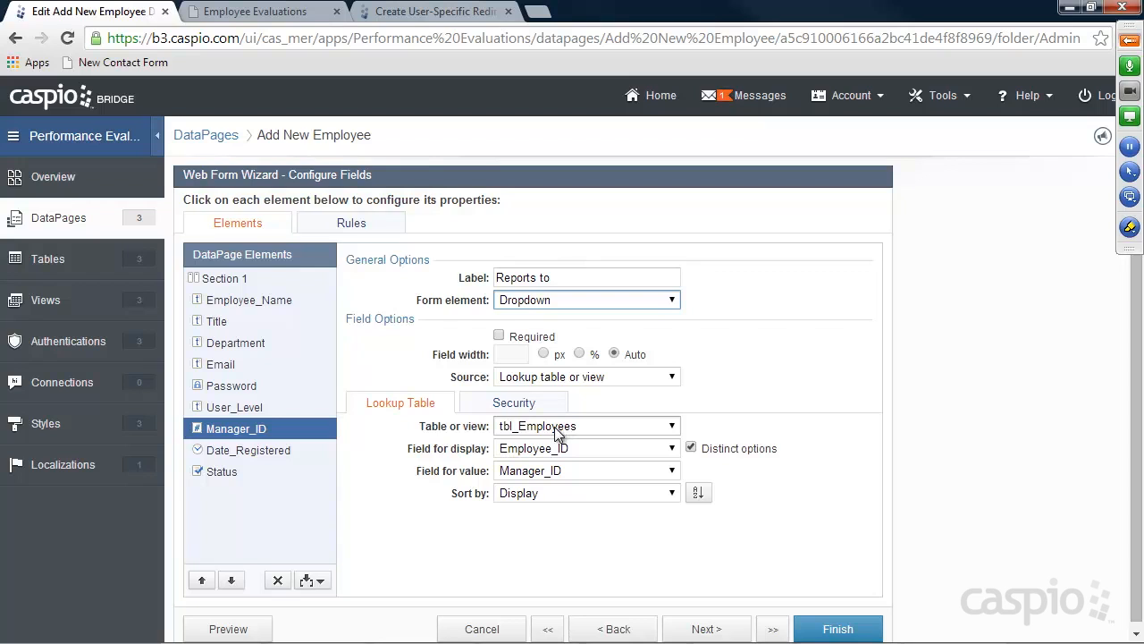
{"action": "left_click", "coordinate": [534, 448]}
{"action": "left_click", "coordinate": [536, 480]}
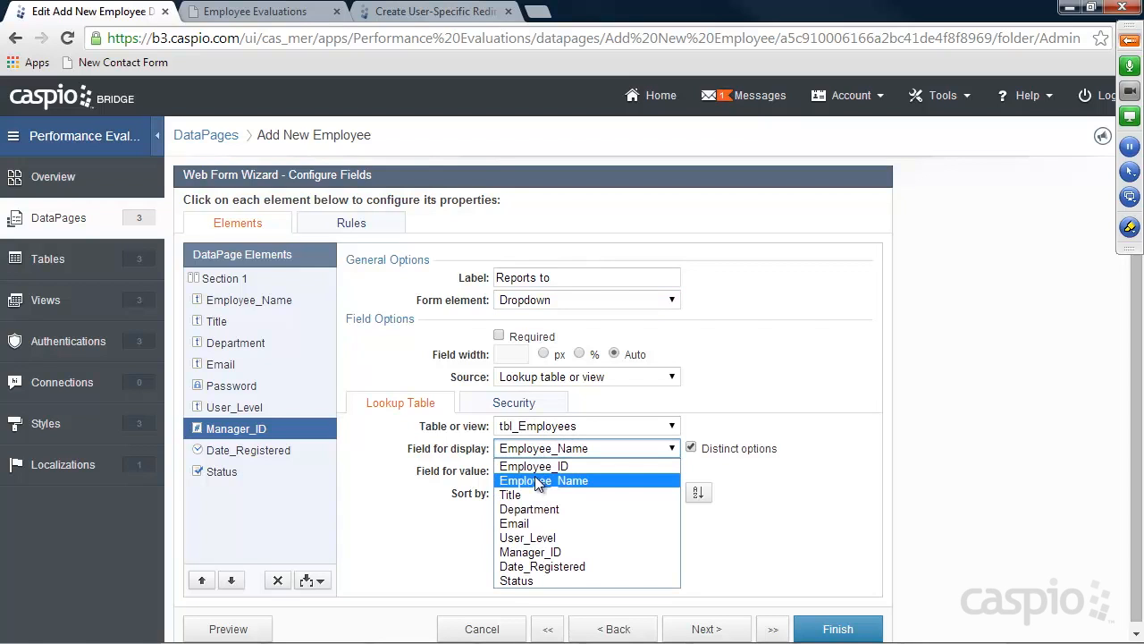
{"action": "left_click", "coordinate": [534, 474]}
{"action": "left_click", "coordinate": [536, 488]}
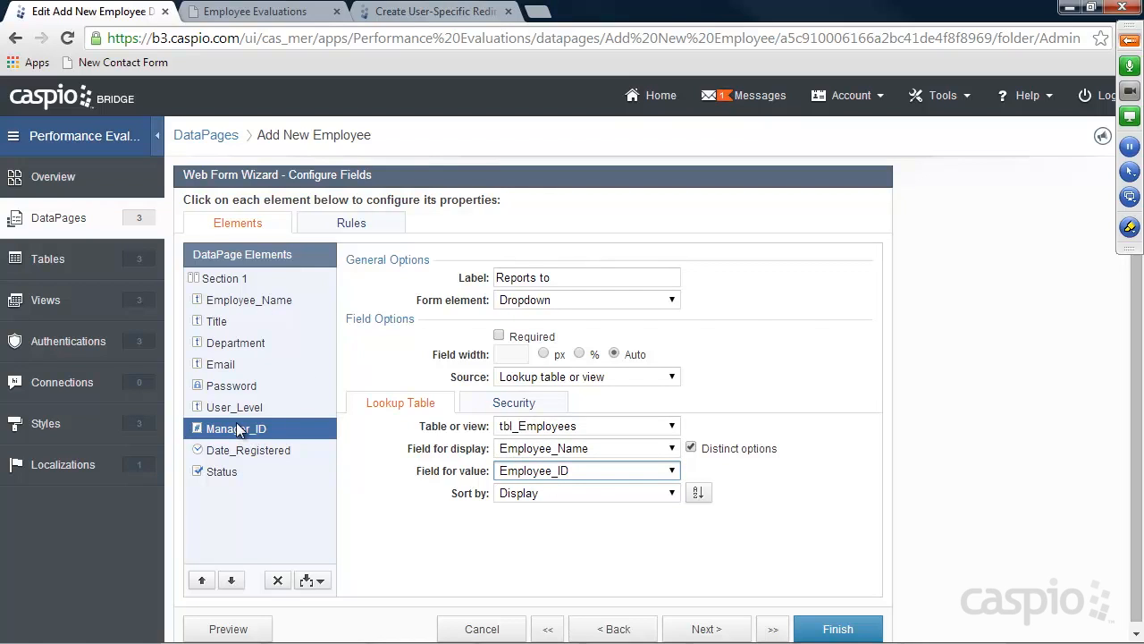
{"action": "left_click", "coordinate": [842, 629]}
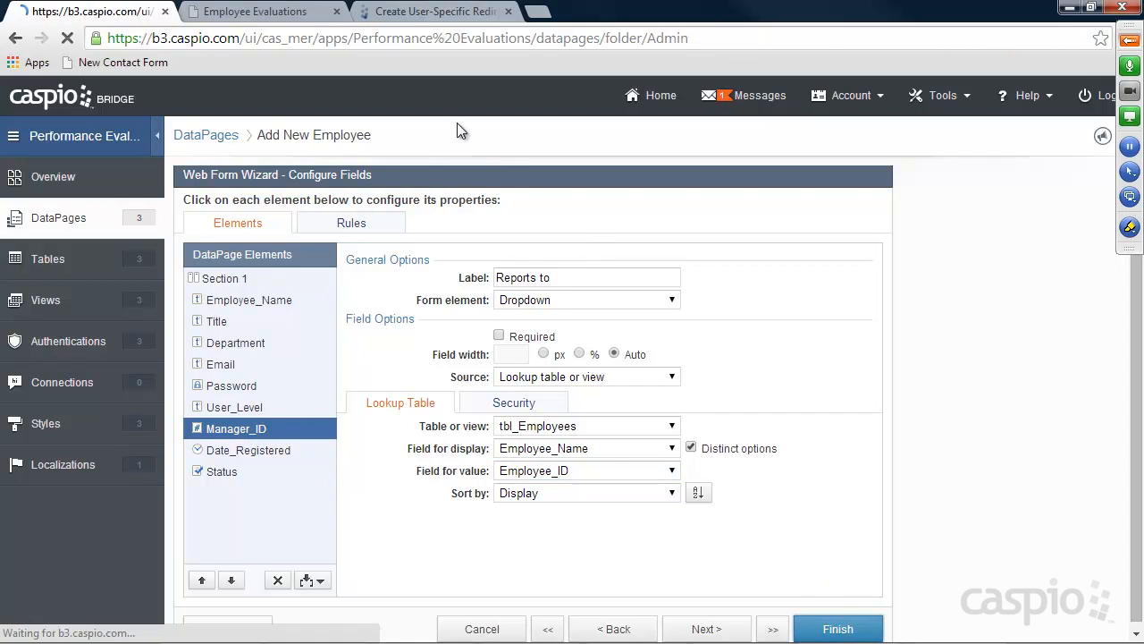
Reload the New Employee form and enter the name, title VP of Sales, department Sales, e-mail and password
{"action": "left_click", "coordinate": [243, 18]}
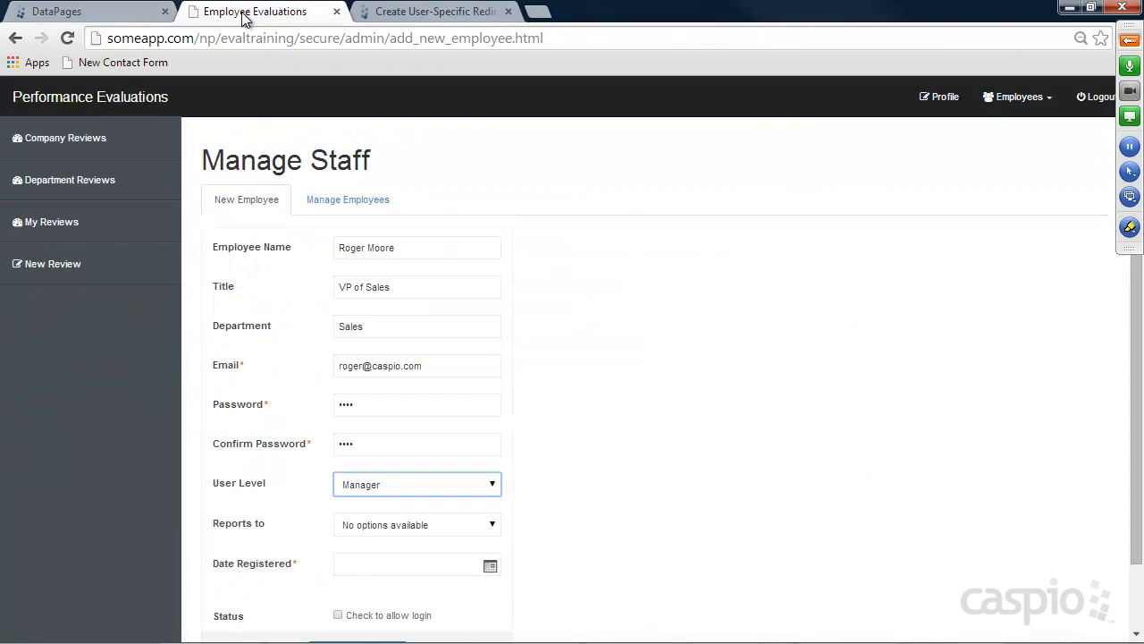
{"action": "left_click", "coordinate": [62, 39]}
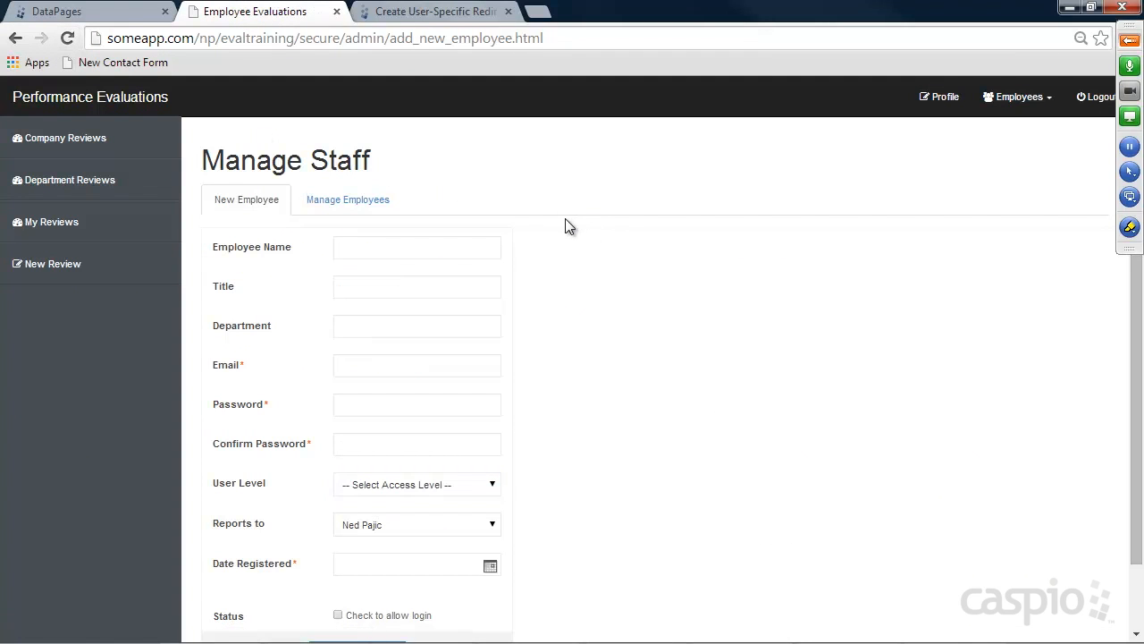
{"action": "left_click", "coordinate": [419, 255]}
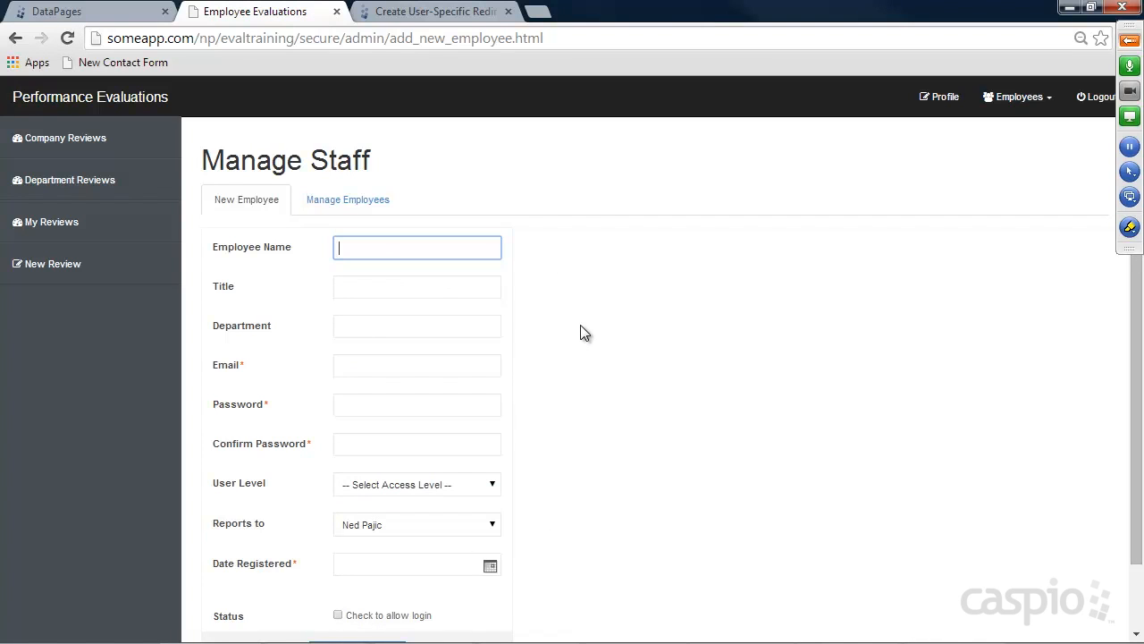
{"action": "key", "text": "Tab"}
{"action": "type", "text": "VP of Sales"}
{"action": "key", "text": "Tab"}
{"action": "type", "text": "Sales"}
{"action": "key", "text": "Tab"}
{"action": "key", "text": "Tab"}
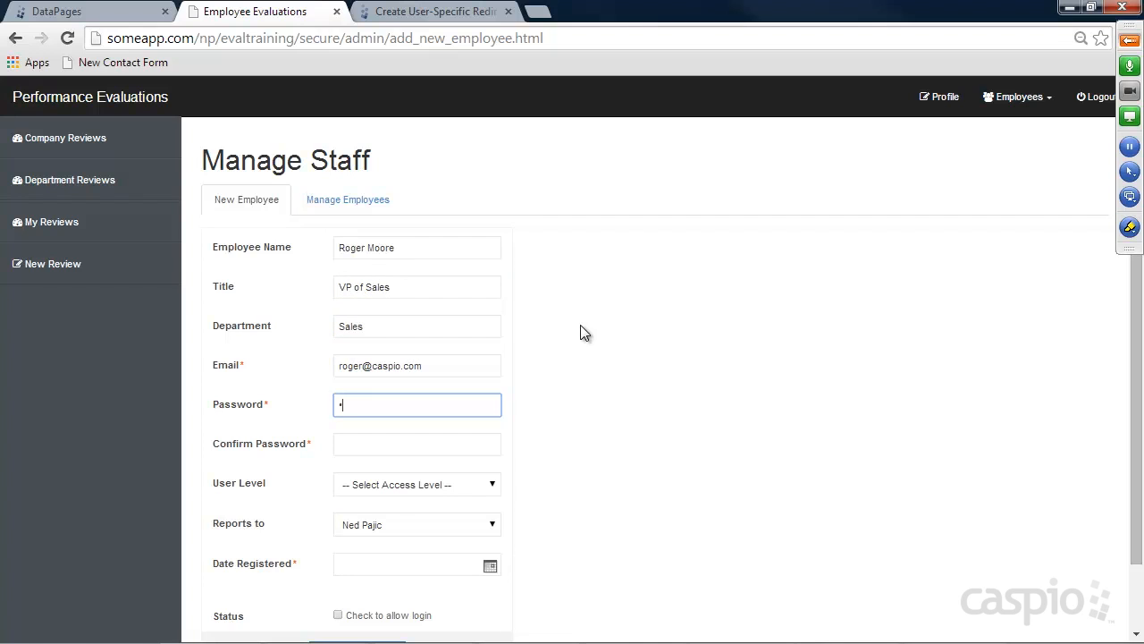
{"action": "key", "text": "Tab"}
{"action": "type", "text": "••••"}
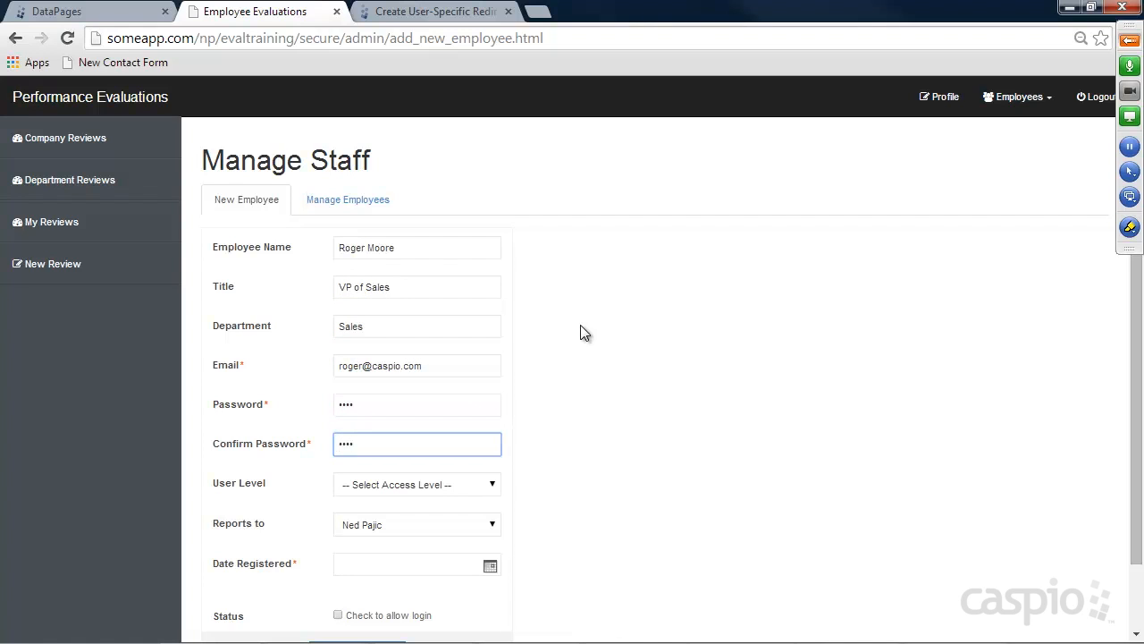
Make the employee a Manager reporting to the CEO, registered 06/06/2014, allowed to log in, and submit
{"action": "left_click", "coordinate": [466, 484]}
{"action": "left_click", "coordinate": [387, 539]}
{"action": "left_click", "coordinate": [388, 530]}
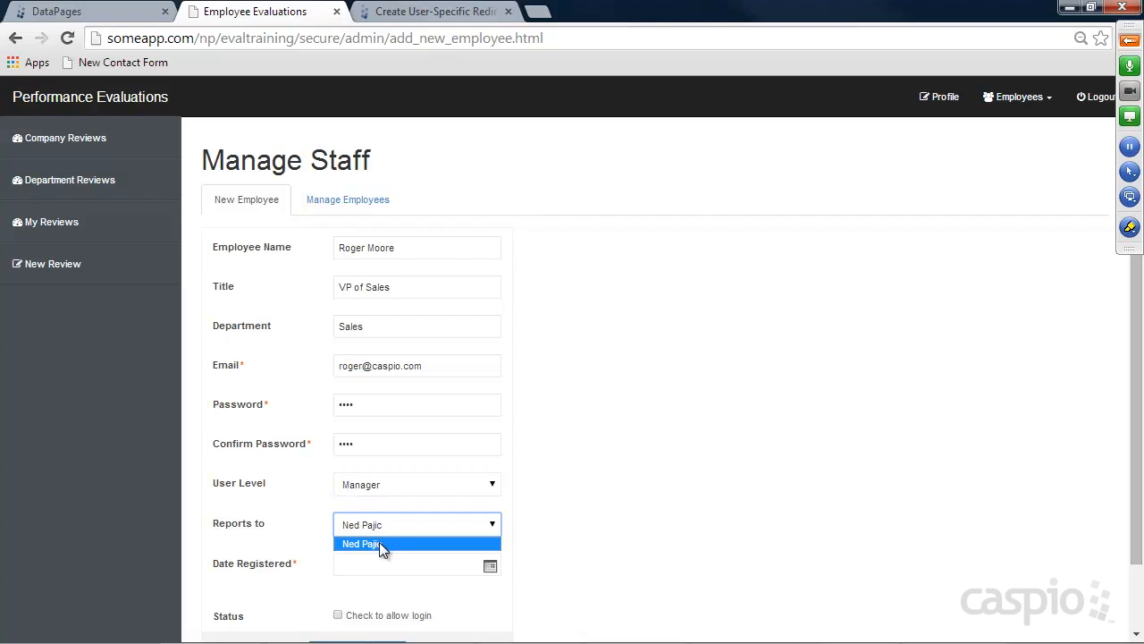
{"action": "left_click", "coordinate": [379, 541]}
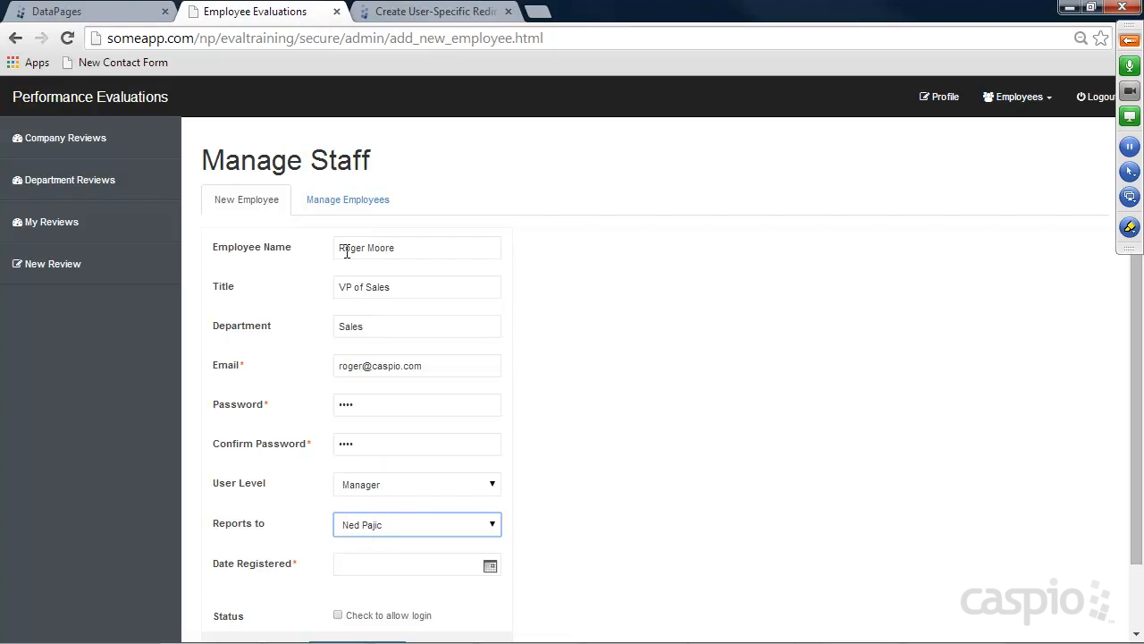
{"action": "left_click", "coordinate": [490, 567]}
{"action": "left_click", "coordinate": [586, 595]}
{"action": "scroll", "coordinate": [629, 440], "scroll_direction": "down", "scroll_amount": 2}
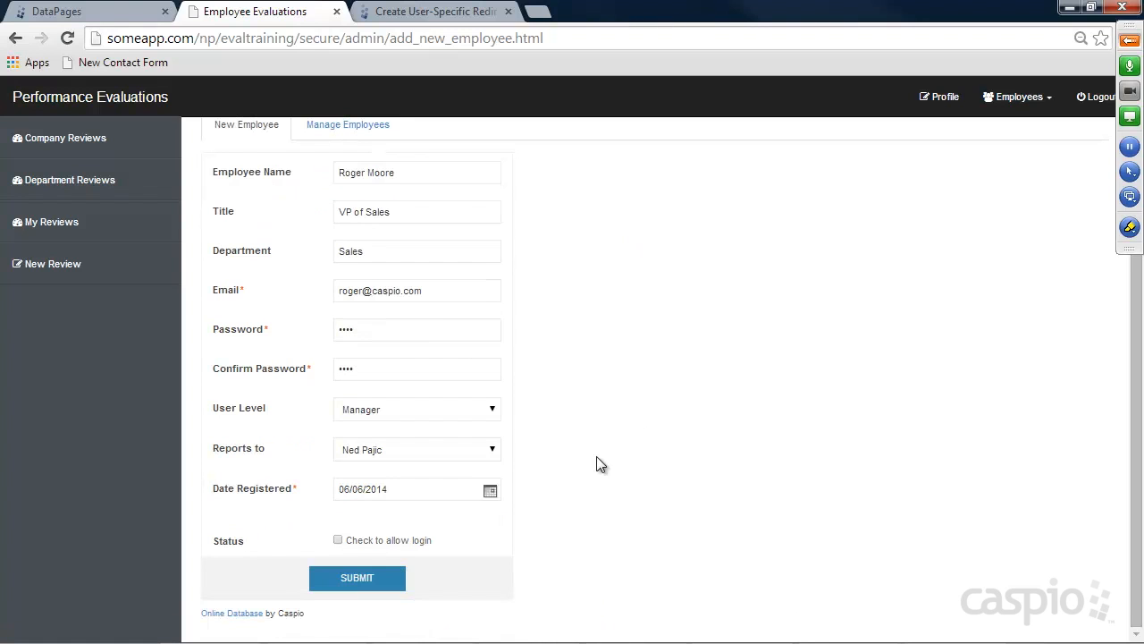
{"action": "left_click", "coordinate": [340, 539]}
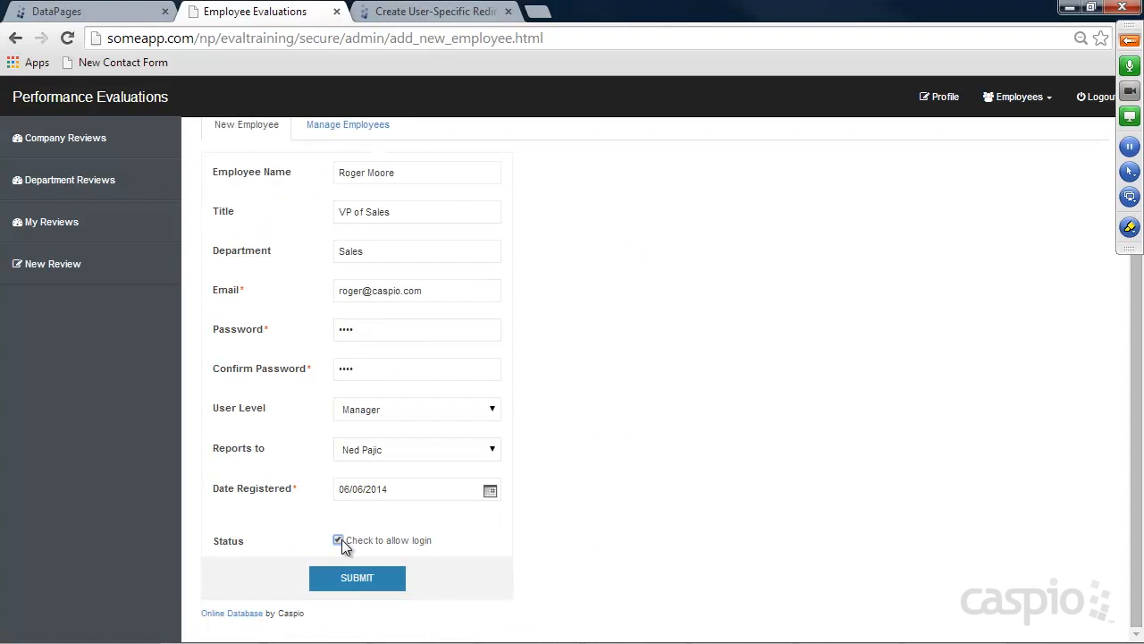
{"action": "left_click", "coordinate": [361, 581]}
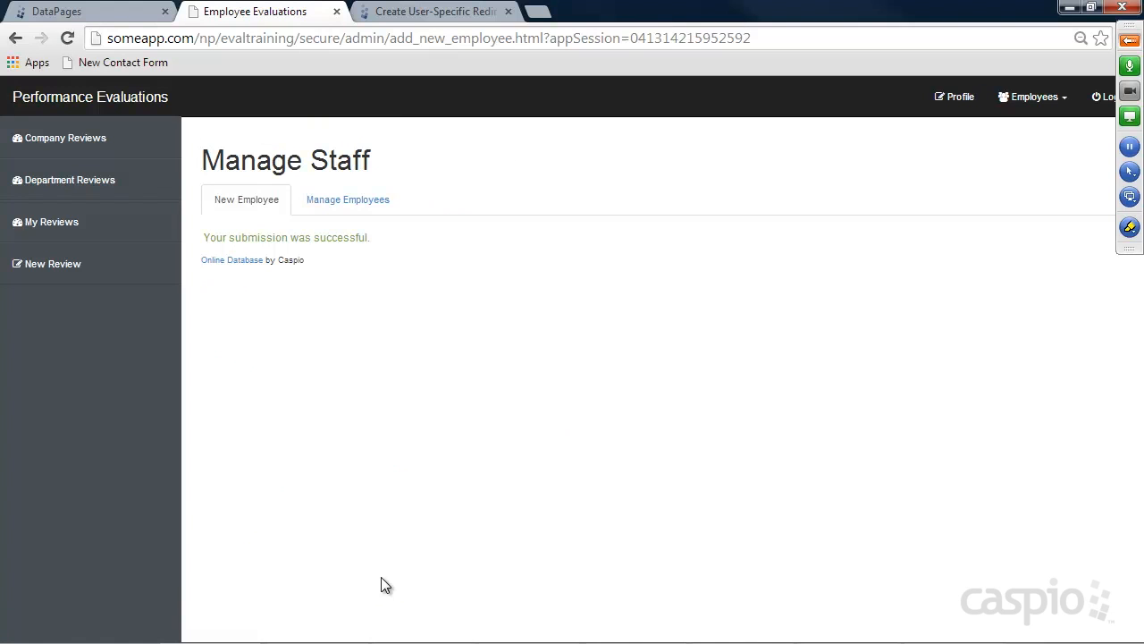
Confirm the VP of Sales record with Manager_ID 1 in tbl_Employees, then return to a blank New Employee form
{"action": "left_click", "coordinate": [73, 12]}
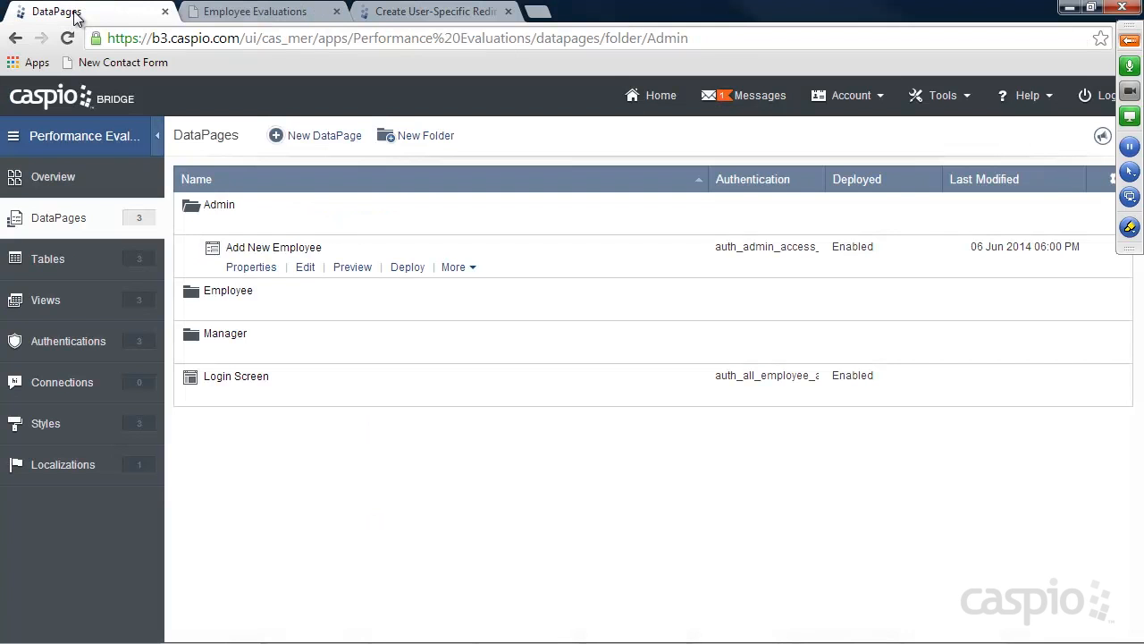
{"action": "left_click", "coordinate": [75, 276]}
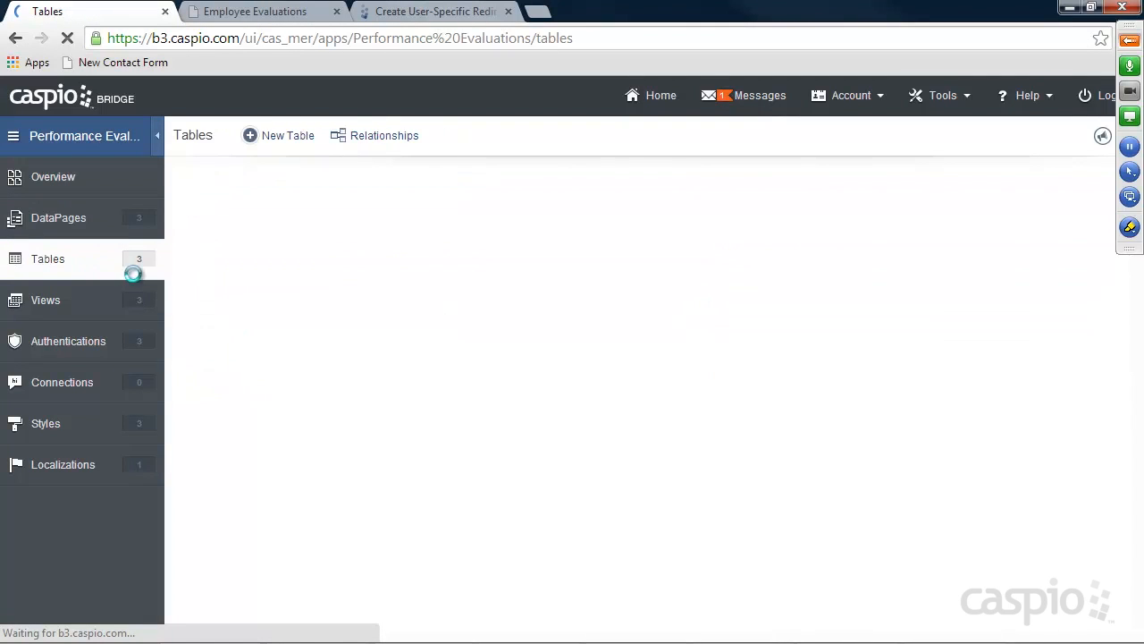
{"action": "left_click", "coordinate": [276, 226]}
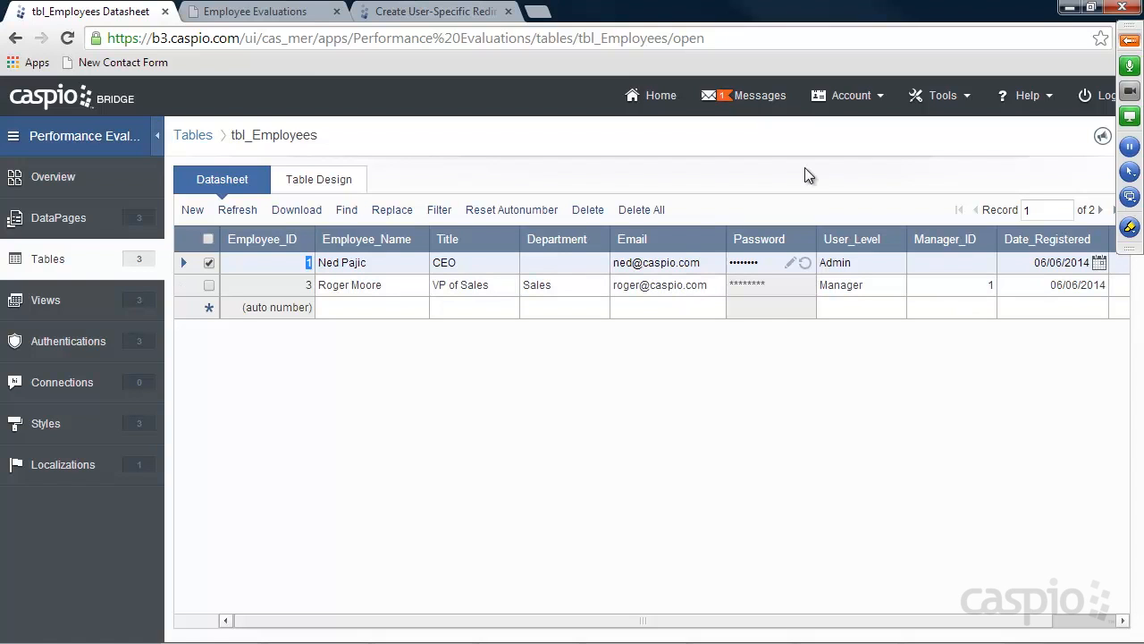
{"action": "left_click", "coordinate": [273, 12]}
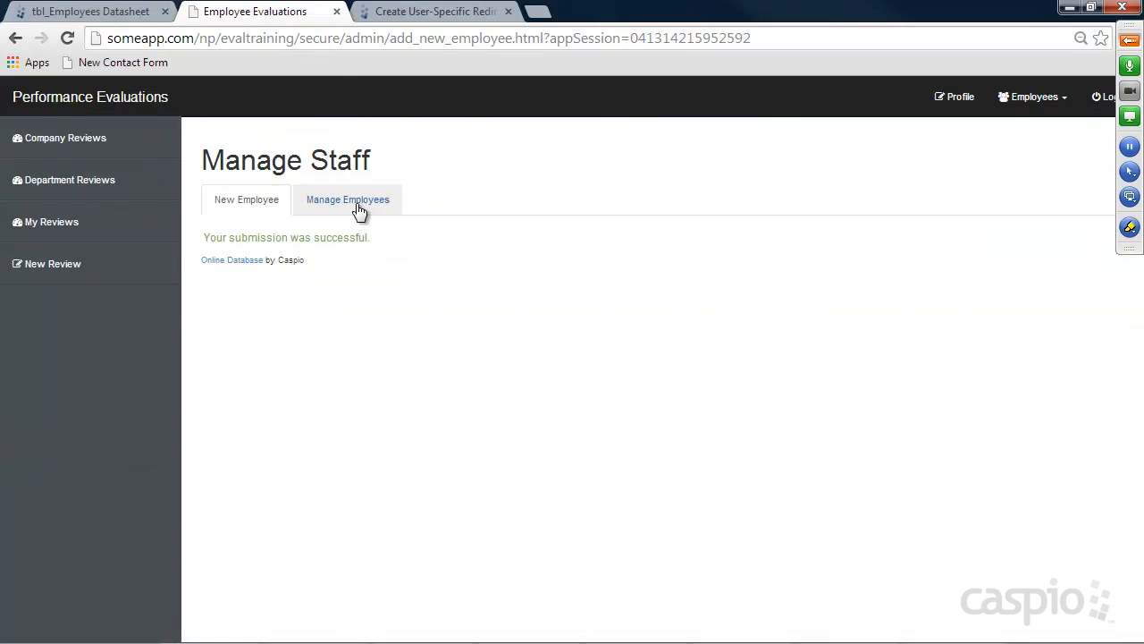
{"action": "left_click", "coordinate": [263, 202]}
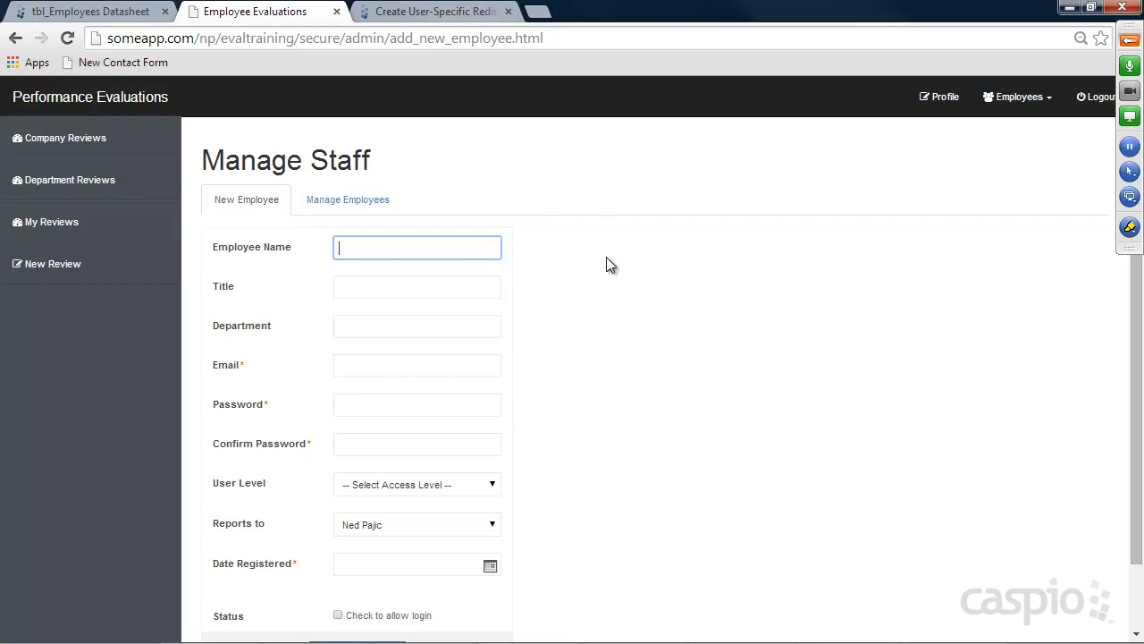
Enter the second hire's name, title Sales Rep, department Sales, e-mail and password
{"action": "key", "text": "Tab"}
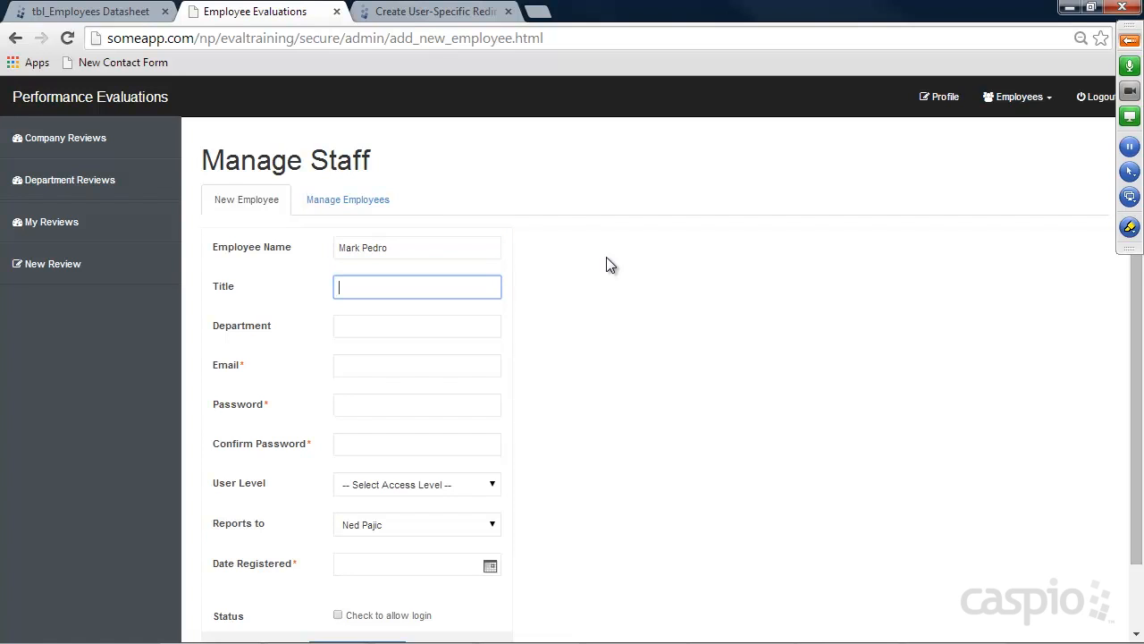
{"action": "type", "text": "Sales Rep"}
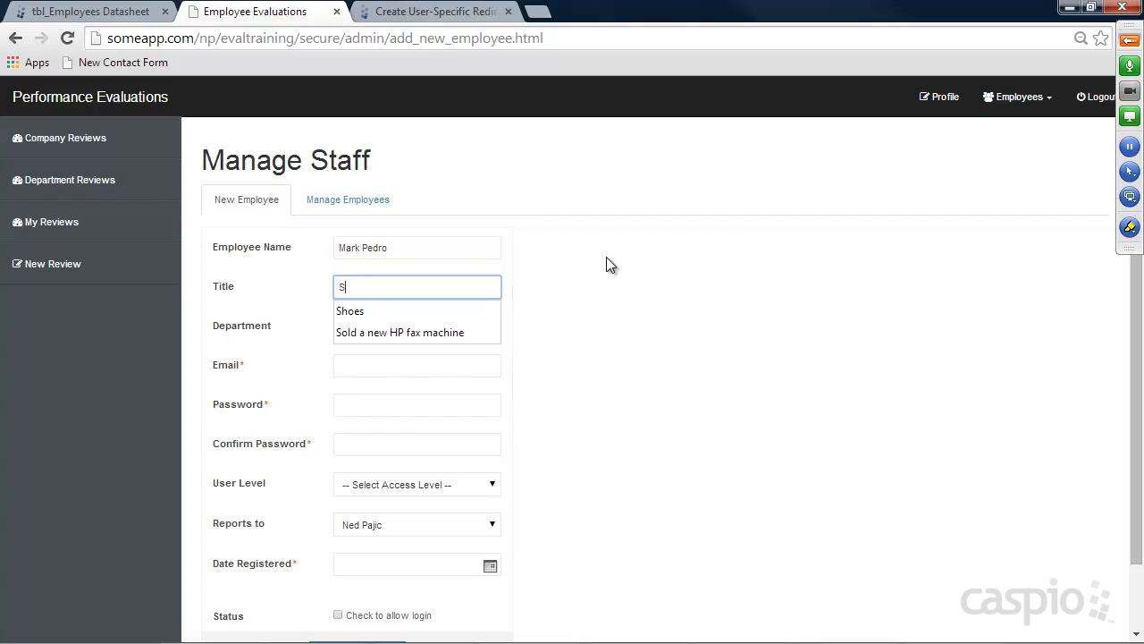
{"action": "key", "text": "Tab"}
{"action": "type", "text": "Sales"}
{"action": "key", "text": "Tab"}
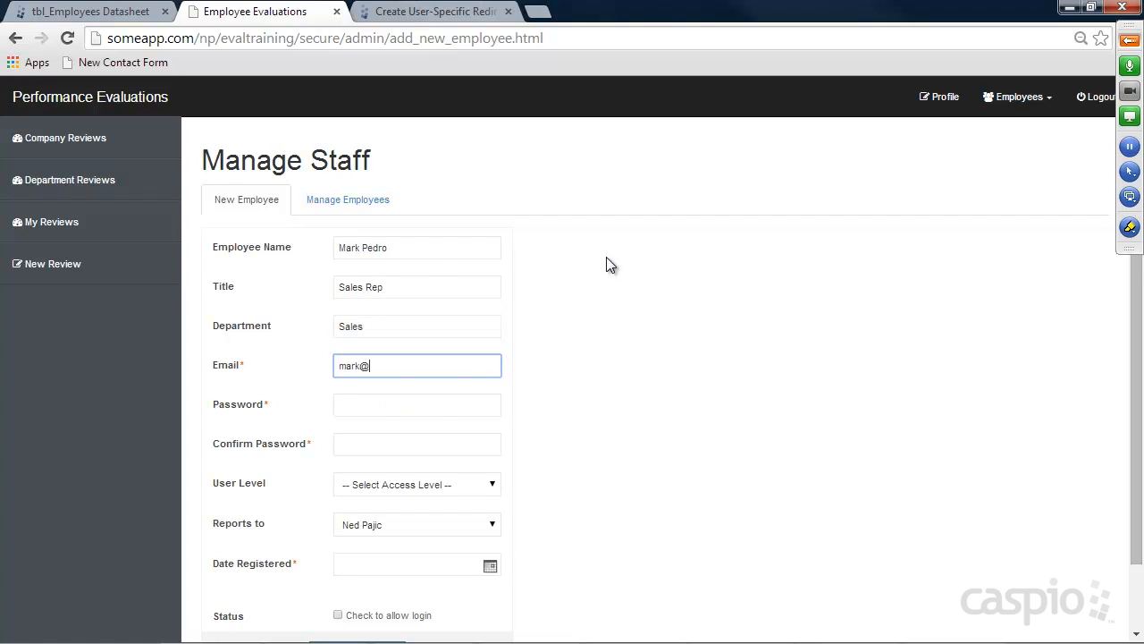
{"action": "key", "text": "Tab"}
{"action": "key", "text": "Tab"}
{"action": "type", "text": "••"}
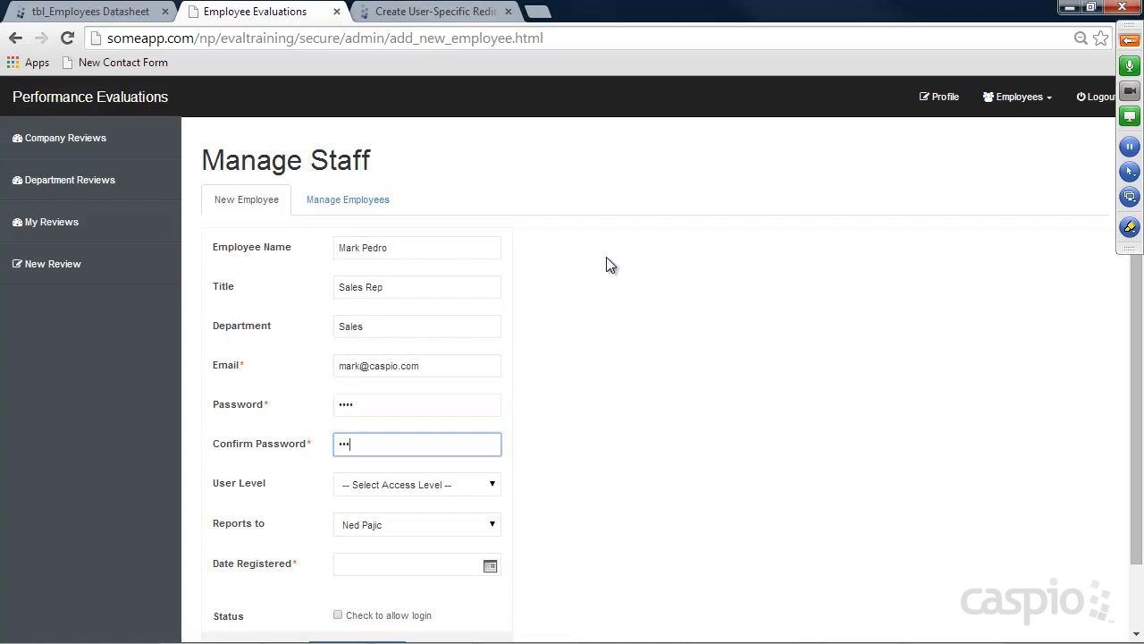
Set Employee level, reporting to the VP of Sales, date 06/06/2014, login allowed, and submit
{"action": "left_click", "coordinate": [453, 483]}
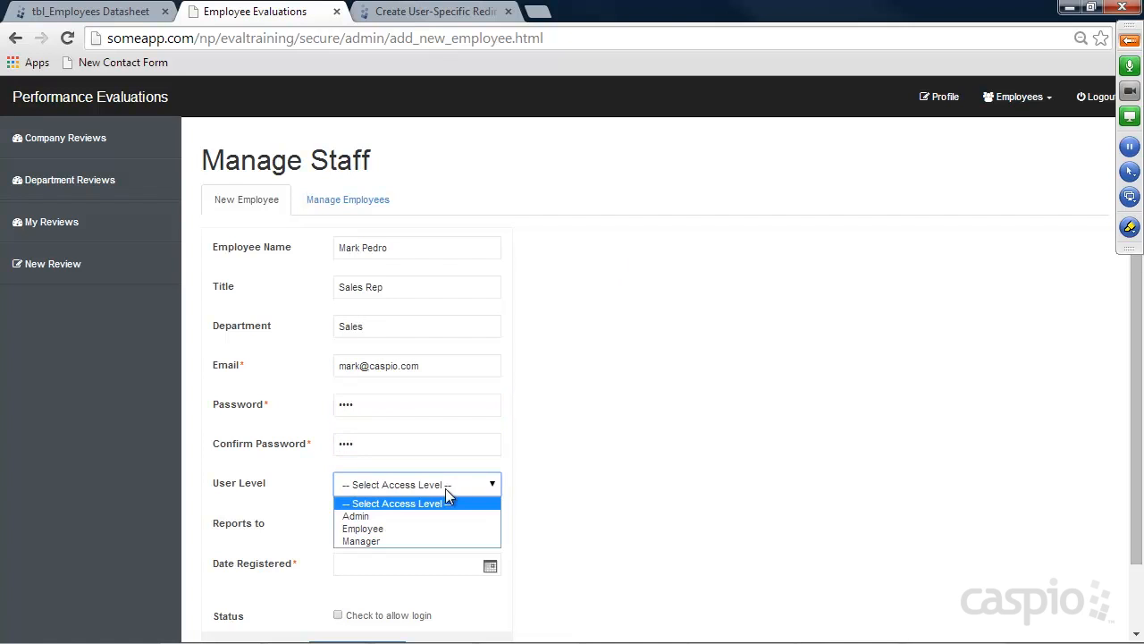
{"action": "left_click", "coordinate": [416, 527]}
{"action": "left_click", "coordinate": [396, 529]}
{"action": "left_click", "coordinate": [384, 554]}
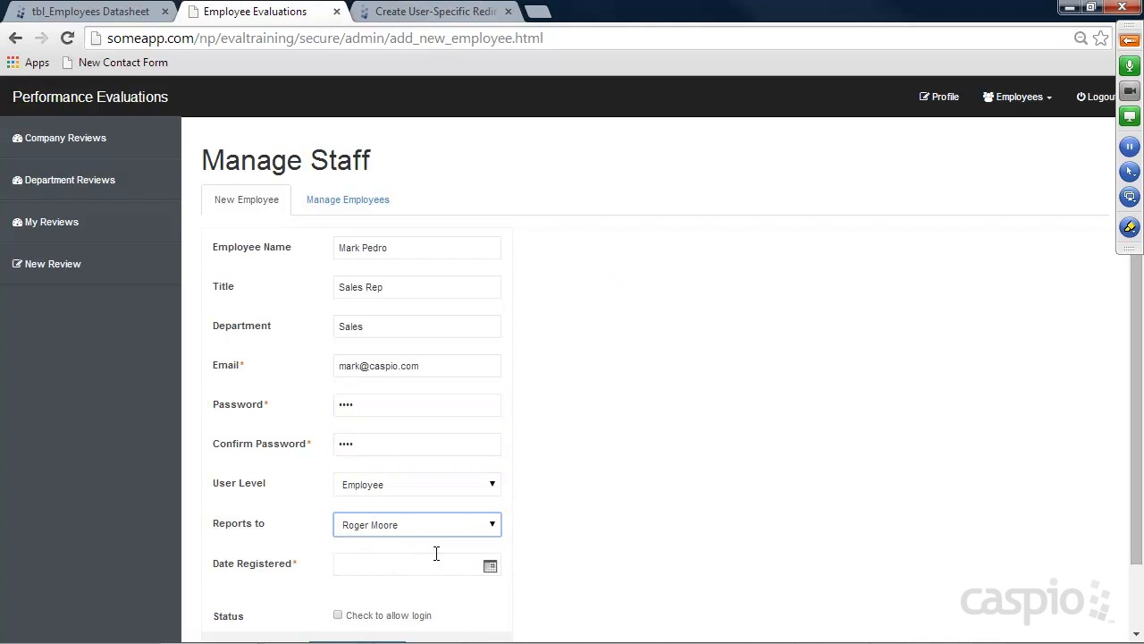
{"action": "left_click", "coordinate": [490, 565]}
{"action": "left_click", "coordinate": [587, 595]}
{"action": "scroll", "coordinate": [615, 483], "scroll_direction": "down", "scroll_amount": 1}
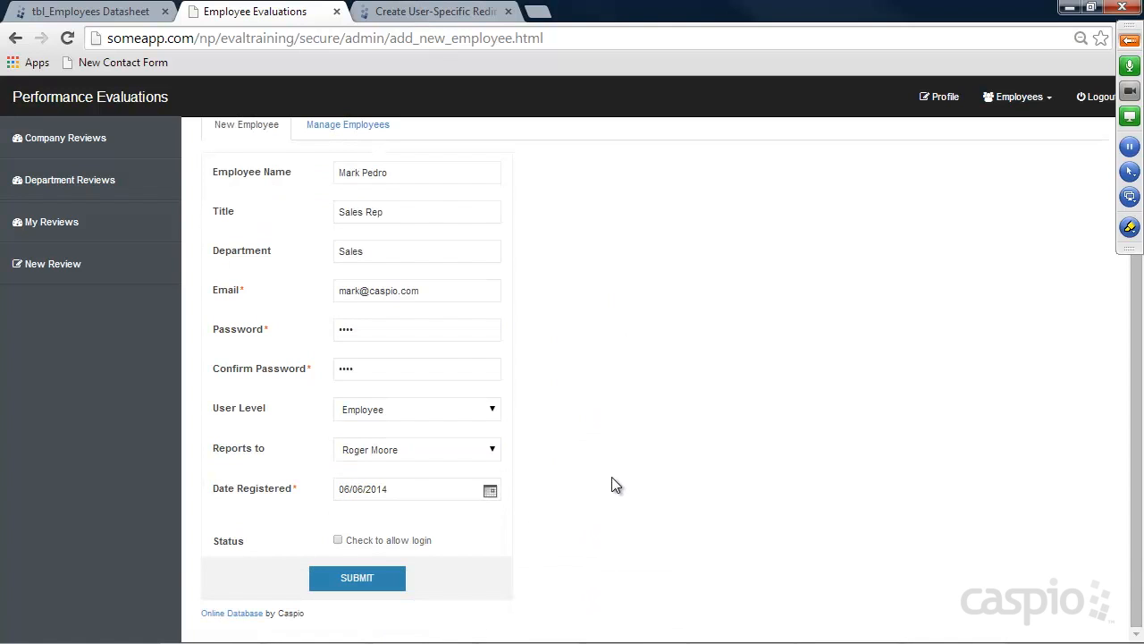
{"action": "left_click", "coordinate": [338, 540]}
{"action": "left_click", "coordinate": [356, 579]}
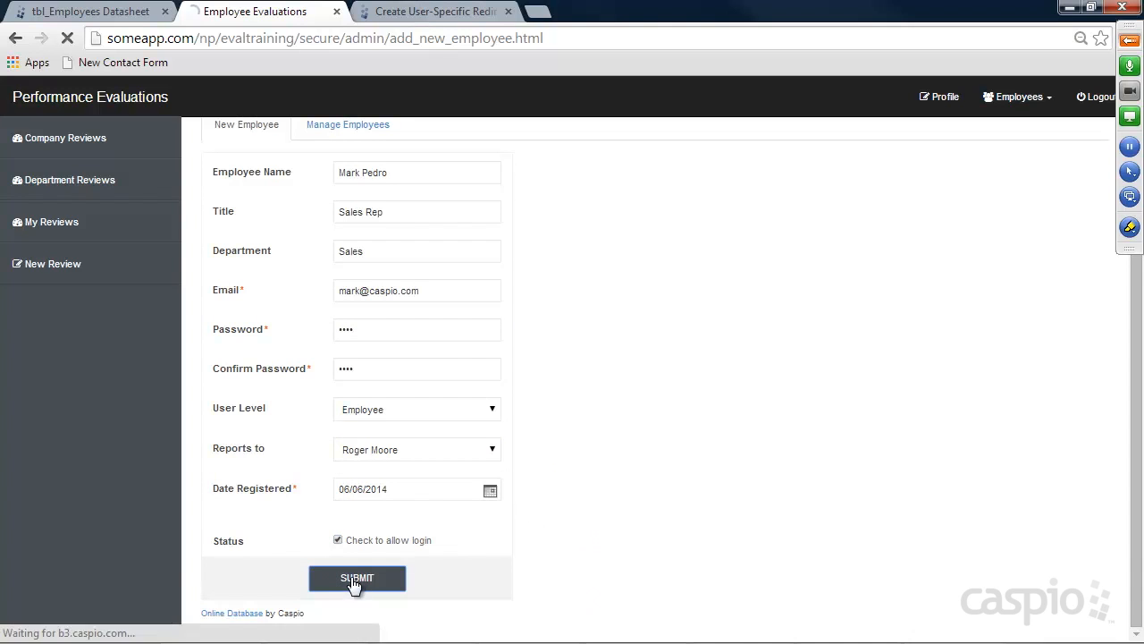
Refresh tbl_Employees to see the Sales Rep with Manager_ID 3, view Manage Employees, then open DataPages
{"action": "left_click", "coordinate": [103, 14]}
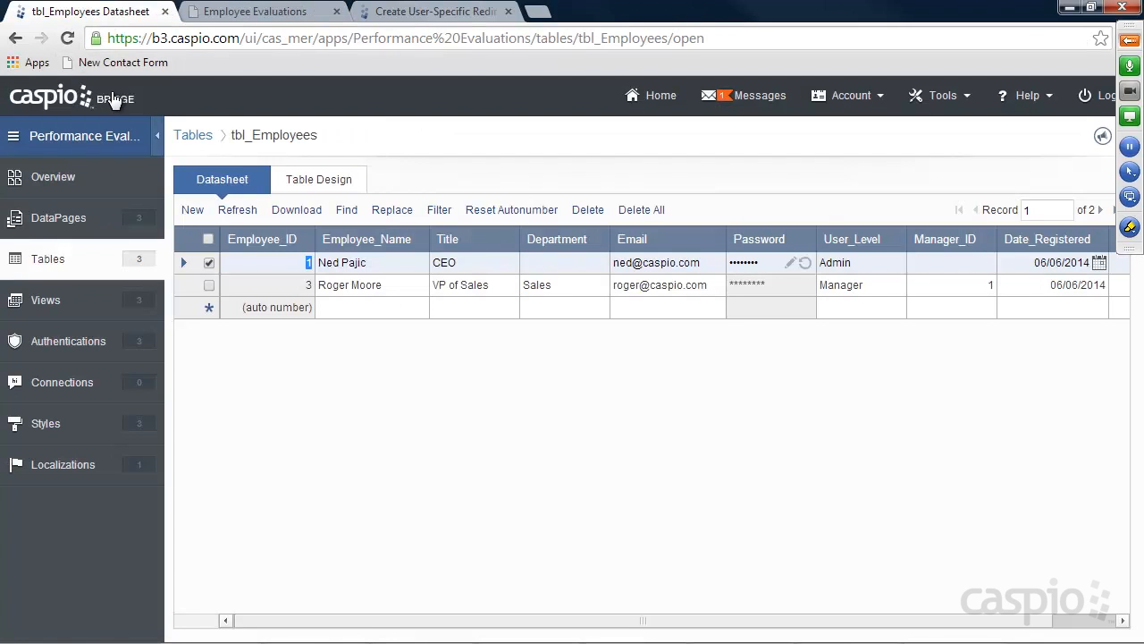
{"action": "left_click", "coordinate": [68, 38]}
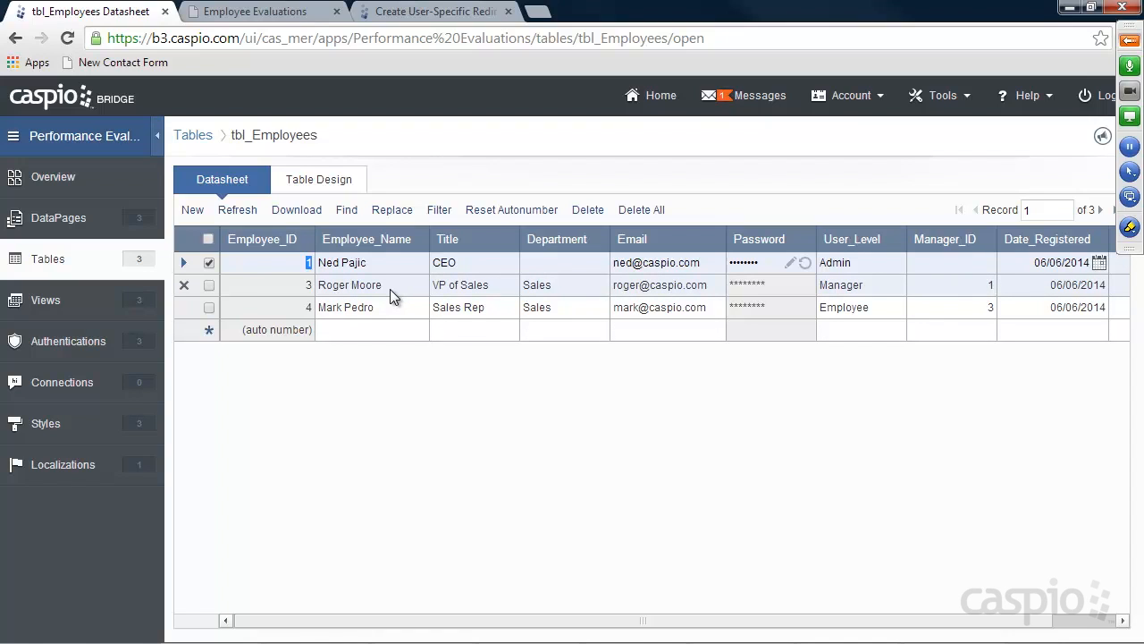
{"action": "left_click", "coordinate": [281, 14]}
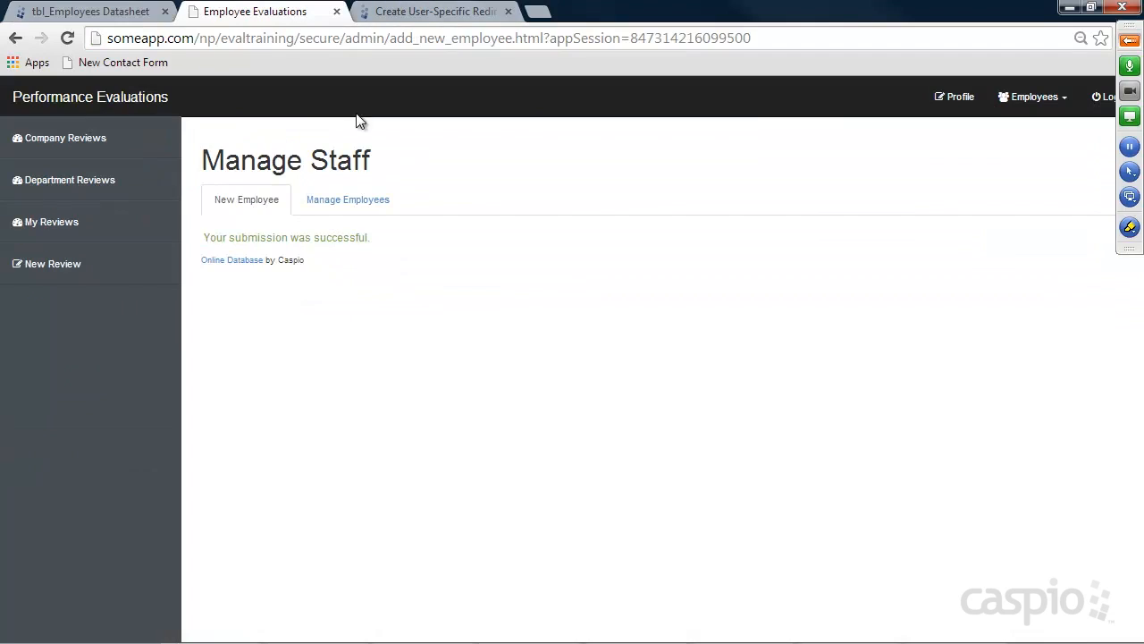
{"action": "left_click", "coordinate": [348, 202]}
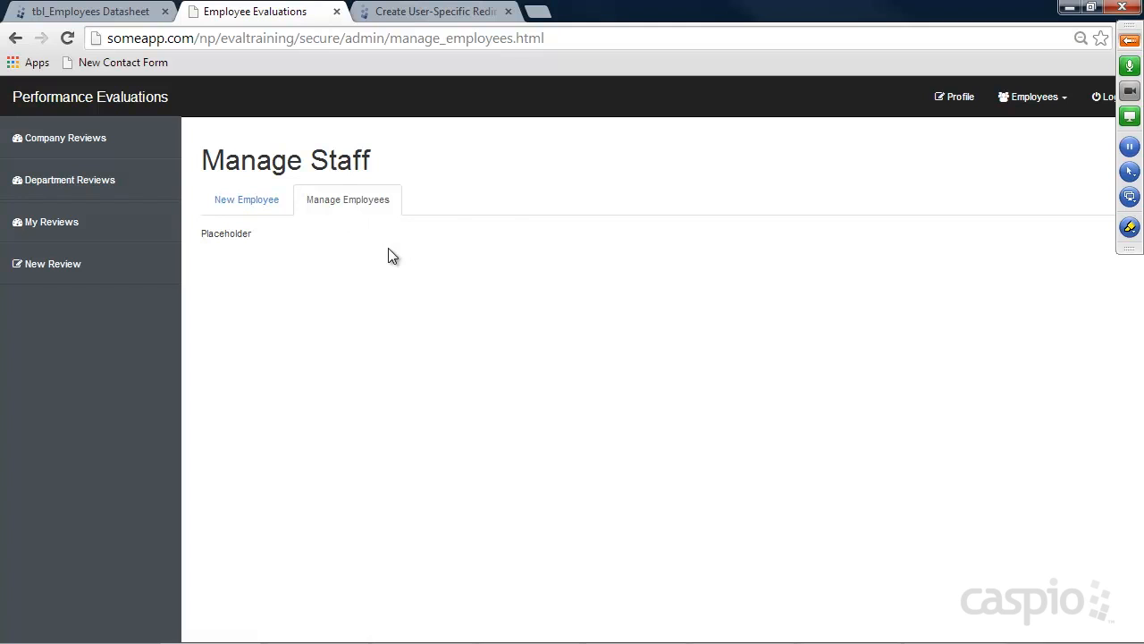
{"action": "left_click", "coordinate": [106, 13]}
{"action": "left_click", "coordinate": [55, 217]}
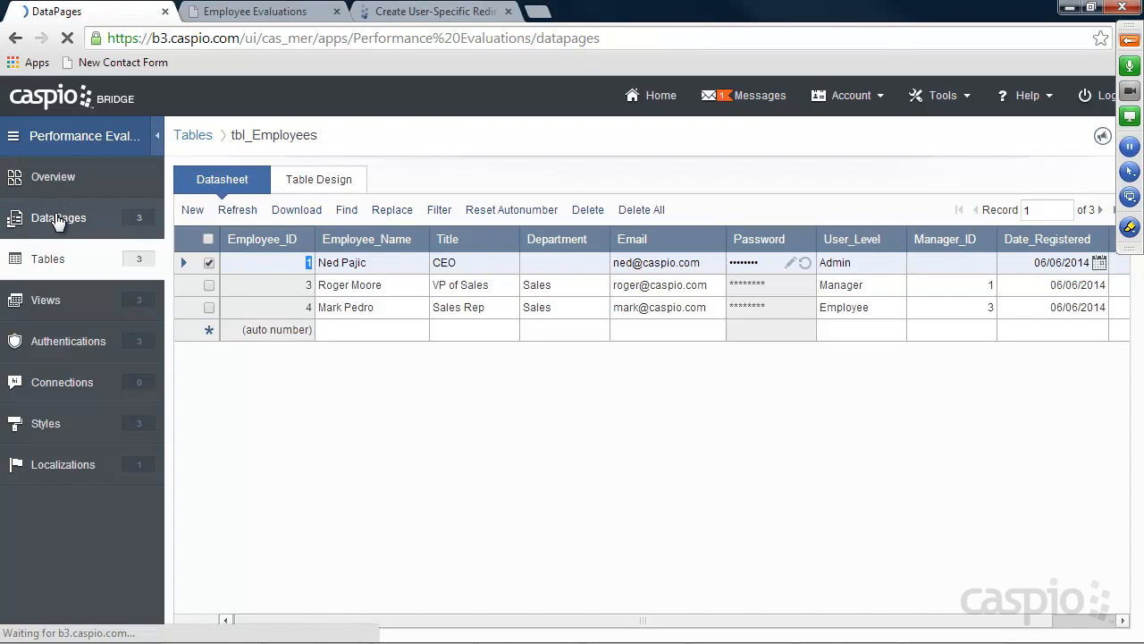
In the Admin folder, start a new tabular report DataPage using tbl_Employees as the data source
{"action": "mouse_move", "coordinate": [209, 208]}
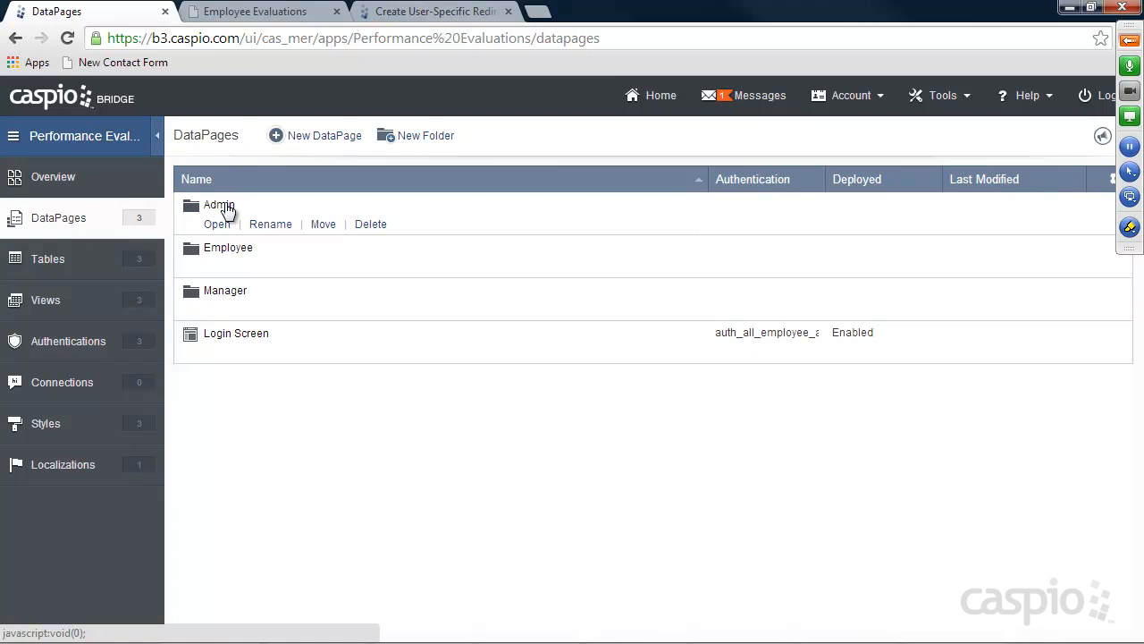
{"action": "left_click", "coordinate": [217, 225]}
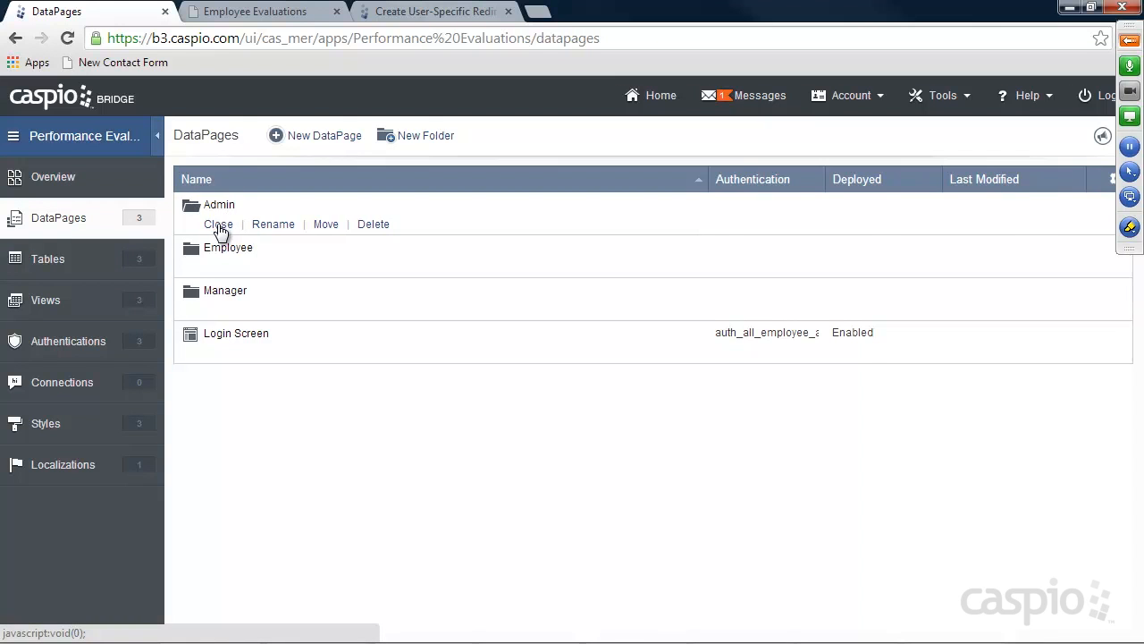
{"action": "left_click", "coordinate": [324, 135]}
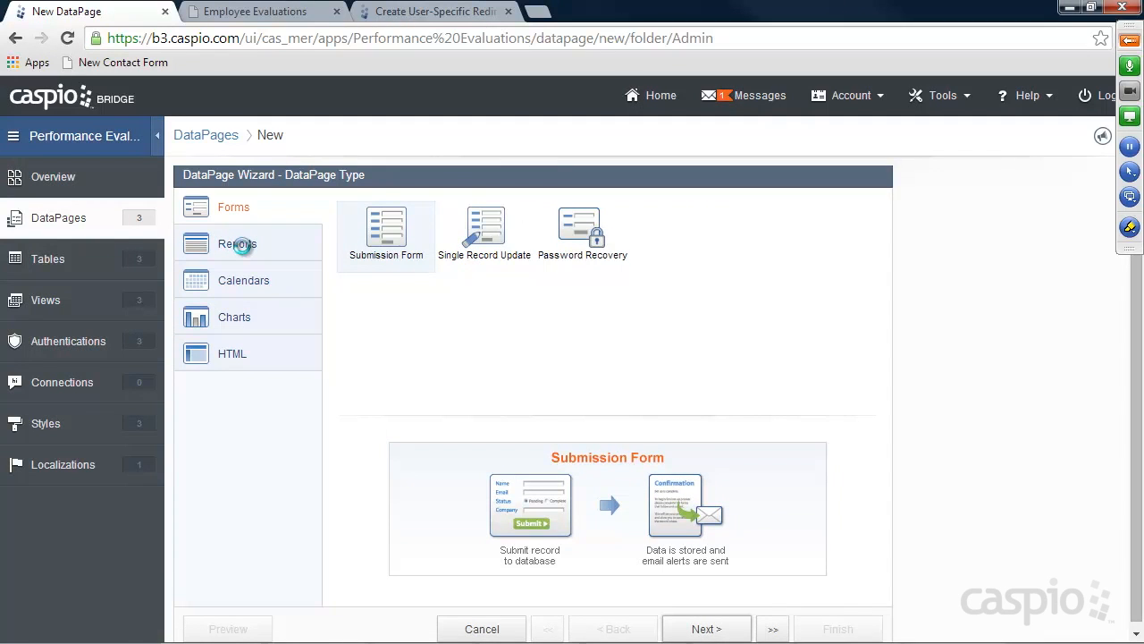
{"action": "left_click", "coordinate": [240, 245]}
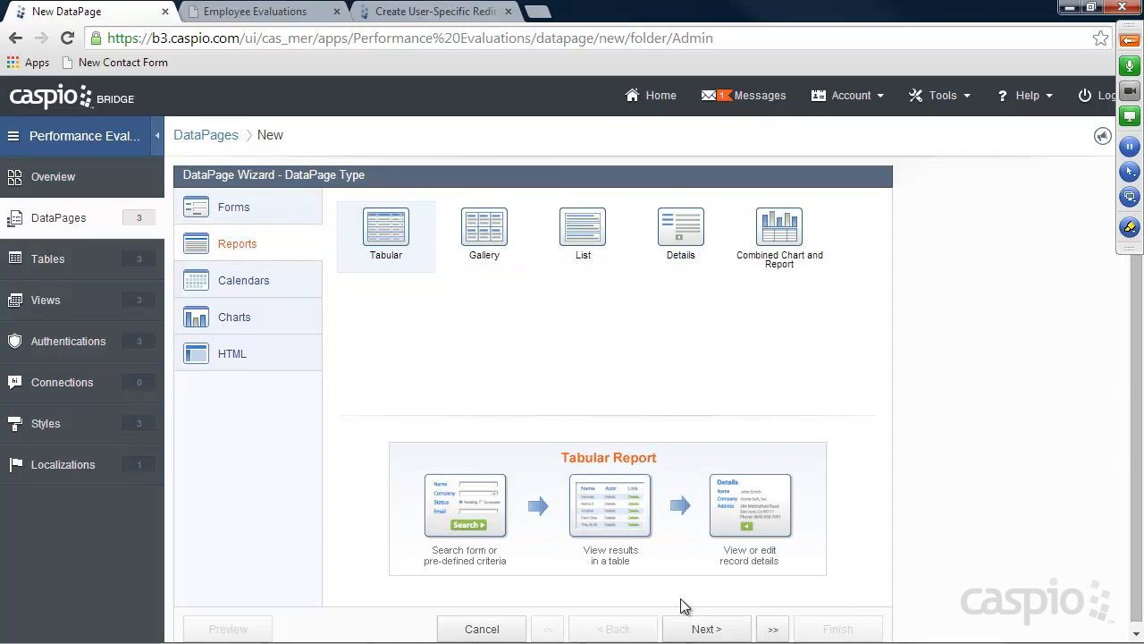
{"action": "left_click", "coordinate": [703, 628]}
{"action": "left_click", "coordinate": [339, 259]}
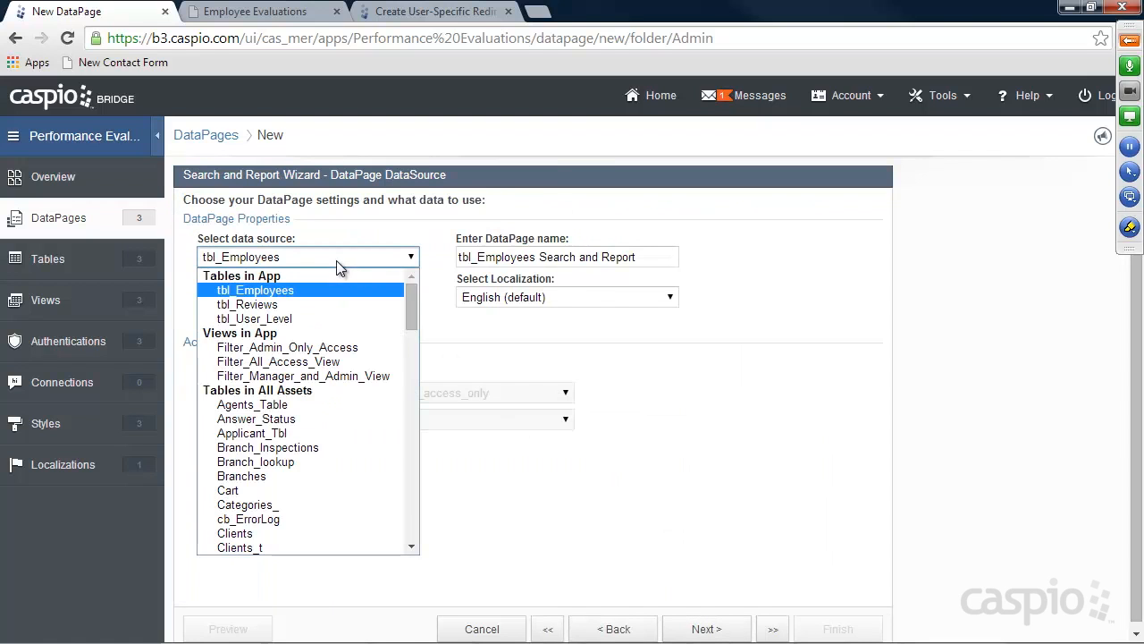
{"action": "left_click", "coordinate": [301, 289]}
Name it 'Manager Employees', restrict access to admin users, and filter by pre-defined criteria
{"action": "left_click_drag", "start_coordinate": [647, 257], "coordinate": [366, 251]}
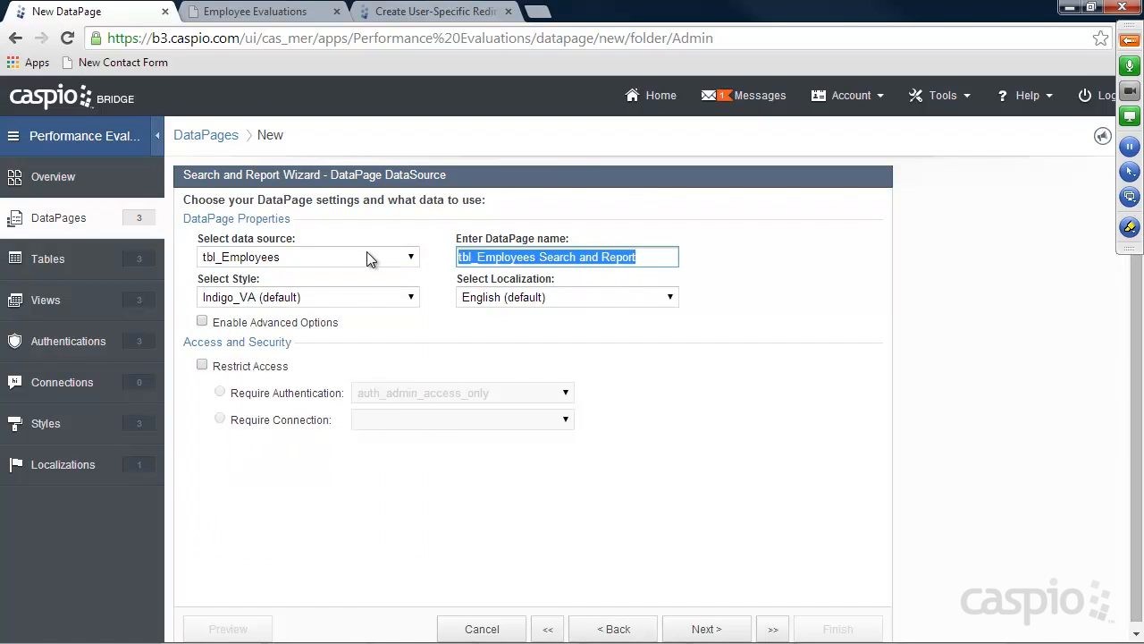
{"action": "type", "text": "Manager Employees"}
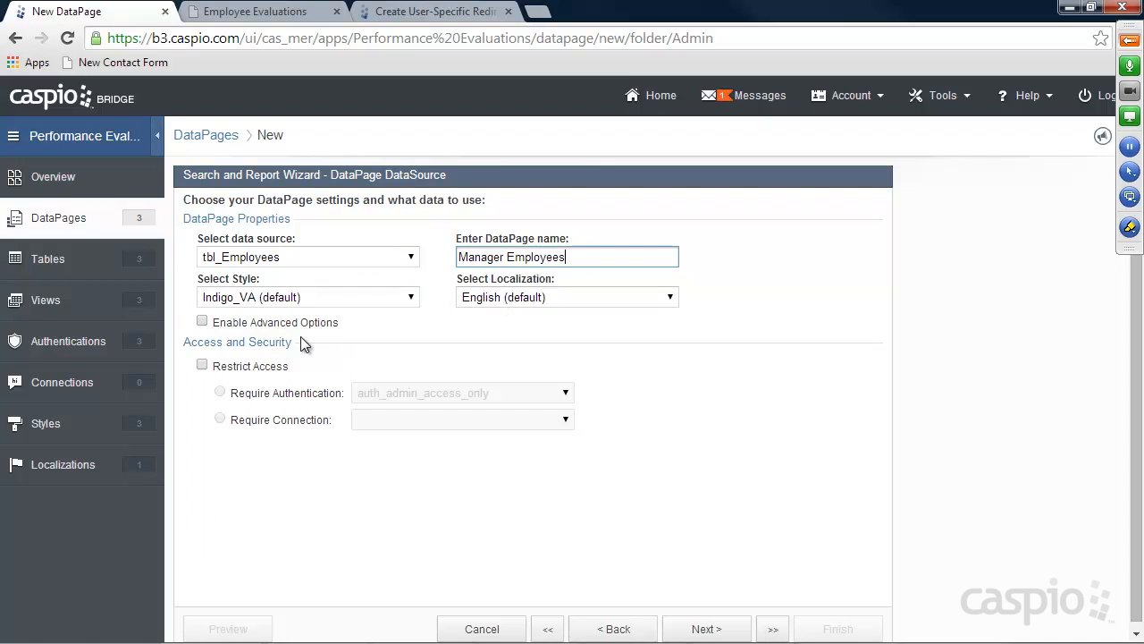
{"action": "left_click", "coordinate": [203, 365]}
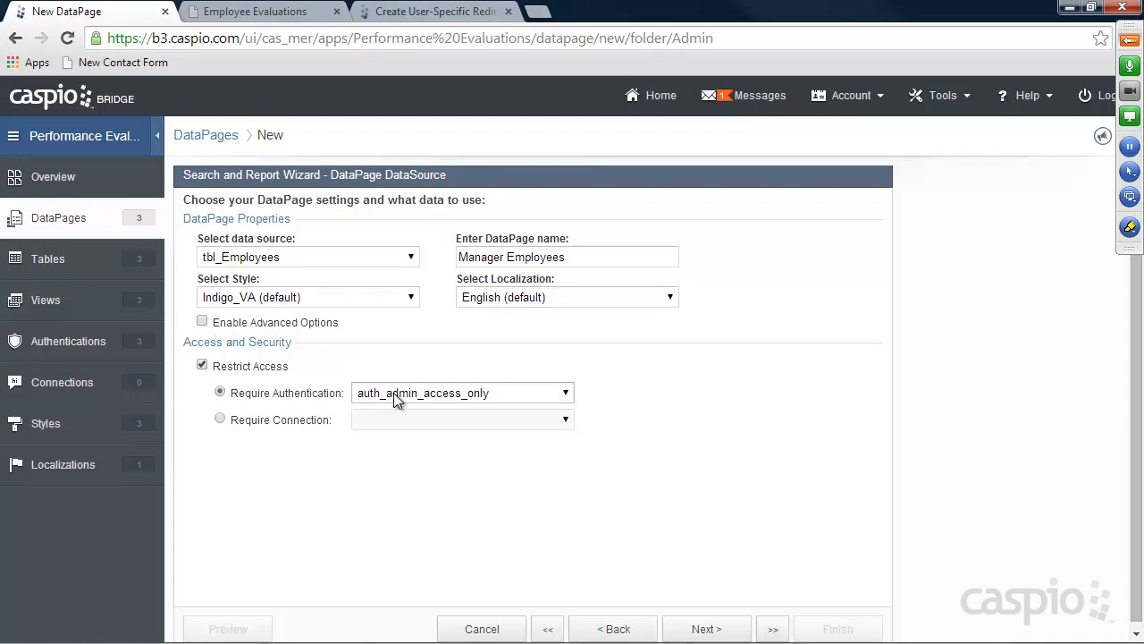
{"action": "left_click", "coordinate": [720, 629]}
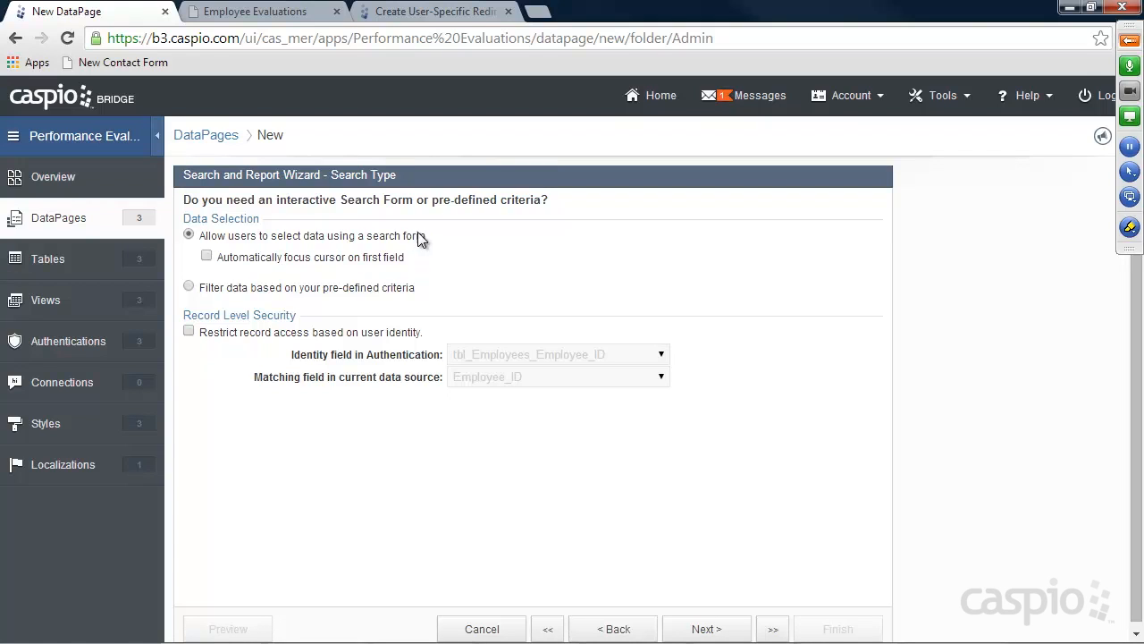
{"action": "left_click", "coordinate": [307, 288]}
{"action": "left_click", "coordinate": [702, 627]}
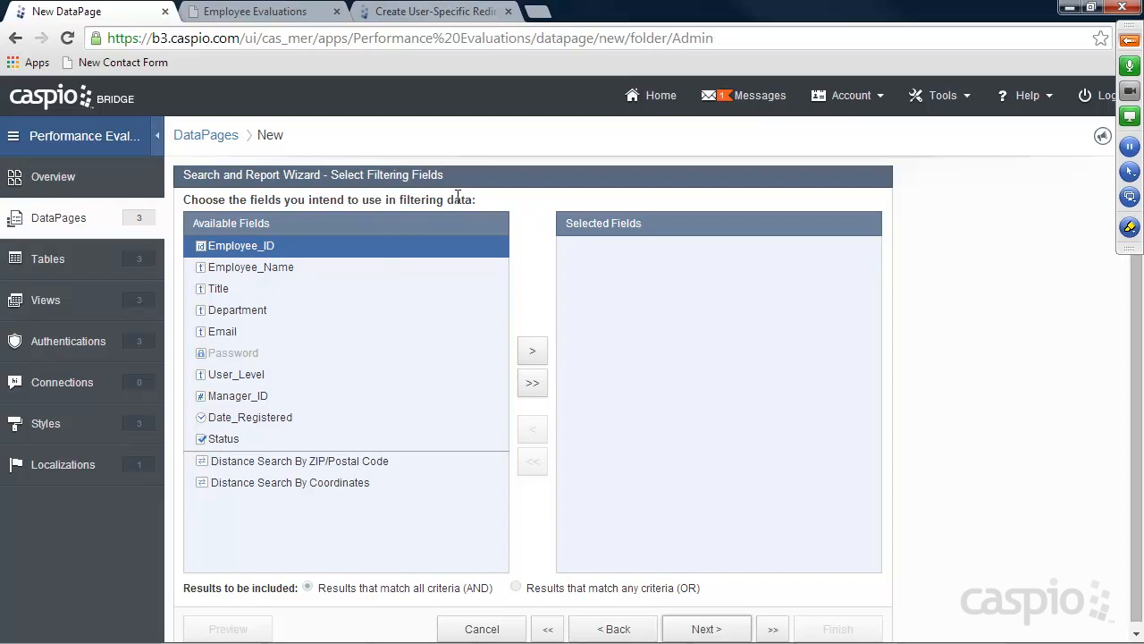
Add Employee_Name, Title, Department, Email, User_Level, Date_Registered and Status as results columns
{"action": "left_click", "coordinate": [720, 629]}
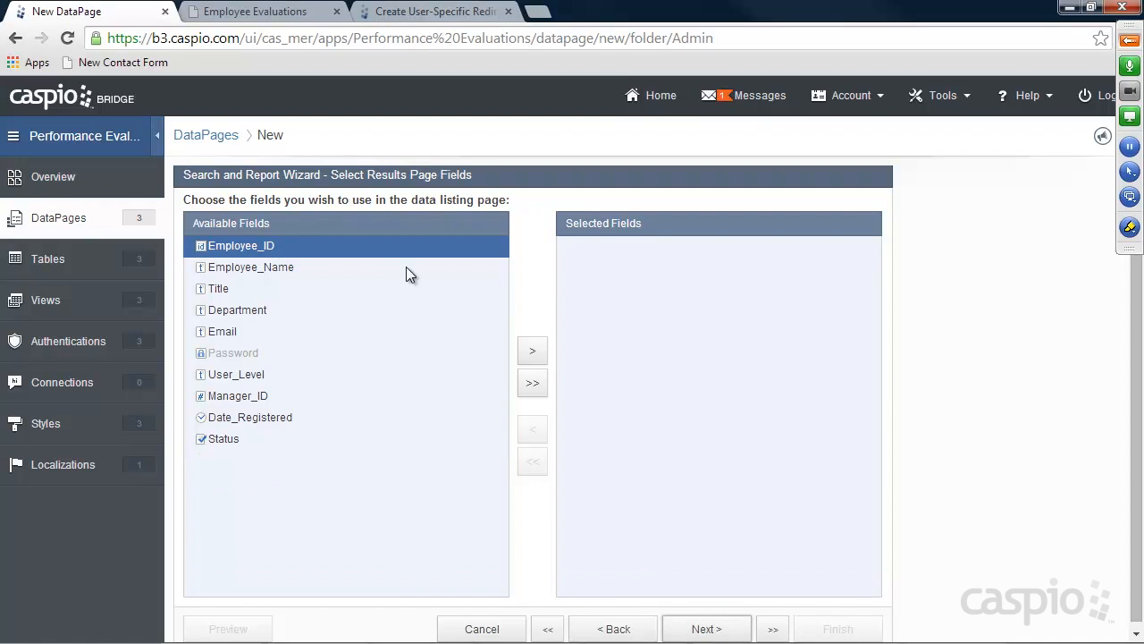
{"action": "left_click", "coordinate": [273, 269]}
{"action": "left_click", "coordinate": [532, 361]}
{"action": "left_click", "coordinate": [532, 361]}
{"action": "left_click", "coordinate": [533, 361]}
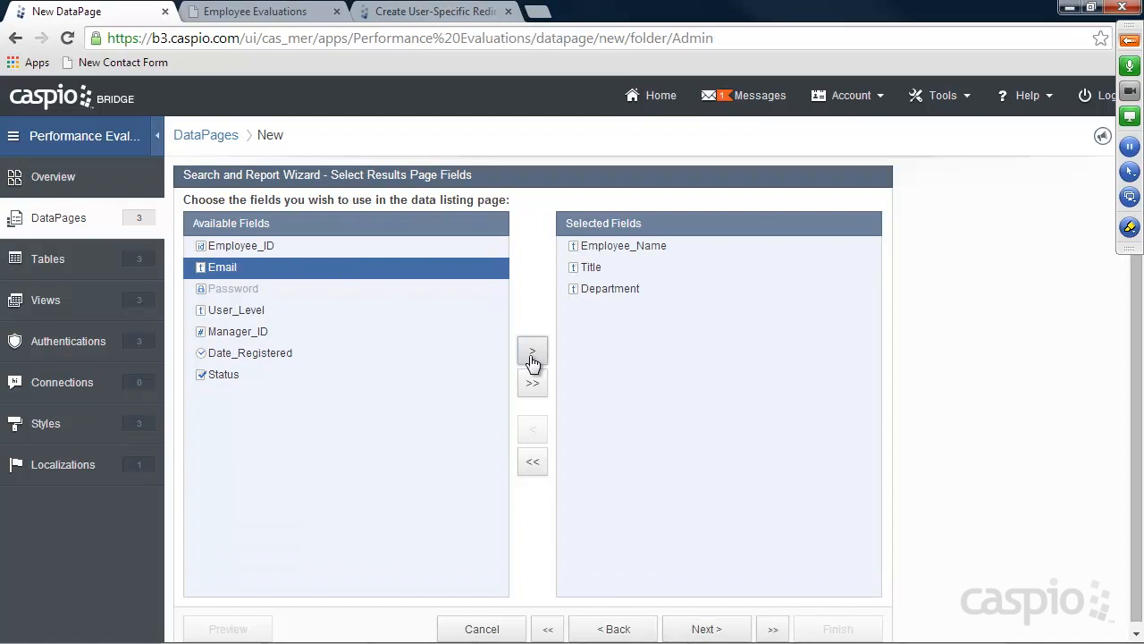
{"action": "left_click", "coordinate": [541, 352]}
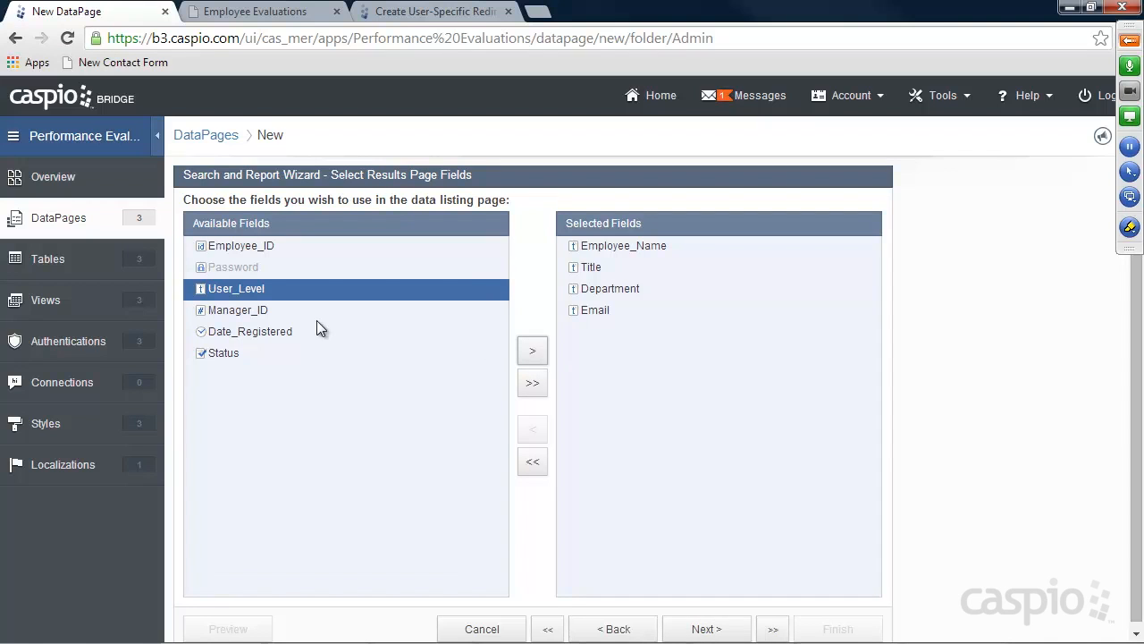
{"action": "left_click", "coordinate": [532, 351]}
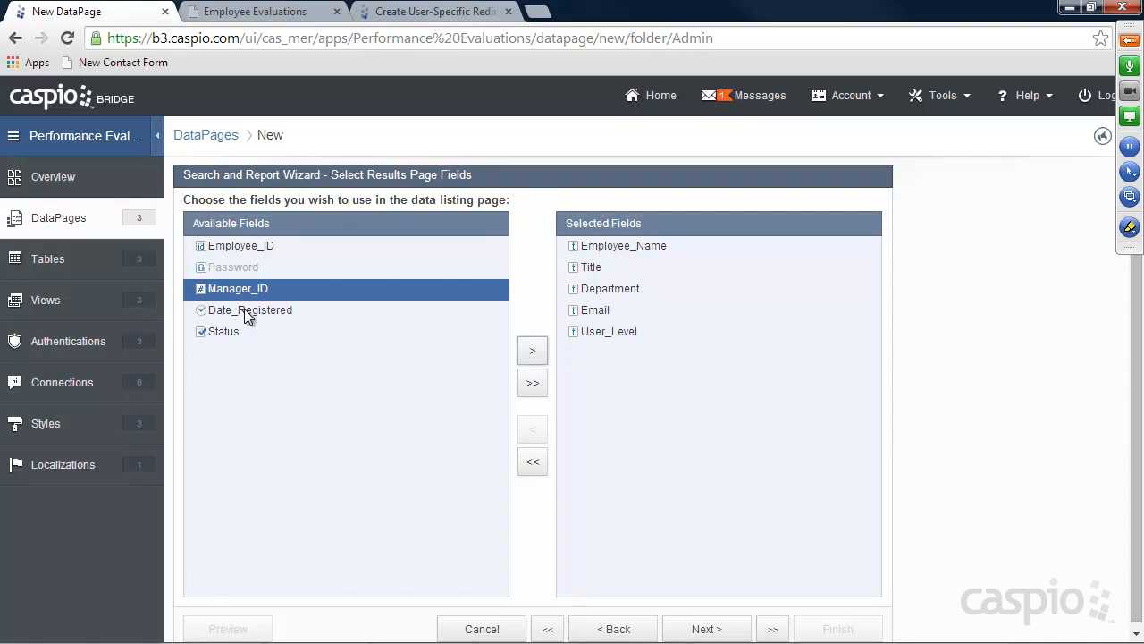
{"action": "left_click", "coordinate": [247, 313]}
{"action": "left_click", "coordinate": [532, 351]}
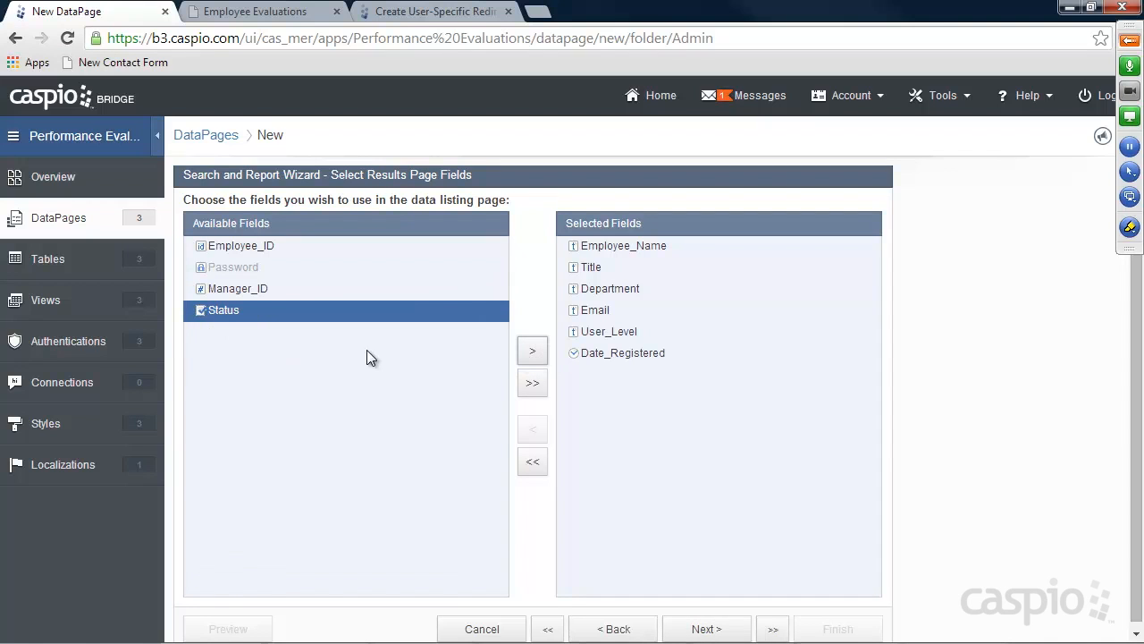
{"action": "left_click", "coordinate": [530, 351]}
{"action": "left_click", "coordinate": [720, 625]}
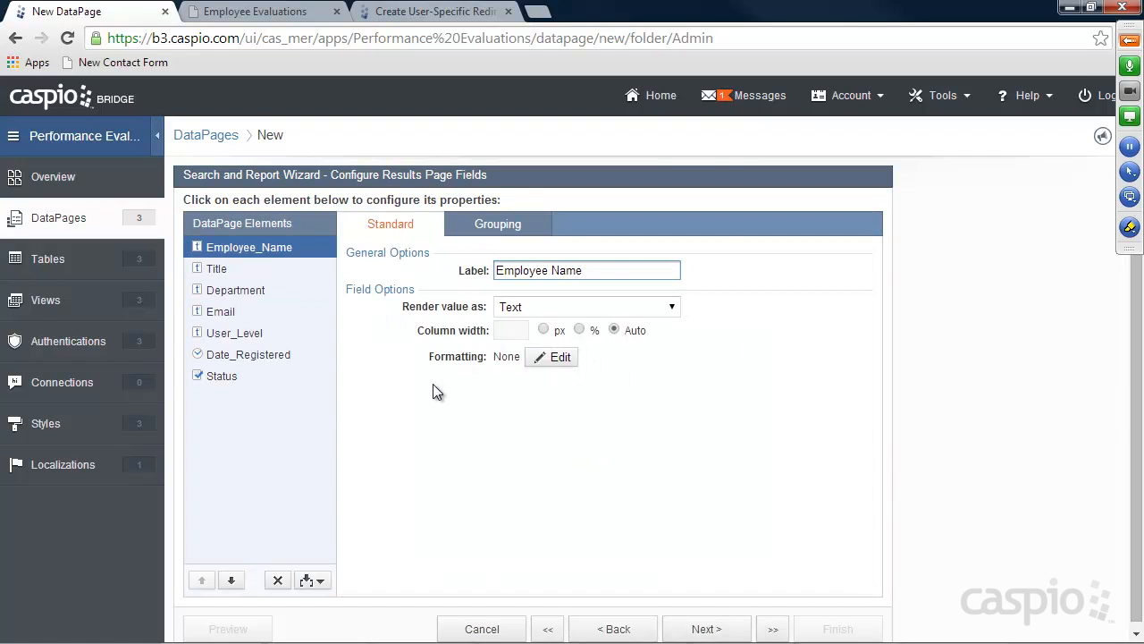
Give the Status field custom Yes/No formatting displayed as Active and Inactive
{"action": "left_click", "coordinate": [218, 376]}
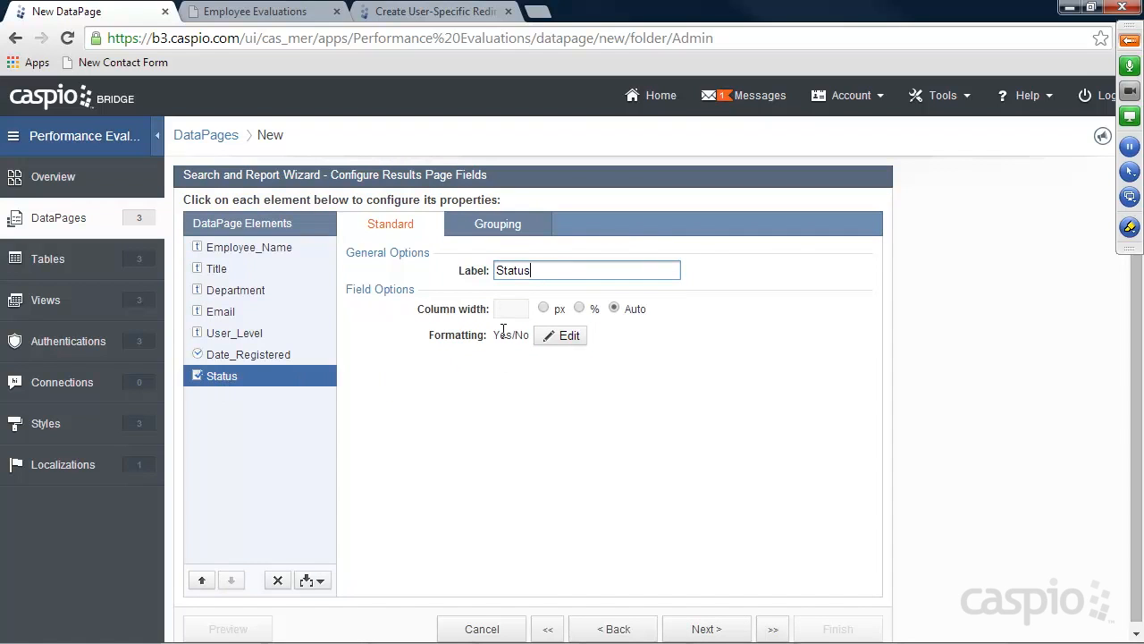
{"action": "left_click", "coordinate": [567, 335]}
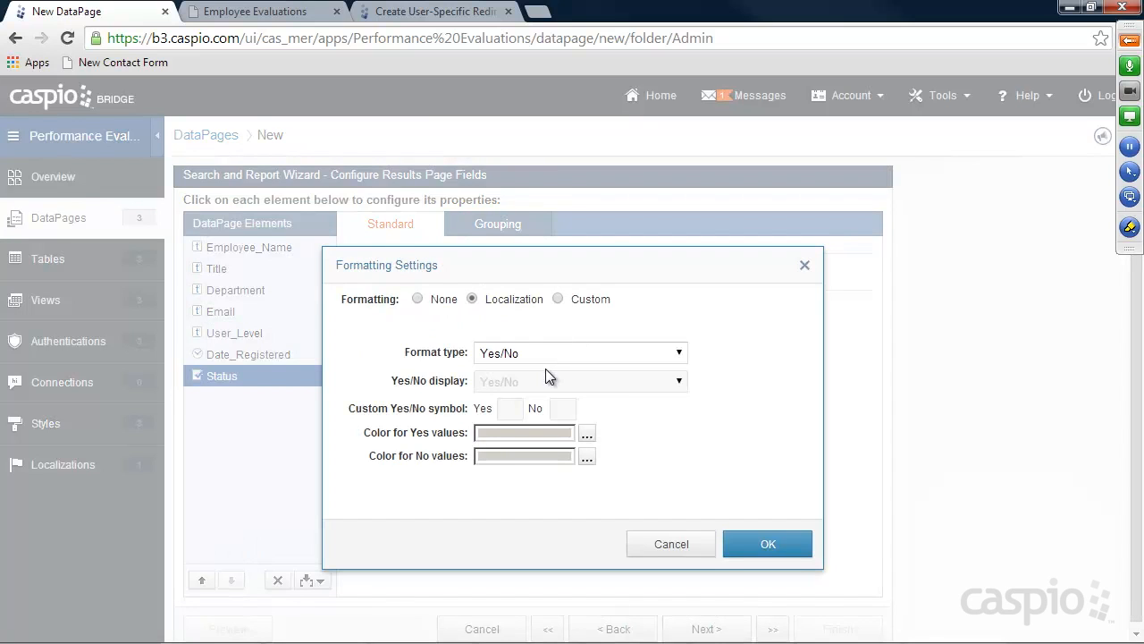
{"action": "left_click", "coordinate": [578, 300]}
{"action": "left_click", "coordinate": [562, 379]}
{"action": "left_click", "coordinate": [525, 451]}
{"action": "left_click", "coordinate": [511, 410]}
{"action": "type", "text": "Complete"}
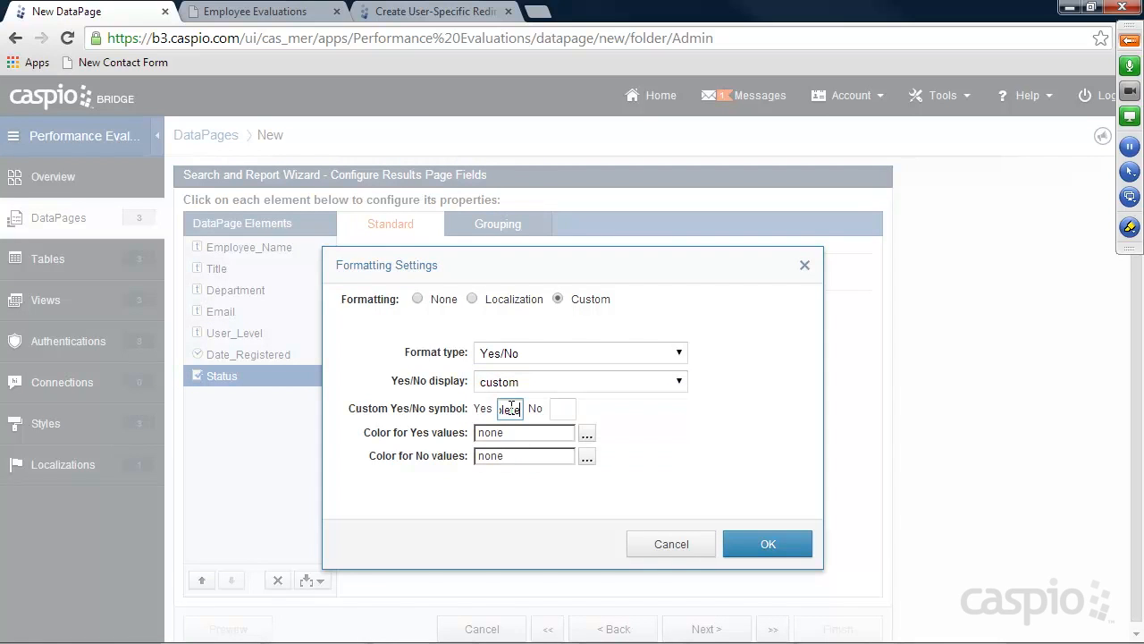
{"action": "key", "text": "BackSpace"}
{"action": "key", "text": "BackSpace"}
{"action": "key", "text": "BackSpace"}
{"action": "key", "text": "BackSpace"}
{"action": "key", "text": "BackSpace"}
{"action": "key", "text": "BackSpace"}
{"action": "key", "text": "BackSpace"}
{"action": "key", "text": "BackSpace"}
{"action": "type", "text": "Active"}
{"action": "left_click", "coordinate": [563, 409]}
{"action": "type", "text": "Inact"}
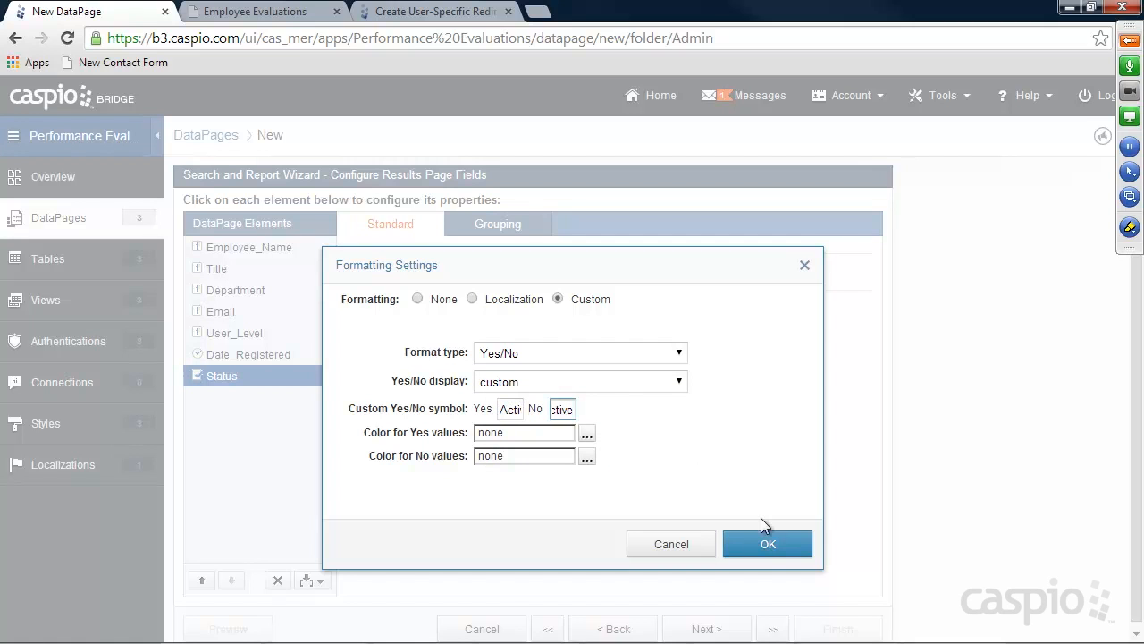
{"action": "left_click", "coordinate": [766, 542]}
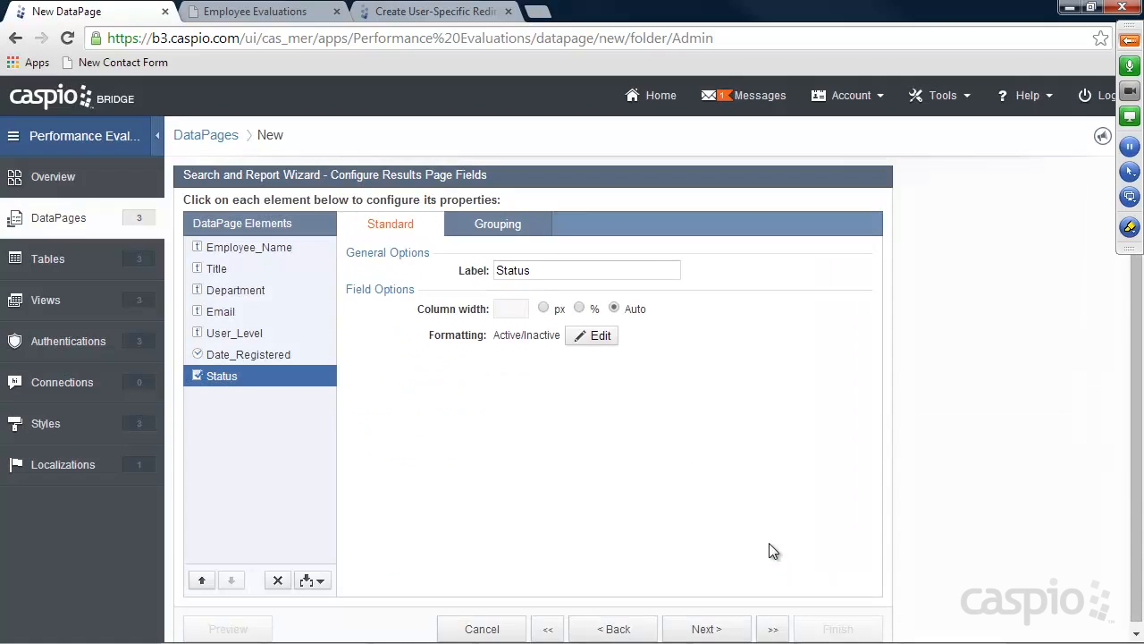
Move Date_Registered to the first column and display Email as a clickable email link
{"action": "left_click", "coordinate": [243, 357]}
{"action": "left_click", "coordinate": [202, 579]}
{"action": "left_click", "coordinate": [202, 579]}
{"action": "left_click", "coordinate": [202, 579]}
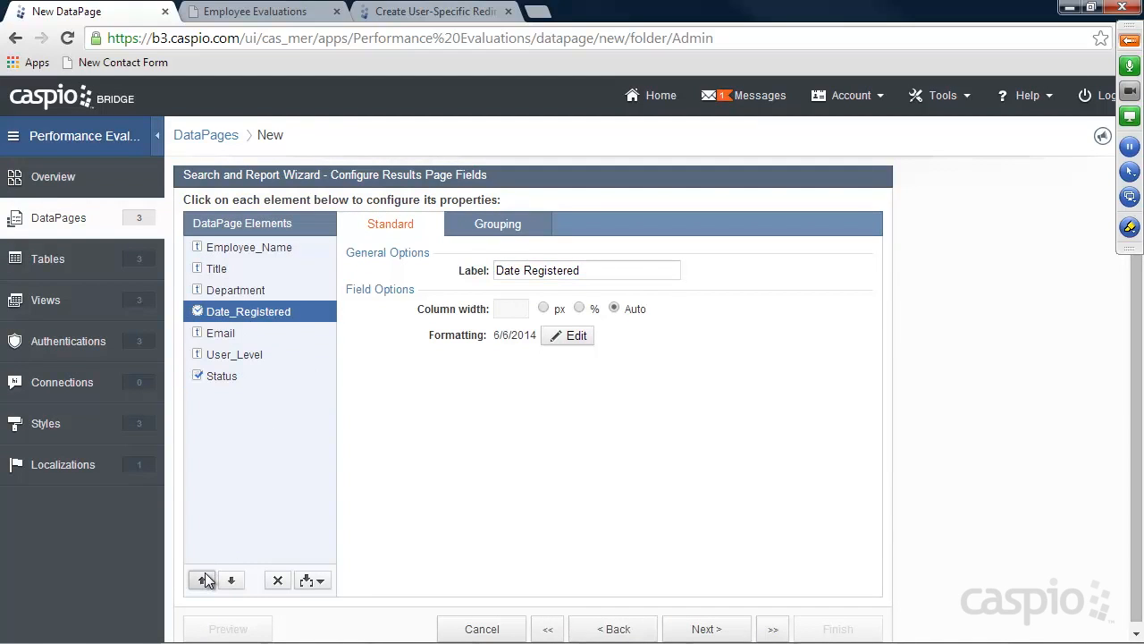
{"action": "left_click", "coordinate": [202, 579]}
{"action": "left_click", "coordinate": [202, 580]}
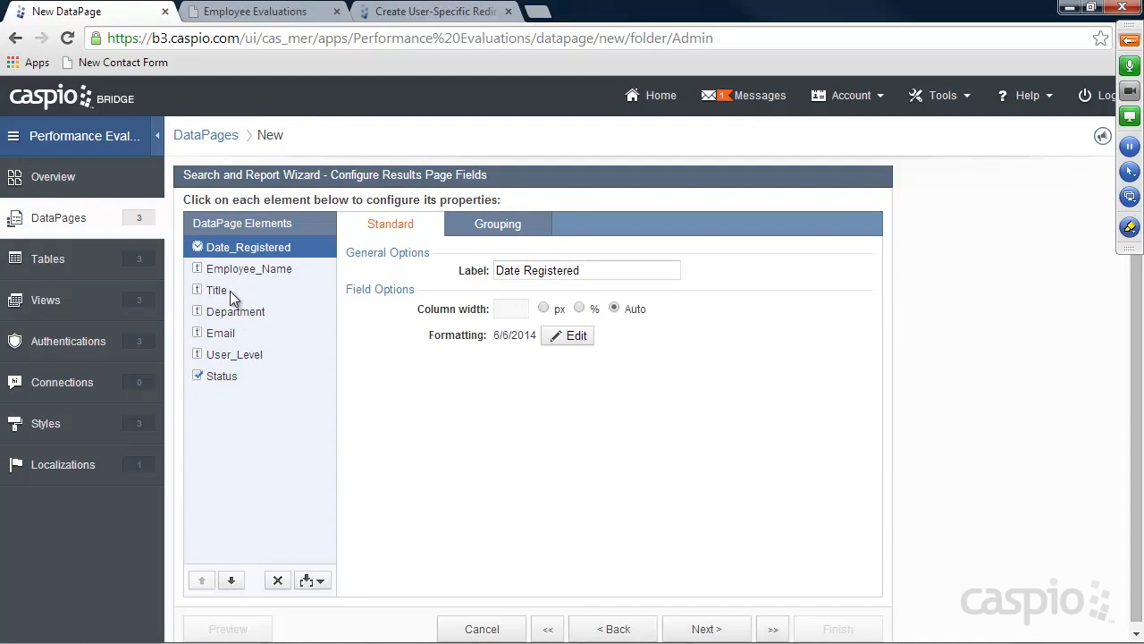
{"action": "left_click", "coordinate": [223, 331]}
{"action": "left_click", "coordinate": [540, 310]}
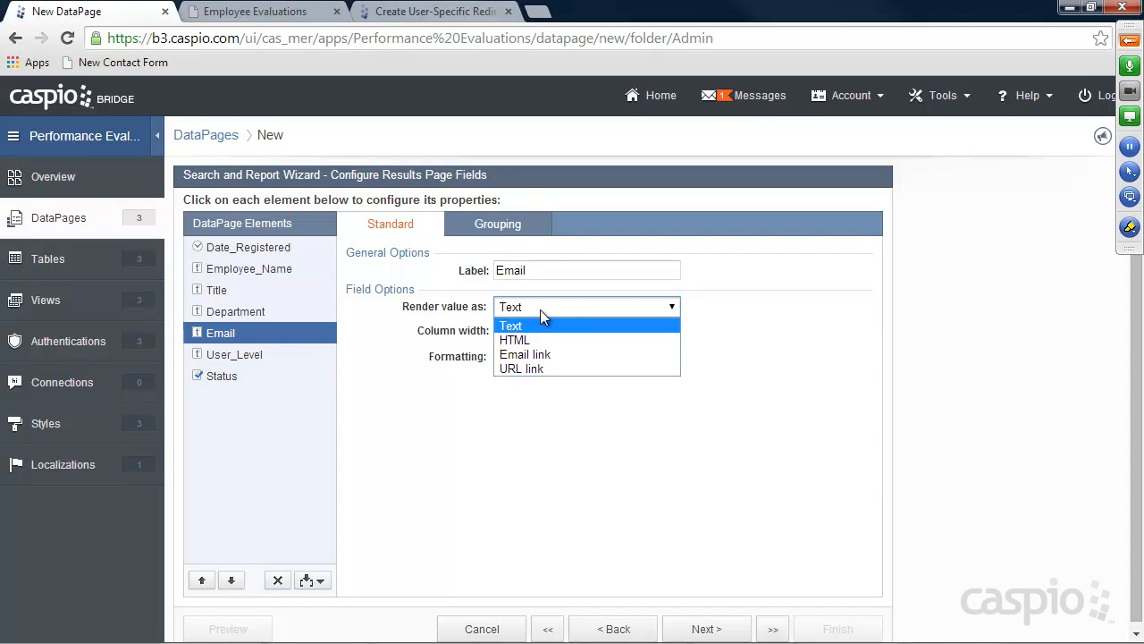
{"action": "left_click", "coordinate": [537, 354]}
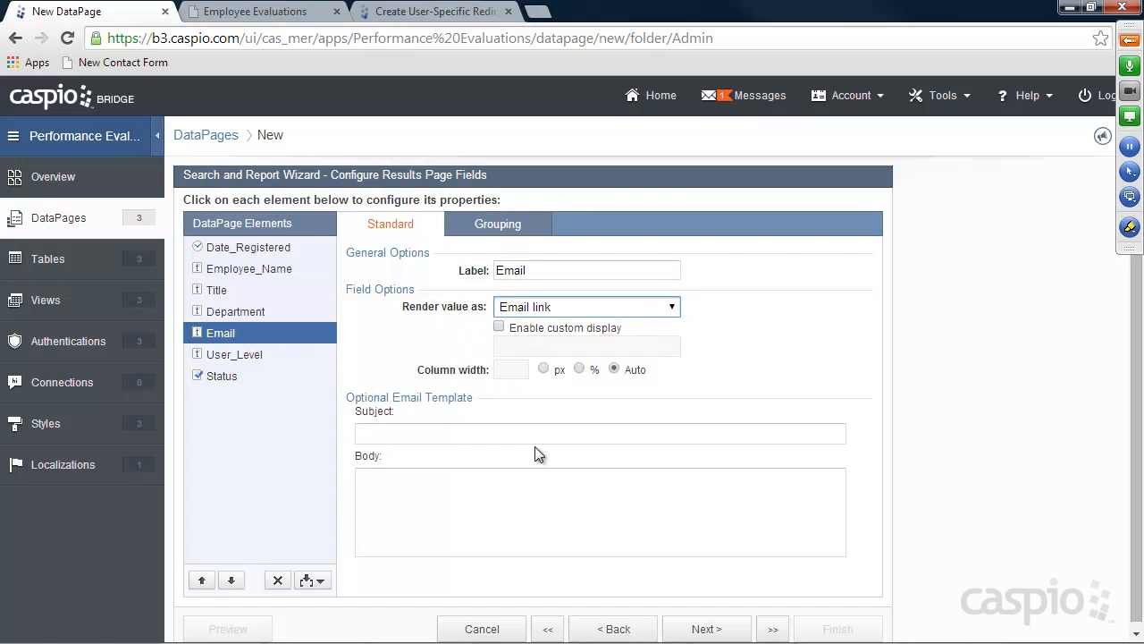
Keep the details page and include every field on it
{"action": "left_click", "coordinate": [710, 629]}
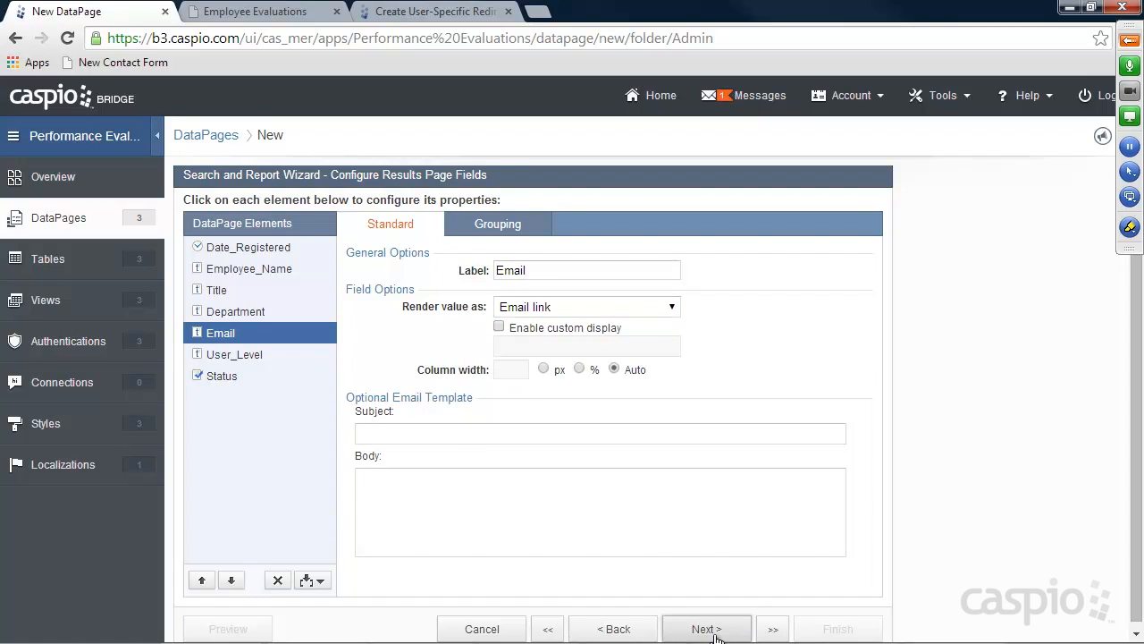
{"action": "left_click", "coordinate": [714, 631]}
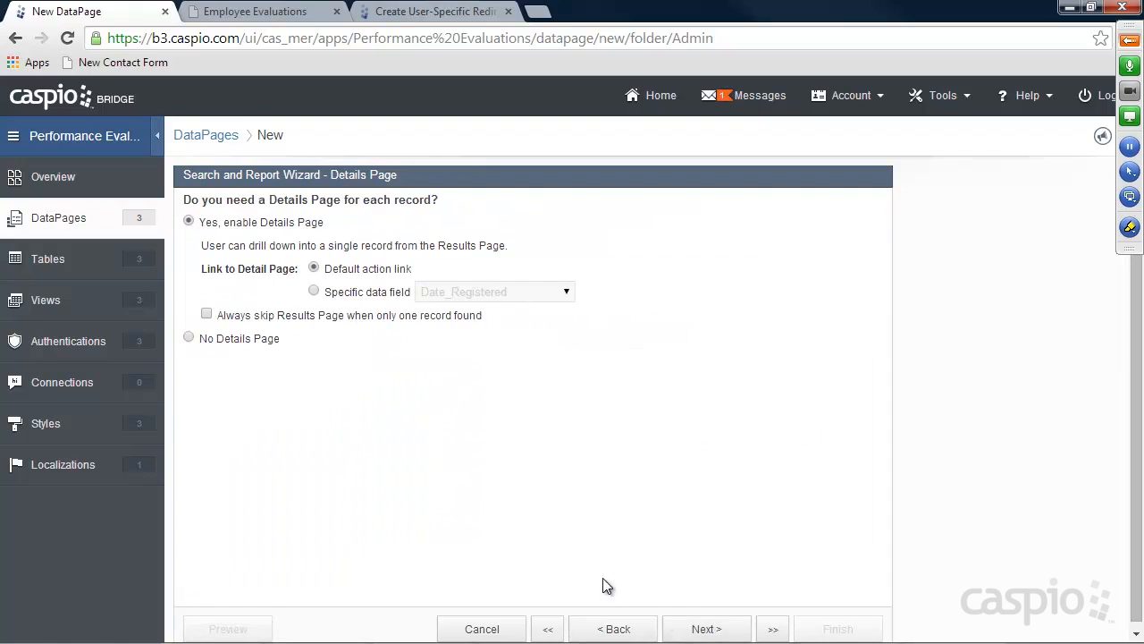
{"action": "left_click", "coordinate": [703, 631]}
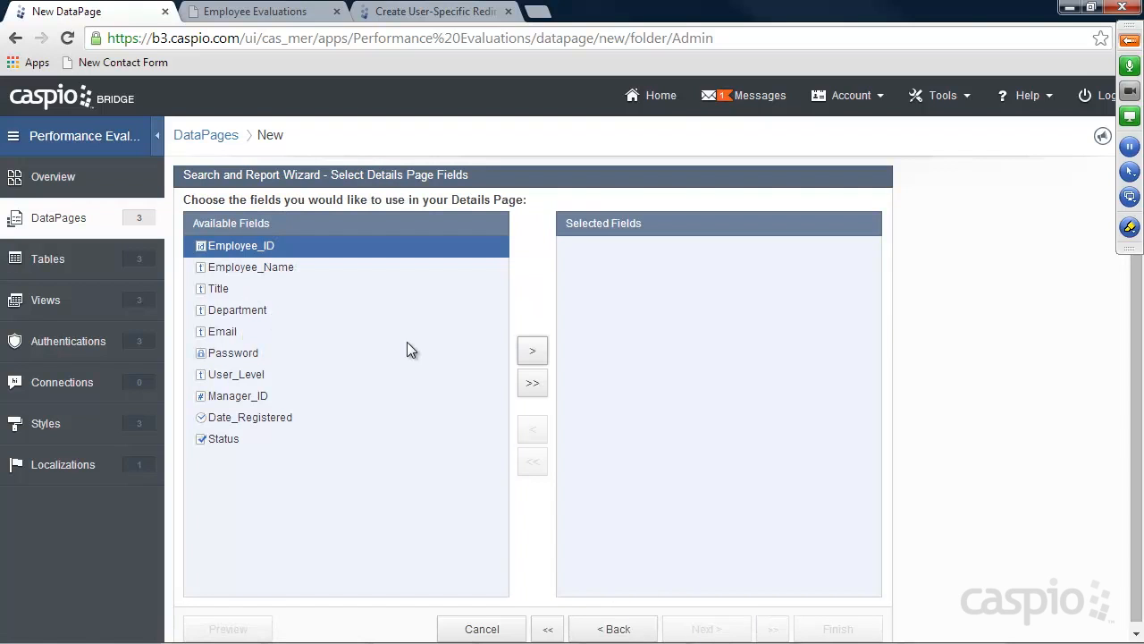
{"action": "left_click", "coordinate": [532, 382]}
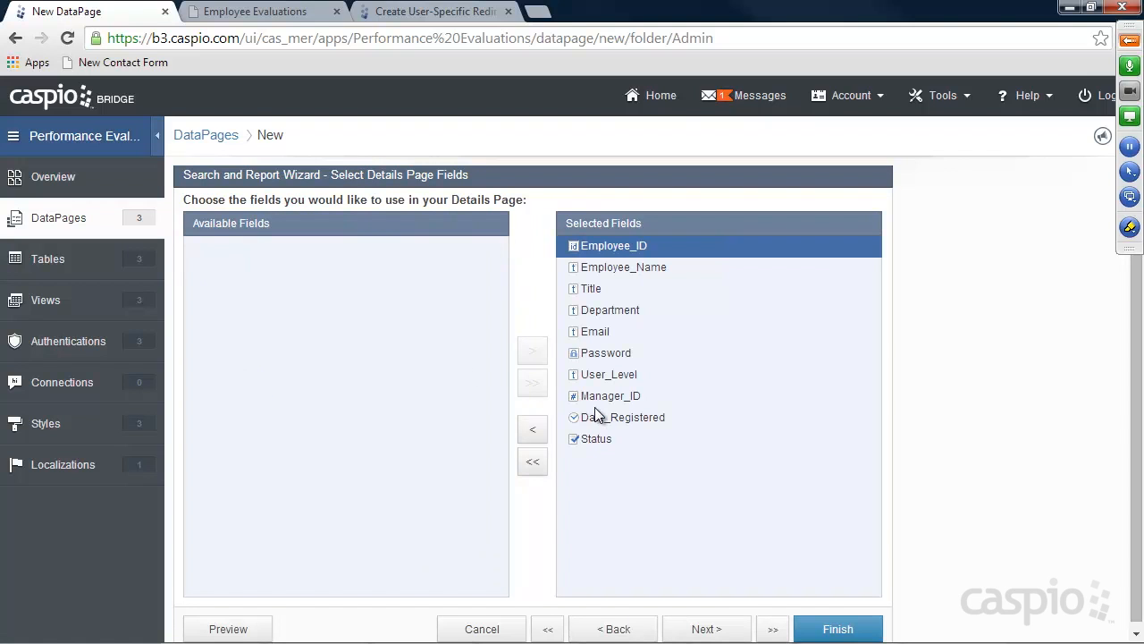
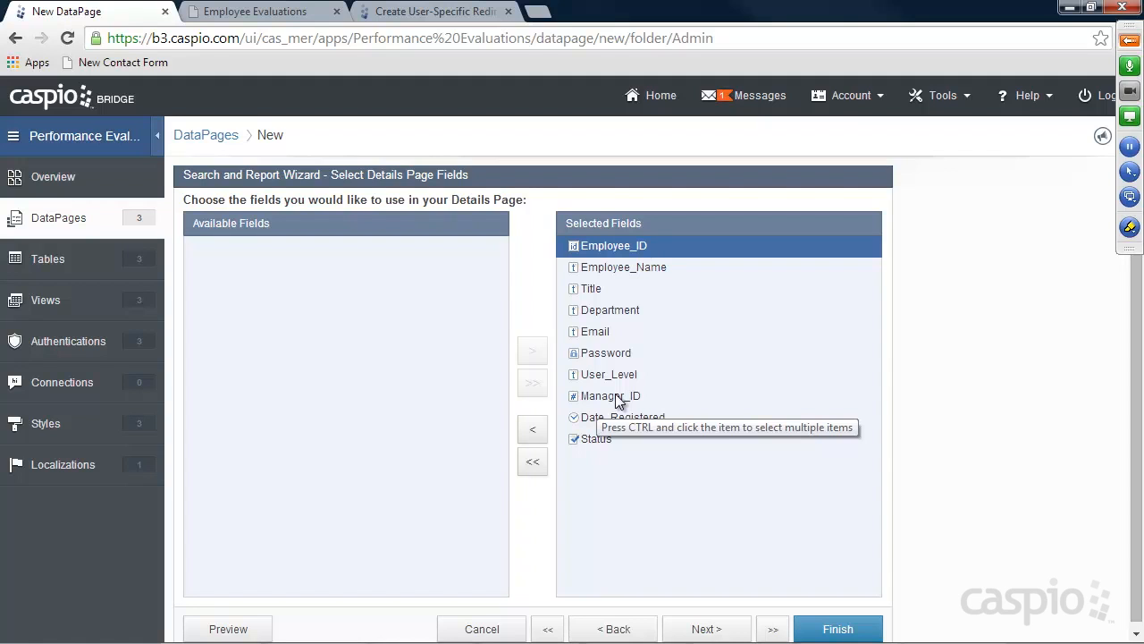
On the details page, make Employee_Name, Title and Department editable text fields
{"action": "left_click", "coordinate": [708, 629]}
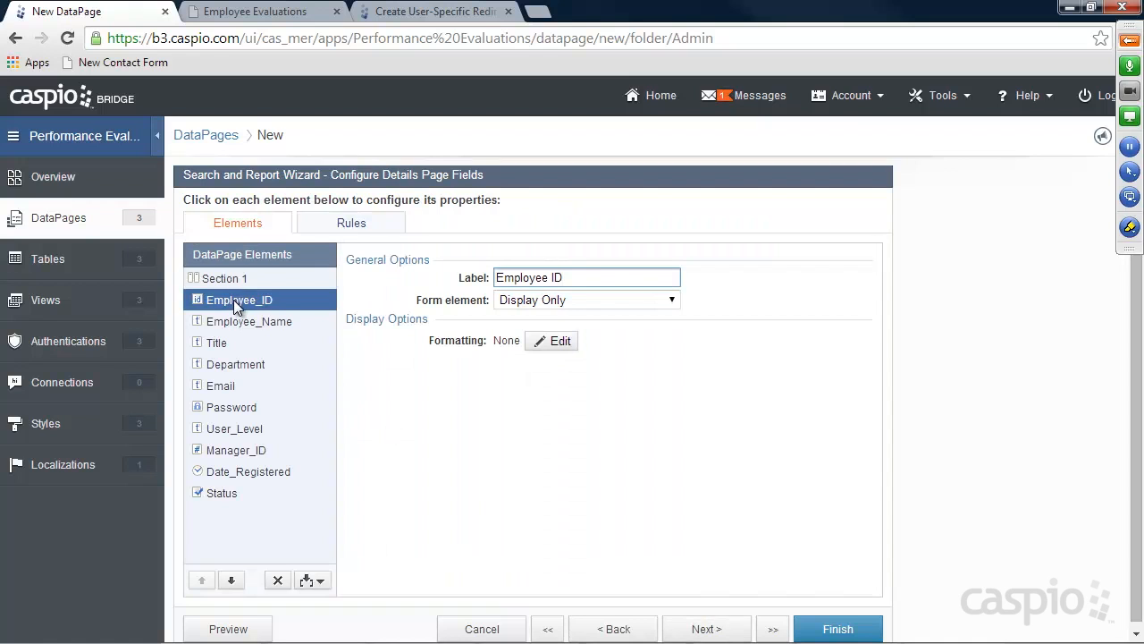
{"action": "left_click", "coordinate": [527, 305]}
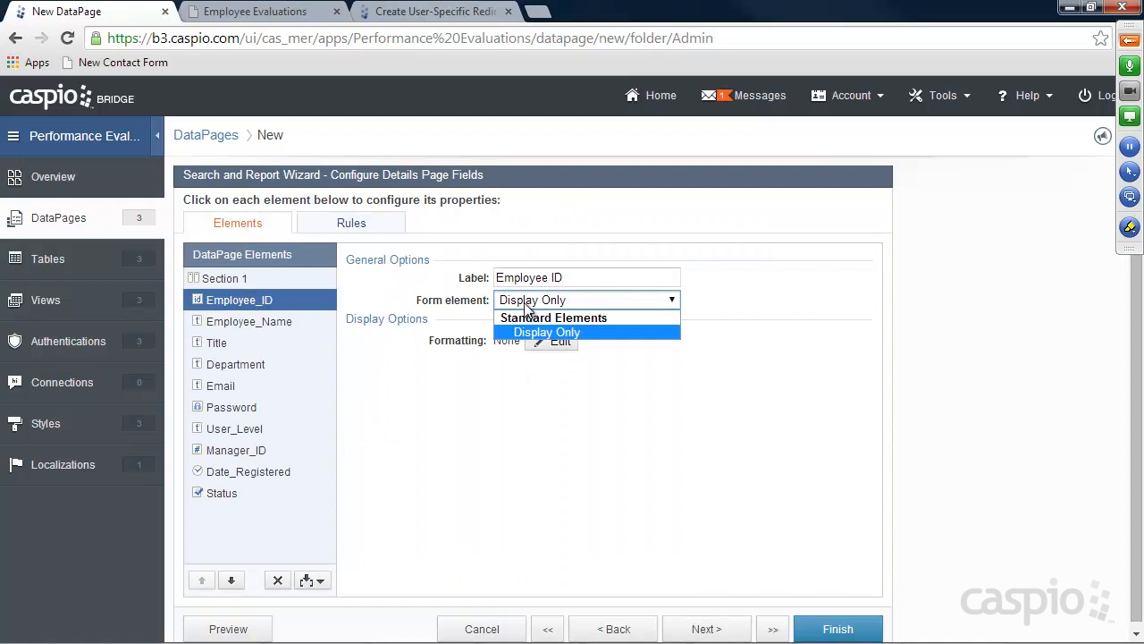
{"action": "left_click", "coordinate": [429, 313]}
{"action": "left_click", "coordinate": [259, 322]}
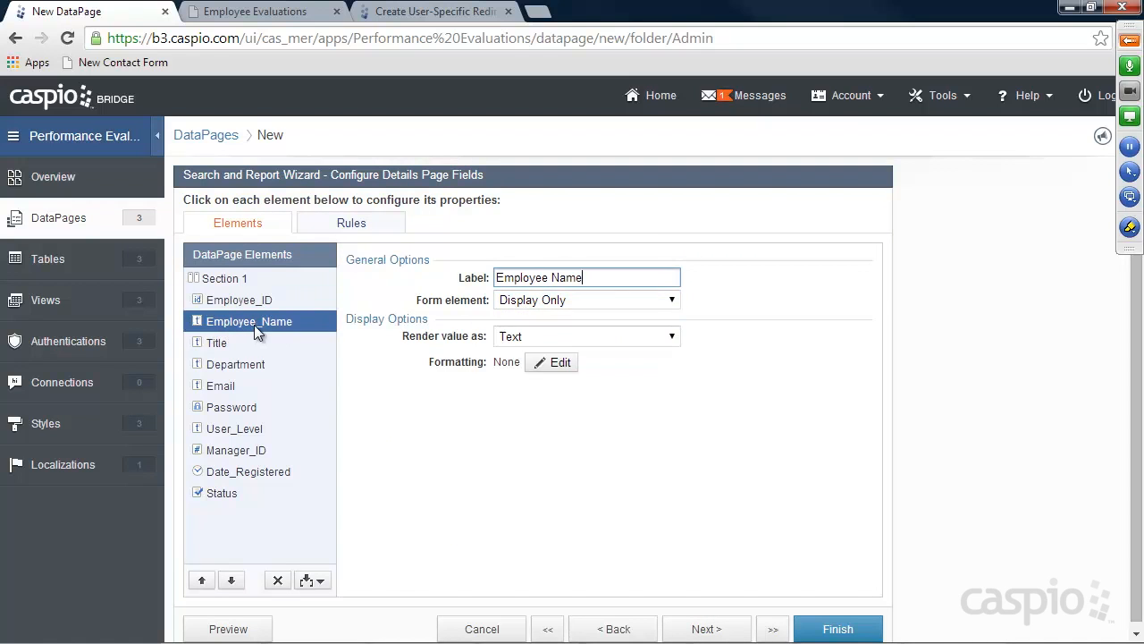
{"action": "left_click", "coordinate": [527, 302]}
{"action": "left_click", "coordinate": [532, 331]}
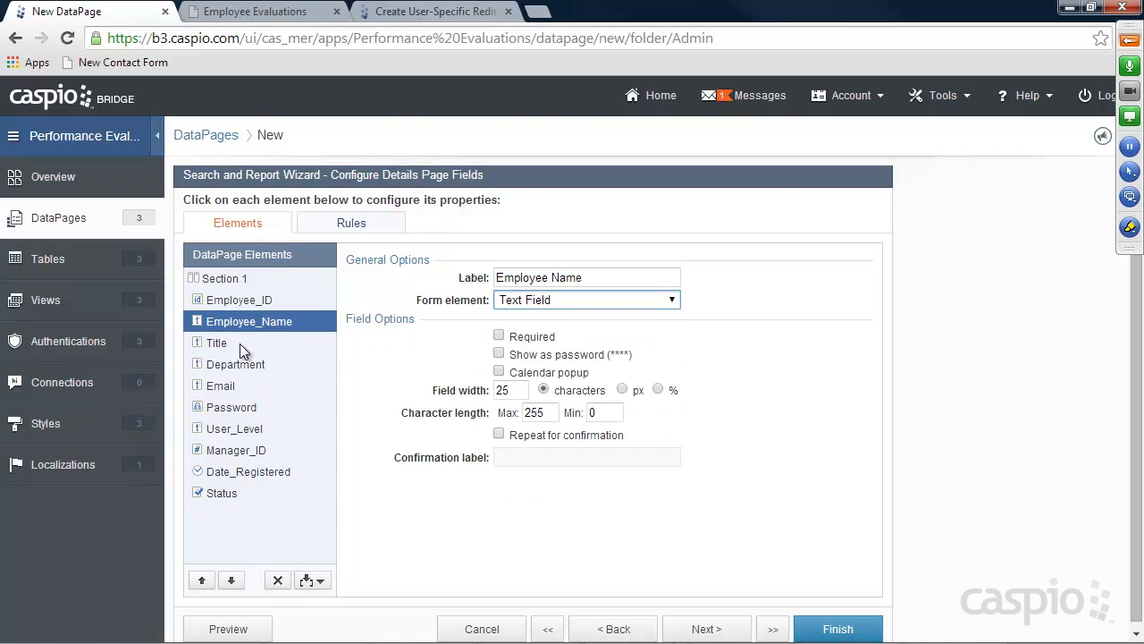
{"action": "left_click", "coordinate": [240, 343]}
{"action": "left_click", "coordinate": [527, 300]}
{"action": "left_click", "coordinate": [527, 330]}
{"action": "left_click", "coordinate": [282, 364]}
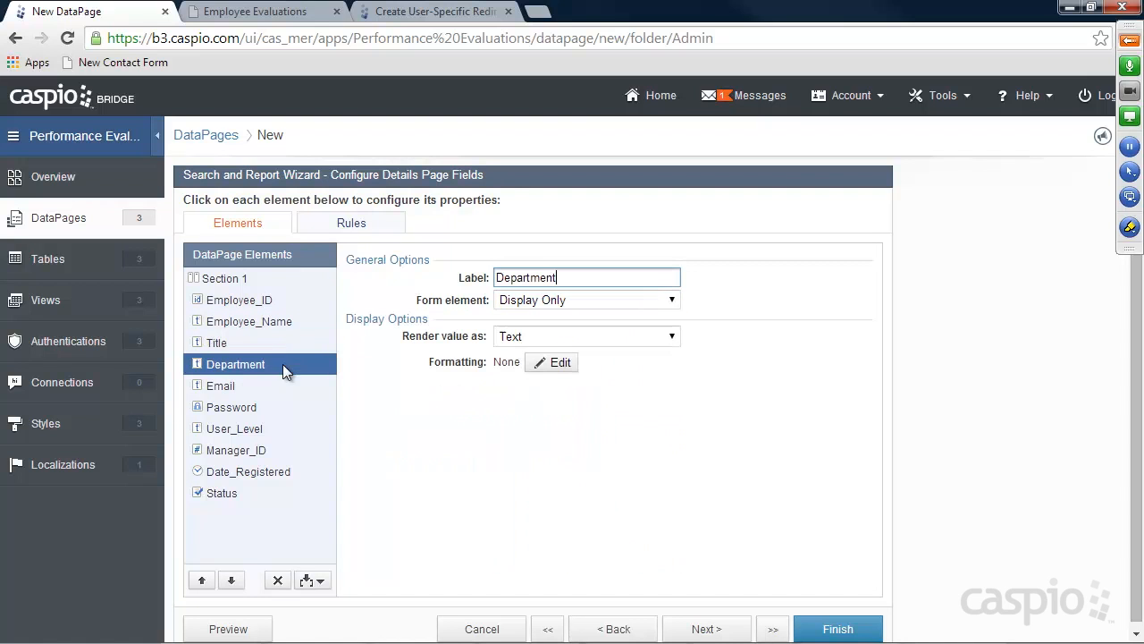
{"action": "left_click", "coordinate": [528, 300]}
{"action": "left_click", "coordinate": [528, 330]}
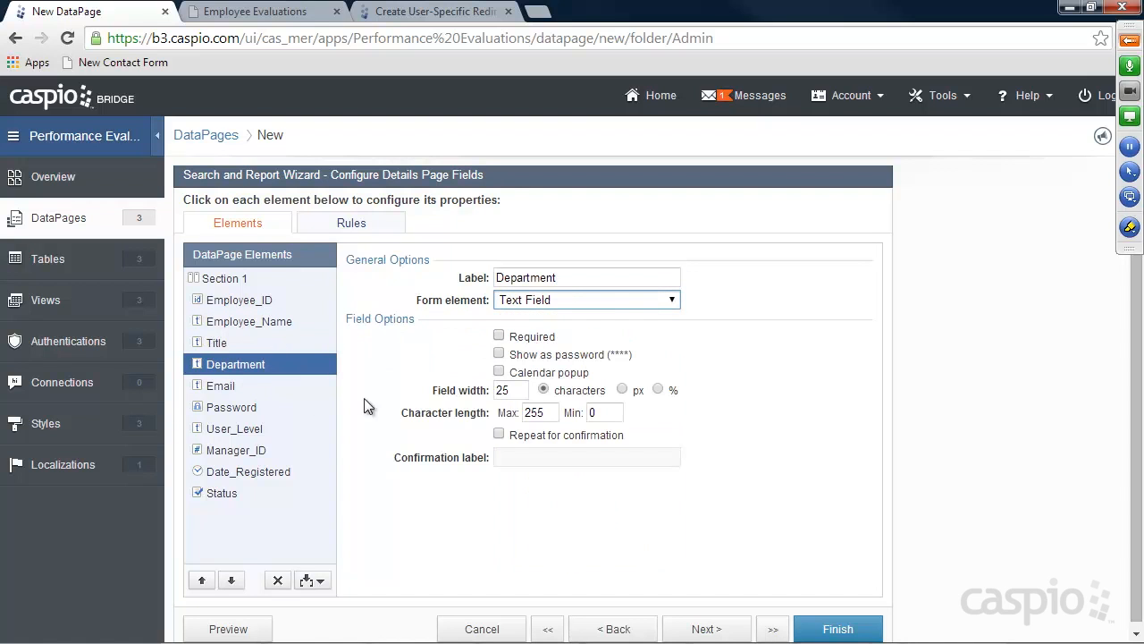
Make Email an email field, require Password and prefix its label with 'Change'
{"action": "left_click", "coordinate": [230, 385]}
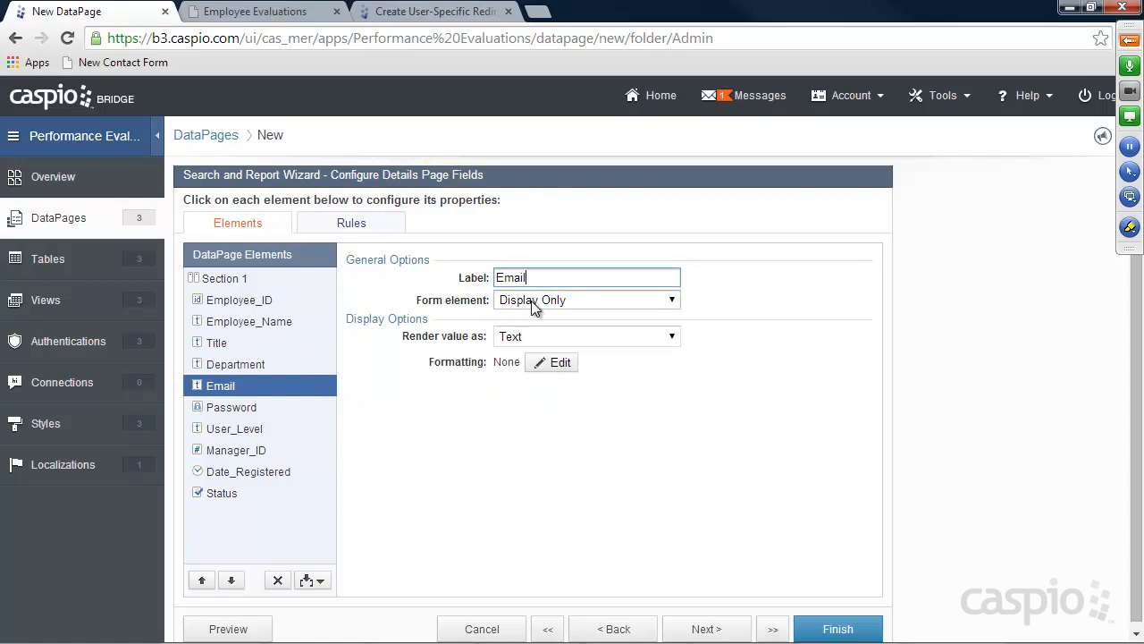
{"action": "left_click", "coordinate": [533, 302]}
{"action": "left_click", "coordinate": [532, 416]}
{"action": "left_click", "coordinate": [234, 408]}
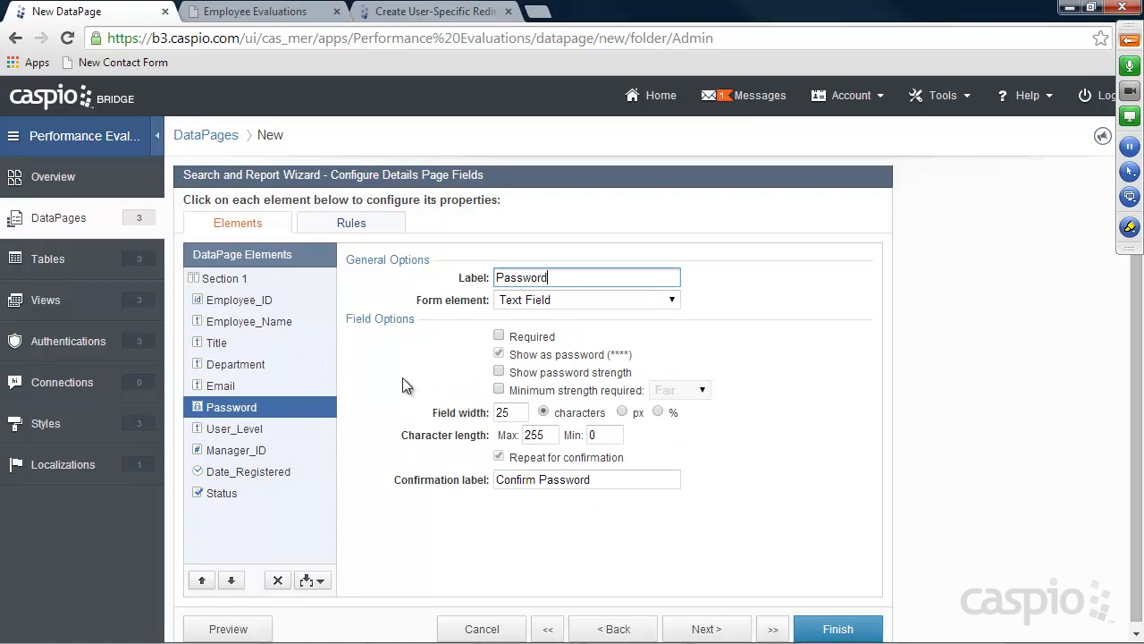
{"action": "left_click", "coordinate": [499, 335]}
{"action": "left_click_drag", "start_coordinate": [497, 278], "coordinate": [523, 278]}
{"action": "type", "text": "Change"}
Make User_Level a dropdown filled from the lookup table tbl_User_Level
{"action": "left_click", "coordinate": [253, 428]}
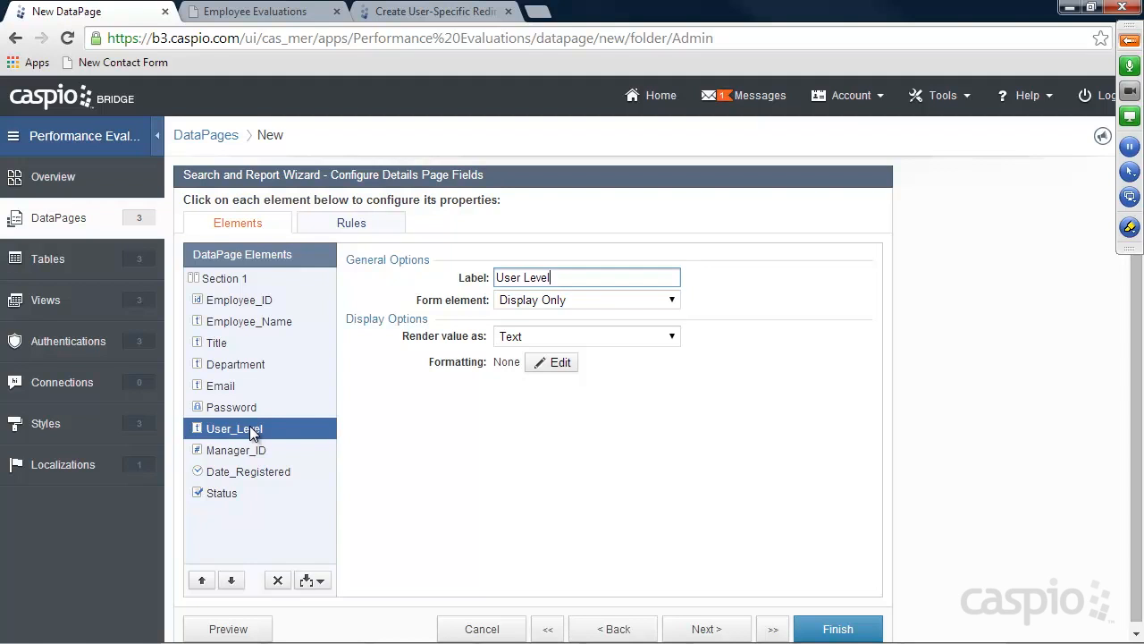
{"action": "left_click", "coordinate": [547, 301]}
{"action": "left_click", "coordinate": [547, 389]}
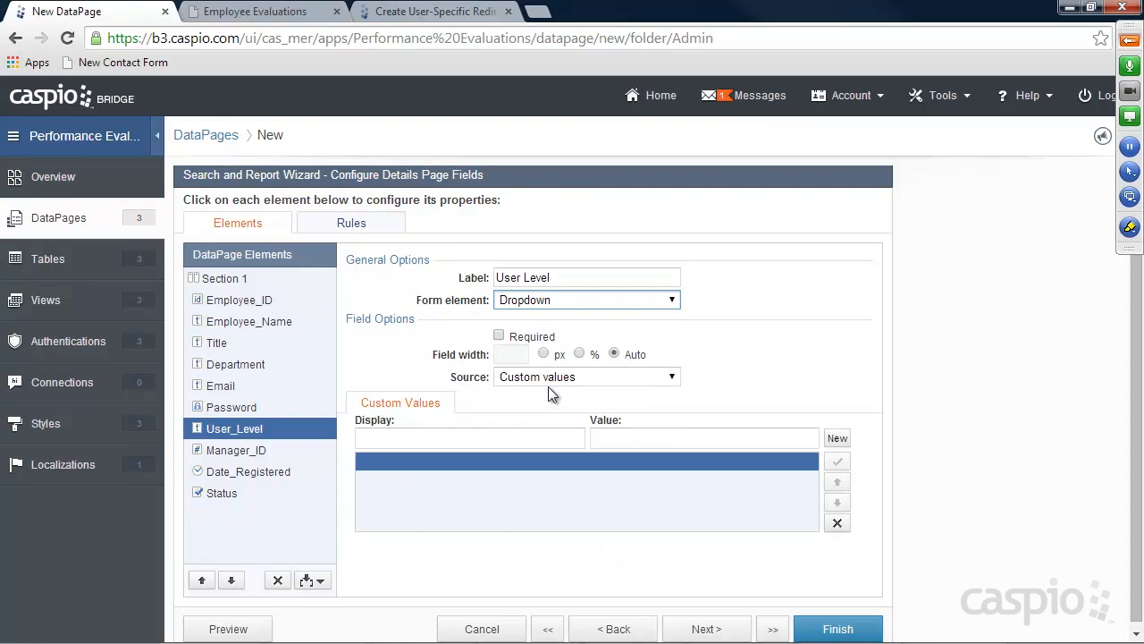
{"action": "left_click", "coordinate": [548, 380]}
{"action": "left_click", "coordinate": [542, 407]}
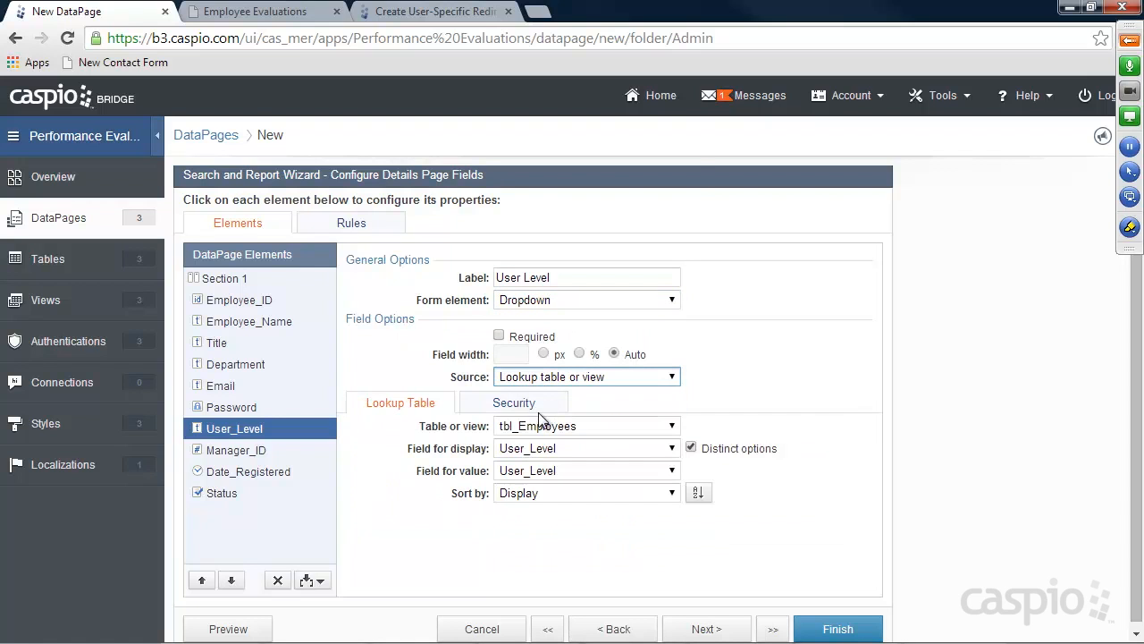
{"action": "left_click", "coordinate": [545, 426]}
{"action": "left_click", "coordinate": [551, 179]}
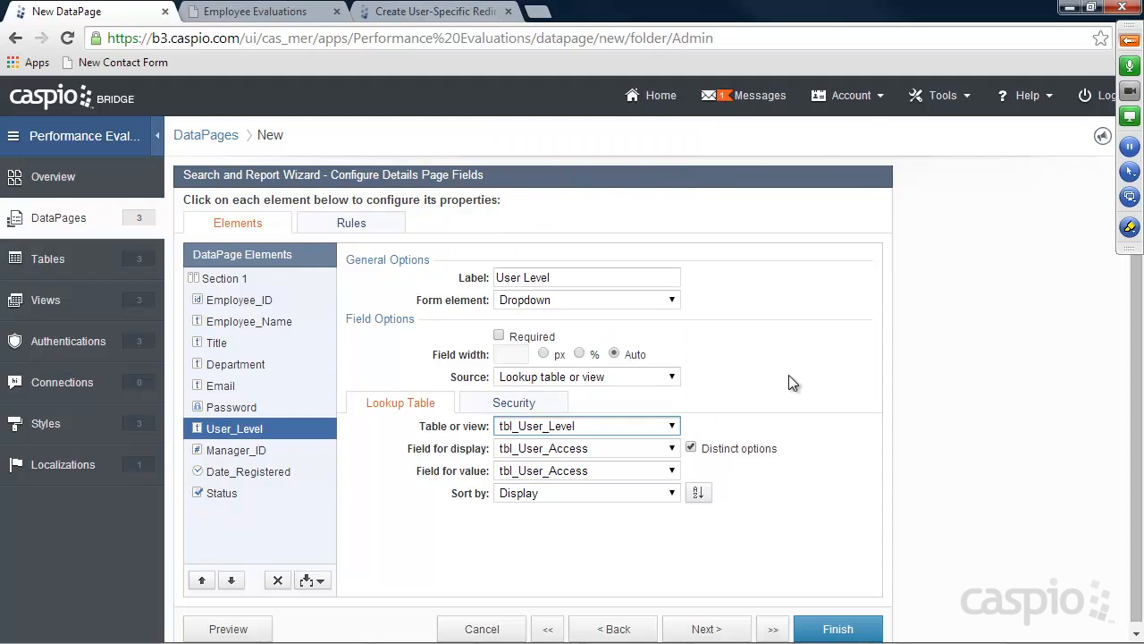
{"action": "left_click", "coordinate": [234, 449]}
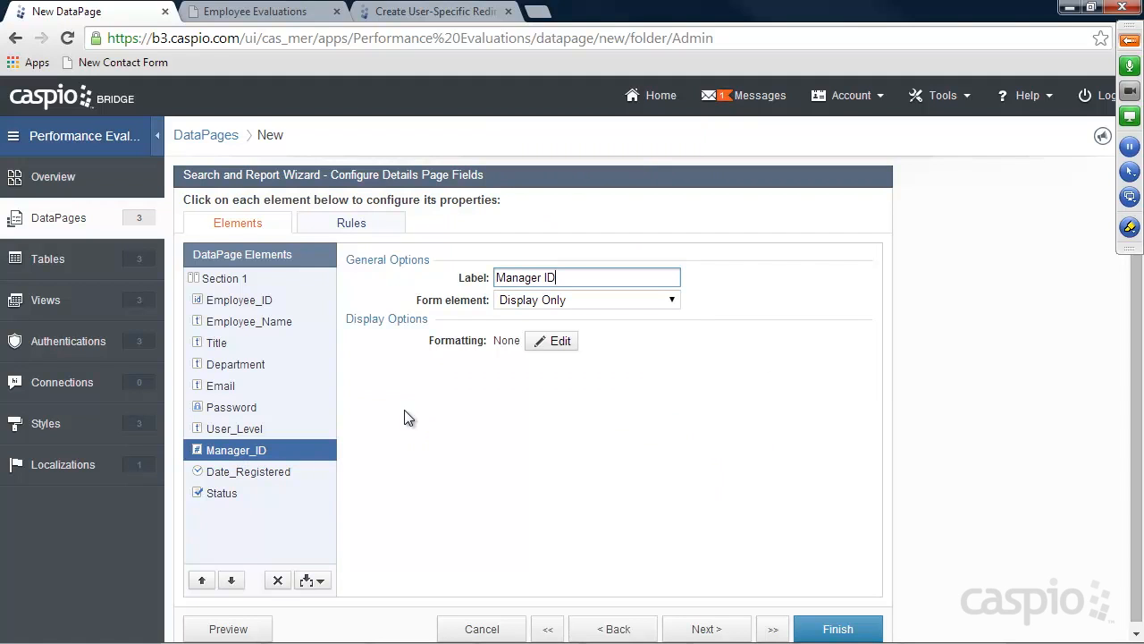
Make Manager_ID a 'Reassign Manager' dropdown showing Employee_Name and storing Employee_ID
{"action": "left_click", "coordinate": [542, 304]}
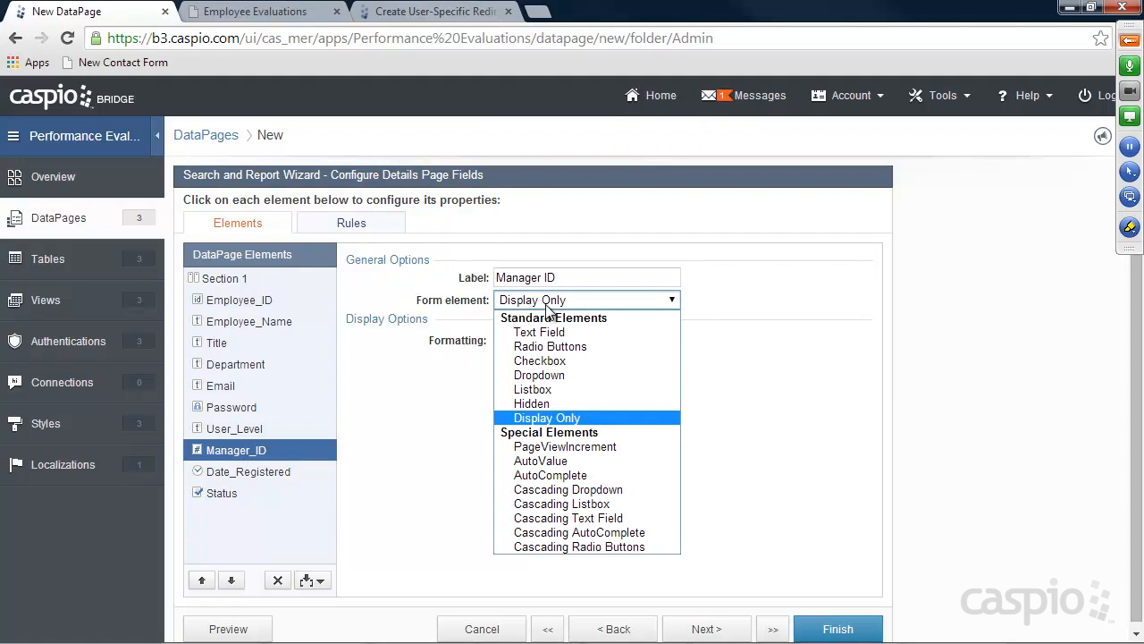
{"action": "left_click", "coordinate": [551, 375]}
{"action": "left_click", "coordinate": [558, 381]}
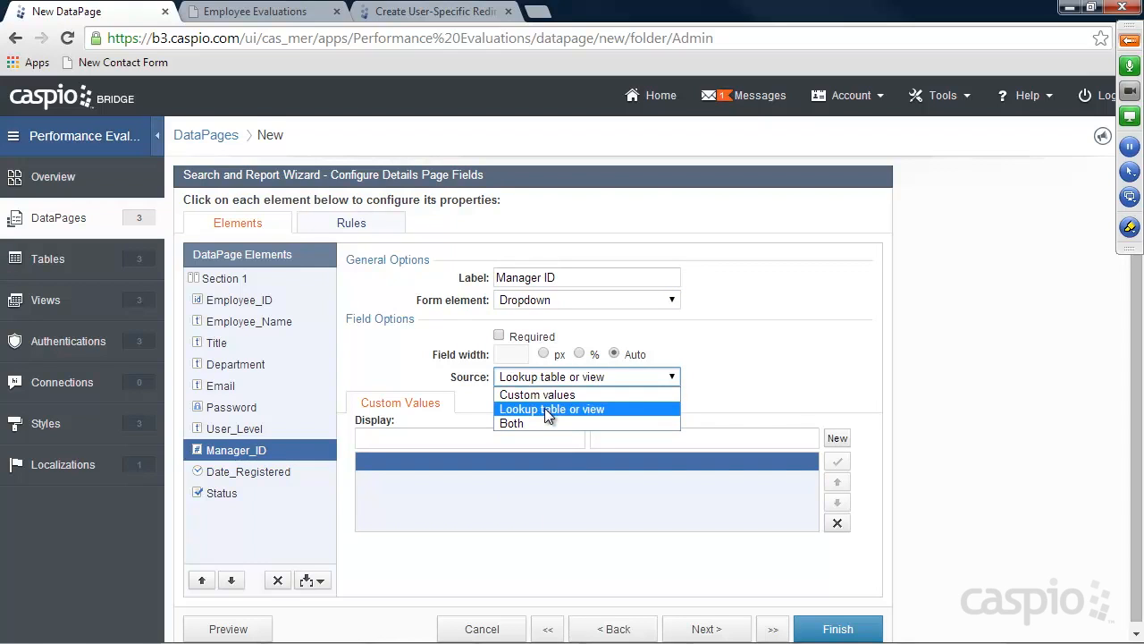
{"action": "left_click", "coordinate": [547, 409]}
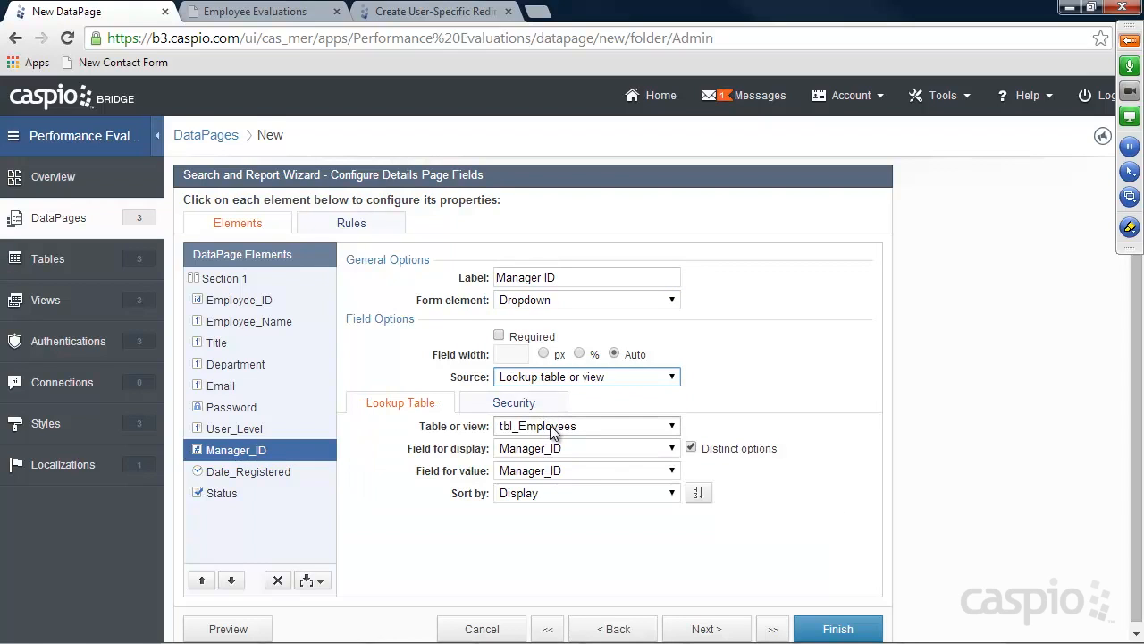
{"action": "left_click", "coordinate": [526, 451]}
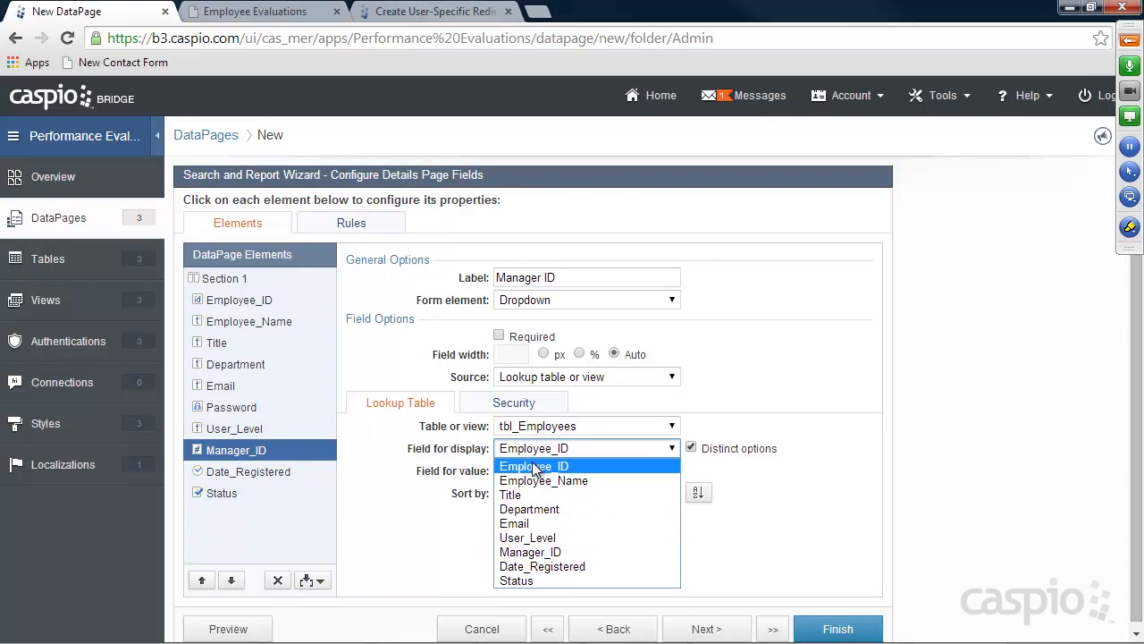
{"action": "left_click", "coordinate": [536, 483]}
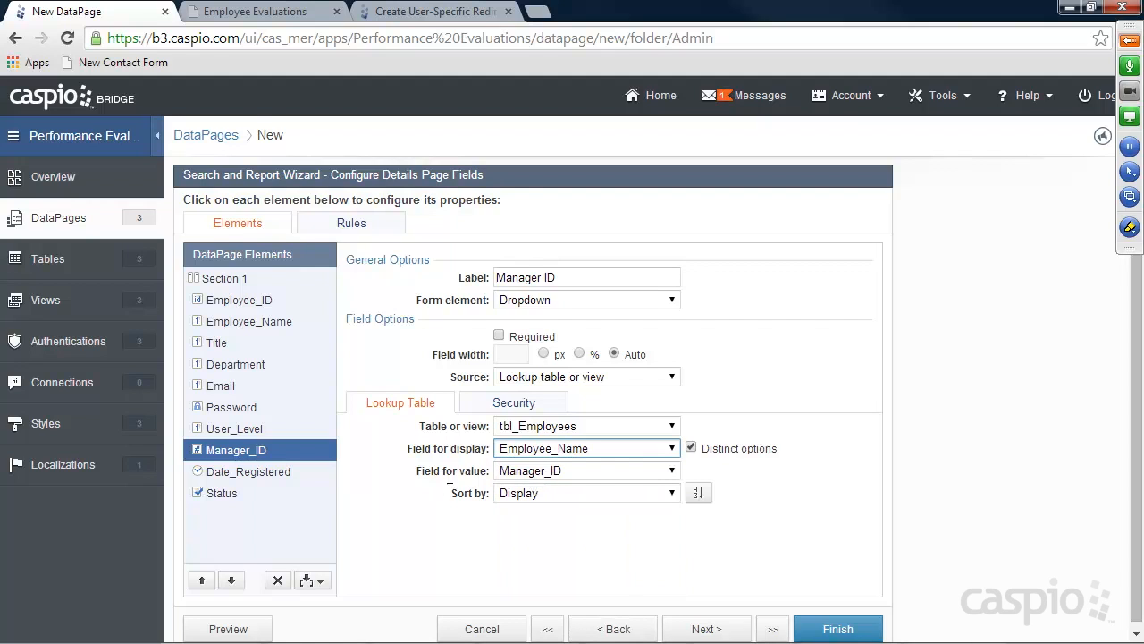
{"action": "left_click", "coordinate": [518, 471]}
{"action": "left_click", "coordinate": [526, 482]}
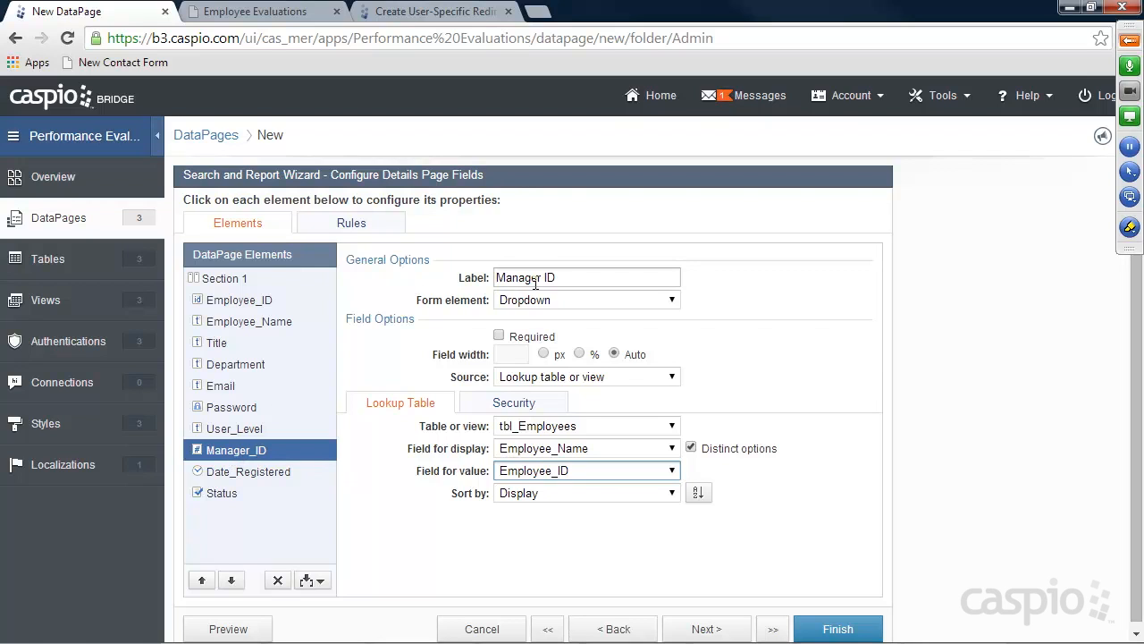
{"action": "left_click_drag", "start_coordinate": [567, 279], "coordinate": [457, 275]}
{"action": "type", "text": "Reassign"}
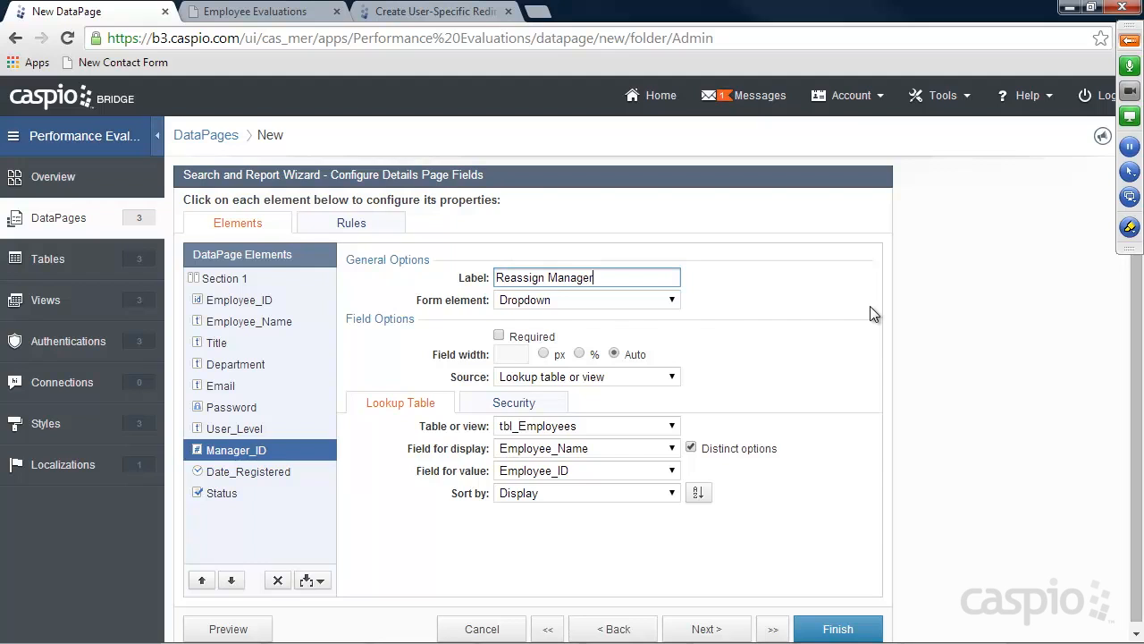
{"action": "type", "text": " Manager"}
Move Date_Registered to the top, make Status a checkbox, and finish the DataPage
{"action": "left_click", "coordinate": [226, 471]}
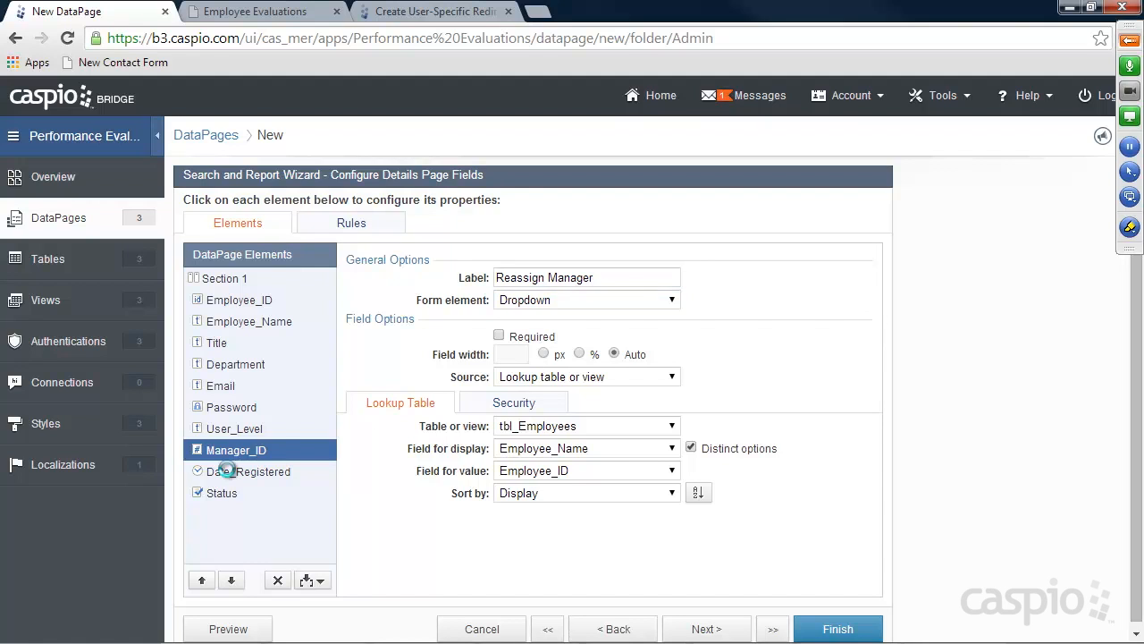
{"action": "left_click", "coordinate": [202, 580]}
{"action": "left_click", "coordinate": [202, 580]}
{"action": "left_click", "coordinate": [202, 580]}
{"action": "left_click", "coordinate": [202, 580]}
{"action": "left_click", "coordinate": [202, 581]}
{"action": "left_click", "coordinate": [202, 581]}
{"action": "left_click", "coordinate": [202, 580]}
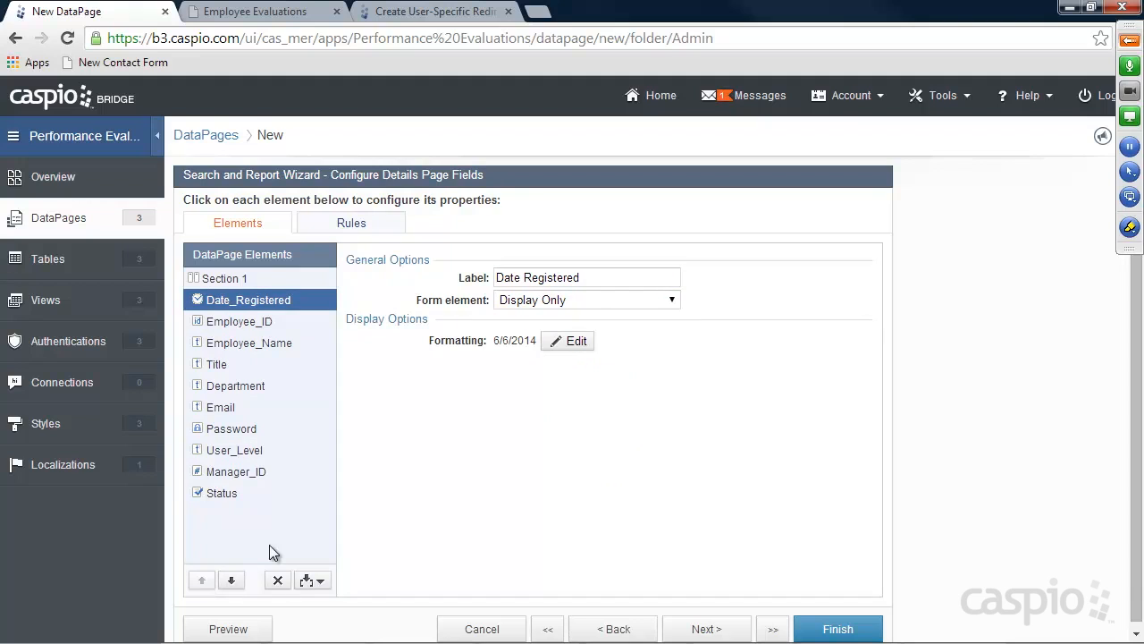
{"action": "left_click", "coordinate": [222, 494]}
{"action": "left_click", "coordinate": [537, 300]}
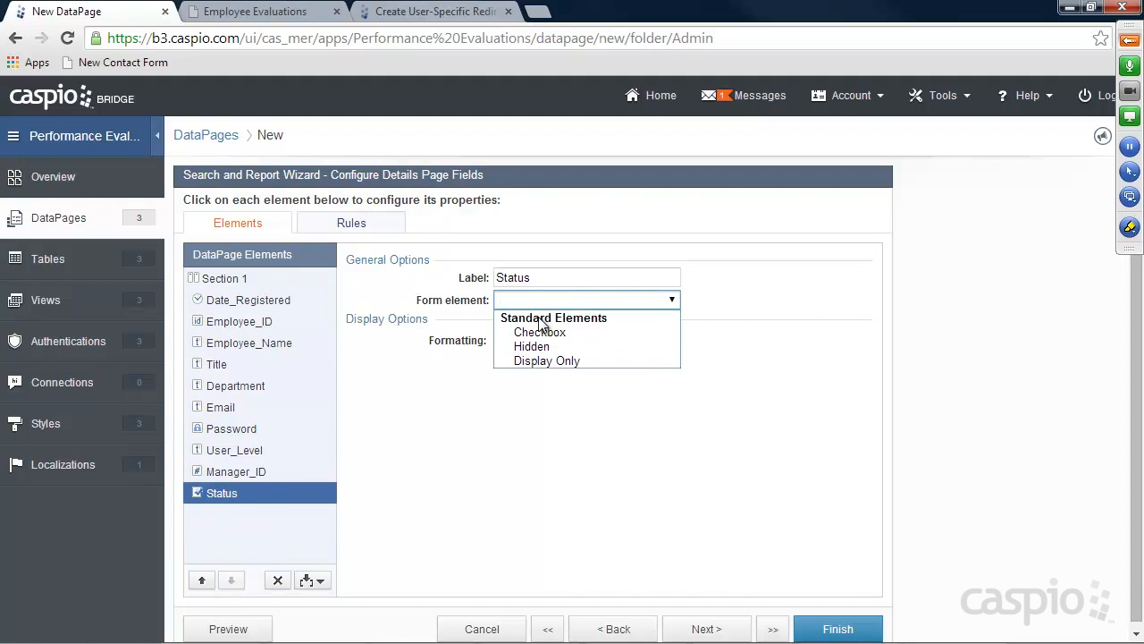
{"action": "left_click", "coordinate": [536, 331]}
{"action": "left_click", "coordinate": [535, 356]}
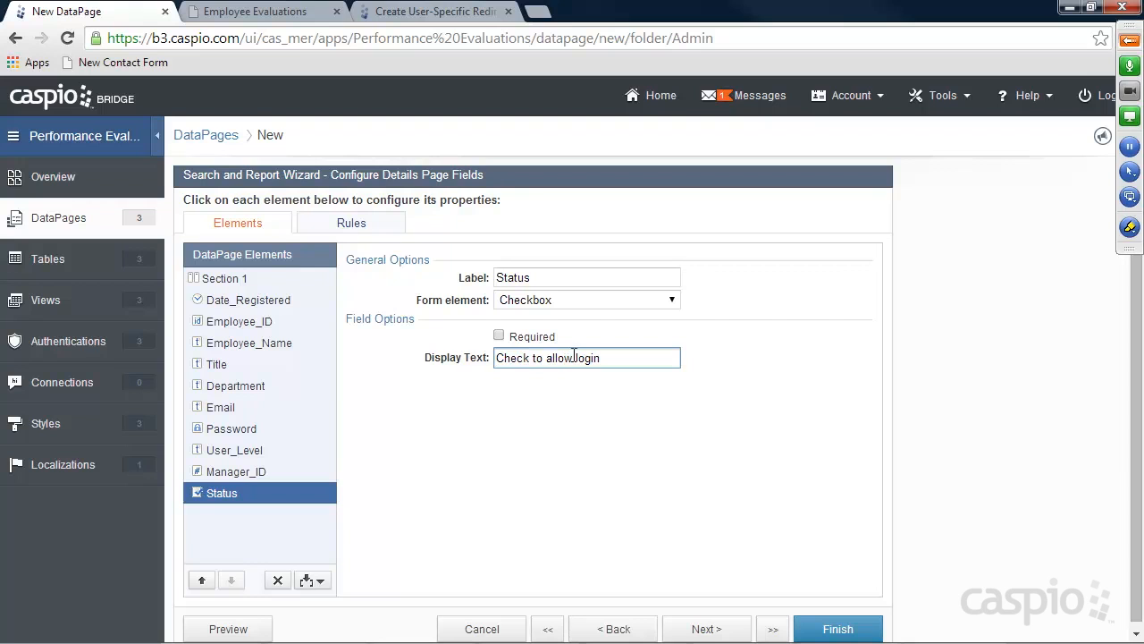
{"action": "left_click", "coordinate": [837, 628]}
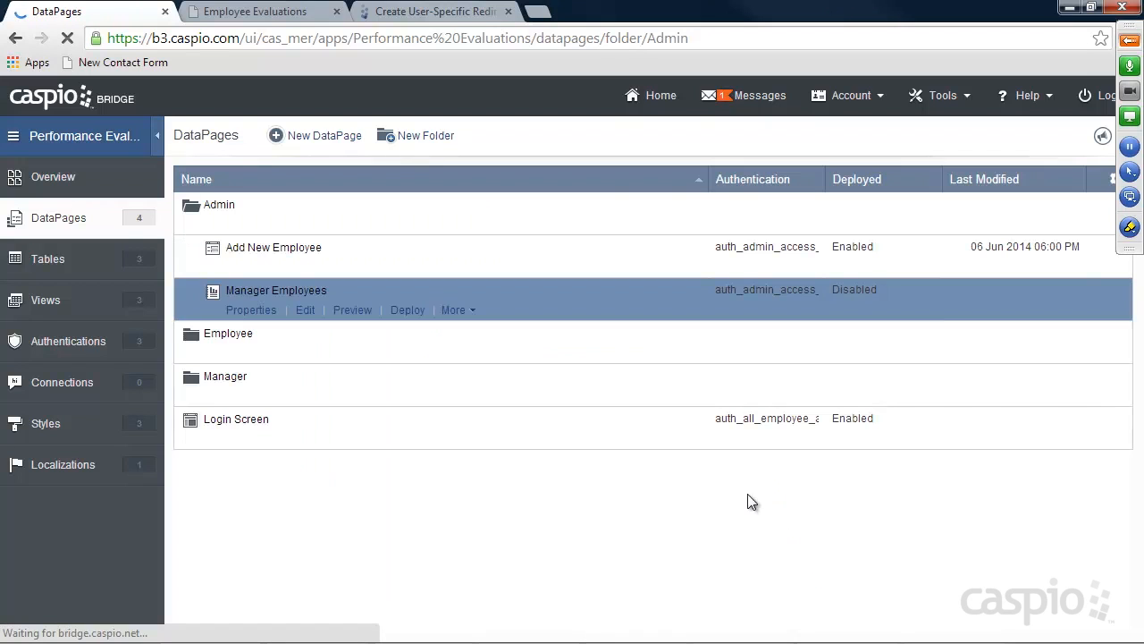
Enable deployment for Manager Employees and select its embed code
{"action": "left_click", "coordinate": [406, 311]}
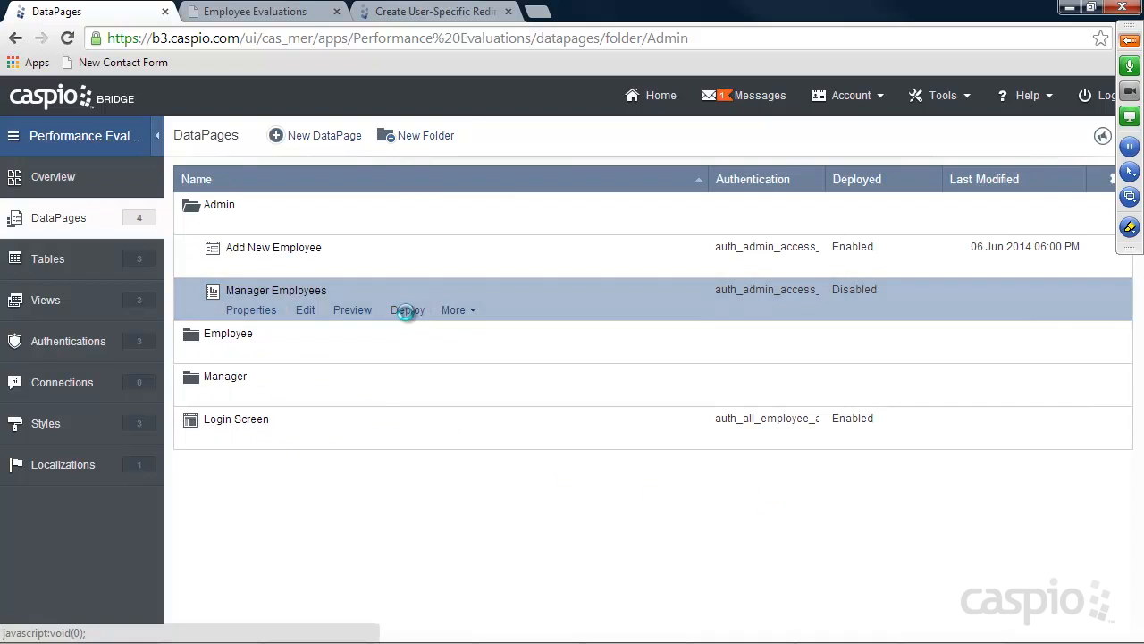
{"action": "left_click", "coordinate": [483, 169]}
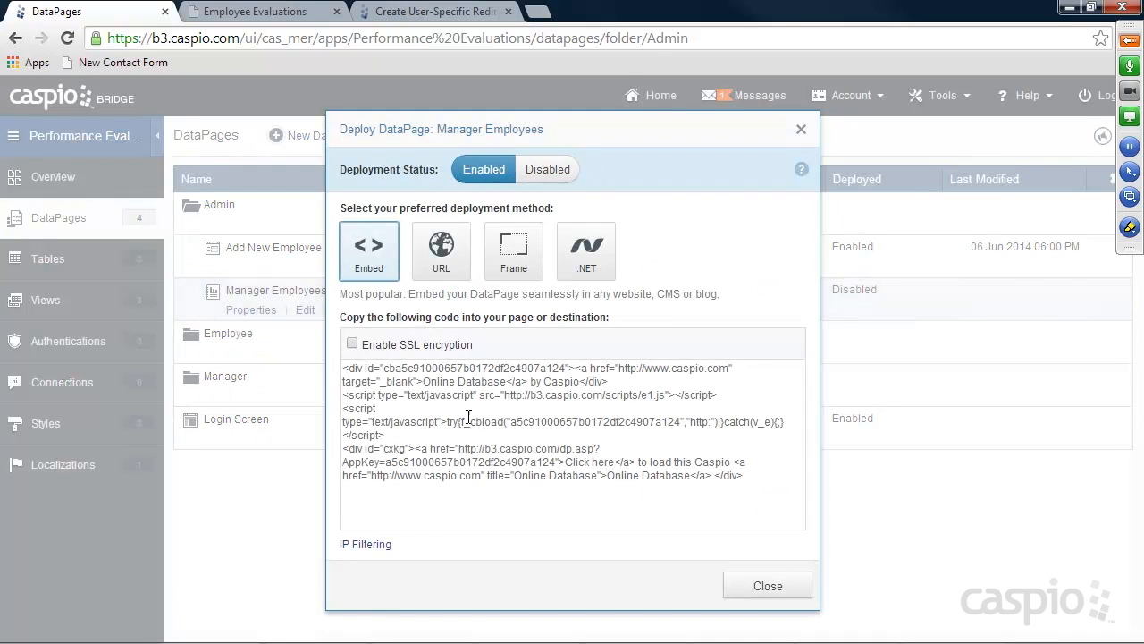
{"action": "left_click", "coordinate": [469, 416]}
{"action": "left_click", "coordinate": [769, 586]}
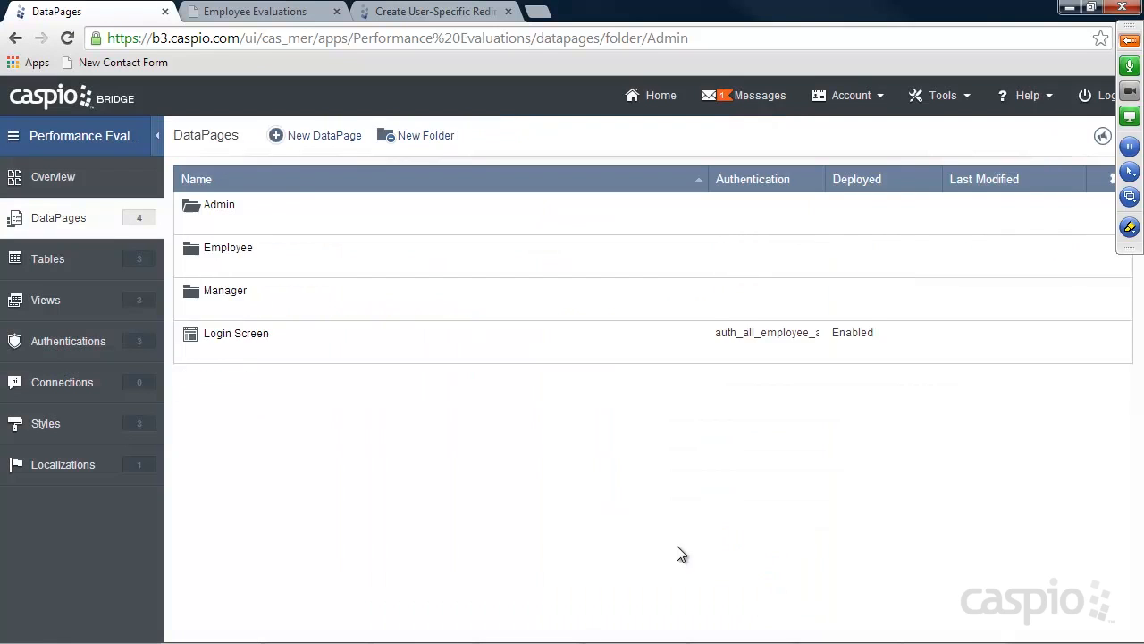
Open manage_employees.html from the admin folder in Notepad++
{"action": "mouse_move", "coordinate": [615, 640]}
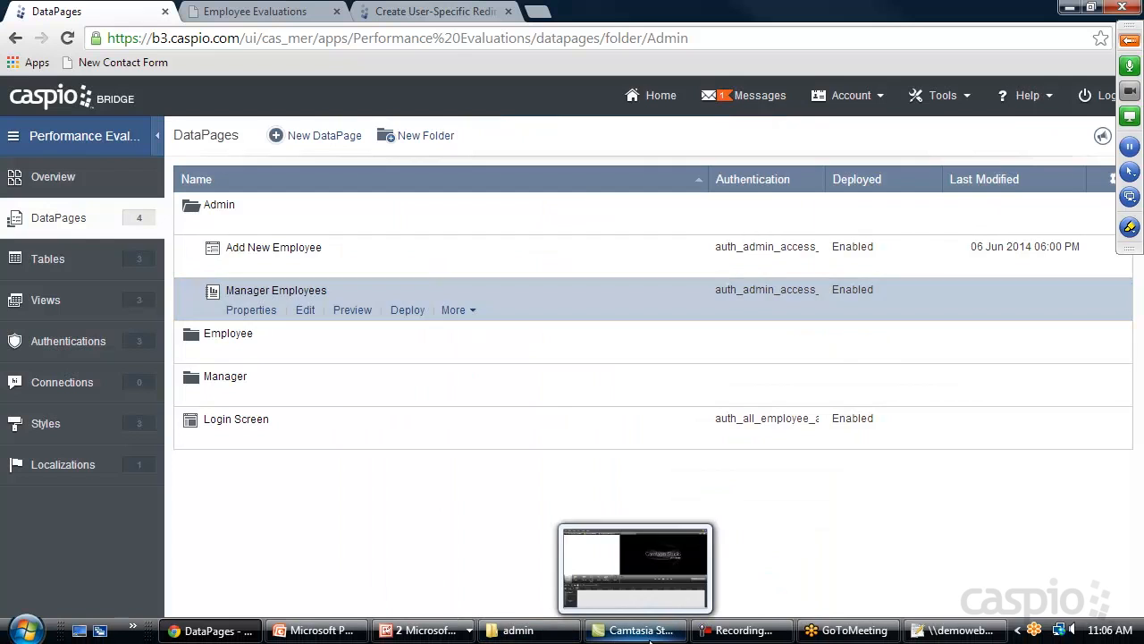
{"action": "left_click", "coordinate": [518, 630]}
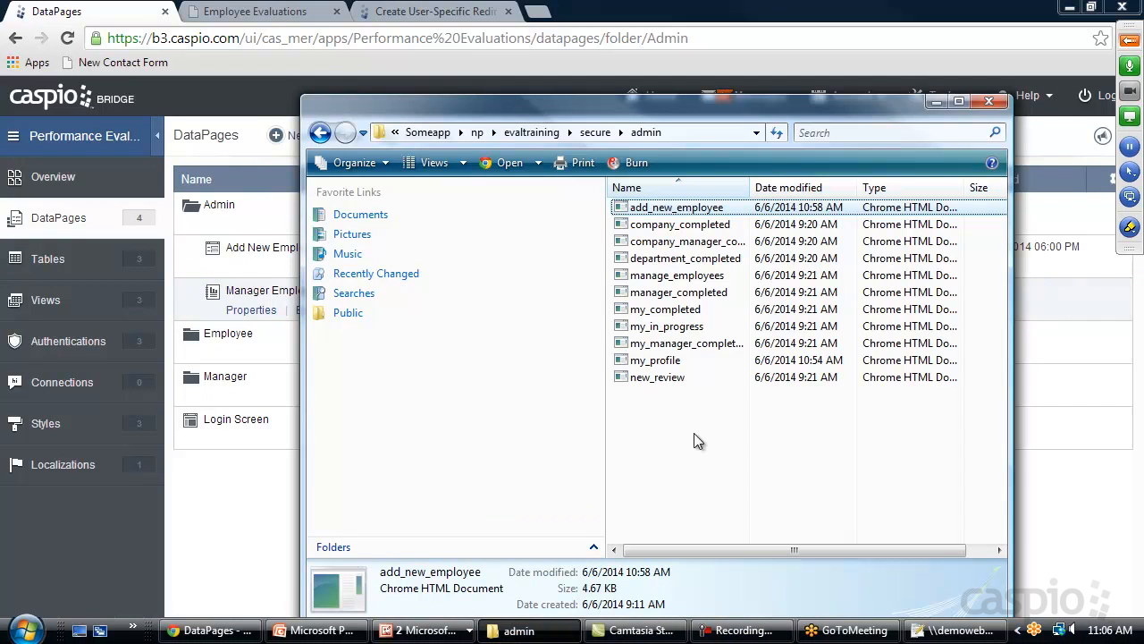
{"action": "double_click", "coordinate": [669, 274]}
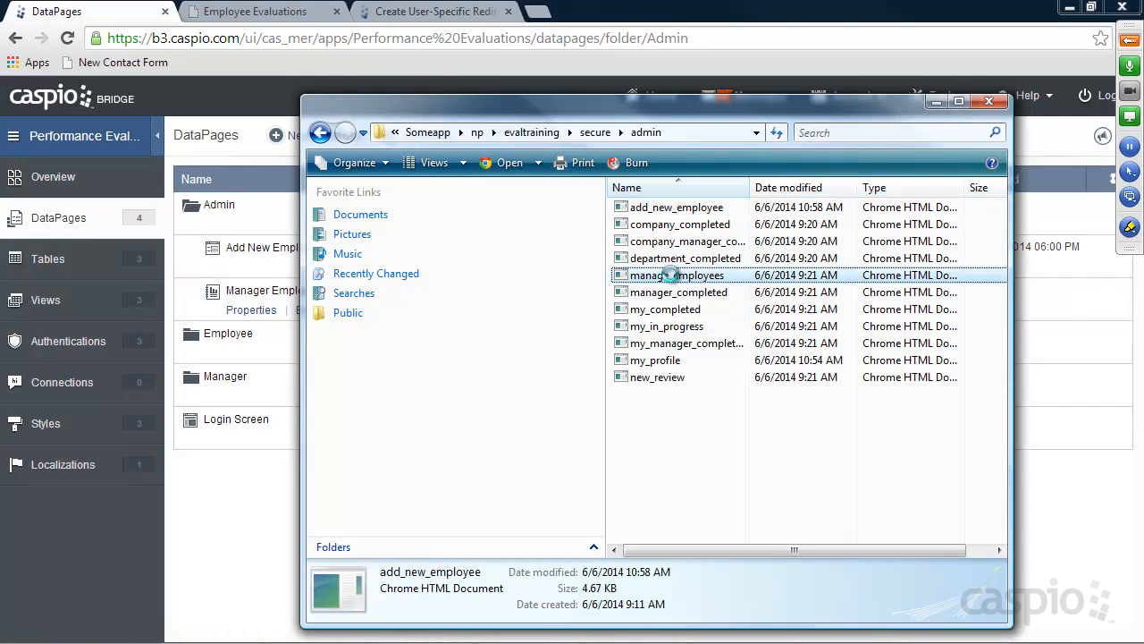
{"action": "right_click", "coordinate": [670, 275]}
{"action": "left_click", "coordinate": [739, 382]}
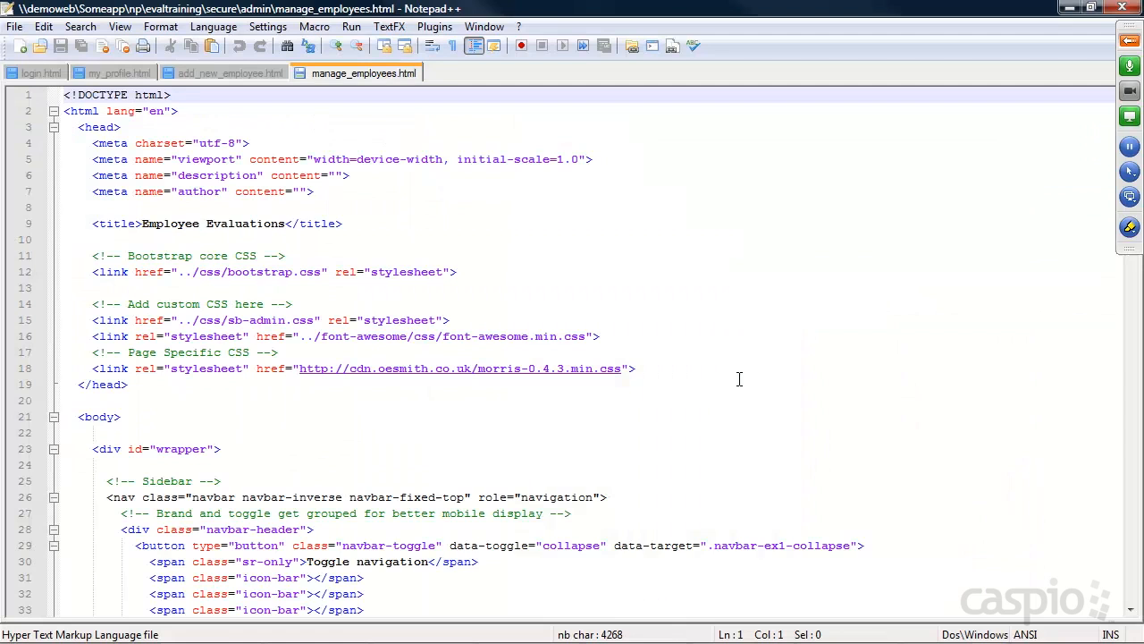
Replace the Placeholder text with the Caspio embed code and save the file
{"action": "scroll", "coordinate": [485, 386], "scroll_direction": "down", "scroll_amount": 20}
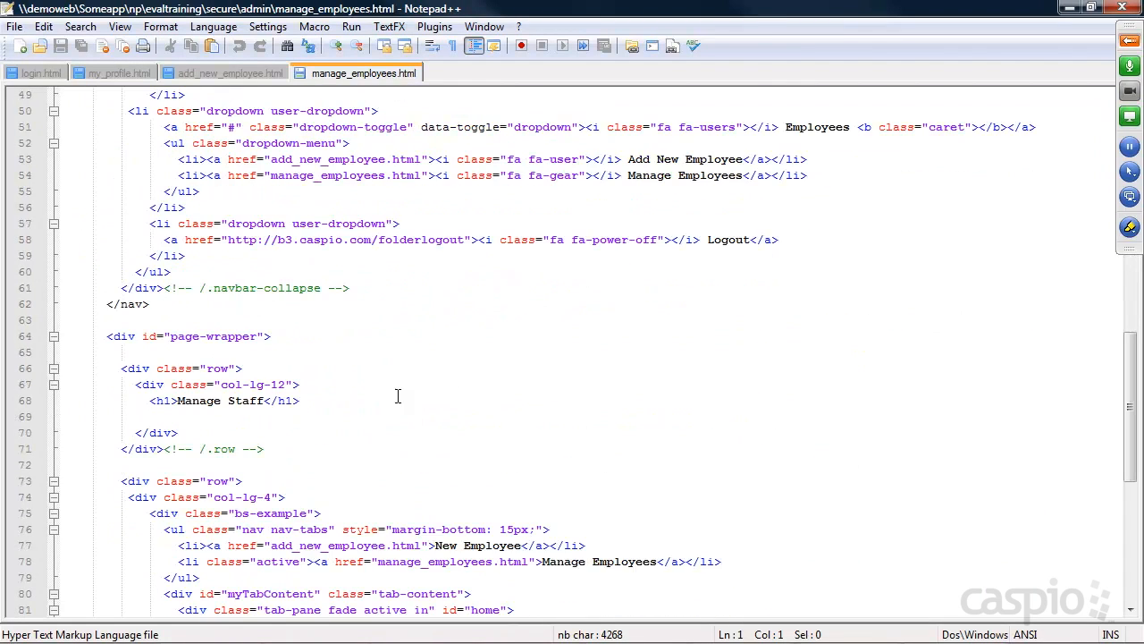
{"action": "scroll", "coordinate": [414, 387], "scroll_direction": "down", "scroll_amount": 1}
{"action": "left_click_drag", "start_coordinate": [145, 288], "coordinate": [63, 288]}
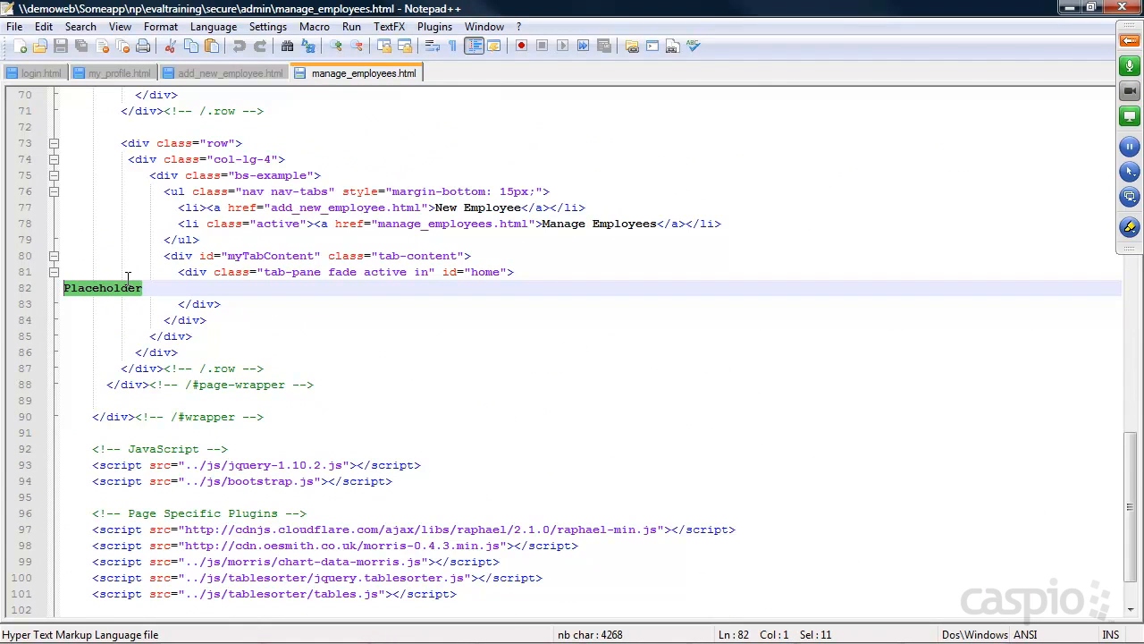
{"action": "key", "text": "ctrl+v"}
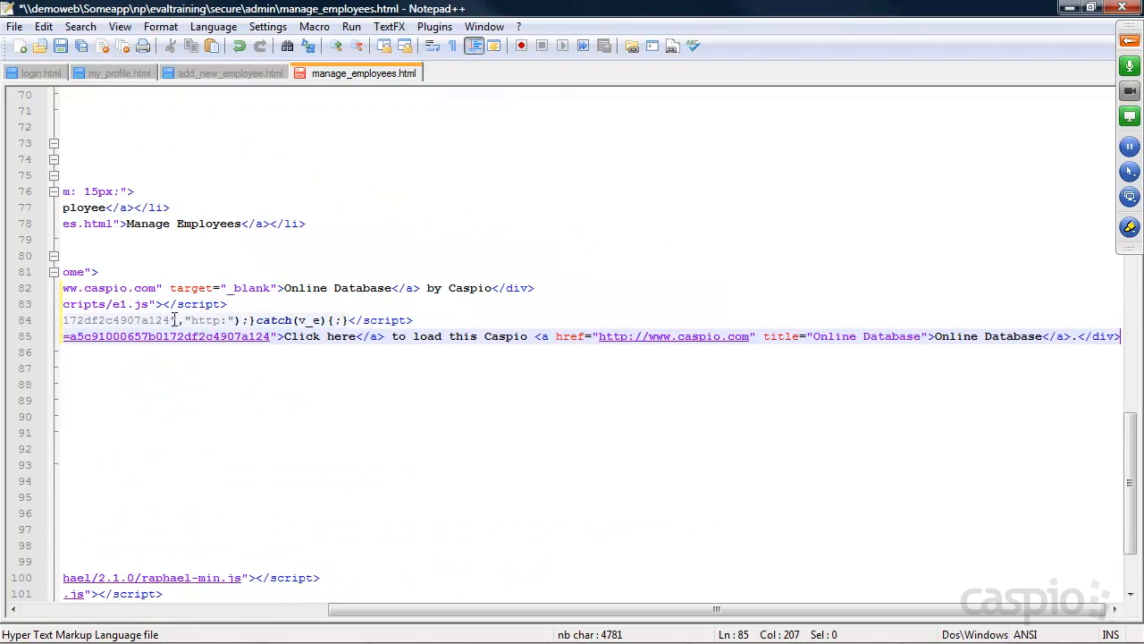
{"action": "key", "text": "ctrl+s"}
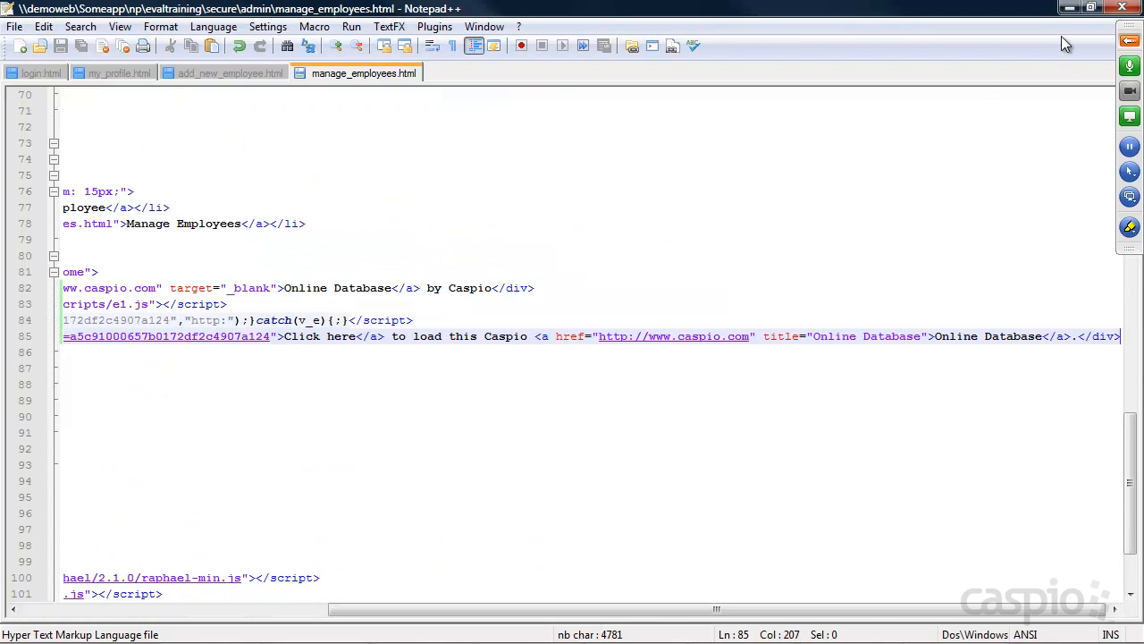
{"action": "left_click", "coordinate": [1069, 7]}
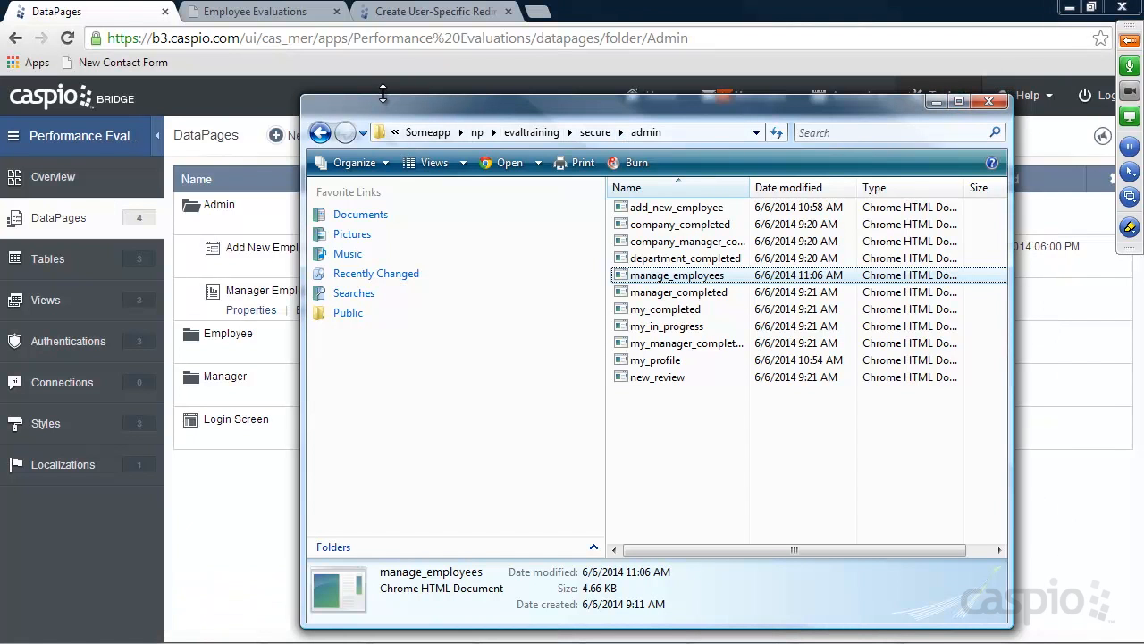
Reload Manage Staff and check the Sales Rep details' manager and user level dropdowns
{"action": "left_click", "coordinate": [259, 13]}
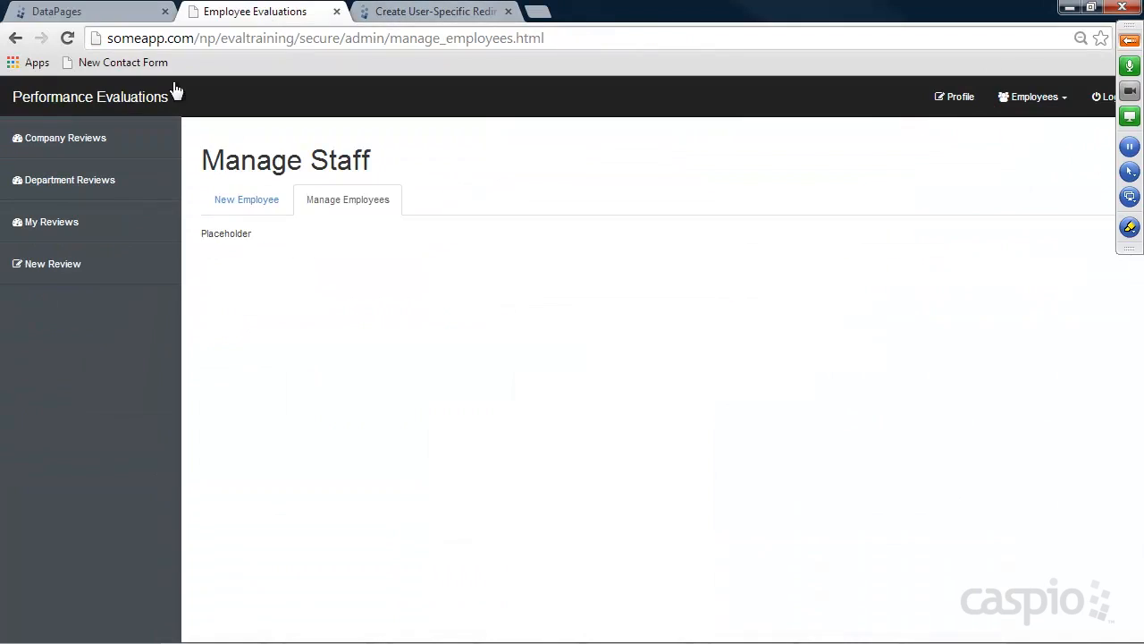
{"action": "left_click", "coordinate": [66, 39]}
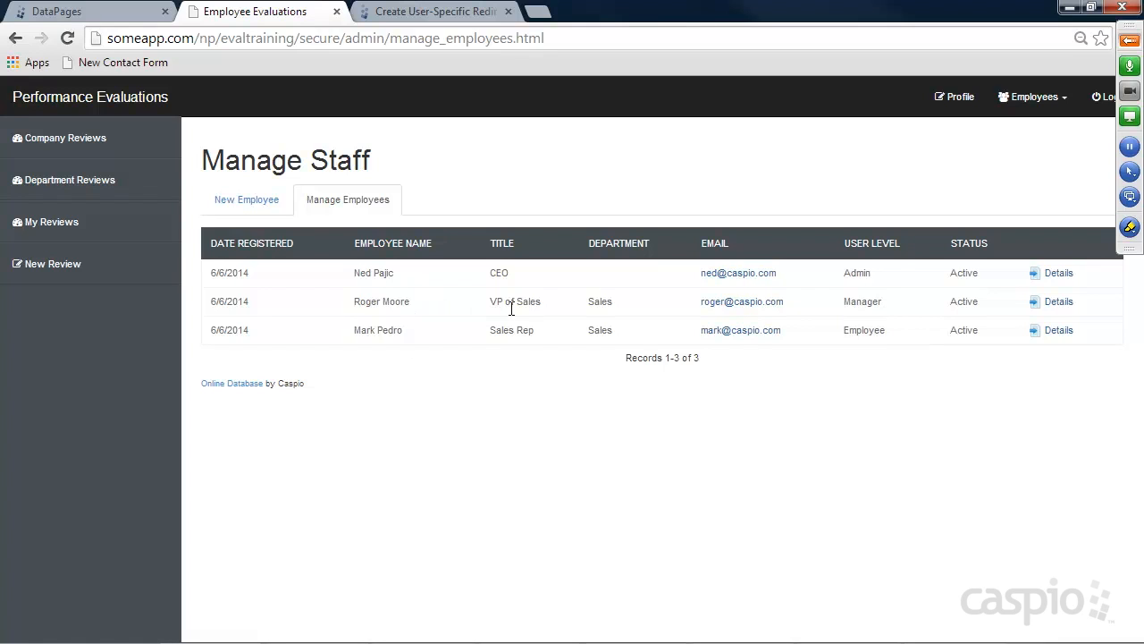
{"action": "left_click", "coordinate": [1059, 330]}
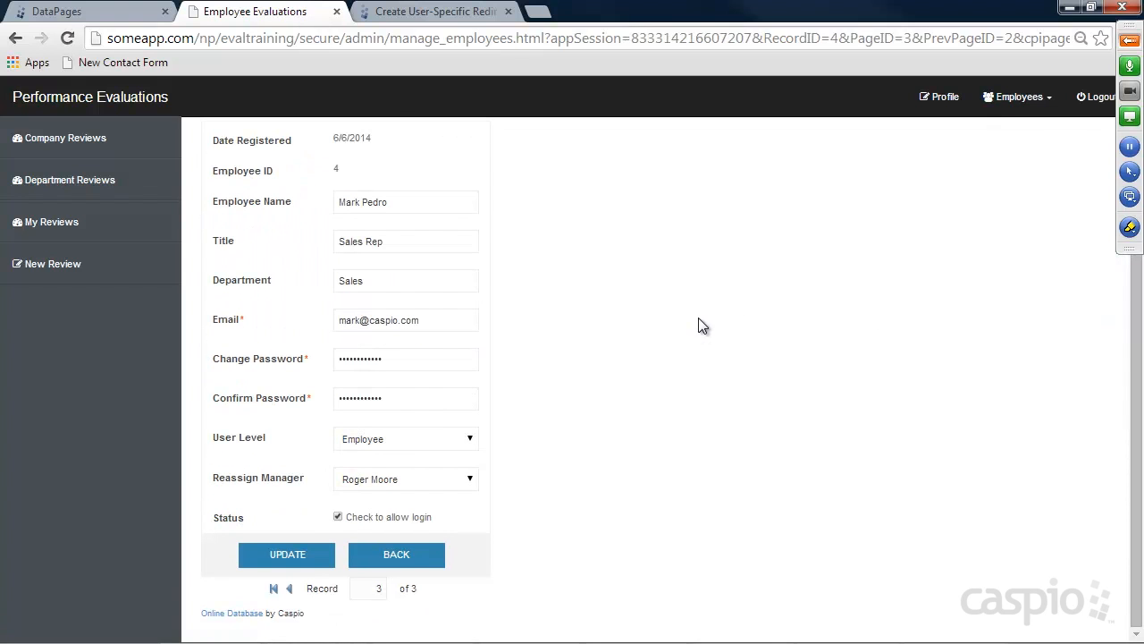
{"action": "left_click", "coordinate": [381, 479]}
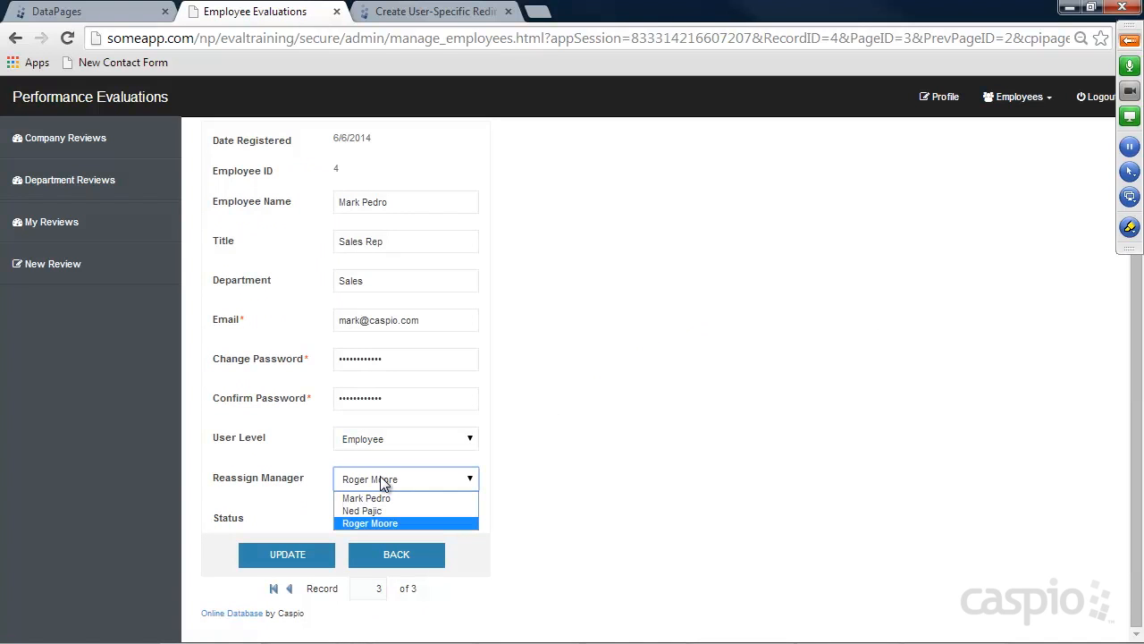
{"action": "left_click", "coordinate": [582, 444]}
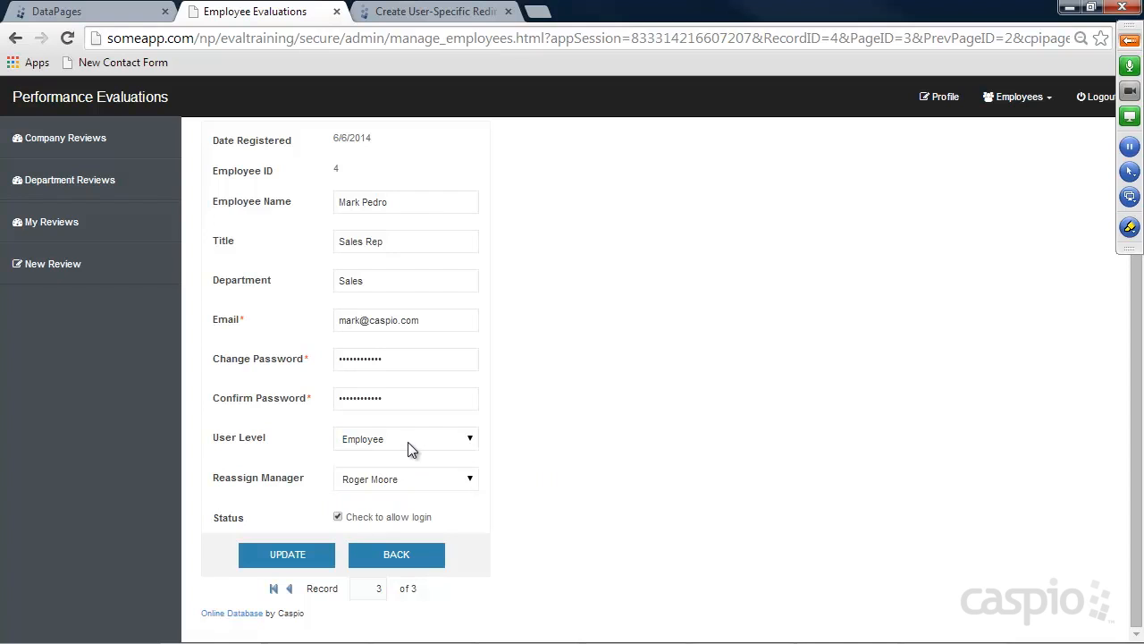
{"action": "left_click", "coordinate": [407, 441]}
{"action": "left_click", "coordinate": [593, 444]}
{"action": "scroll", "coordinate": [572, 299], "scroll_direction": "up", "scroll_amount": 1}
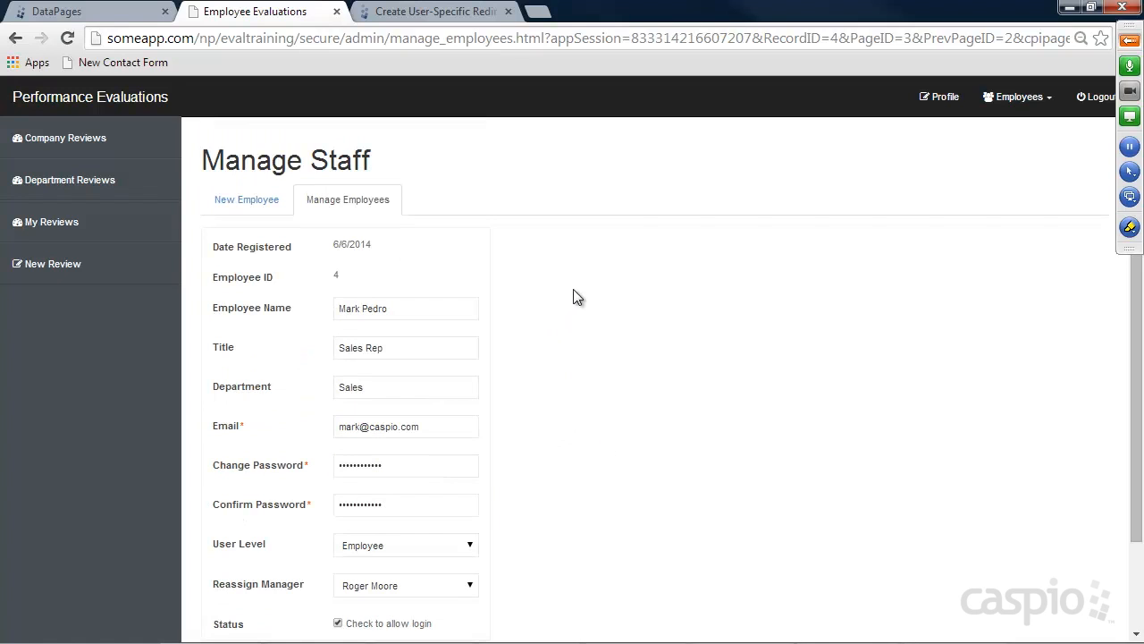
{"action": "scroll", "coordinate": [588, 296], "scroll_direction": "down", "scroll_amount": 1}
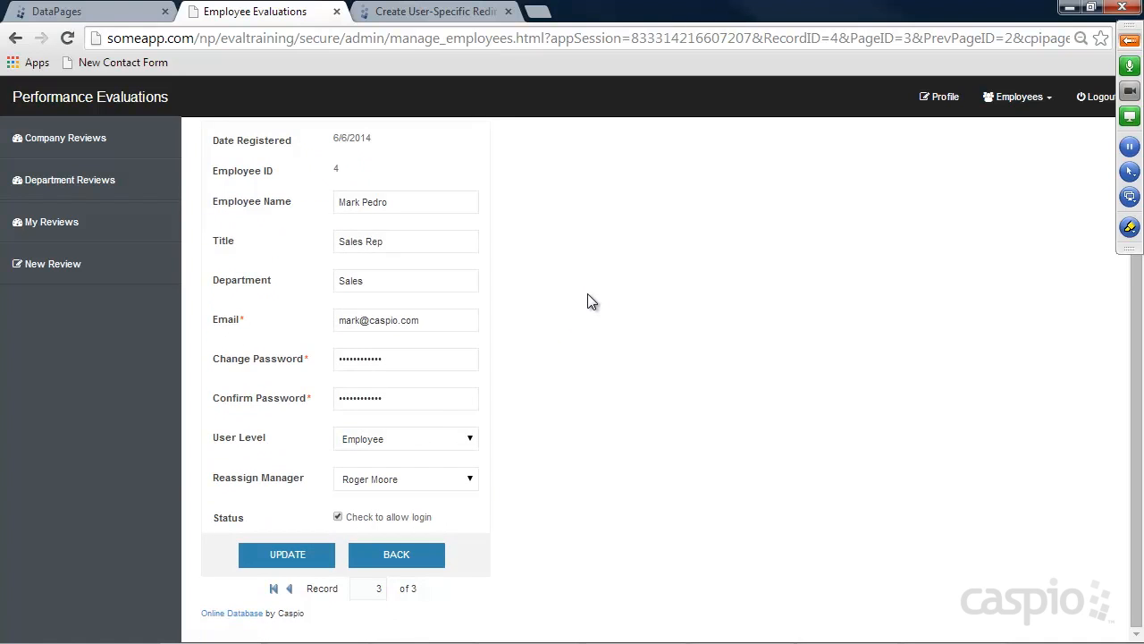
{"action": "scroll", "coordinate": [587, 295], "scroll_direction": "up", "scroll_amount": 1}
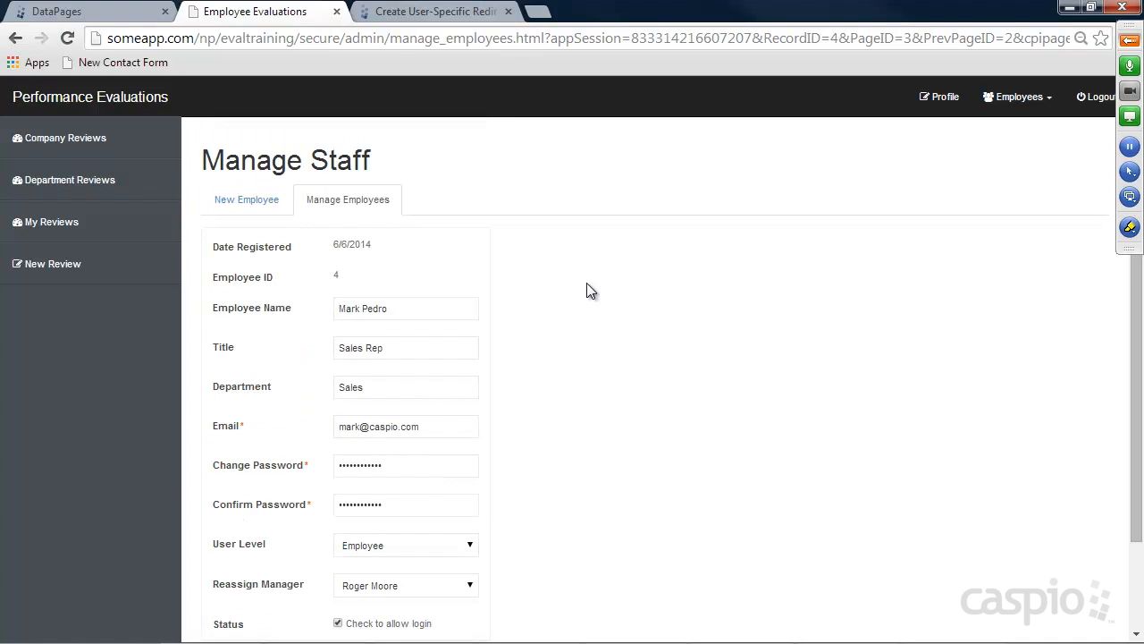
Visit the Profile, Add New Employee and Manage Employees pages, then return to Caspio
{"action": "left_click", "coordinate": [957, 99]}
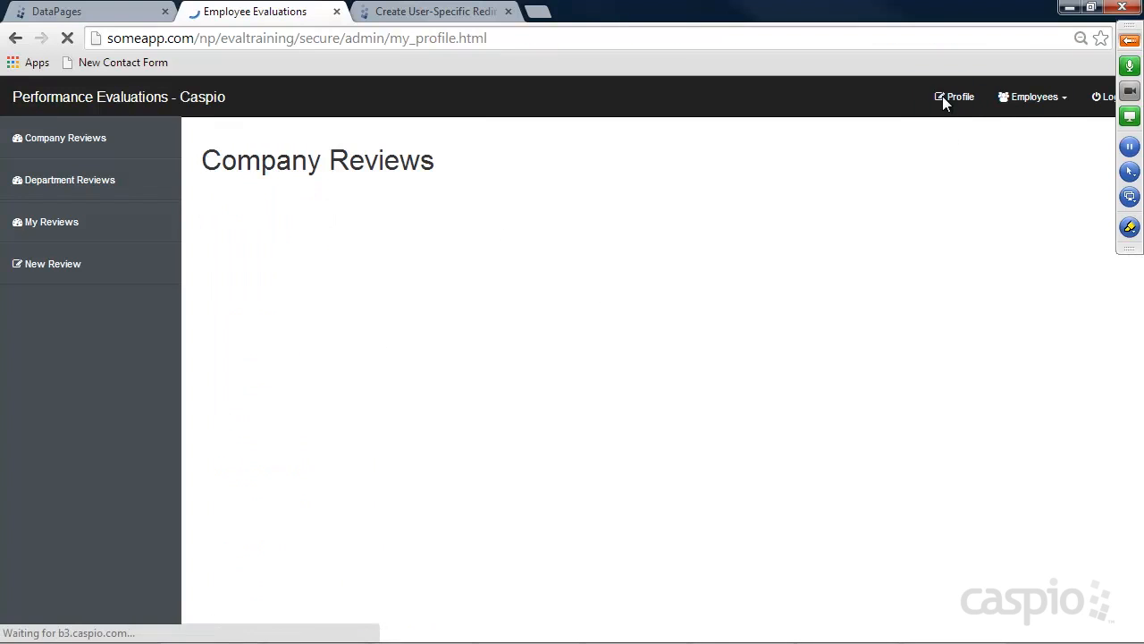
{"action": "left_click", "coordinate": [1032, 100]}
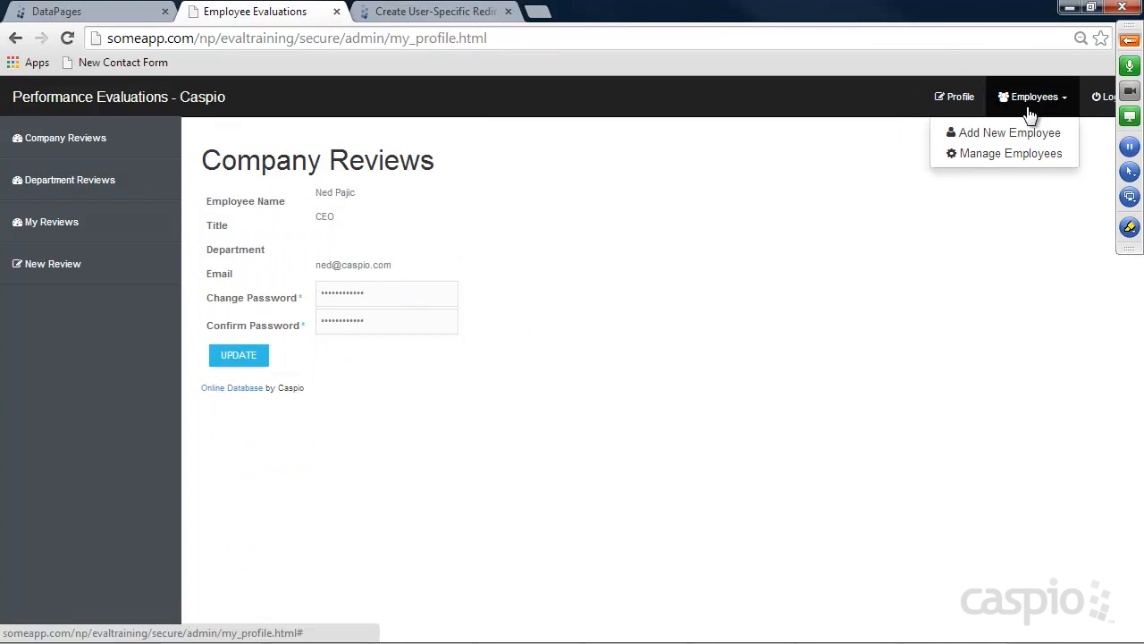
{"action": "left_click", "coordinate": [1024, 135]}
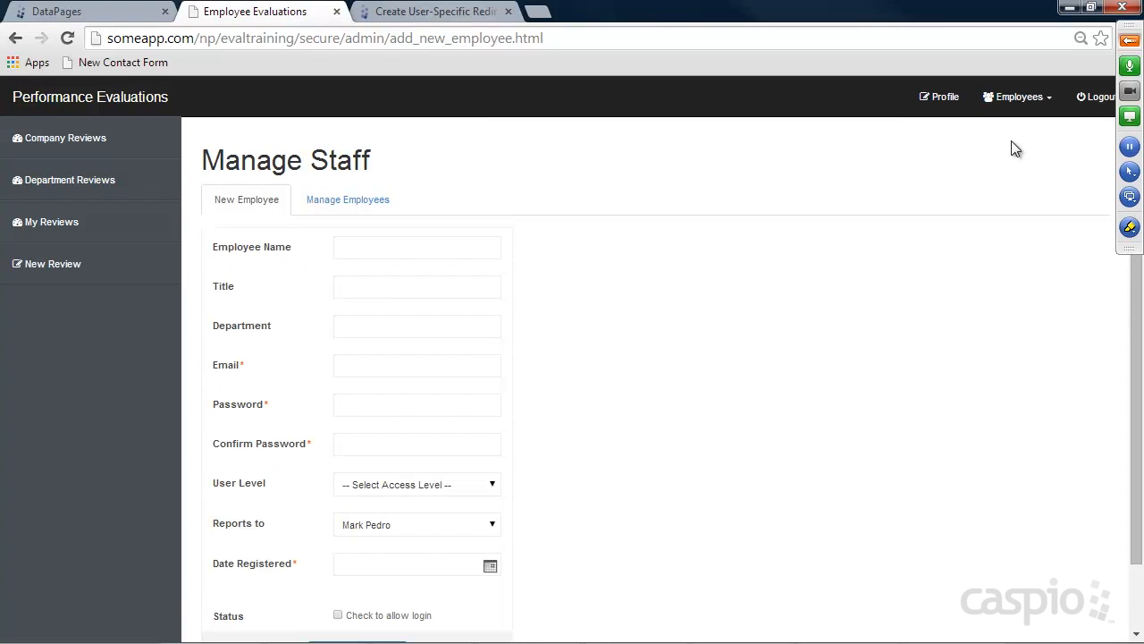
{"action": "left_click", "coordinate": [1024, 97]}
{"action": "left_click", "coordinate": [1020, 155]}
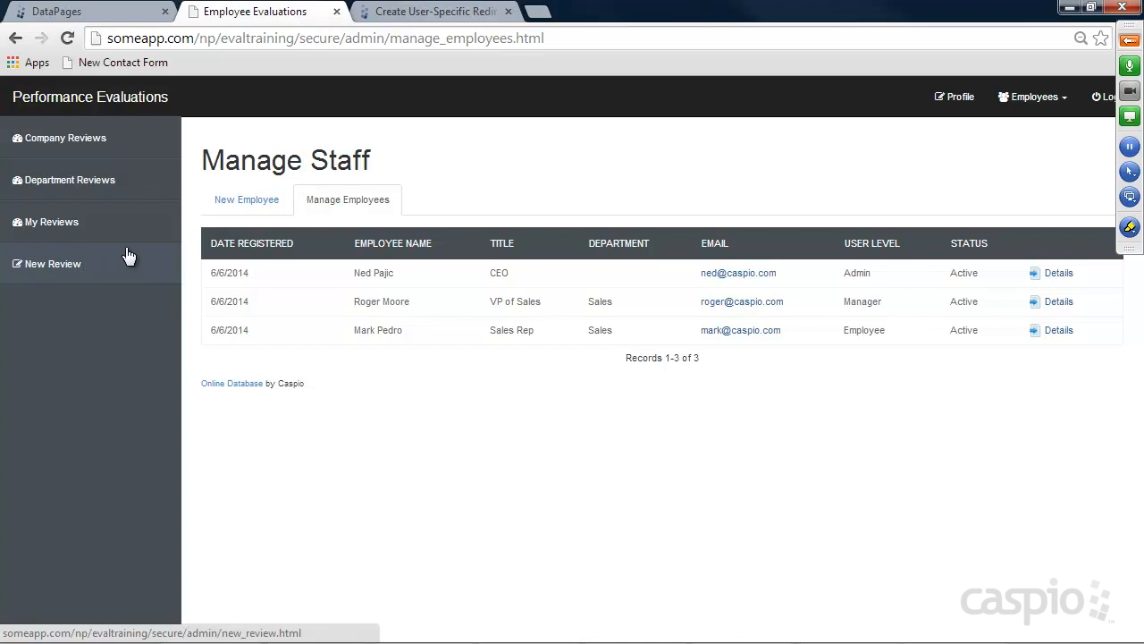
{"action": "left_click", "coordinate": [107, 15]}
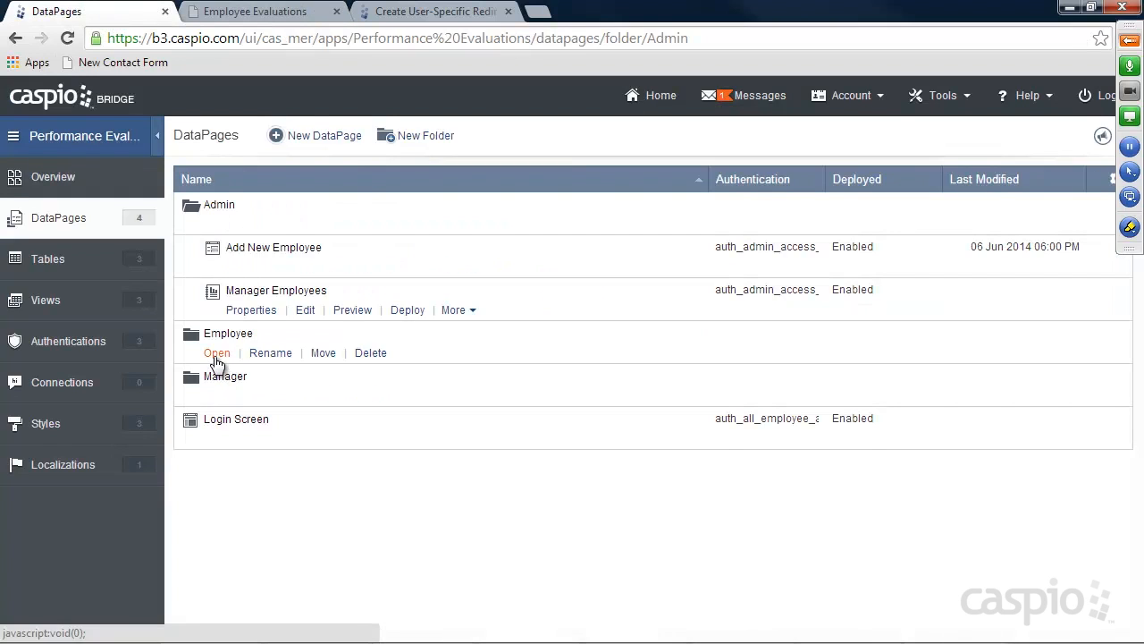
Open the Employee folder and launch the New DataPage wizard there
{"action": "left_click", "coordinate": [217, 354]}
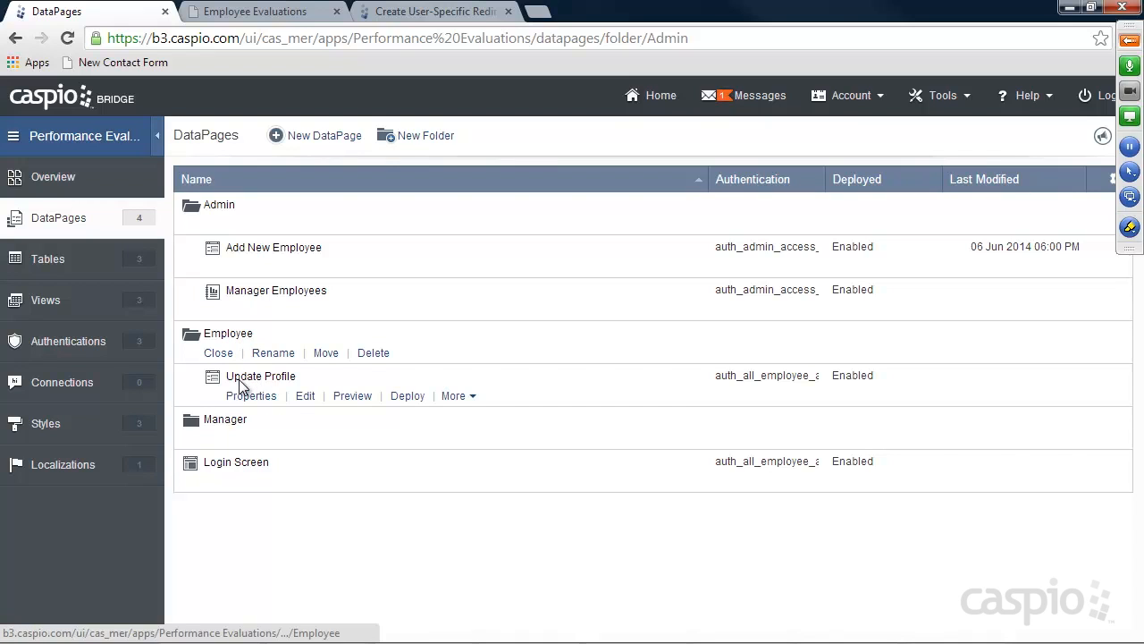
{"action": "mouse_move", "coordinate": [238, 439]}
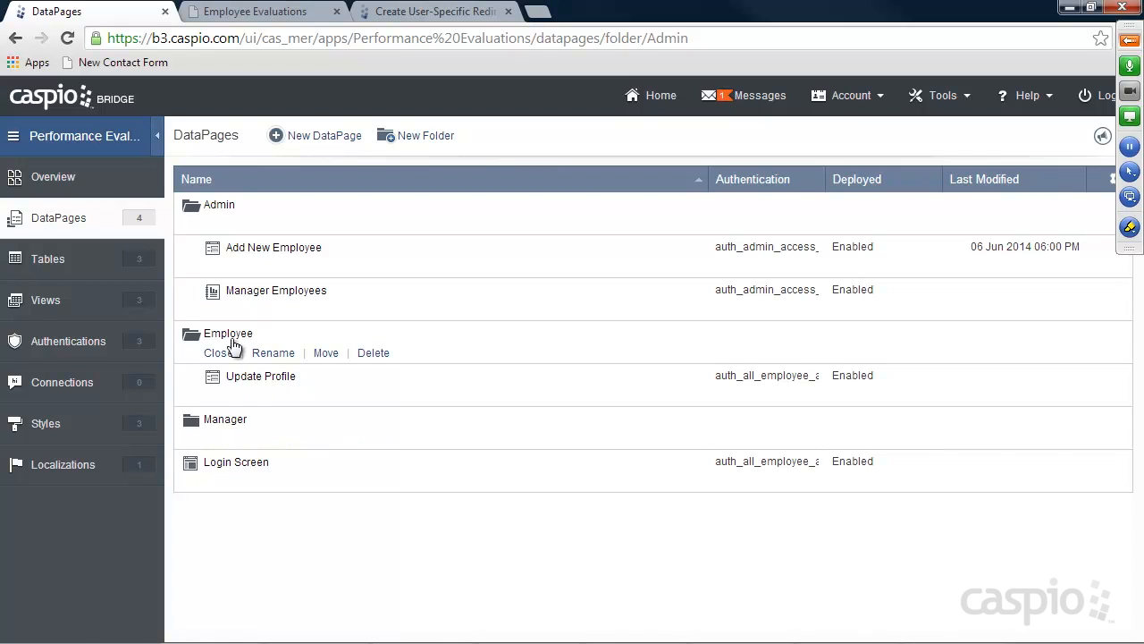
{"action": "mouse_move", "coordinate": [253, 368]}
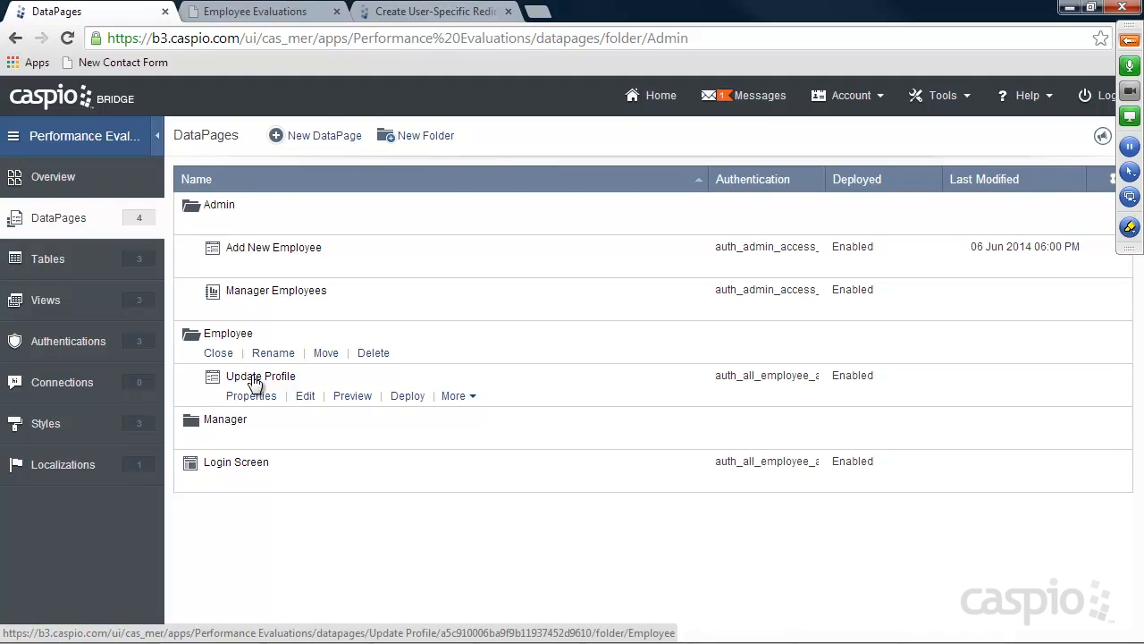
{"action": "left_click", "coordinate": [328, 140]}
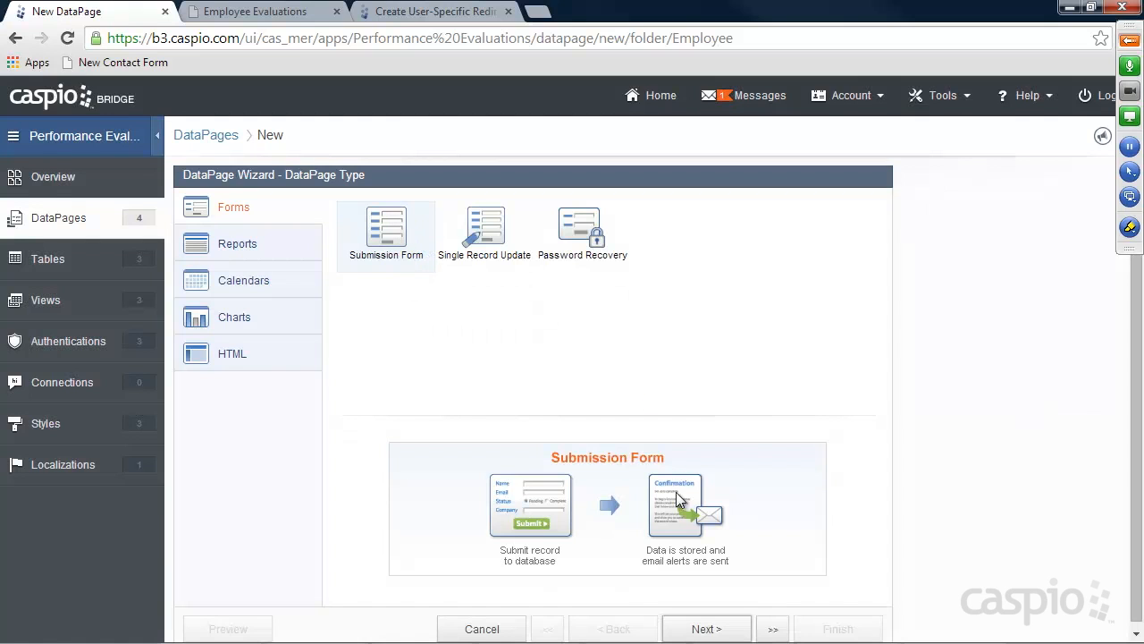
Use tbl_Reviews as the data source and name the page New Review Form
{"action": "left_click", "coordinate": [715, 630]}
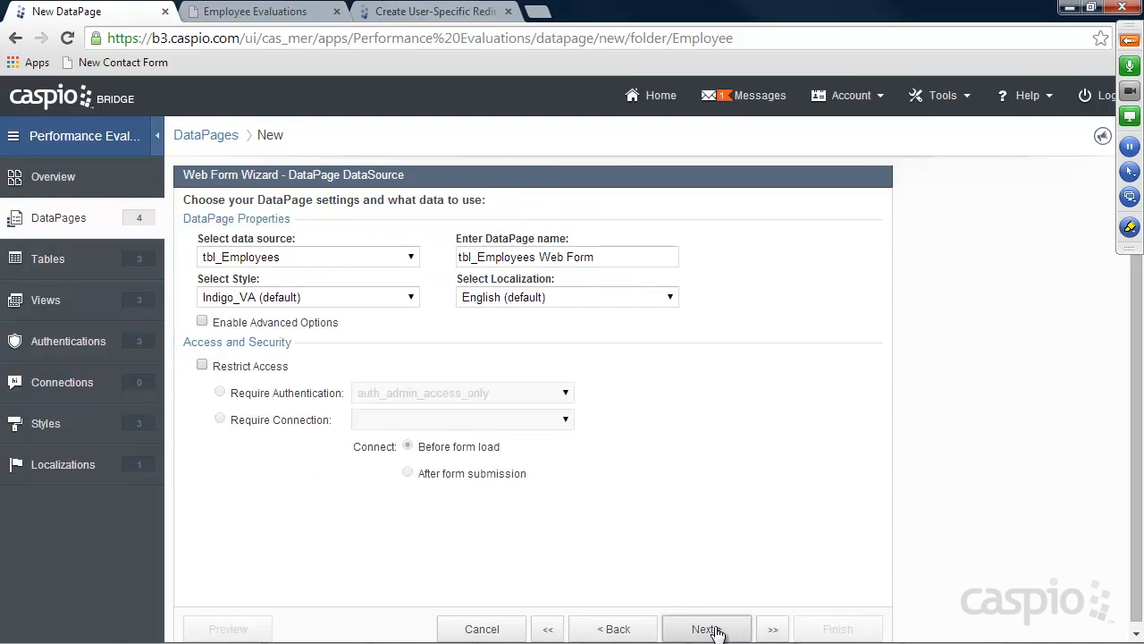
{"action": "left_click", "coordinate": [268, 259]}
{"action": "left_click", "coordinate": [265, 305]}
{"action": "left_click_drag", "start_coordinate": [601, 256], "coordinate": [426, 257]}
{"action": "type", "text": "New"}
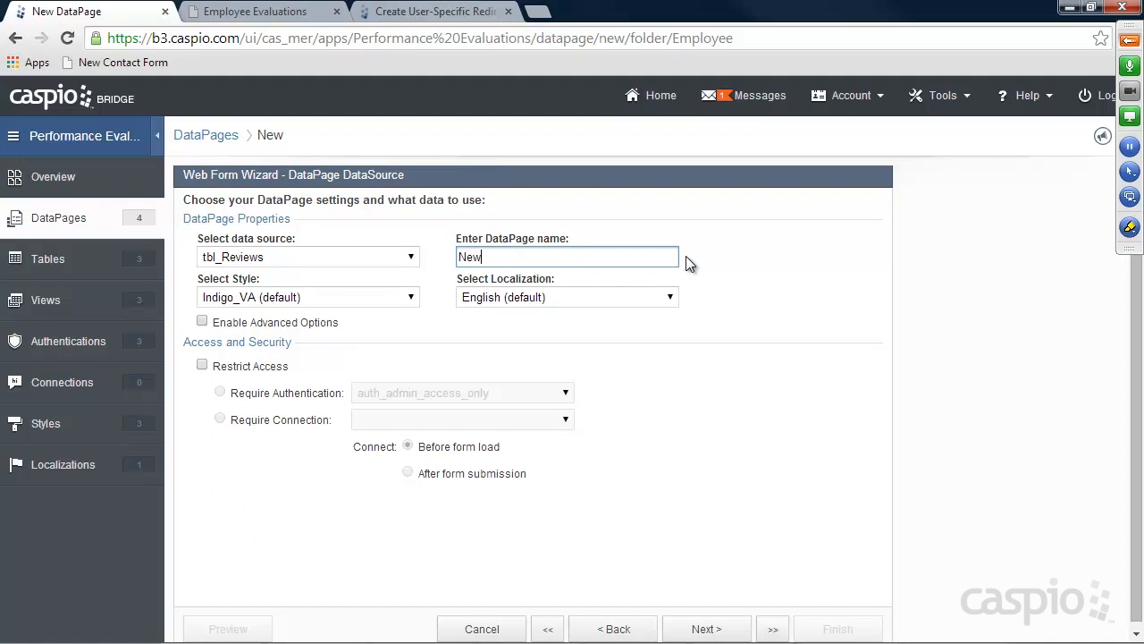
{"action": "type", "text": " Review Form"}
Restrict access to the auth_all_employee_access authentication
{"action": "left_click", "coordinate": [203, 367]}
{"action": "left_click", "coordinate": [424, 398]}
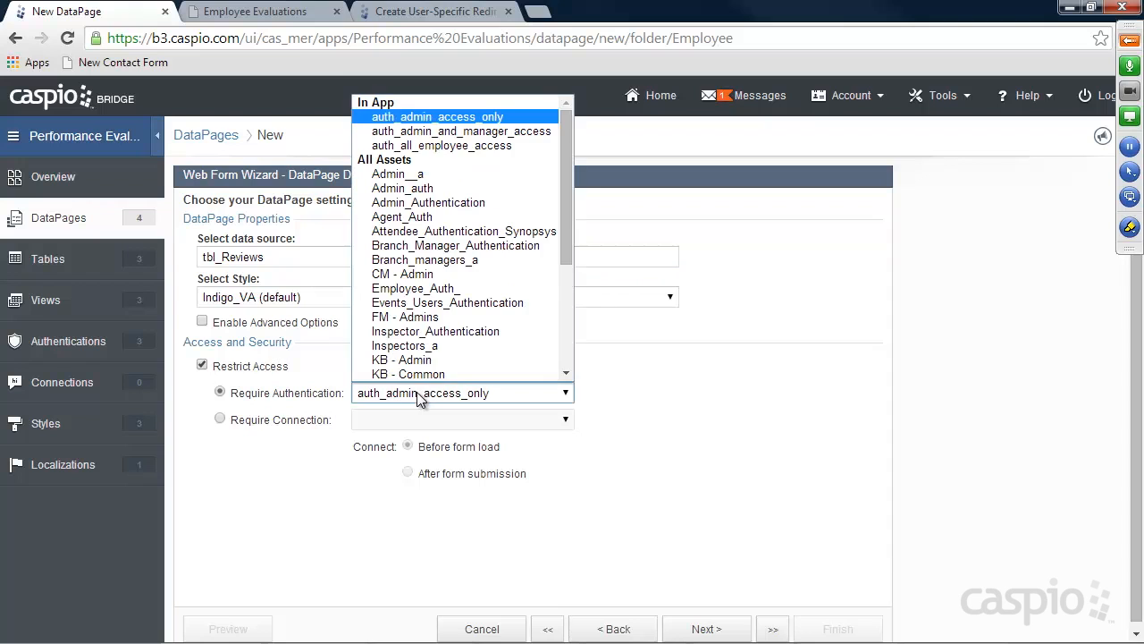
{"action": "left_click", "coordinate": [436, 143]}
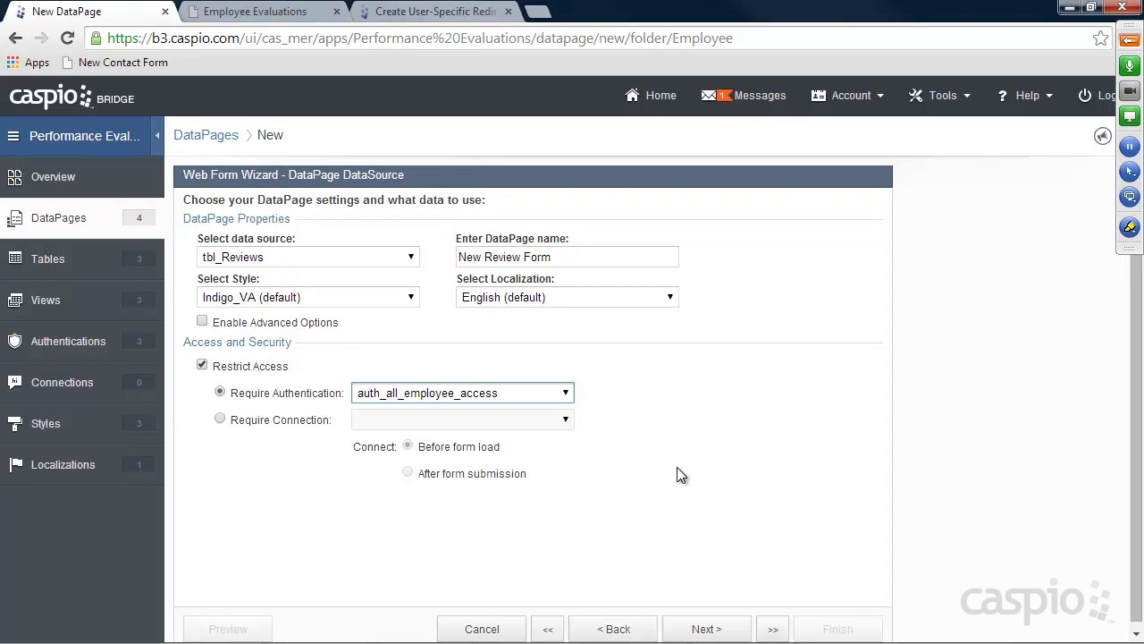
{"action": "left_click", "coordinate": [722, 629]}
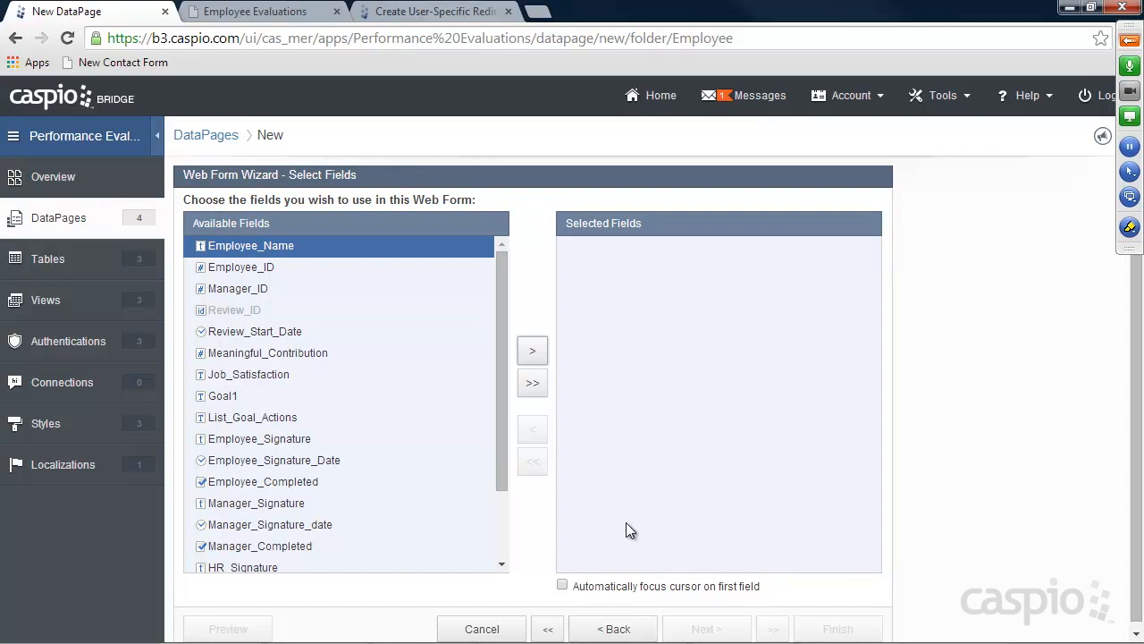
Add the eleven fields from Employee_Name through Employee_Completed to the review form
{"action": "left_click_drag", "start_coordinate": [501, 373], "coordinate": [493, 306]}
{"action": "left_click", "coordinate": [533, 353]}
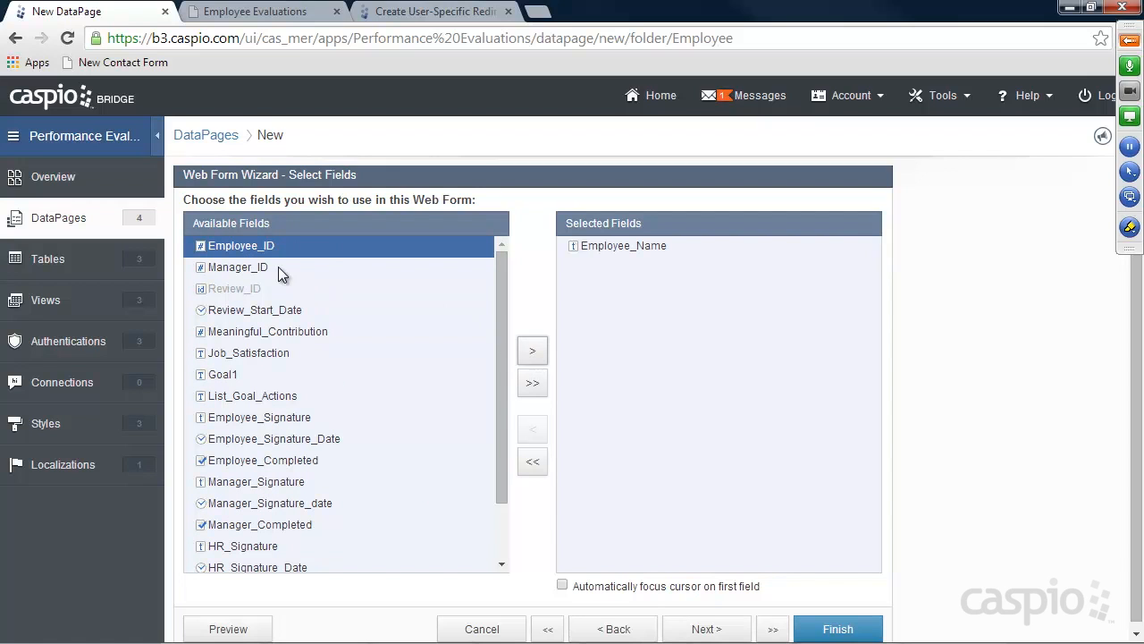
{"action": "left_click", "coordinate": [532, 353]}
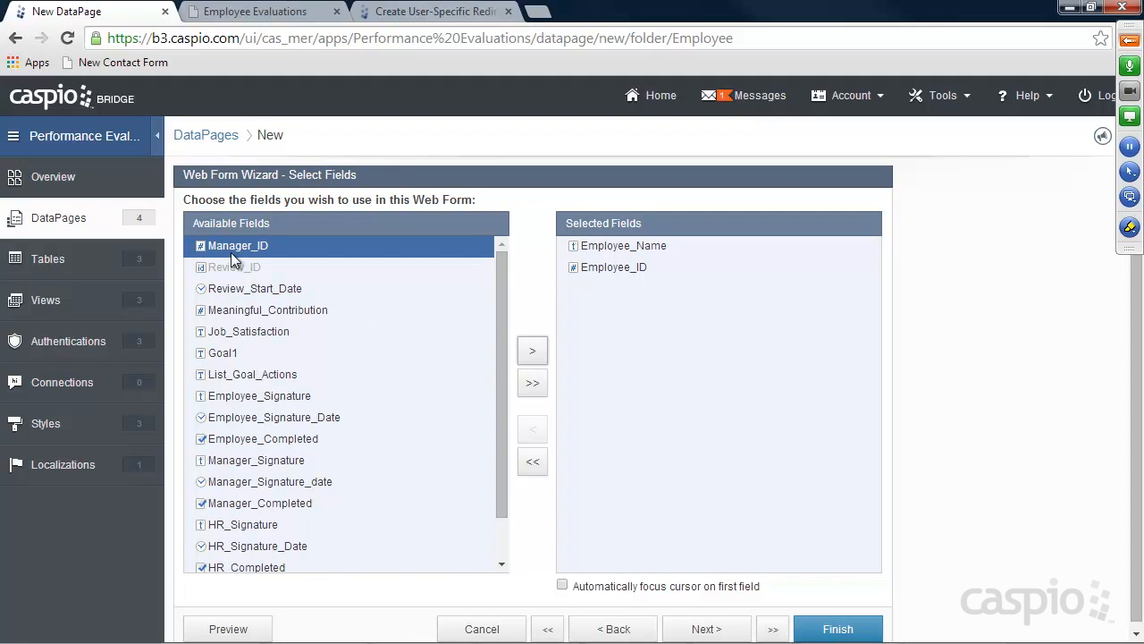
{"action": "left_click", "coordinate": [532, 351]}
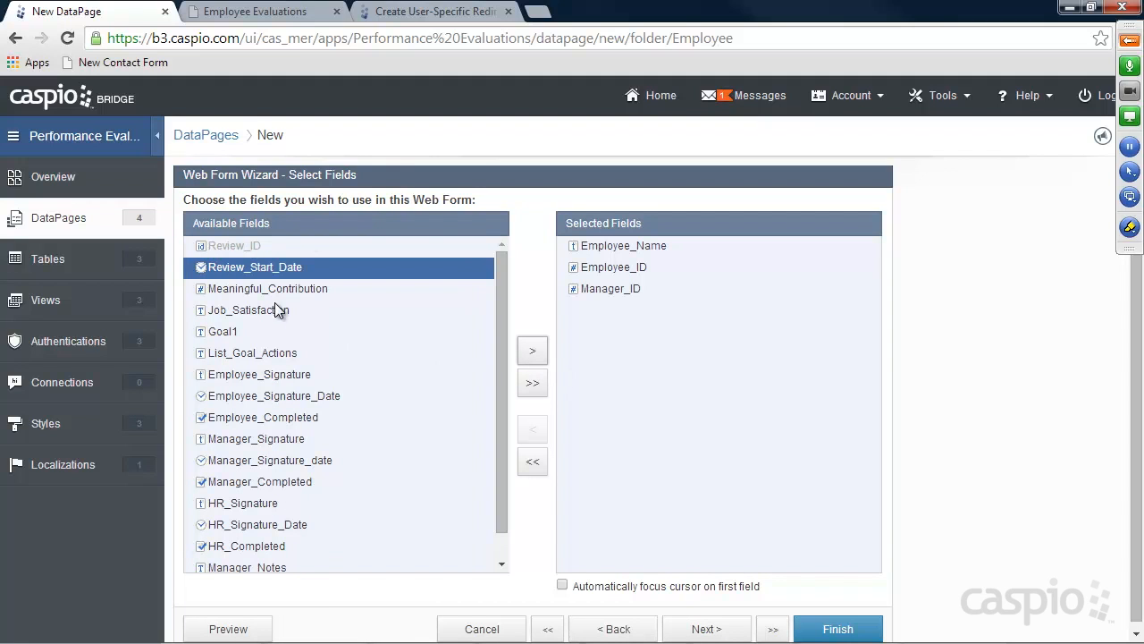
{"action": "left_click", "coordinate": [532, 352]}
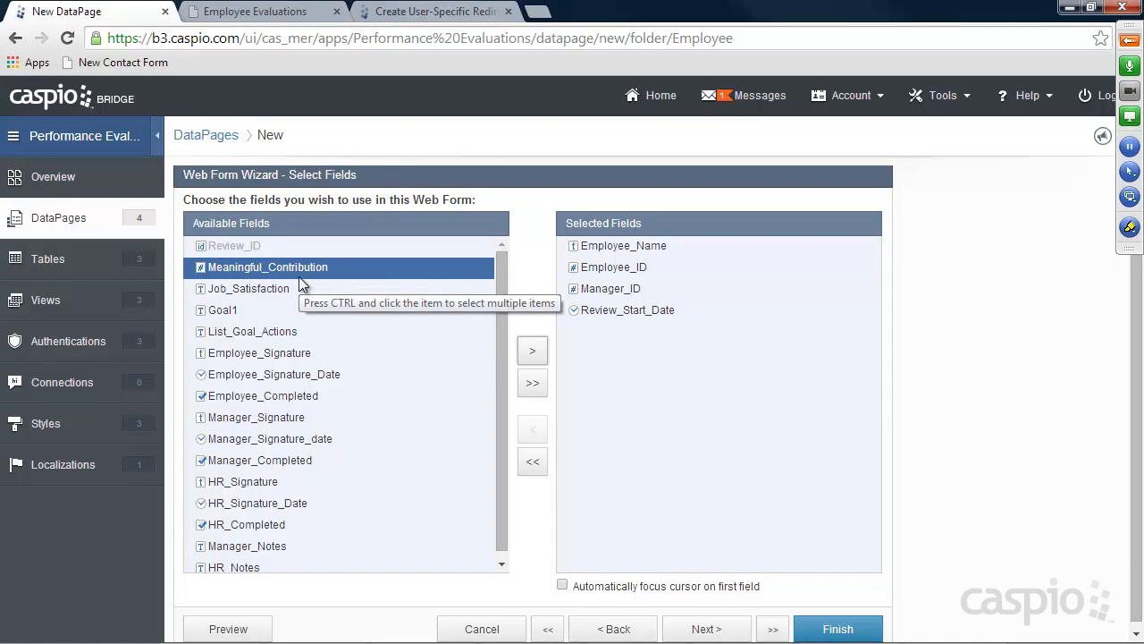
{"action": "left_click", "coordinate": [533, 353]}
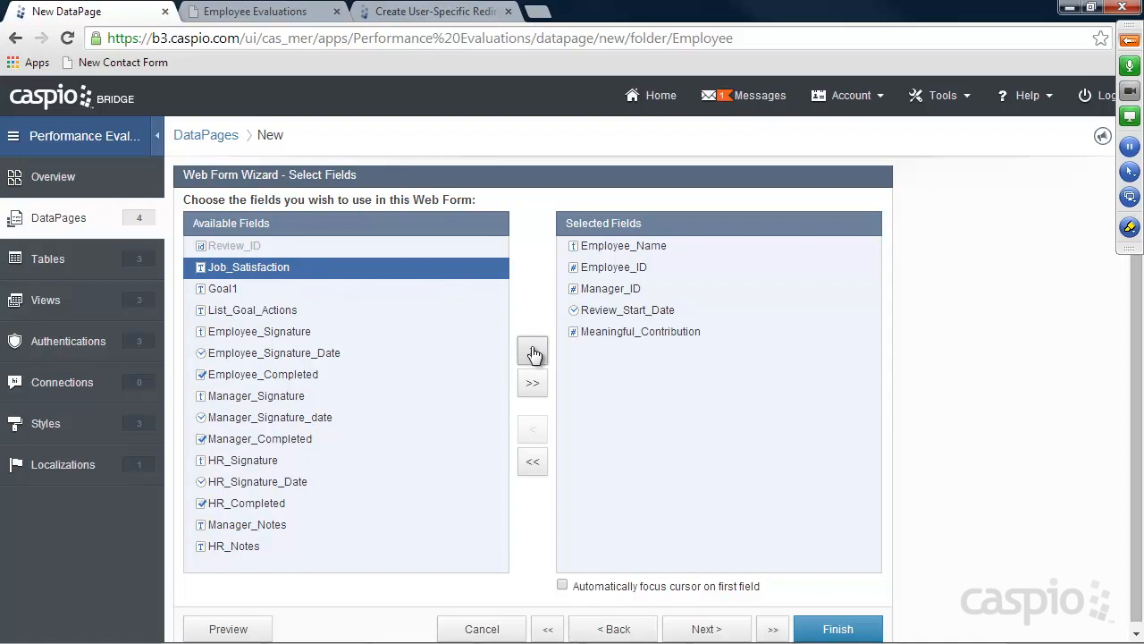
{"action": "left_click", "coordinate": [534, 354]}
{"action": "left_click", "coordinate": [533, 354]}
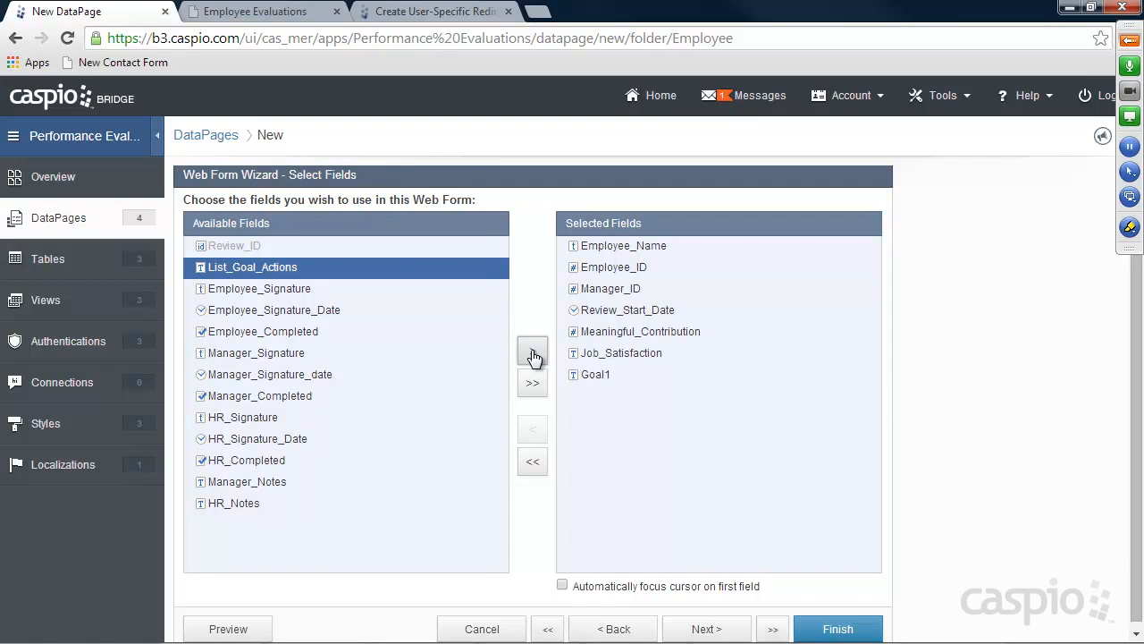
{"action": "left_click", "coordinate": [533, 354]}
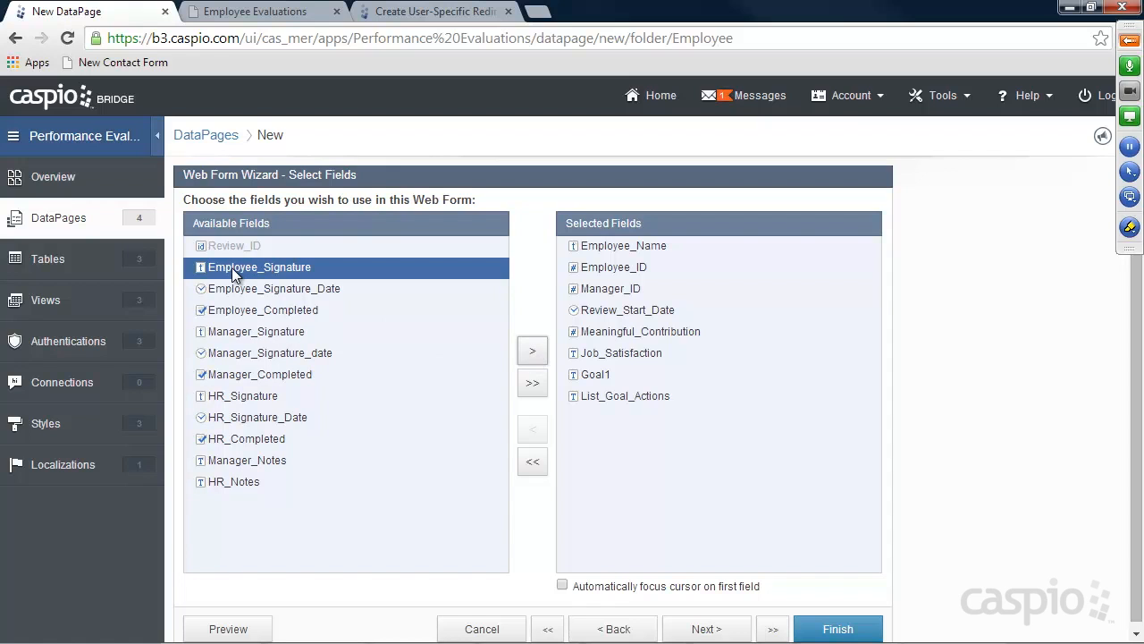
{"action": "left_click", "coordinate": [532, 351]}
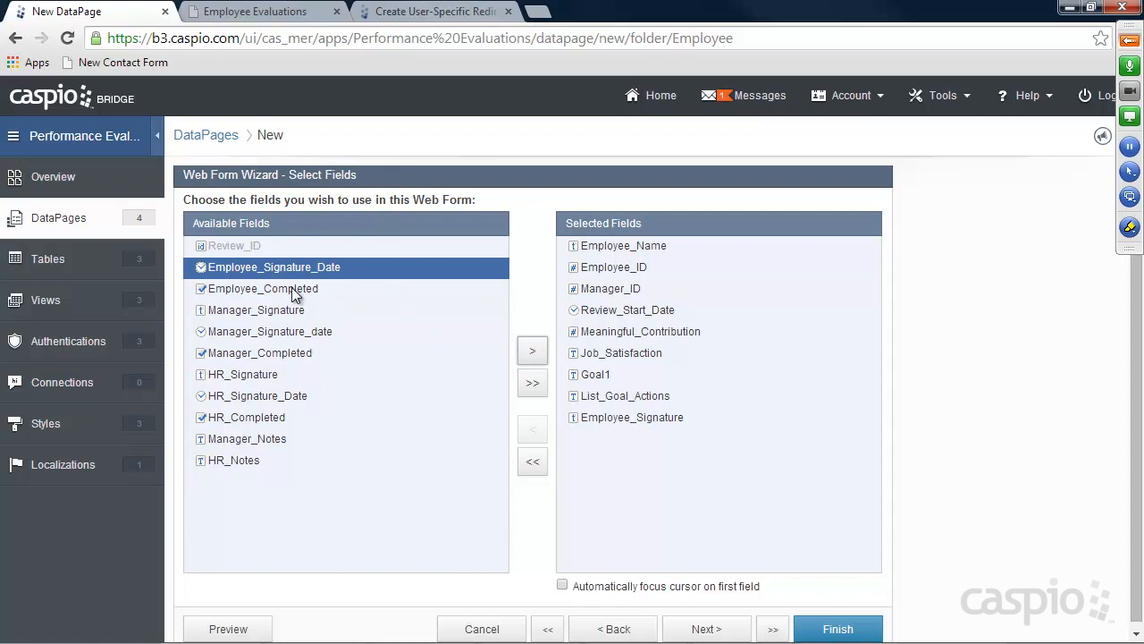
{"action": "left_click", "coordinate": [532, 351]}
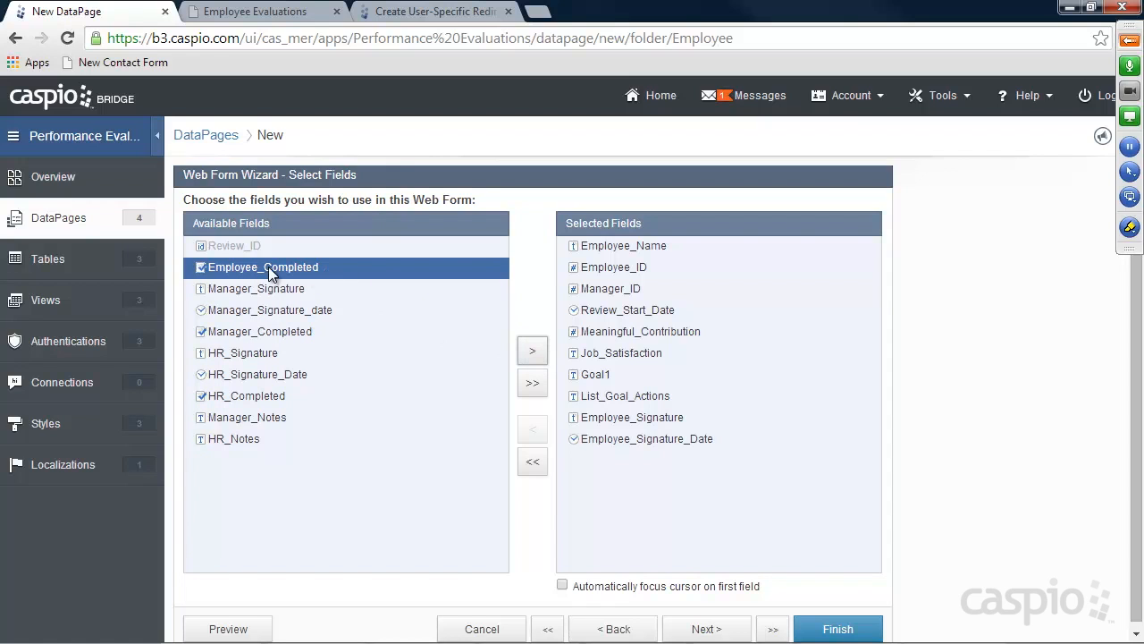
{"action": "left_click", "coordinate": [533, 353]}
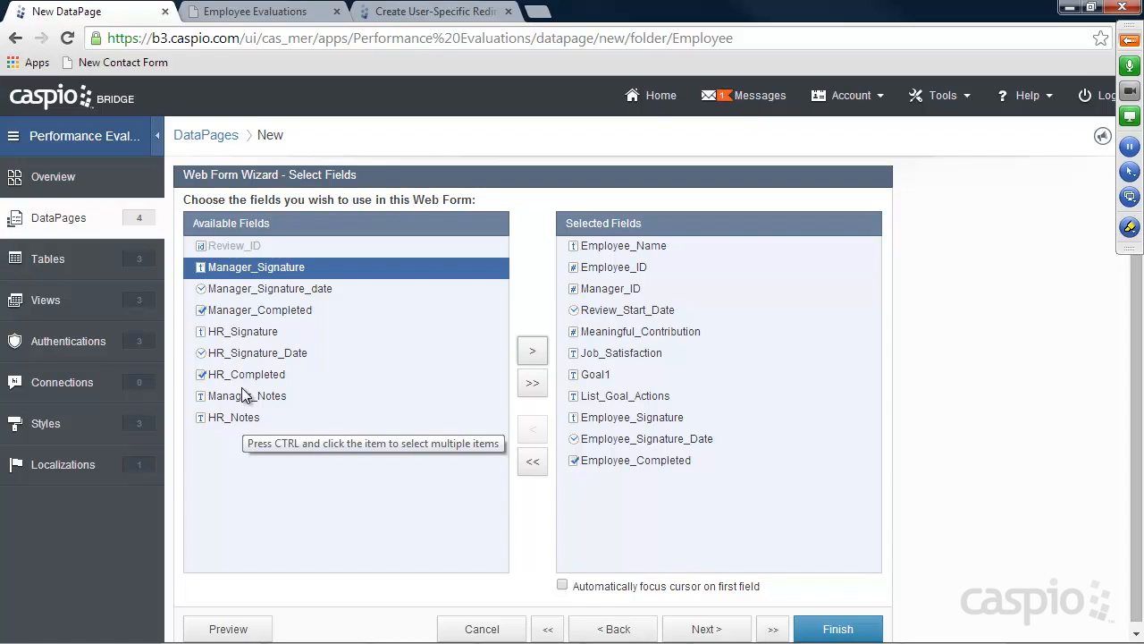
{"action": "left_click", "coordinate": [703, 629]}
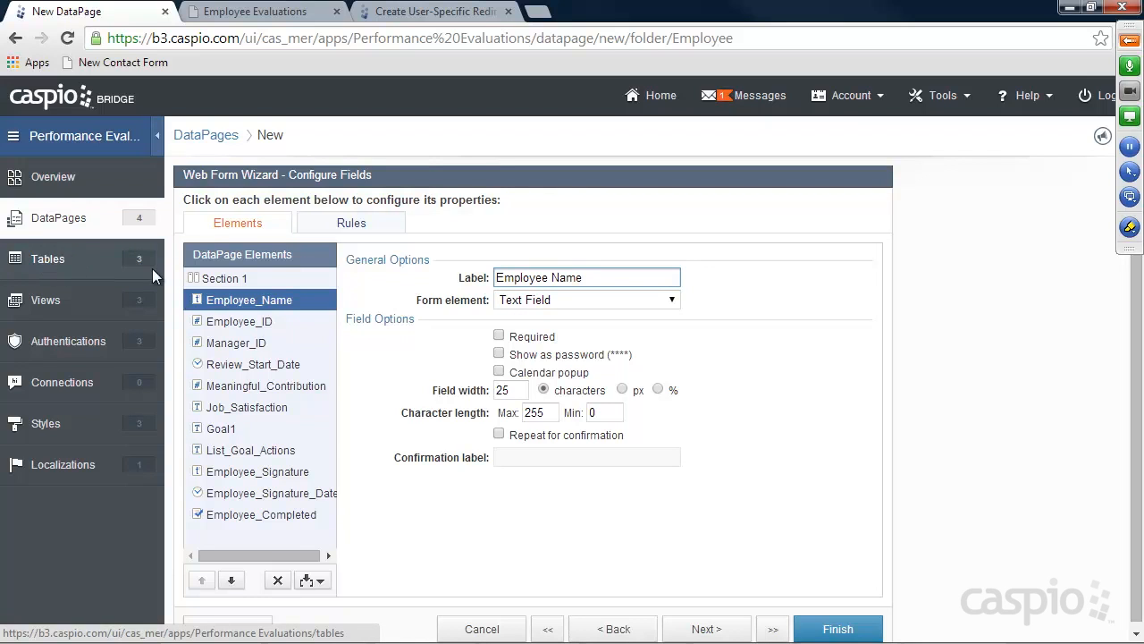
Make Employee_Name hidden, filled on load from the logged-in employee's name
{"action": "left_click", "coordinate": [529, 301]}
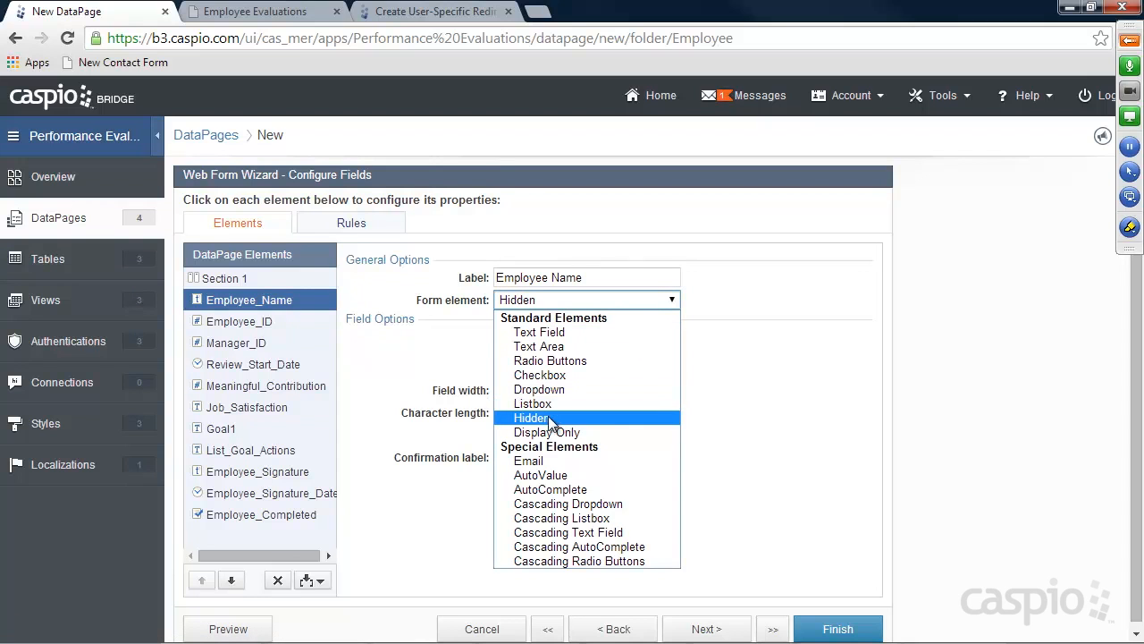
{"action": "left_click", "coordinate": [550, 415]}
{"action": "left_click", "coordinate": [550, 337]}
{"action": "left_click", "coordinate": [549, 367]}
{"action": "left_click", "coordinate": [679, 337]}
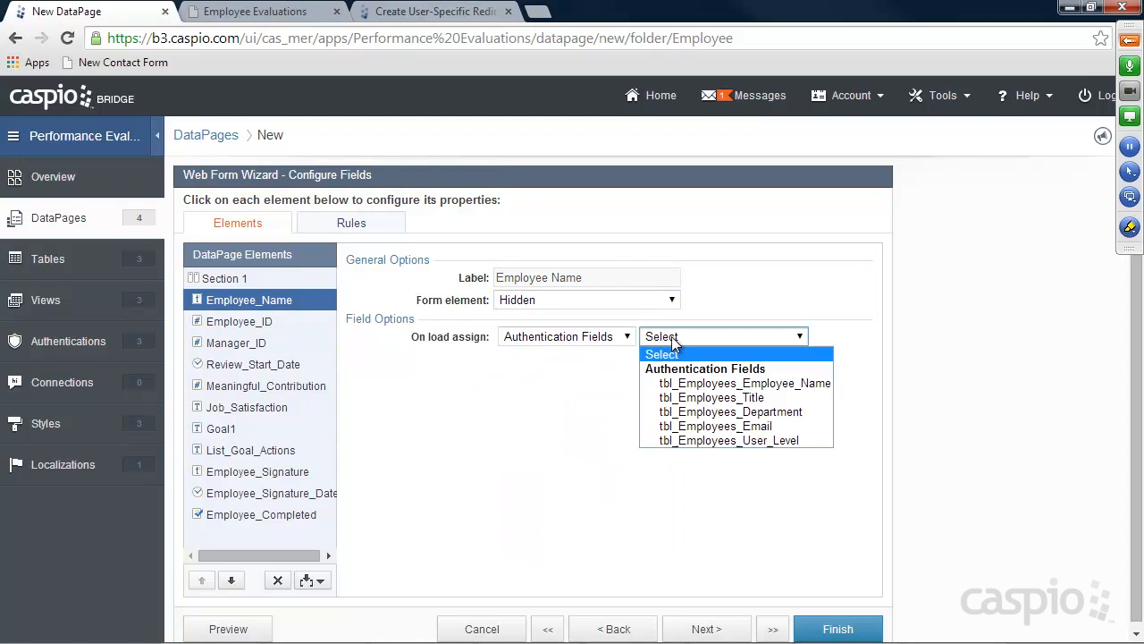
{"action": "left_click", "coordinate": [706, 383]}
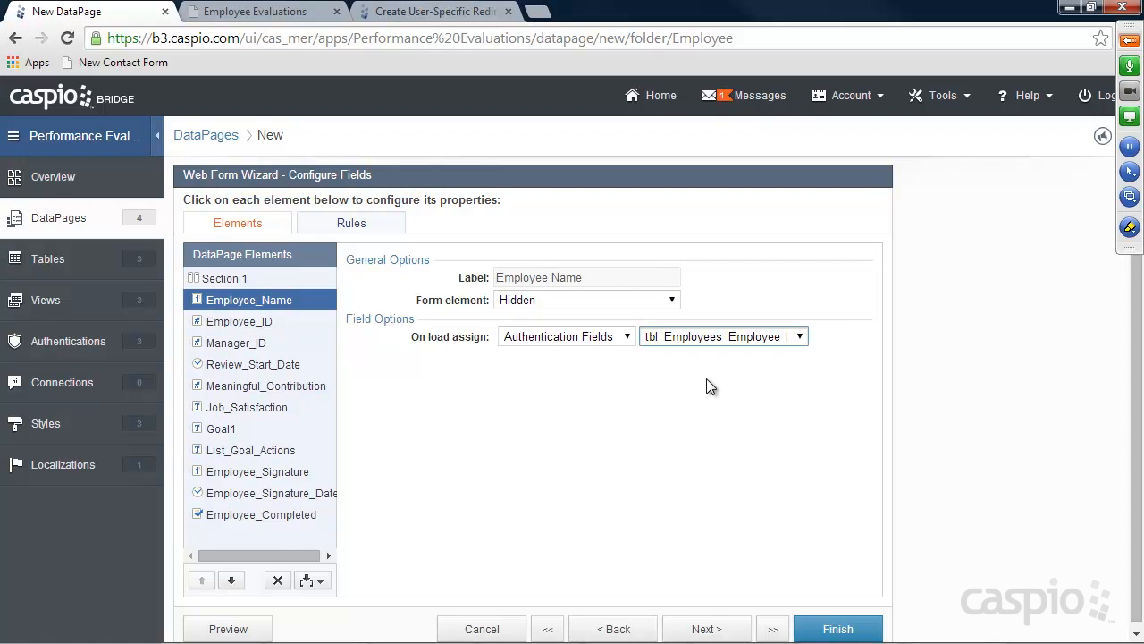
Make Employee_ID hidden, filled on load from the employee's ID authentication field
{"action": "left_click", "coordinate": [248, 322]}
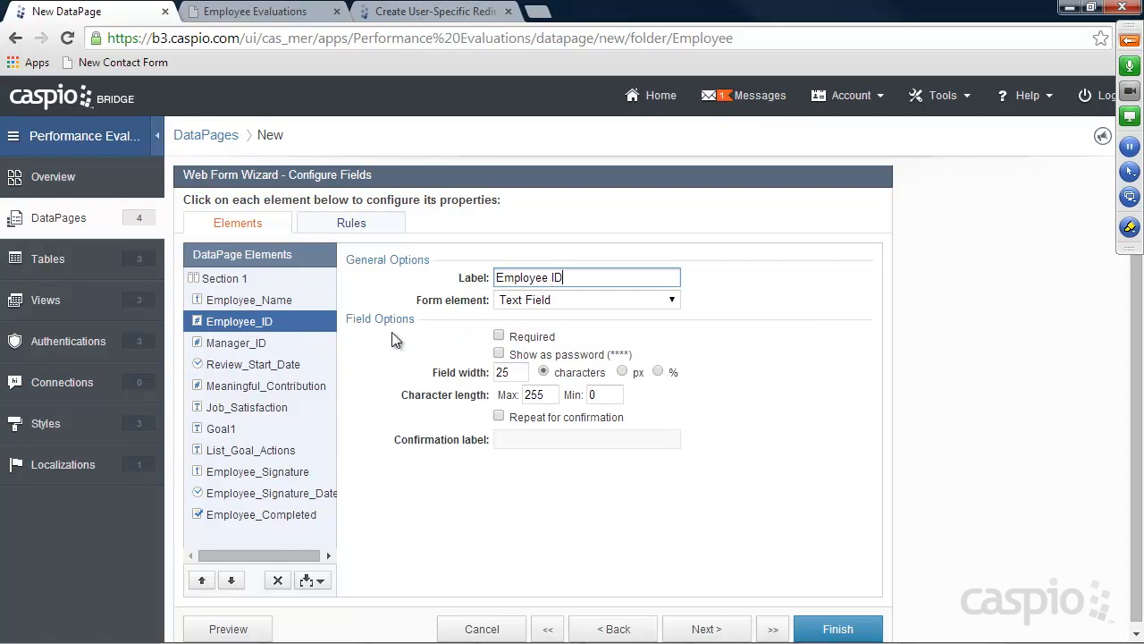
{"action": "left_click", "coordinate": [546, 299]}
{"action": "left_click", "coordinate": [551, 409]}
{"action": "left_click", "coordinate": [540, 339]}
{"action": "left_click", "coordinate": [541, 369]}
{"action": "left_click", "coordinate": [722, 336]}
{"action": "left_click", "coordinate": [706, 383]}
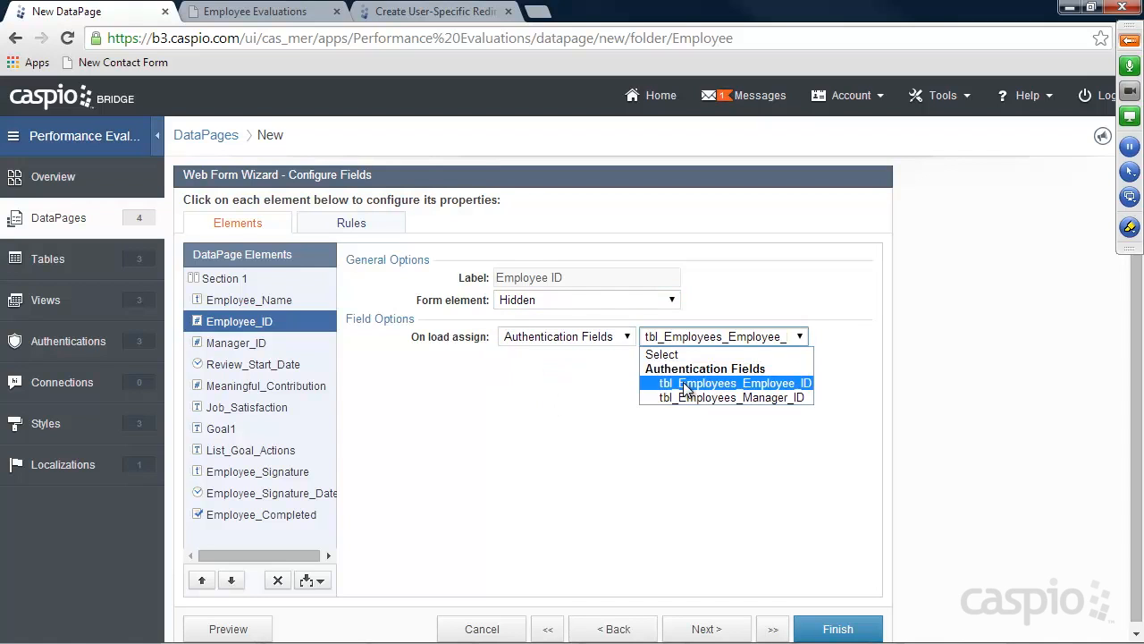
Make Manager_ID hidden, filled on load from tbl_Employees_Manager_ID
{"action": "left_click", "coordinate": [228, 345]}
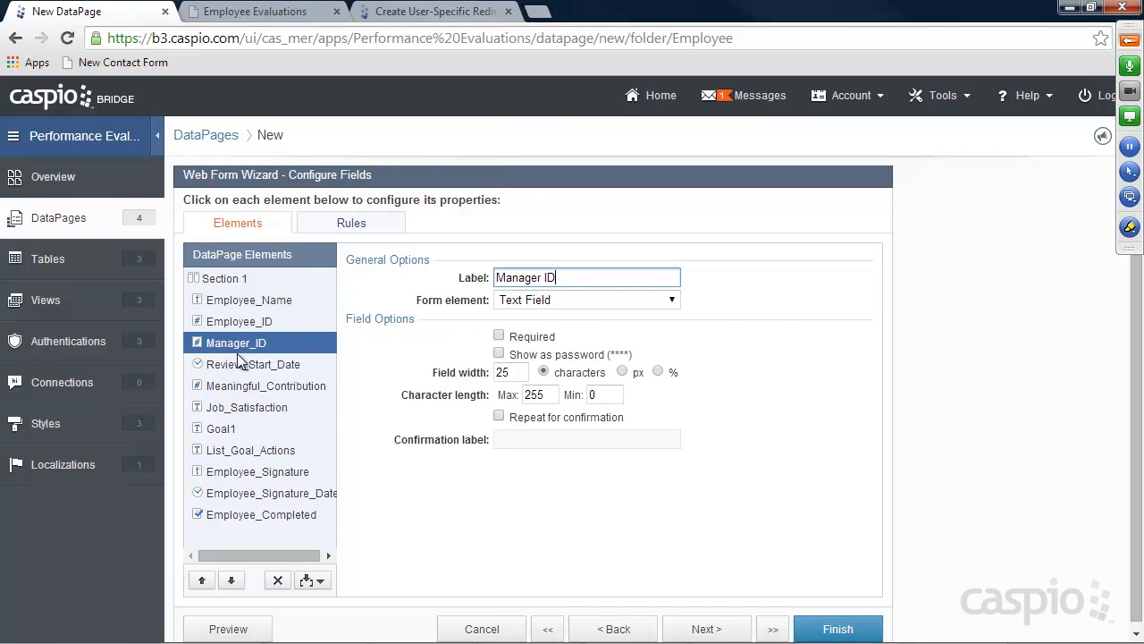
{"action": "left_click", "coordinate": [530, 299]}
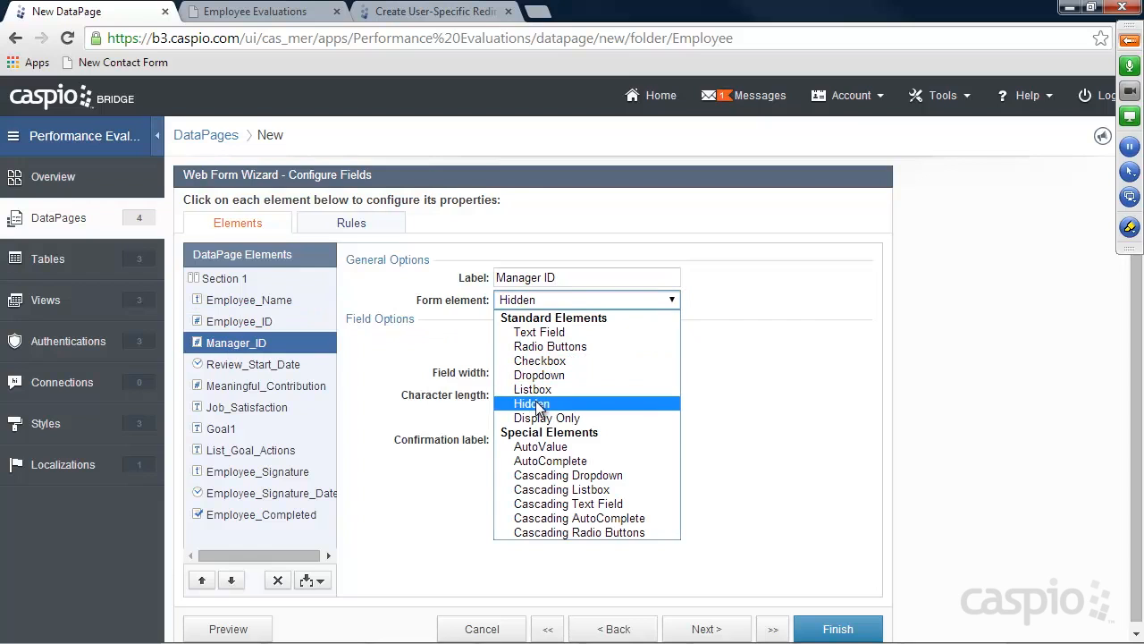
{"action": "left_click", "coordinate": [539, 404]}
{"action": "left_click", "coordinate": [554, 337]}
{"action": "left_click", "coordinate": [549, 363]}
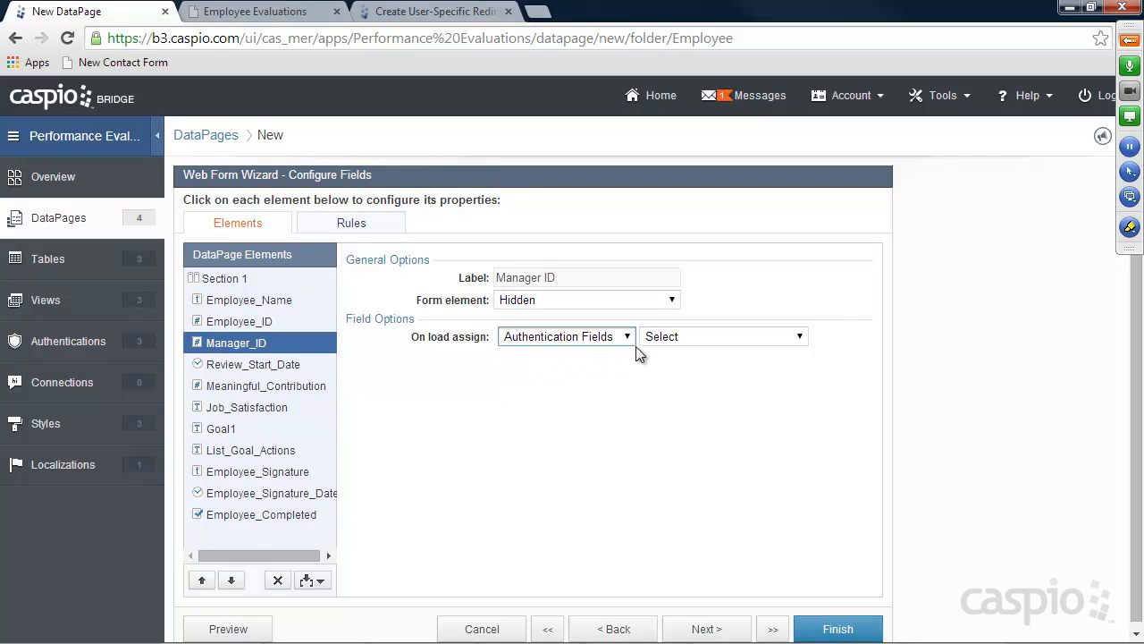
{"action": "left_click", "coordinate": [680, 337]}
{"action": "left_click", "coordinate": [692, 397]}
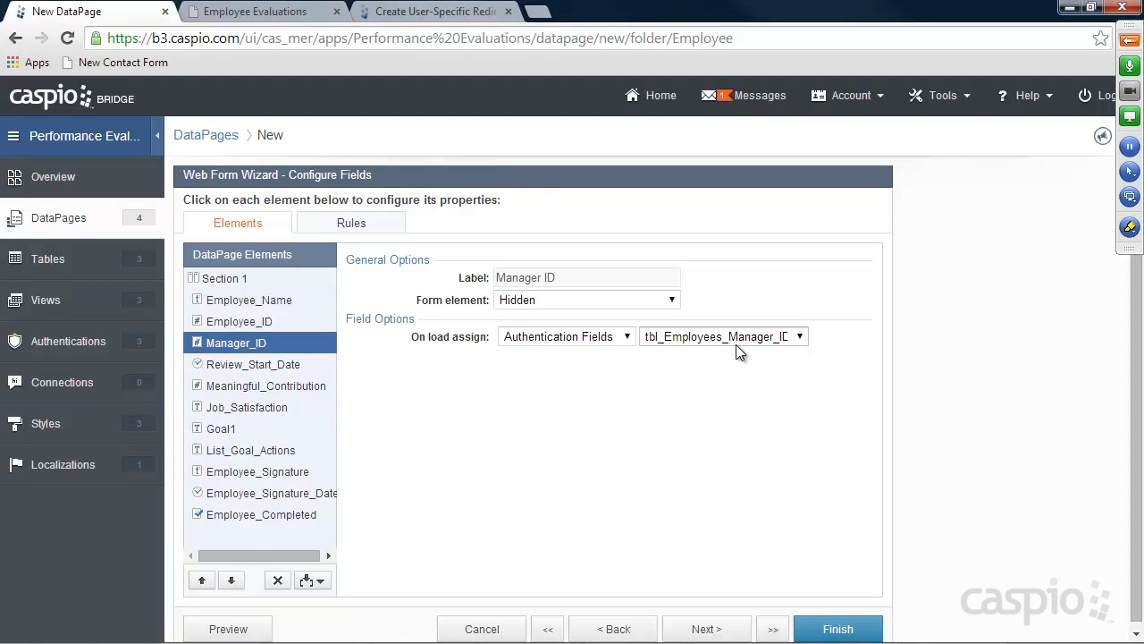
Make Review_Start_Date required and turn Meaningful_Contribution into optional radio buttons
{"action": "left_click", "coordinate": [226, 366]}
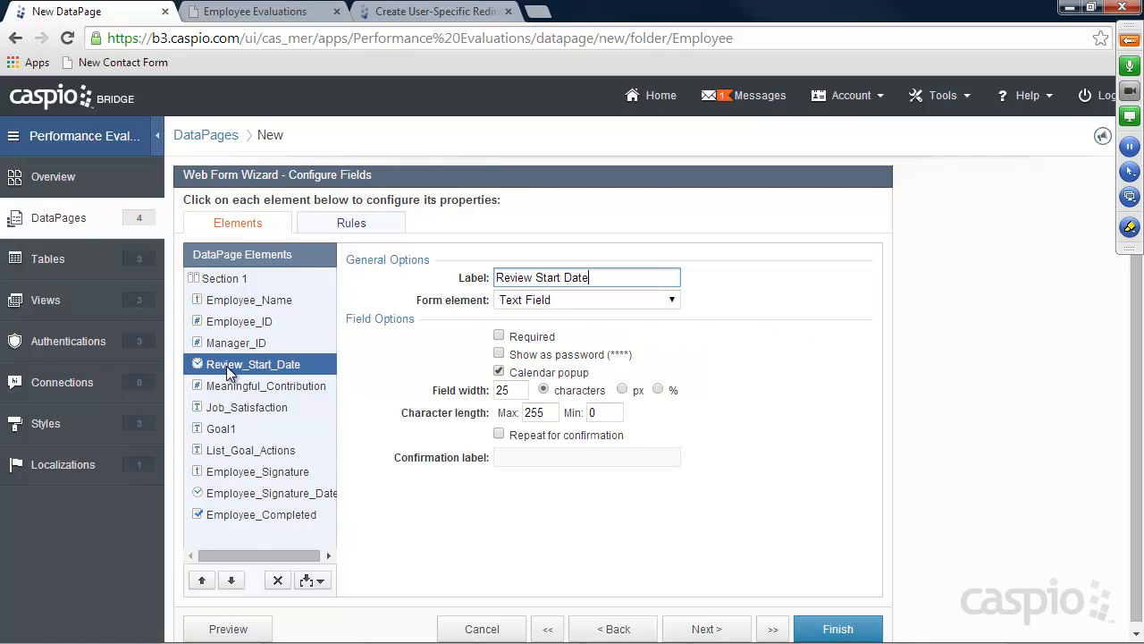
{"action": "left_click", "coordinate": [498, 336]}
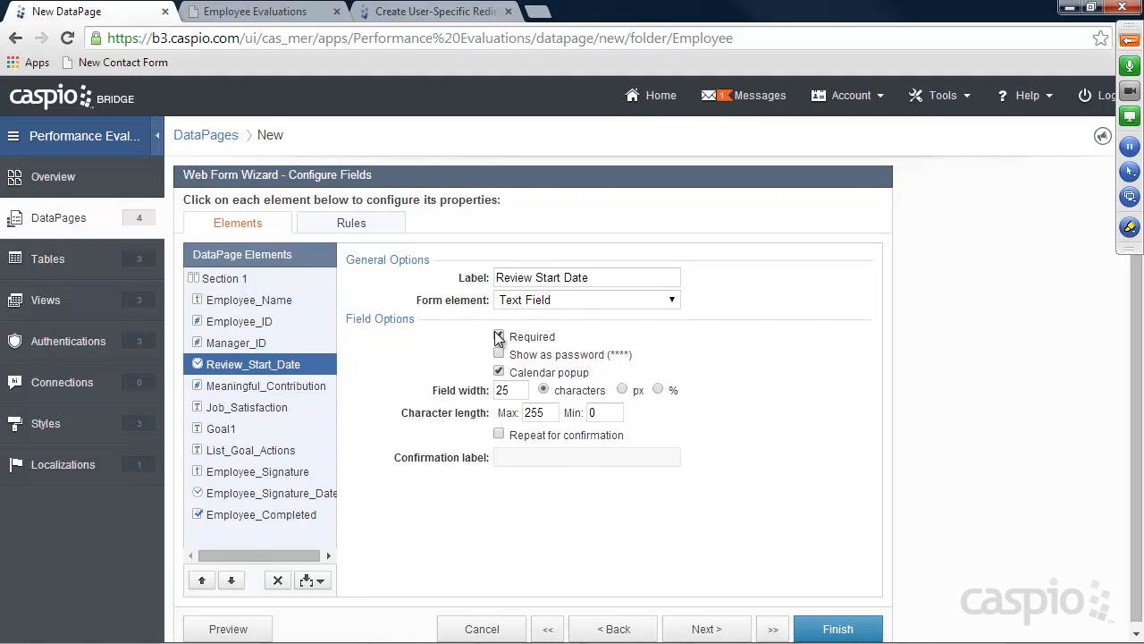
{"action": "left_click", "coordinate": [268, 387]}
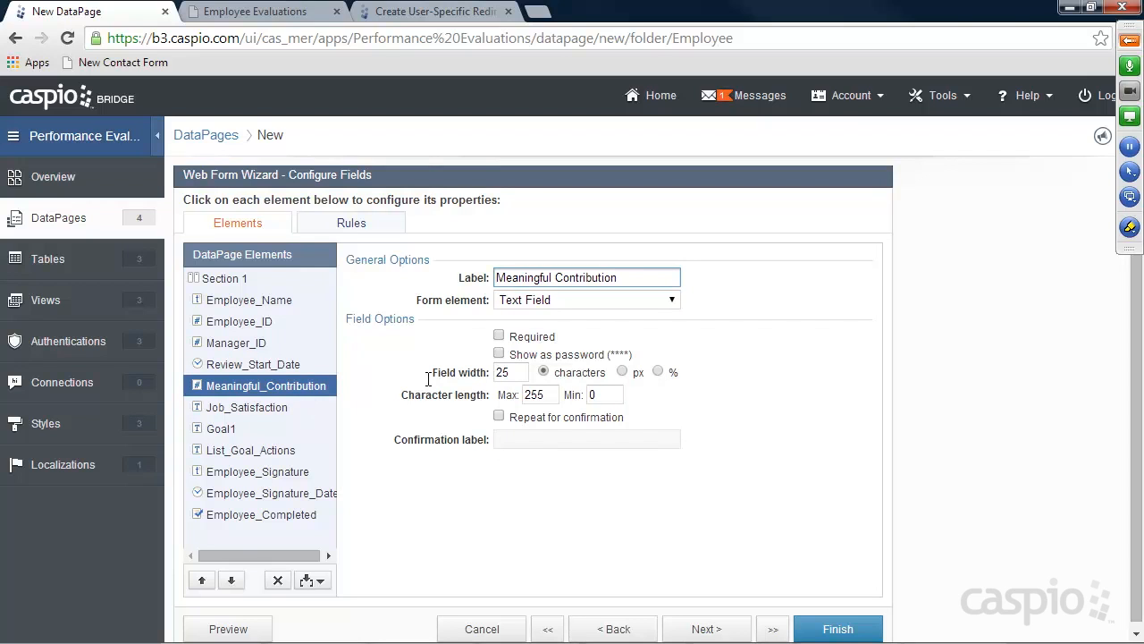
{"action": "left_click", "coordinate": [545, 300]}
{"action": "left_click", "coordinate": [529, 346]}
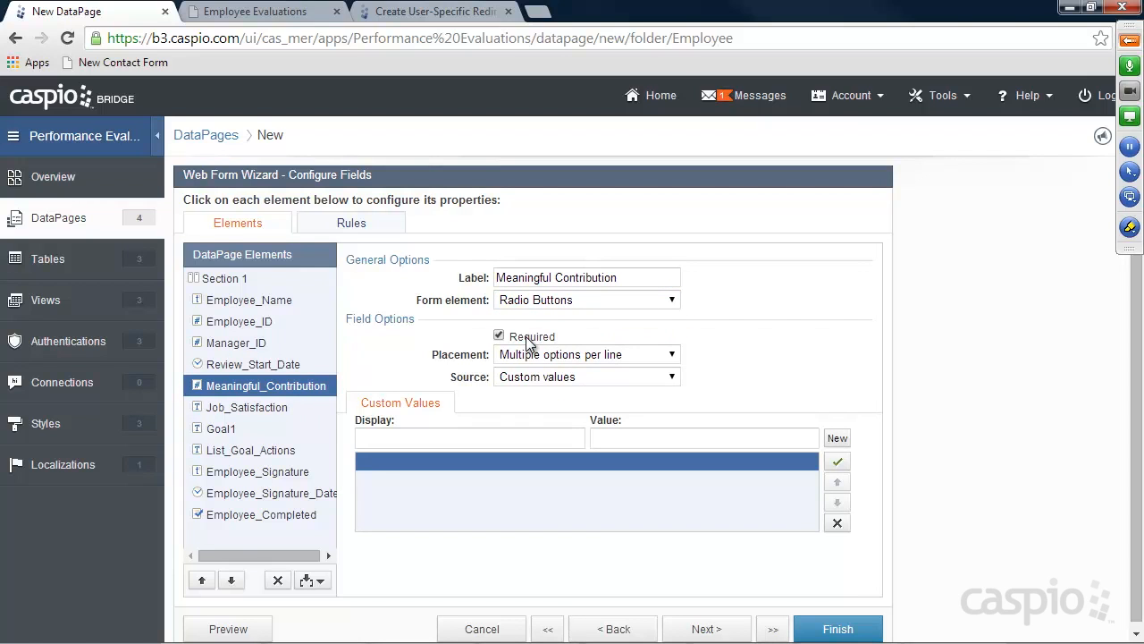
{"action": "left_click", "coordinate": [500, 336]}
Add Meaningful_Contribution custom values Strongly Agree = 3 and Agree = 2
{"action": "left_click", "coordinate": [447, 436]}
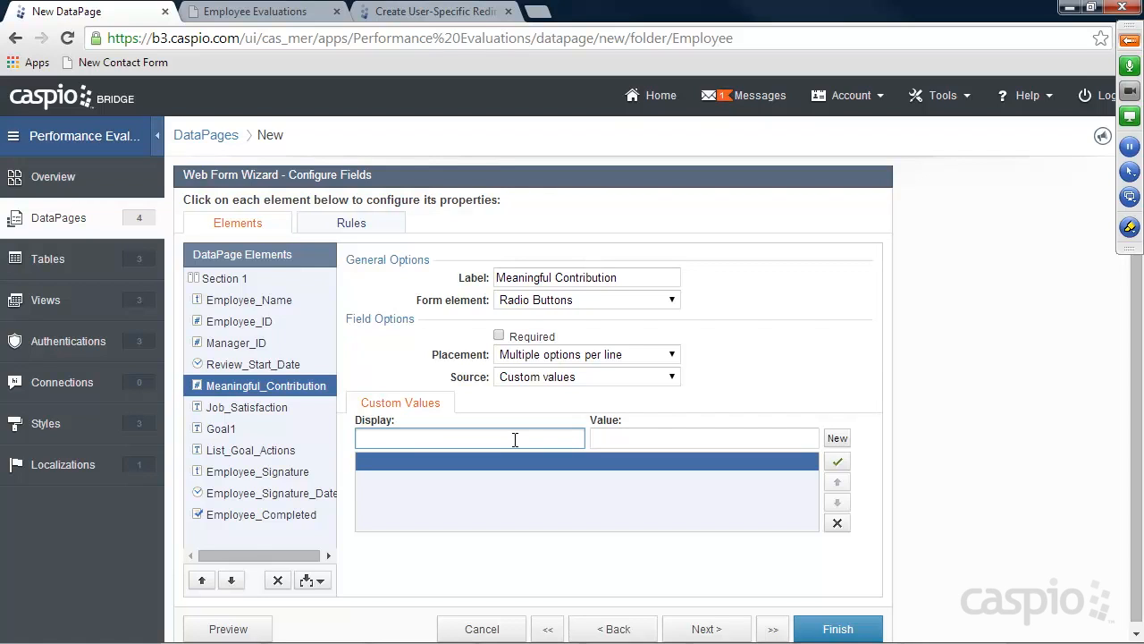
{"action": "type", "text": "Stron"}
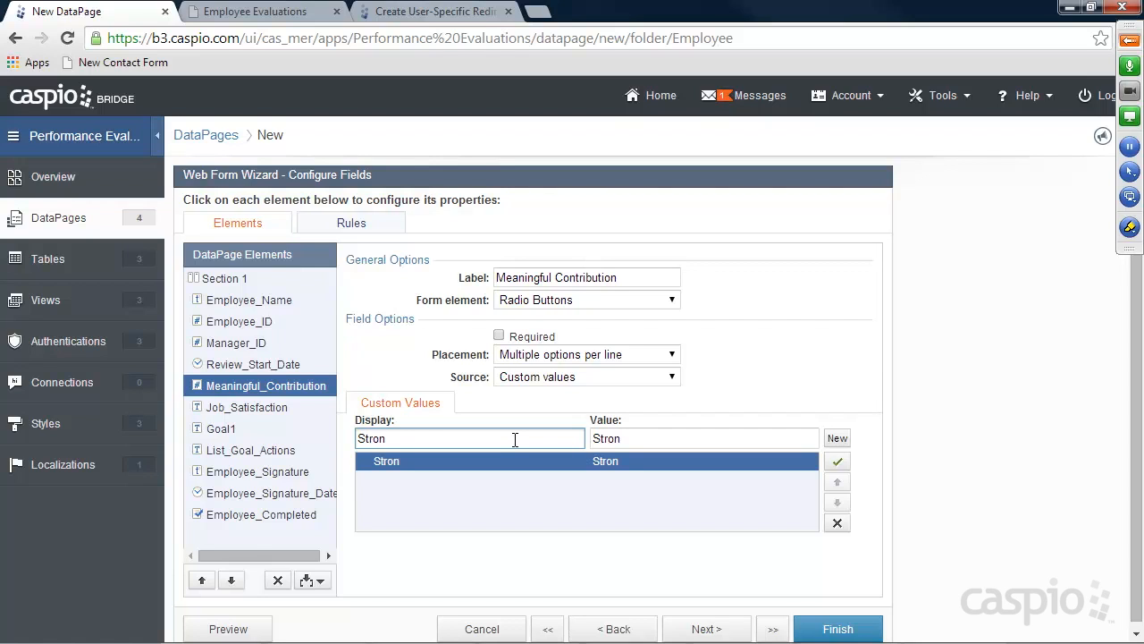
{"action": "type", "text": "gly Agree"}
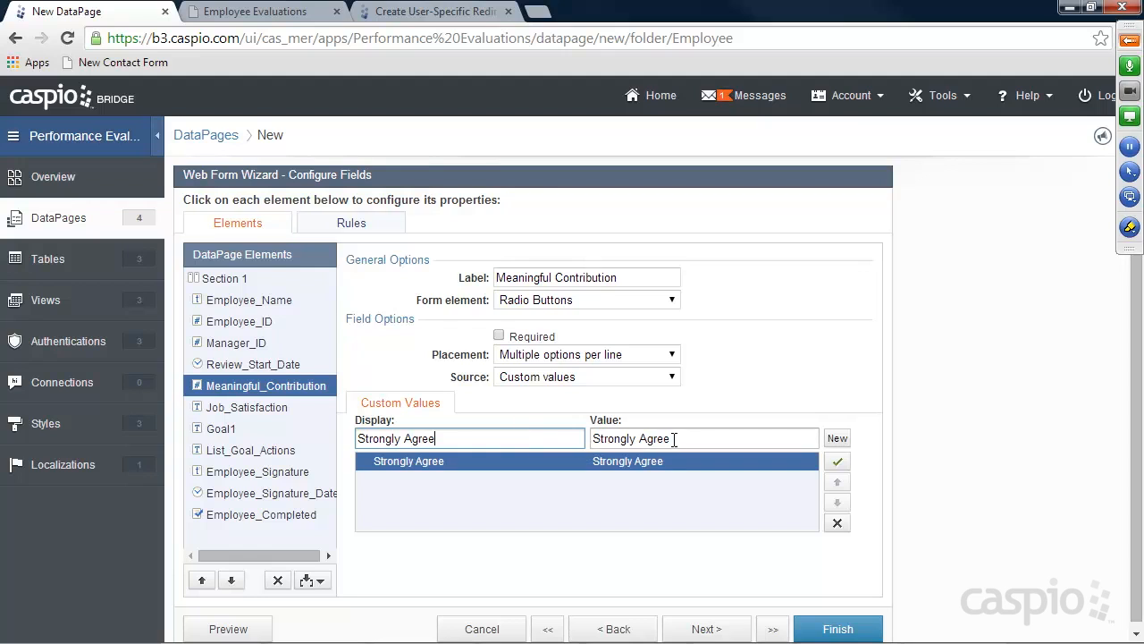
{"action": "left_click_drag", "start_coordinate": [672, 440], "coordinate": [578, 437]}
{"action": "type", "text": "3"}
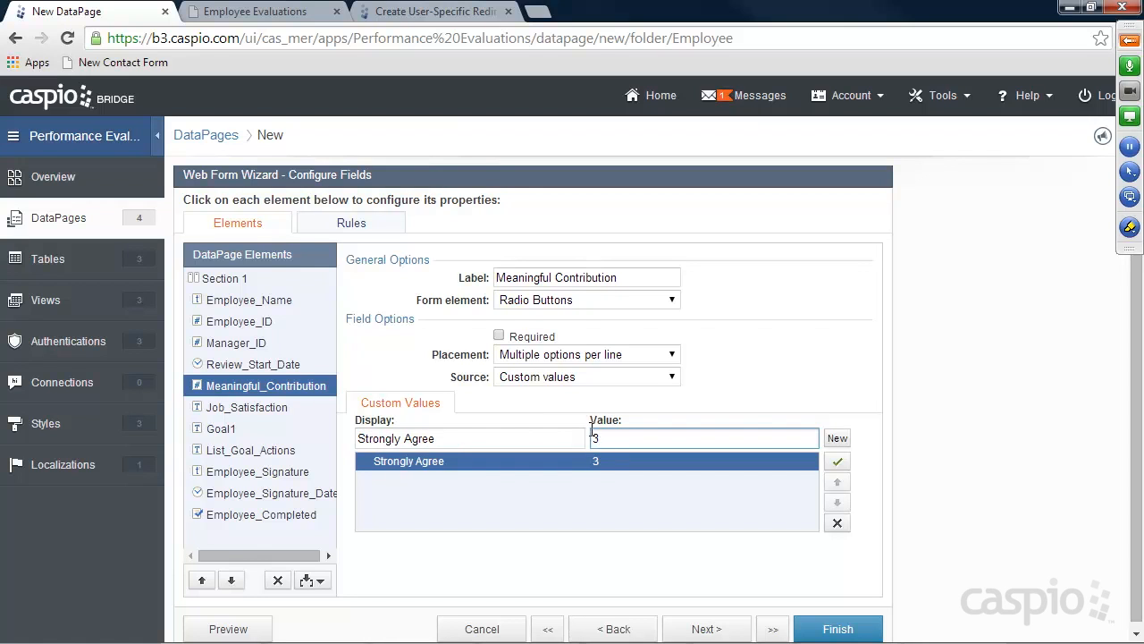
{"action": "left_click", "coordinate": [845, 437]}
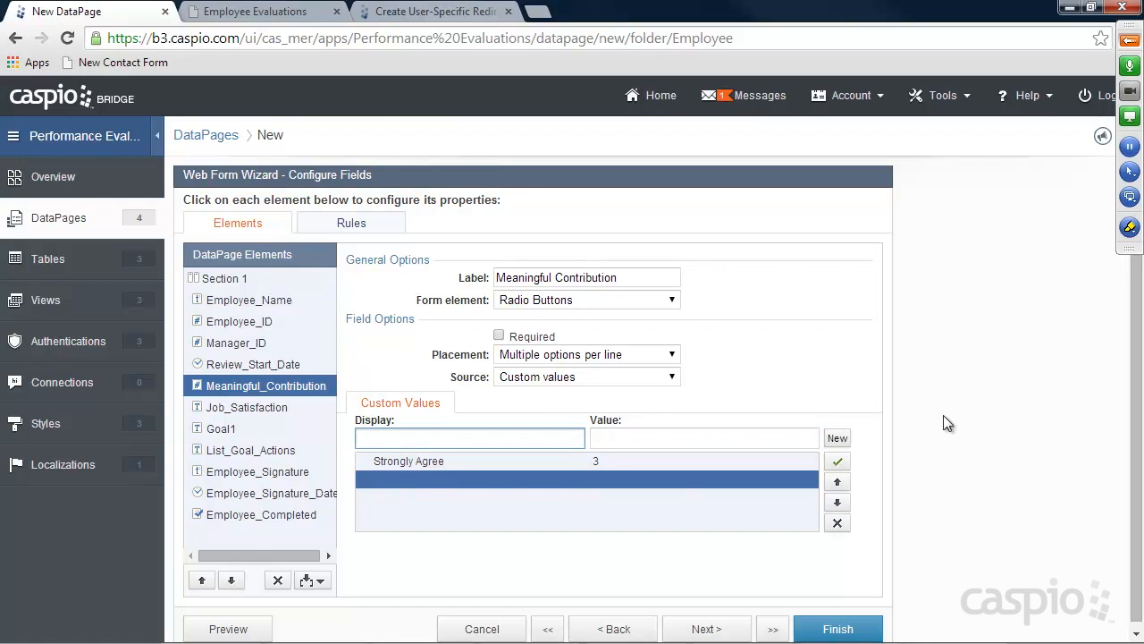
{"action": "type", "text": "Somewhat Agree"}
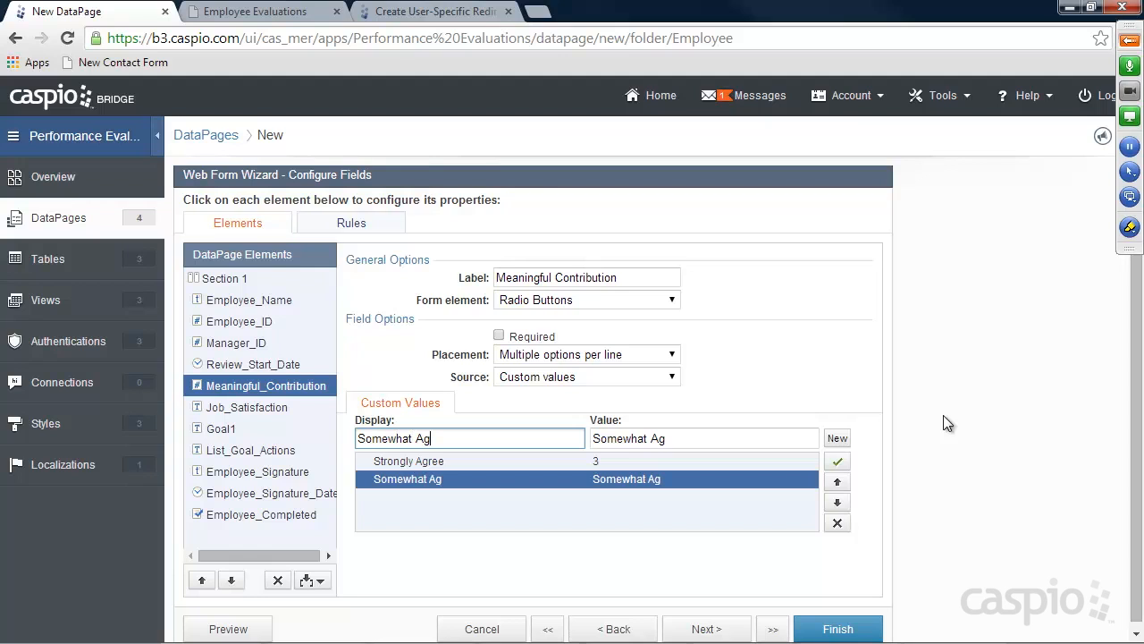
{"action": "key", "text": "BackSpace"}
{"action": "key", "text": "BackSpace"}
{"action": "key", "text": "BackSpace"}
{"action": "key", "text": "BackSpace"}
{"action": "key", "text": "BackSpace"}
{"action": "key", "text": "BackSpace"}
{"action": "key", "text": "BackSpace"}
{"action": "key", "text": "BackSpace"}
{"action": "key", "text": "BackSpace"}
{"action": "key", "text": "BackSpace"}
{"action": "key", "text": "BackSpace"}
{"action": "key", "text": "BackSpace"}
{"action": "key", "text": "BackSpace"}
{"action": "key", "text": "BackSpace"}
{"action": "type", "text": "Agree"}
{"action": "left_click_drag", "start_coordinate": [689, 434], "coordinate": [518, 437]}
{"action": "type", "text": "2"}
Add custom values Somewhat Disagree = 1 and Strongly Disagree = 0
{"action": "left_click", "coordinate": [835, 440]}
{"action": "type", "text": "Somewha"}
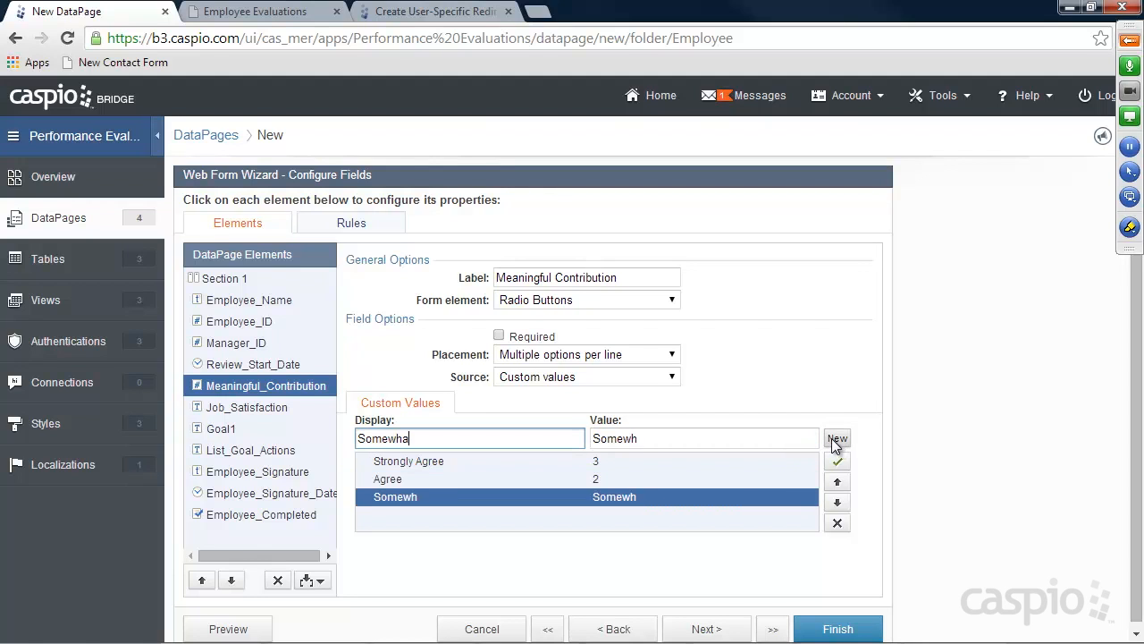
{"action": "type", "text": "t Disagree"}
{"action": "triple_click", "coordinate": [743, 438]}
{"action": "type", "text": "1"}
{"action": "left_click", "coordinate": [837, 437]}
{"action": "type", "text": "Disagre"}
{"action": "key", "text": "BackSpace"}
{"action": "key", "text": "BackSpace"}
{"action": "key", "text": "BackSpace"}
{"action": "key", "text": "BackSpace"}
{"action": "key", "text": "BackSpace"}
{"action": "key", "text": "BackSpace"}
{"action": "key", "text": "BackSpace"}
{"action": "type", "text": "Strongly Disagree"}
{"action": "key", "text": "Tab"}
{"action": "type", "text": "0"}
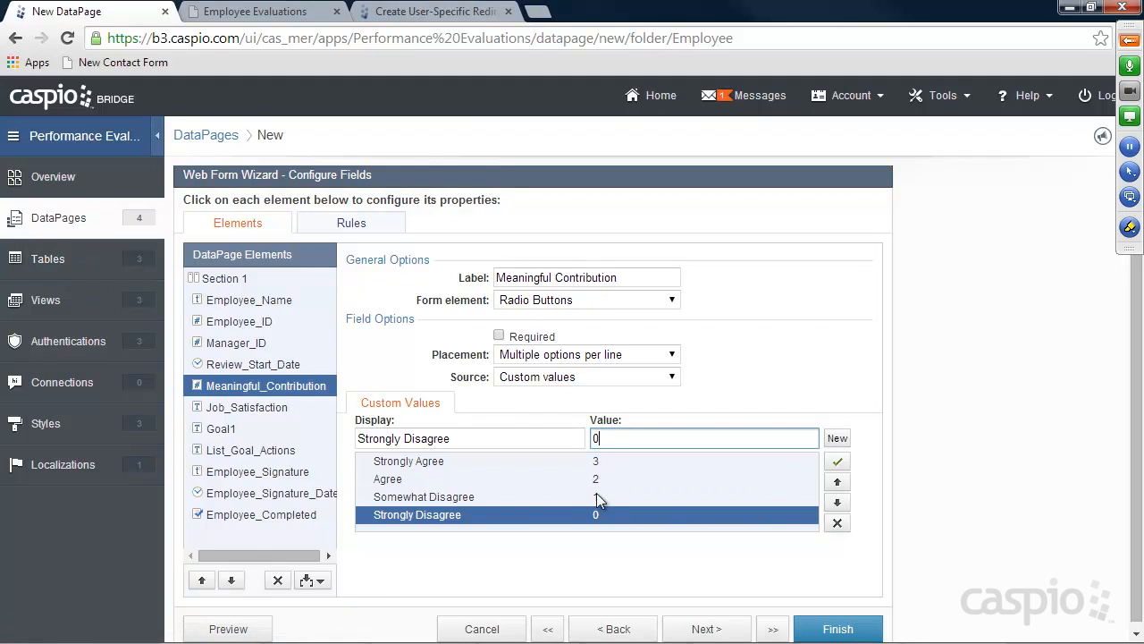
Review the Placement and Form element dropdowns, leaving radio buttons unchanged
{"action": "left_click", "coordinate": [557, 362]}
{"action": "left_click", "coordinate": [563, 365]}
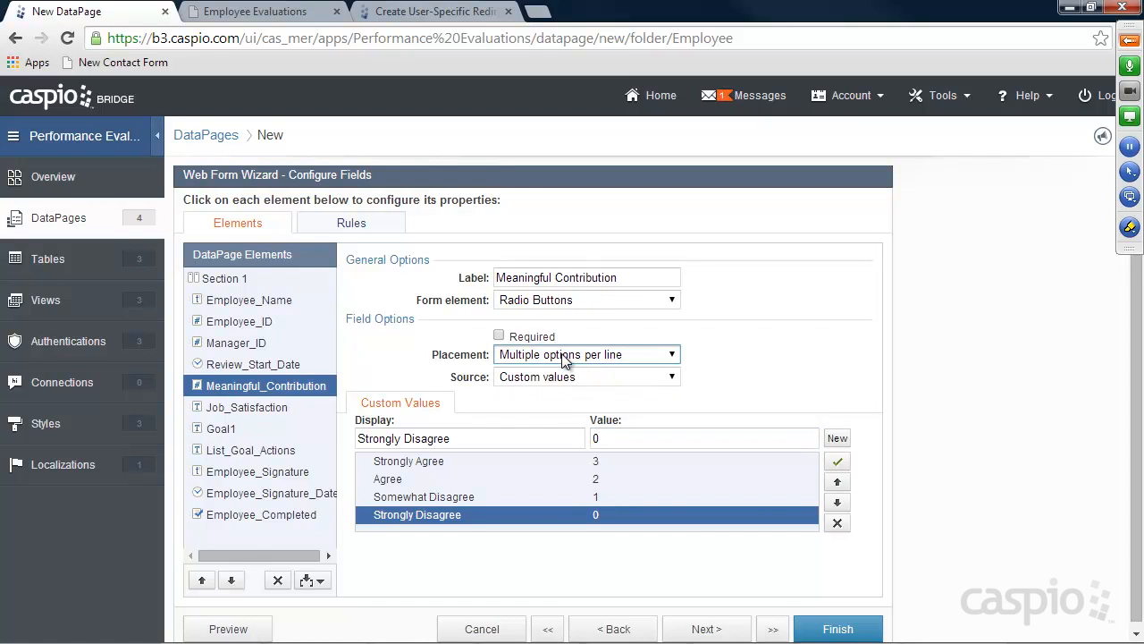
{"action": "left_click", "coordinate": [573, 302]}
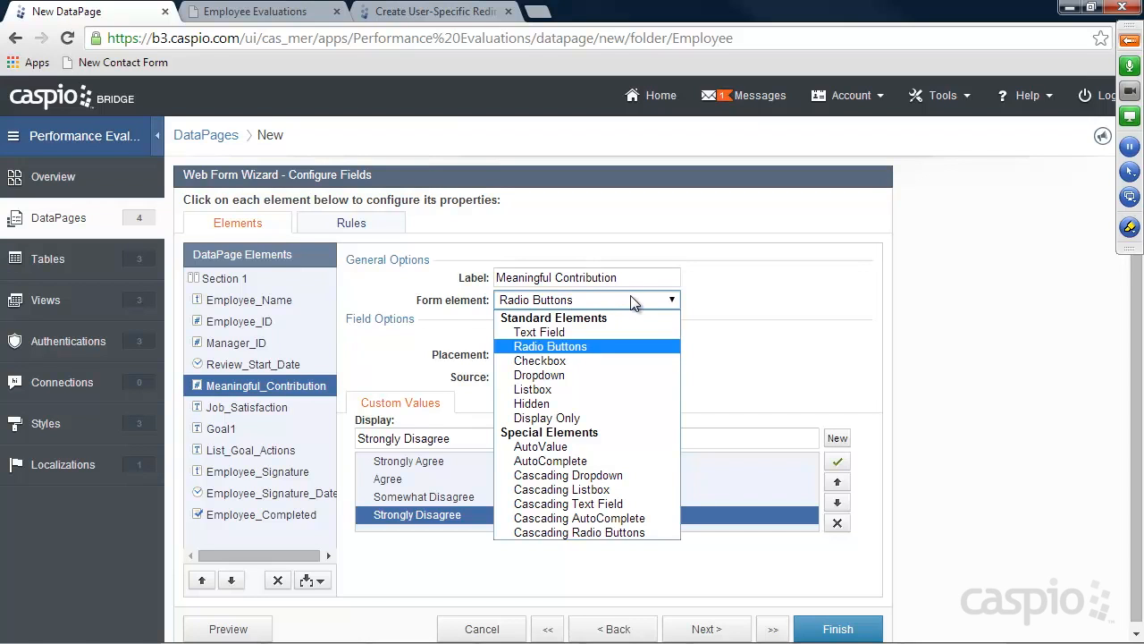
{"action": "left_click", "coordinate": [732, 291]}
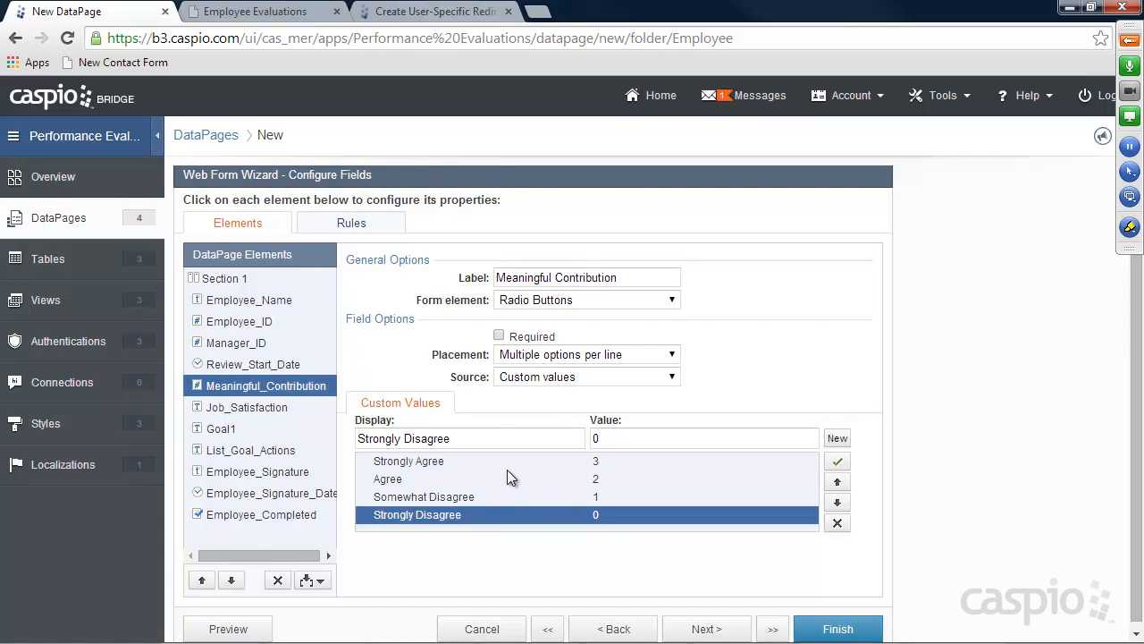
Make Job_Satisfaction, Goal1 and List_Goal_Actions text areas, then move Employee_Completed up one position
{"action": "left_click", "coordinate": [224, 407]}
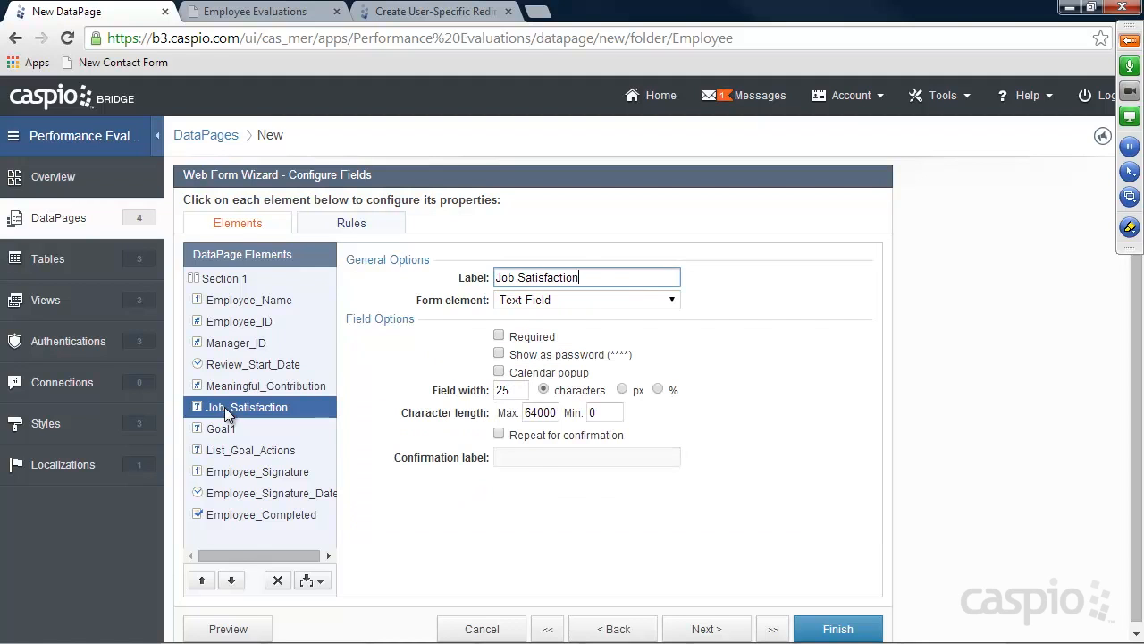
{"action": "left_click", "coordinate": [563, 305]}
{"action": "left_click", "coordinate": [539, 347]}
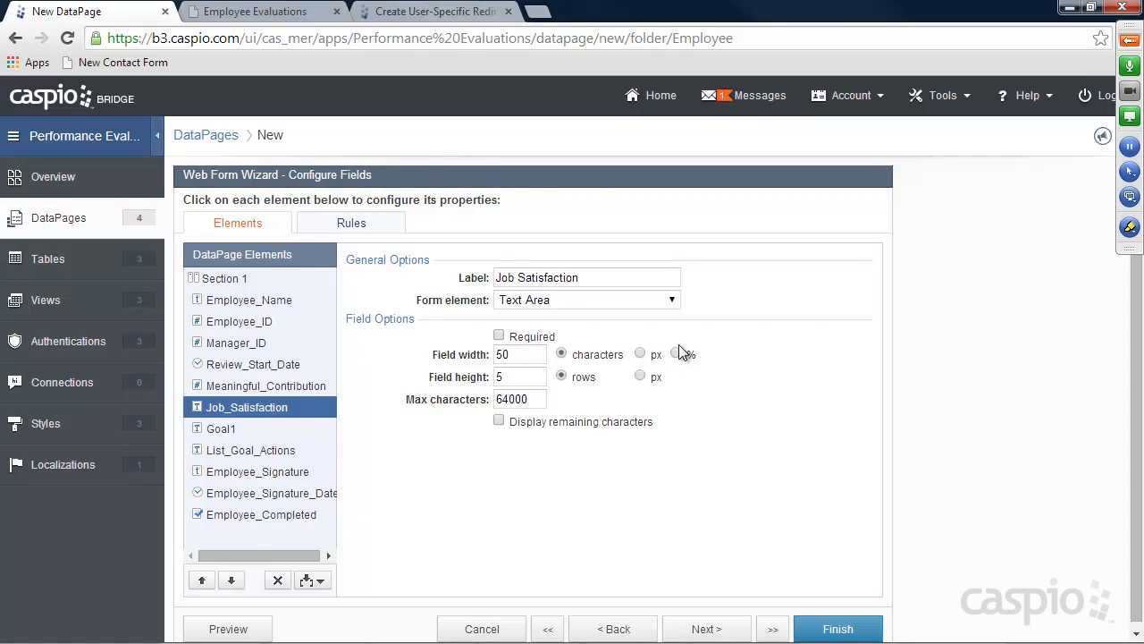
{"action": "left_click", "coordinate": [220, 428]}
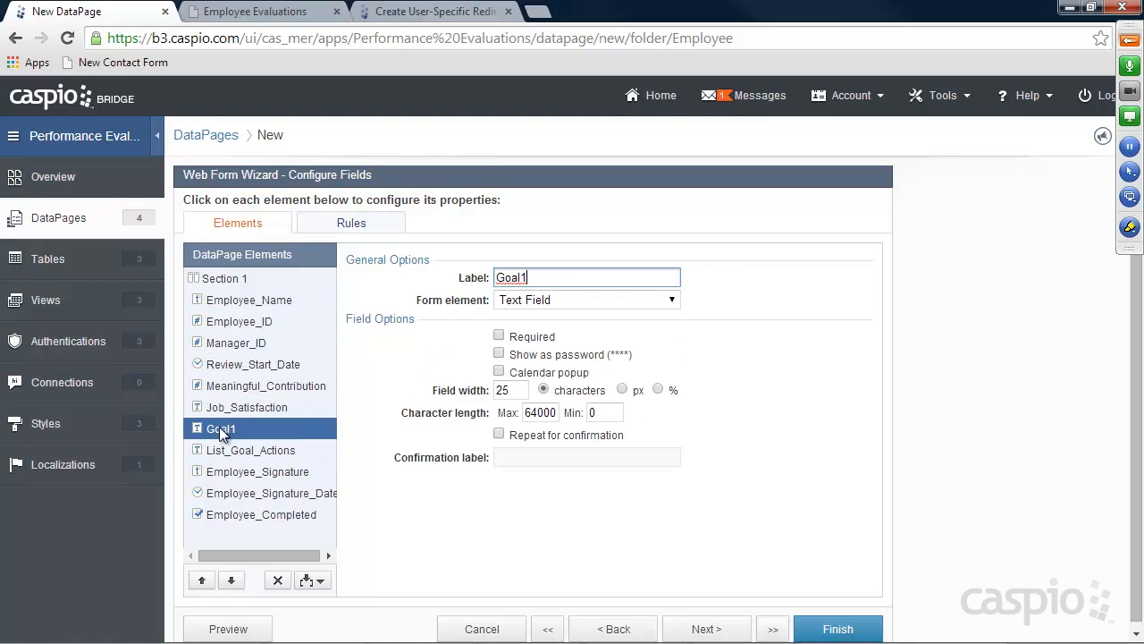
{"action": "left_click", "coordinate": [544, 349]}
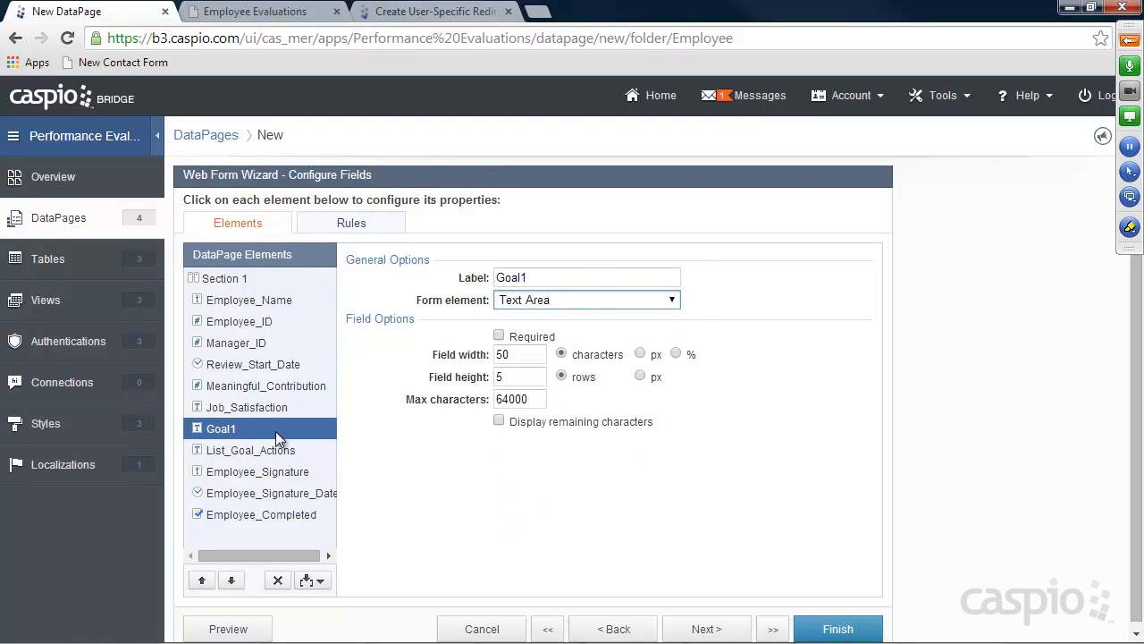
{"action": "left_click", "coordinate": [237, 450]}
{"action": "left_click", "coordinate": [546, 299]}
{"action": "left_click", "coordinate": [547, 345]}
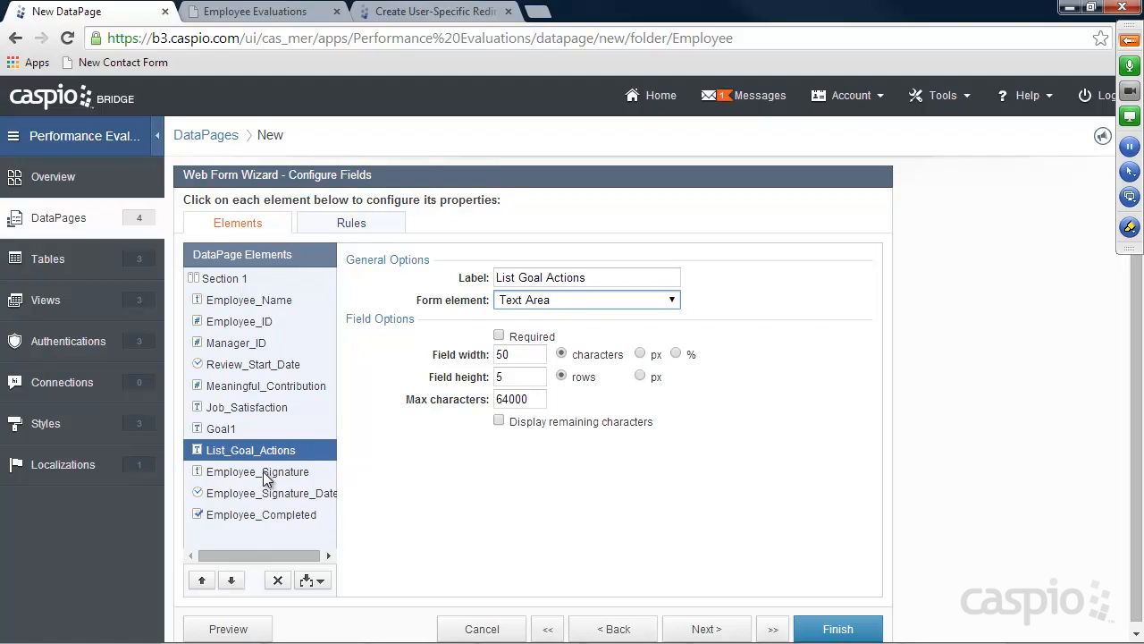
{"action": "left_click", "coordinate": [248, 516]}
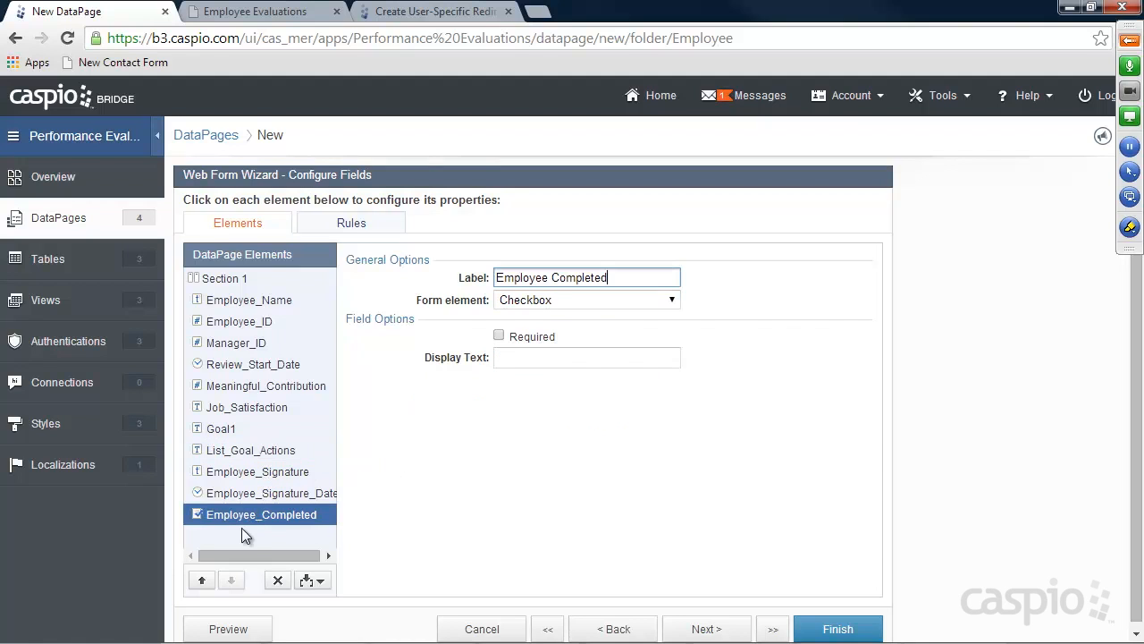
{"action": "left_click", "coordinate": [201, 580]}
Move Employee_Completed above Employee_Signature, label it Status, caption 'Check only if you're fully completed your review'
{"action": "left_click", "coordinate": [201, 580]}
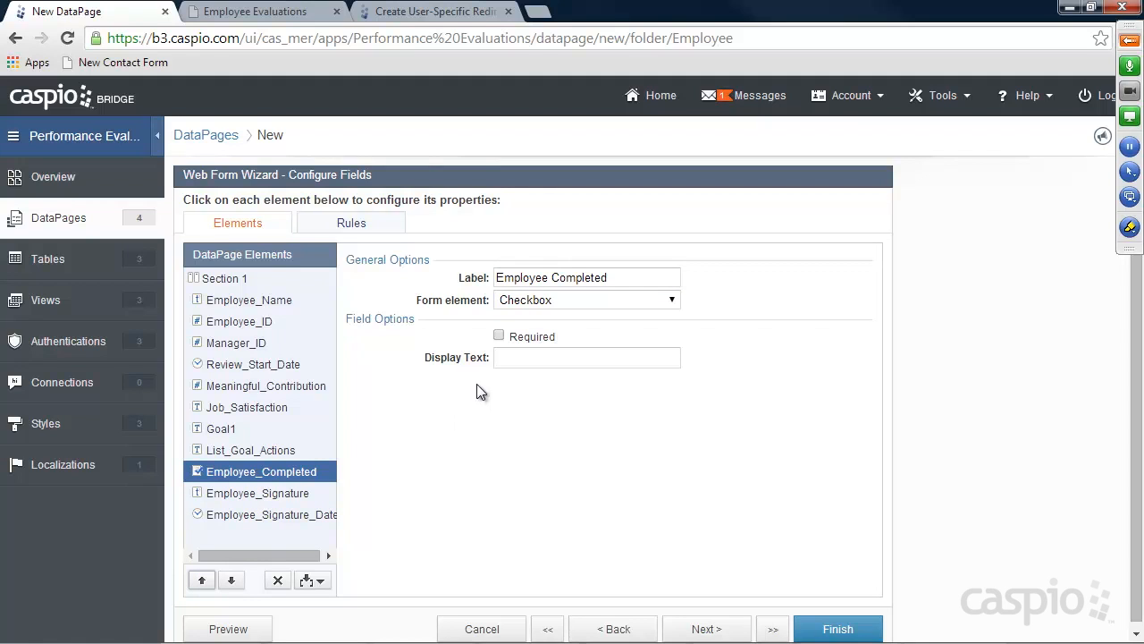
{"action": "left_click_drag", "start_coordinate": [621, 278], "coordinate": [494, 278]}
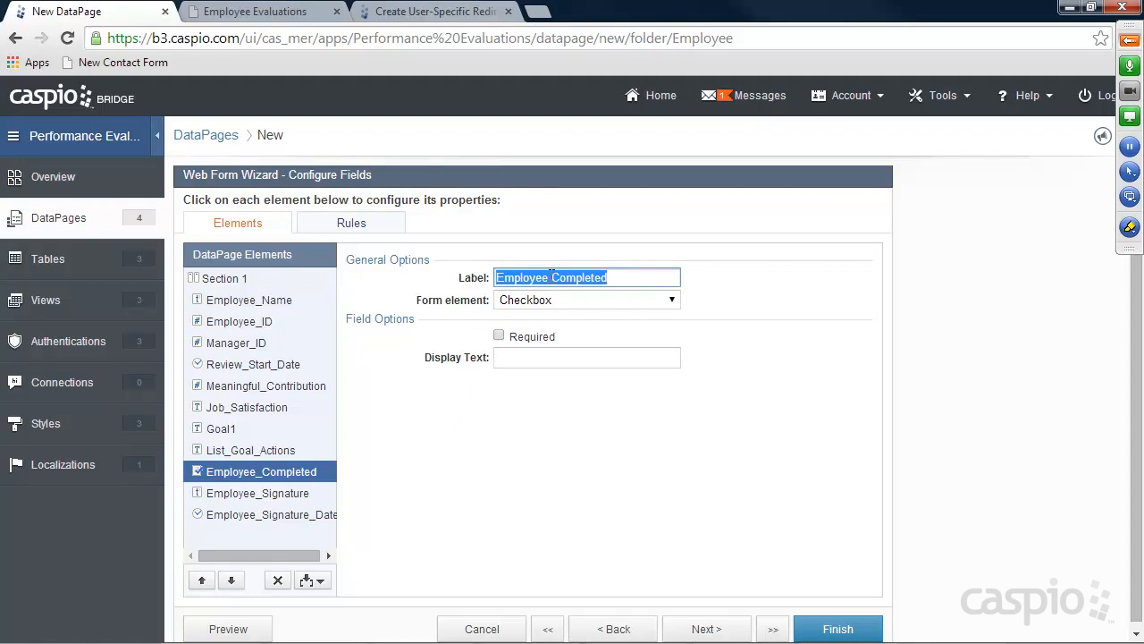
{"action": "left_click_drag", "start_coordinate": [622, 278], "coordinate": [424, 278]}
{"action": "type", "text": "Status"}
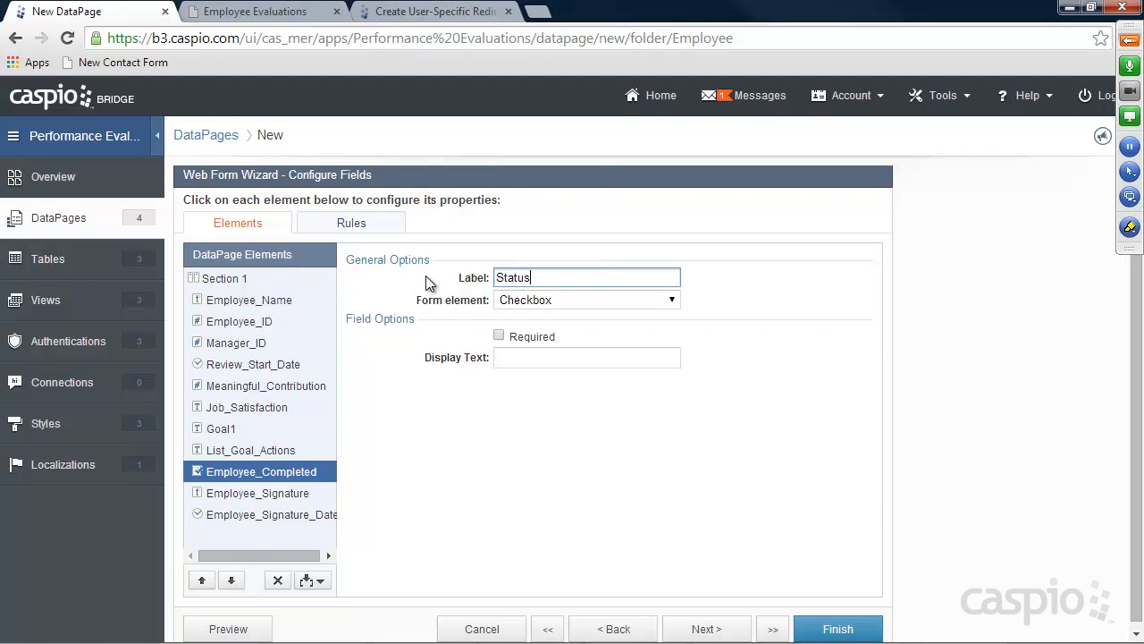
{"action": "left_click", "coordinate": [512, 354]}
{"action": "type", "text": "Check only if you"}
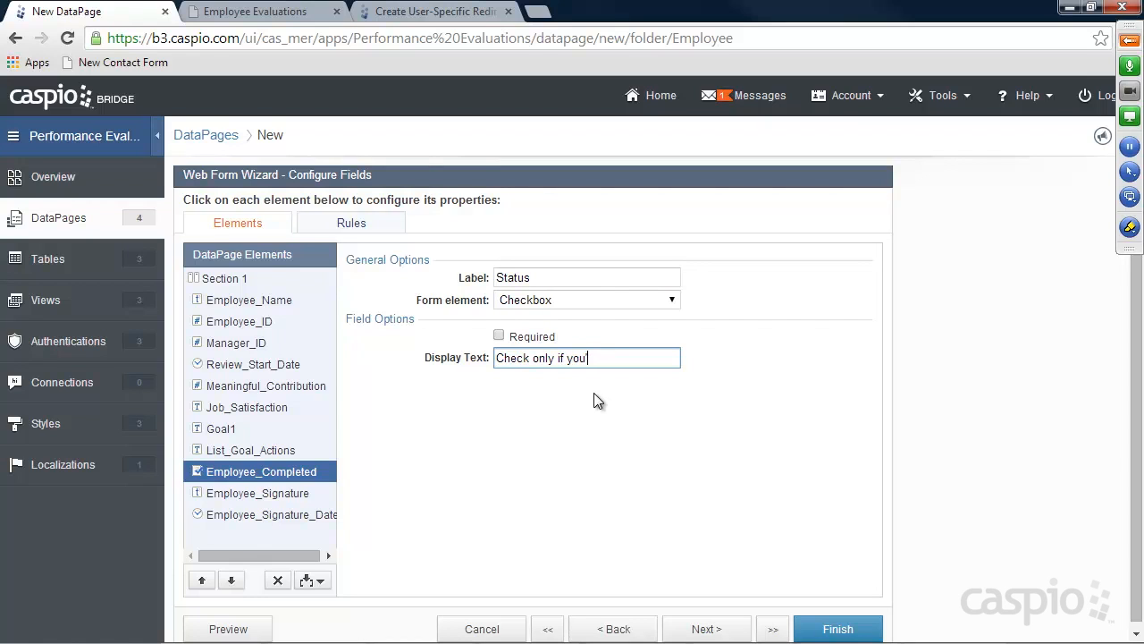
{"action": "type", "text": "'re fully completed y"}
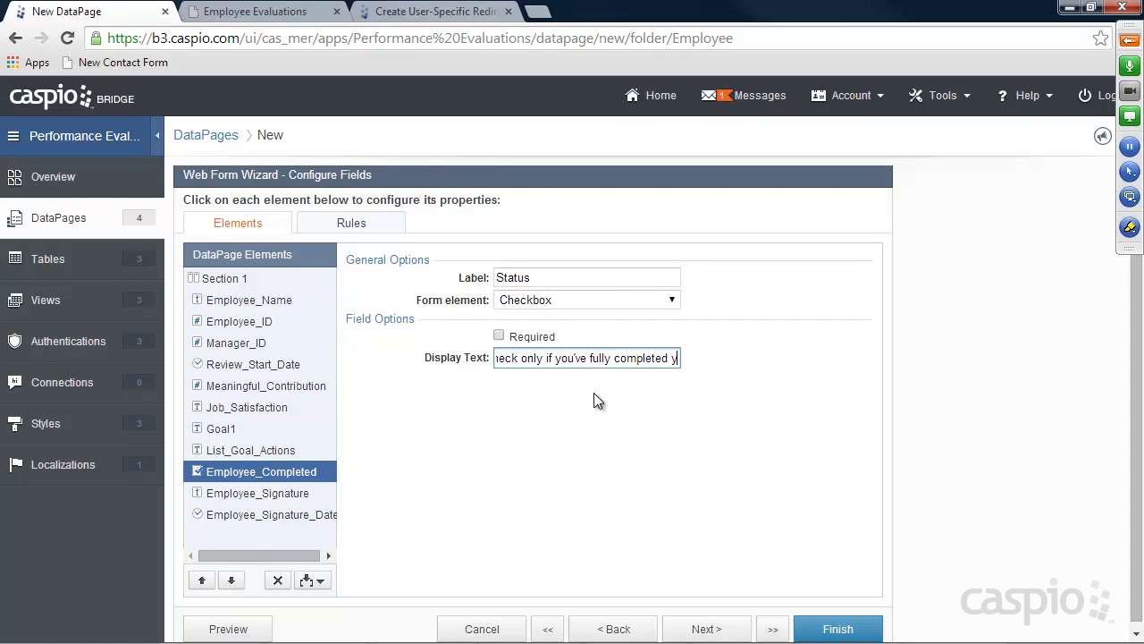
{"action": "type", "text": "our review"}
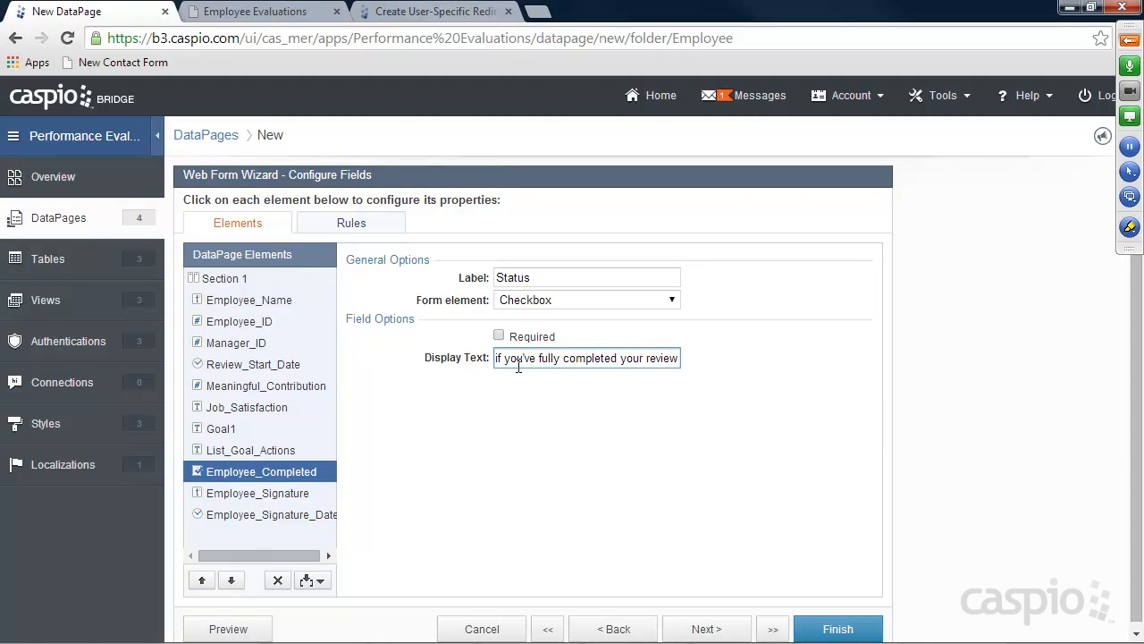
Toggle Required on Employee_Signature_Date on and back off
{"action": "left_click", "coordinate": [243, 500]}
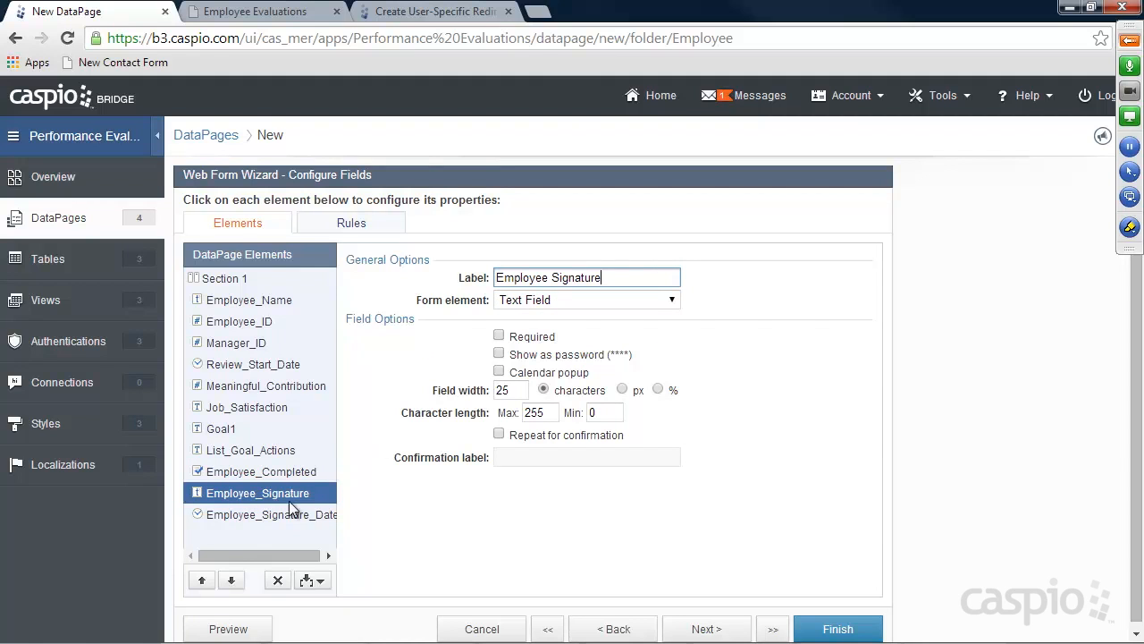
{"action": "left_click", "coordinate": [277, 516]}
{"action": "left_click", "coordinate": [499, 335]}
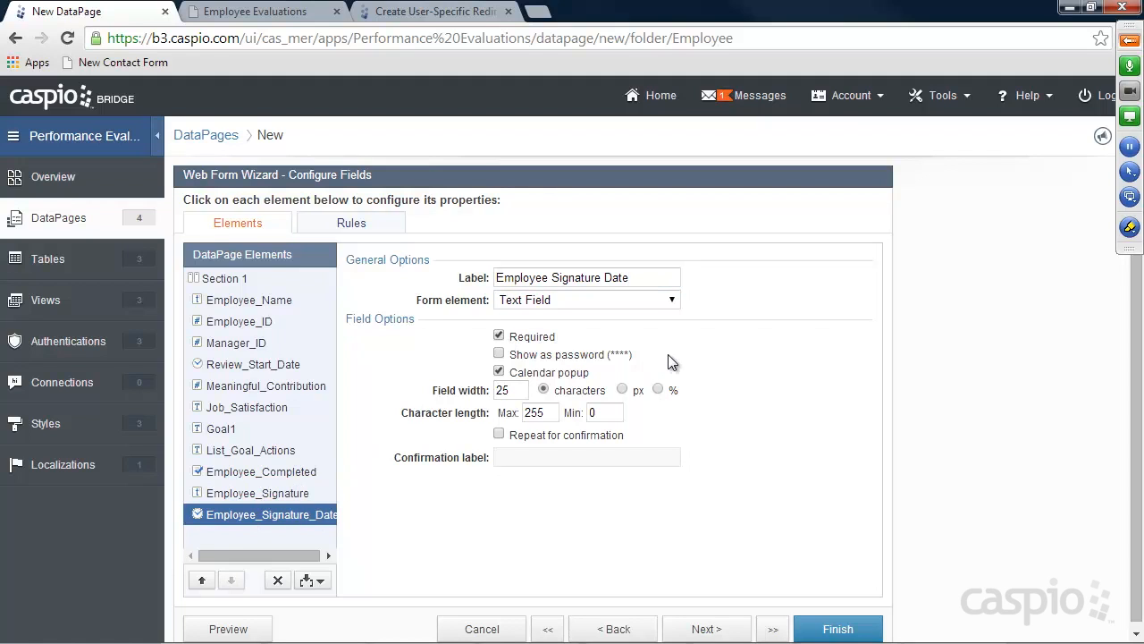
{"action": "left_click", "coordinate": [499, 335]}
Finish New Review Form, enable its deployment and copy the embed code
{"action": "left_click", "coordinate": [839, 629]}
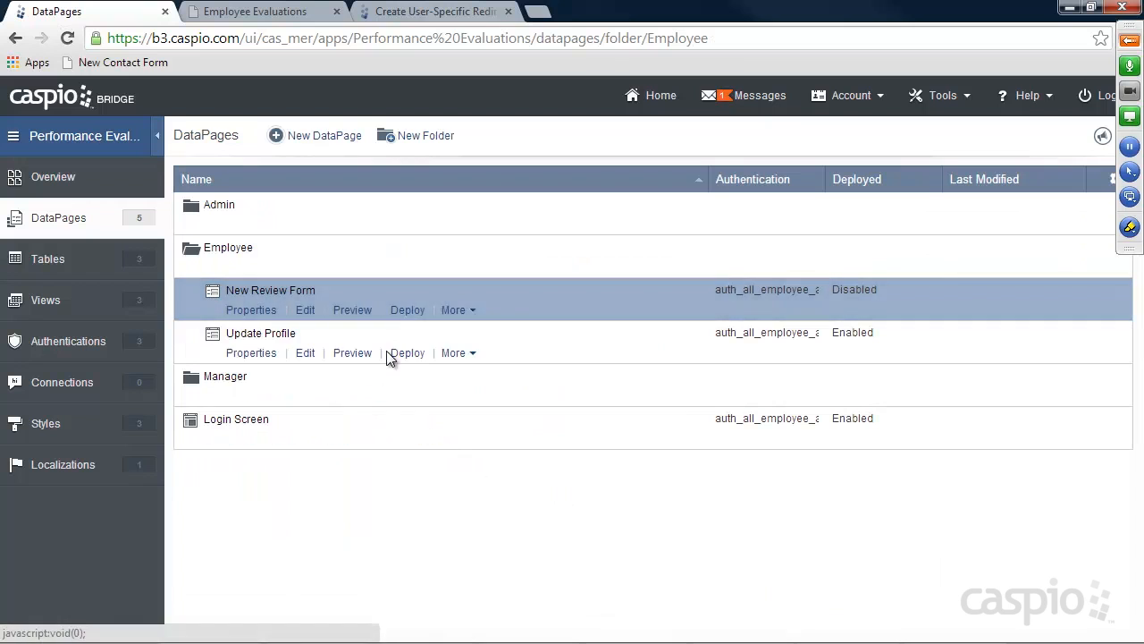
{"action": "left_click", "coordinate": [408, 313]}
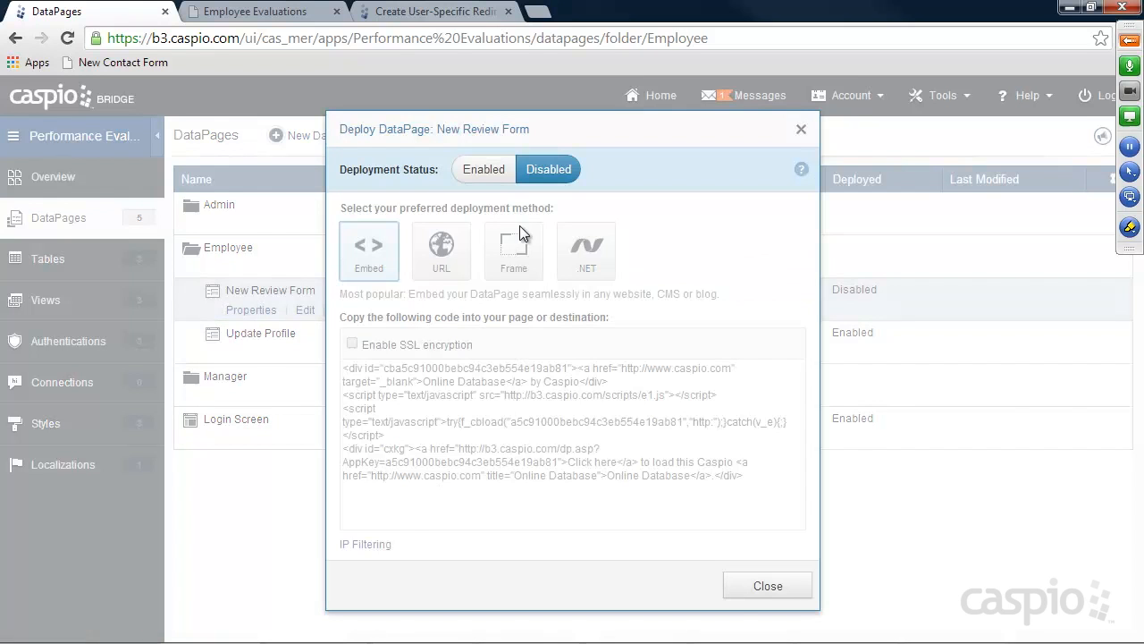
{"action": "left_click", "coordinate": [484, 170]}
{"action": "left_click", "coordinate": [488, 429]}
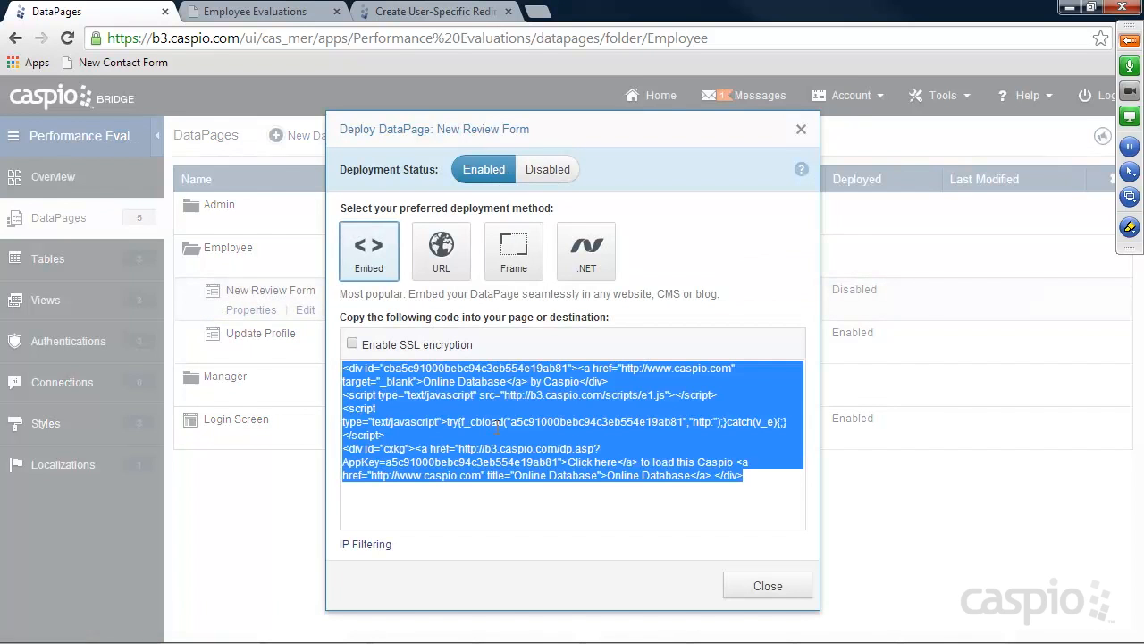
{"action": "left_click", "coordinate": [767, 585]}
Replace Placeholder in new_review.html with the embed code in Notepad++, save and close
{"action": "mouse_move", "coordinate": [694, 640]}
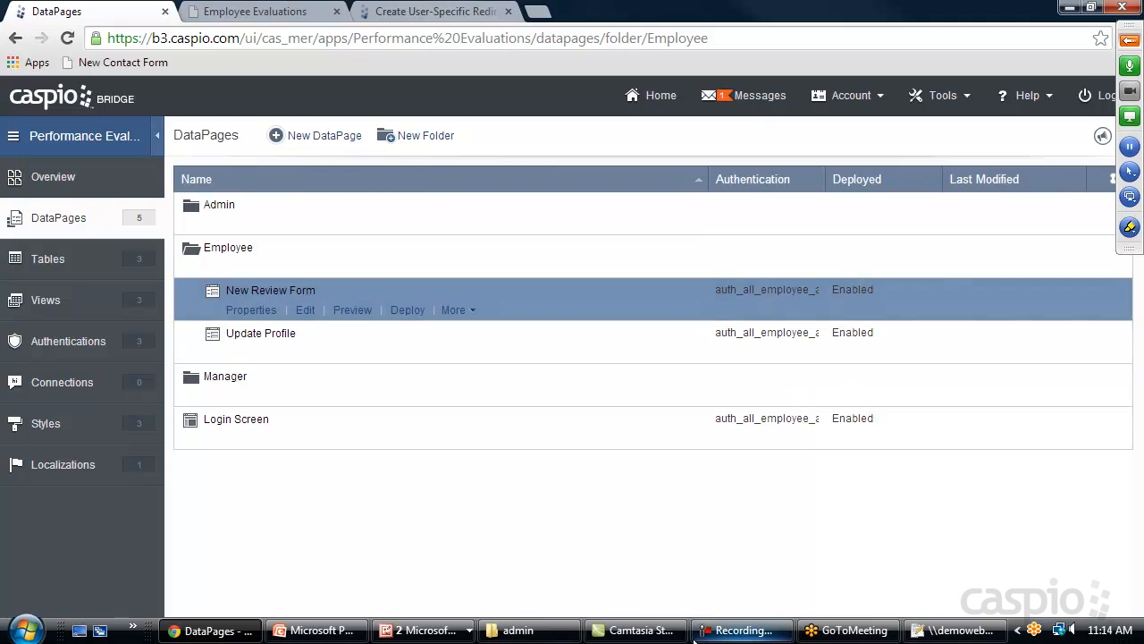
{"action": "left_click", "coordinate": [518, 630]}
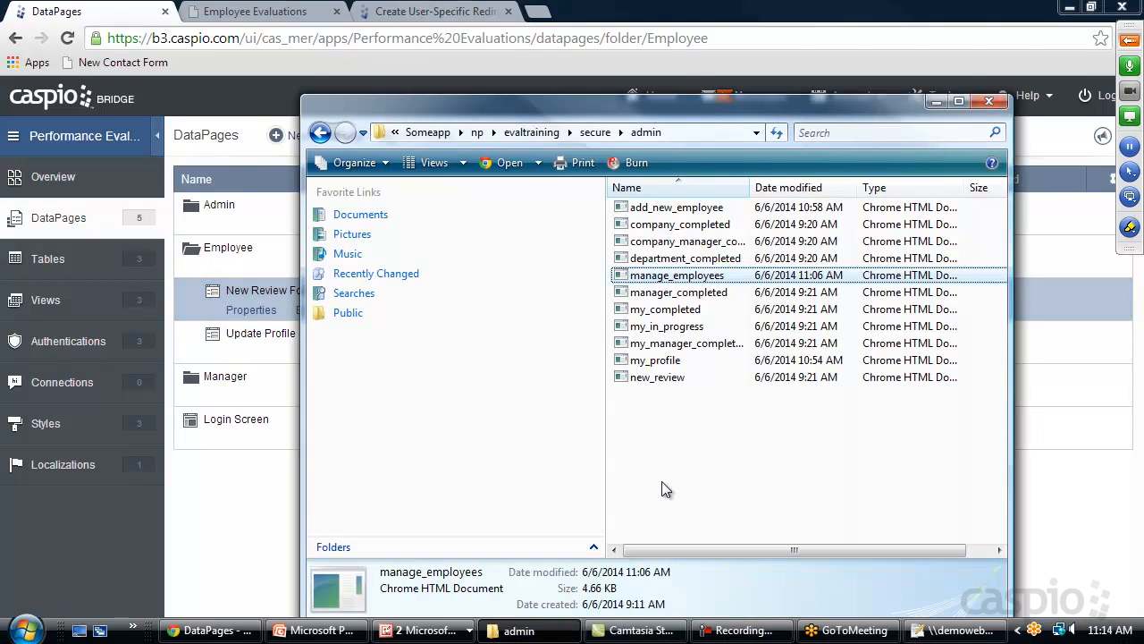
{"action": "left_click", "coordinate": [659, 379]}
{"action": "right_click", "coordinate": [658, 380]}
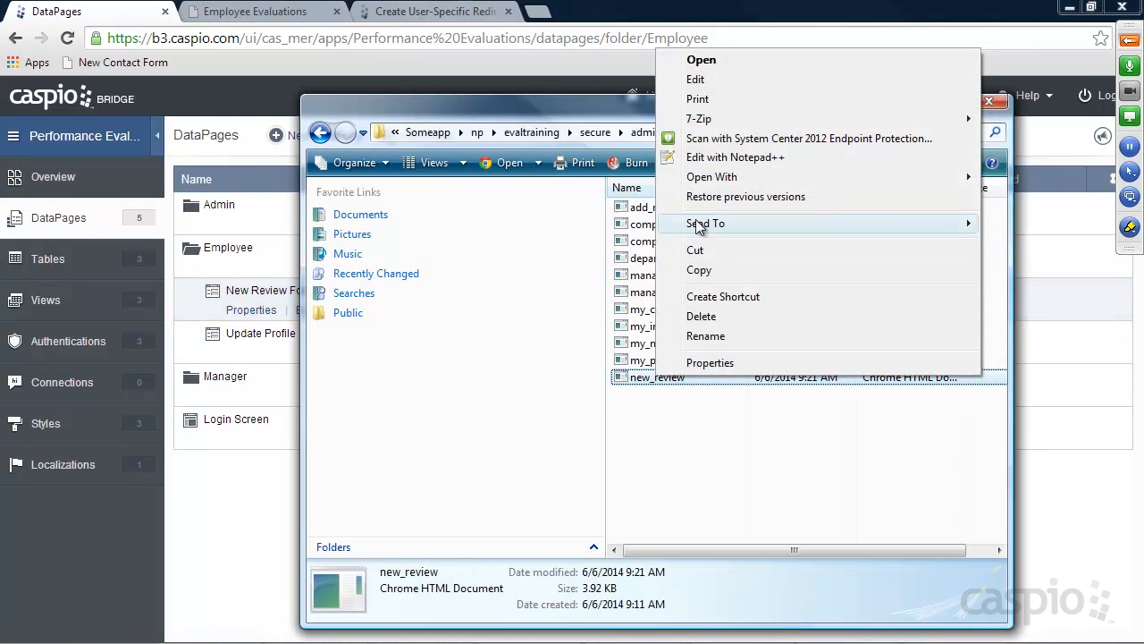
{"action": "left_click", "coordinate": [731, 159]}
{"action": "scroll", "coordinate": [523, 404], "scroll_direction": "down", "scroll_amount": 12}
{"action": "scroll", "coordinate": [523, 404], "scroll_direction": "down", "scroll_amount": 7}
{"action": "double_click", "coordinate": [150, 433]}
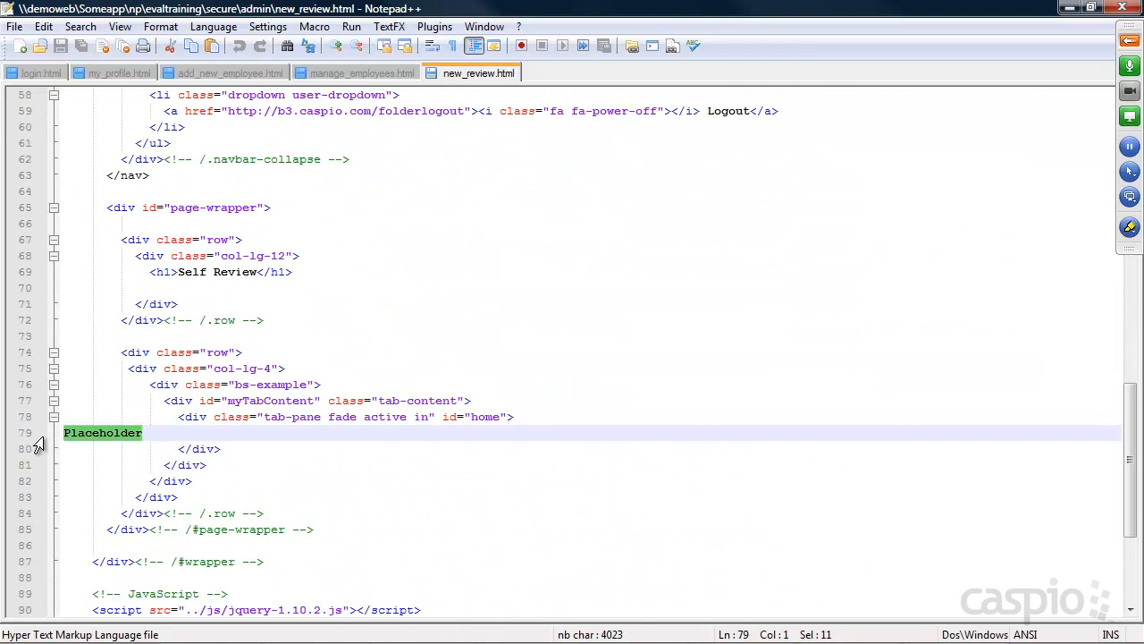
{"action": "key", "text": "ctrl+v"}
{"action": "key", "text": "ctrl+s"}
{"action": "left_click", "coordinate": [1121, 7]}
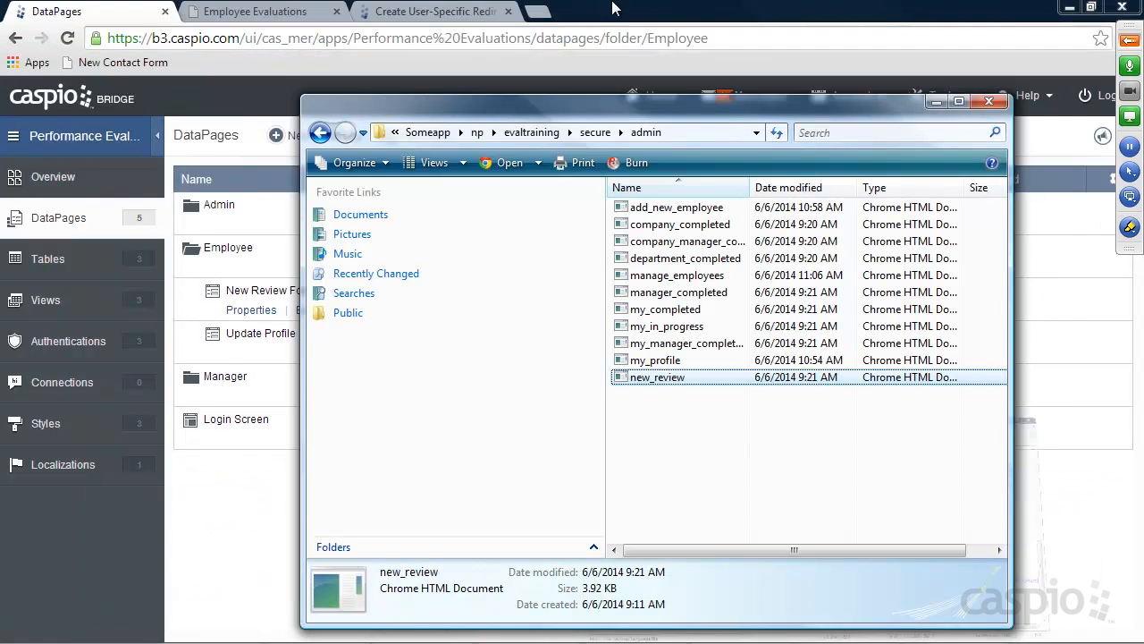
Go to the Employee Evaluations site in the browser
{"action": "left_click", "coordinate": [754, 14]}
{"action": "left_click", "coordinate": [436, 10]}
{"action": "left_click", "coordinate": [295, 11]}
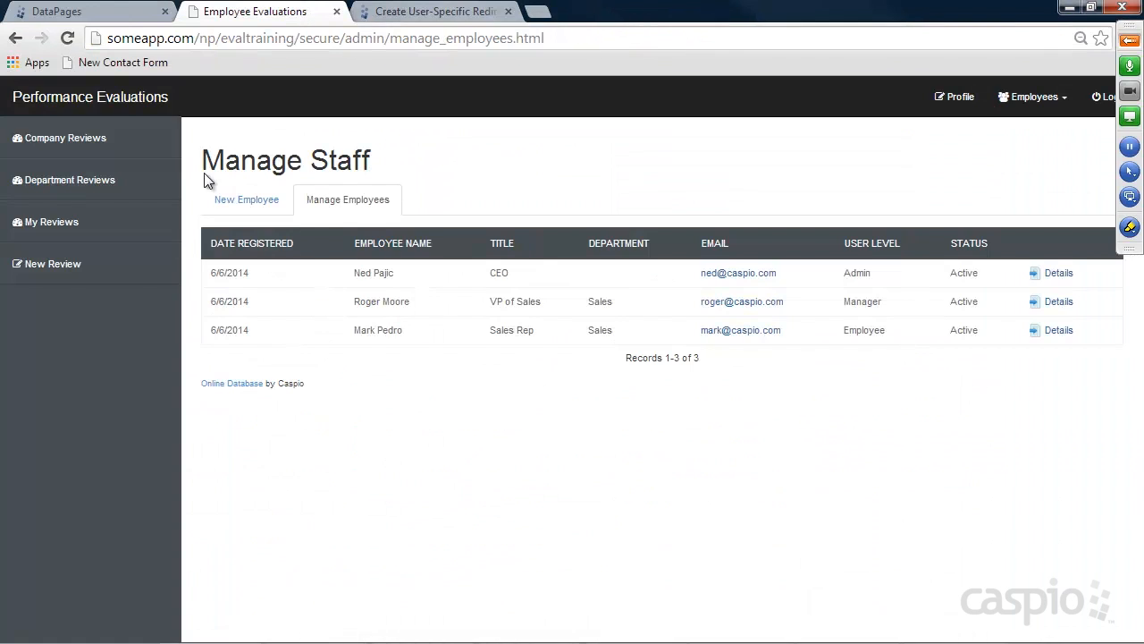
Test the embedded New Review form's date calendar and completion checkbox, then return to Caspio DataPages
{"action": "left_click", "coordinate": [49, 268]}
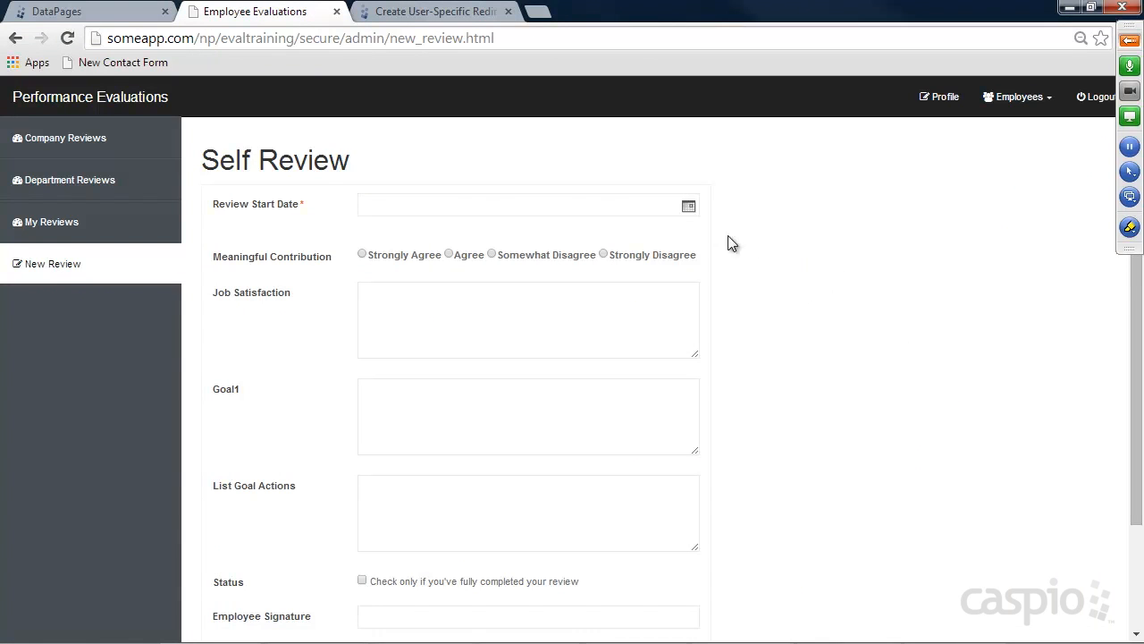
{"action": "left_click", "coordinate": [689, 207]}
{"action": "left_click", "coordinate": [840, 212]}
{"action": "scroll", "coordinate": [525, 250], "scroll_direction": "down", "scroll_amount": 3}
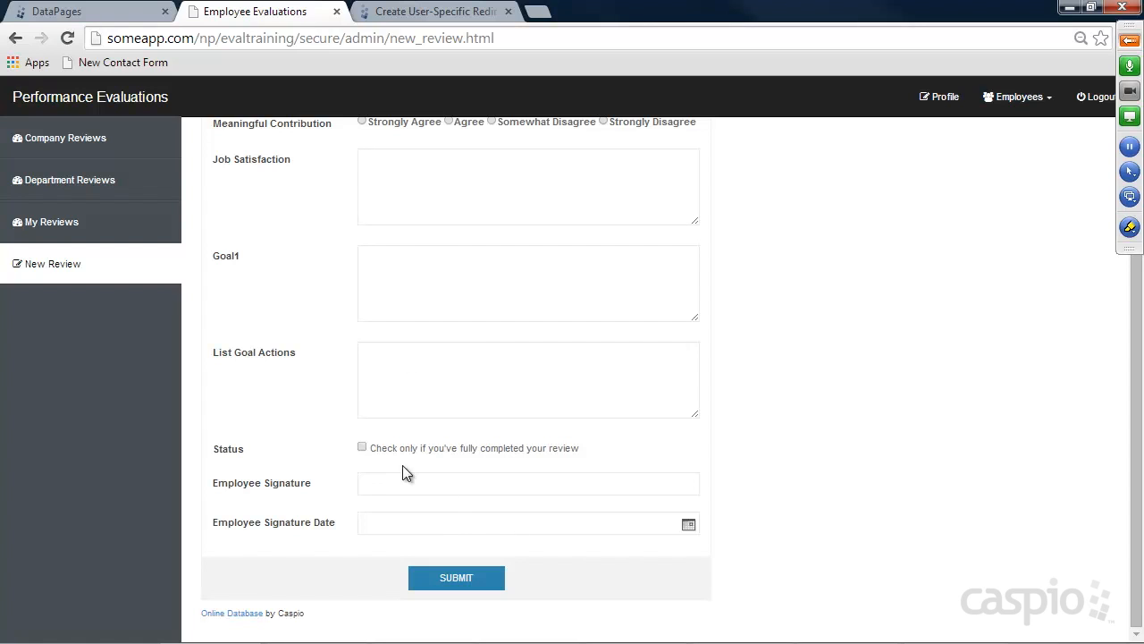
{"action": "left_click", "coordinate": [362, 447]}
{"action": "left_click", "coordinate": [53, 12]}
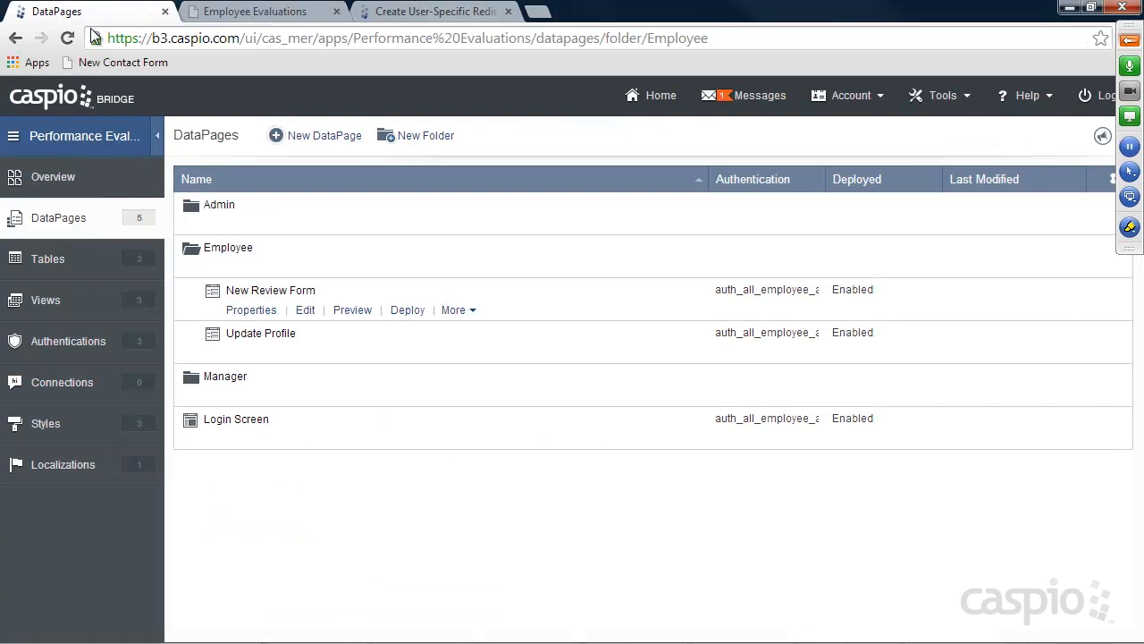
Reopen New Review Form for editing at field configuration and view its Rules tab
{"action": "left_click", "coordinate": [306, 310]}
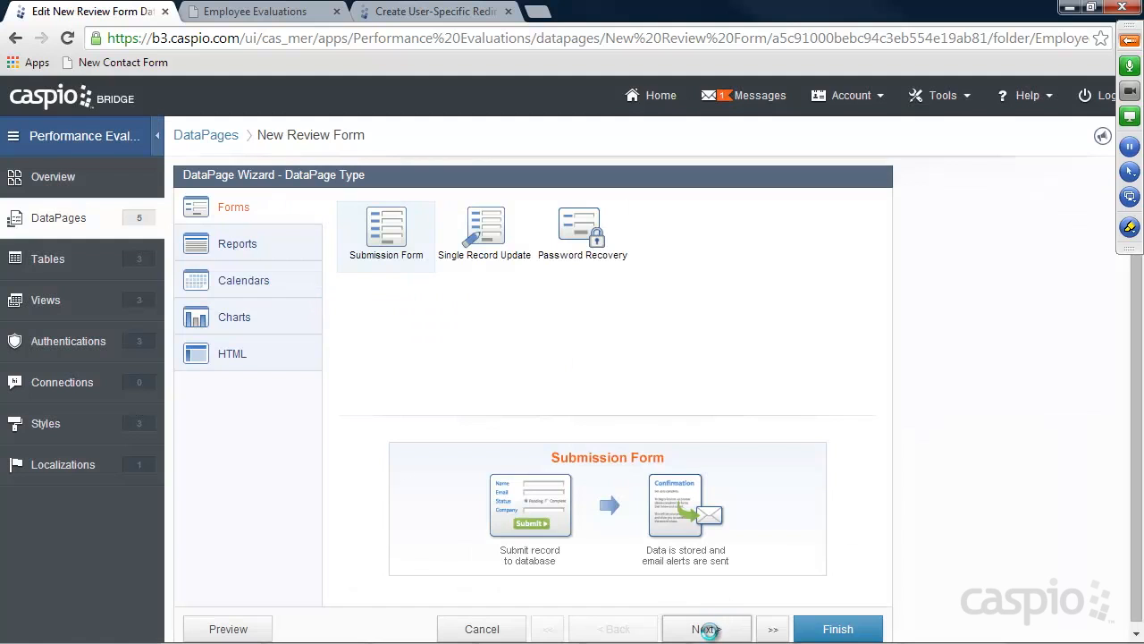
{"action": "left_click", "coordinate": [706, 631]}
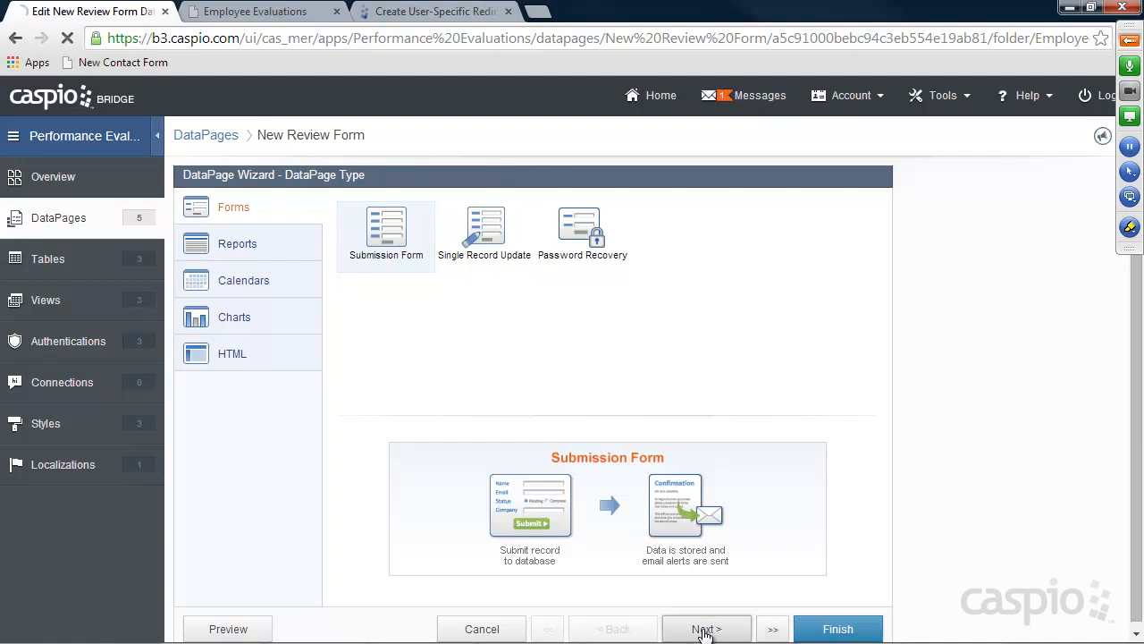
{"action": "left_click", "coordinate": [705, 630]}
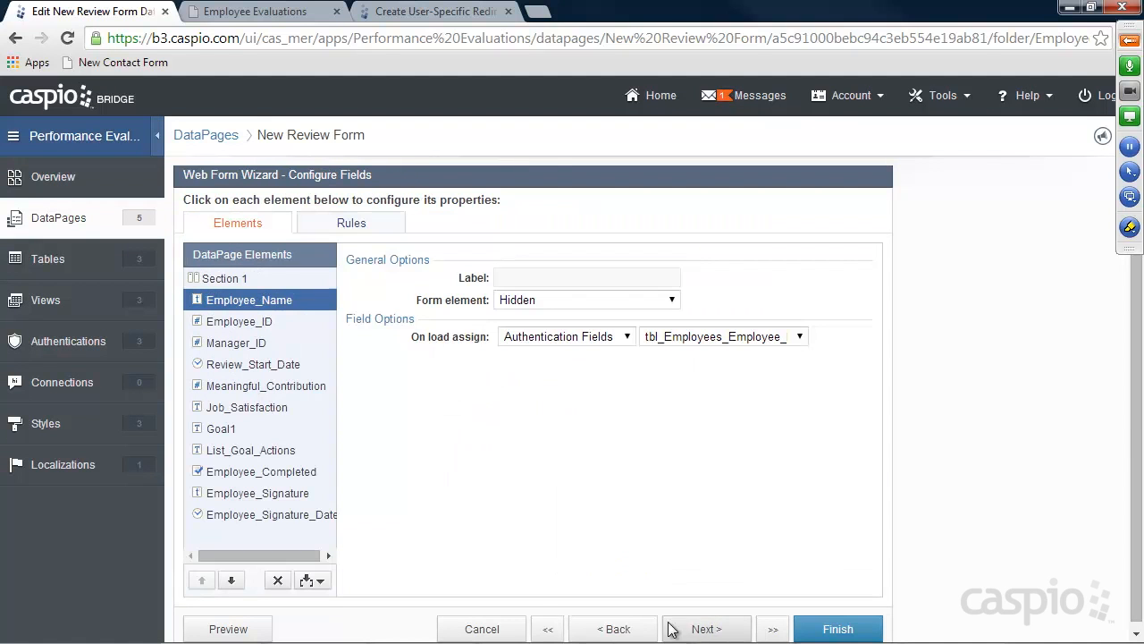
{"action": "left_click", "coordinate": [261, 475]}
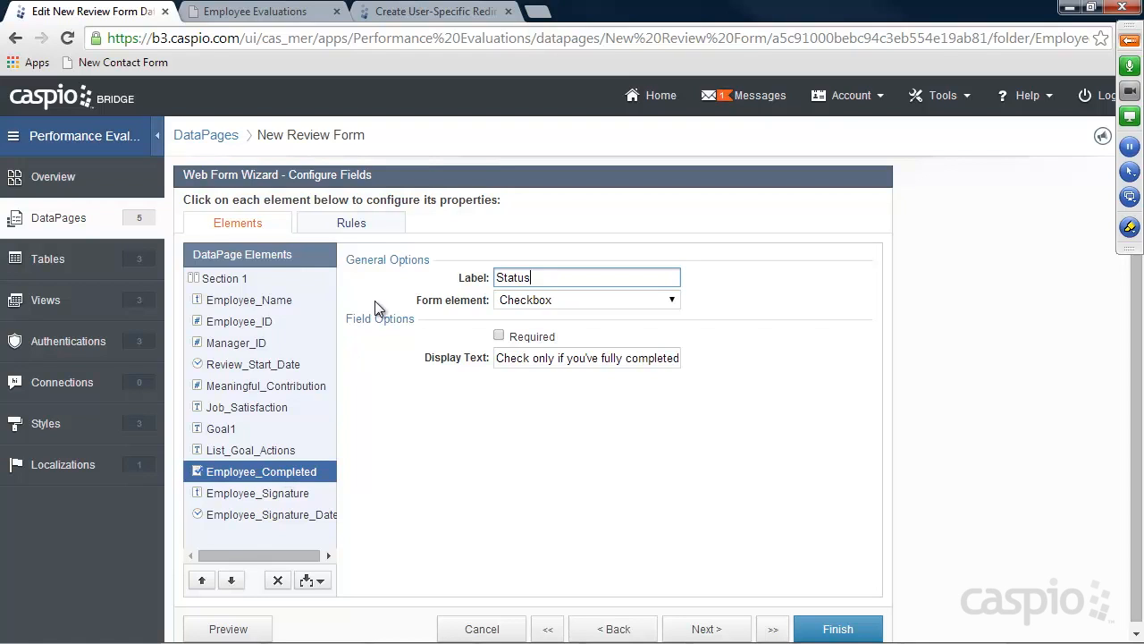
{"action": "left_click", "coordinate": [352, 229]}
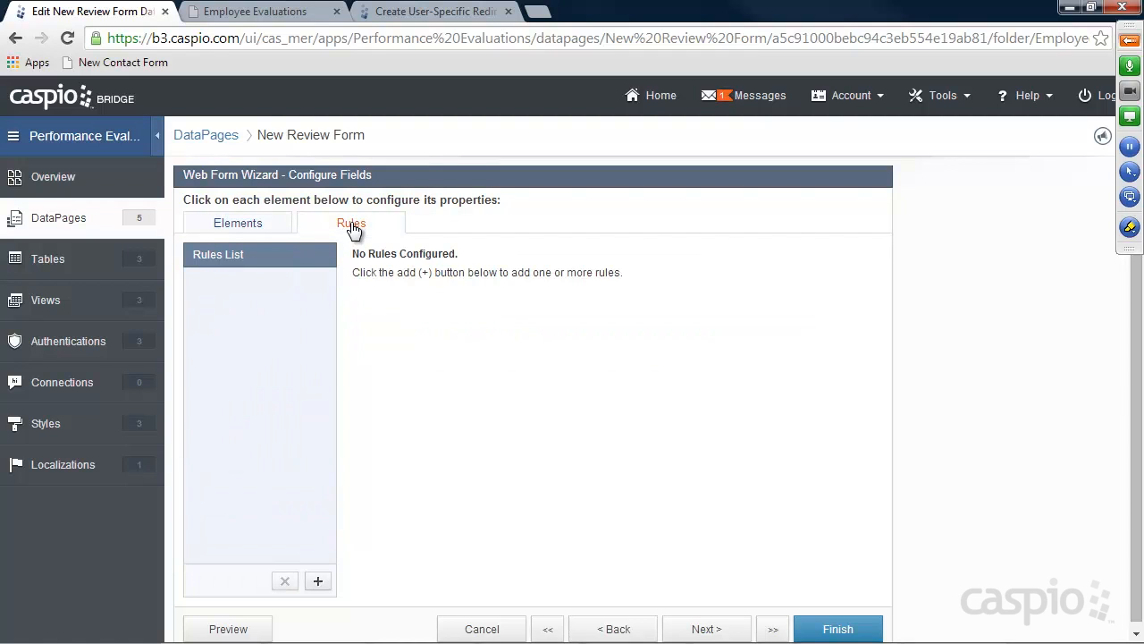
Add Rule 1 with the condition Employee_Completed is checked
{"action": "left_click", "coordinate": [318, 581]}
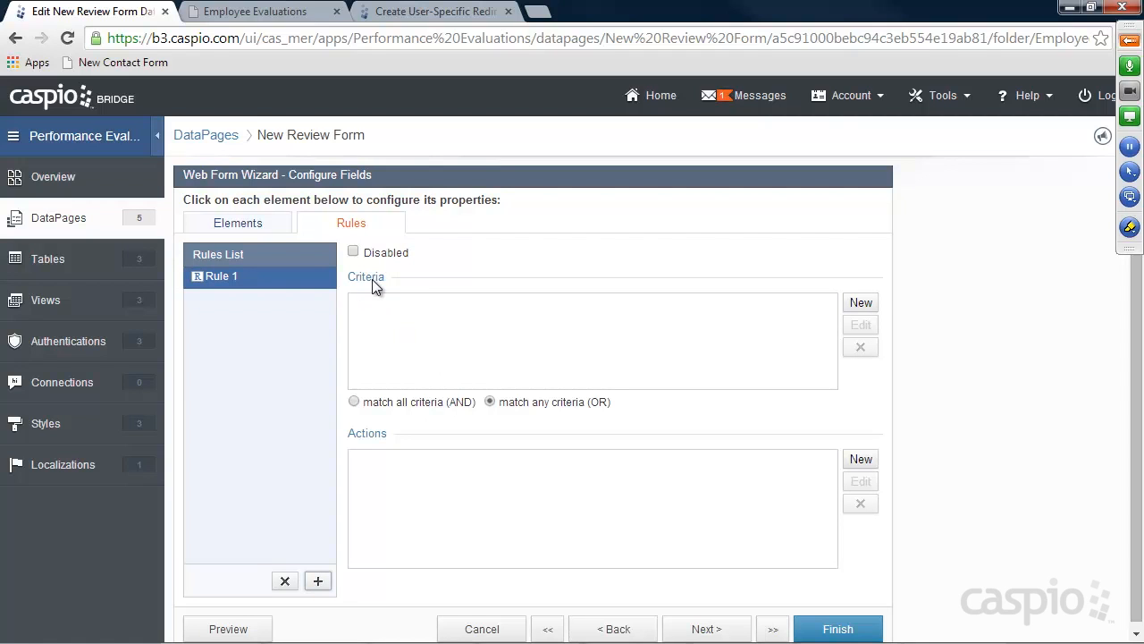
{"action": "left_click", "coordinate": [863, 304]}
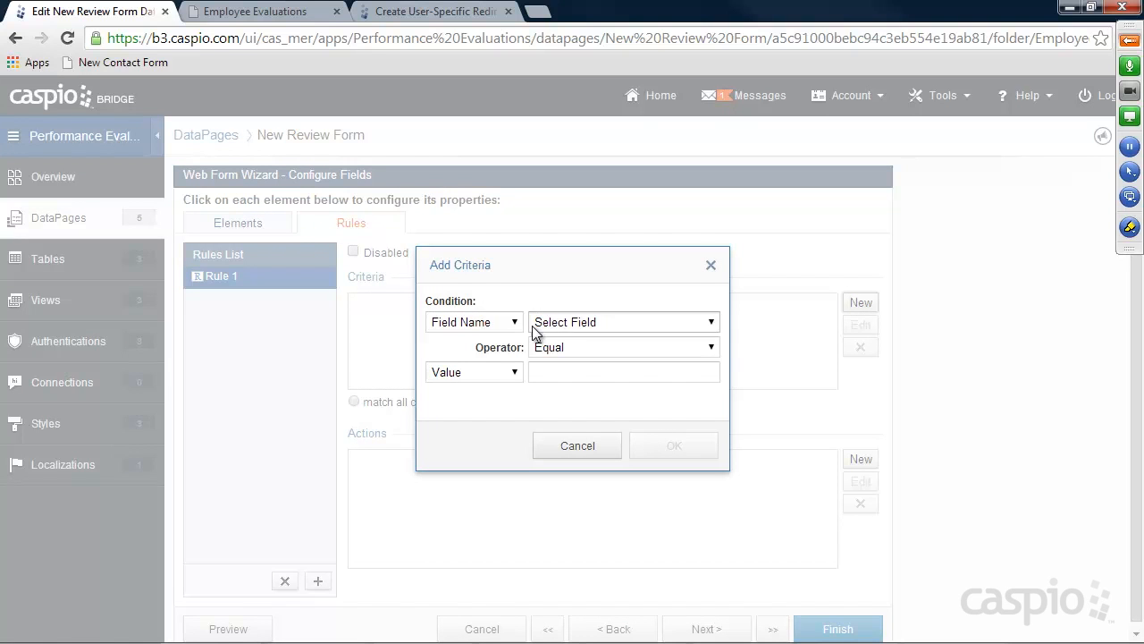
{"action": "left_click", "coordinate": [572, 323]}
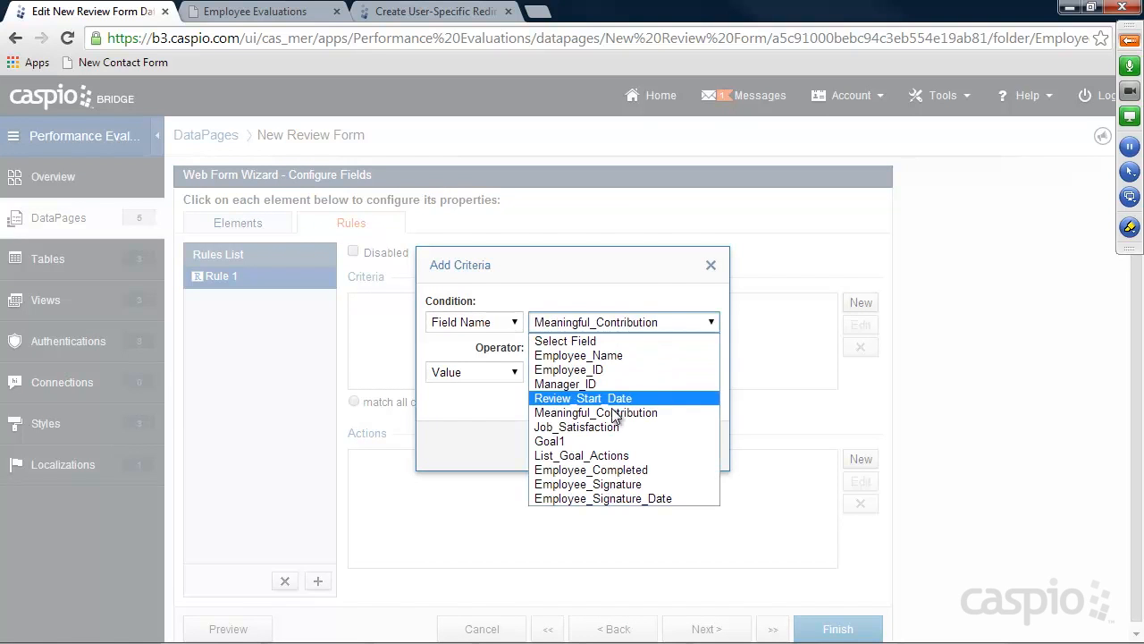
{"action": "left_click", "coordinate": [604, 469]}
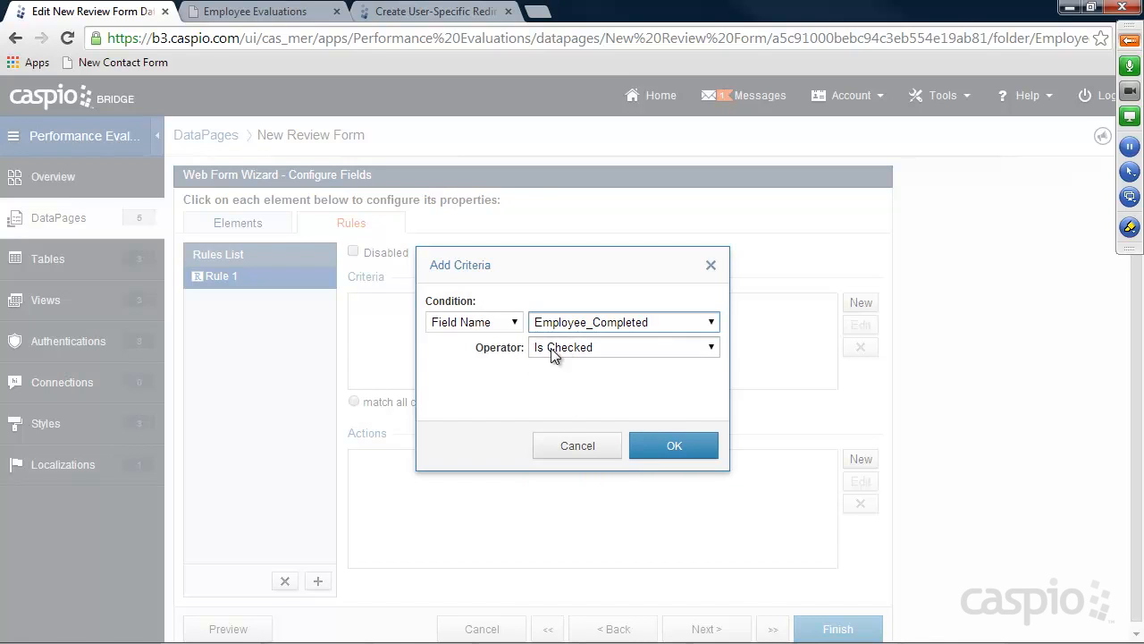
{"action": "left_click", "coordinate": [670, 445]}
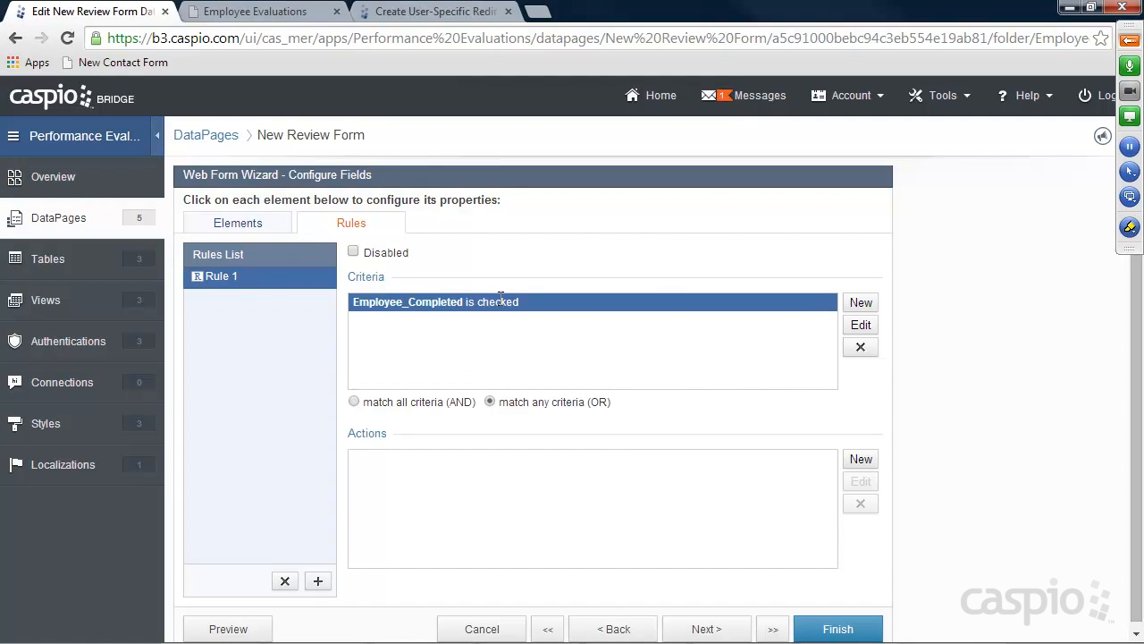
Add Required actions for Meaningful_Contribution and Job_Satisfaction
{"action": "left_click", "coordinate": [861, 458]}
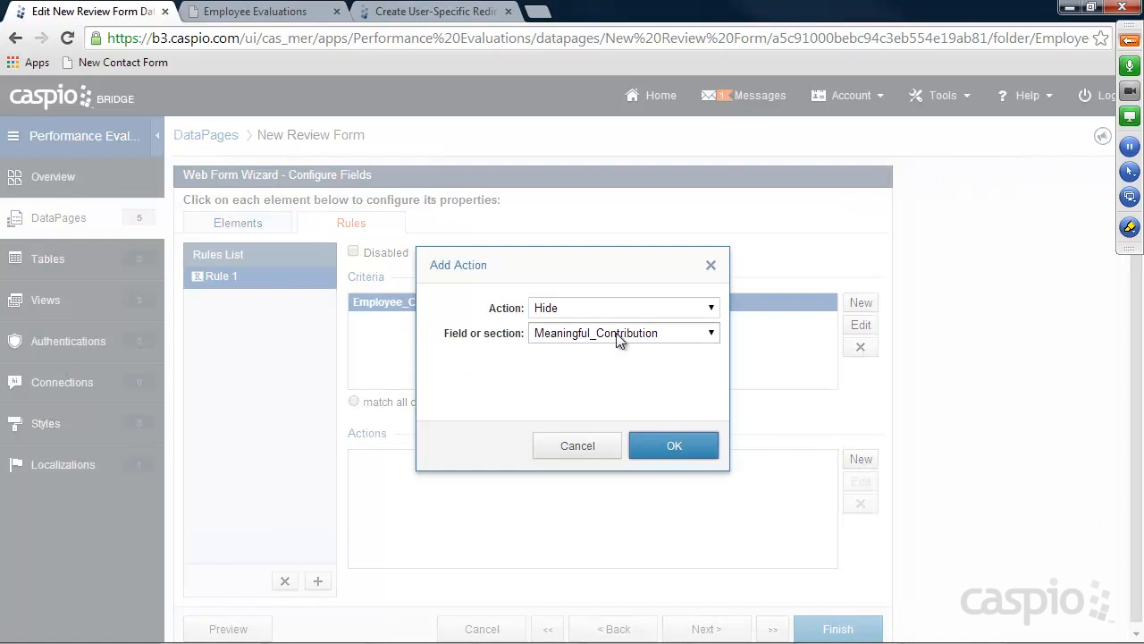
{"action": "left_click", "coordinate": [579, 308]}
{"action": "left_click", "coordinate": [575, 355]}
{"action": "left_click", "coordinate": [581, 333]}
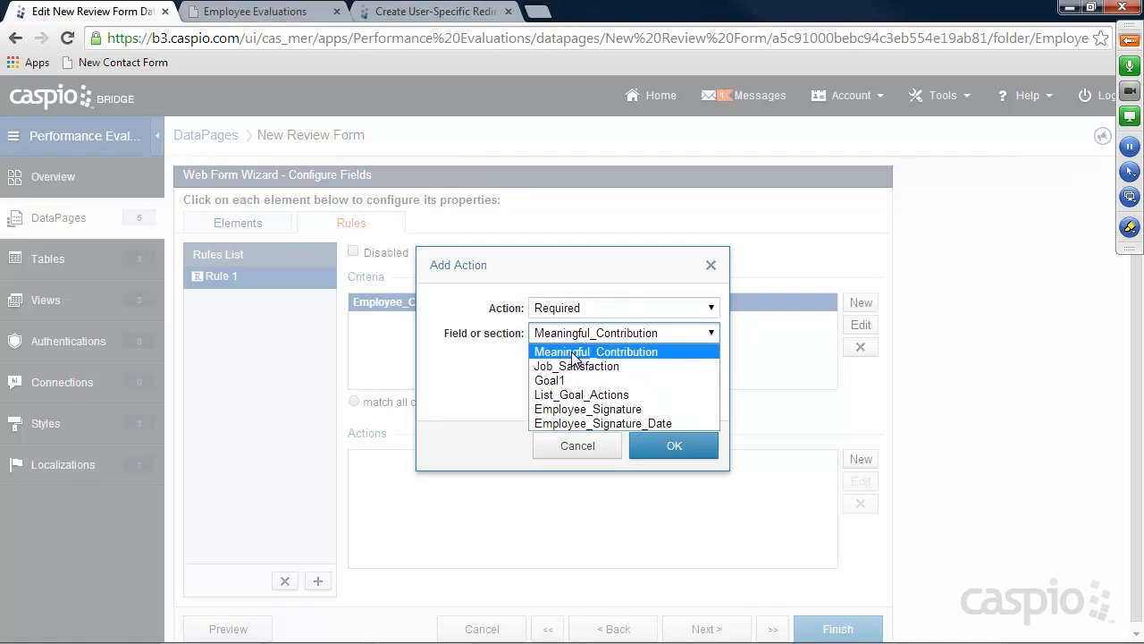
{"action": "left_click", "coordinate": [575, 356]}
{"action": "left_click", "coordinate": [666, 444]}
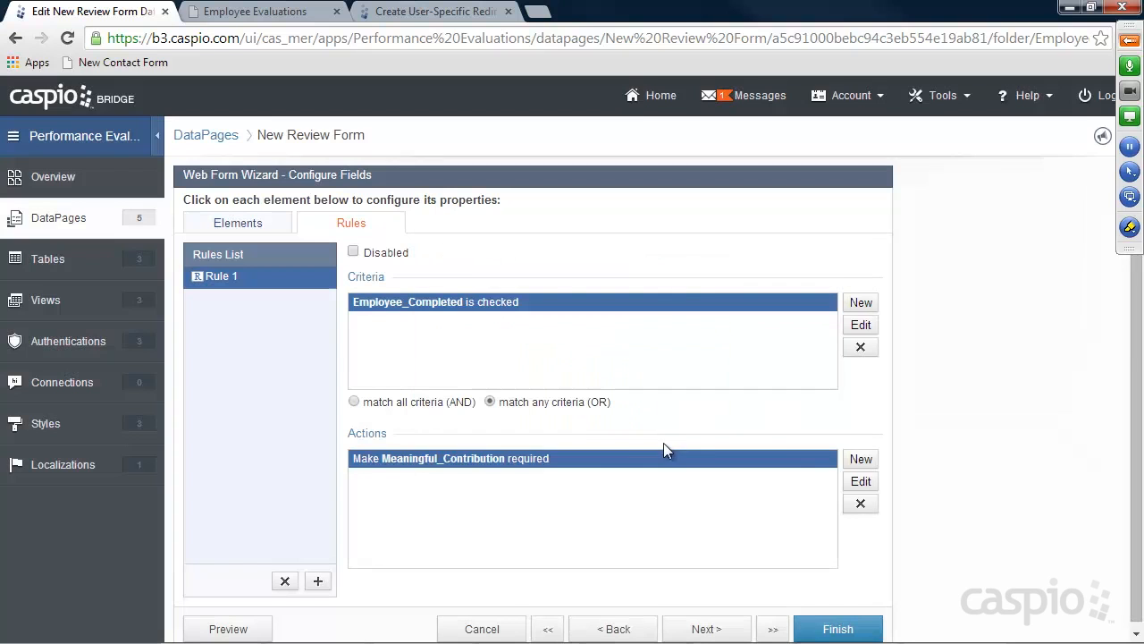
{"action": "left_click", "coordinate": [858, 459]}
{"action": "left_click", "coordinate": [571, 311]}
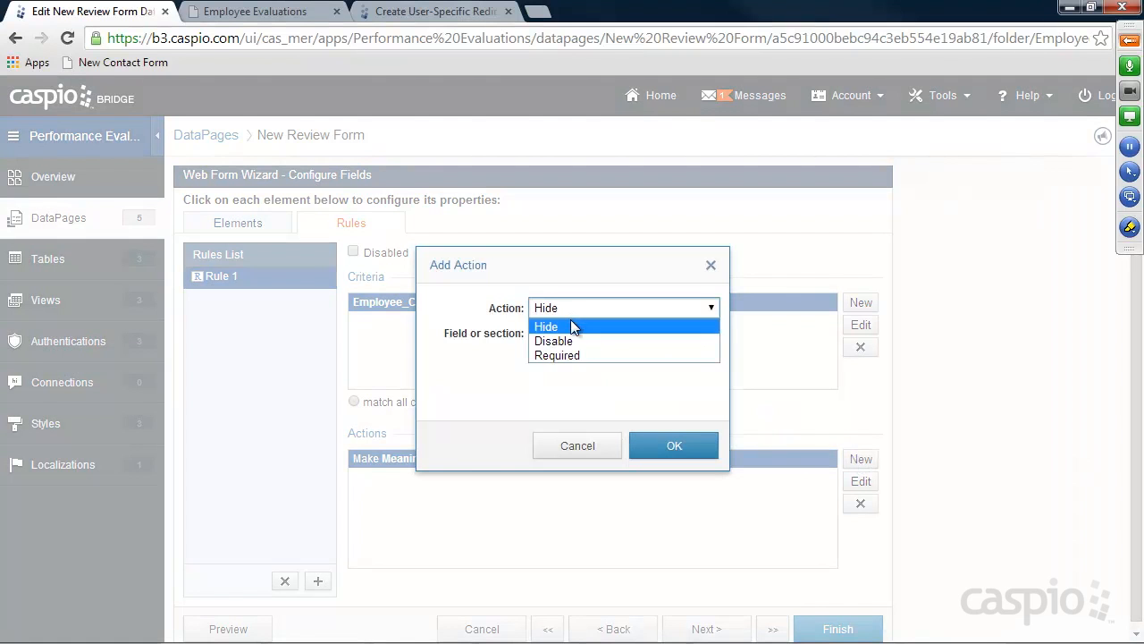
{"action": "left_click", "coordinate": [565, 356]}
{"action": "left_click", "coordinate": [577, 336]}
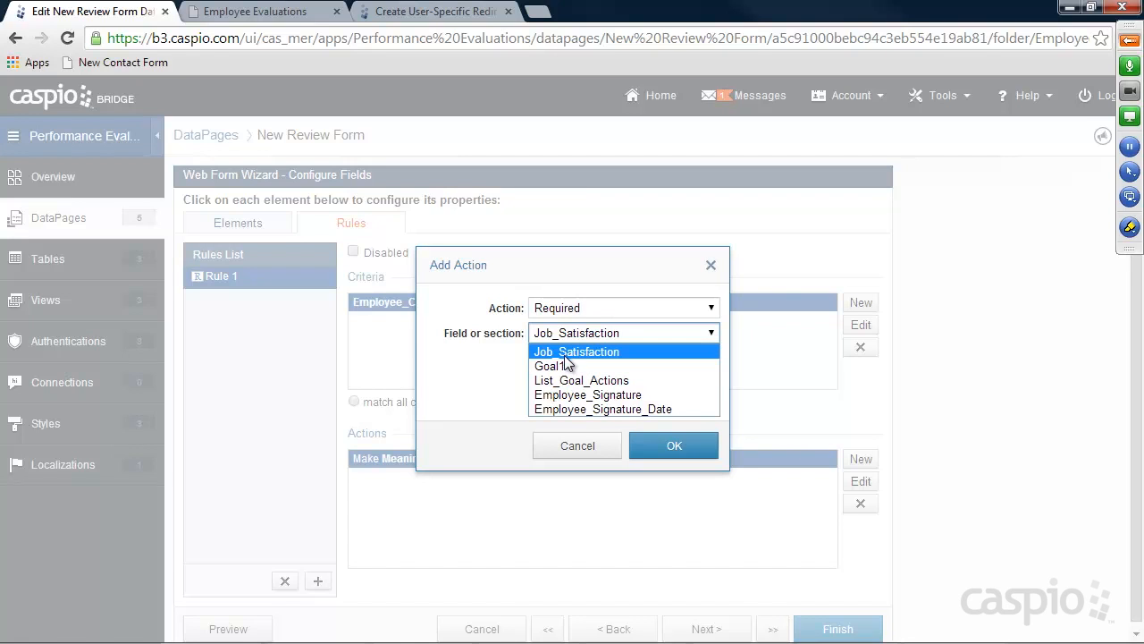
{"action": "left_click", "coordinate": [565, 352]}
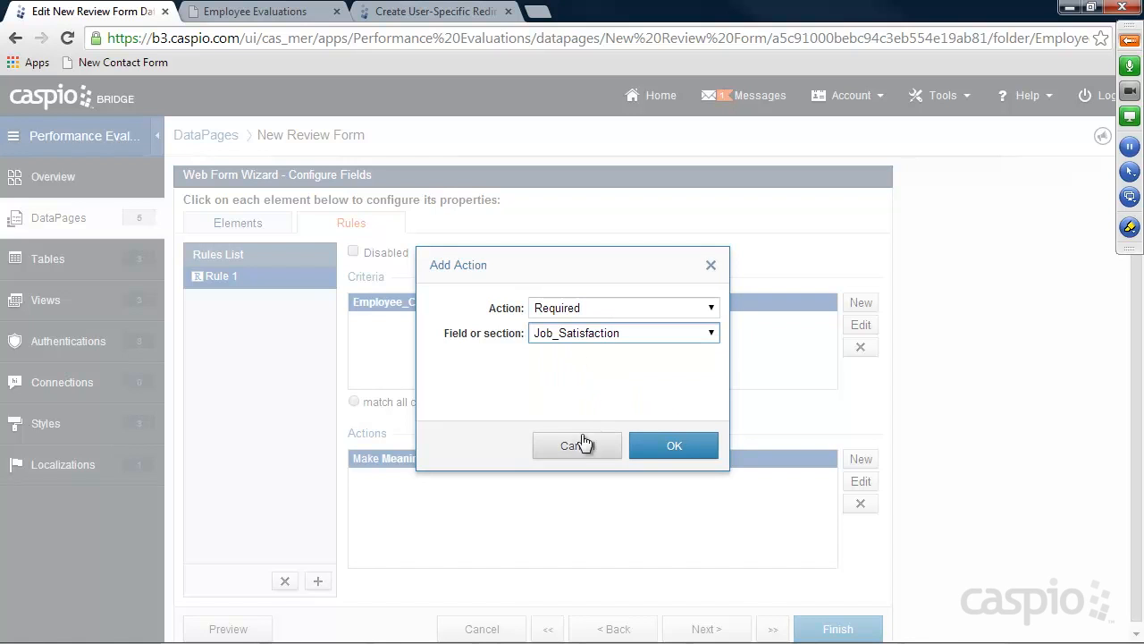
{"action": "left_click", "coordinate": [642, 439]}
Add Required actions for Goal1 and List_Goal_Actions
{"action": "left_click", "coordinate": [850, 461]}
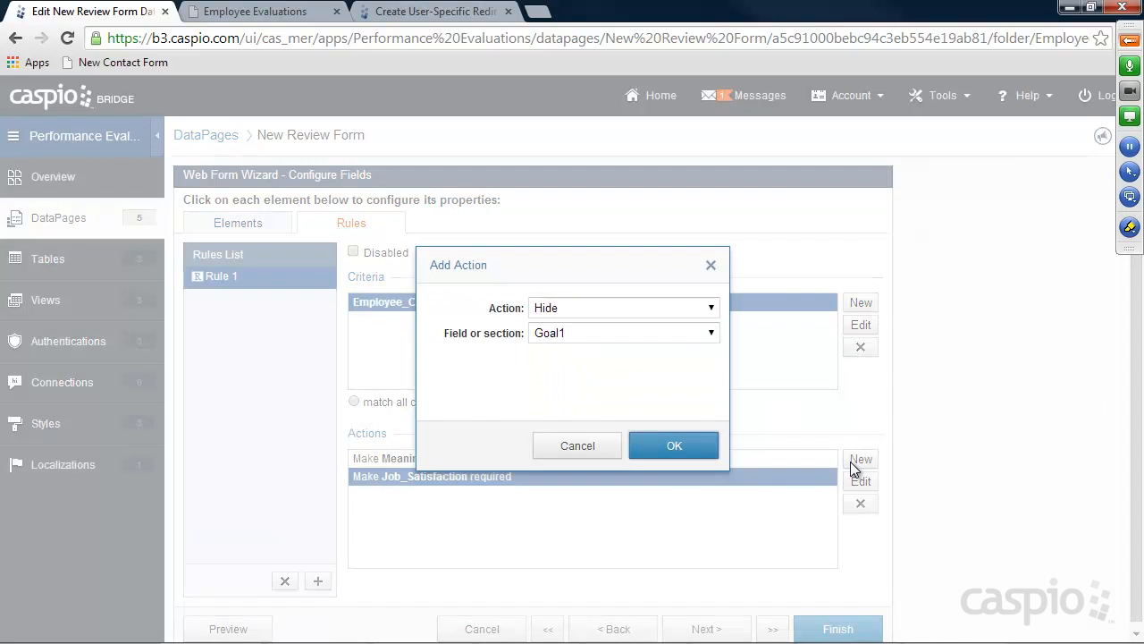
{"action": "left_click", "coordinate": [555, 309]}
{"action": "left_click", "coordinate": [567, 355]}
{"action": "left_click", "coordinate": [559, 335]}
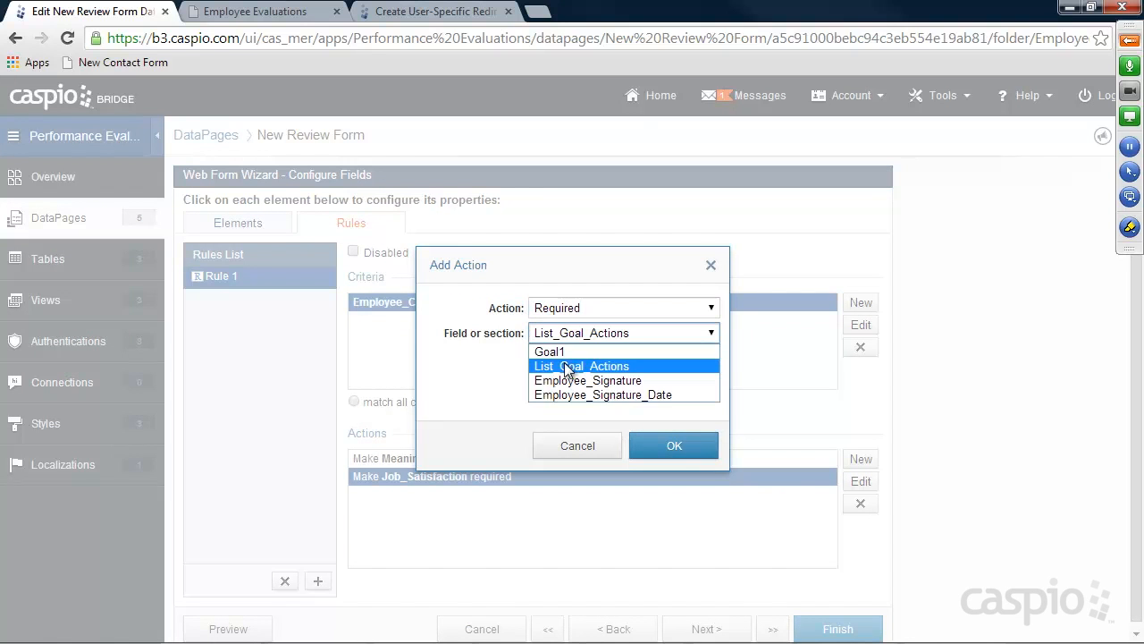
{"action": "left_click", "coordinate": [565, 352]}
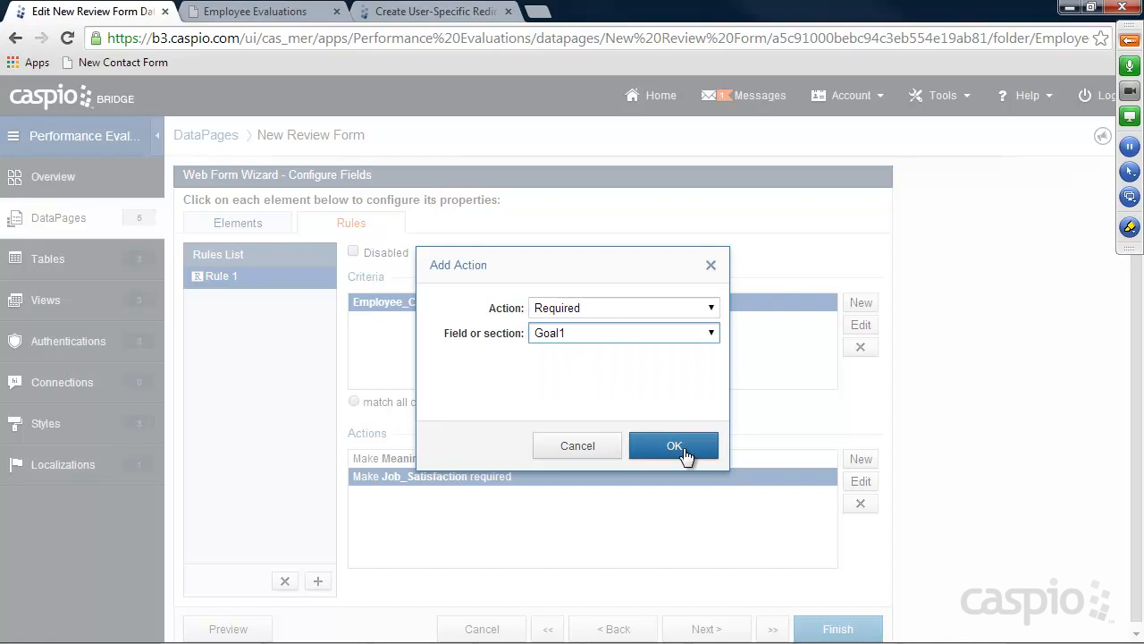
{"action": "left_click", "coordinate": [681, 447]}
{"action": "left_click", "coordinate": [860, 459]}
{"action": "left_click", "coordinate": [580, 310]}
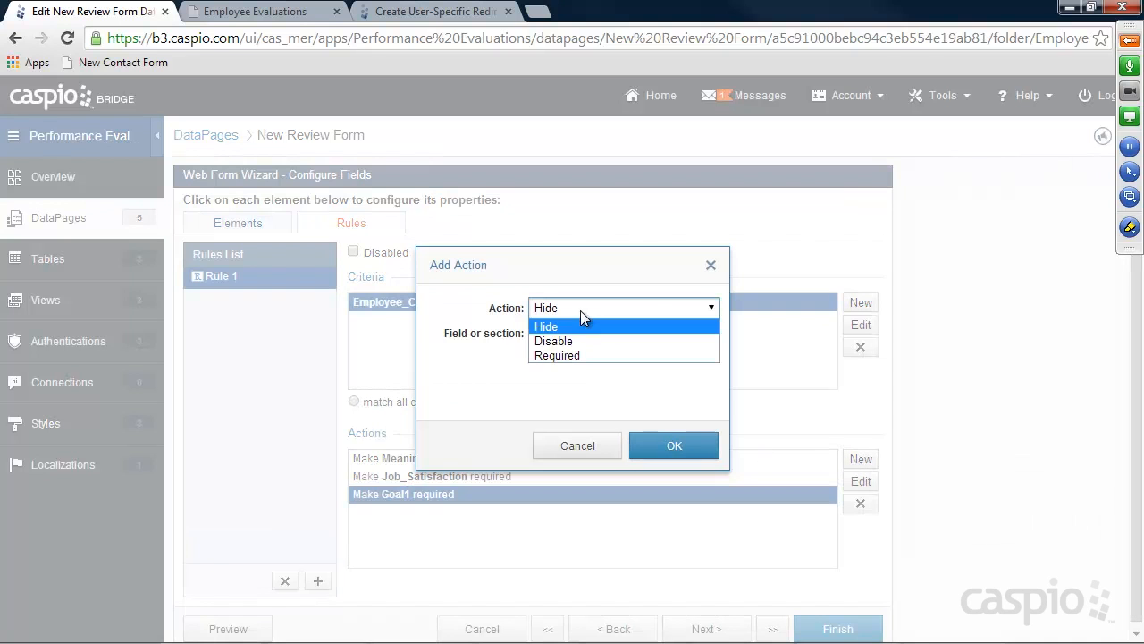
{"action": "left_click", "coordinate": [573, 354]}
{"action": "left_click", "coordinate": [579, 338]}
{"action": "left_click", "coordinate": [583, 348]}
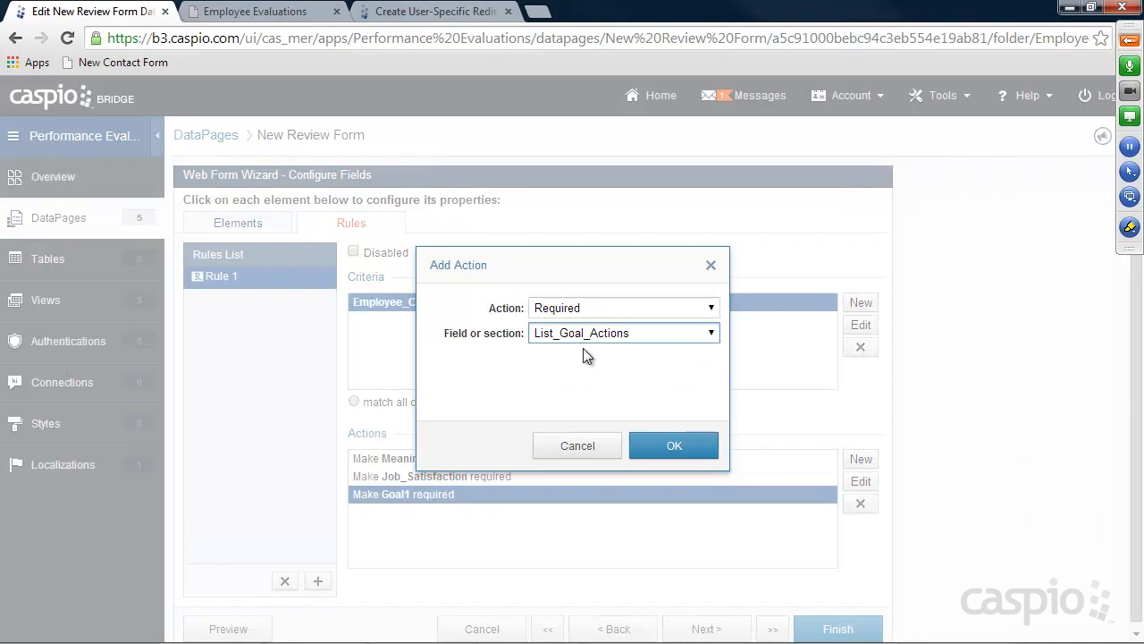
{"action": "left_click", "coordinate": [674, 446]}
Add Required actions for Employee_Signature and Employee_Signature_Date, then finish the DataPage
{"action": "left_click", "coordinate": [846, 461]}
{"action": "left_click", "coordinate": [620, 312]}
{"action": "left_click", "coordinate": [581, 355]}
{"action": "left_click", "coordinate": [583, 335]}
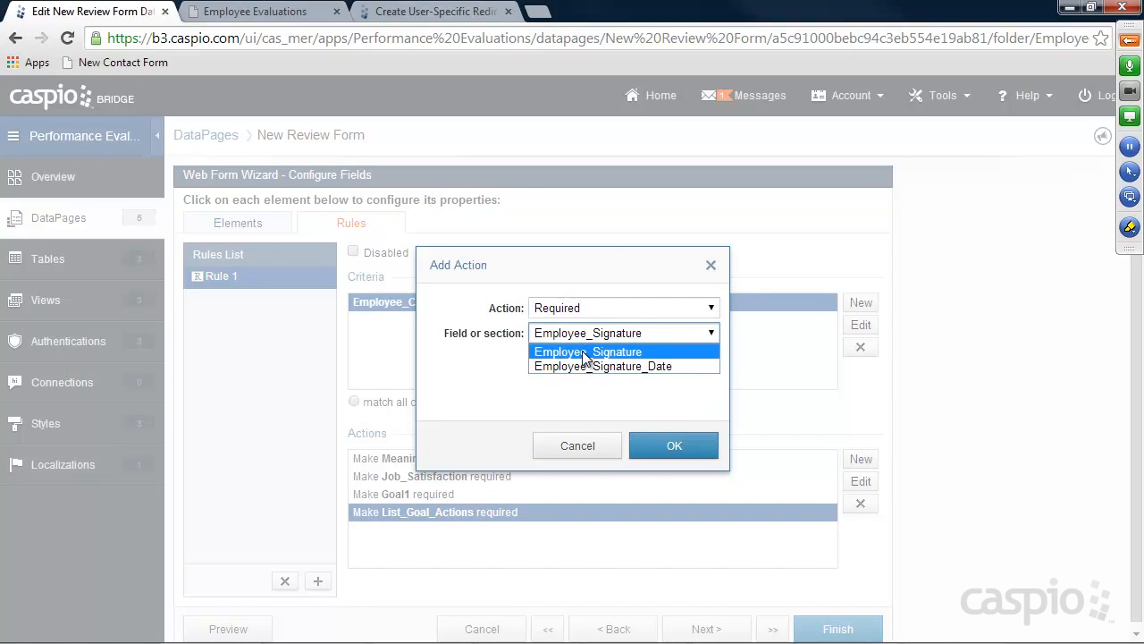
{"action": "left_click", "coordinate": [585, 354]}
{"action": "left_click", "coordinate": [672, 446]}
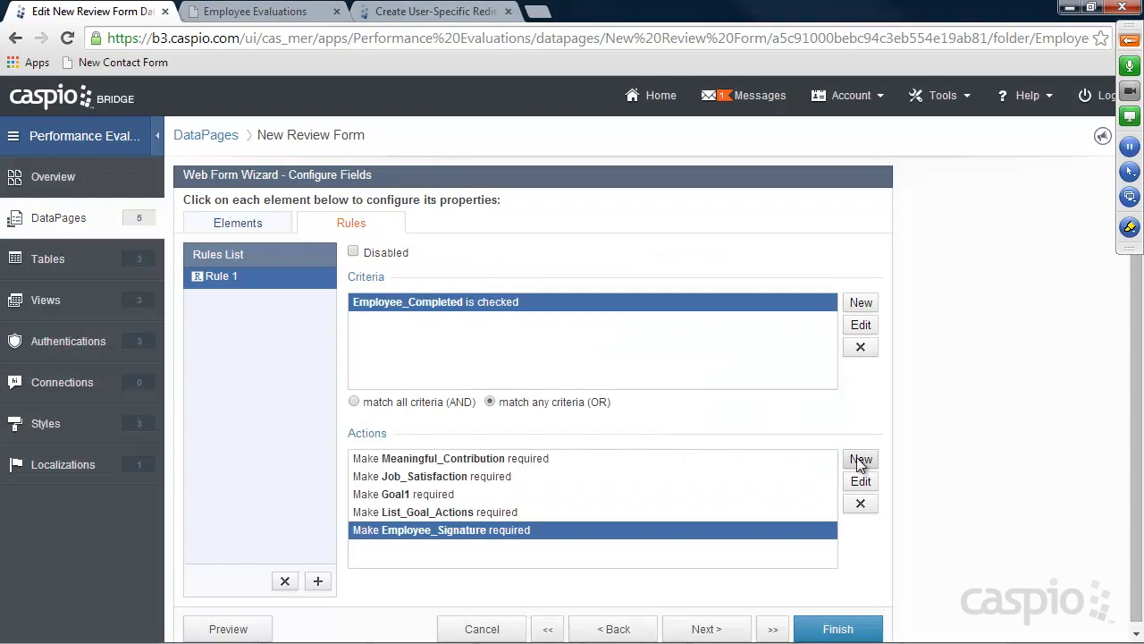
{"action": "left_click", "coordinate": [858, 460]}
{"action": "left_click", "coordinate": [569, 310]}
{"action": "left_click", "coordinate": [565, 352]}
{"action": "left_click", "coordinate": [572, 339]}
{"action": "left_click", "coordinate": [577, 352]}
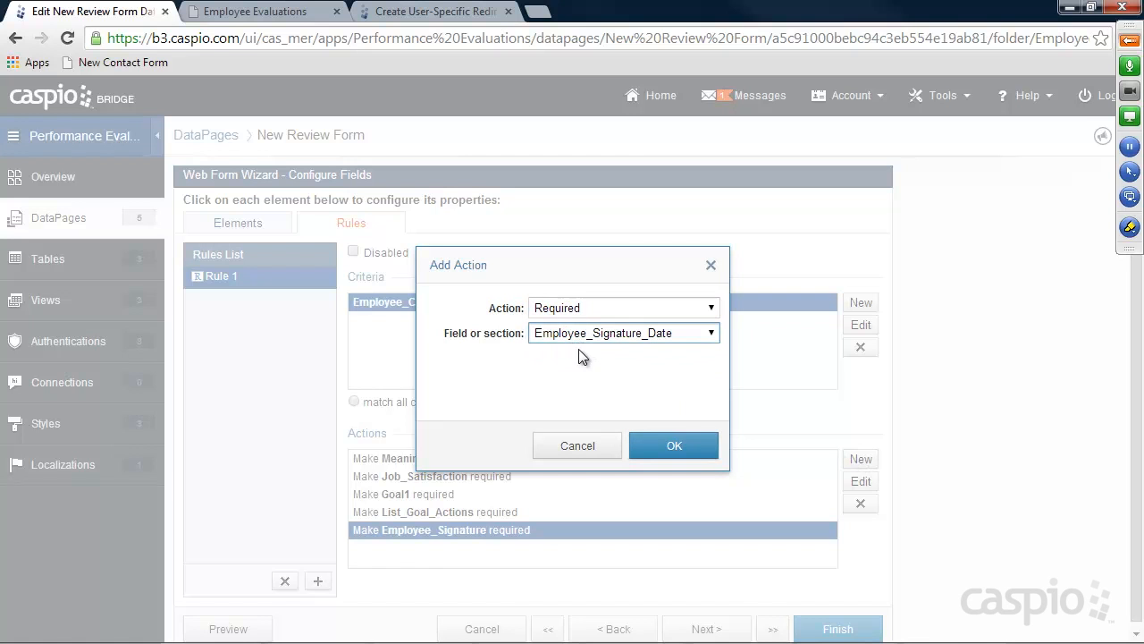
{"action": "left_click", "coordinate": [672, 441]}
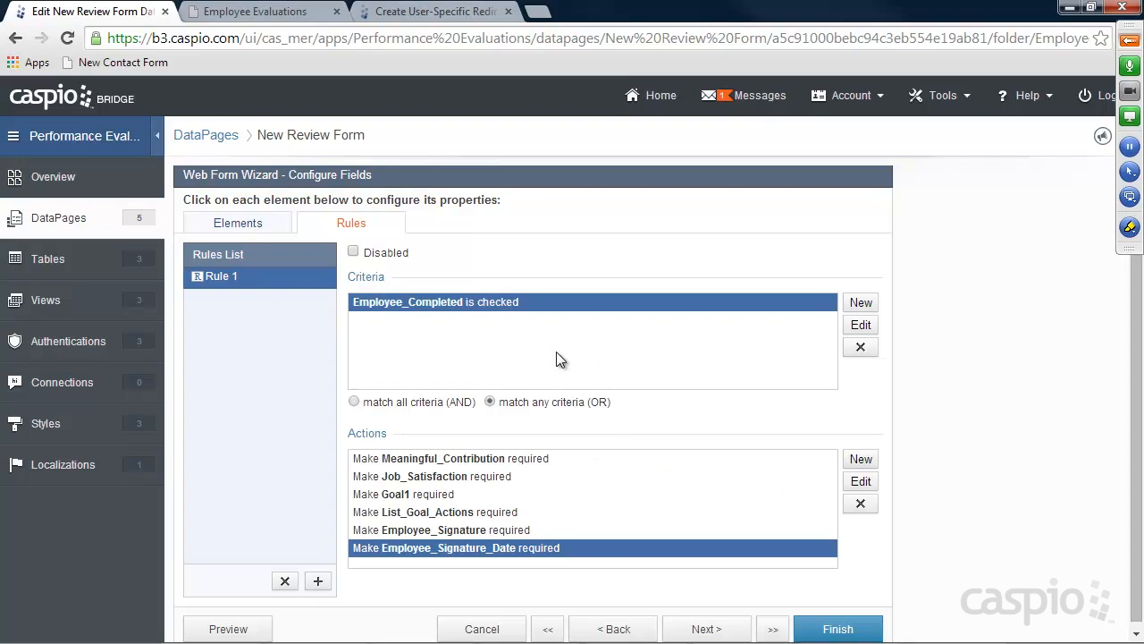
{"action": "left_click", "coordinate": [819, 626]}
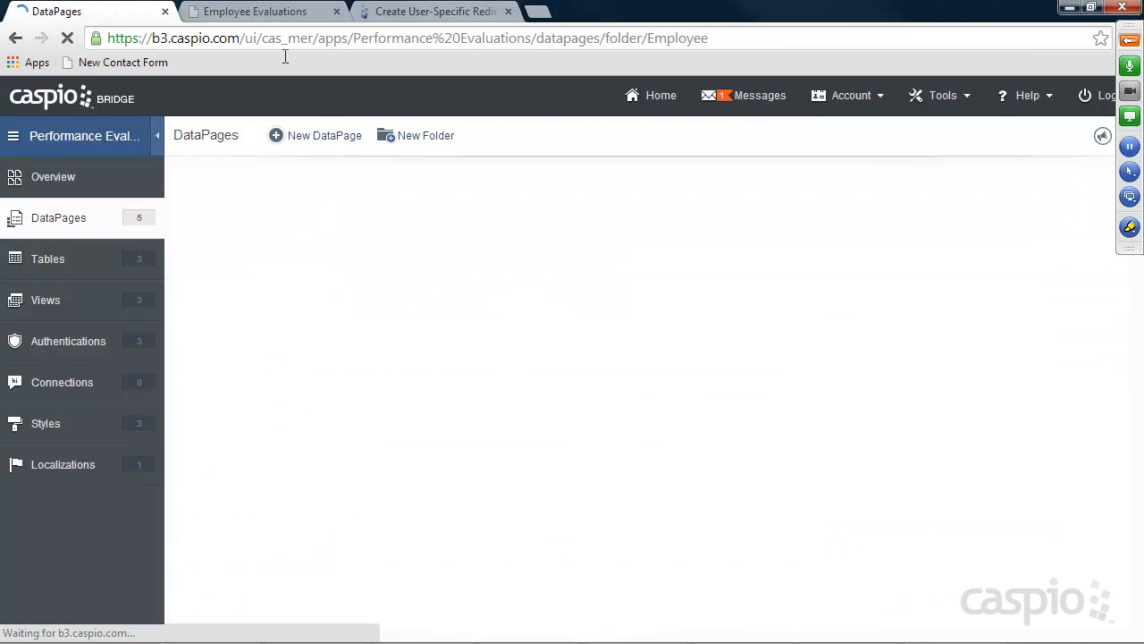
{"action": "left_click", "coordinate": [244, 10]}
{"action": "left_click", "coordinate": [67, 38]}
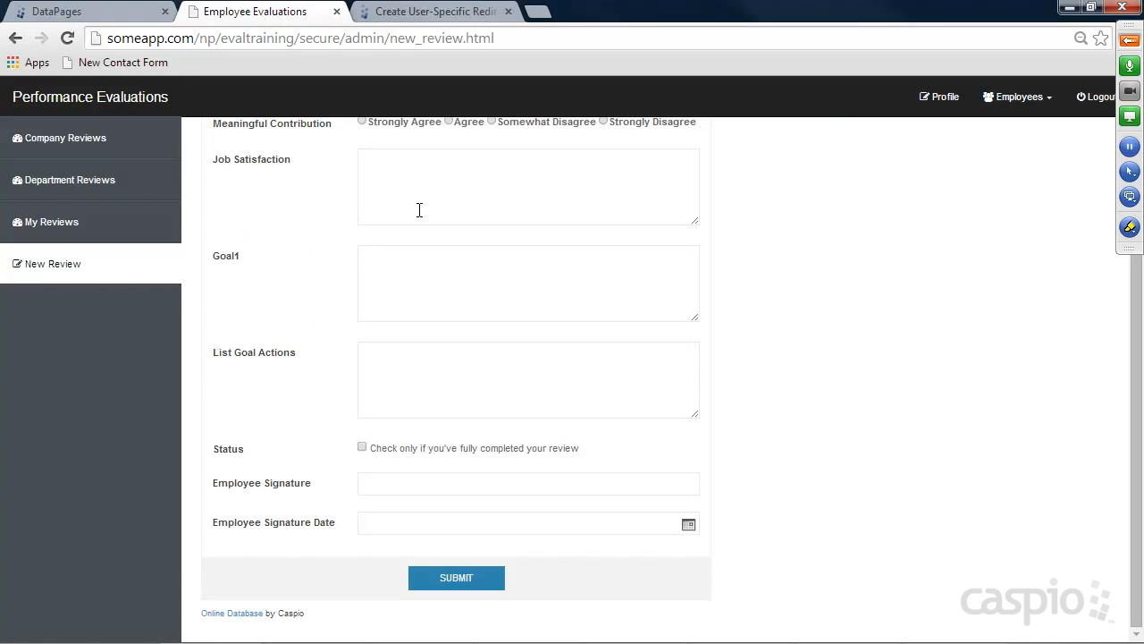
{"action": "scroll", "coordinate": [420, 214], "scroll_direction": "up", "scroll_amount": 2}
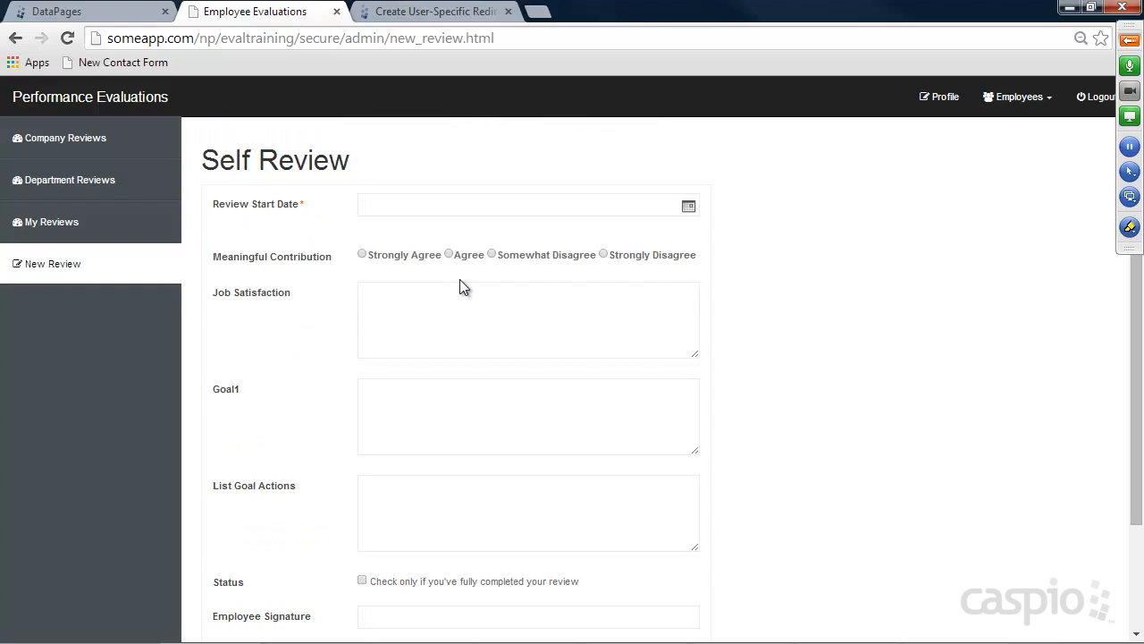
{"action": "scroll", "coordinate": [588, 391], "scroll_direction": "down", "scroll_amount": 2}
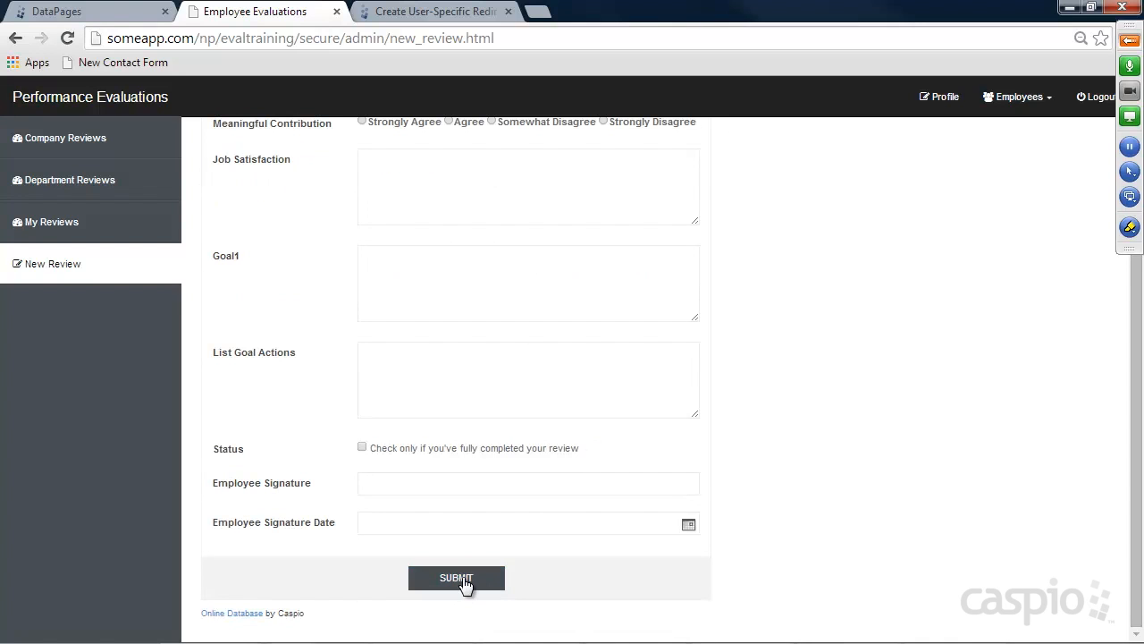
{"action": "left_click", "coordinate": [362, 447]}
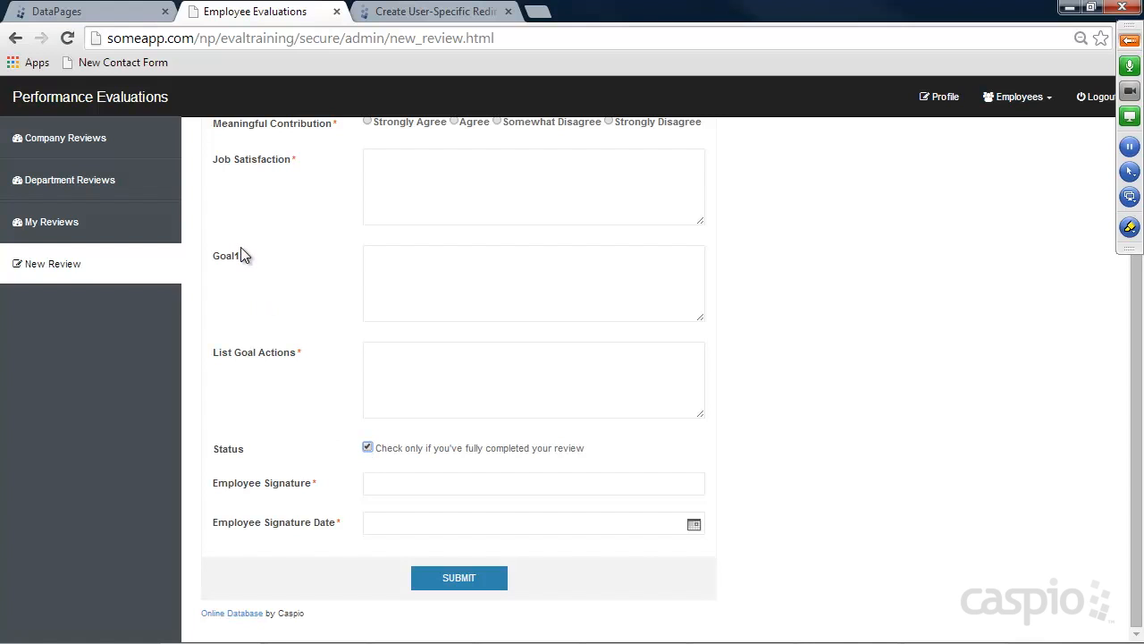
{"action": "scroll", "coordinate": [330, 263], "scroll_direction": "up", "scroll_amount": 3}
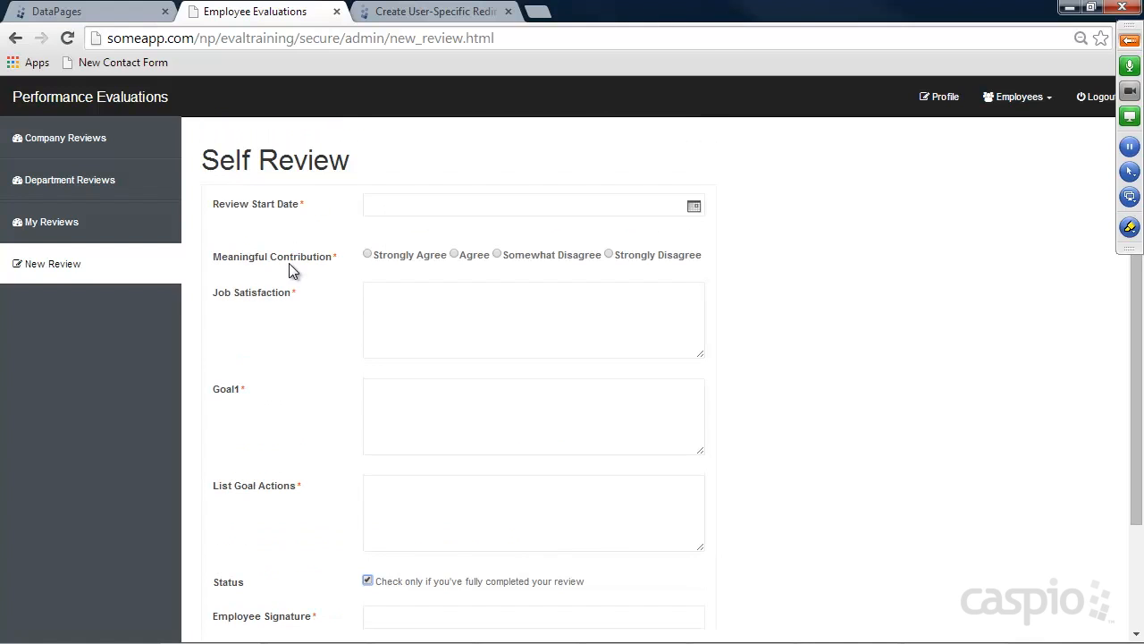
{"action": "scroll", "coordinate": [322, 351], "scroll_direction": "down", "scroll_amount": 1}
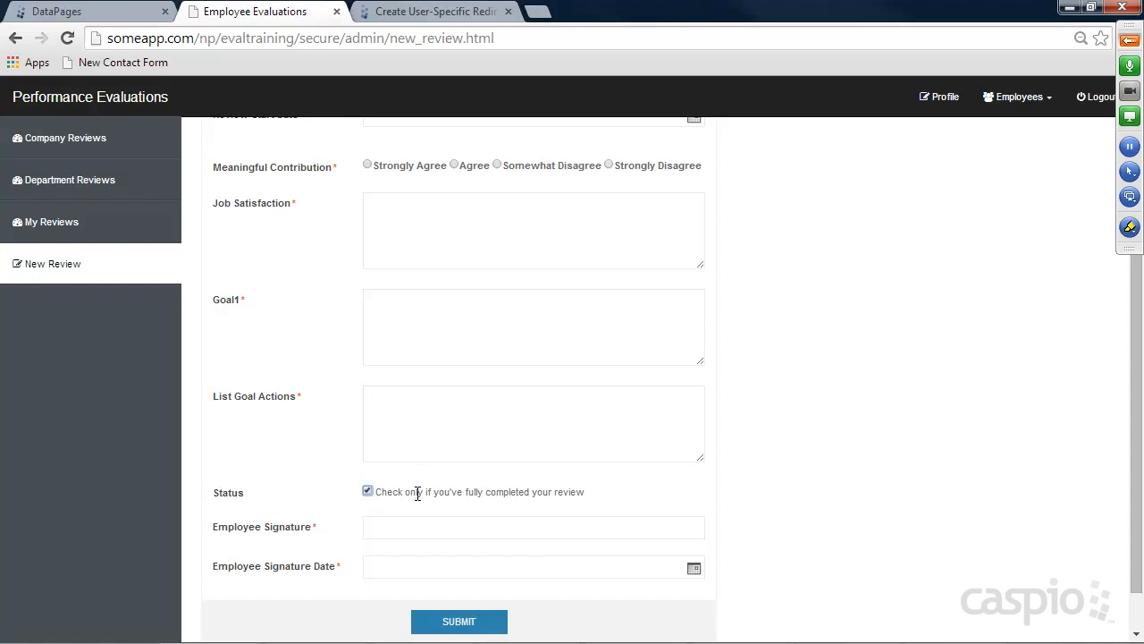
{"action": "scroll", "coordinate": [735, 477], "scroll_direction": "up", "scroll_amount": 1}
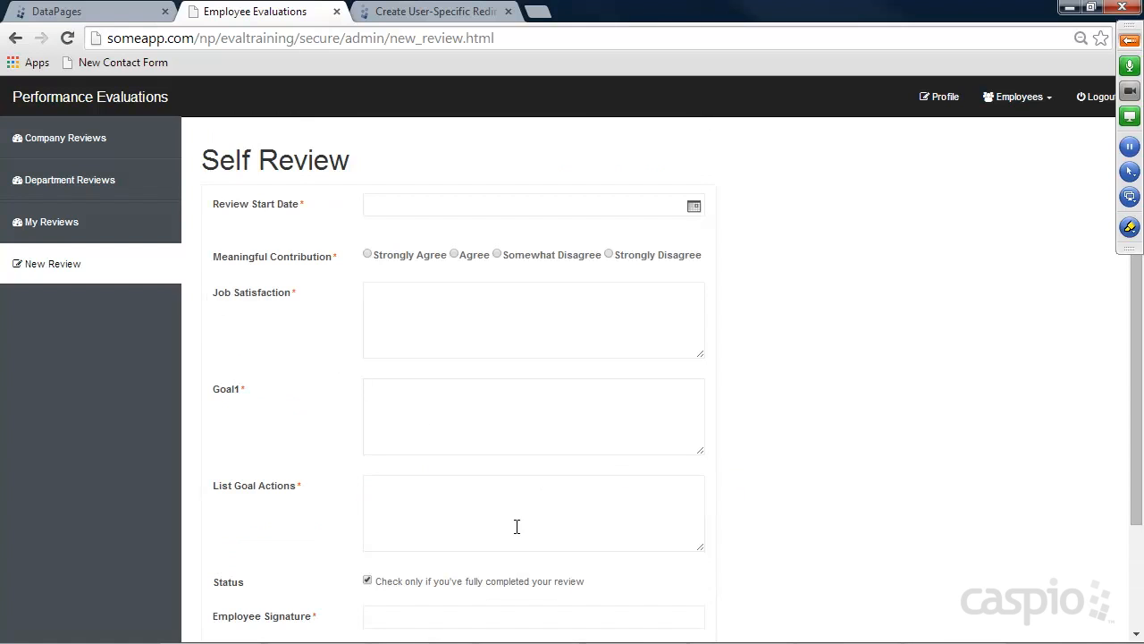
Uncheck Status, set review start date 06/06/2014 and rate Meaningful Contribution Strongly Agree
{"action": "left_click", "coordinate": [368, 581]}
{"action": "scroll", "coordinate": [750, 384], "scroll_direction": "down", "scroll_amount": 1}
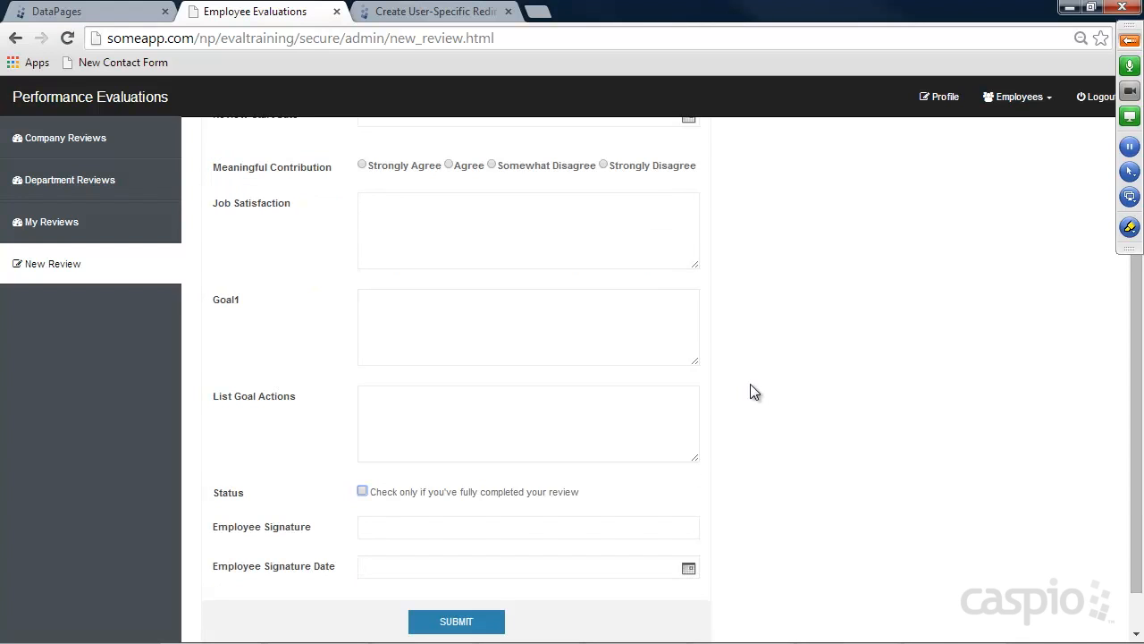
{"action": "scroll", "coordinate": [707, 250], "scroll_direction": "up", "scroll_amount": 1}
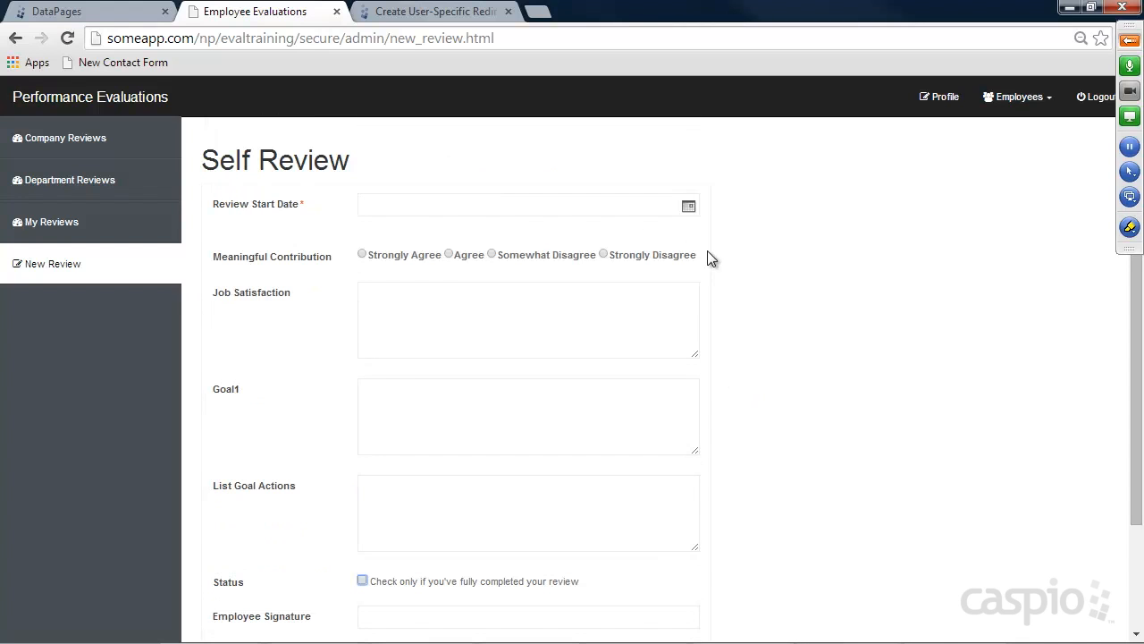
{"action": "left_click", "coordinate": [688, 206]}
{"action": "left_click", "coordinate": [786, 239]}
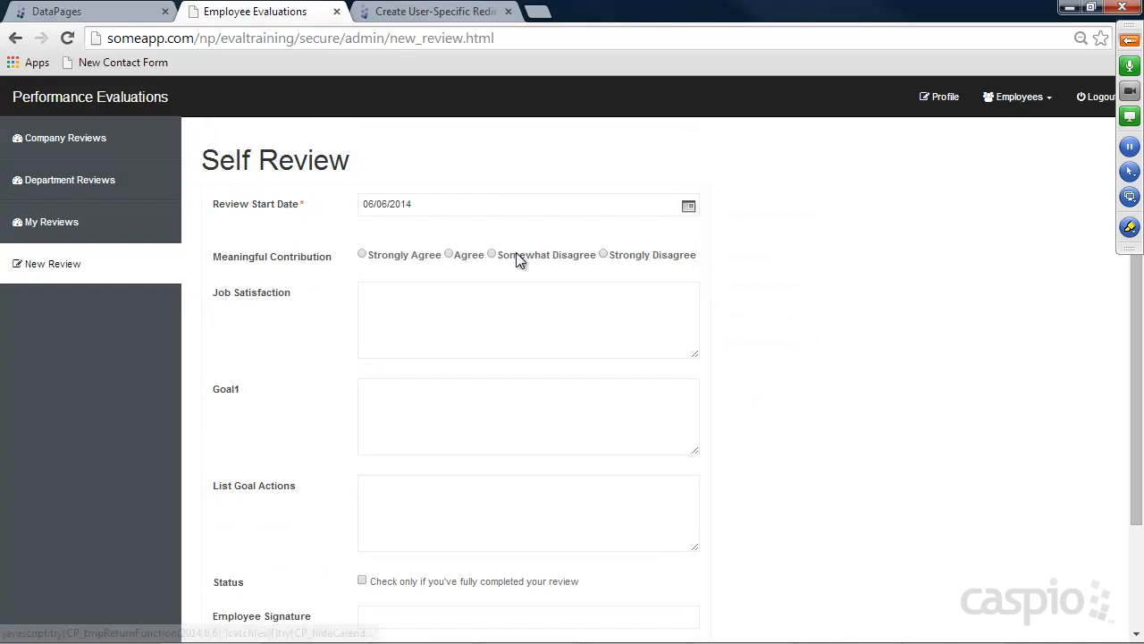
{"action": "left_click", "coordinate": [362, 255]}
Enter 'Overall I'm happy with my job', 'No goal', 'list of goals', submit, then open My Reviews
{"action": "left_click", "coordinate": [409, 319]}
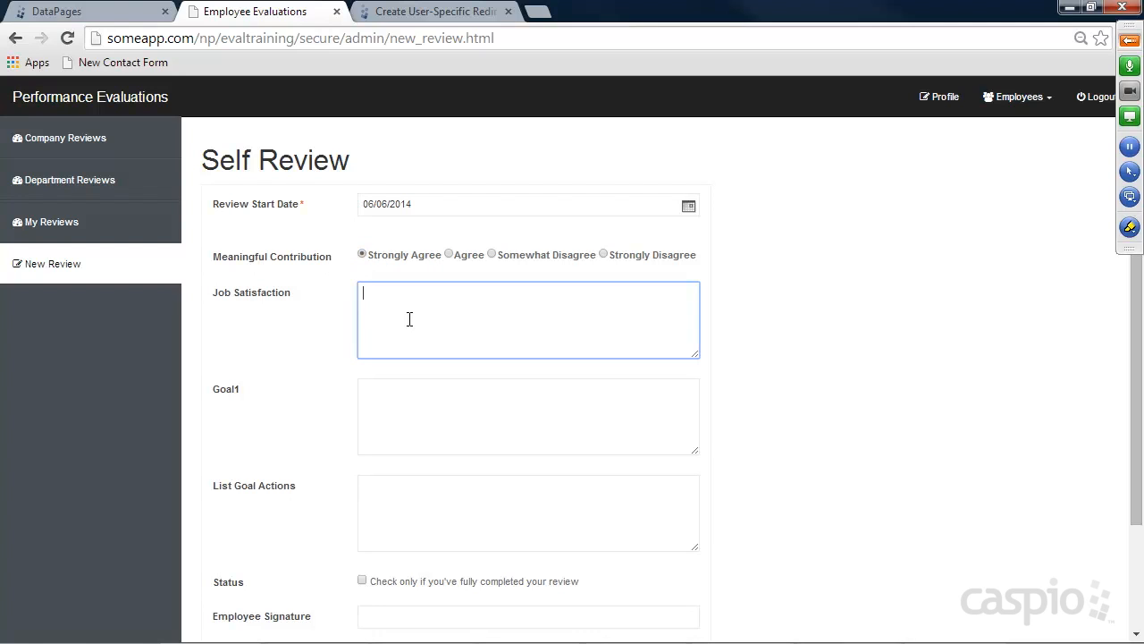
{"action": "type", "text": "Overall I'm happy with my job"}
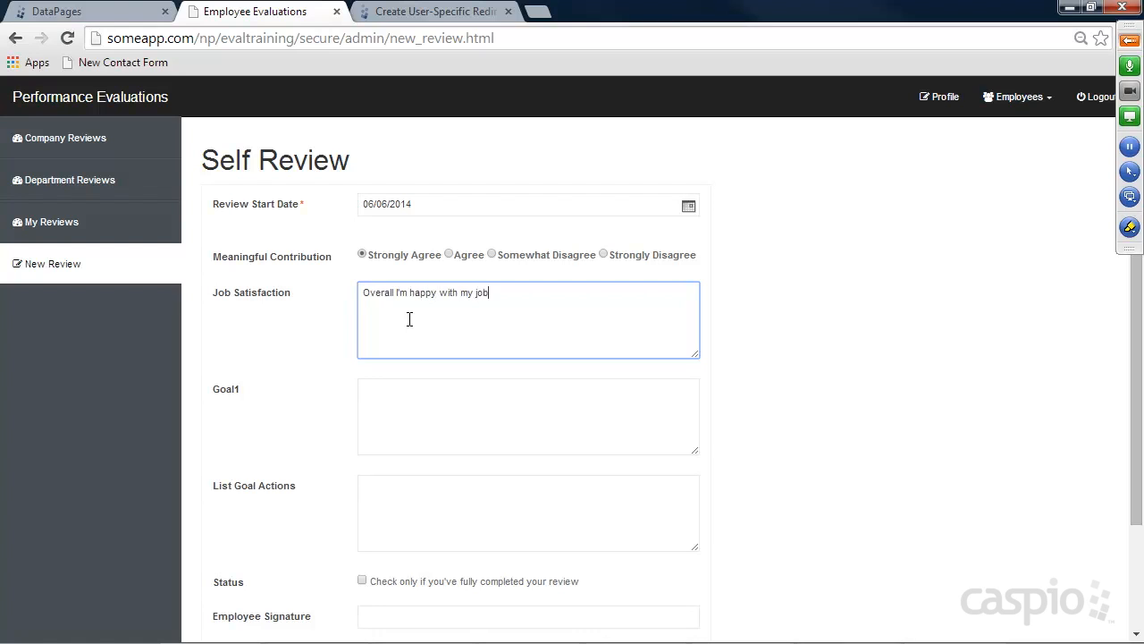
{"action": "left_click", "coordinate": [465, 391]}
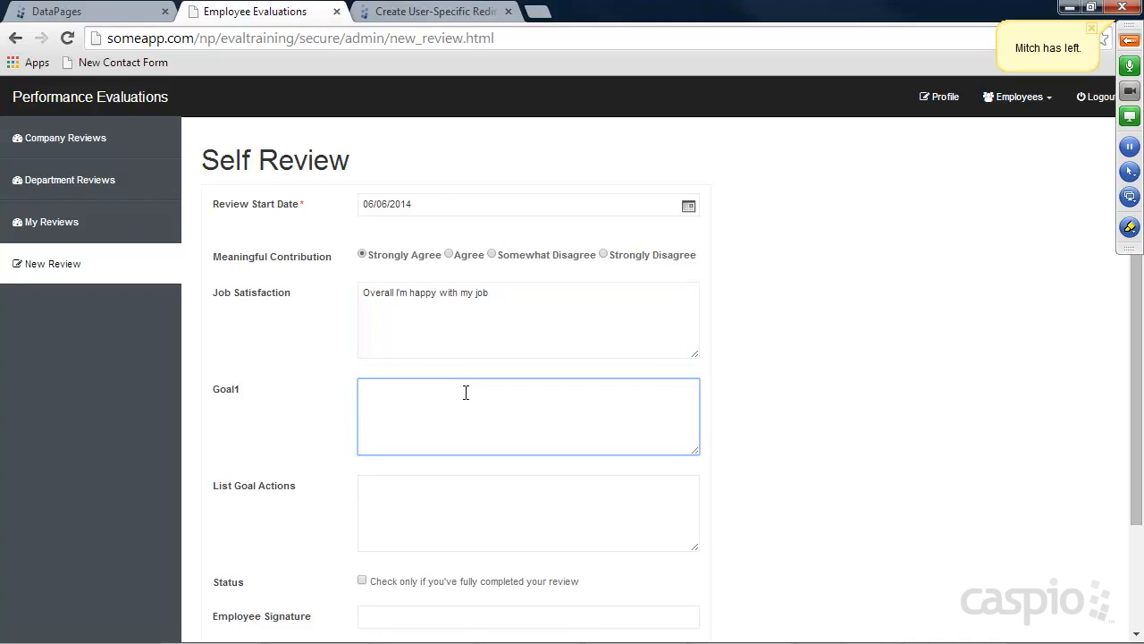
{"action": "type", "text": "No goal"}
{"action": "key", "text": "Tab"}
{"action": "type", "text": "list of goals"}
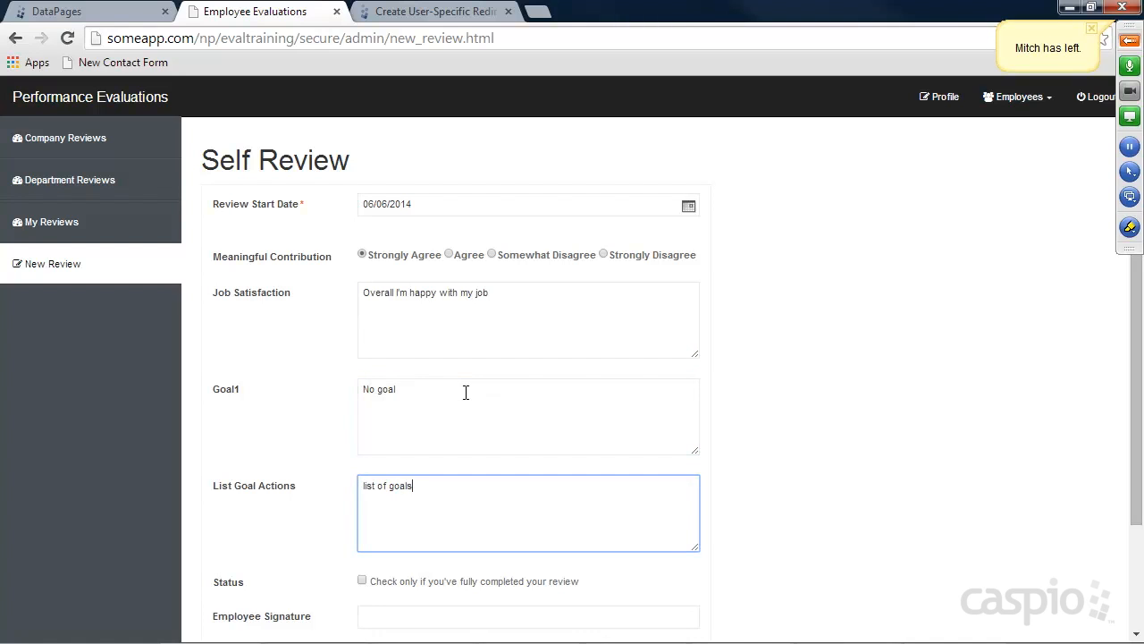
{"action": "scroll", "coordinate": [514, 436], "scroll_direction": "down", "scroll_amount": 3}
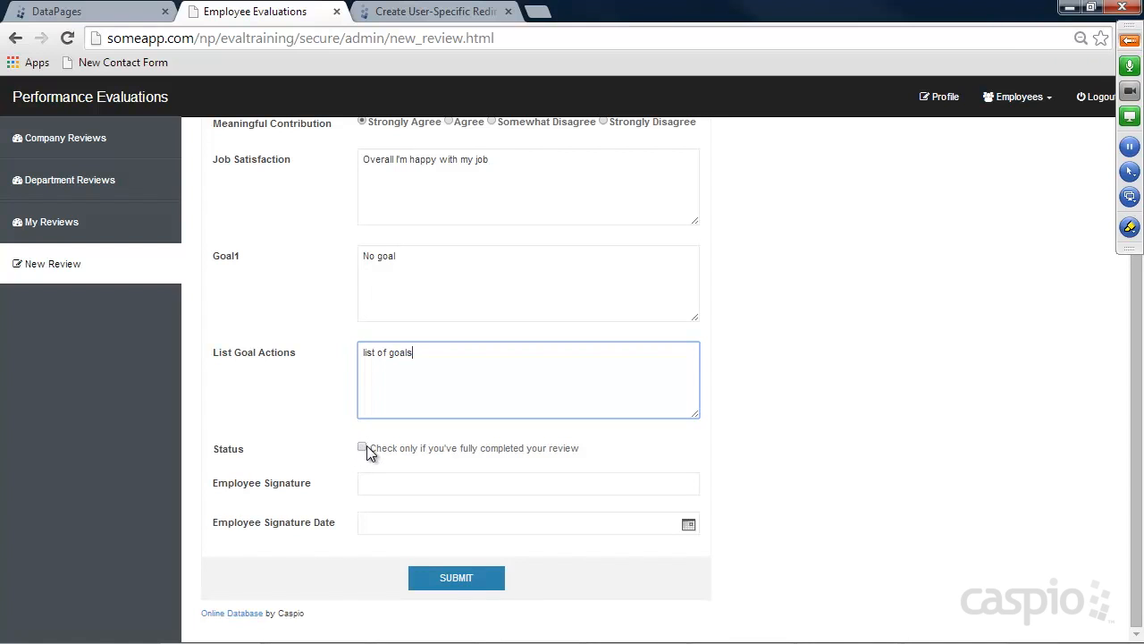
{"action": "left_click", "coordinate": [464, 580]}
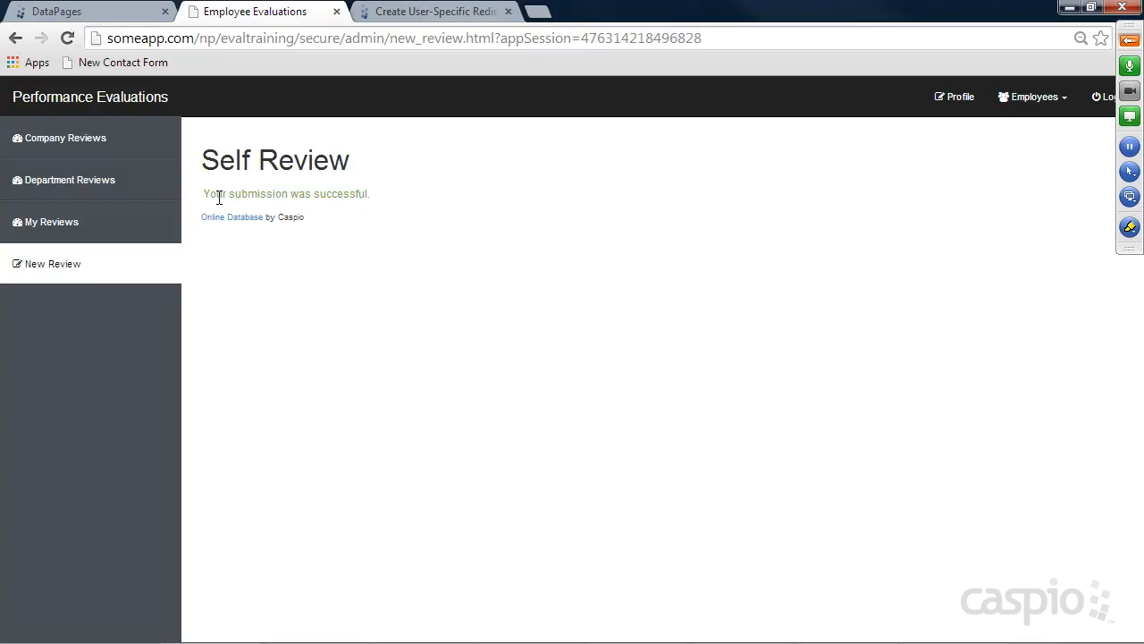
{"action": "left_click", "coordinate": [42, 230]}
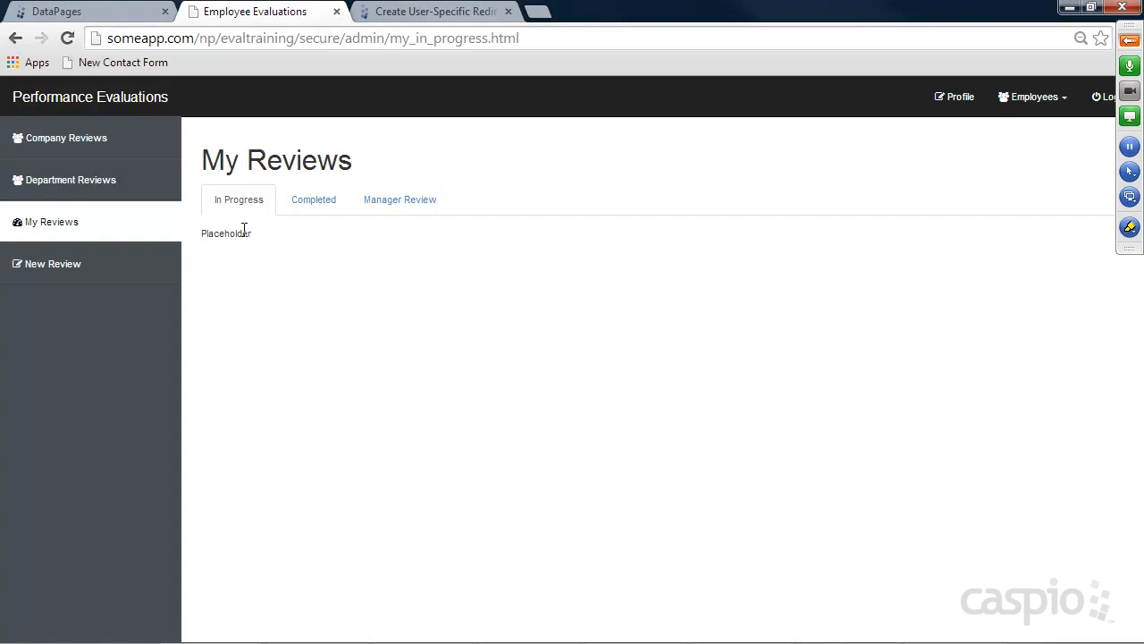
Start a new DataPage in the Employee folder from the Caspio Bridge DataPages list
{"action": "left_click", "coordinate": [93, 15]}
{"action": "mouse_move", "coordinate": [256, 272]}
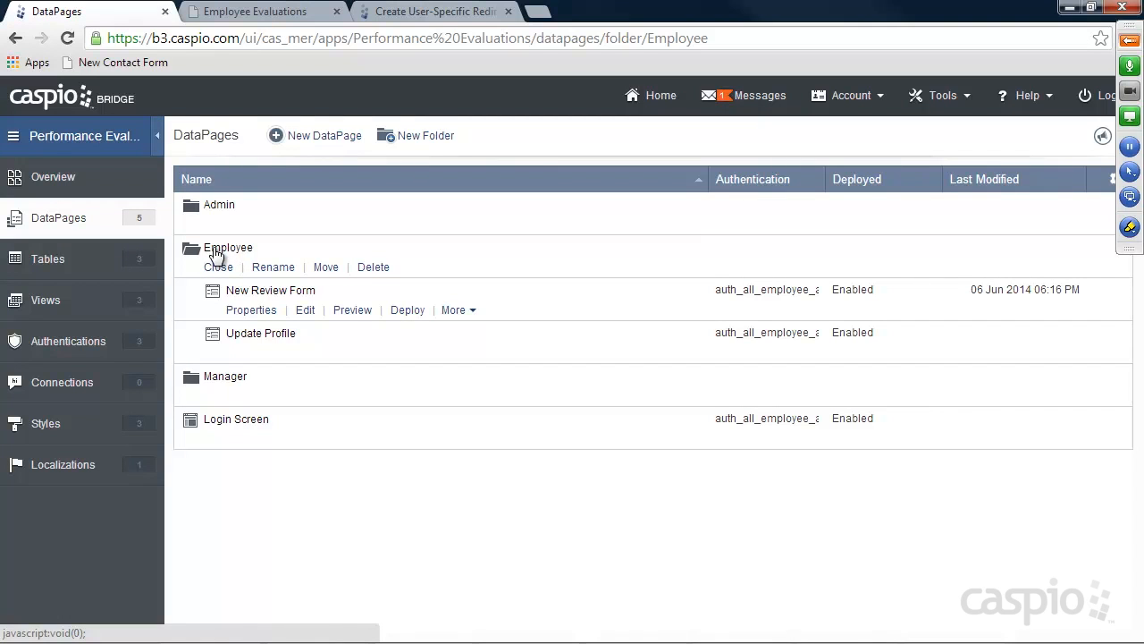
{"action": "left_click", "coordinate": [331, 137]}
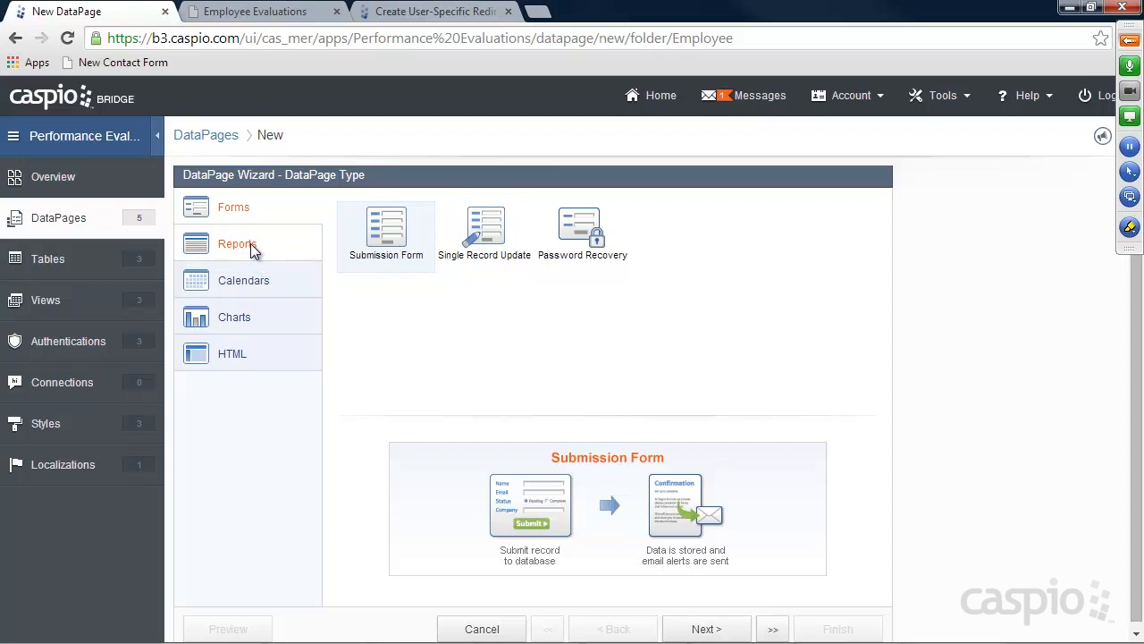
Start a tabular report DataPage using tbl_Reviews as its data source
{"action": "left_click", "coordinate": [252, 248]}
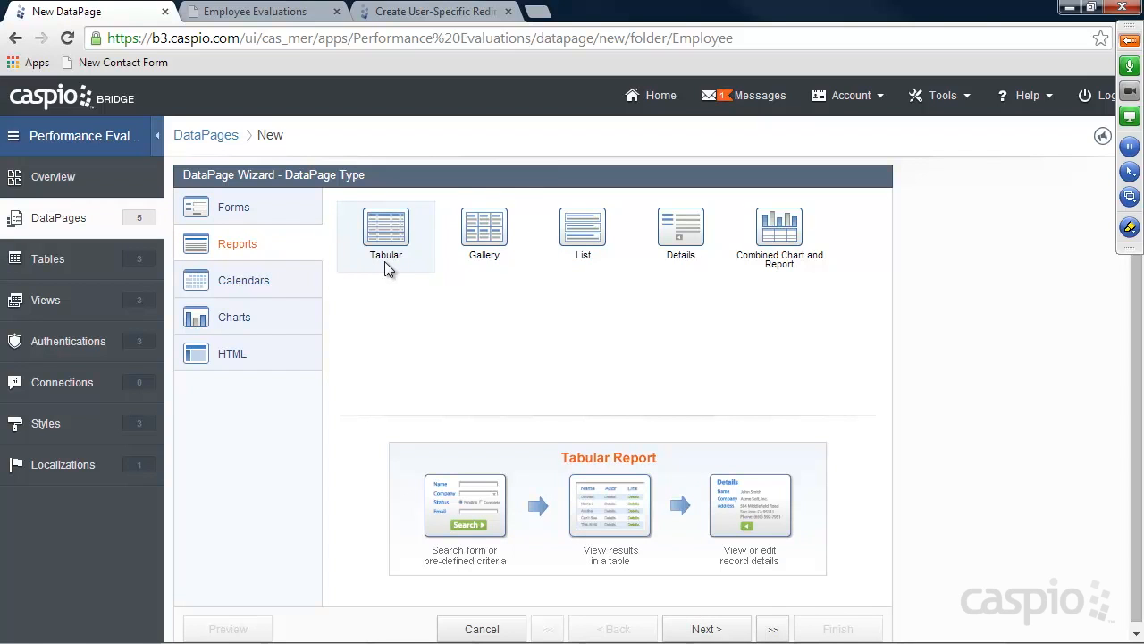
{"action": "left_click", "coordinate": [706, 629]}
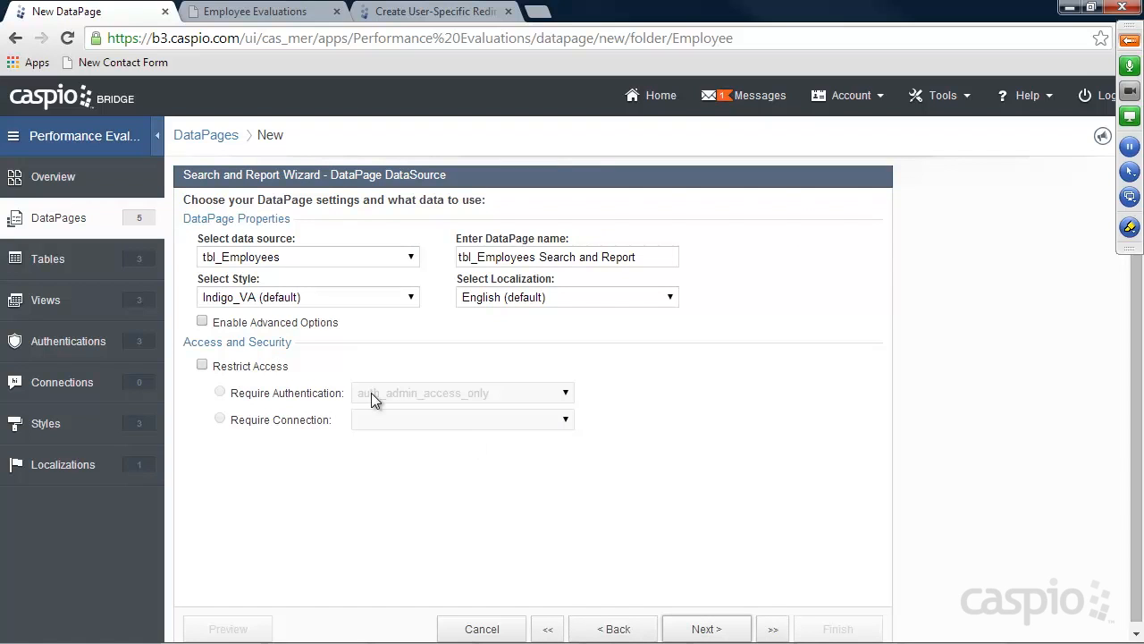
{"action": "left_click", "coordinate": [273, 260]}
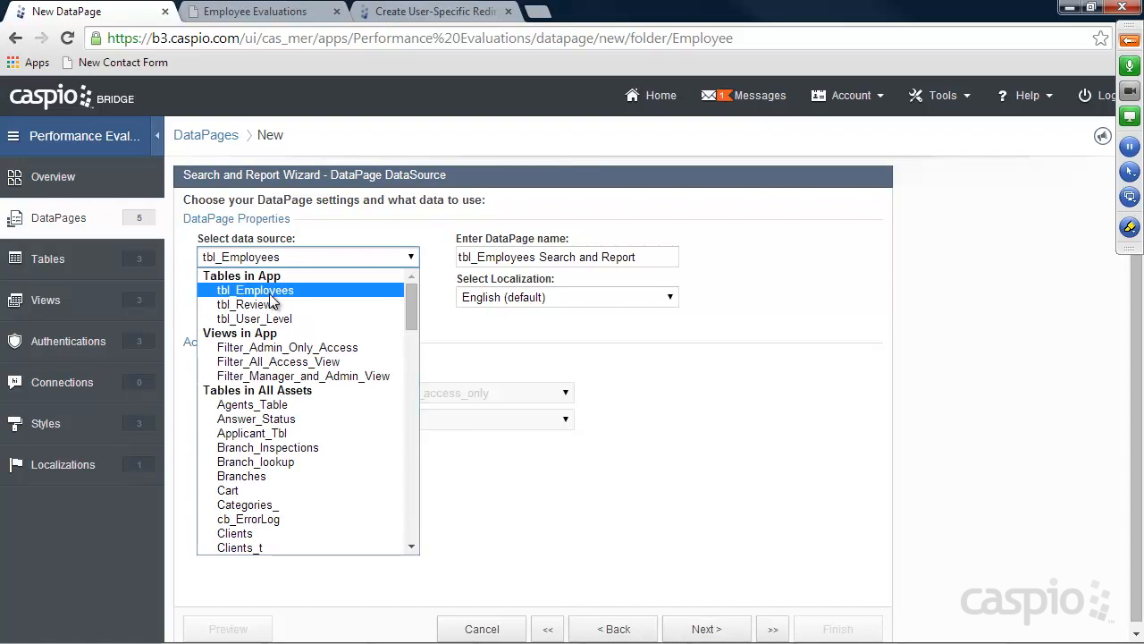
{"action": "left_click", "coordinate": [271, 300]}
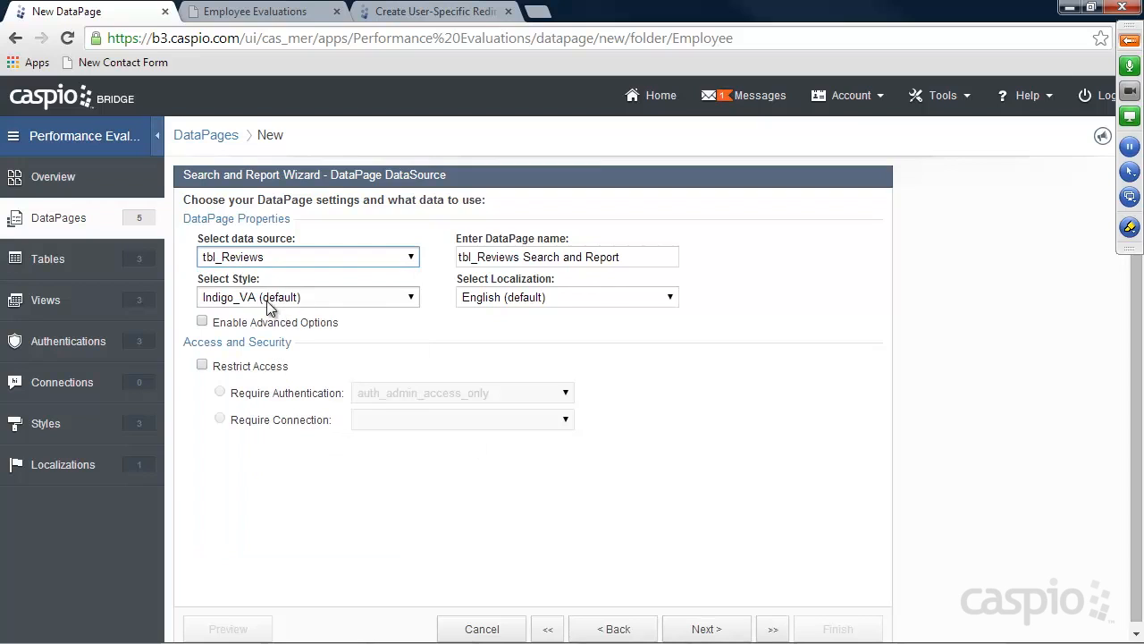
Name the DataPage 'My Pending Reviews' and restrict access to auth_all_employee_access
{"action": "left_click_drag", "start_coordinate": [637, 257], "coordinate": [422, 259]}
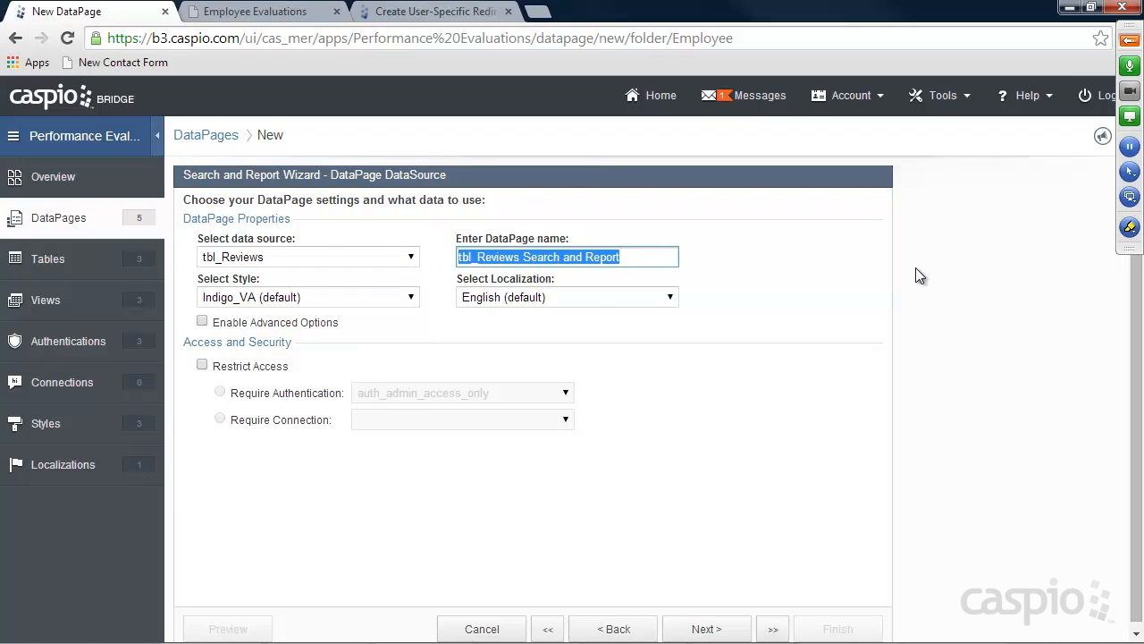
{"action": "type", "text": "Pendin"}
{"action": "key", "text": "BackSpace"}
{"action": "key", "text": "BackSpace"}
{"action": "key", "text": "BackSpace"}
{"action": "key", "text": "BackSpace"}
{"action": "key", "text": "BackSpace"}
{"action": "key", "text": "BackSpace"}
{"action": "type", "text": "My Pending Reviews"}
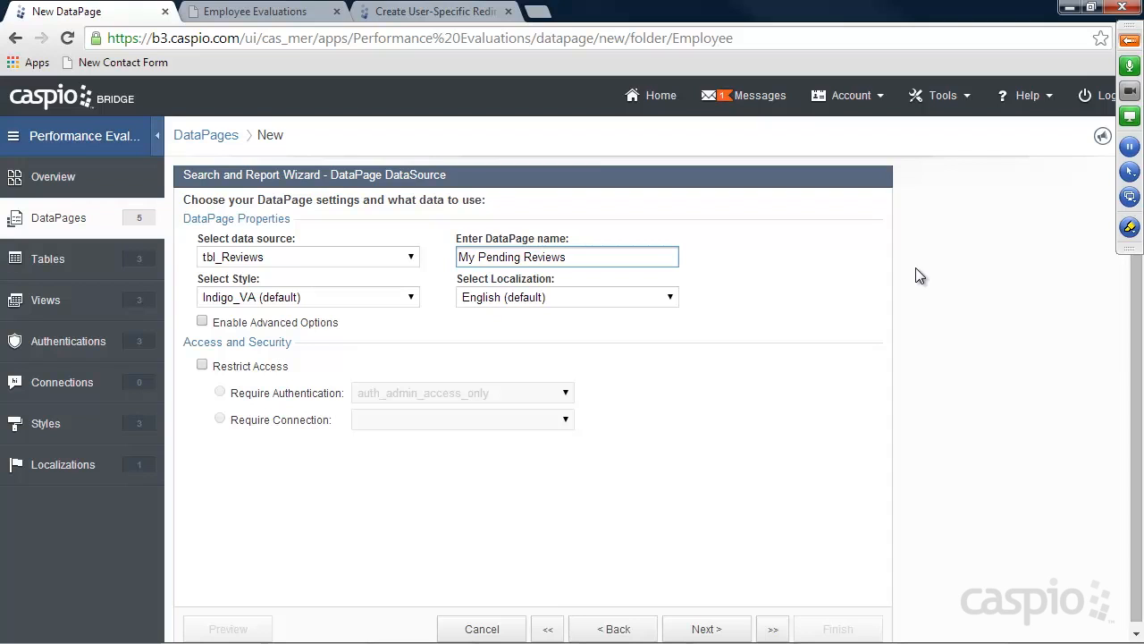
{"action": "left_click", "coordinate": [202, 365]}
{"action": "left_click", "coordinate": [371, 401]}
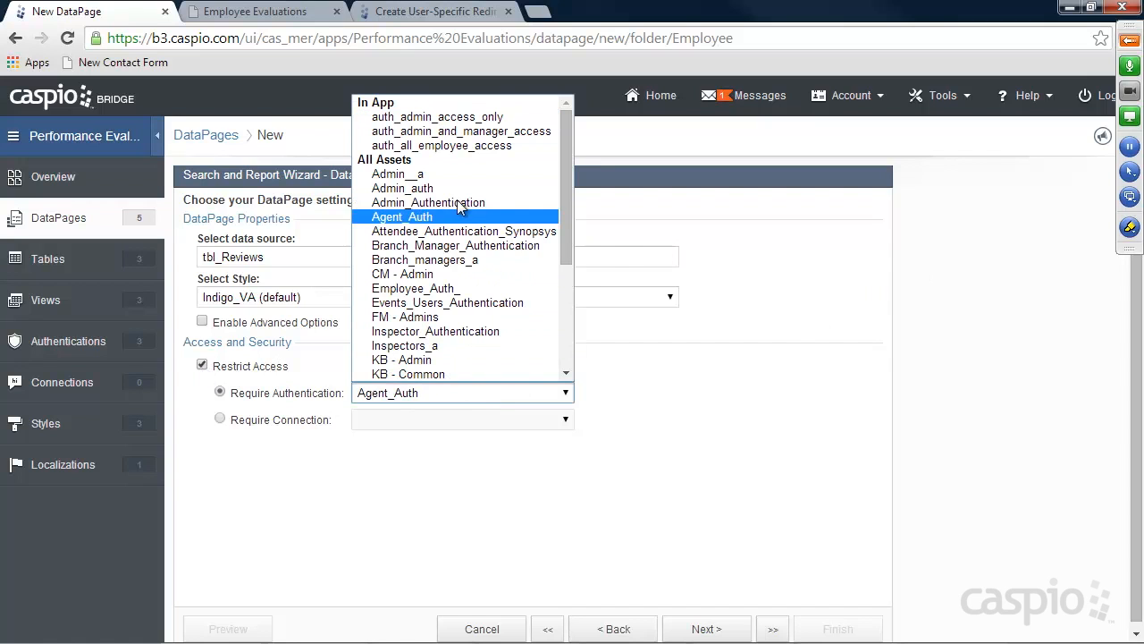
{"action": "left_click", "coordinate": [484, 152]}
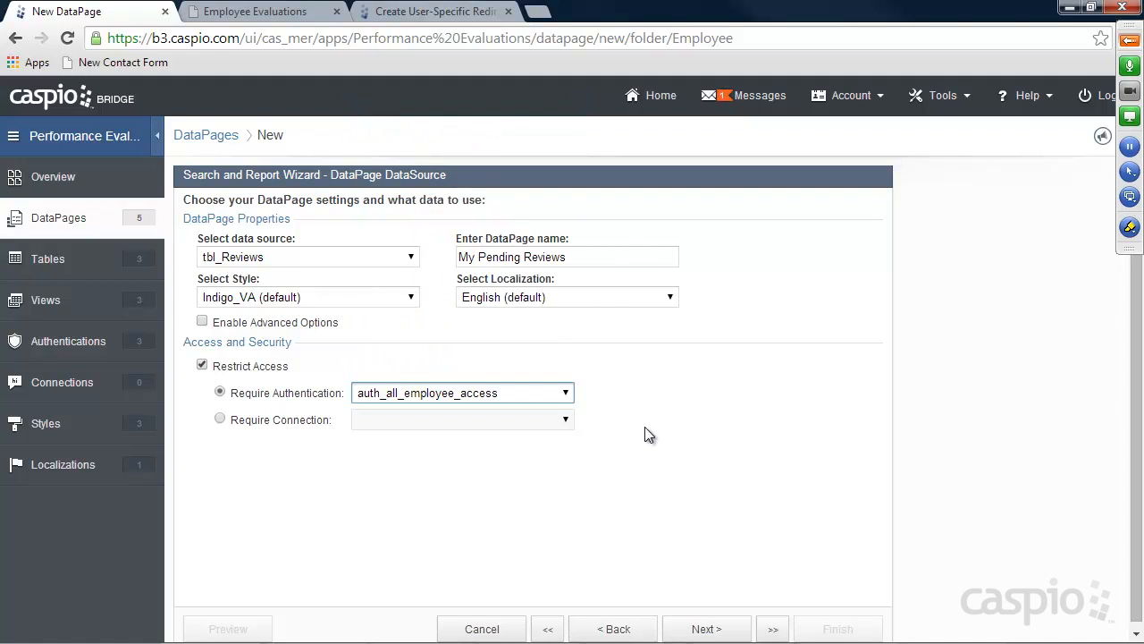
{"action": "left_click", "coordinate": [709, 630]}
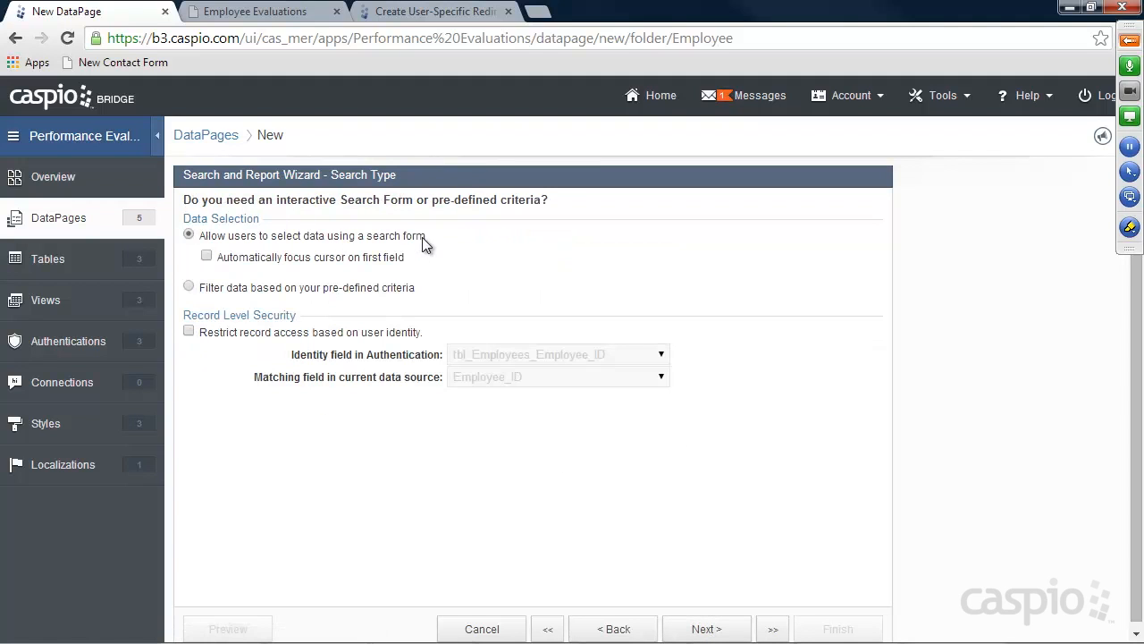
Filter by pre-defined criteria and restrict records to the signed-in employee's identity
{"action": "left_click", "coordinate": [288, 293]}
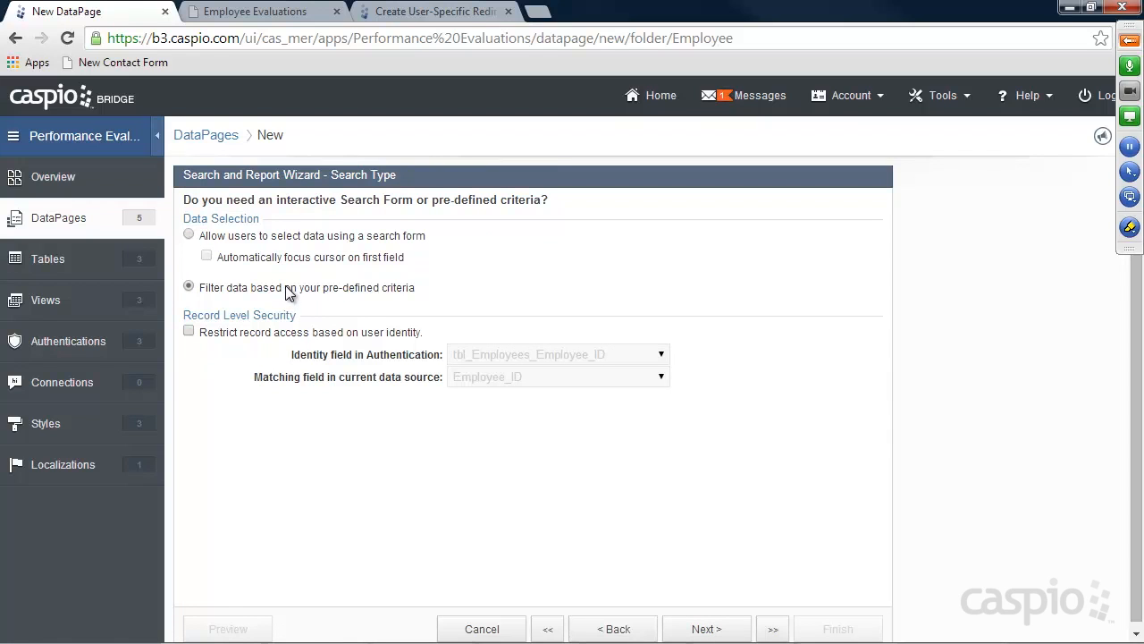
{"action": "left_click", "coordinate": [268, 331]}
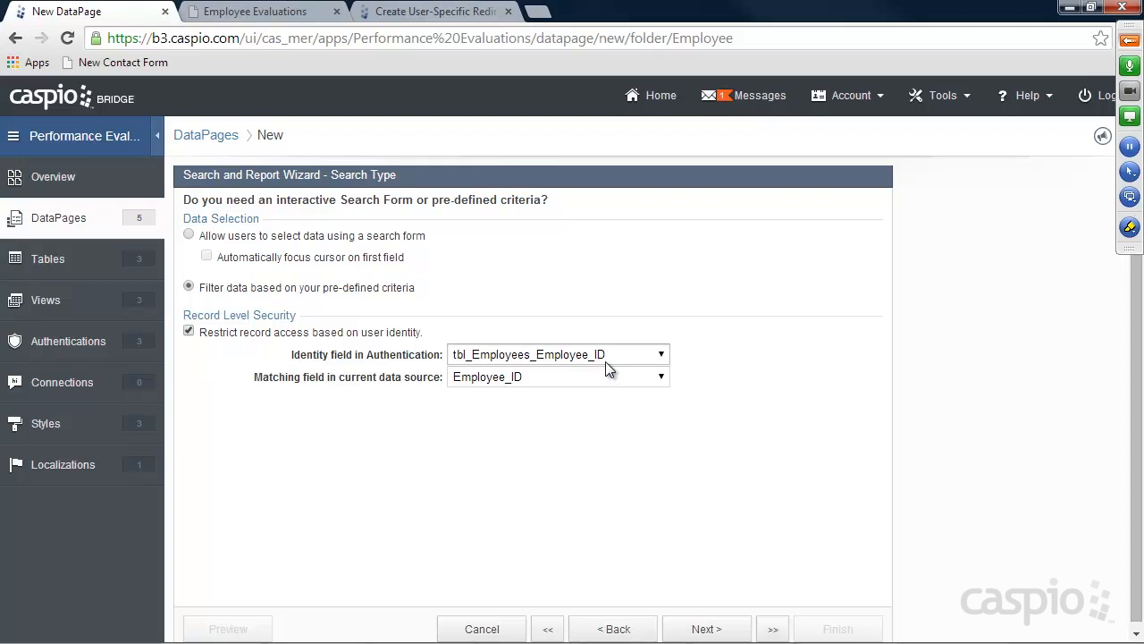
{"action": "left_click", "coordinate": [715, 630]}
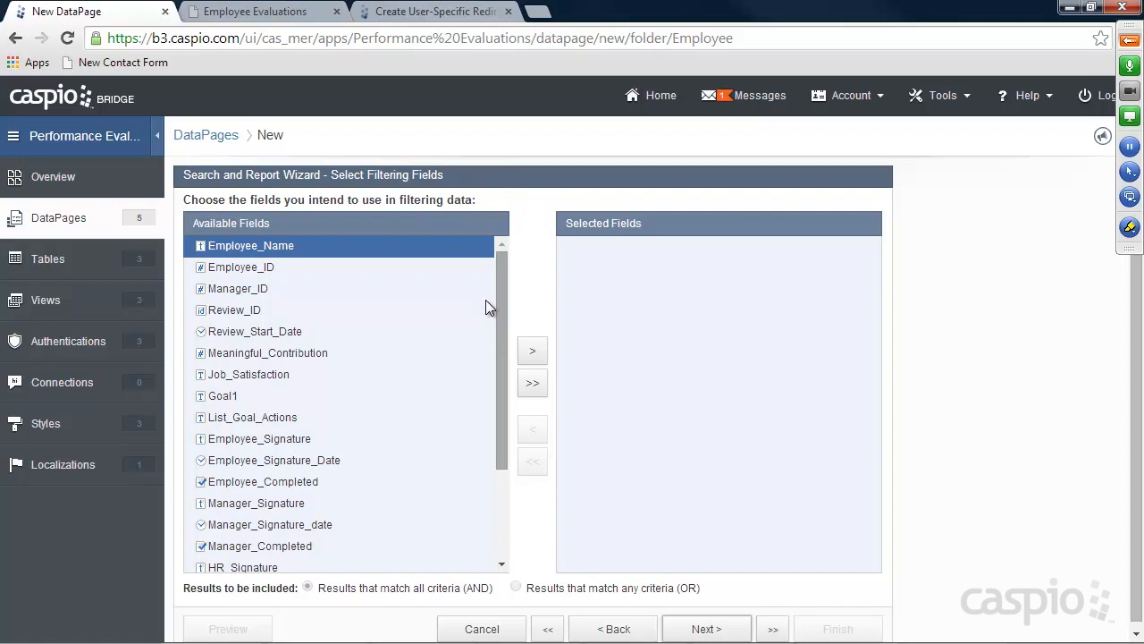
Add Employee_Completed as a filter field matching Equal to unchecked
{"action": "left_click_drag", "start_coordinate": [499, 280], "coordinate": [496, 350]}
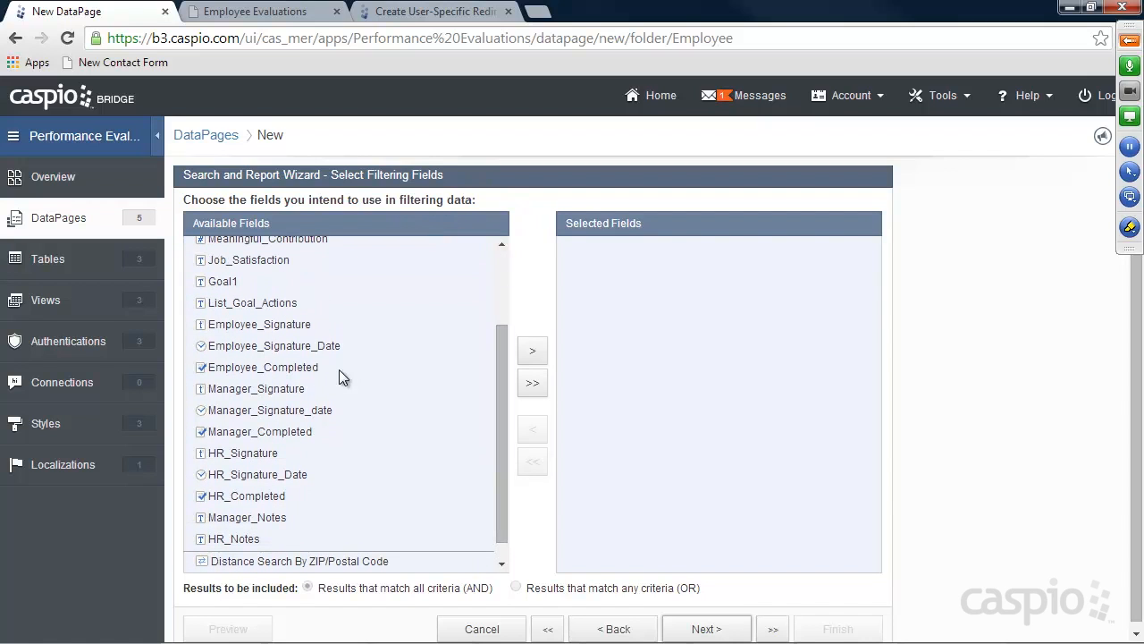
{"action": "left_click", "coordinate": [281, 375]}
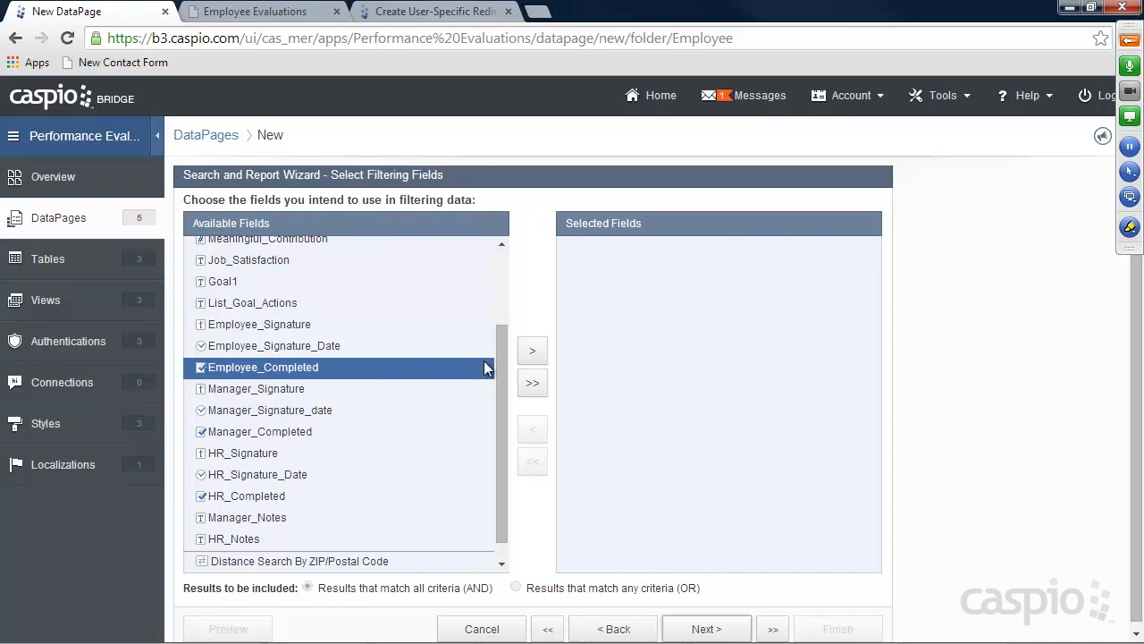
{"action": "left_click", "coordinate": [533, 353]}
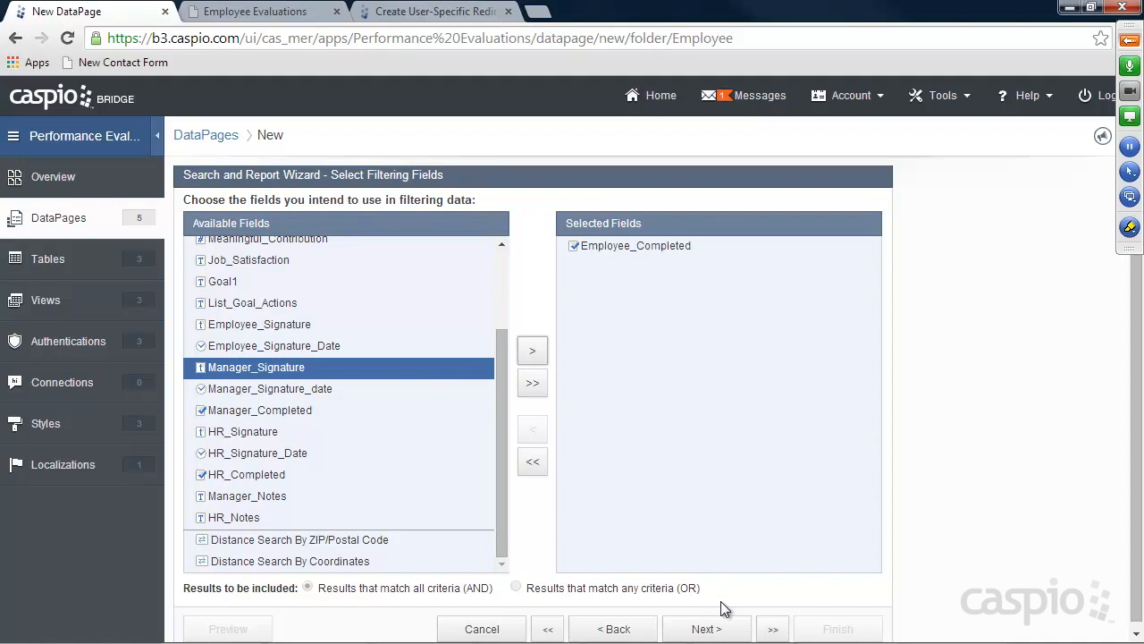
{"action": "left_click", "coordinate": [706, 628]}
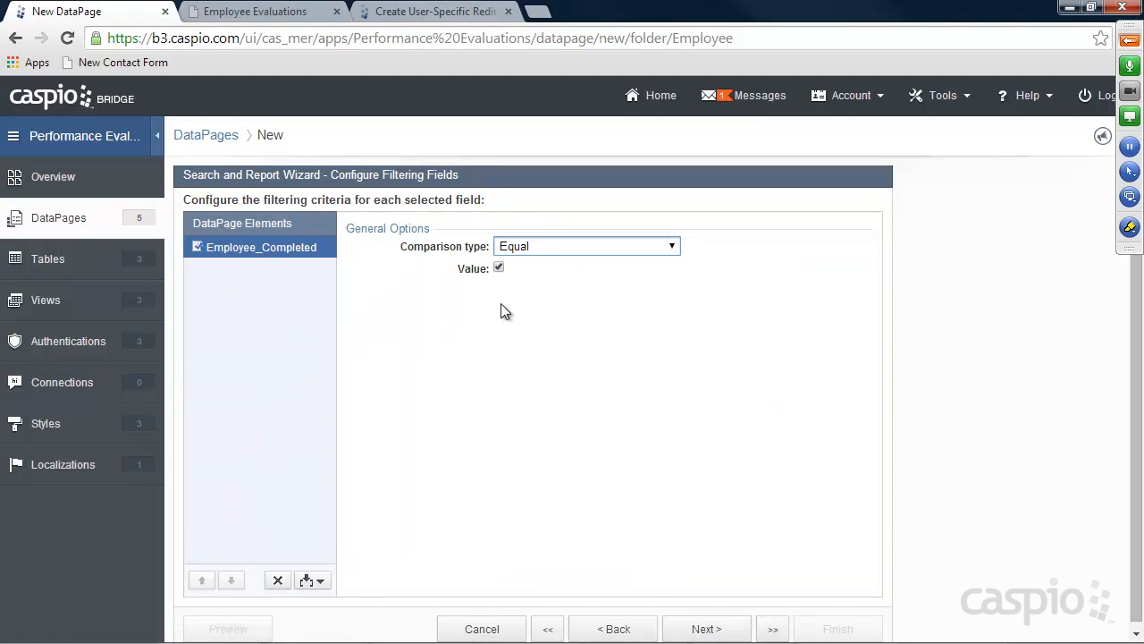
{"action": "left_click", "coordinate": [498, 268]}
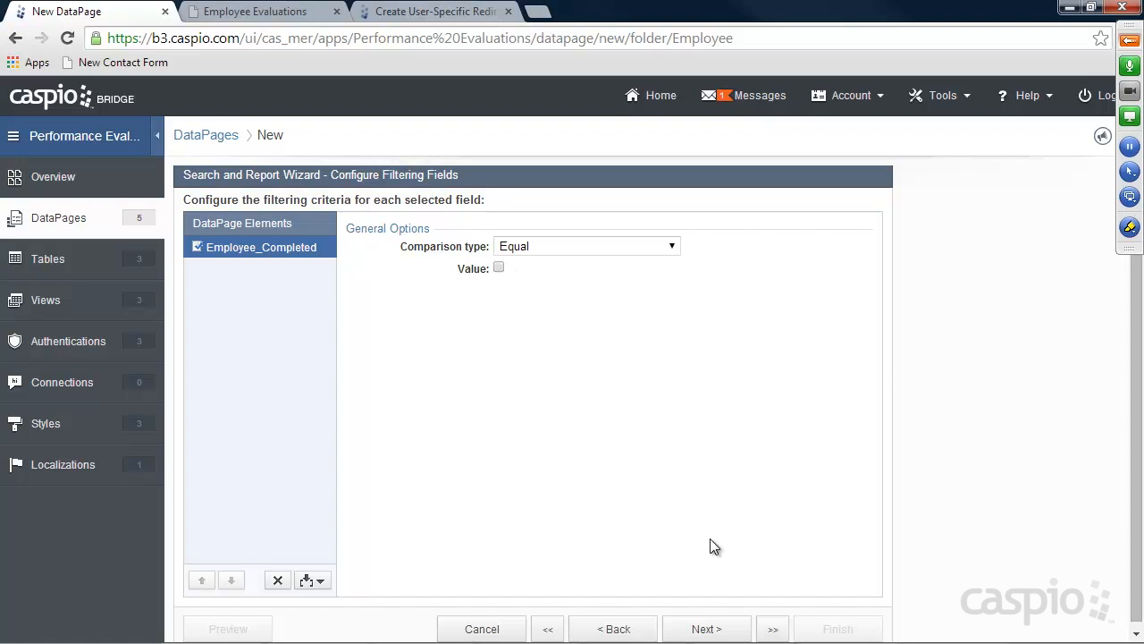
{"action": "left_click", "coordinate": [706, 629]}
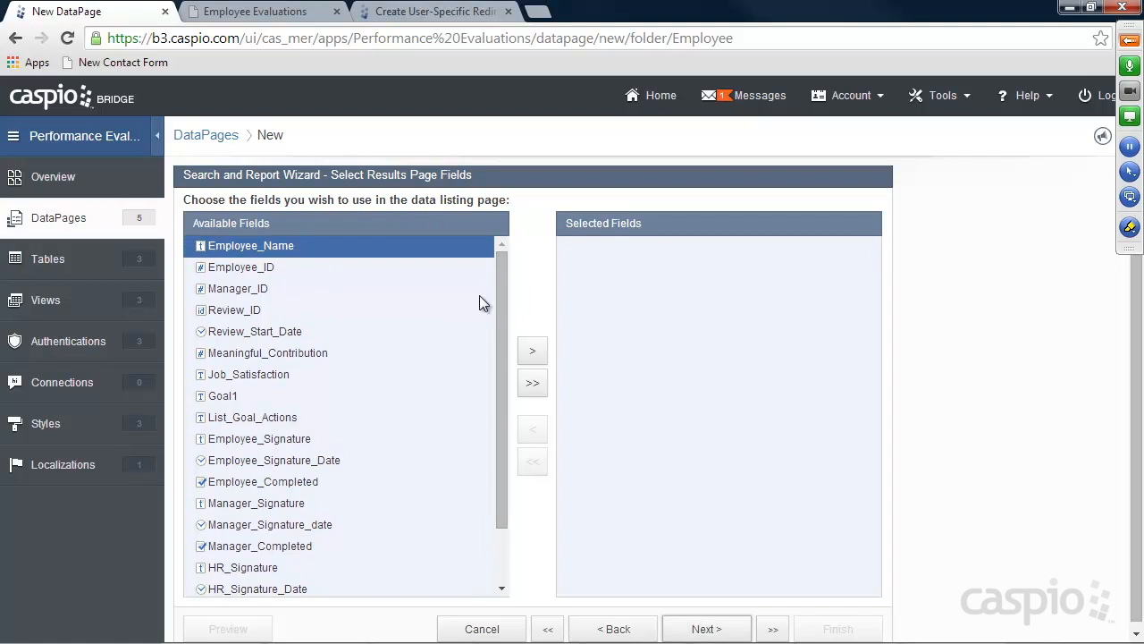
Add Review_Start_Date to the results page and keep the details page enabled
{"action": "left_click", "coordinate": [290, 333]}
{"action": "left_click", "coordinate": [533, 352]}
{"action": "left_click", "coordinate": [732, 630]}
{"action": "left_click", "coordinate": [724, 630]}
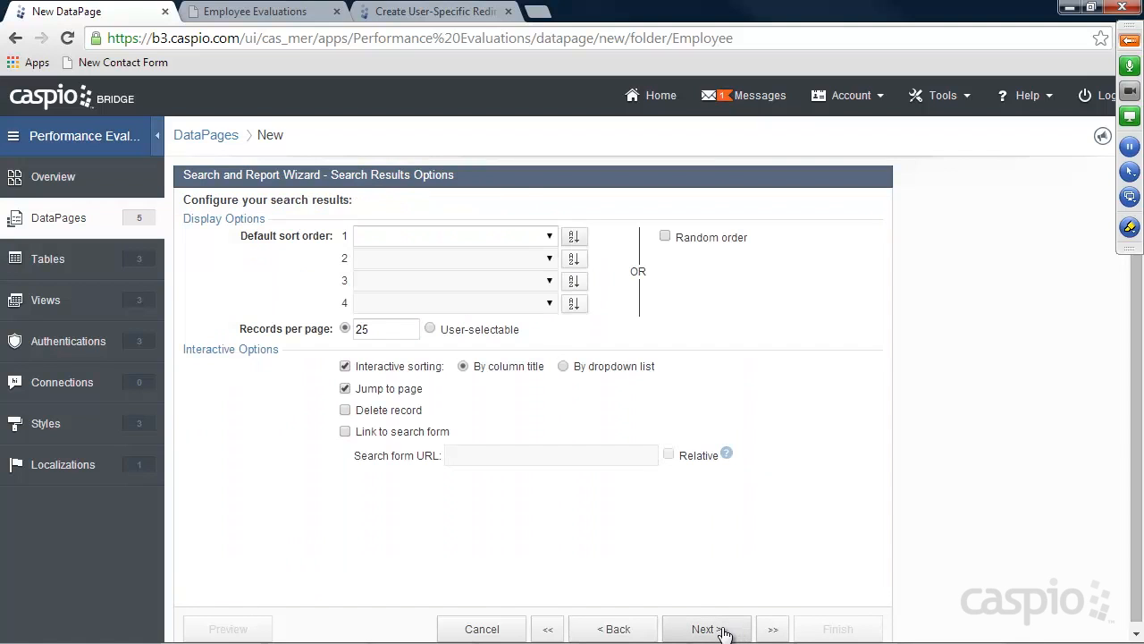
{"action": "left_click", "coordinate": [724, 630]}
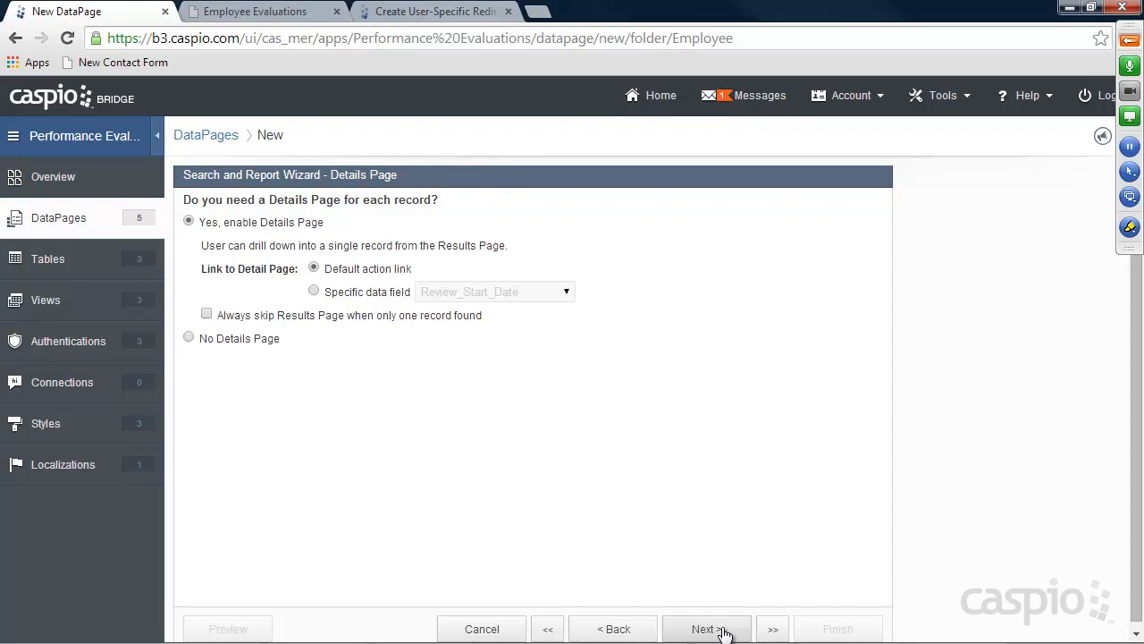
{"action": "left_click", "coordinate": [724, 630]}
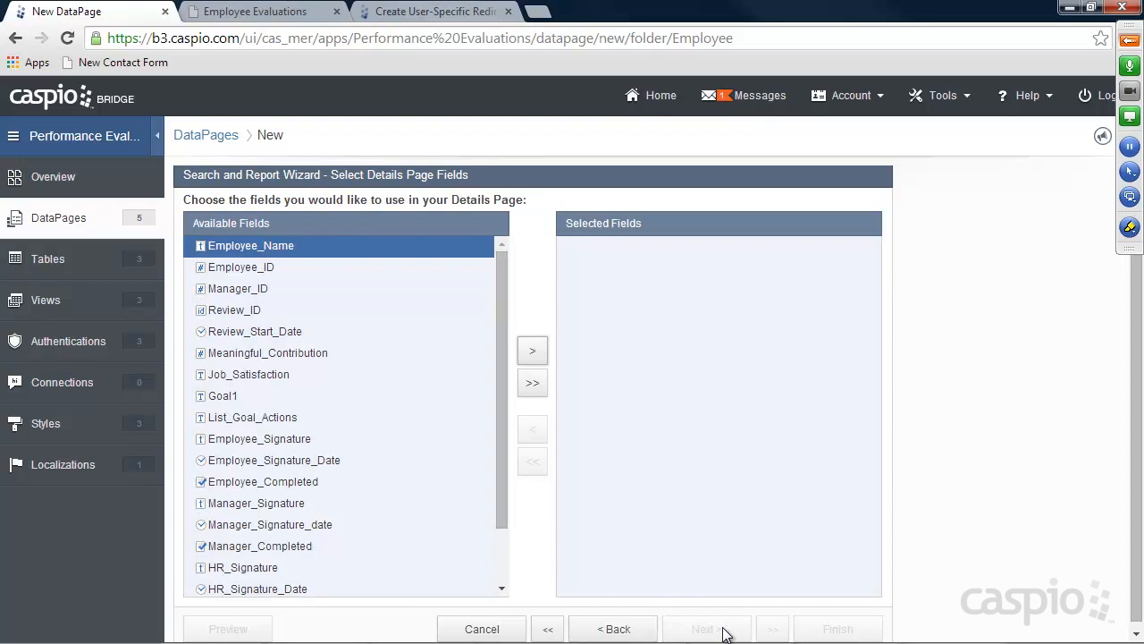
Add Review_Start_Date through Employee_Completed, including goals and signature fields, to the details page
{"action": "left_click", "coordinate": [257, 332]}
{"action": "left_click", "coordinate": [532, 351]}
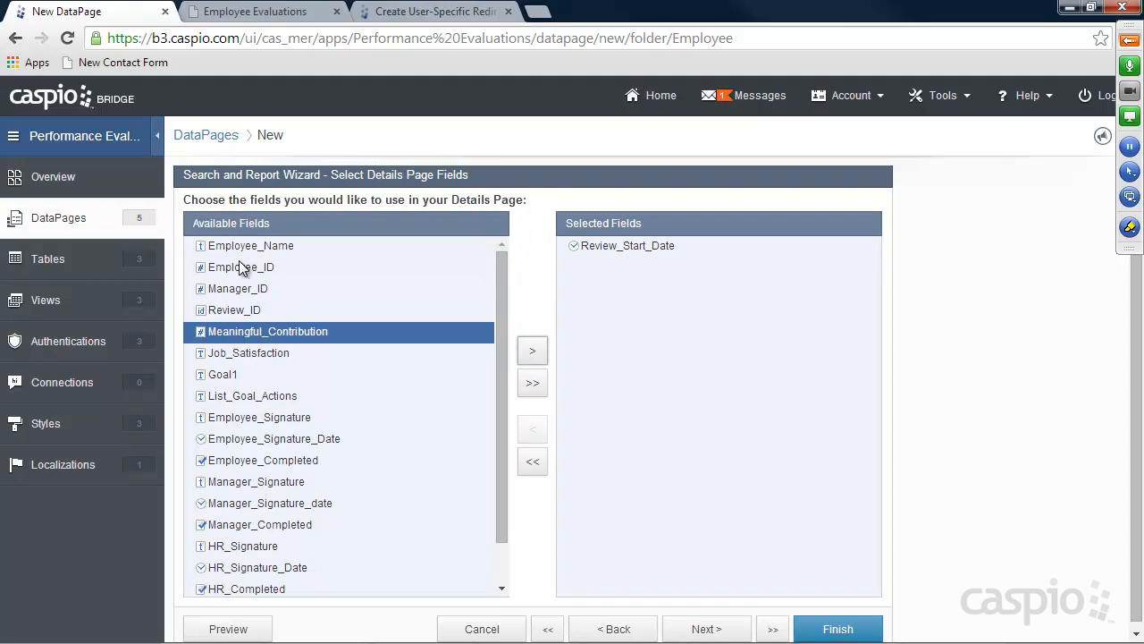
{"action": "left_click", "coordinate": [532, 351]}
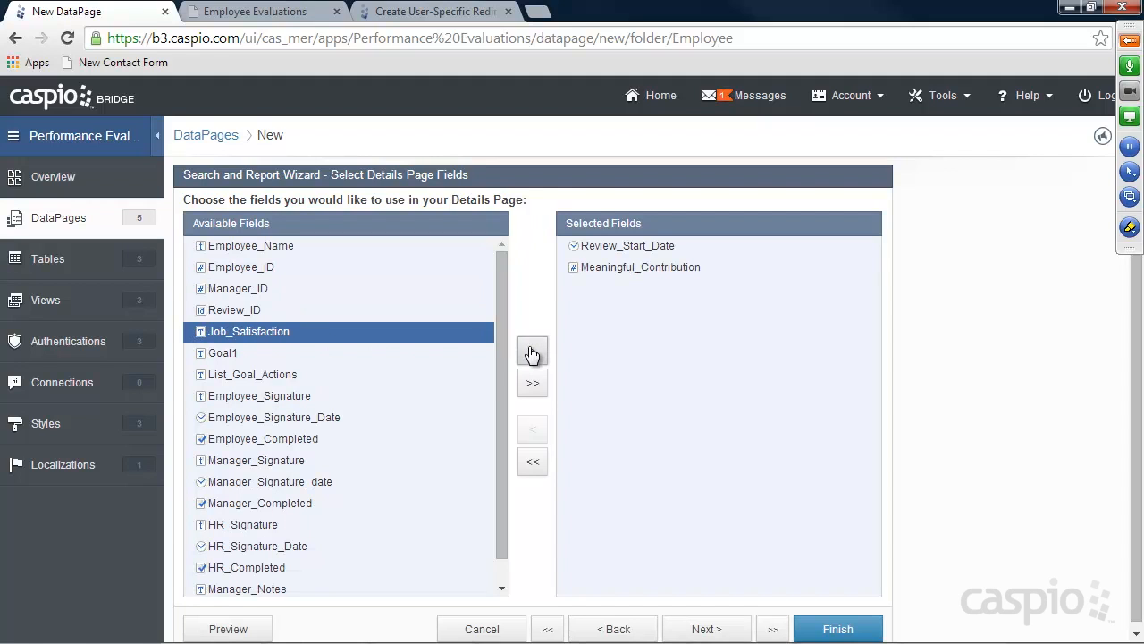
{"action": "left_click", "coordinate": [532, 351]}
{"action": "left_click", "coordinate": [531, 350]}
{"action": "left_click", "coordinate": [532, 352]}
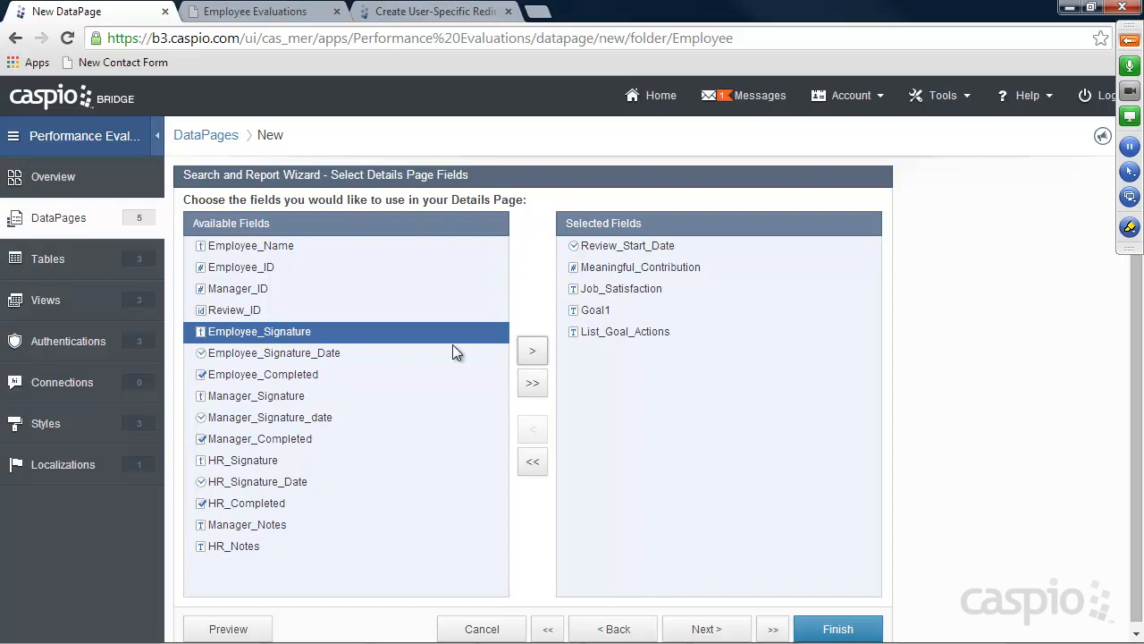
{"action": "left_click", "coordinate": [531, 353]}
{"action": "left_click", "coordinate": [531, 352]}
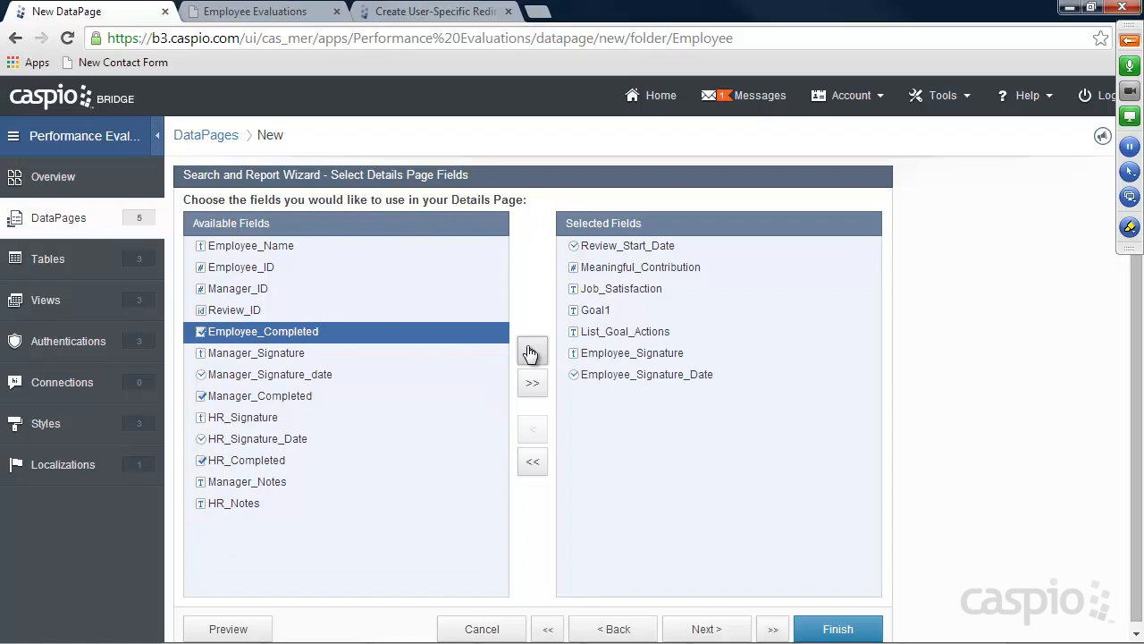
{"action": "left_click", "coordinate": [531, 352]}
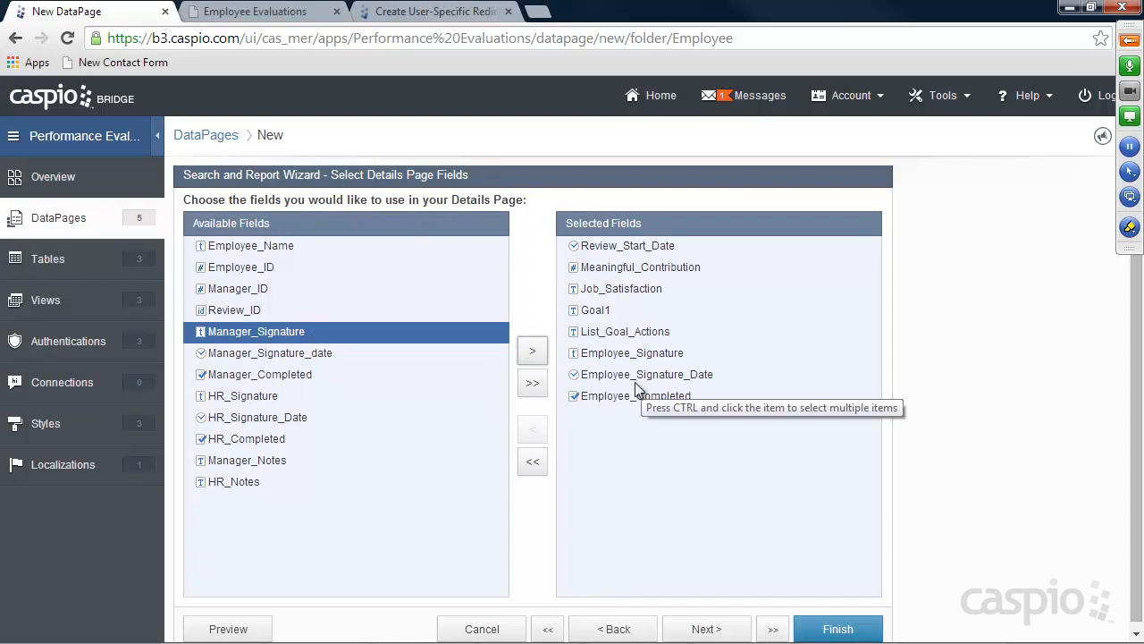
Add Manager_Notes and HR_Notes to the details page fields
{"action": "left_click", "coordinate": [254, 460]}
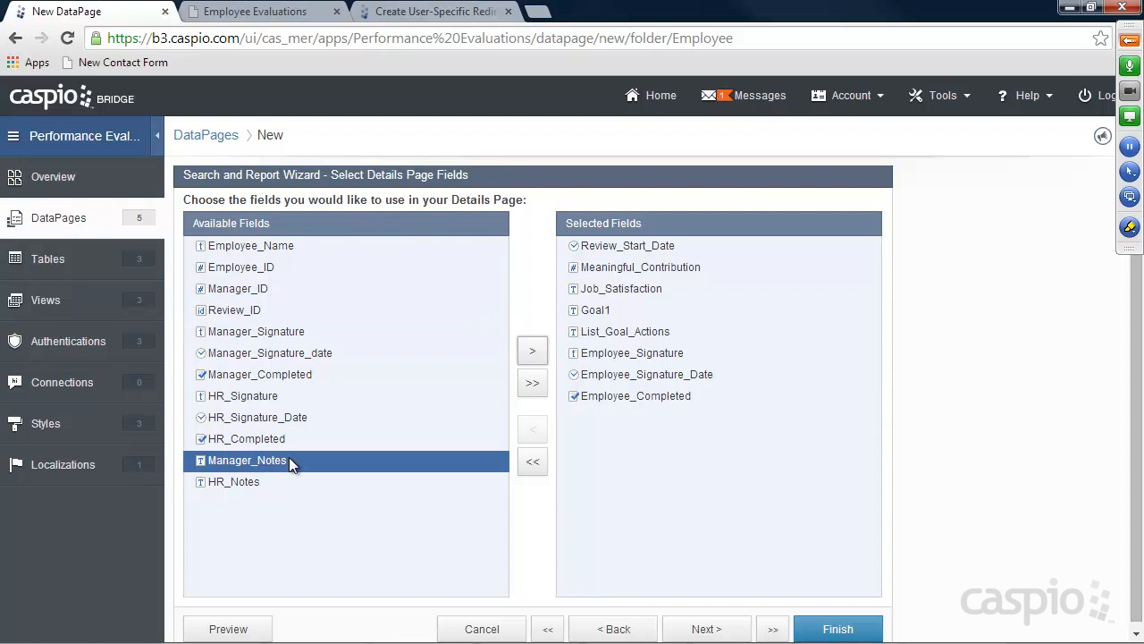
{"action": "left_click", "coordinate": [533, 352]}
{"action": "left_click", "coordinate": [532, 351]}
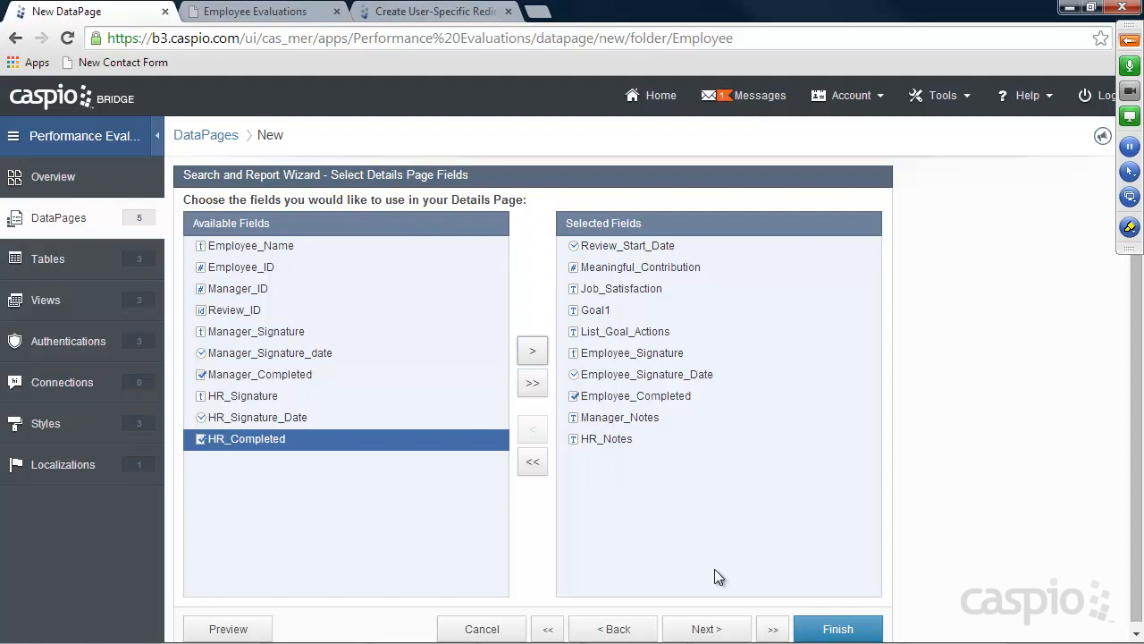
{"action": "left_click", "coordinate": [706, 629]}
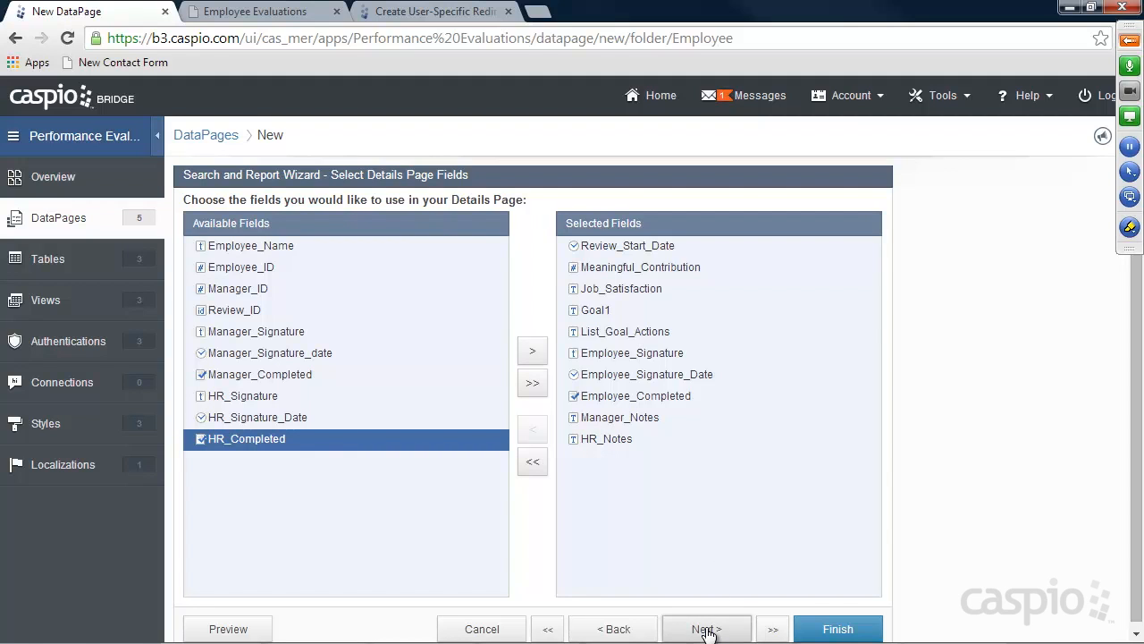
{"action": "left_click", "coordinate": [243, 472]}
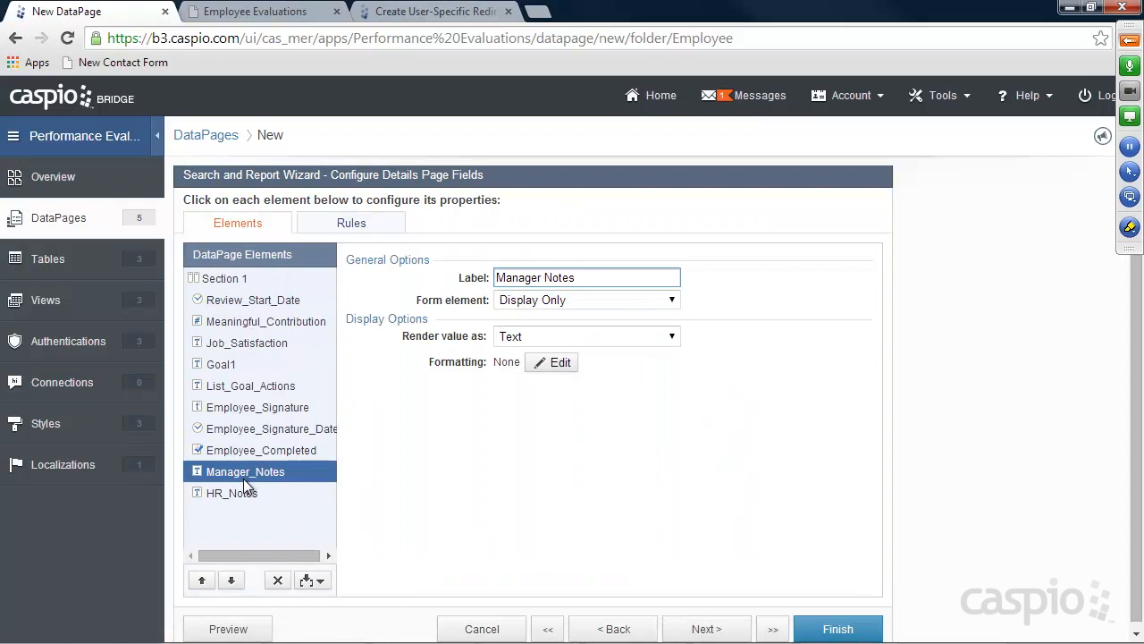
Move Manager_Notes and HR_Notes up to just below Section 1
{"action": "left_click", "coordinate": [242, 490], "text": "shift"}
{"action": "left_click", "coordinate": [202, 581]}
{"action": "left_click", "coordinate": [201, 581]}
{"action": "left_click", "coordinate": [202, 581]}
{"action": "left_click", "coordinate": [201, 581]}
{"action": "left_click", "coordinate": [201, 581]}
{"action": "left_click", "coordinate": [201, 581]}
{"action": "left_click", "coordinate": [201, 581]}
{"action": "left_click", "coordinate": [202, 581]}
{"action": "left_click", "coordinate": [249, 302]}
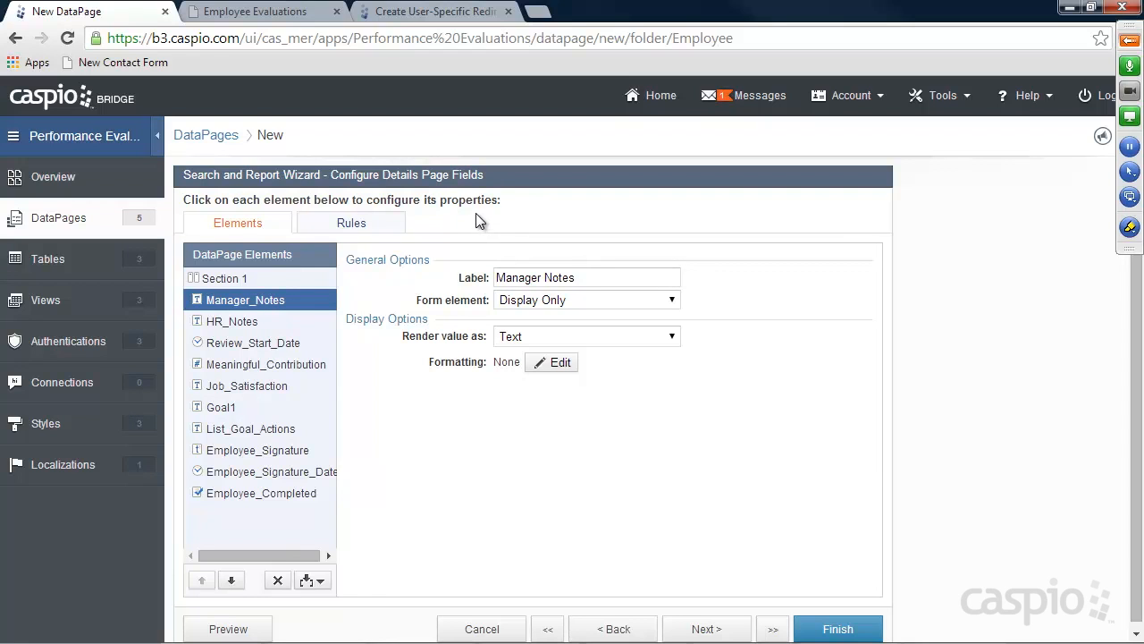
Enable Advanced Options on the data source page and return to Manager_Notes' advanced settings
{"action": "left_click", "coordinate": [610, 629]}
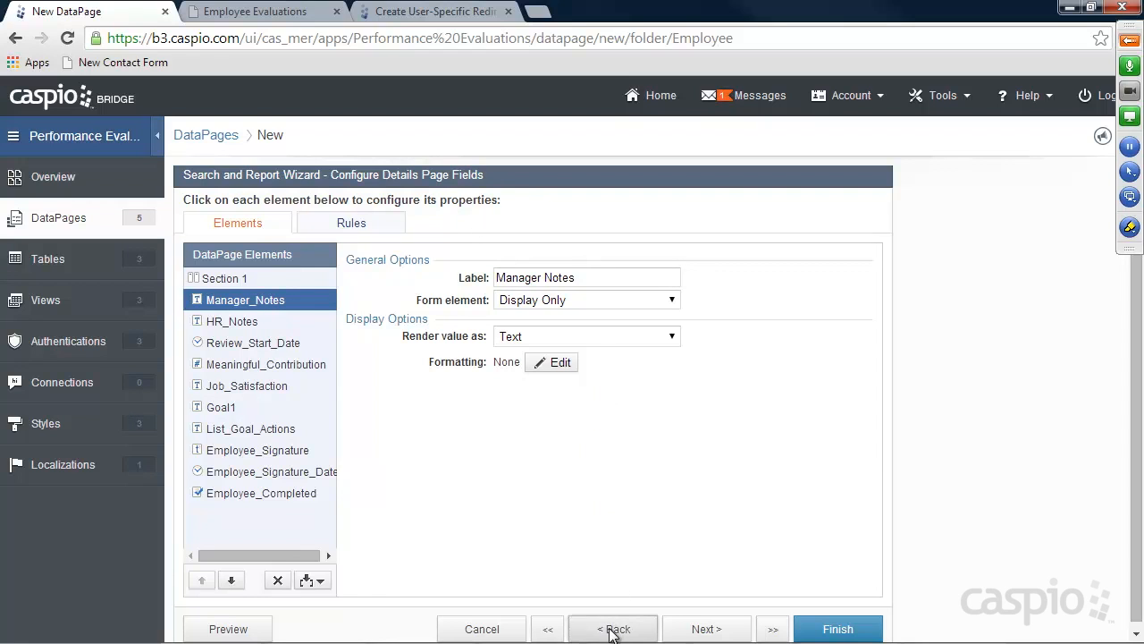
{"action": "left_click", "coordinate": [610, 629]}
{"action": "left_click", "coordinate": [611, 629]}
{"action": "left_click", "coordinate": [611, 630]}
{"action": "left_click", "coordinate": [610, 629]}
{"action": "left_click", "coordinate": [610, 629]}
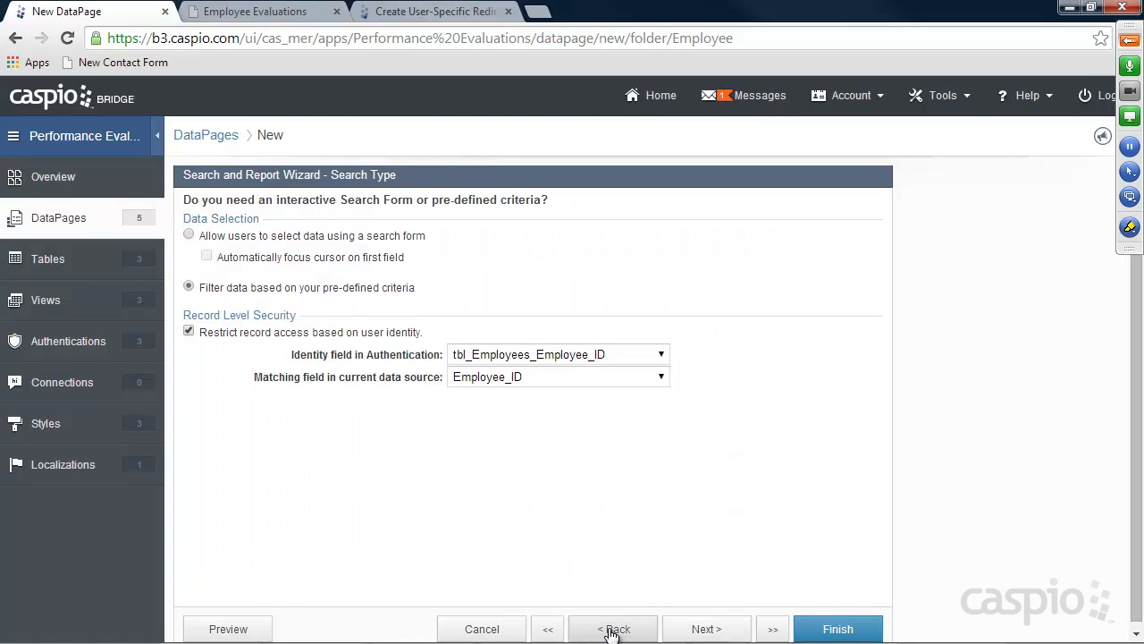
{"action": "left_click", "coordinate": [610, 629]}
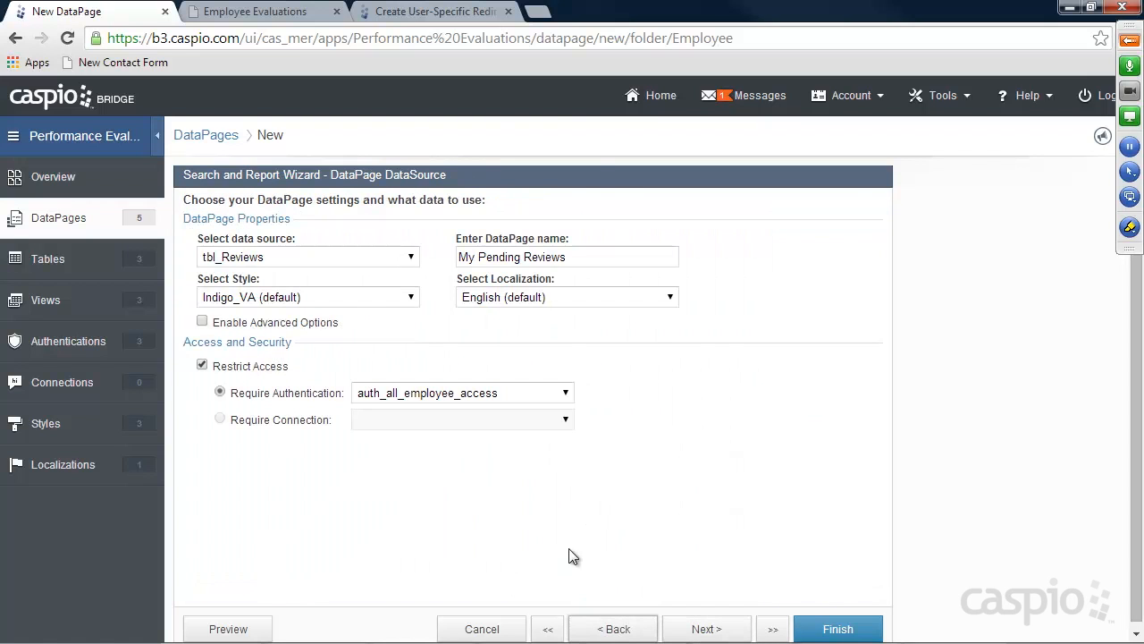
{"action": "left_click", "coordinate": [202, 322]}
{"action": "left_click", "coordinate": [774, 630]}
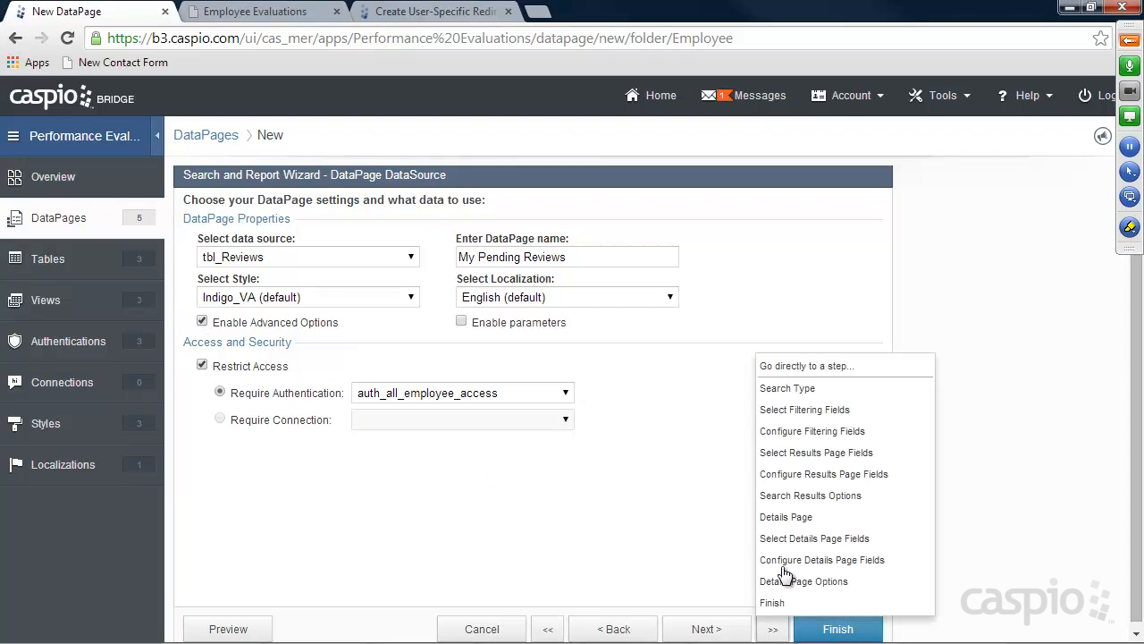
{"action": "left_click", "coordinate": [778, 558]}
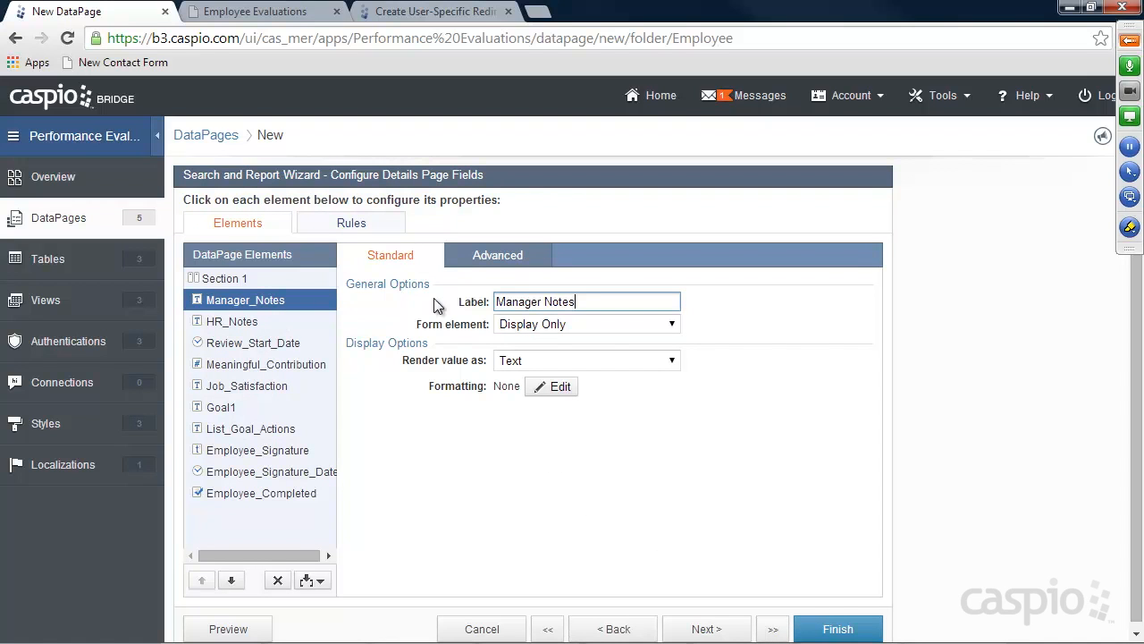
{"action": "left_click", "coordinate": [502, 260]}
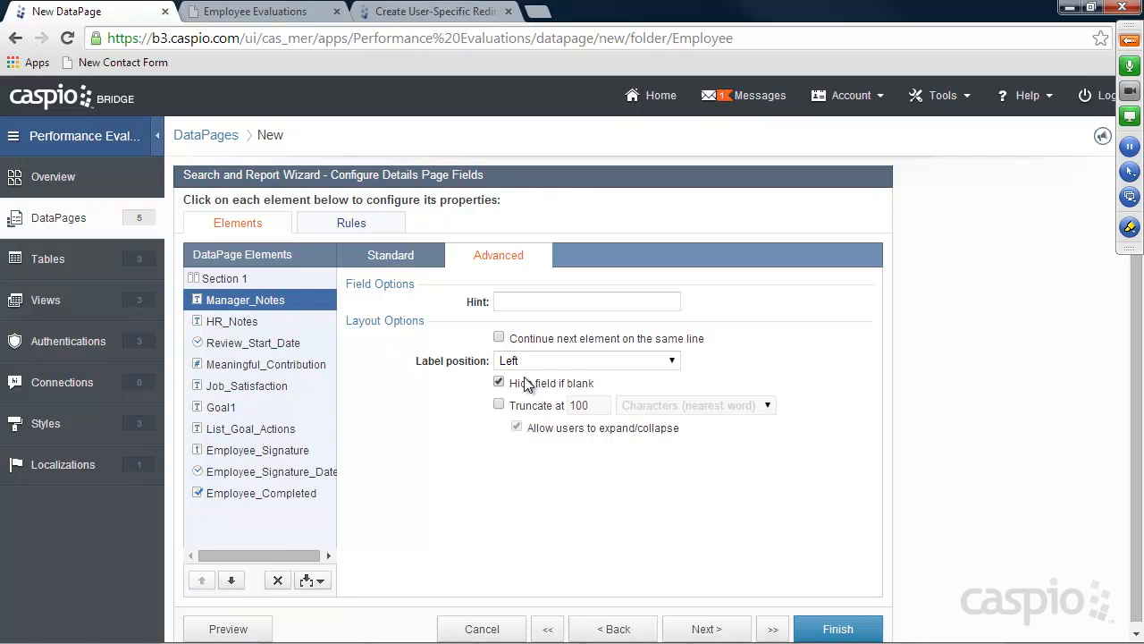
Make HR_Notes hide when blank like Manager_Notes, then select Review_Start_Date's standard settings
{"action": "left_click", "coordinate": [234, 326]}
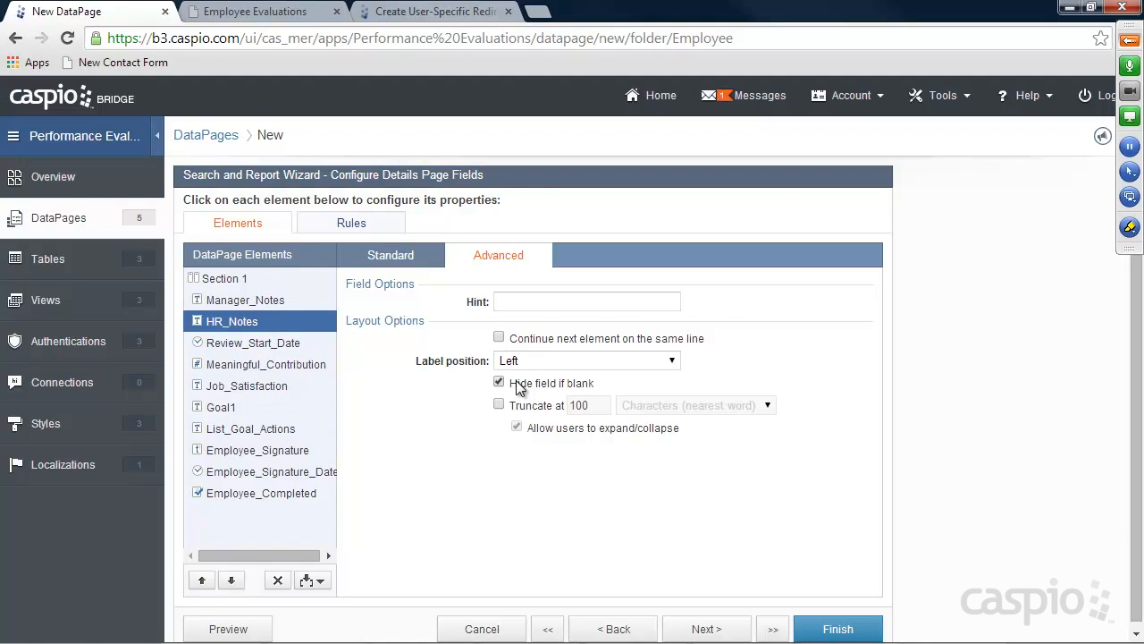
{"action": "left_click", "coordinate": [247, 348]}
{"action": "left_click", "coordinate": [417, 265]}
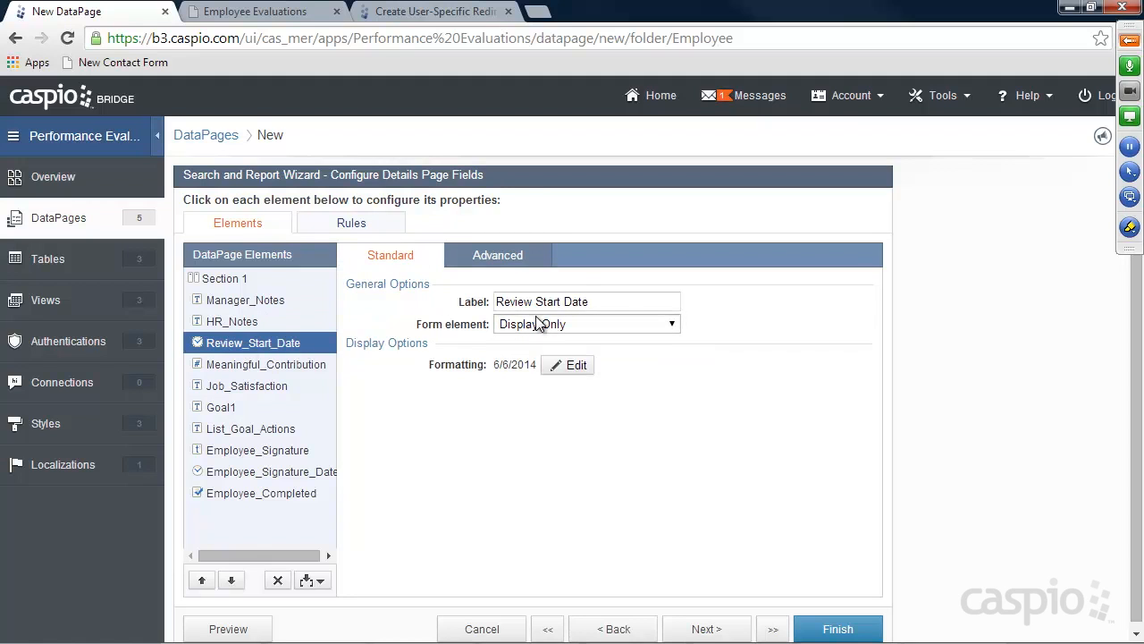
Make Meaningful_Contribution radio buttons with first custom option Strongly Agree = 3
{"action": "left_click", "coordinate": [289, 368]}
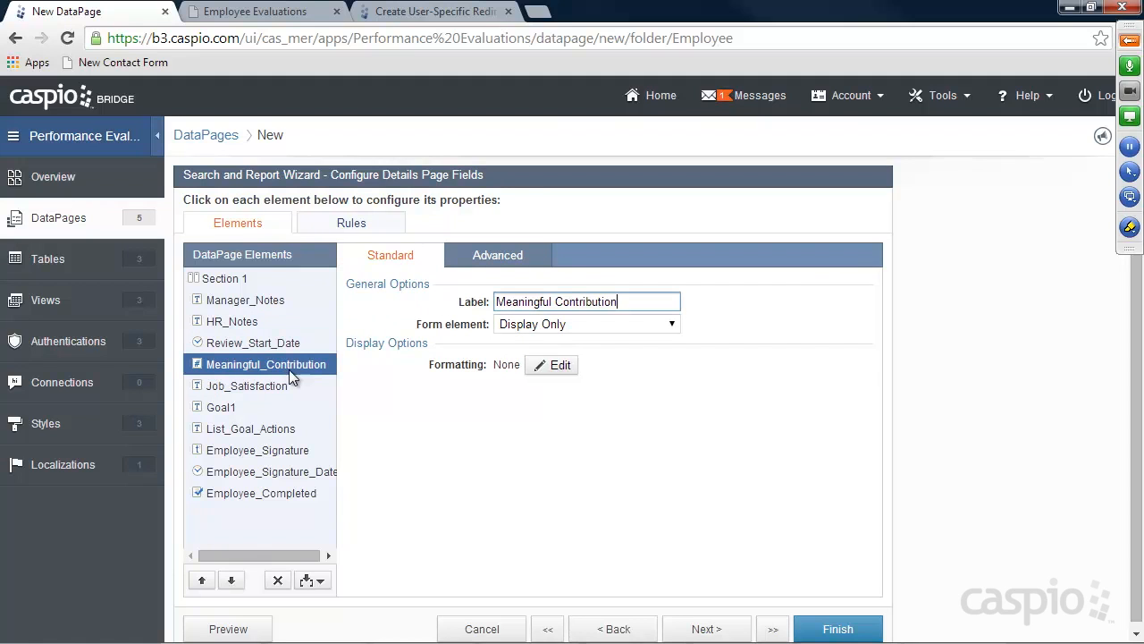
{"action": "left_click", "coordinate": [563, 324]}
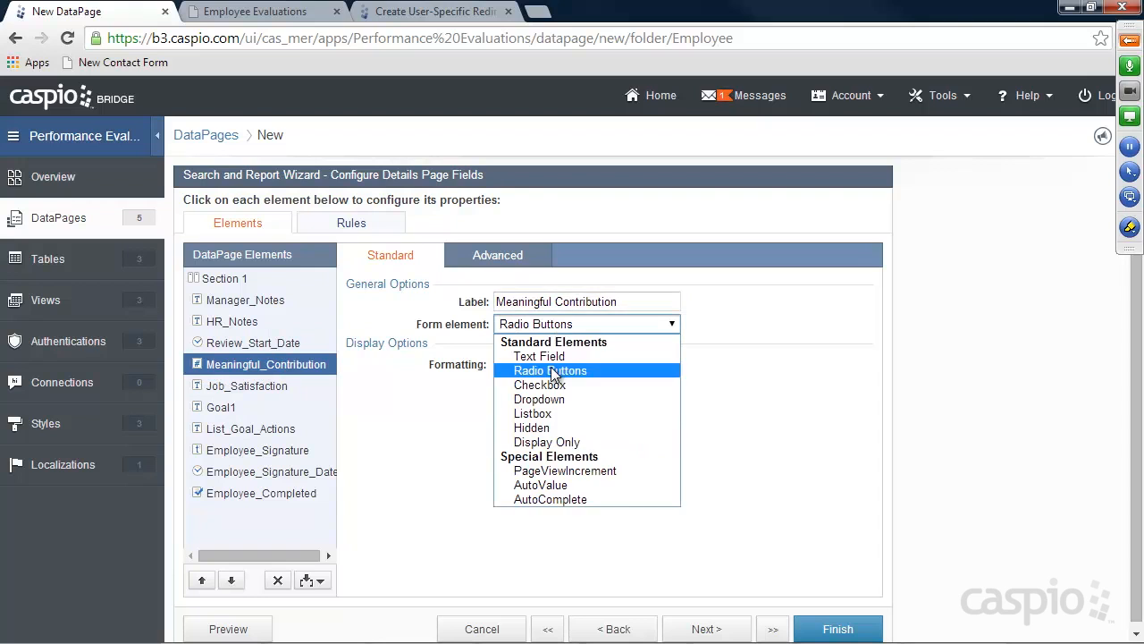
{"action": "left_click", "coordinate": [549, 370]}
{"action": "left_click", "coordinate": [506, 462]}
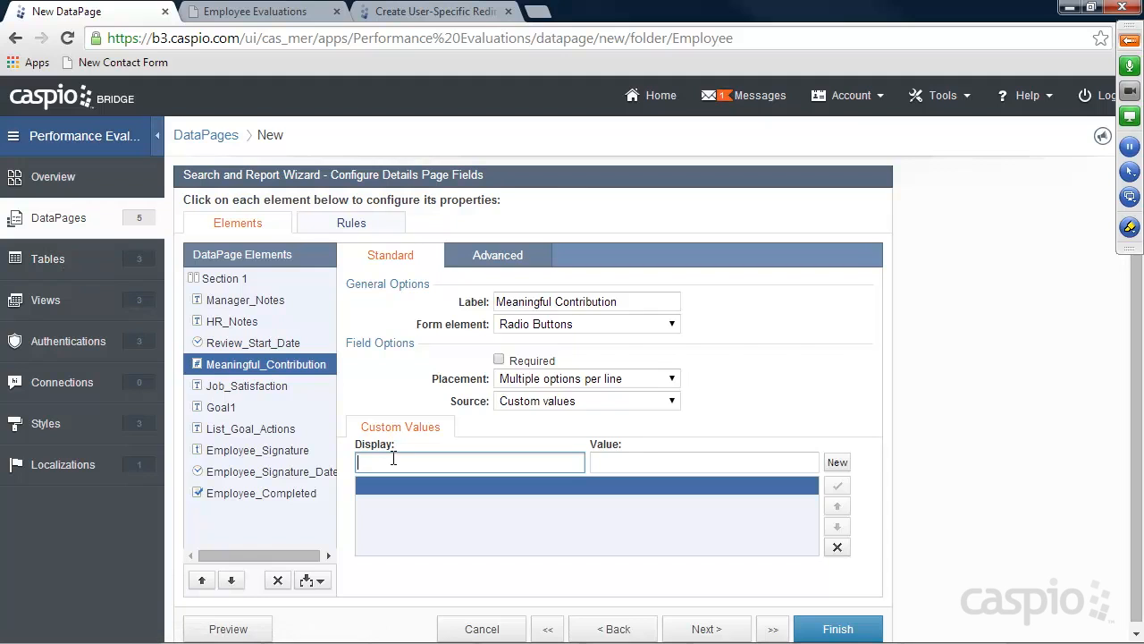
{"action": "type", "text": "Strongly AGree"}
{"action": "key", "text": "BackSpace"}
{"action": "key", "text": "BackSpace"}
{"action": "key", "text": "BackSpace"}
{"action": "type", "text": "gree"}
{"action": "key", "text": "Tab"}
{"action": "left_click_drag", "start_coordinate": [568, 453], "coordinate": [546, 451]}
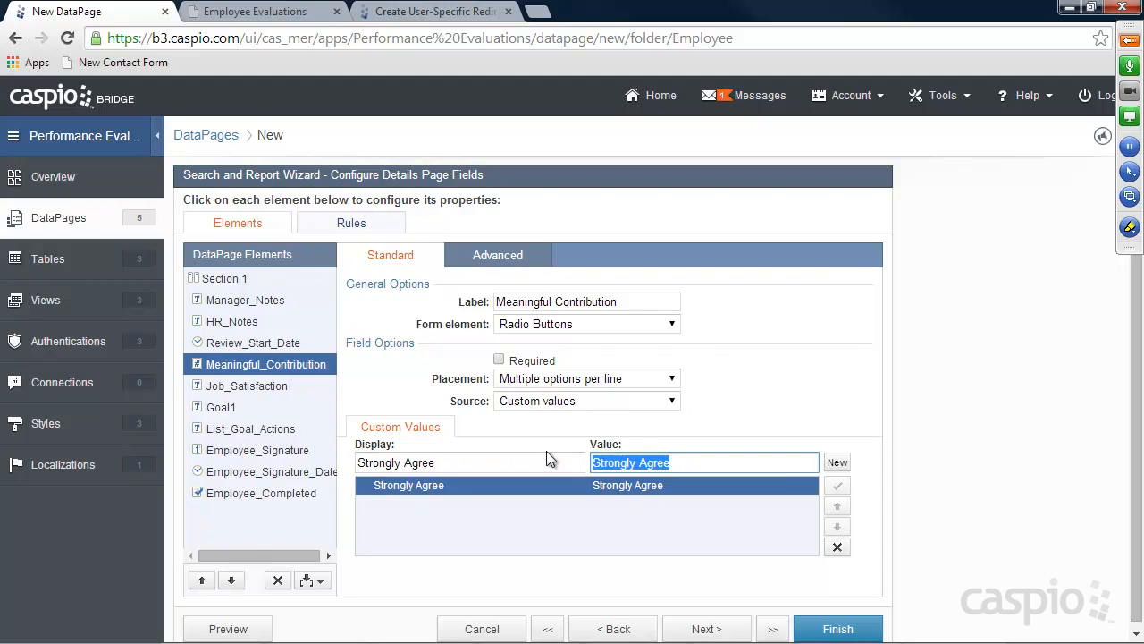
{"action": "type", "text": "3"}
Add custom options Agree = 2, Somewhat disagree = 1 and Strongly Disagree = 0
{"action": "left_click", "coordinate": [838, 462]}
{"action": "type", "text": "Agree"}
{"action": "key", "text": "Tab"}
{"action": "type", "text": "2"}
{"action": "left_click", "coordinate": [837, 462]}
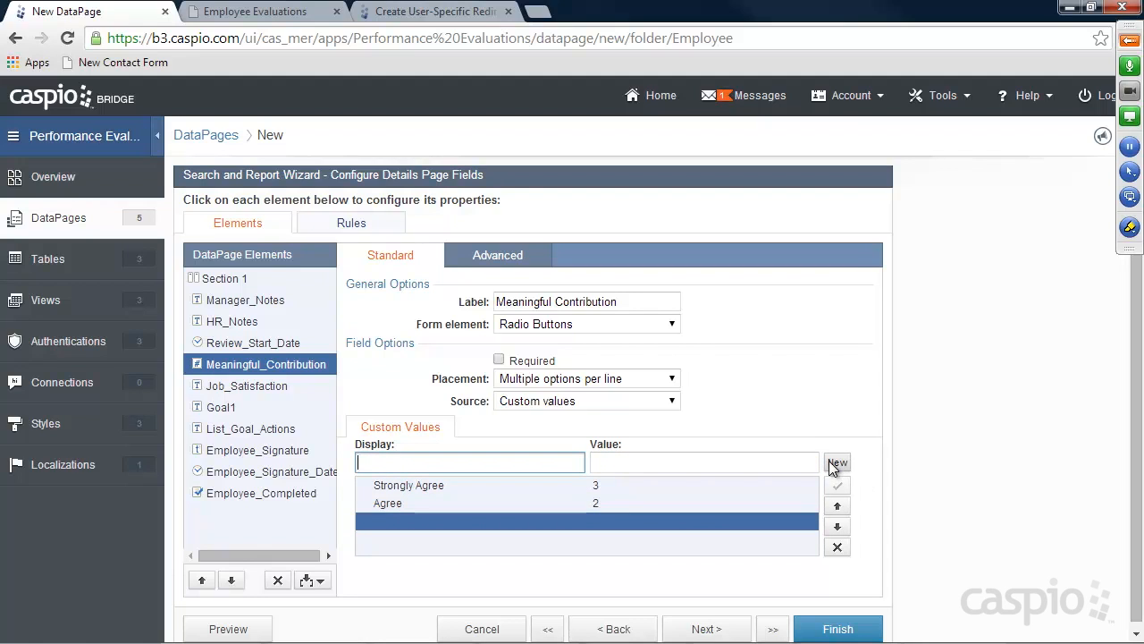
{"action": "type", "text": "Somewha"}
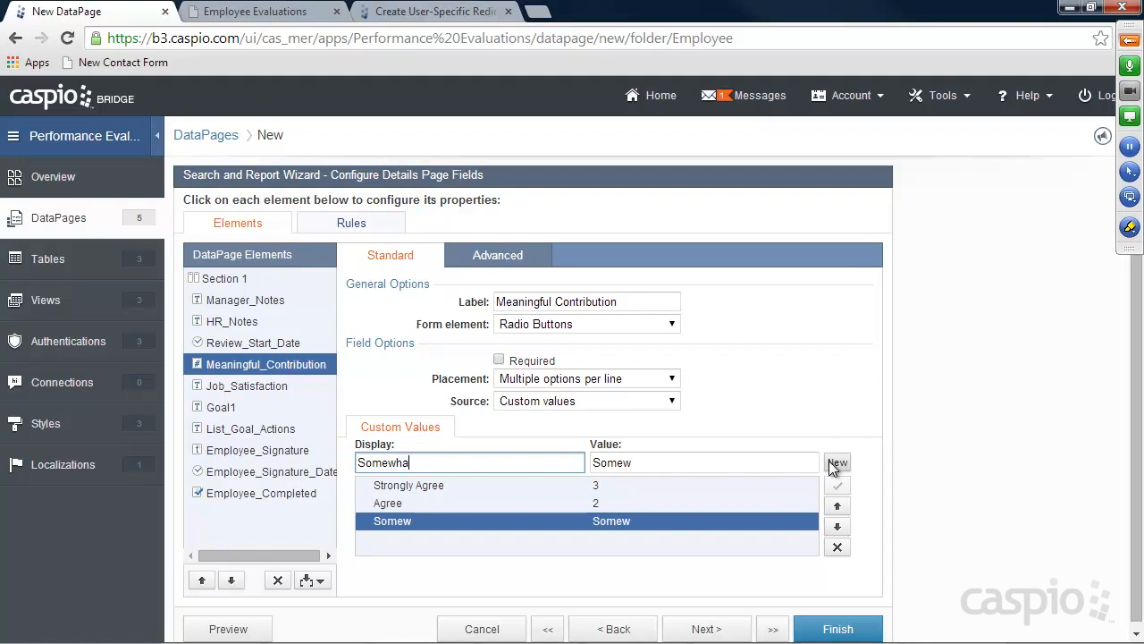
{"action": "type", "text": "t disagree"}
{"action": "triple_click", "coordinate": [772, 462]}
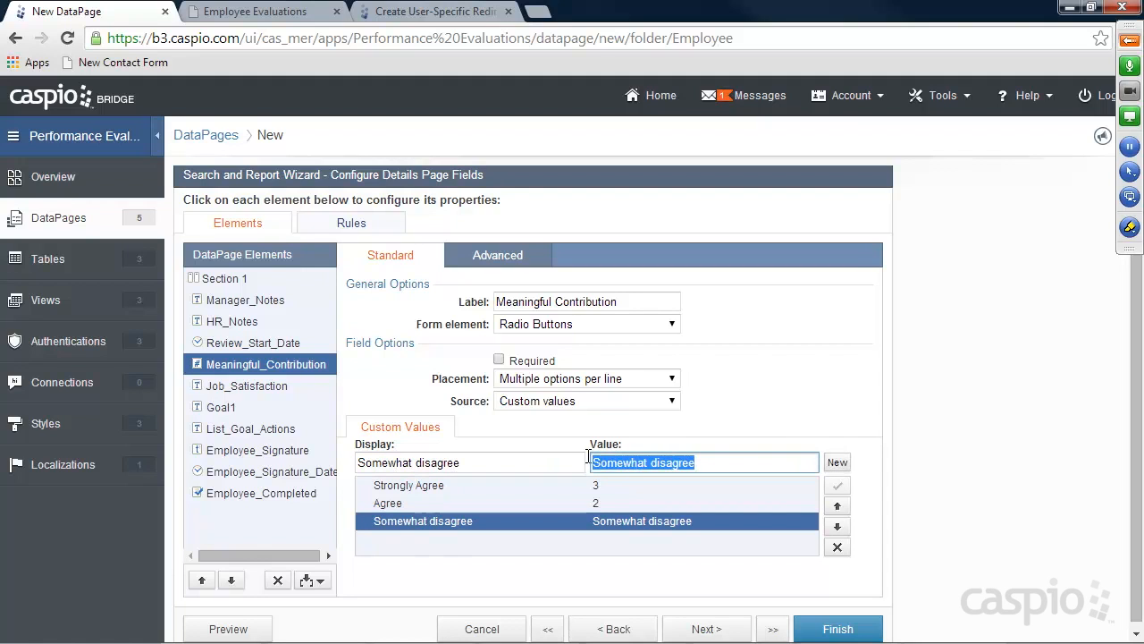
{"action": "type", "text": "1"}
{"action": "left_click", "coordinate": [831, 462]}
{"action": "type", "text": "Strongly Si"}
{"action": "key", "text": "BackSpace"}
{"action": "key", "text": "BackSpace"}
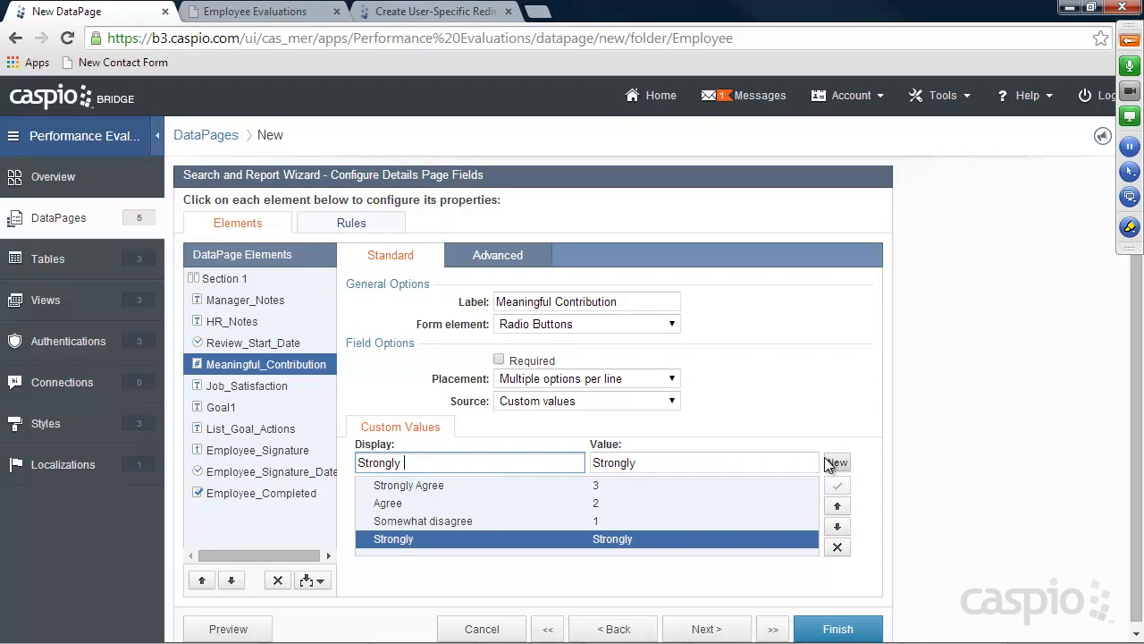
{"action": "type", "text": "Disageree"}
{"action": "triple_click", "coordinate": [740, 462]}
{"action": "type", "text": "0"}
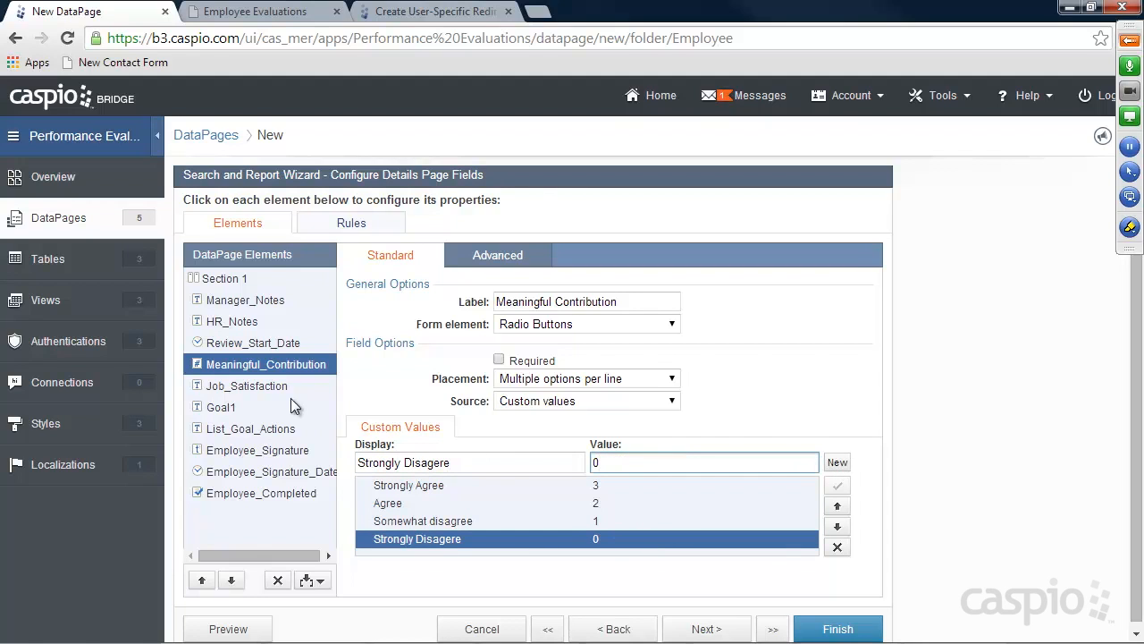
{"action": "left_click", "coordinate": [264, 386]}
{"action": "left_click", "coordinate": [586, 323]}
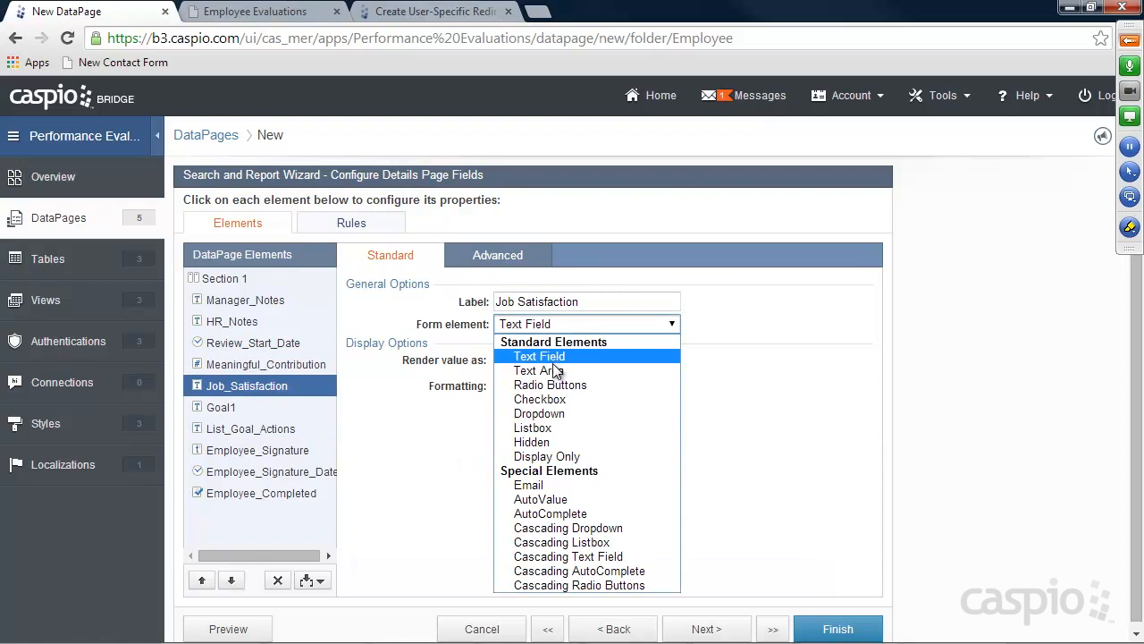
Make Job_Satisfaction, Goal1 and List_Goal_Actions multi-line text areas
{"action": "left_click", "coordinate": [554, 370]}
{"action": "left_click", "coordinate": [226, 407]}
{"action": "left_click", "coordinate": [585, 324]}
{"action": "left_click", "coordinate": [536, 370]}
{"action": "left_click", "coordinate": [230, 429]}
{"action": "left_click", "coordinate": [547, 326]}
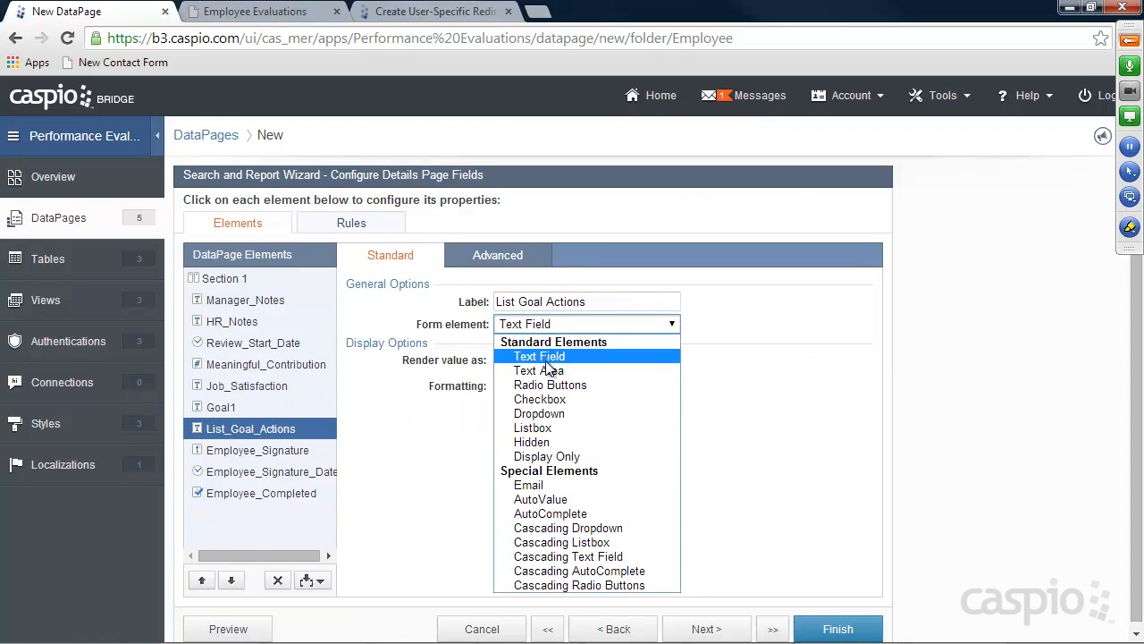
{"action": "left_click", "coordinate": [541, 371]}
Move Employee_Completed above the signature and make it a 'Status' checkbox reading 'Check only if you've fully completed the review'
{"action": "left_click", "coordinate": [325, 491]}
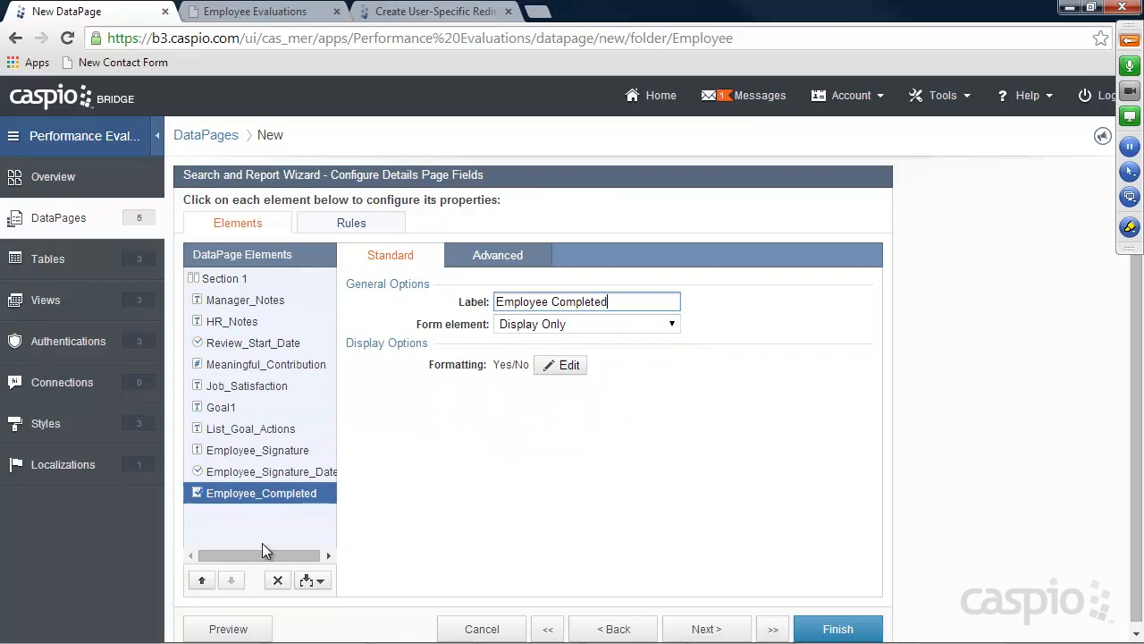
{"action": "left_click", "coordinate": [201, 579]}
{"action": "left_click", "coordinate": [201, 579]}
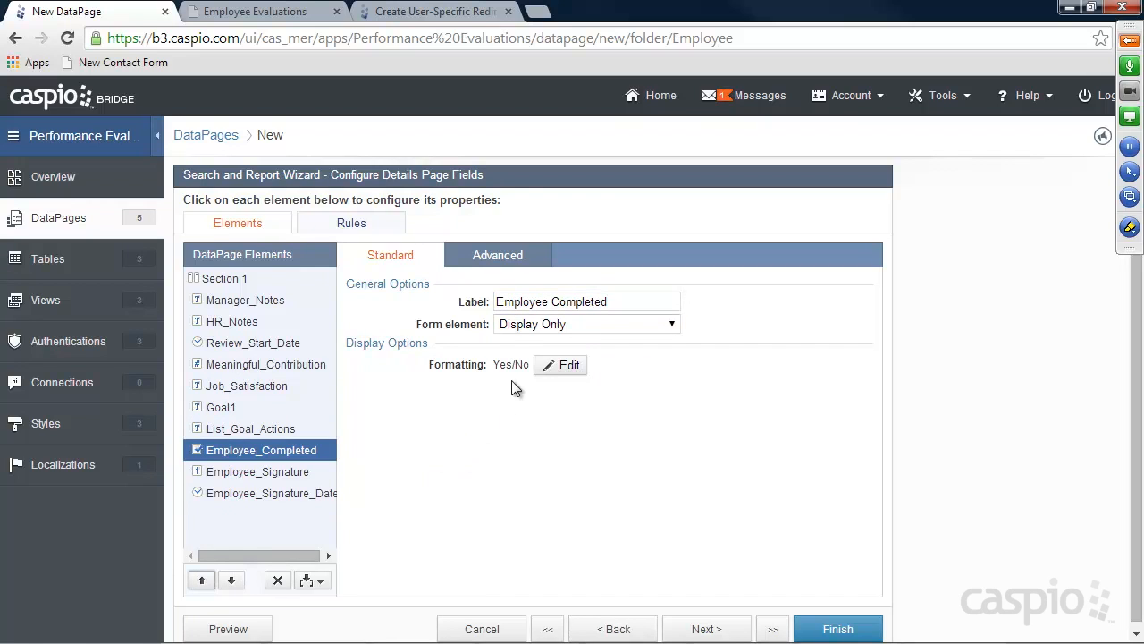
{"action": "left_click", "coordinate": [546, 325]}
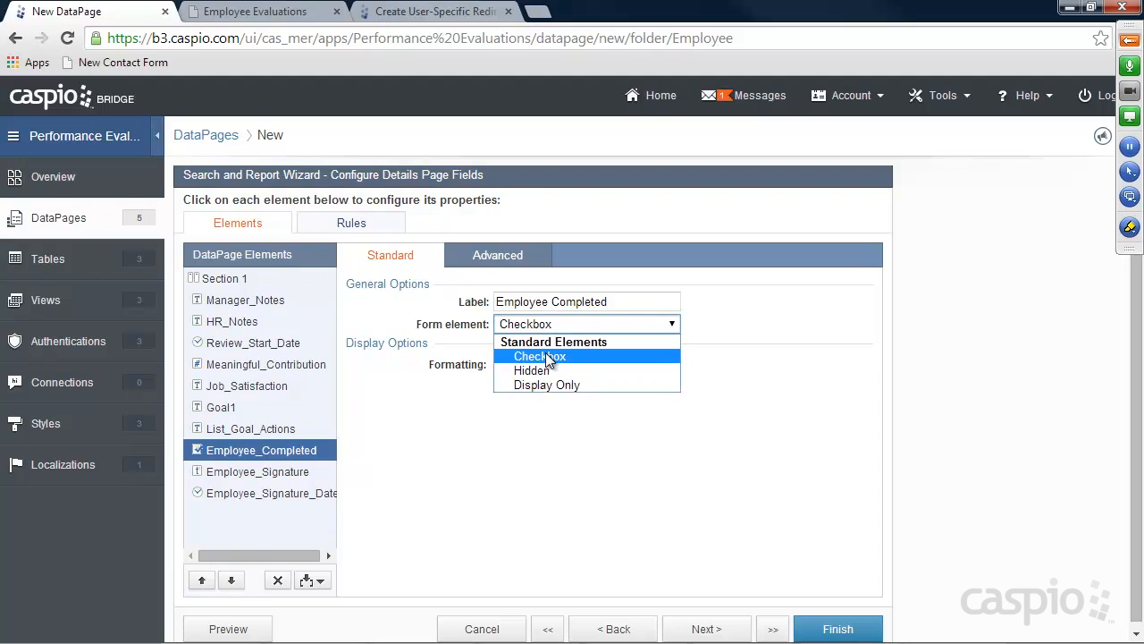
{"action": "left_click", "coordinate": [540, 357]}
{"action": "left_click", "coordinate": [661, 301]}
{"action": "left_click_drag", "start_coordinate": [661, 302], "coordinate": [340, 297]}
{"action": "type", "text": "Status"}
{"action": "left_click", "coordinate": [542, 385]}
{"action": "type", "text": "Check only if you've full"}
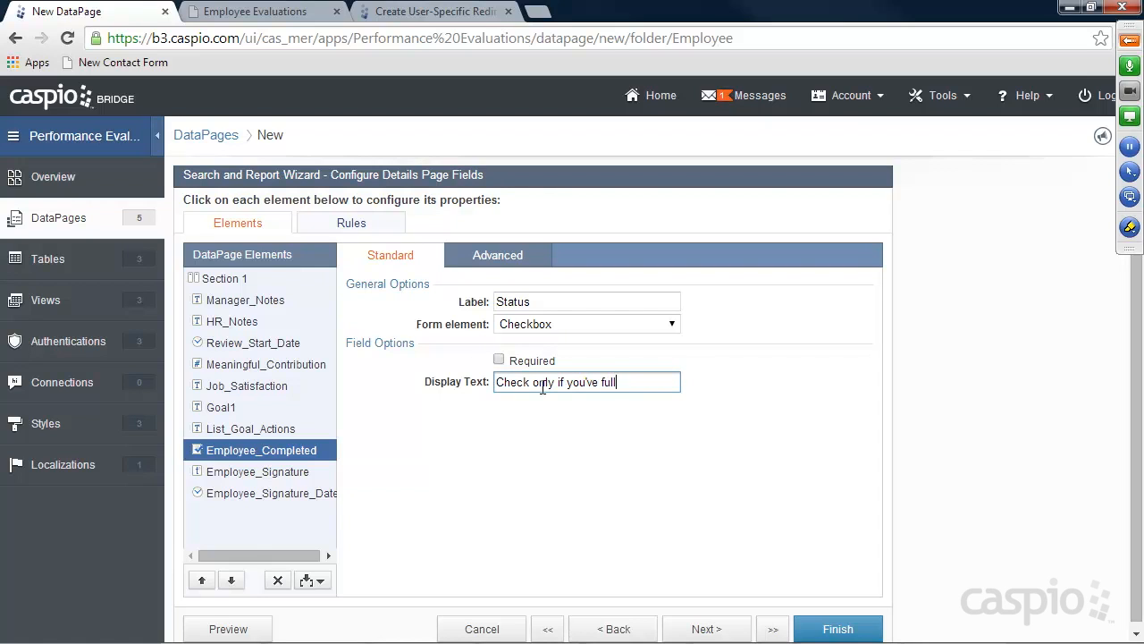
{"action": "type", "text": "y f"}
{"action": "key", "text": "BackSpace"}
{"action": "type", "text": "completed the review"}
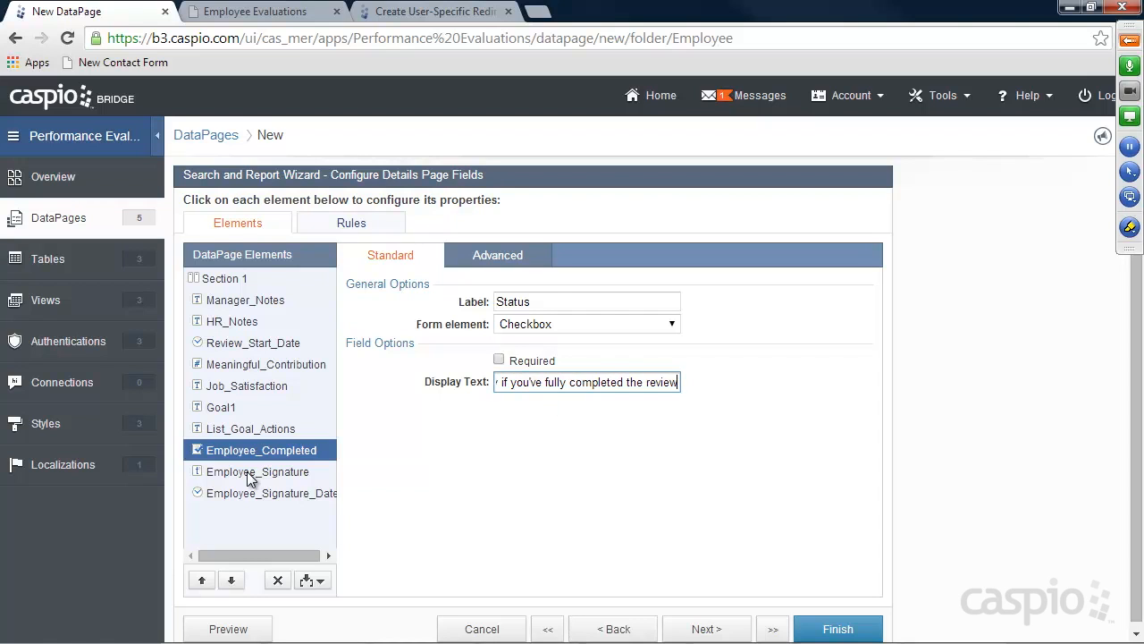
Make Employee_Signature and Employee_Signature_Date editable text fields
{"action": "left_click", "coordinate": [250, 471]}
{"action": "left_click", "coordinate": [554, 324]}
{"action": "left_click", "coordinate": [537, 351]}
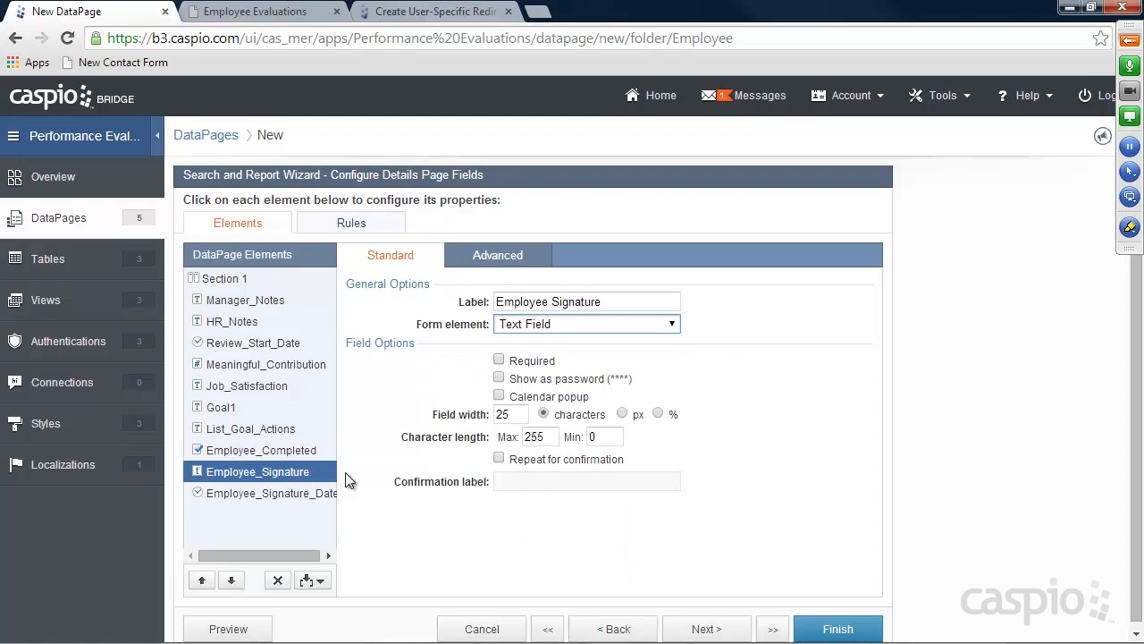
{"action": "left_click", "coordinate": [304, 493]}
{"action": "left_click", "coordinate": [555, 324]}
{"action": "left_click", "coordinate": [536, 351]}
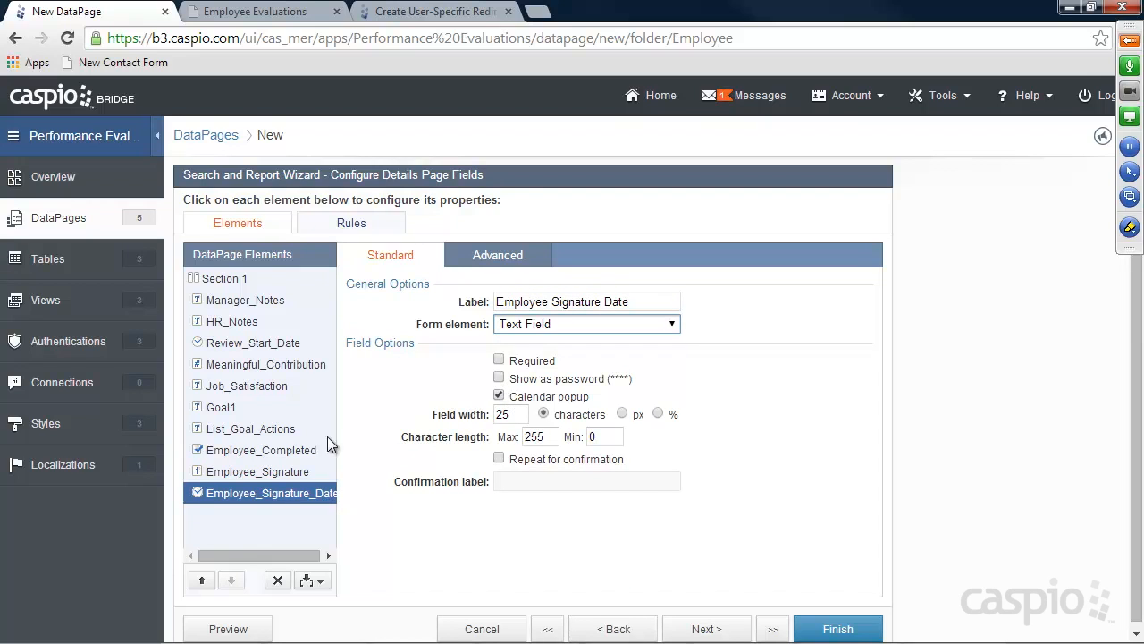
{"action": "left_click", "coordinate": [278, 451]}
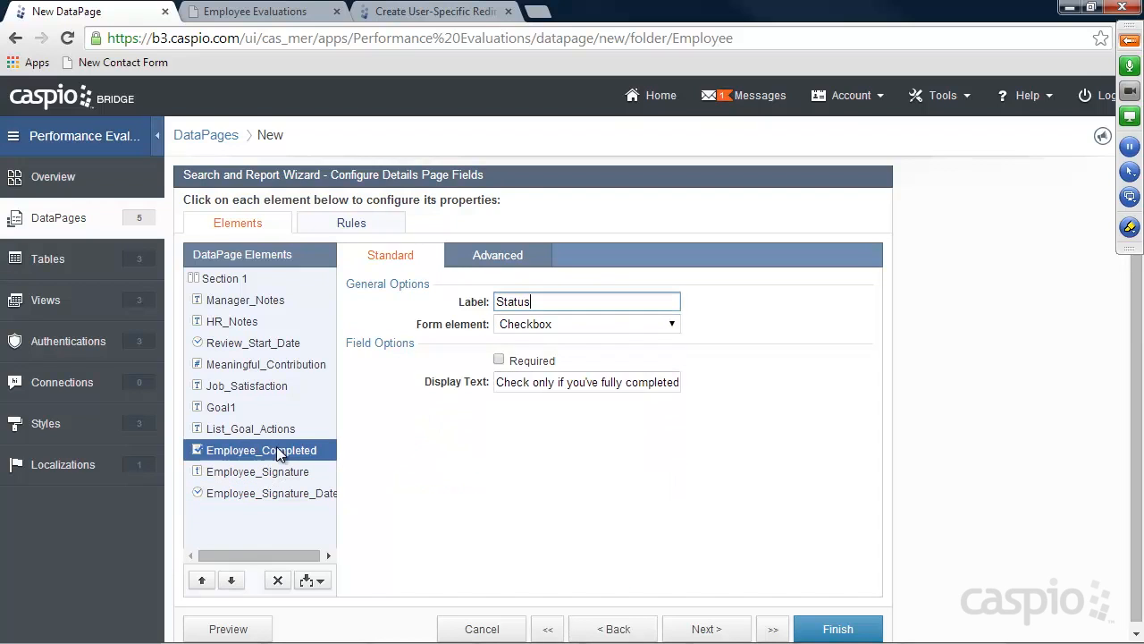
Add a new rule with the condition 'Employee_Completed is checked'
{"action": "left_click", "coordinate": [369, 226]}
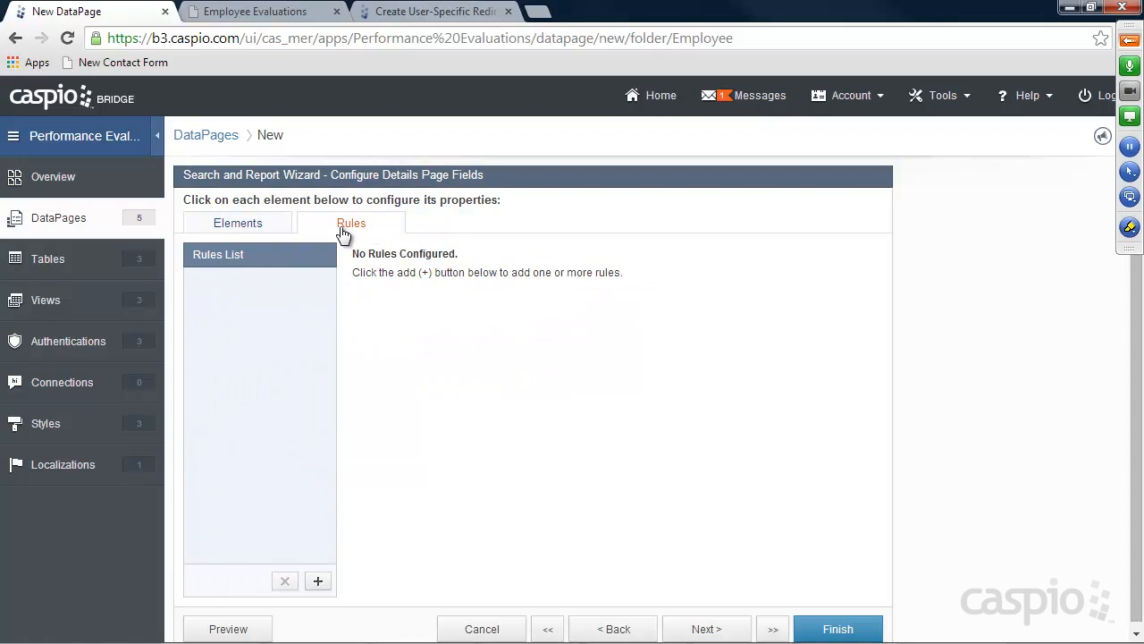
{"action": "left_click", "coordinate": [322, 580]}
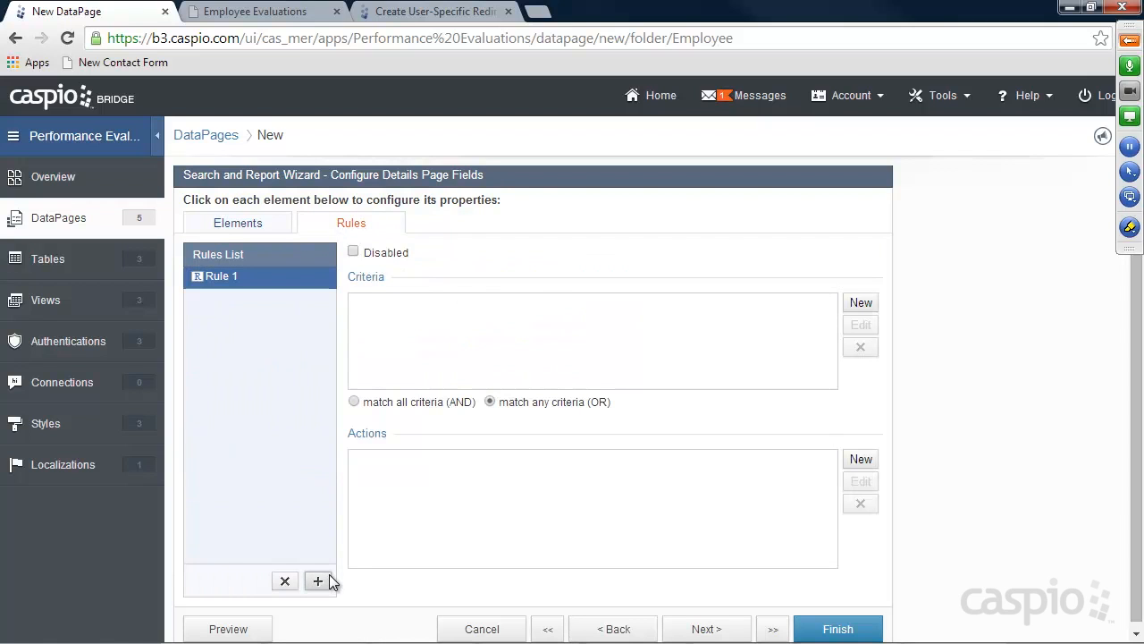
{"action": "left_click", "coordinate": [857, 304]}
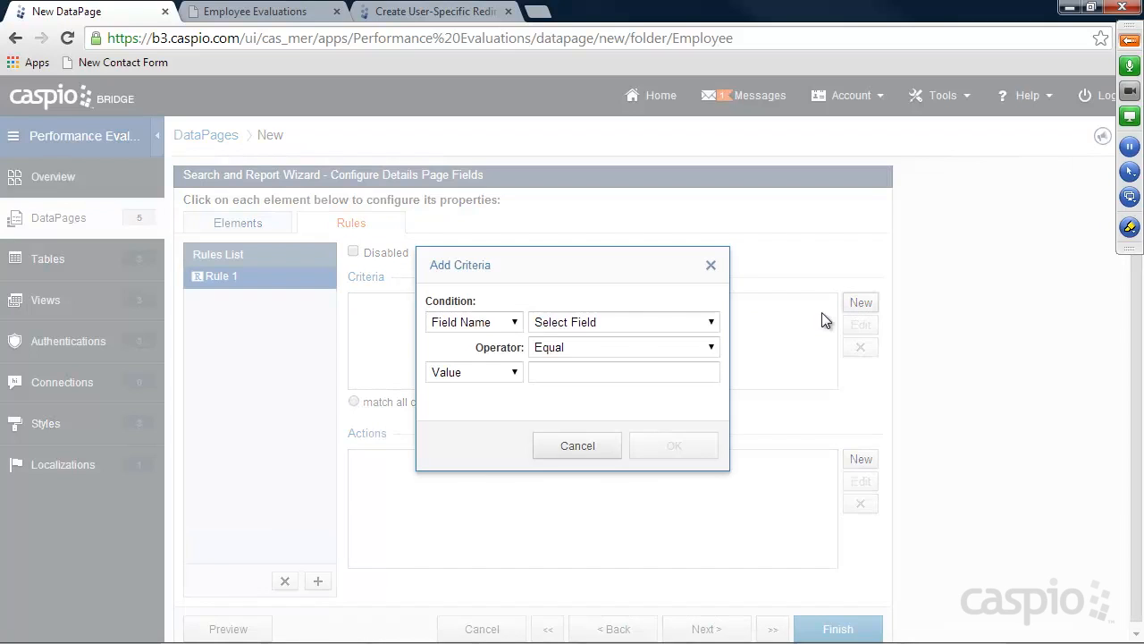
{"action": "left_click", "coordinate": [503, 327]}
{"action": "left_click", "coordinate": [617, 322]}
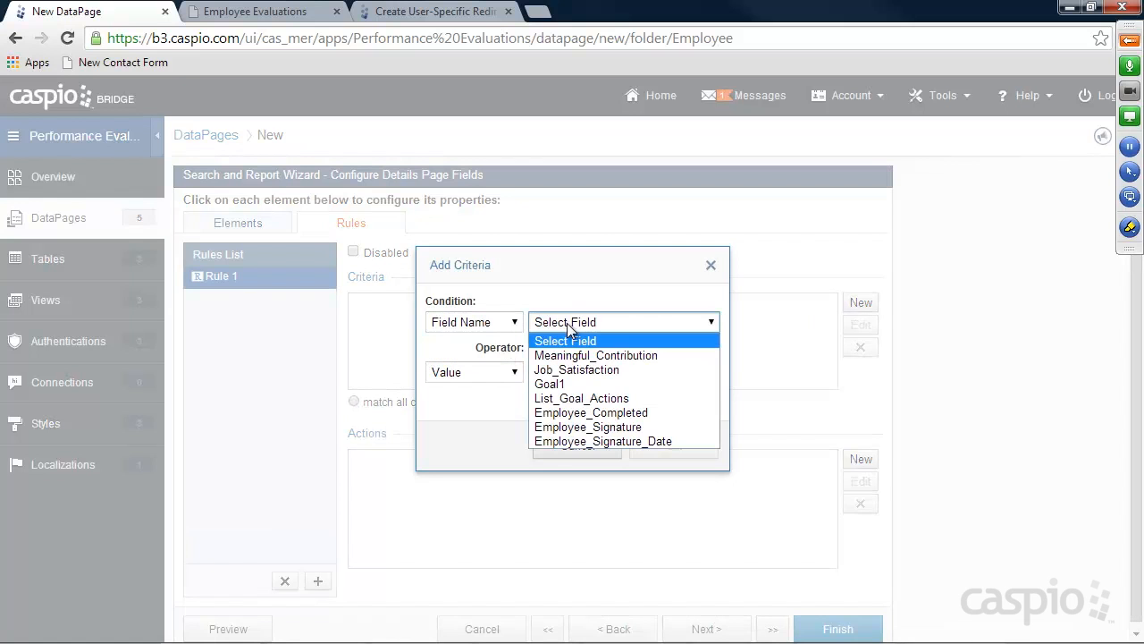
{"action": "left_click", "coordinate": [586, 411]}
{"action": "left_click", "coordinate": [646, 446]}
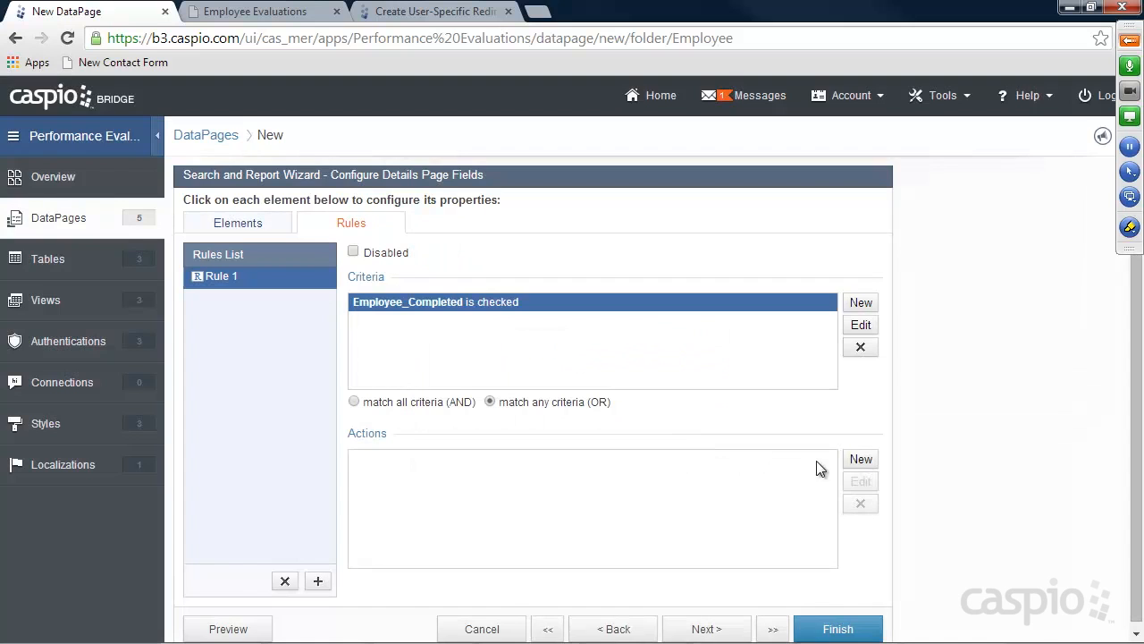
Add rule actions making Meaningful_Contribution and Job_Satisfaction required
{"action": "left_click", "coordinate": [856, 459]}
{"action": "left_click", "coordinate": [575, 307]}
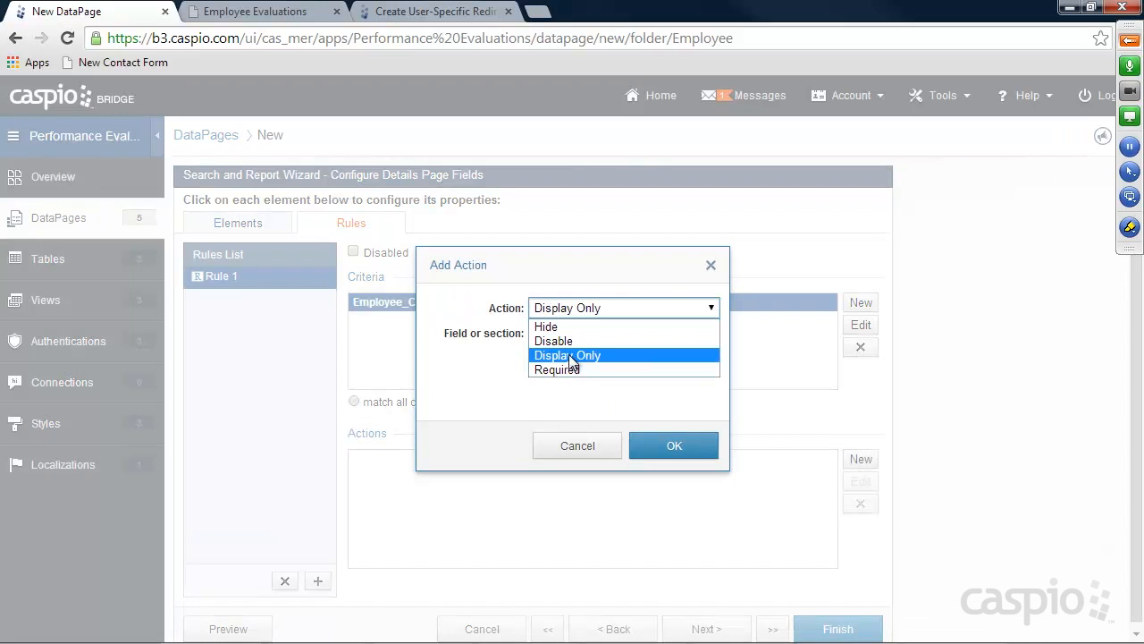
{"action": "left_click", "coordinate": [572, 370]}
{"action": "left_click", "coordinate": [576, 333]}
{"action": "left_click", "coordinate": [583, 357]}
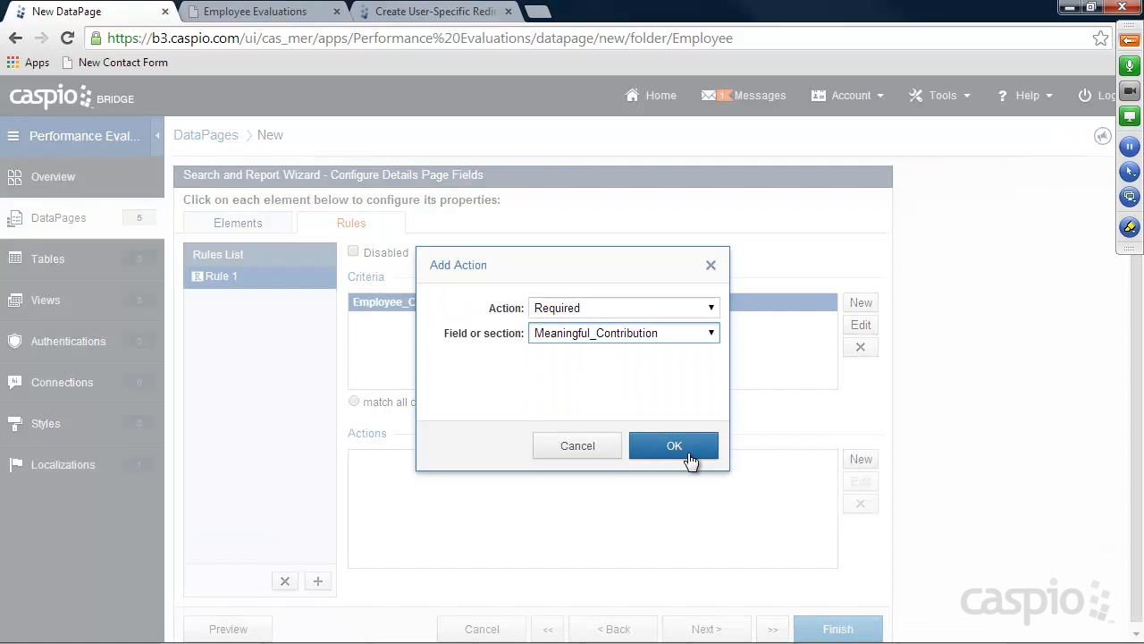
{"action": "left_click", "coordinate": [675, 446]}
{"action": "left_click", "coordinate": [857, 459]}
{"action": "left_click", "coordinate": [590, 309]}
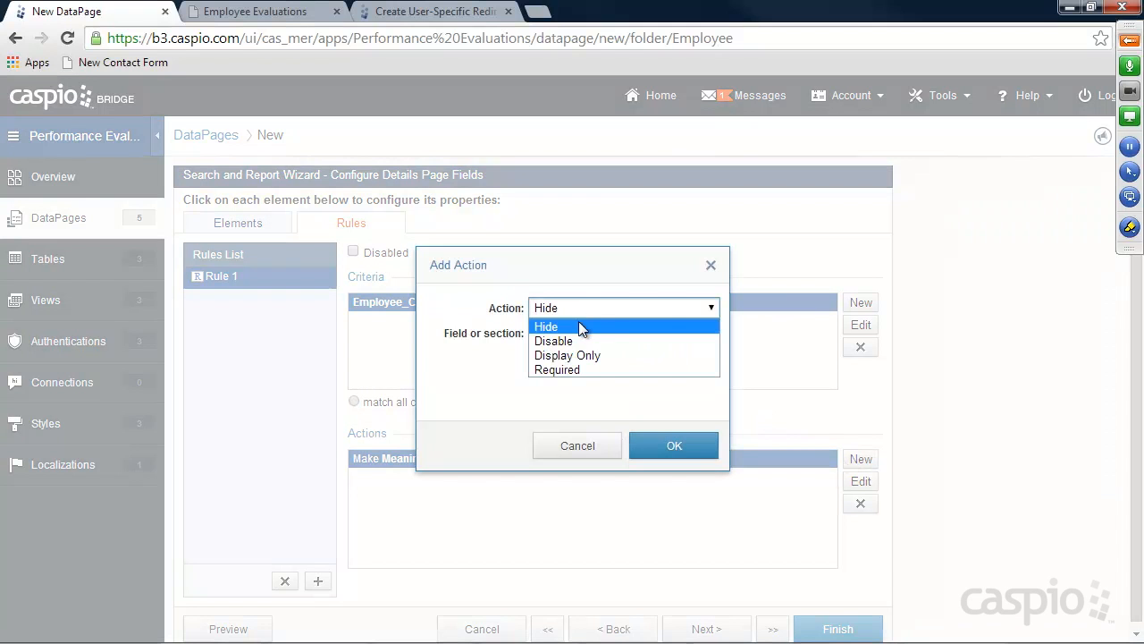
{"action": "left_click", "coordinate": [581, 367]}
{"action": "left_click", "coordinate": [674, 445]}
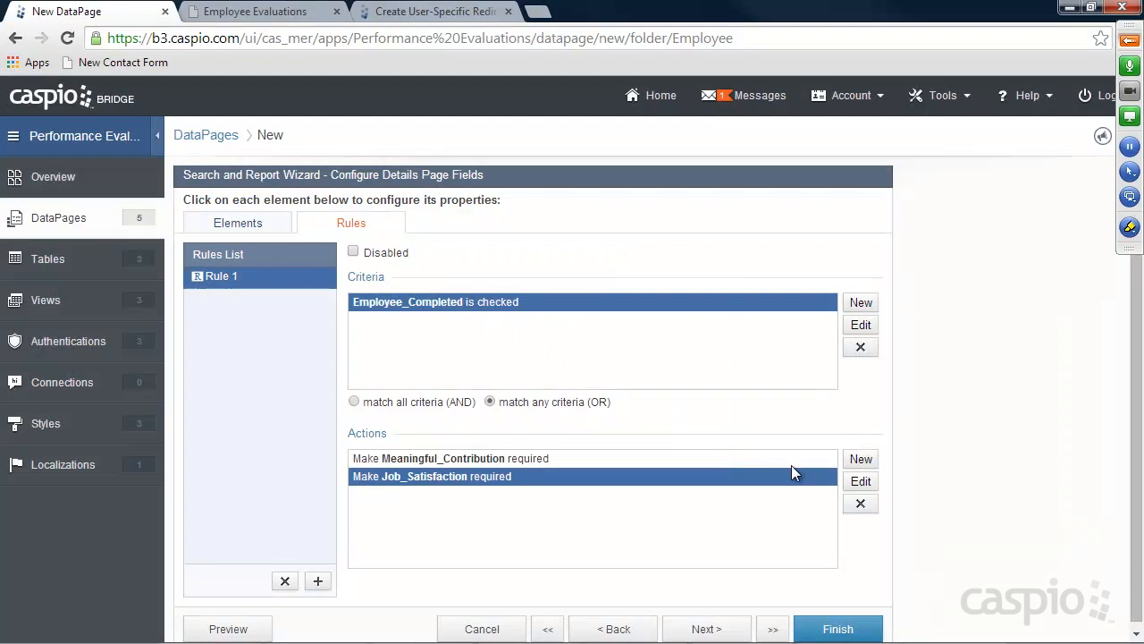
Add rule actions making Goal1 and List_Goal_Actions required
{"action": "left_click", "coordinate": [859, 458]}
{"action": "left_click", "coordinate": [619, 308]}
{"action": "left_click", "coordinate": [583, 363]}
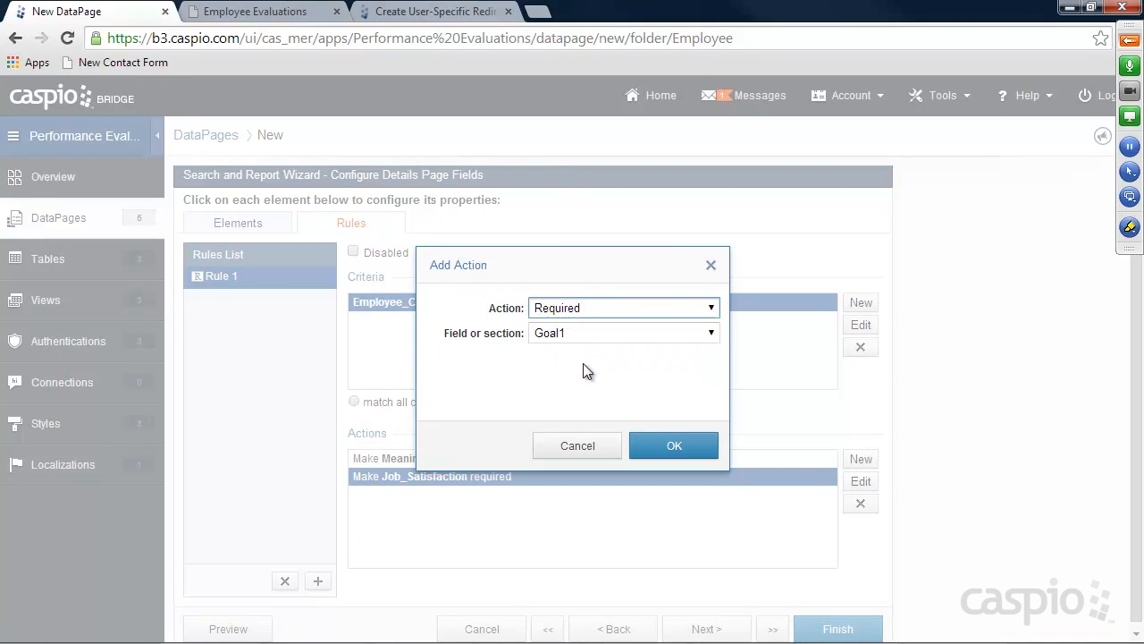
{"action": "left_click", "coordinate": [672, 445]}
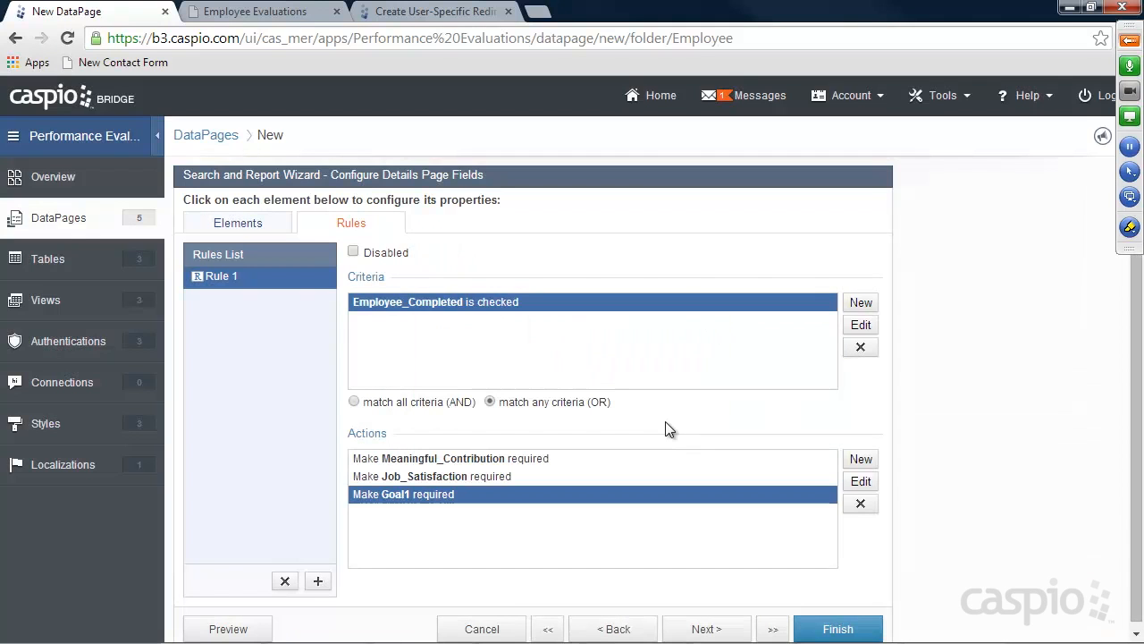
{"action": "left_click", "coordinate": [861, 458]}
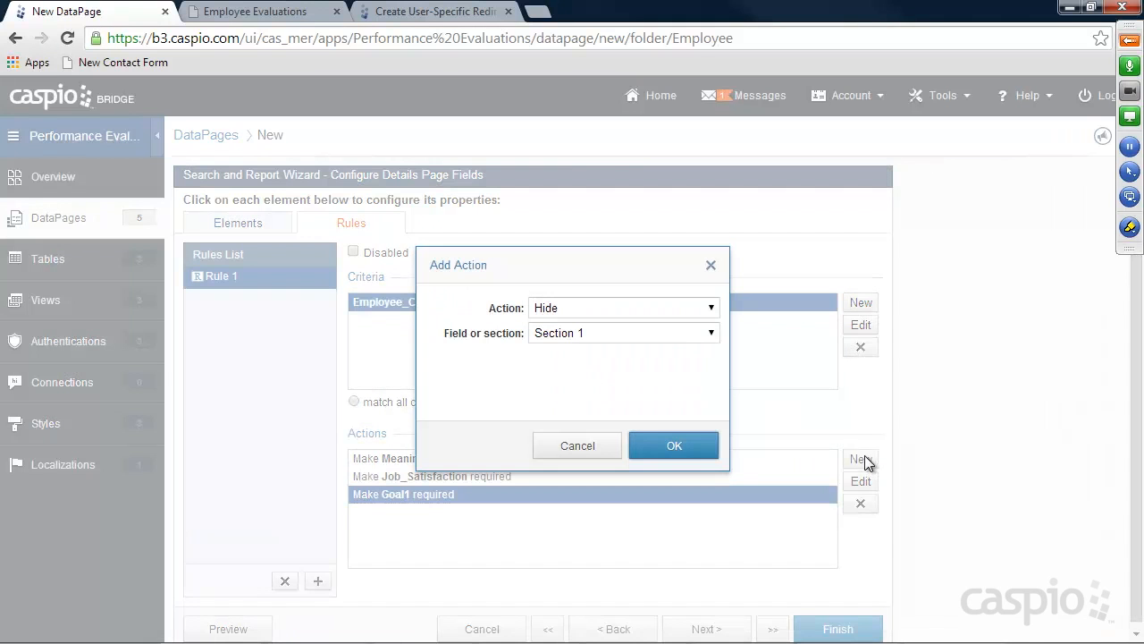
{"action": "left_click", "coordinate": [586, 311]}
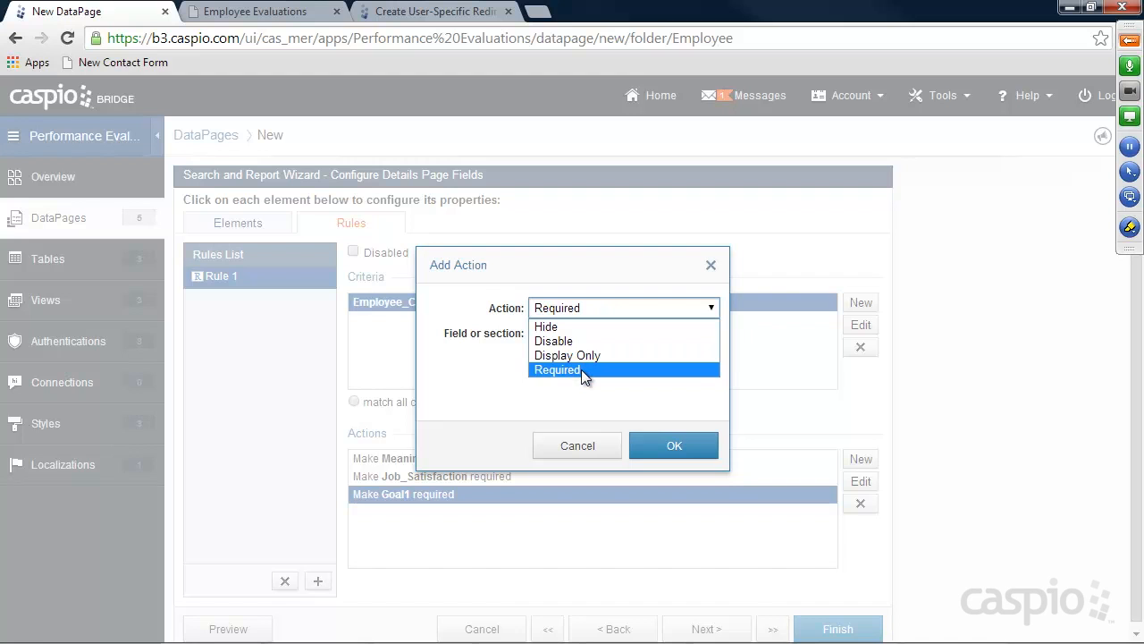
{"action": "left_click", "coordinate": [581, 369]}
{"action": "left_click", "coordinate": [670, 446]}
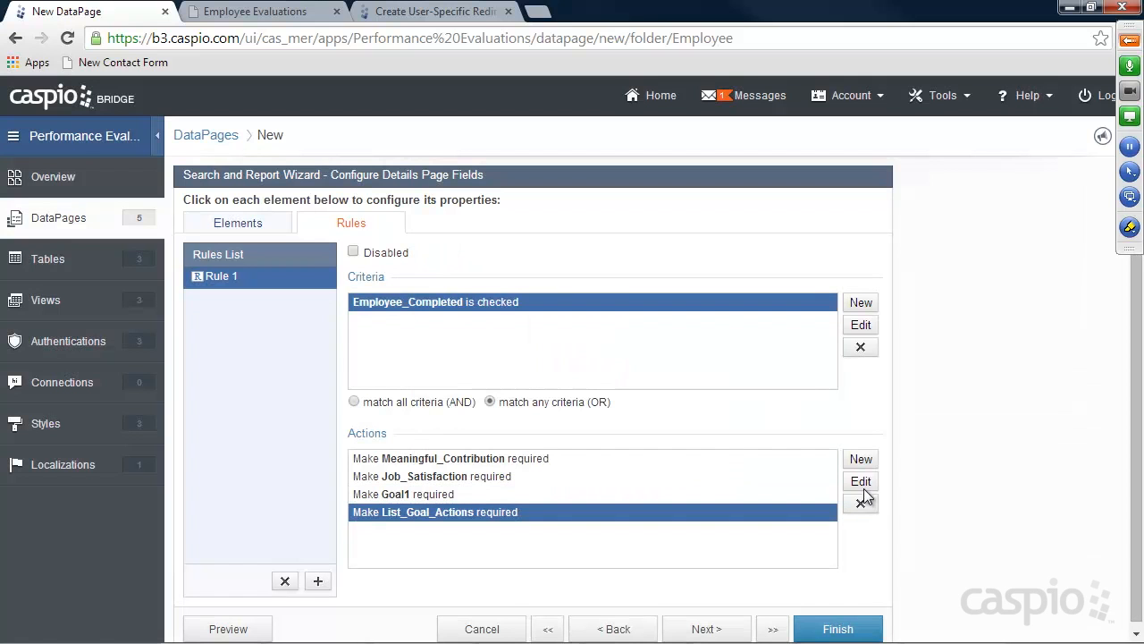
Add rule actions making Employee_Signature and Employee_Signature_Date required
{"action": "left_click", "coordinate": [859, 459]}
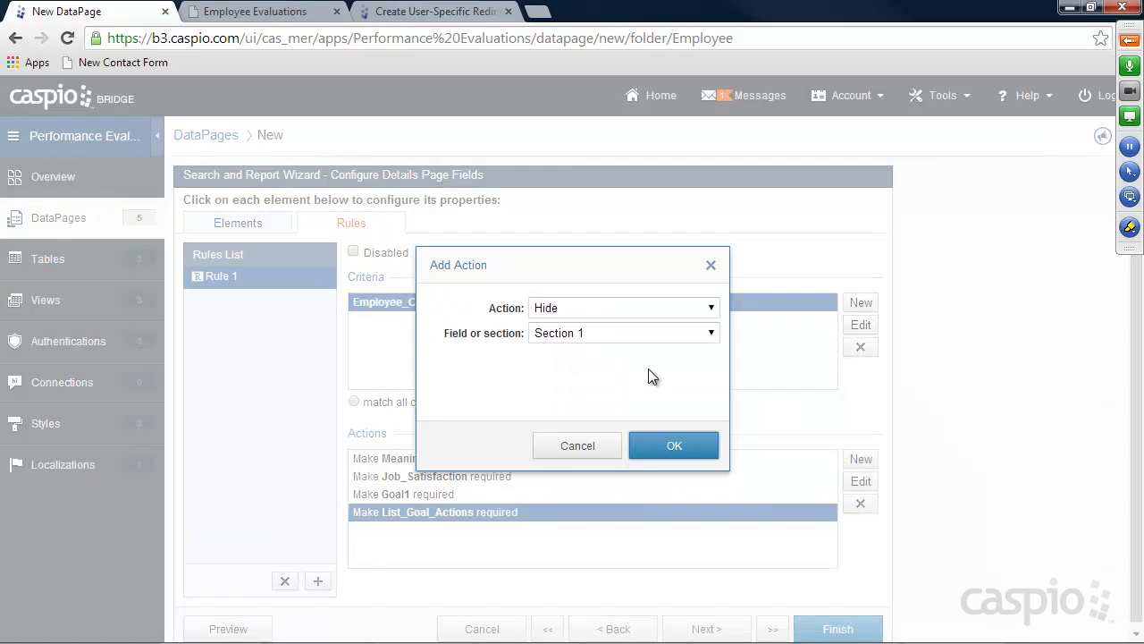
{"action": "left_click", "coordinate": [571, 313]}
{"action": "left_click", "coordinate": [570, 366]}
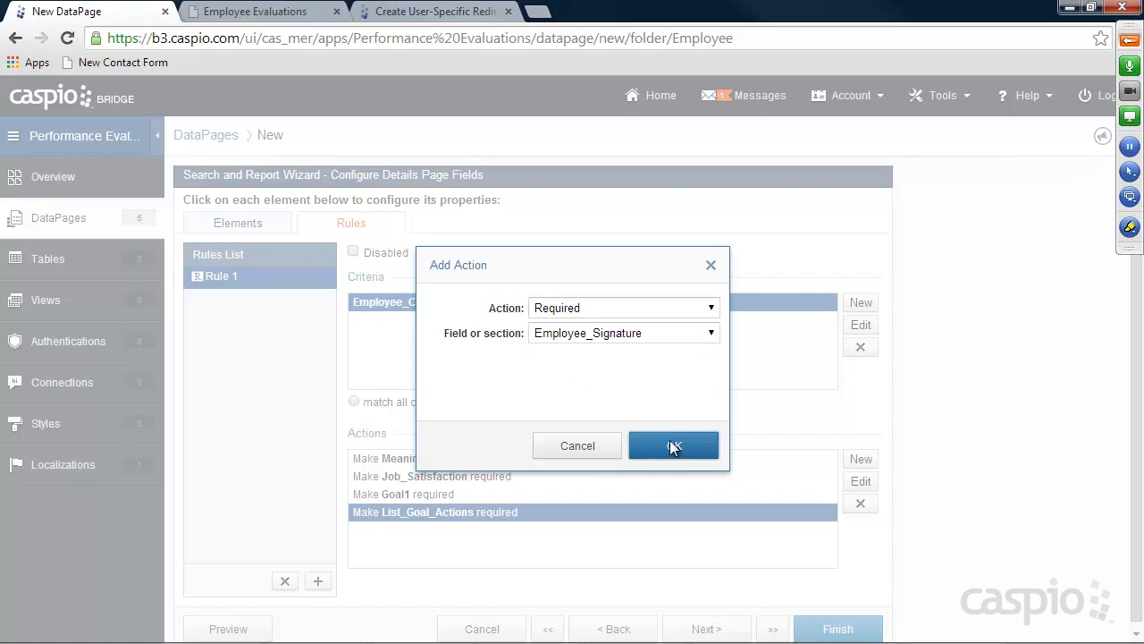
{"action": "left_click", "coordinate": [673, 447]}
{"action": "left_click", "coordinate": [861, 460]}
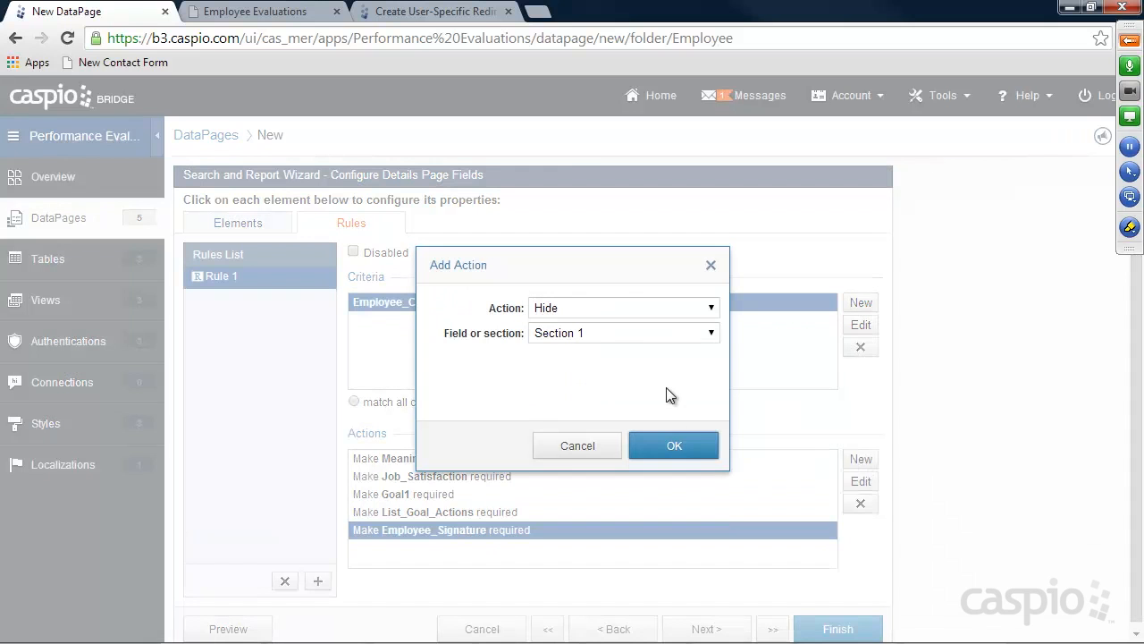
{"action": "left_click", "coordinate": [578, 309]}
{"action": "left_click", "coordinate": [566, 368]}
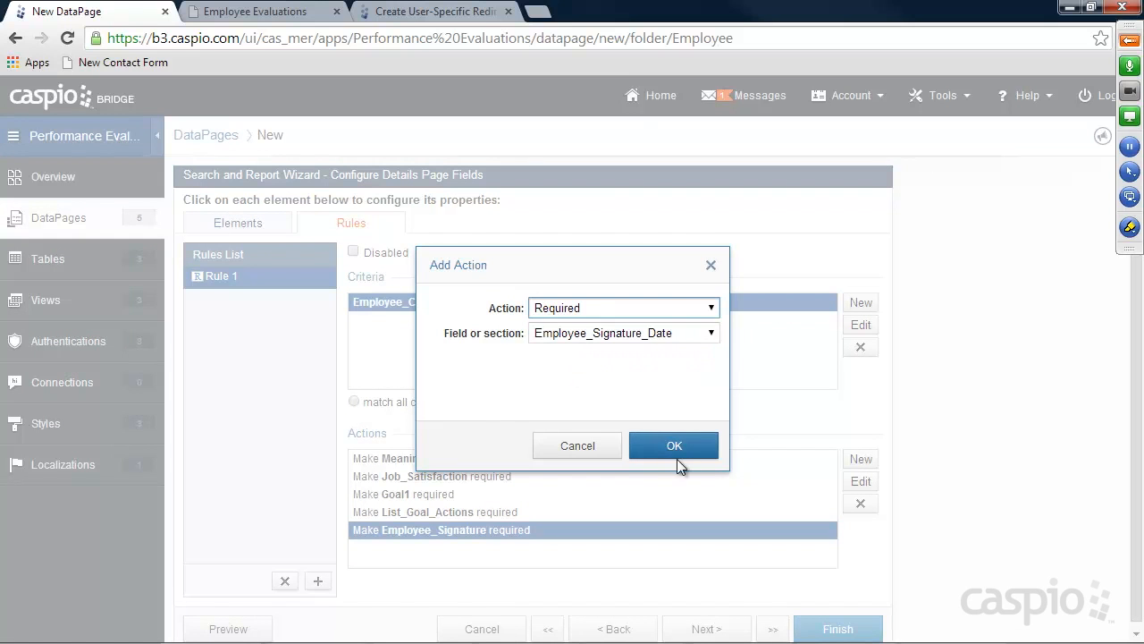
{"action": "left_click", "coordinate": [673, 447]}
Cancel the extra Required action and finish, saving the My Pending Reviews DataPage
{"action": "left_click", "coordinate": [861, 459]}
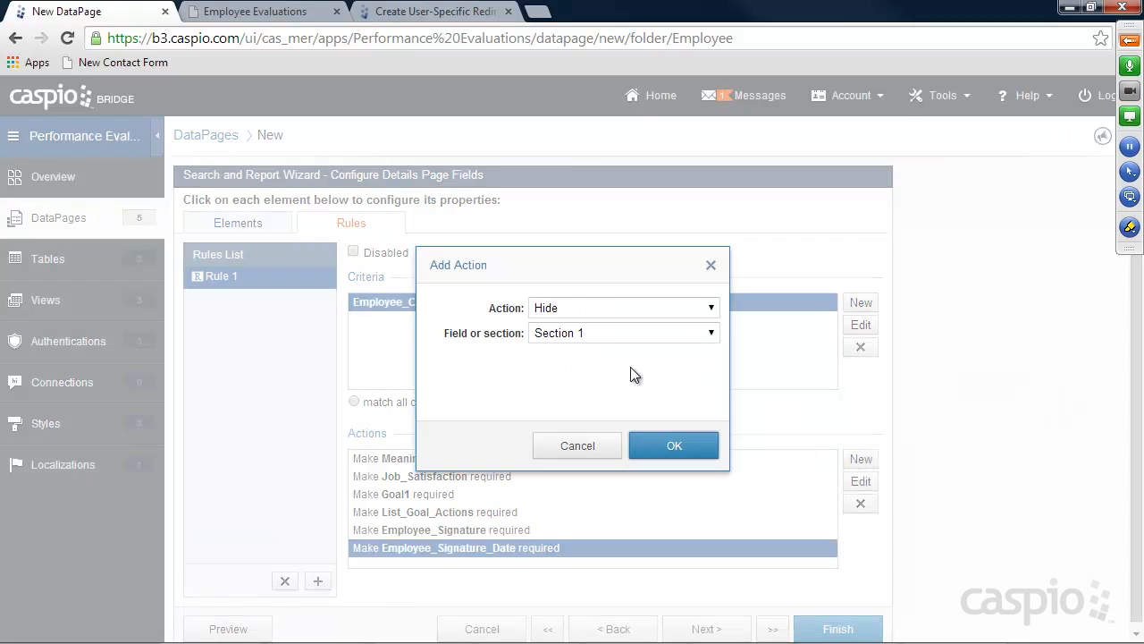
{"action": "left_click", "coordinate": [575, 308]}
{"action": "left_click", "coordinate": [567, 368]}
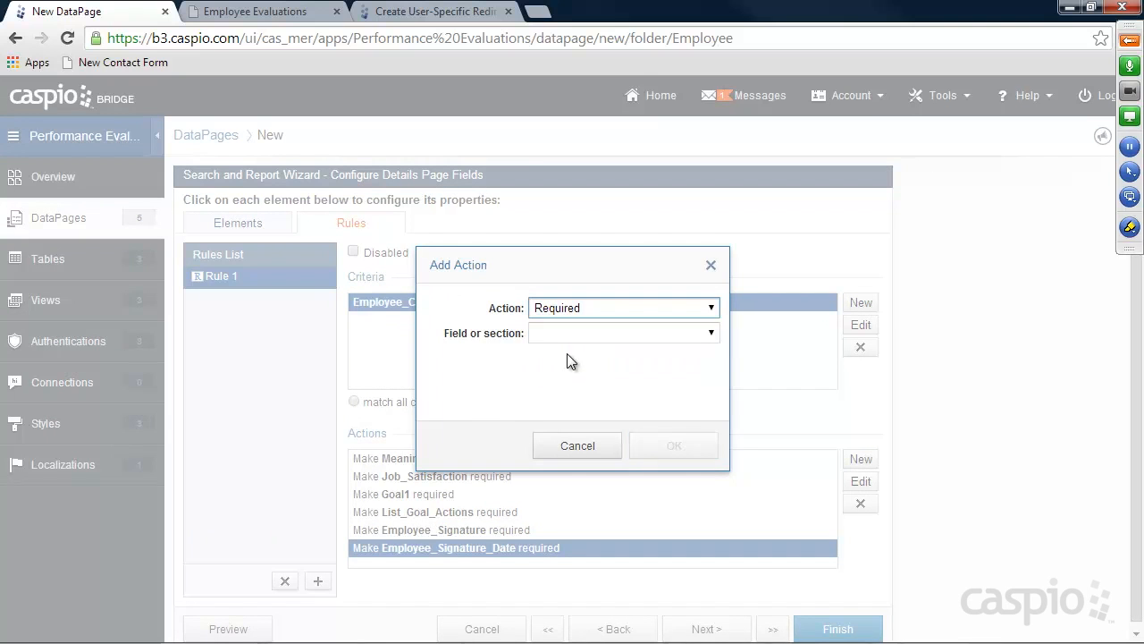
{"action": "left_click", "coordinate": [608, 447]}
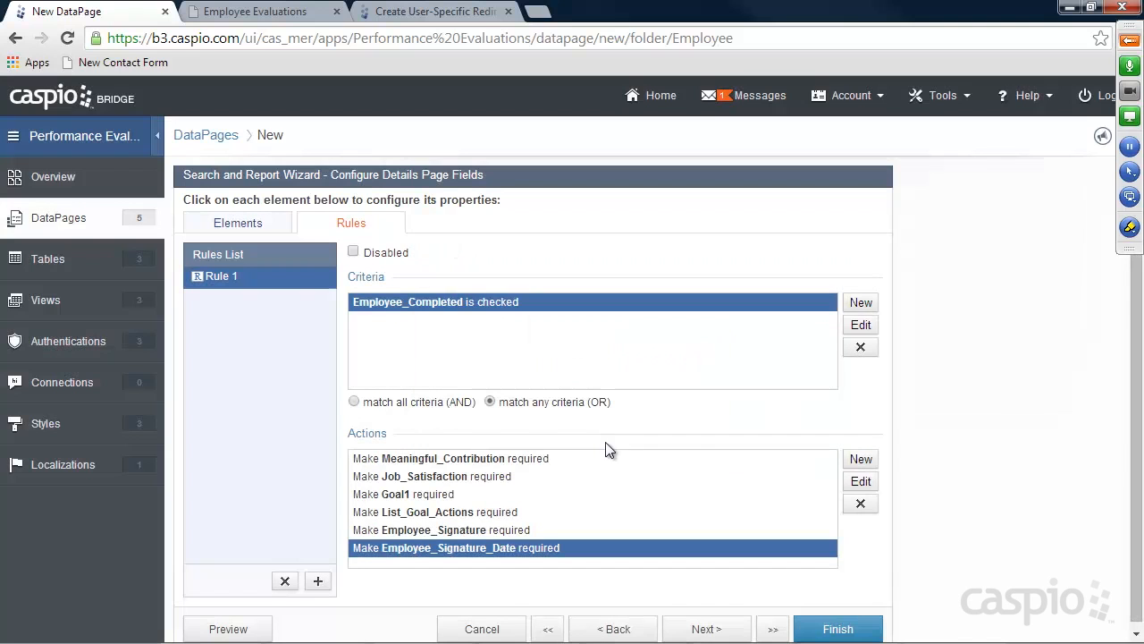
{"action": "left_click", "coordinate": [840, 629]}
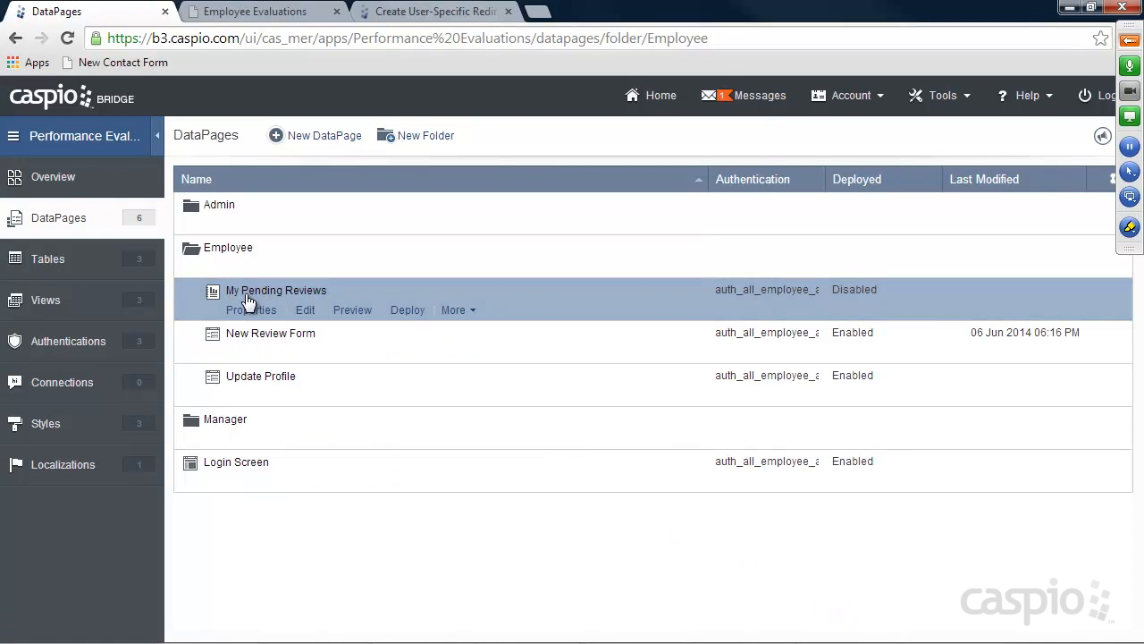
Enable deployment of My Pending Reviews, copy its embed code, then bring up the site's admin folder
{"action": "left_click", "coordinate": [407, 310]}
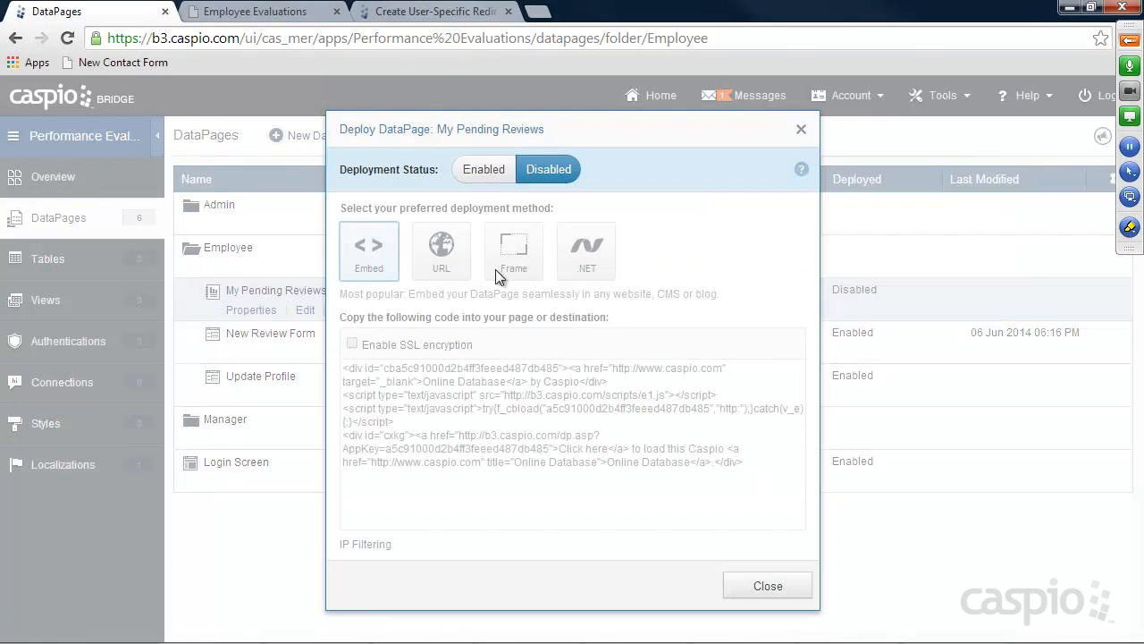
{"action": "left_click", "coordinate": [483, 178]}
{"action": "left_click", "coordinate": [488, 404]}
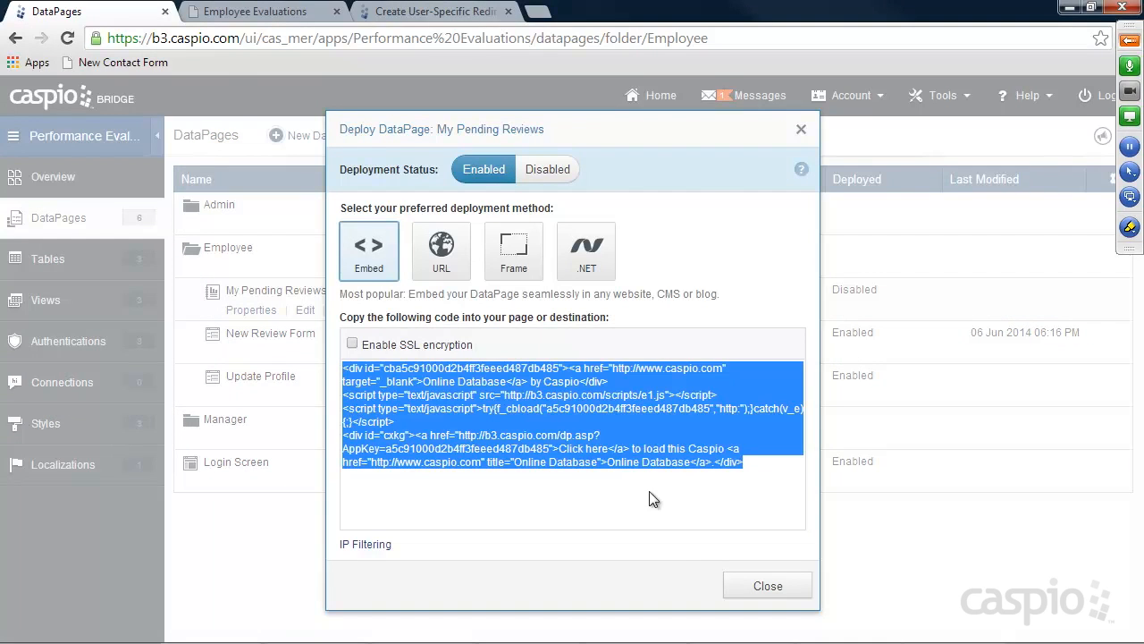
{"action": "left_click", "coordinate": [767, 585]}
{"action": "mouse_move", "coordinate": [623, 636]}
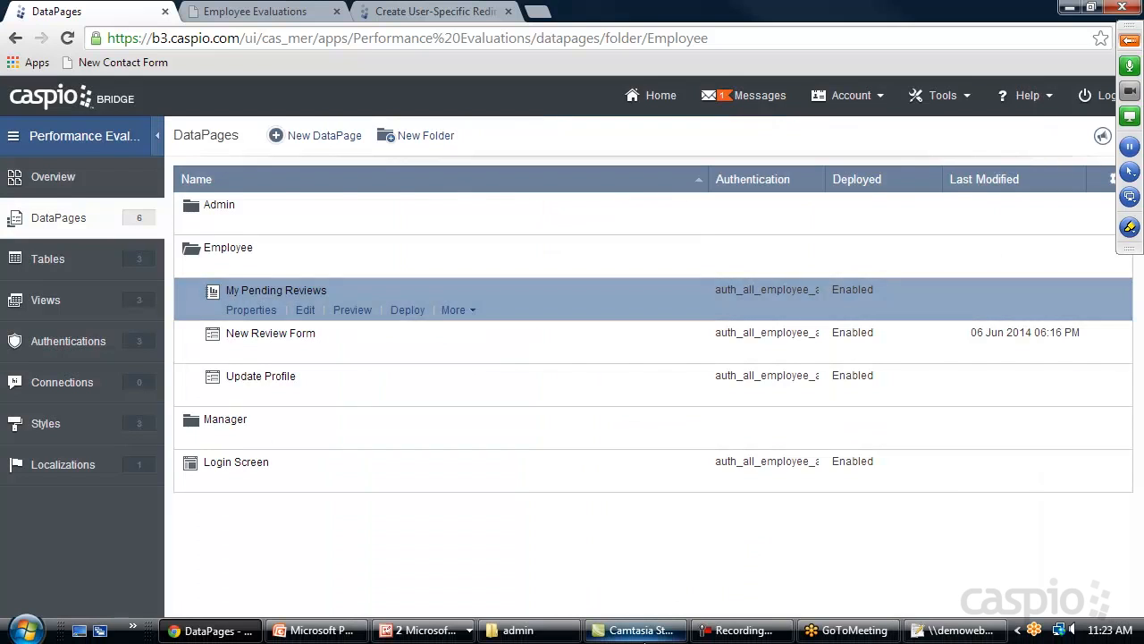
{"action": "left_click", "coordinate": [519, 630]}
Identify the My Reviews page file and open my_in_progress.html in Notepad++
{"action": "left_click_drag", "start_coordinate": [645, 376], "coordinate": [657, 346]}
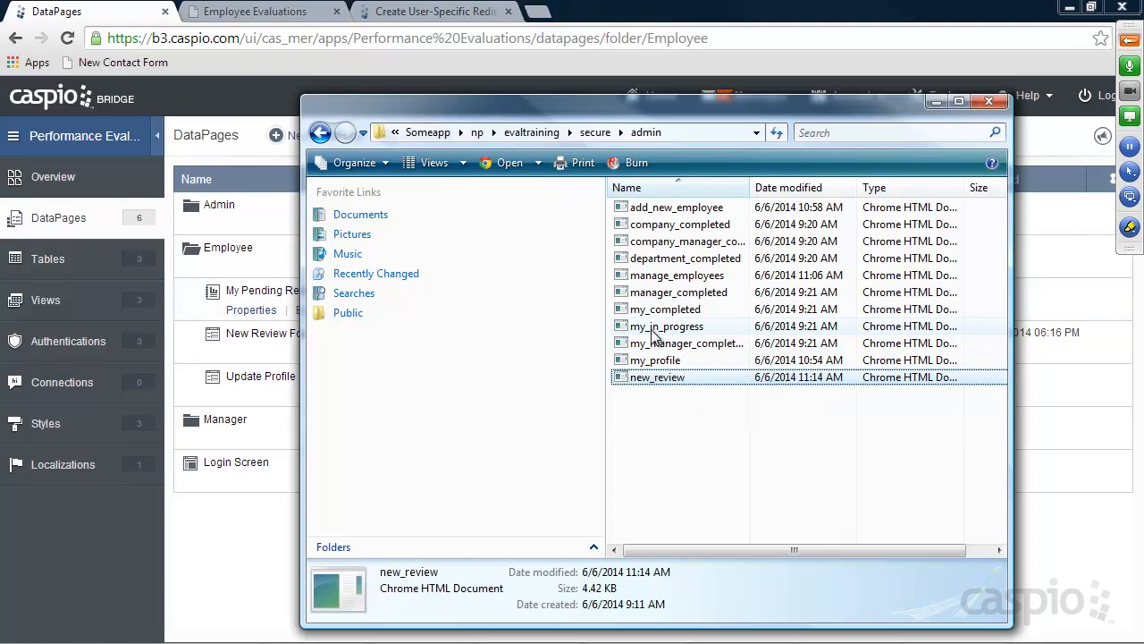
{"action": "left_click", "coordinate": [271, 12]}
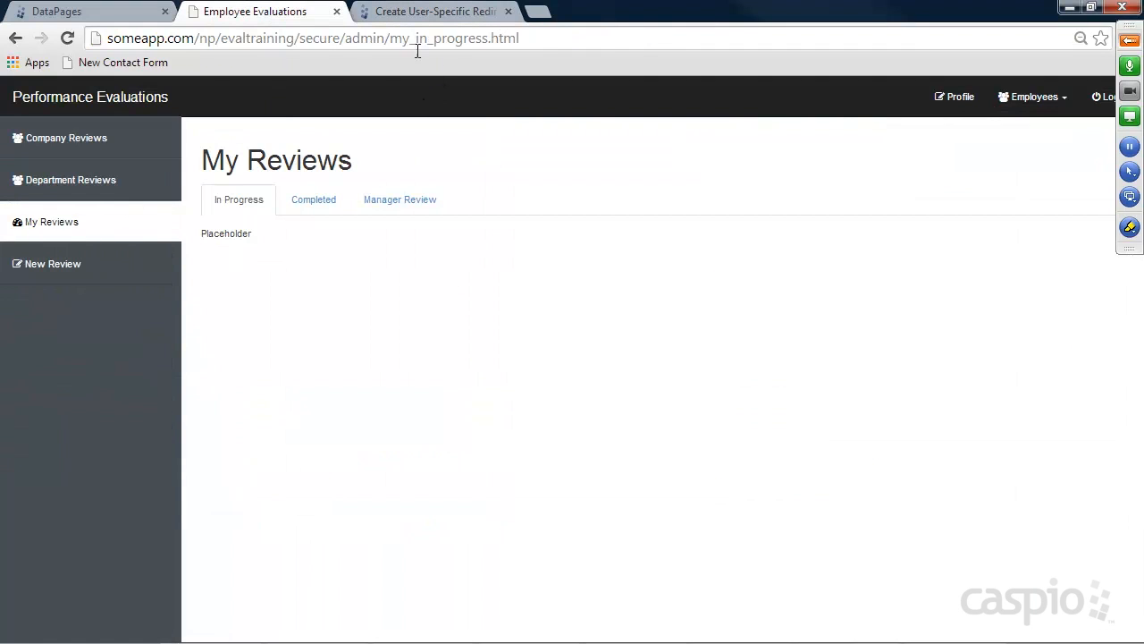
{"action": "left_click_drag", "start_coordinate": [390, 37], "coordinate": [561, 38]}
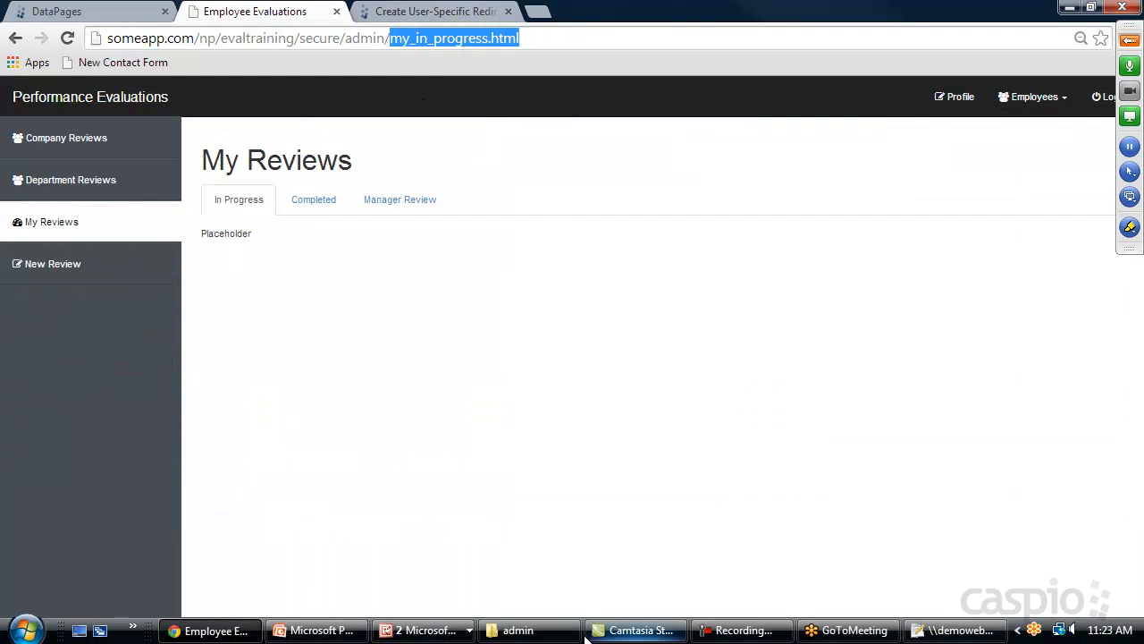
{"action": "left_click", "coordinate": [528, 631]}
{"action": "left_click", "coordinate": [655, 327]}
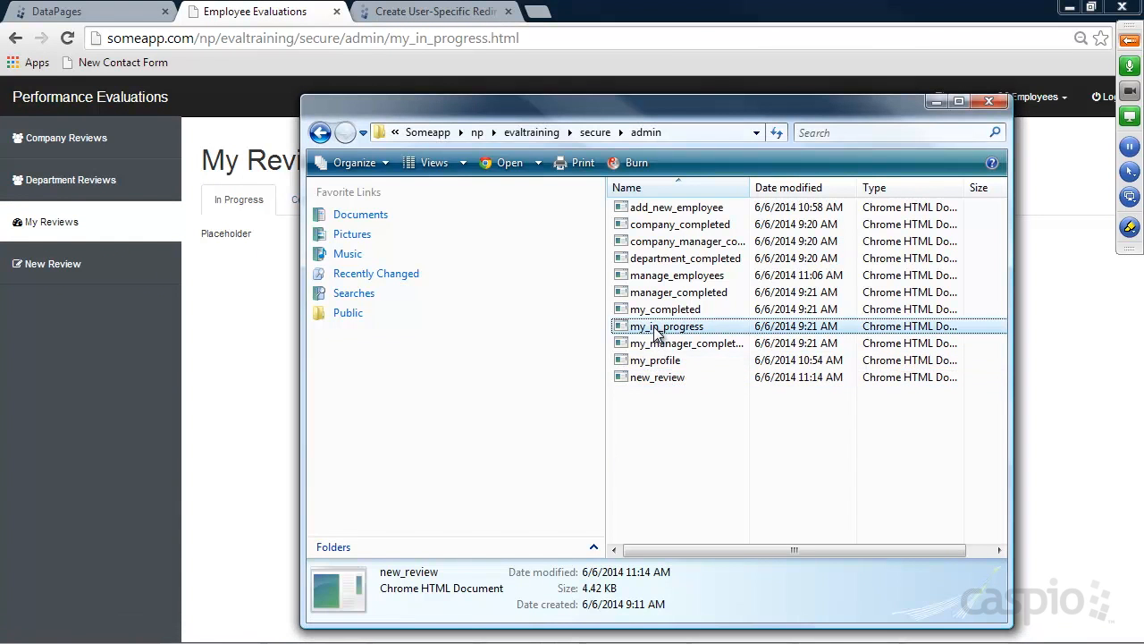
{"action": "right_click", "coordinate": [671, 327]}
{"action": "left_click", "coordinate": [735, 426]}
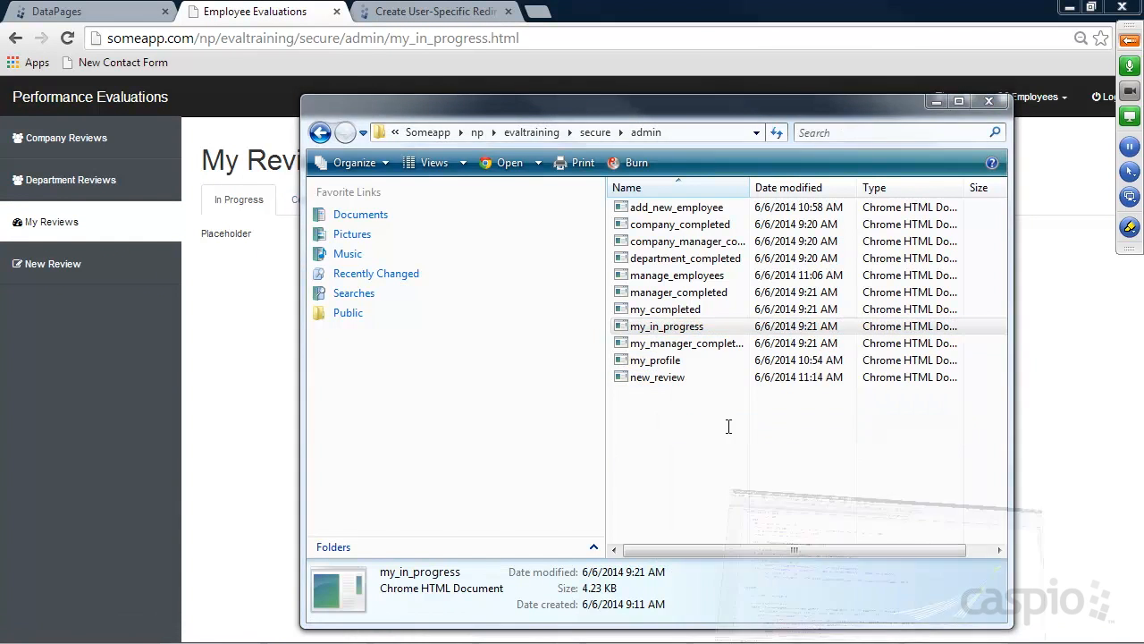
Replace 'Placeholder' with the embed code, save the file, and reload the employee site
{"action": "scroll", "coordinate": [449, 379], "scroll_direction": "down", "scroll_amount": 20}
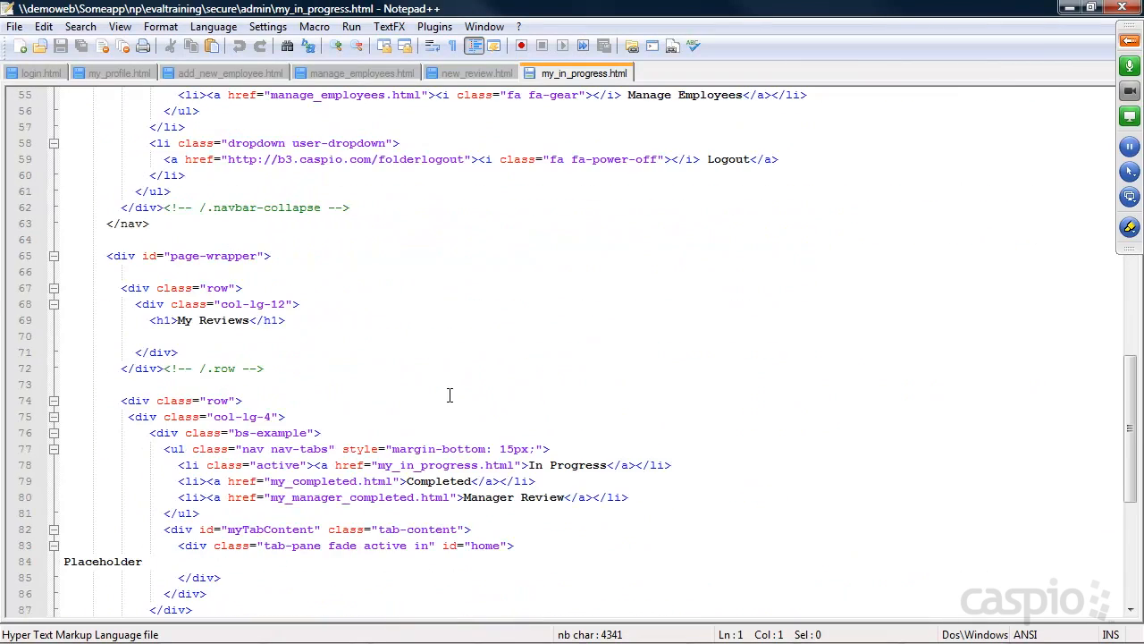
{"action": "left_click_drag", "start_coordinate": [159, 418], "coordinate": [62, 418]}
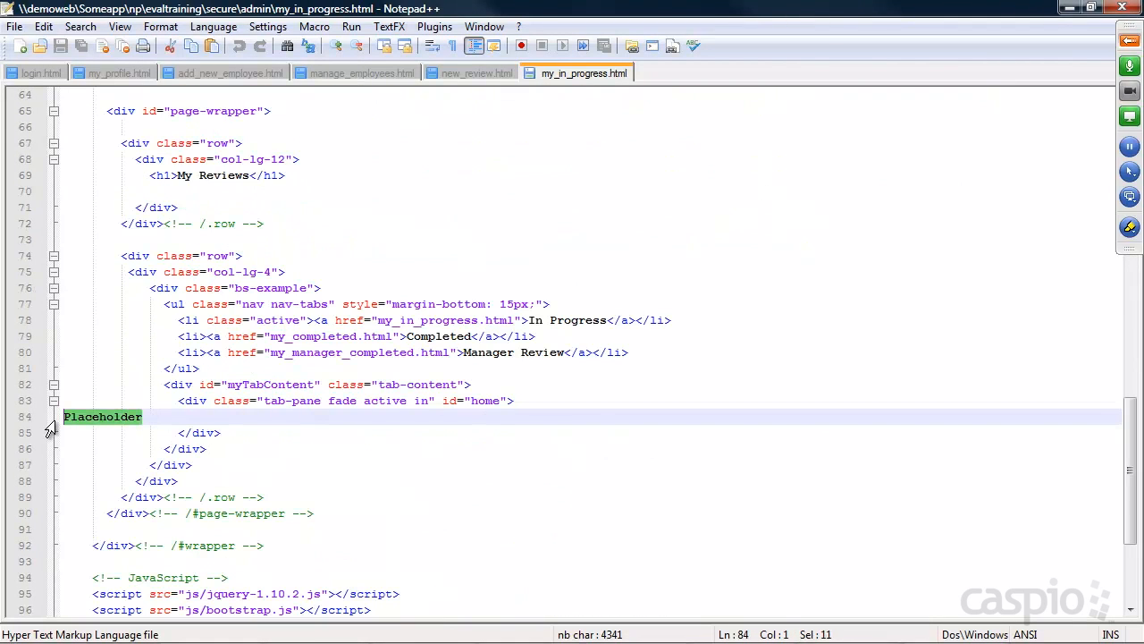
{"action": "key", "text": "ctrl+v"}
{"action": "key", "text": "ctrl+s"}
{"action": "left_click", "coordinate": [1069, 7]}
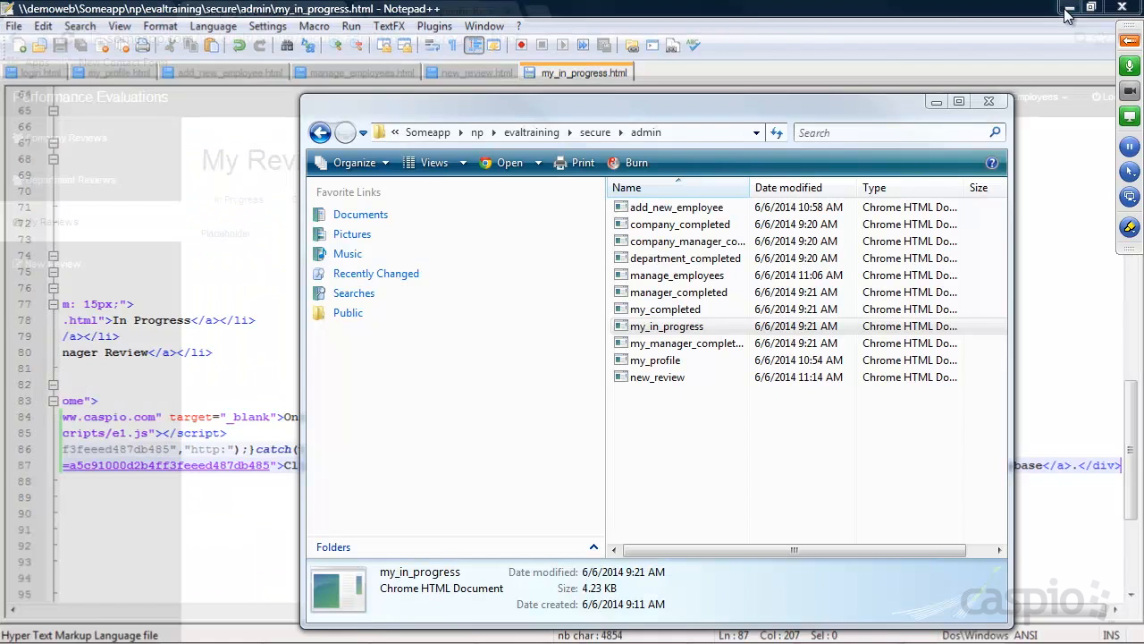
{"action": "left_click", "coordinate": [260, 320]}
{"action": "key", "text": "F5"}
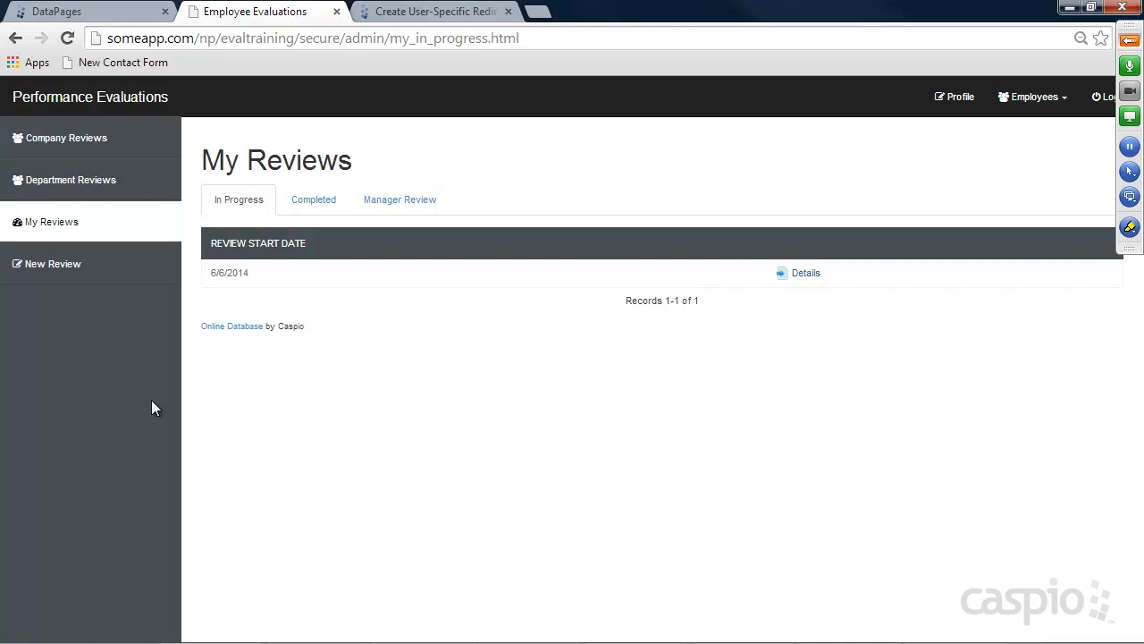
Open the 6/6/2014 review's details, check Status, and verify the required signature fields
{"action": "left_click", "coordinate": [52, 270]}
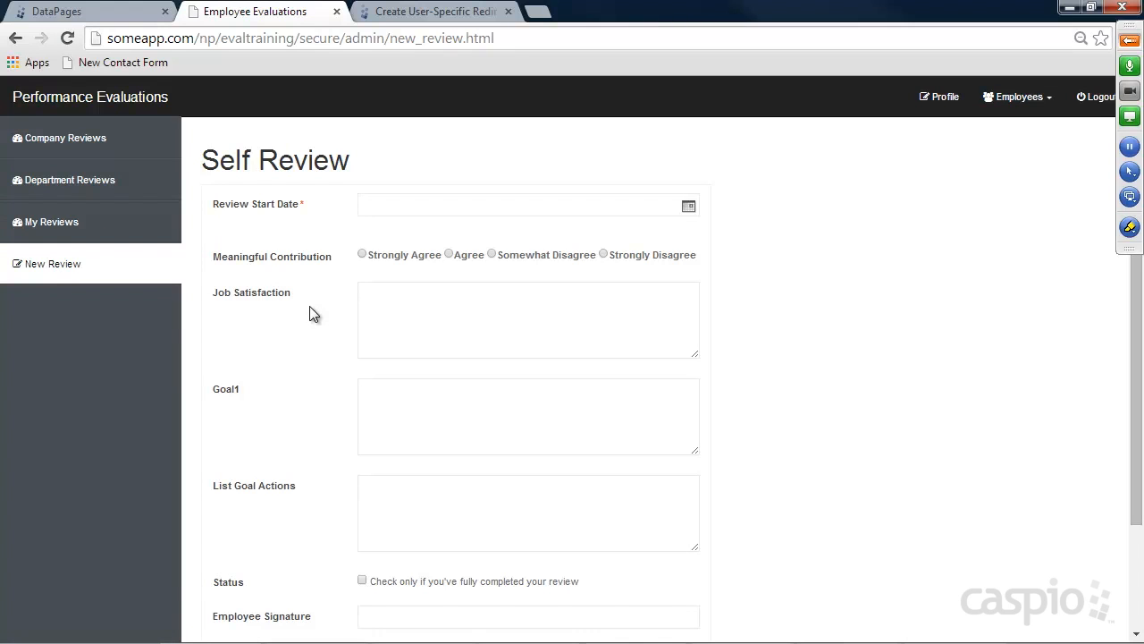
{"action": "left_click", "coordinate": [55, 225]}
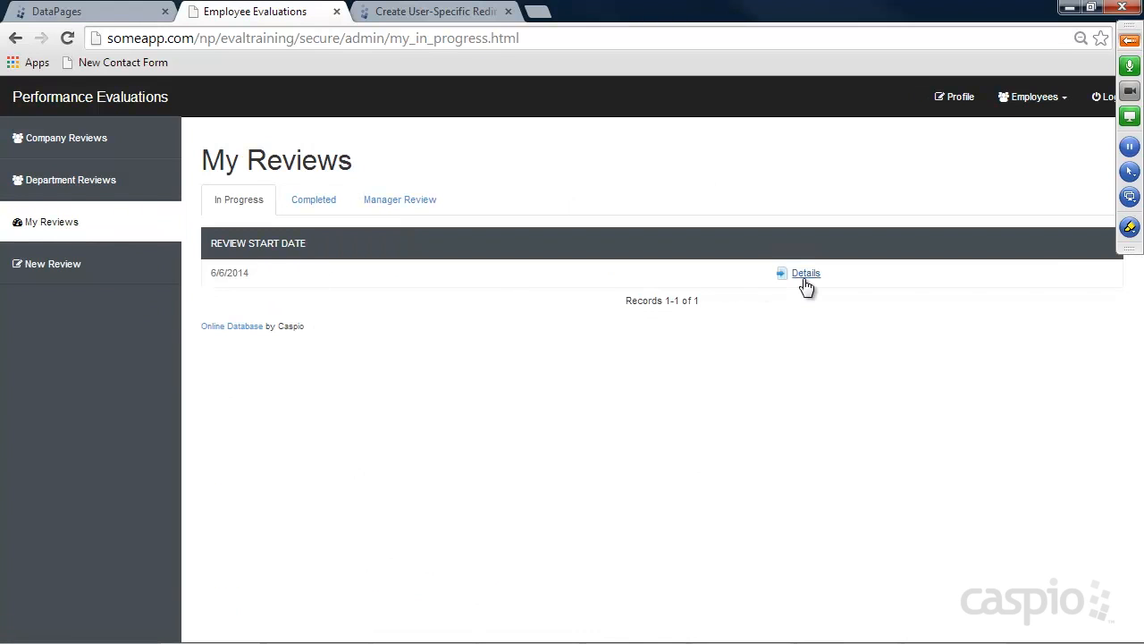
{"action": "left_click", "coordinate": [807, 275]}
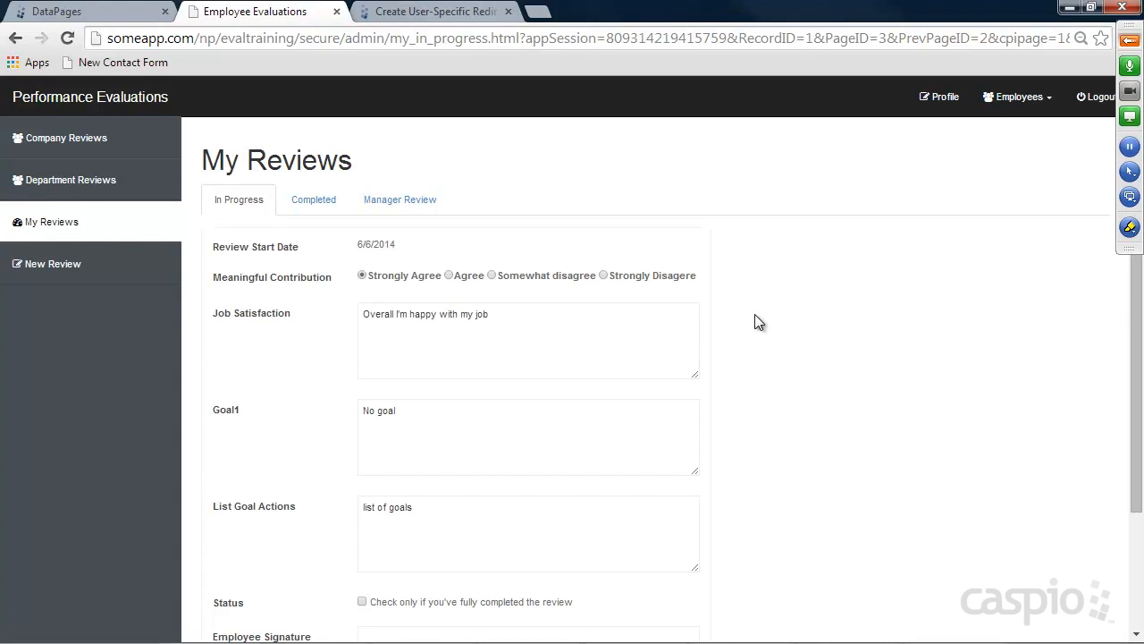
{"action": "scroll", "coordinate": [726, 320], "scroll_direction": "down", "scroll_amount": 3}
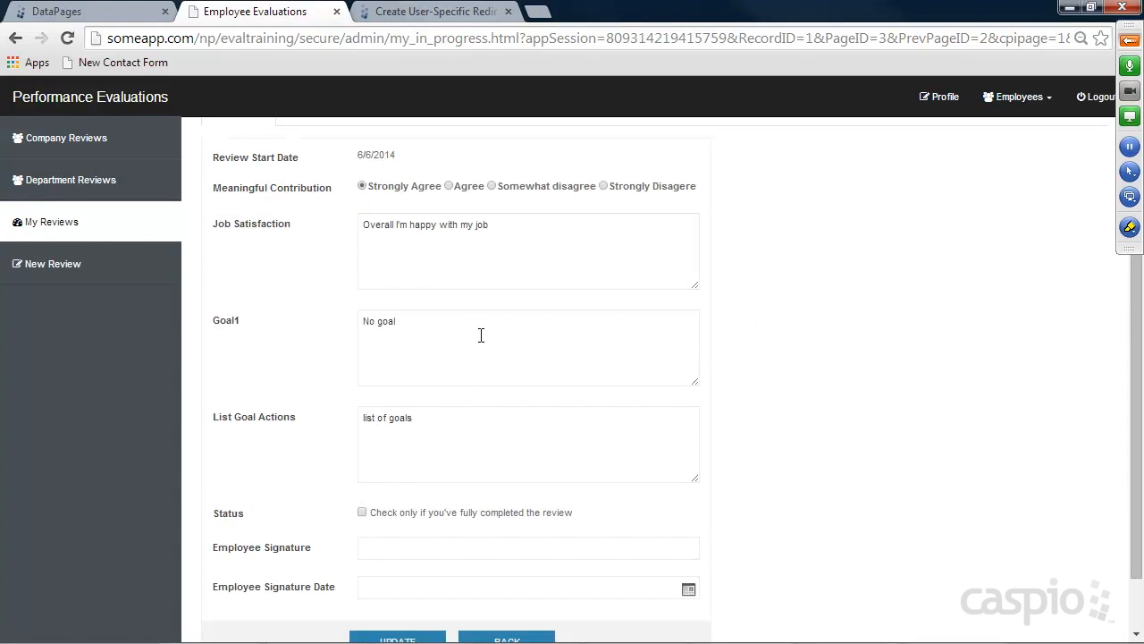
{"action": "scroll", "coordinate": [447, 447], "scroll_direction": "down", "scroll_amount": 1}
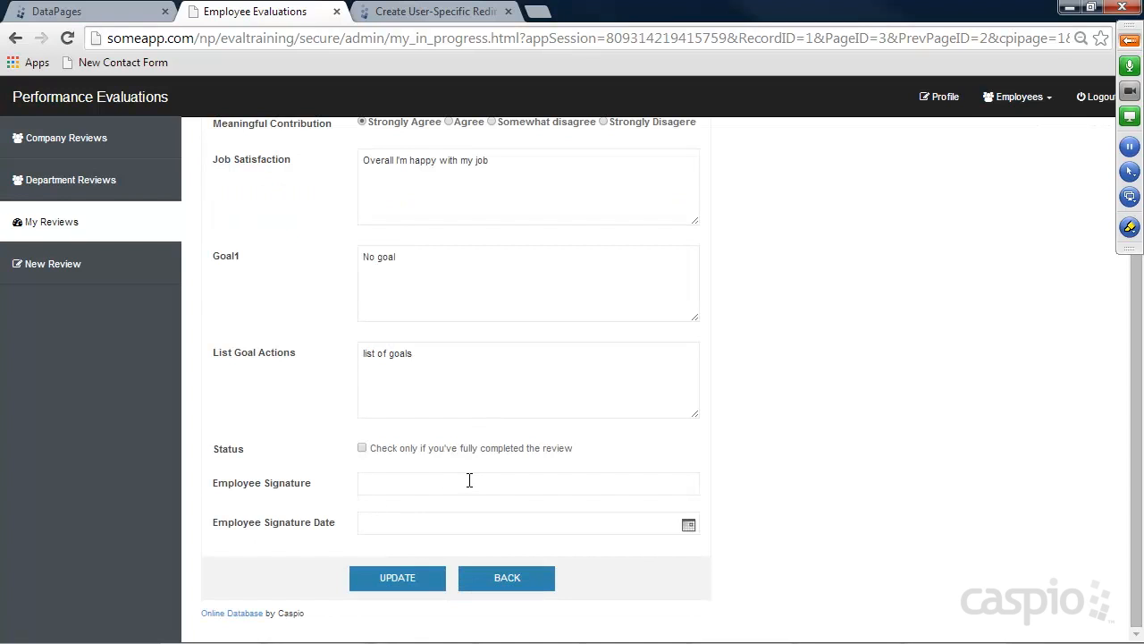
{"action": "left_click", "coordinate": [362, 447]}
{"action": "left_click", "coordinate": [373, 483]}
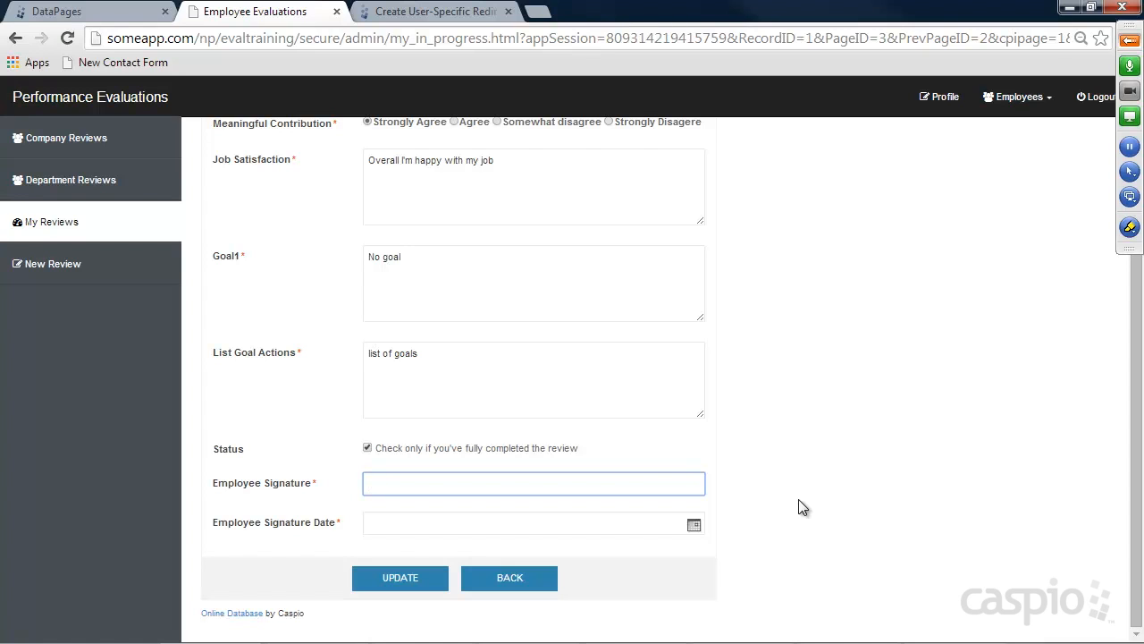
{"action": "scroll", "coordinate": [809, 304], "scroll_direction": "up", "scroll_amount": 2}
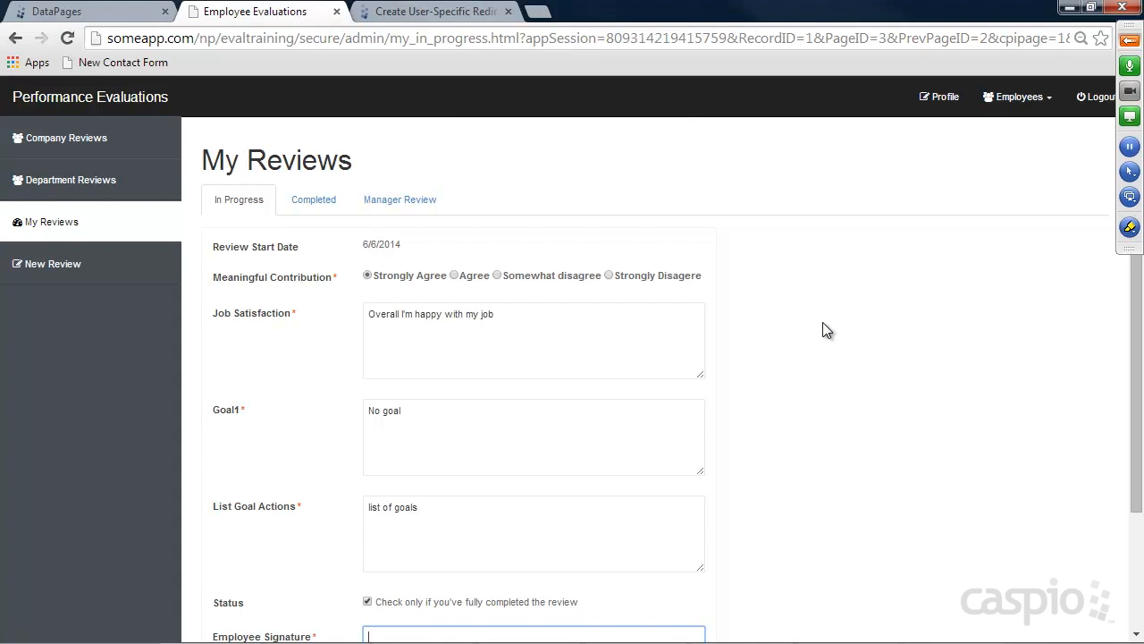
{"action": "scroll", "coordinate": [826, 330], "scroll_direction": "down", "scroll_amount": 2}
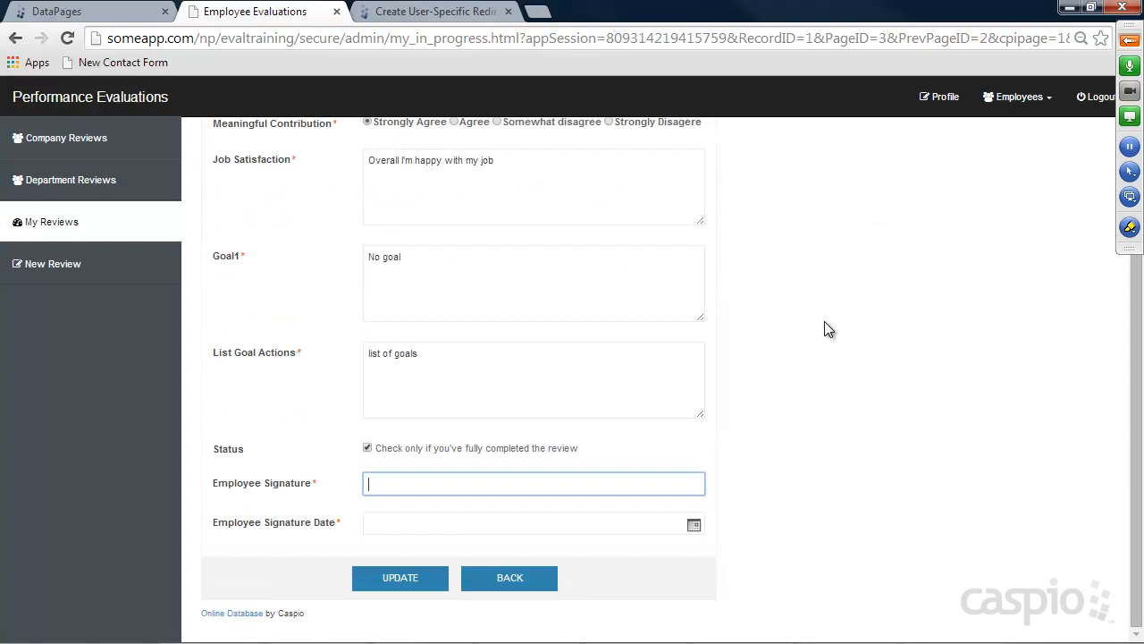
{"action": "scroll", "coordinate": [827, 329], "scroll_direction": "up", "scroll_amount": 2}
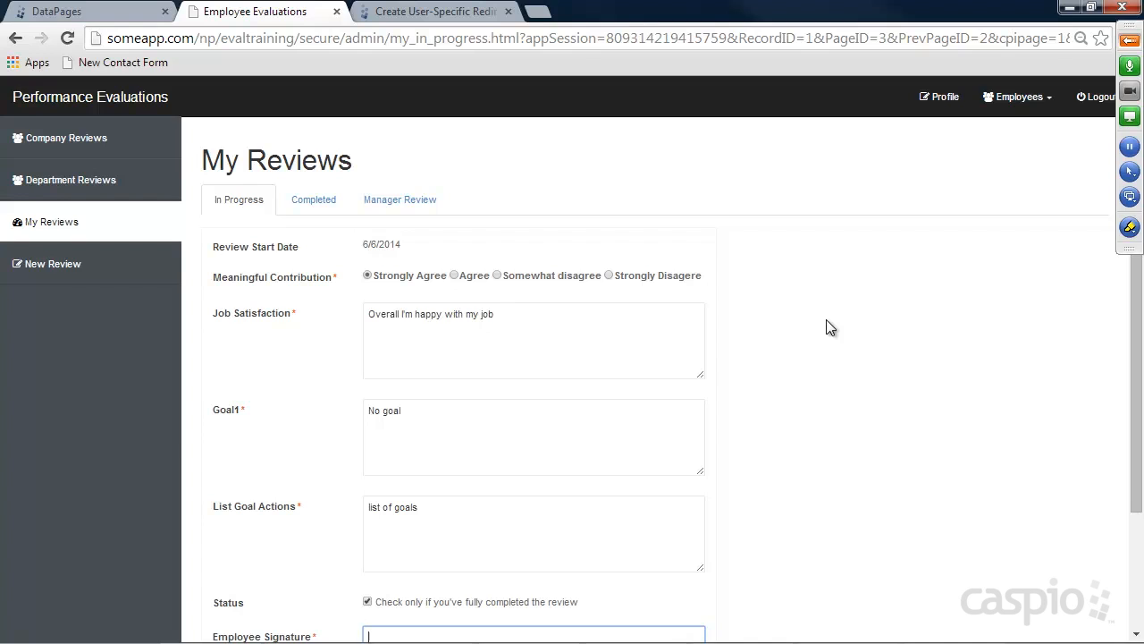
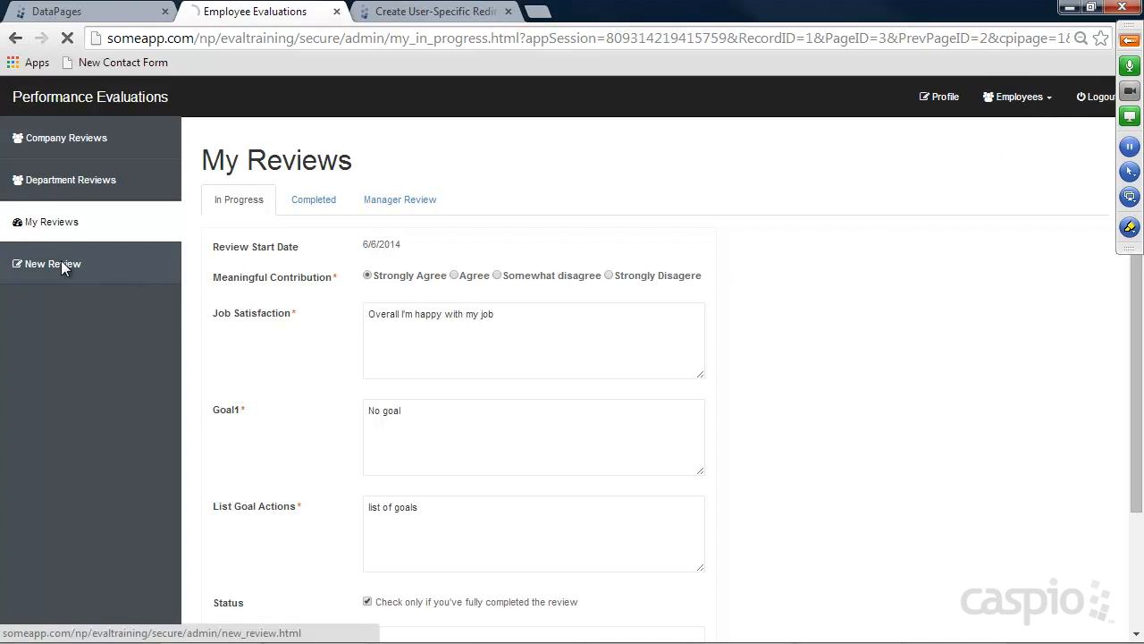
Look over the New Review and Manage Employees pages, then log out of the admin account
{"action": "left_click", "coordinate": [61, 262]}
{"action": "left_click", "coordinate": [1033, 100]}
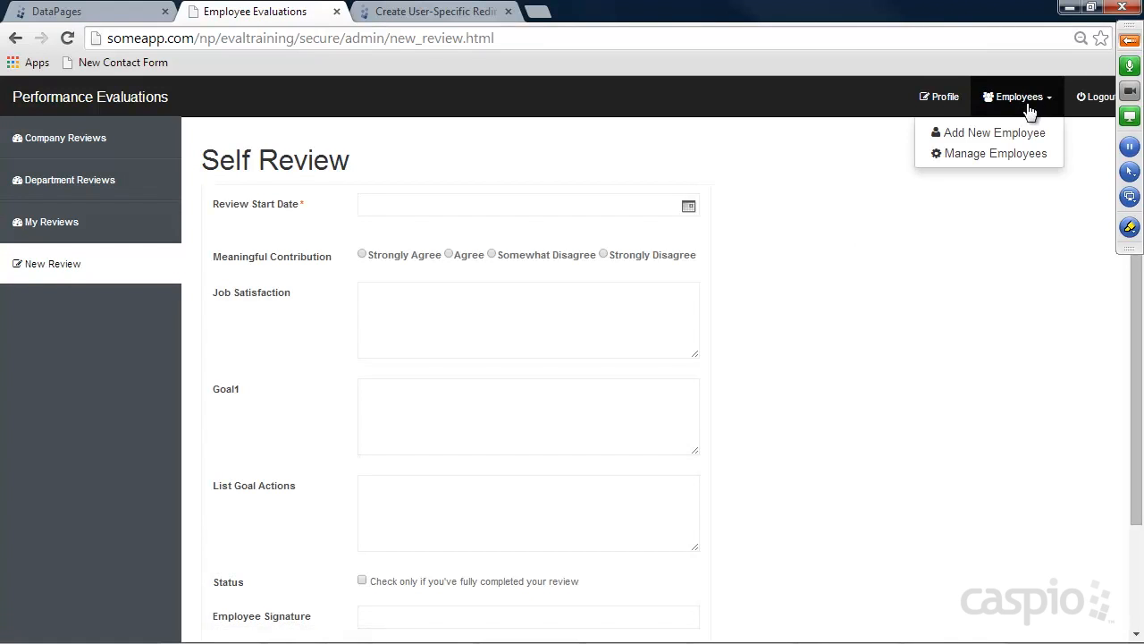
{"action": "left_click", "coordinate": [970, 155]}
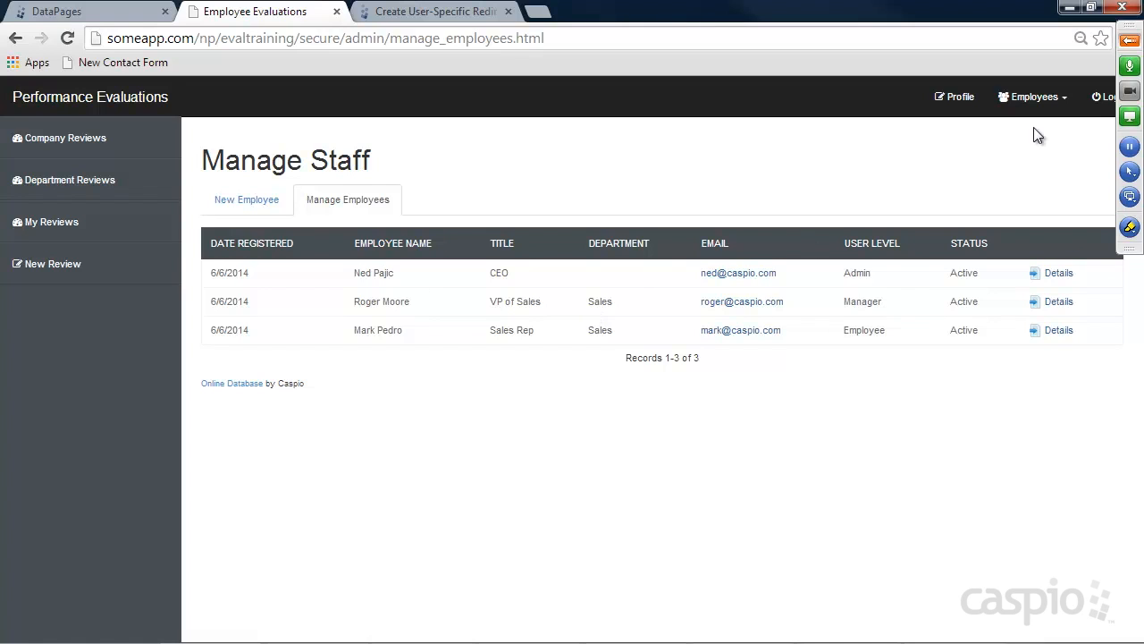
{"action": "left_click", "coordinate": [1105, 101]}
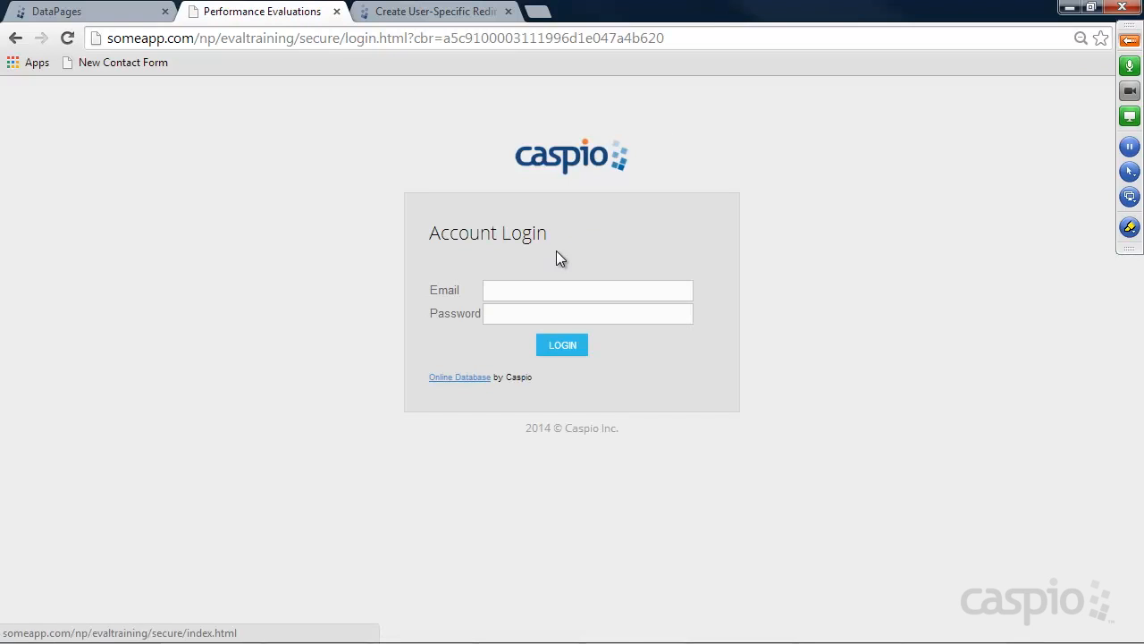
Log in with the employee's e-mail address (after fixing a typo) and password
{"action": "left_click", "coordinate": [547, 290]}
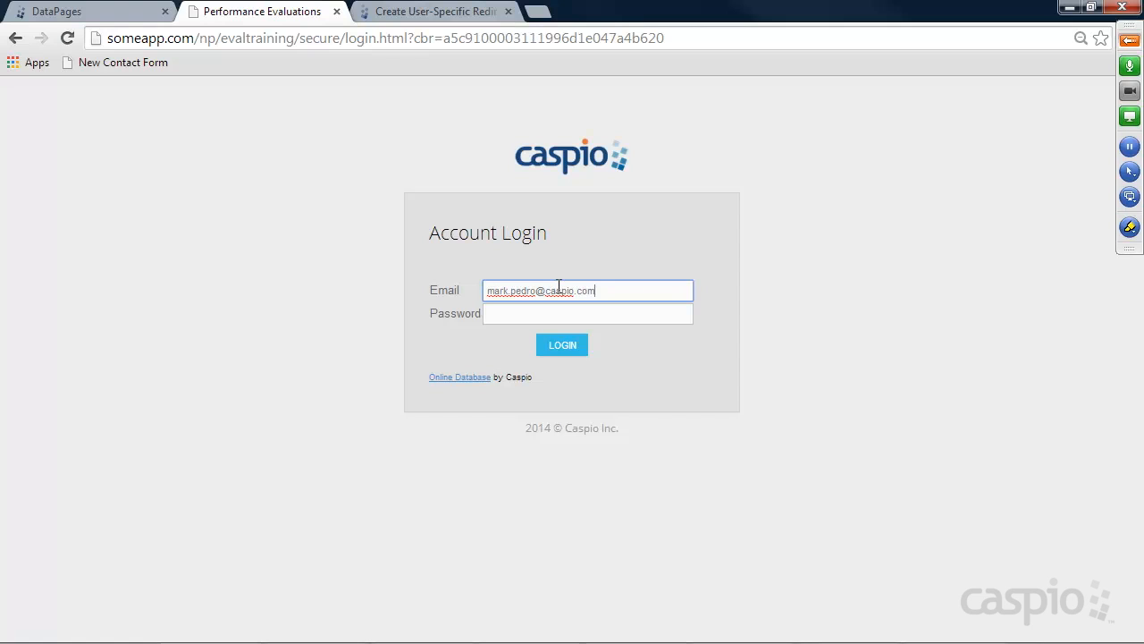
{"action": "left_click_drag", "start_coordinate": [535, 292], "coordinate": [507, 293]}
{"action": "key", "text": "BackSpace"}
{"action": "left_click", "coordinate": [516, 312]}
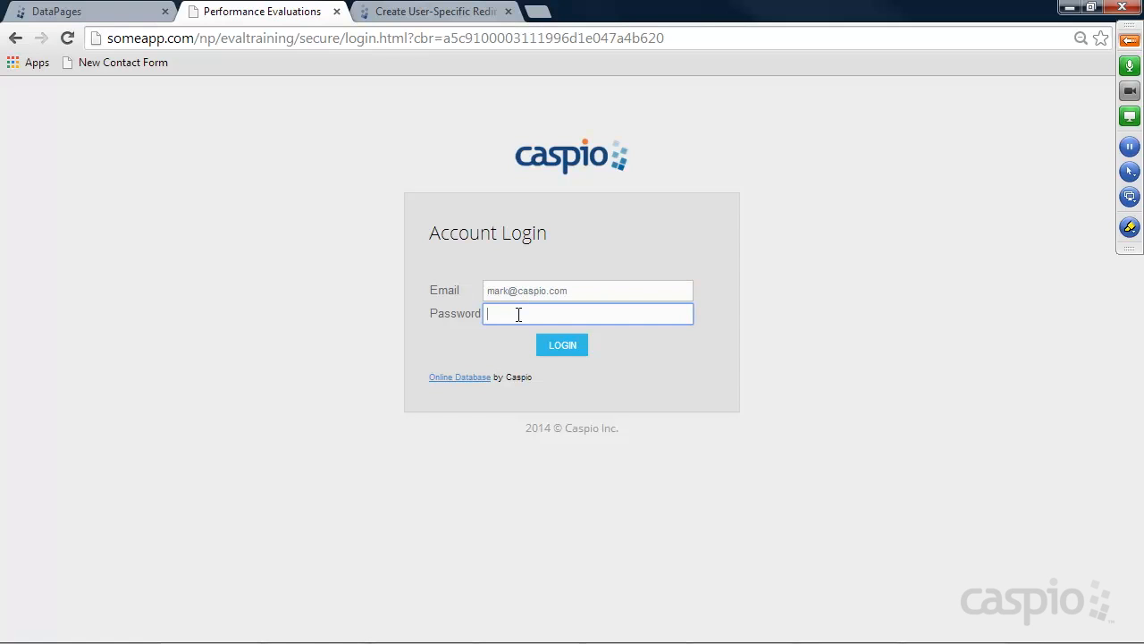
{"action": "key", "text": "Return"}
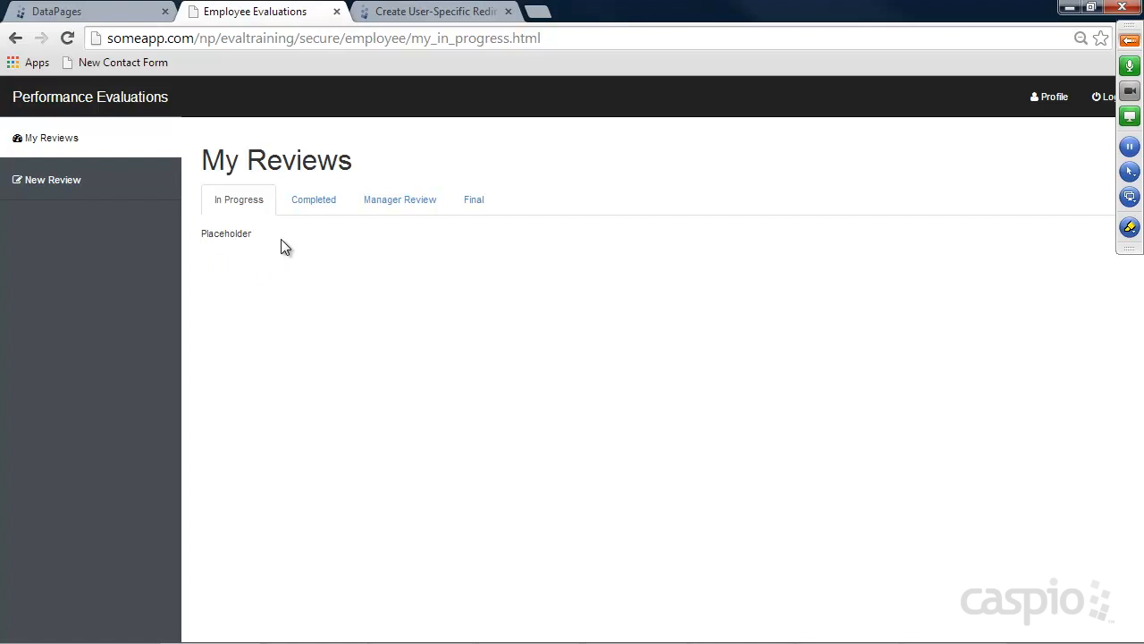
Open the employee folder of the site files in Windows Explorer
{"action": "mouse_move", "coordinate": [418, 639]}
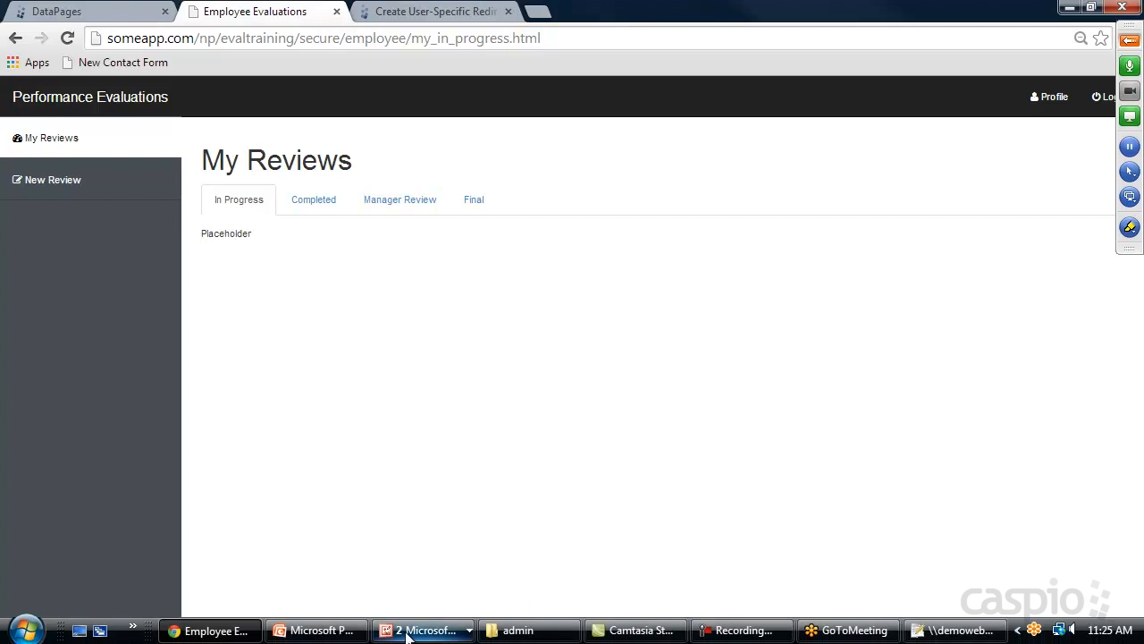
{"action": "left_click", "coordinate": [517, 630]}
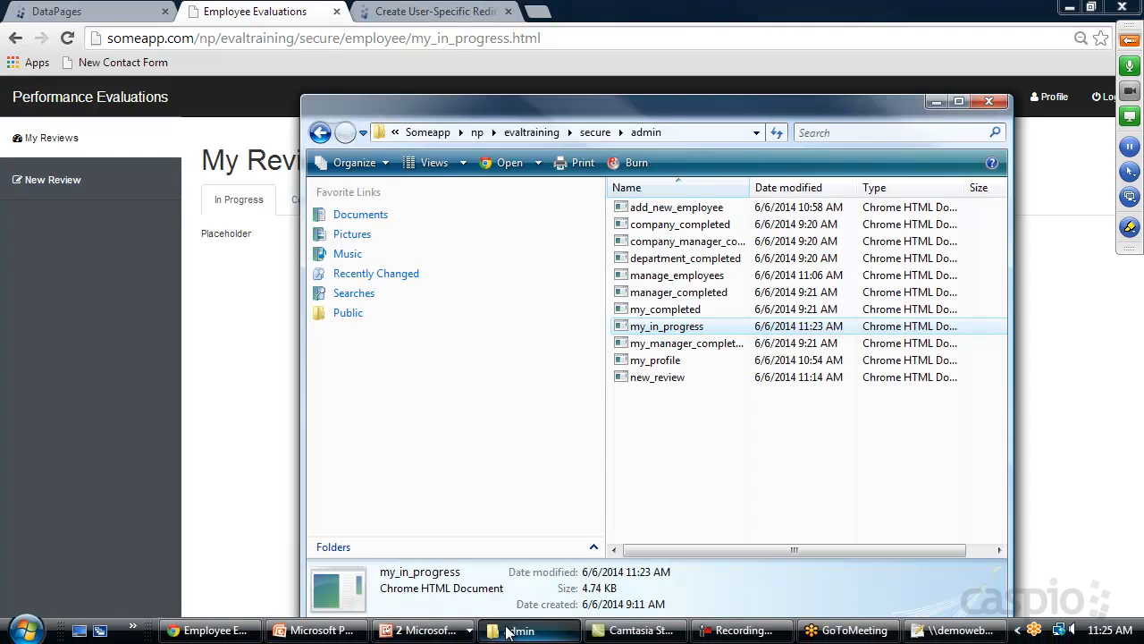
{"action": "left_click", "coordinate": [320, 132]}
{"action": "double_click", "coordinate": [640, 241]}
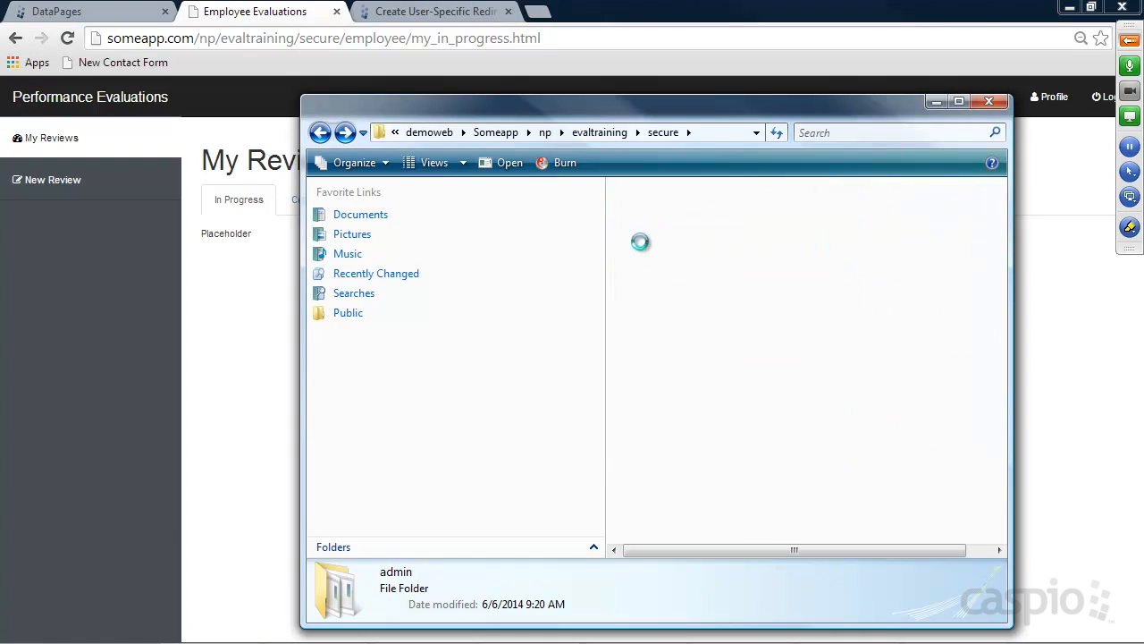
{"action": "left_click_drag", "start_coordinate": [628, 109], "coordinate": [782, 91]}
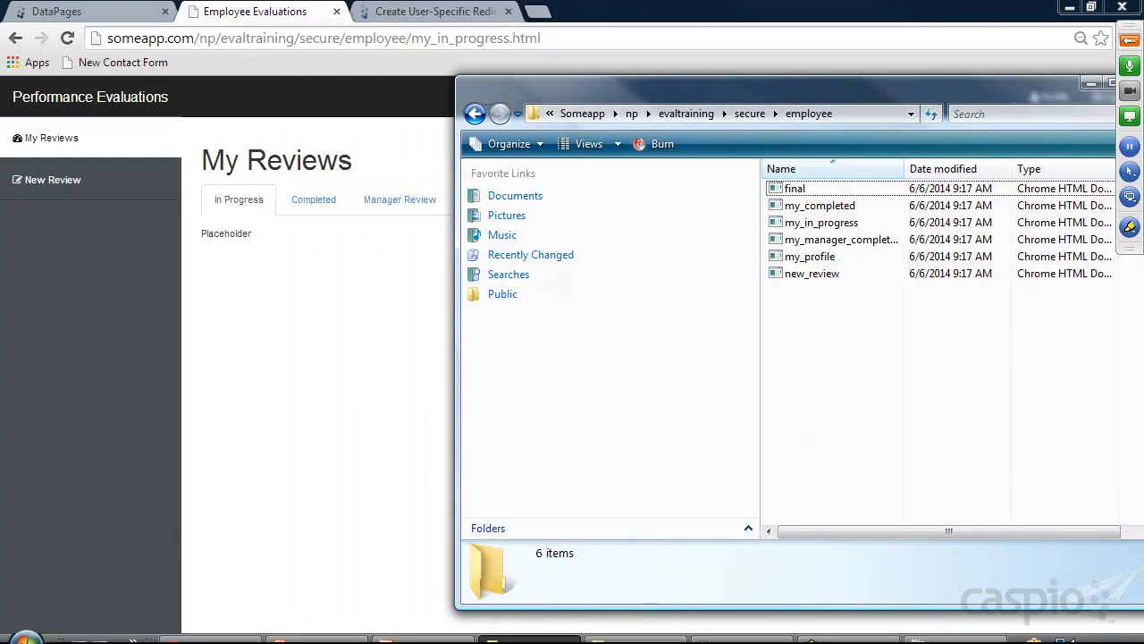
Return to the Caspio DataPages list in Chrome
{"action": "left_click", "coordinate": [217, 631]}
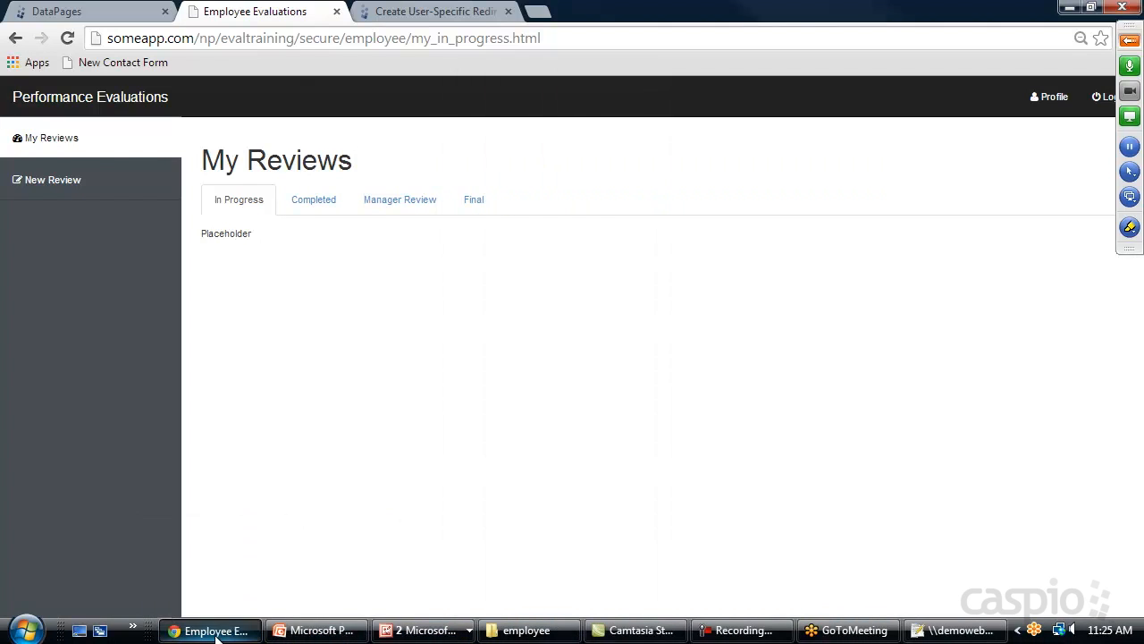
{"action": "left_click", "coordinate": [84, 9]}
{"action": "mouse_move", "coordinate": [253, 343]}
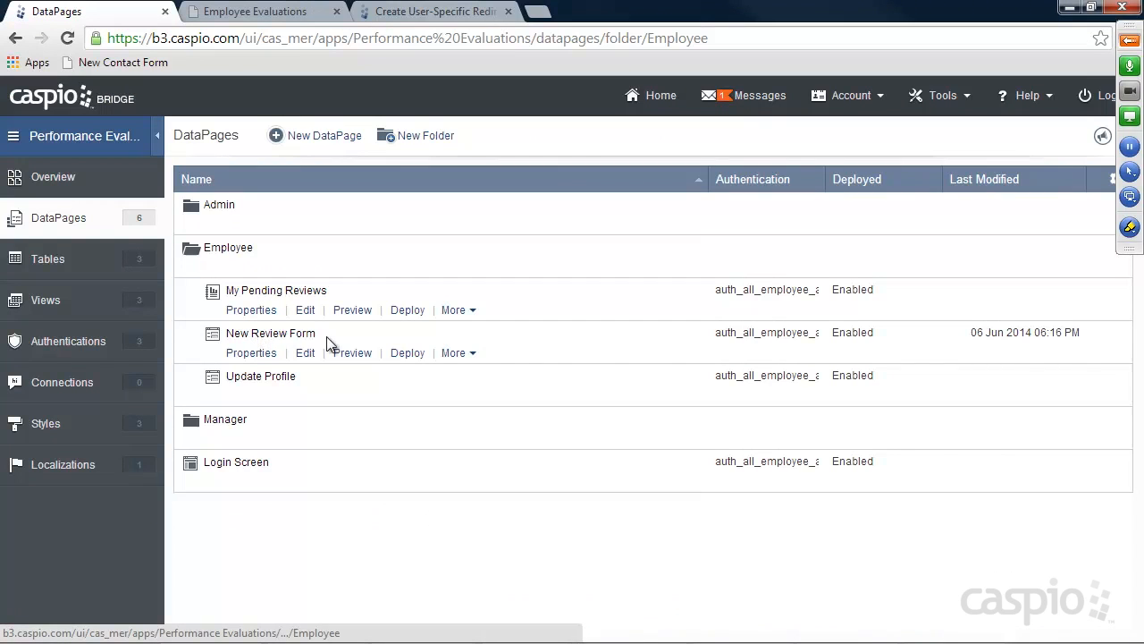
Copy the New Review Form's embed code from its deployment settings
{"action": "left_click", "coordinate": [407, 352]}
{"action": "left_click", "coordinate": [417, 387]}
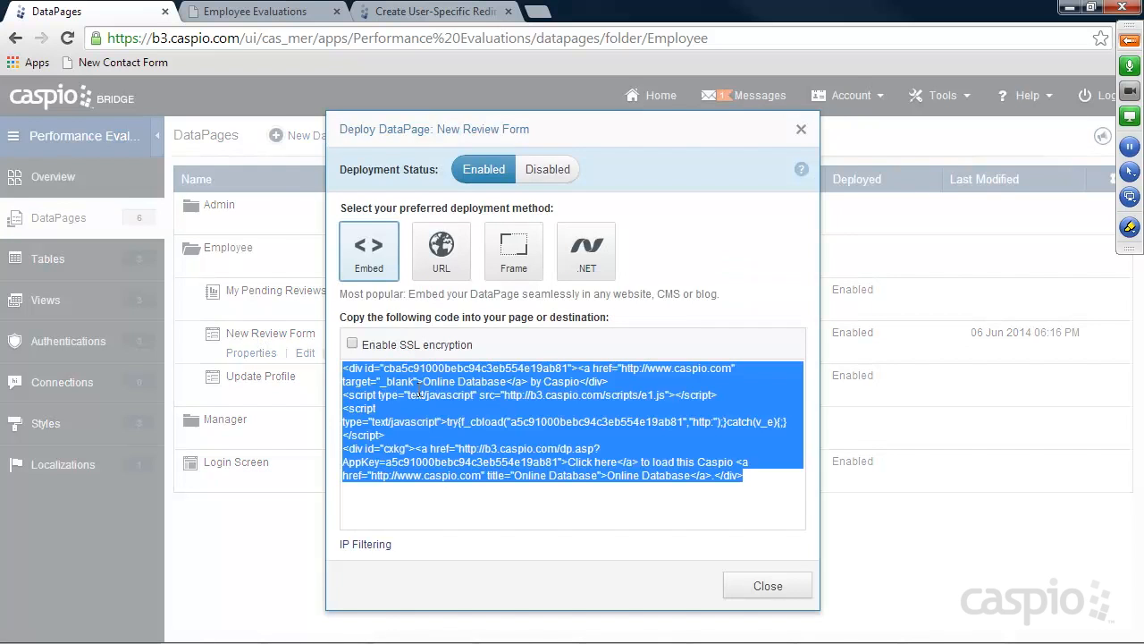
{"action": "left_click", "coordinate": [785, 589]}
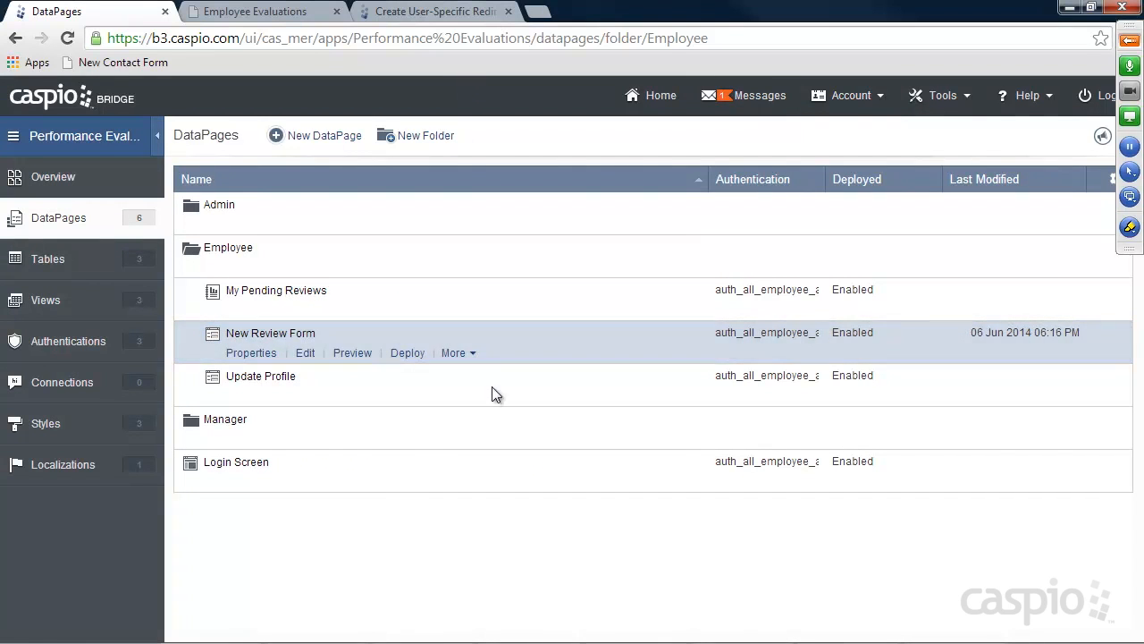
Bring the employee folder forward and bring up the options for new_review
{"action": "mouse_move", "coordinate": [490, 640]}
{"action": "mouse_move", "coordinate": [540, 640]}
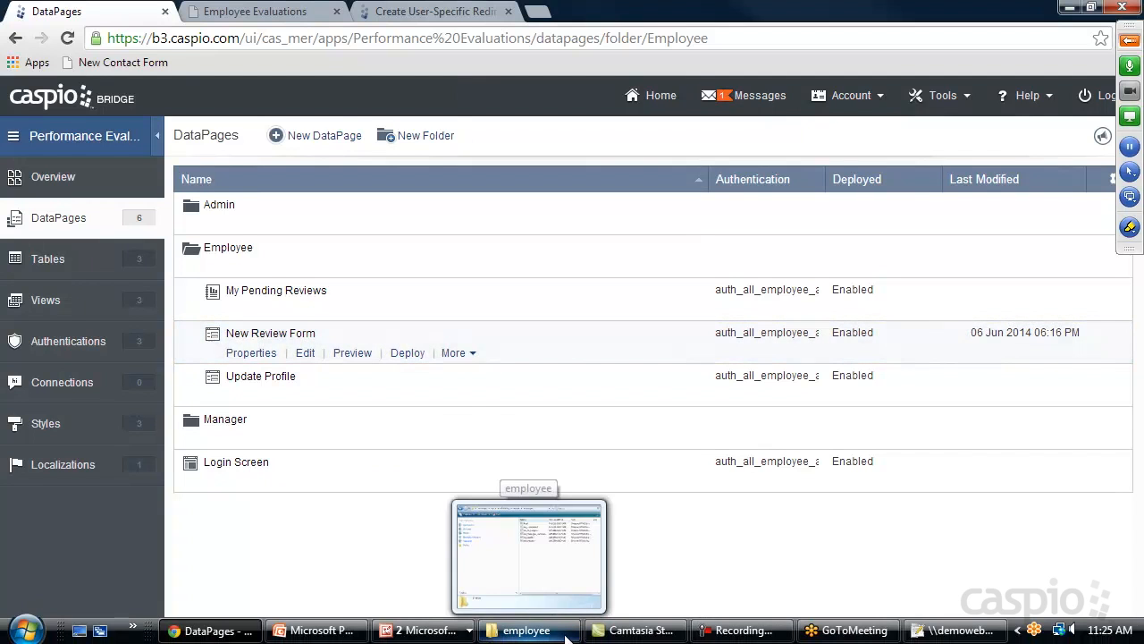
{"action": "left_click", "coordinate": [533, 631]}
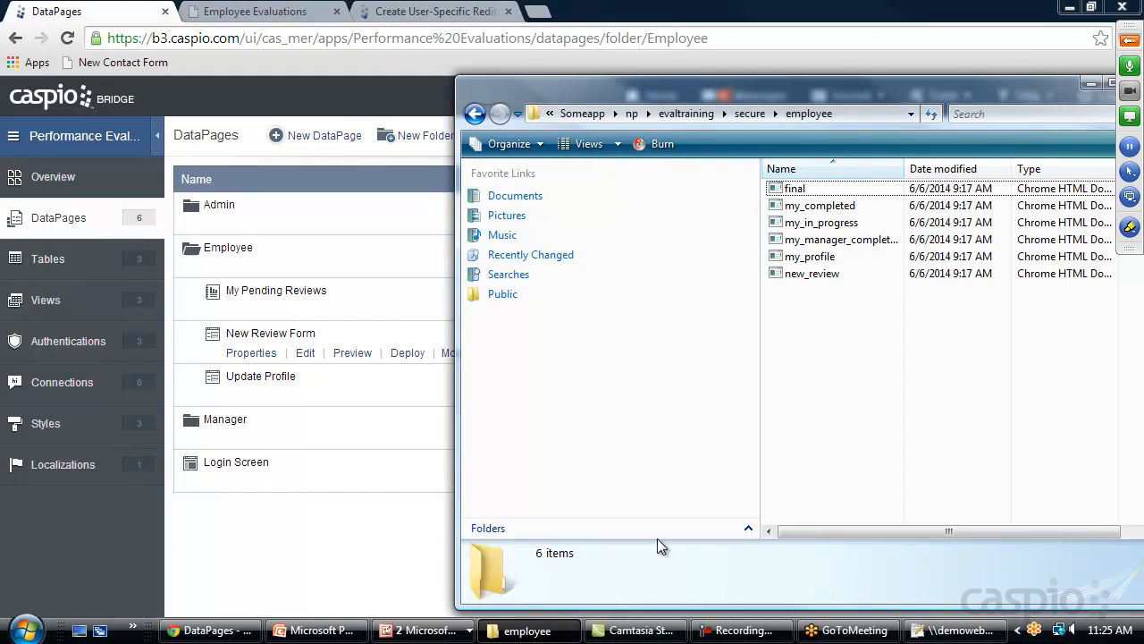
{"action": "right_click", "coordinate": [792, 274]}
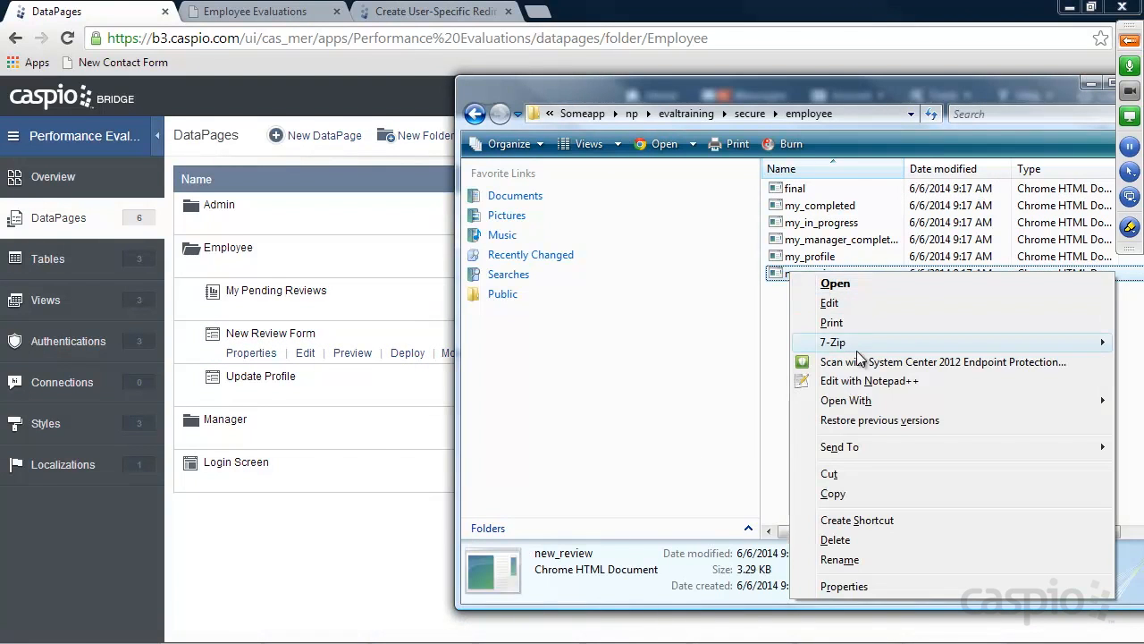
Replace Placeholder on line 72 of new_review.html with the New Review Form embed code
{"action": "left_click", "coordinate": [861, 380]}
{"action": "scroll", "coordinate": [514, 381], "scroll_direction": "down", "scroll_amount": 16}
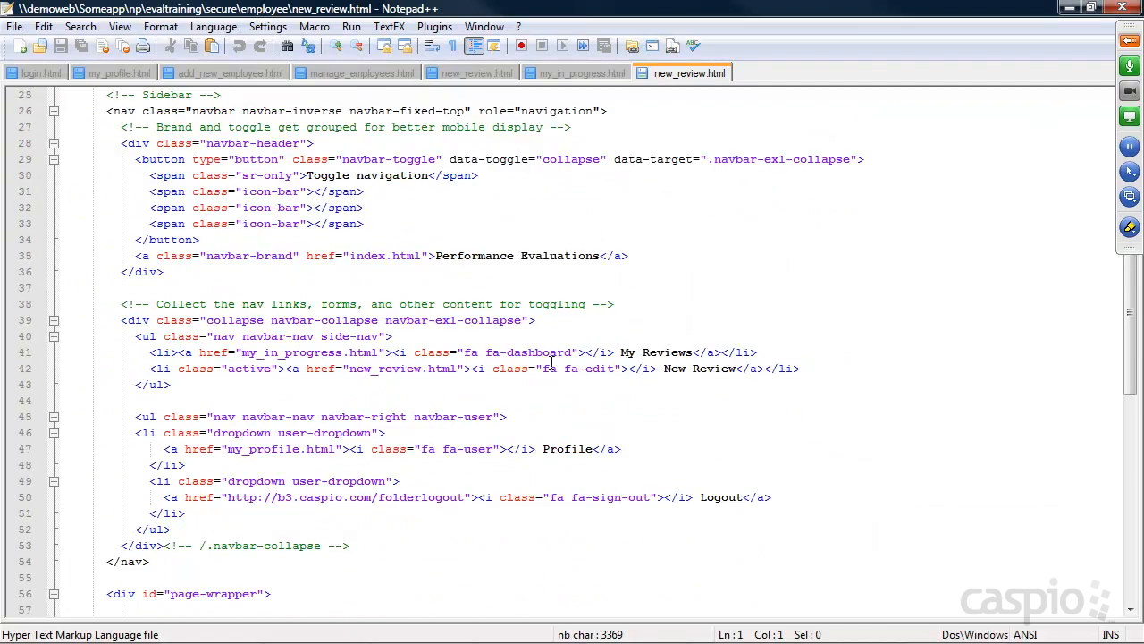
{"action": "left_click_drag", "start_coordinate": [162, 372], "coordinate": [62, 368]}
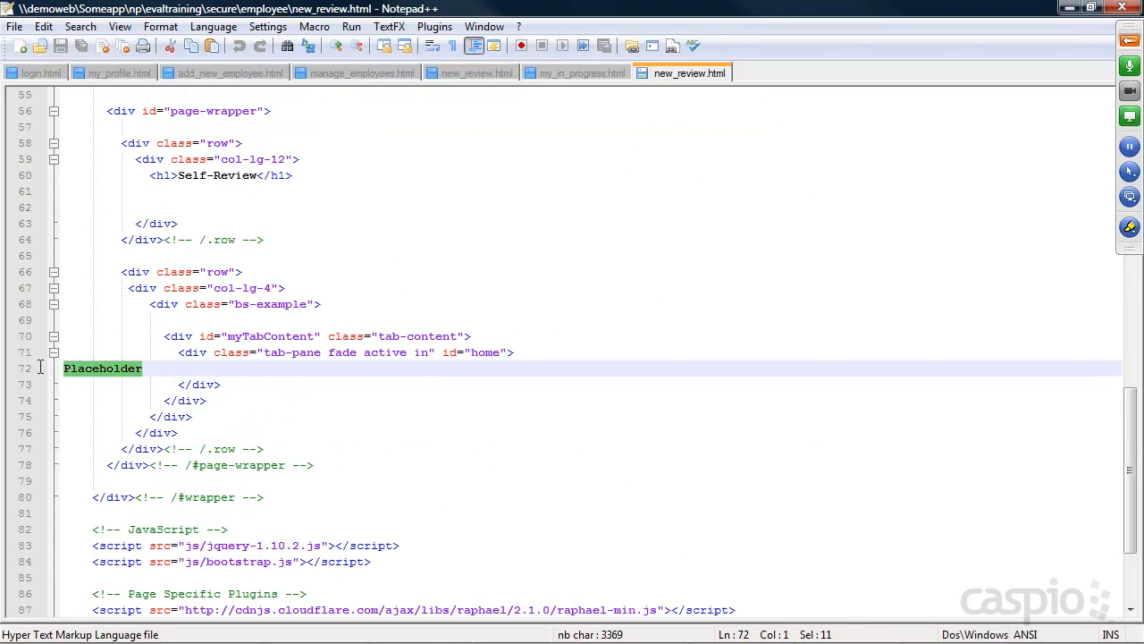
{"action": "key", "text": "ctrl+v"}
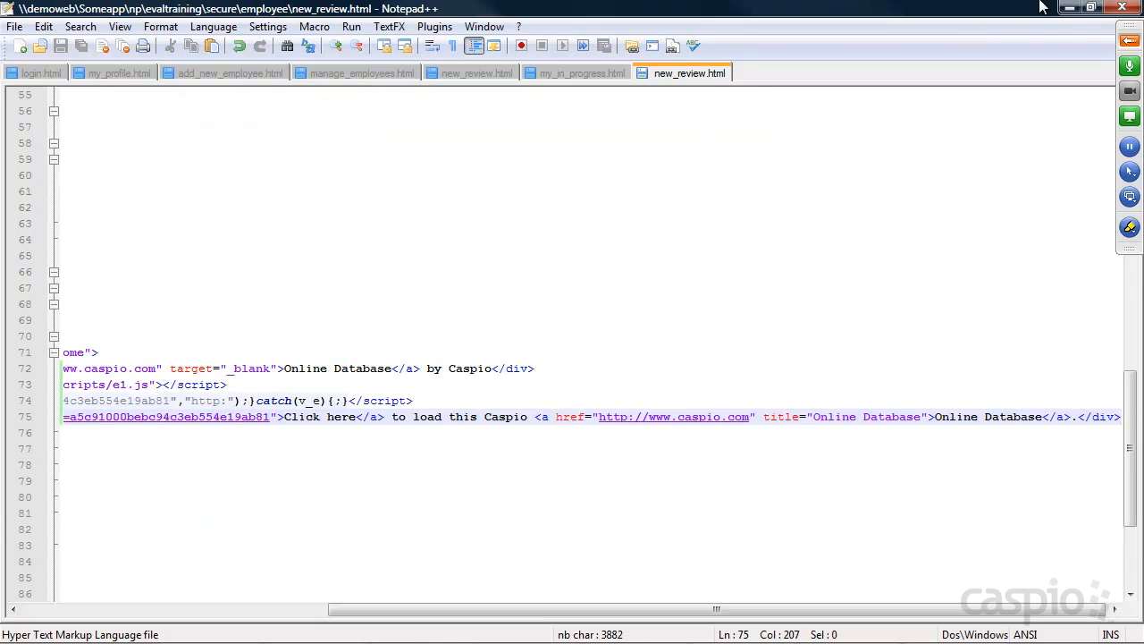
Check that the site's New Review page now shows the Self-Review form
{"action": "left_click", "coordinate": [1070, 7]}
{"action": "left_click", "coordinate": [254, 10]}
{"action": "left_click", "coordinate": [70, 178]}
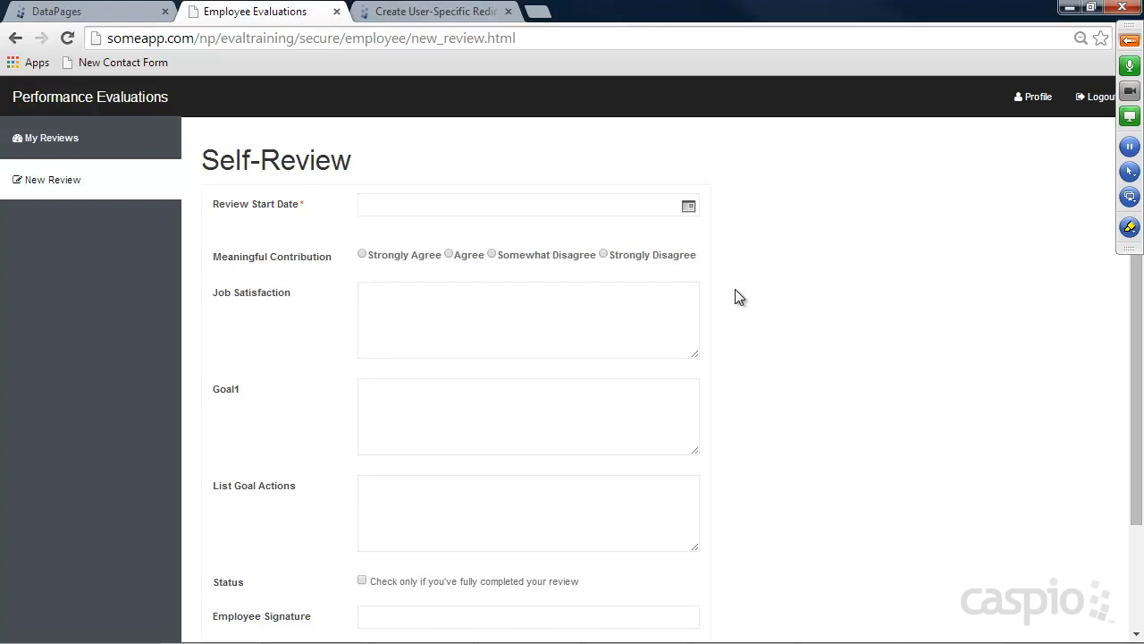
Scroll through the Self-Review form, go back to My Reviews, and return to the DataPages list
{"action": "scroll", "coordinate": [710, 271], "scroll_direction": "down", "scroll_amount": 2}
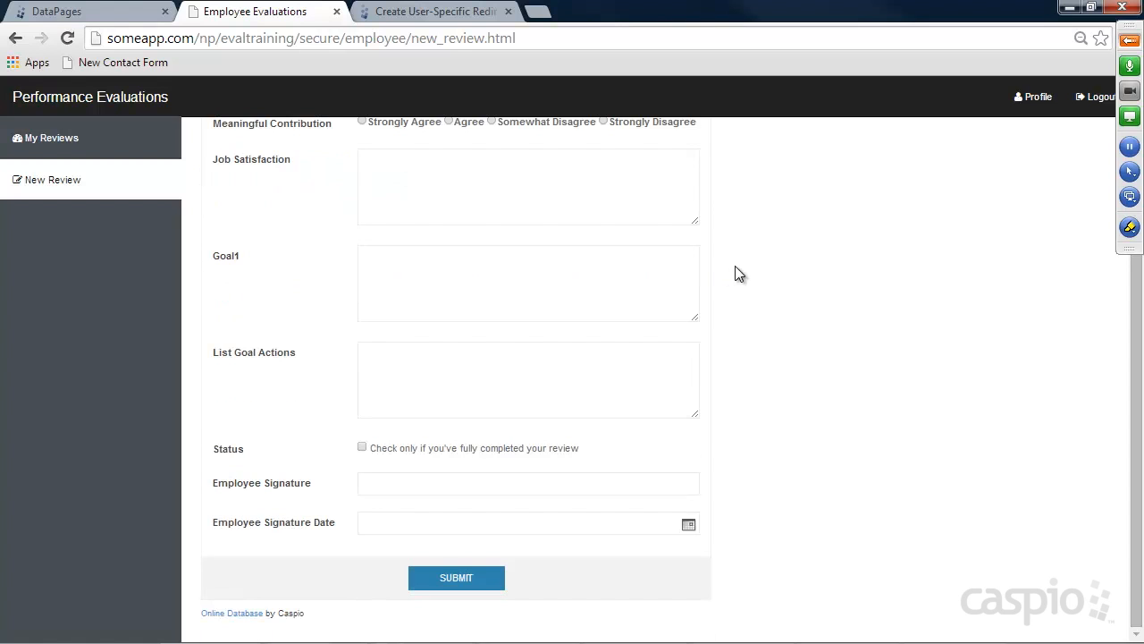
{"action": "scroll", "coordinate": [742, 275], "scroll_direction": "up", "scroll_amount": 2}
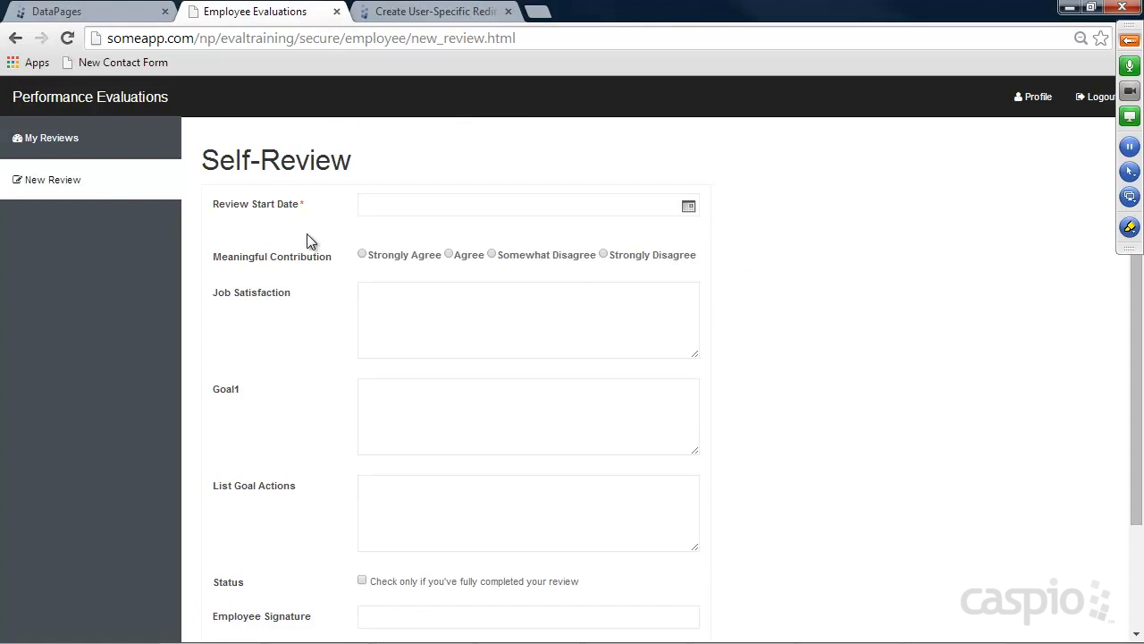
{"action": "left_click", "coordinate": [63, 140]}
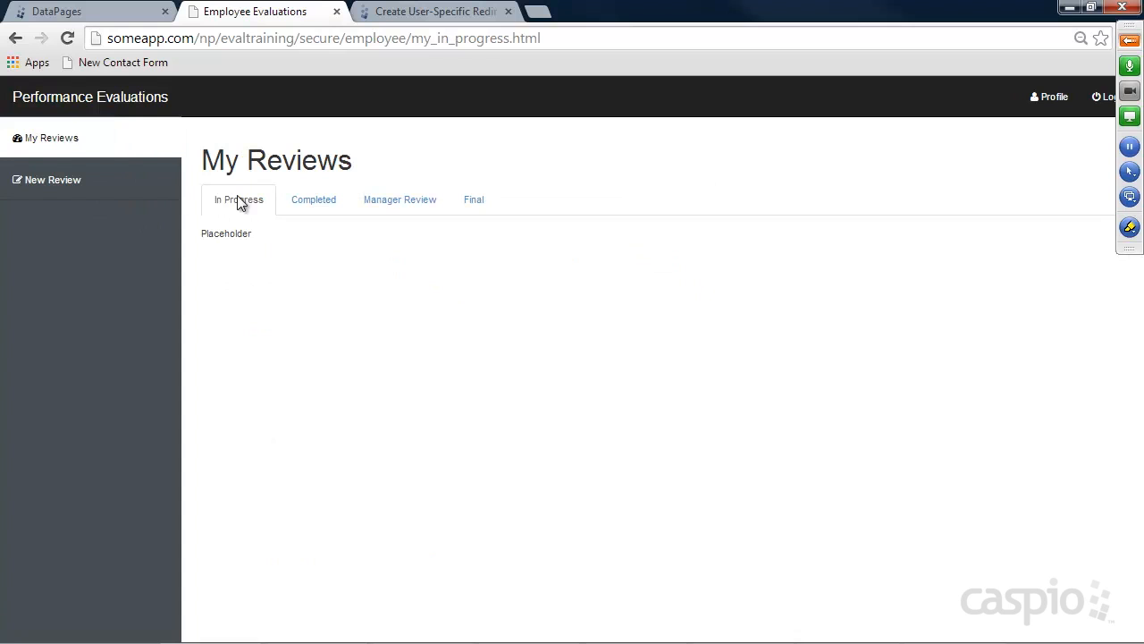
{"action": "mouse_move", "coordinate": [388, 638]}
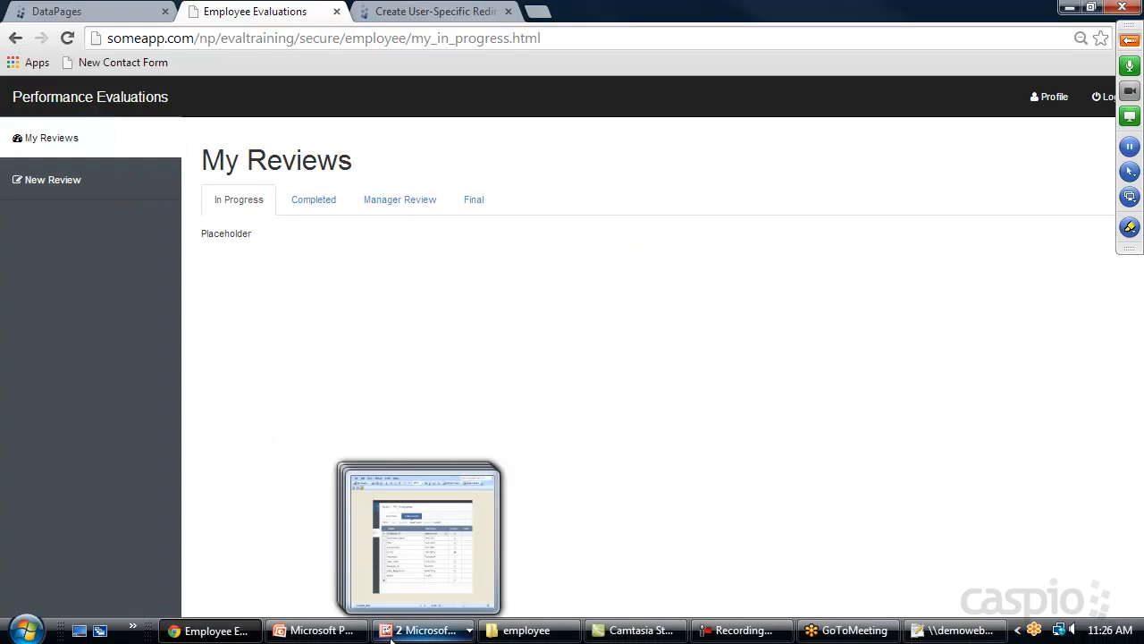
{"action": "left_click", "coordinate": [87, 12]}
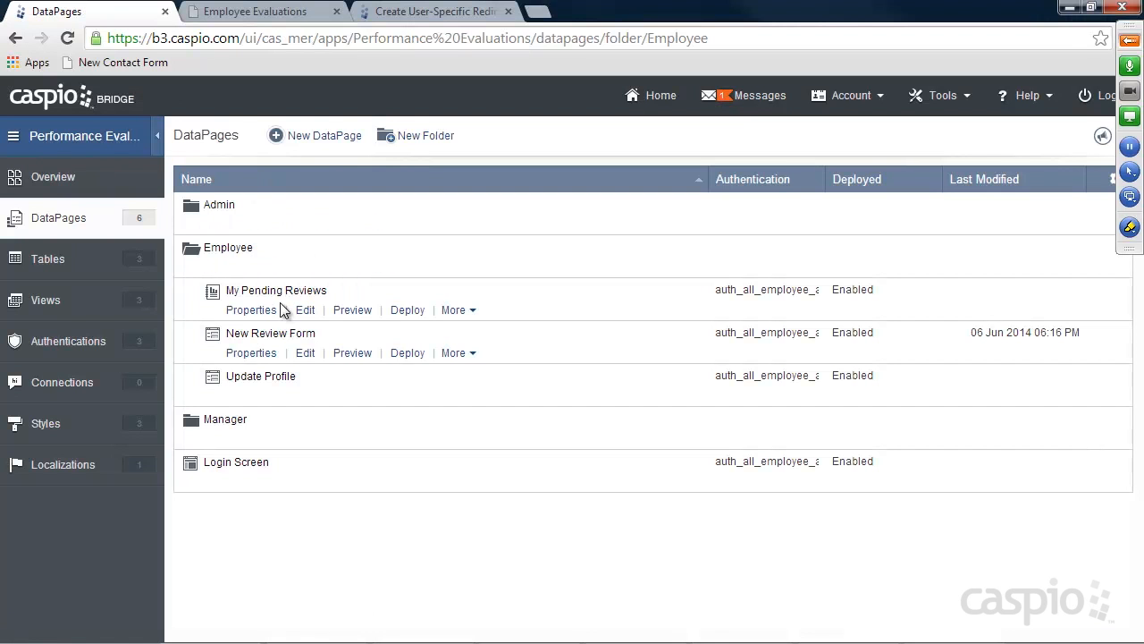
Copy the My Pending Reviews embed code from its deployment settings
{"action": "left_click", "coordinate": [405, 309]}
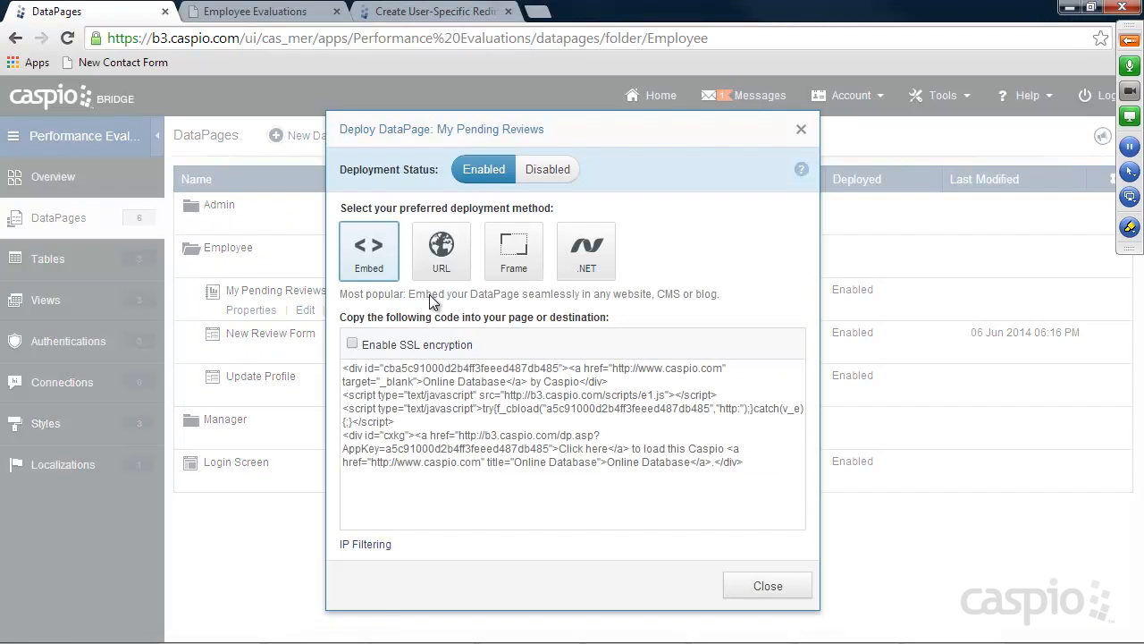
{"action": "left_click", "coordinate": [434, 368]}
{"action": "left_click", "coordinate": [800, 592]}
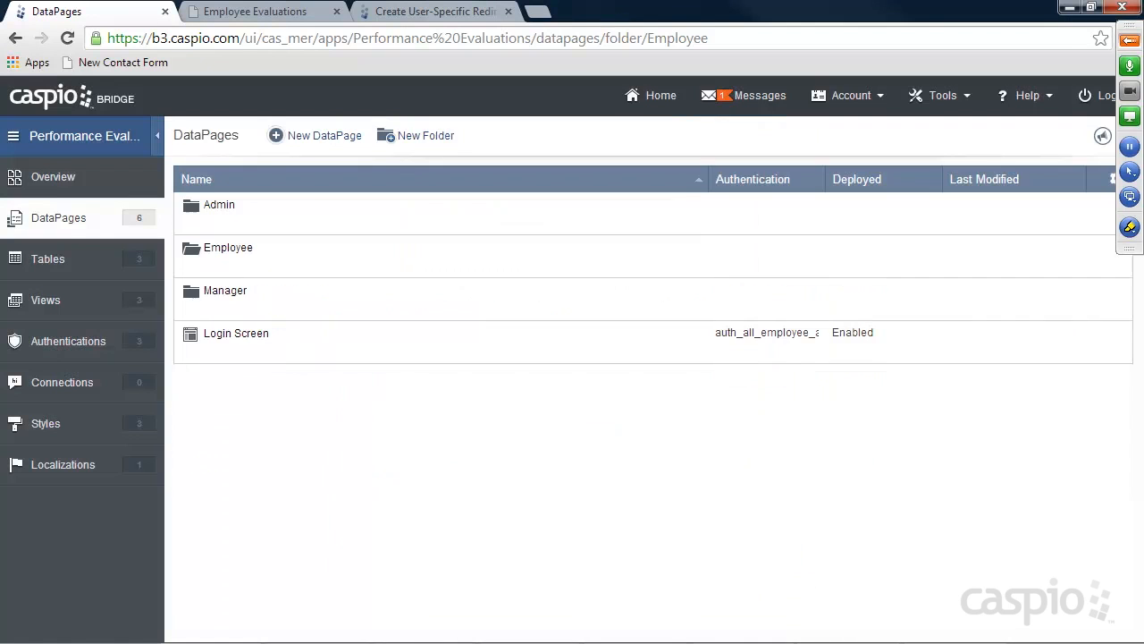
Paste the embed code over Placeholder on line 76 of my_in_progress.html and save it
{"action": "left_click", "coordinate": [563, 637]}
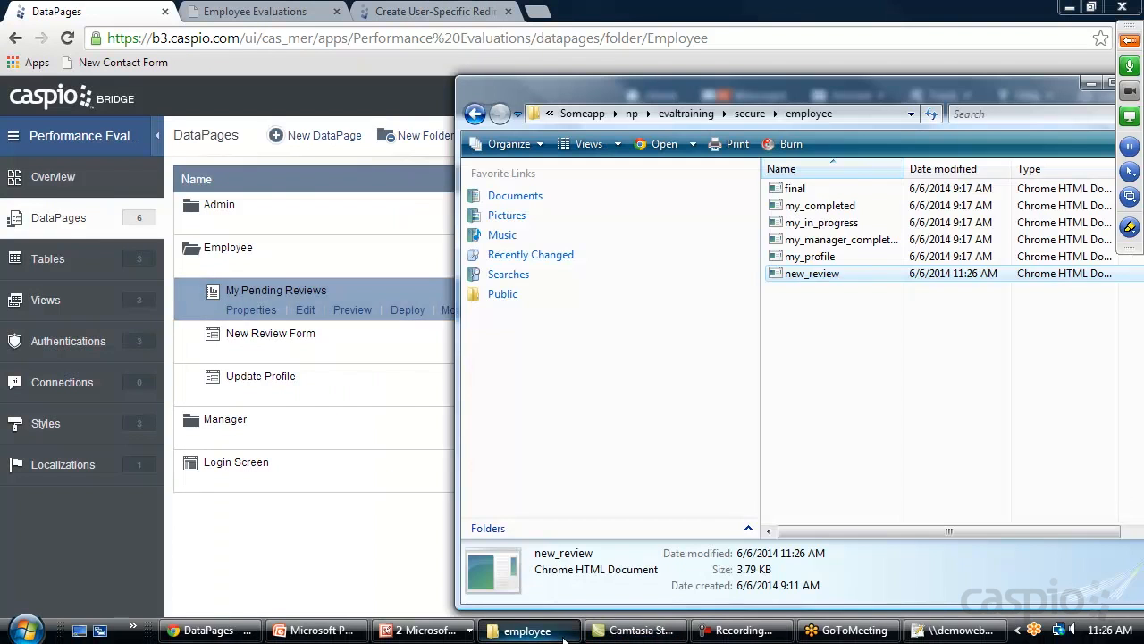
{"action": "right_click", "coordinate": [816, 228]}
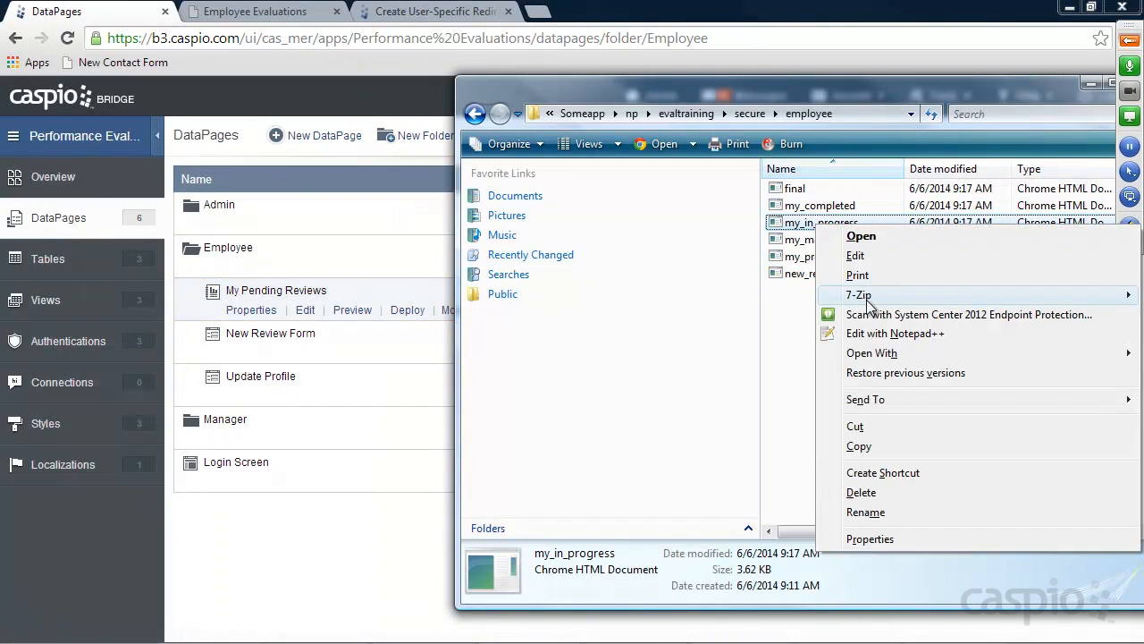
{"action": "left_click", "coordinate": [843, 331]}
{"action": "scroll", "coordinate": [497, 435], "scroll_direction": "down", "scroll_amount": 18}
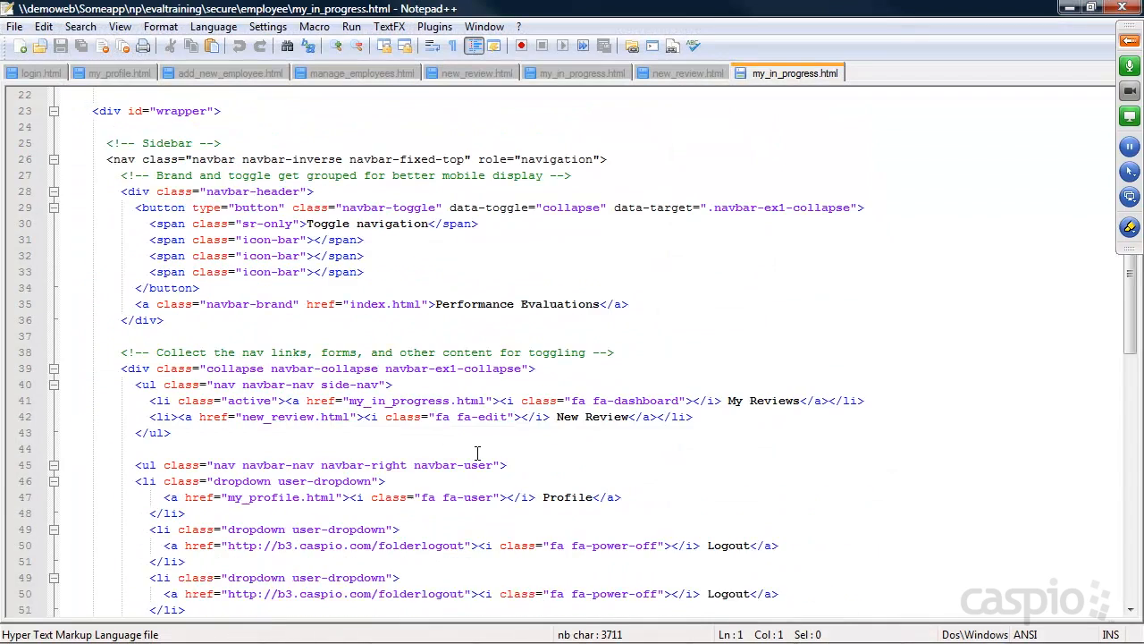
{"action": "double_click", "coordinate": [157, 433]}
{"action": "key", "text": "ctrl+v"}
{"action": "key", "text": "ctrl+s"}
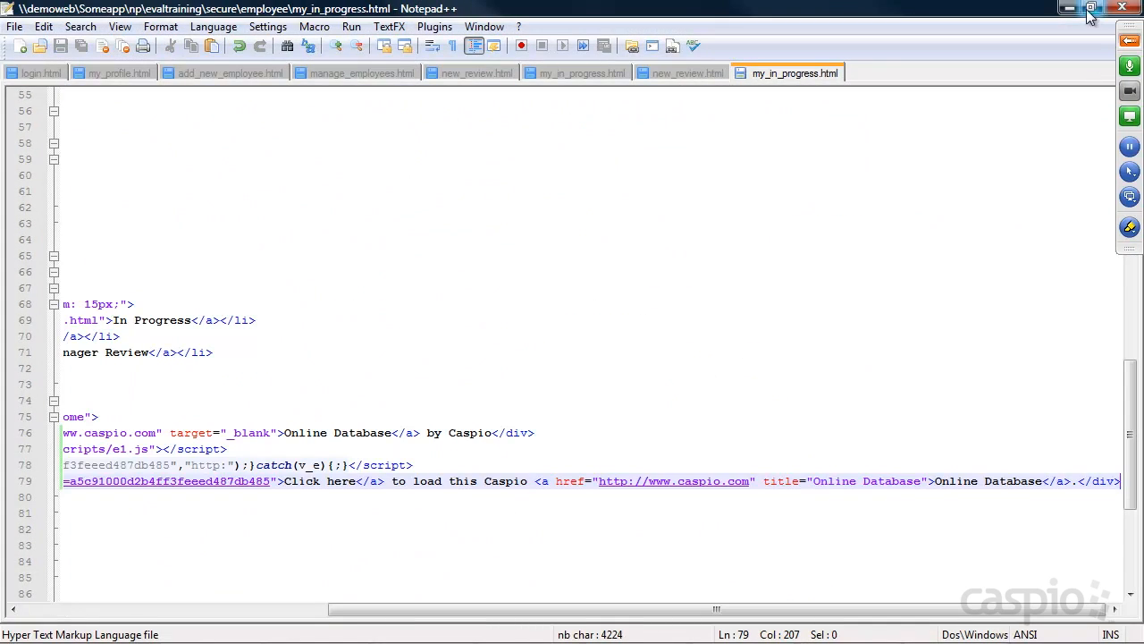
{"action": "left_click", "coordinate": [1070, 7]}
{"action": "left_click", "coordinate": [266, 9]}
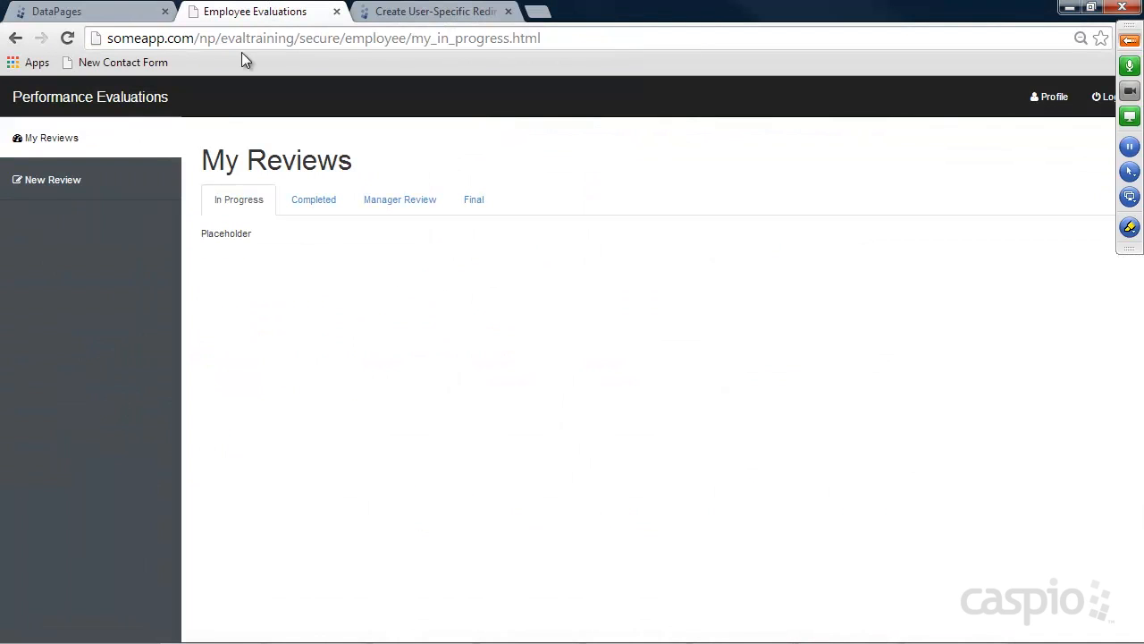
Reload the site and start a self-review dated 06/06/2014, rating Meaningful Contribution Strongly Agree
{"action": "left_click", "coordinate": [67, 39]}
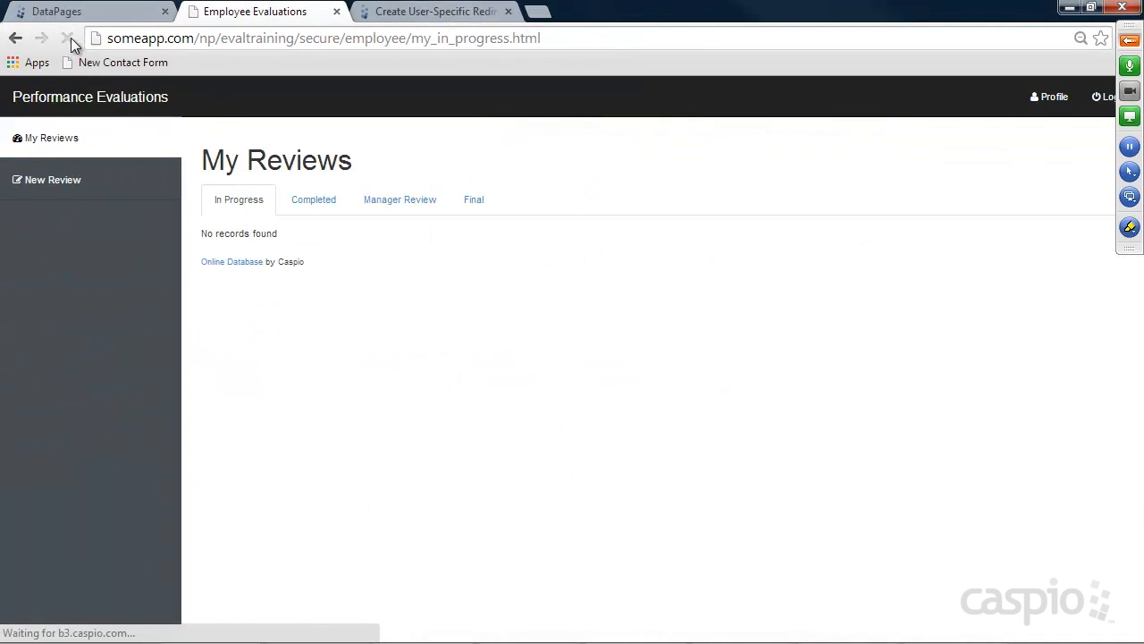
{"action": "left_click", "coordinate": [55, 179]}
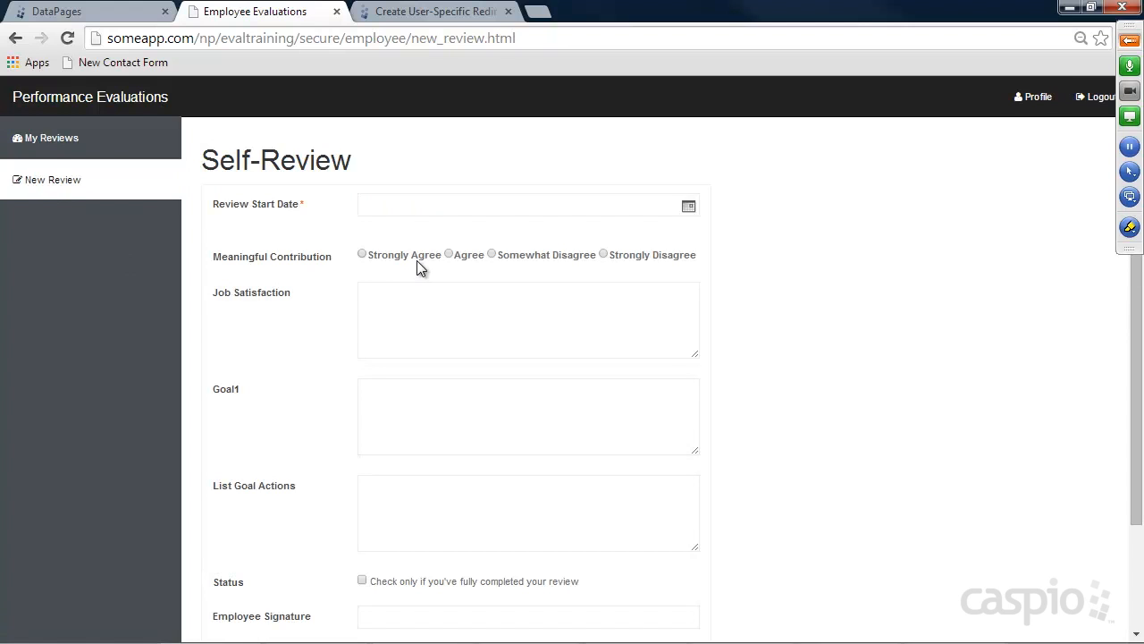
{"action": "left_click", "coordinate": [688, 207]}
{"action": "left_click", "coordinate": [785, 237]}
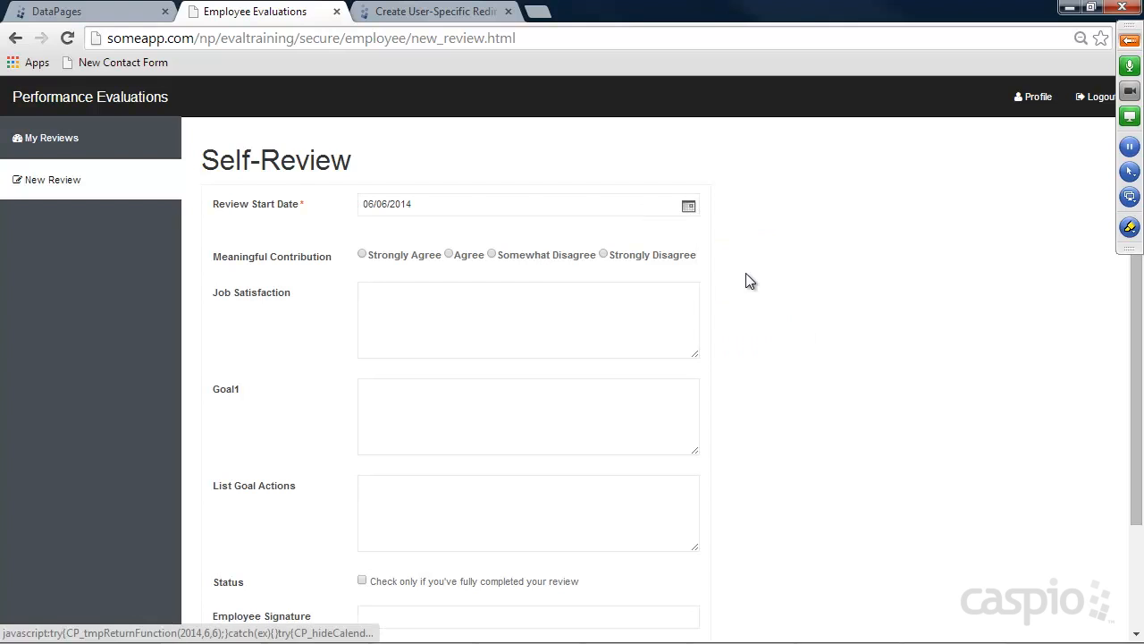
{"action": "left_click", "coordinate": [362, 254]}
Fill Job Satisfaction, Goal1 and List Goal Actions with sample text
{"action": "left_click", "coordinate": [400, 304]}
{"action": "type", "text": "asdfsaf"}
{"action": "left_click", "coordinate": [496, 399]}
{"action": "type", "text": "sdafasd"}
{"action": "left_click", "coordinate": [439, 495]}
{"action": "type", "text": "asdgfas"}
{"action": "scroll", "coordinate": [547, 418], "scroll_direction": "down", "scroll_amount": 2}
Mark the review completed, sign it with signature date 06/06/2014, and submit
{"action": "left_click", "coordinate": [363, 448]}
{"action": "left_click", "coordinate": [391, 484]}
{"action": "key", "text": "Tab"}
{"action": "left_click", "coordinate": [695, 524]}
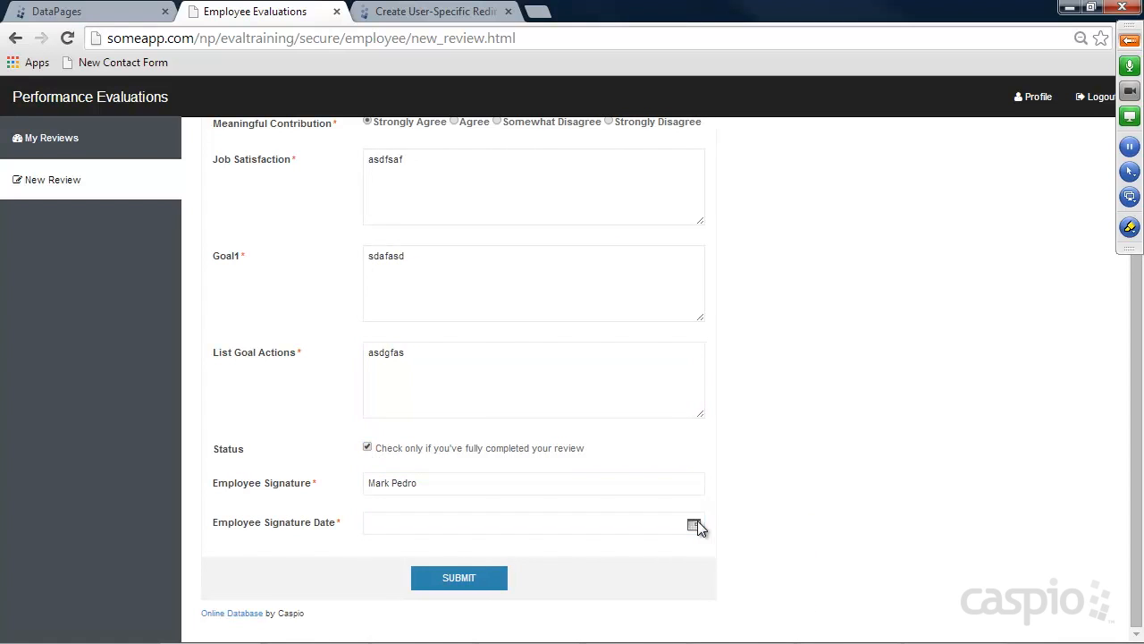
{"action": "left_click", "coordinate": [789, 555]}
{"action": "left_click", "coordinate": [485, 572]}
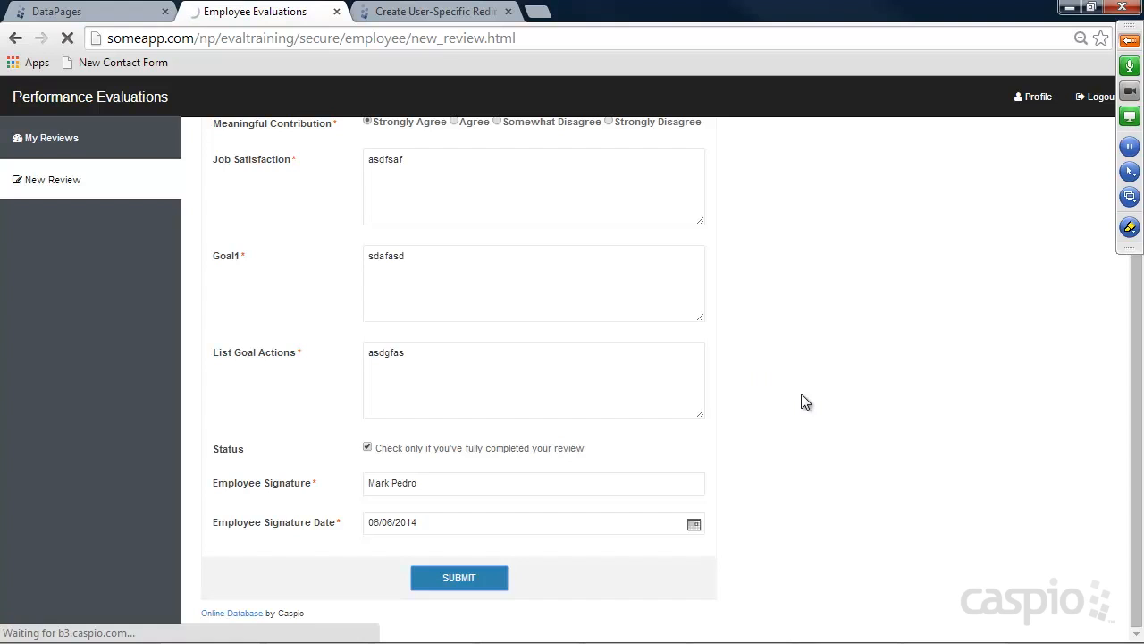
View the Completed tab of My Reviews, then bring the employee folder window forward
{"action": "scroll", "coordinate": [805, 360], "scroll_direction": "up", "scroll_amount": 2}
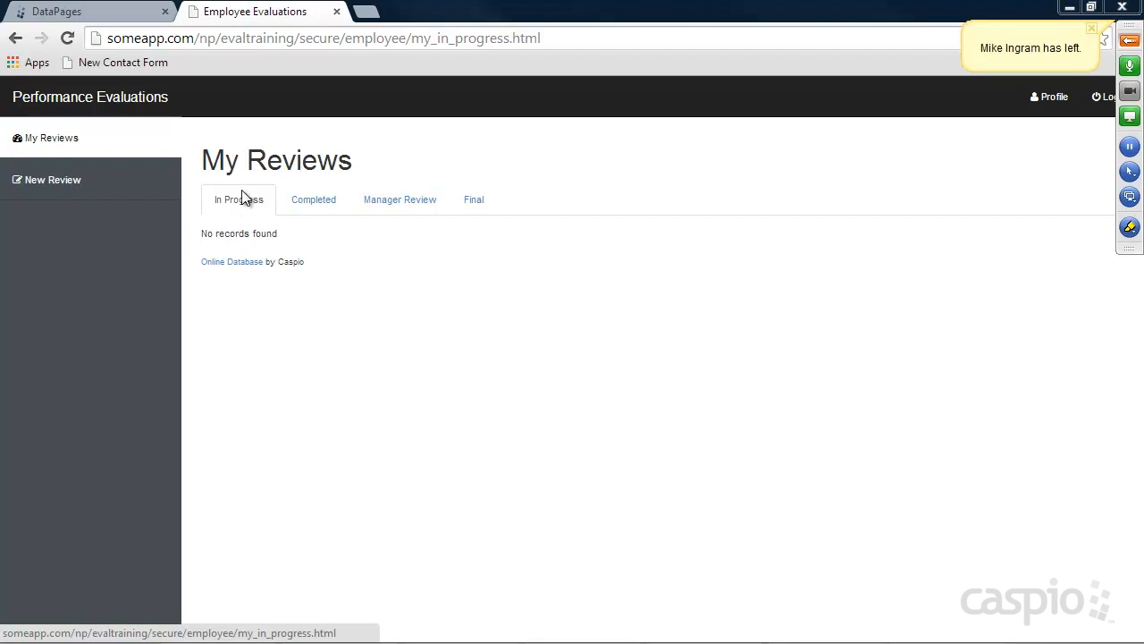
{"action": "left_click", "coordinate": [313, 203]}
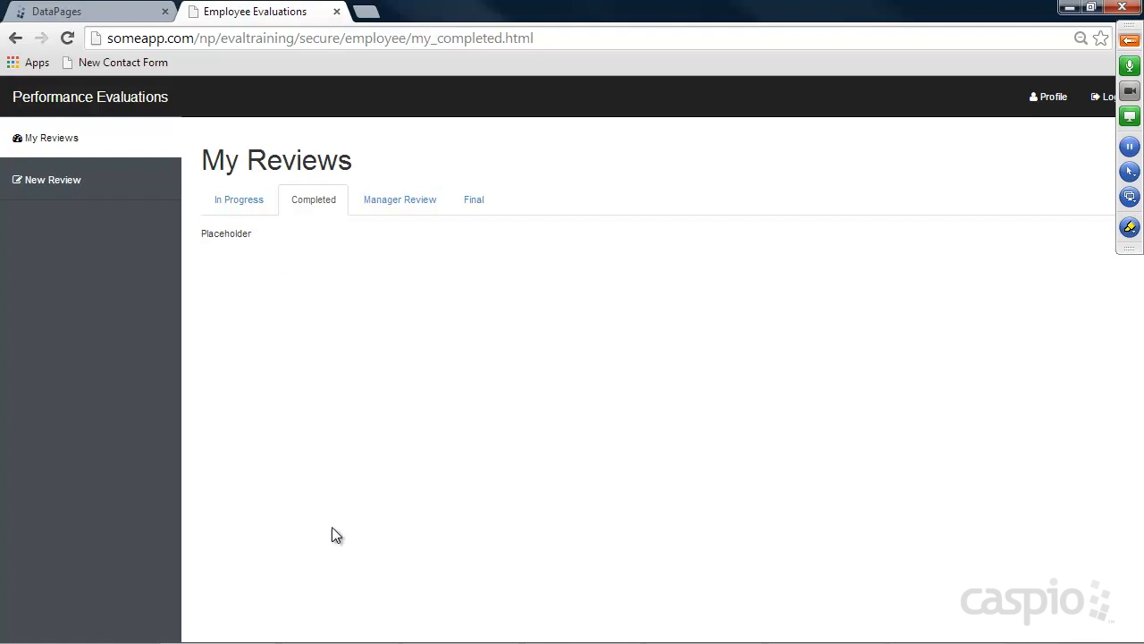
{"action": "mouse_move", "coordinate": [332, 642]}
{"action": "left_click", "coordinate": [456, 633]}
{"action": "left_click", "coordinate": [314, 376]}
Start a new Tabular Report DataPage in the Employee folder
{"action": "left_click", "coordinate": [102, 16]}
{"action": "mouse_move", "coordinate": [331, 294]}
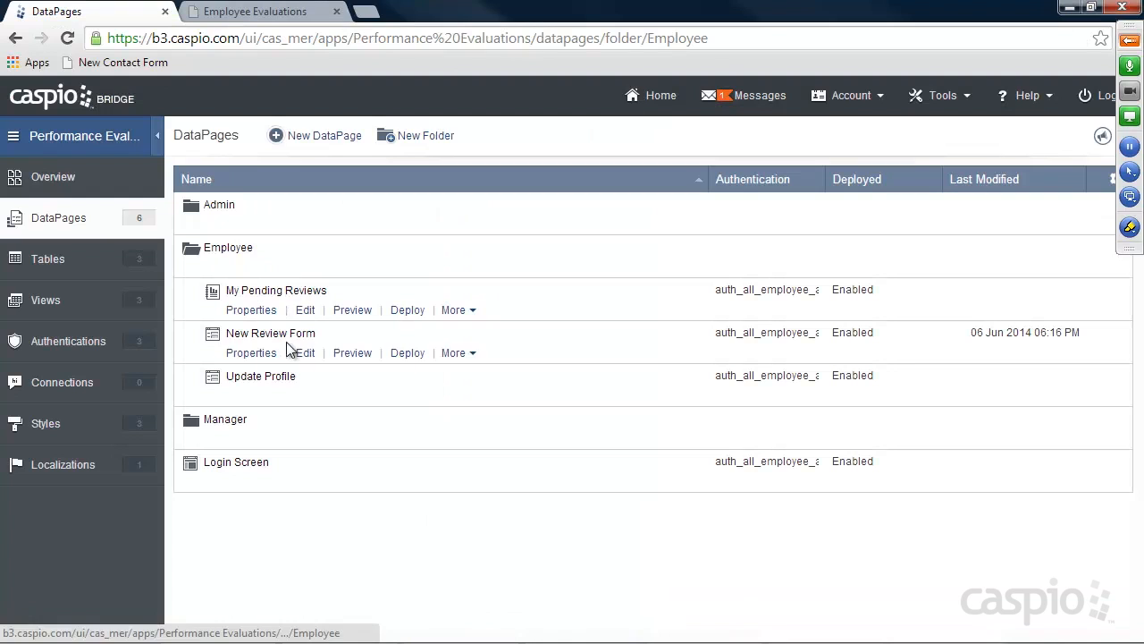
{"action": "left_click", "coordinate": [328, 141]}
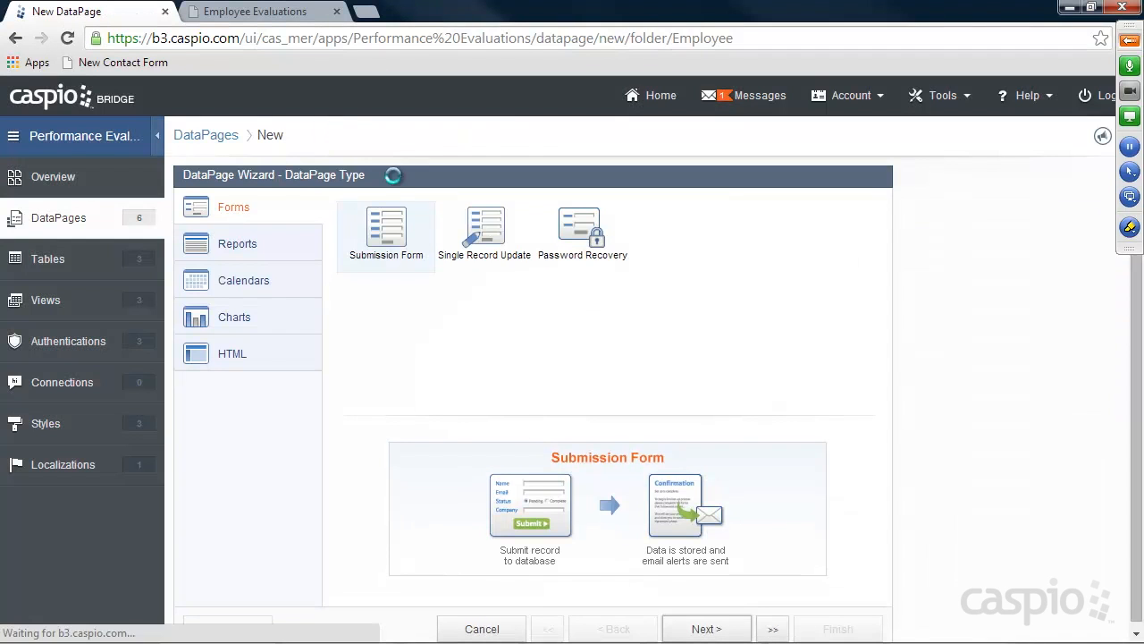
{"action": "left_click", "coordinate": [238, 244]}
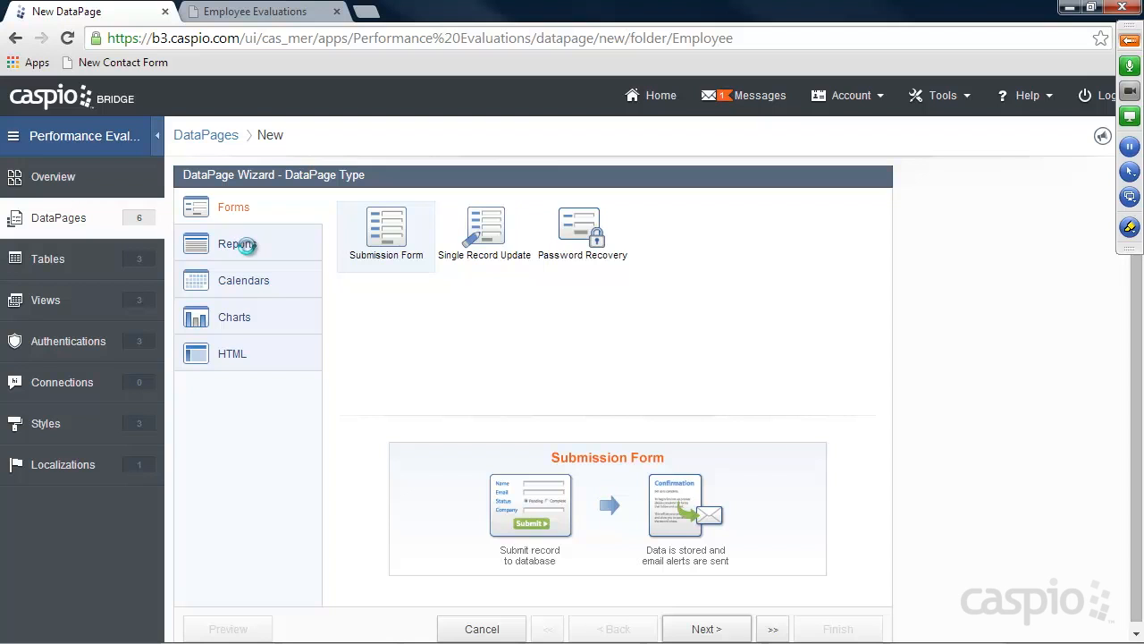
{"action": "left_click", "coordinate": [715, 628]}
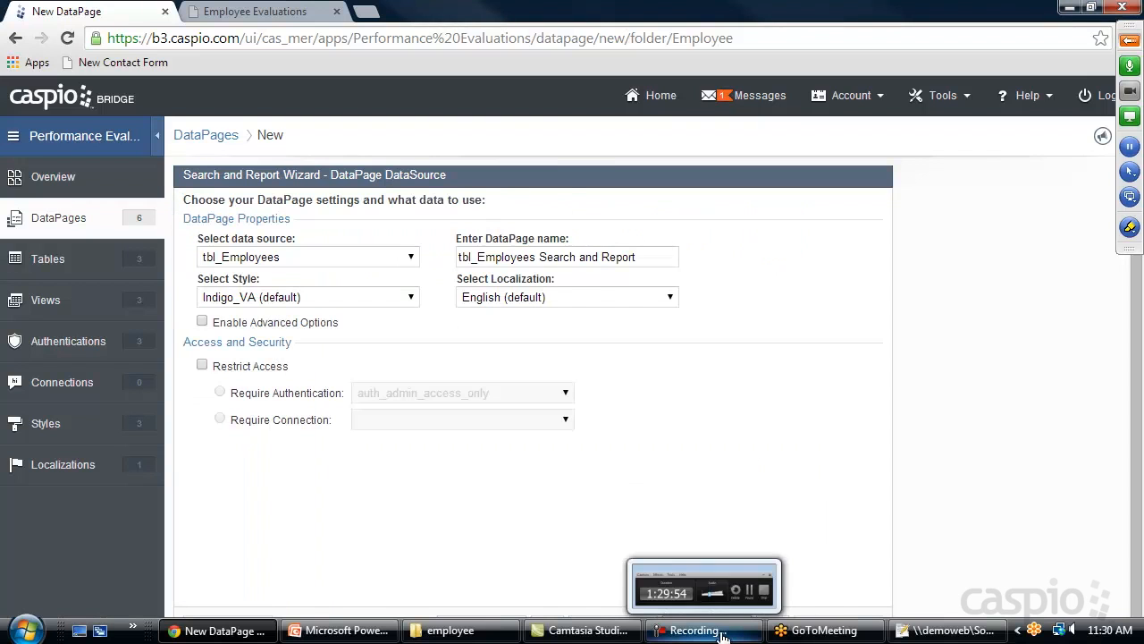
Use tbl_Reviews as the data source and name the DataPage 'My completed Reviews'
{"action": "left_click", "coordinate": [280, 256]}
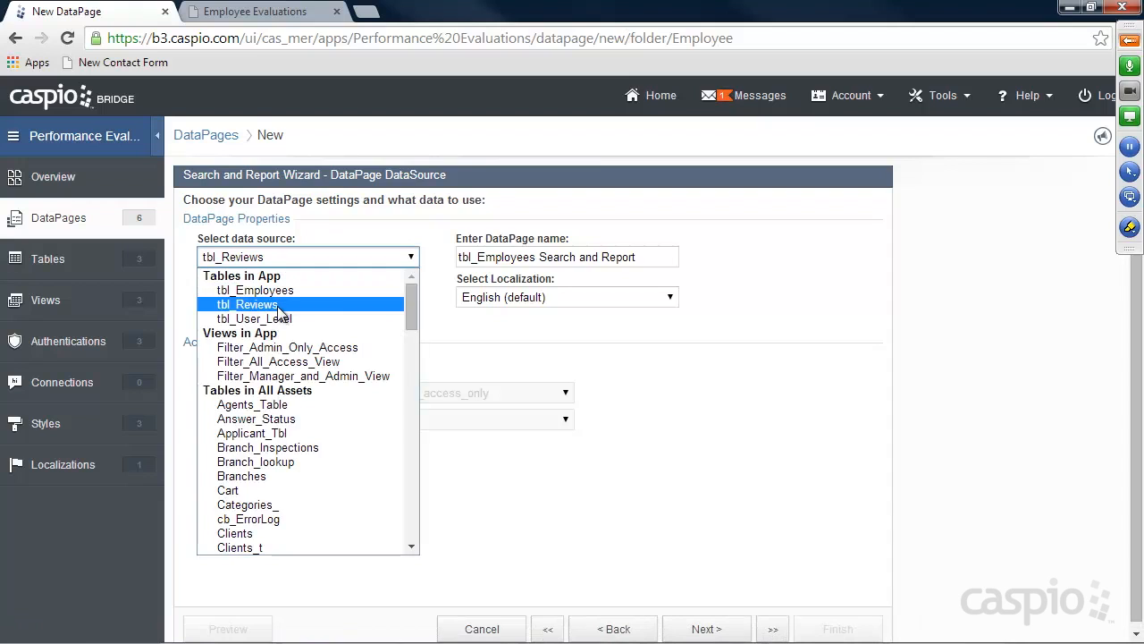
{"action": "left_click", "coordinate": [276, 304]}
{"action": "left_click", "coordinate": [277, 303]}
{"action": "left_click", "coordinate": [279, 304]}
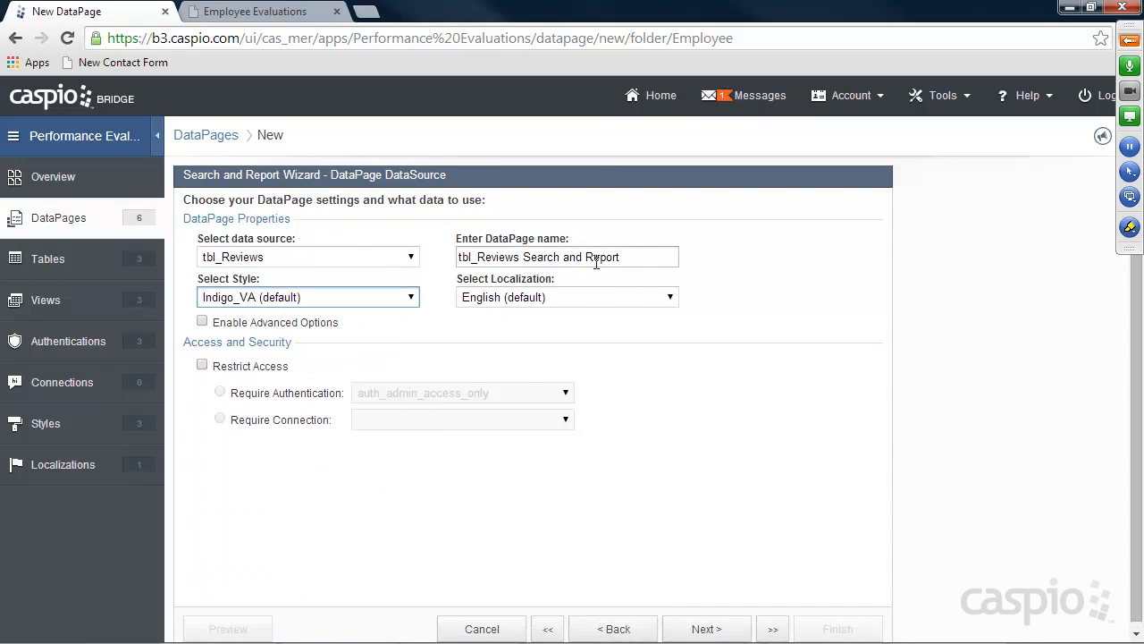
{"action": "left_click_drag", "start_coordinate": [598, 258], "coordinate": [455, 259]}
{"action": "type", "text": "My completed Reviews"}
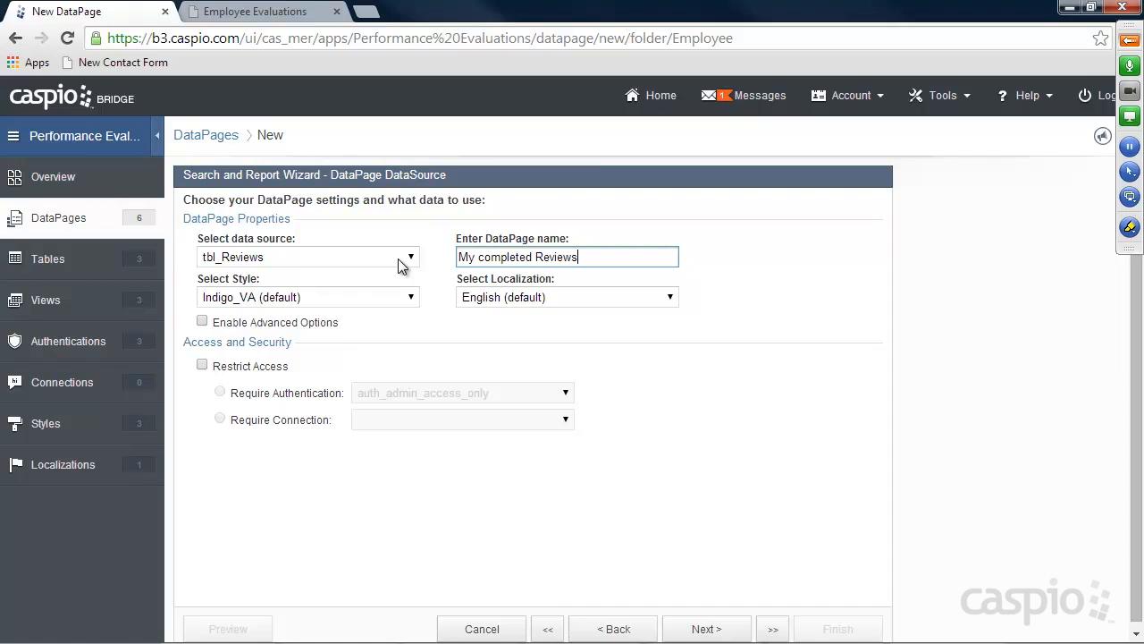
Restrict access to the auth_all_employee_access authentication and continue
{"action": "left_click", "coordinate": [258, 367]}
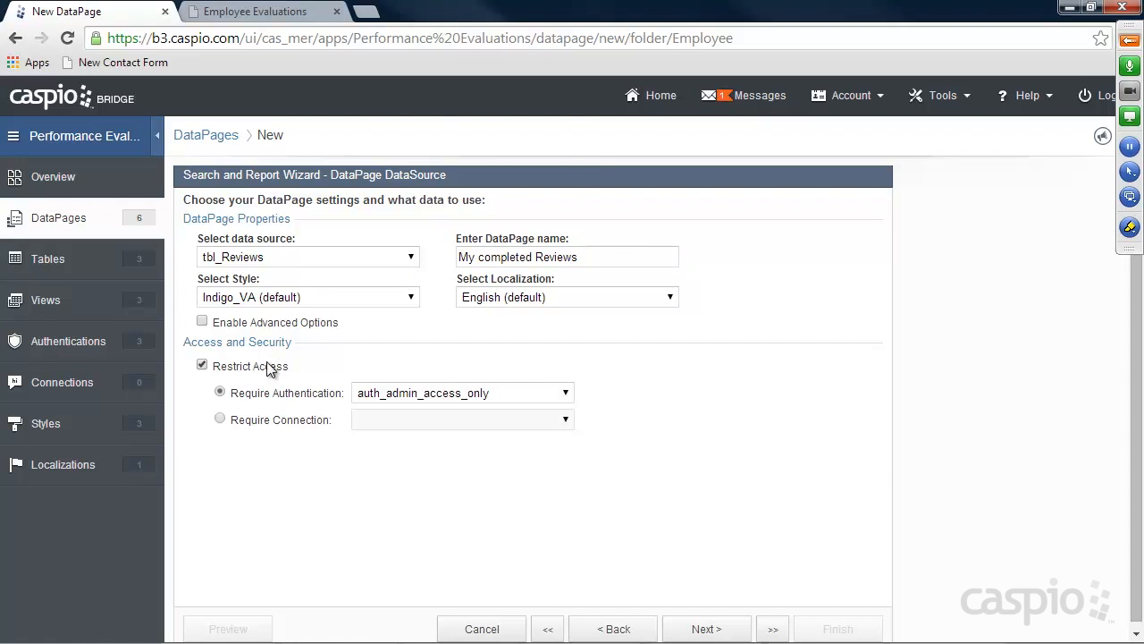
{"action": "left_click", "coordinate": [393, 392]}
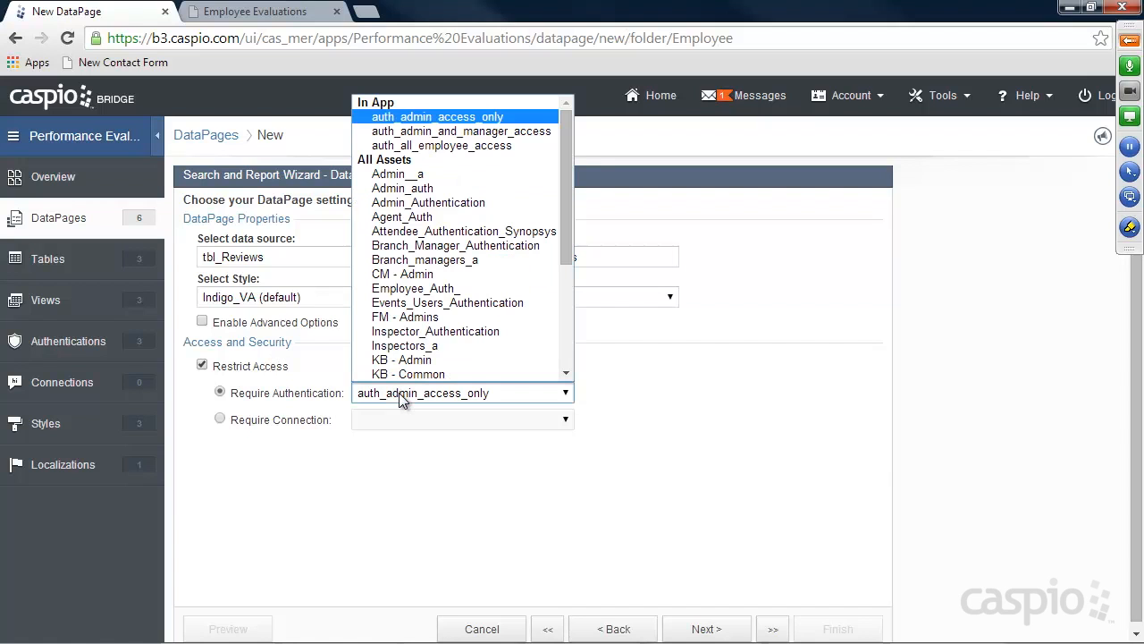
{"action": "left_click", "coordinate": [427, 146]}
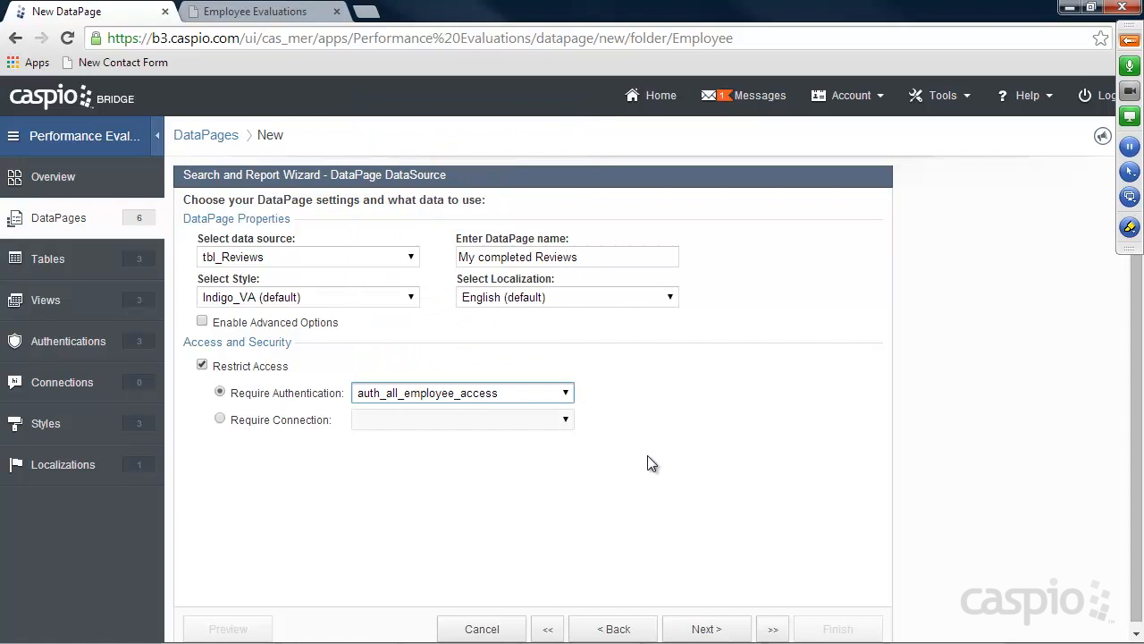
{"action": "left_click", "coordinate": [704, 629]}
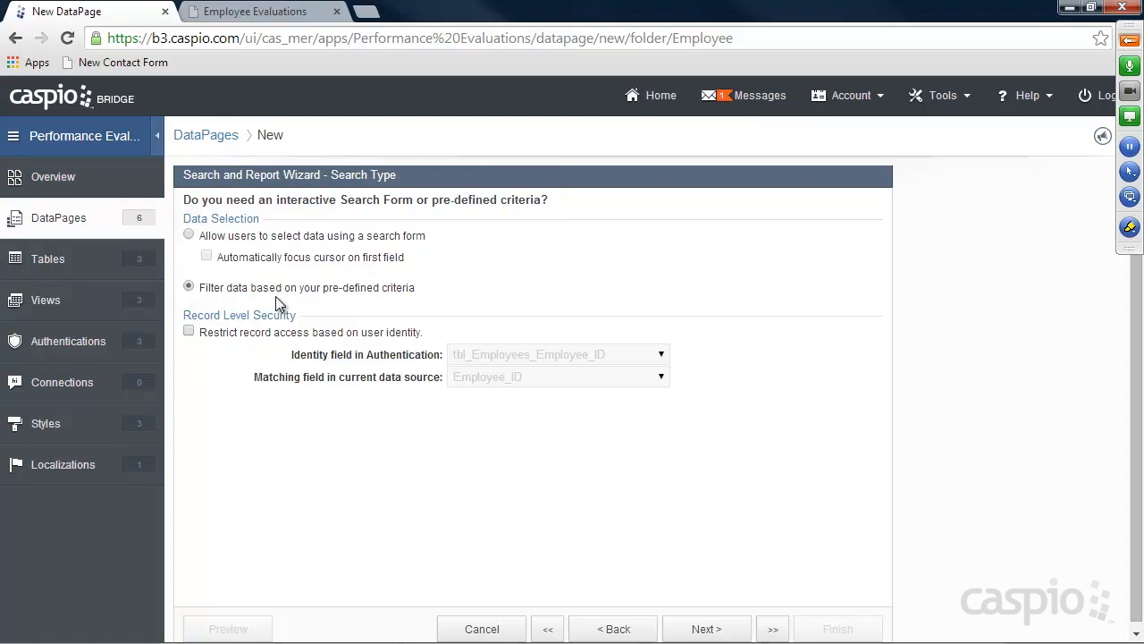
Limit records to the signed-in user and add Employee_Completed (Equal, checked) as the filter
{"action": "left_click", "coordinate": [279, 332]}
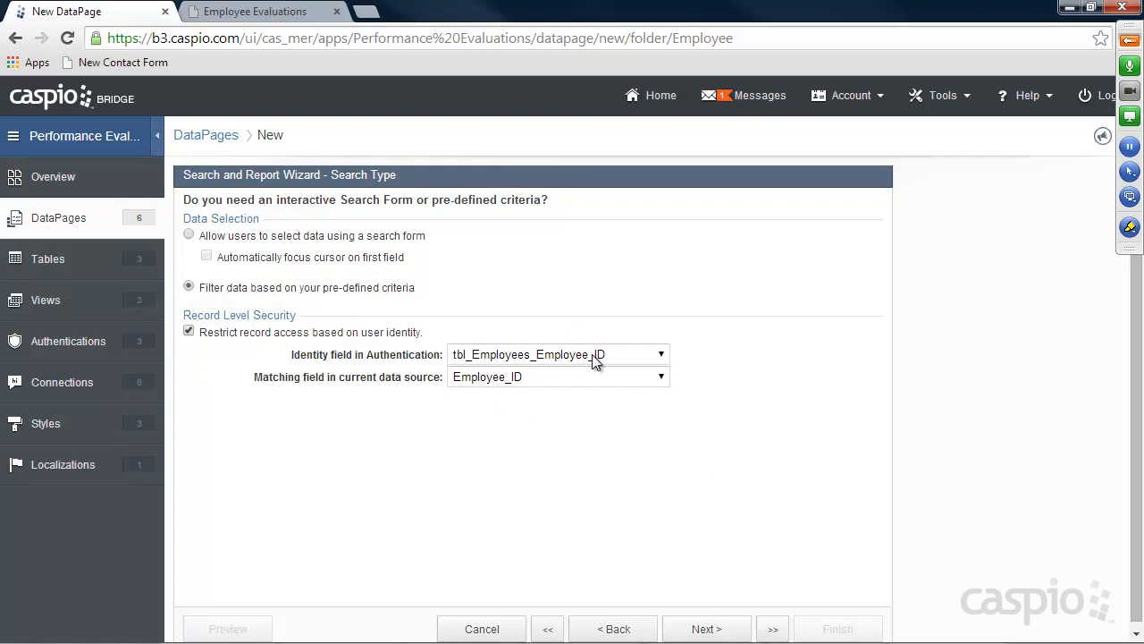
{"action": "left_click", "coordinate": [708, 628]}
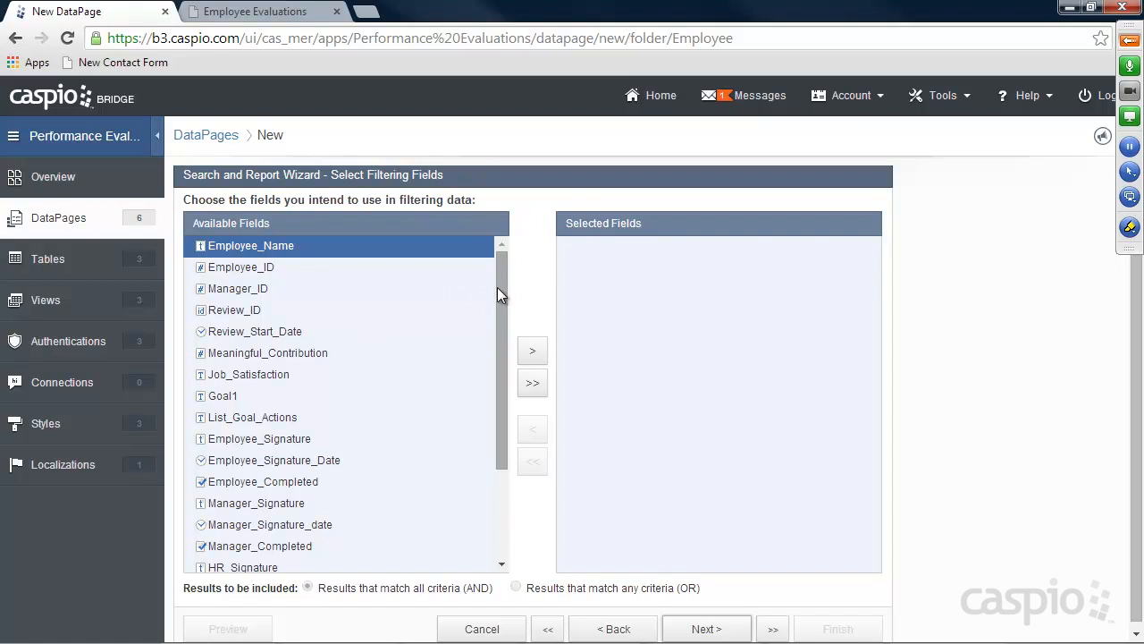
{"action": "left_click_drag", "start_coordinate": [497, 287], "coordinate": [487, 361]}
{"action": "left_click", "coordinate": [268, 370]}
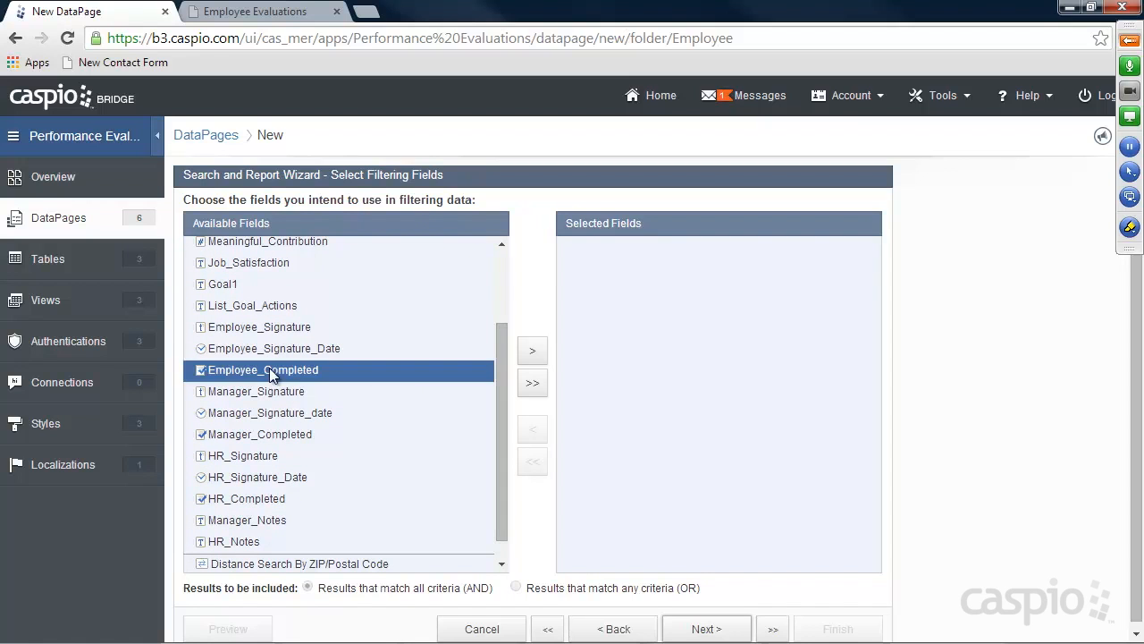
{"action": "left_click", "coordinate": [533, 350]}
{"action": "left_click", "coordinate": [713, 627]}
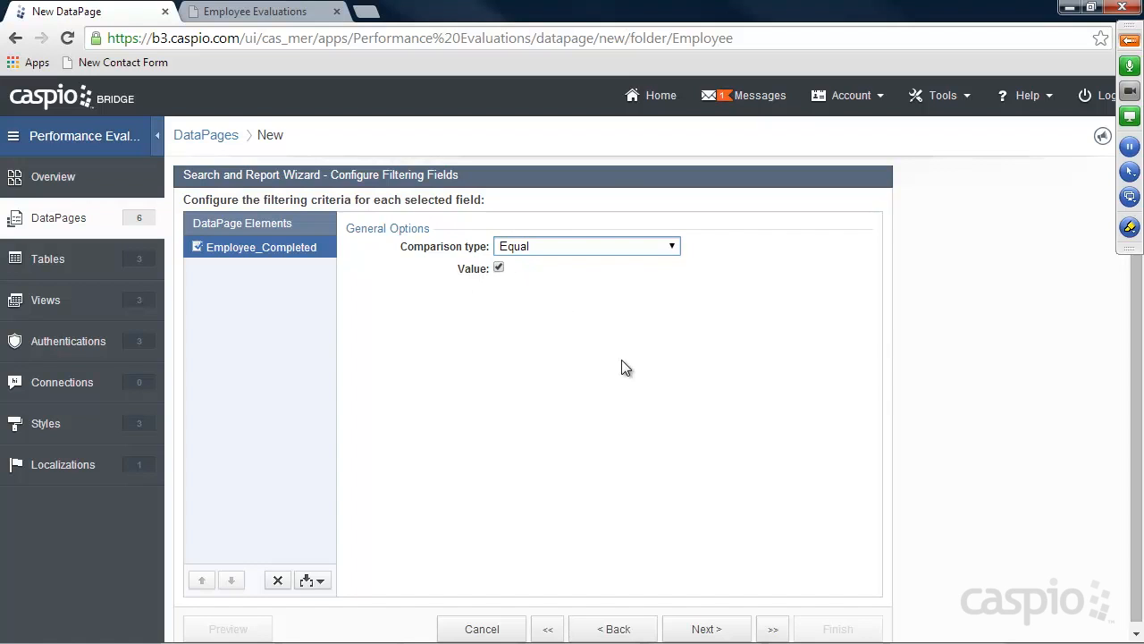
{"action": "left_click", "coordinate": [712, 629]}
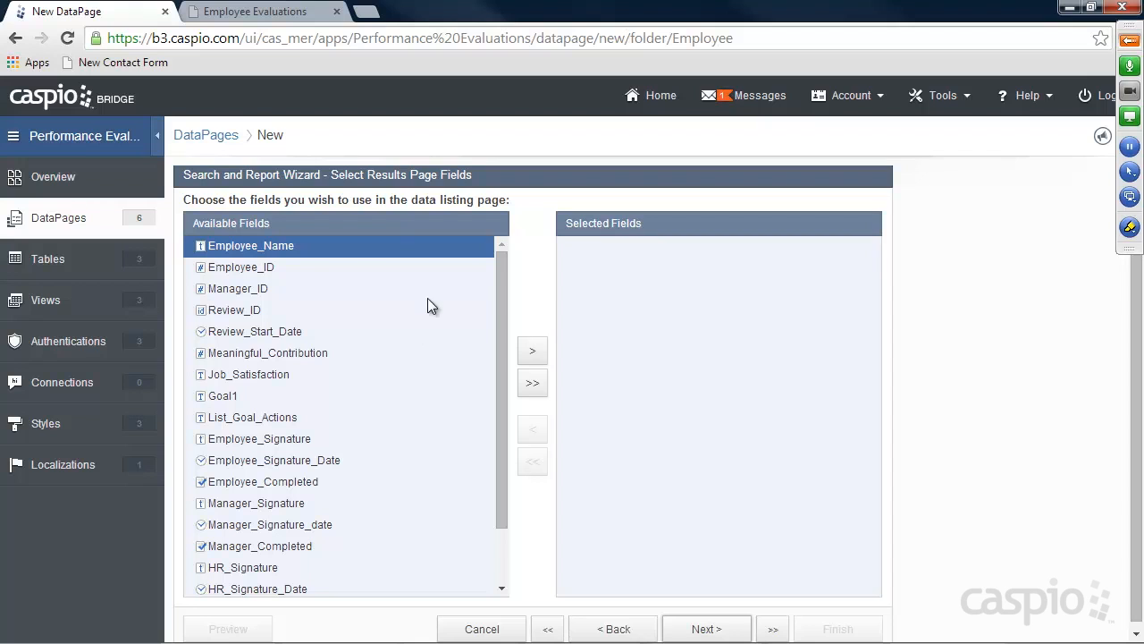
Add Review_Start_Date and Employee_Signature_Date to the results page's selected fields
{"action": "left_click", "coordinate": [268, 330]}
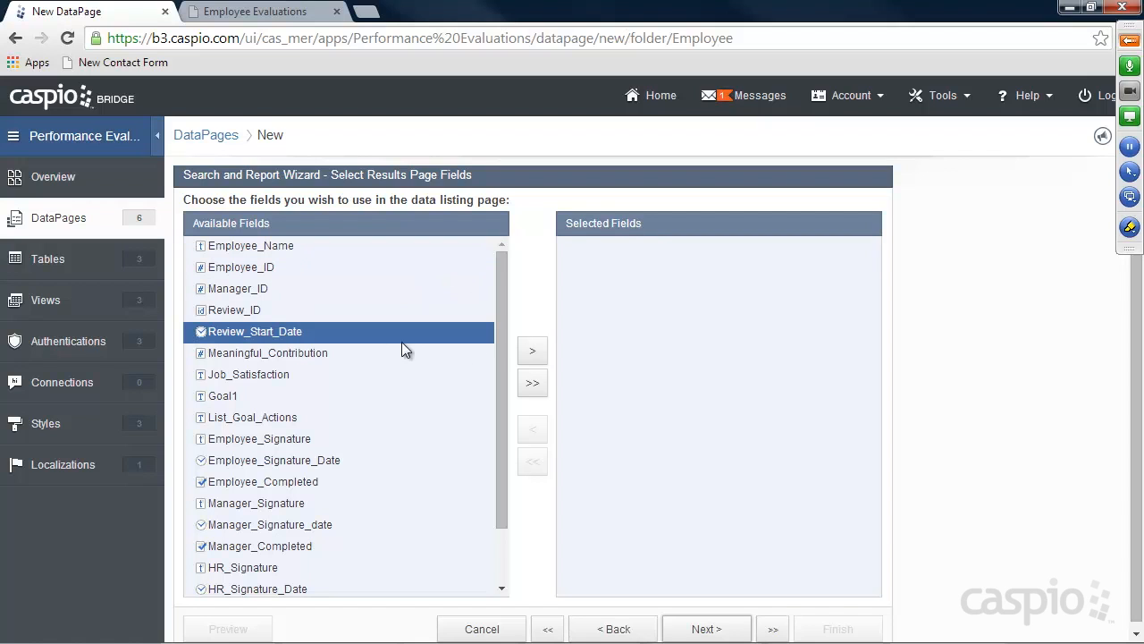
{"action": "left_click", "coordinate": [532, 350]}
{"action": "left_click_drag", "start_coordinate": [502, 325], "coordinate": [499, 413]}
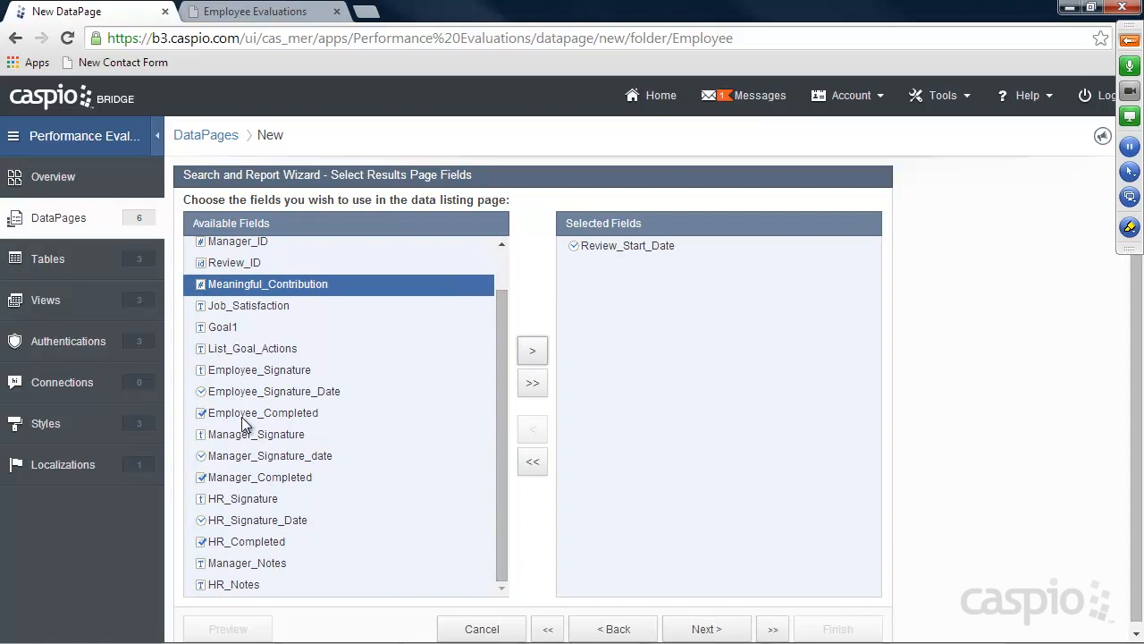
{"action": "left_click", "coordinate": [253, 393]}
{"action": "left_click", "coordinate": [532, 351]}
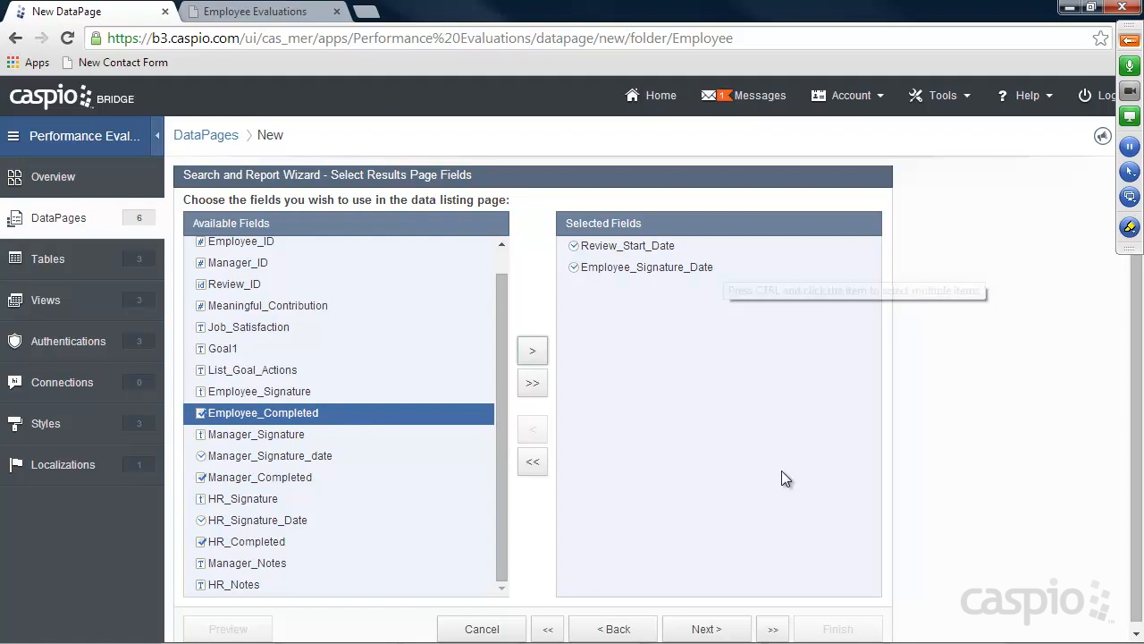
Keep the default results field and search results settings, advancing to details page field selection
{"action": "left_click", "coordinate": [706, 628]}
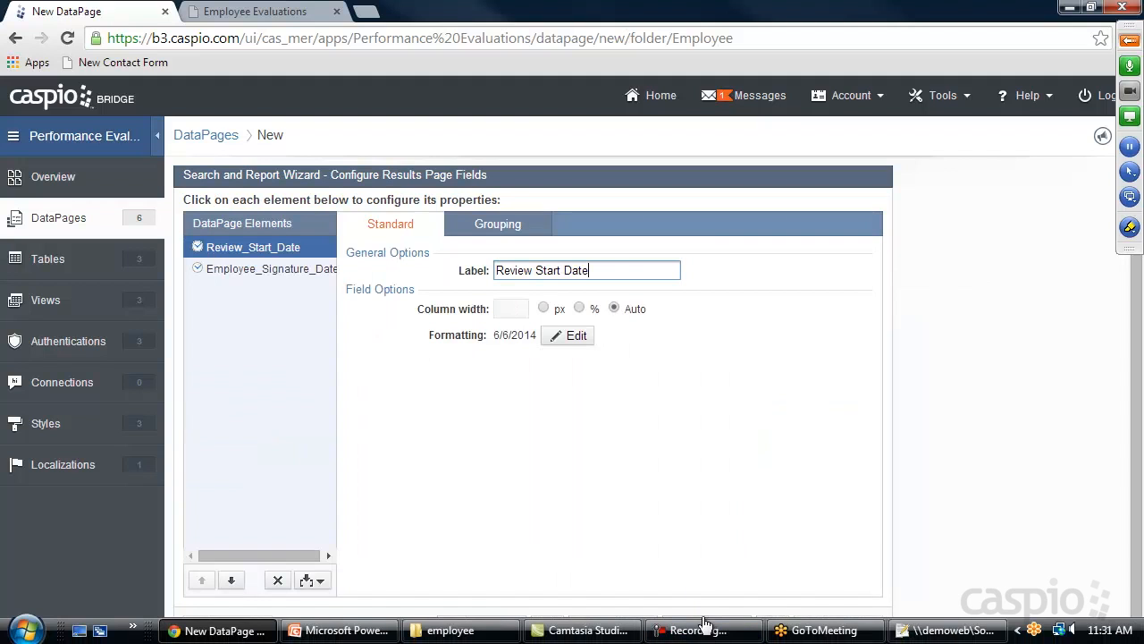
{"action": "left_click", "coordinate": [707, 629]}
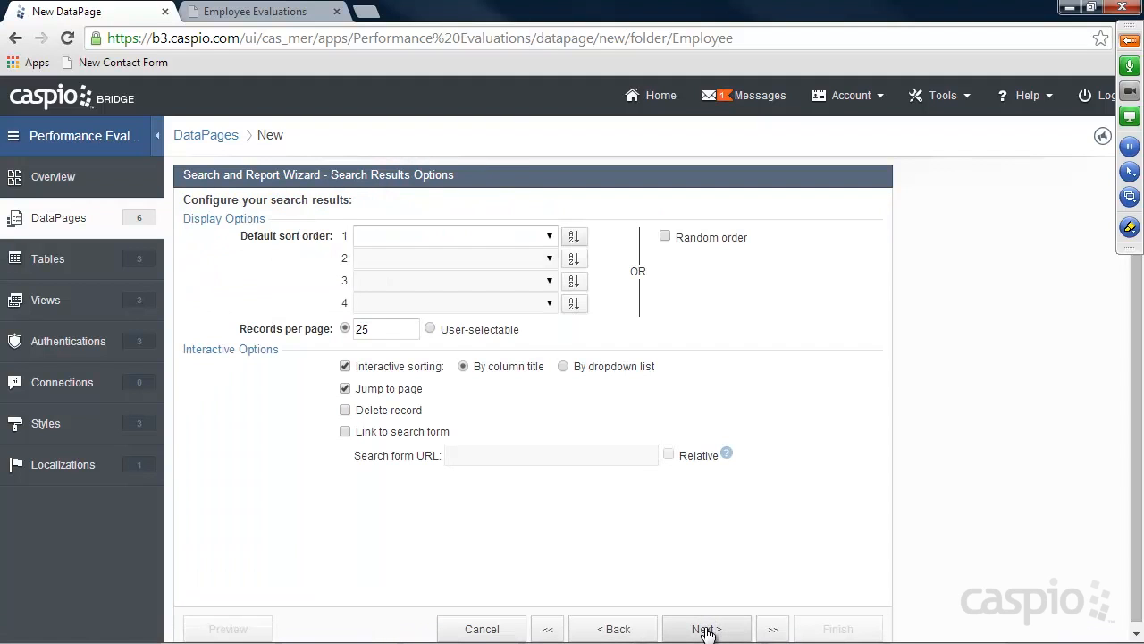
{"action": "left_click", "coordinate": [706, 630]}
{"action": "left_click", "coordinate": [706, 629]}
{"action": "left_click_drag", "start_coordinate": [497, 365], "coordinate": [504, 340]}
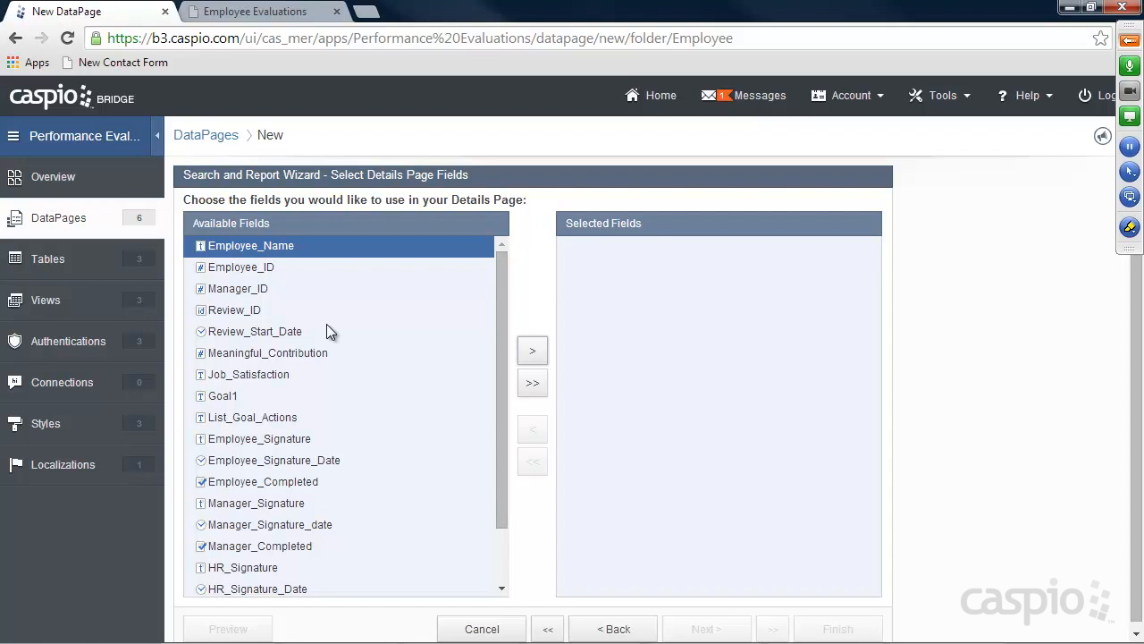
Add Review_Start_Date and Employee_Signature_Date to the details page fields
{"action": "left_click", "coordinate": [260, 332]}
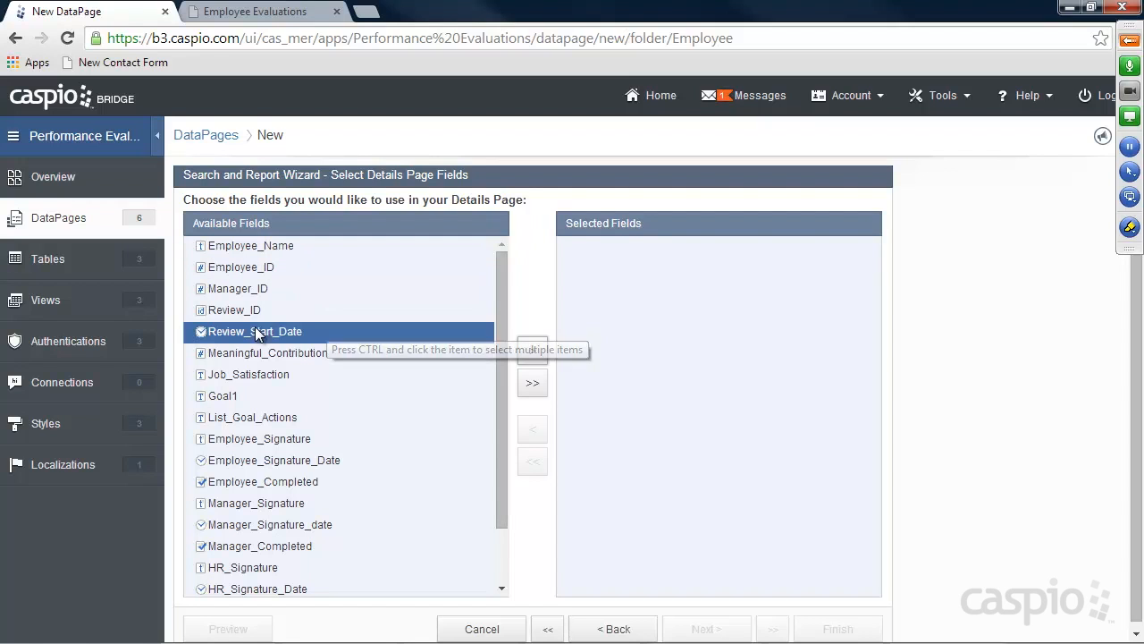
{"action": "left_click", "coordinate": [527, 350]}
{"action": "left_click_drag", "start_coordinate": [501, 348], "coordinate": [301, 427]}
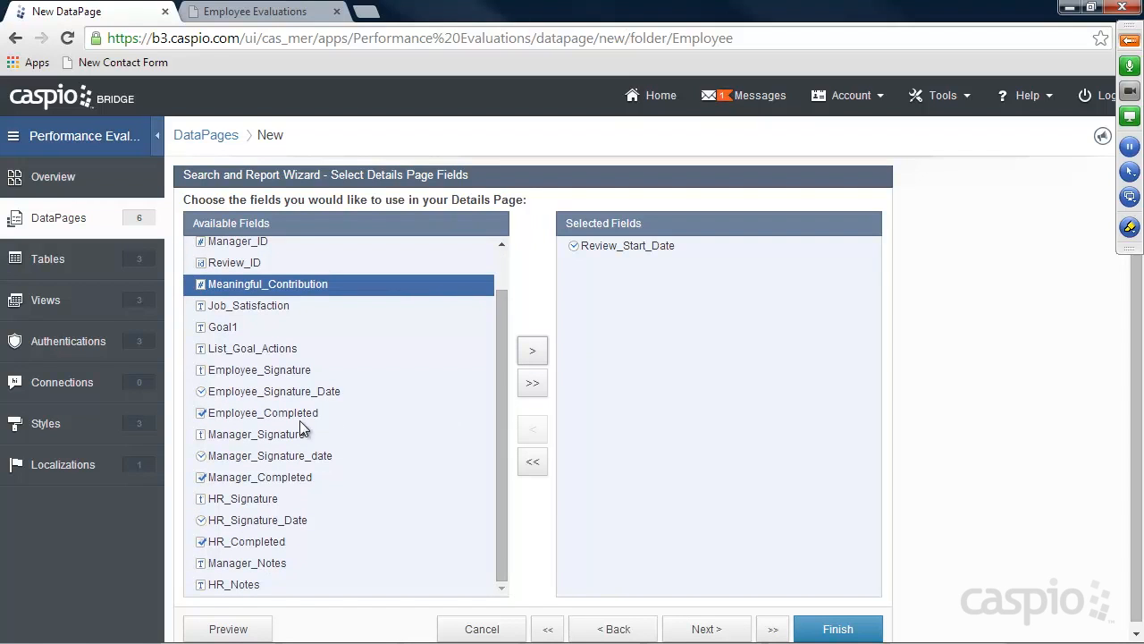
{"action": "left_click", "coordinate": [358, 393]}
{"action": "left_click", "coordinate": [532, 350]}
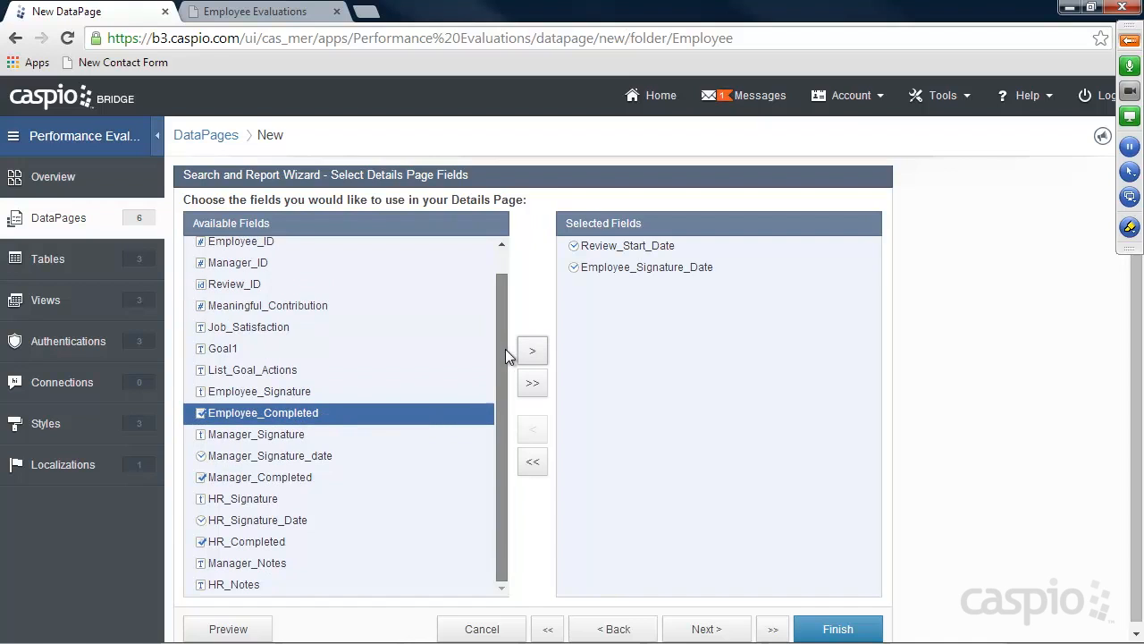
{"action": "left_click_drag", "start_coordinate": [505, 348], "coordinate": [359, 314]}
Add Meaningful_Contribution, Job_Satisfaction, Goal1, List_Goal_Actions, Manager_Notes and HR_Notes to the details page
{"action": "left_click", "coordinate": [390, 338]}
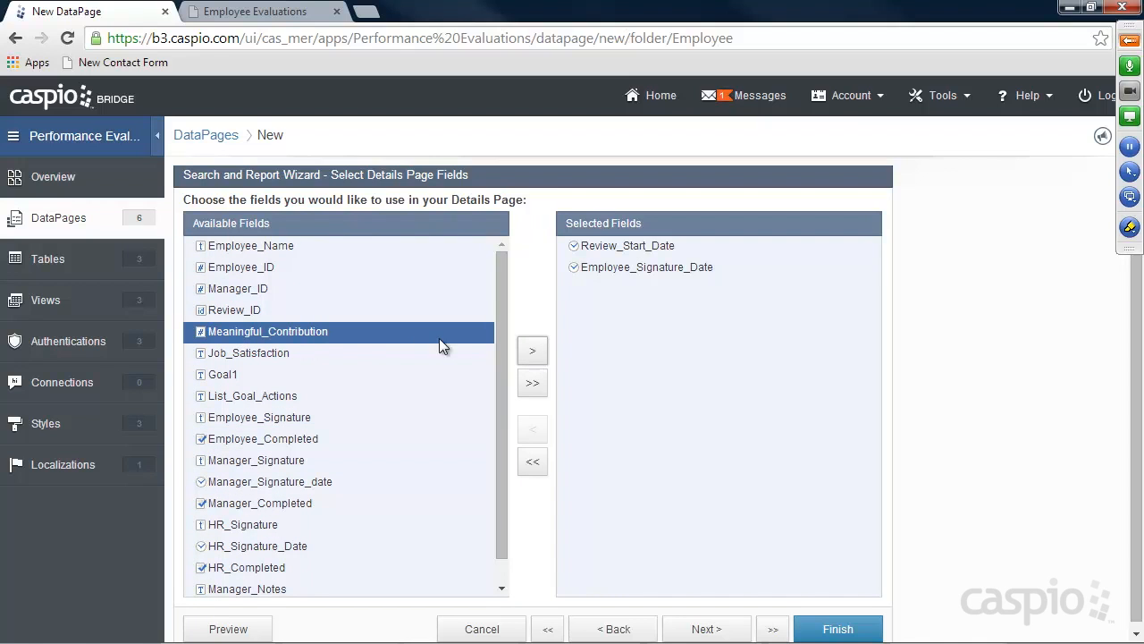
{"action": "left_click", "coordinate": [532, 350]}
{"action": "left_click", "coordinate": [532, 350]}
{"action": "left_click", "coordinate": [532, 352]}
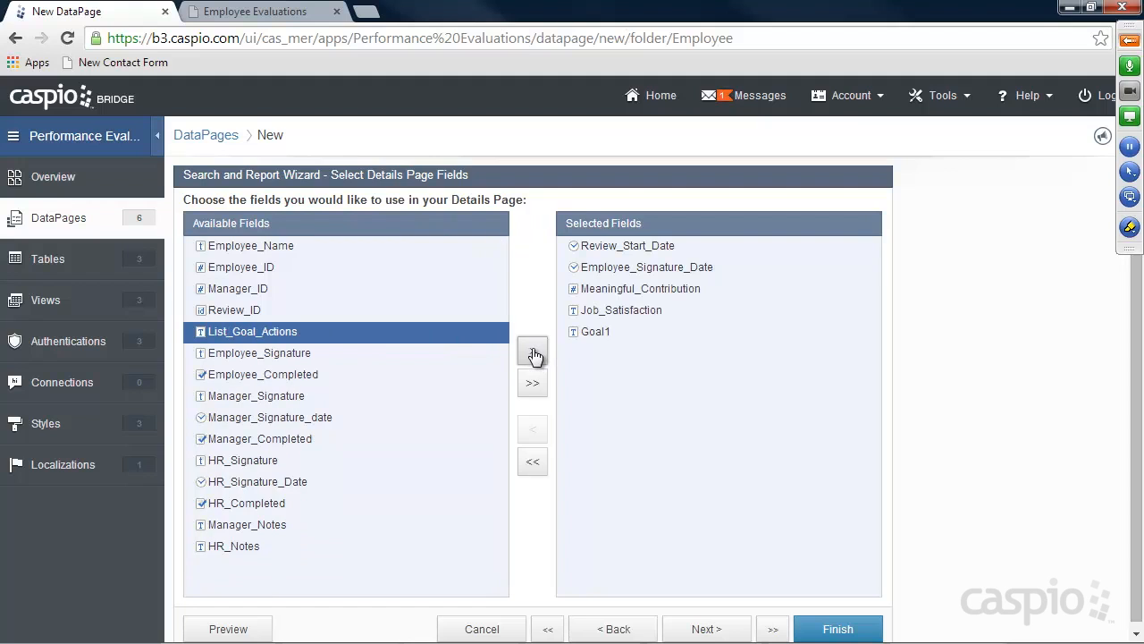
{"action": "left_click", "coordinate": [534, 353]}
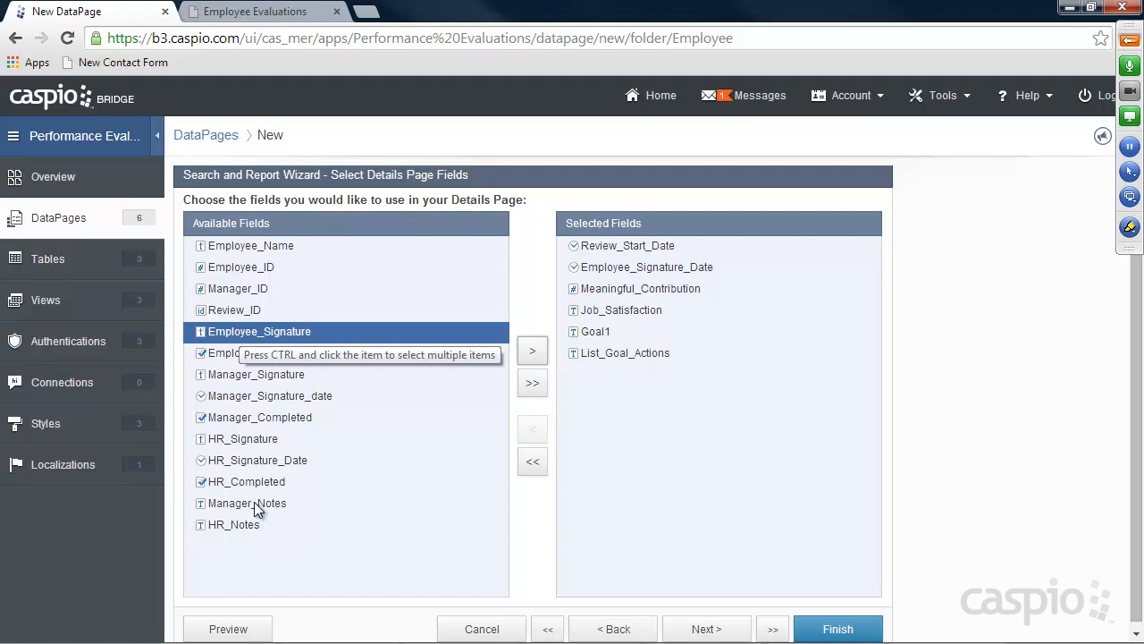
{"action": "left_click", "coordinate": [354, 500]}
{"action": "left_click", "coordinate": [535, 352]}
{"action": "left_click", "coordinate": [534, 351]}
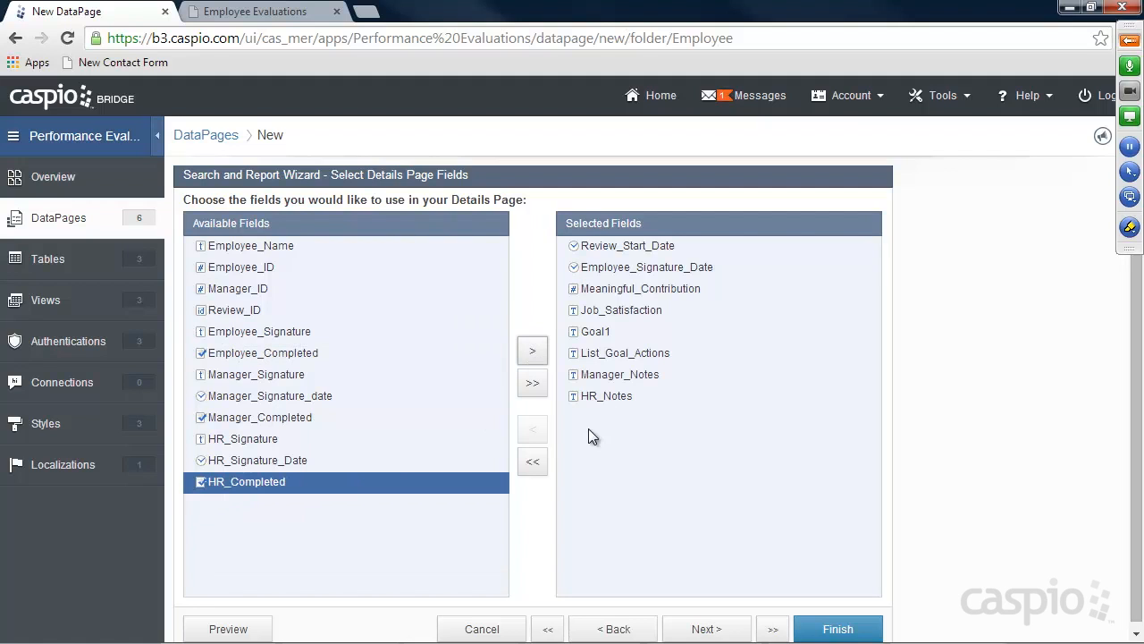
Review the label settings of each details page field from Employee_Signature_Date to the notes fields
{"action": "left_click", "coordinate": [721, 628]}
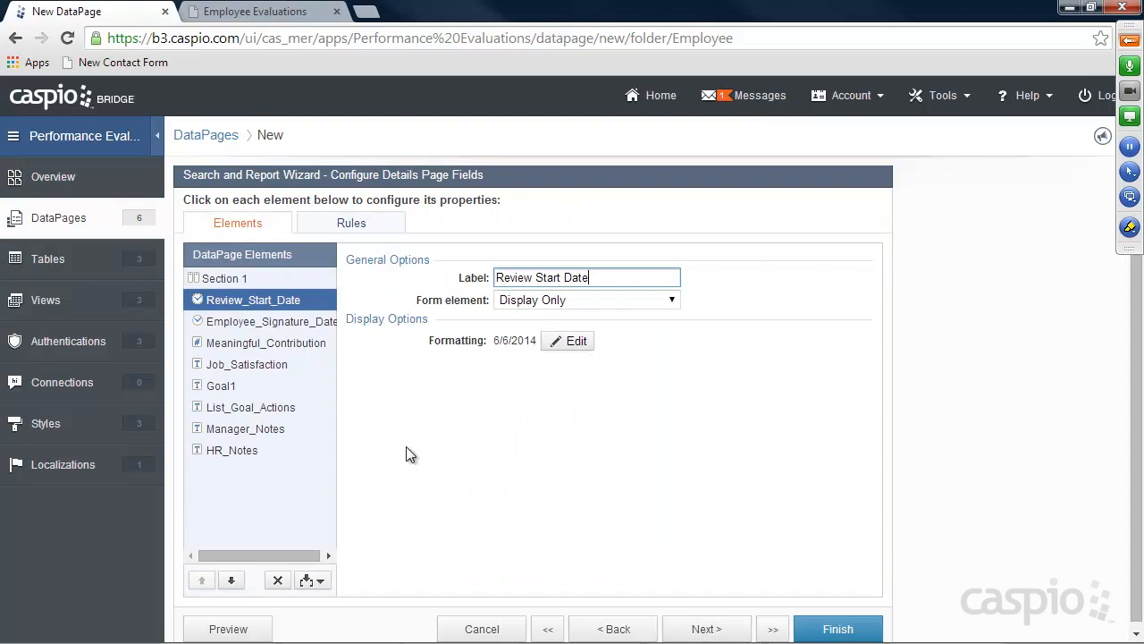
{"action": "left_click", "coordinate": [257, 322]}
{"action": "left_click", "coordinate": [259, 345]}
{"action": "left_click", "coordinate": [255, 367]}
{"action": "left_click", "coordinate": [226, 387]}
{"action": "left_click", "coordinate": [242, 429]}
{"action": "left_click", "coordinate": [240, 451]}
Finish the DataPage and enable deployment for My completed Reviews
{"action": "left_click", "coordinate": [837, 628]}
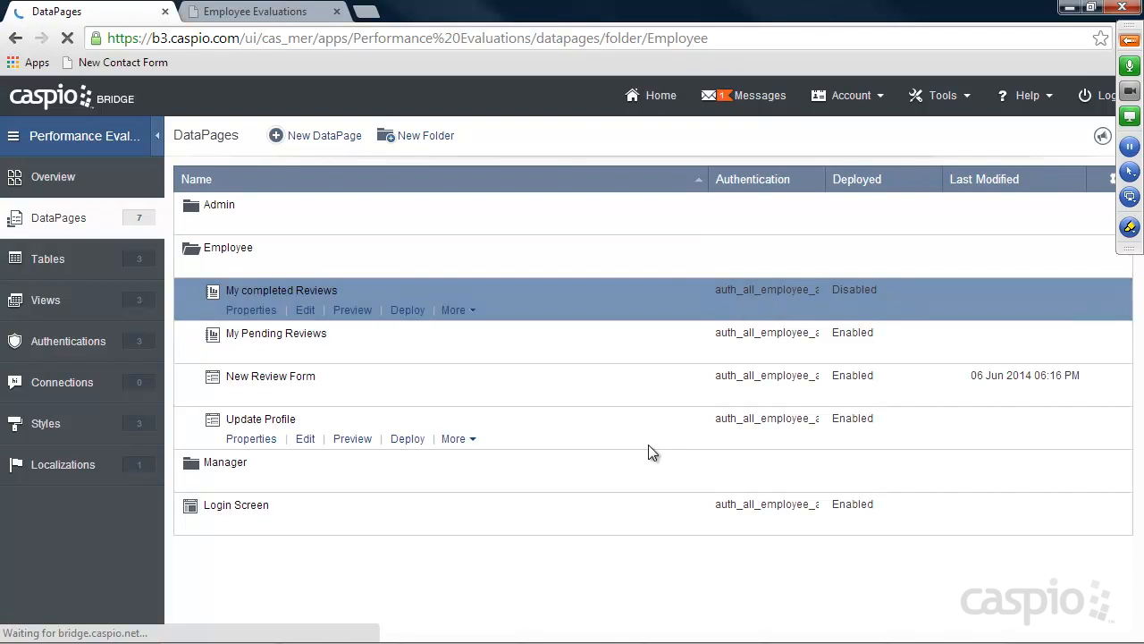
{"action": "left_click", "coordinate": [408, 310]}
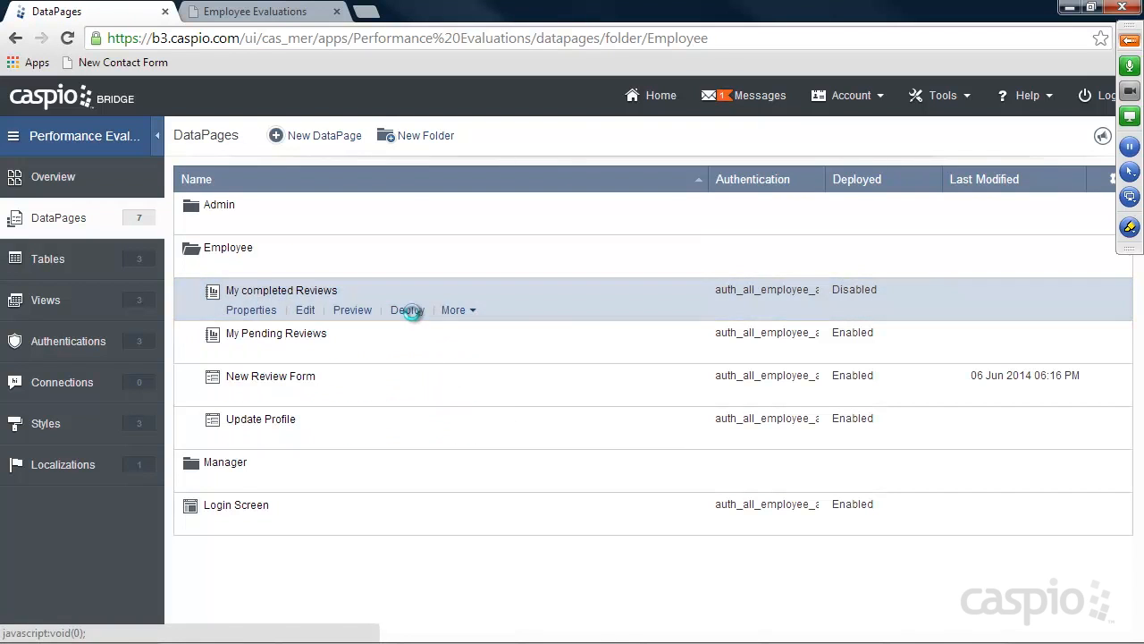
{"action": "left_click", "coordinate": [483, 169]}
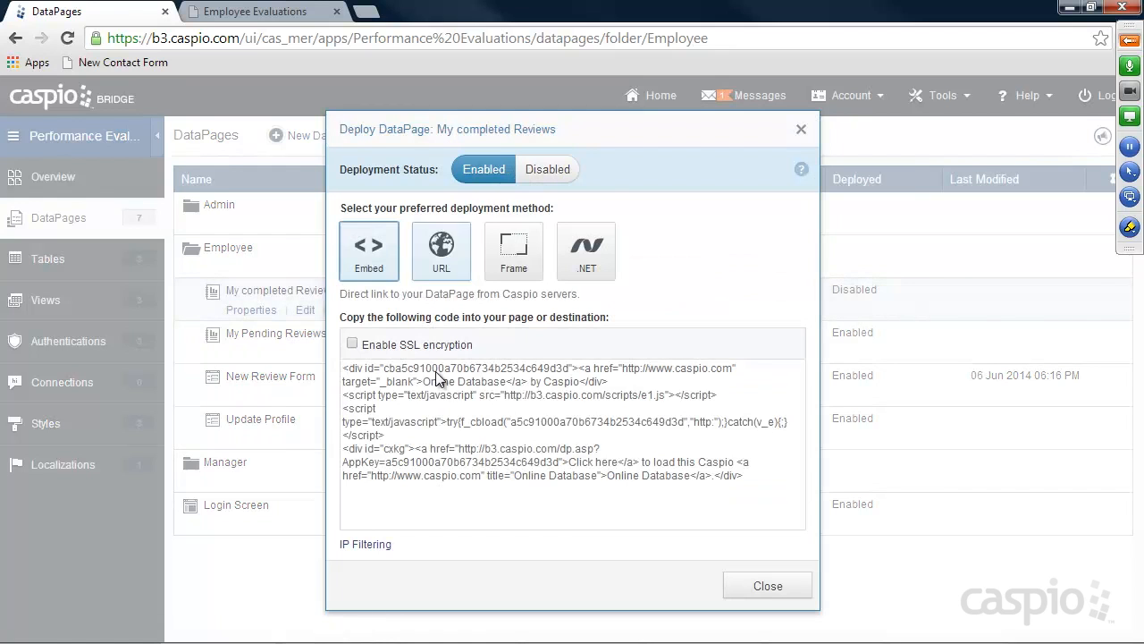
Copy the deployment embed code, then bring up the employee folder window
{"action": "left_click", "coordinate": [588, 422]}
{"action": "left_click", "coordinate": [764, 586]}
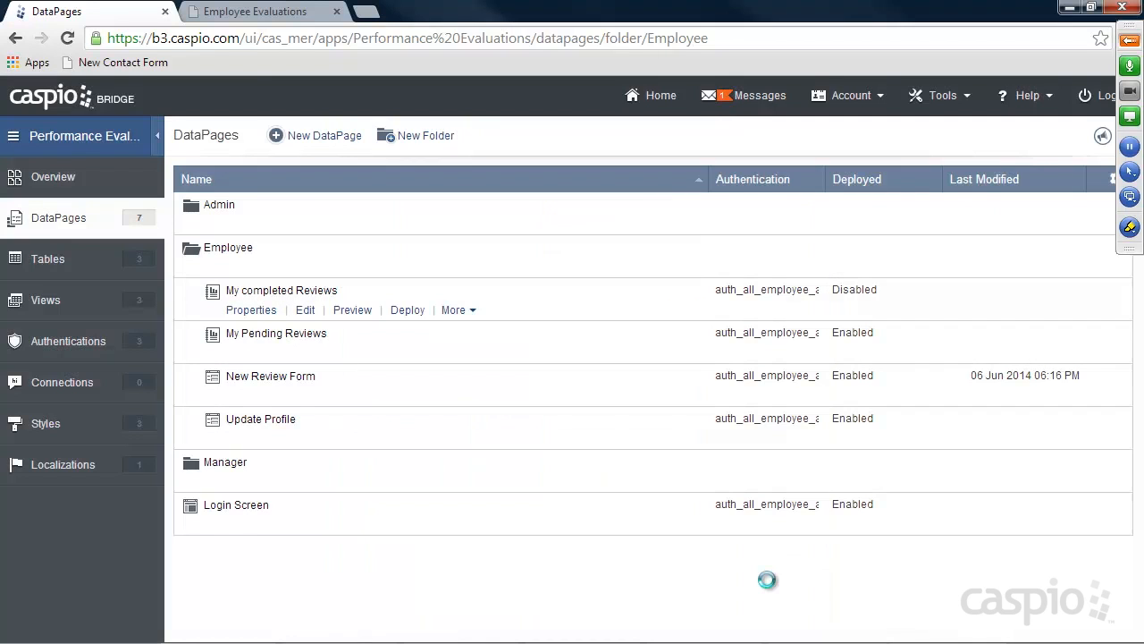
{"action": "left_click", "coordinate": [239, 15]}
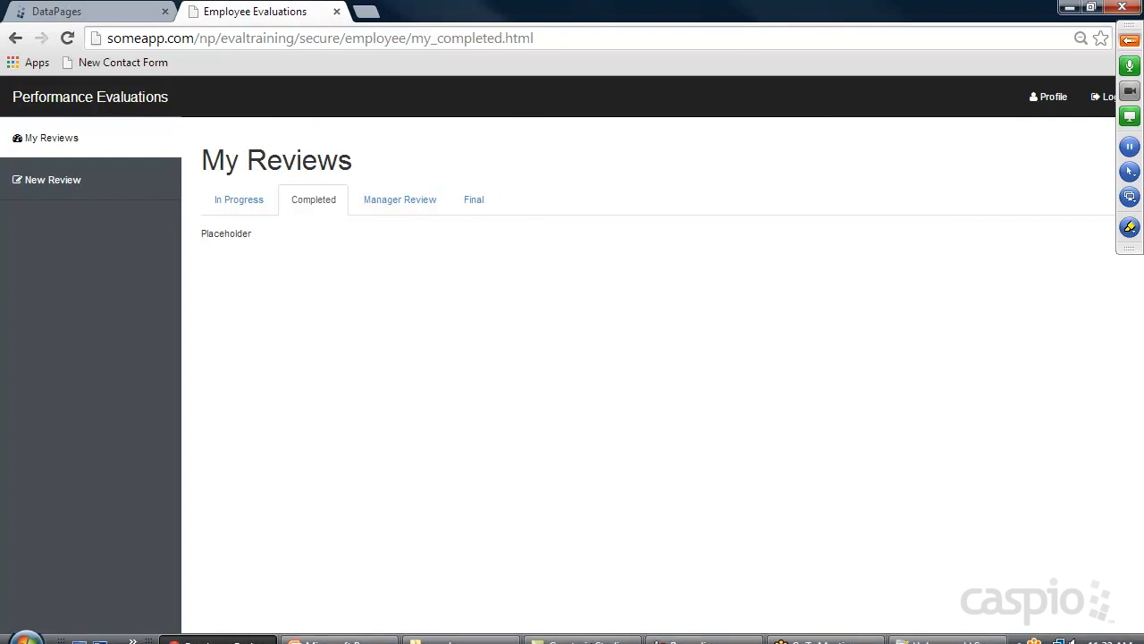
{"action": "left_click", "coordinate": [460, 631]}
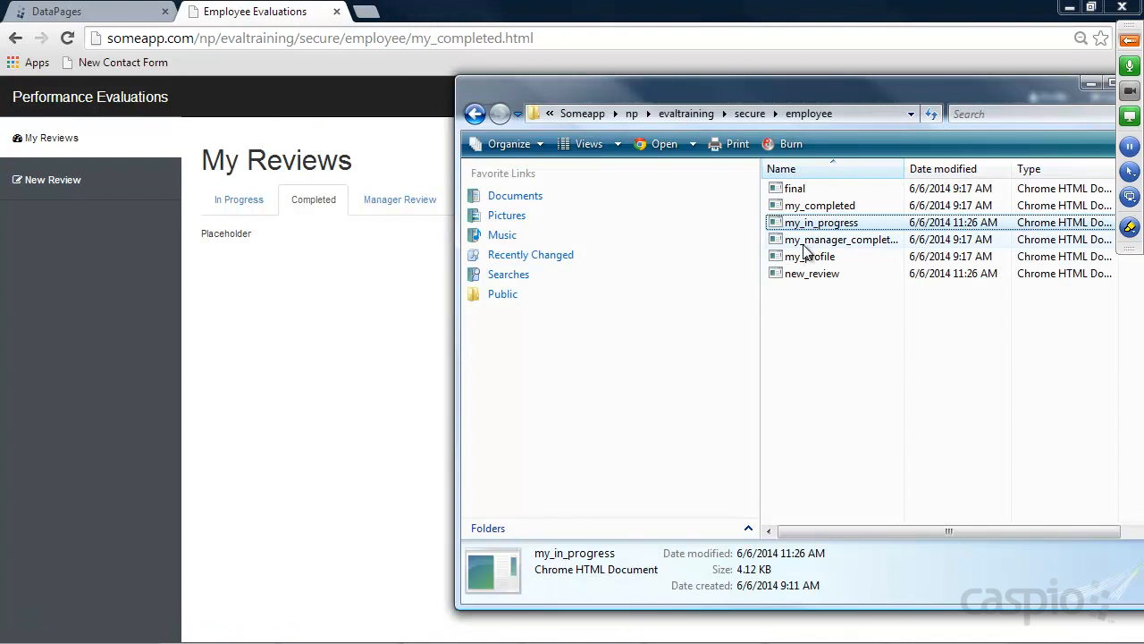
Replace Placeholder on line 76 of my_completed.html with the embed code in Notepad++ and save
{"action": "right_click", "coordinate": [808, 206]}
{"action": "left_click", "coordinate": [872, 314]}
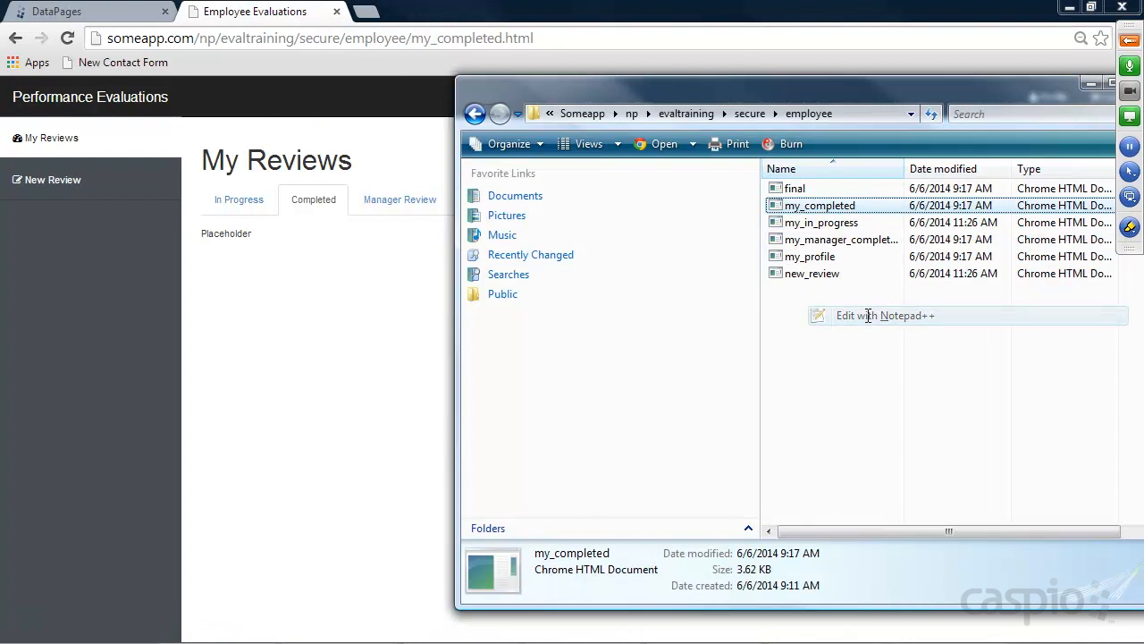
{"action": "scroll", "coordinate": [490, 382], "scroll_direction": "down", "scroll_amount": 18}
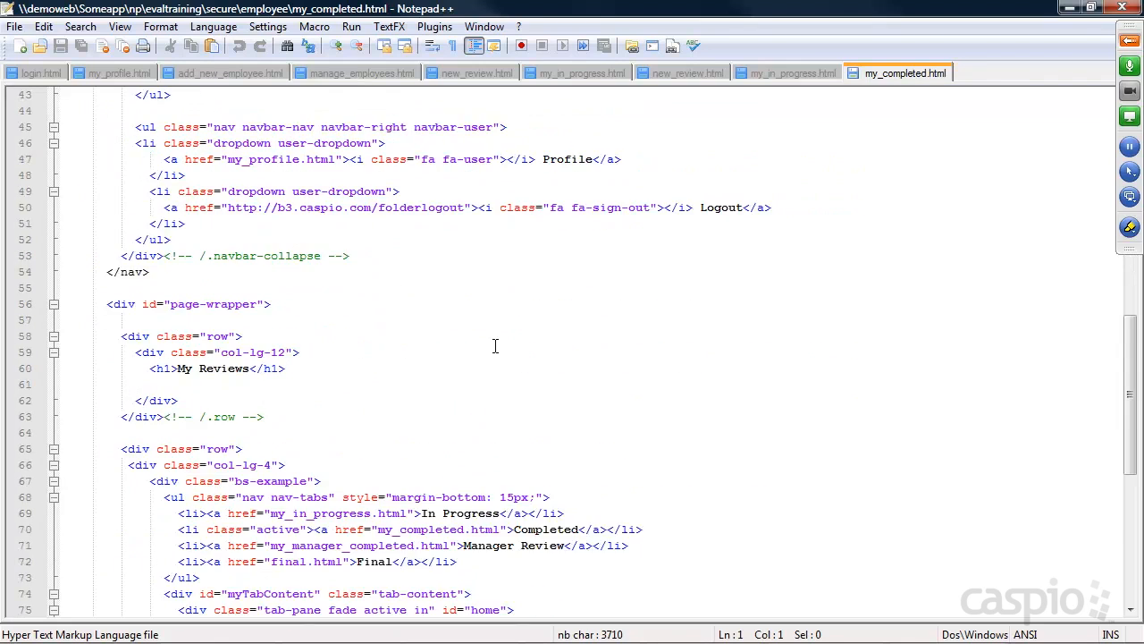
{"action": "double_click", "coordinate": [175, 432]}
{"action": "key", "text": "ctrl+v"}
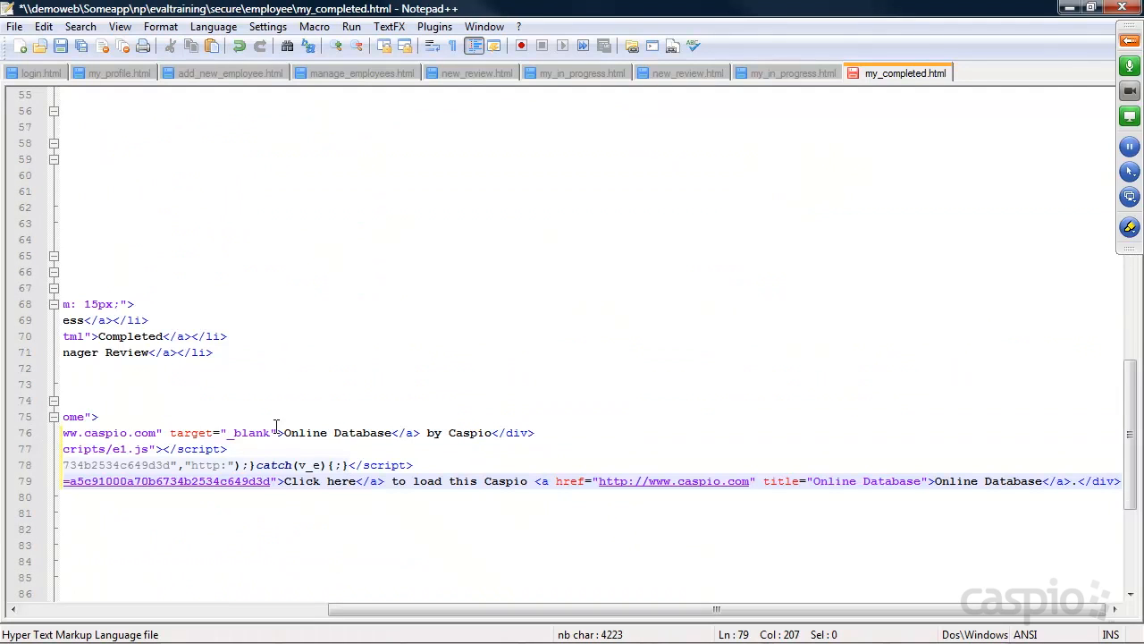
{"action": "key", "text": "ctrl+s"}
Return to the browser and reload the Completed reviews page
{"action": "left_click", "coordinate": [1070, 7]}
{"action": "left_click", "coordinate": [350, 285]}
{"action": "left_click", "coordinate": [67, 38]}
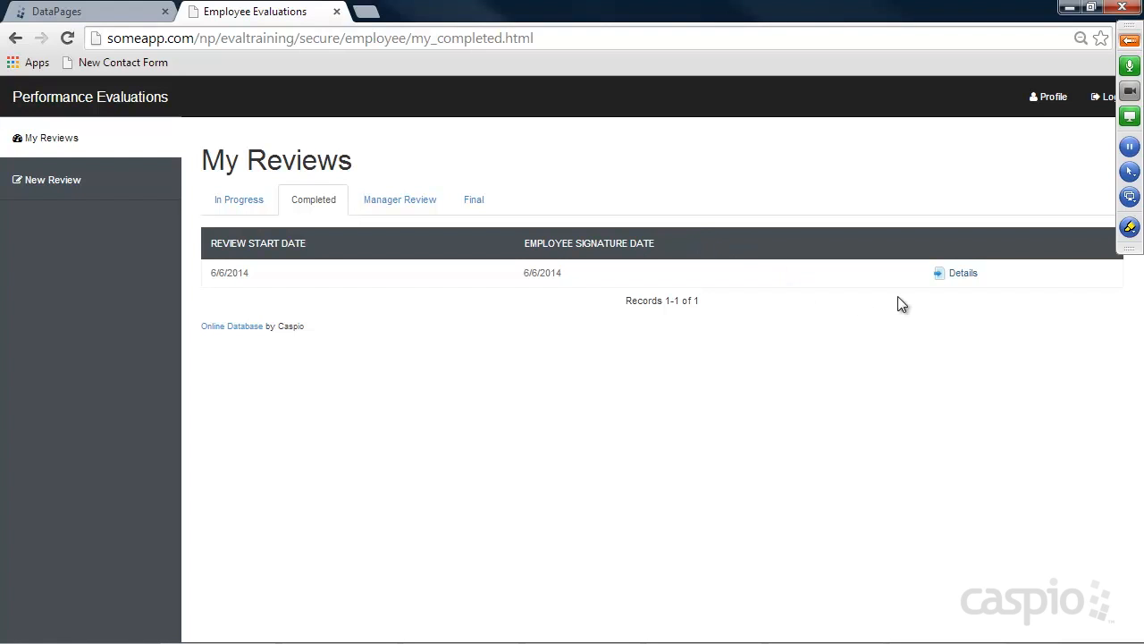
Open the review record's Details page, then return to Caspio Bridge's DataPages list
{"action": "left_click", "coordinate": [964, 274]}
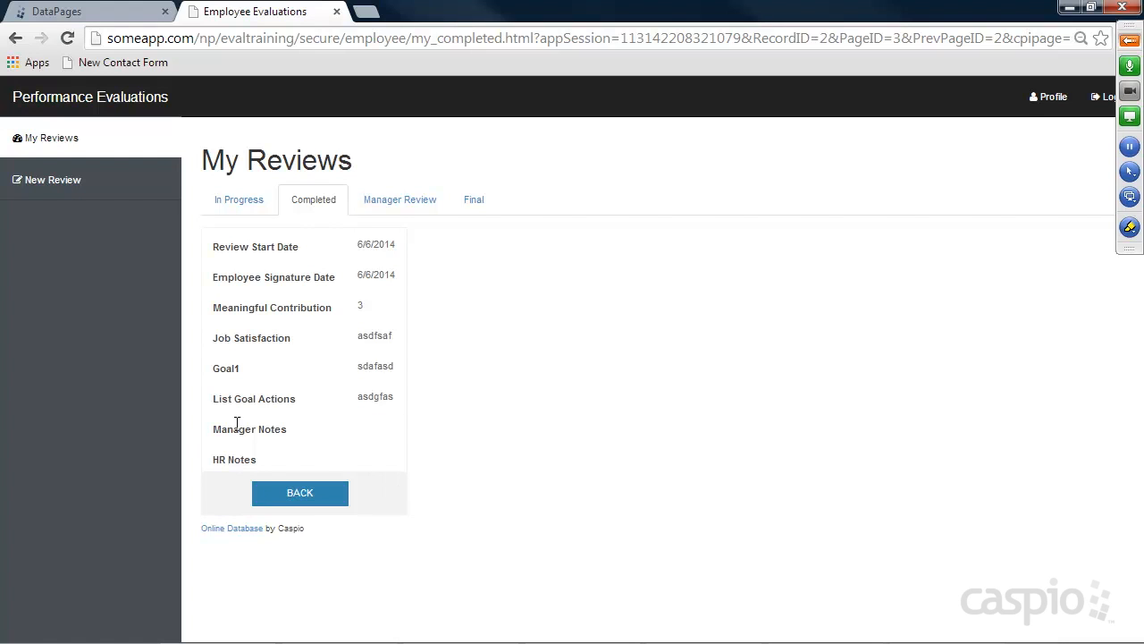
{"action": "left_click", "coordinate": [100, 13]}
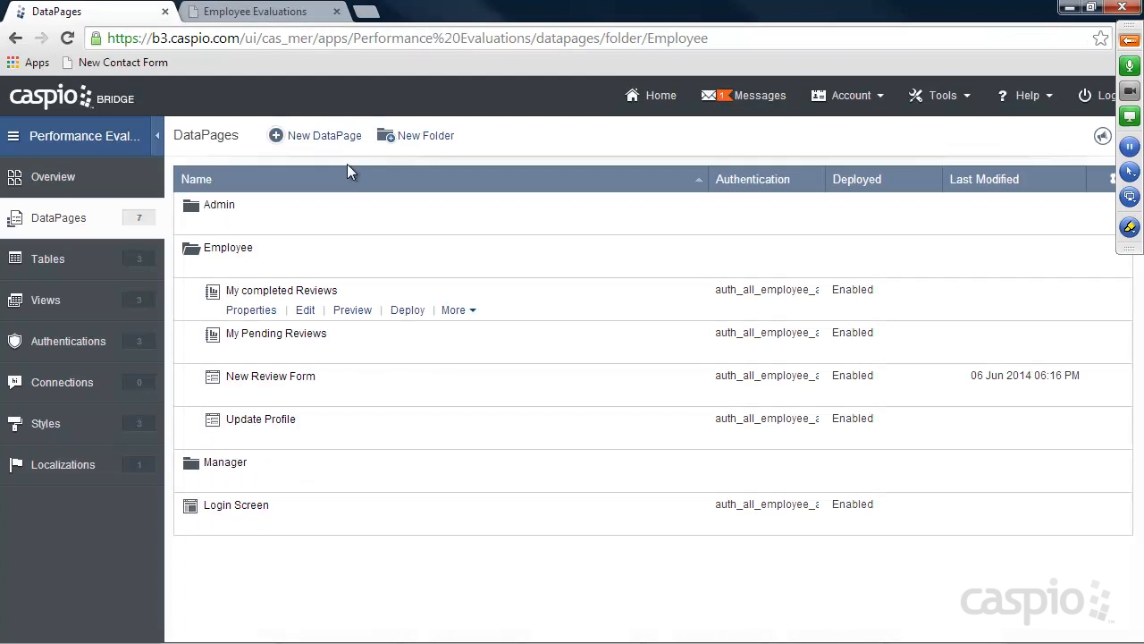
Edit My completed Reviews with advanced options enabled, jumping to Configure Details Page Fields
{"action": "left_click", "coordinate": [313, 311]}
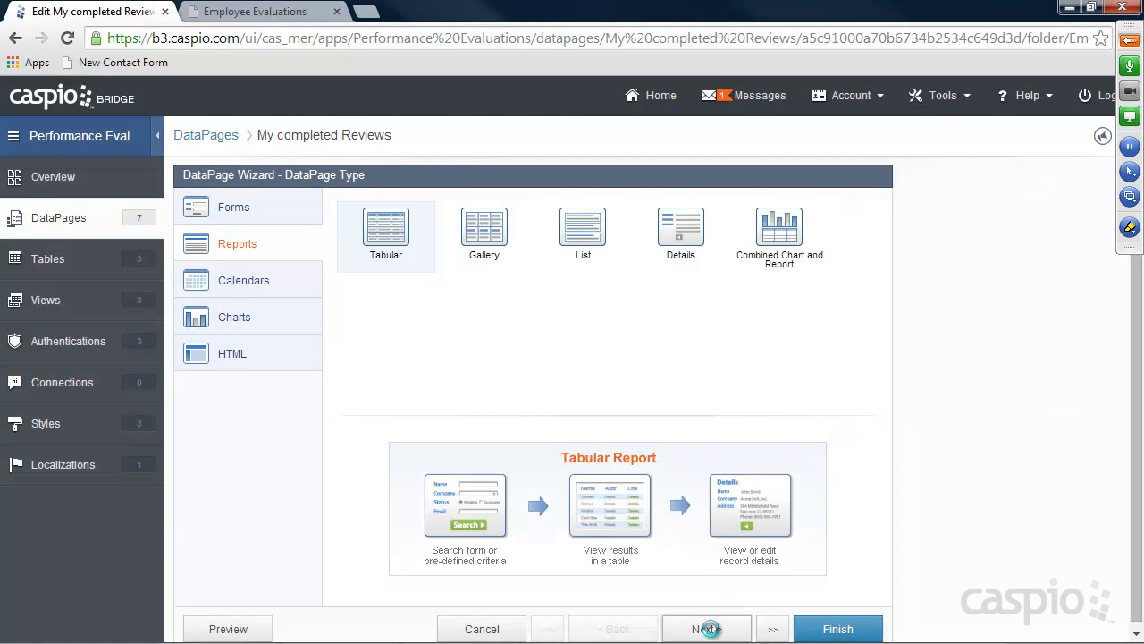
{"action": "left_click", "coordinate": [709, 632]}
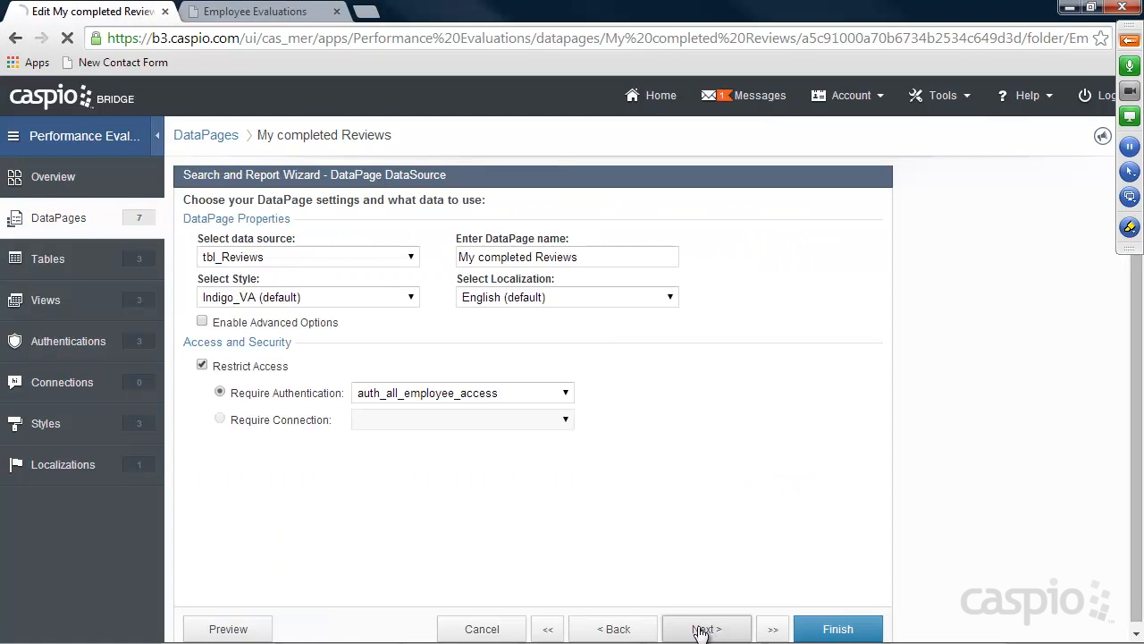
{"action": "left_click", "coordinate": [203, 323]}
{"action": "left_click", "coordinate": [771, 629]}
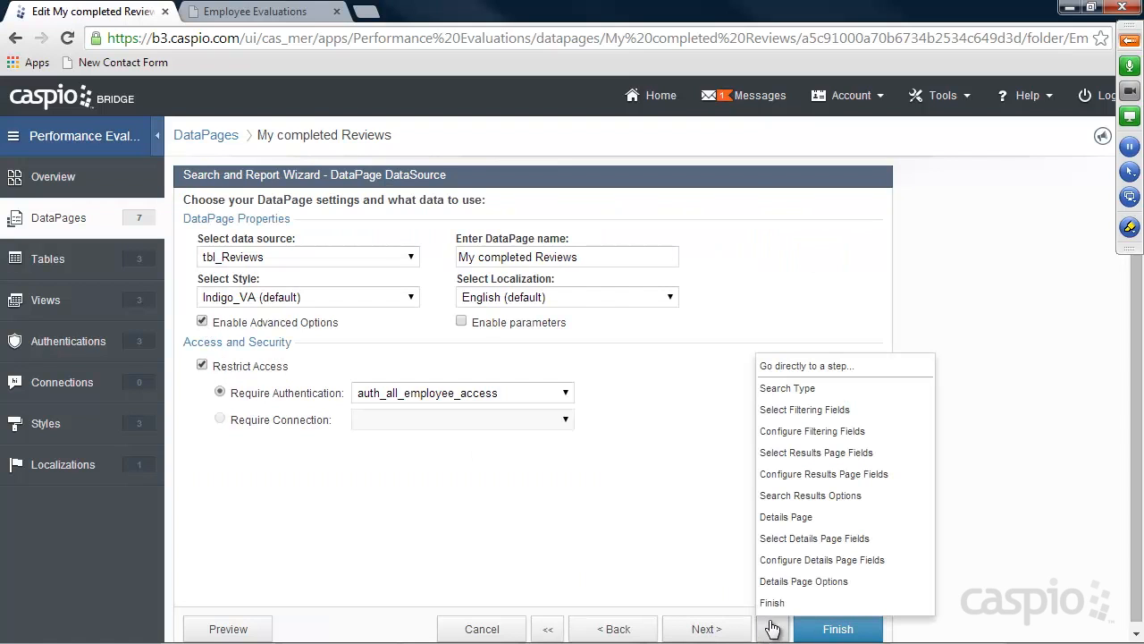
{"action": "left_click", "coordinate": [798, 560]}
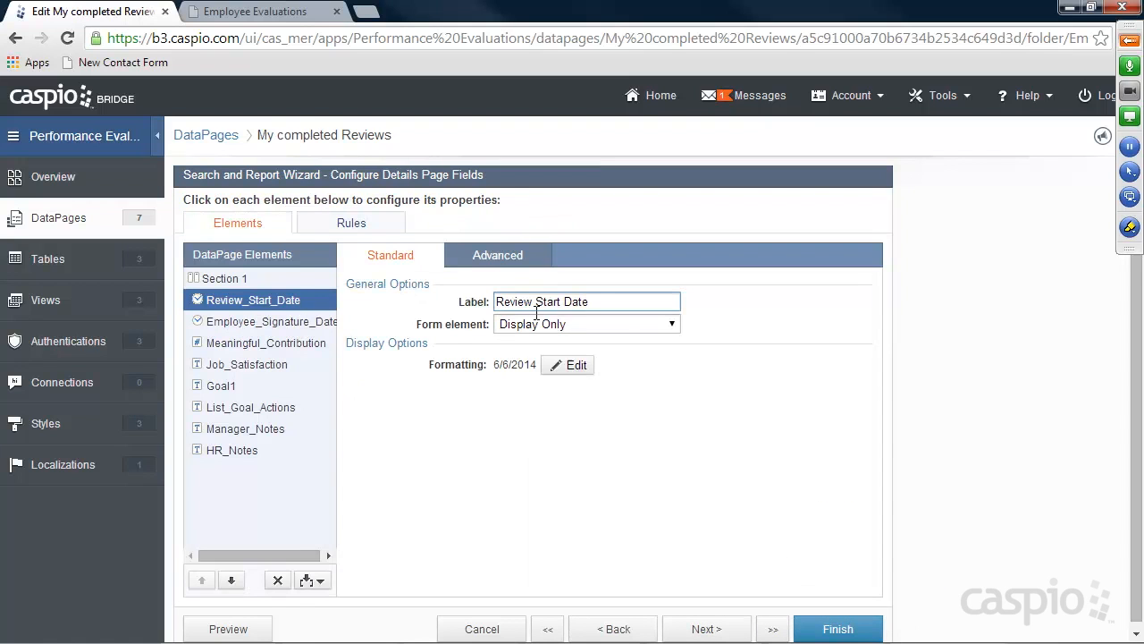
Set Manager_Notes and HR_Notes to hide if blank, save, and reload the site's details page
{"action": "left_click", "coordinate": [262, 429]}
{"action": "left_click", "coordinate": [261, 428]}
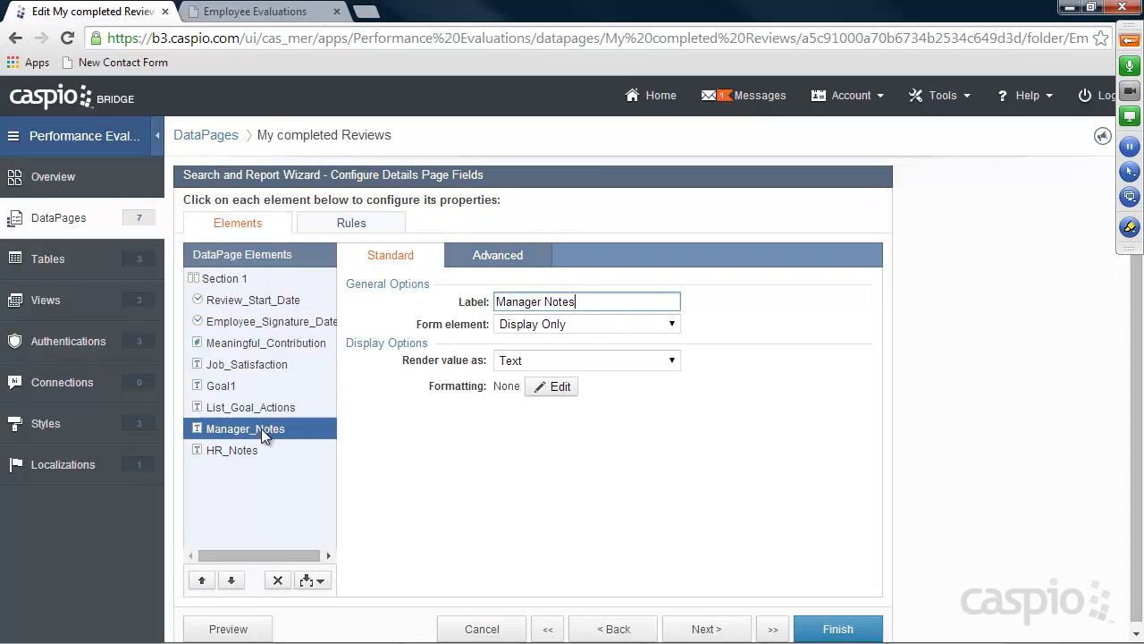
{"action": "left_click", "coordinate": [498, 257]}
{"action": "left_click", "coordinate": [523, 384]}
{"action": "left_click", "coordinate": [233, 453]}
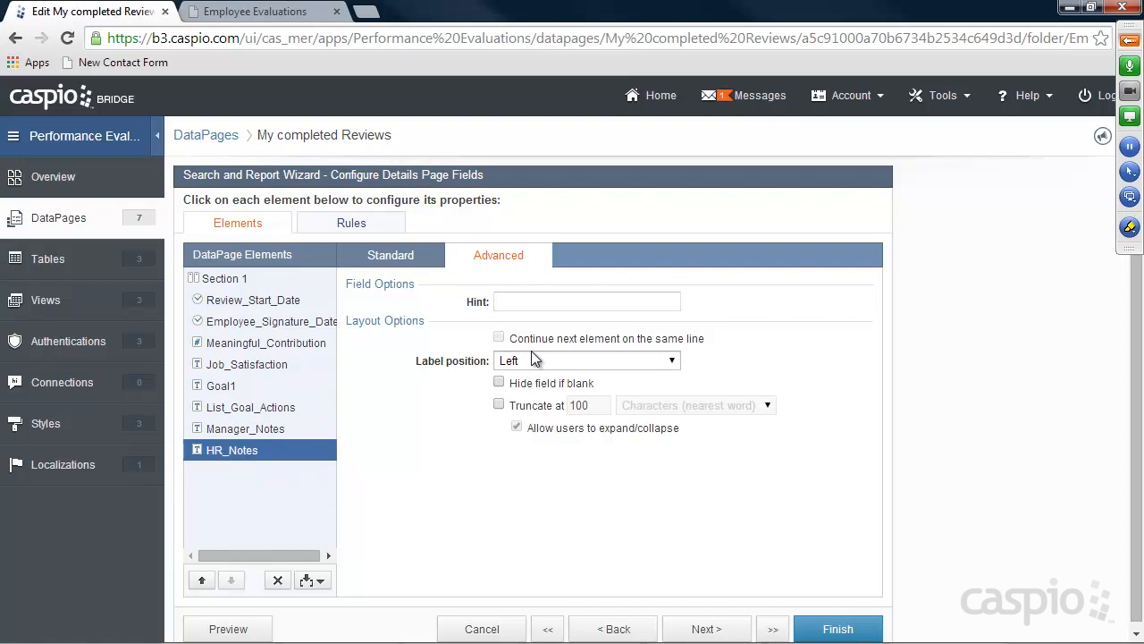
{"action": "left_click", "coordinate": [845, 625]}
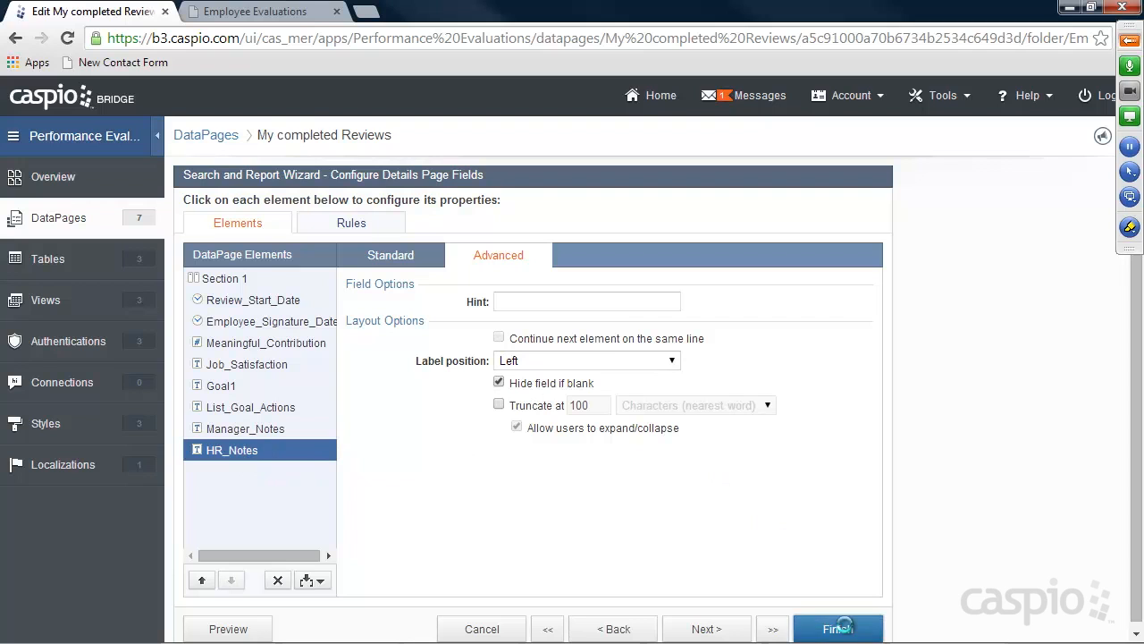
{"action": "left_click", "coordinate": [255, 12]}
{"action": "key", "text": "F5"}
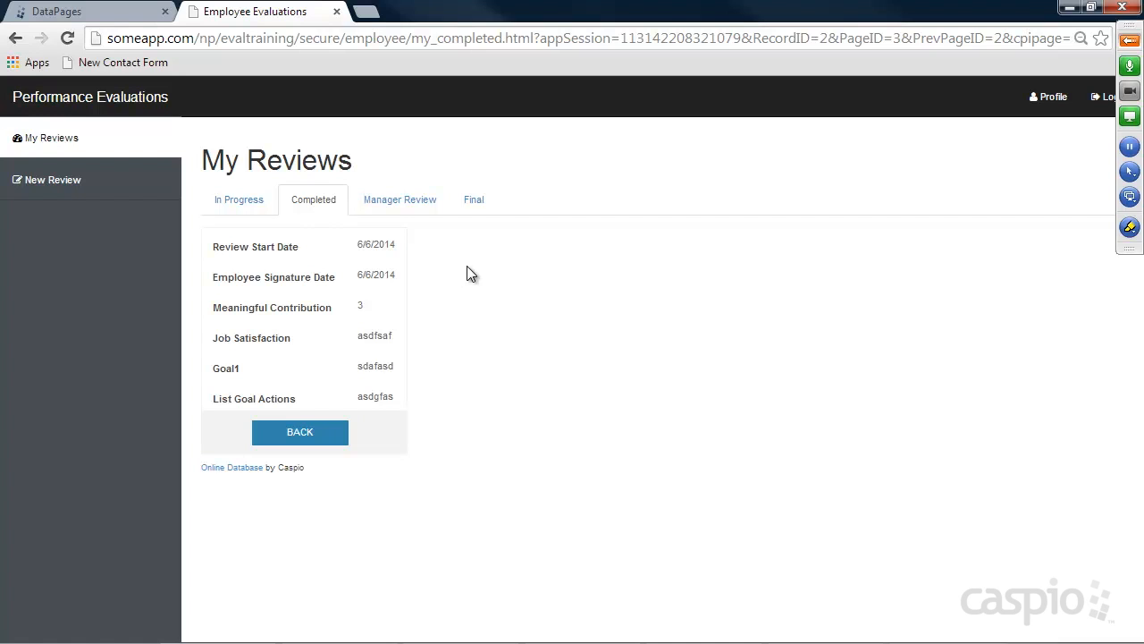
Visit the Manager Review list, then the My Profile page
{"action": "left_click", "coordinate": [398, 203]}
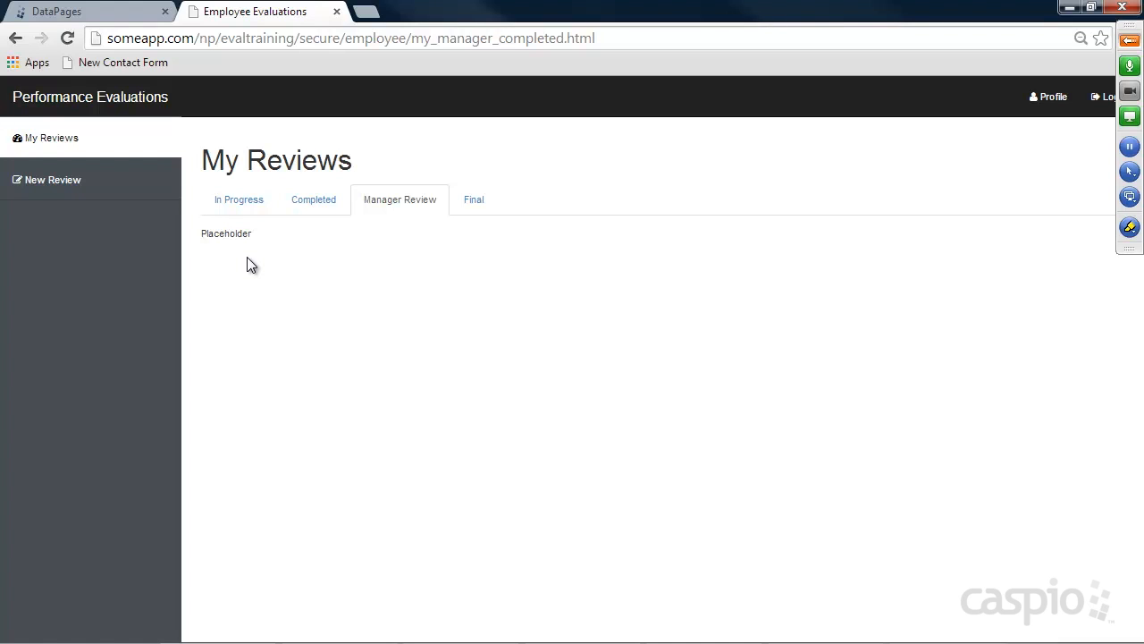
{"action": "left_click", "coordinate": [1047, 98]}
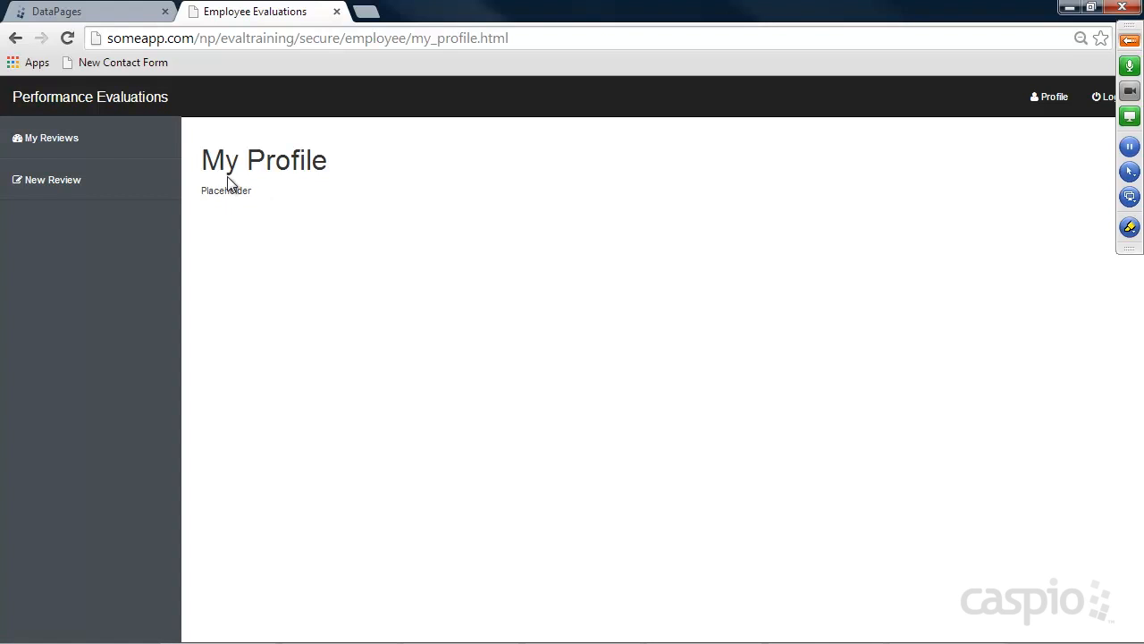
Copy the Update Profile DataPage's deployment embed code
{"action": "mouse_move", "coordinate": [451, 636]}
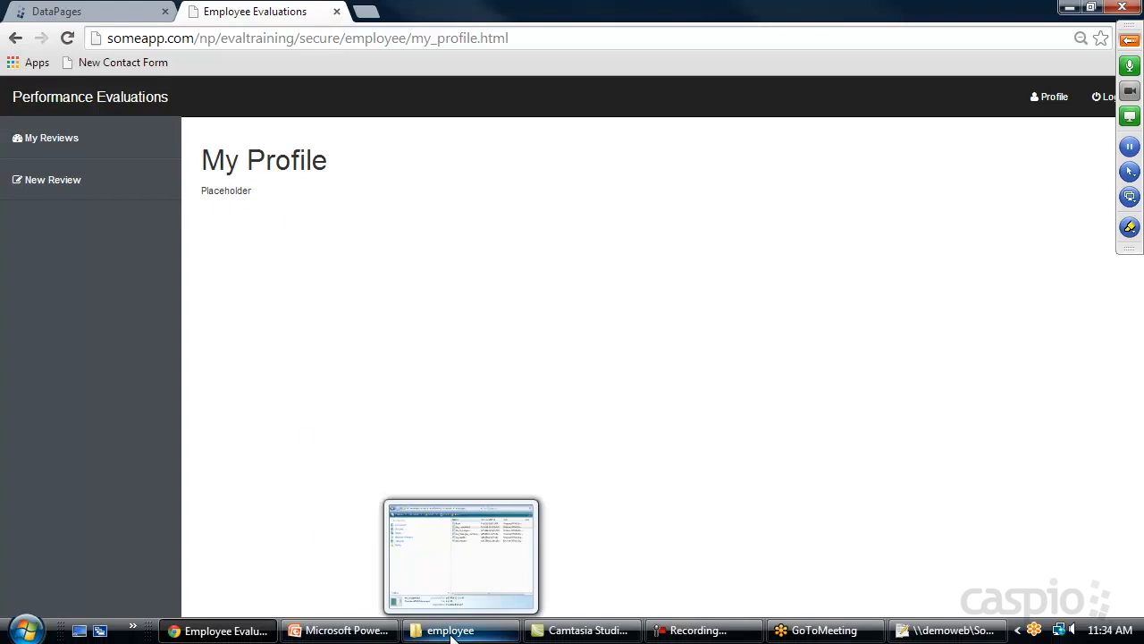
{"action": "left_click", "coordinate": [93, 13]}
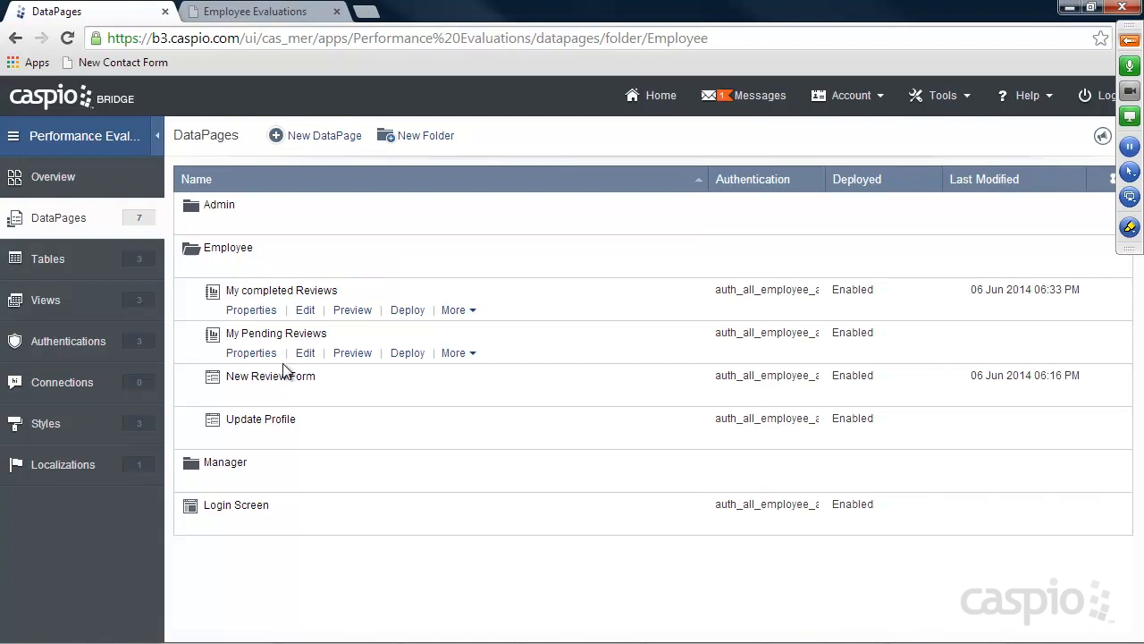
{"action": "left_click", "coordinate": [407, 439]}
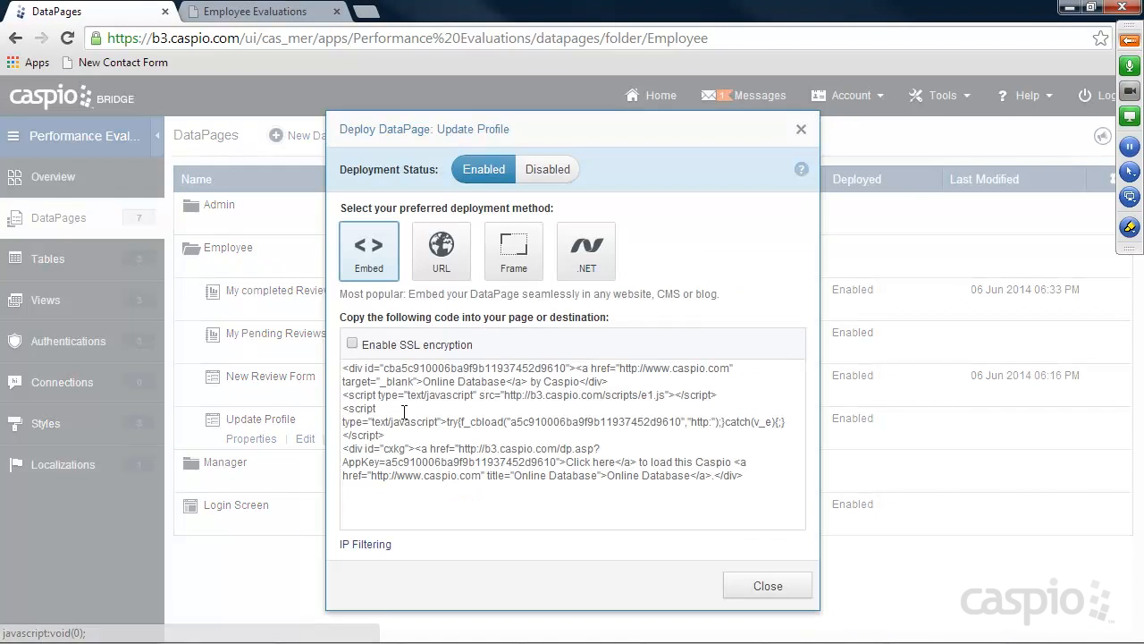
{"action": "left_click", "coordinate": [437, 421]}
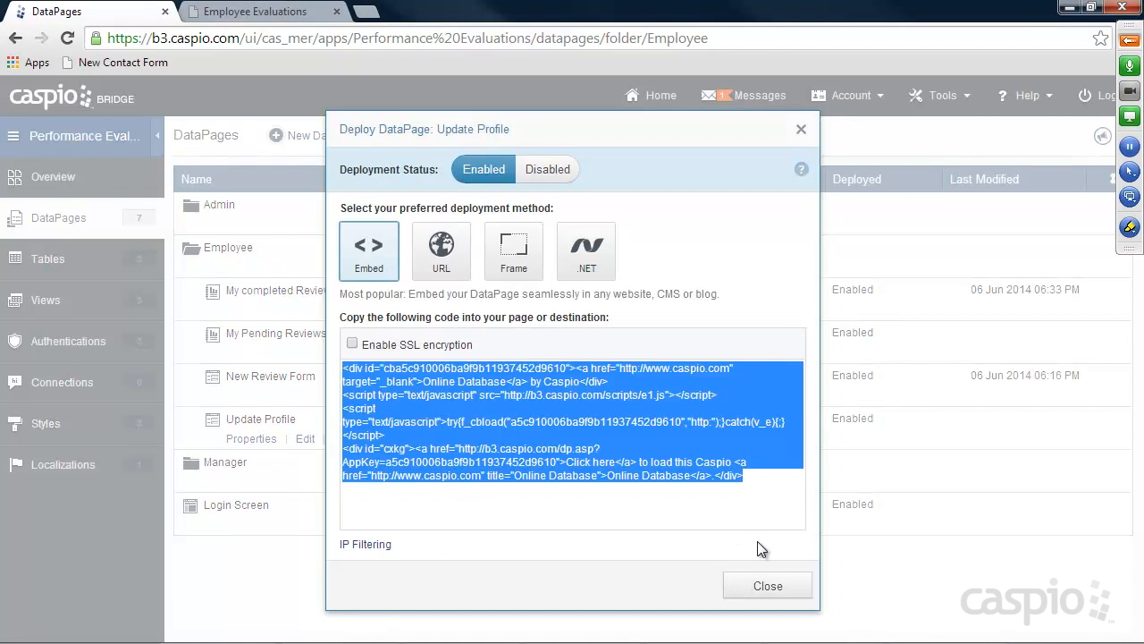
{"action": "left_click", "coordinate": [767, 585]}
Paste the embed code over Placeholder on line 70 of my_profile.html, then return to the site
{"action": "left_click", "coordinate": [487, 630]}
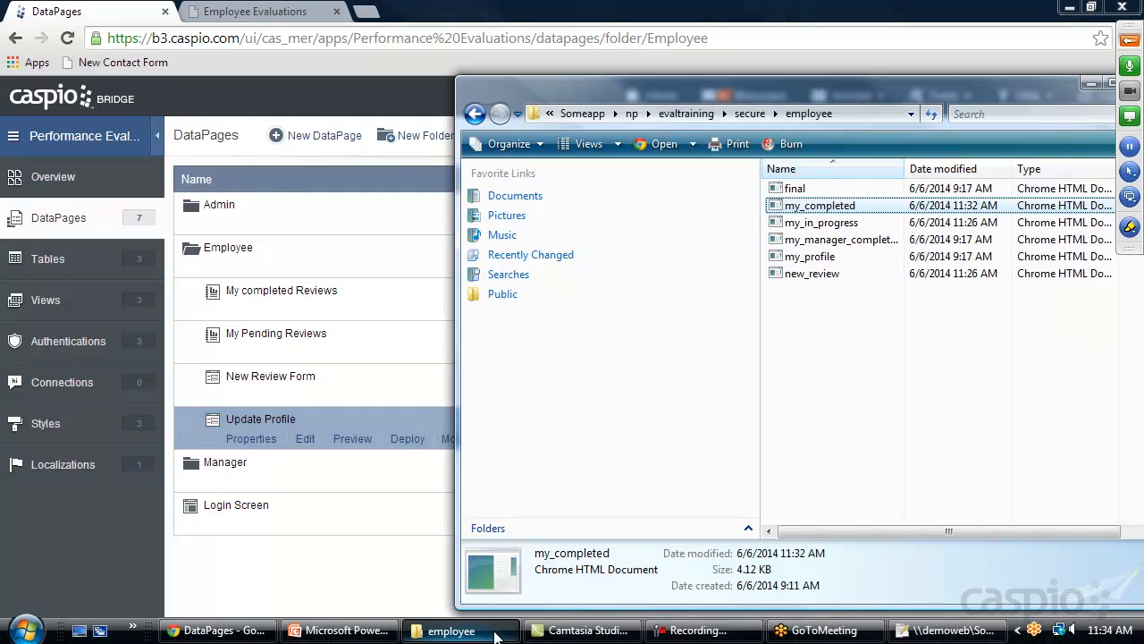
{"action": "right_click", "coordinate": [804, 258]}
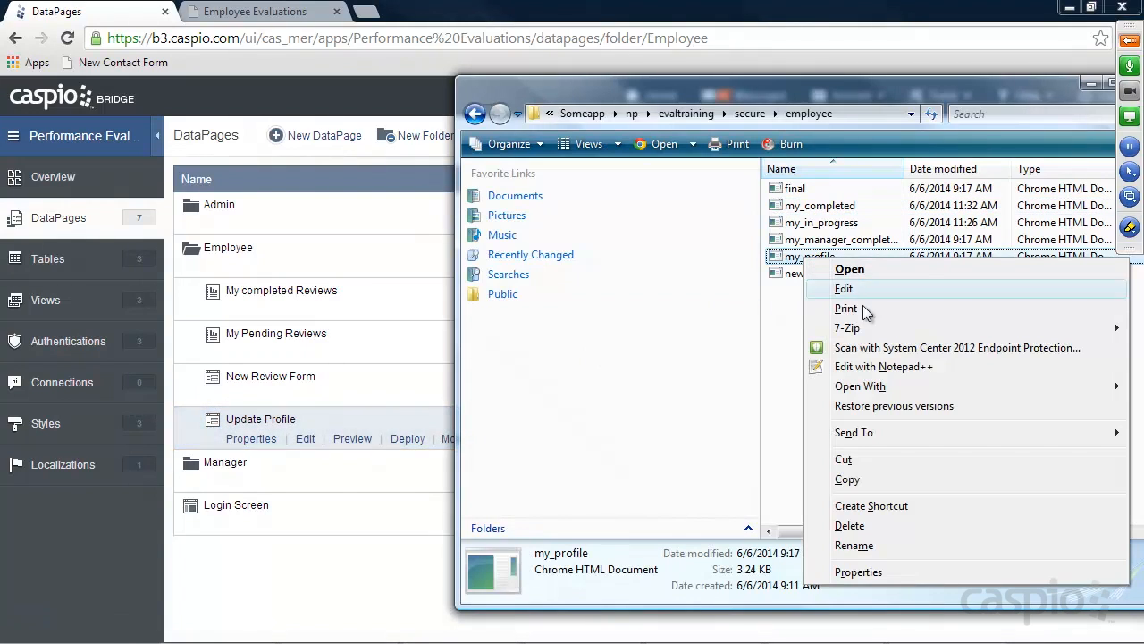
{"action": "left_click", "coordinate": [883, 366]}
{"action": "scroll", "coordinate": [420, 418], "scroll_direction": "down", "scroll_amount": 10}
{"action": "scroll", "coordinate": [454, 409], "scroll_direction": "down", "scroll_amount": 8}
{"action": "left_click_drag", "start_coordinate": [156, 336], "coordinate": [63, 336]}
{"action": "key", "text": "ctrl+v"}
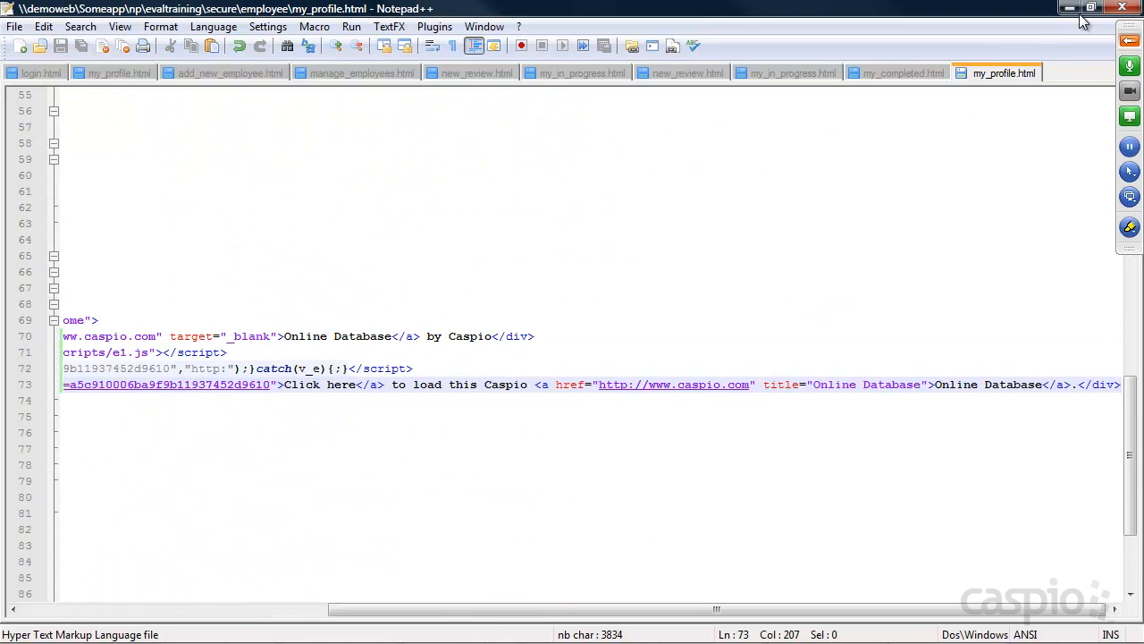
{"action": "left_click", "coordinate": [1070, 7]}
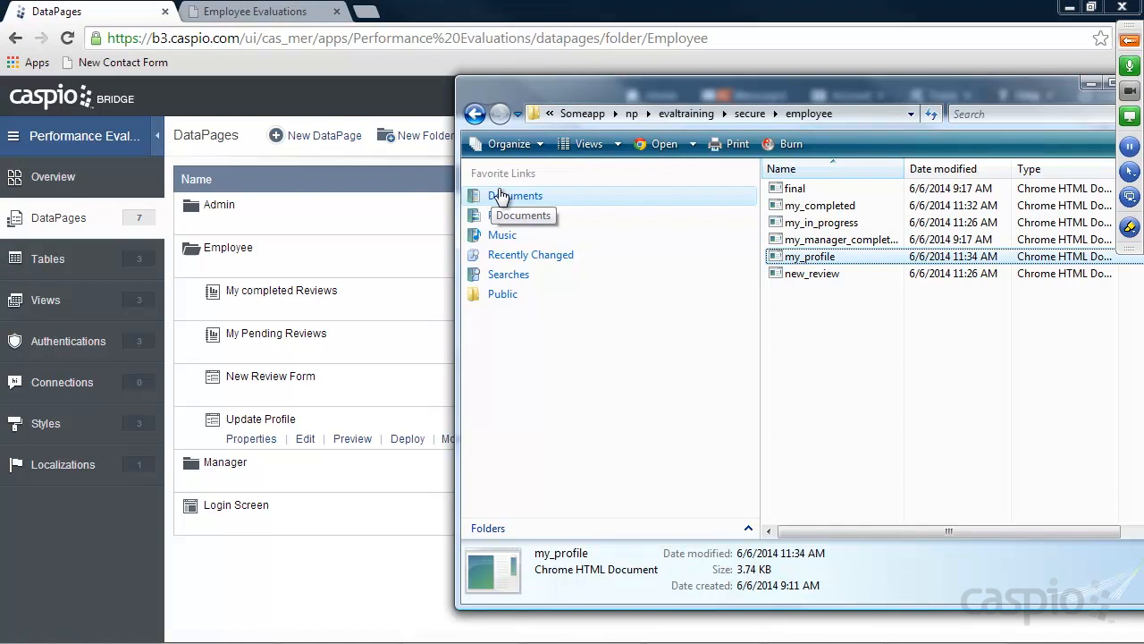
{"action": "left_click", "coordinate": [258, 11]}
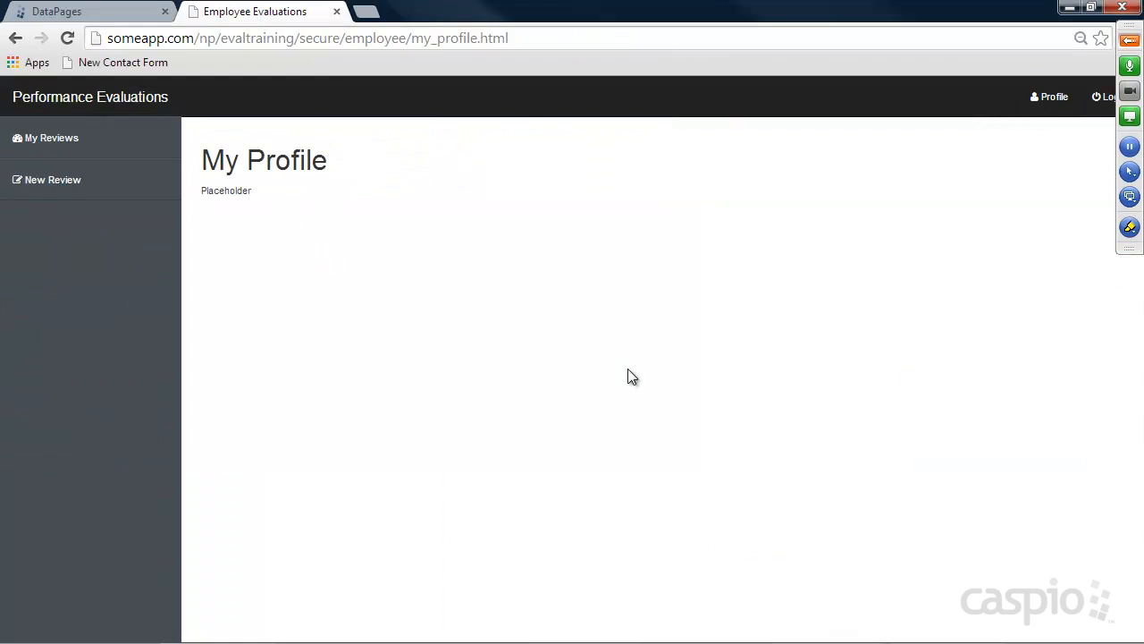
Reload My Profile to show the embedded form, then visit New Review, My Reviews and Completed
{"action": "left_click", "coordinate": [67, 38]}
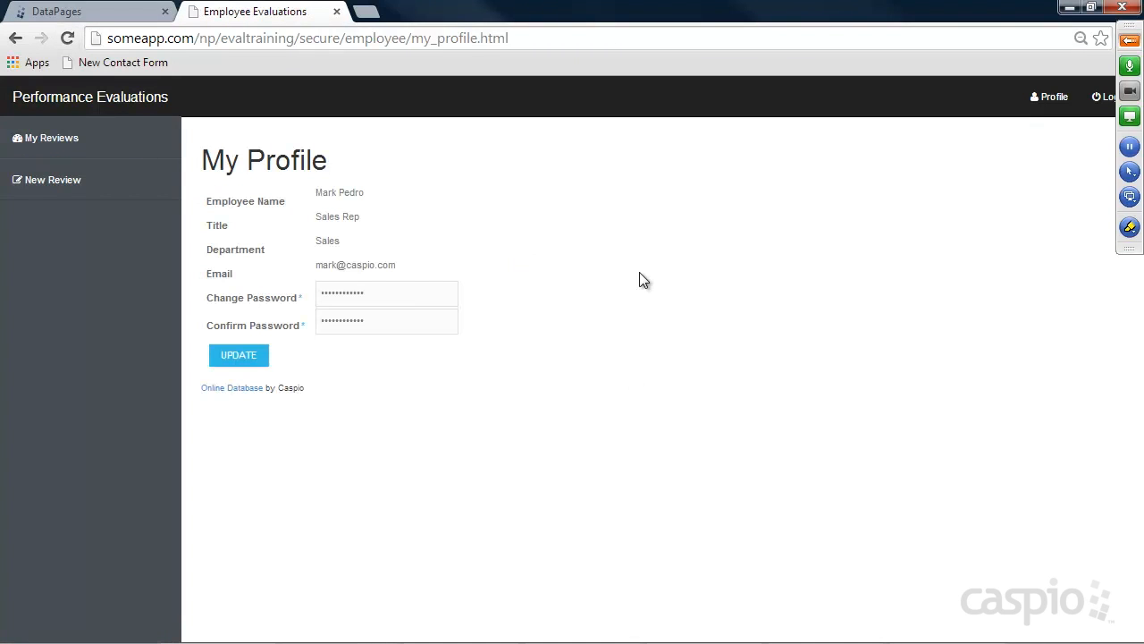
{"action": "left_click_drag", "start_coordinate": [398, 301], "coordinate": [699, 329]}
{"action": "left_click", "coordinate": [51, 179]}
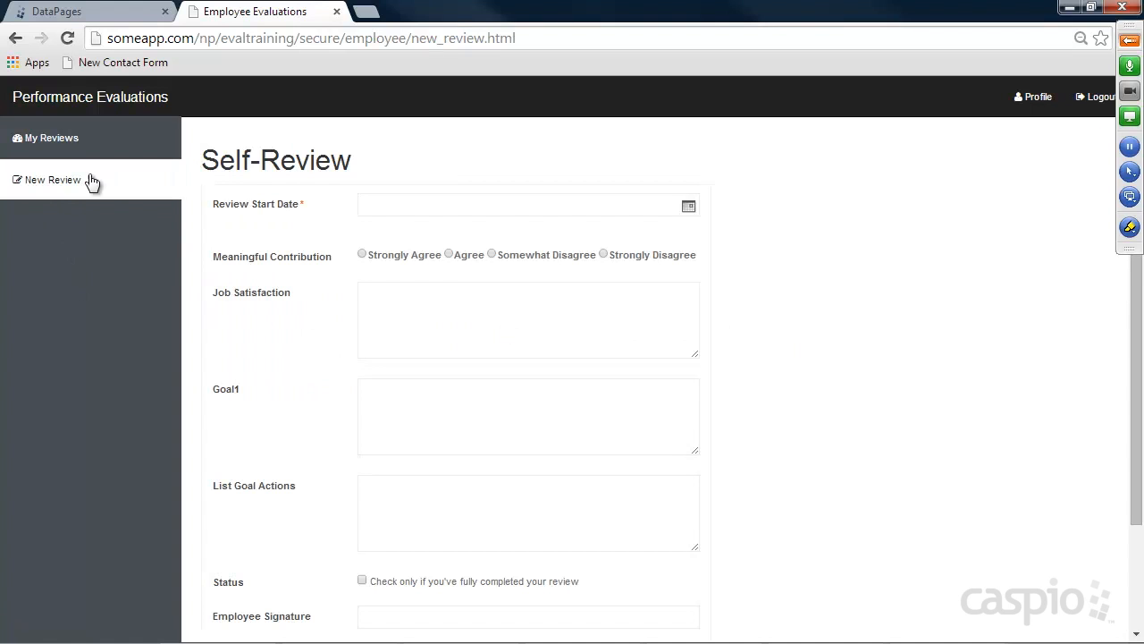
{"action": "left_click", "coordinate": [63, 139]}
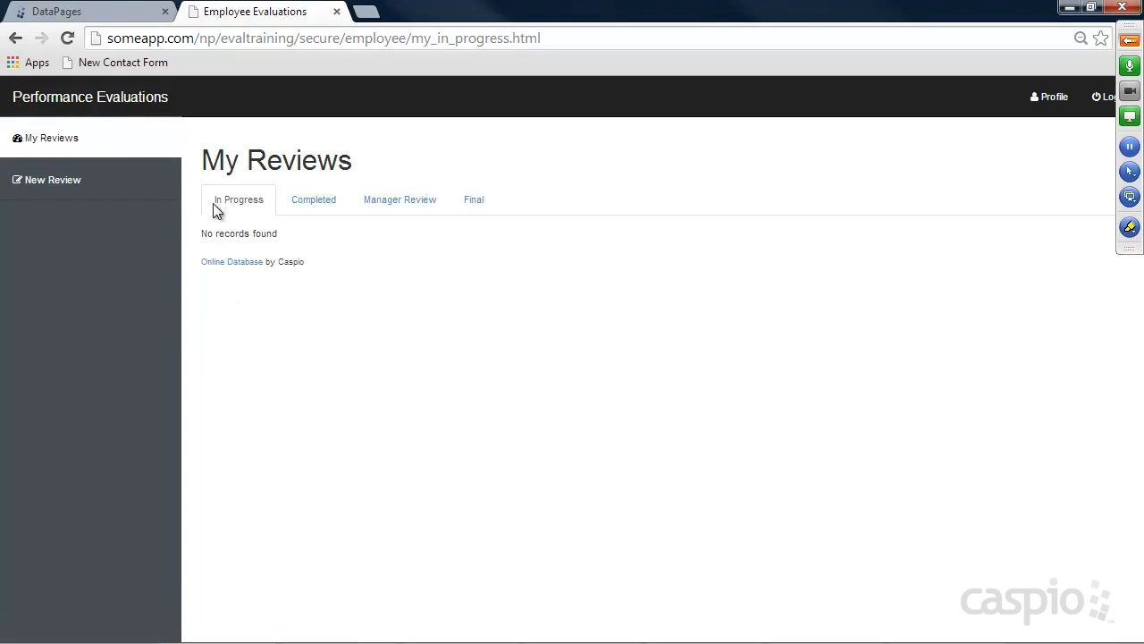
{"action": "left_click", "coordinate": [324, 213]}
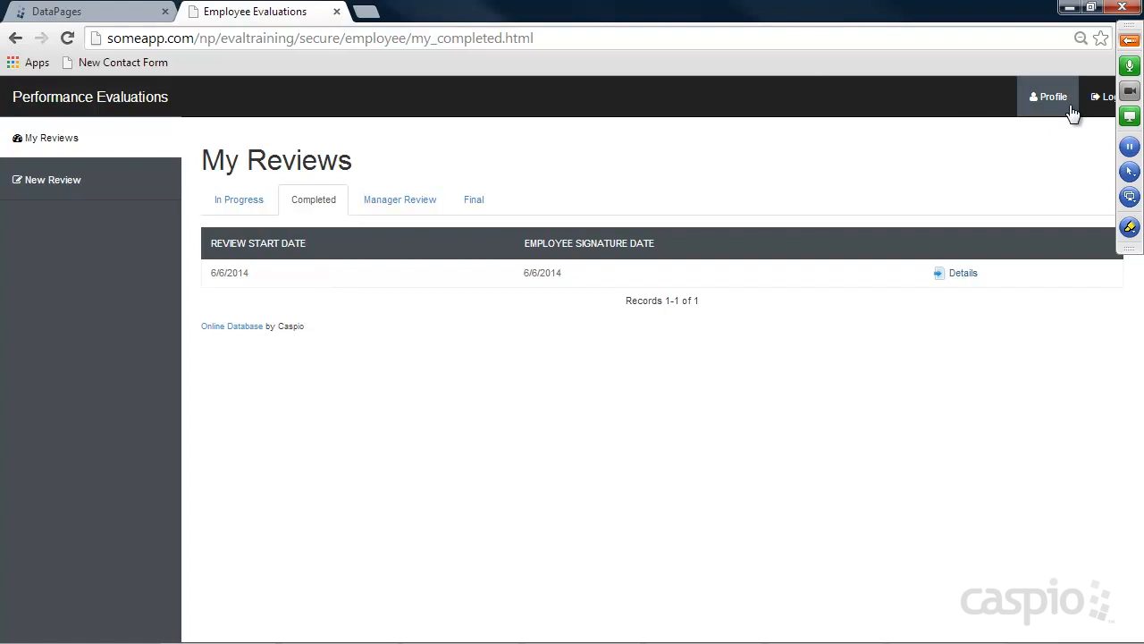
Log out and sign back in with the admin account's e-mail and password
{"action": "left_click", "coordinate": [1099, 100]}
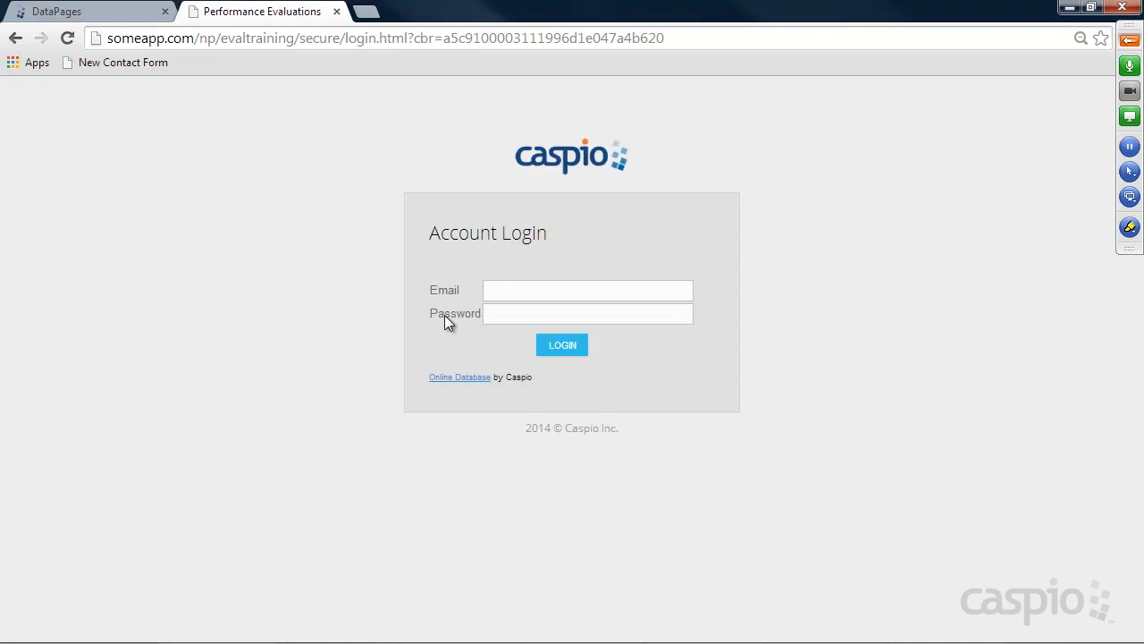
{"action": "left_click", "coordinate": [555, 288]}
{"action": "key", "text": "Tab"}
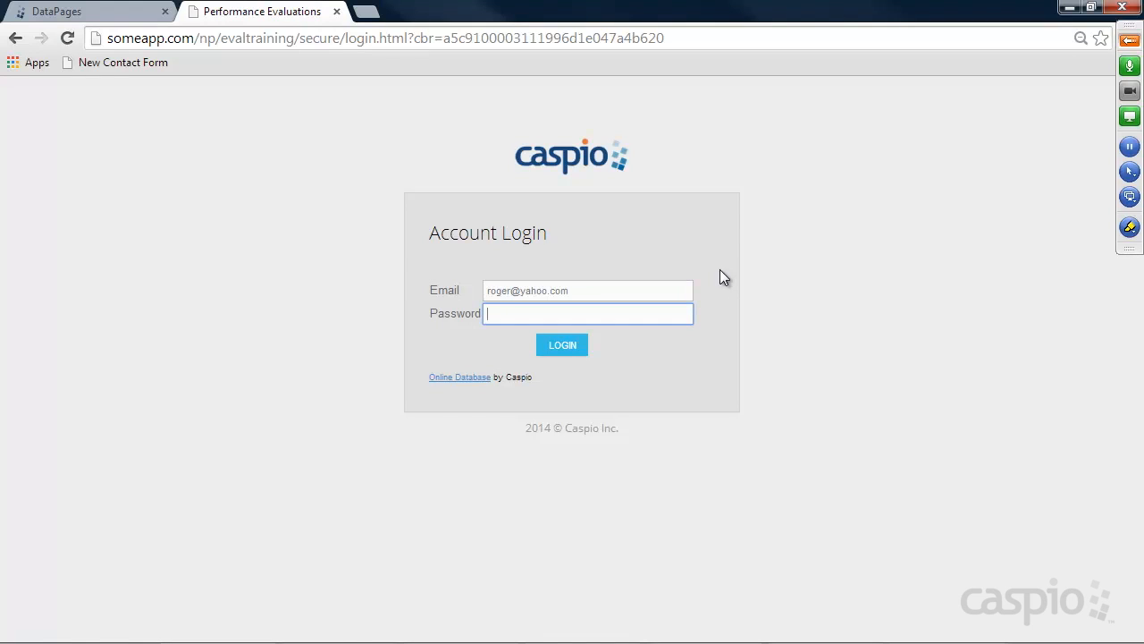
{"action": "key", "text": "Return"}
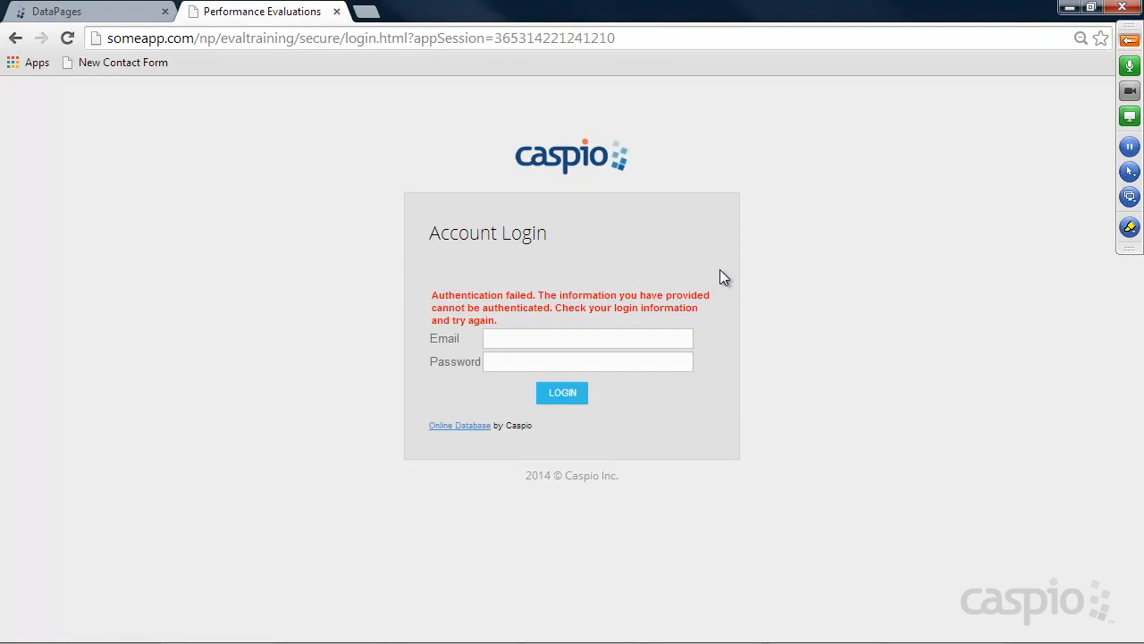
{"action": "left_click", "coordinate": [514, 342]}
{"action": "key", "text": "Tab"}
{"action": "type", "text": "****"}
{"action": "key", "text": "Return"}
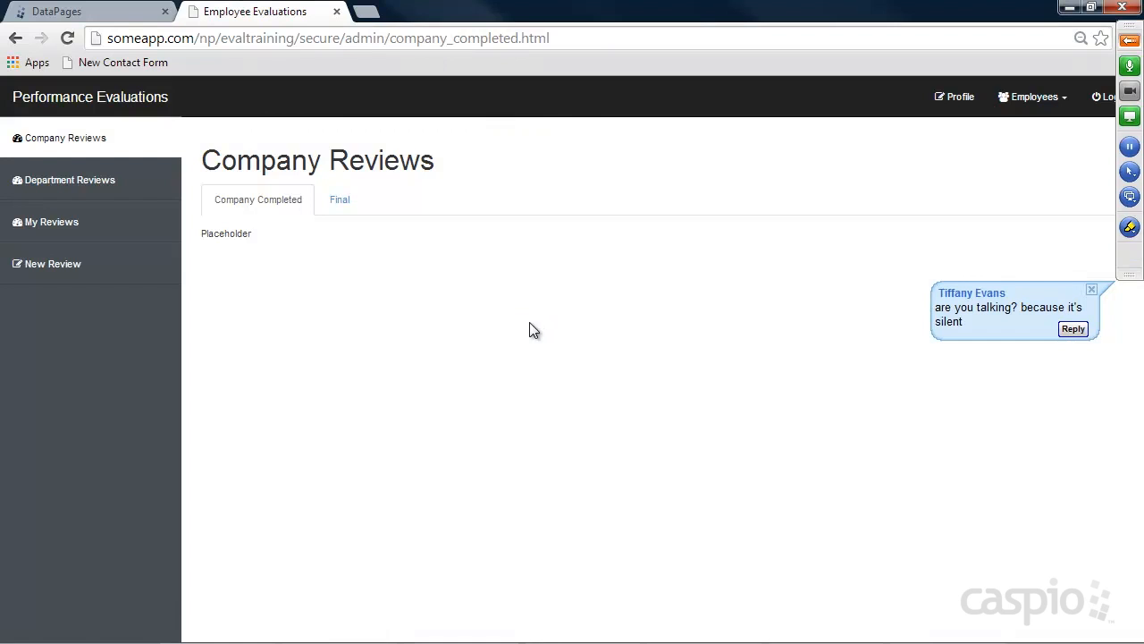
Expand the GoToMeeting panel, toggle the mic mute off and on, and reply 'Yes I was' in chat
{"action": "left_click", "coordinate": [1128, 44]}
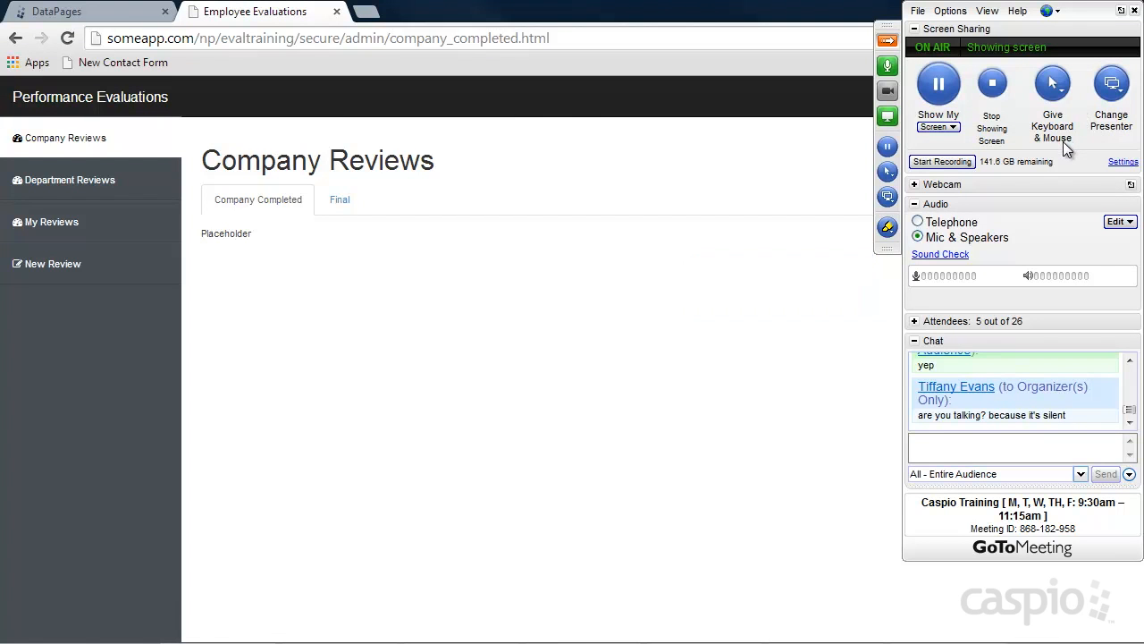
{"action": "left_click", "coordinate": [888, 68]}
{"action": "left_click", "coordinate": [888, 68]}
{"action": "type", "text": "Yes I was"}
{"action": "key", "text": "Return"}
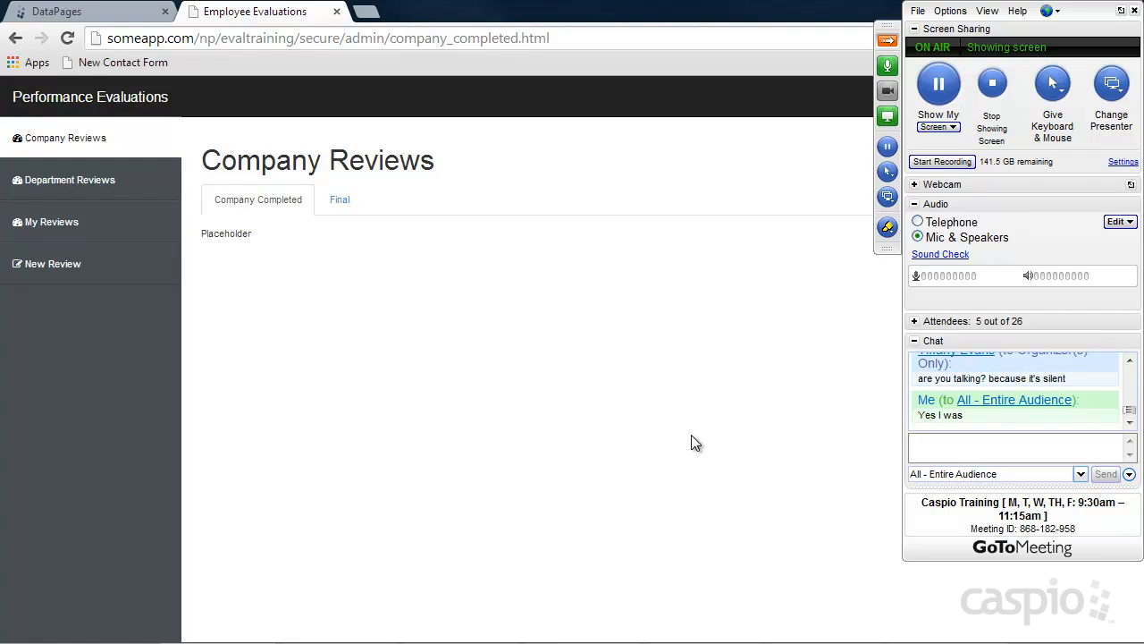
Chat about dialing in by phone and 'I think my "mic" is failing on me', then pick telephone audio
{"action": "type", "text": "Let me try to dial in with a phone to "}
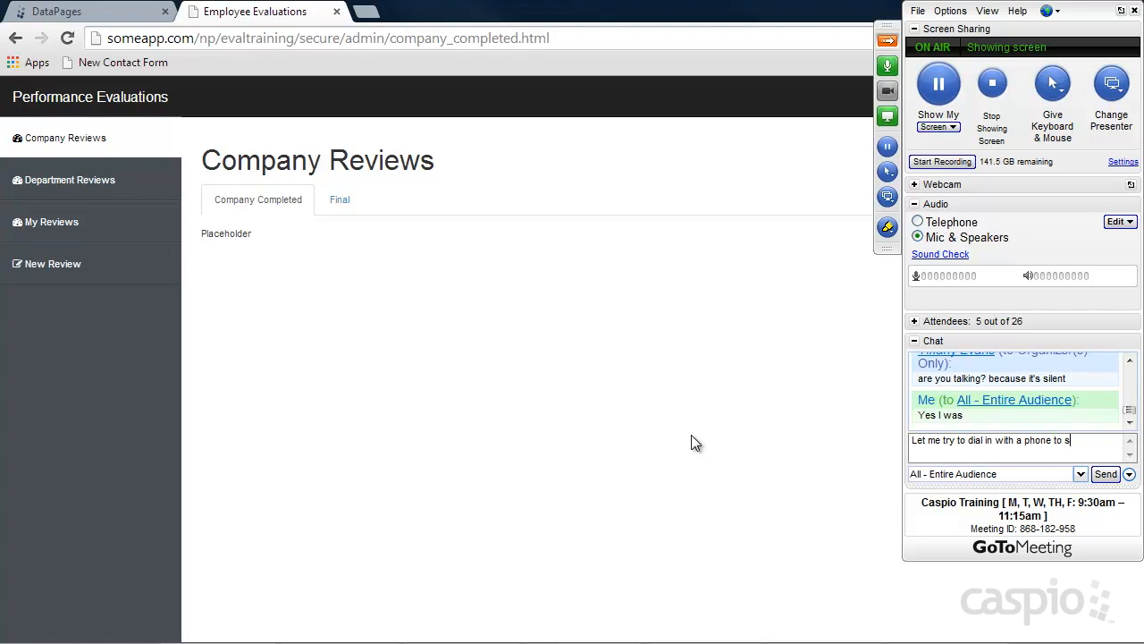
{"action": "type", "text": "see if you can hear me"}
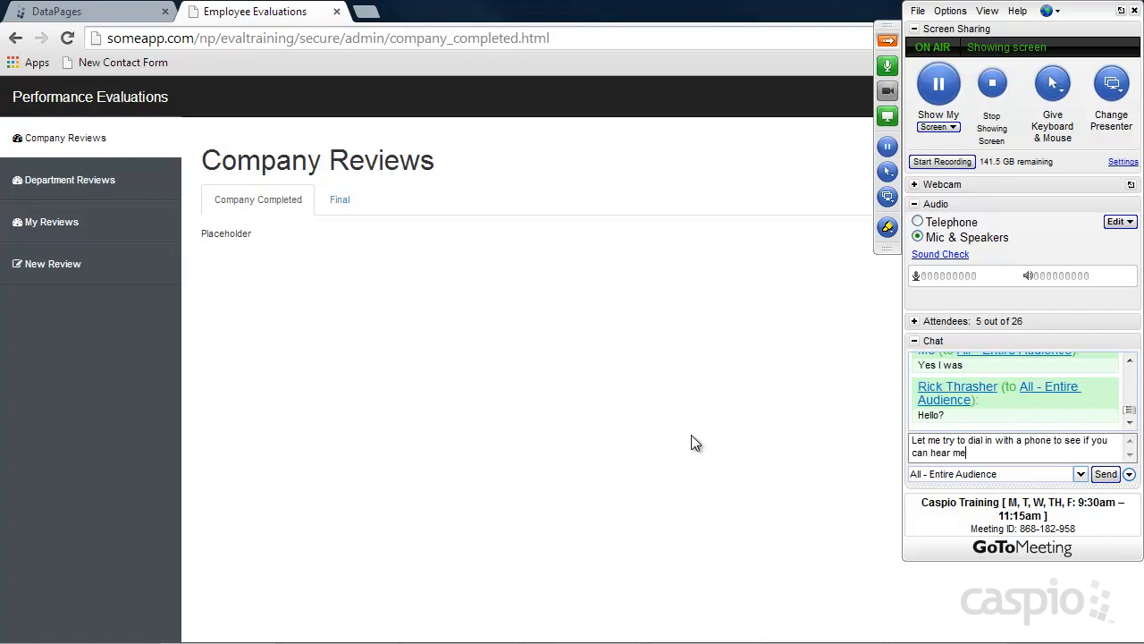
{"action": "key", "text": "Return"}
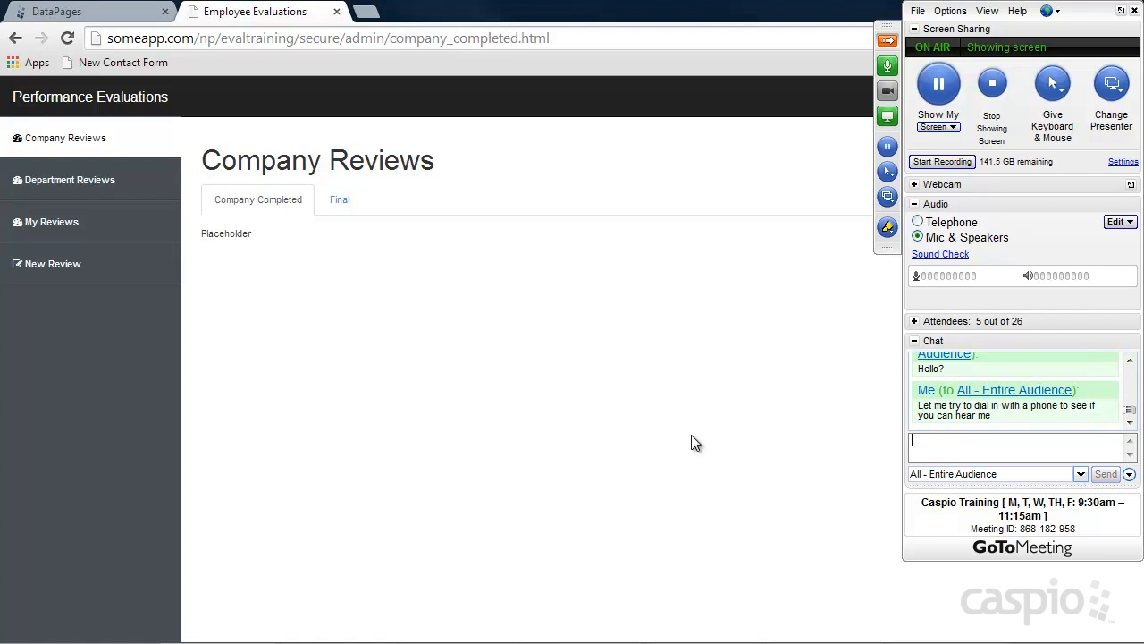
{"action": "scroll", "coordinate": [1130, 409], "scroll_direction": "up", "scroll_amount": 2}
{"action": "scroll", "coordinate": [1131, 409], "scroll_direction": "down", "scroll_amount": 3}
{"action": "type", "text": "I think my \"mic\" is failing on me"}
{"action": "key", "text": "Return"}
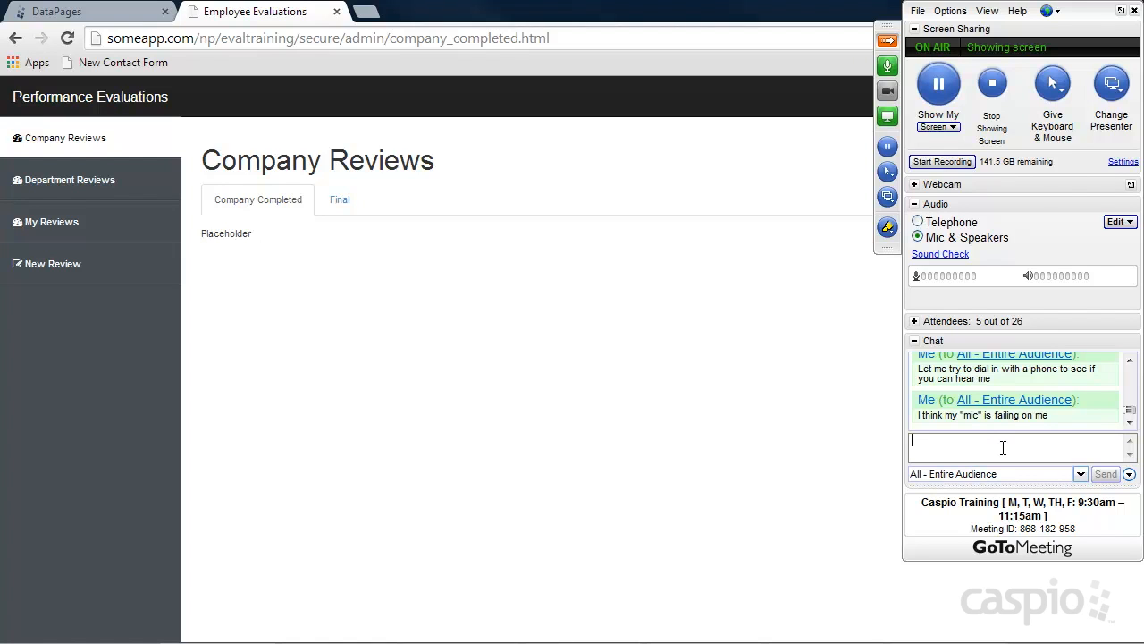
{"action": "left_click", "coordinate": [918, 221]}
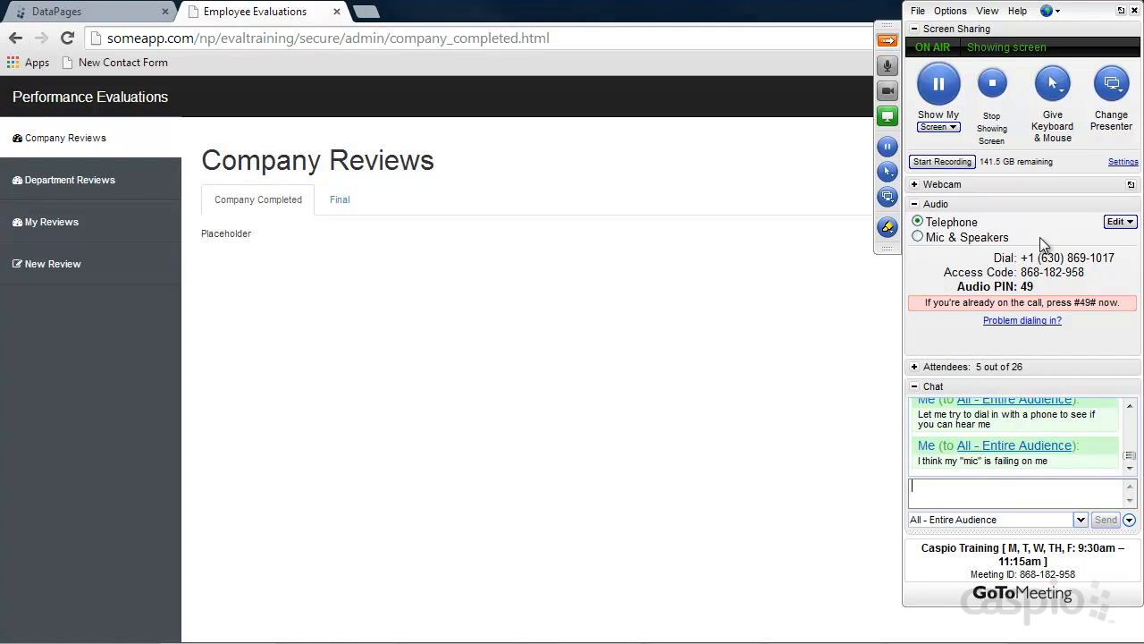
Send 'hang on for a min please' and 'Can you hear me now?' in chat, then unmute the microphone
{"action": "type", "text": "hang on for a min please"}
{"action": "key", "text": "Return"}
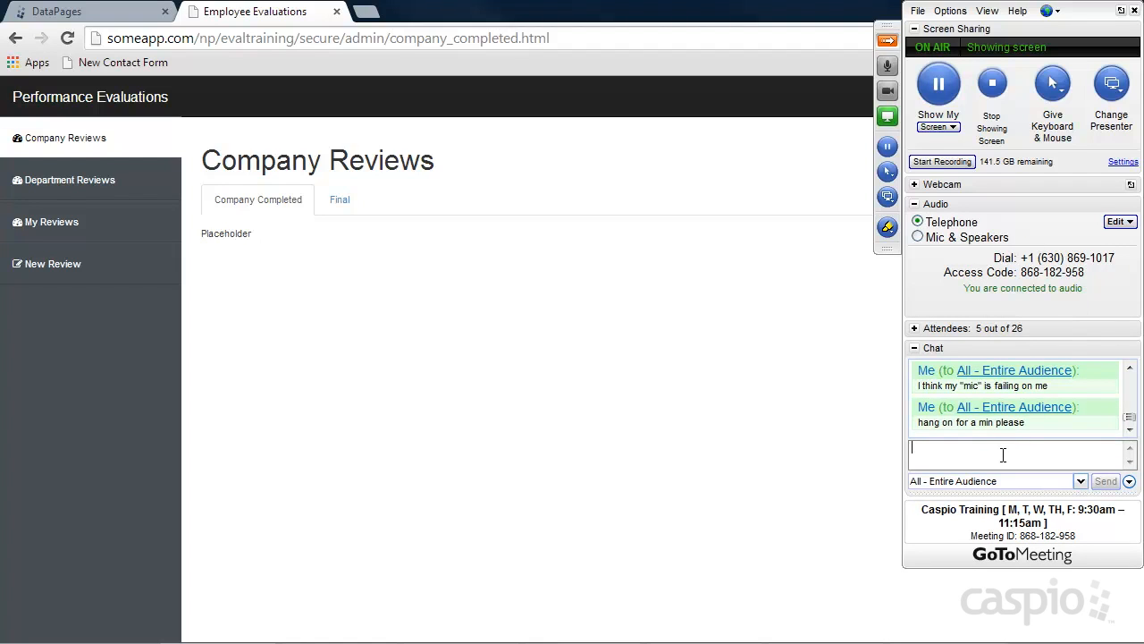
{"action": "type", "text": "Can you hear me now?"}
{"action": "key", "text": "Return"}
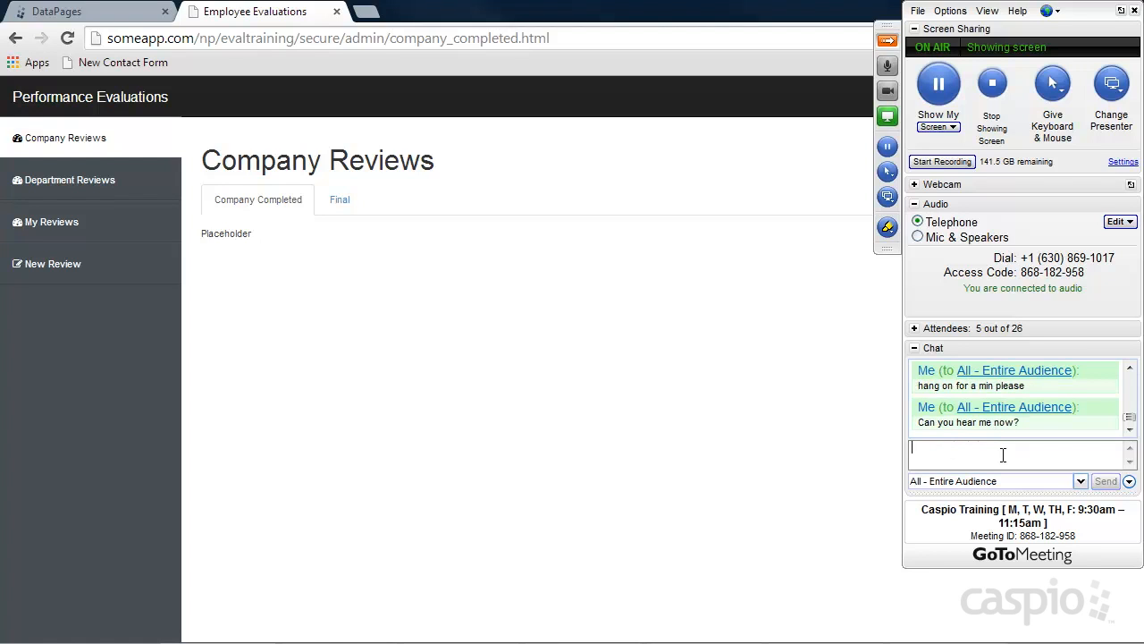
{"action": "left_click", "coordinate": [890, 70]}
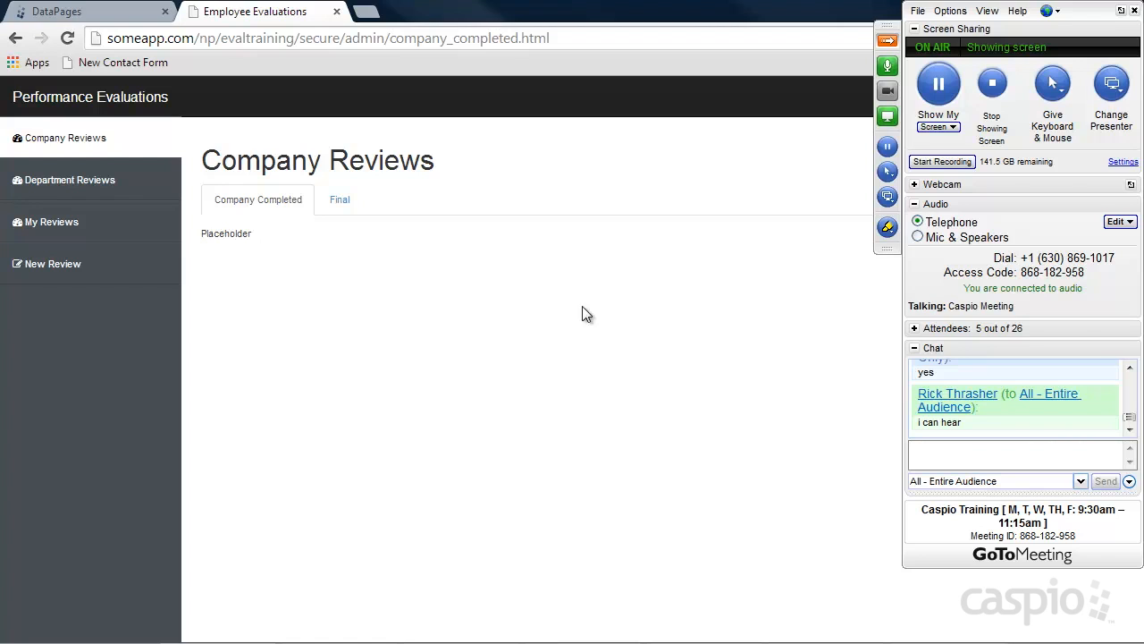
Collapse the meeting panel and open the Employees > Manage Employees page
{"action": "left_click", "coordinate": [887, 41]}
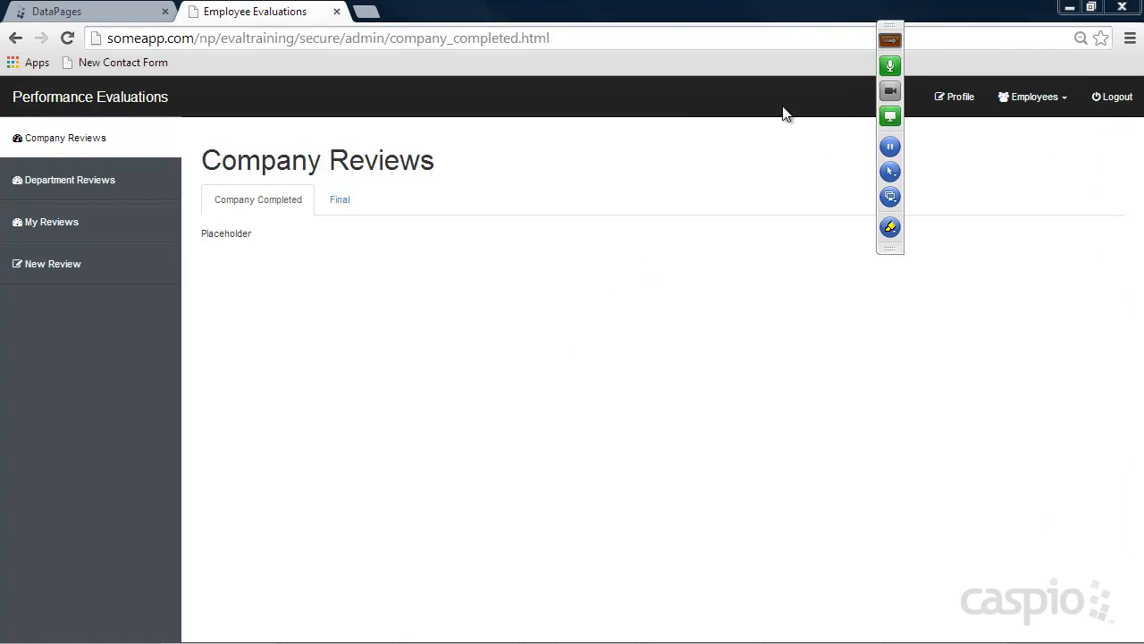
{"action": "left_click", "coordinate": [1026, 103]}
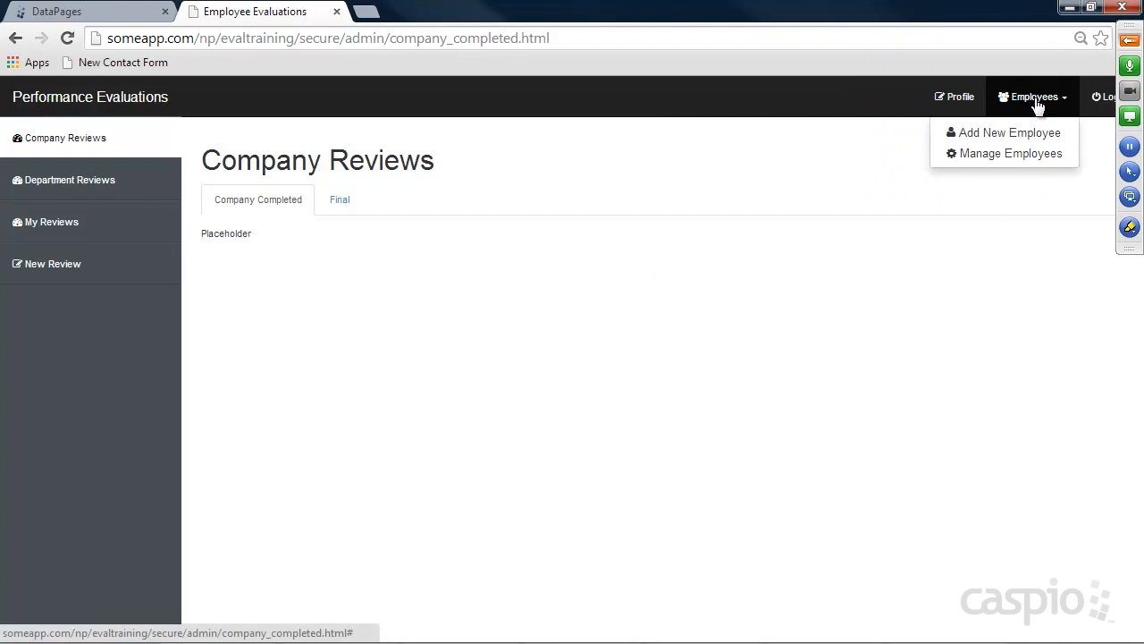
{"action": "left_click", "coordinate": [1004, 159]}
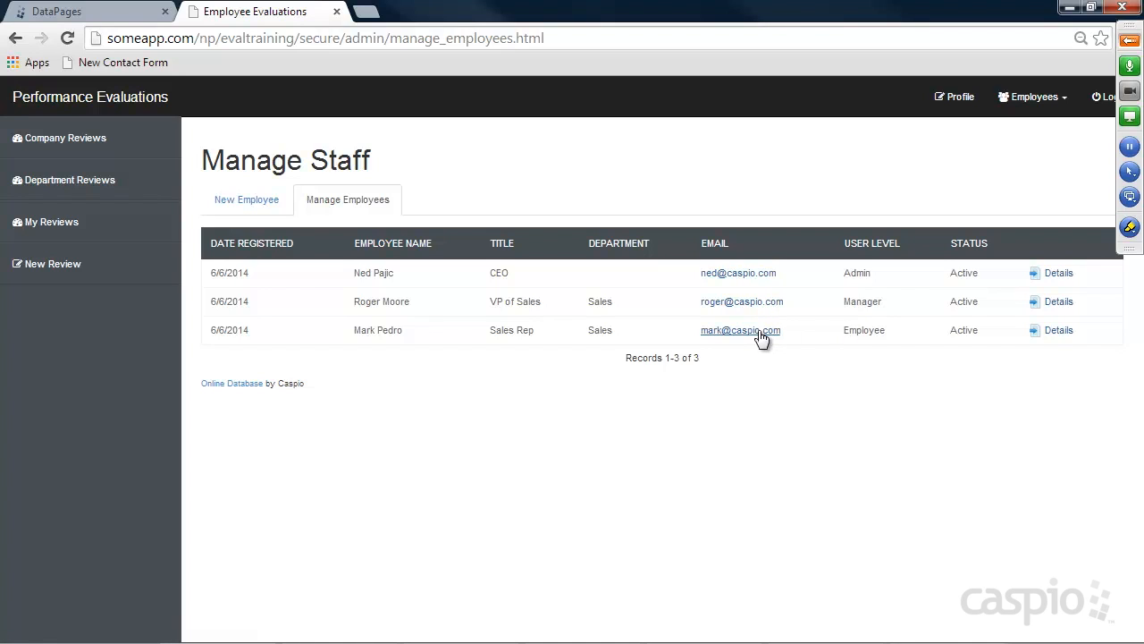
Log out of the admin account and sign in with the manager's email and password
{"action": "left_click", "coordinate": [1098, 100]}
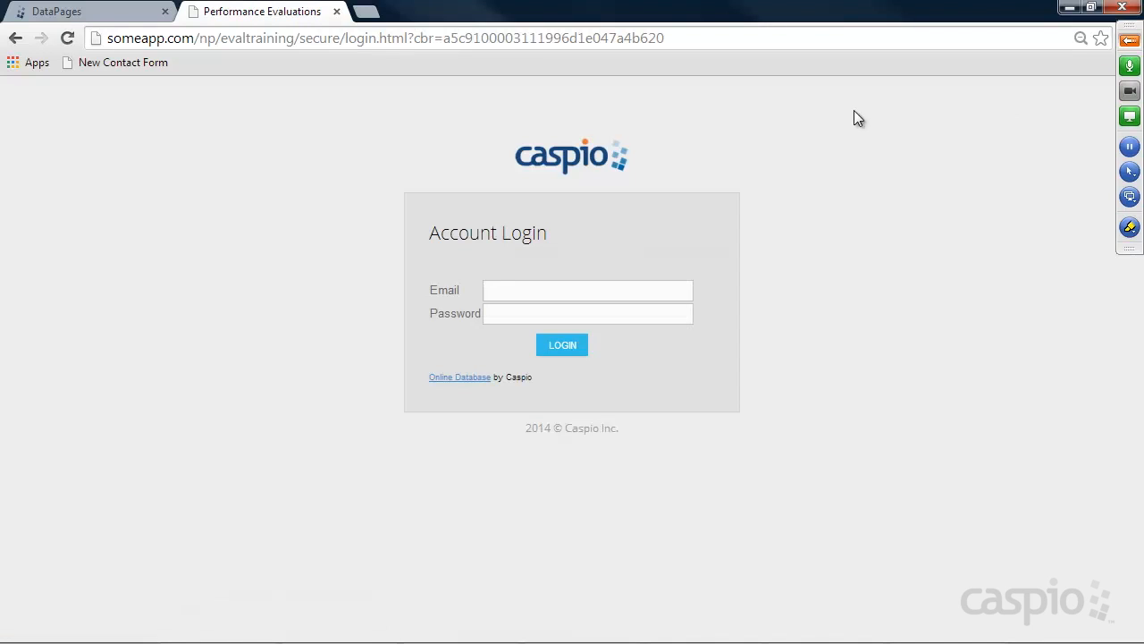
{"action": "left_click", "coordinate": [538, 284]}
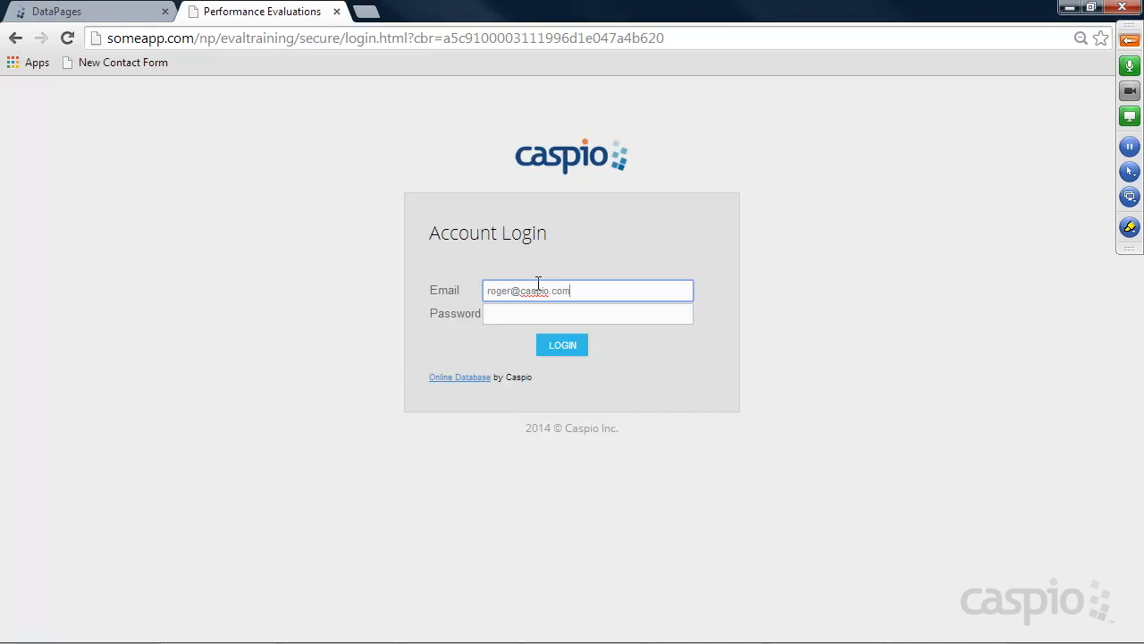
{"action": "key", "text": "Tab"}
{"action": "type", "text": "•••"}
{"action": "key", "text": "Return"}
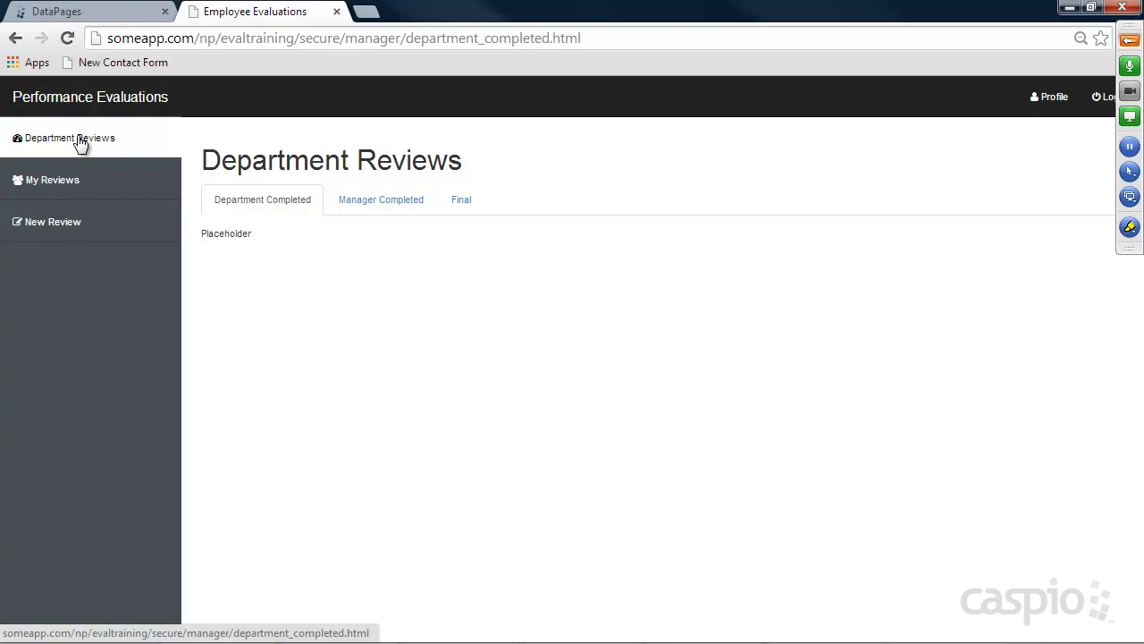
View the manager's New Review page, then return to the Caspio DataPages tab
{"action": "left_click", "coordinate": [25, 226]}
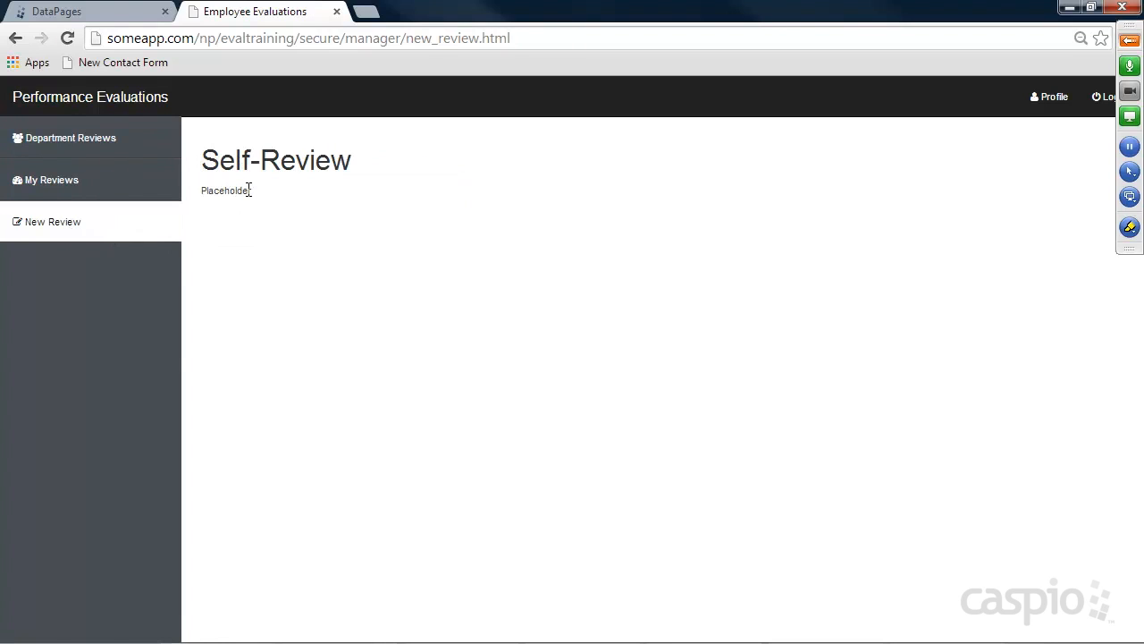
{"action": "mouse_move", "coordinate": [346, 640]}
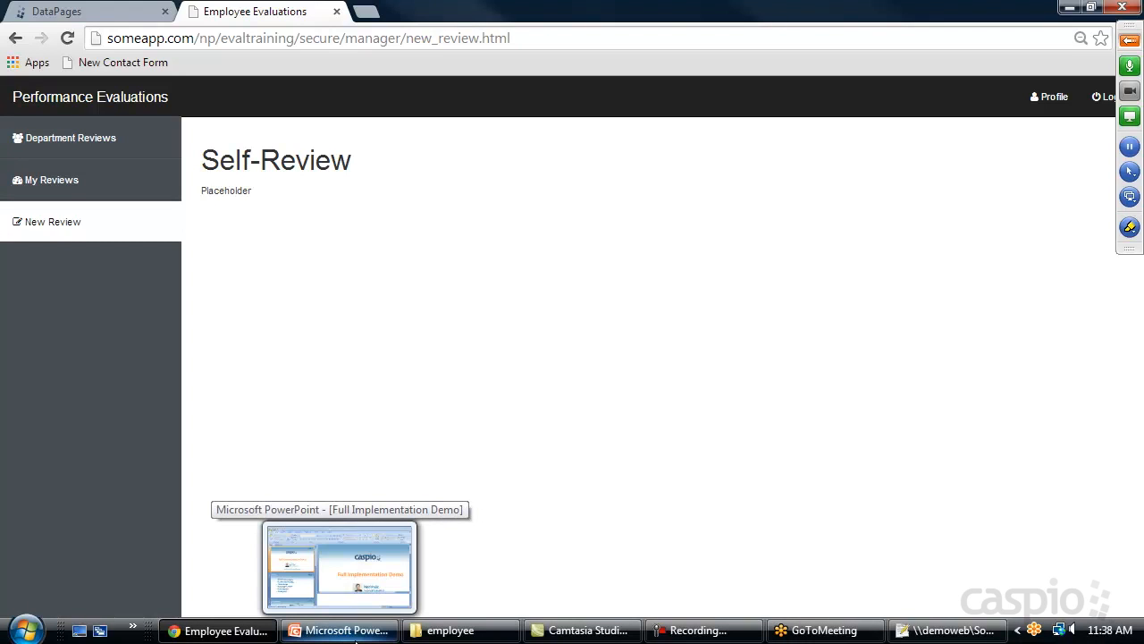
{"action": "left_click", "coordinate": [92, 13]}
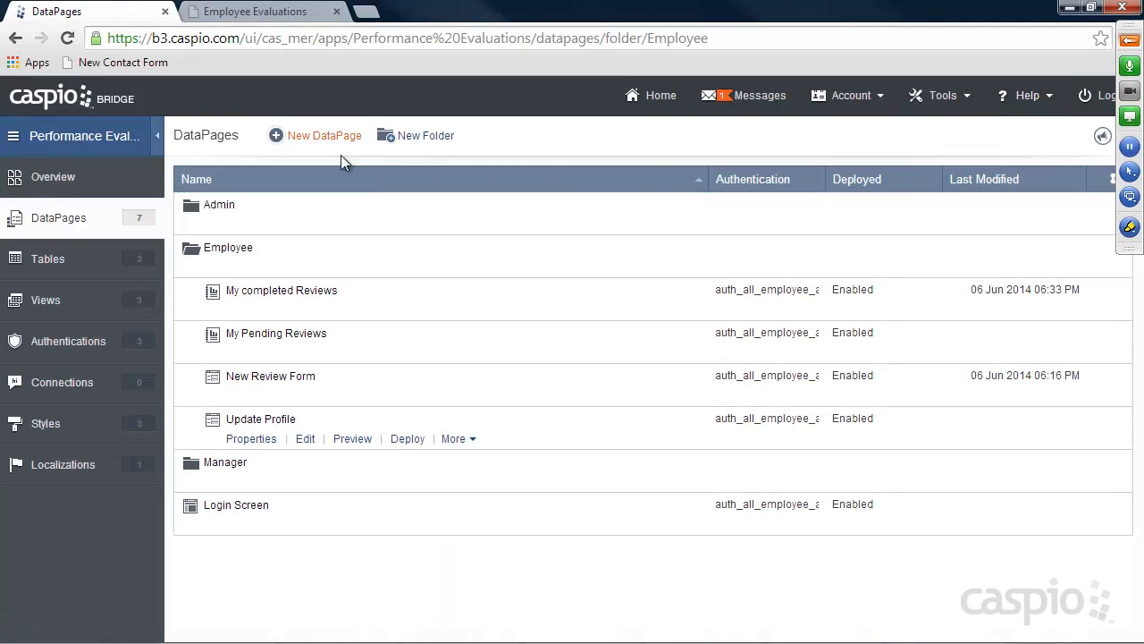
Copy the New Review Form's embed code from its Deploy window
{"action": "left_click", "coordinate": [405, 395]}
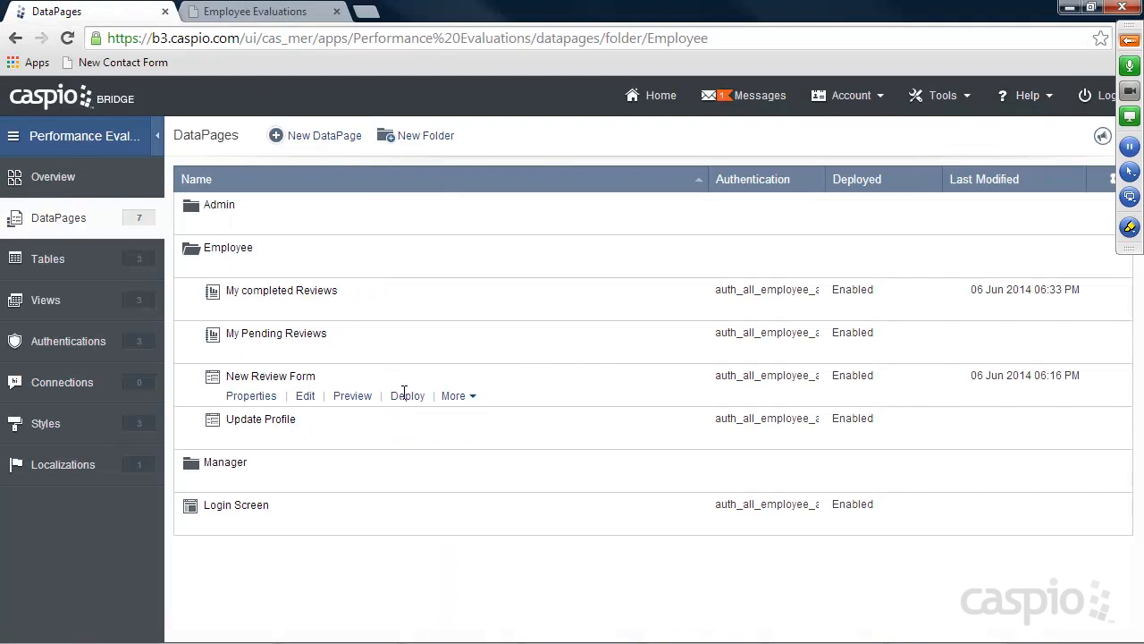
{"action": "left_click", "coordinate": [424, 410]}
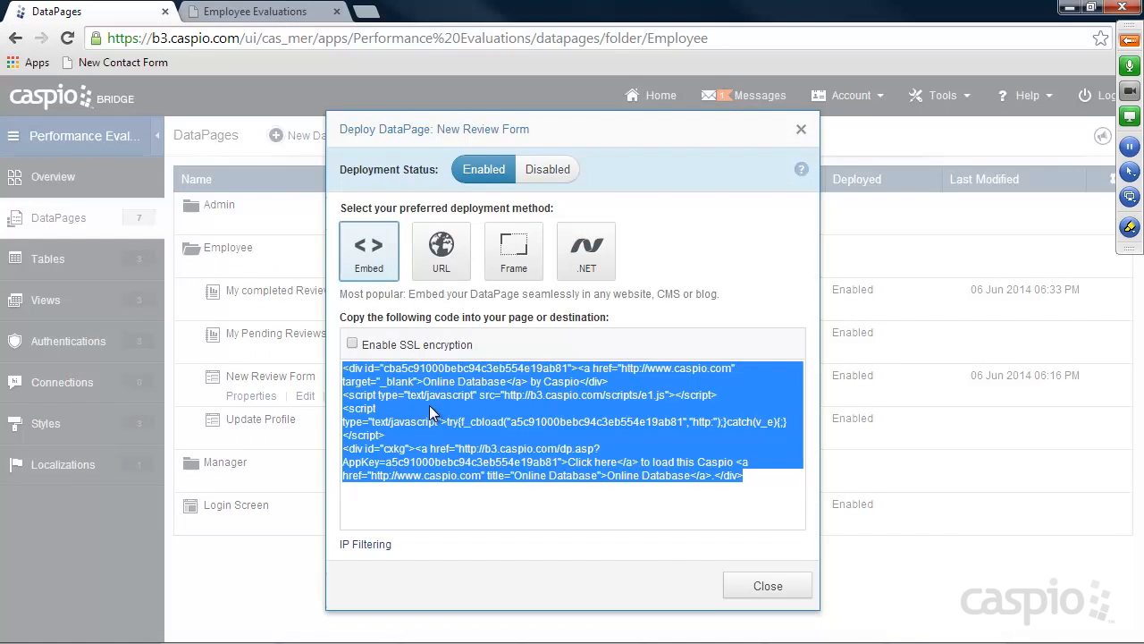
{"action": "left_click", "coordinate": [749, 580]}
Paste the code over line 72's Placeholder in the manager folder's new_review.html in Notepad++ and save
{"action": "mouse_move", "coordinate": [492, 637]}
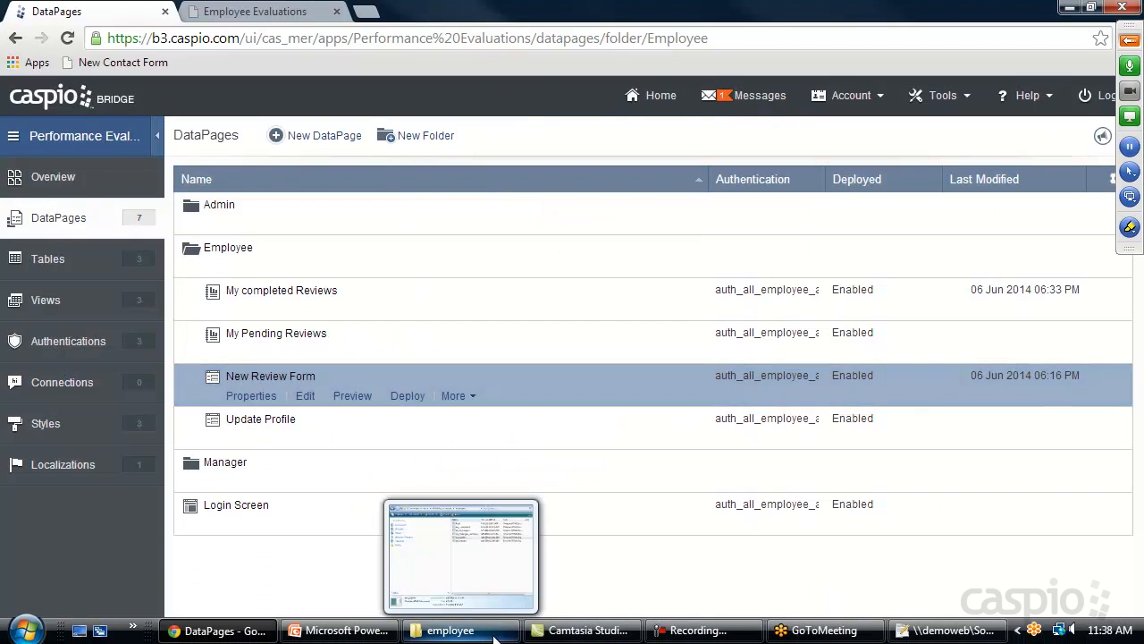
{"action": "left_click", "coordinate": [456, 630]}
{"action": "left_click", "coordinate": [473, 116]}
{"action": "double_click", "coordinate": [811, 272]}
{"action": "left_click", "coordinate": [819, 307]}
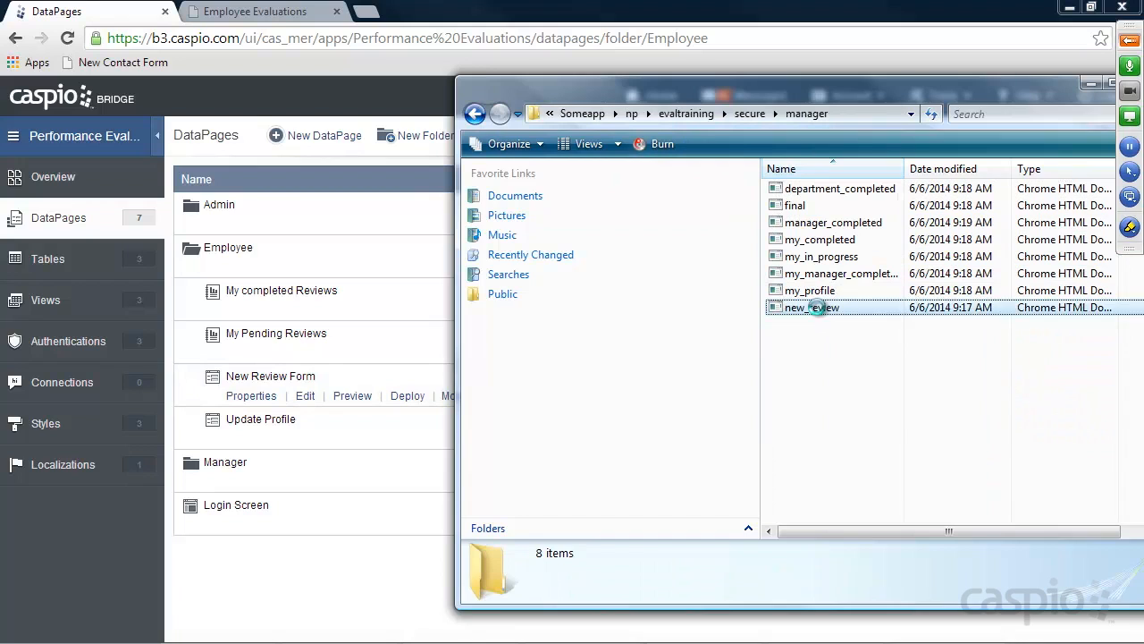
{"action": "right_click", "coordinate": [831, 308]}
{"action": "left_click", "coordinate": [892, 418]}
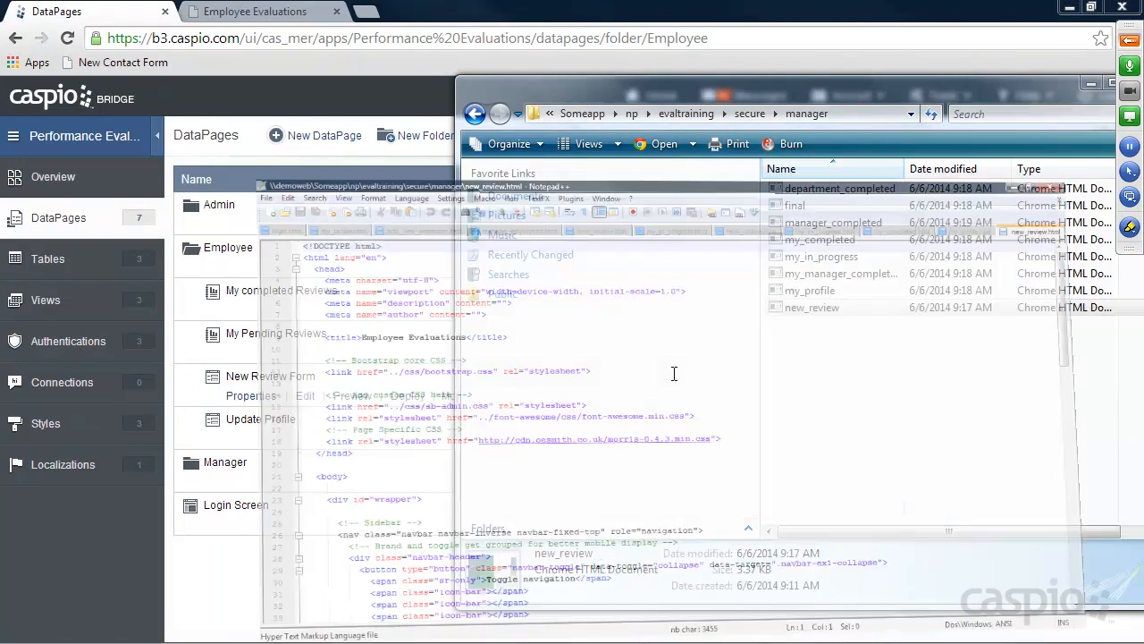
{"action": "scroll", "coordinate": [533, 414], "scroll_direction": "down", "scroll_amount": 16}
{"action": "left_click_drag", "start_coordinate": [161, 465], "coordinate": [54, 472]}
{"action": "key", "text": "ctrl+v"}
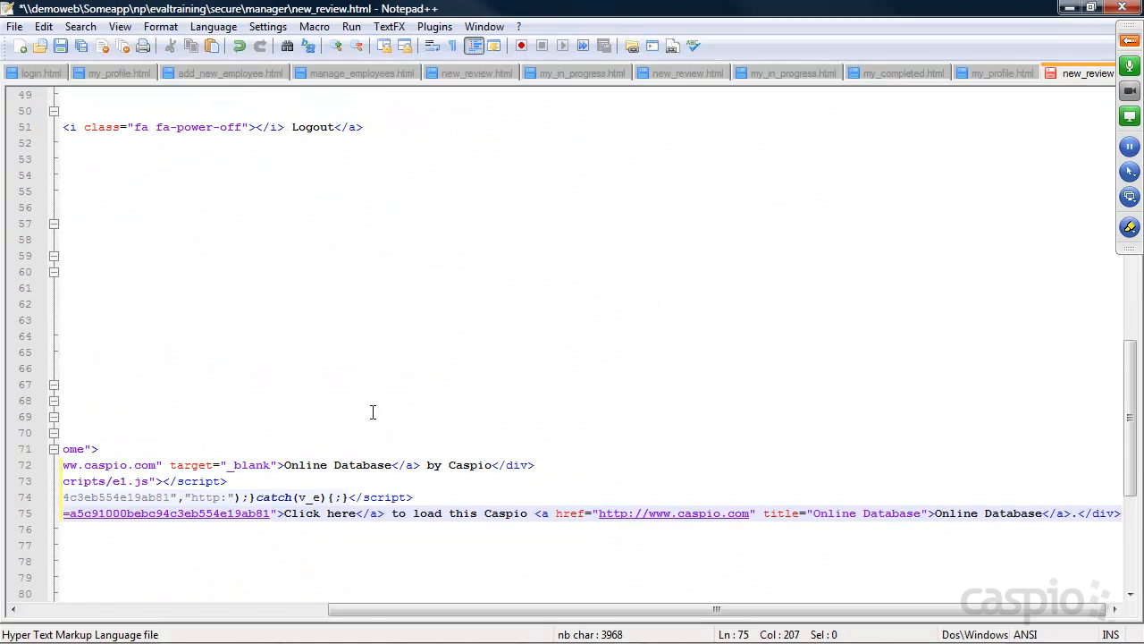
{"action": "key", "text": "ctrl+s"}
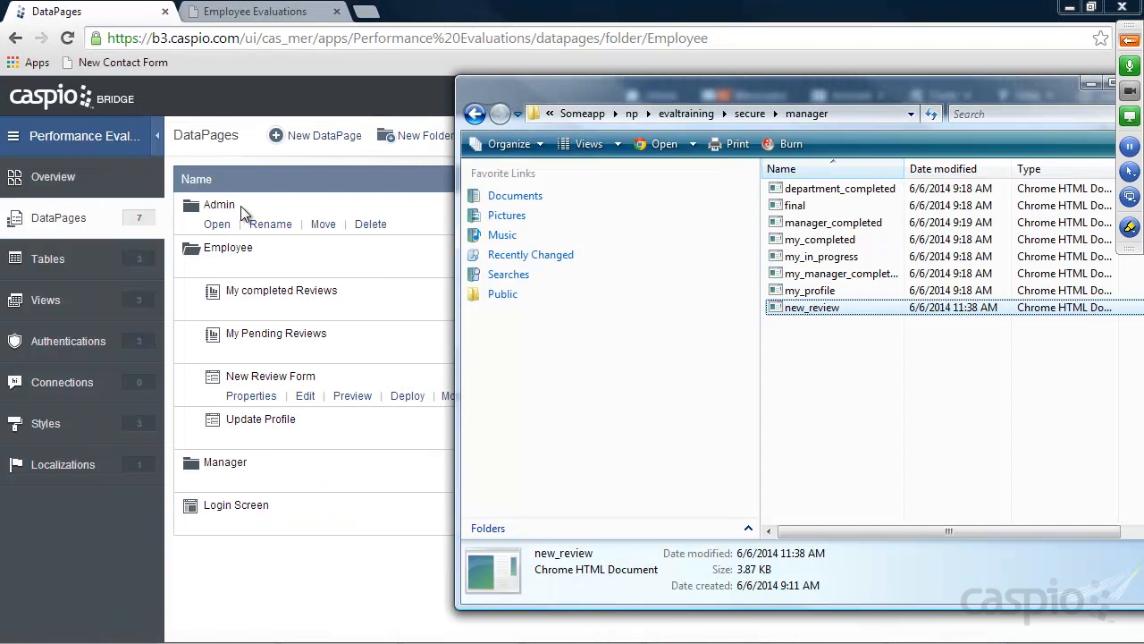
Reload the New Review page to show the Self-Review form, open My Reviews, then return to DataPages
{"action": "left_click", "coordinate": [261, 14]}
{"action": "left_click", "coordinate": [68, 39]}
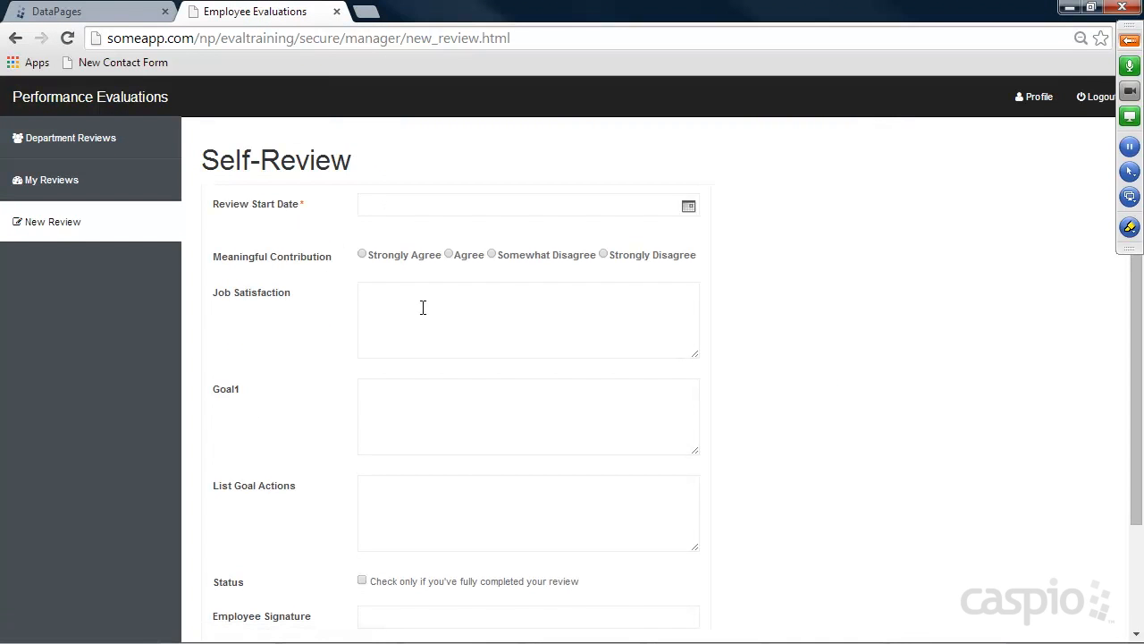
{"action": "left_click", "coordinate": [54, 182]}
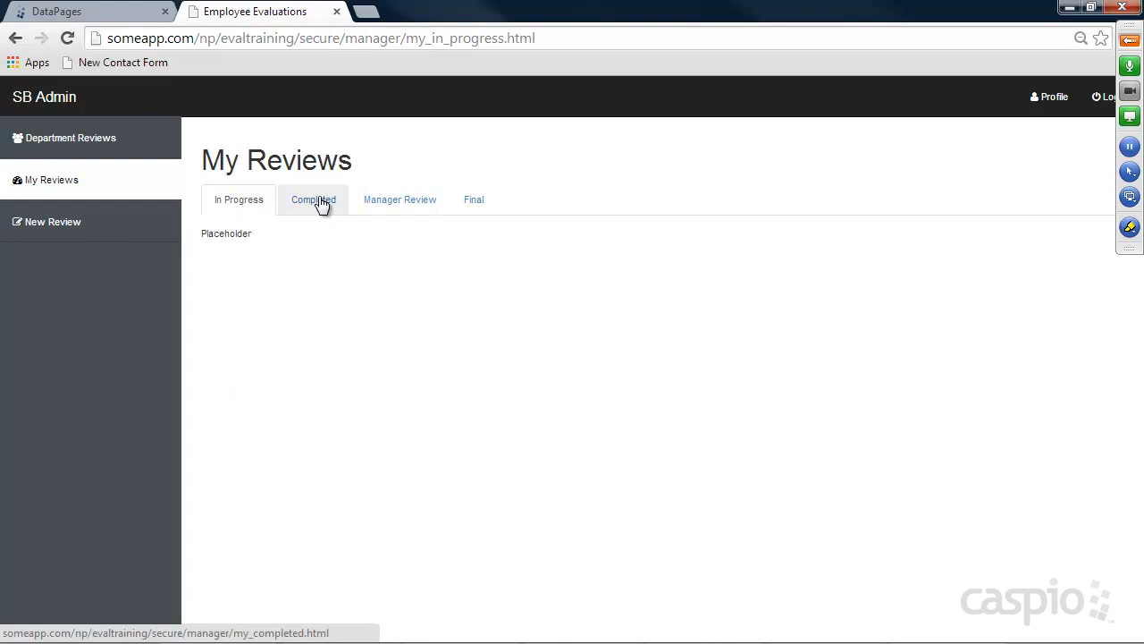
{"action": "mouse_move", "coordinate": [402, 633]}
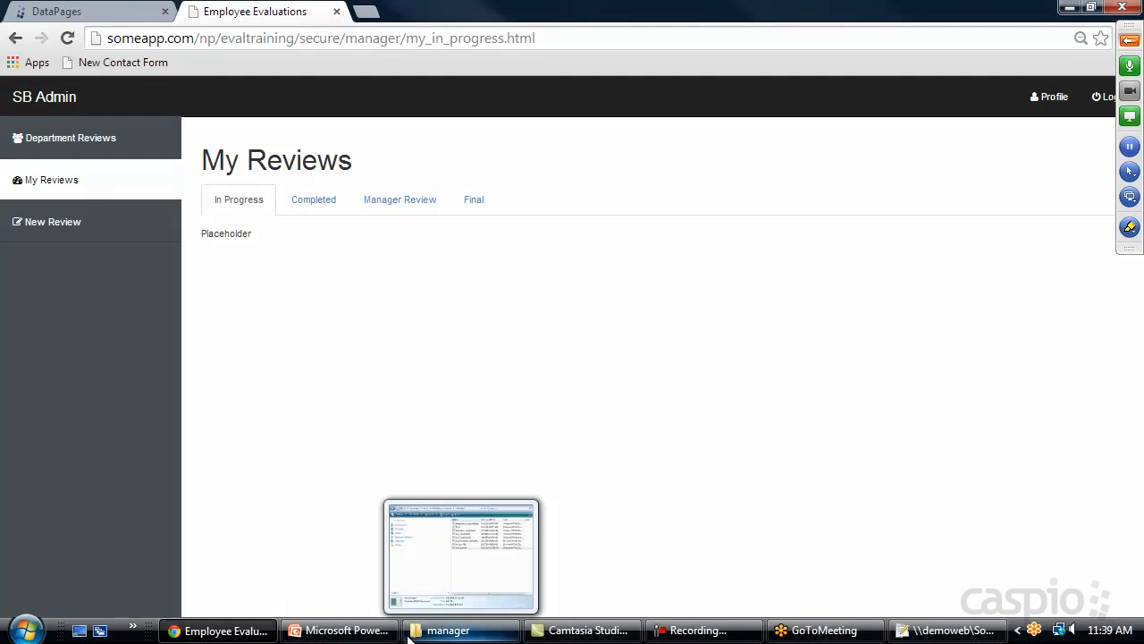
{"action": "left_click", "coordinate": [105, 21]}
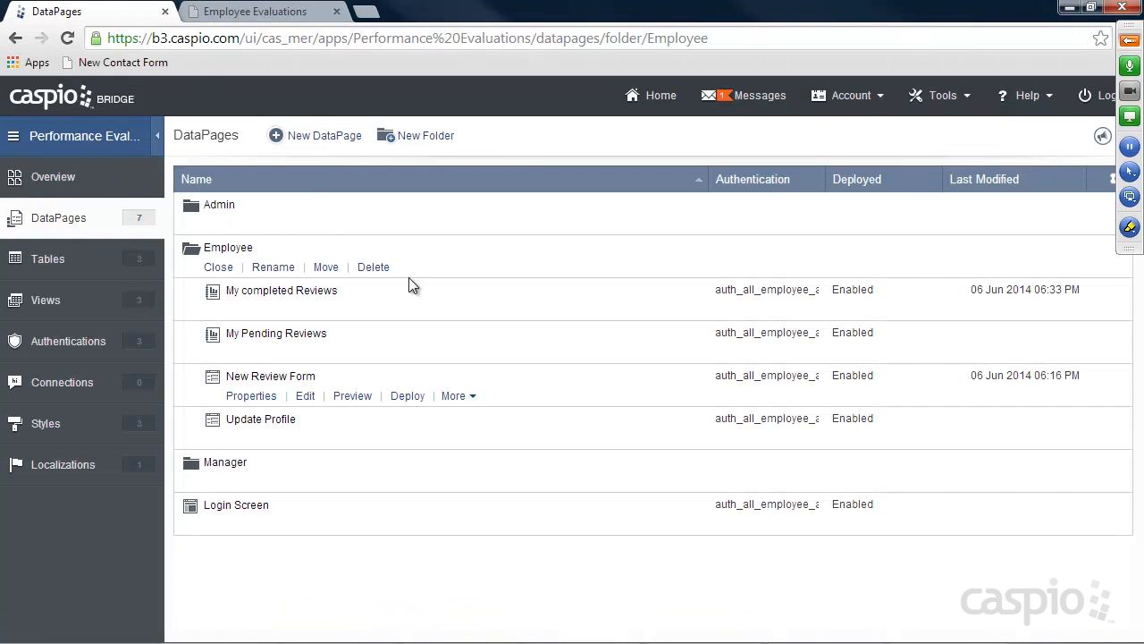
Copy the My Pending Reviews embed code from its Deploy window
{"action": "left_click", "coordinate": [397, 349]}
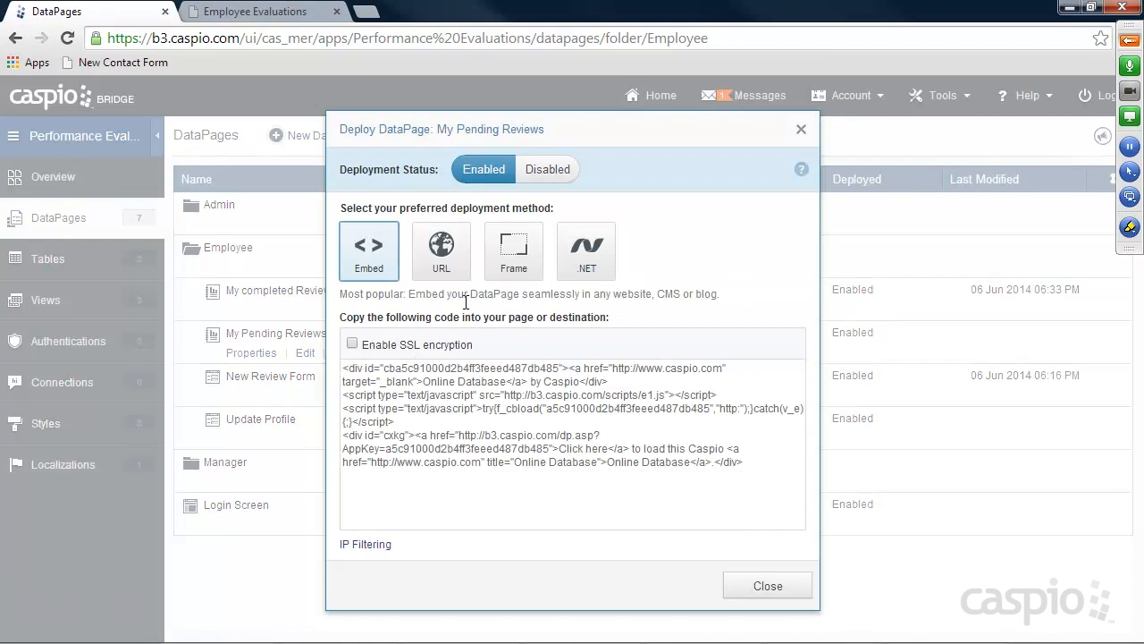
{"action": "left_click", "coordinate": [404, 369]}
{"action": "left_click", "coordinate": [755, 588]}
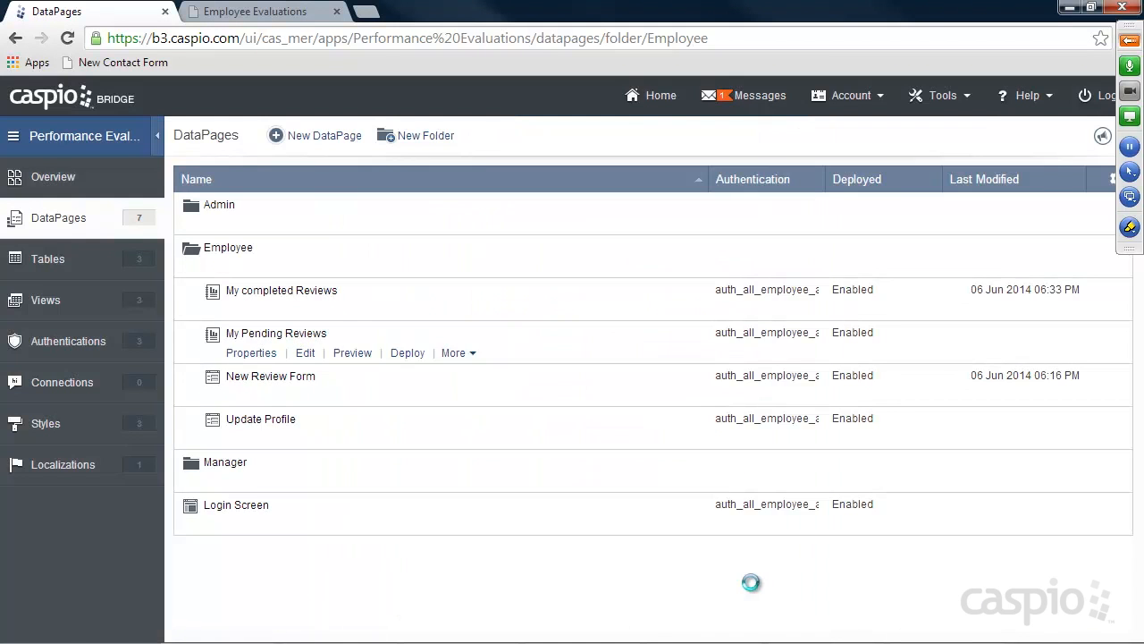
Replace line 77's Placeholder in my_in_progress.html with the code in Notepad++, then minimize the editor
{"action": "left_click", "coordinate": [1070, 8]}
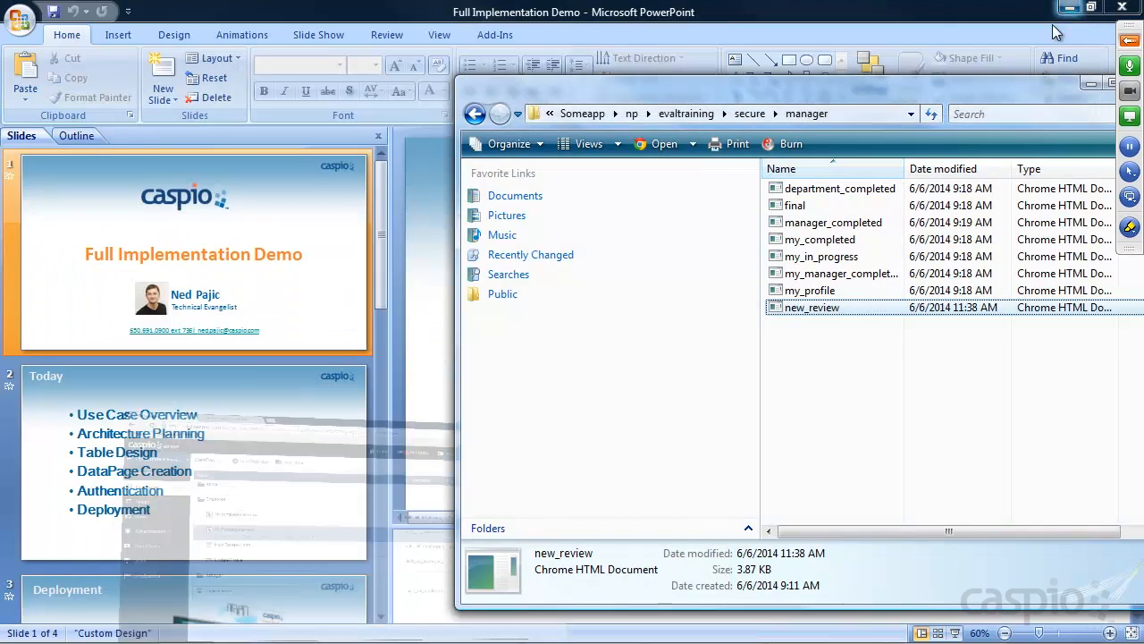
{"action": "left_click", "coordinate": [815, 257]}
{"action": "right_click", "coordinate": [815, 257]}
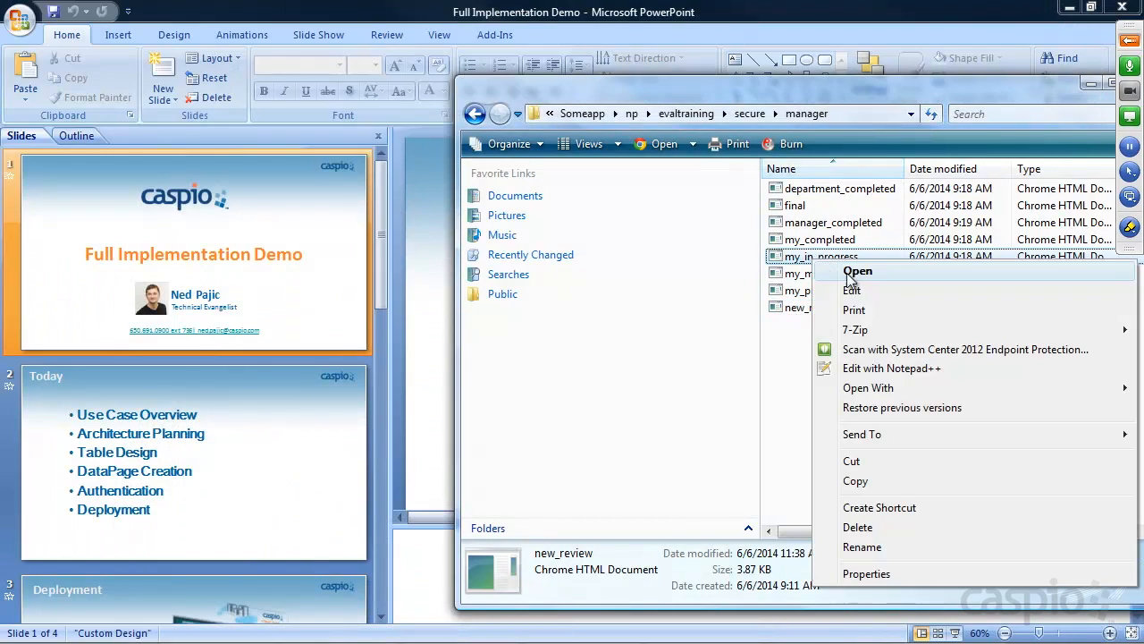
{"action": "left_click", "coordinate": [883, 366]}
{"action": "scroll", "coordinate": [409, 328], "scroll_direction": "down", "scroll_amount": 18}
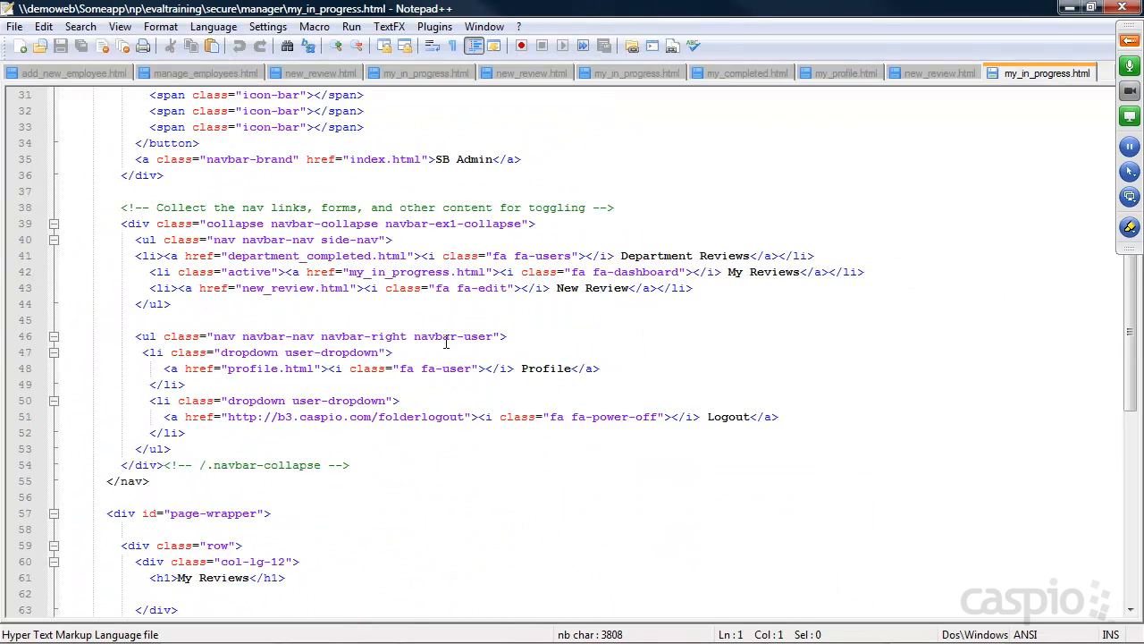
{"action": "left_click_drag", "start_coordinate": [174, 449], "coordinate": [63, 449]}
{"action": "key", "text": "Delete"}
{"action": "key", "text": "ctrl+v"}
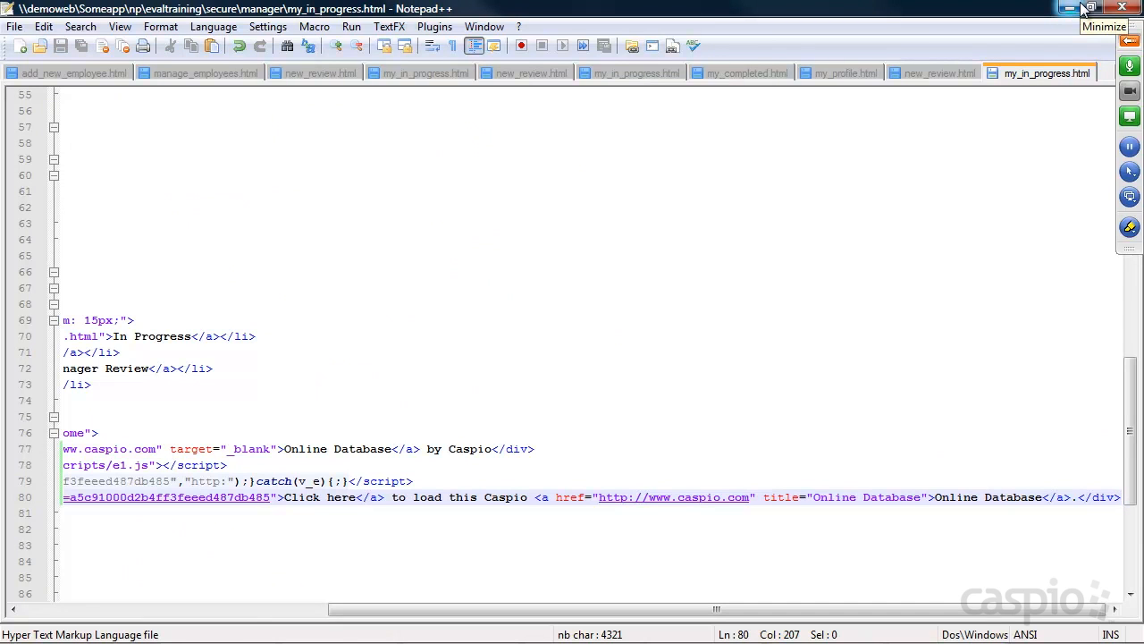
{"action": "left_click", "coordinate": [1072, 10]}
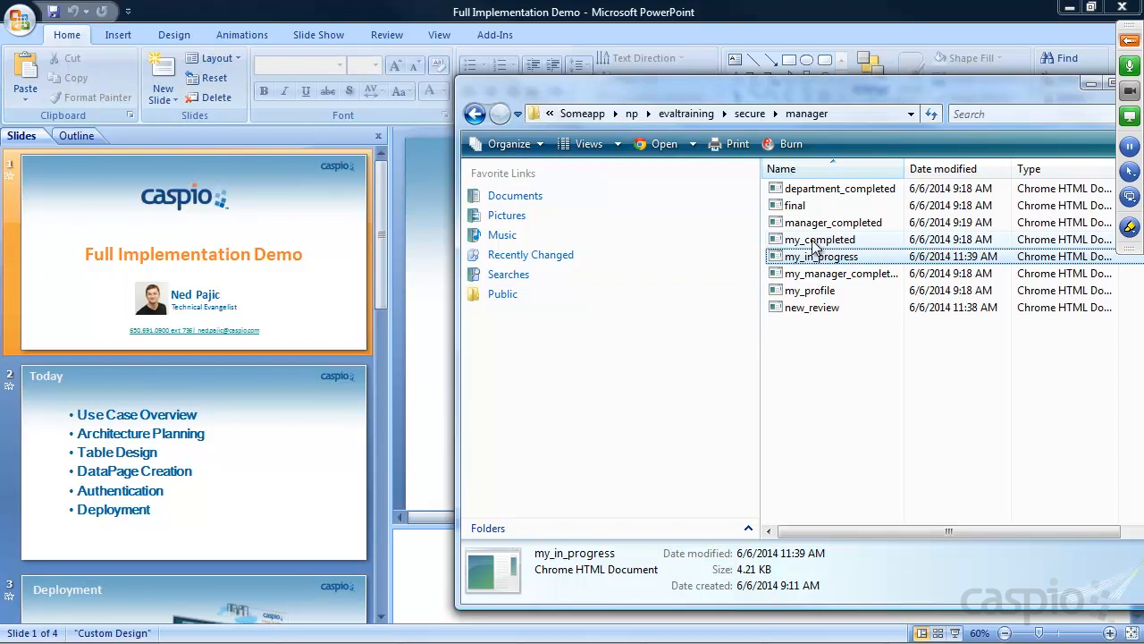
Back in Caspio, copy the My completed Reviews embed code from its Deploy window
{"action": "mouse_move", "coordinate": [613, 636]}
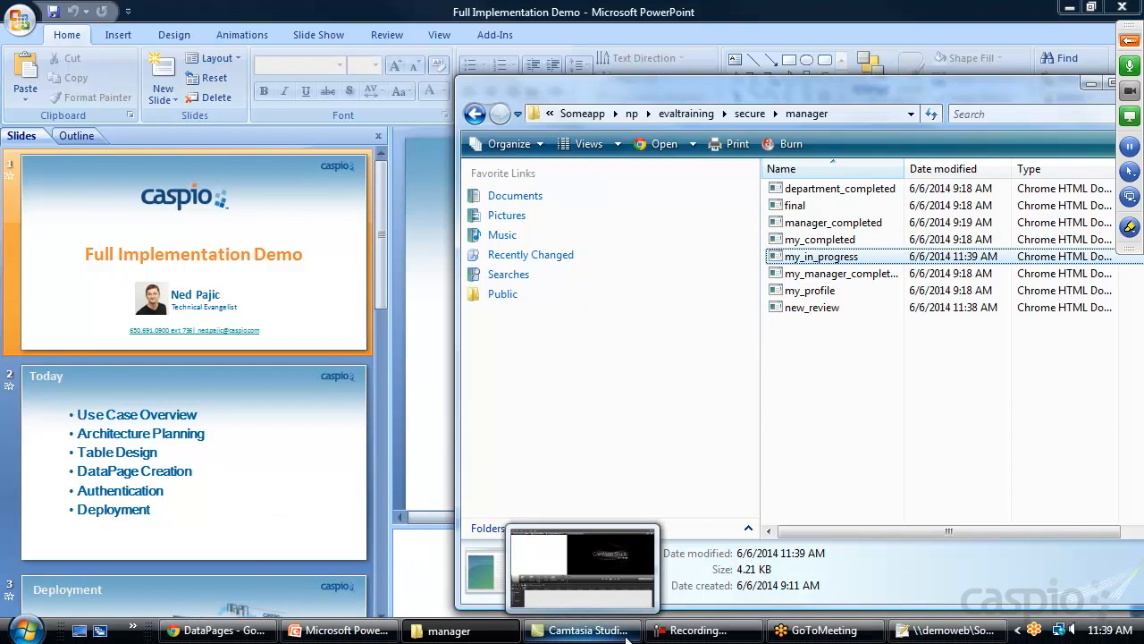
{"action": "left_click", "coordinate": [242, 631]}
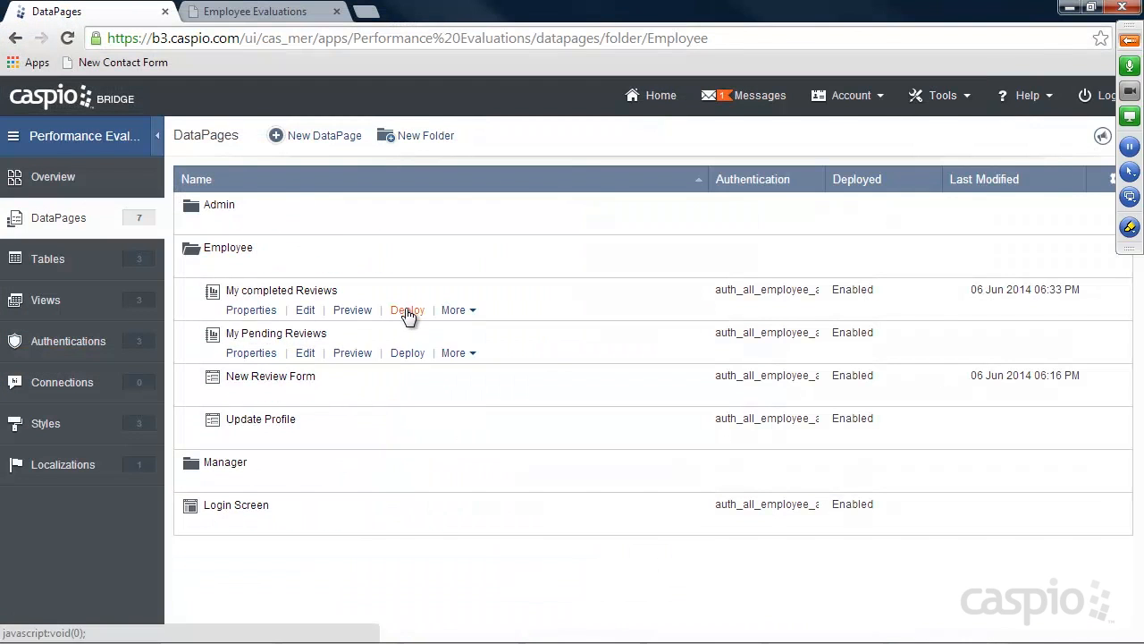
{"action": "left_click", "coordinate": [410, 310]}
{"action": "left_click", "coordinate": [432, 379]}
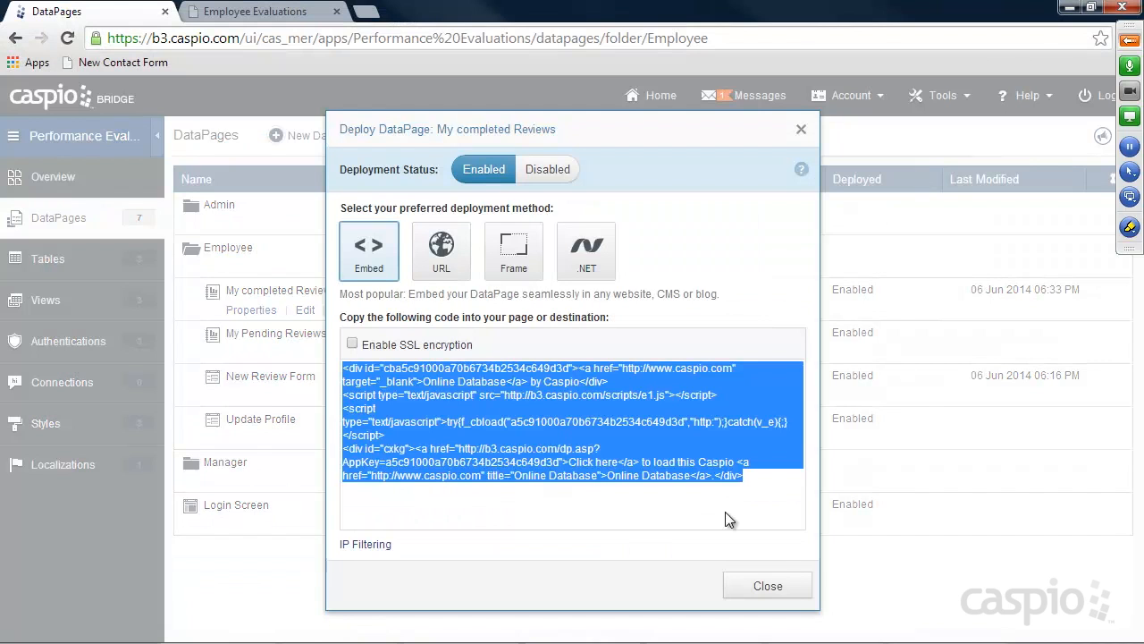
{"action": "left_click", "coordinate": [770, 584]}
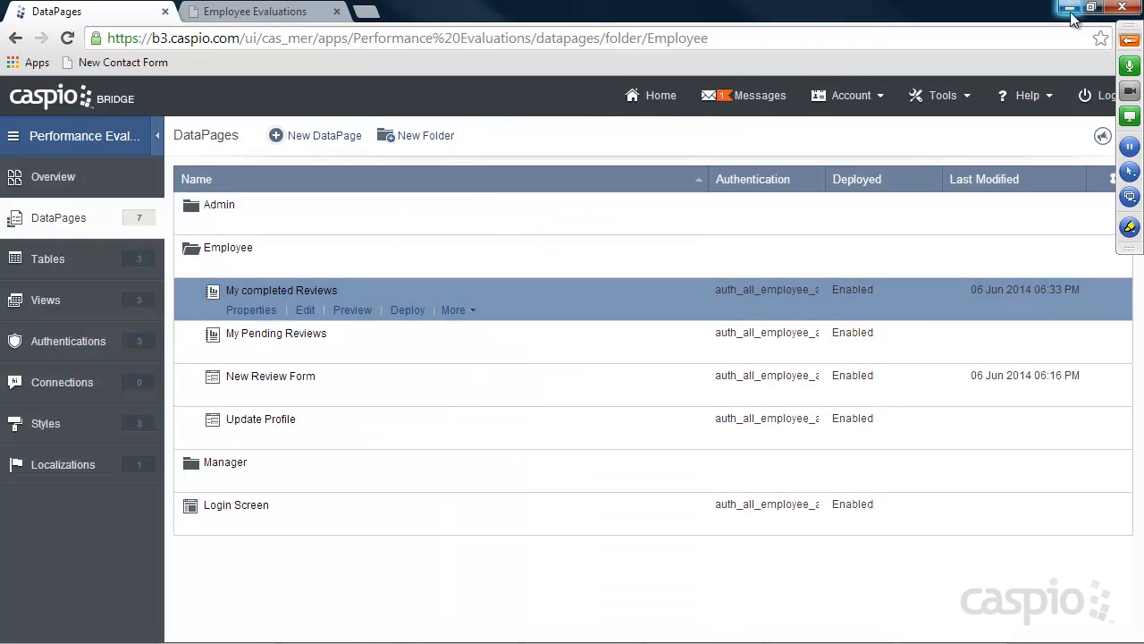
Paste the code over line 77's Placeholder in my_completed.html, save, and return to the browser
{"action": "left_click", "coordinate": [1070, 11]}
{"action": "right_click", "coordinate": [827, 239]}
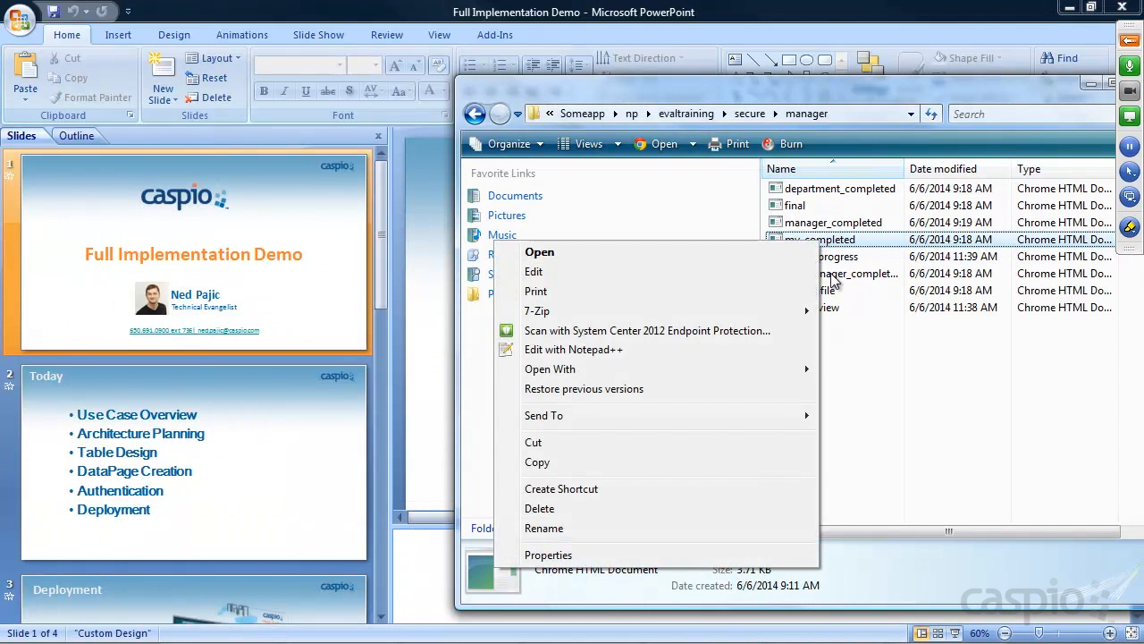
{"action": "left_click", "coordinate": [573, 350]}
{"action": "scroll", "coordinate": [542, 374], "scroll_direction": "down", "scroll_amount": 20}
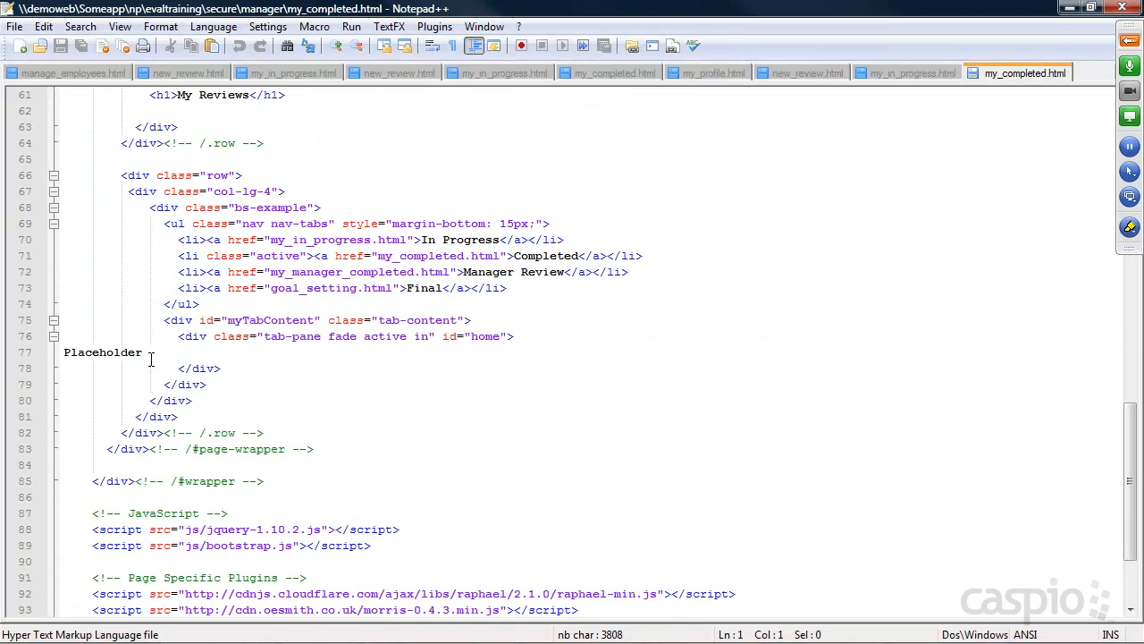
{"action": "left_click_drag", "start_coordinate": [151, 358], "coordinate": [61, 356]}
{"action": "key", "text": "ctrl+v"}
{"action": "key", "text": "ctrl+s"}
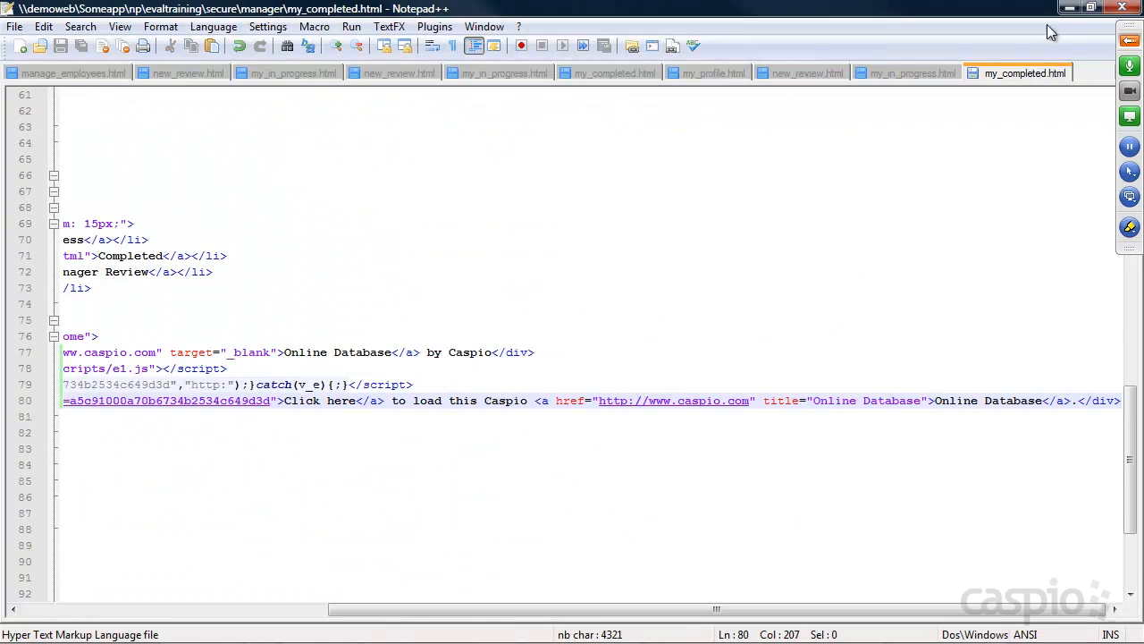
{"action": "left_click", "coordinate": [1069, 8]}
{"action": "left_click", "coordinate": [261, 637]}
Reload the Employee Evaluations page, check the Completed reviews tab, and open the New Review form
{"action": "left_click", "coordinate": [278, 14]}
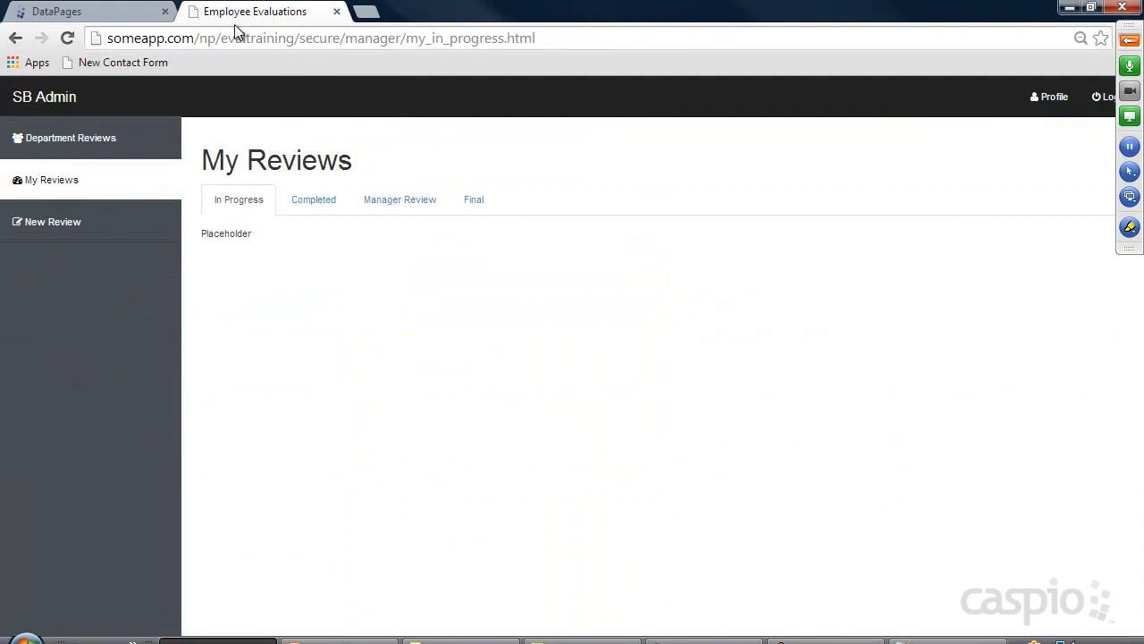
{"action": "left_click", "coordinate": [66, 39]}
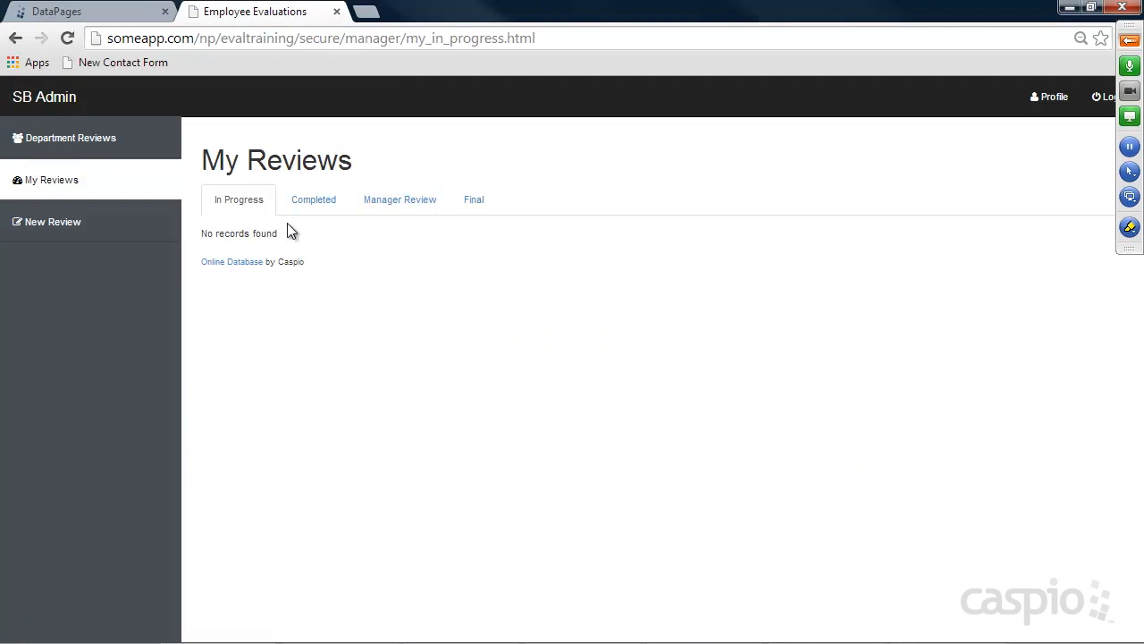
{"action": "left_click", "coordinate": [313, 200]}
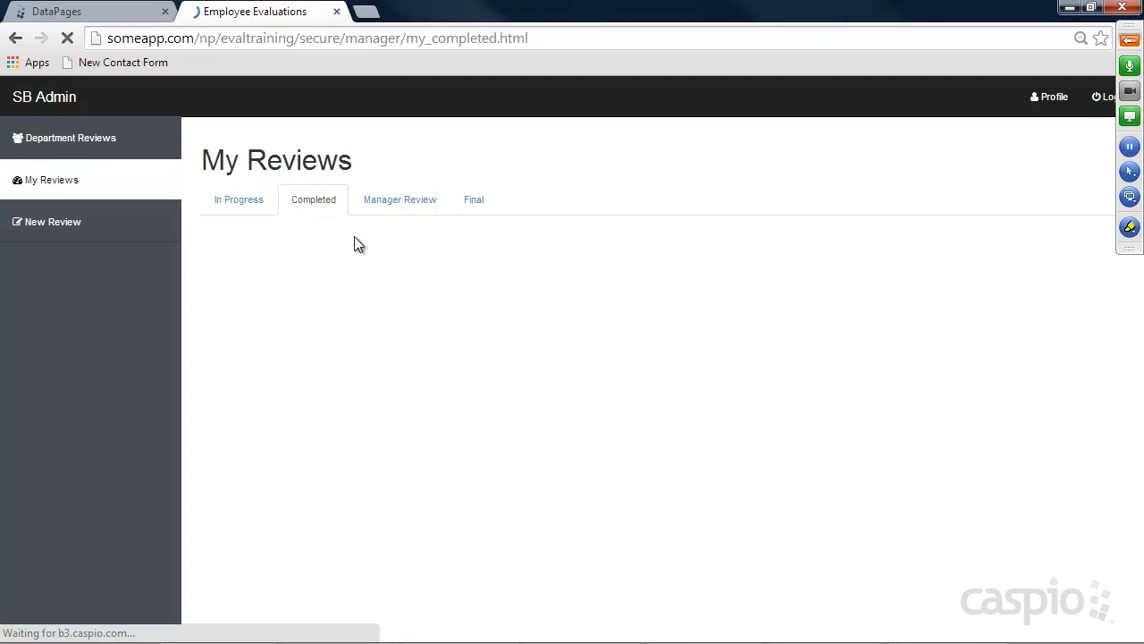
{"action": "left_click", "coordinate": [176, 237]}
Fill the review: start date the 6th, Strongly Disagree, sample text in Job Satisfaction, Goal1, Goal Actions
{"action": "double_click", "coordinate": [418, 203]}
{"action": "left_click", "coordinate": [694, 206]}
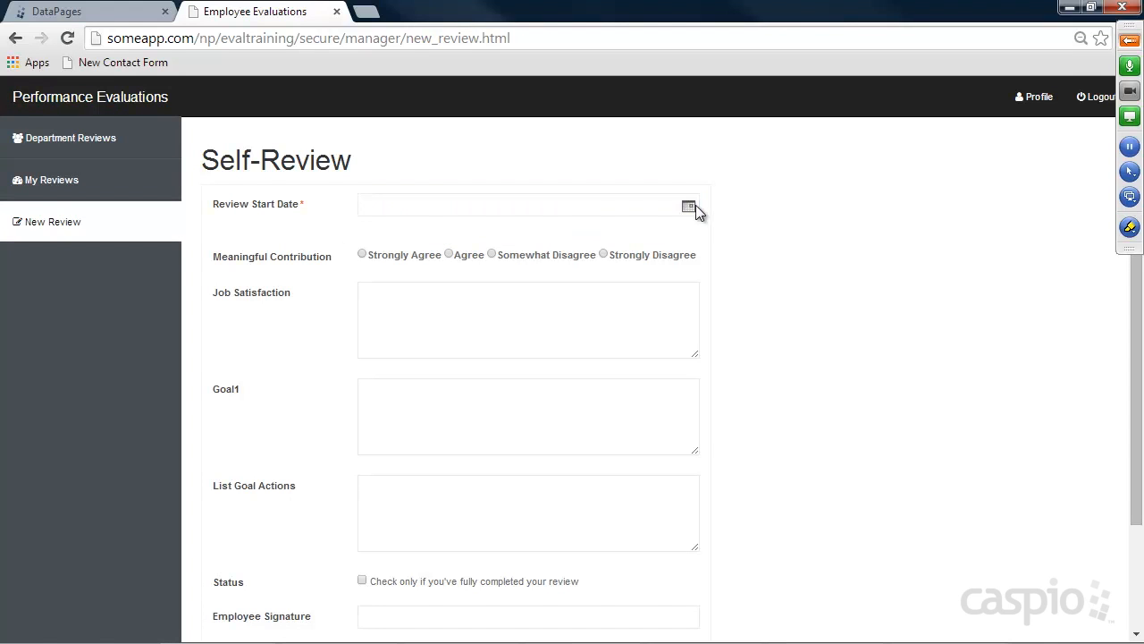
{"action": "left_click", "coordinate": [789, 237]}
{"action": "left_click", "coordinate": [603, 254]}
{"action": "left_click", "coordinate": [537, 319]}
{"action": "type", "text": "asdfasd"}
{"action": "left_click", "coordinate": [409, 409]}
{"action": "type", "text": "asdfasd"}
{"action": "left_click", "coordinate": [432, 503]}
{"action": "type", "text": "asdf"}
{"action": "scroll", "coordinate": [593, 441], "scroll_direction": "down", "scroll_amount": 2}
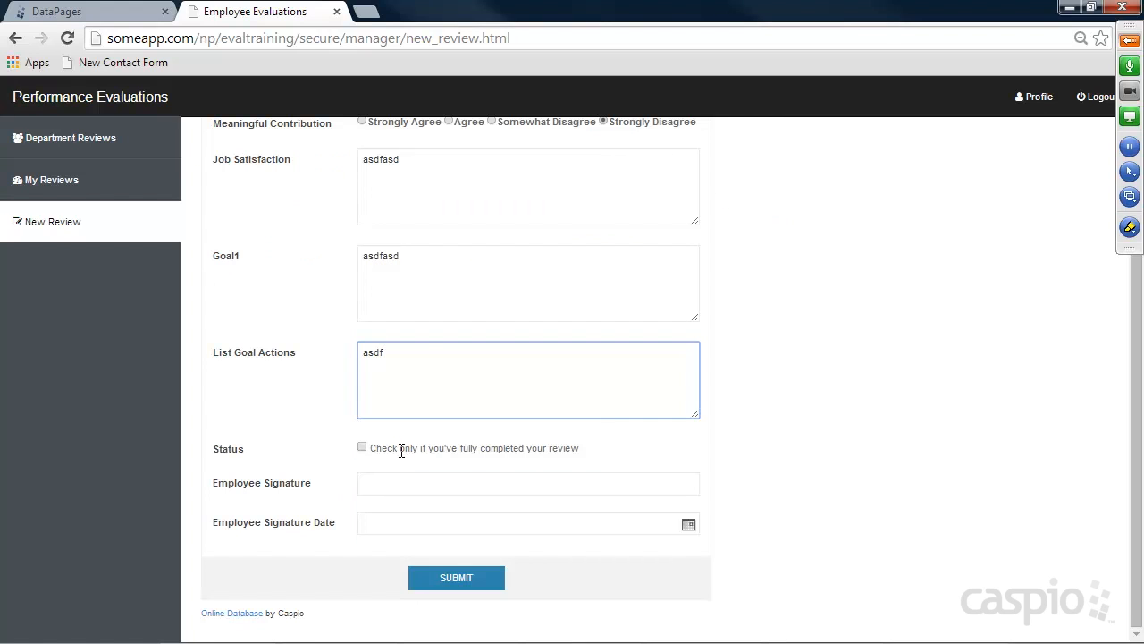
Mark it fully completed, enter the employee's signature name, date it 06/06/2014, and submit
{"action": "left_click", "coordinate": [364, 447]}
{"action": "left_click", "coordinate": [378, 475]}
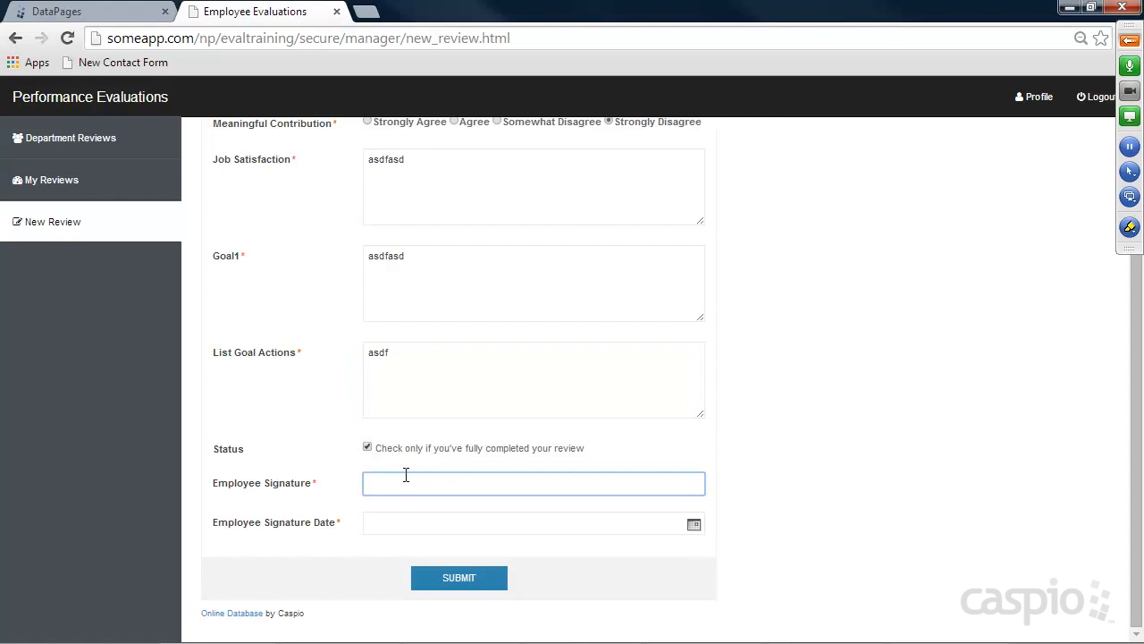
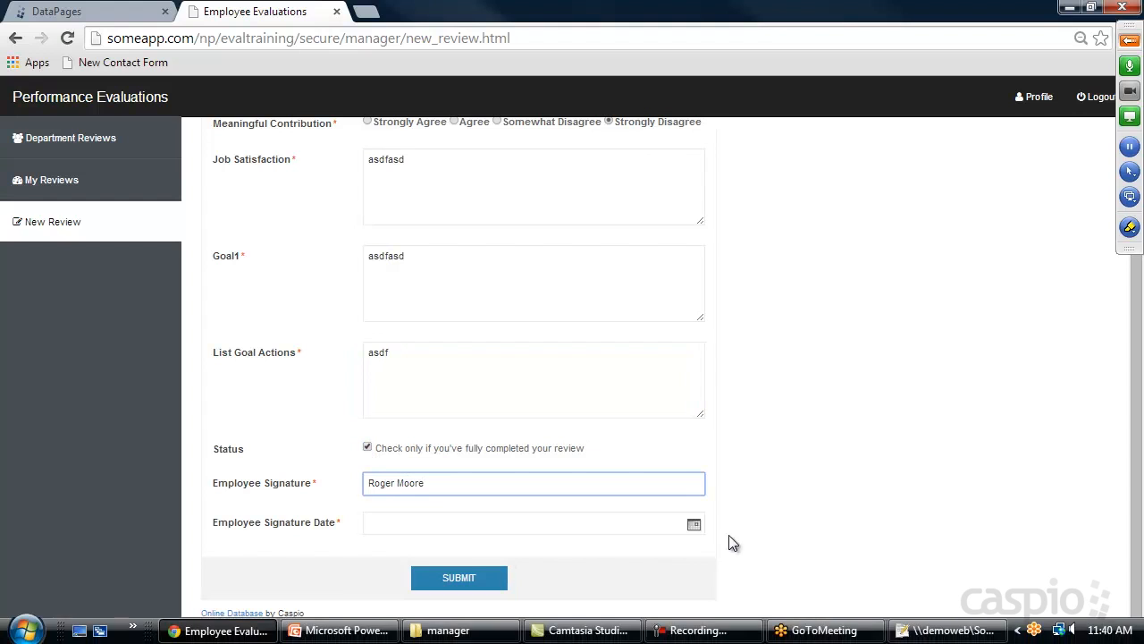
{"action": "left_click", "coordinate": [695, 525]}
{"action": "left_click", "coordinate": [795, 551]}
{"action": "left_click", "coordinate": [491, 582]}
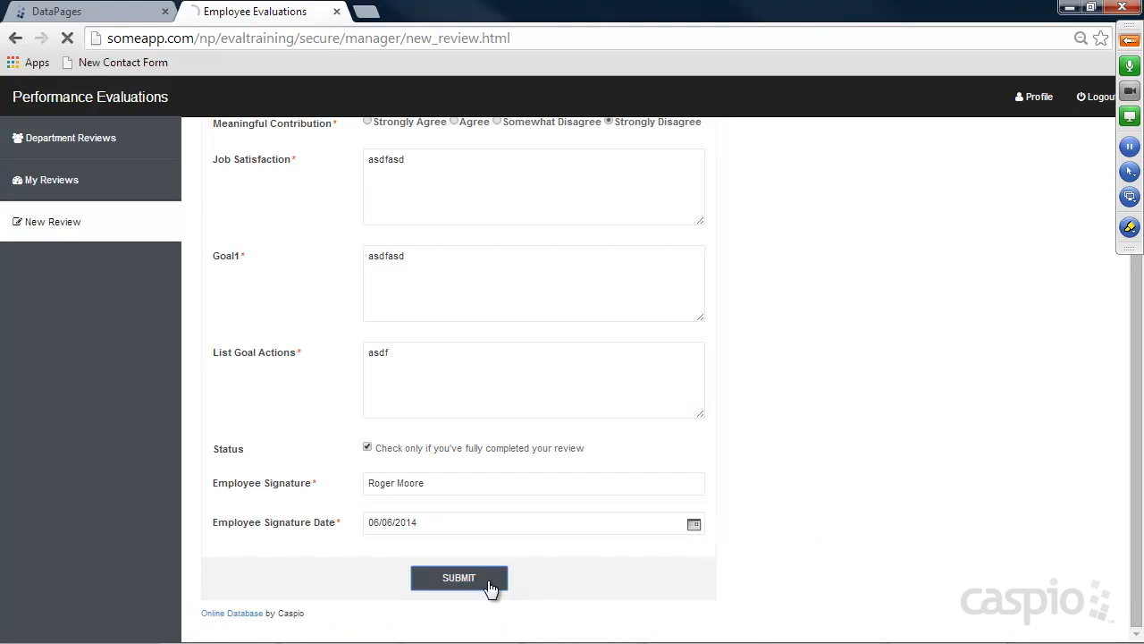
Check My Reviews > Completed and Department Reviews, then return to the DataPages list
{"action": "left_click", "coordinate": [49, 188]}
{"action": "left_click", "coordinate": [312, 204]}
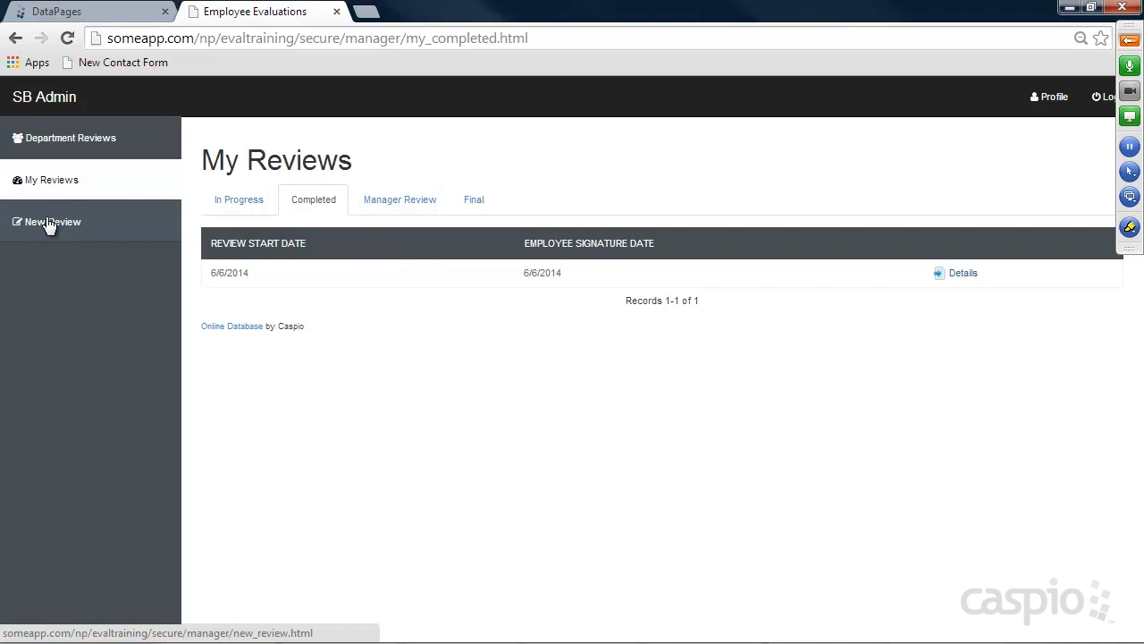
{"action": "left_click", "coordinate": [71, 145]}
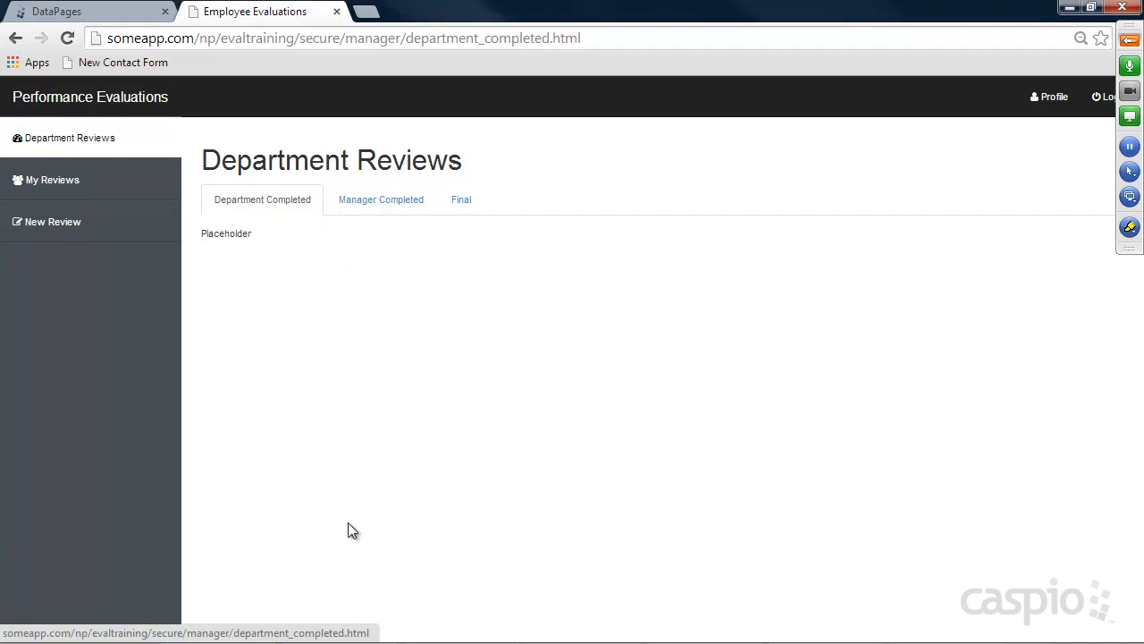
{"action": "left_click", "coordinate": [87, 18]}
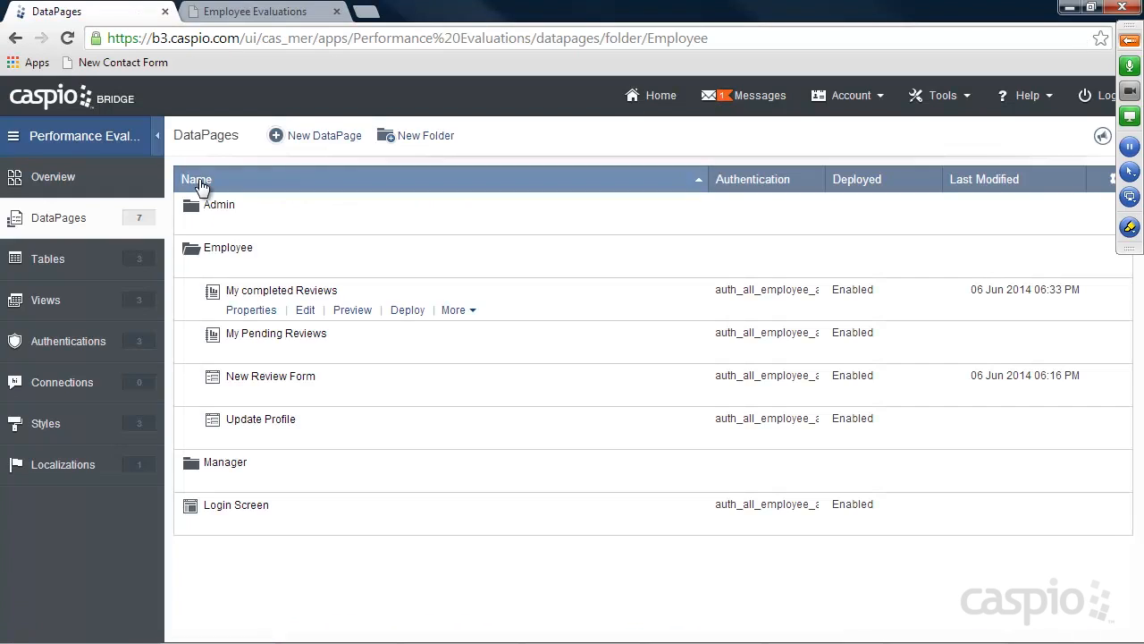
In the Manager folder, start a new Reports > Tabular DataPage and advance to data source settings
{"action": "left_click", "coordinate": [216, 482]}
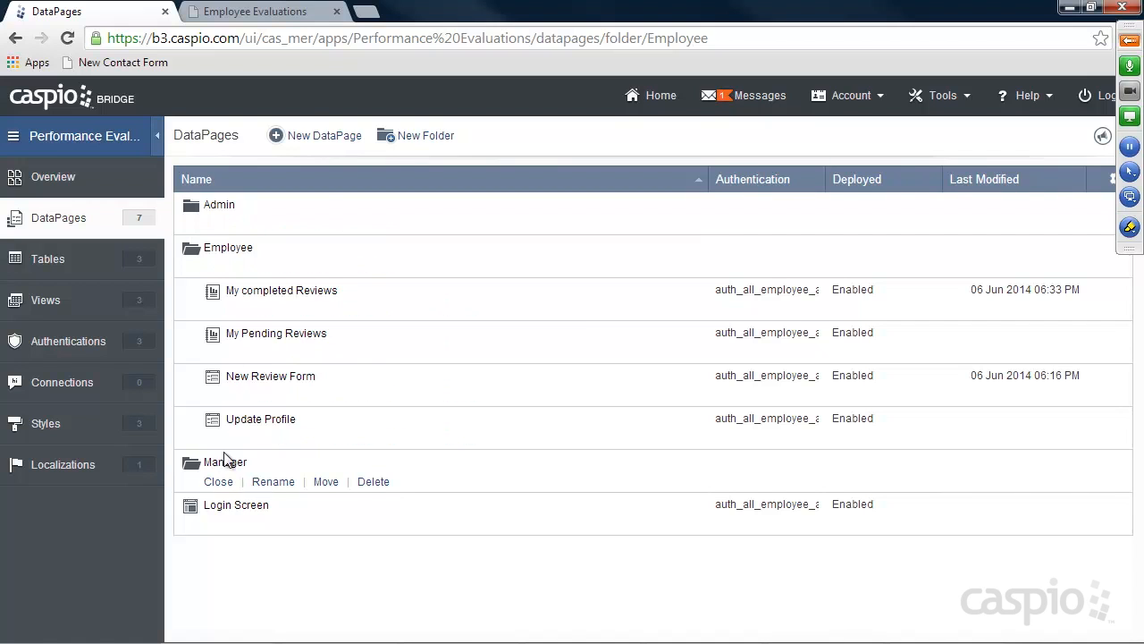
{"action": "left_click", "coordinate": [321, 141]}
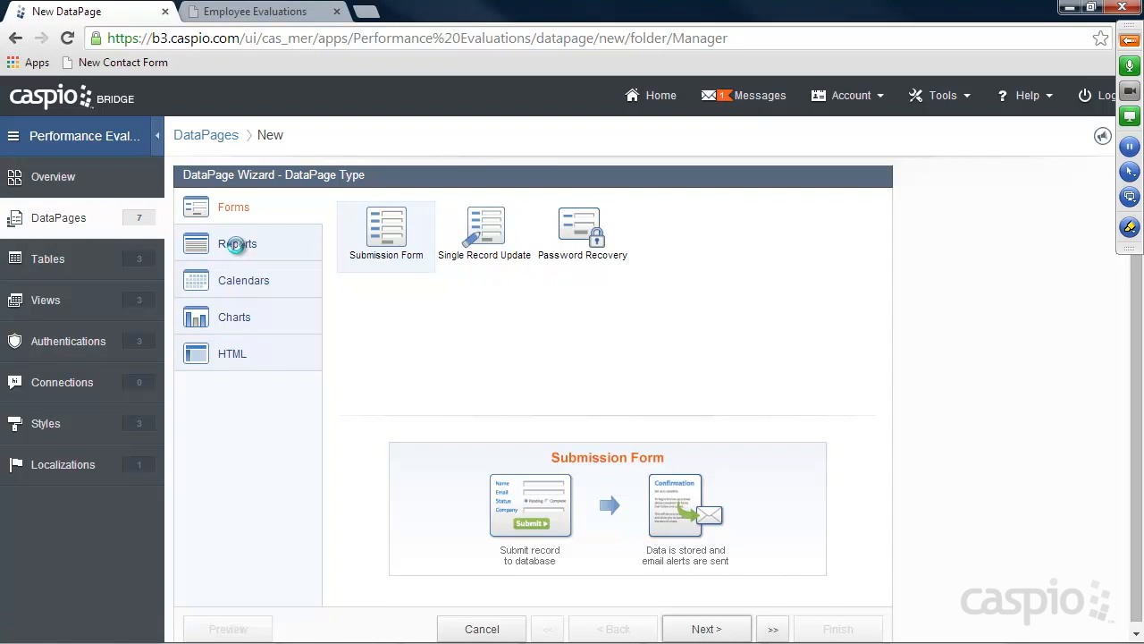
{"action": "left_click", "coordinate": [237, 249]}
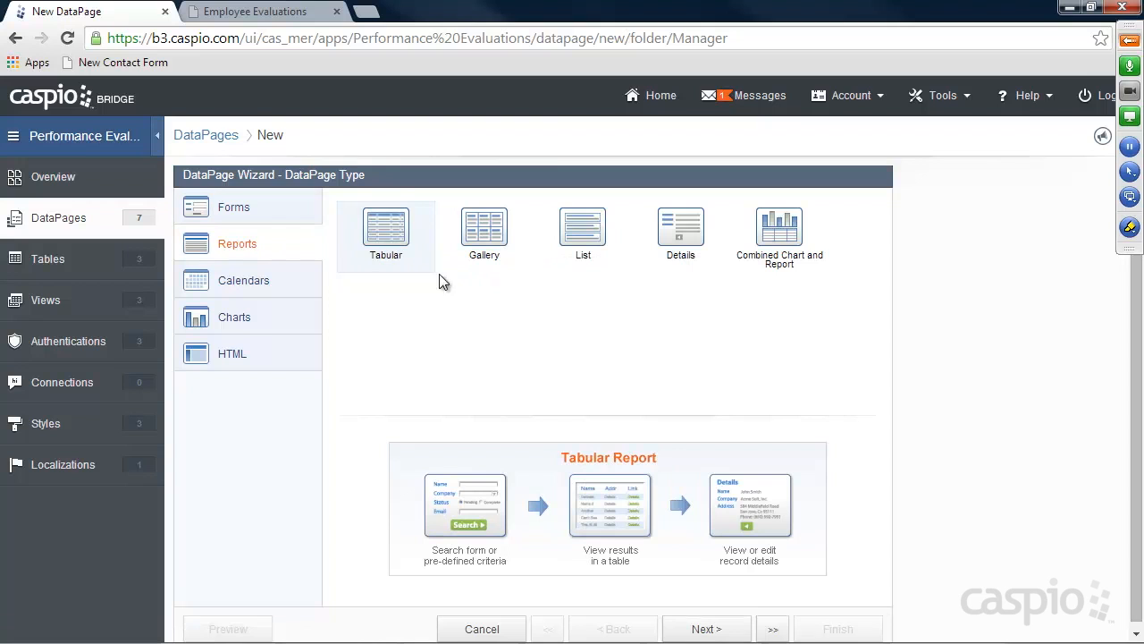
{"action": "left_click", "coordinate": [715, 631]}
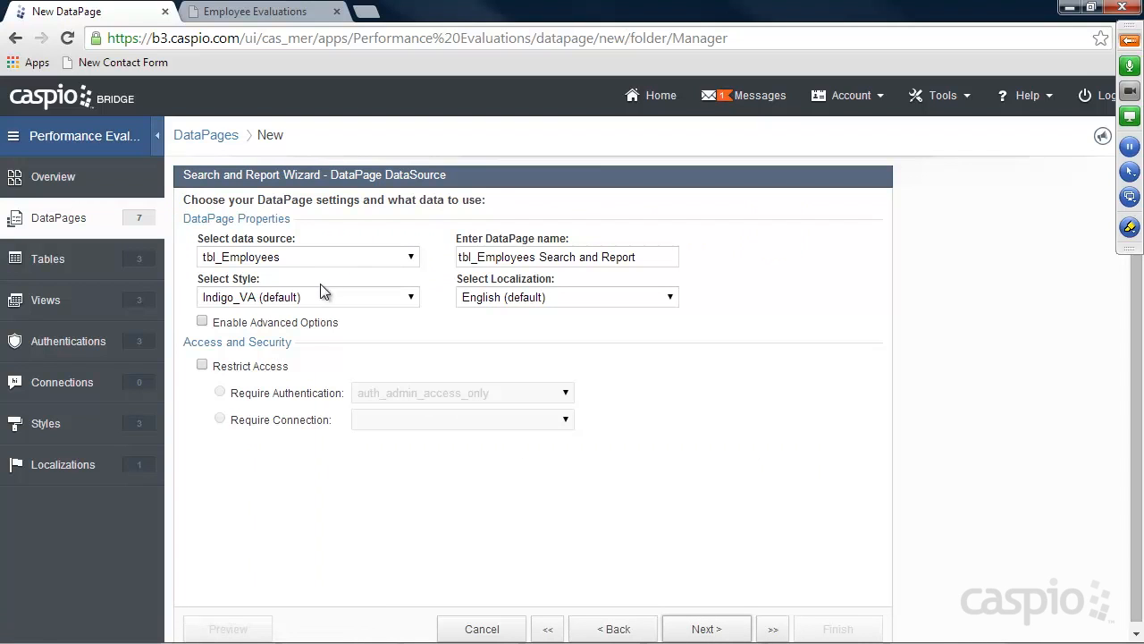
Base the report on tbl_Reviews, name it Department Completed Reviews, and enable advanced options and parameters
{"action": "left_click", "coordinate": [393, 257]}
{"action": "left_click", "coordinate": [273, 304]}
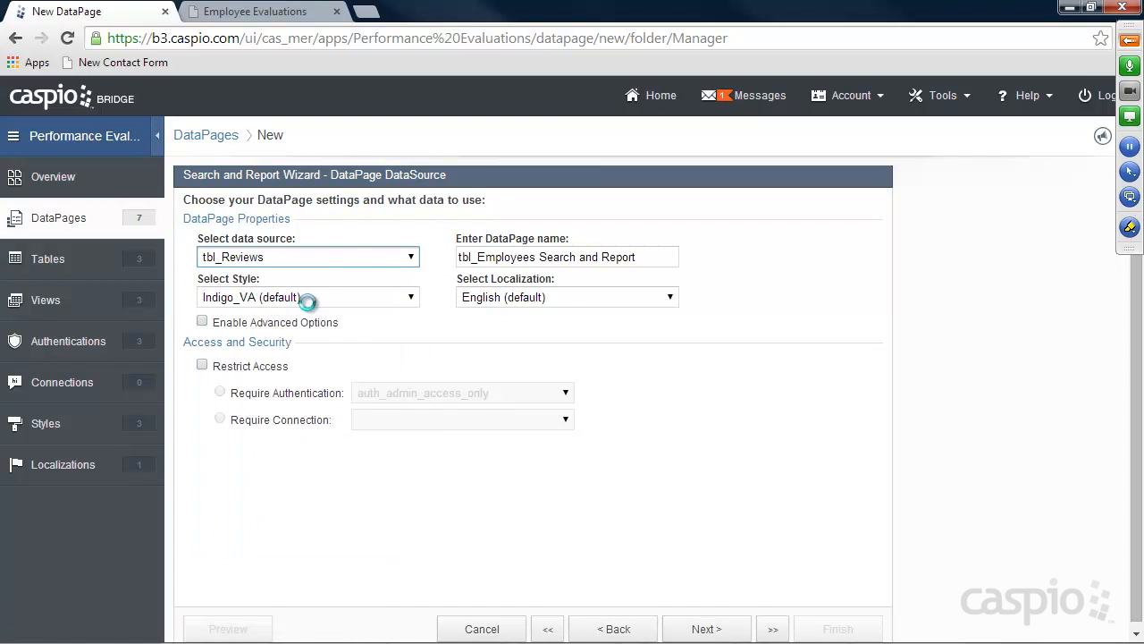
{"action": "left_click_drag", "start_coordinate": [652, 258], "coordinate": [402, 266]}
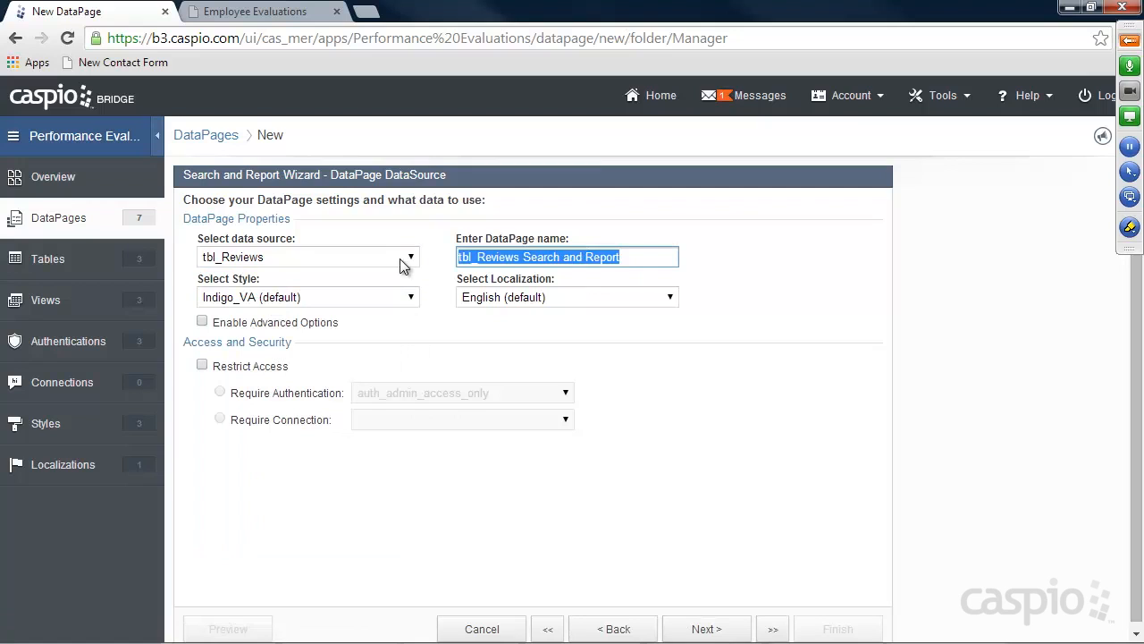
{"action": "type", "text": "Department Completed Reviews"}
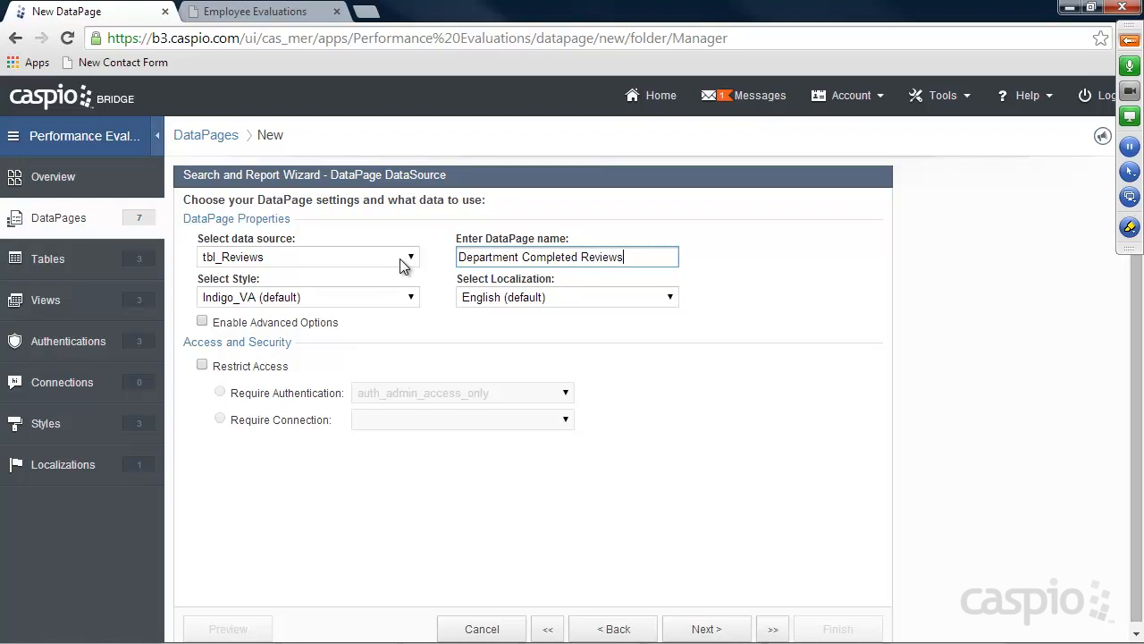
{"action": "left_click", "coordinate": [203, 322]}
{"action": "left_click", "coordinate": [462, 322]}
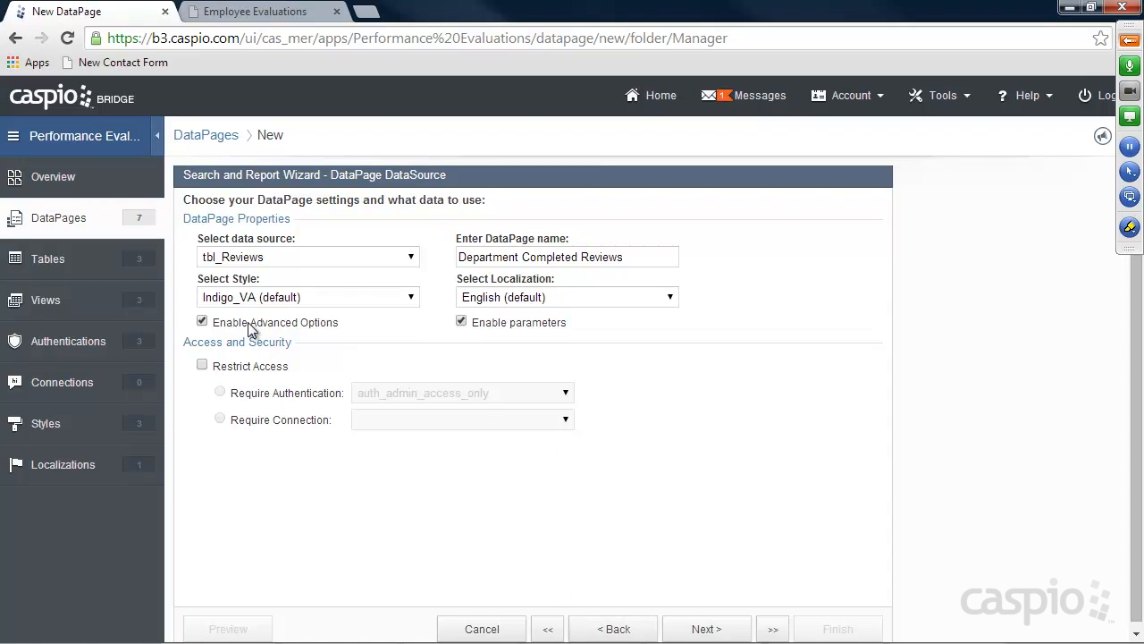
Restrict access to auth_admin_and_manager_access authentication and continue to the Search Type step
{"action": "left_click", "coordinate": [202, 365]}
{"action": "left_click", "coordinate": [407, 400]}
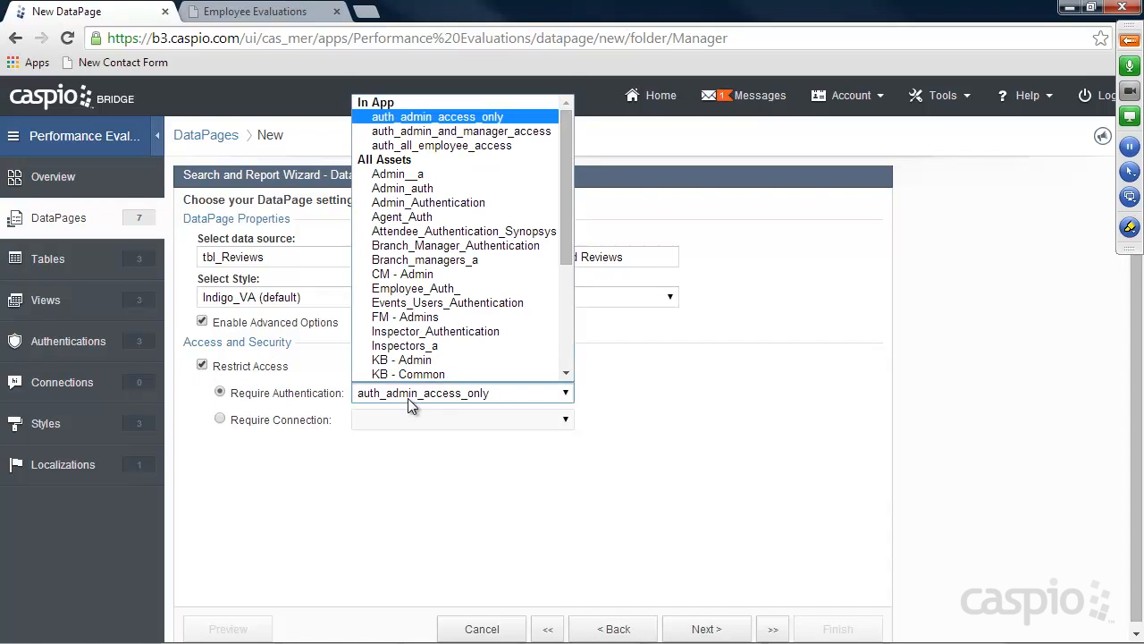
{"action": "left_click", "coordinate": [440, 134]}
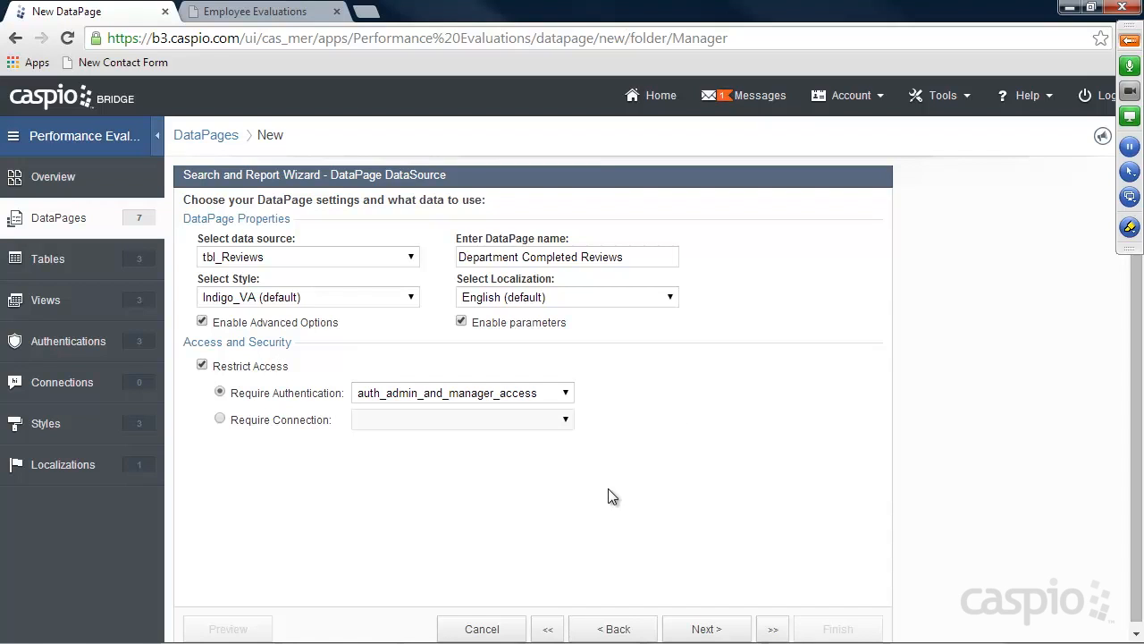
{"action": "left_click", "coordinate": [709, 629]}
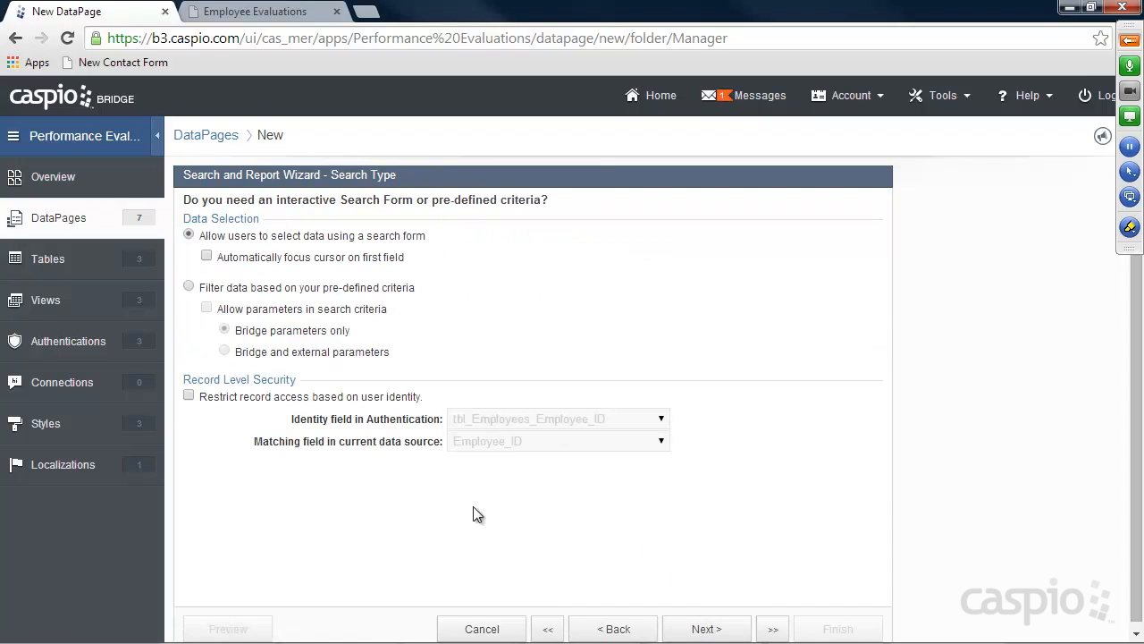
Filter data on pre-defined criteria that accept both Bridge and external parameters
{"action": "left_click", "coordinate": [229, 290]}
{"action": "left_click", "coordinate": [229, 309]}
{"action": "left_click", "coordinate": [247, 351]}
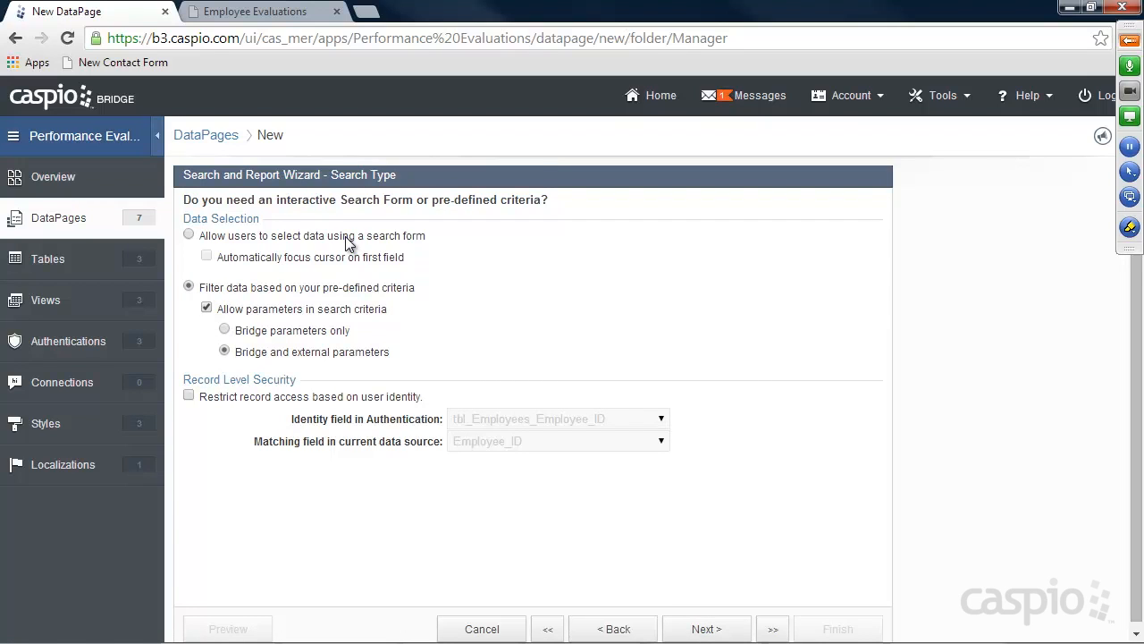
Restrict records to the signed-in user by Manager_ID and advance to results field selection
{"action": "left_click", "coordinate": [189, 396]}
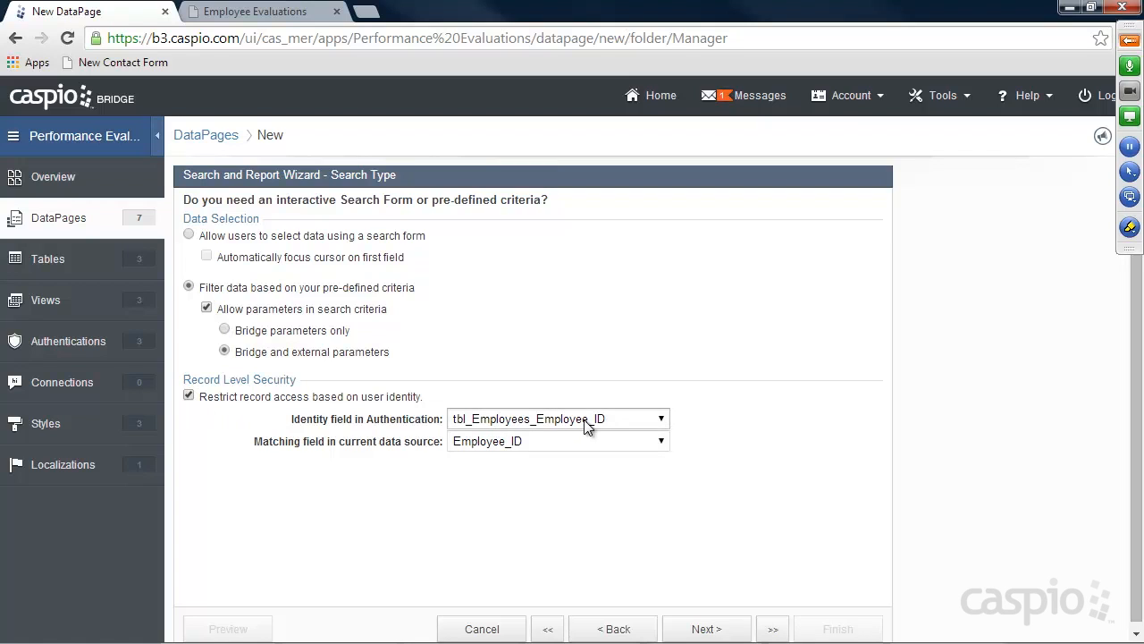
{"action": "left_click", "coordinate": [536, 441]}
{"action": "left_click", "coordinate": [530, 474]}
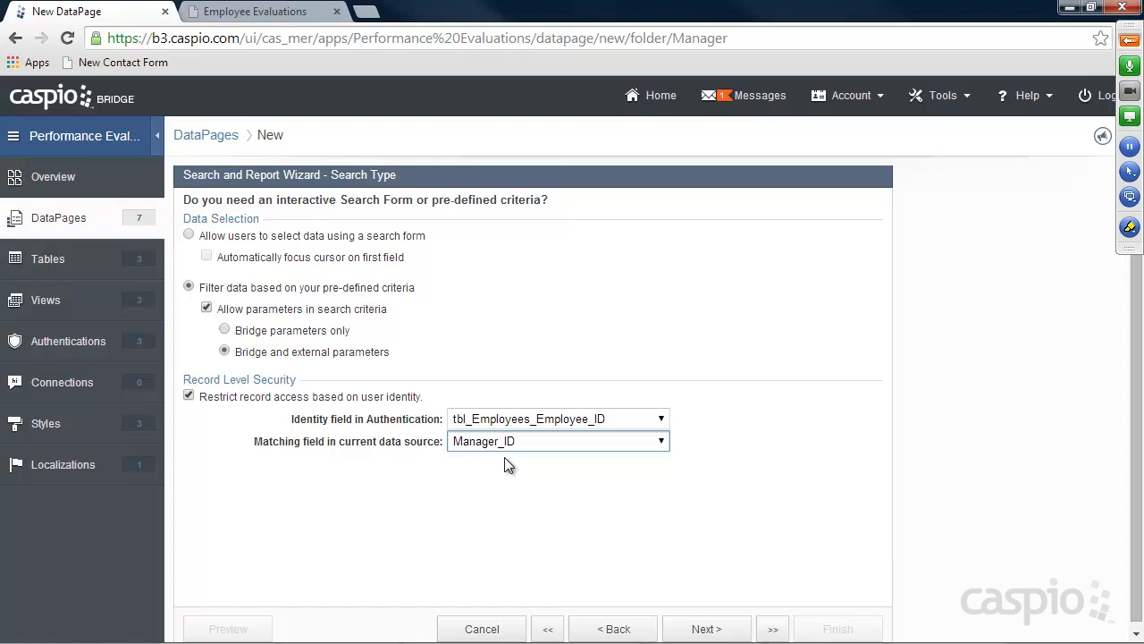
{"action": "left_click", "coordinate": [715, 630]}
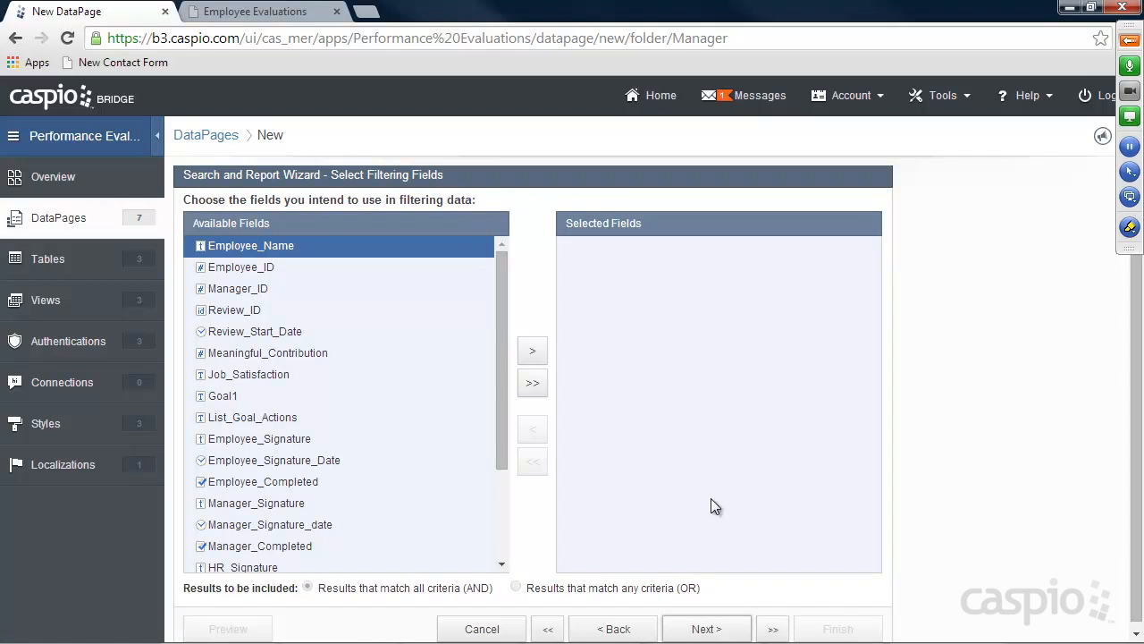
{"action": "left_click", "coordinate": [707, 629]}
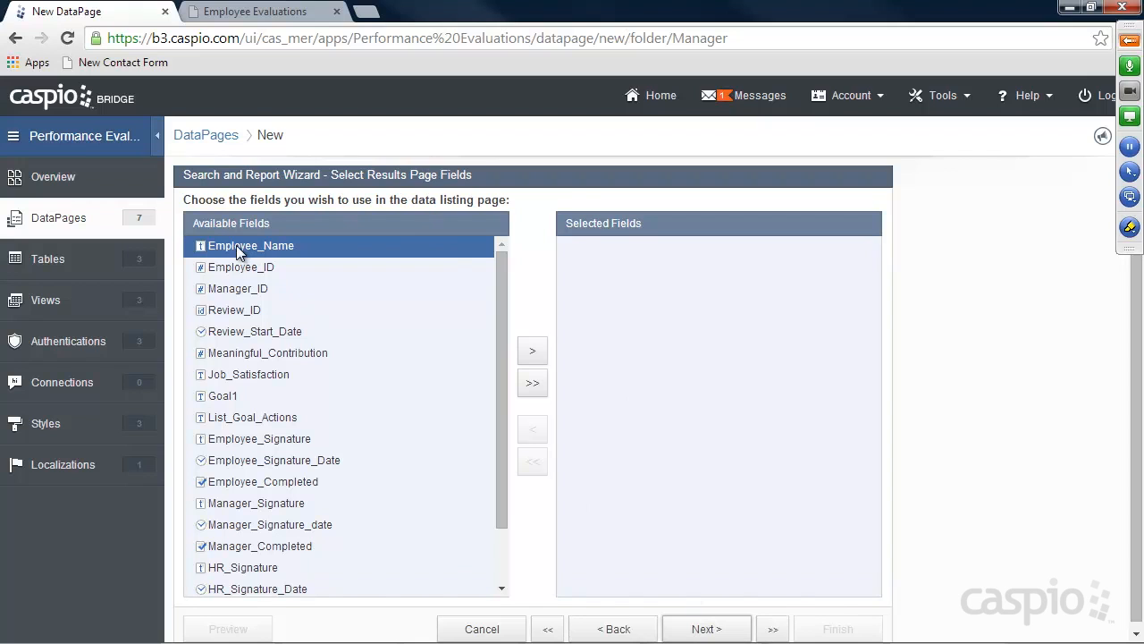
Add Employee_Name, Review_Start_Date and Employee_Signature_Date to the results page fields
{"action": "left_click", "coordinate": [533, 351]}
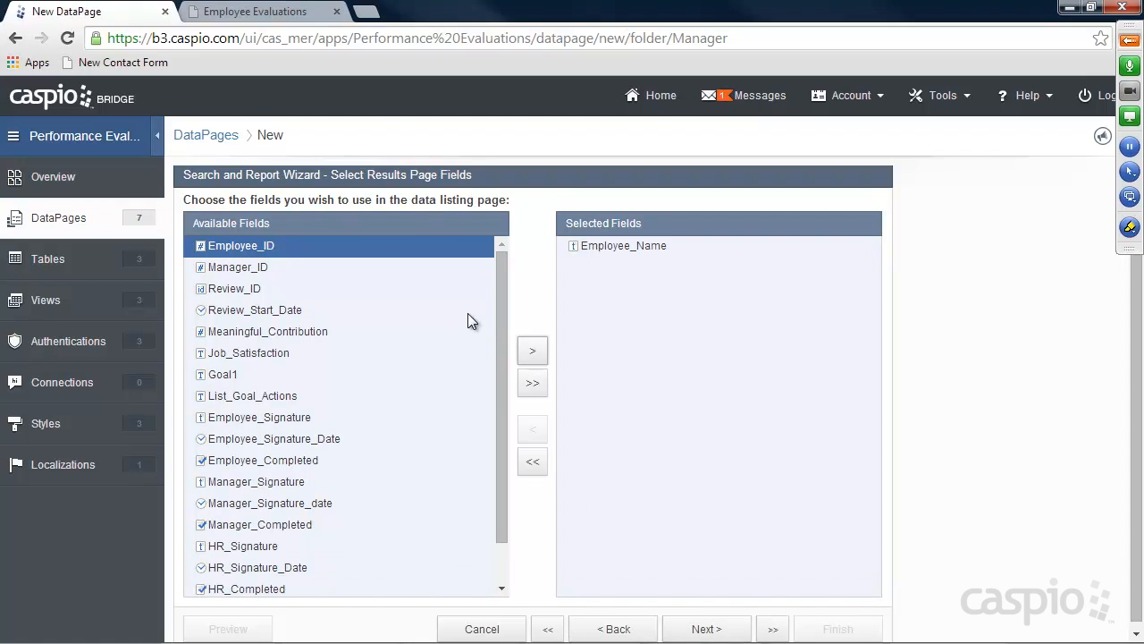
{"action": "left_click", "coordinate": [286, 310]}
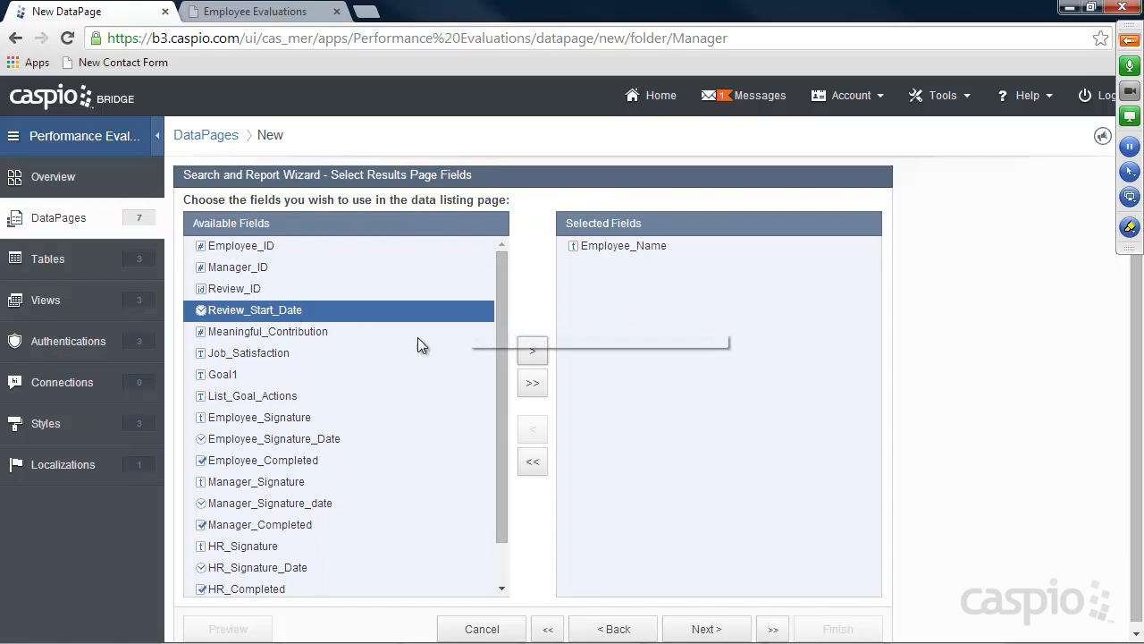
{"action": "left_click", "coordinate": [532, 351]}
{"action": "scroll", "coordinate": [505, 336], "scroll_direction": "down", "scroll_amount": 1}
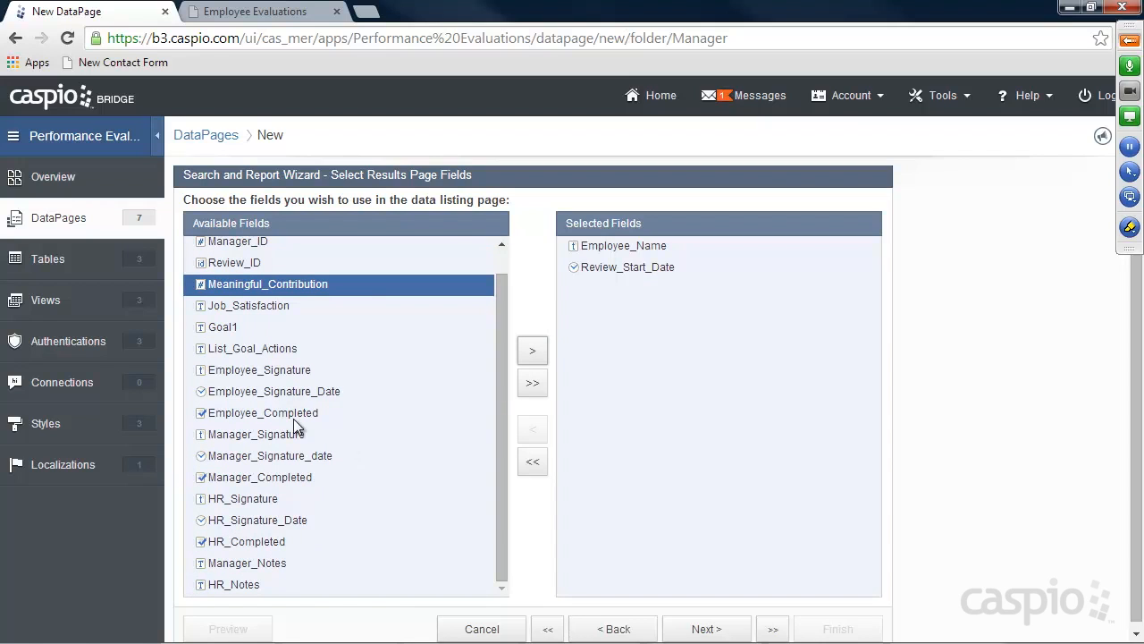
{"action": "left_click", "coordinate": [293, 393]}
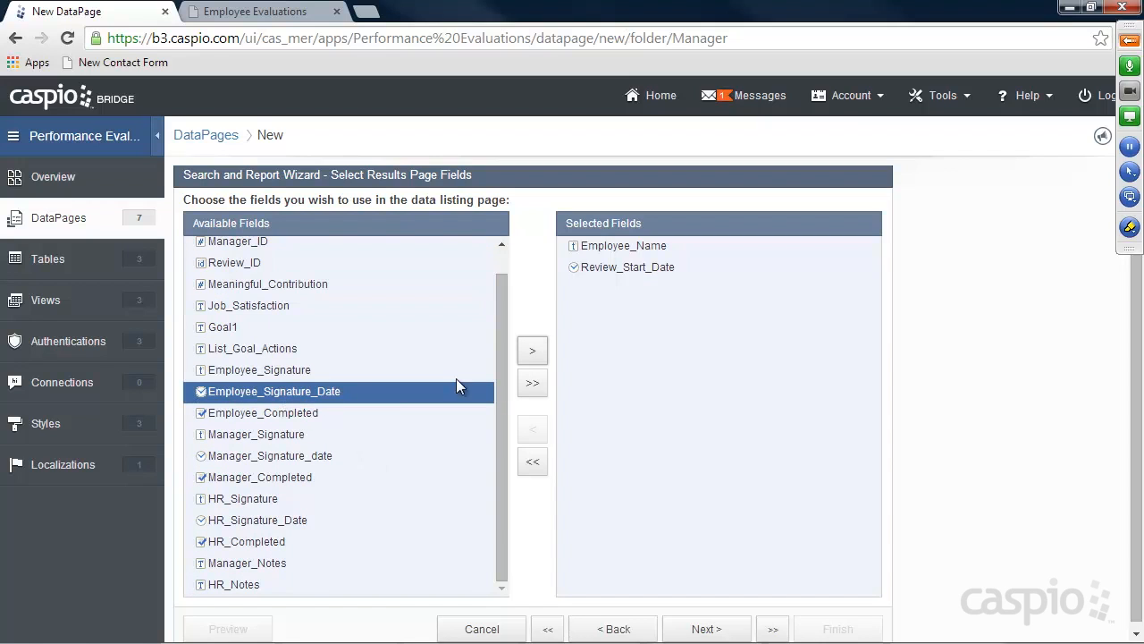
{"action": "left_click", "coordinate": [532, 350]}
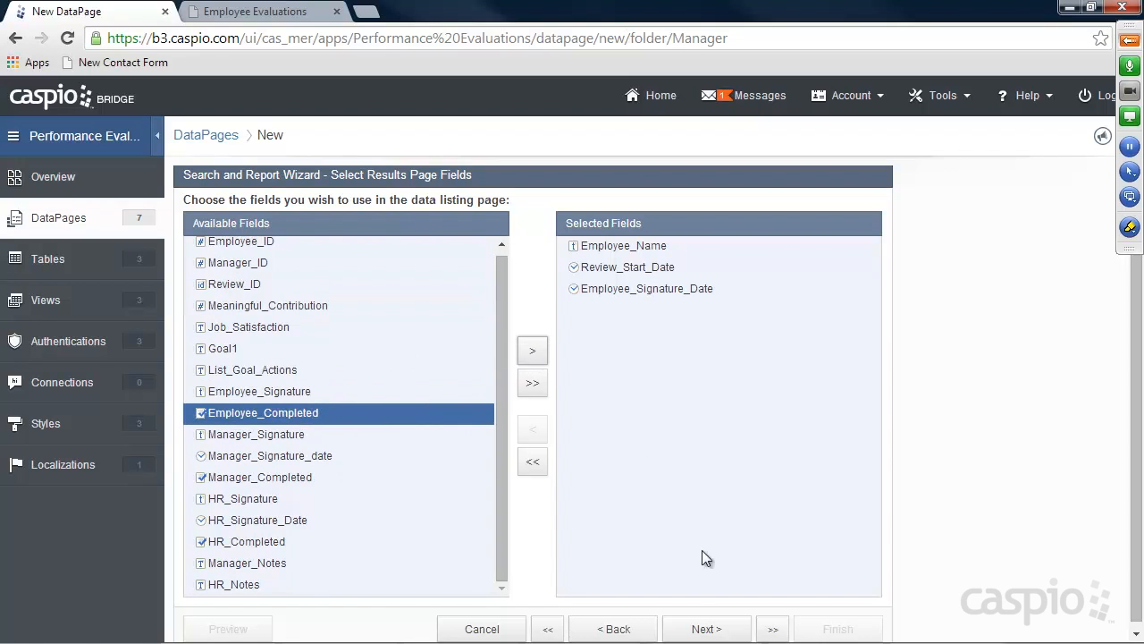
{"action": "left_click", "coordinate": [720, 629]}
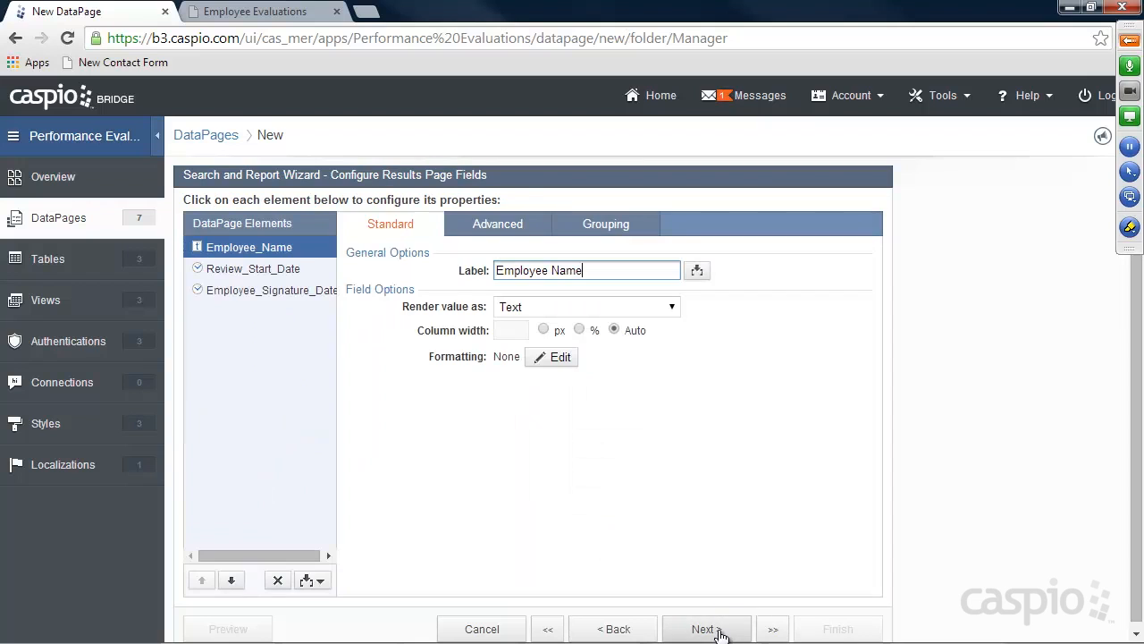
Relabel the Employee_Signature_Date results field as 'Review End Date'
{"action": "left_click", "coordinate": [277, 271]}
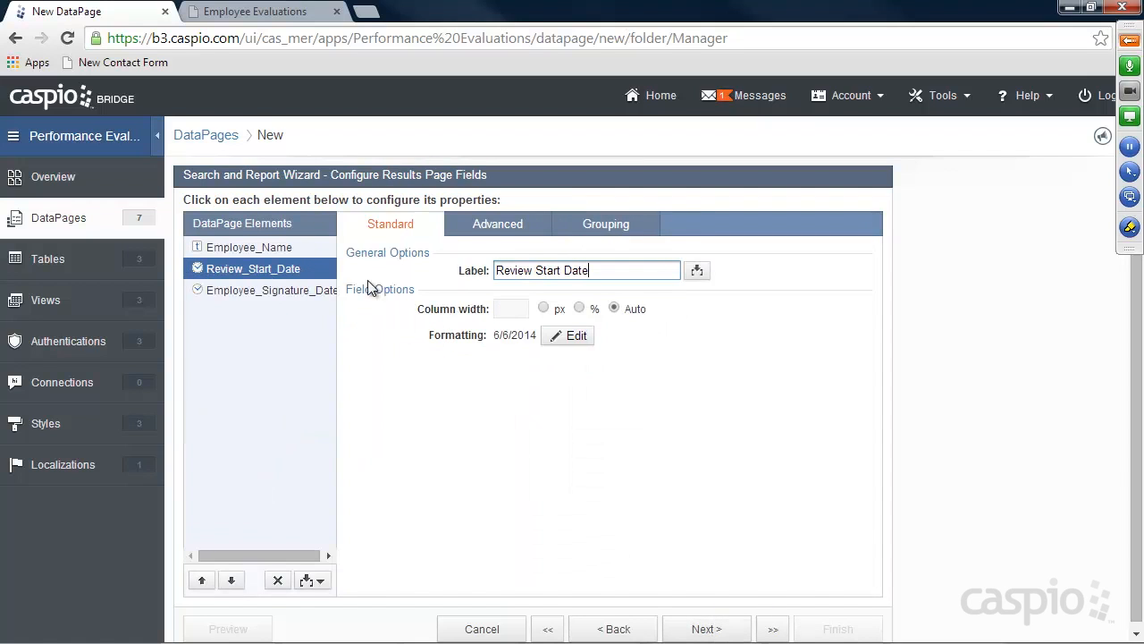
{"action": "left_click", "coordinate": [268, 290]}
{"action": "left_click_drag", "start_coordinate": [645, 268], "coordinate": [328, 256]}
{"action": "type", "text": "R"}
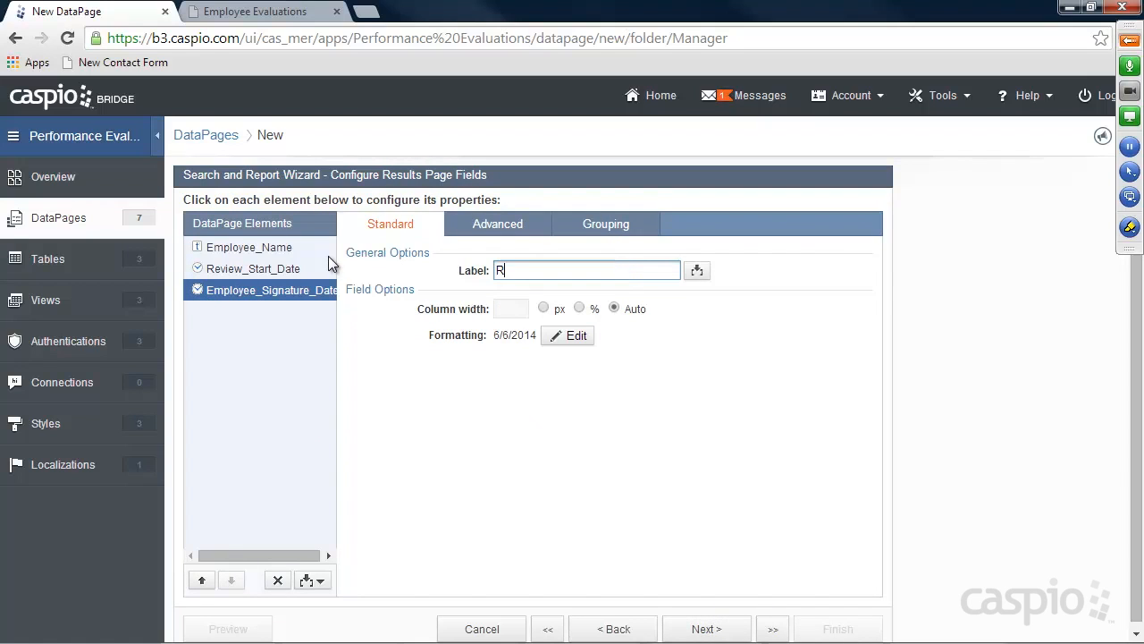
{"action": "type", "text": "eview End Date"}
{"action": "left_click", "coordinate": [703, 629]}
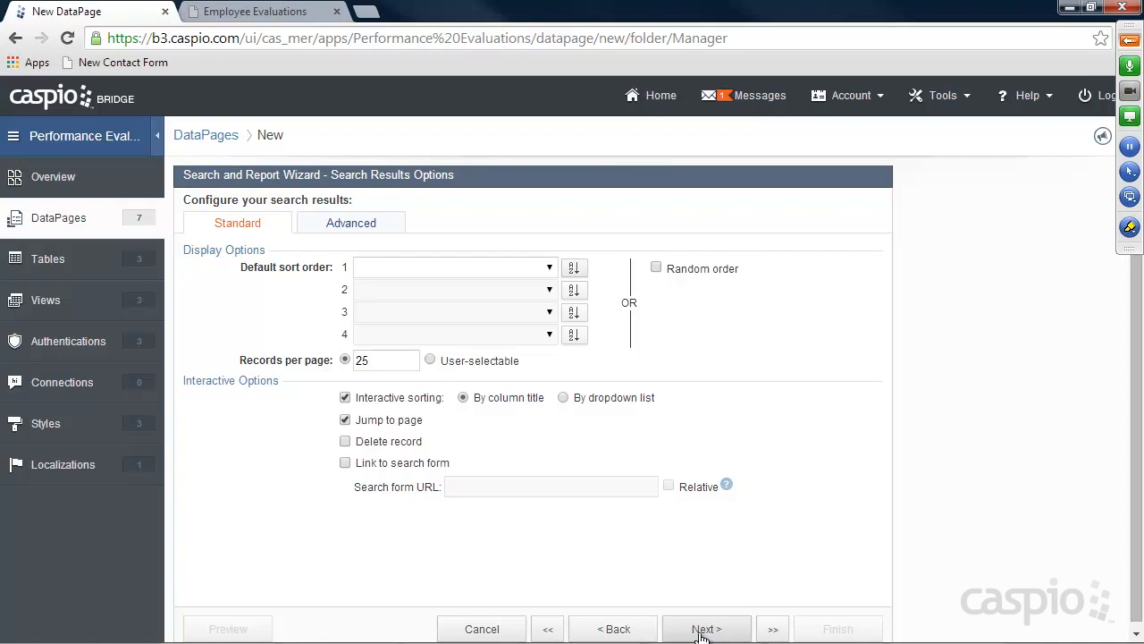
Keep a details page and add Employee_Name, Review_Start_Date and Employee_Signature_Date to it
{"action": "left_click", "coordinate": [701, 632]}
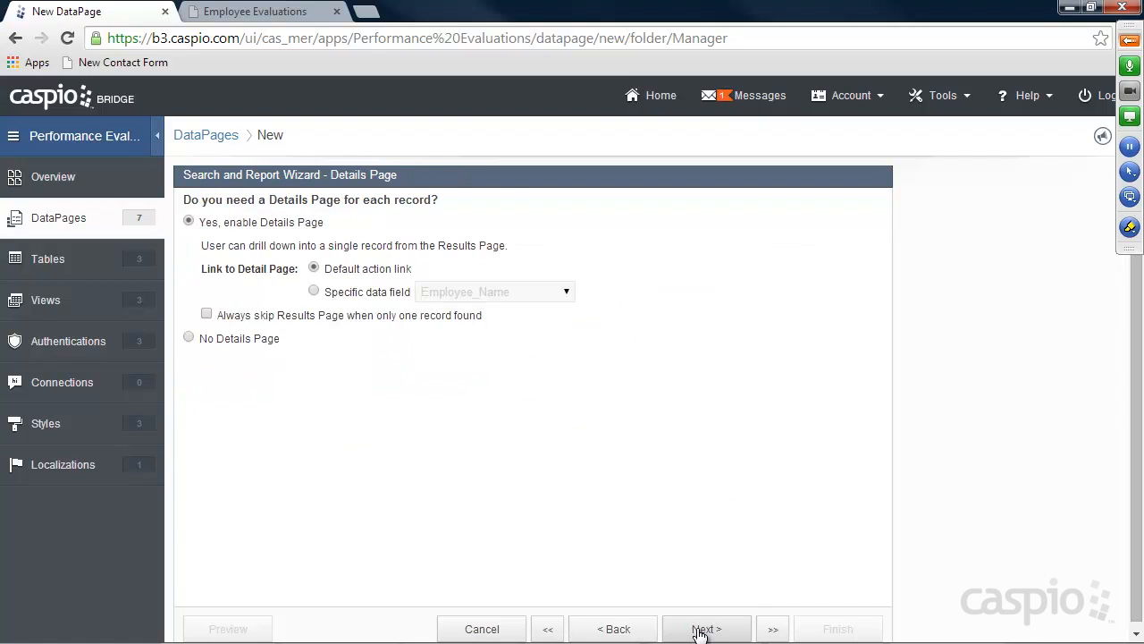
{"action": "left_click", "coordinate": [701, 630]}
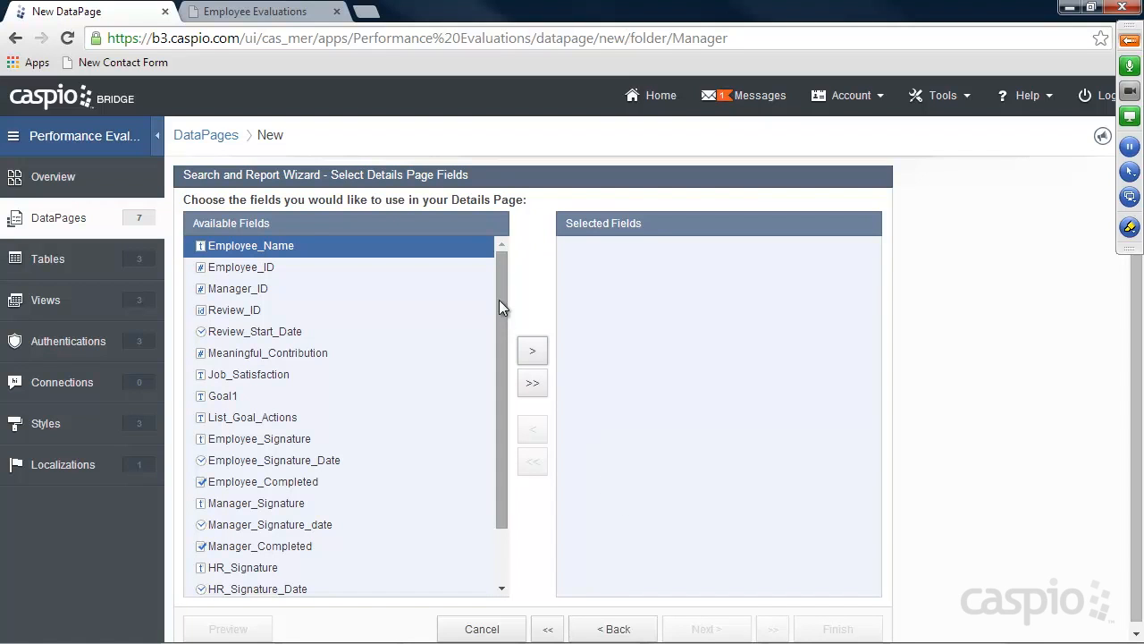
{"action": "left_click", "coordinate": [534, 353]}
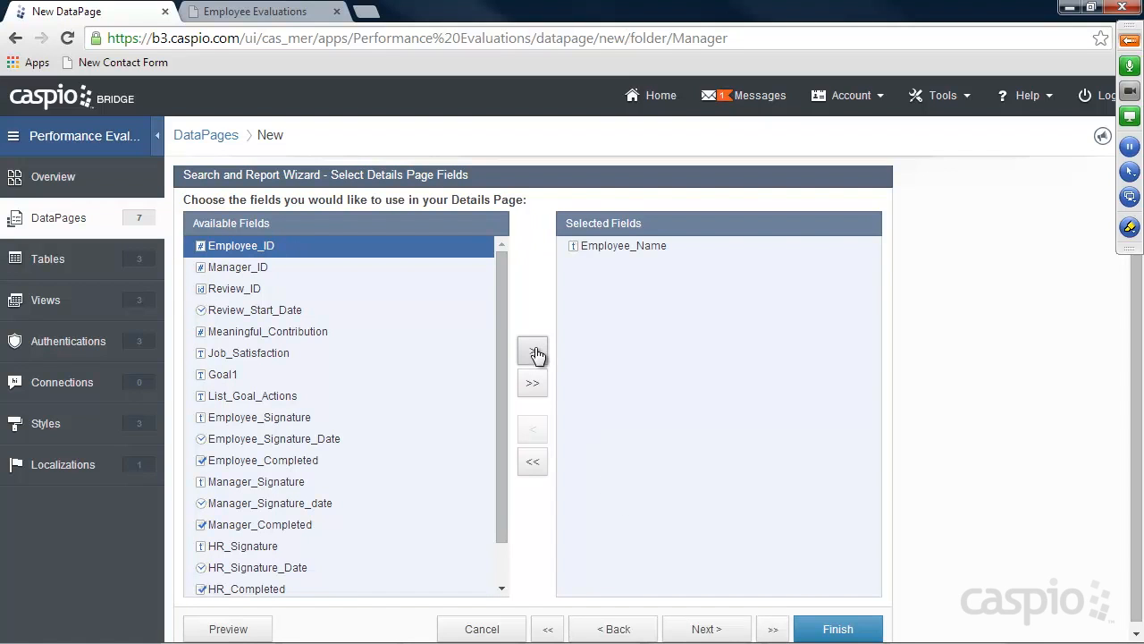
{"action": "left_click_drag", "start_coordinate": [506, 334], "coordinate": [501, 354]}
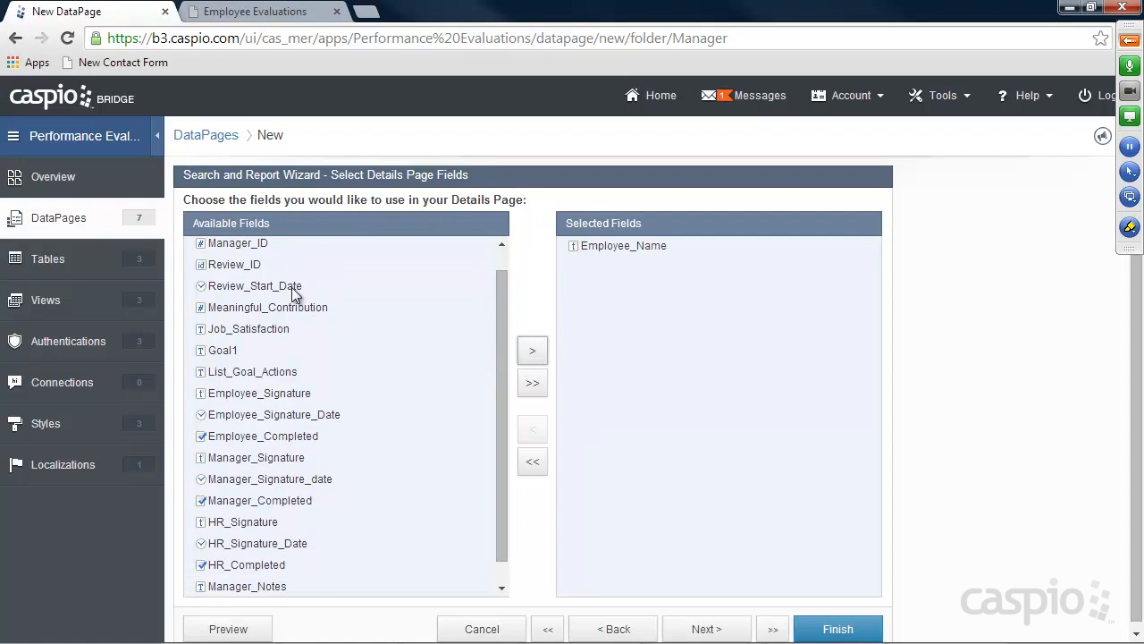
{"action": "left_click", "coordinate": [295, 287]}
{"action": "left_click", "coordinate": [532, 350]}
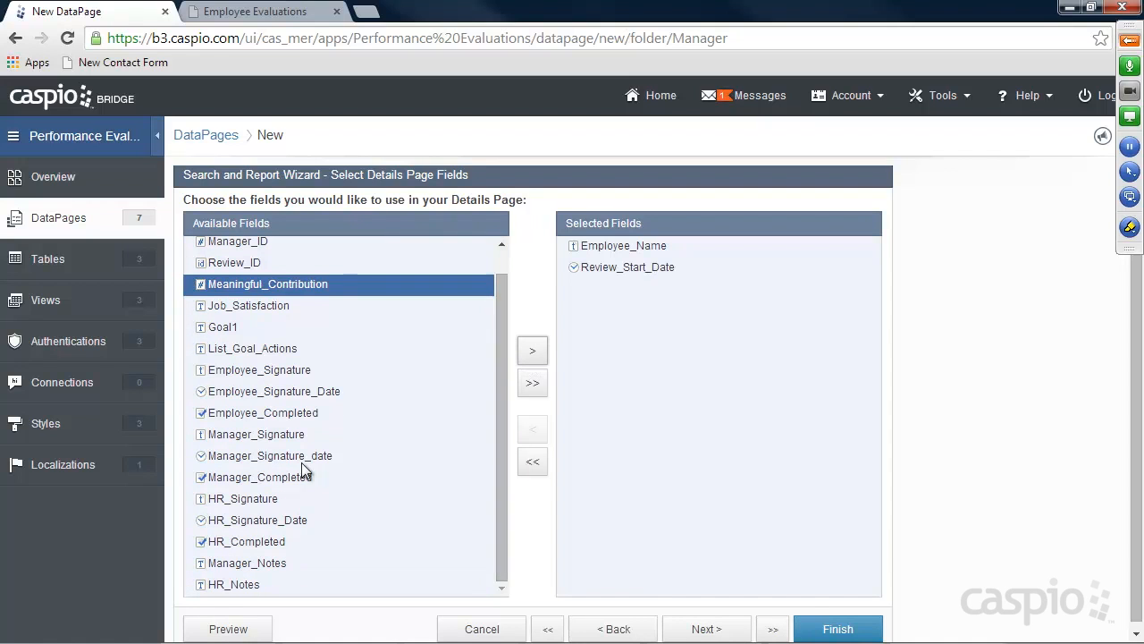
{"action": "left_click", "coordinate": [268, 391]}
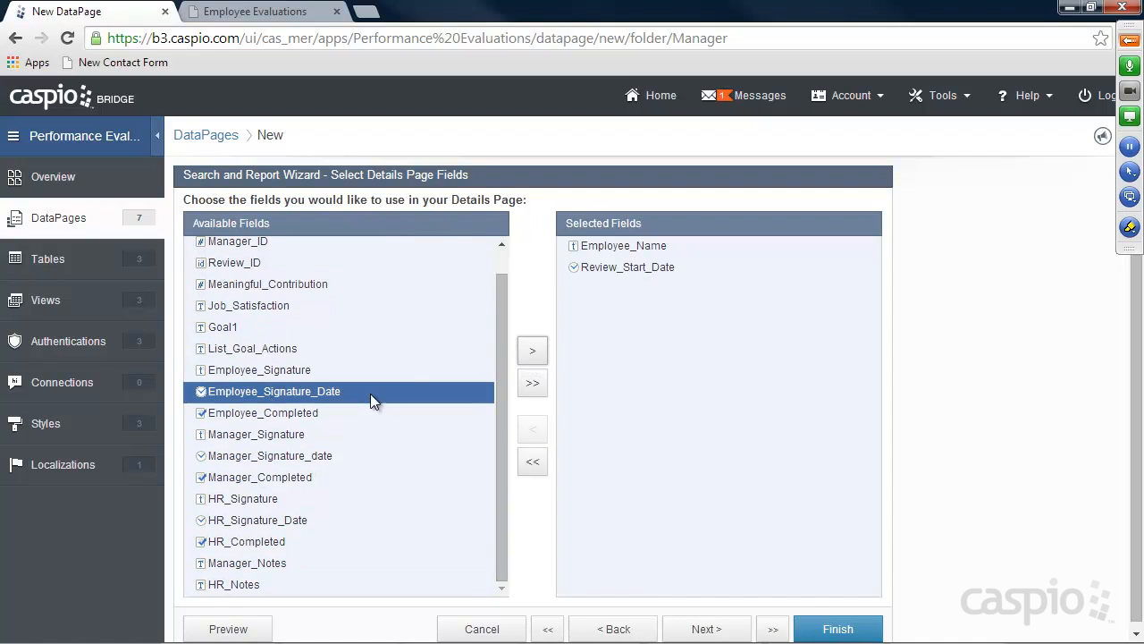
{"action": "left_click", "coordinate": [531, 351]}
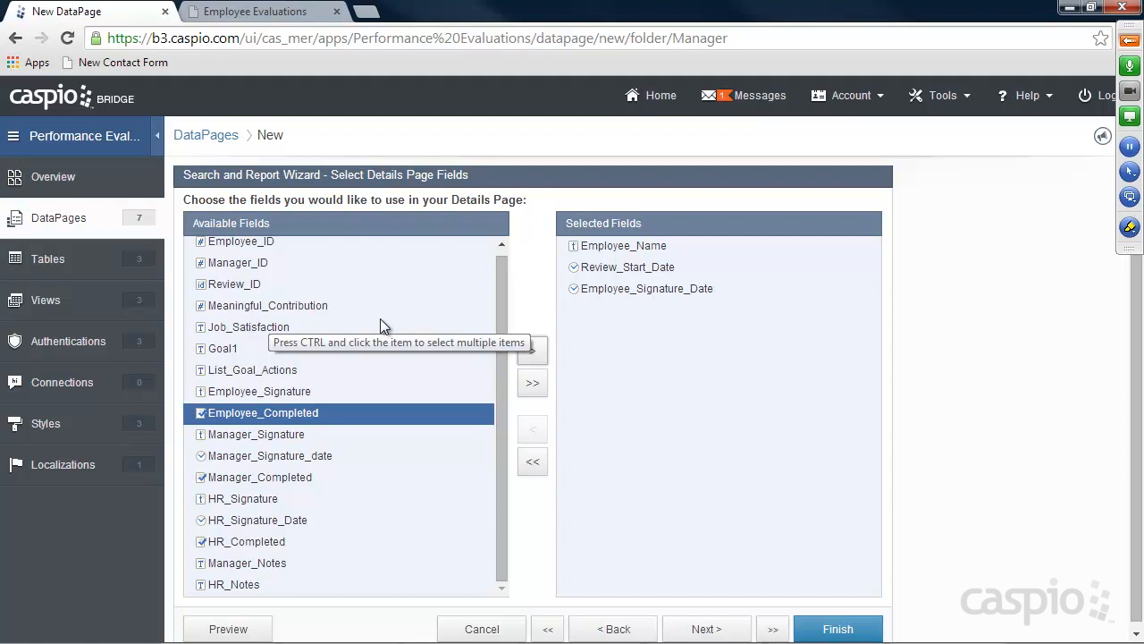
Add Meaningful_Contribution, Job_Satisfaction, Goal1 and List_Goal_Actions to the details page
{"action": "left_click", "coordinate": [251, 308]}
{"action": "left_click", "coordinate": [532, 350]}
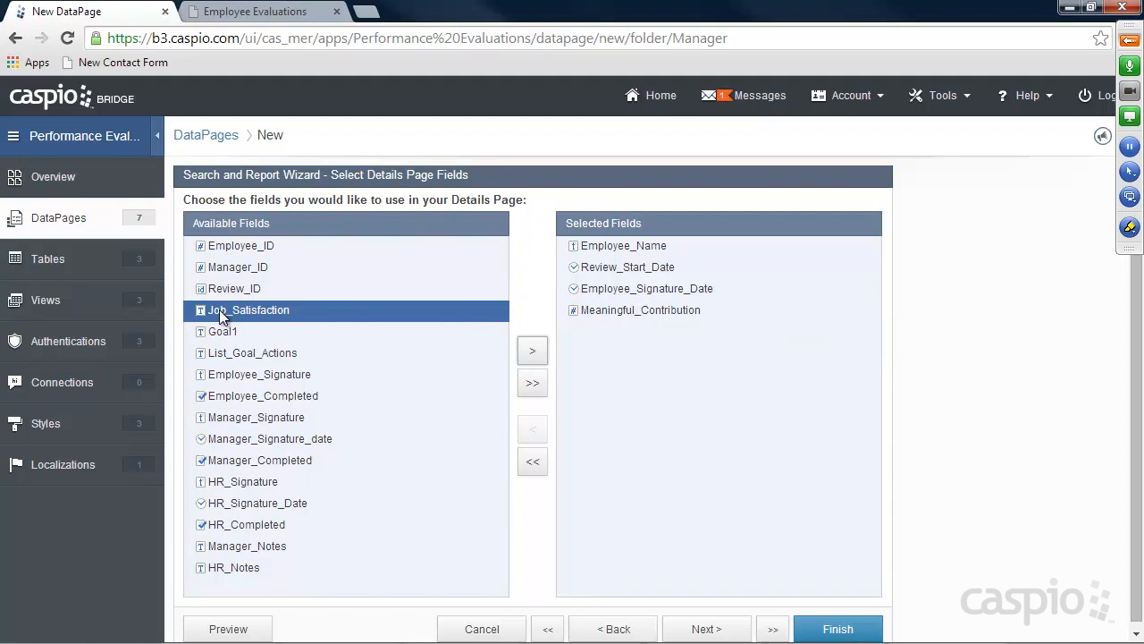
{"action": "left_click", "coordinate": [532, 351]}
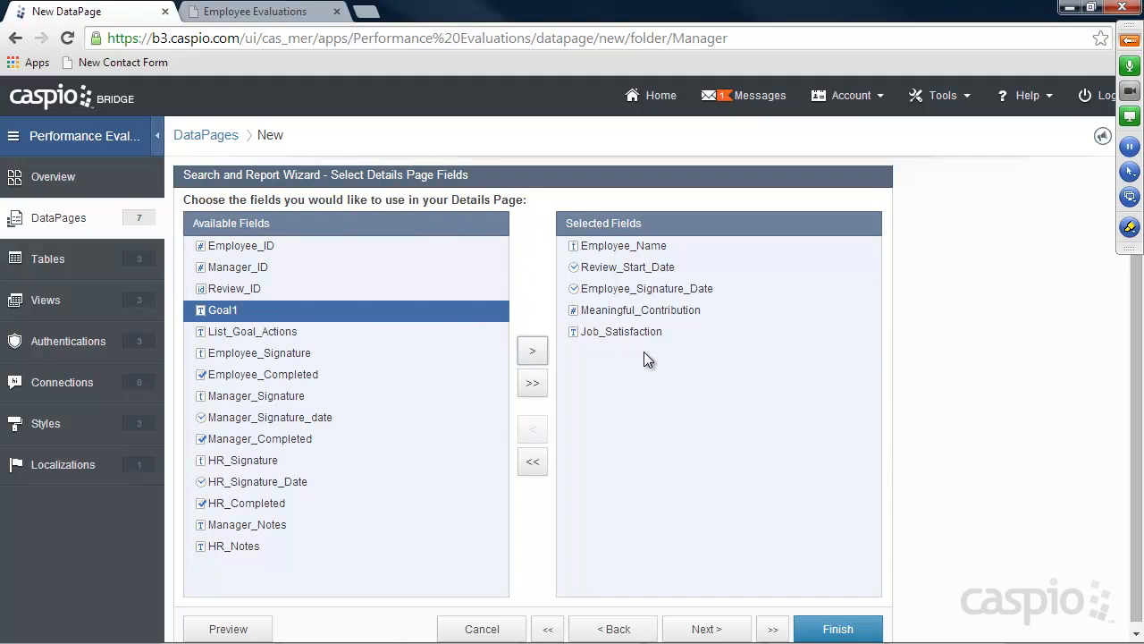
{"action": "left_click", "coordinate": [532, 354]}
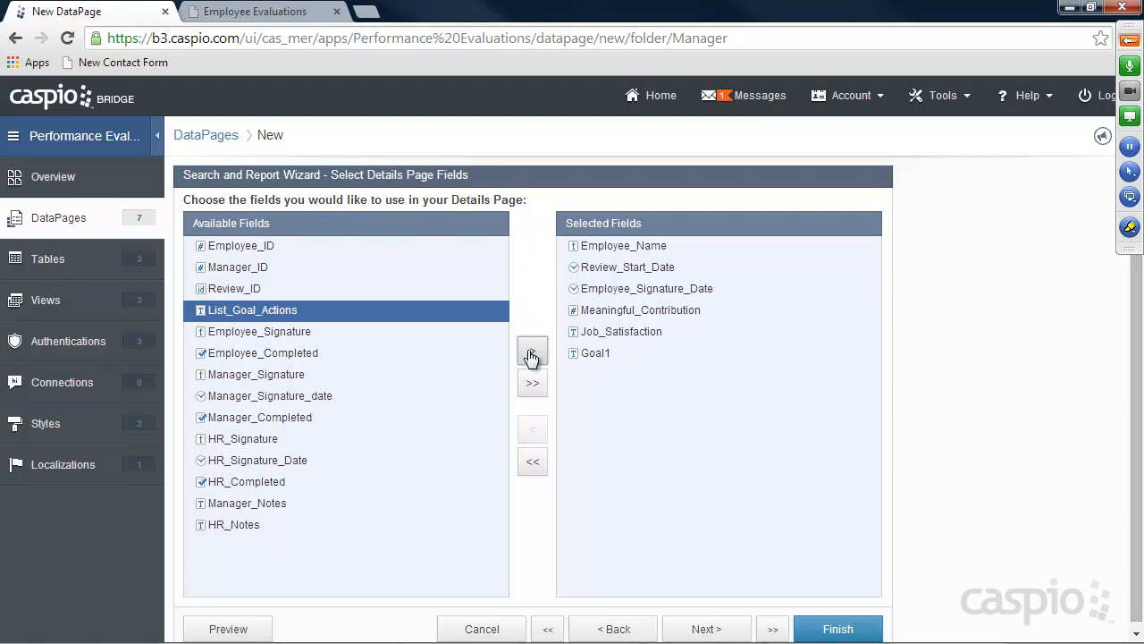
{"action": "left_click", "coordinate": [531, 354]}
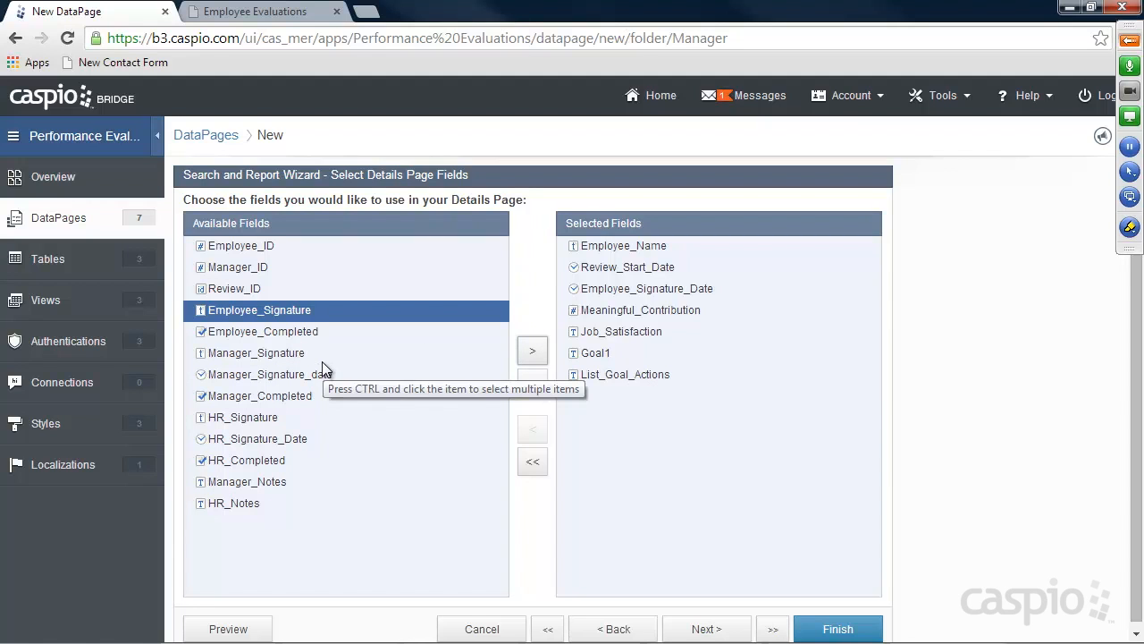
Add Manager_Signature, Manager_Signature_date, Manager_Completed and Manager_Notes to the details page
{"action": "left_click", "coordinate": [268, 354]}
{"action": "left_click", "coordinate": [532, 351]}
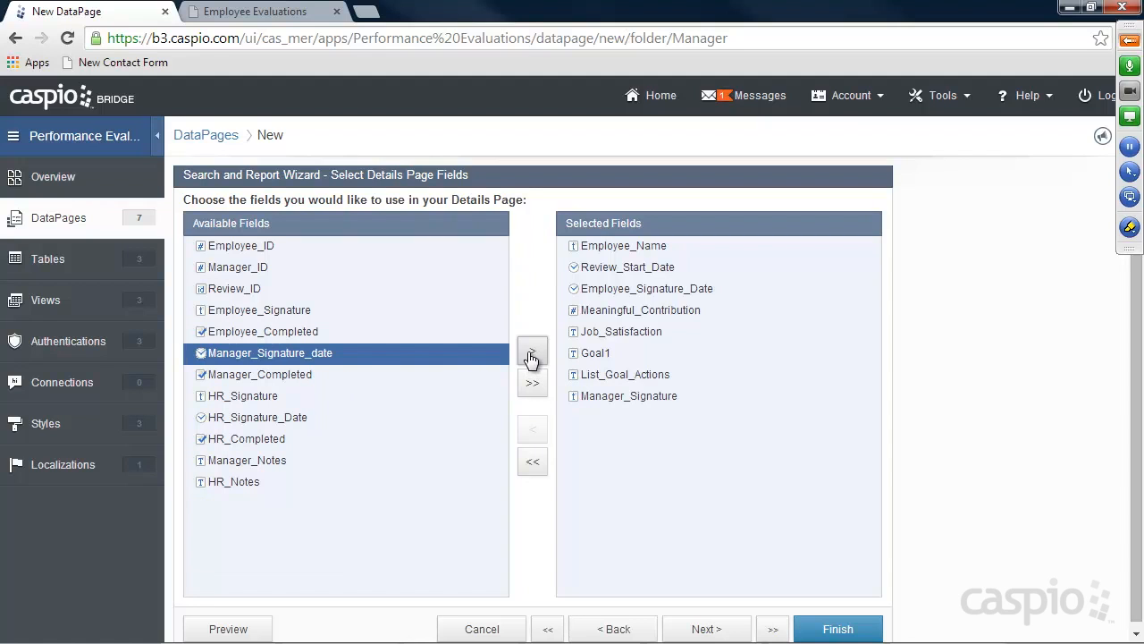
{"action": "left_click", "coordinate": [532, 352]}
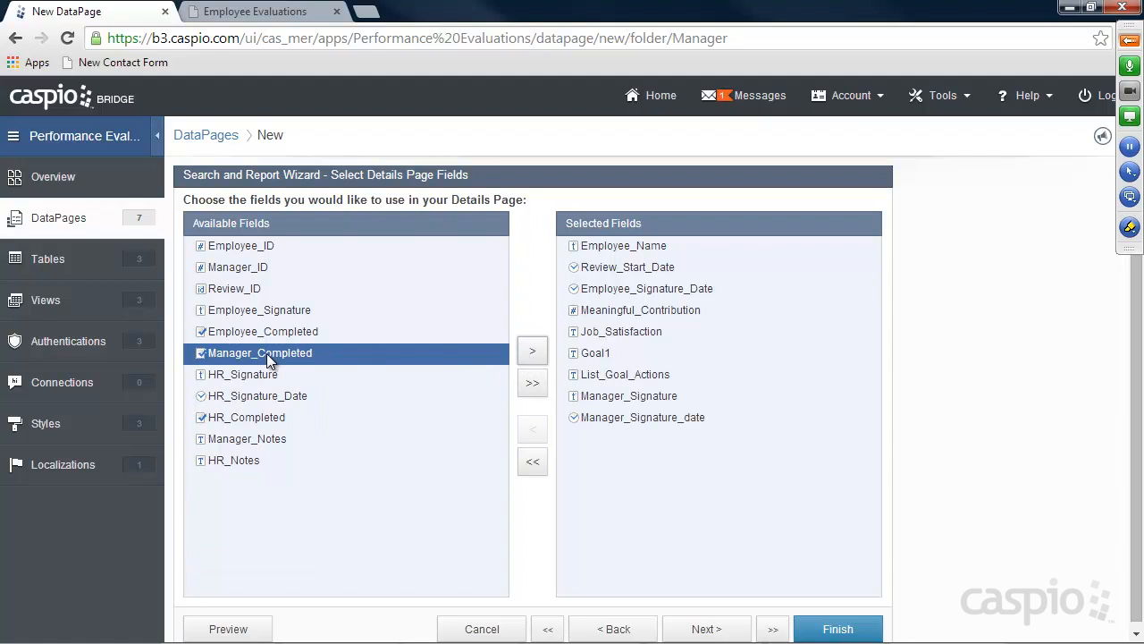
{"action": "left_click", "coordinate": [534, 354]}
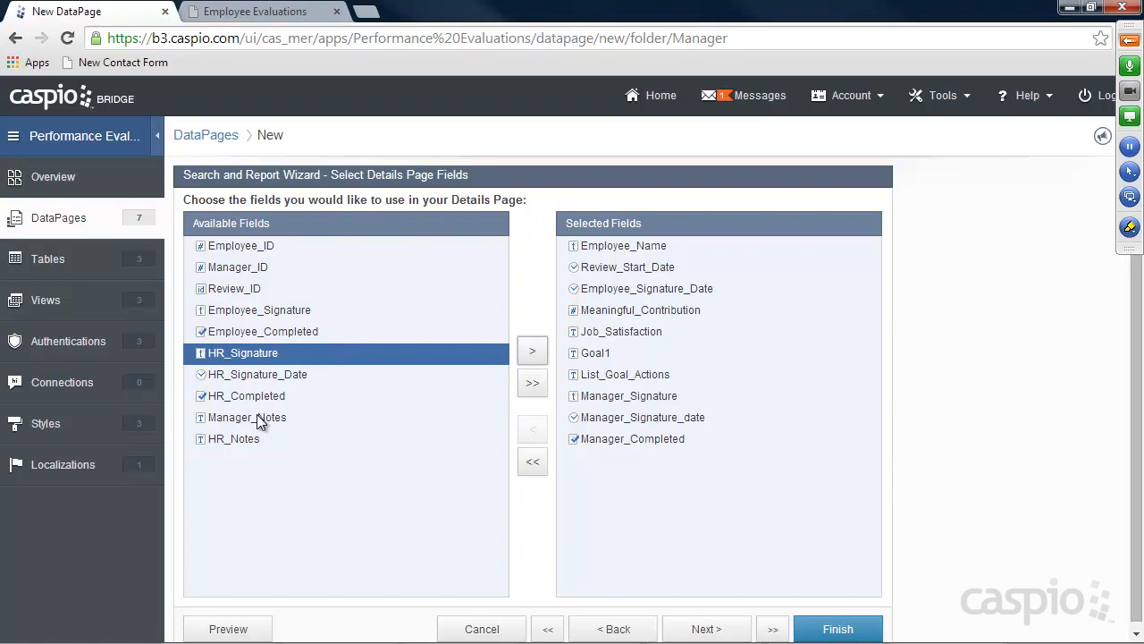
{"action": "left_click", "coordinate": [257, 416]}
{"action": "left_click", "coordinate": [532, 353]}
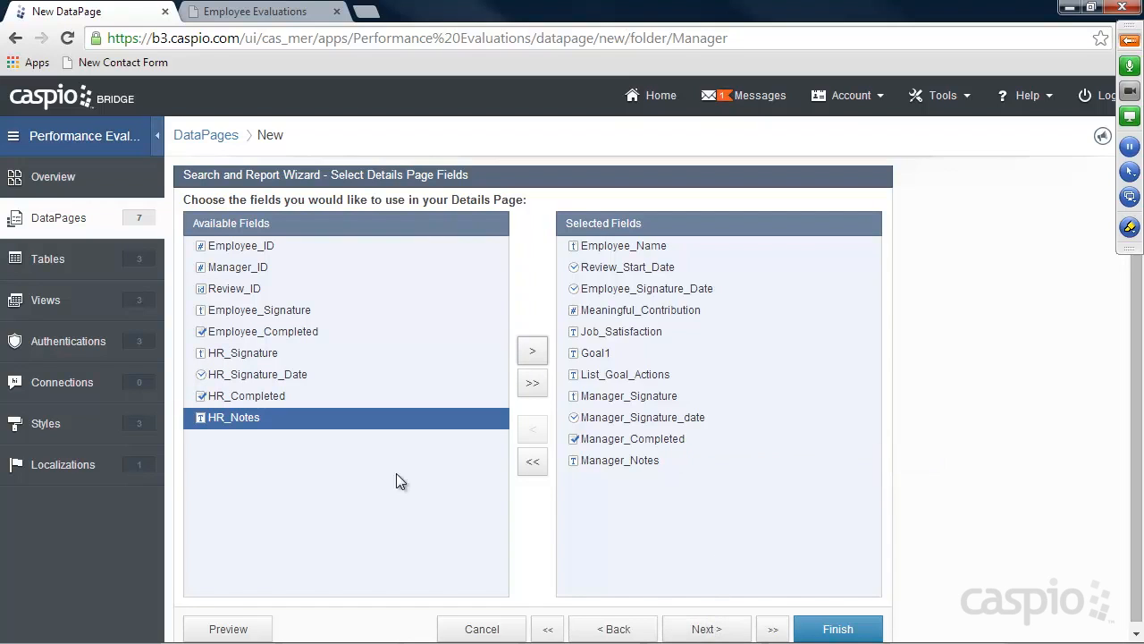
{"action": "left_click", "coordinate": [707, 629]}
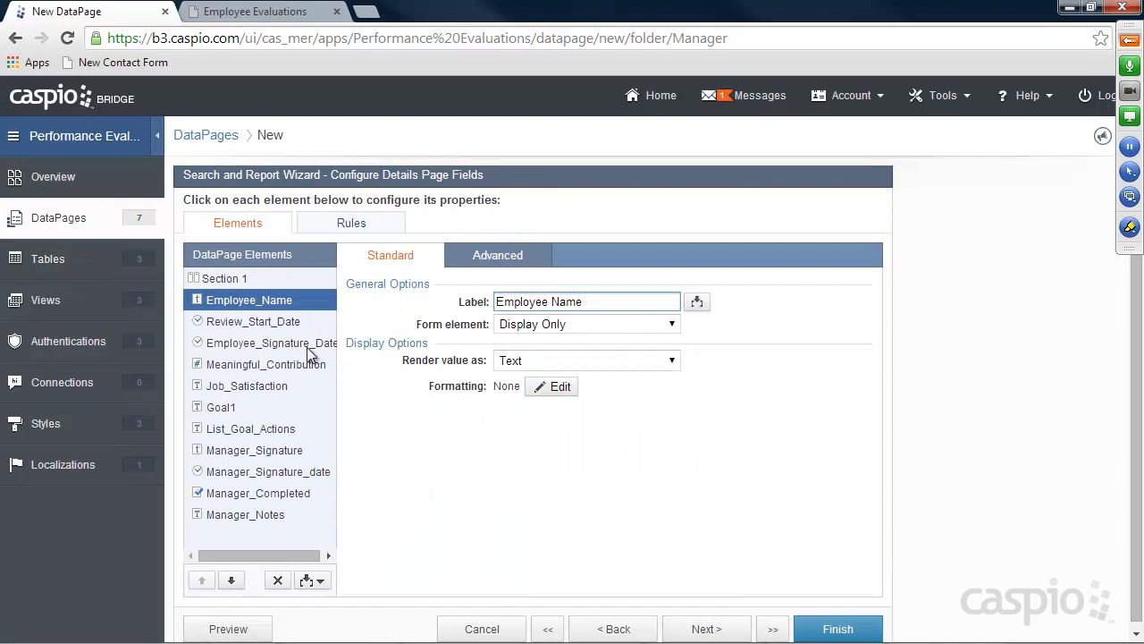
Make Goal1 and List_Goal_Actions Text Area form elements
{"action": "left_click", "coordinate": [277, 323]}
{"action": "left_click", "coordinate": [270, 344]}
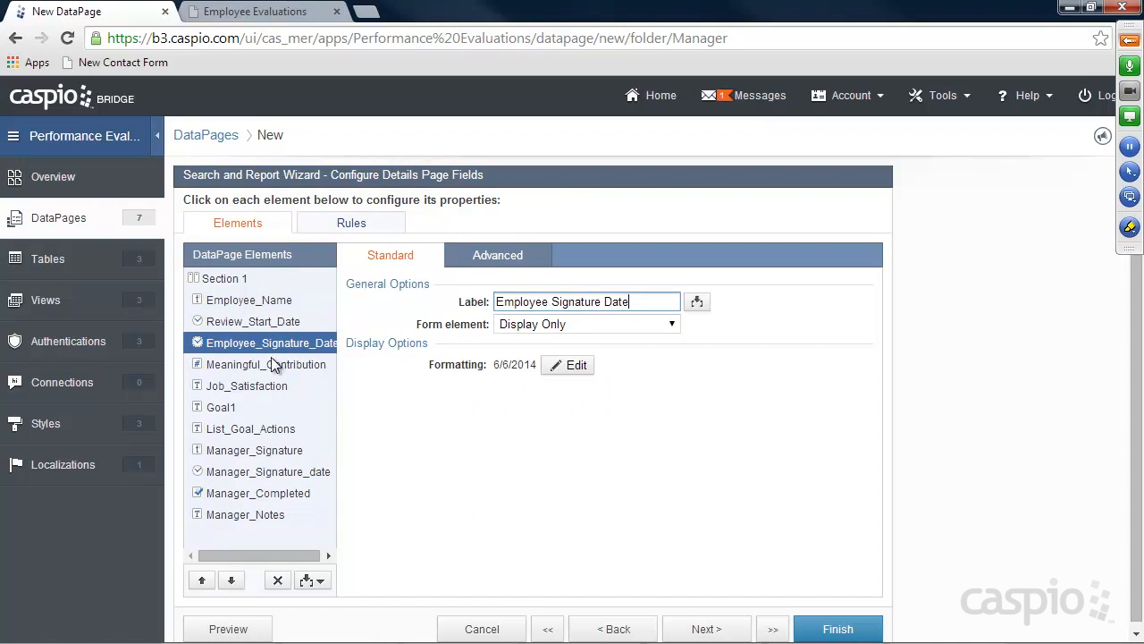
{"action": "left_click", "coordinate": [270, 367]}
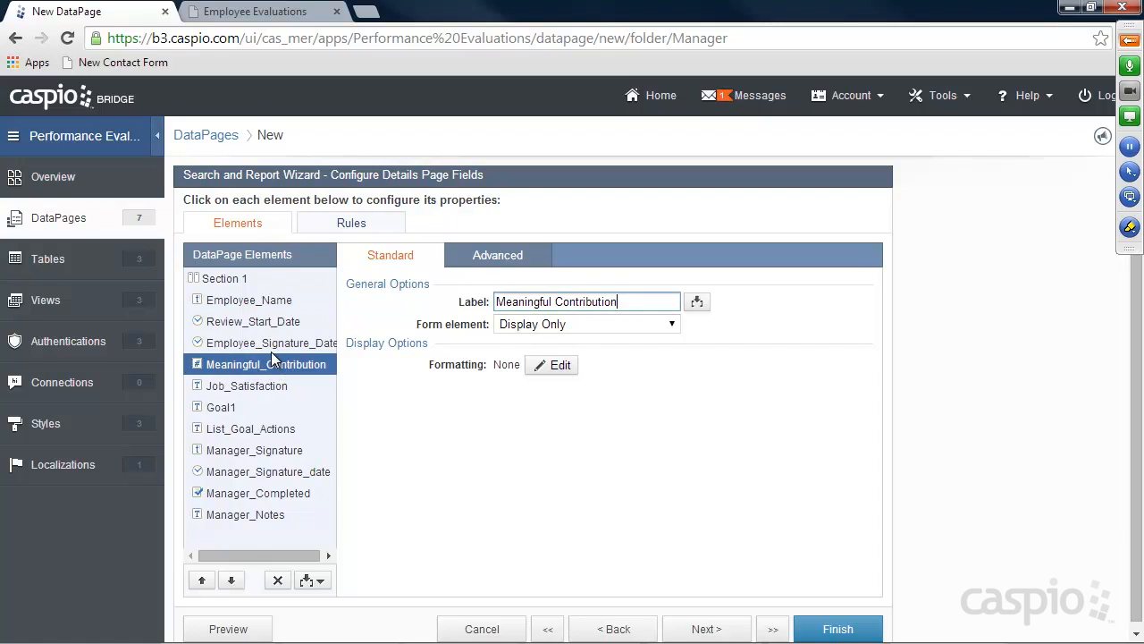
{"action": "left_click", "coordinate": [262, 386]}
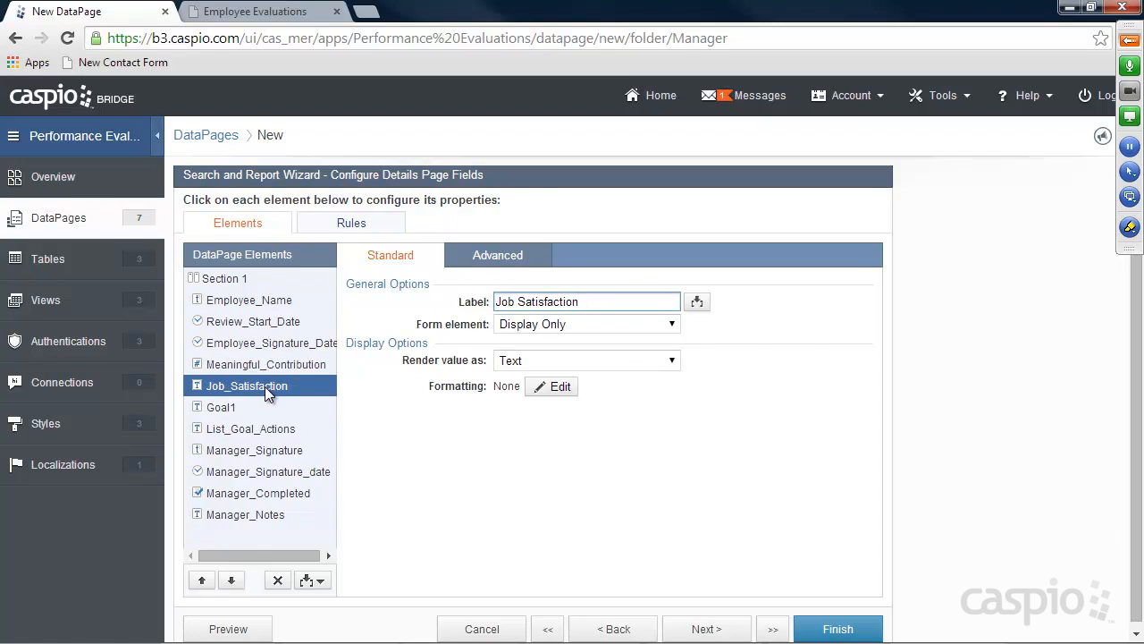
{"action": "left_click", "coordinate": [243, 407]}
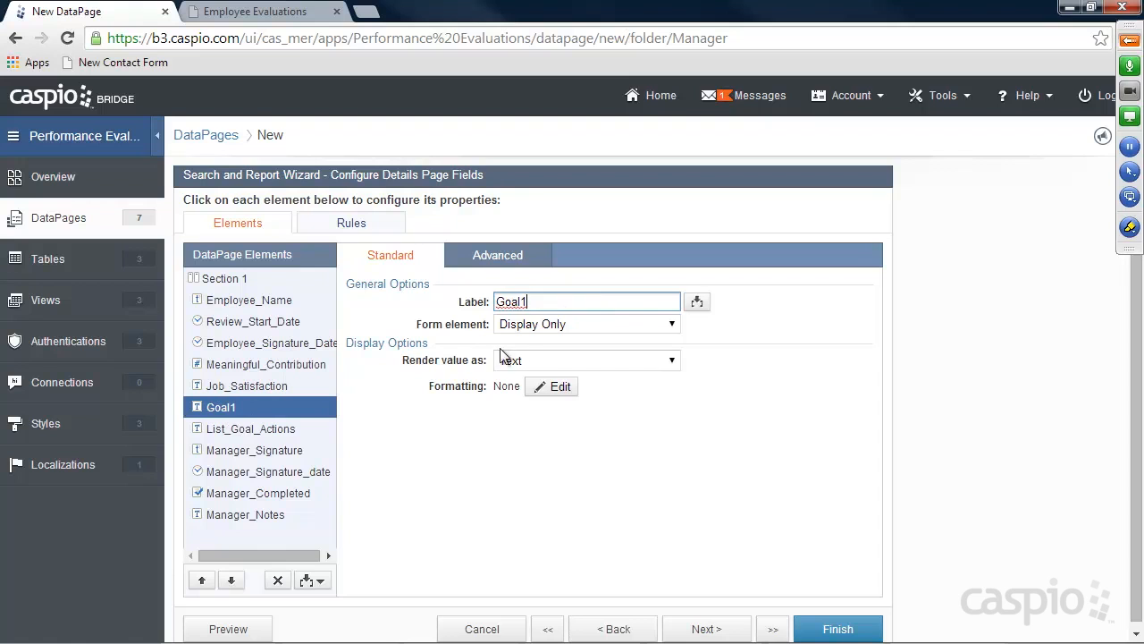
{"action": "left_click", "coordinate": [536, 324]}
{"action": "left_click", "coordinate": [536, 368]}
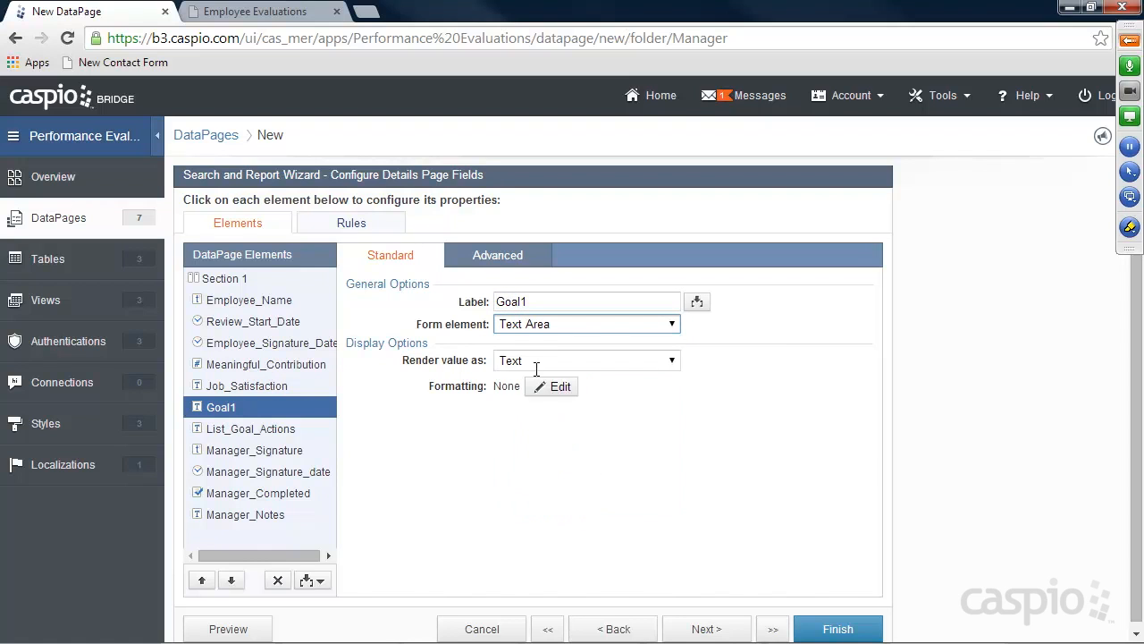
{"action": "left_click", "coordinate": [259, 431]}
{"action": "left_click", "coordinate": [554, 326]}
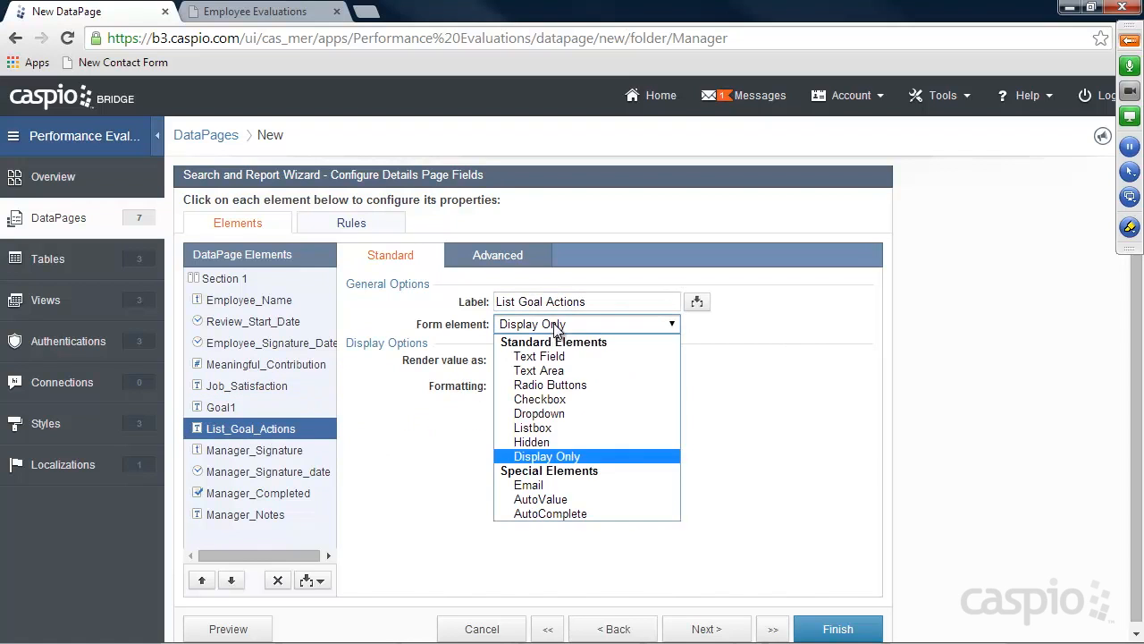
{"action": "left_click", "coordinate": [540, 370]}
Make Manager_Signature and Manager_Signature_date editable Text Field elements
{"action": "left_click", "coordinate": [265, 451]}
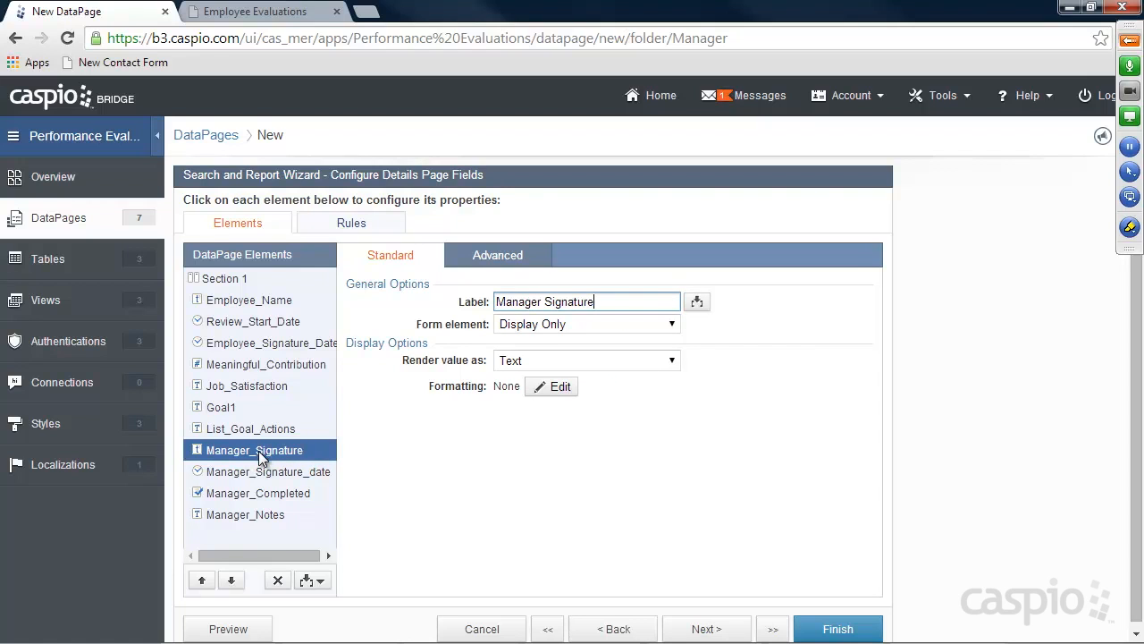
{"action": "left_click", "coordinate": [572, 324]}
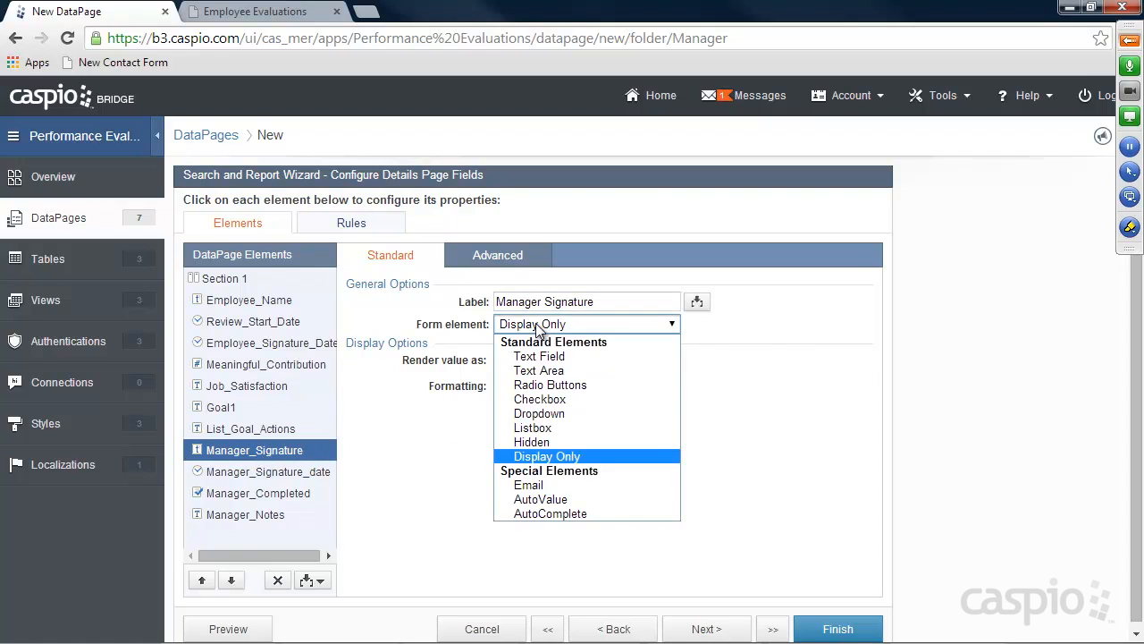
{"action": "left_click", "coordinate": [532, 357]}
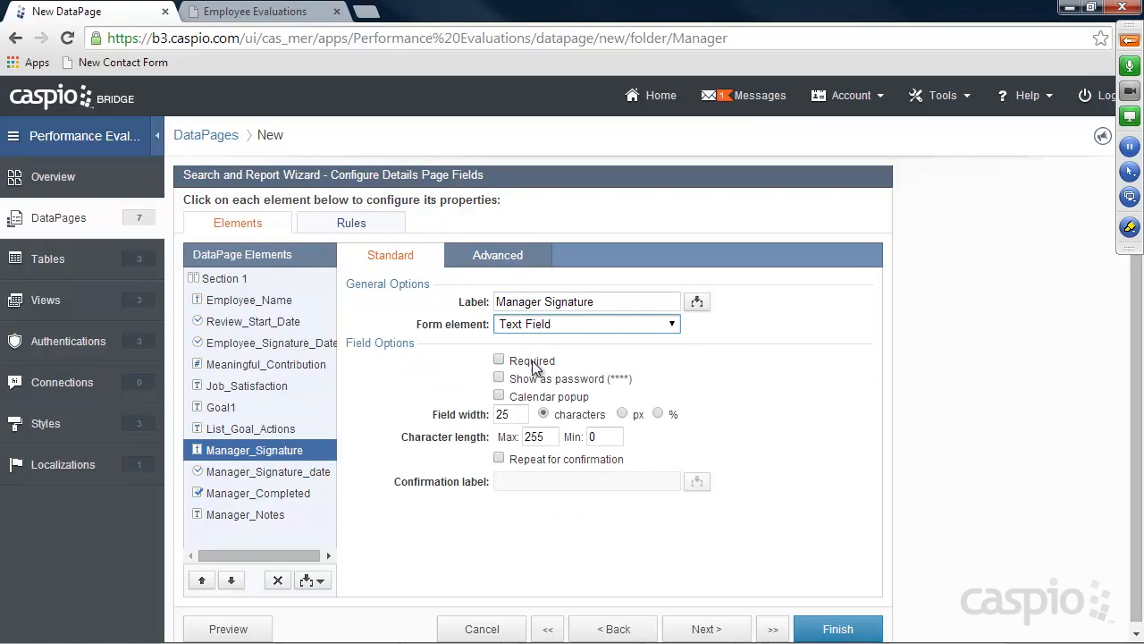
{"action": "left_click", "coordinate": [262, 473]}
{"action": "left_click", "coordinate": [541, 327]}
{"action": "left_click", "coordinate": [539, 356]}
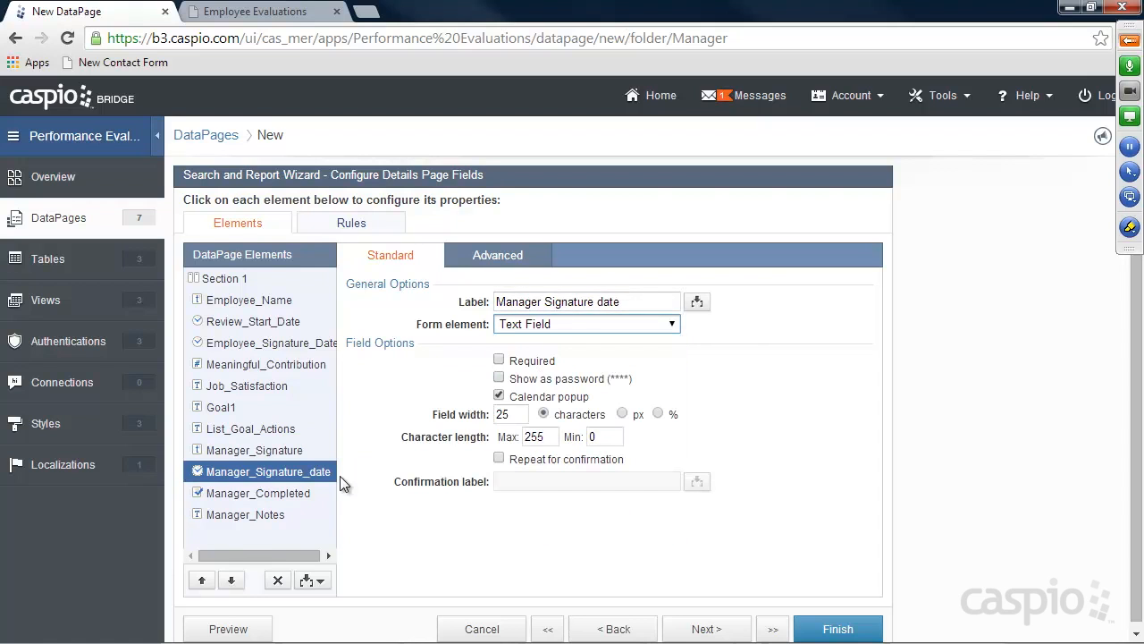
Move Manager_Completed above Manager_Signature as a Checkbox labelled 'Status'
{"action": "left_click", "coordinate": [275, 493]}
{"action": "left_click", "coordinate": [202, 580]}
{"action": "left_click", "coordinate": [202, 580]}
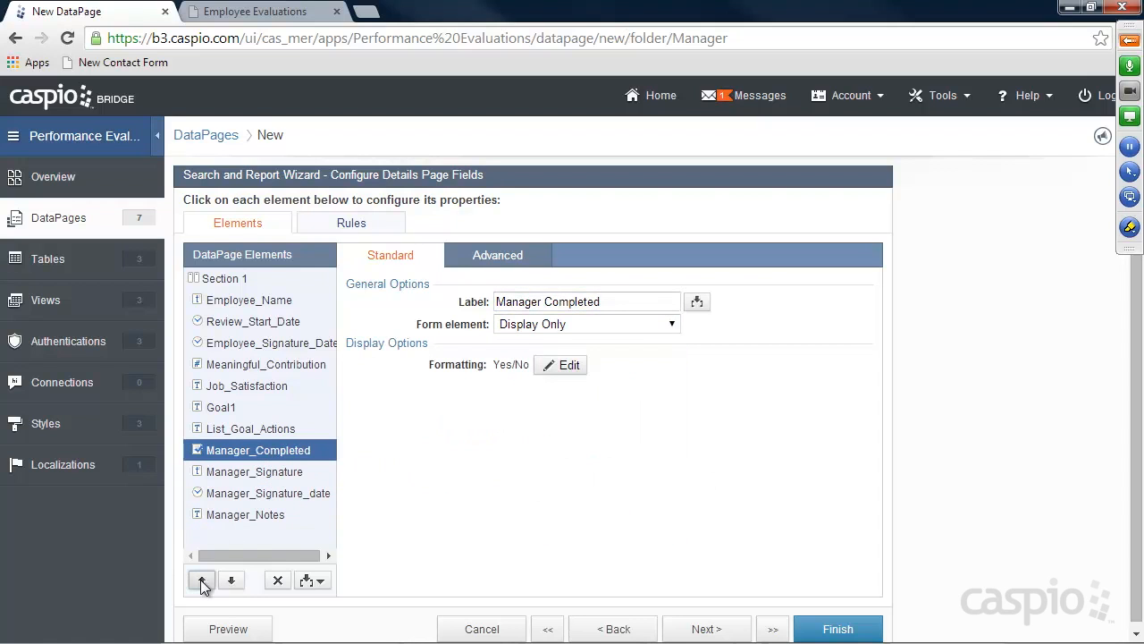
{"action": "left_click", "coordinate": [528, 330]}
{"action": "left_click", "coordinate": [528, 352]}
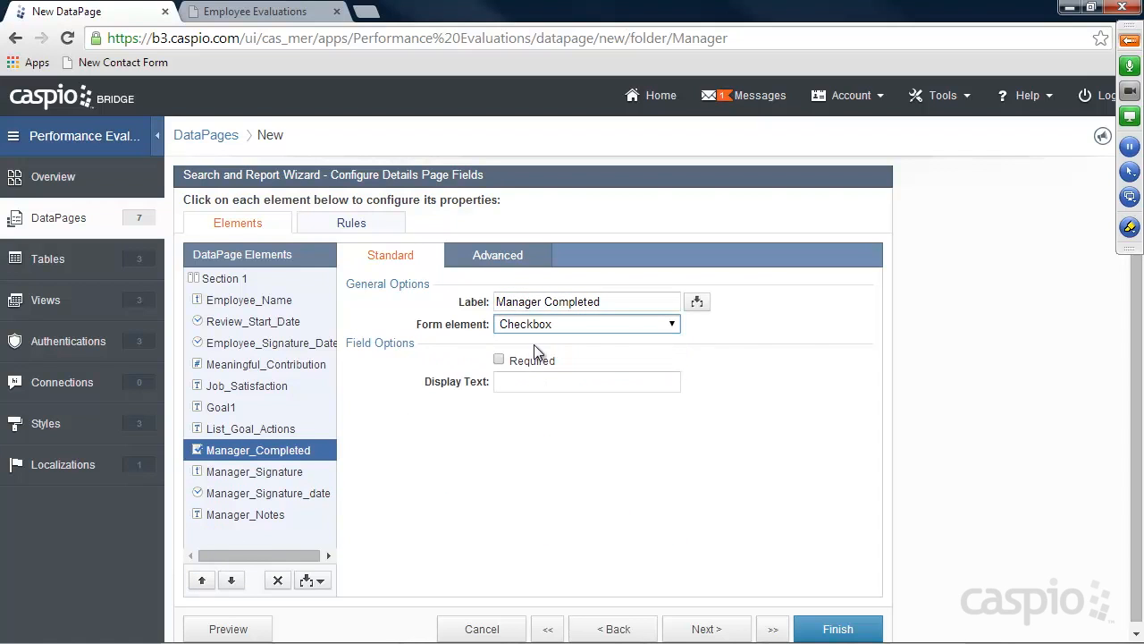
{"action": "left_click_drag", "start_coordinate": [604, 301], "coordinate": [435, 302]}
{"action": "type", "text": "Status"}
Give the Status checkbox the display text 'Check only if you've fully completed the employee's review'
{"action": "left_click", "coordinate": [590, 383]}
{"action": "type", "text": "Check only if yo"}
{"action": "key", "text": "BackSpace"}
{"action": "key", "text": "BackSpace"}
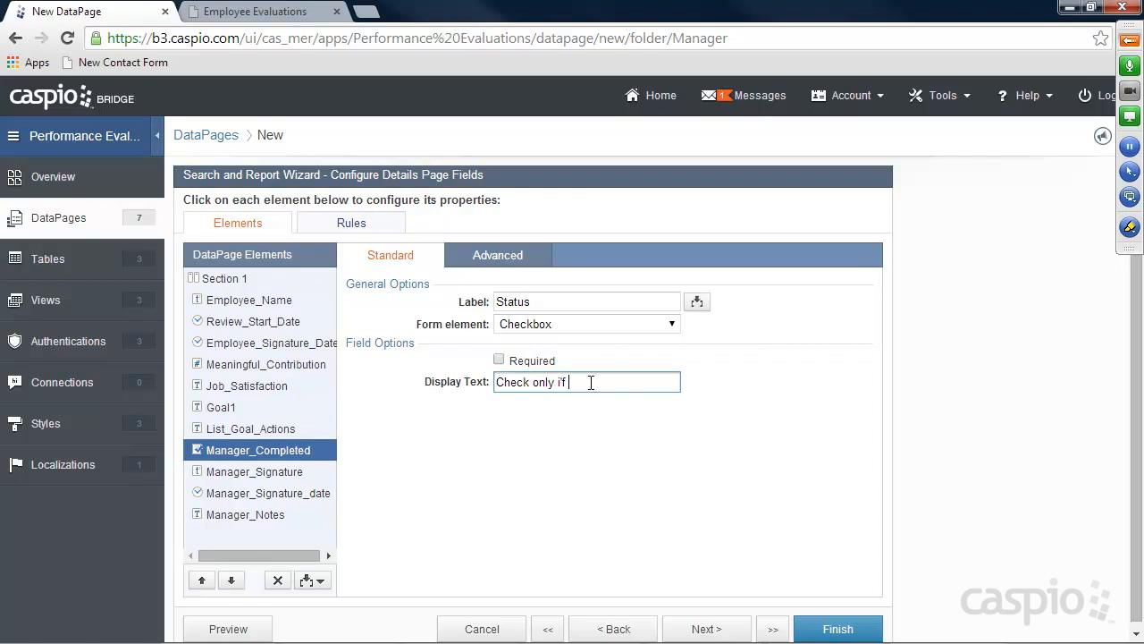
{"action": "type", "text": "you've fully completed "}
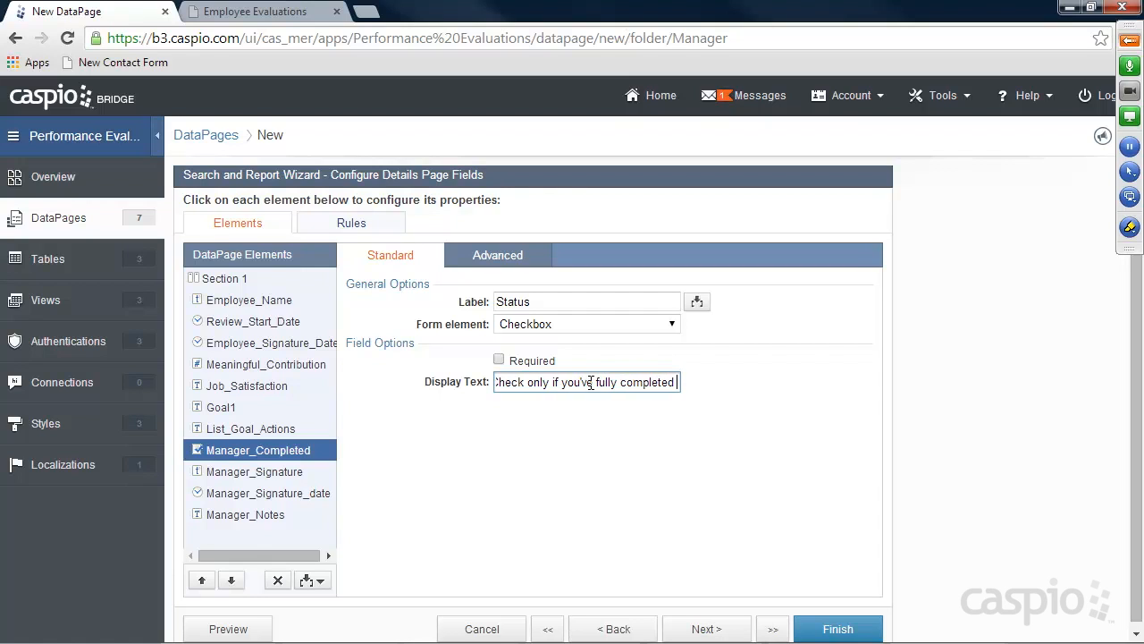
{"action": "type", "text": "the employees"}
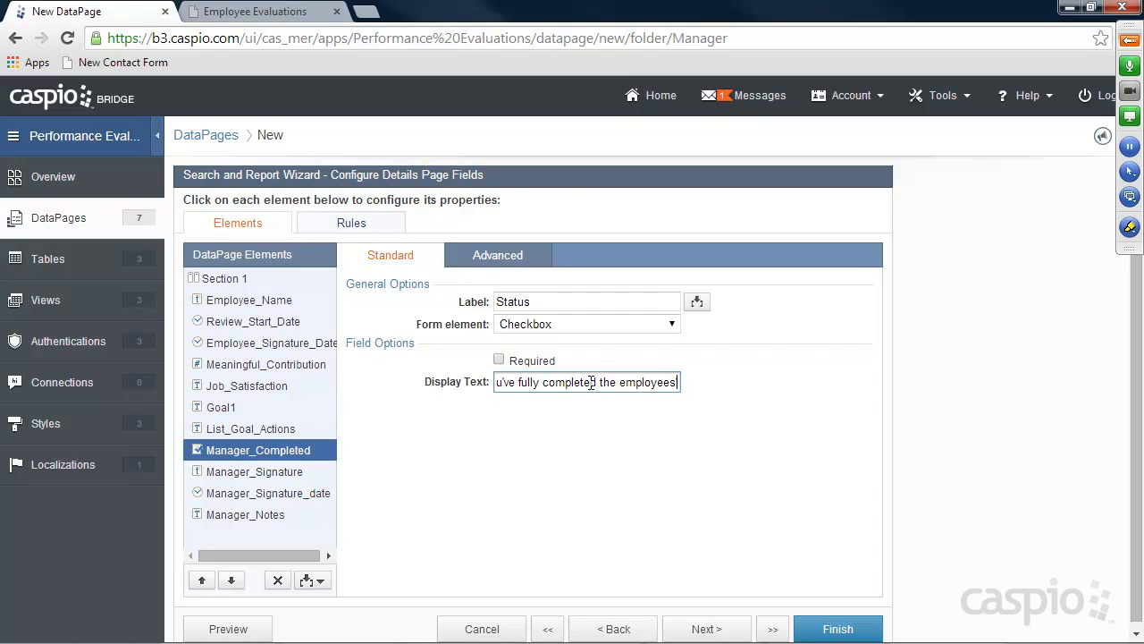
{"action": "key", "text": "BackSpace"}
{"action": "type", "text": "'s review"}
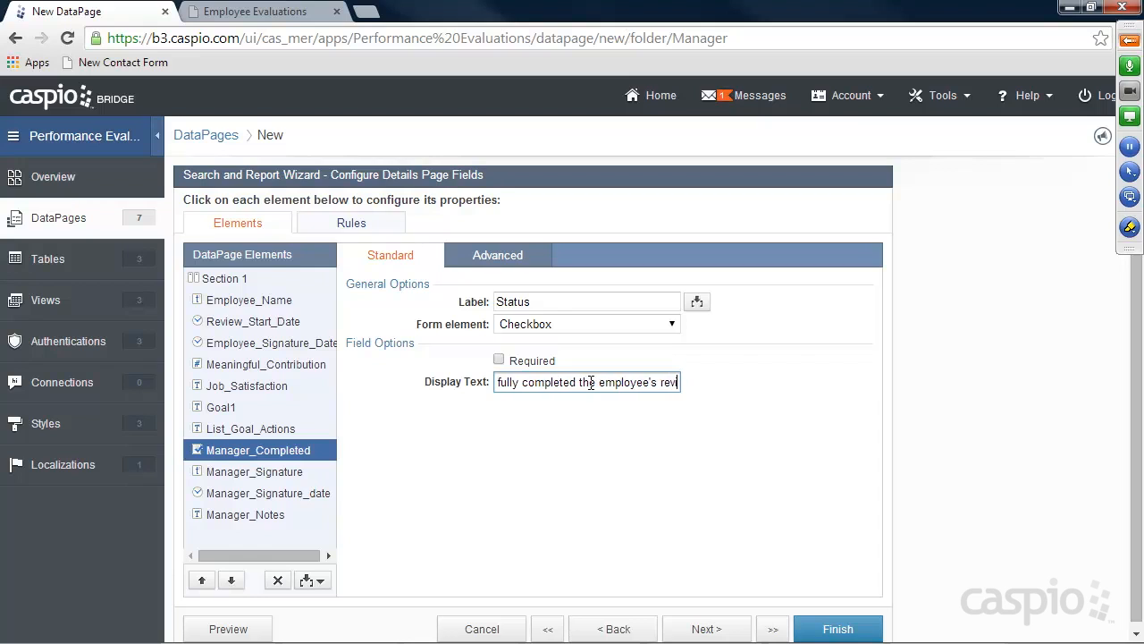
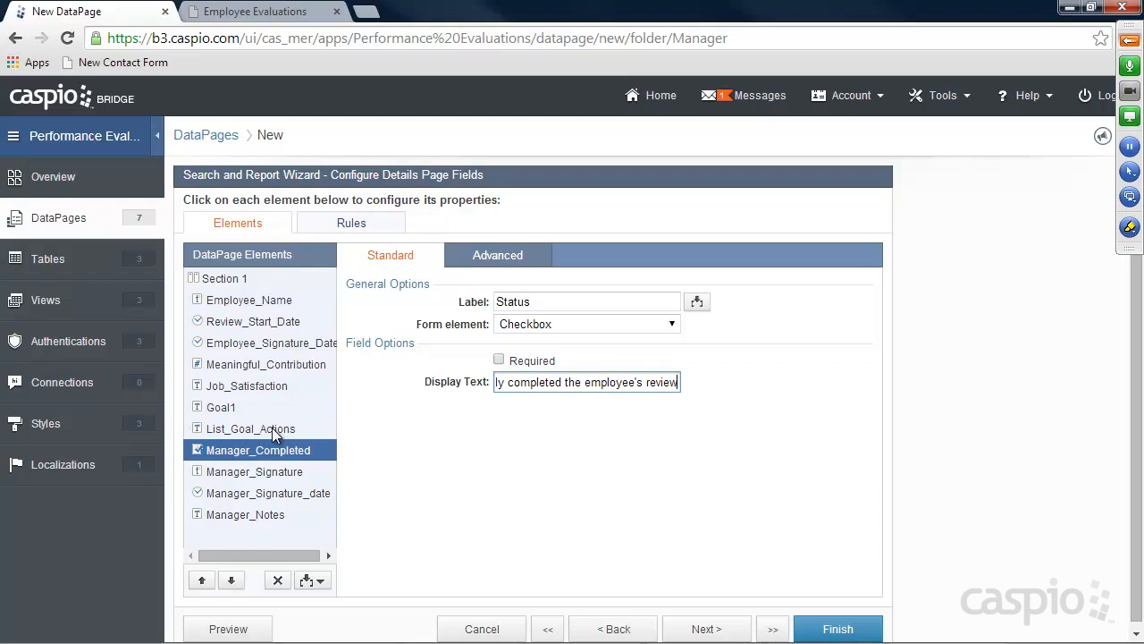
Move Manager_Notes below List_Goal_Actions as a Text Area and finish the DataPage
{"action": "left_click", "coordinate": [247, 514]}
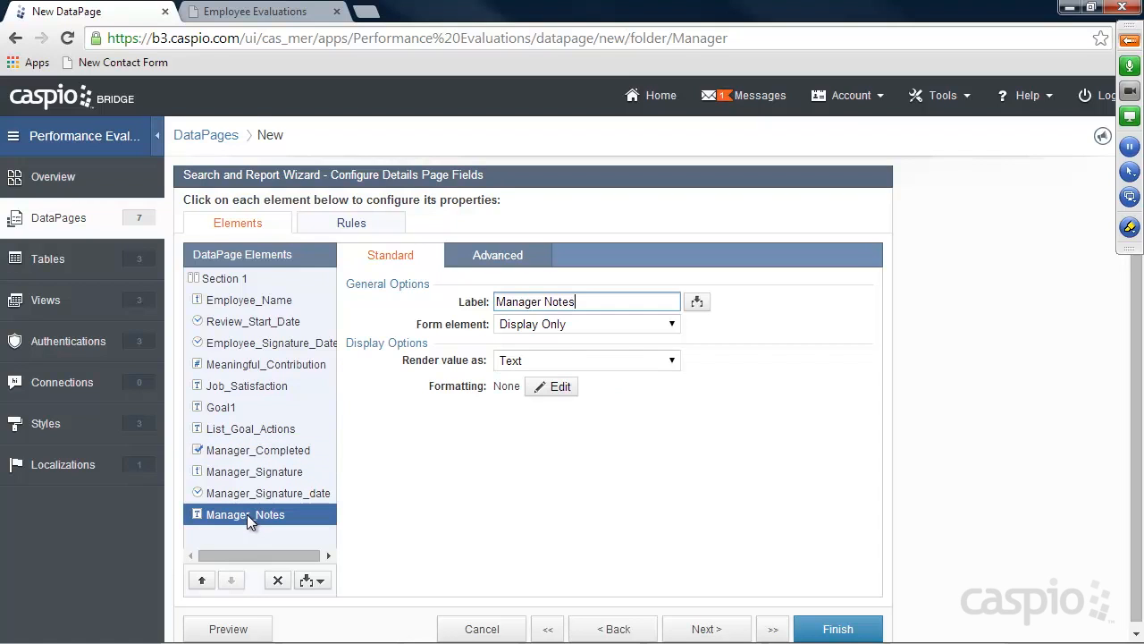
{"action": "left_click", "coordinate": [203, 580]}
{"action": "left_click", "coordinate": [203, 580]}
{"action": "left_click", "coordinate": [203, 580]}
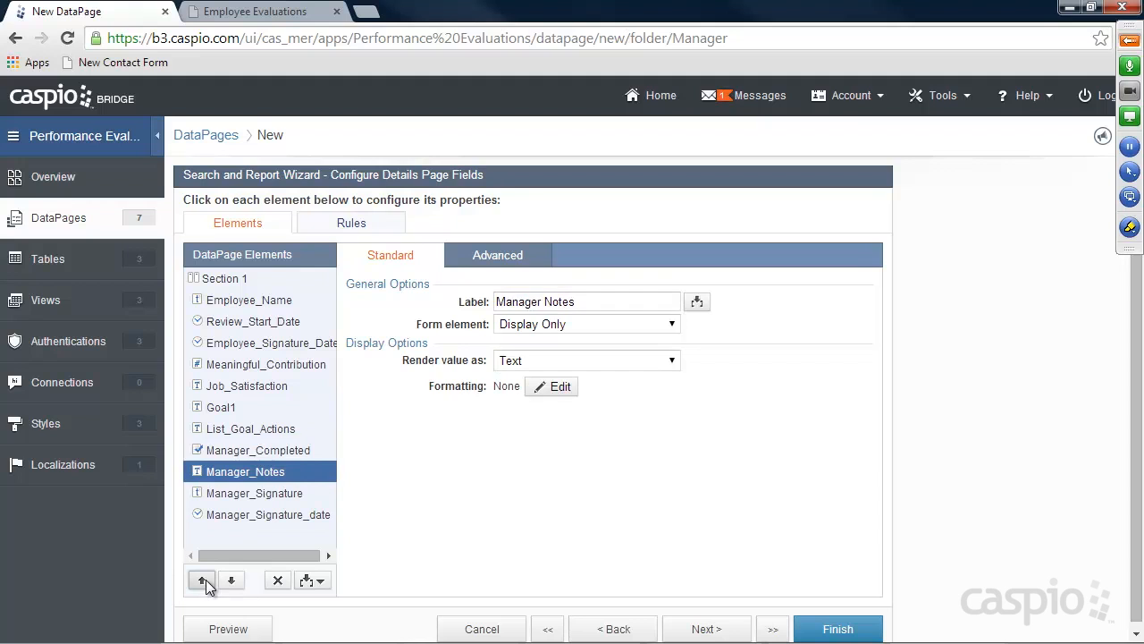
{"action": "left_click", "coordinate": [585, 323]}
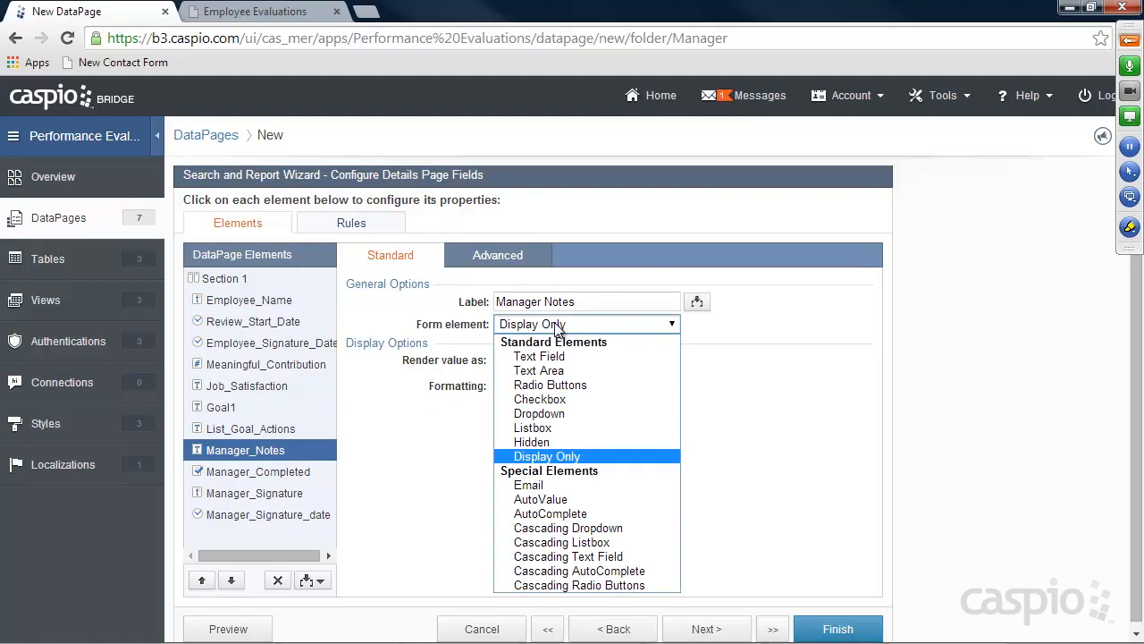
{"action": "left_click", "coordinate": [592, 373]}
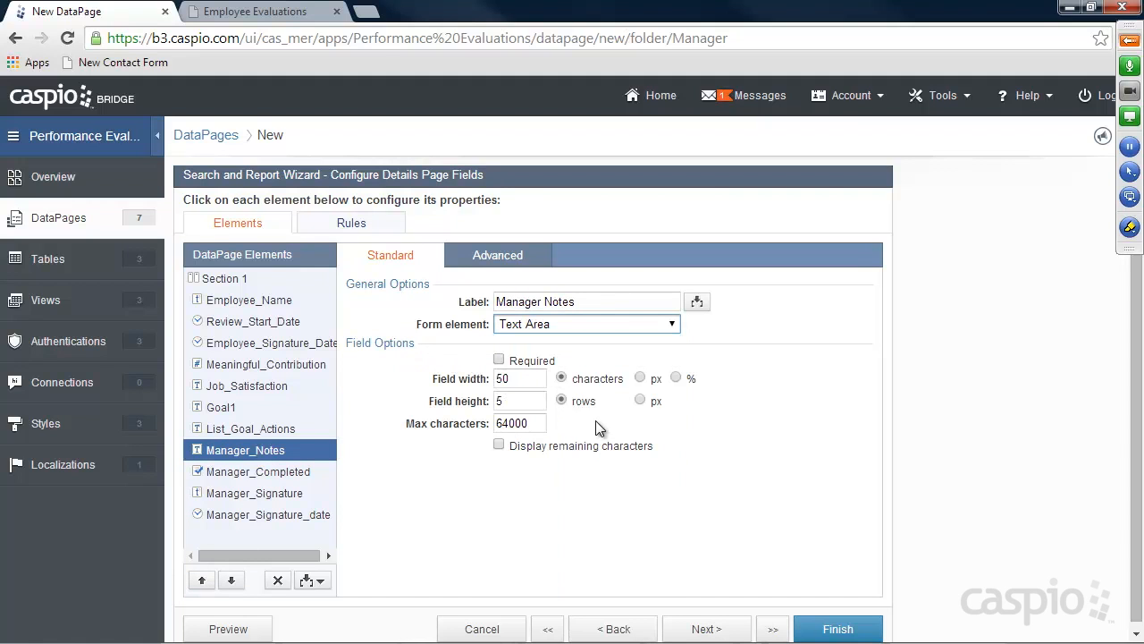
{"action": "left_click", "coordinate": [834, 629]}
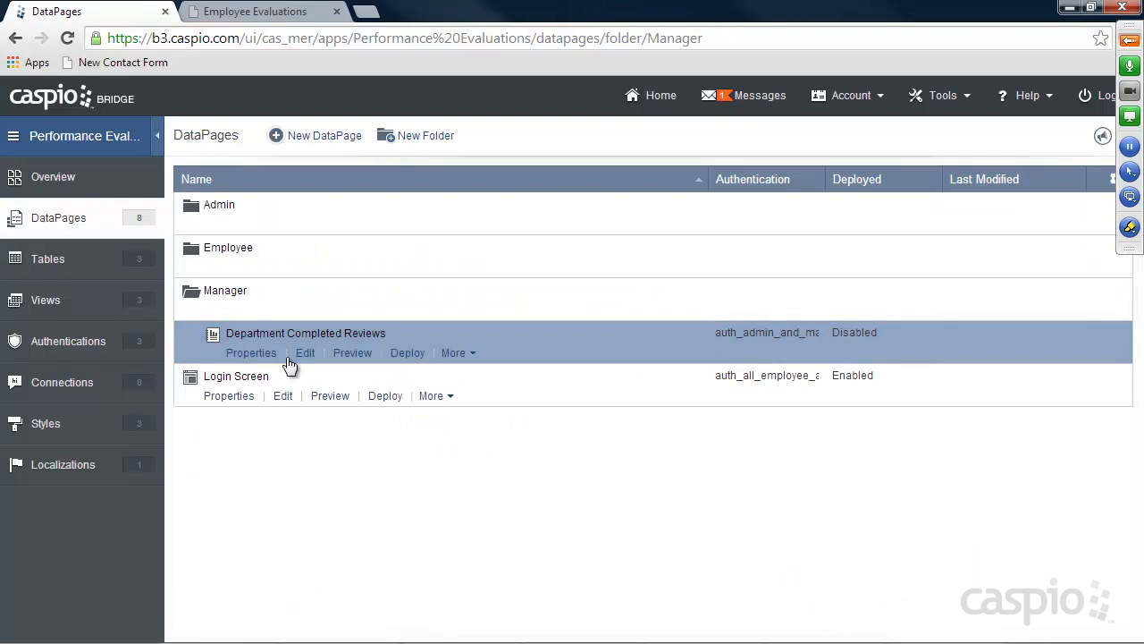
Enable deployment of Department Completed Reviews and copy its embed code
{"action": "left_click", "coordinate": [409, 354]}
{"action": "left_click", "coordinate": [483, 168]}
{"action": "left_click", "coordinate": [444, 369]}
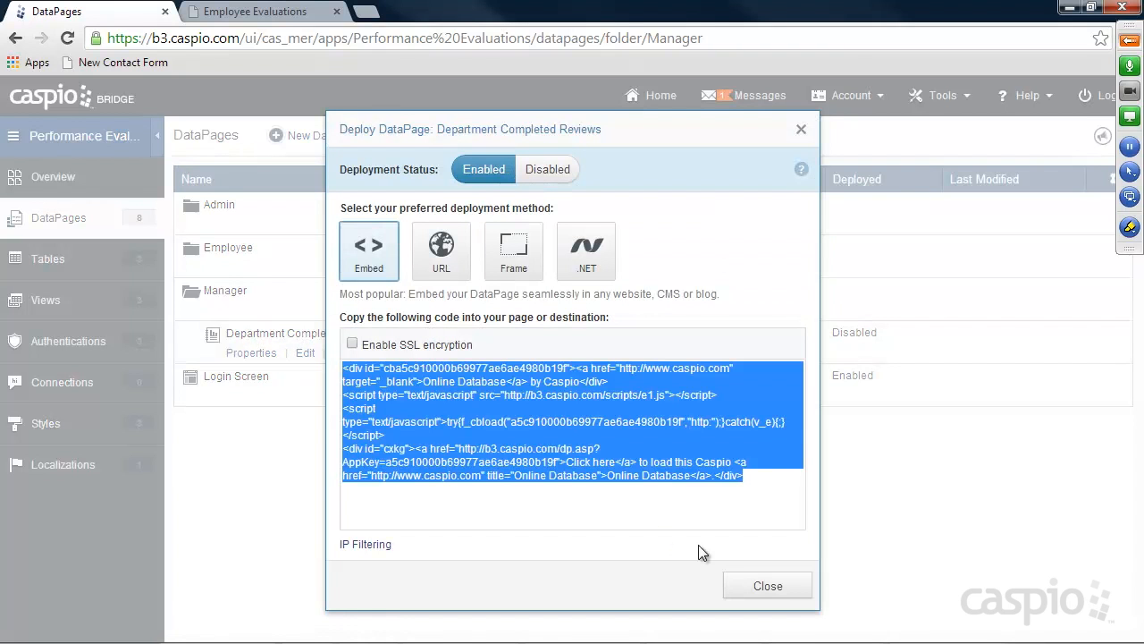
{"action": "left_click", "coordinate": [755, 582]}
Replace the Placeholder in department_completed.html with the embed code in Notepad++ and save
{"action": "left_click", "coordinate": [460, 630]}
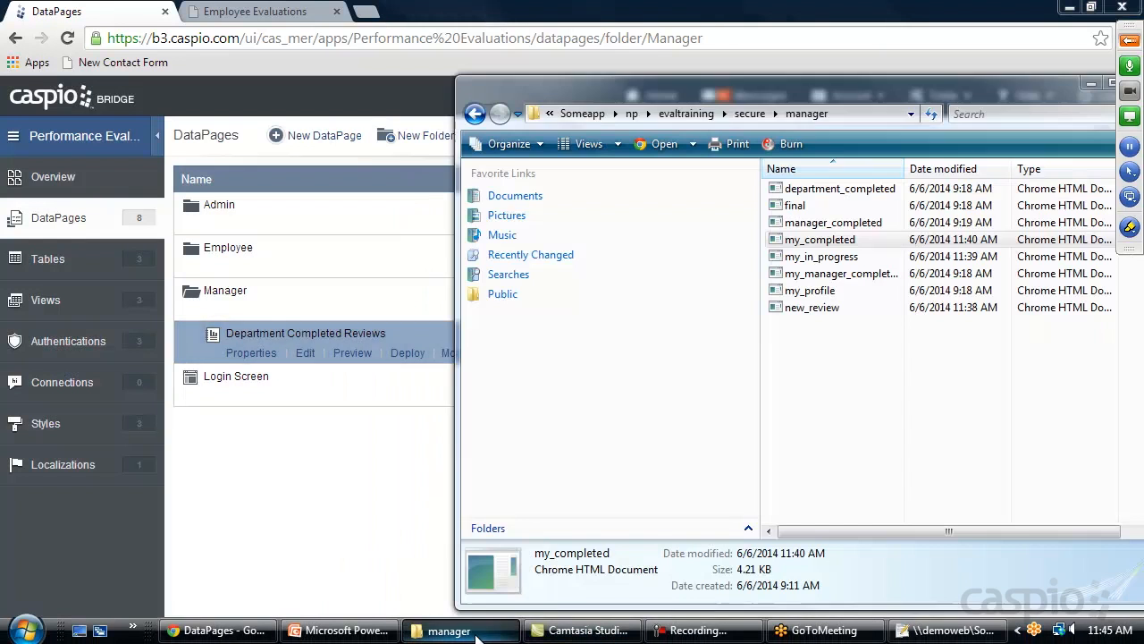
{"action": "right_click", "coordinate": [813, 189]}
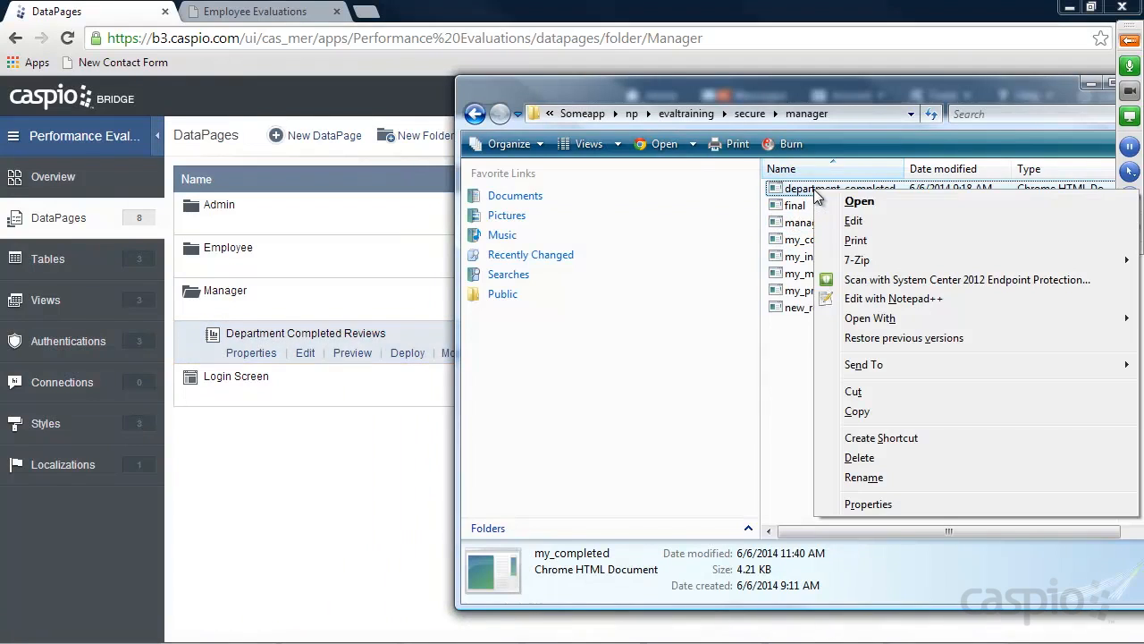
{"action": "mouse_move", "coordinate": [887, 318]}
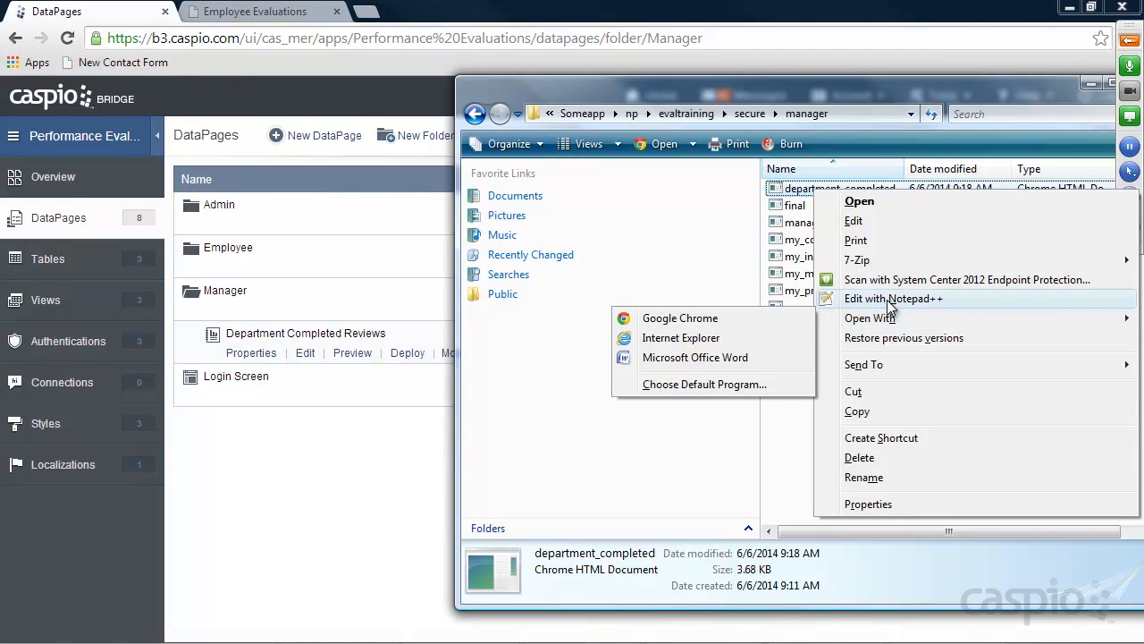
{"action": "left_click", "coordinate": [894, 299]}
{"action": "scroll", "coordinate": [512, 311], "scroll_direction": "down", "scroll_amount": 20}
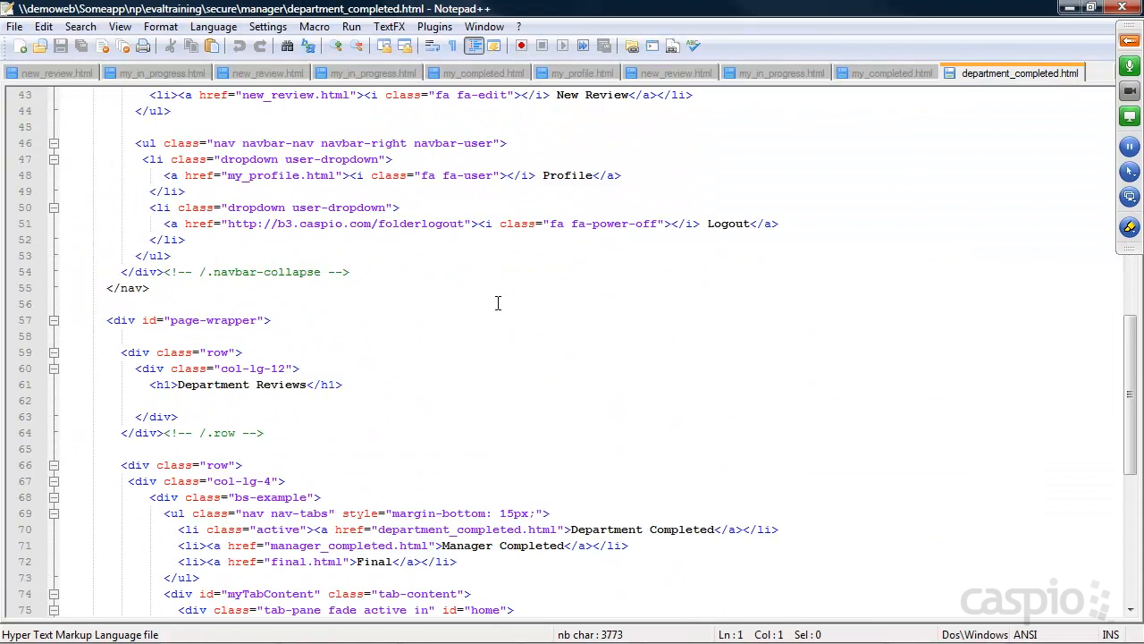
{"action": "left_click_drag", "start_coordinate": [143, 297], "coordinate": [36, 300]}
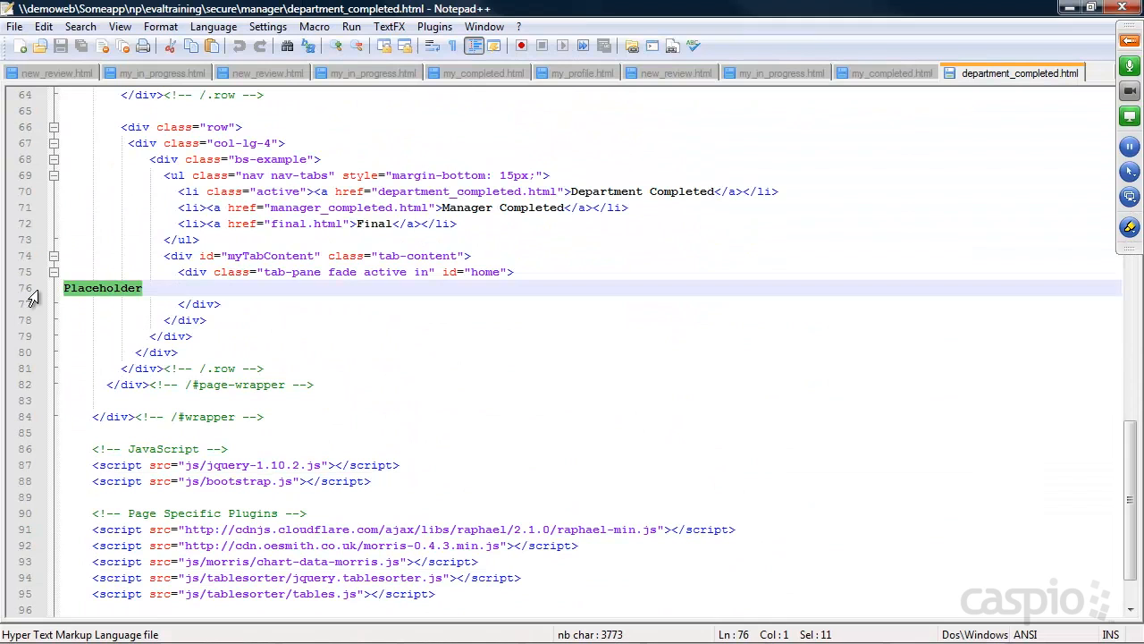
{"action": "key", "text": "ctrl+v"}
{"action": "key", "text": "ctrl+s"}
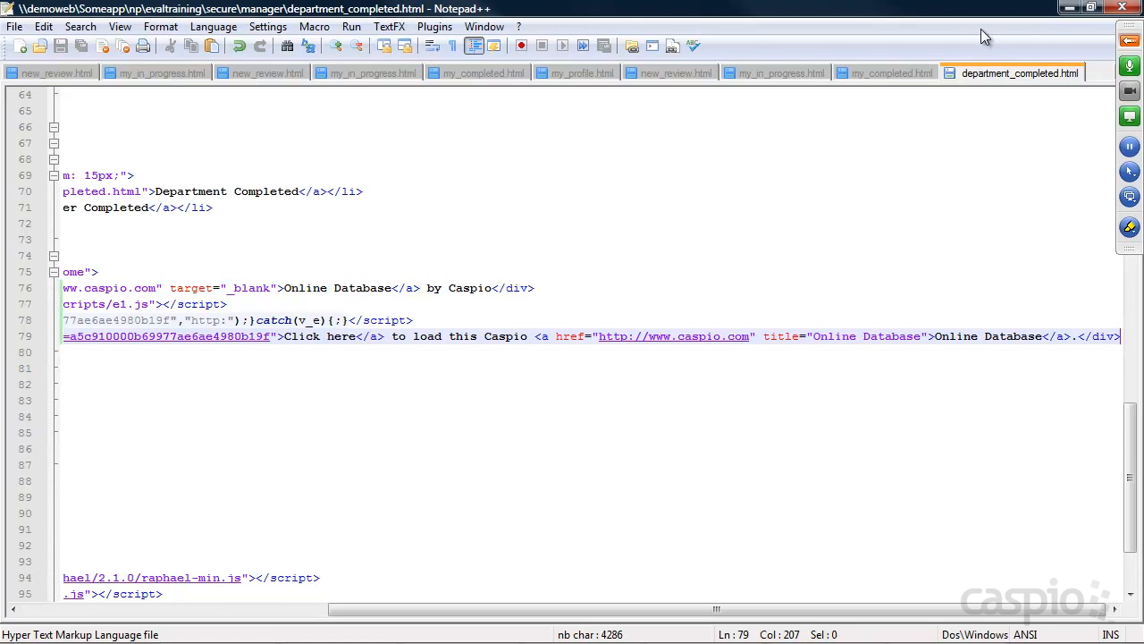
{"action": "left_click", "coordinate": [1069, 7]}
{"action": "left_click", "coordinate": [261, 11]}
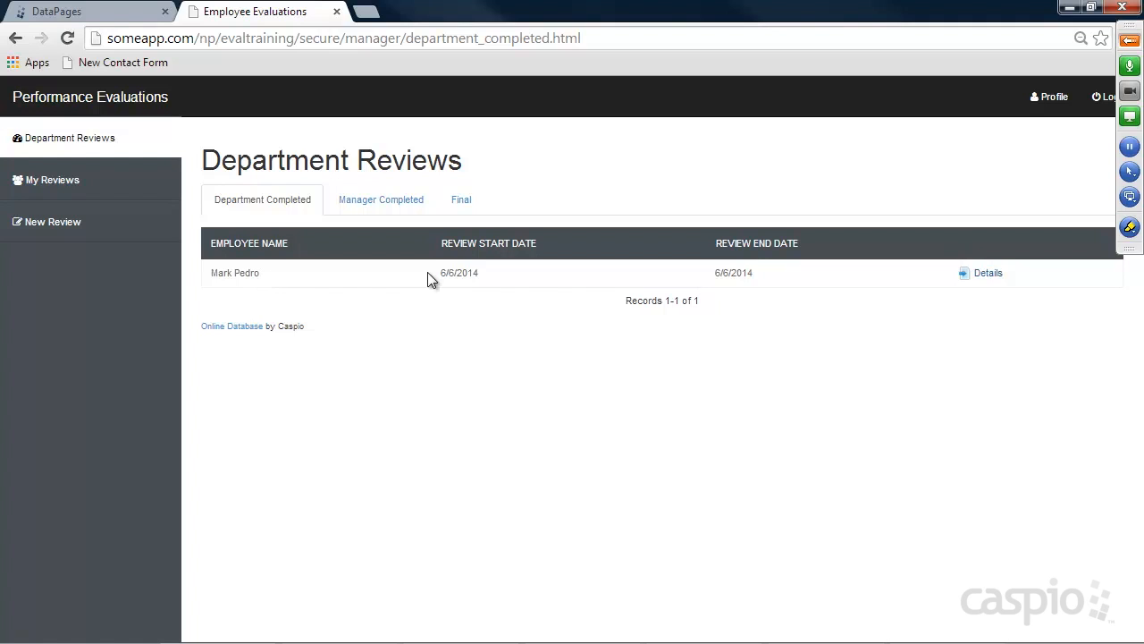
Open the completed review's details form to check it, then return to Caspio's Tables list
{"action": "left_click", "coordinate": [988, 276]}
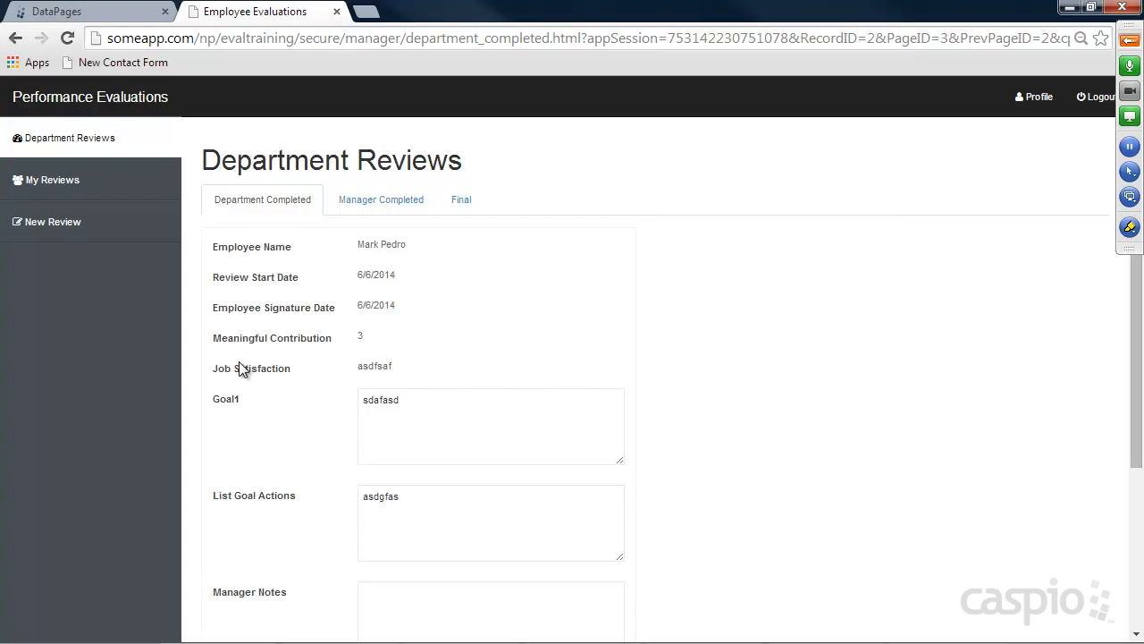
{"action": "scroll", "coordinate": [361, 368], "scroll_direction": "down", "scroll_amount": 3}
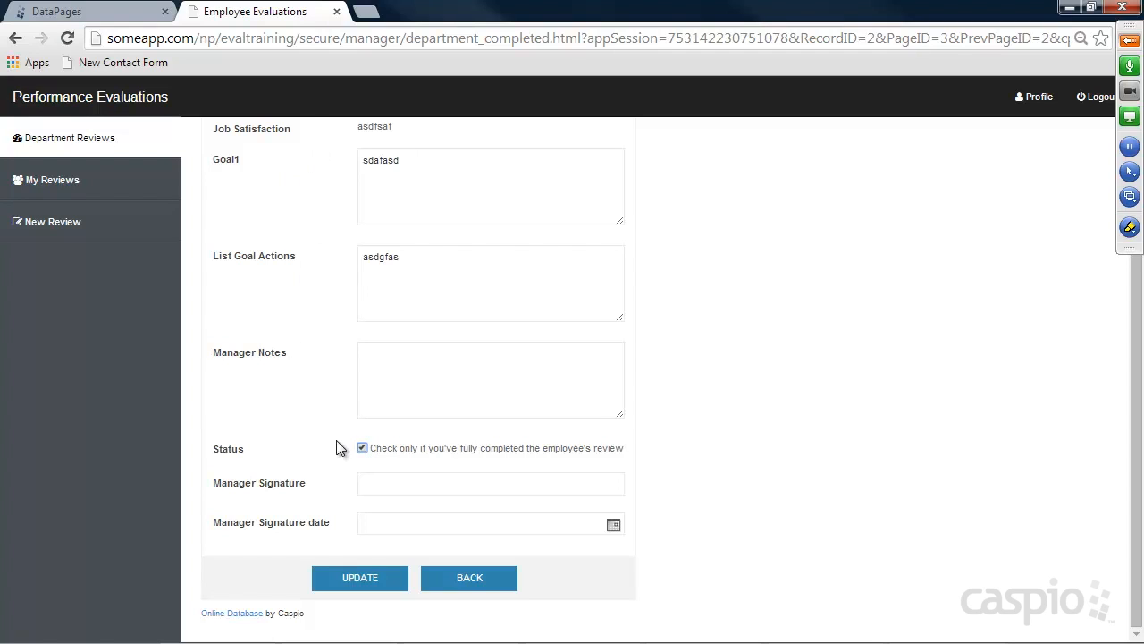
{"action": "scroll", "coordinate": [798, 429], "scroll_direction": "up", "scroll_amount": 3}
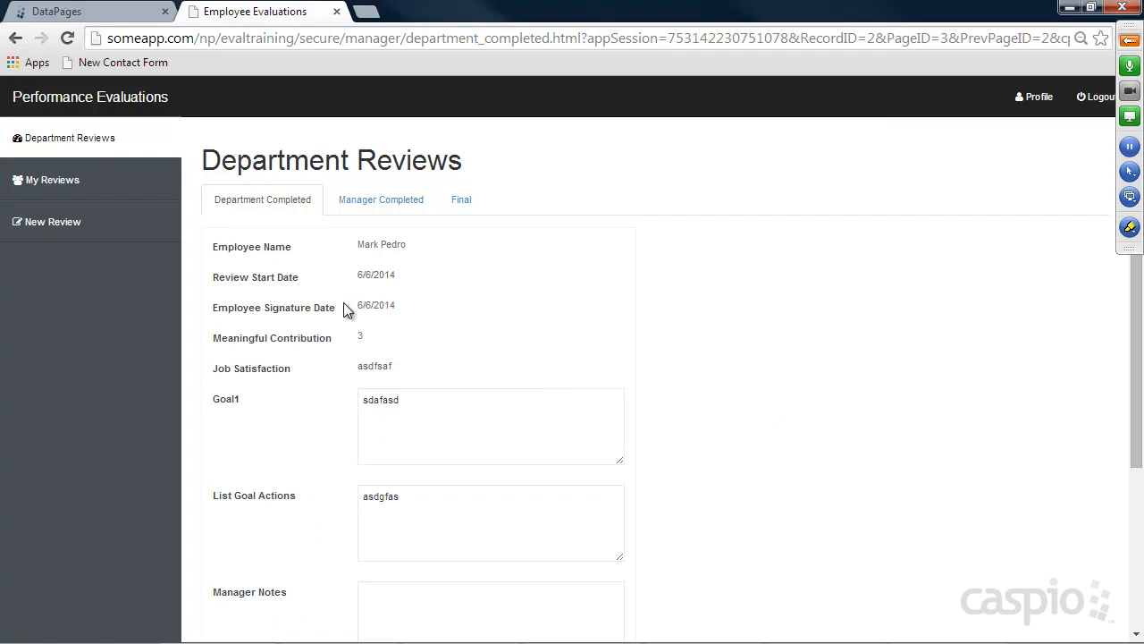
{"action": "left_click", "coordinate": [99, 12]}
{"action": "left_click", "coordinate": [56, 259]}
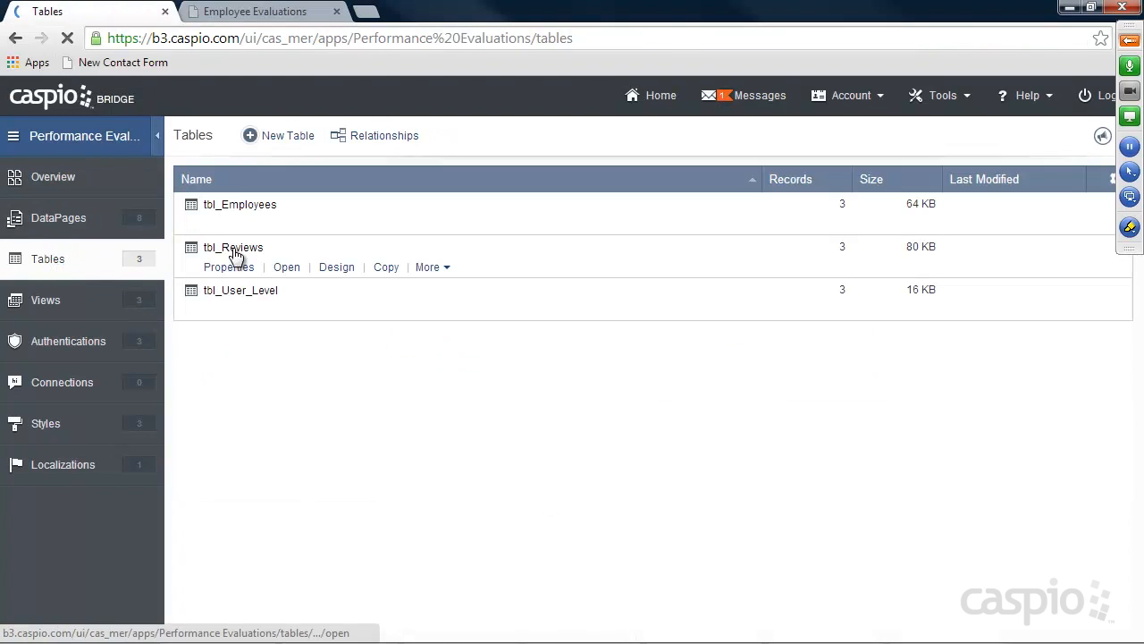
Add a Number field Mngr_Meaningful_Contribution to tbl_Reviews
{"action": "left_click", "coordinate": [344, 267]}
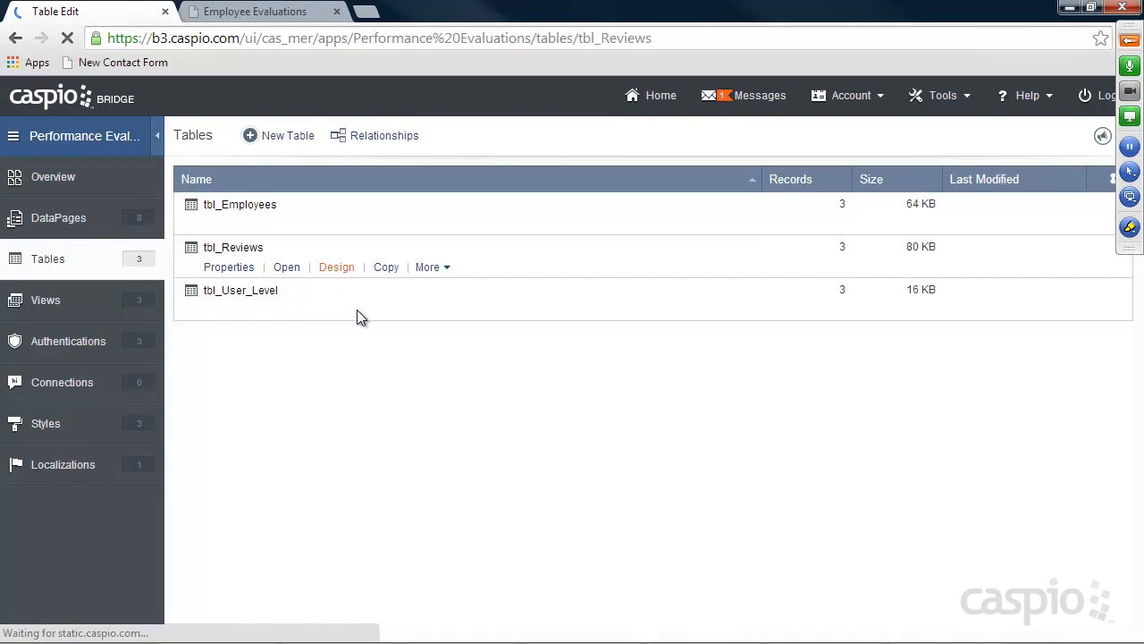
{"action": "scroll", "coordinate": [436, 309], "scroll_direction": "down", "scroll_amount": 5}
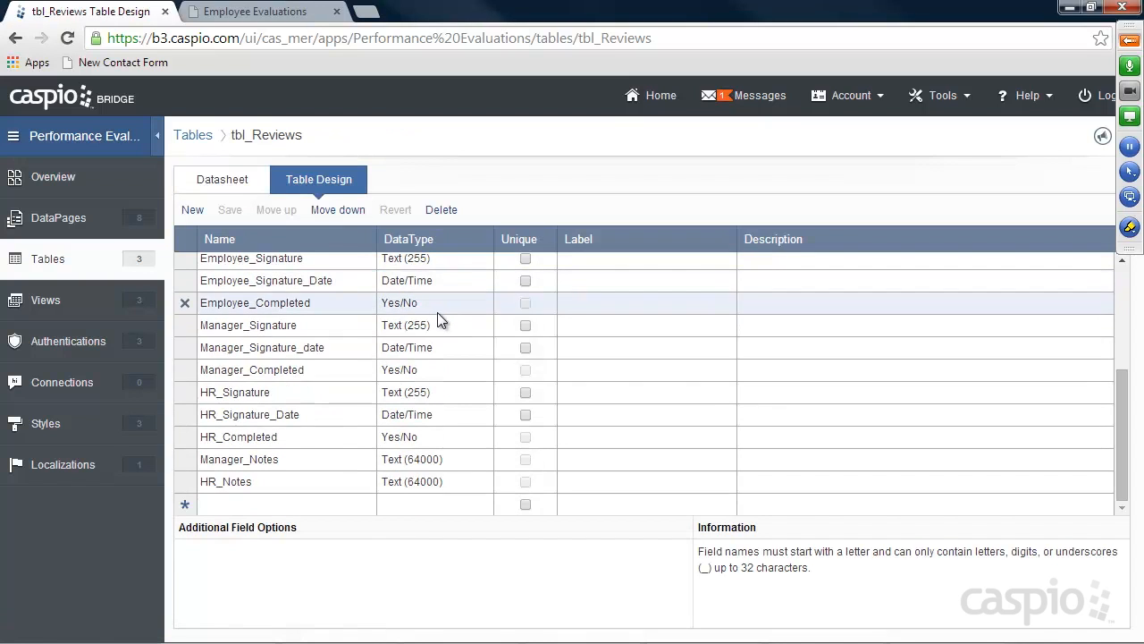
{"action": "left_click", "coordinate": [234, 503]}
{"action": "type", "text": "Mngr_Meaningful"}
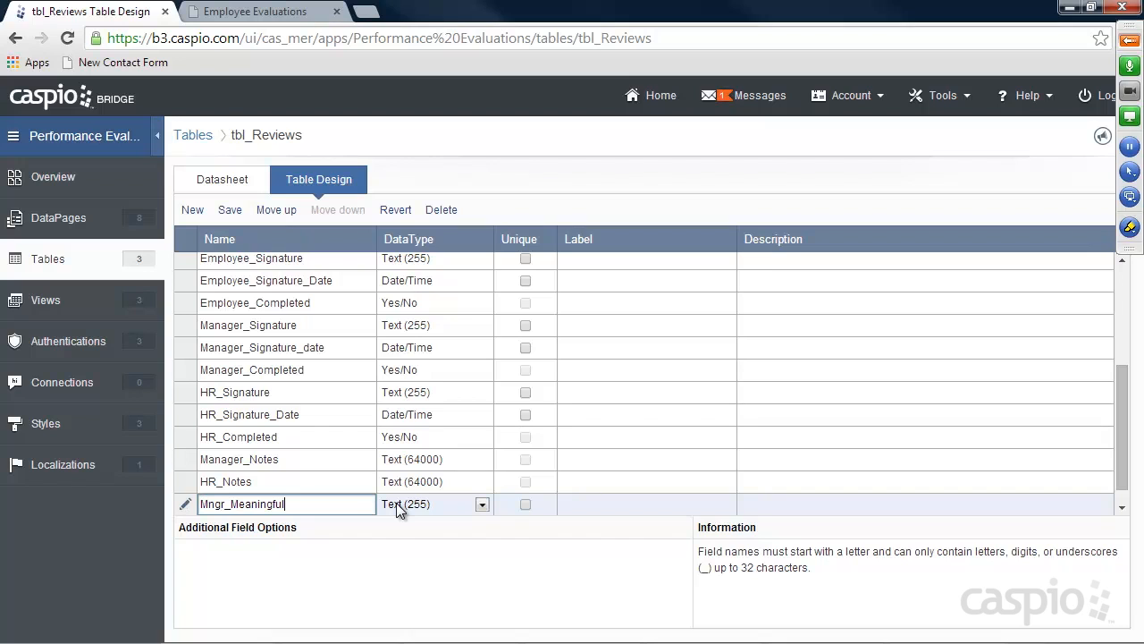
{"action": "type", "text": "_Contribution"}
{"action": "key", "text": "Tab"}
{"action": "left_click", "coordinate": [422, 480]}
{"action": "left_click", "coordinate": [410, 333]}
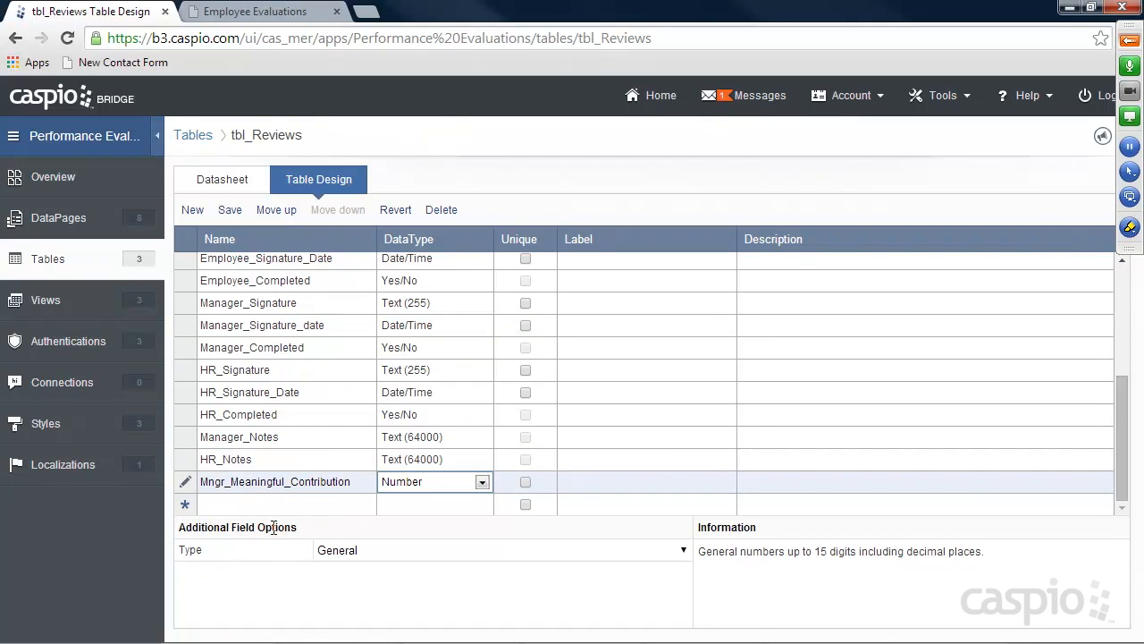
Add Mngr_Job_Satisfication as Text (64000) and save the tbl_Reviews design
{"action": "left_click", "coordinate": [263, 505]}
{"action": "type", "text": "Mngr_Job_Satis"}
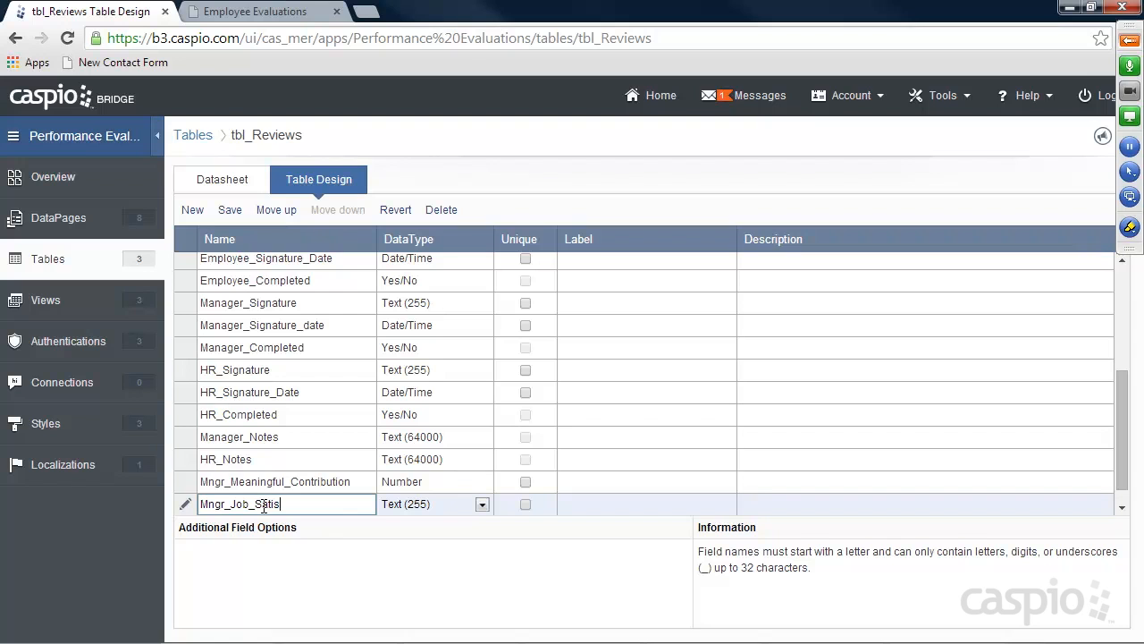
{"action": "type", "text": "fication"}
{"action": "left_click", "coordinate": [398, 505]}
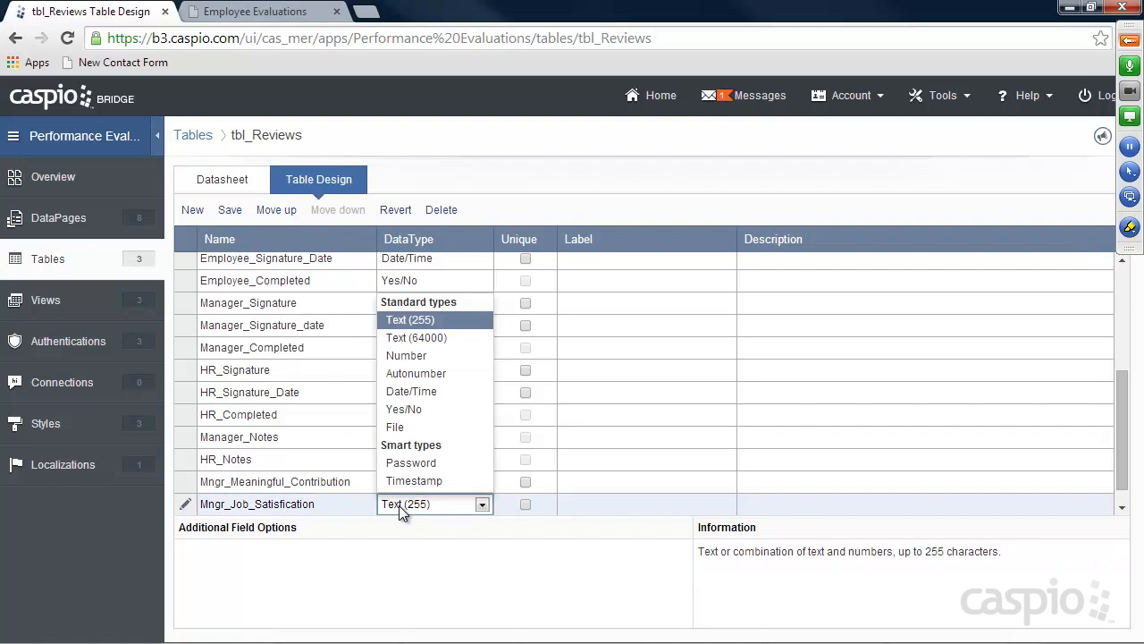
{"action": "left_click", "coordinate": [417, 338]}
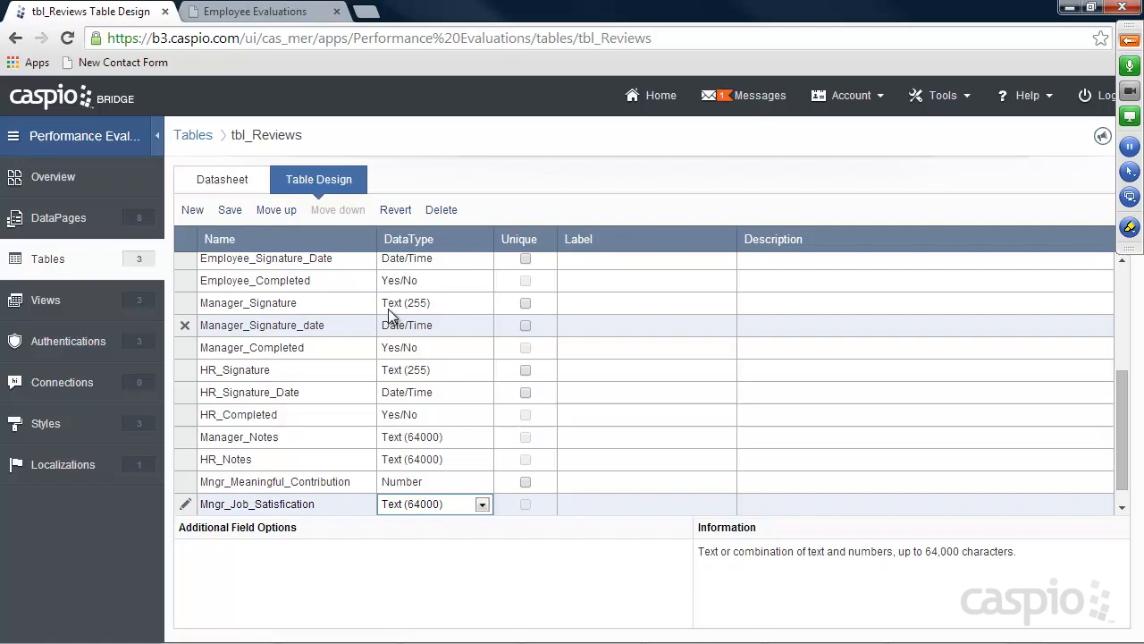
{"action": "left_click", "coordinate": [227, 211]}
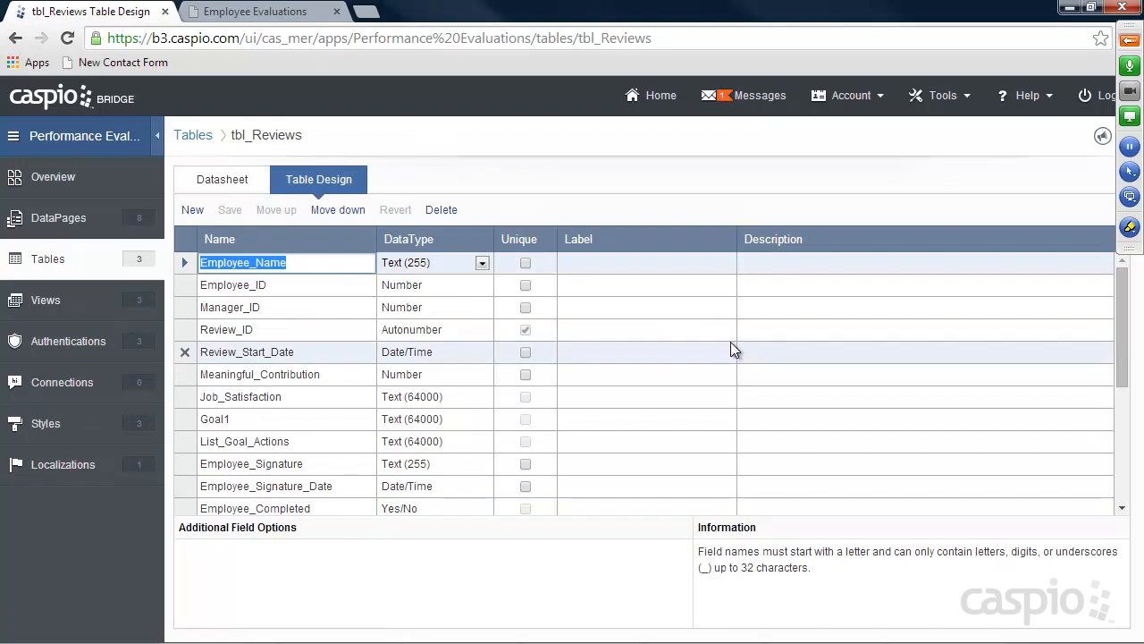
{"action": "left_click", "coordinate": [43, 218]}
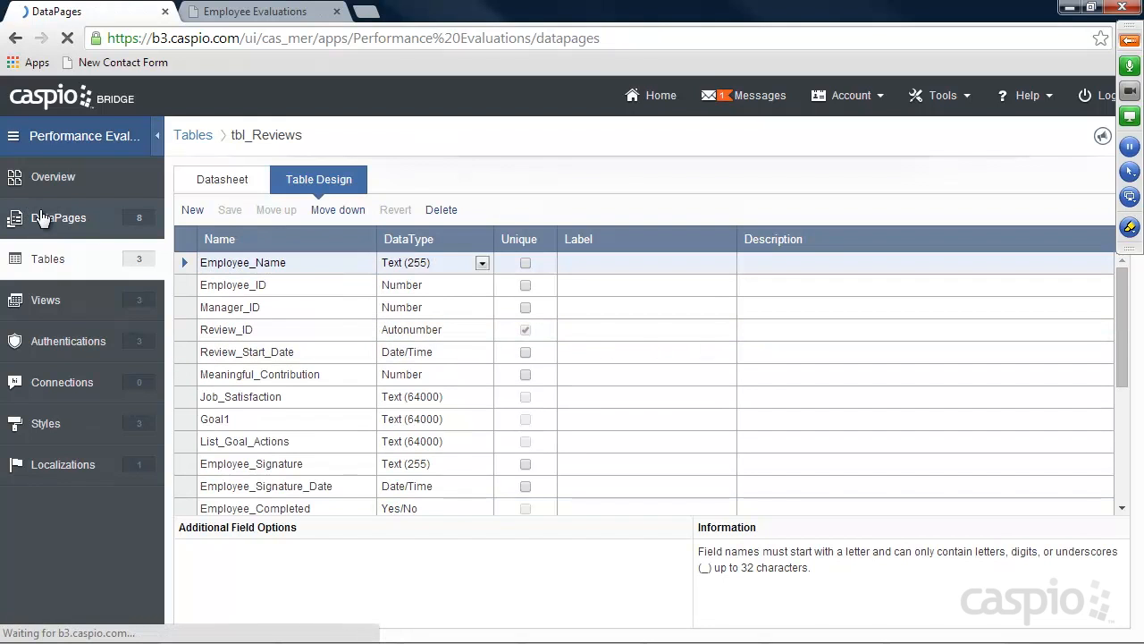
Add Mngr_Meaningful_Contribution and Mngr_Job_Satisfaction to the Department Completed Reviews Details page fields
{"action": "left_click", "coordinate": [218, 309]}
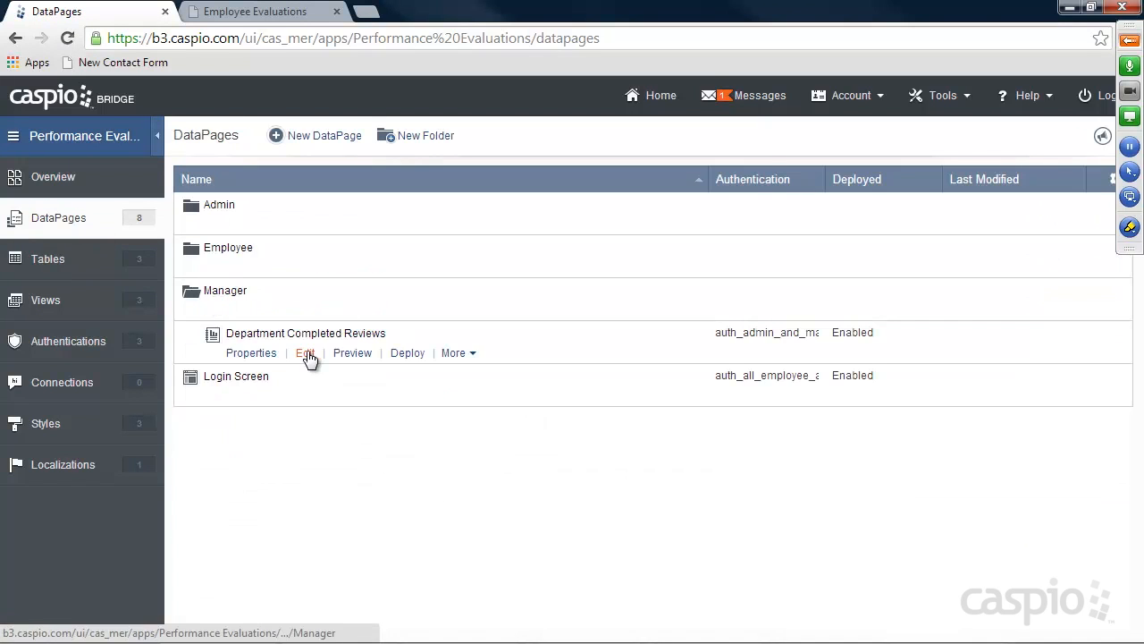
{"action": "left_click", "coordinate": [306, 354]}
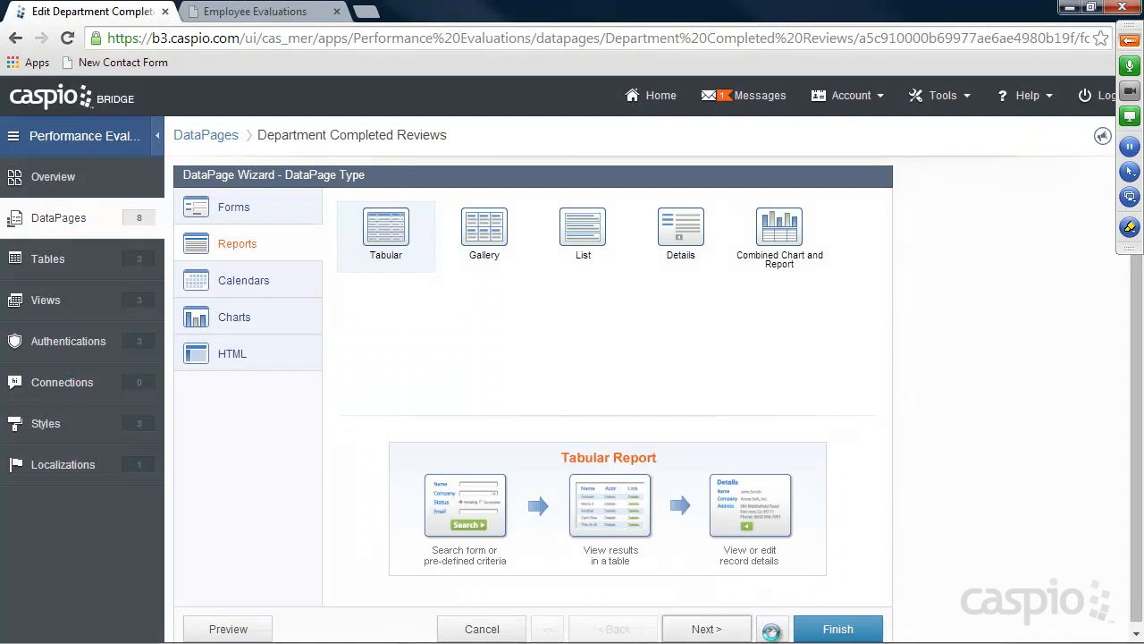
{"action": "left_click", "coordinate": [772, 630]}
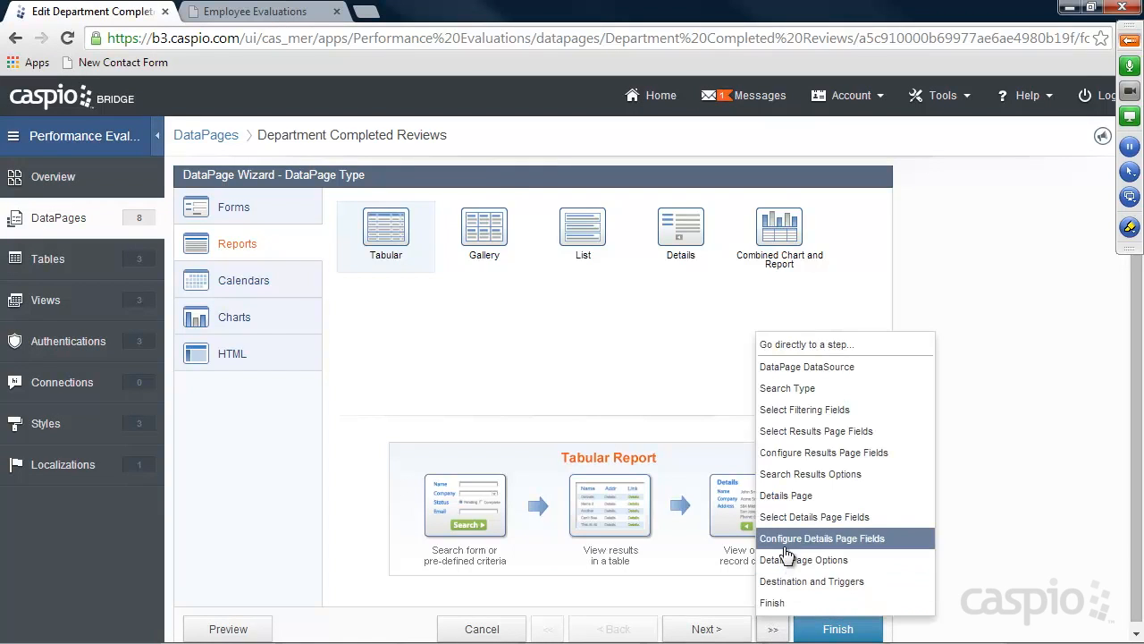
{"action": "left_click", "coordinate": [802, 517]}
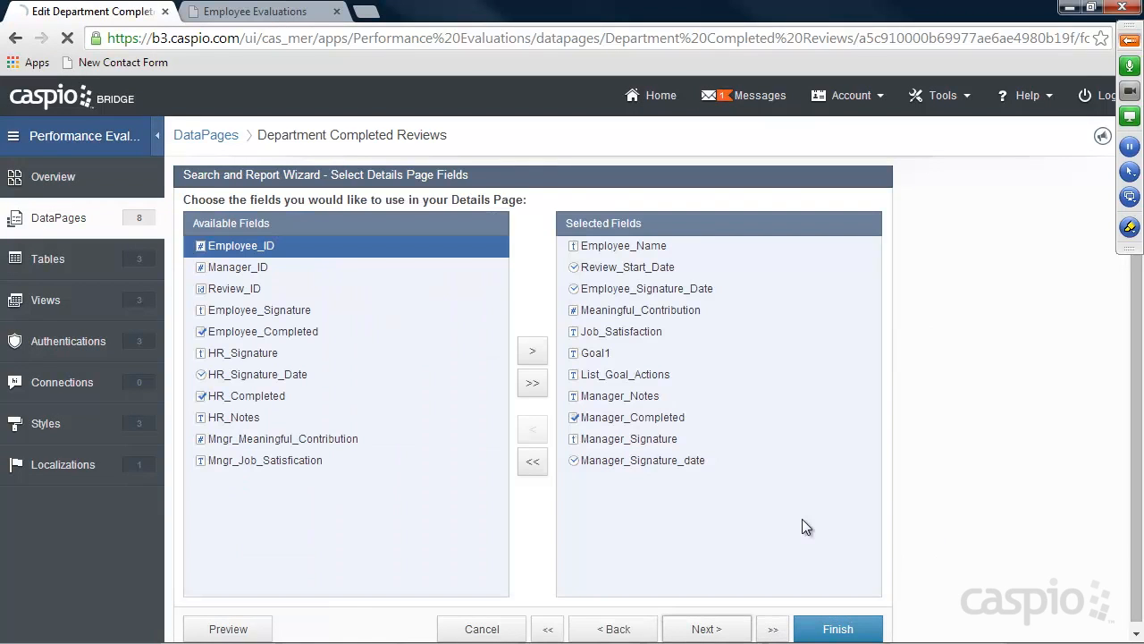
{"action": "left_click", "coordinate": [267, 438]}
{"action": "left_click", "coordinate": [534, 353]}
{"action": "left_click", "coordinate": [533, 353]}
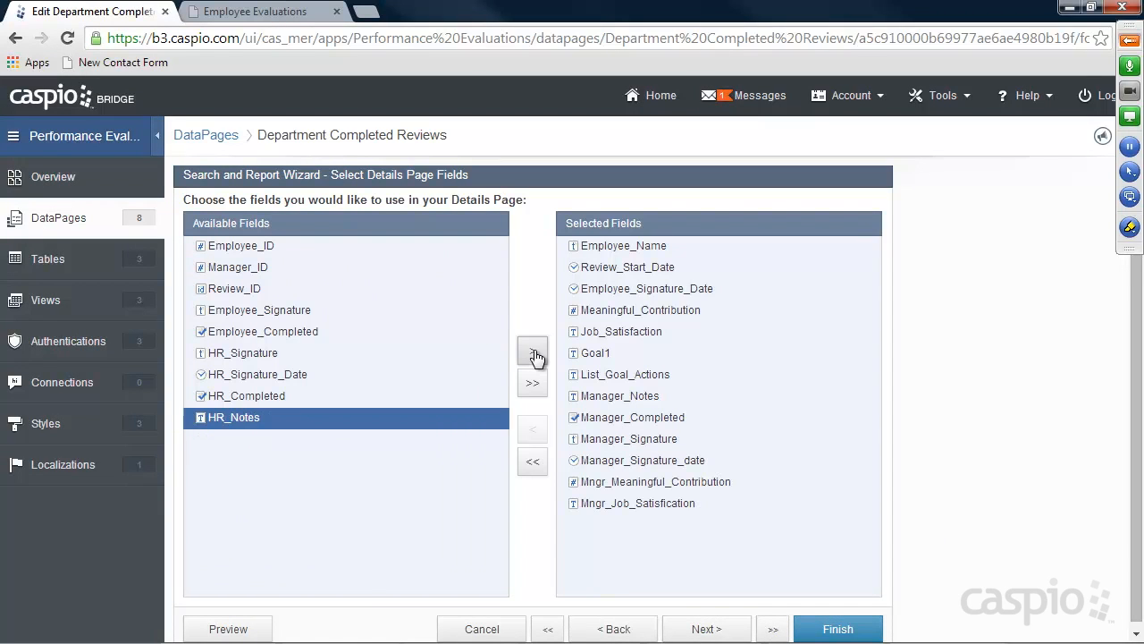
{"action": "left_click", "coordinate": [705, 628]}
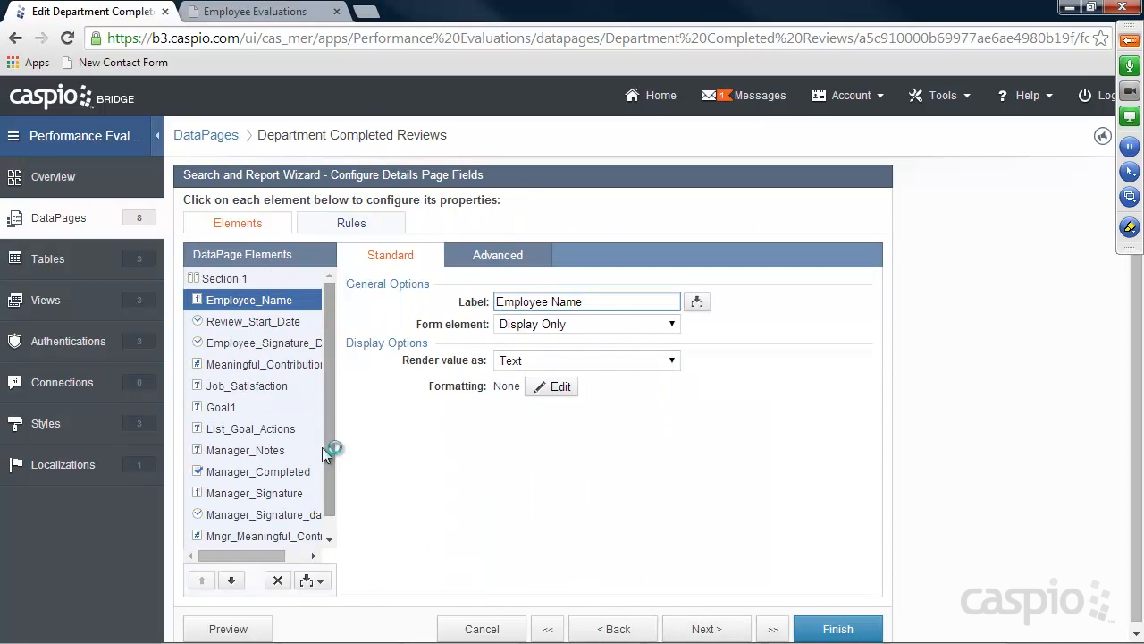
Place Mngr_Meaningful_Contribution under Meaningful_Contribution, continuing on the same line
{"action": "left_click_drag", "start_coordinate": [333, 440], "coordinate": [332, 477]}
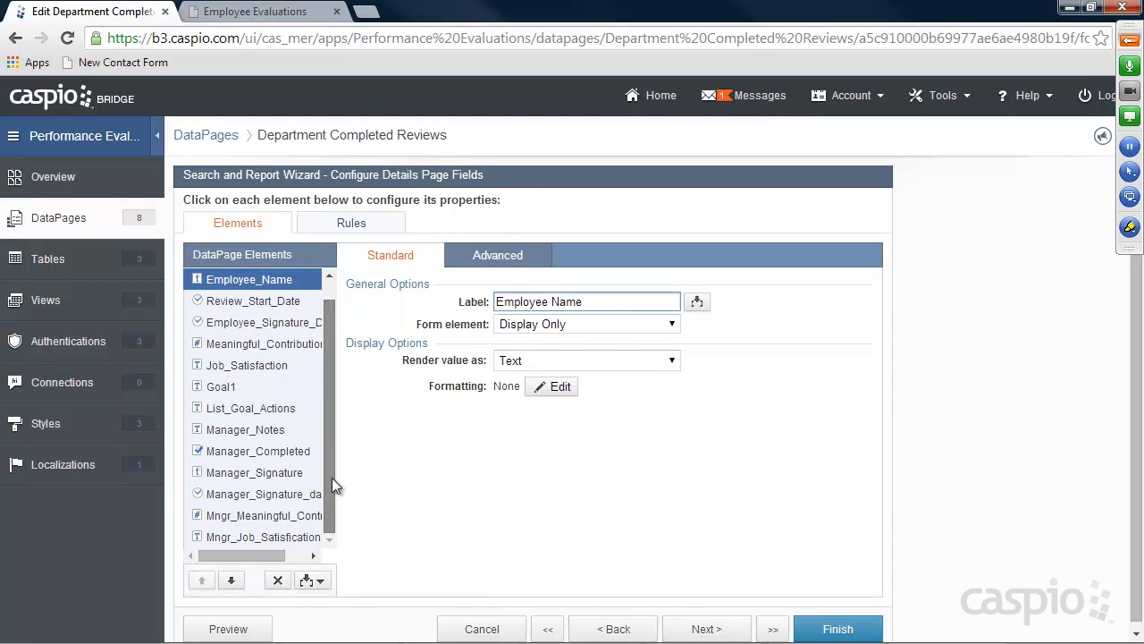
{"action": "left_click", "coordinate": [268, 516]}
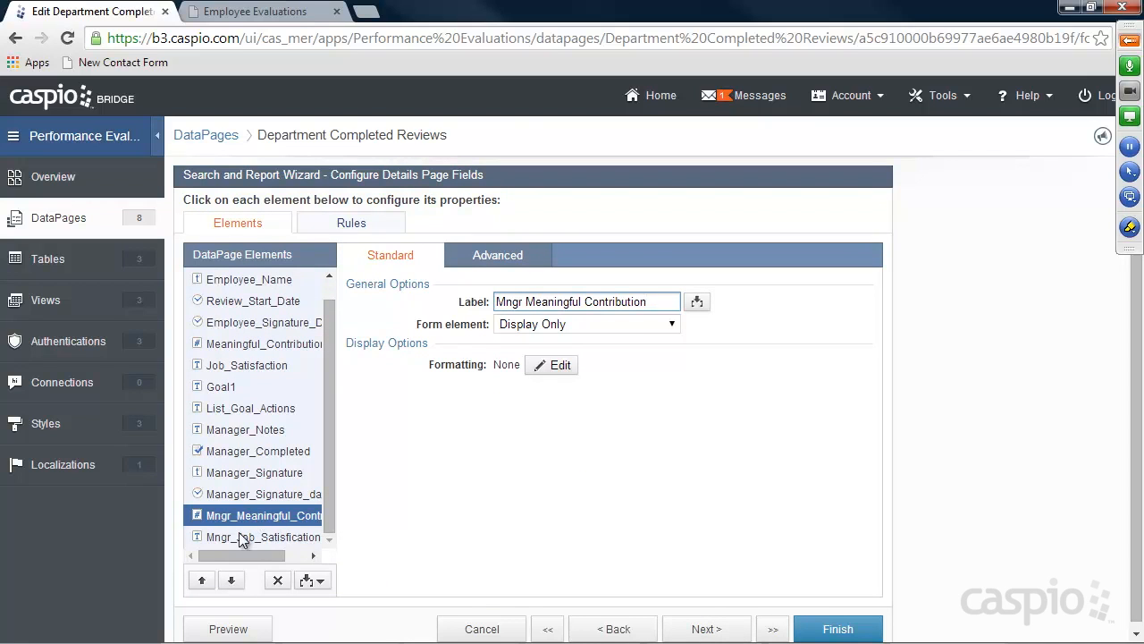
{"action": "left_click", "coordinate": [202, 581]}
{"action": "left_click", "coordinate": [202, 581]}
{"action": "left_click", "coordinate": [202, 581]}
{"action": "left_click", "coordinate": [202, 581]}
{"action": "left_click", "coordinate": [202, 581]}
{"action": "left_click", "coordinate": [202, 581]}
{"action": "left_click", "coordinate": [202, 581]}
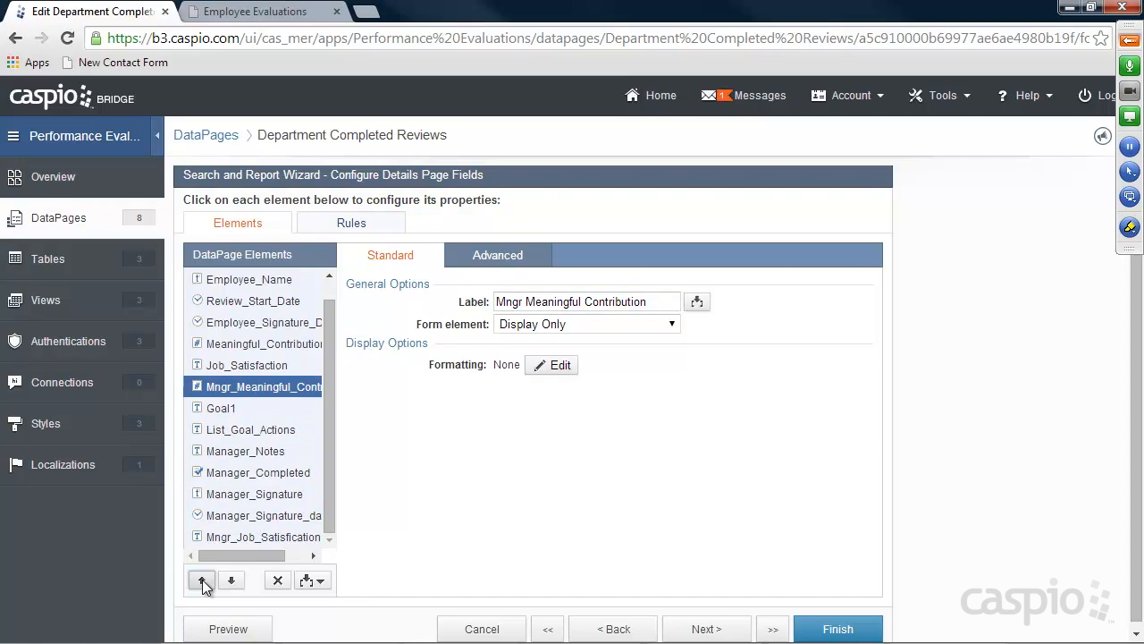
{"action": "left_click", "coordinate": [202, 581]}
{"action": "left_click", "coordinate": [255, 345]}
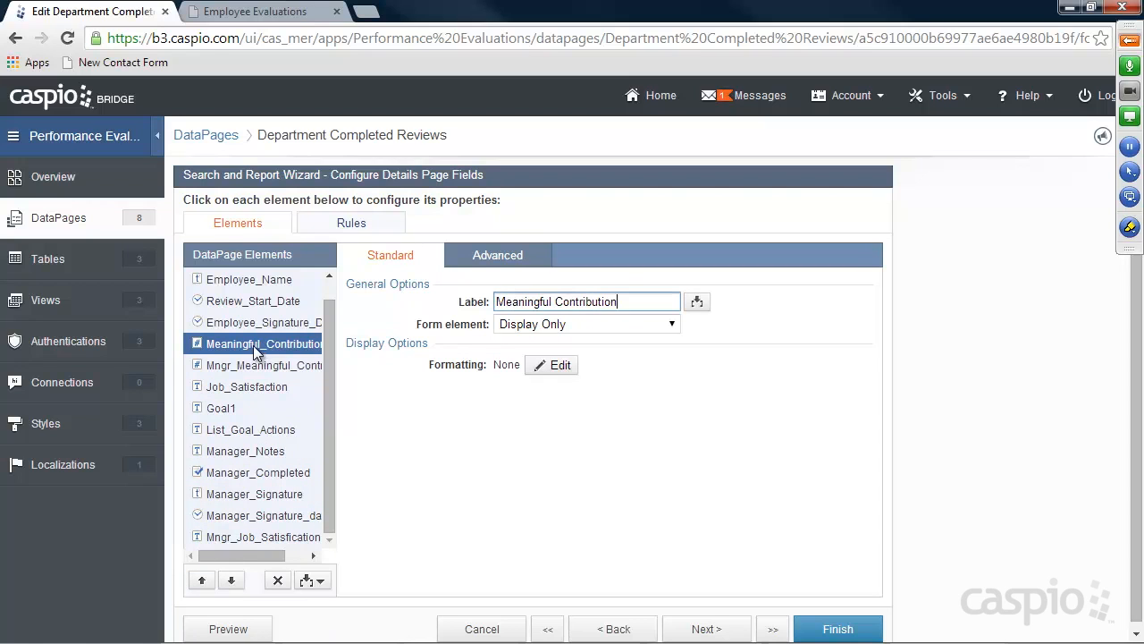
{"action": "left_click", "coordinate": [489, 257]}
{"action": "left_click", "coordinate": [527, 341]}
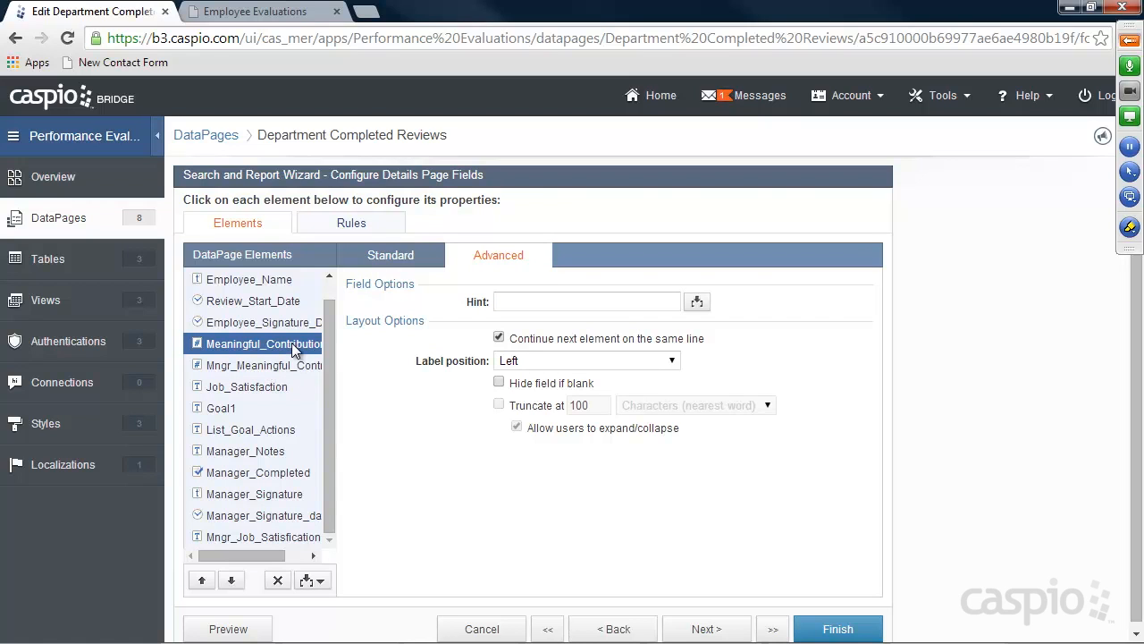
Make Mngr_Meaningful_Contribution radio buttons: Strongly Agree 3, Agree 2, Somewhat Disagree 1, Strongly disagree 0
{"action": "left_click", "coordinate": [268, 365]}
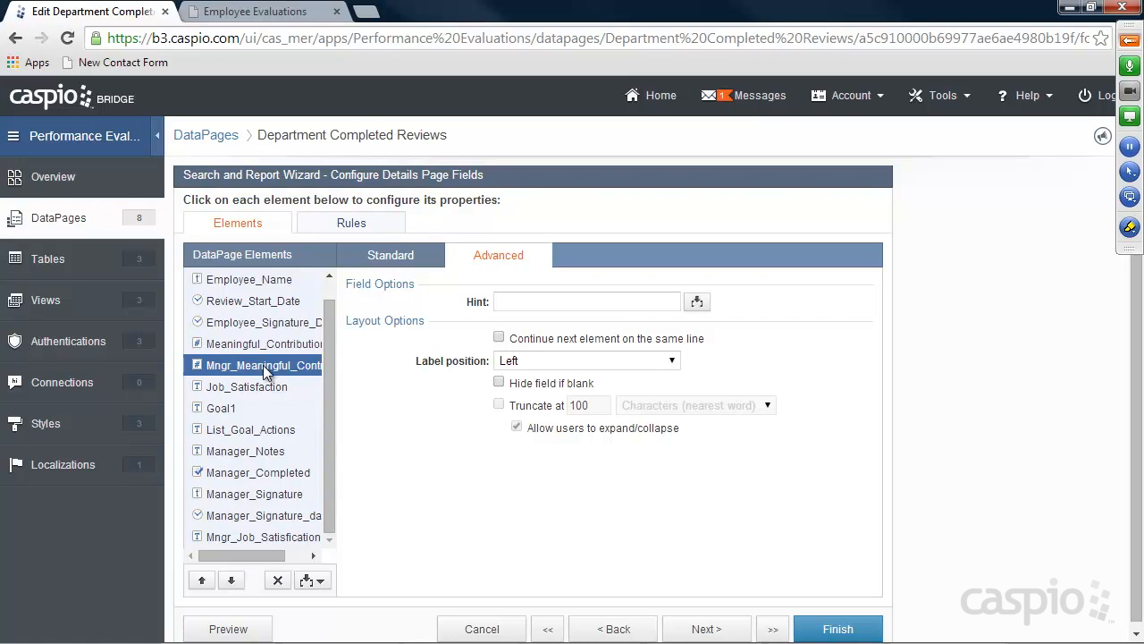
{"action": "left_click", "coordinate": [393, 257]}
{"action": "left_click", "coordinate": [572, 323]}
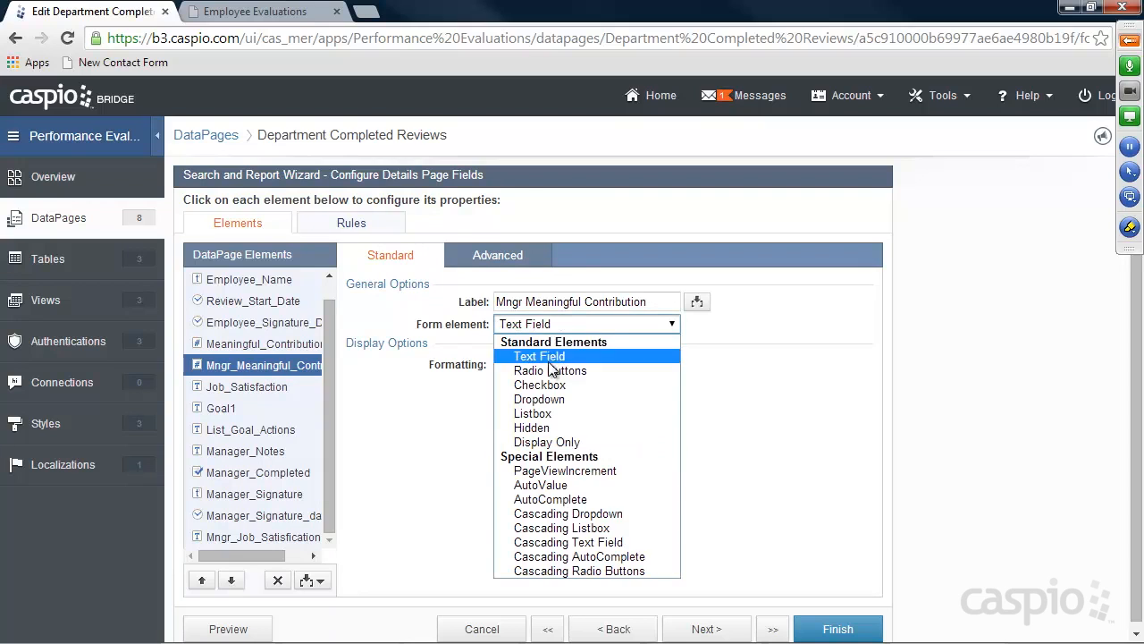
{"action": "left_click", "coordinate": [551, 371]}
{"action": "left_click", "coordinate": [484, 459]}
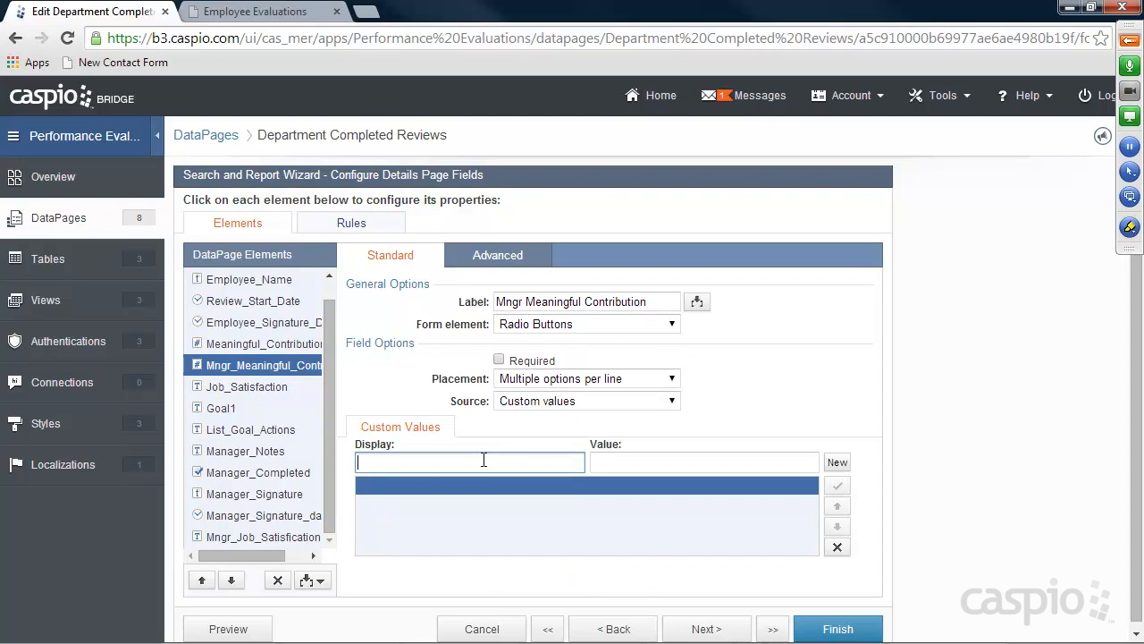
{"action": "type", "text": "Strongly Agree"}
{"action": "key", "text": "Tab"}
{"action": "type", "text": "3"}
{"action": "left_click", "coordinate": [836, 463]}
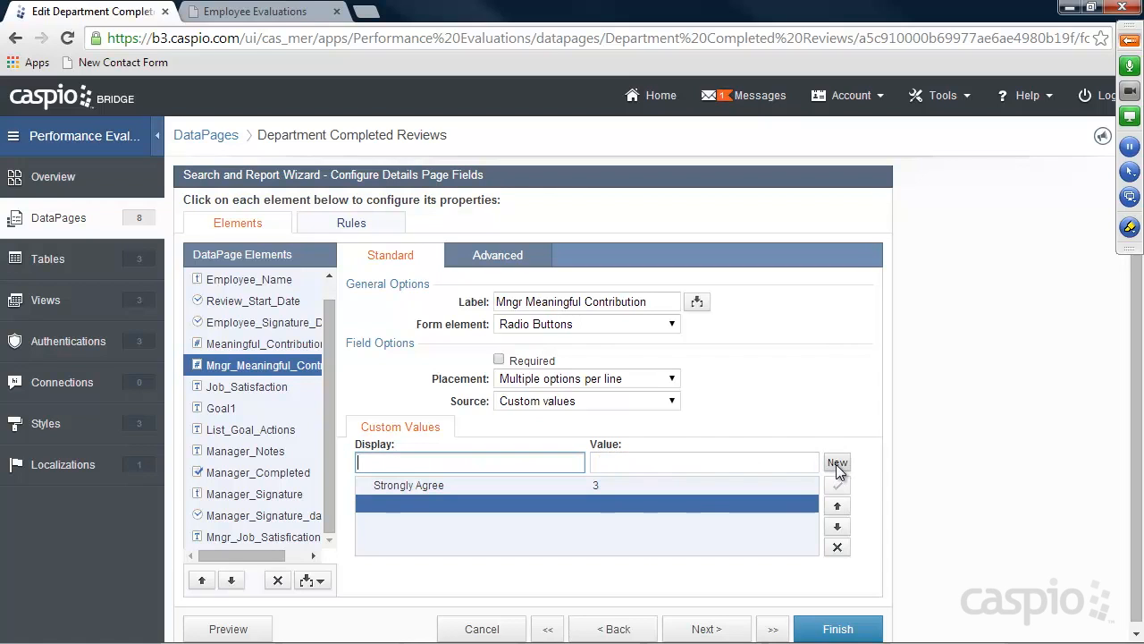
{"action": "type", "text": "Agree"}
{"action": "key", "text": "Tab"}
{"action": "type", "text": "2"}
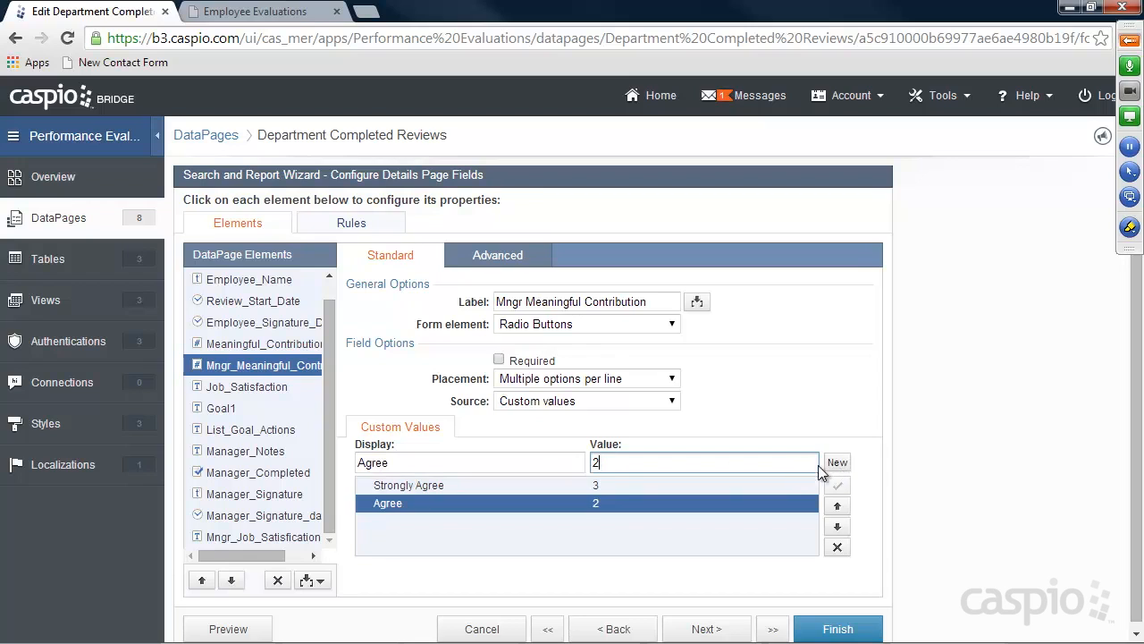
{"action": "left_click", "coordinate": [835, 463]}
{"action": "type", "text": "Somewhat Disagree"}
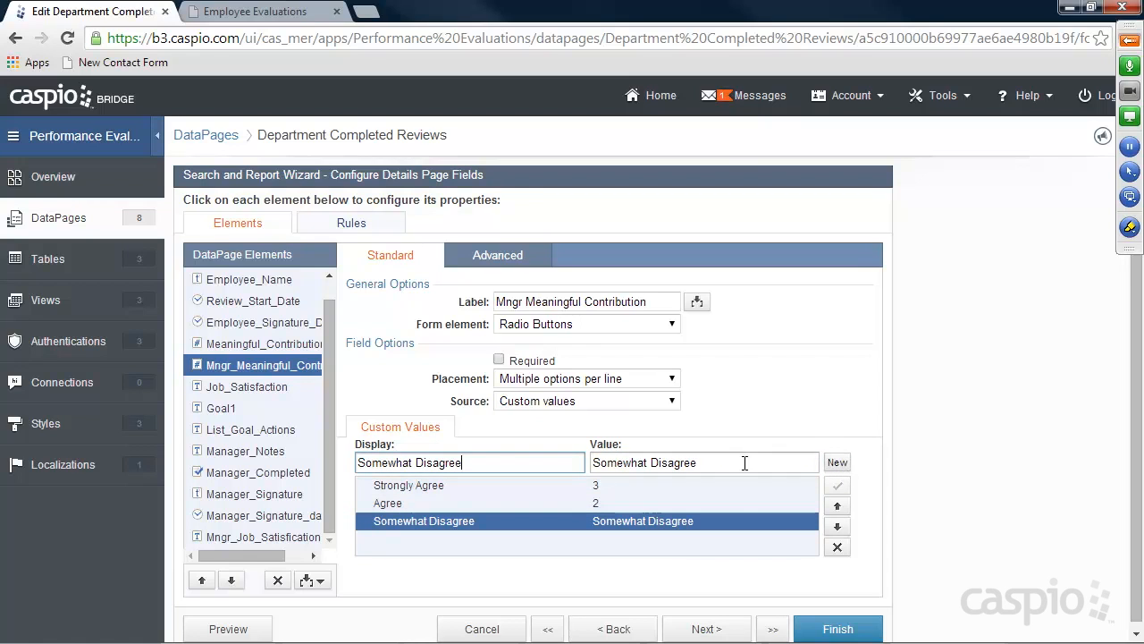
{"action": "key", "text": "Tab"}
{"action": "type", "text": "1"}
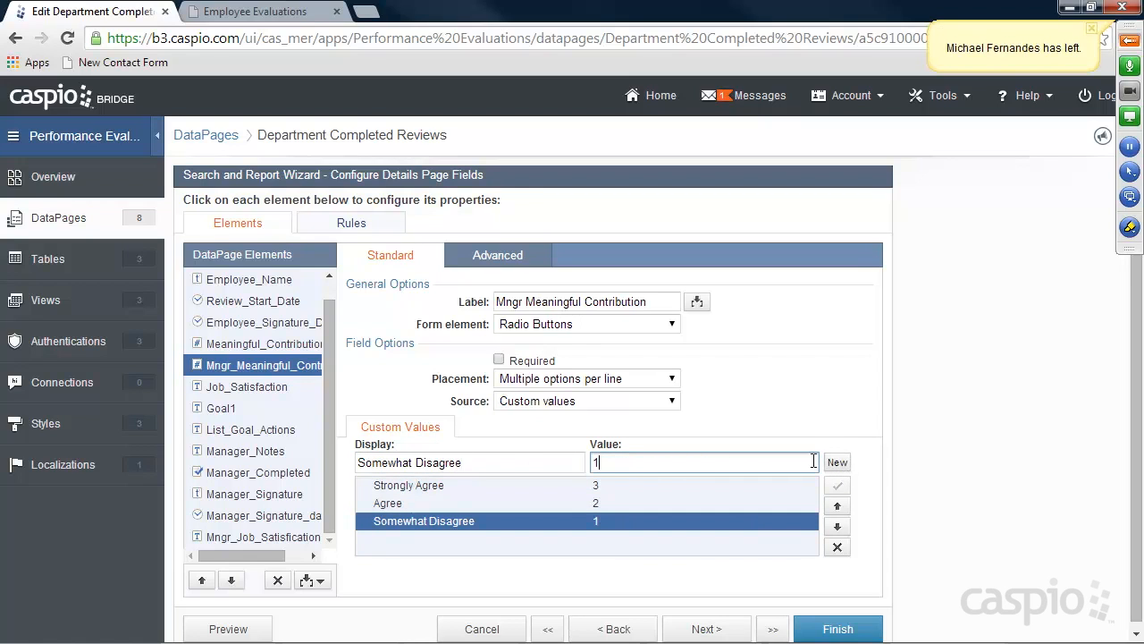
{"action": "left_click", "coordinate": [833, 463]}
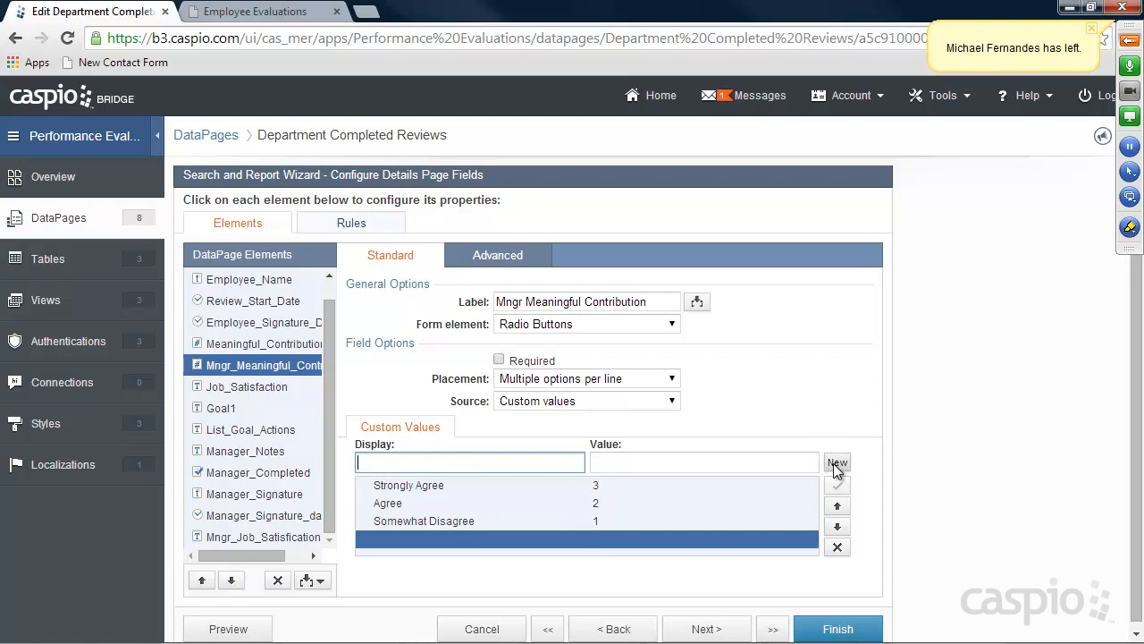
{"action": "type", "text": "Strongly disagree"}
{"action": "key", "text": "Tab"}
{"action": "type", "text": "0"}
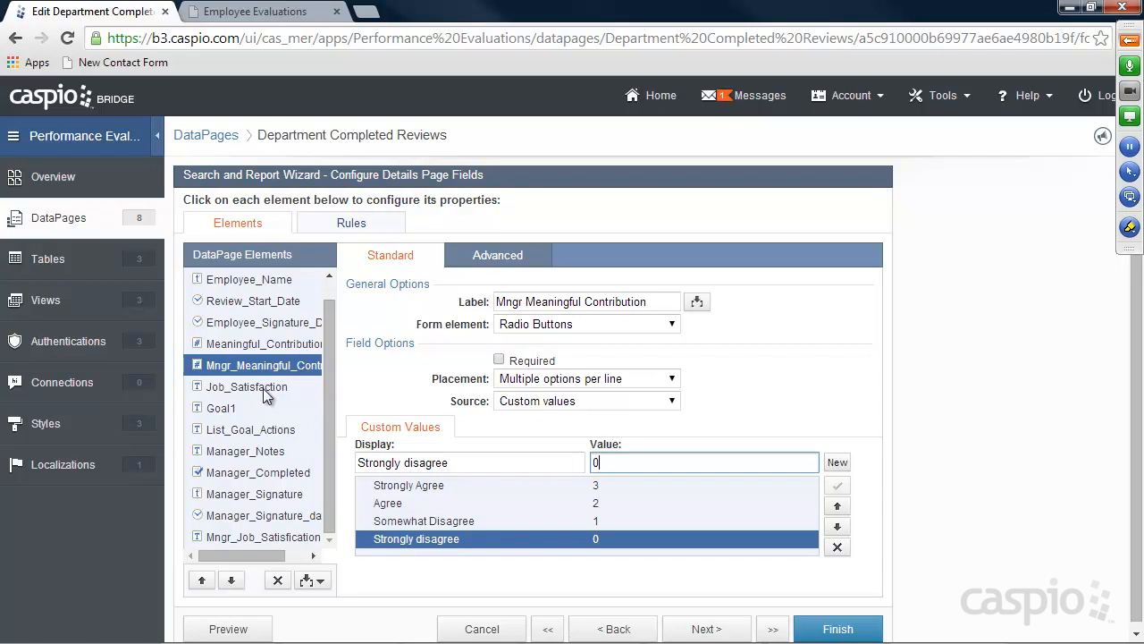
Move the manager job satisfaction field under Job_Satisfaction as a Text Area
{"action": "left_click", "coordinate": [251, 537]}
{"action": "left_click", "coordinate": [203, 580]}
{"action": "left_click", "coordinate": [203, 580]}
{"action": "left_click", "coordinate": [203, 580]}
{"action": "left_click", "coordinate": [203, 580]}
{"action": "left_click", "coordinate": [203, 581]}
{"action": "left_click", "coordinate": [203, 580]}
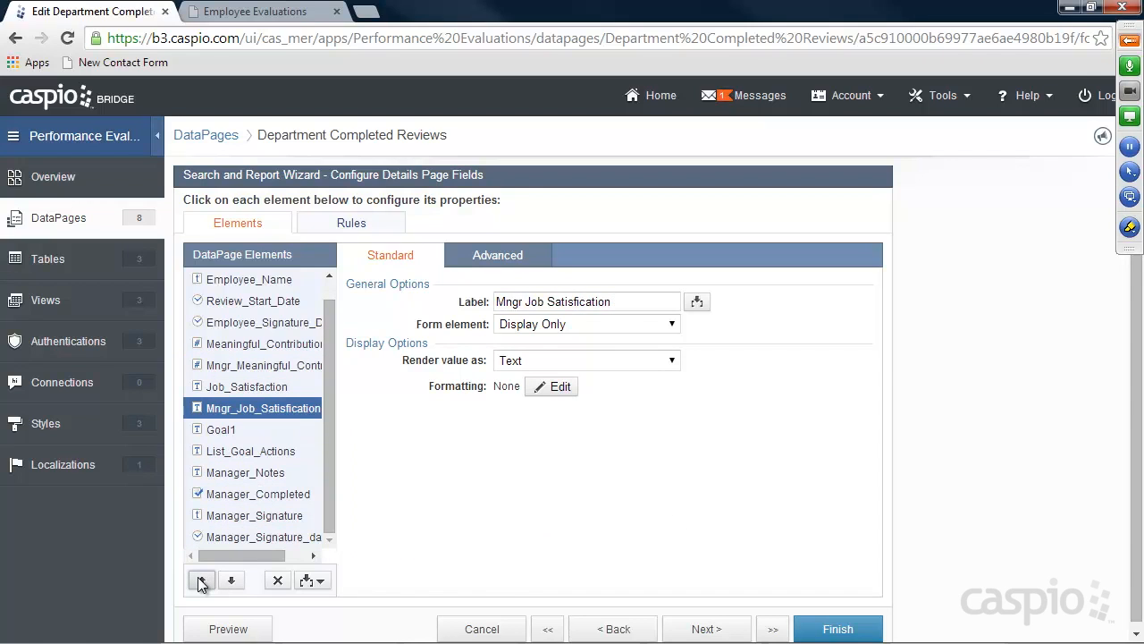
{"action": "left_click", "coordinate": [536, 324]}
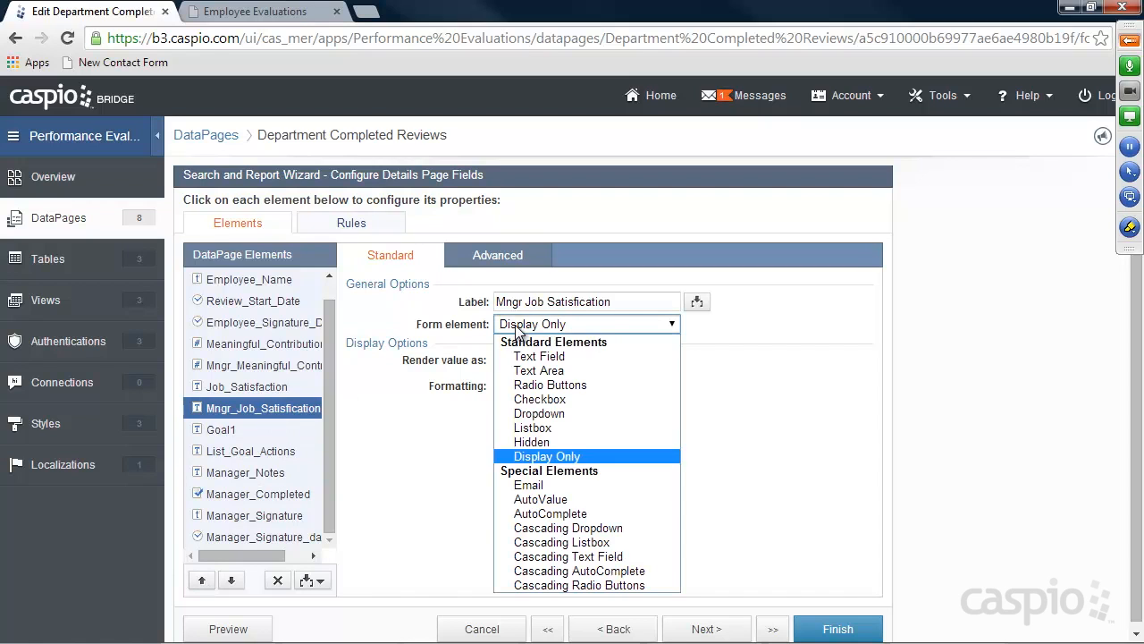
{"action": "left_click", "coordinate": [536, 371]}
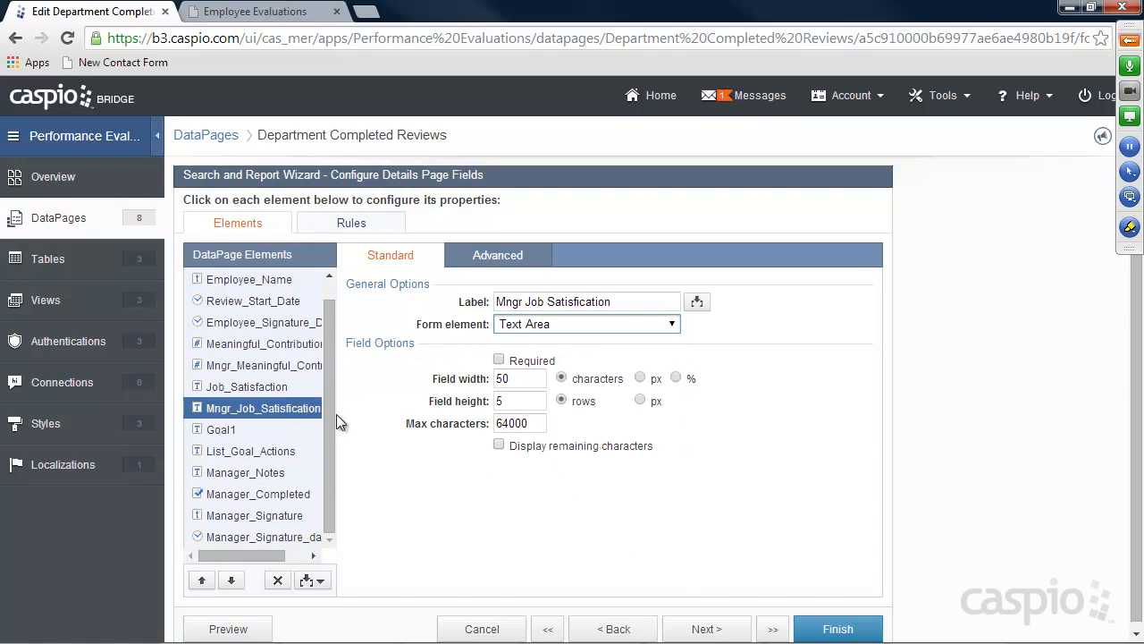
{"action": "left_click", "coordinate": [231, 491]}
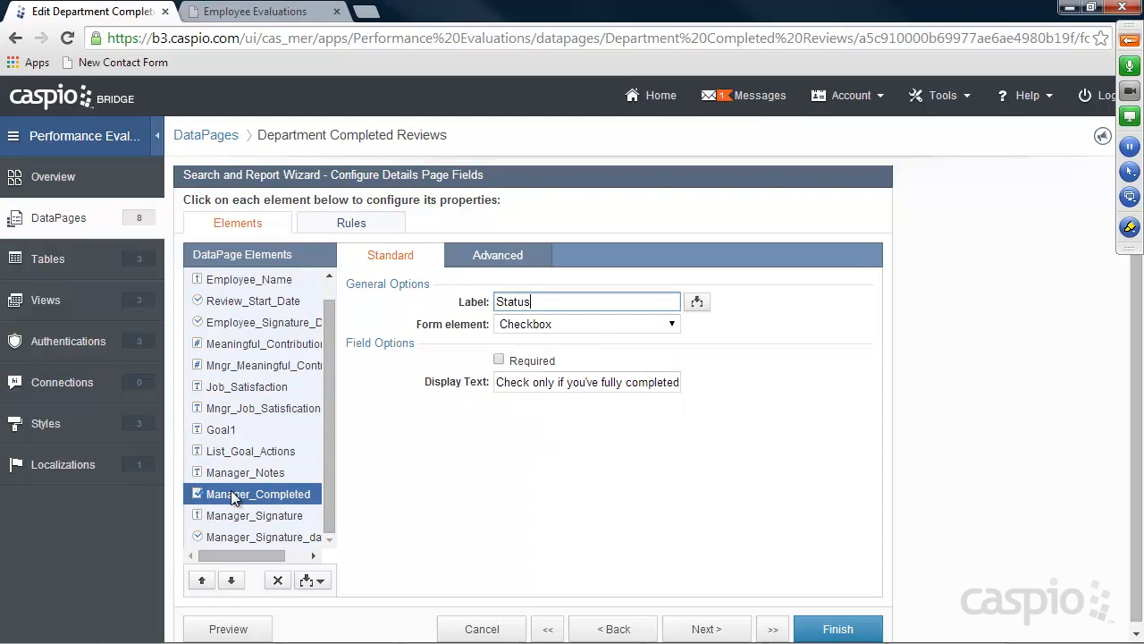
{"action": "left_click", "coordinate": [351, 225]}
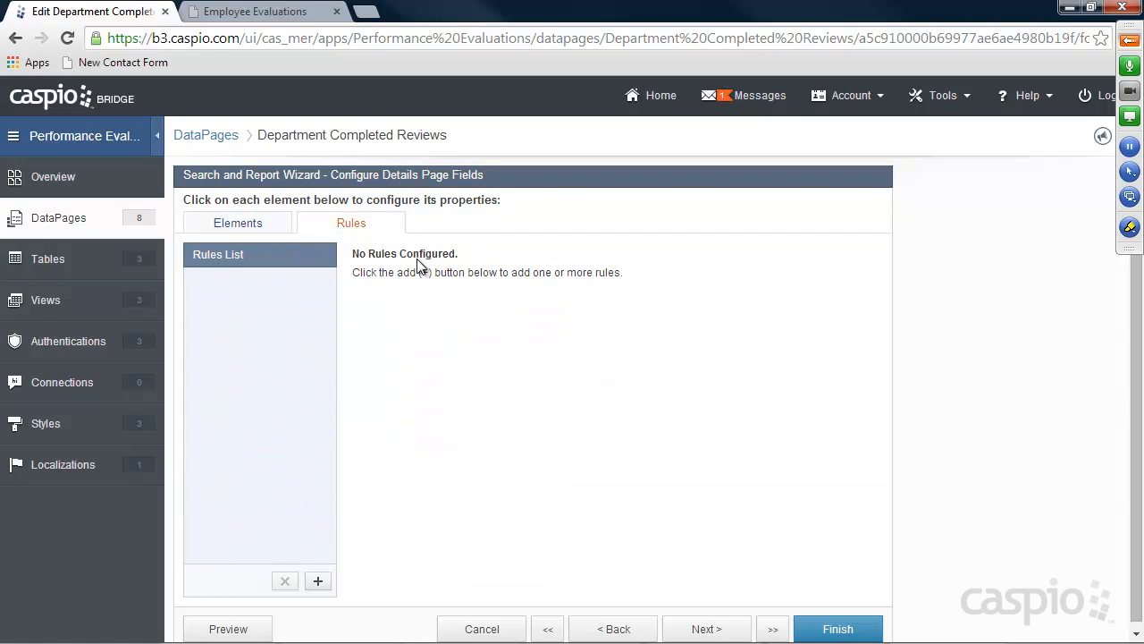
Create a rule requiring Mngr_Meaningful_Contribution when Manager_Completed is checked
{"action": "left_click", "coordinate": [318, 581]}
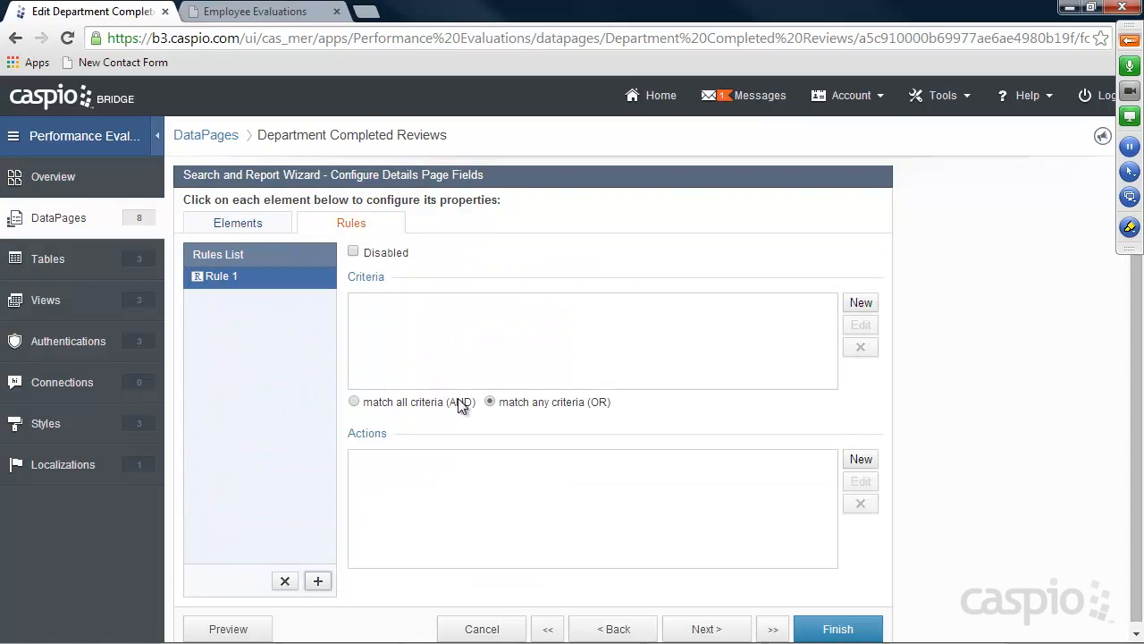
{"action": "left_click", "coordinate": [849, 306]}
{"action": "left_click", "coordinate": [591, 322]}
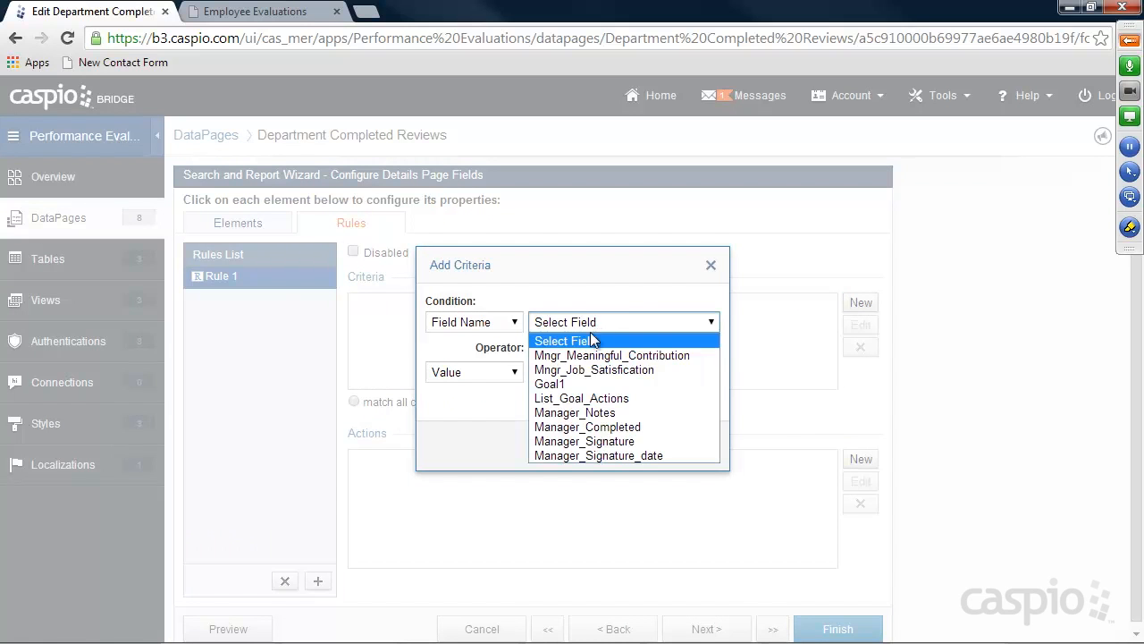
{"action": "left_click", "coordinate": [587, 427]}
{"action": "left_click", "coordinate": [677, 447]}
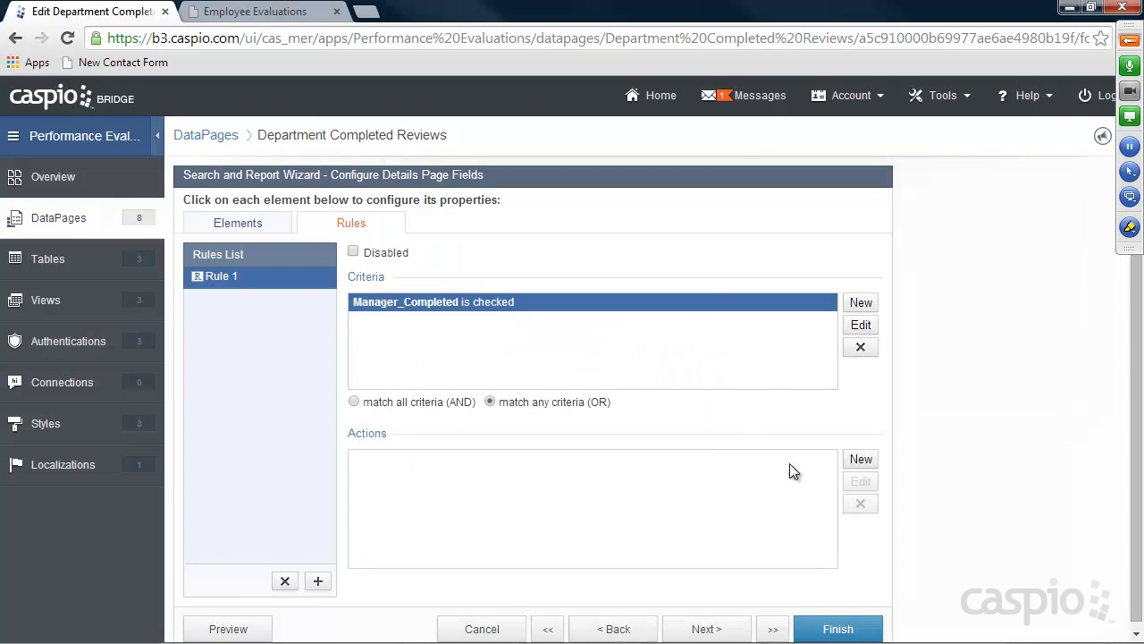
{"action": "left_click", "coordinate": [860, 458]}
{"action": "left_click", "coordinate": [617, 307]}
{"action": "left_click", "coordinate": [575, 369]}
{"action": "left_click", "coordinate": [585, 337]}
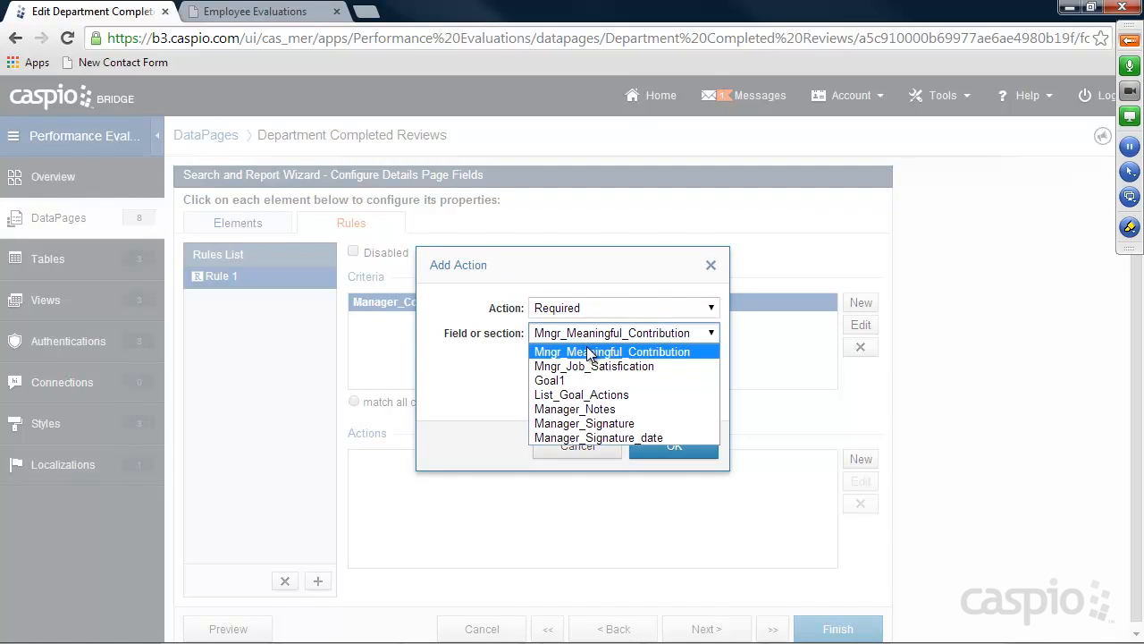
{"action": "left_click", "coordinate": [597, 352]}
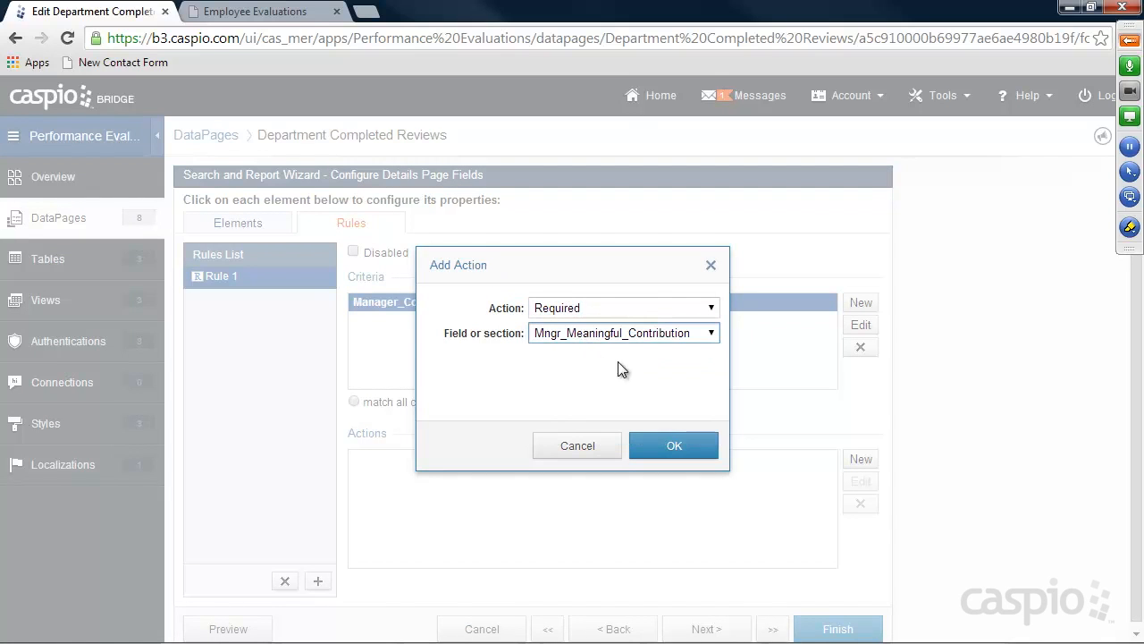
{"action": "left_click", "coordinate": [673, 445]}
Add Required actions for Mngr_Job_Satisfaction and Manager_Signature to the rule
{"action": "left_click", "coordinate": [861, 459]}
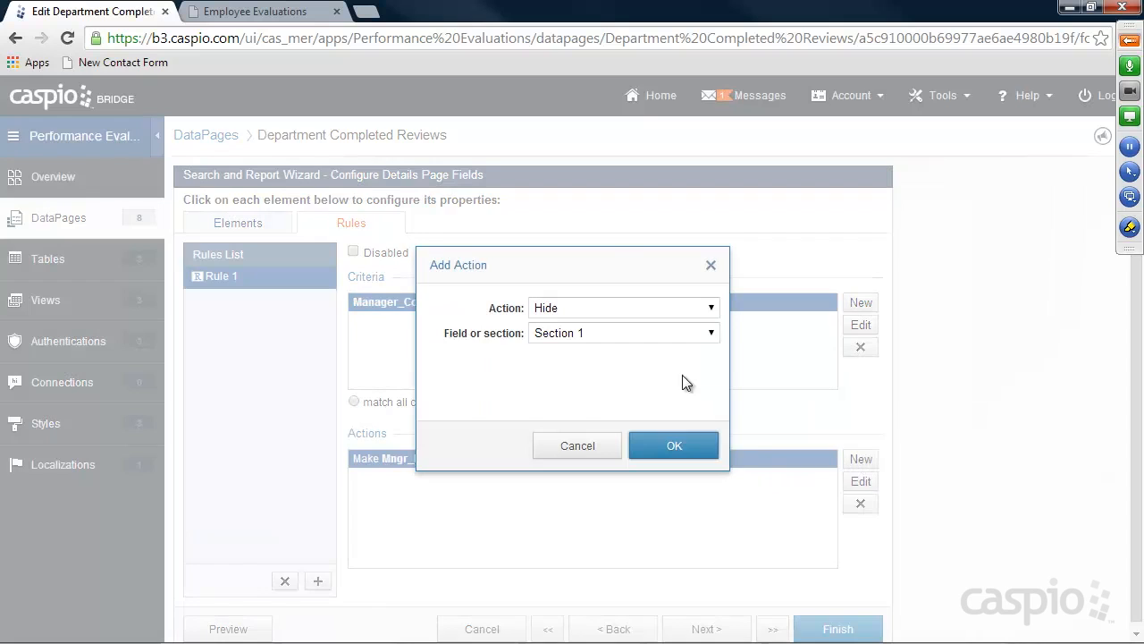
{"action": "left_click", "coordinate": [587, 308]}
{"action": "left_click", "coordinate": [579, 370]}
{"action": "left_click", "coordinate": [583, 336]}
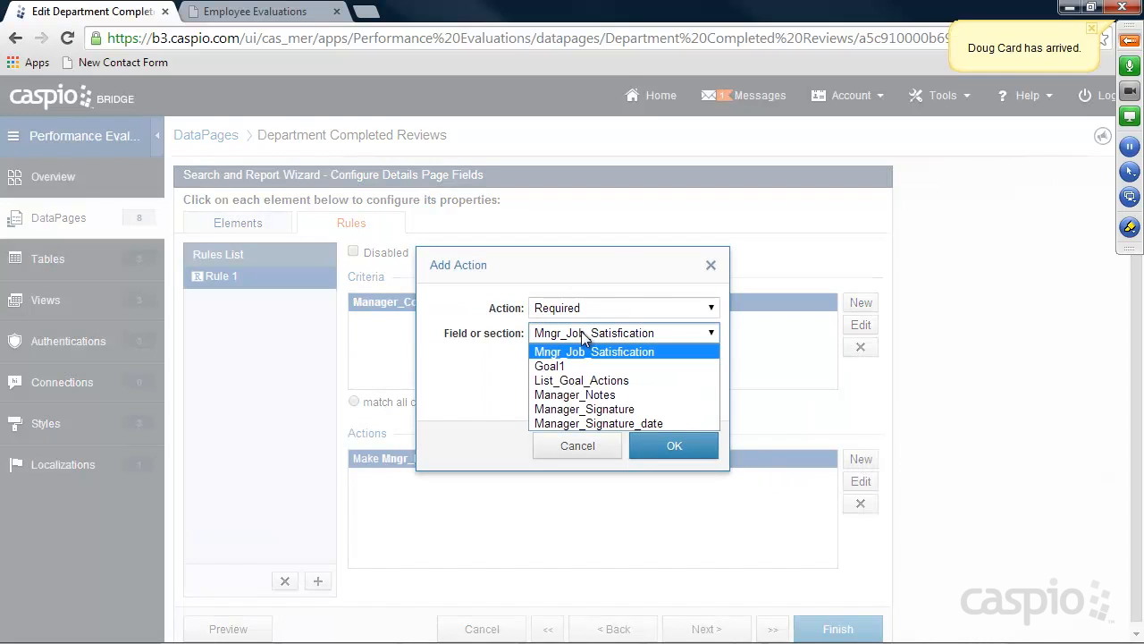
{"action": "left_click", "coordinate": [588, 351]}
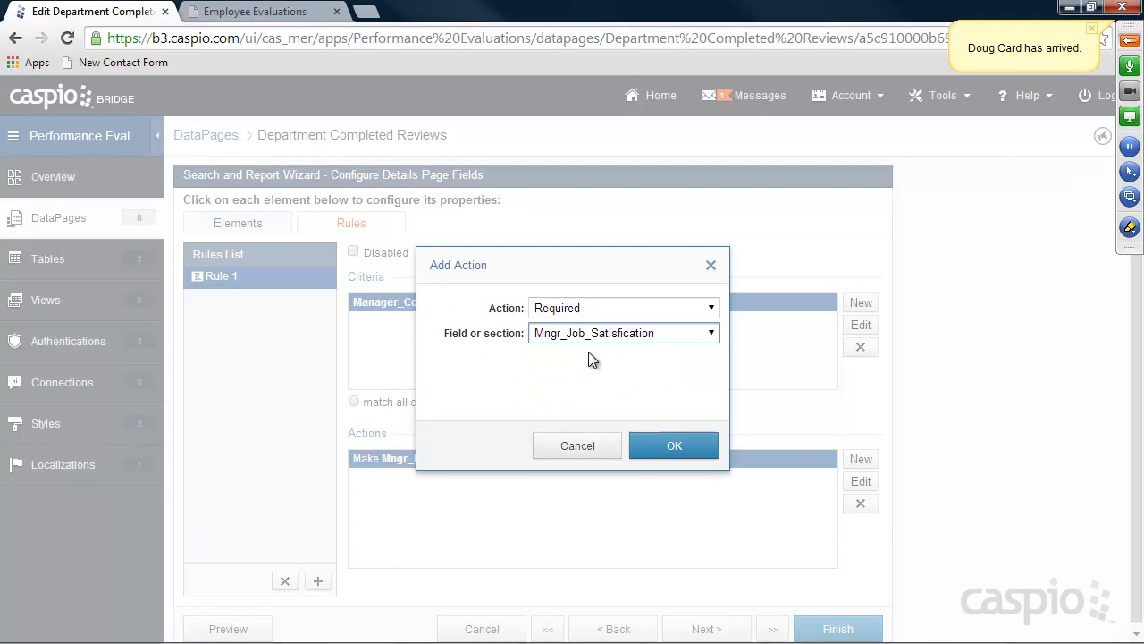
{"action": "left_click", "coordinate": [706, 445]}
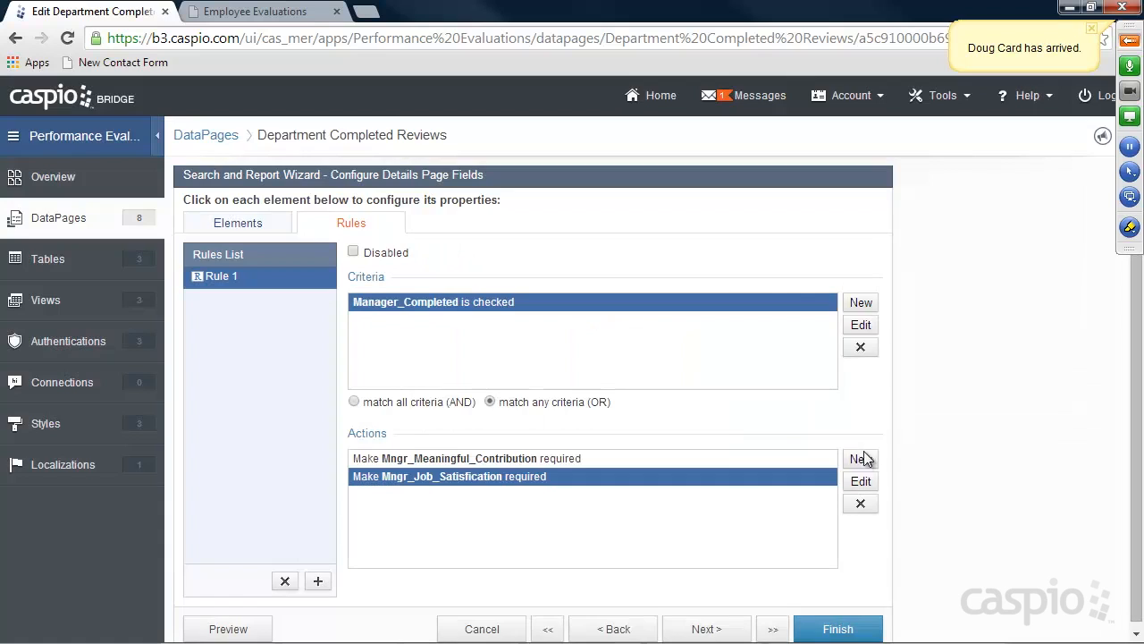
{"action": "left_click", "coordinate": [861, 459]}
{"action": "left_click", "coordinate": [595, 308]}
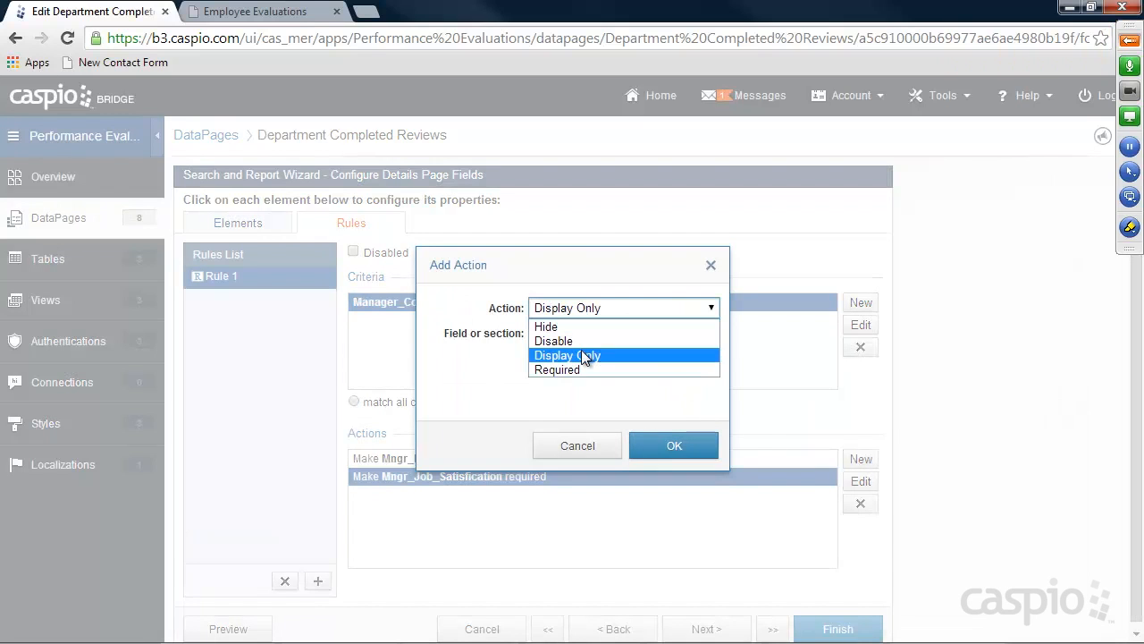
{"action": "left_click", "coordinate": [581, 367]}
{"action": "left_click", "coordinate": [581, 334]}
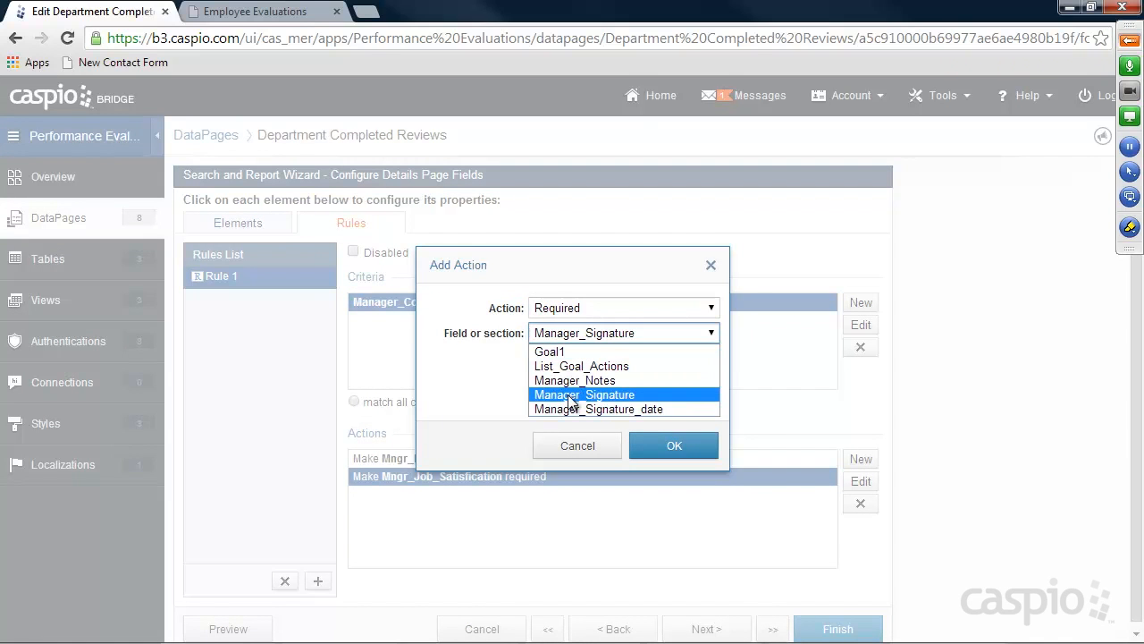
{"action": "left_click", "coordinate": [572, 395]}
{"action": "left_click", "coordinate": [674, 446]}
Also require Manager_Signature_date, then finish the DataPage
{"action": "left_click", "coordinate": [860, 461]}
{"action": "left_click", "coordinate": [571, 312]}
{"action": "left_click", "coordinate": [573, 372]}
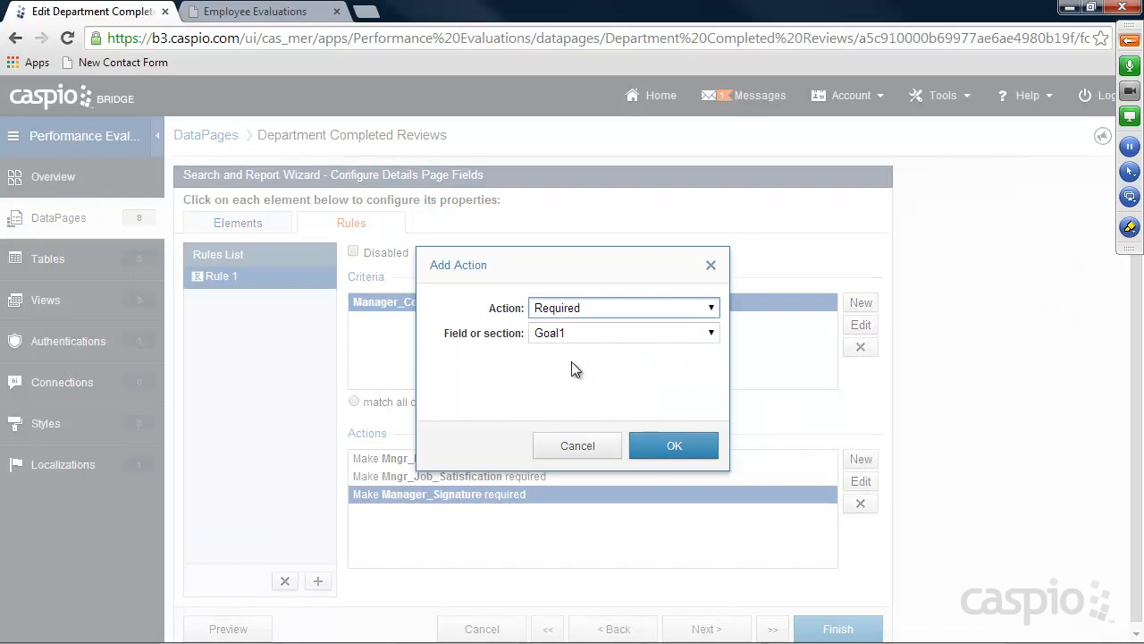
{"action": "left_click", "coordinate": [581, 333]}
{"action": "left_click", "coordinate": [598, 394]}
{"action": "left_click", "coordinate": [674, 445]}
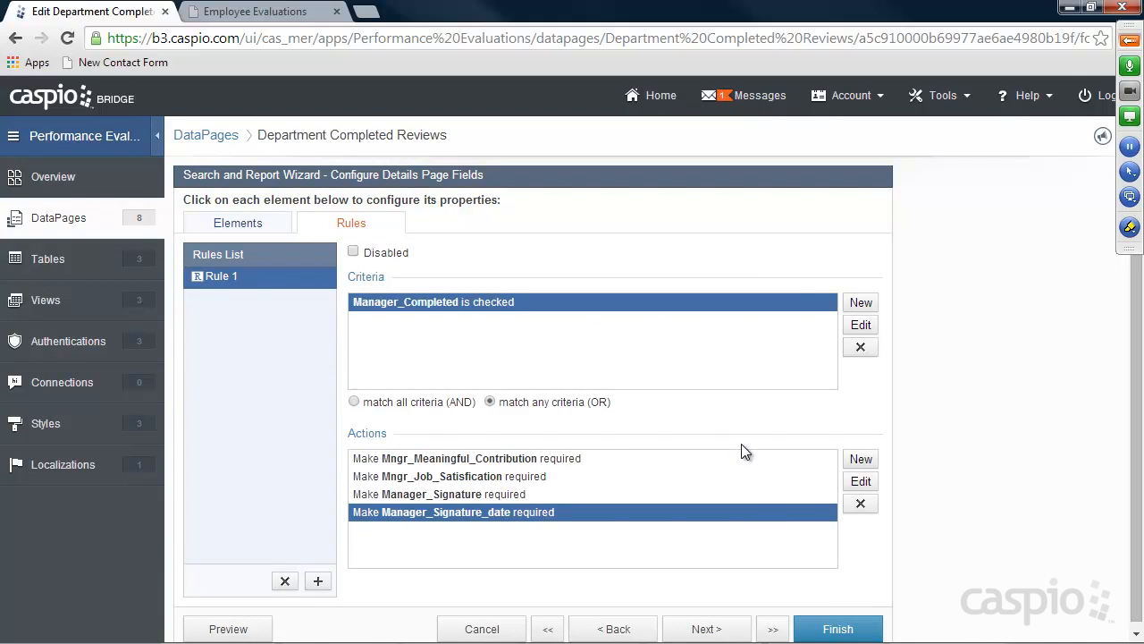
{"action": "left_click", "coordinate": [840, 630]}
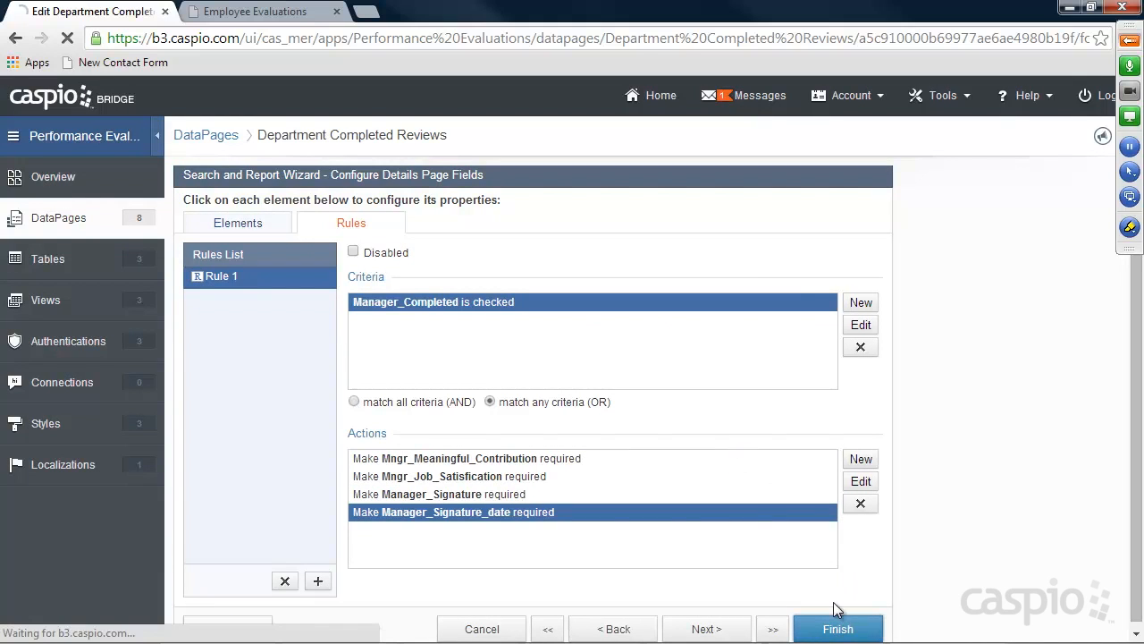
Reload the review form, rate Mngr Meaningful Contribution Strongly Agree, and enter 'fasdfsdaf' for job satisfaction
{"action": "left_click", "coordinate": [250, 11]}
{"action": "left_click", "coordinate": [67, 39]}
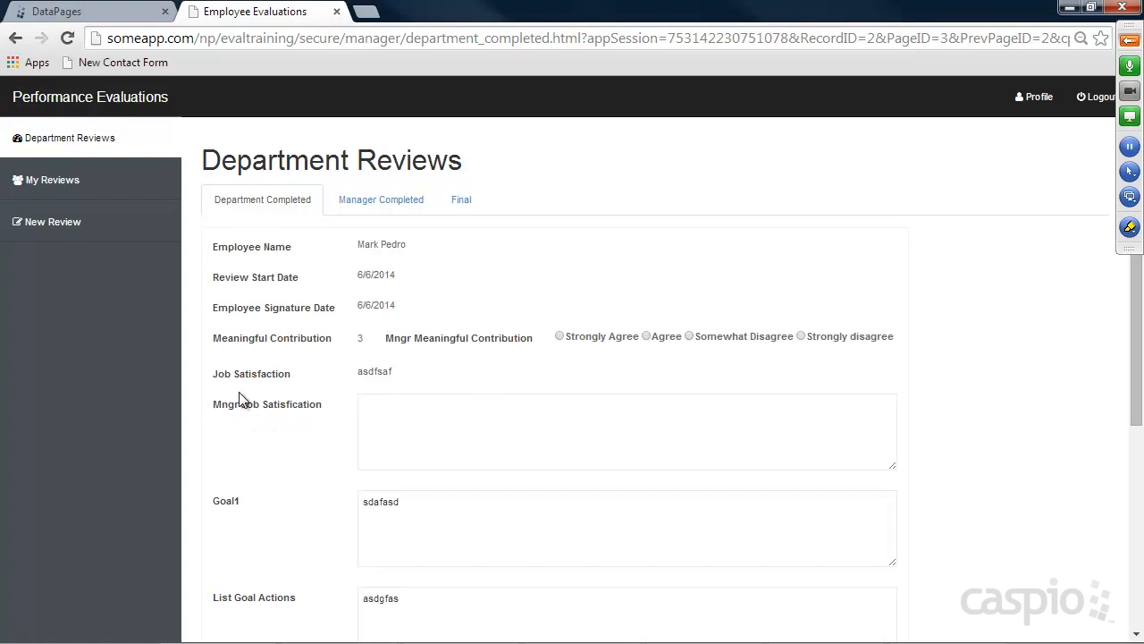
{"action": "scroll", "coordinate": [305, 381], "scroll_direction": "down", "scroll_amount": 4}
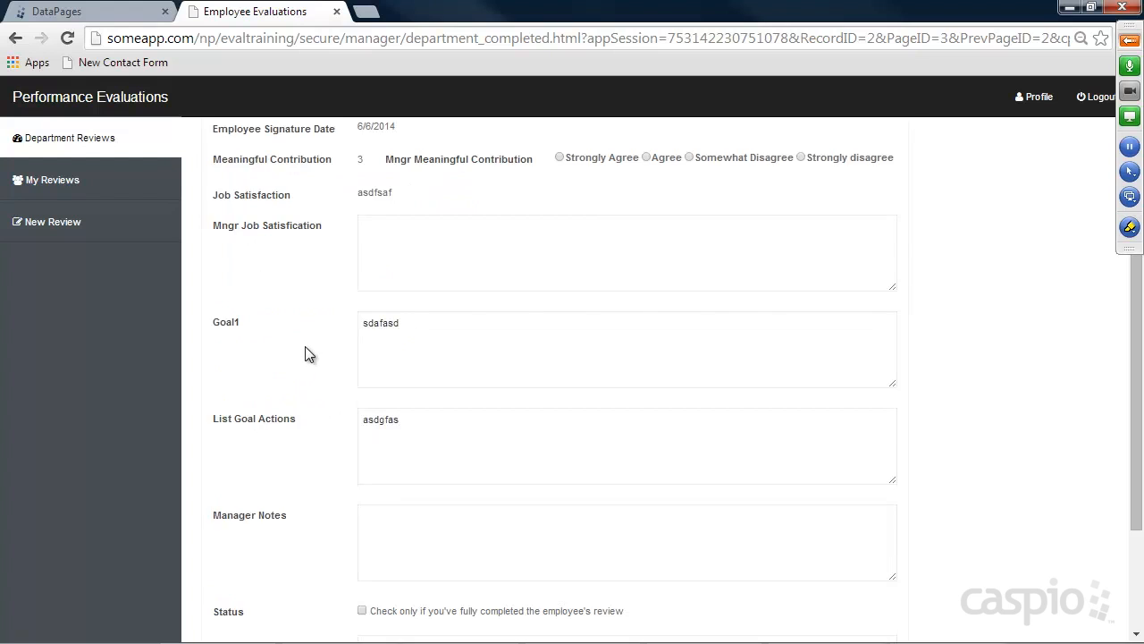
{"action": "scroll", "coordinate": [313, 353], "scroll_direction": "up", "scroll_amount": 2}
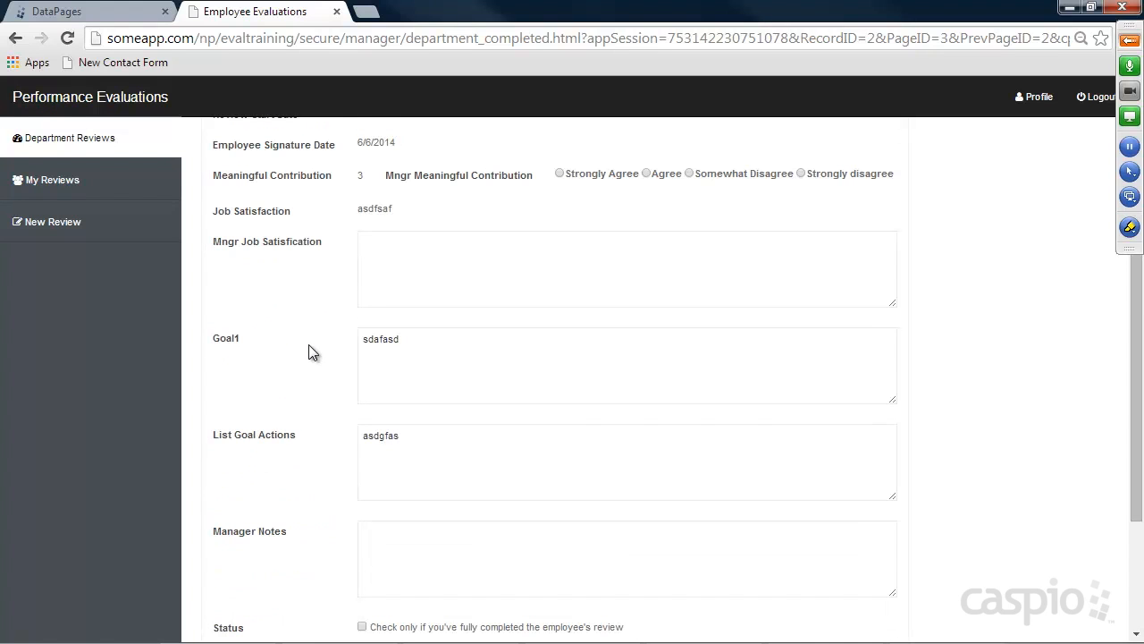
{"action": "scroll", "coordinate": [417, 287], "scroll_direction": "up", "scroll_amount": 2}
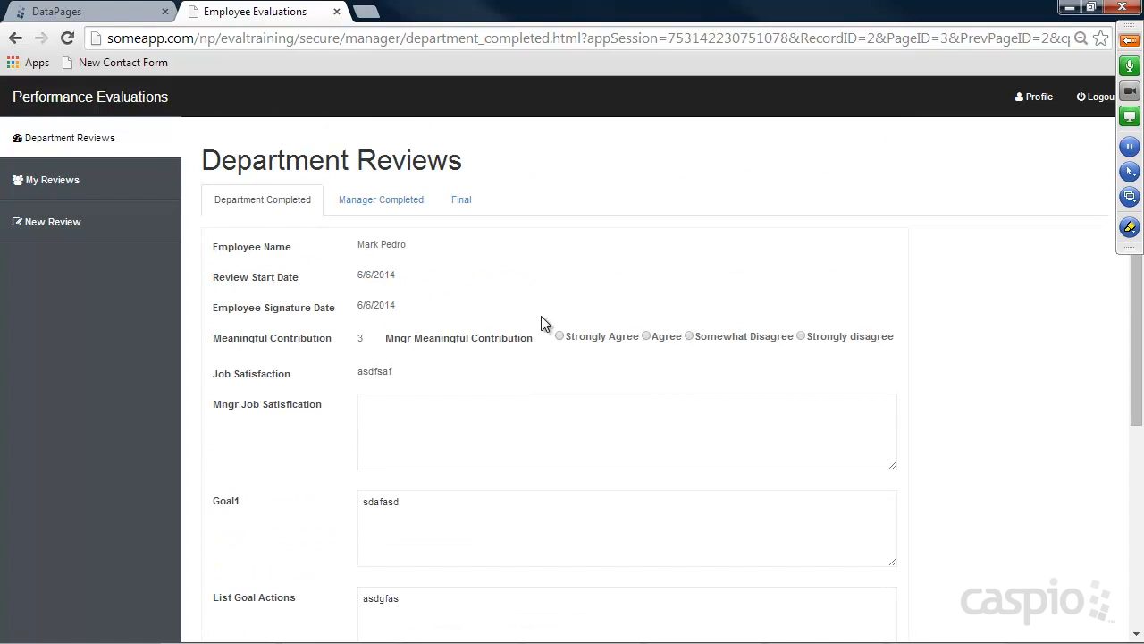
{"action": "left_click", "coordinate": [559, 335]}
{"action": "left_click", "coordinate": [493, 434]}
{"action": "type", "text": "fasdfsdaf"}
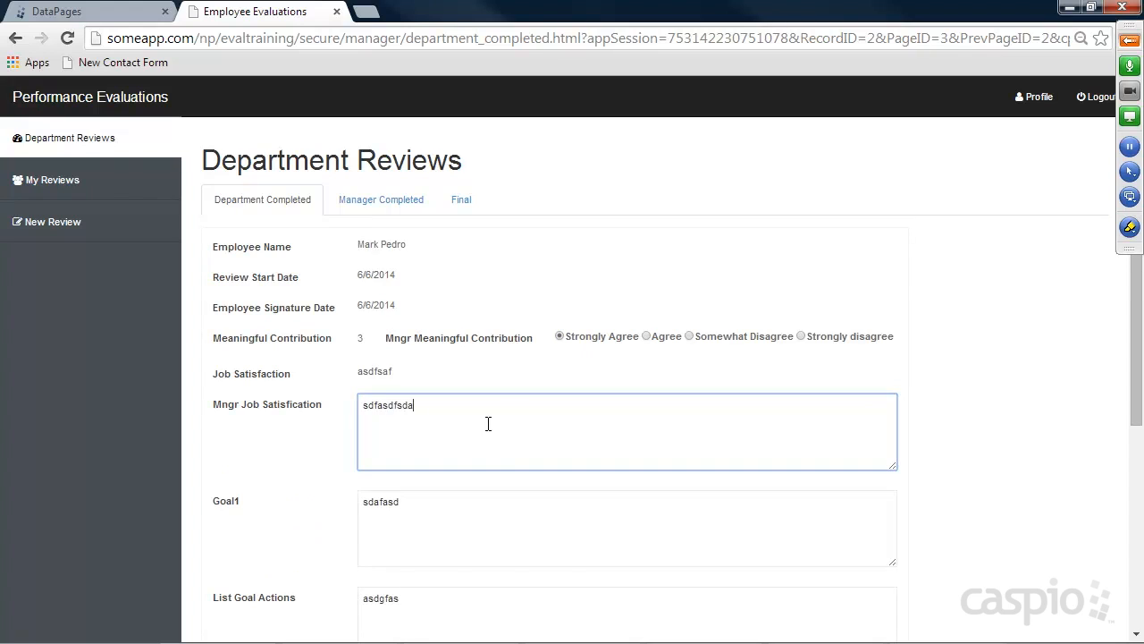
{"action": "scroll", "coordinate": [523, 409], "scroll_direction": "down", "scroll_amount": 3}
{"action": "left_click", "coordinate": [400, 520]}
Tick Status, enter the manager's signature, date it 06/06/2014, and update the review
{"action": "left_click", "coordinate": [362, 520]}
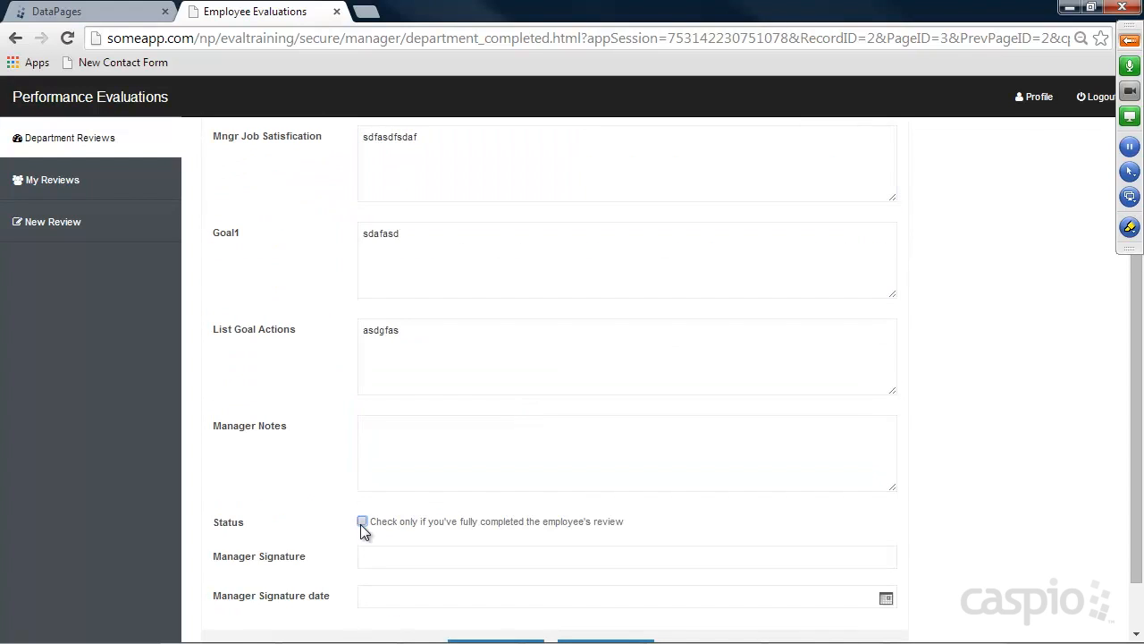
{"action": "scroll", "coordinate": [304, 142], "scroll_direction": "up", "scroll_amount": 2}
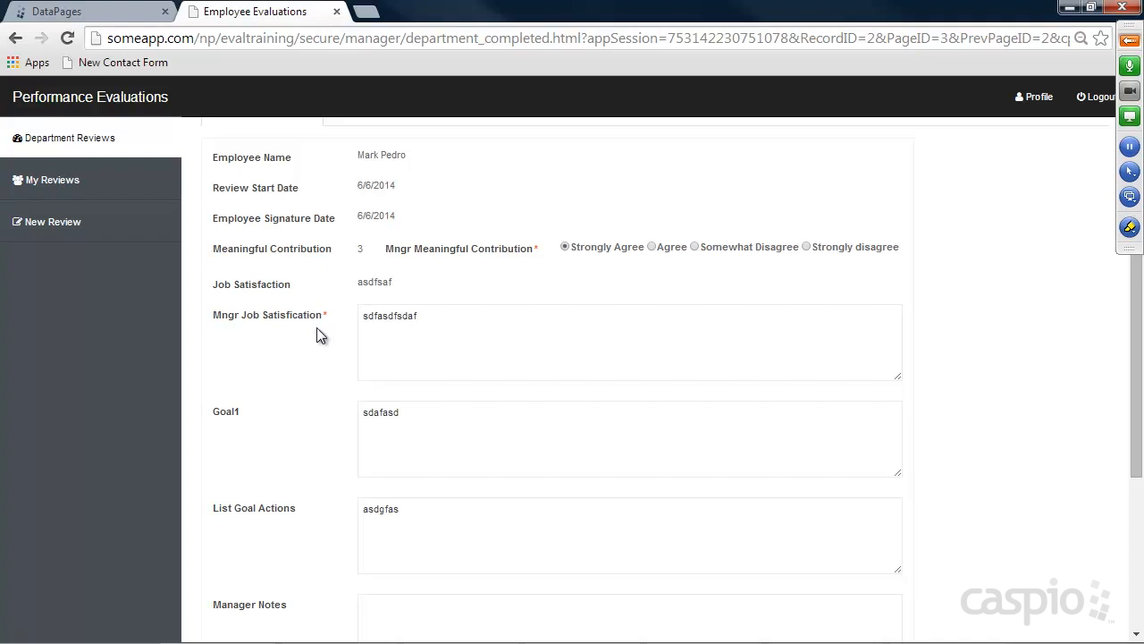
{"action": "scroll", "coordinate": [453, 390], "scroll_direction": "down", "scroll_amount": 3}
{"action": "left_click", "coordinate": [393, 483]}
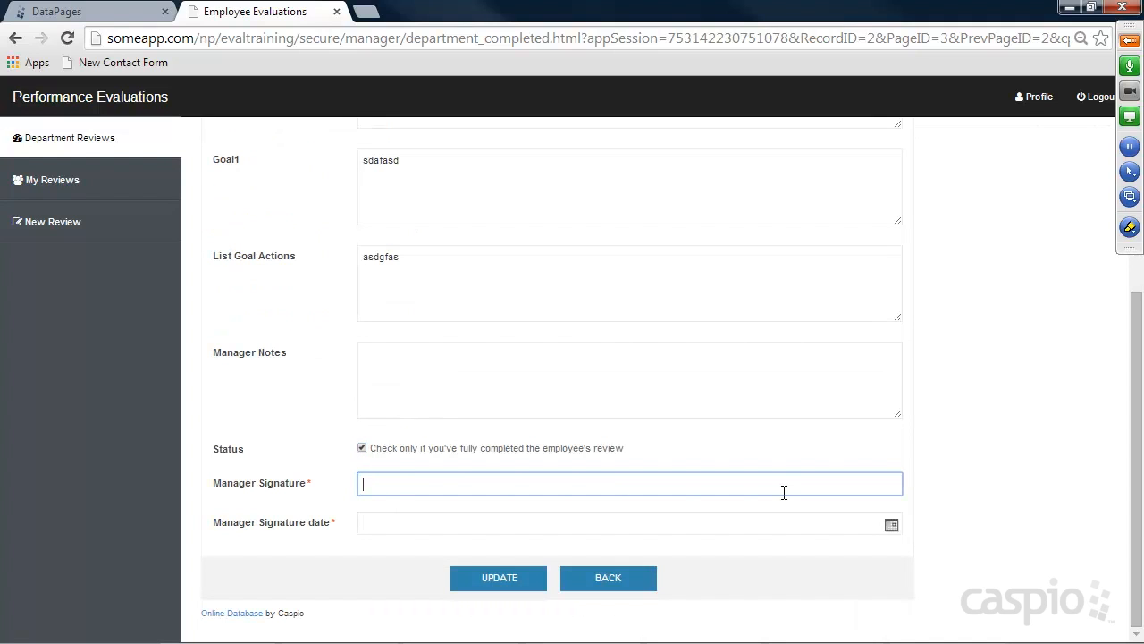
{"action": "key", "text": "Tab"}
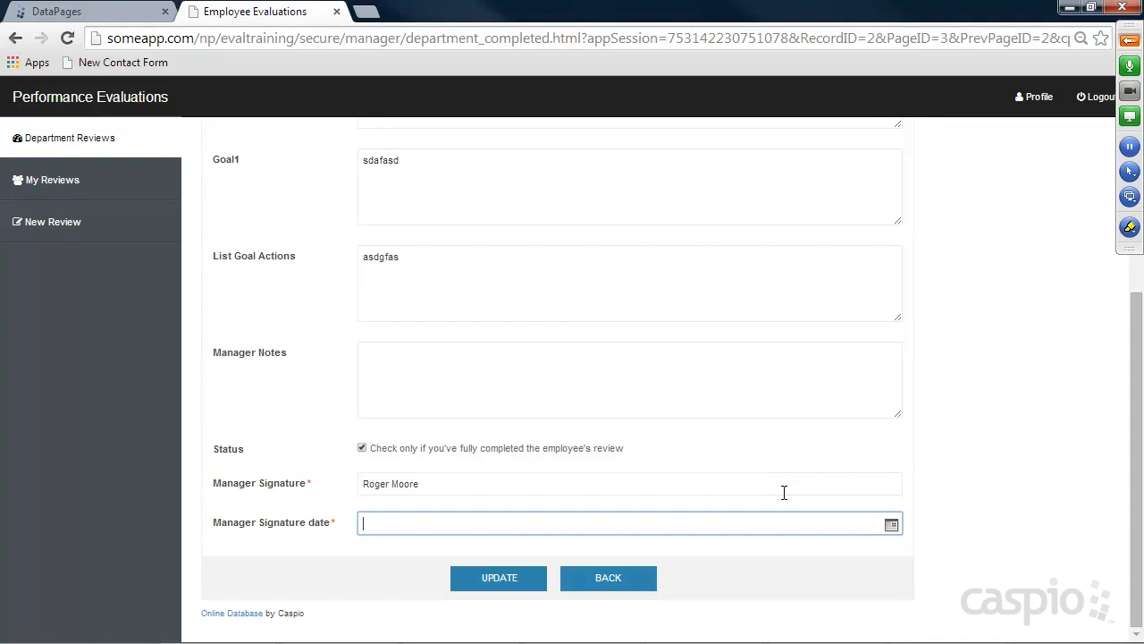
{"action": "left_click", "coordinate": [891, 524]}
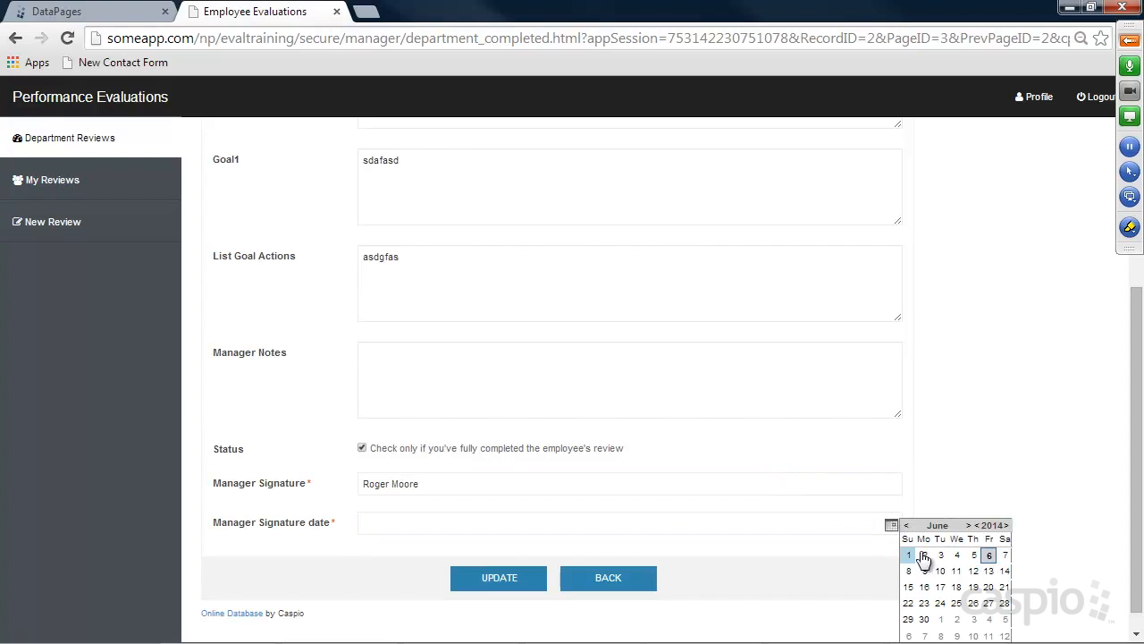
{"action": "left_click", "coordinate": [987, 556]}
{"action": "left_click", "coordinate": [505, 576]}
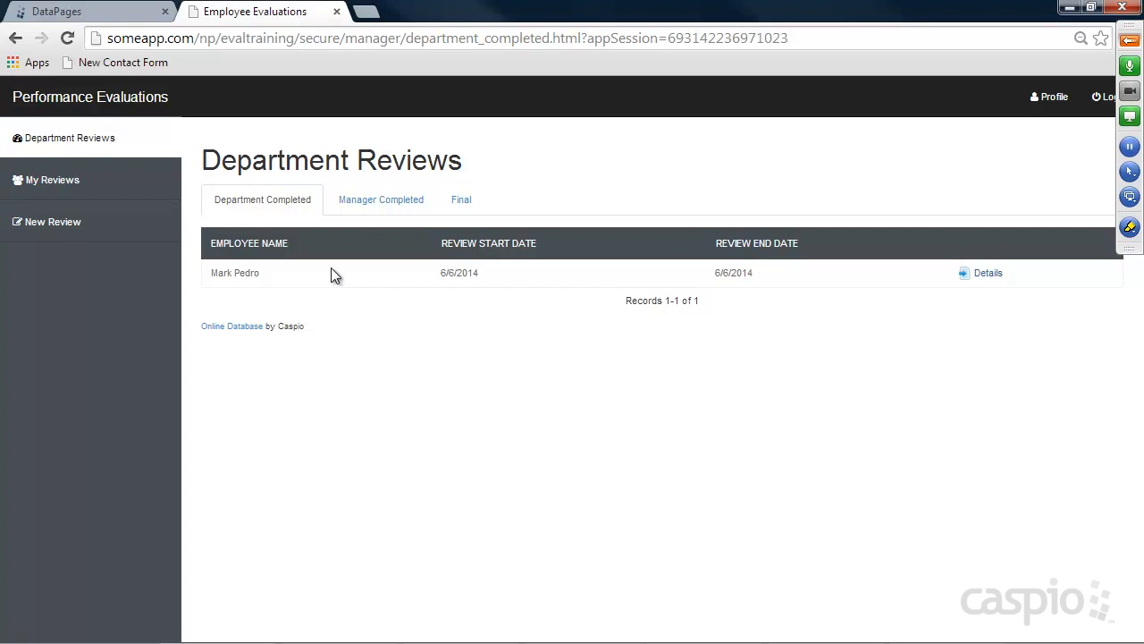
Open the Department Completed Reviews DataPage in its wizard and advance to Select Filtering Fields
{"action": "left_click", "coordinate": [85, 15]}
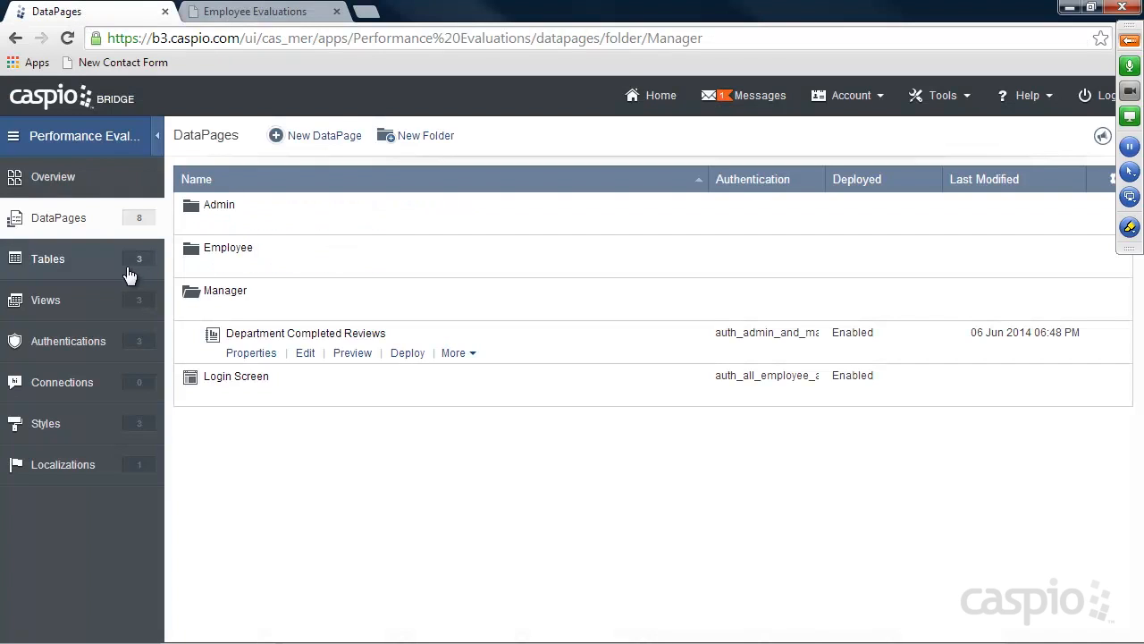
{"action": "left_click", "coordinate": [303, 352]}
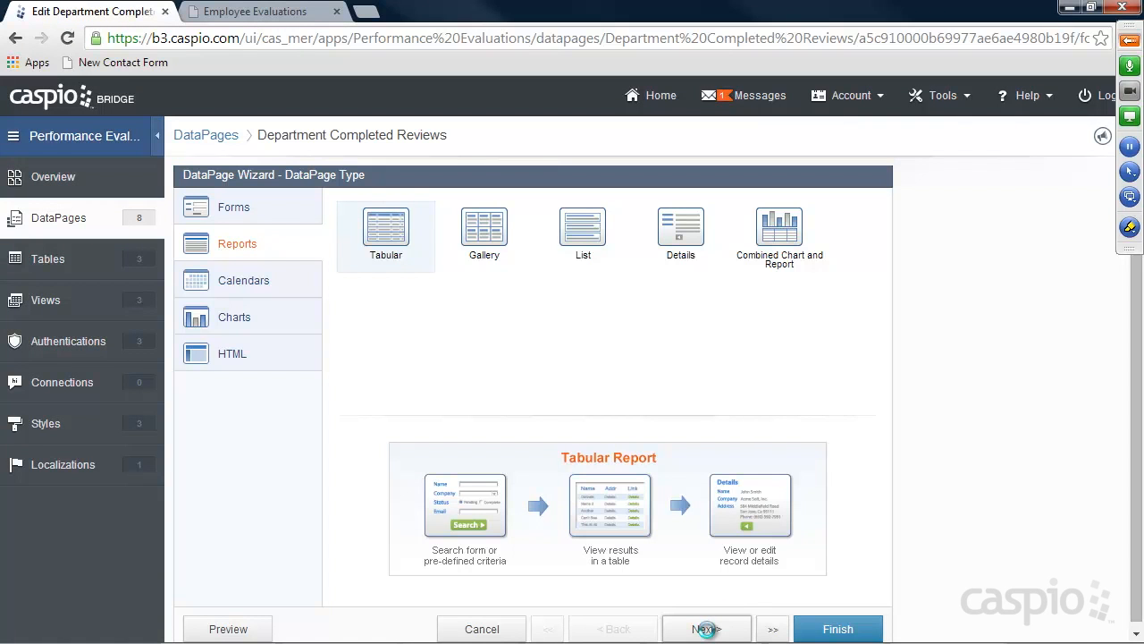
{"action": "left_click", "coordinate": [706, 630]}
{"action": "left_click", "coordinate": [705, 630]}
{"action": "left_click", "coordinate": [704, 629]}
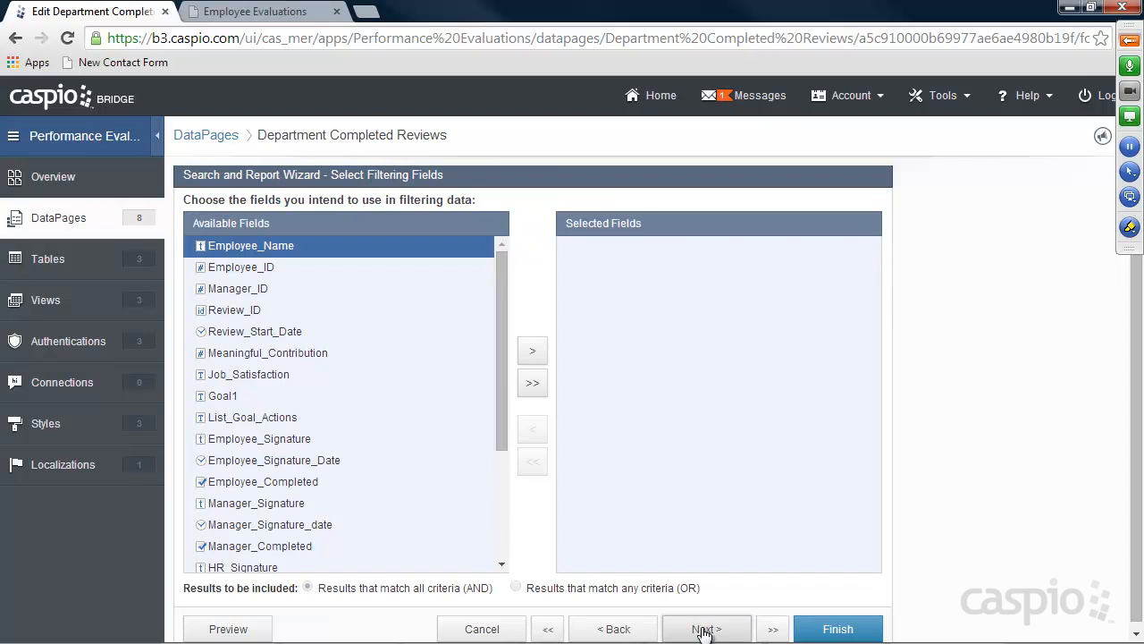
Add Manager_Completed as a filter matching unchecked records, then return to filter field selection
{"action": "left_click_drag", "start_coordinate": [497, 284], "coordinate": [493, 371]}
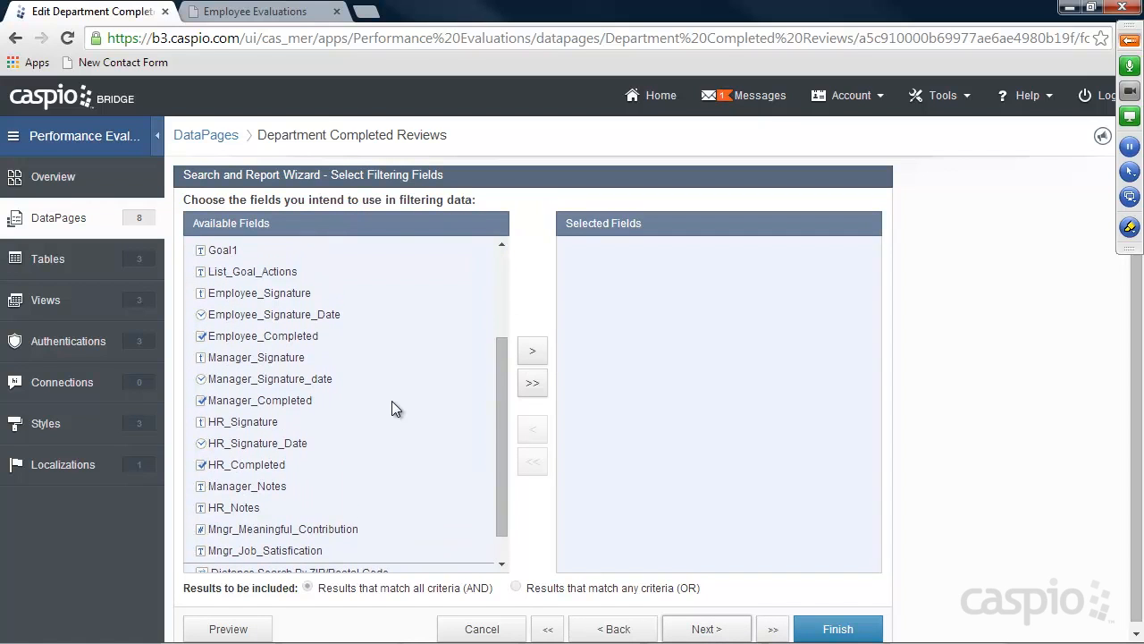
{"action": "left_click", "coordinate": [295, 404]}
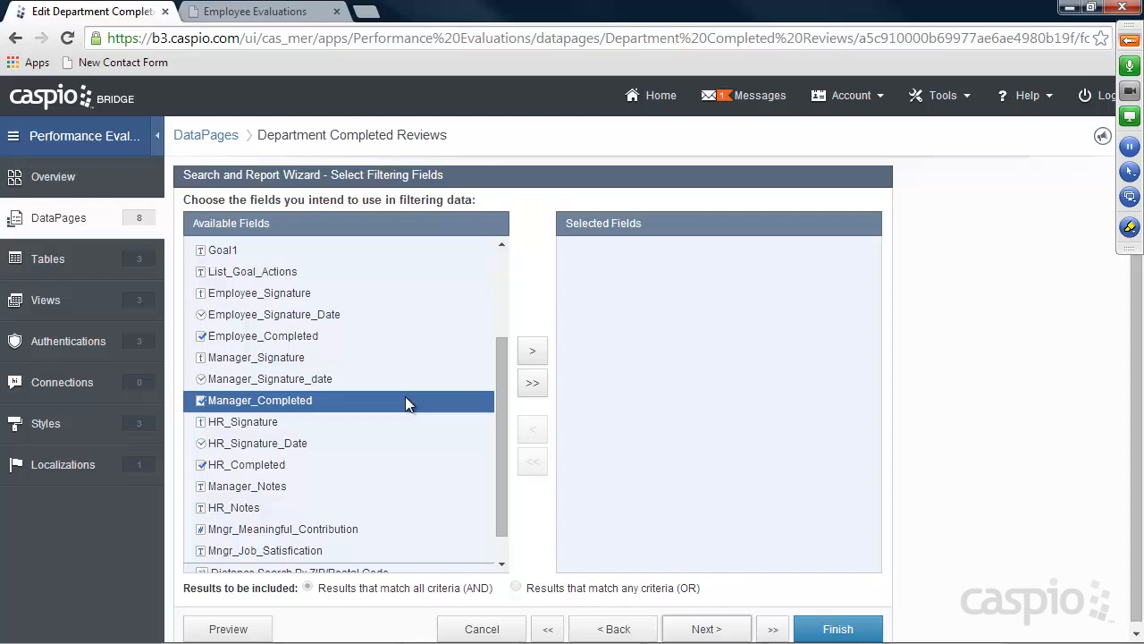
{"action": "left_click", "coordinate": [534, 353]}
{"action": "left_click", "coordinate": [705, 627]}
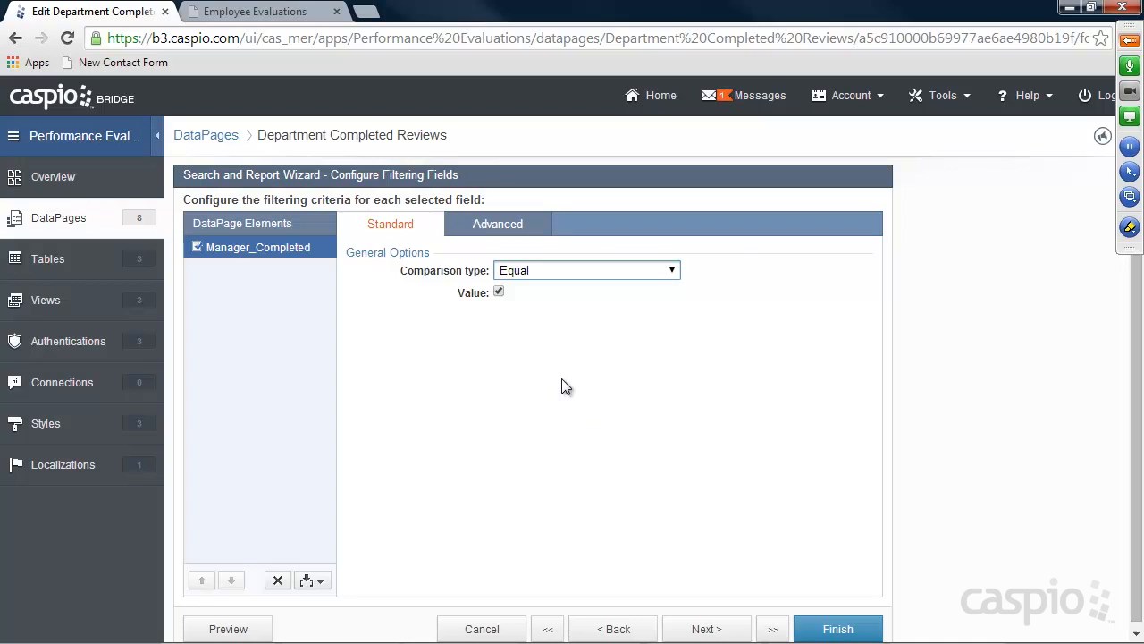
{"action": "left_click", "coordinate": [498, 294]}
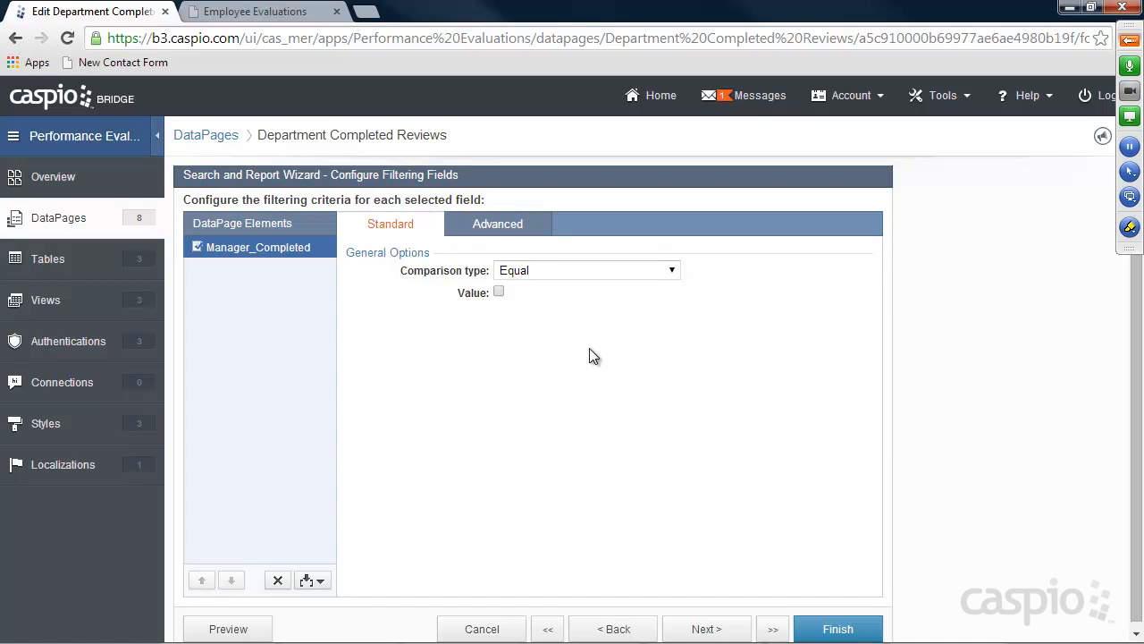
{"action": "left_click", "coordinate": [613, 628]}
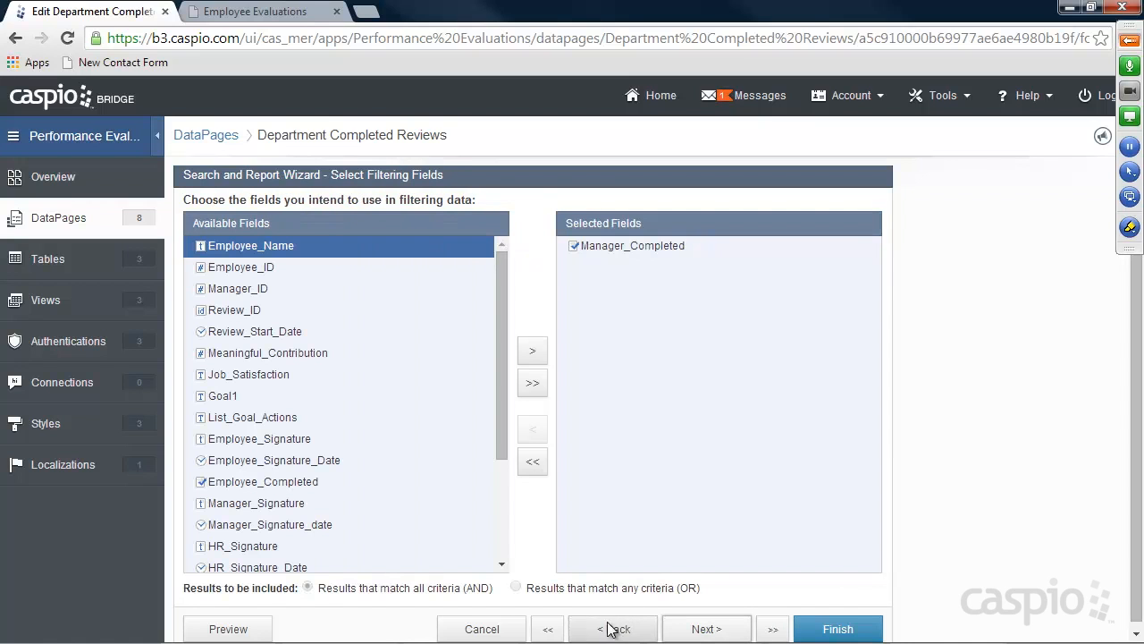
Add Employee_Completed as a filter set to checked, keep Manager_Completed unchecked, and finish the DataPage
{"action": "left_click", "coordinate": [273, 481]}
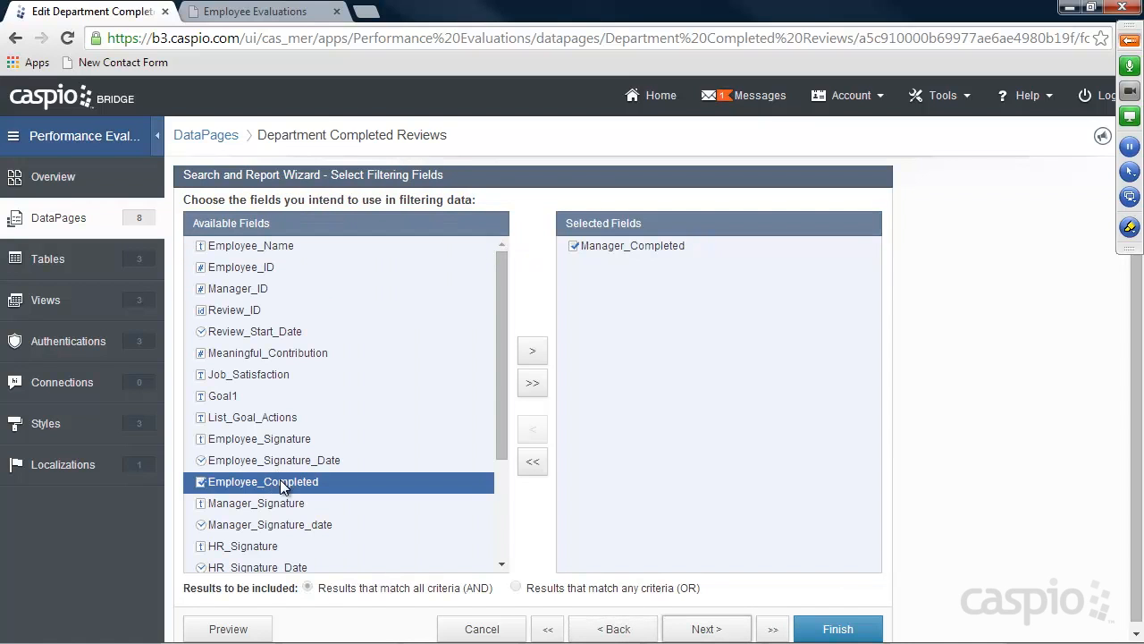
{"action": "left_click", "coordinate": [532, 350]}
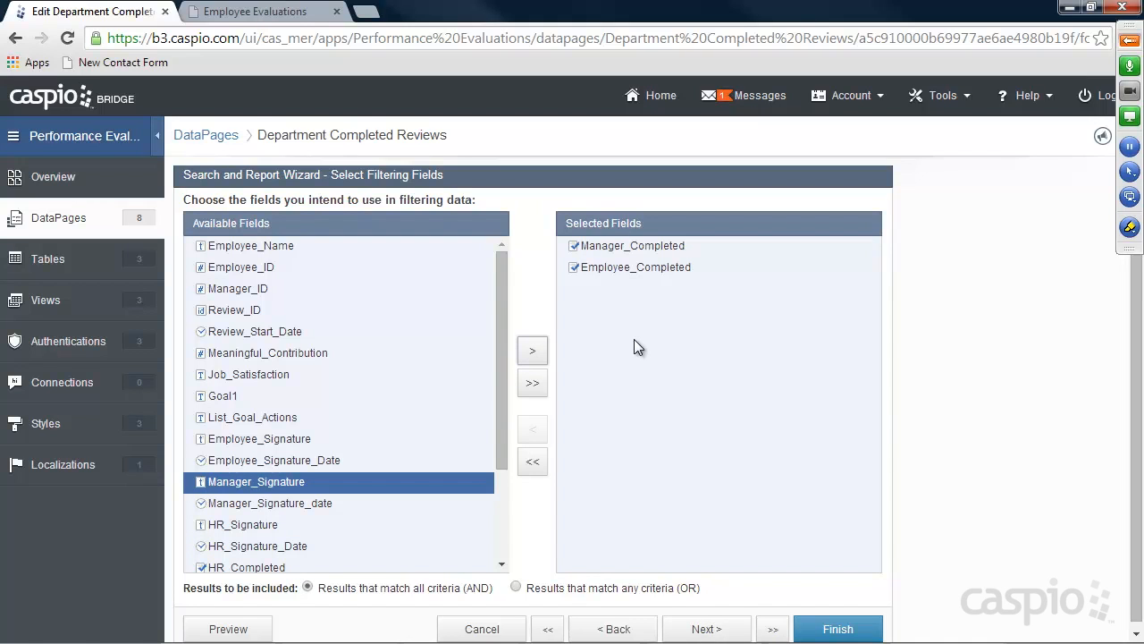
{"action": "left_click", "coordinate": [707, 629]}
{"action": "left_click", "coordinate": [253, 268]}
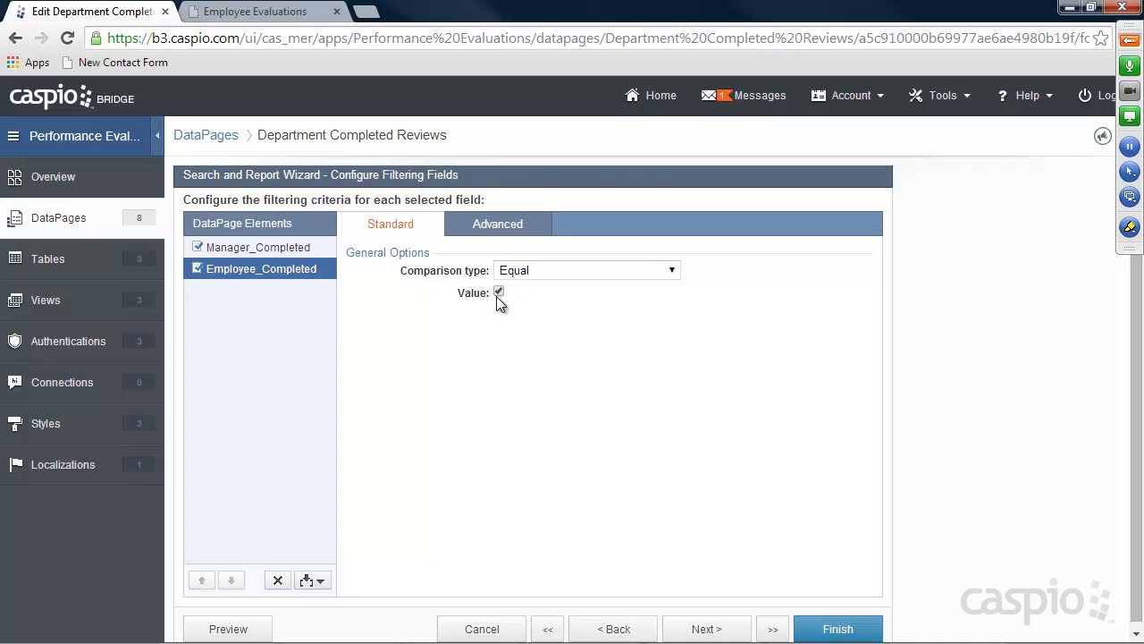
{"action": "left_click", "coordinate": [275, 249]}
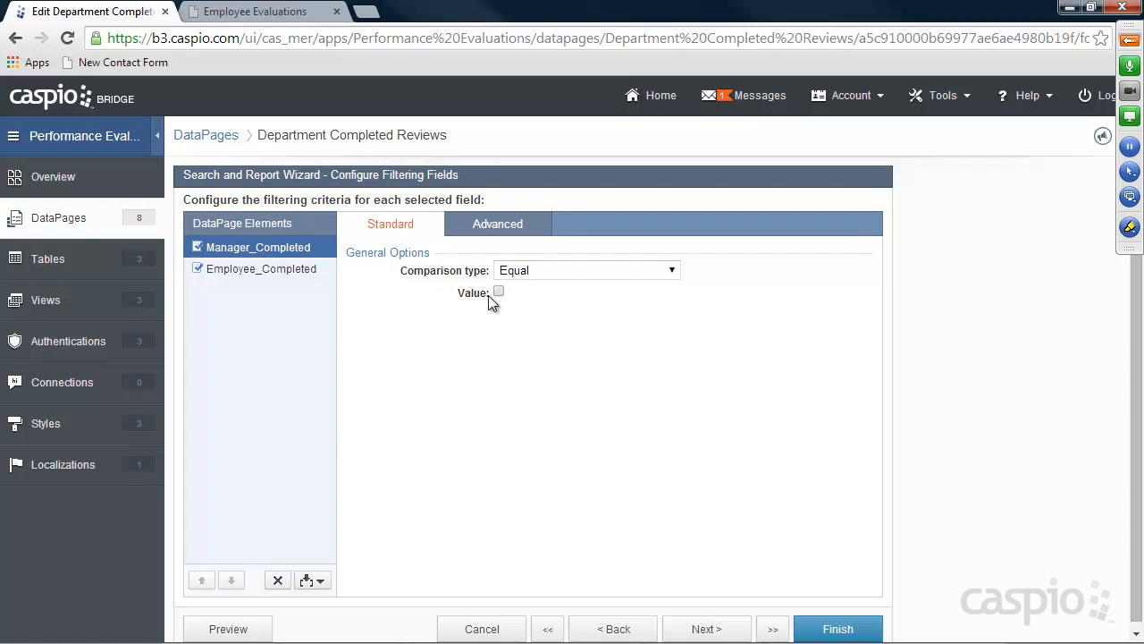
{"action": "left_click", "coordinate": [823, 622]}
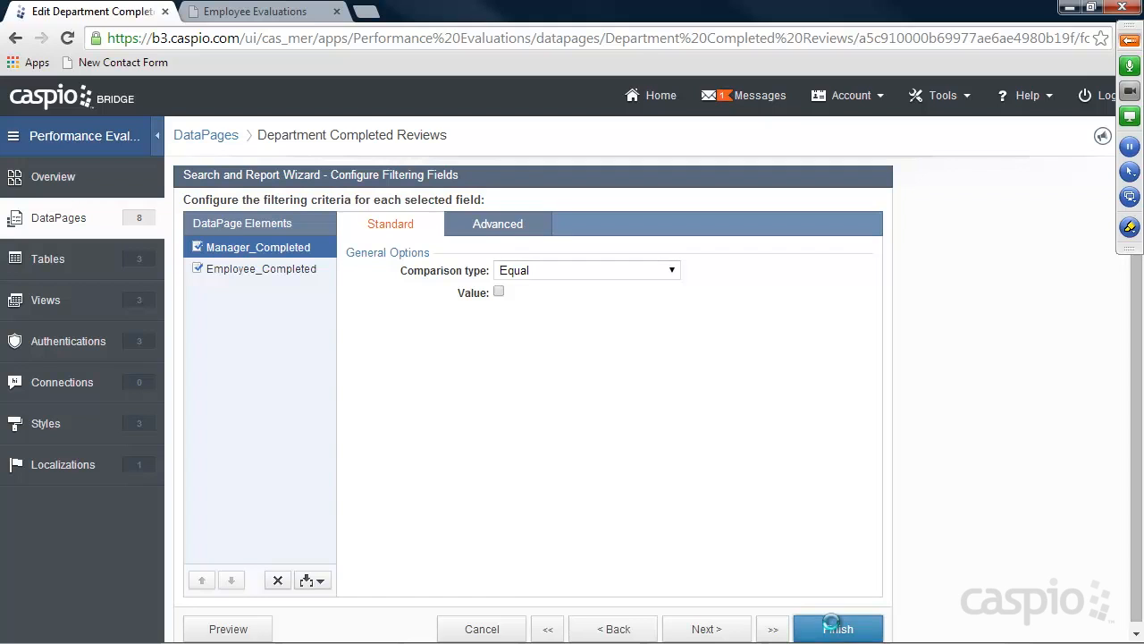
Reload the Employee Evaluations site to confirm Department Completed shows no records, then return to DataPages
{"action": "left_click", "coordinate": [284, 12]}
{"action": "left_click", "coordinate": [67, 38]}
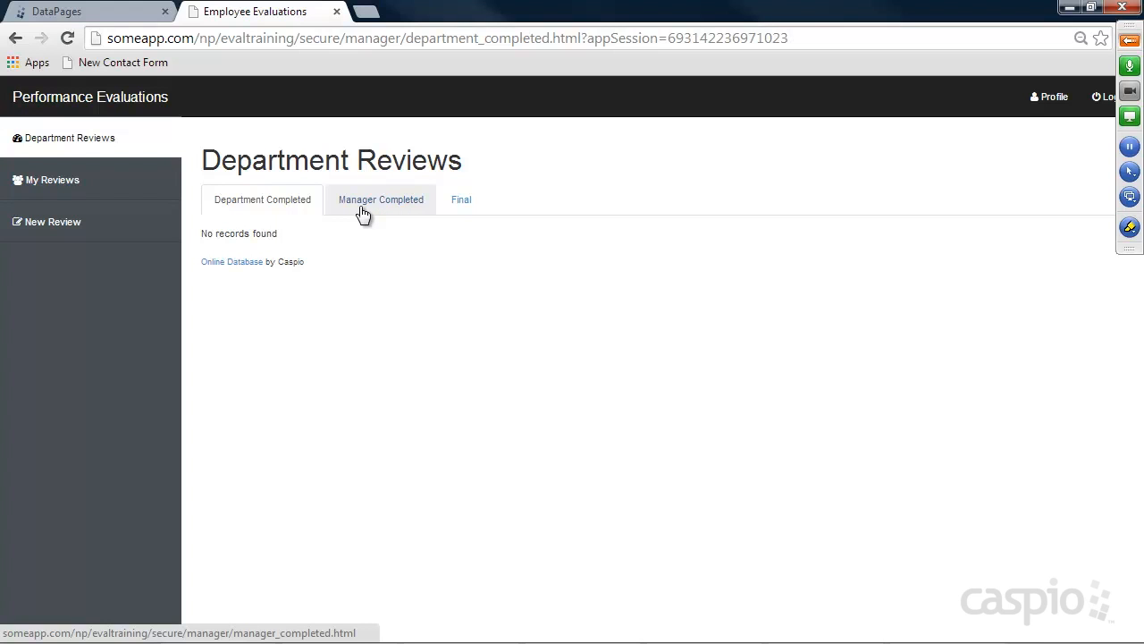
{"action": "left_click", "coordinate": [138, 12]}
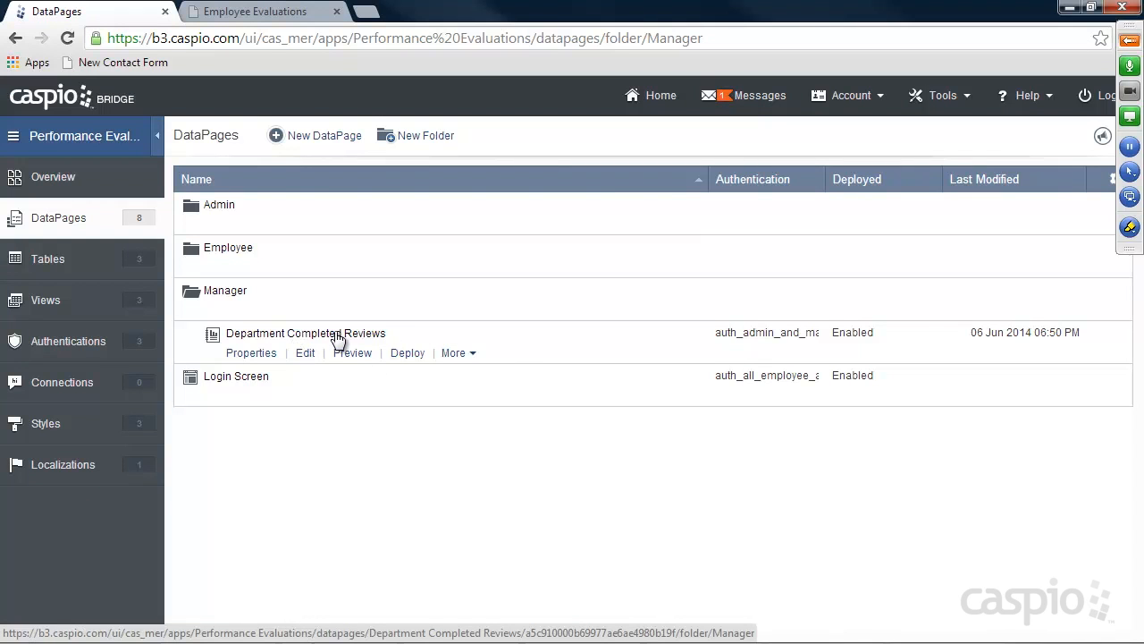
Copy Department Completed Reviews and name the copy 'Manager Department Completed Reviews'
{"action": "left_click", "coordinate": [452, 353]}
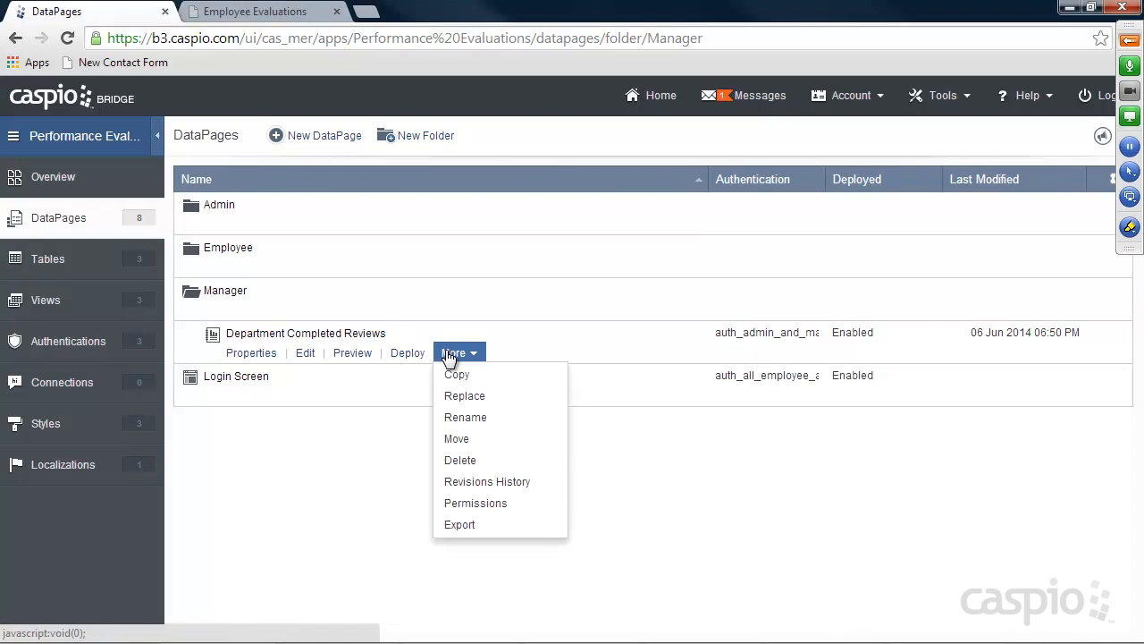
{"action": "left_click", "coordinate": [456, 376]}
{"action": "left_click", "coordinate": [437, 378]}
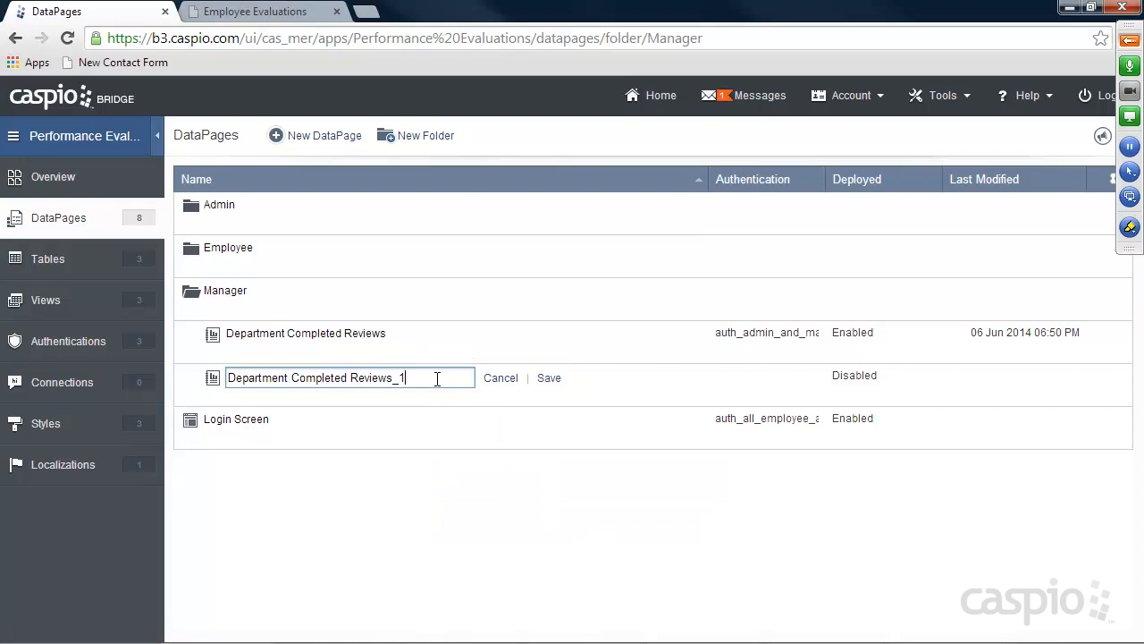
{"action": "key", "text": "BackSpace"}
{"action": "key", "text": "BackSpace"}
{"action": "key", "text": "BackSpace"}
{"action": "type", "text": "s"}
{"action": "type", "text": "Manager"}
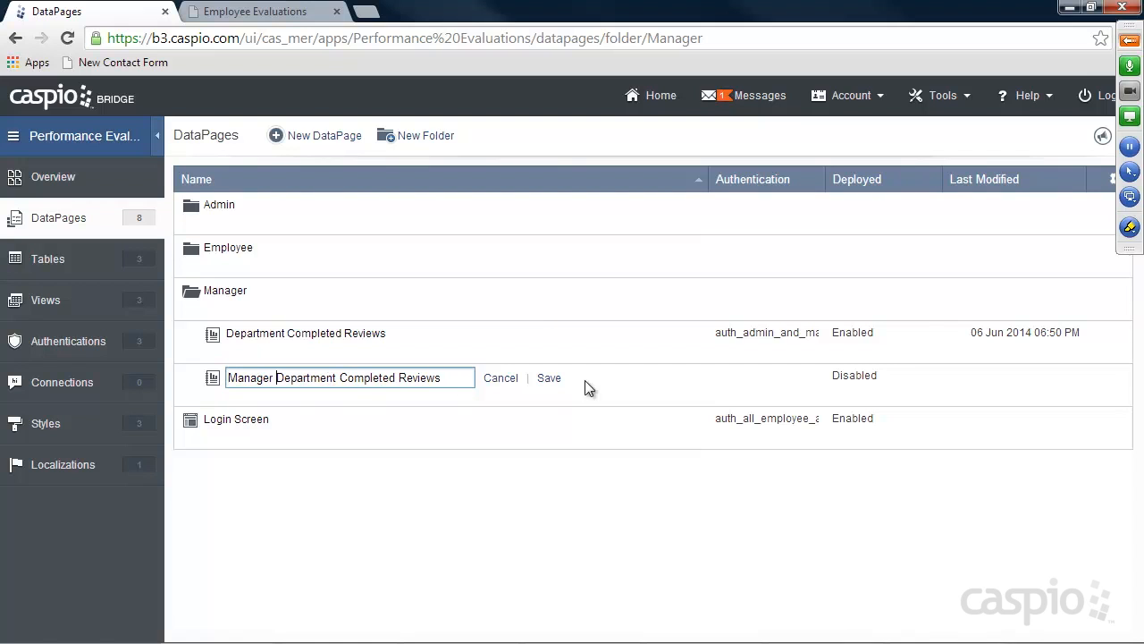
{"action": "left_click", "coordinate": [547, 379]}
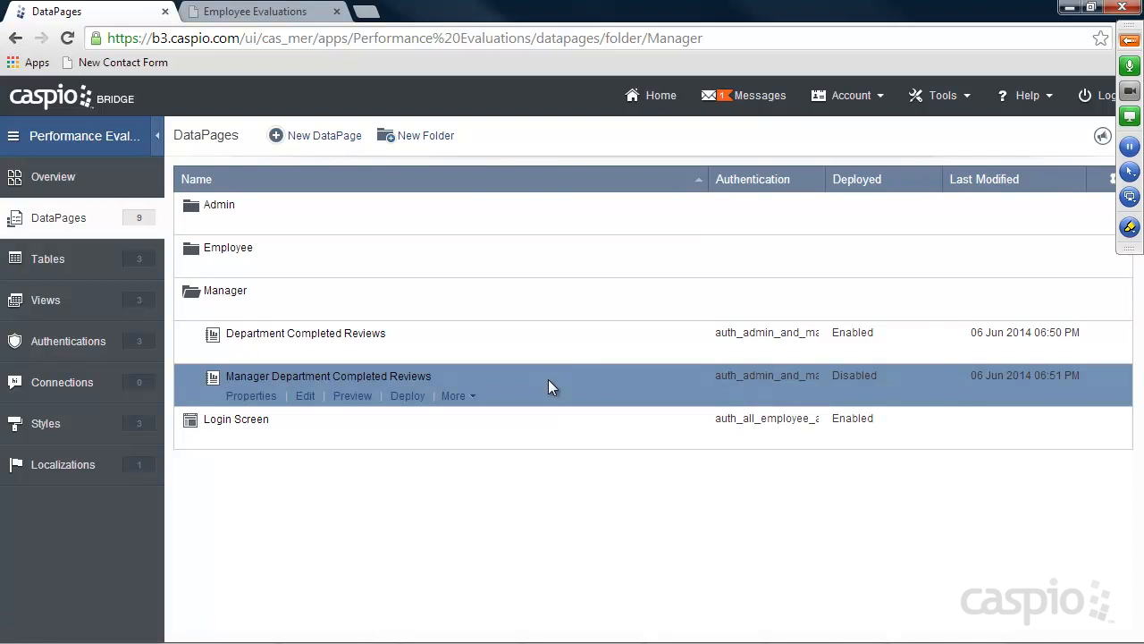
{"action": "left_click", "coordinate": [304, 396]}
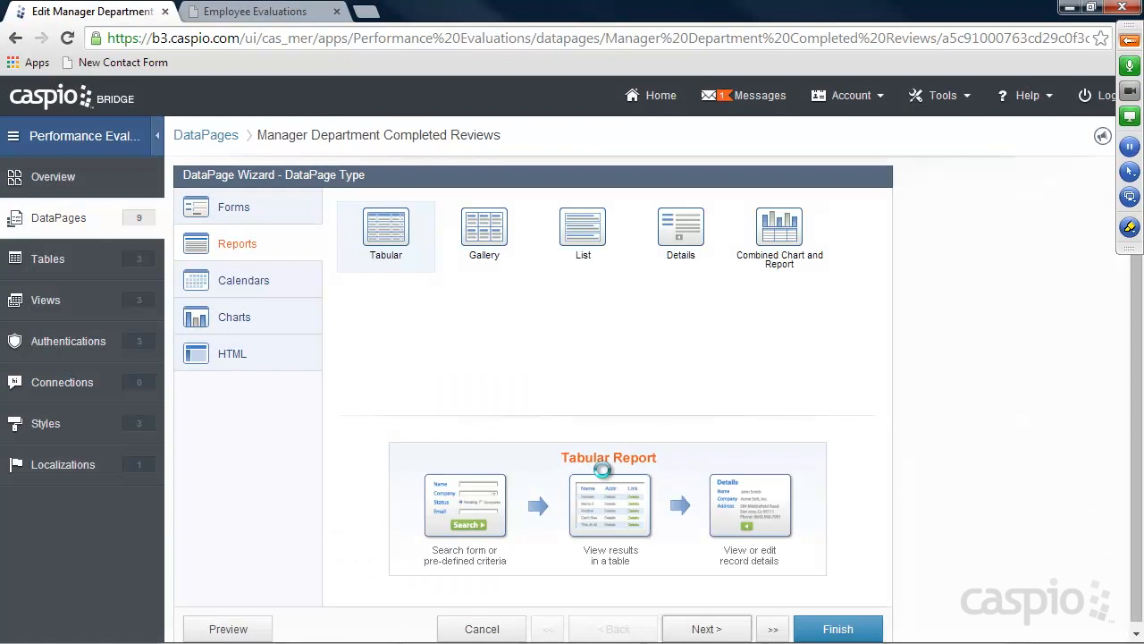
In the copy's filter configuration, set Manager_Completed to match checked records
{"action": "left_click", "coordinate": [706, 628]}
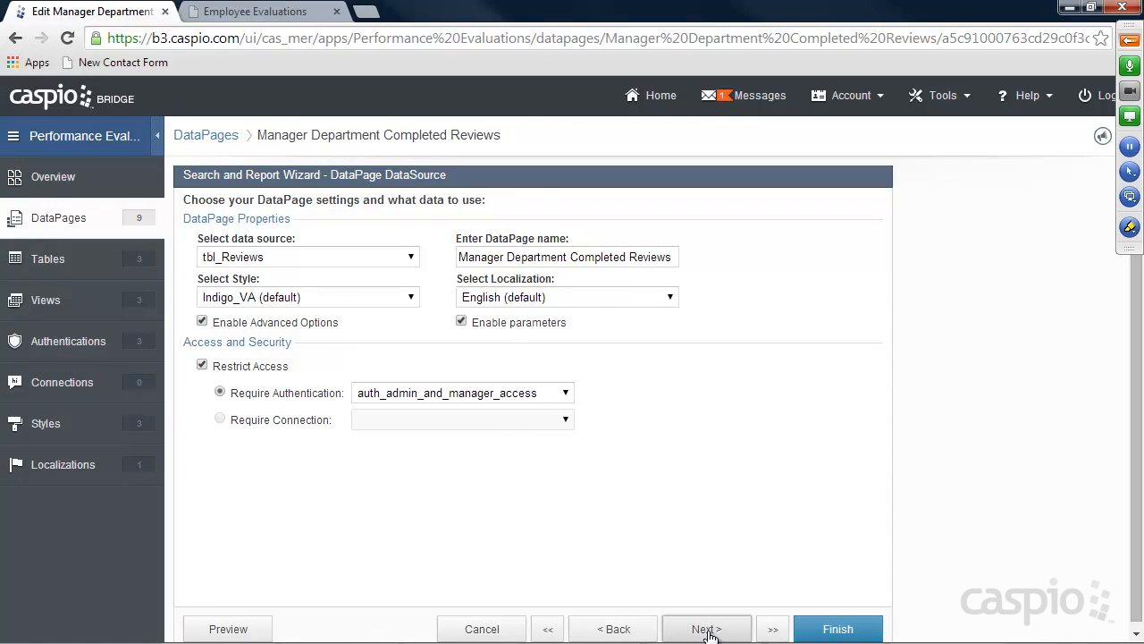
{"action": "left_click", "coordinate": [706, 628]}
{"action": "left_click", "coordinate": [706, 628]}
{"action": "left_click", "coordinate": [706, 628]}
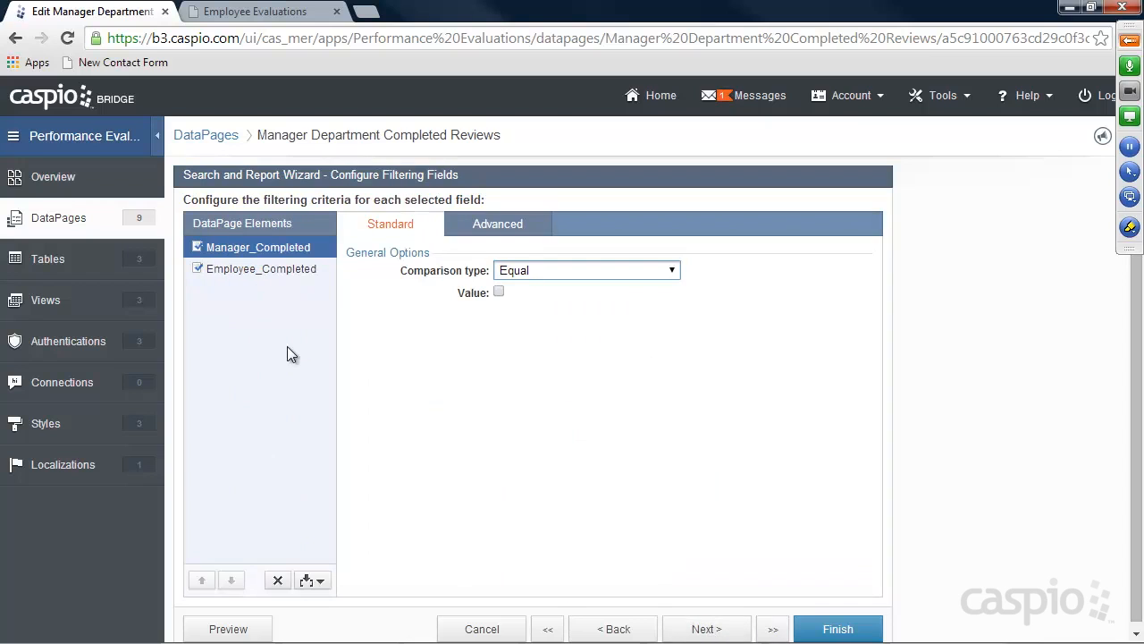
{"action": "left_click", "coordinate": [499, 292]}
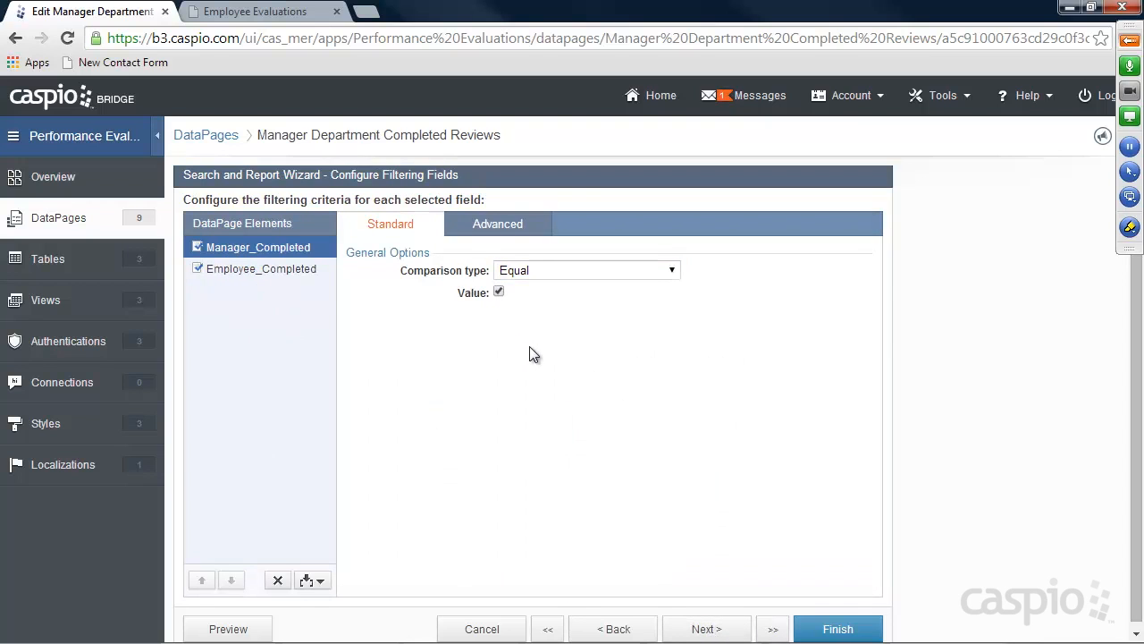
{"action": "left_click", "coordinate": [279, 271]}
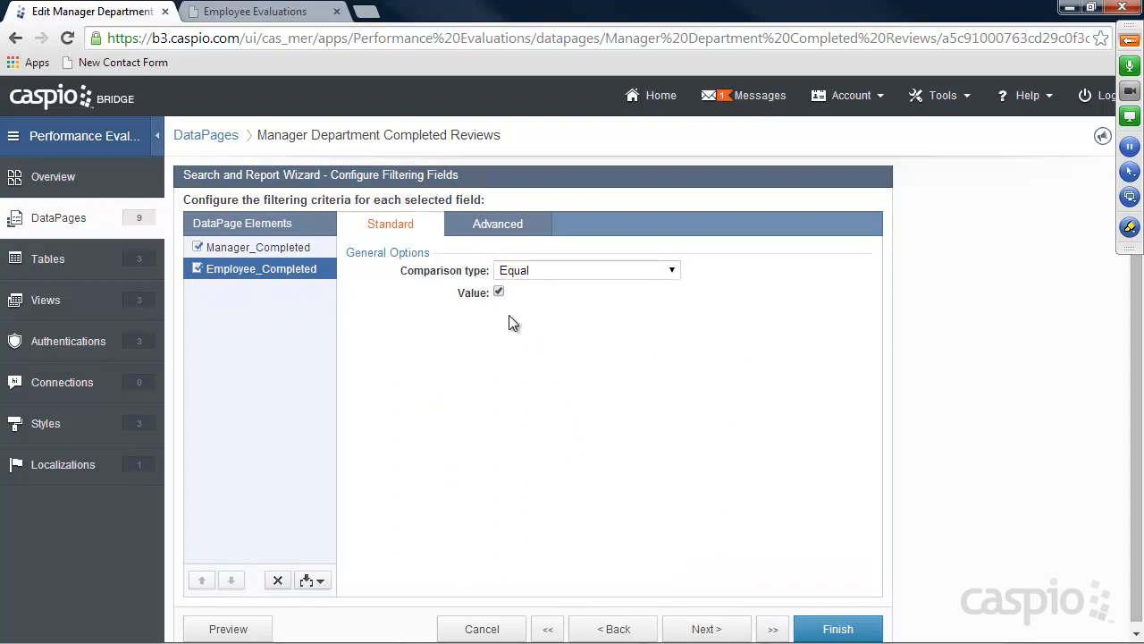
{"action": "left_click", "coordinate": [260, 243]}
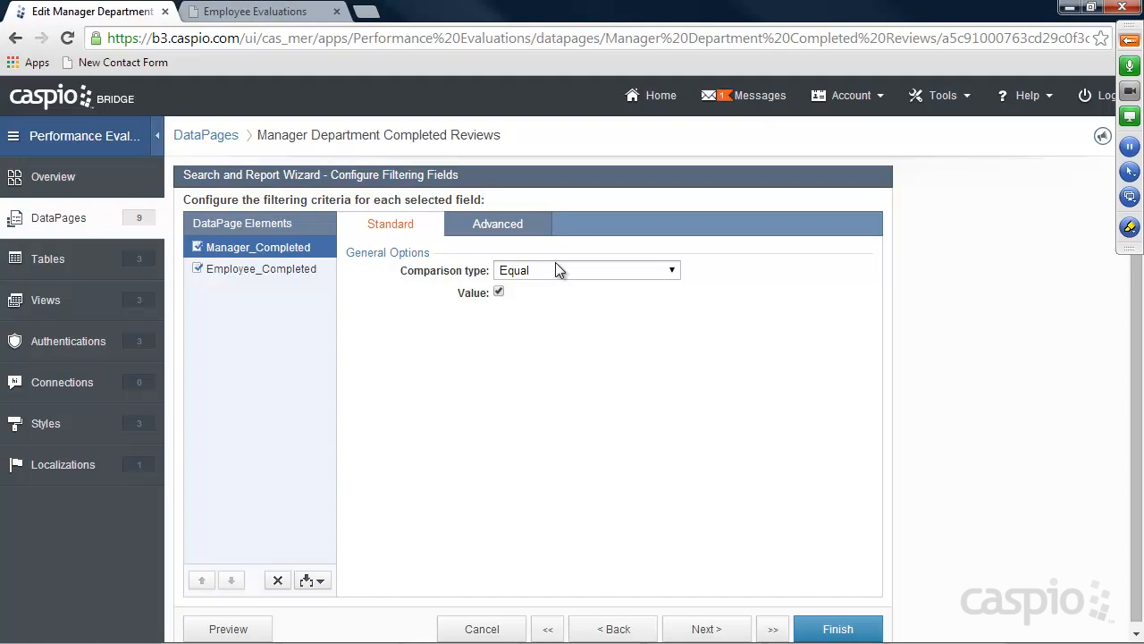
Keep the results page settings and advance to the details page field configuration
{"action": "left_click", "coordinate": [708, 629]}
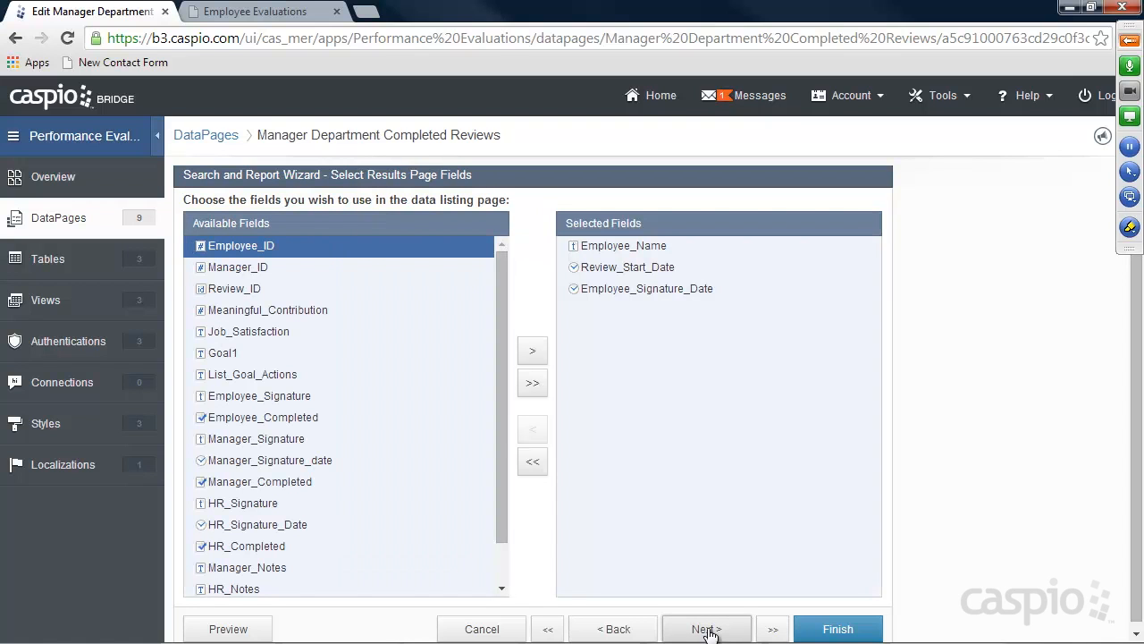
{"action": "left_click", "coordinate": [708, 629]}
{"action": "left_click", "coordinate": [708, 629]}
{"action": "left_click", "coordinate": [708, 629]}
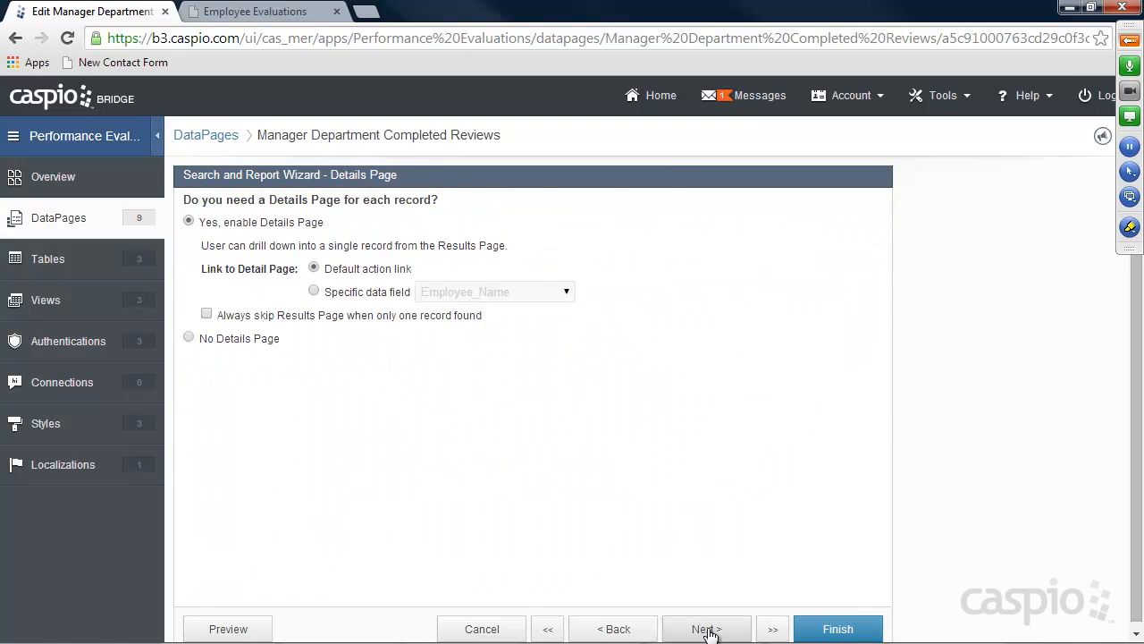
{"action": "left_click", "coordinate": [708, 629]}
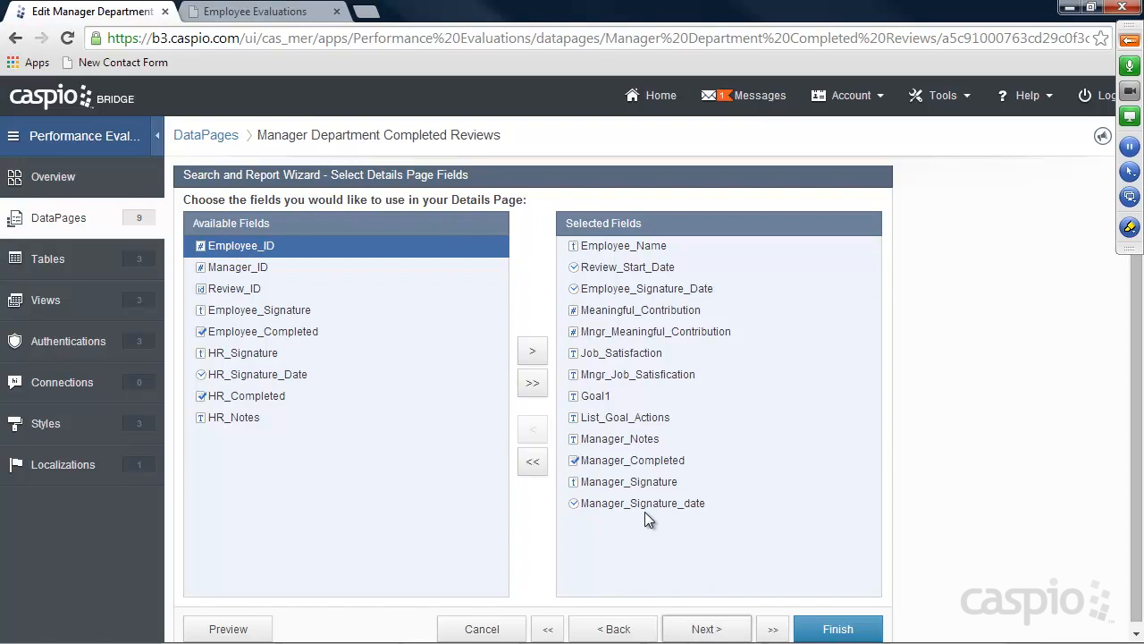
{"action": "left_click", "coordinate": [699, 629]}
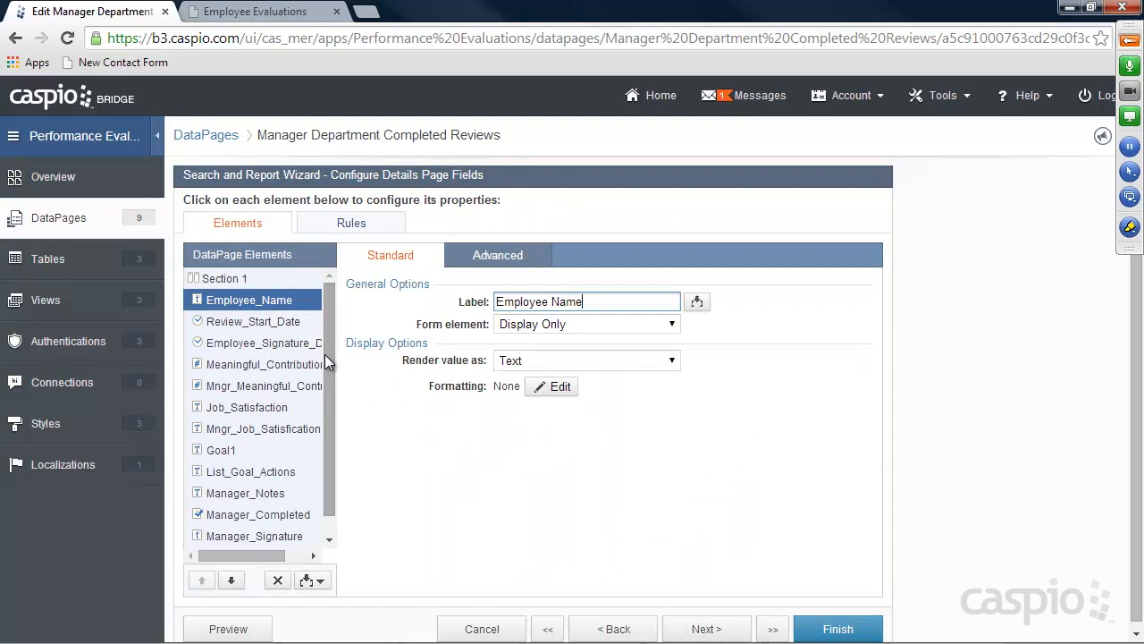
Make Mngr_Meaningful_Contribution and Mngr_Job_Satisfication display-only on the details page
{"action": "left_click_drag", "start_coordinate": [327, 370], "coordinate": [327, 326]}
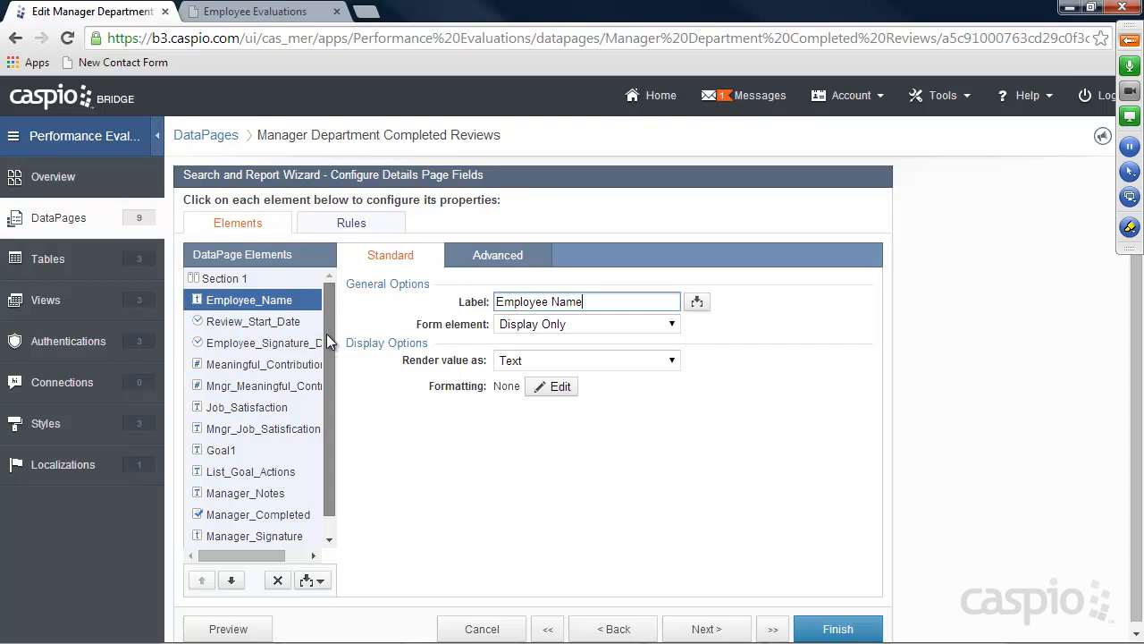
{"action": "left_click", "coordinate": [268, 385]}
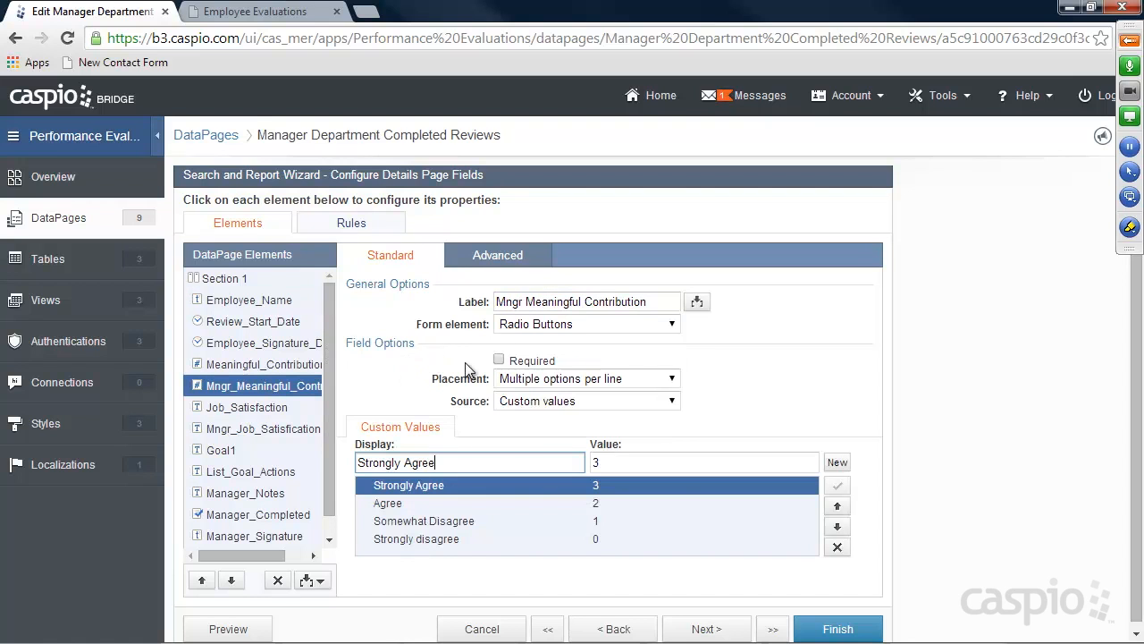
{"action": "left_click", "coordinate": [521, 329]}
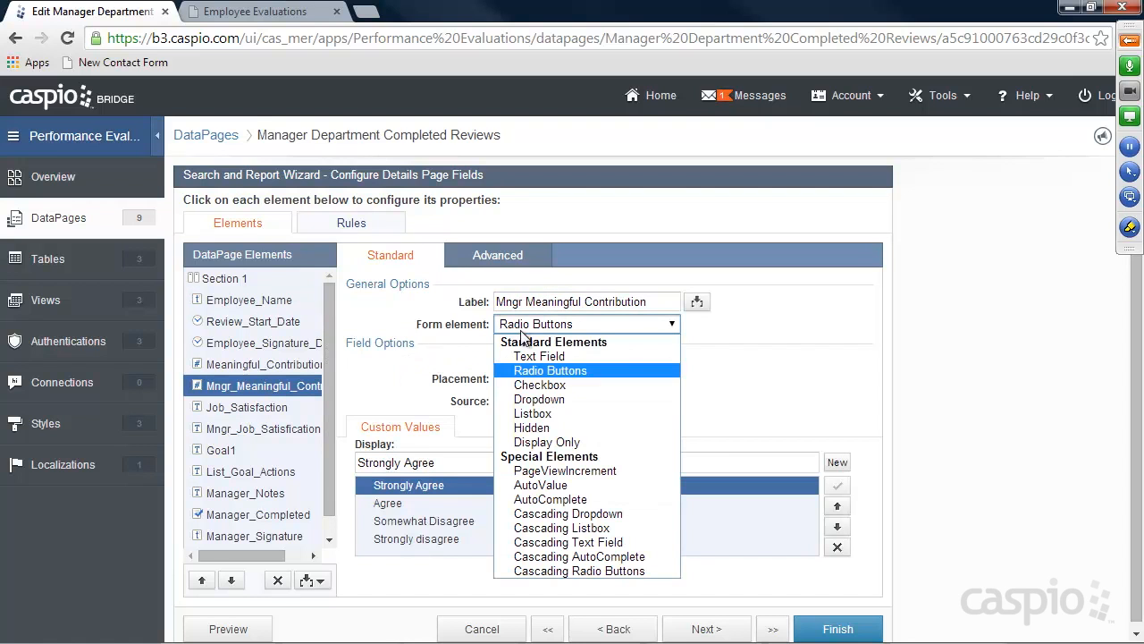
{"action": "left_click", "coordinate": [531, 442]}
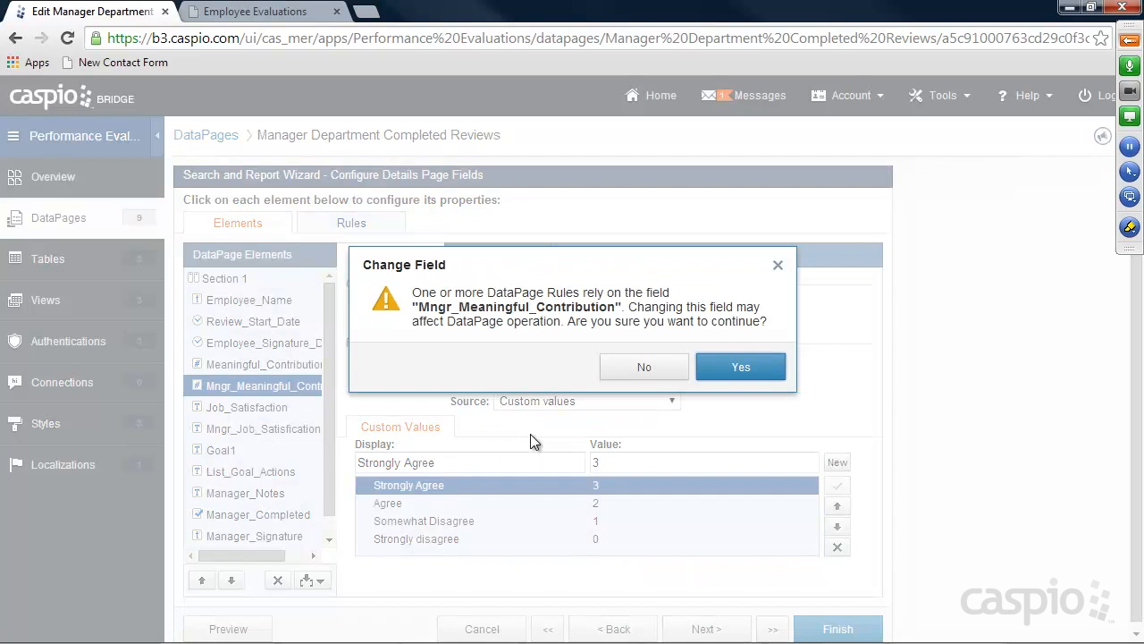
{"action": "left_click", "coordinate": [716, 368]}
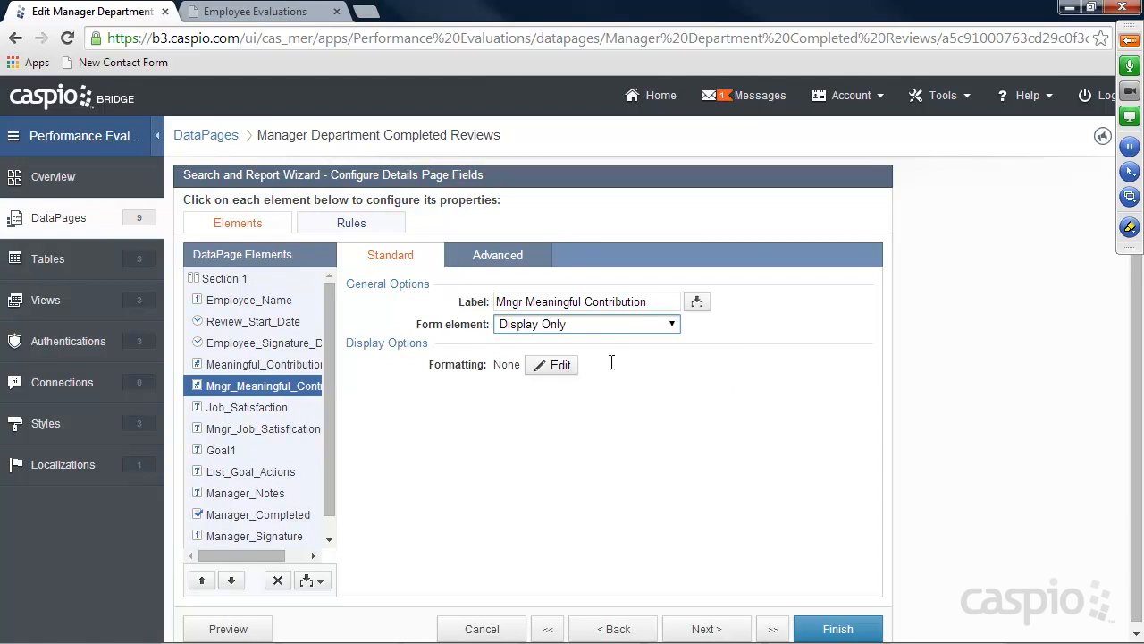
{"action": "scroll", "coordinate": [327, 402], "scroll_direction": "down", "scroll_amount": 1}
{"action": "left_click", "coordinate": [266, 389]}
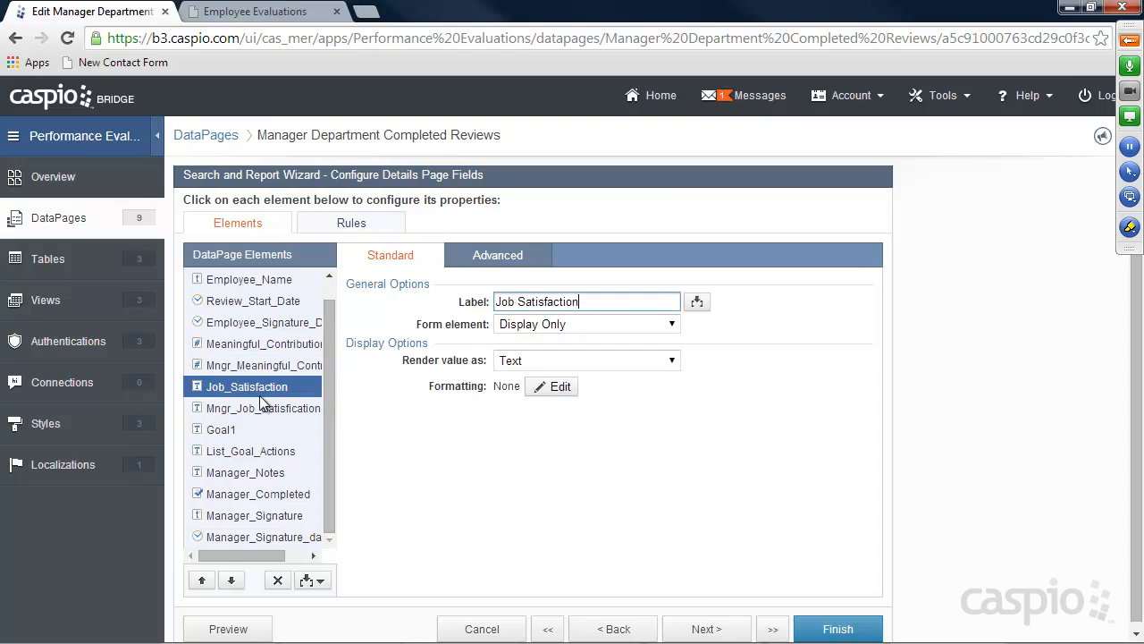
{"action": "left_click", "coordinate": [258, 407]}
{"action": "left_click", "coordinate": [555, 324]}
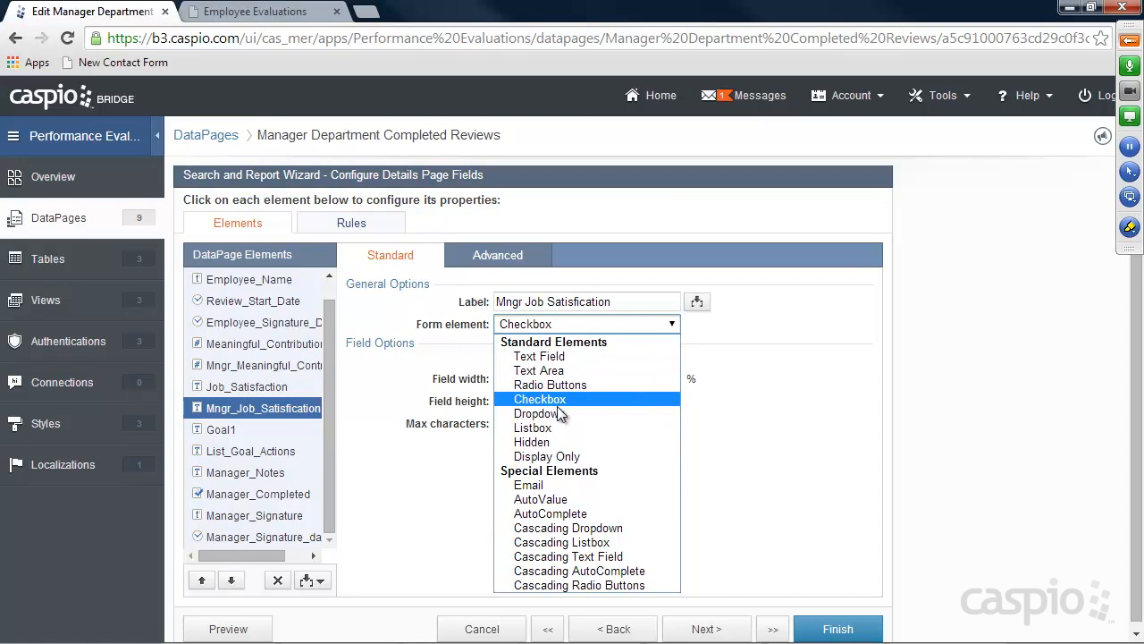
{"action": "left_click", "coordinate": [549, 457]}
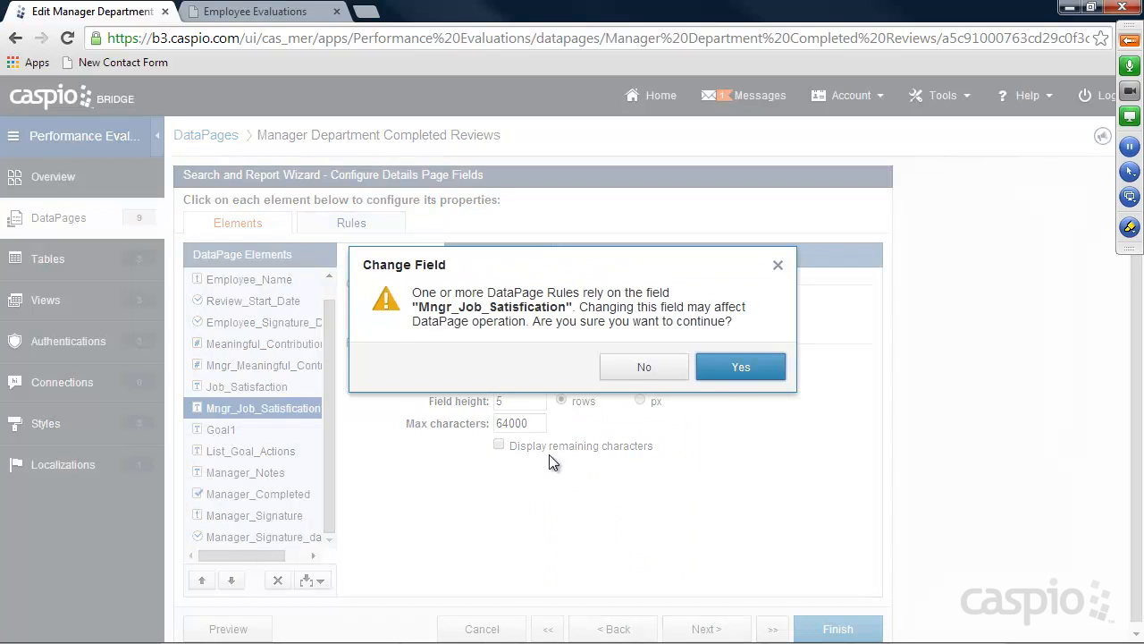
{"action": "left_click", "coordinate": [738, 366]}
Make Goal1, List_Goal_Actions and Manager_Notes display-only
{"action": "left_click", "coordinate": [223, 430]}
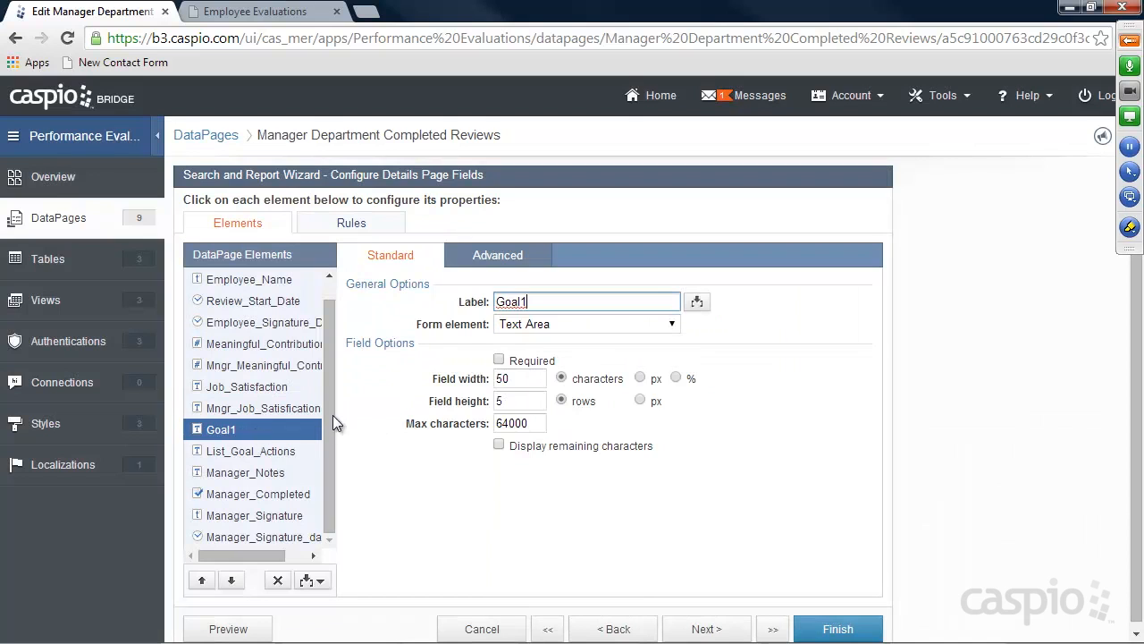
{"action": "left_click", "coordinate": [536, 327]}
{"action": "left_click", "coordinate": [549, 455]}
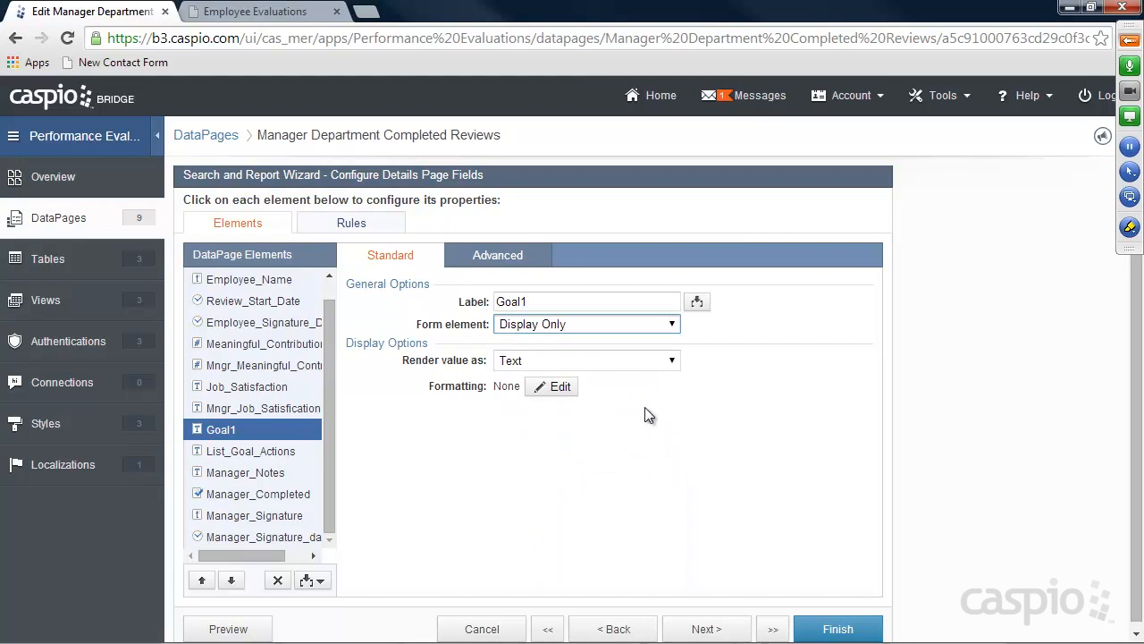
{"action": "left_click", "coordinate": [250, 451]}
{"action": "left_click", "coordinate": [541, 327]}
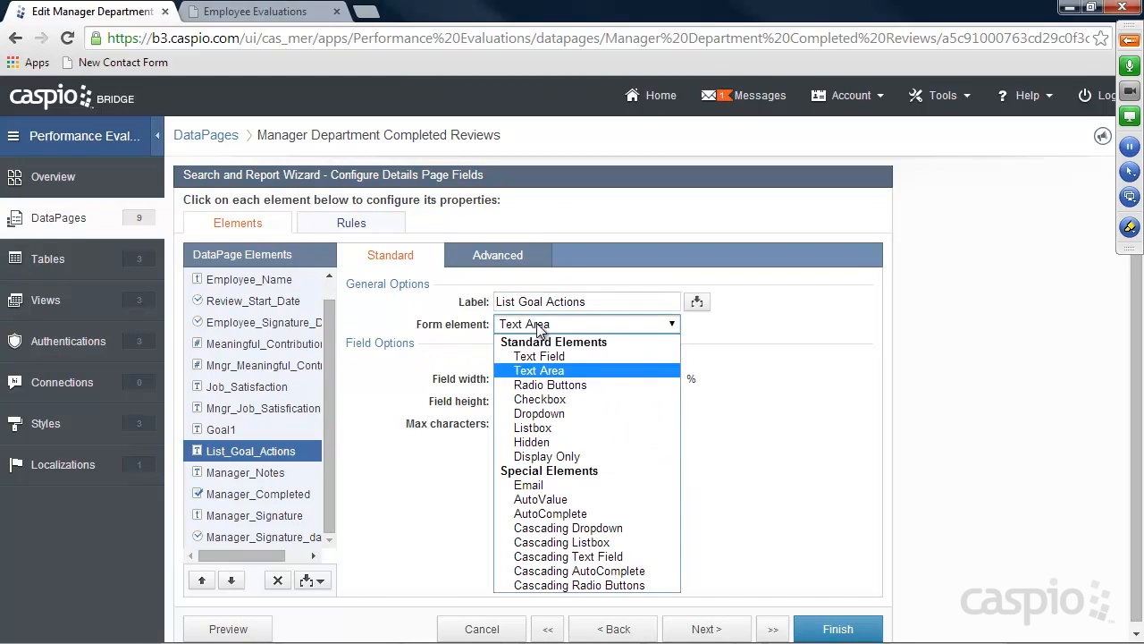
{"action": "left_click", "coordinate": [546, 456]}
{"action": "left_click", "coordinate": [246, 472]}
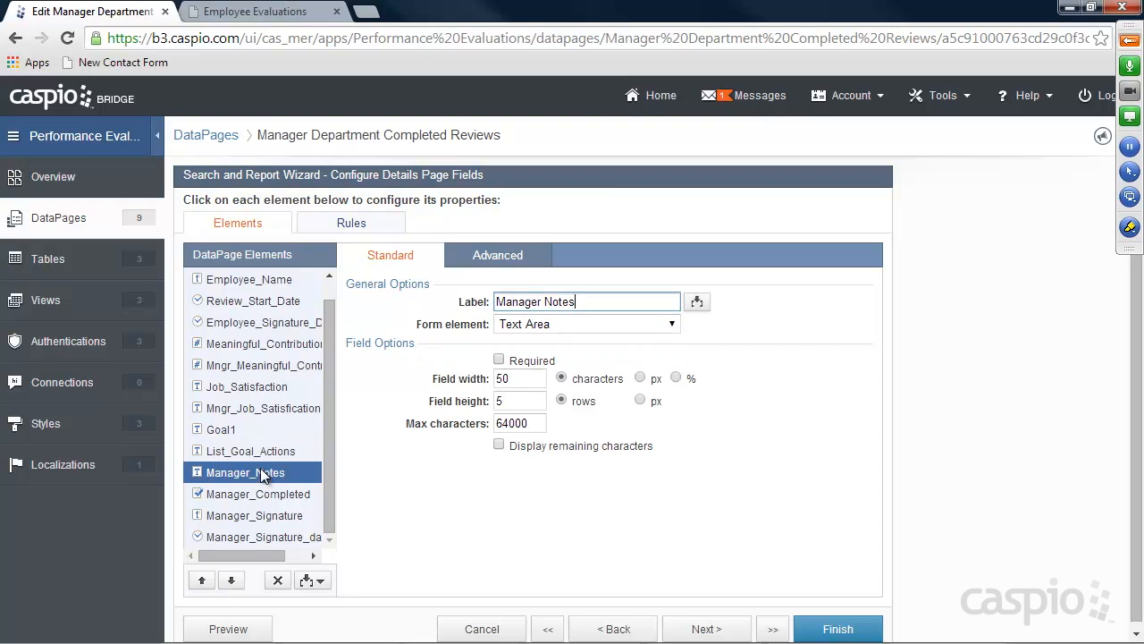
{"action": "left_click", "coordinate": [532, 325]}
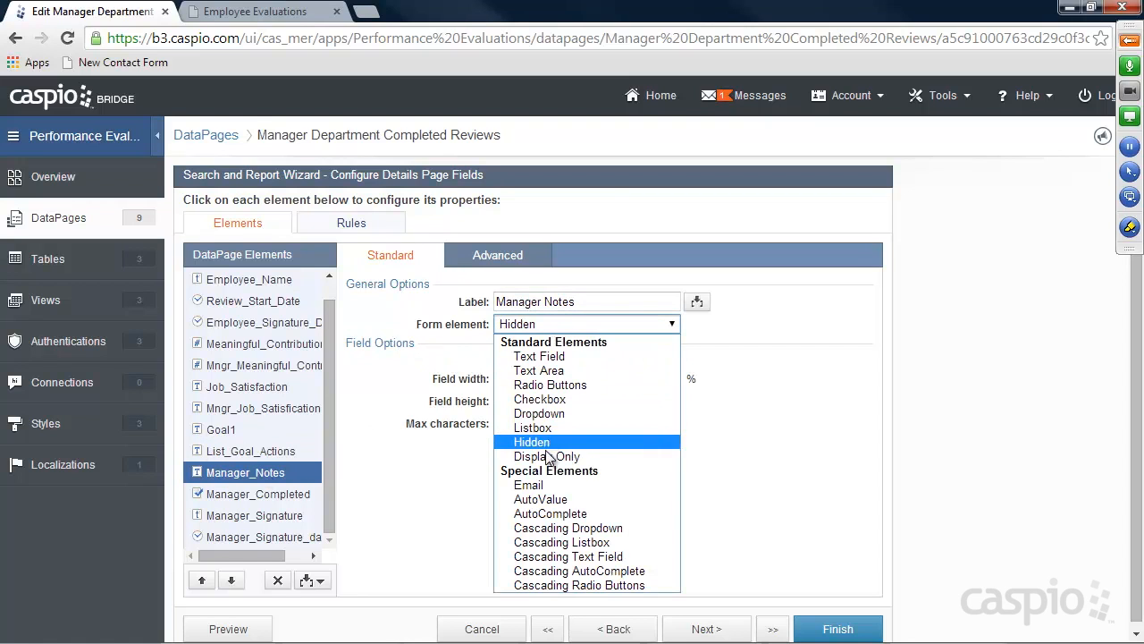
{"action": "left_click", "coordinate": [547, 456]}
Delete the Manager_Completed field from the details page
{"action": "left_click", "coordinate": [256, 499]}
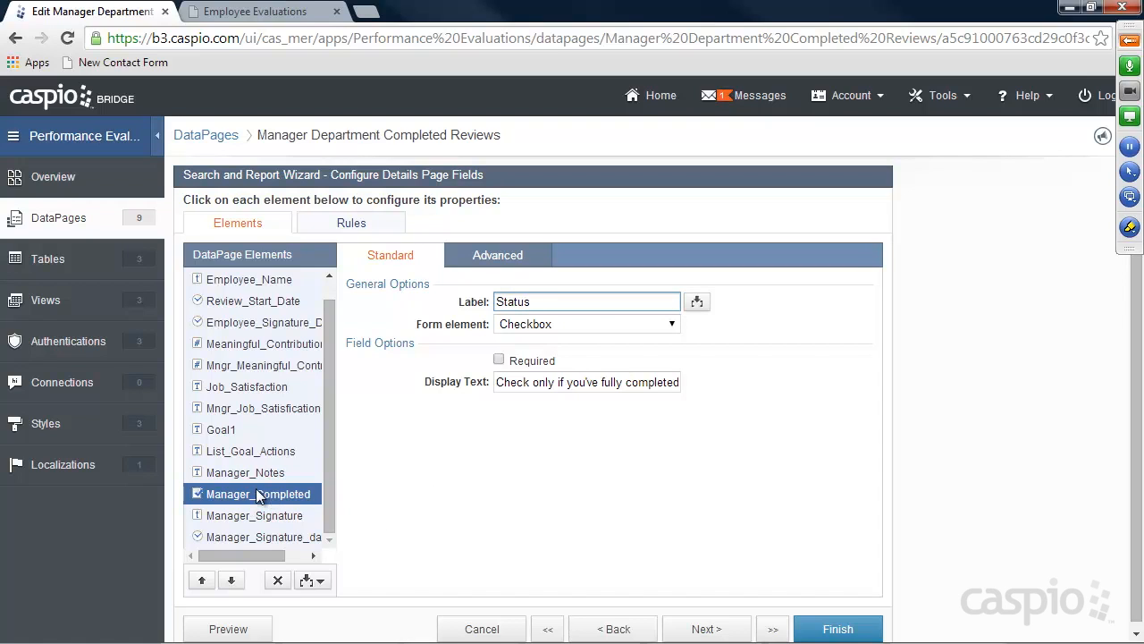
{"action": "left_click", "coordinate": [278, 580]}
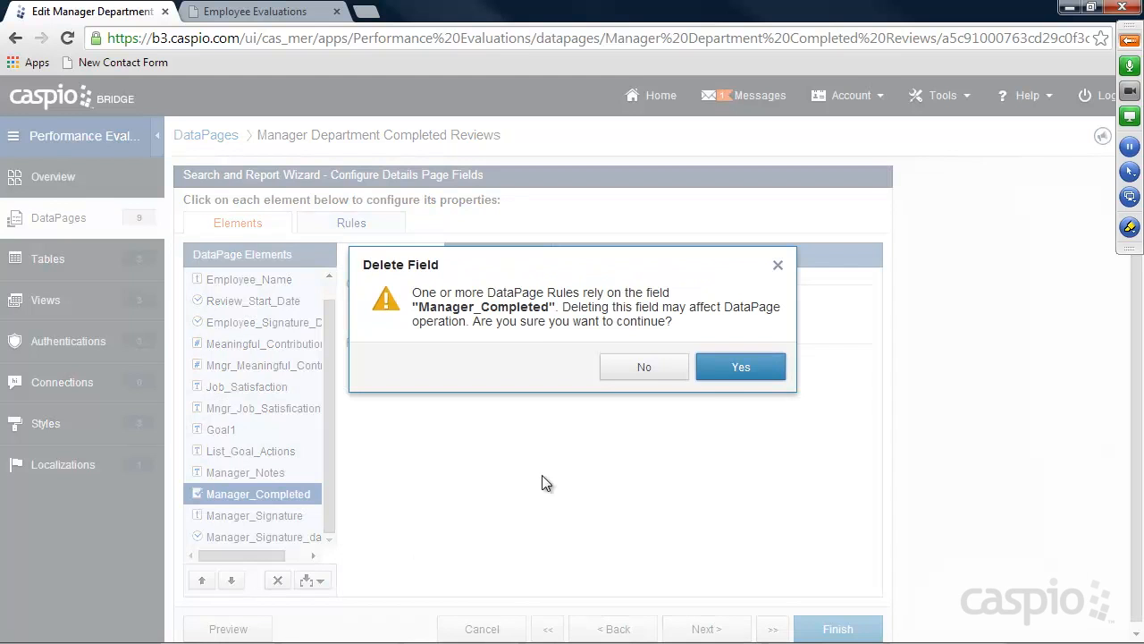
{"action": "left_click", "coordinate": [730, 366]}
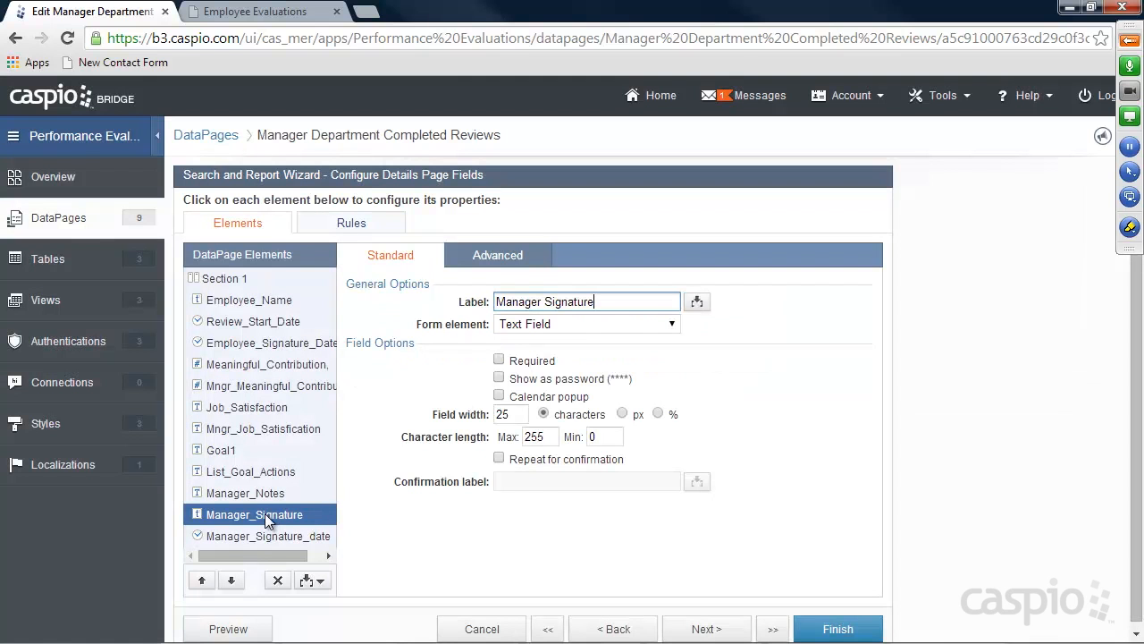
Make Manager_Signature and Manager_Signature_date display-only and finish saving the DataPage
{"action": "left_click", "coordinate": [569, 326]}
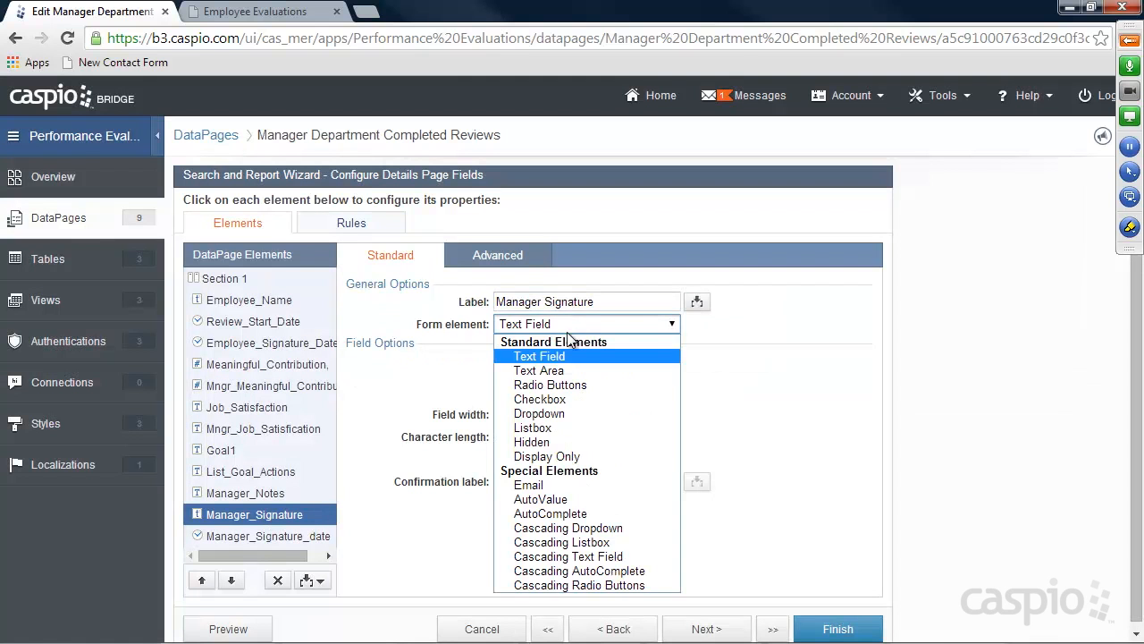
{"action": "left_click", "coordinate": [546, 454]}
{"action": "left_click", "coordinate": [741, 368]}
{"action": "left_click", "coordinate": [281, 539]}
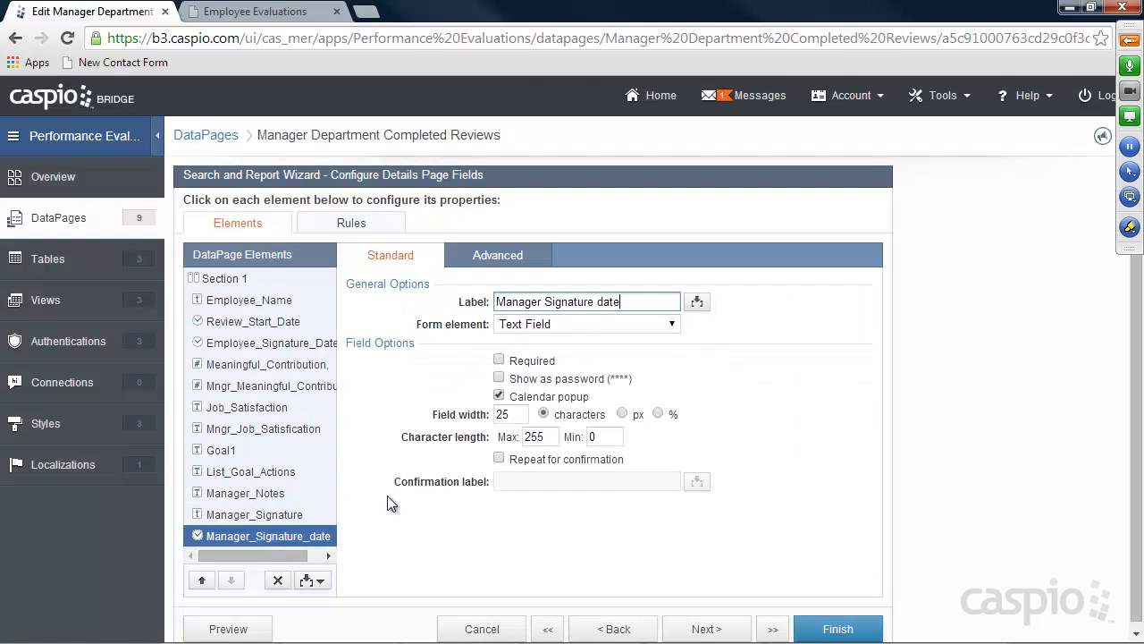
{"action": "left_click", "coordinate": [569, 325]}
{"action": "left_click", "coordinate": [553, 442]}
{"action": "left_click", "coordinate": [719, 359]}
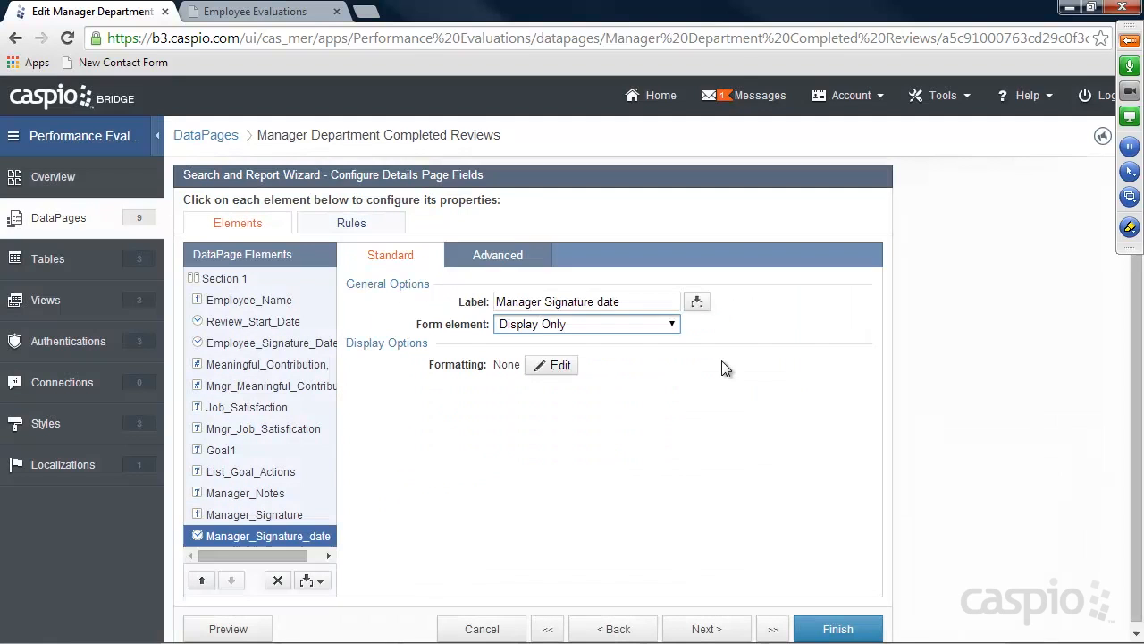
{"action": "left_click", "coordinate": [837, 629]}
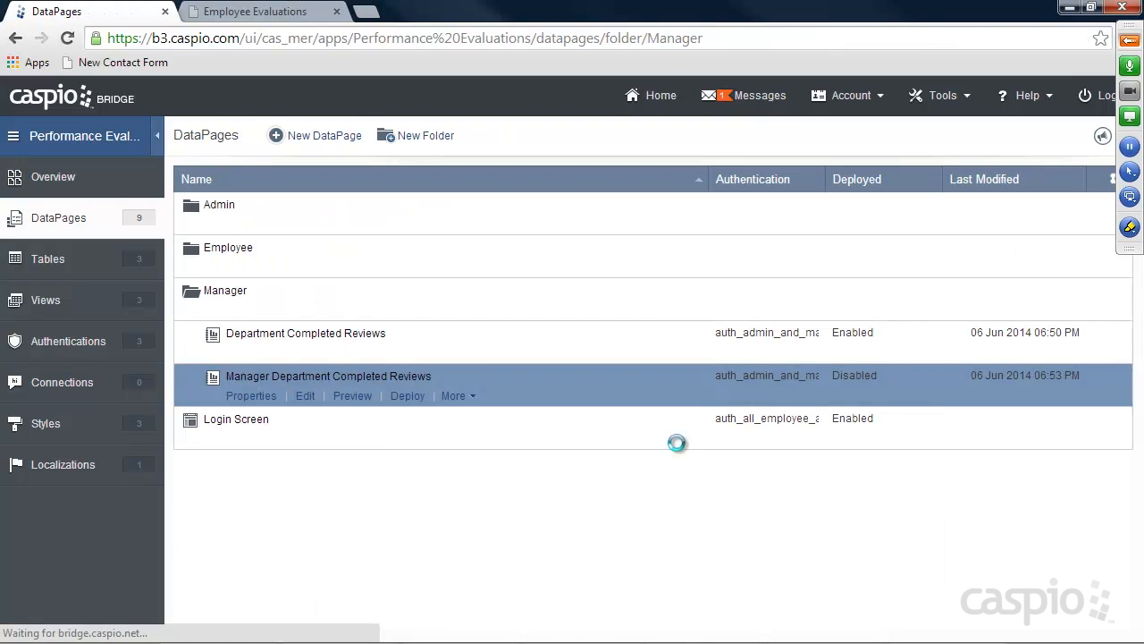
Deploy Manager Department Completed Reviews and copy its embed code
{"action": "left_click", "coordinate": [407, 396]}
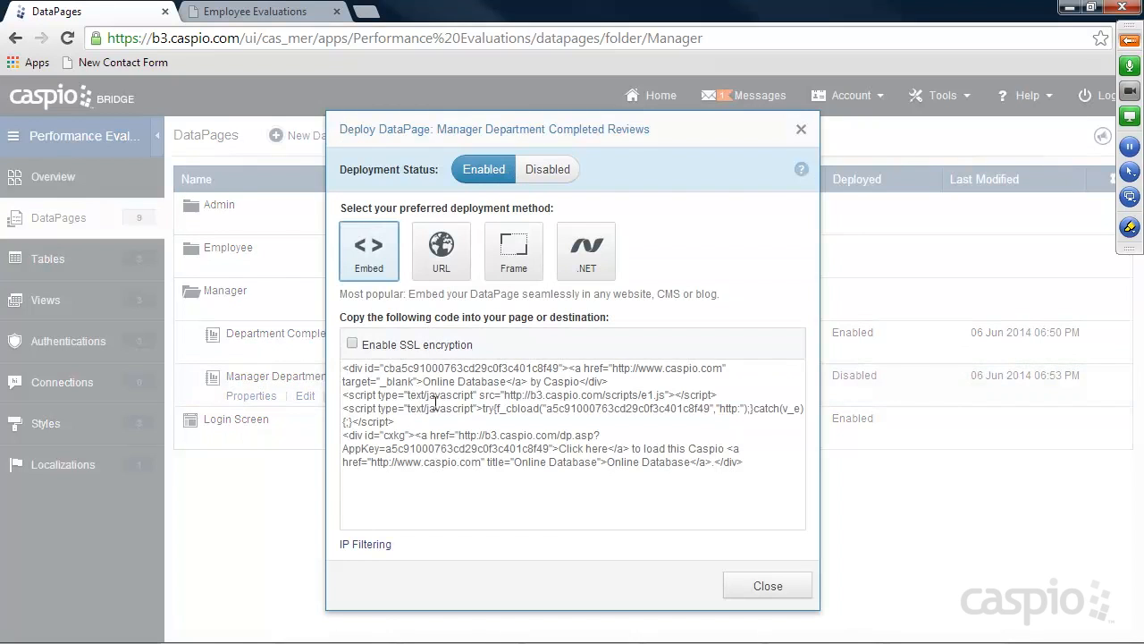
{"action": "left_click", "coordinate": [432, 396]}
{"action": "left_click", "coordinate": [779, 586]}
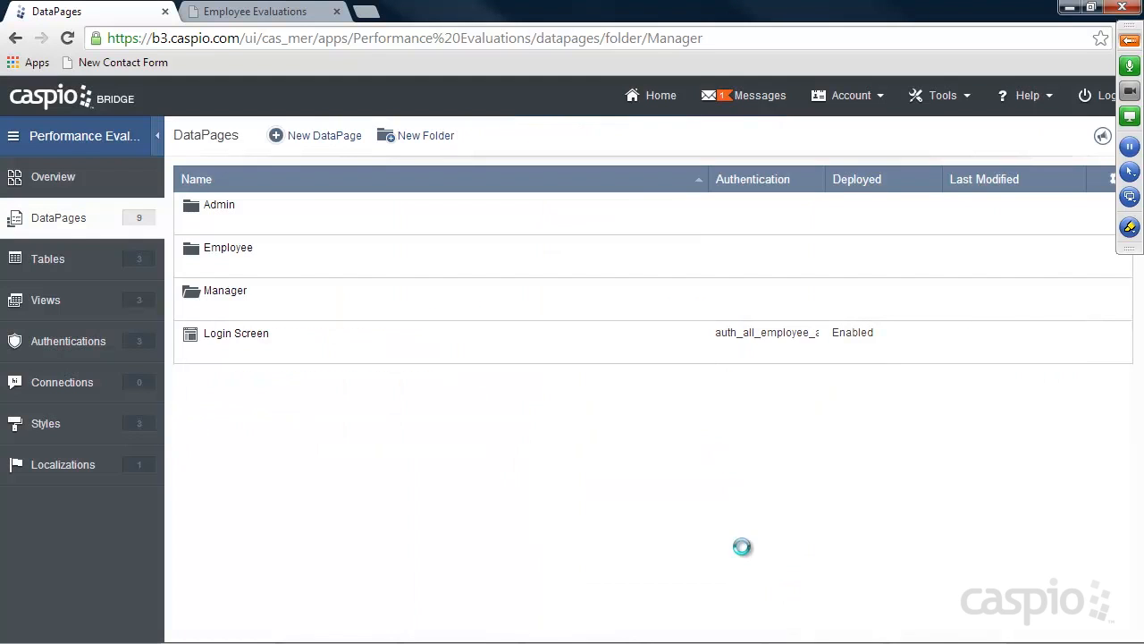
Locate manager_completed.html from the Manager Completed tab and open it in Notepad++
{"action": "left_click", "coordinate": [250, 13]}
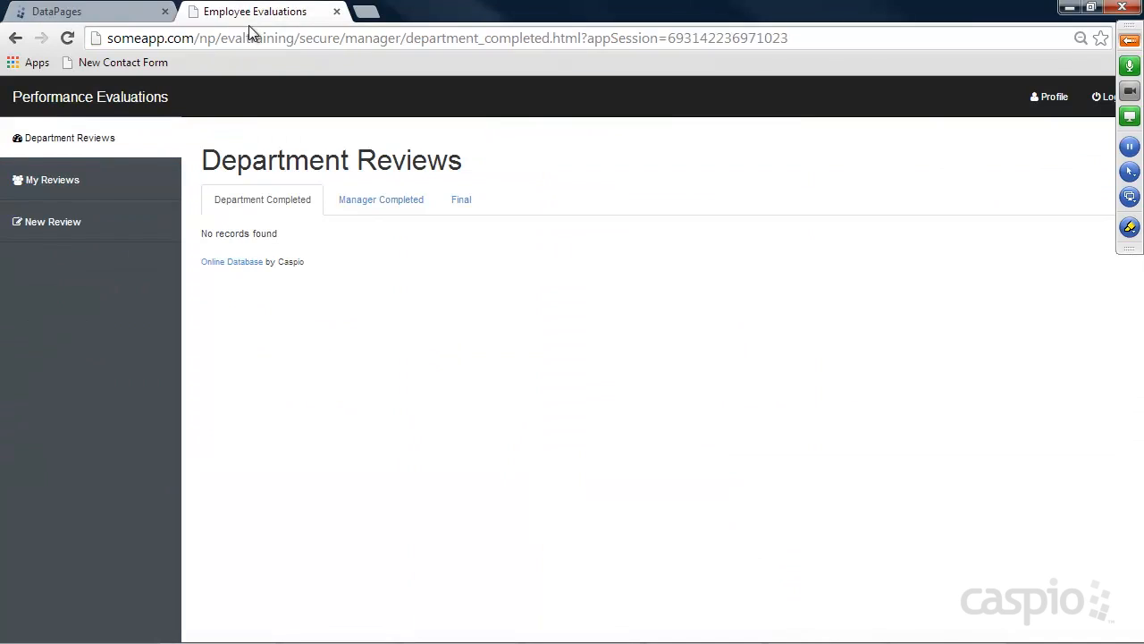
{"action": "left_click", "coordinate": [385, 204]}
{"action": "left_click_drag", "start_coordinate": [405, 39], "coordinate": [596, 37]}
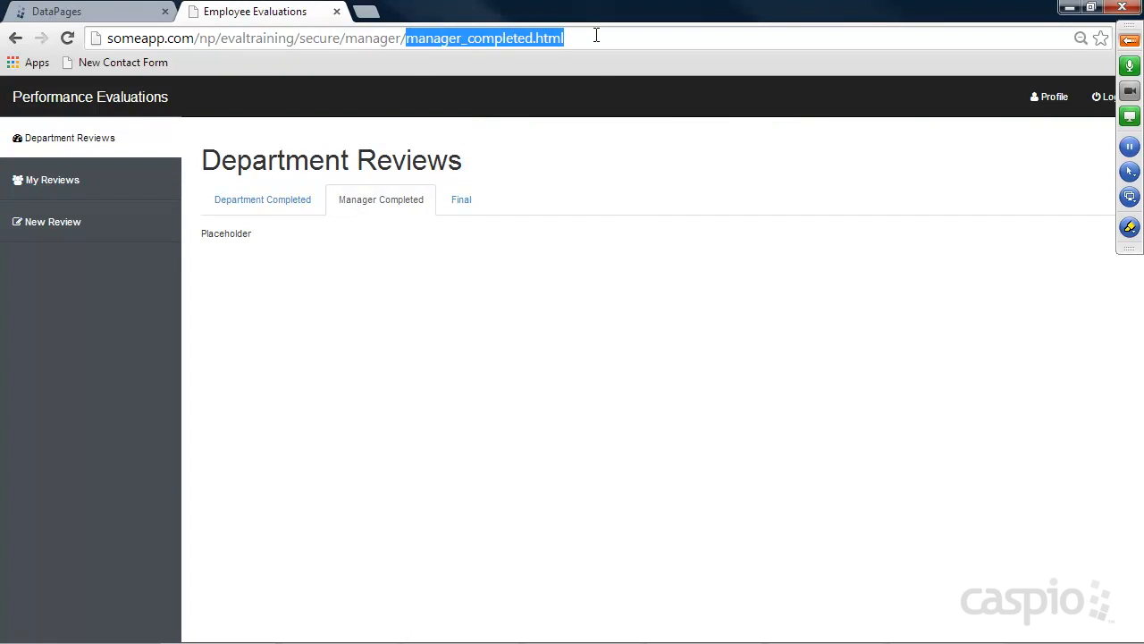
{"action": "left_click", "coordinate": [445, 630]}
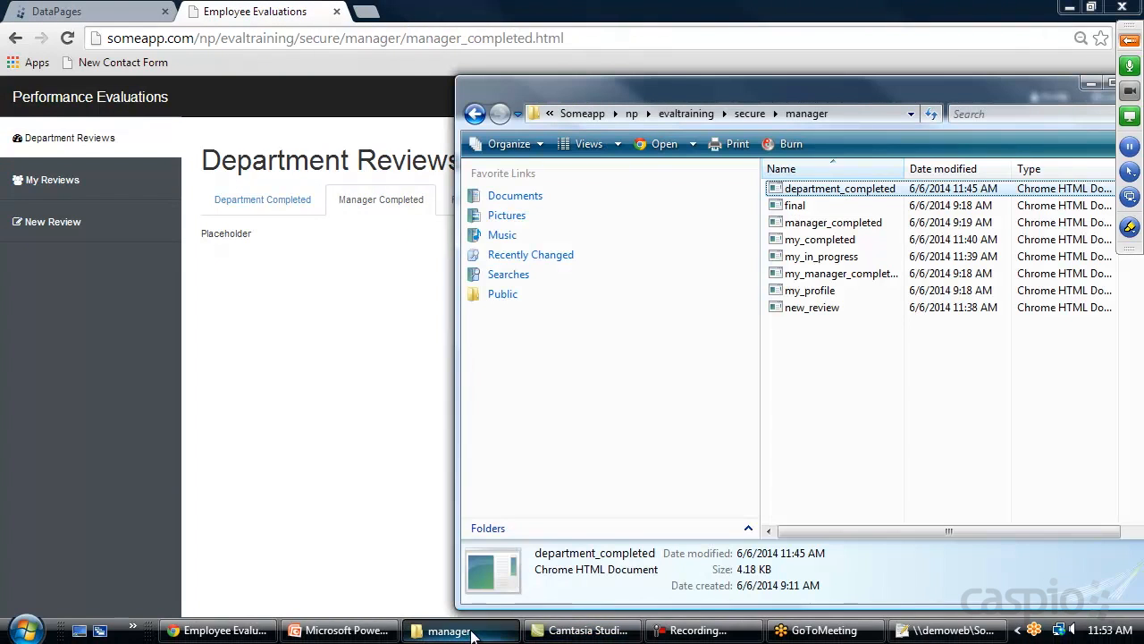
{"action": "left_click", "coordinate": [785, 222]}
{"action": "right_click", "coordinate": [783, 219]}
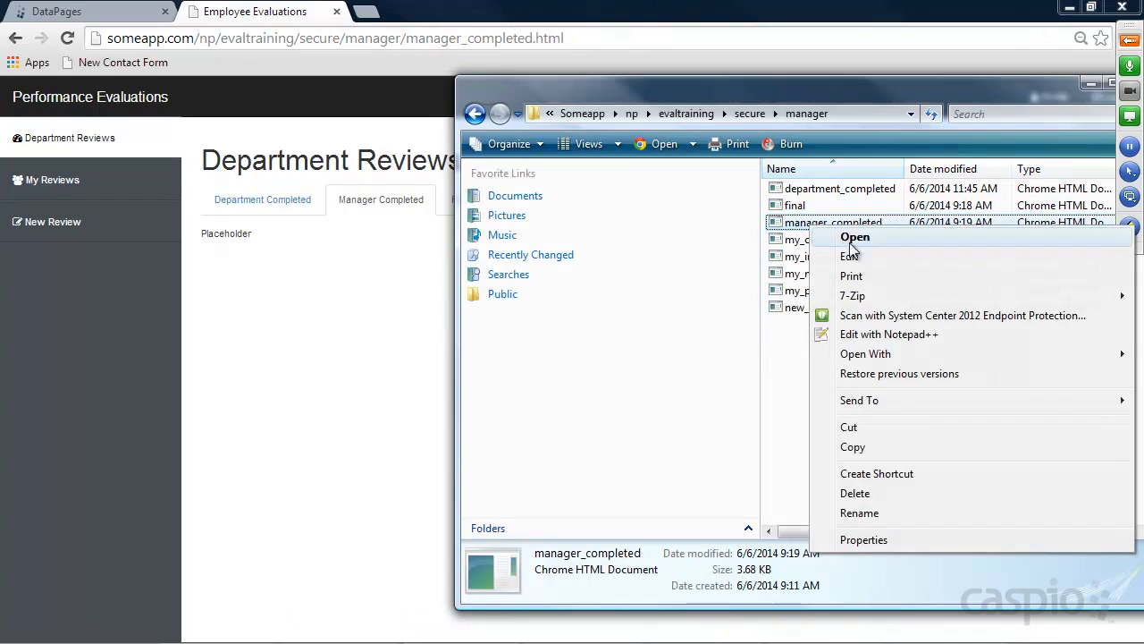
{"action": "left_click", "coordinate": [835, 332]}
Replace 'Placeholder' on line 76 with the embed code, save, and return to Chrome
{"action": "scroll", "coordinate": [462, 388], "scroll_direction": "down", "scroll_amount": 15}
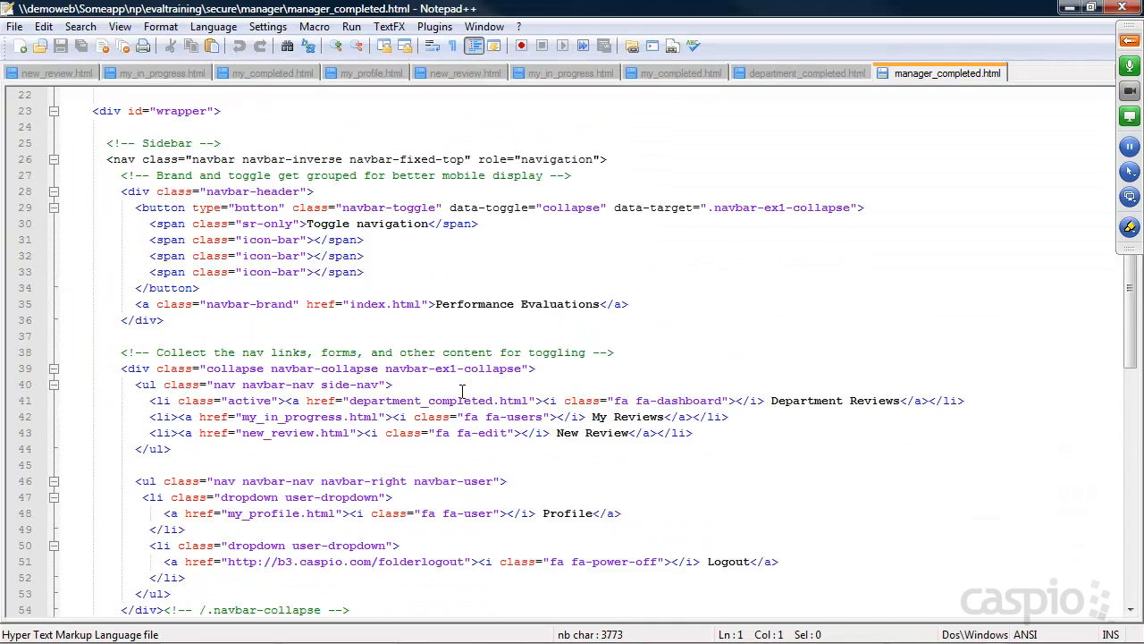
{"action": "scroll", "coordinate": [269, 482], "scroll_direction": "down", "scroll_amount": 2}
{"action": "left_click_drag", "start_coordinate": [169, 485], "coordinate": [49, 485]}
{"action": "key", "text": "ctrl+v"}
{"action": "key", "text": "ctrl+s"}
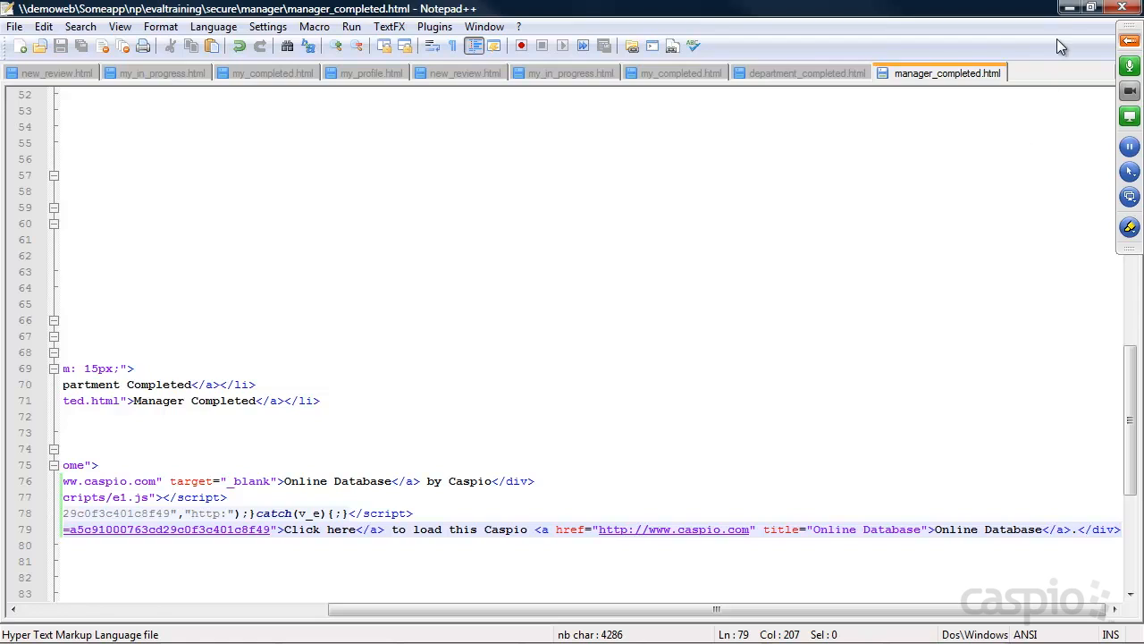
{"action": "left_click", "coordinate": [1070, 7]}
{"action": "left_click", "coordinate": [544, 198]}
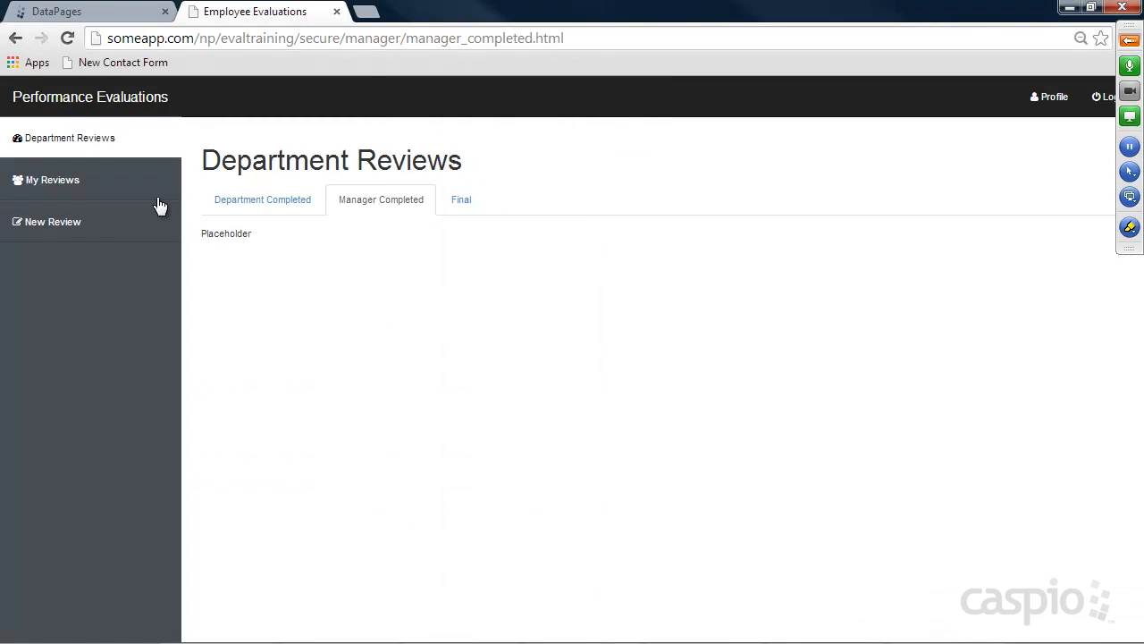
Reload Manager Completed to view the one 6/6/2014 completed review, then log out
{"action": "left_click", "coordinate": [67, 37]}
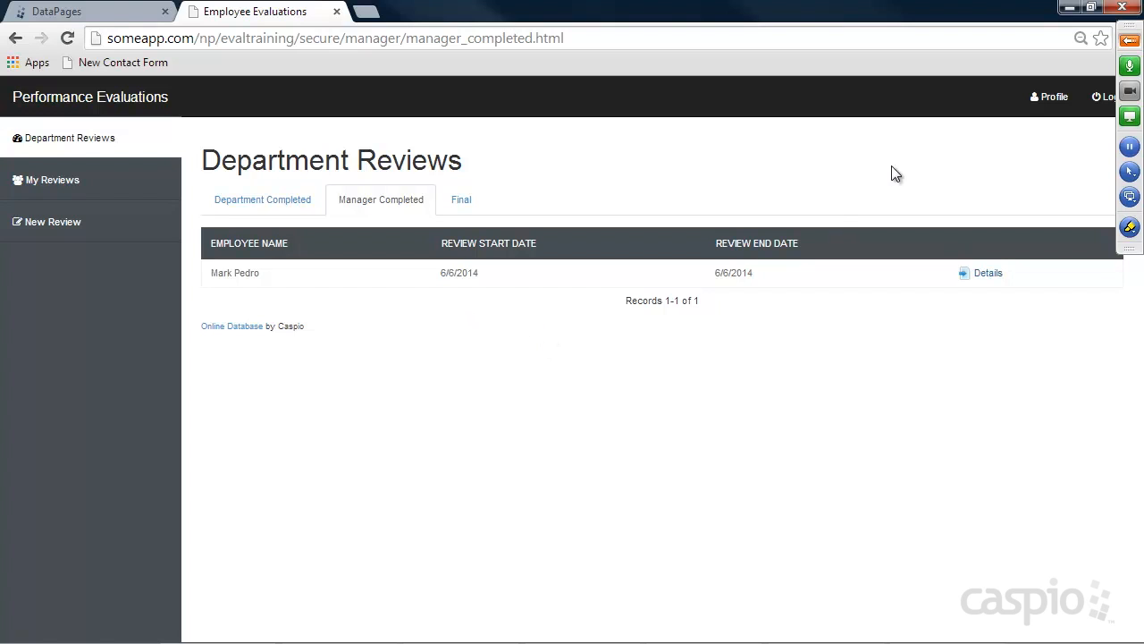
{"action": "left_click", "coordinate": [1098, 95]}
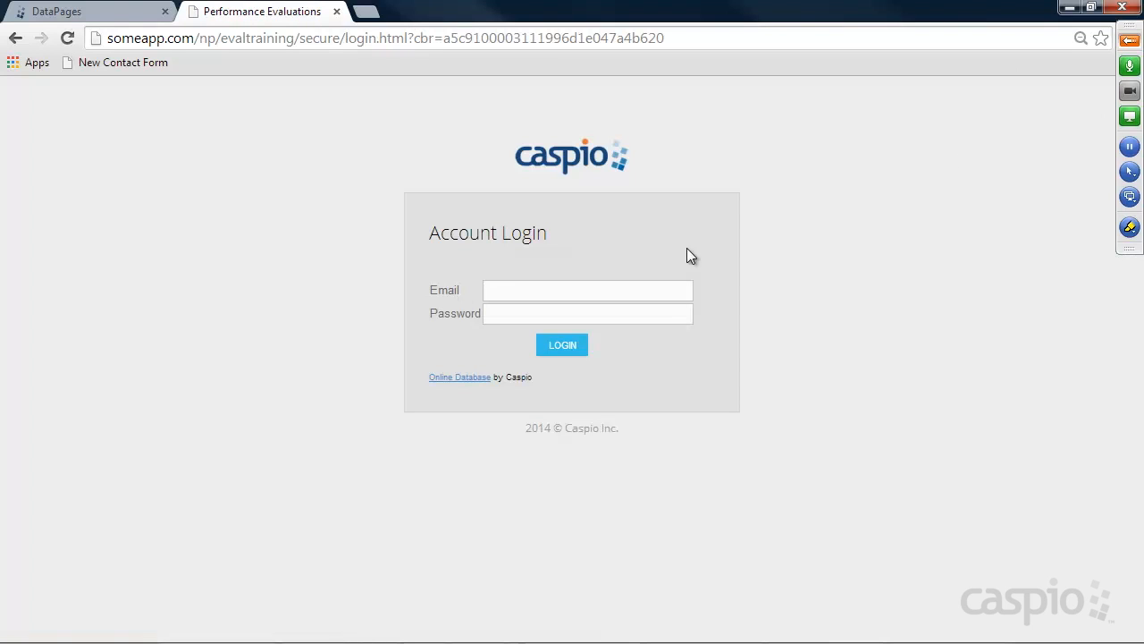
{"action": "left_click", "coordinate": [571, 293]}
Log in with the employee's e-mail and password
{"action": "type", "text": "mark"}
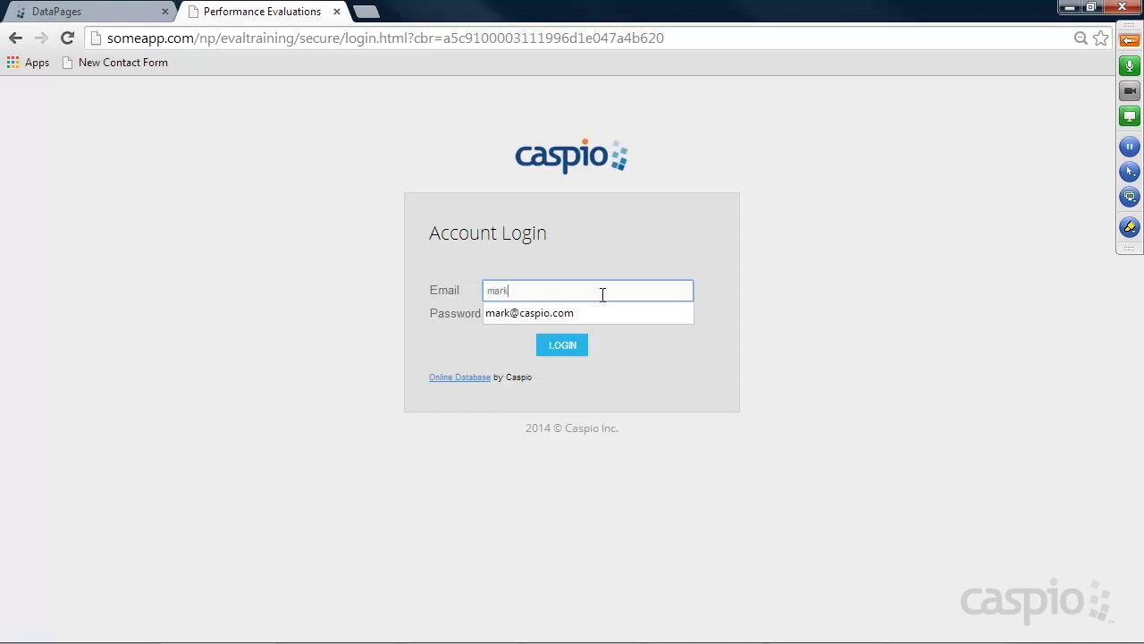
{"action": "key", "text": "Down"}
{"action": "key", "text": "Tab"}
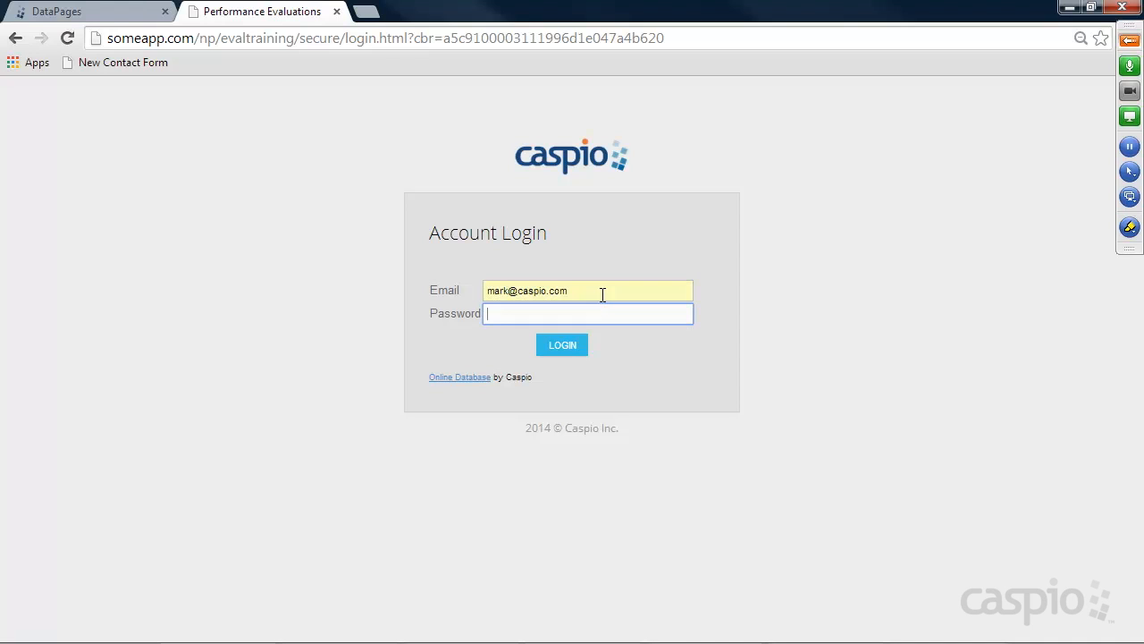
{"action": "type", "text": "1234"}
{"action": "key", "text": "Return"}
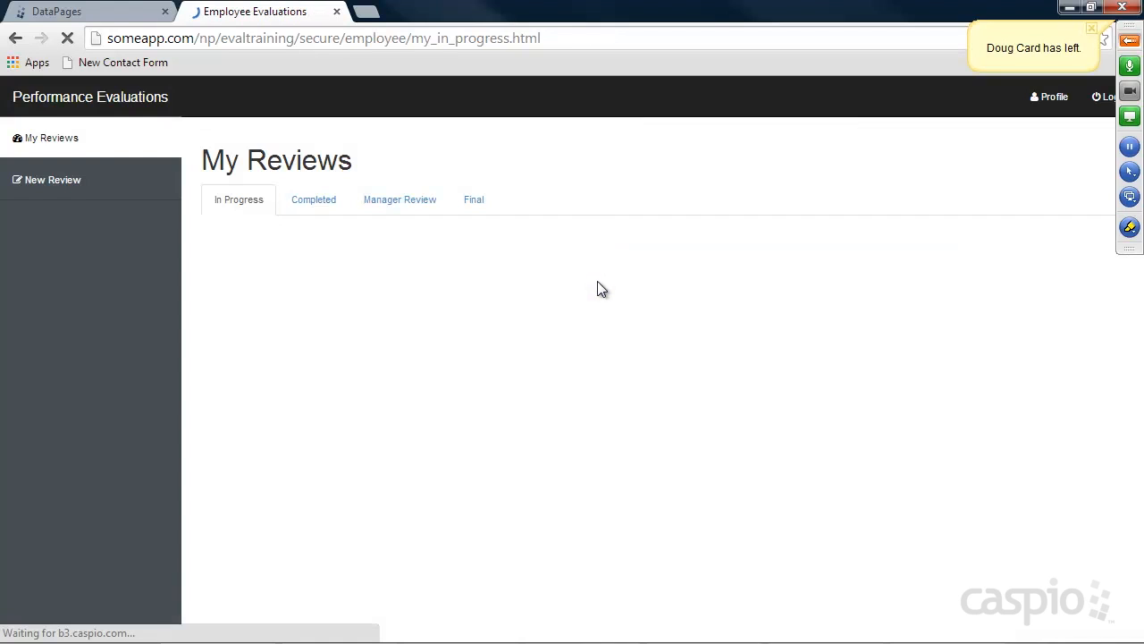
Start a self-review with a start date, Somewhat Disagree, and filler text in Job Satisfaction, Goal1, Goal Actions
{"action": "left_click", "coordinate": [54, 188]}
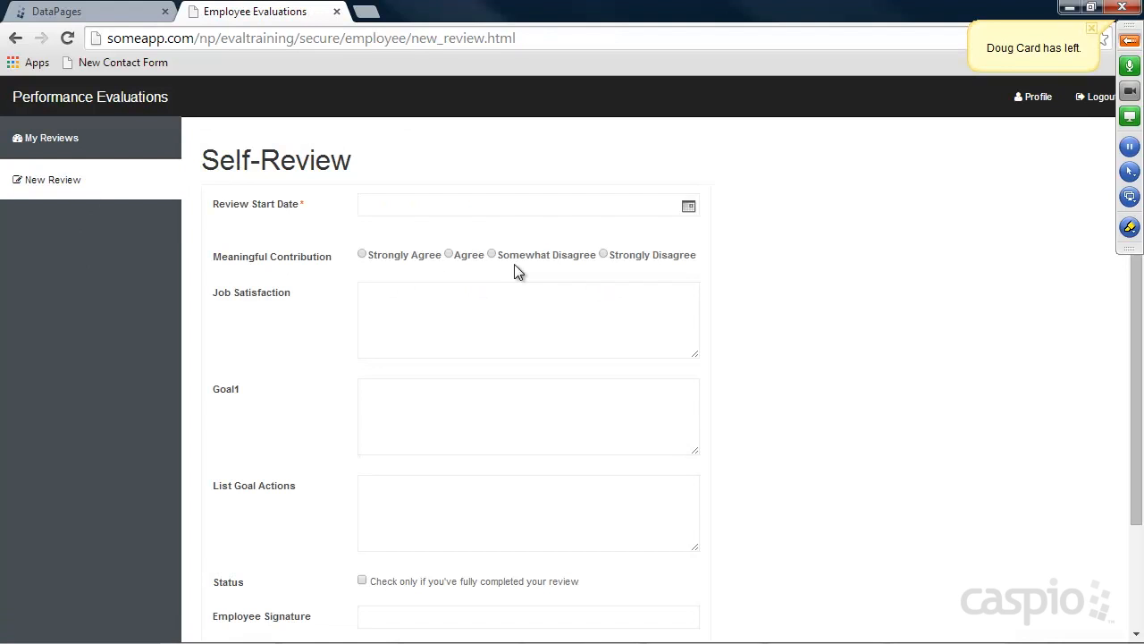
{"action": "left_click", "coordinate": [688, 206]}
{"action": "left_click", "coordinate": [740, 262]}
{"action": "left_click", "coordinate": [547, 256]}
{"action": "left_click", "coordinate": [518, 309]}
{"action": "type", "text": "sadfsd"}
{"action": "left_click", "coordinate": [442, 421]}
{"action": "type", "text": "sdfads"}
{"action": "left_click", "coordinate": [499, 509]}
{"action": "type", "text": "sdaf"}
Mark the self-review completed, sign with the employee's name dated 05/30/2014, and submit
{"action": "scroll", "coordinate": [600, 421], "scroll_direction": "down", "scroll_amount": 2}
{"action": "left_click", "coordinate": [362, 447]}
{"action": "left_click", "coordinate": [382, 485]}
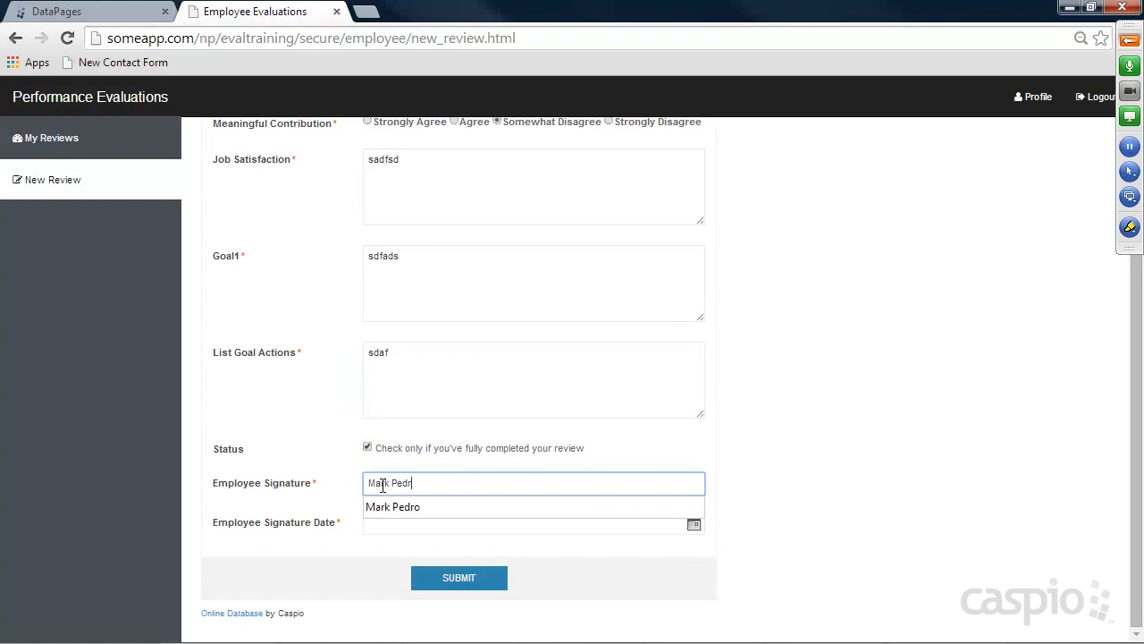
{"action": "key", "text": "Tab"}
{"action": "left_click", "coordinate": [691, 530]}
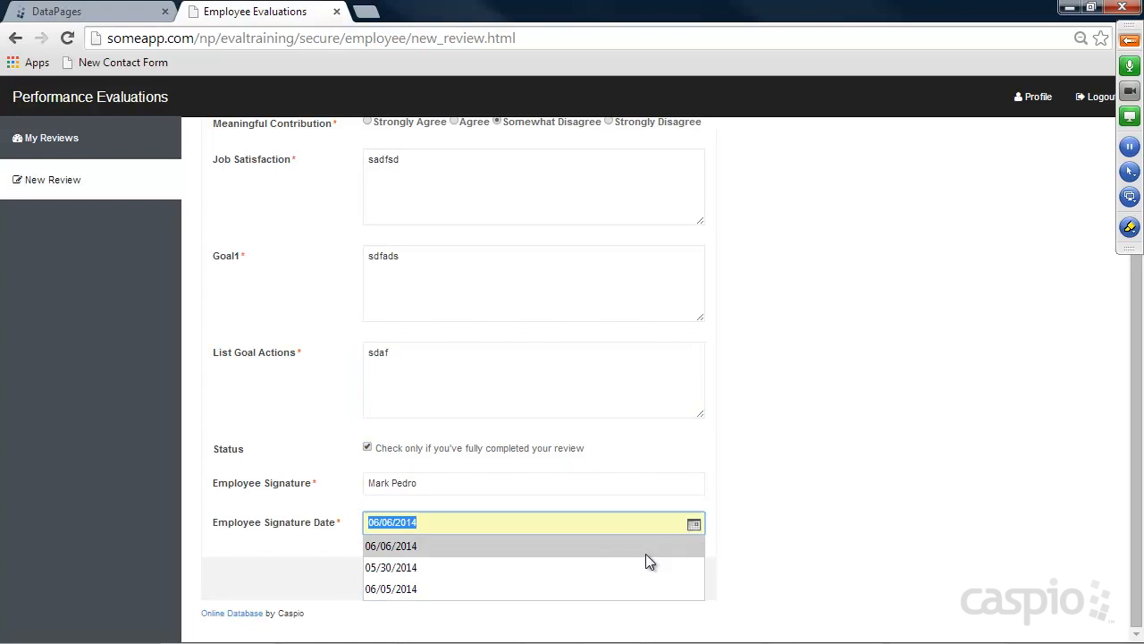
{"action": "left_click", "coordinate": [574, 565]}
{"action": "left_click", "coordinate": [465, 577]}
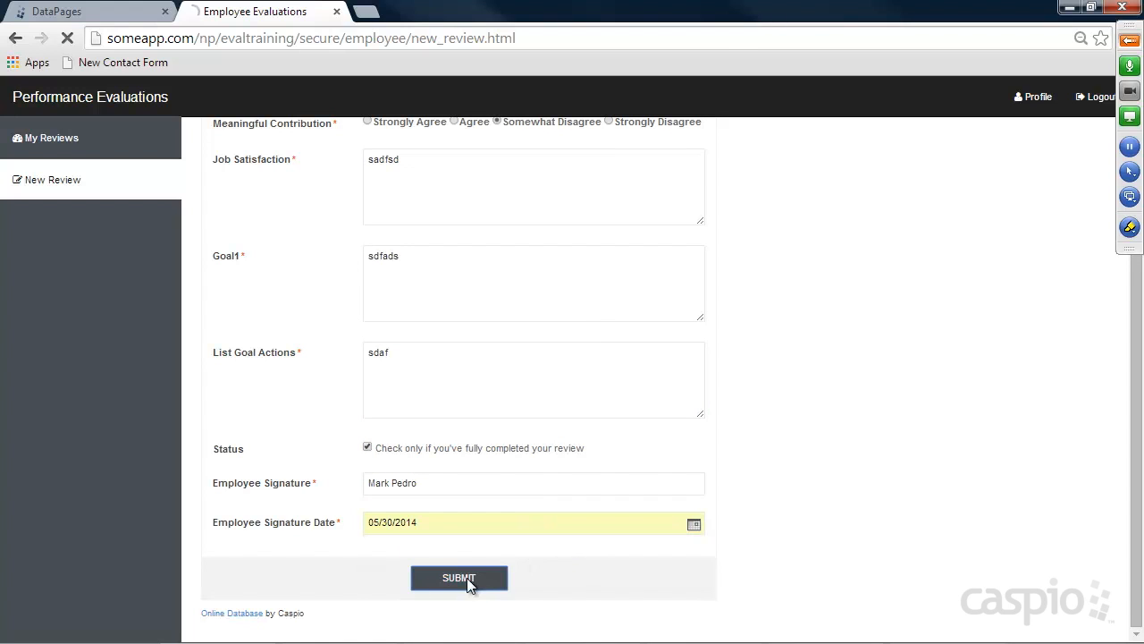
Check the Completed and Manager Review lists under My Reviews, then log out
{"action": "left_click", "coordinate": [54, 145]}
{"action": "left_click", "coordinate": [317, 200]}
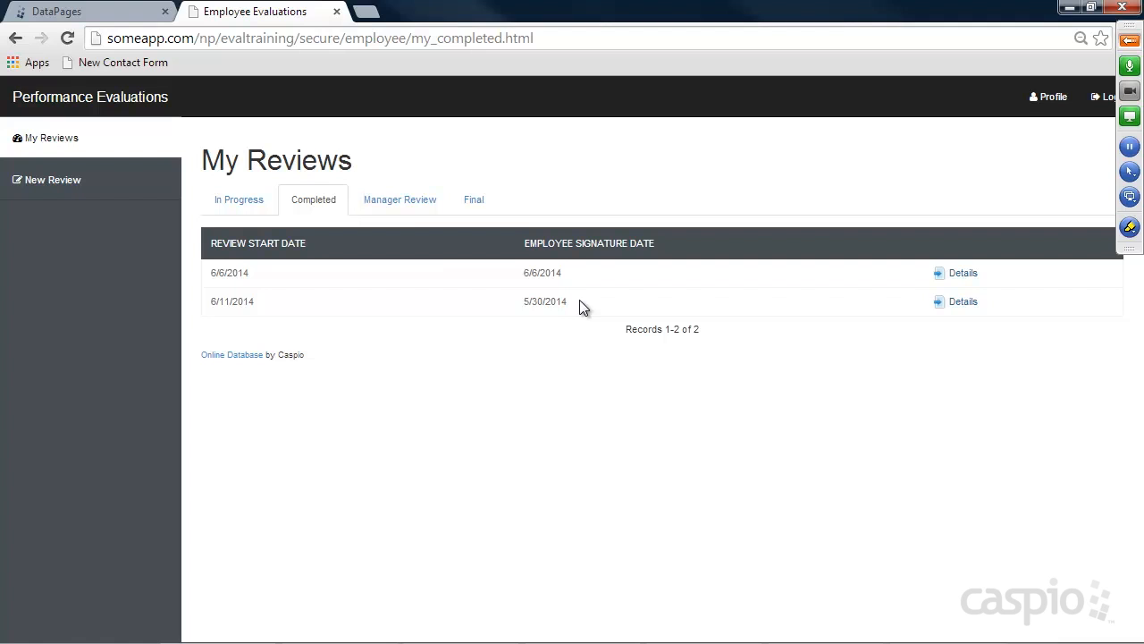
{"action": "left_click", "coordinate": [401, 202]}
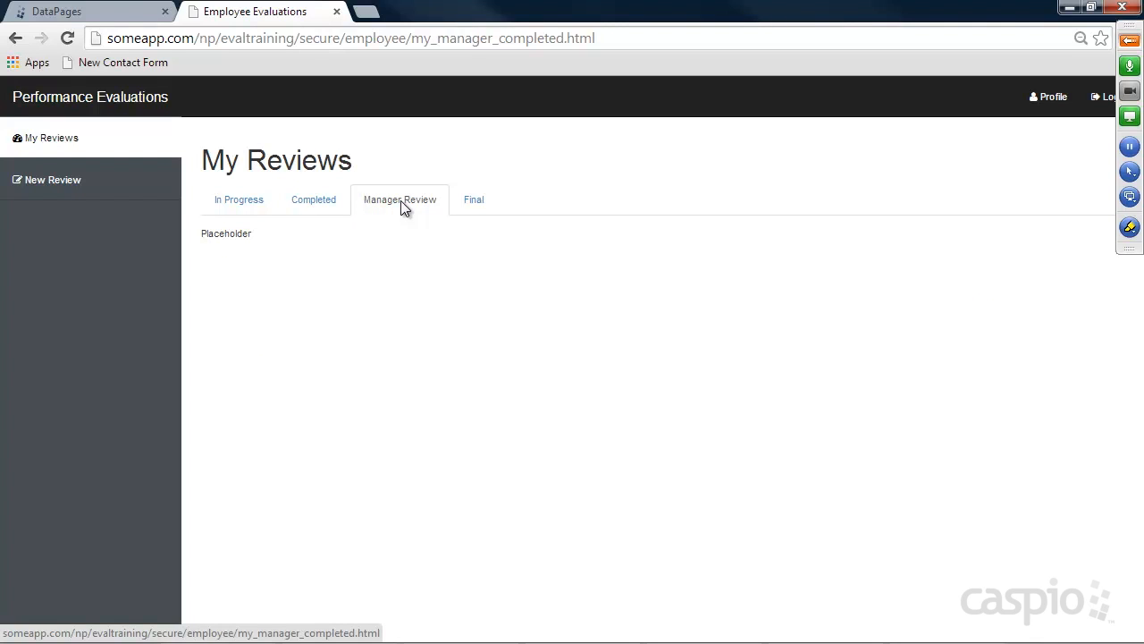
{"action": "left_click", "coordinate": [313, 203]}
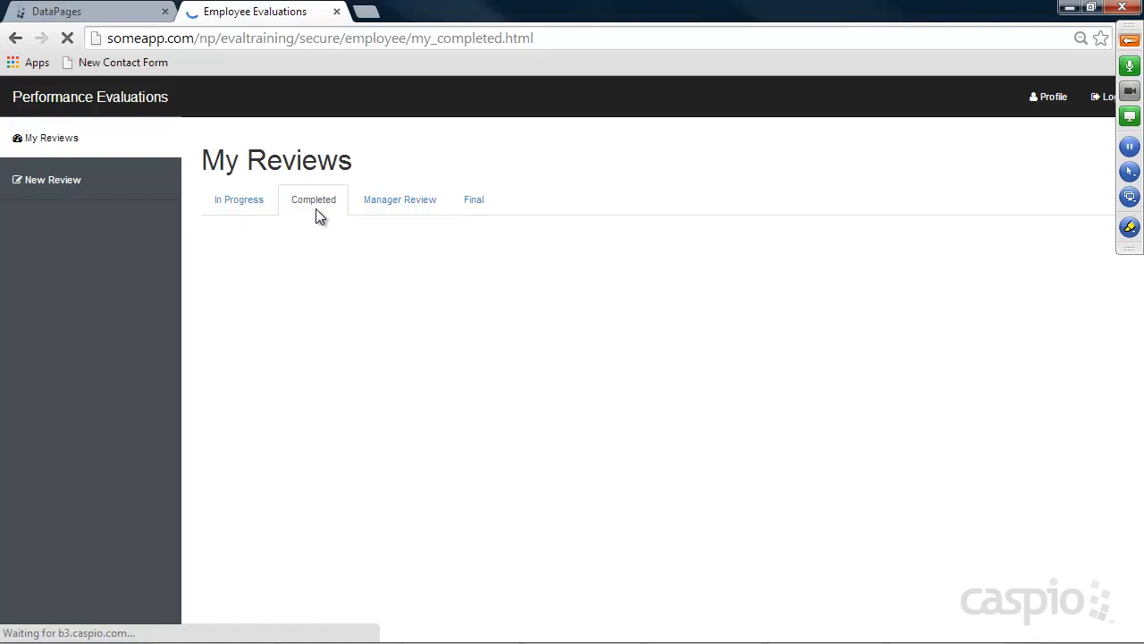
{"action": "left_click", "coordinate": [1101, 98]}
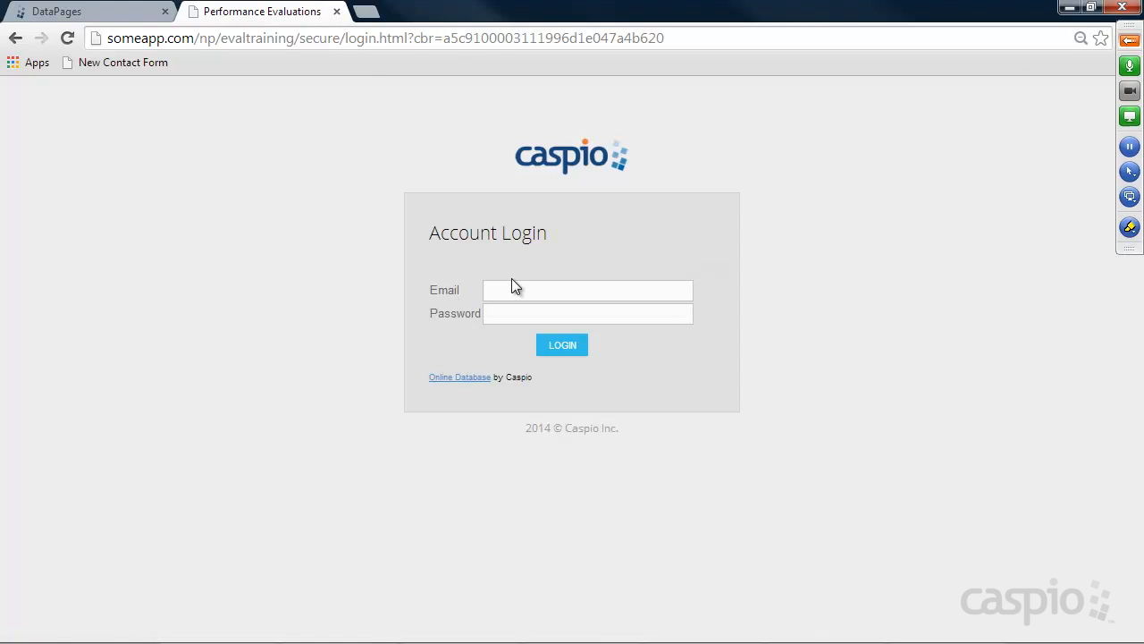
Log in with the manager's e-mail and password
{"action": "left_click", "coordinate": [513, 288]}
{"action": "type", "text": "rog"}
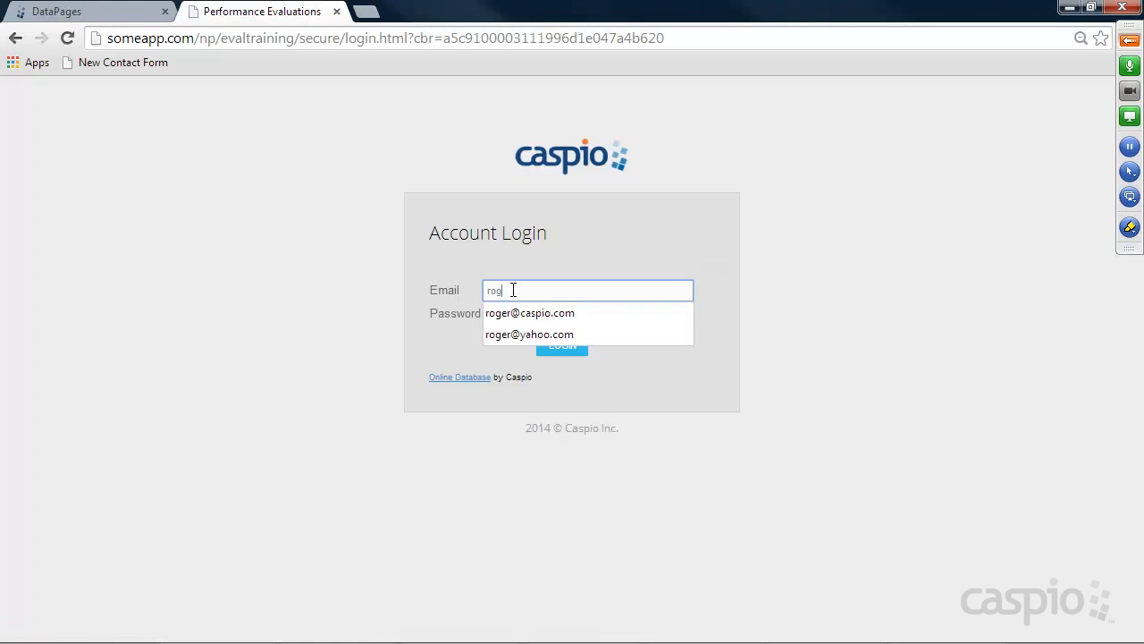
{"action": "left_click", "coordinate": [527, 313]}
{"action": "left_click", "coordinate": [514, 313]}
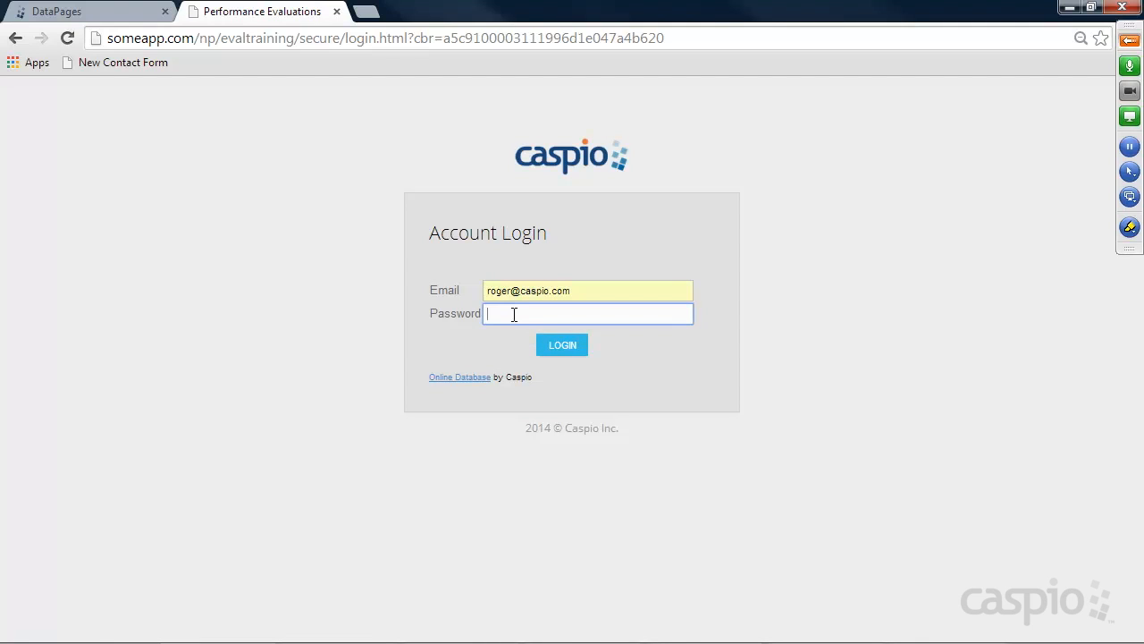
{"action": "key", "text": "Return"}
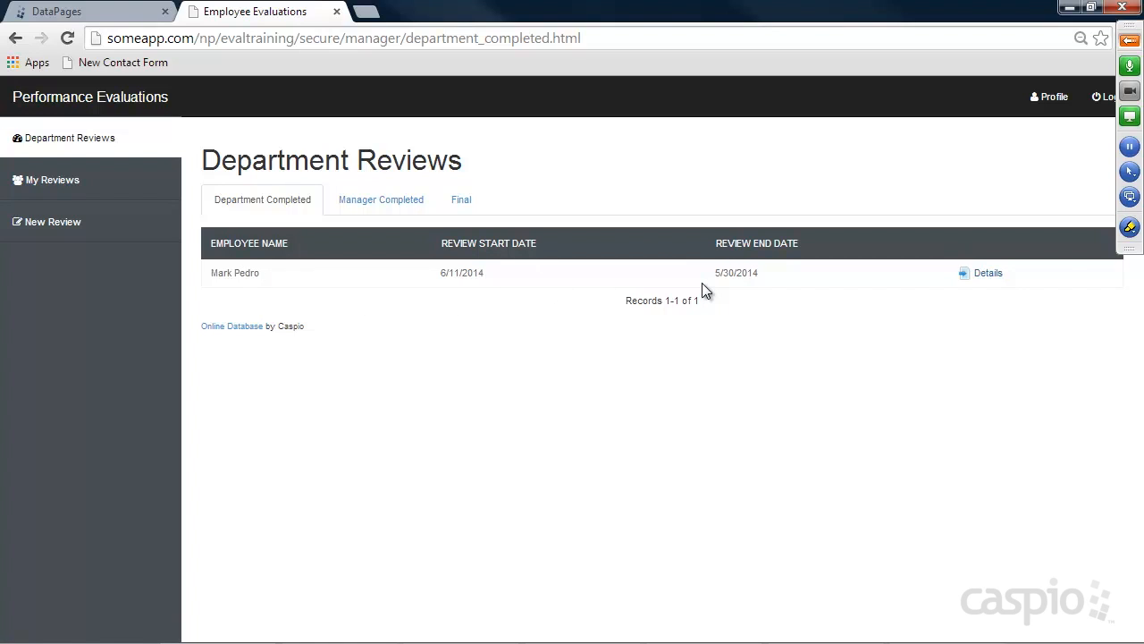
Open the pending review, rate Strongly Agree, and comment 'you did a fantastic job'
{"action": "left_click", "coordinate": [983, 276]}
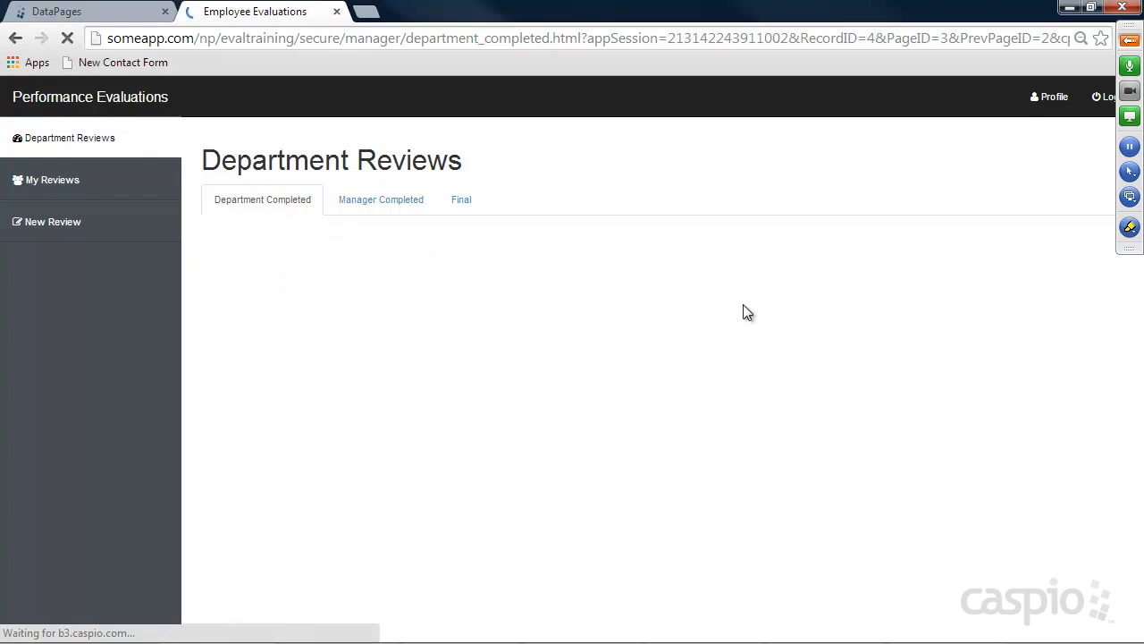
{"action": "scroll", "coordinate": [611, 306], "scroll_direction": "down", "scroll_amount": 1}
{"action": "left_click", "coordinate": [579, 246]}
{"action": "left_click", "coordinate": [547, 332]}
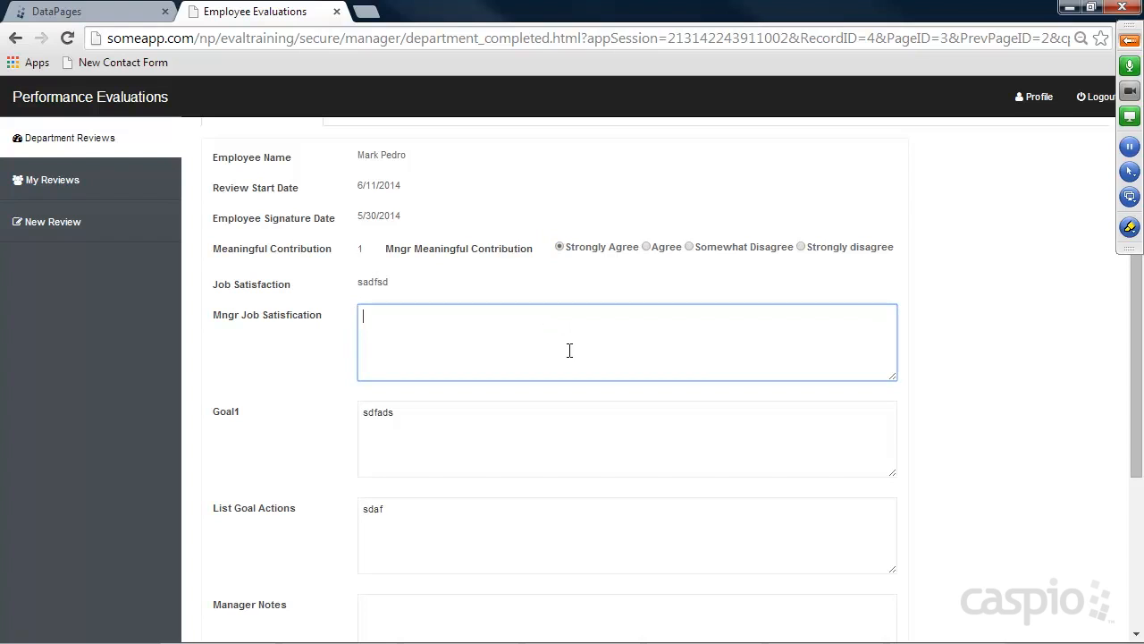
{"action": "type", "text": "you did a fantastic job"}
Mark it completed, sign with the manager's name dated June 6, 2014, save, check Manager Completed, log out
{"action": "scroll", "coordinate": [569, 350], "scroll_direction": "down", "scroll_amount": 3}
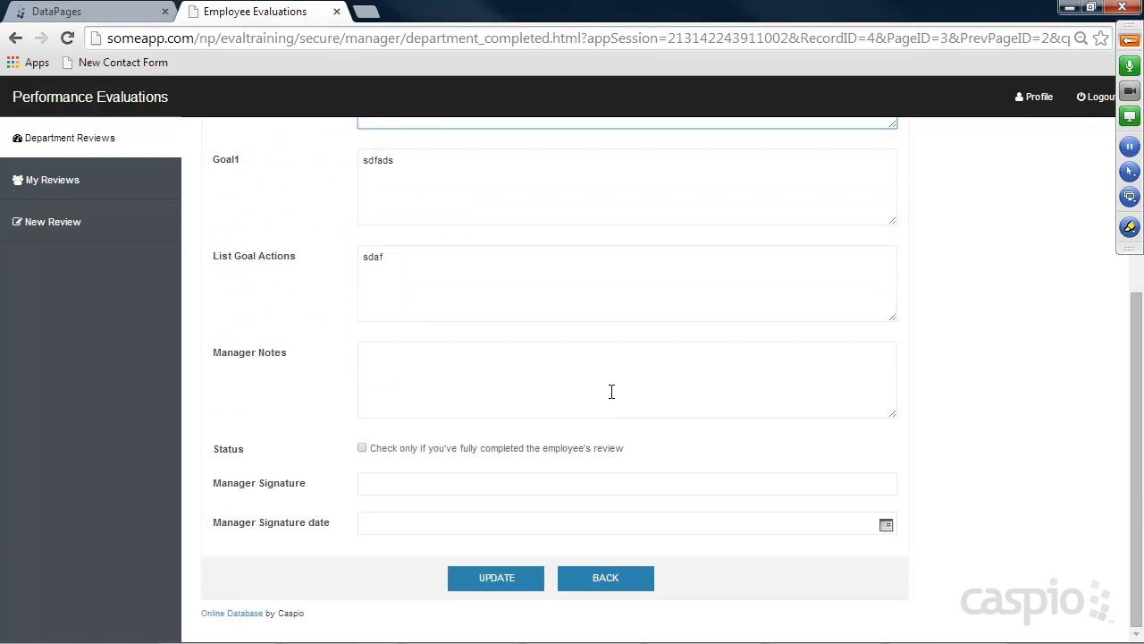
{"action": "left_click", "coordinate": [362, 448]}
{"action": "left_click", "coordinate": [441, 481]}
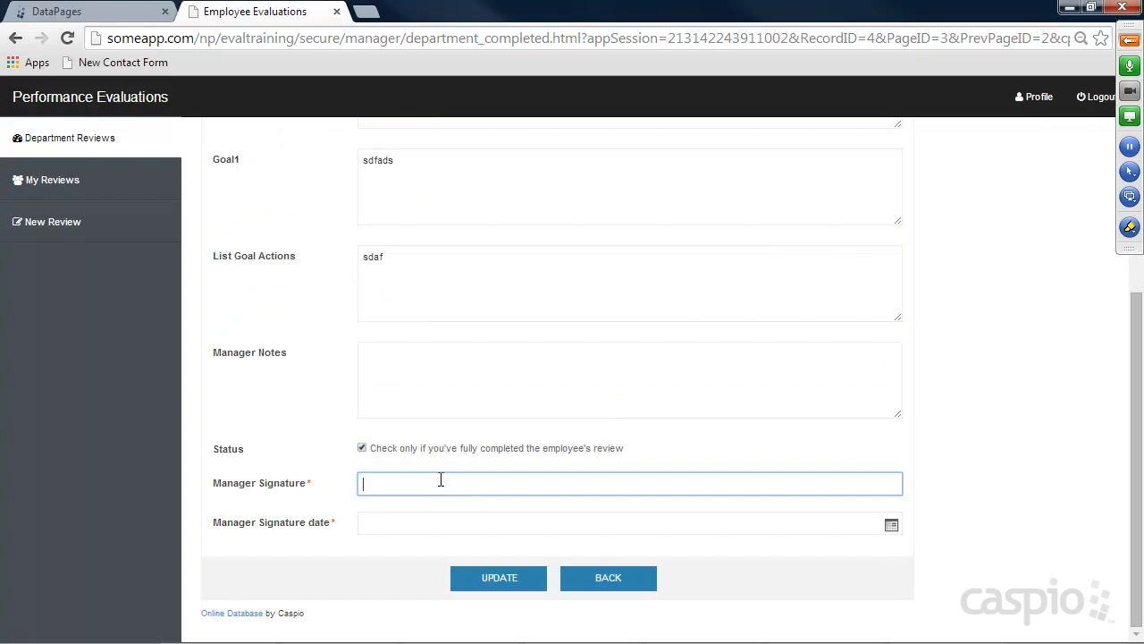
{"action": "key", "text": "Tab"}
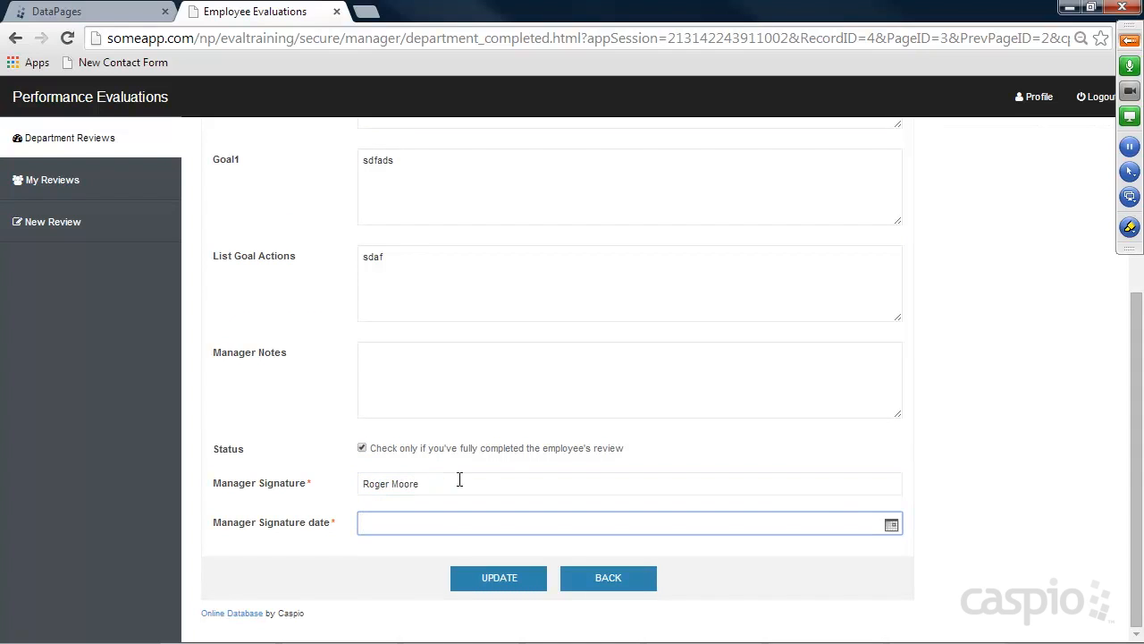
{"action": "left_click", "coordinate": [890, 523]}
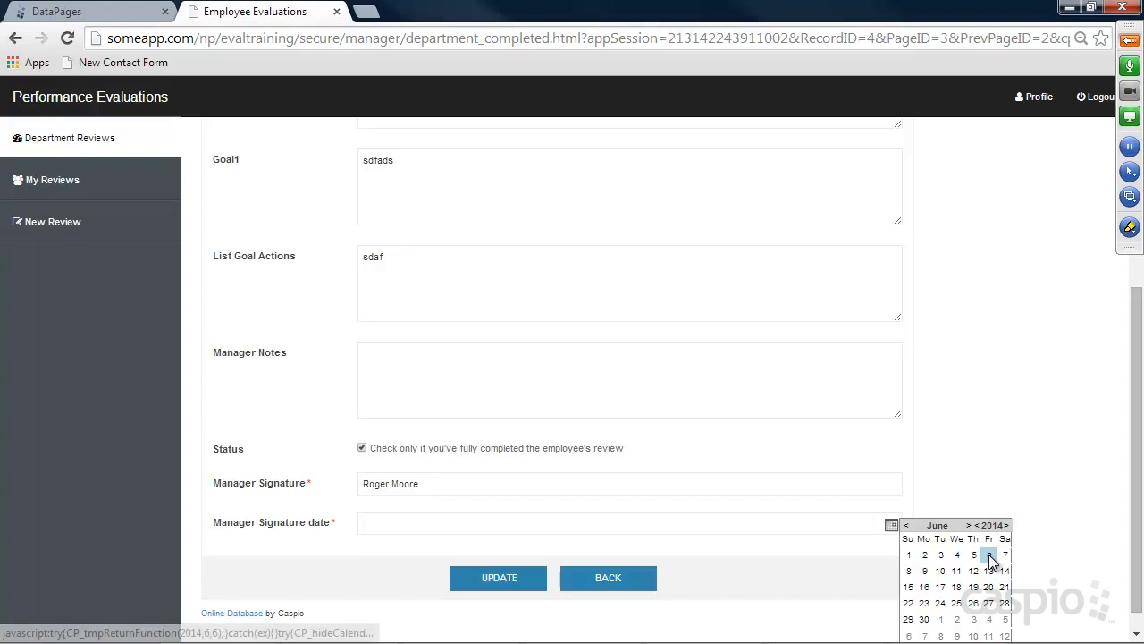
{"action": "left_click", "coordinate": [992, 561]}
{"action": "left_click", "coordinate": [537, 579]}
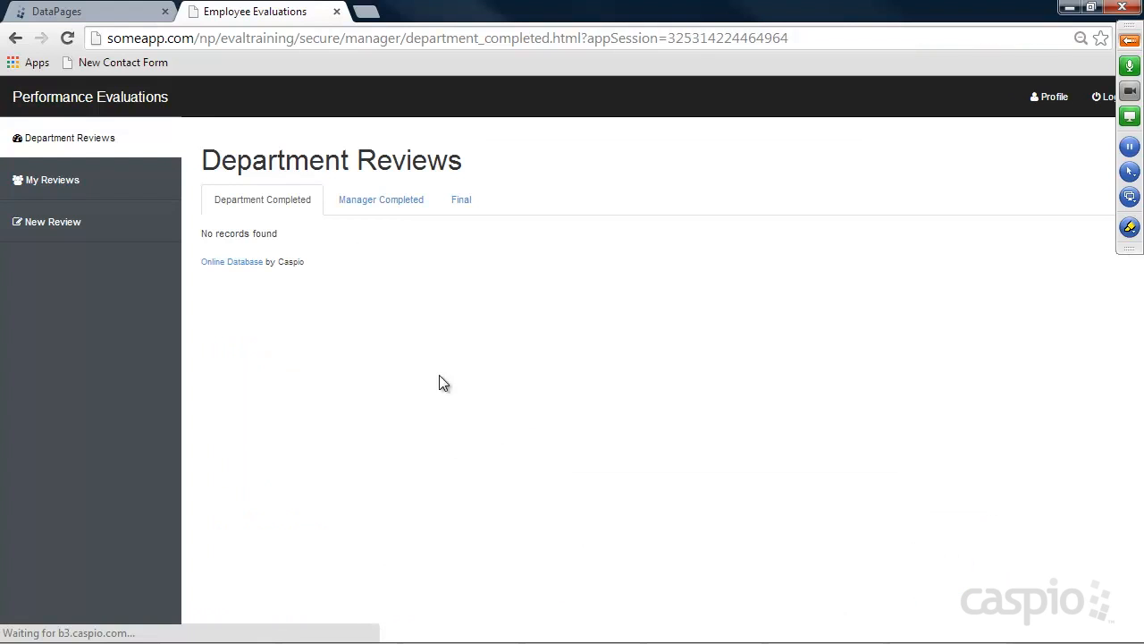
{"action": "left_click", "coordinate": [375, 202]}
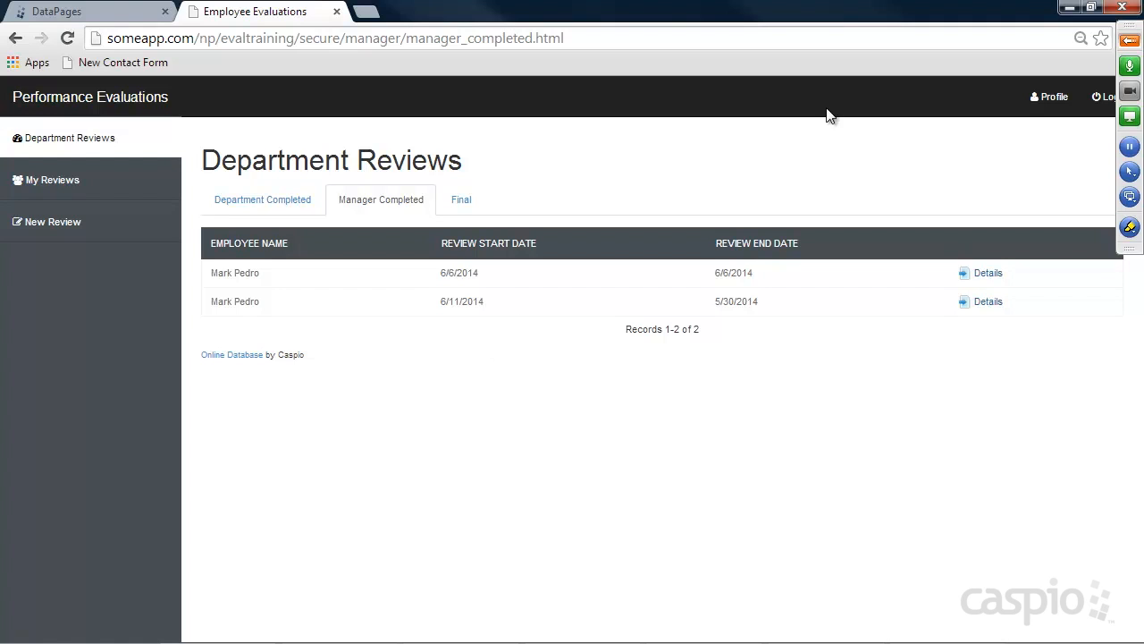
{"action": "left_click", "coordinate": [1099, 98]}
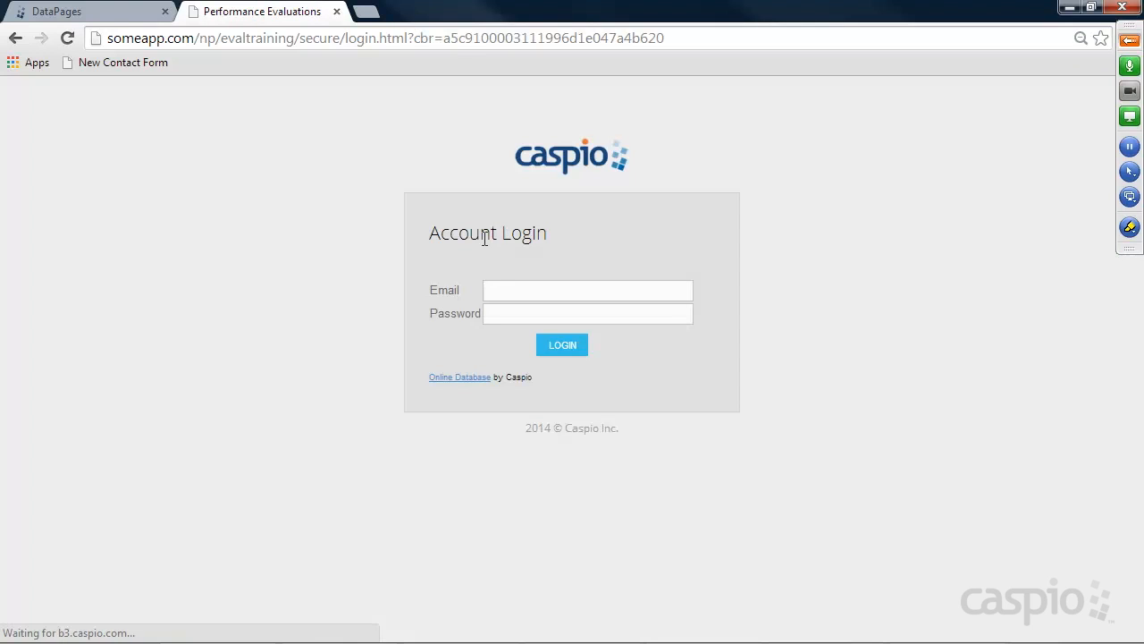
Log back into the Performance Evaluations site with the employee's suggested email and password
{"action": "left_click", "coordinate": [507, 284]}
{"action": "type", "text": "mark"}
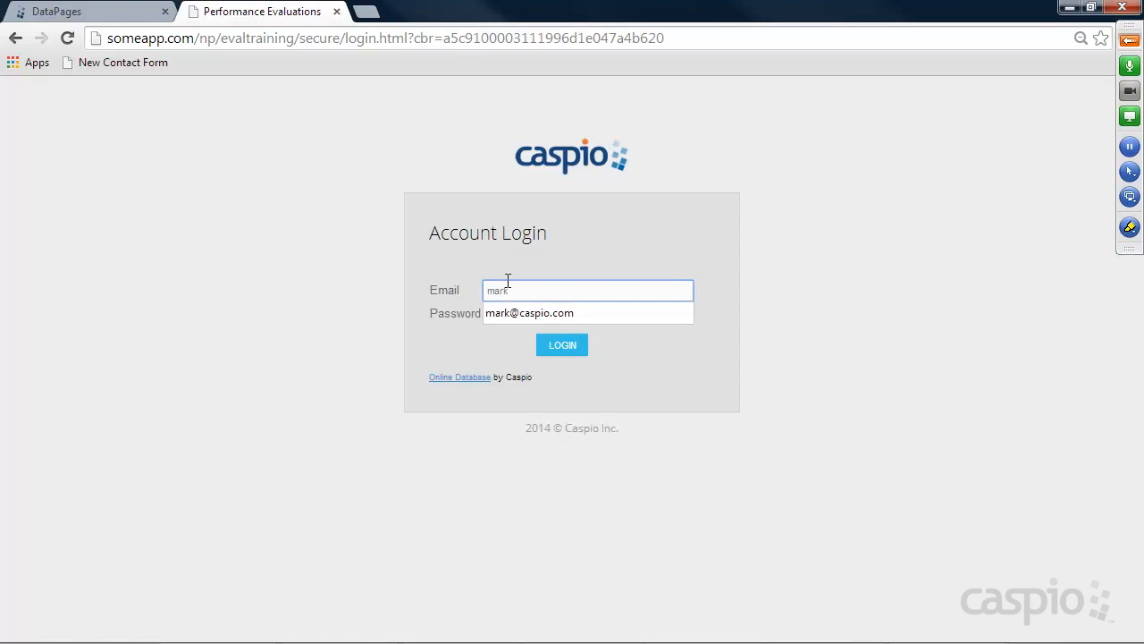
{"action": "key", "text": "Down"}
{"action": "key", "text": "Return"}
{"action": "key", "text": "Tab"}
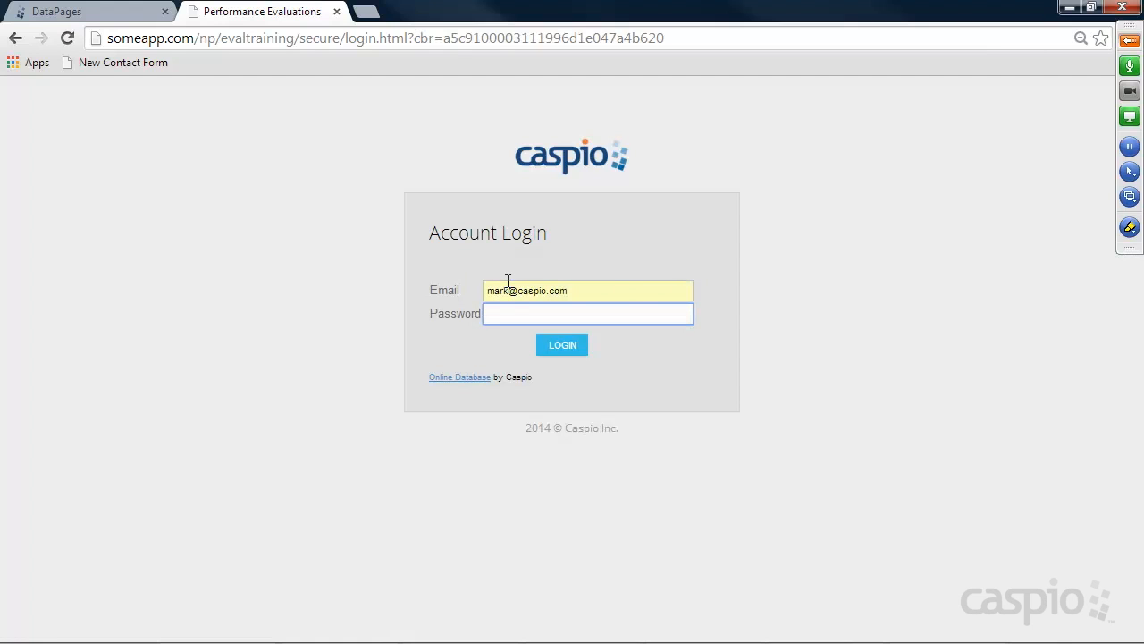
{"action": "type", "text": "1234"}
{"action": "key", "text": "Return"}
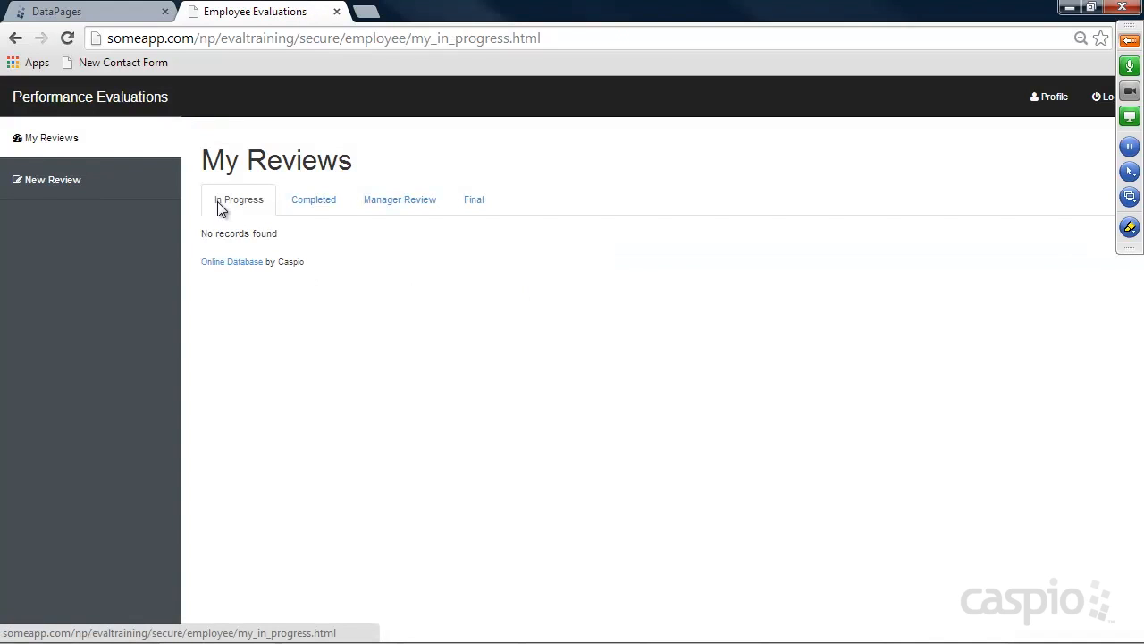
Check the Completed and Manager Review tabs, still Placeholder, then return to Caspio's DataPages list
{"action": "left_click", "coordinate": [326, 209]}
{"action": "left_click", "coordinate": [411, 212]}
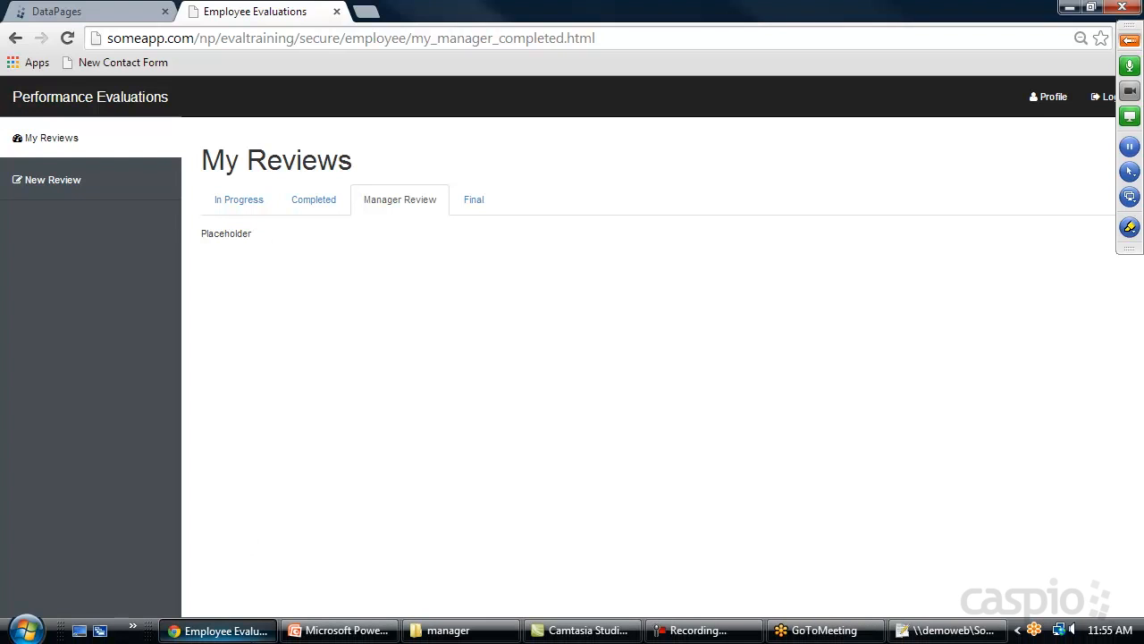
{"action": "left_click", "coordinate": [113, 16]}
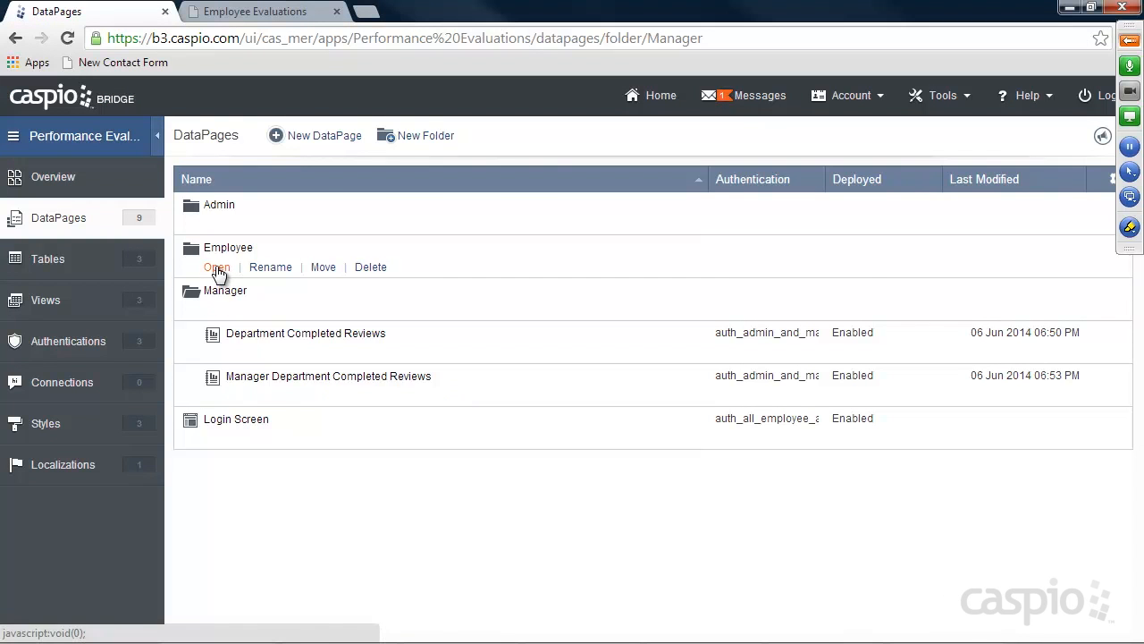
Create a report DataPage 'My Manager Completed Review' on tbl_Reviews in the Employee folder
{"action": "left_click", "coordinate": [218, 267]}
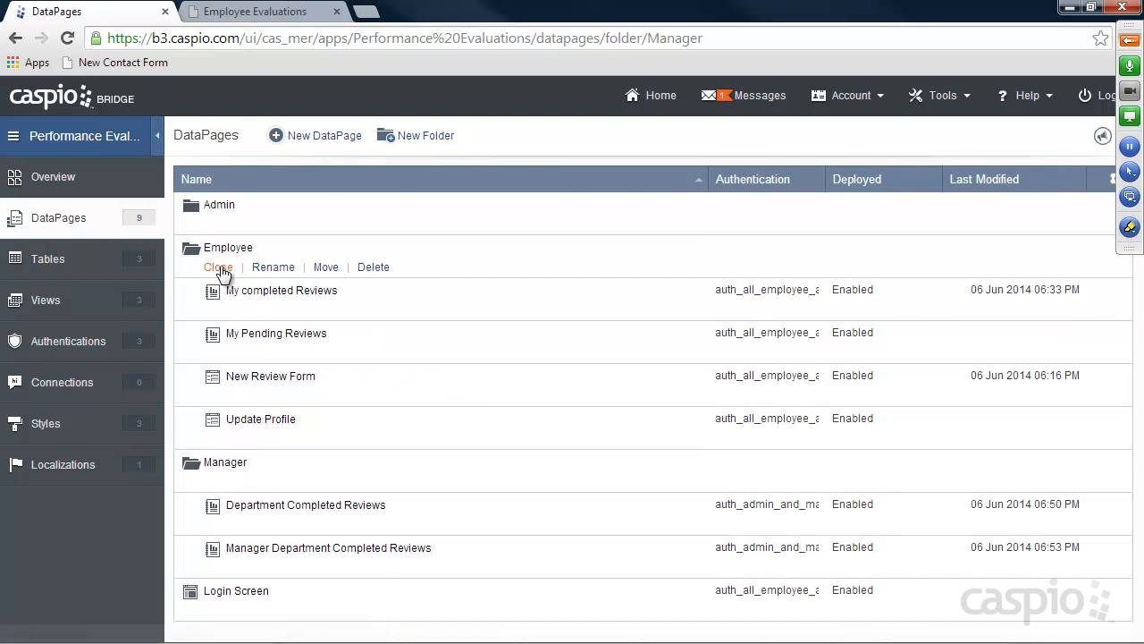
{"action": "left_click", "coordinate": [323, 136]}
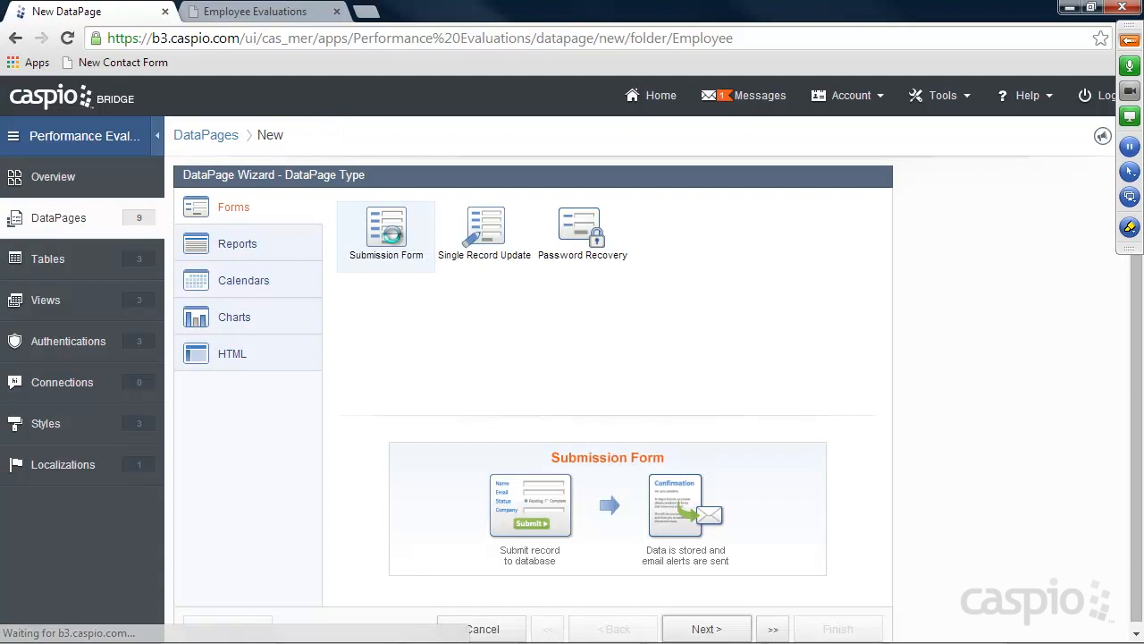
{"action": "left_click", "coordinate": [240, 245]}
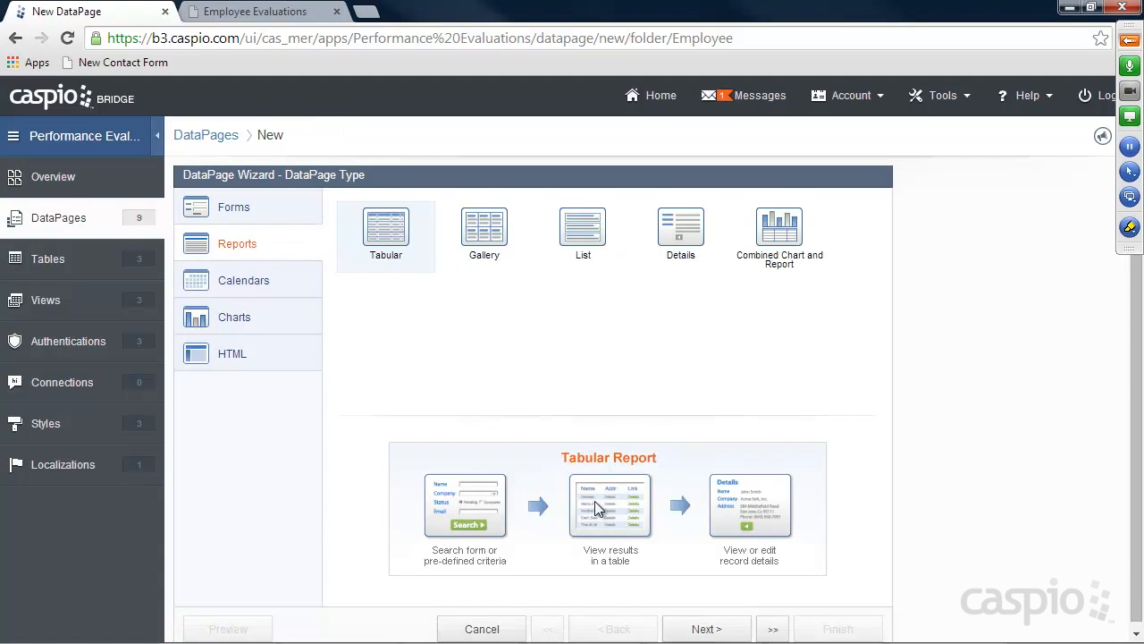
{"action": "left_click", "coordinate": [701, 629]}
{"action": "left_click", "coordinate": [266, 259]}
{"action": "left_click", "coordinate": [255, 304]}
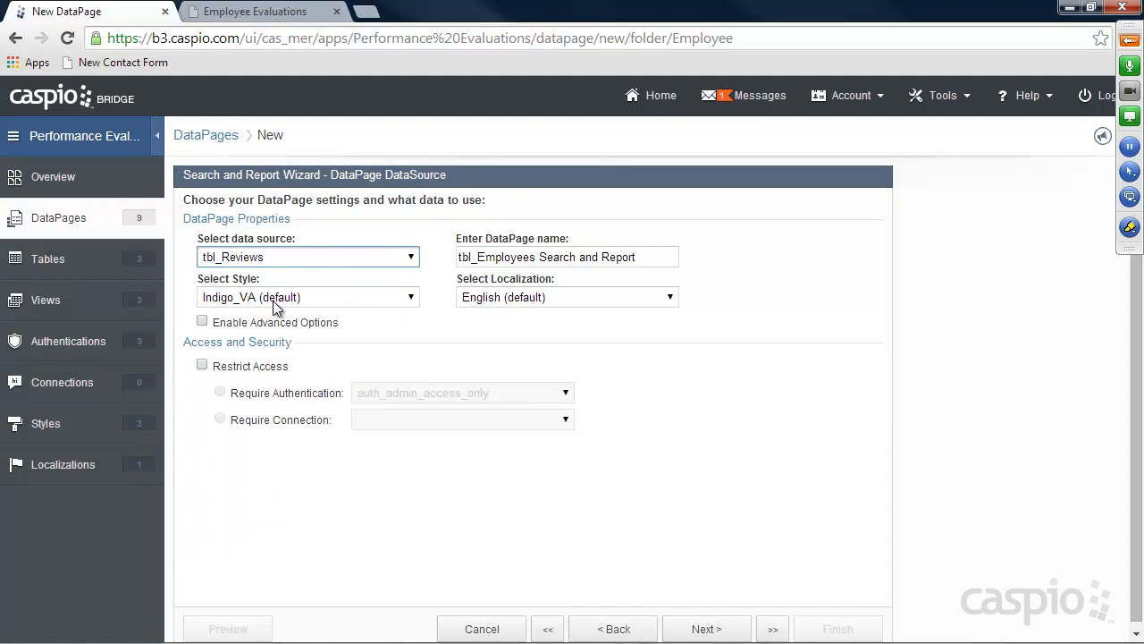
{"action": "left_click_drag", "start_coordinate": [643, 258], "coordinate": [431, 264]}
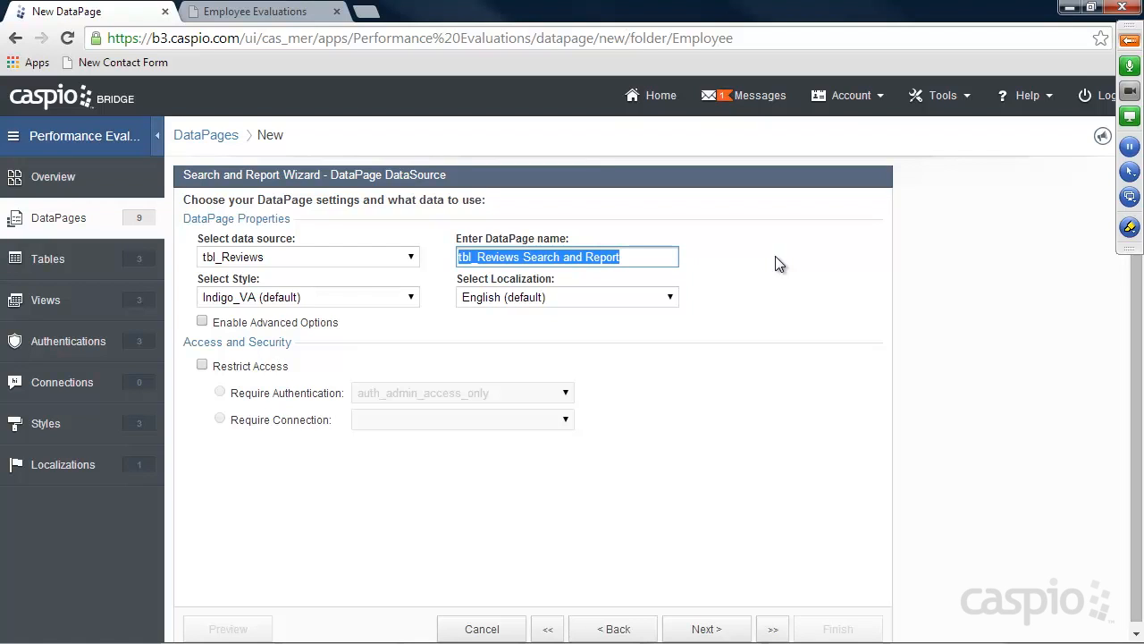
{"action": "type", "text": "My "}
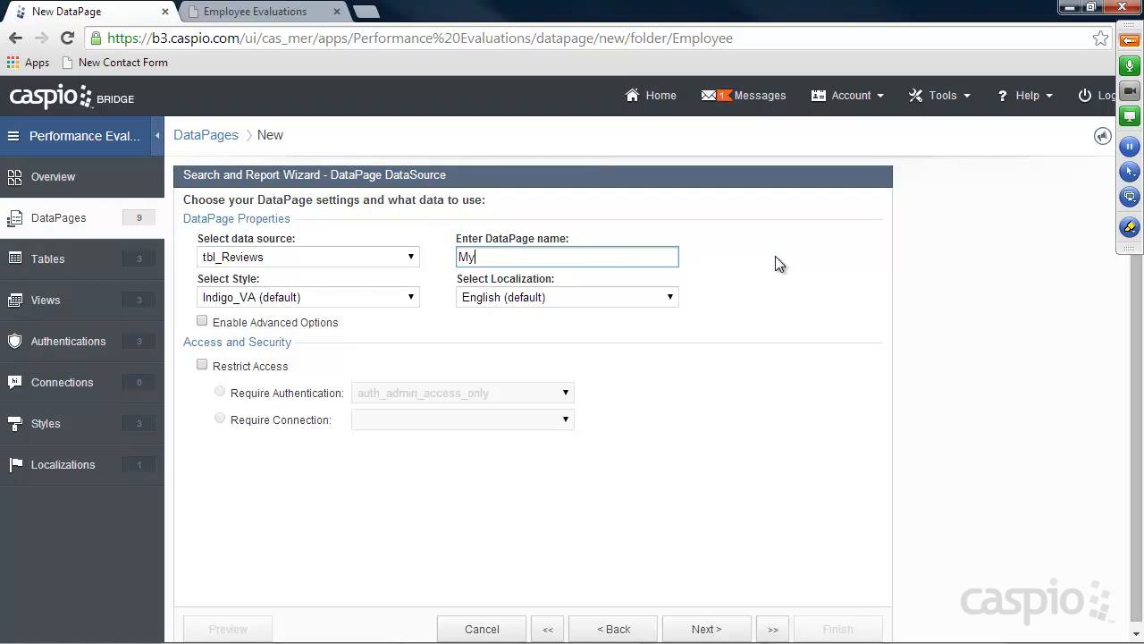
{"action": "type", "text": "Manager Completed Review"}
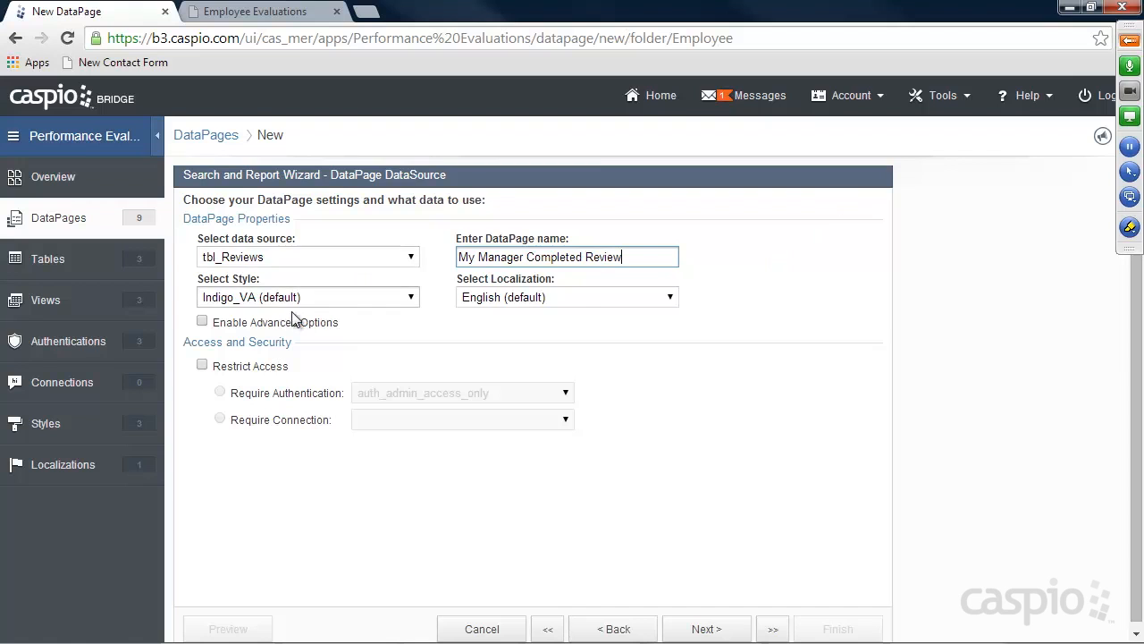
Enable advanced options and parameters, and require auth_all_employee_access authentication
{"action": "left_click", "coordinate": [237, 326]}
{"action": "left_click", "coordinate": [486, 325]}
{"action": "left_click", "coordinate": [242, 367]}
{"action": "left_click", "coordinate": [403, 393]}
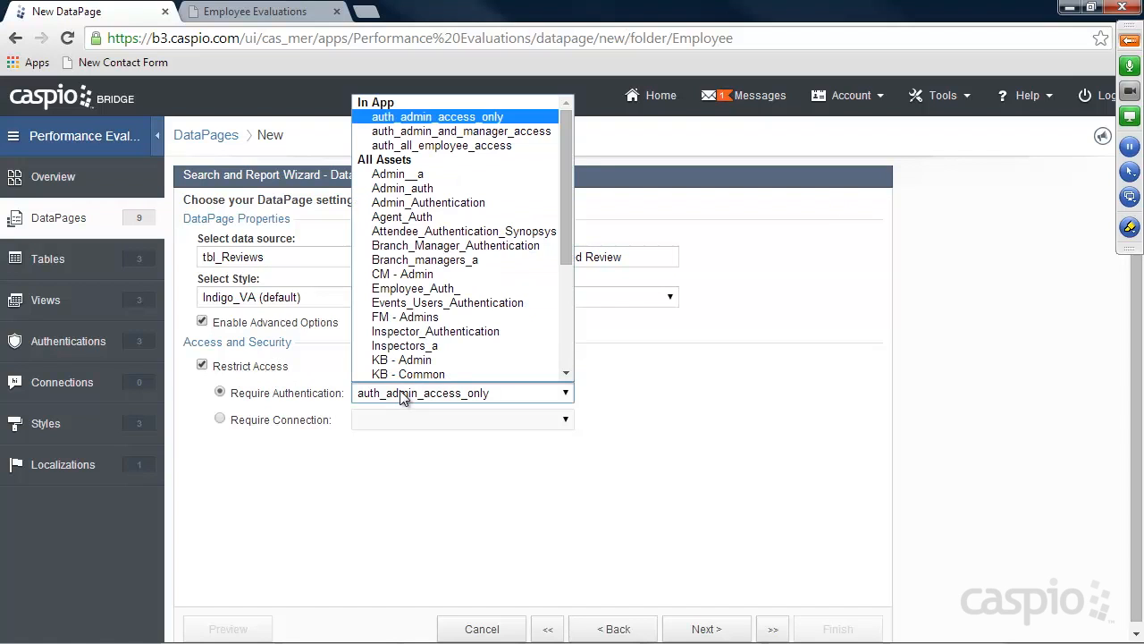
{"action": "left_click", "coordinate": [441, 148]}
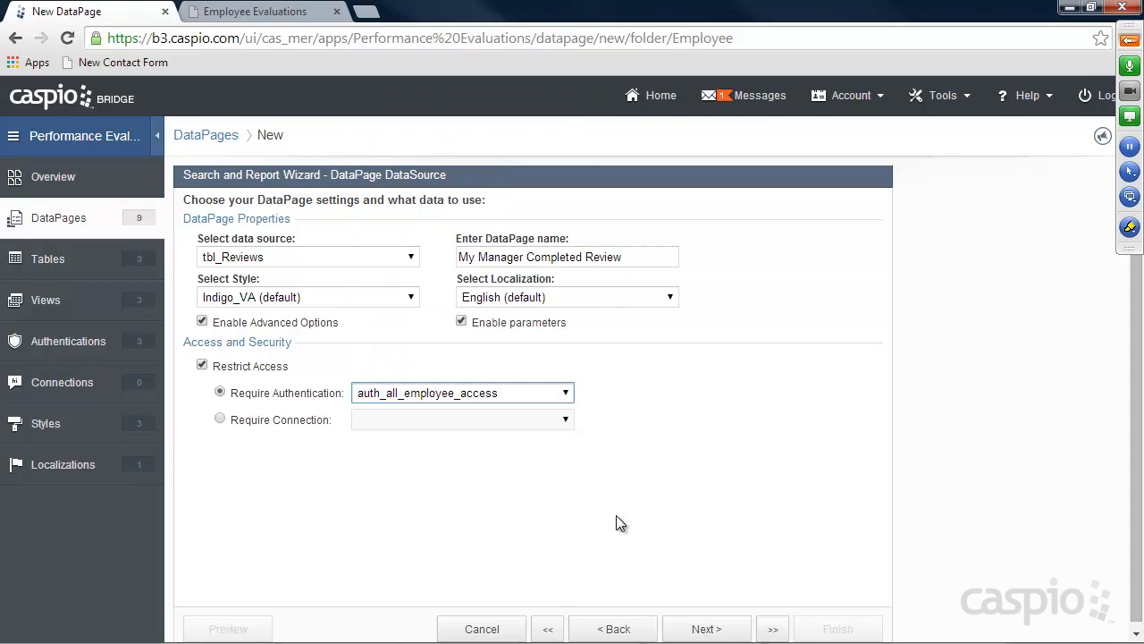
{"action": "left_click", "coordinate": [710, 628]}
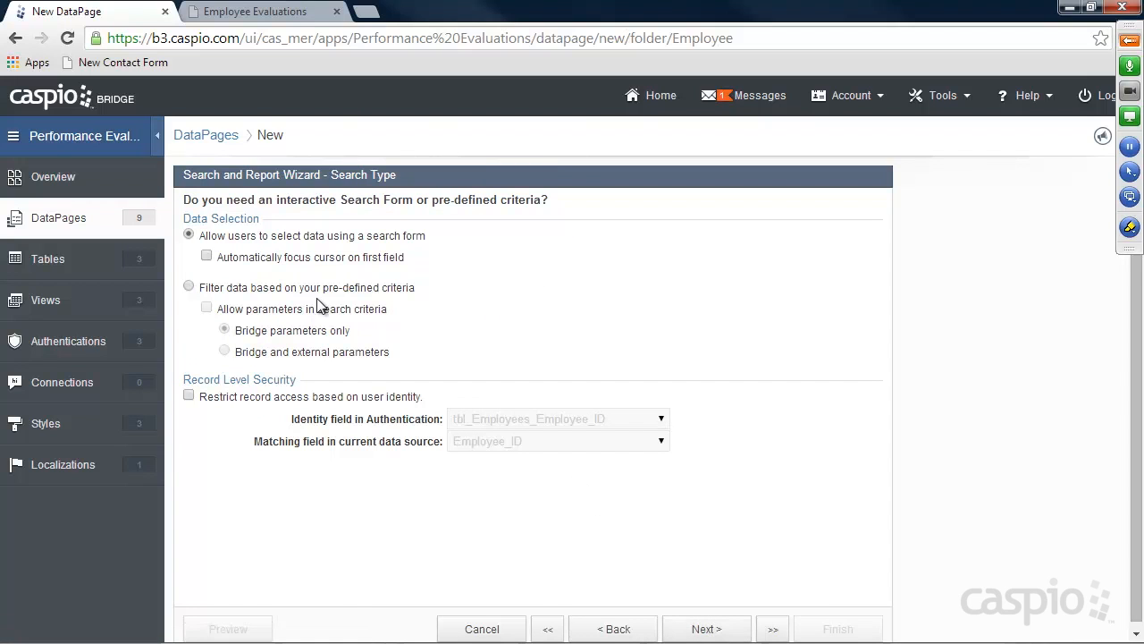
Use pre-defined criteria with Bridge and external parameters, and restrict record access by user identity
{"action": "left_click", "coordinate": [291, 308]}
{"action": "left_click", "coordinate": [286, 351]}
{"action": "left_click", "coordinate": [278, 397]}
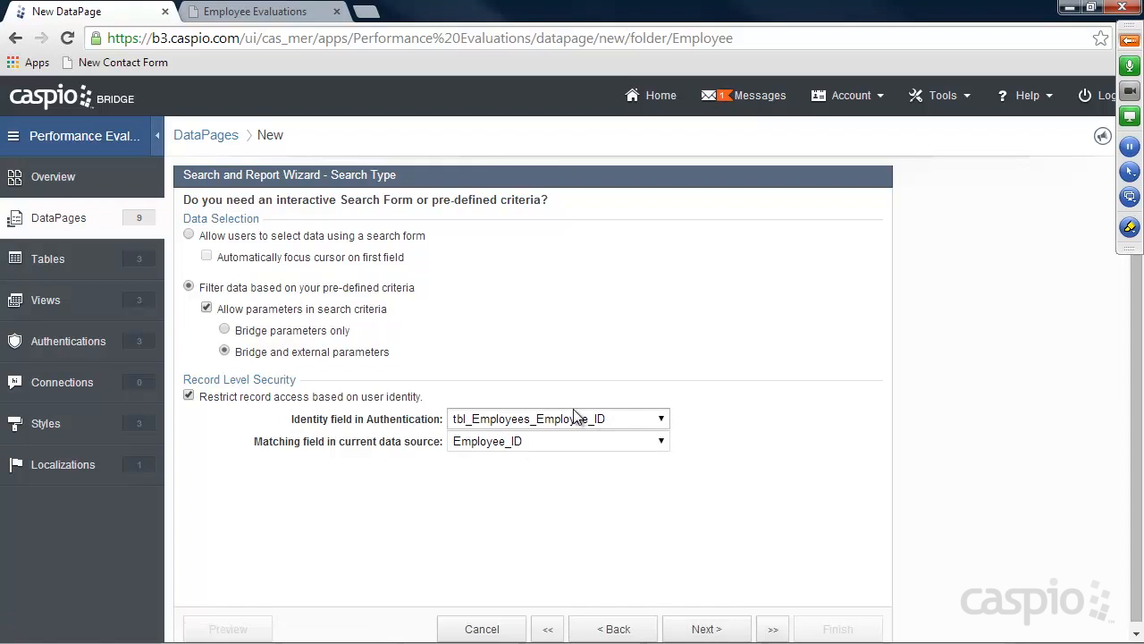
{"action": "left_click", "coordinate": [698, 626]}
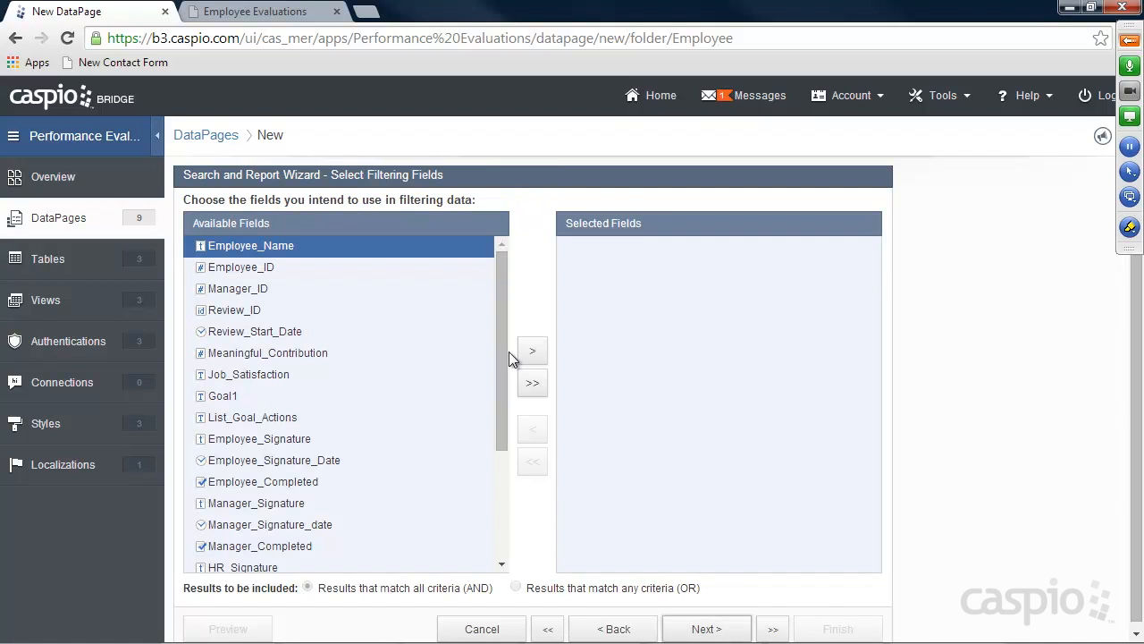
Filter on Employee_Completed and Manager_Completed, keeping their default checked criteria
{"action": "left_click_drag", "start_coordinate": [503, 355], "coordinate": [493, 408]}
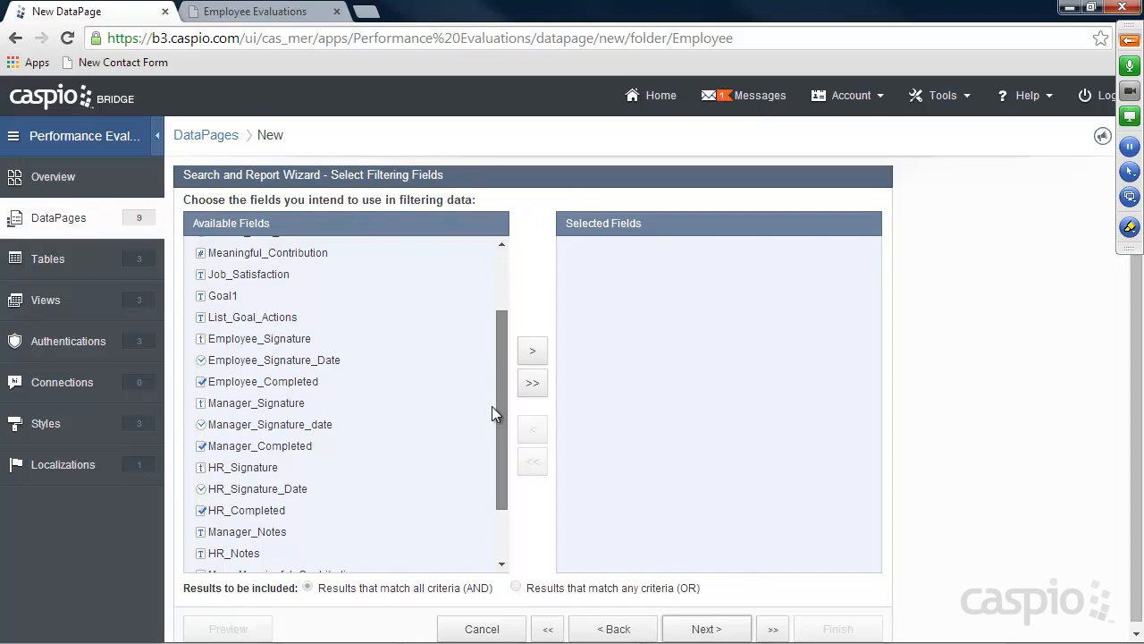
{"action": "left_click_drag", "start_coordinate": [494, 405], "coordinate": [493, 401]}
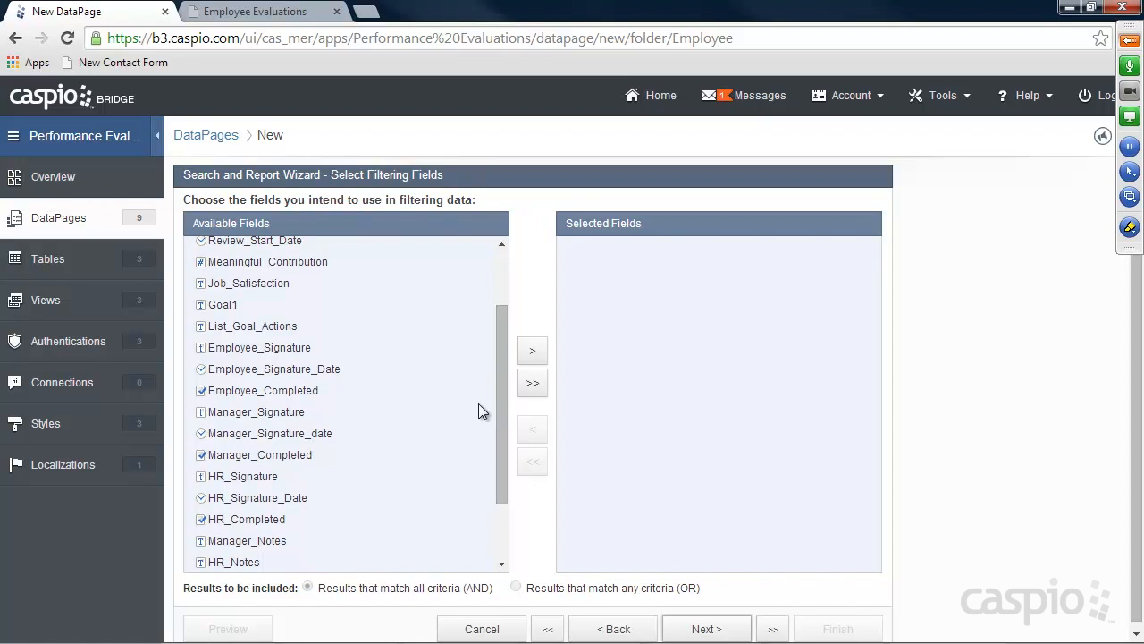
{"action": "left_click", "coordinate": [299, 399]}
{"action": "left_click", "coordinate": [541, 352]}
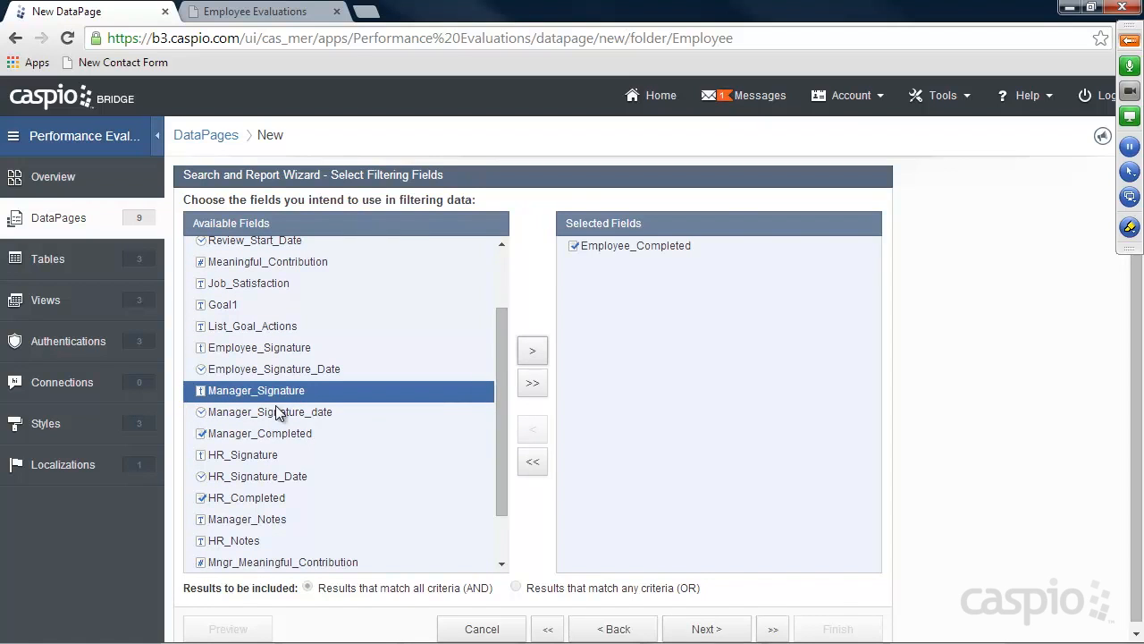
{"action": "left_click", "coordinate": [302, 435]}
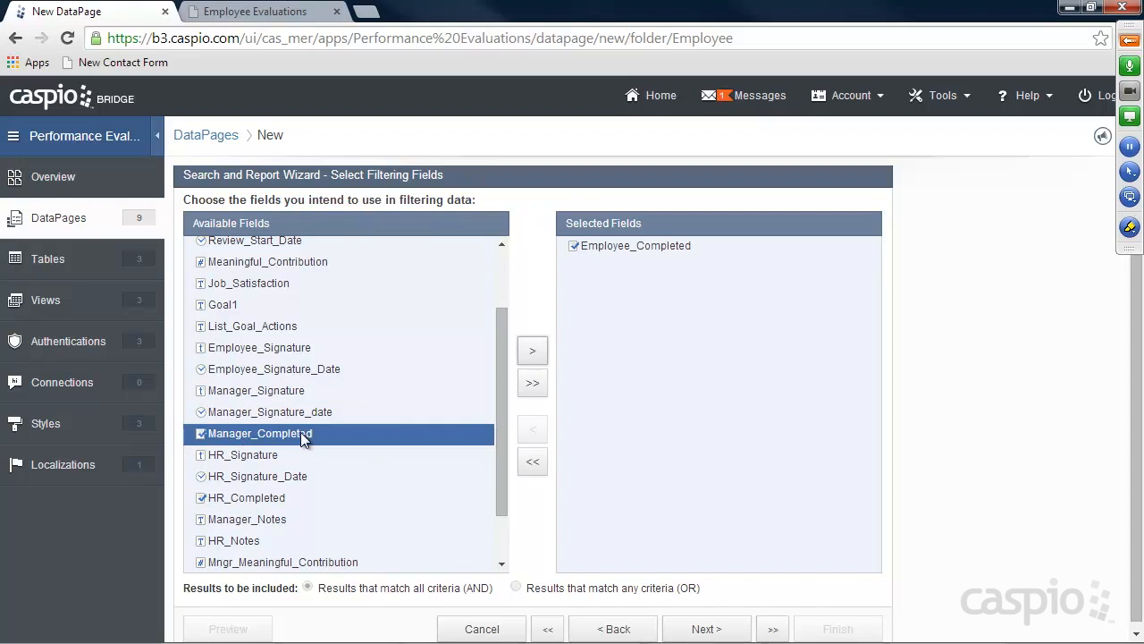
{"action": "left_click", "coordinate": [535, 352]}
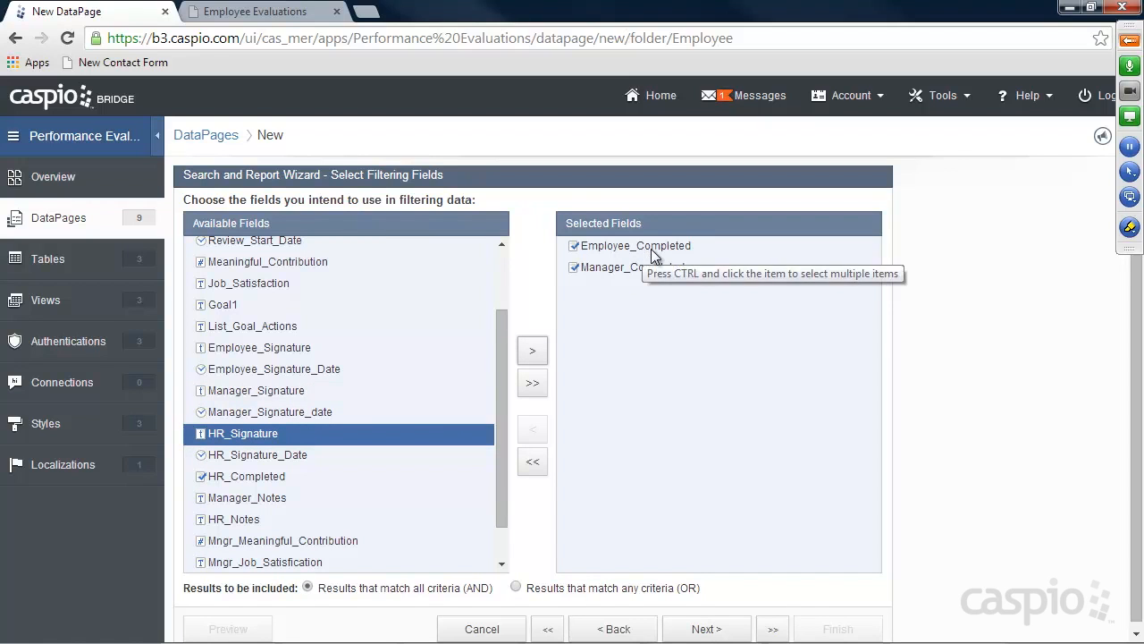
{"action": "left_click", "coordinate": [706, 629]}
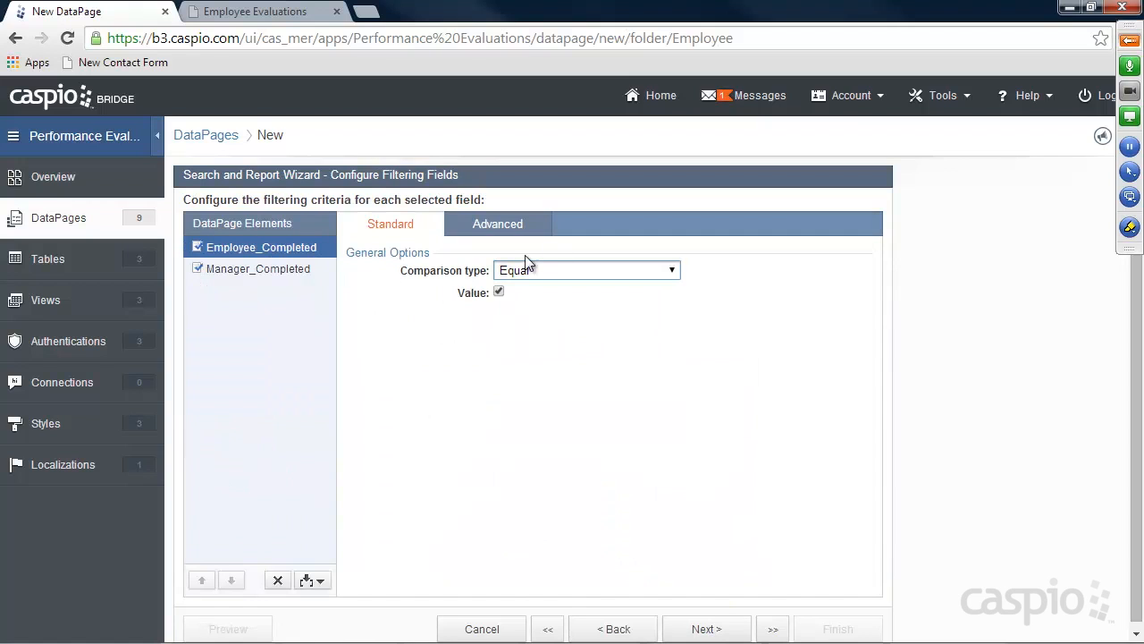
{"action": "left_click", "coordinate": [309, 269]}
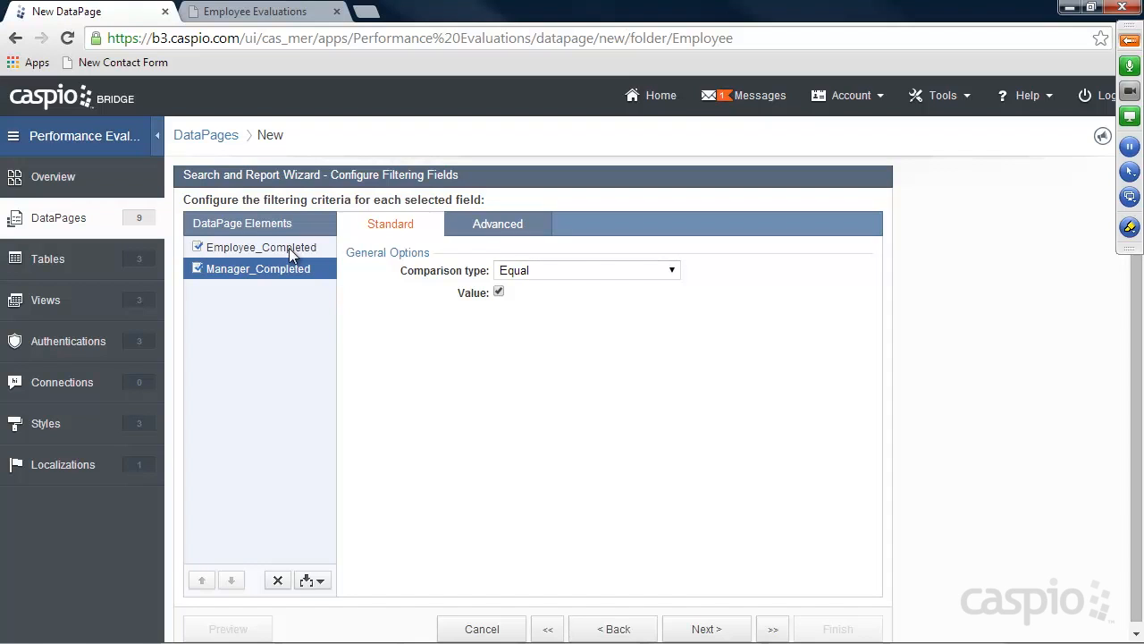
{"action": "left_click", "coordinate": [706, 629]}
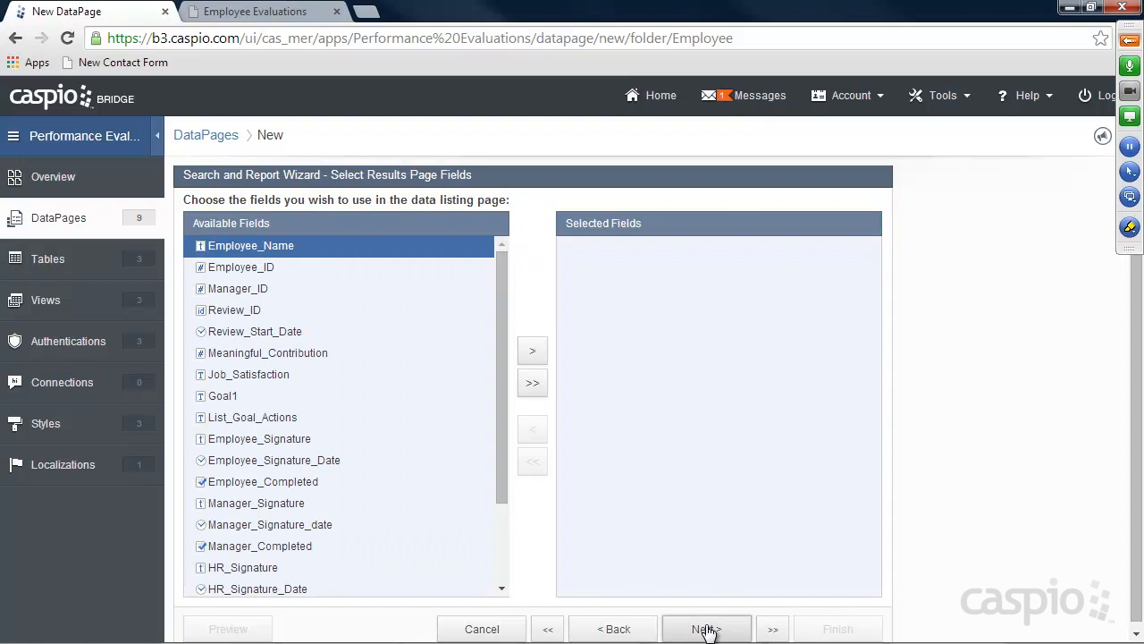
Add Review_Start_Date, Employee_Signature_Date and Manager_Signature_date to the results page
{"action": "left_click", "coordinate": [266, 333]}
{"action": "left_click", "coordinate": [532, 350]}
{"action": "left_click_drag", "start_coordinate": [498, 343], "coordinate": [350, 445]}
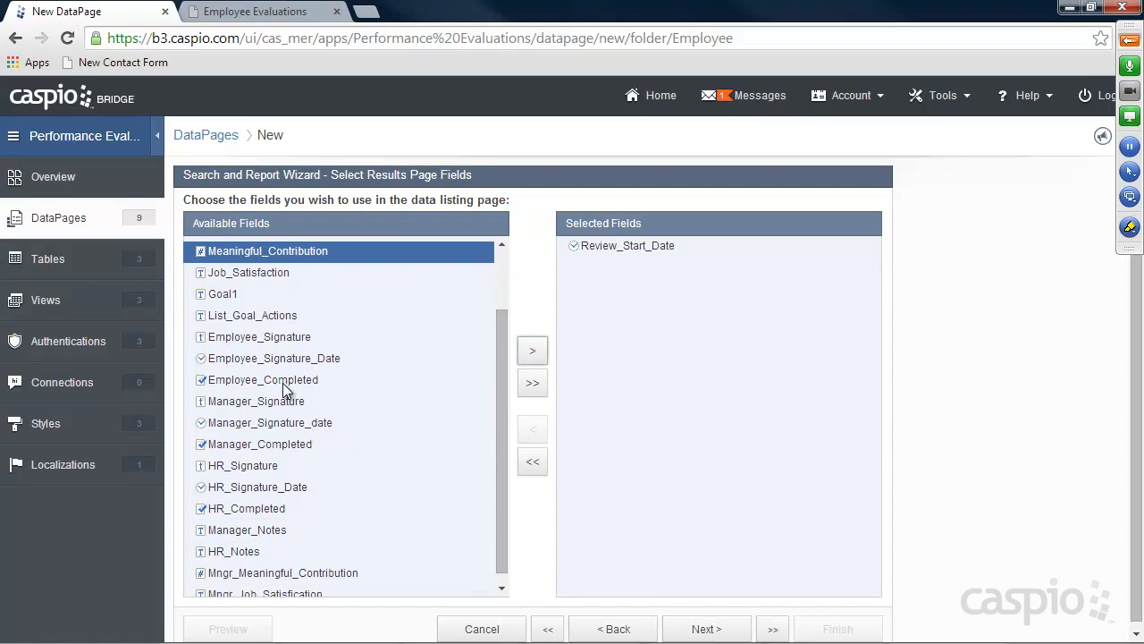
{"action": "left_click", "coordinate": [281, 359]}
{"action": "left_click", "coordinate": [532, 351]}
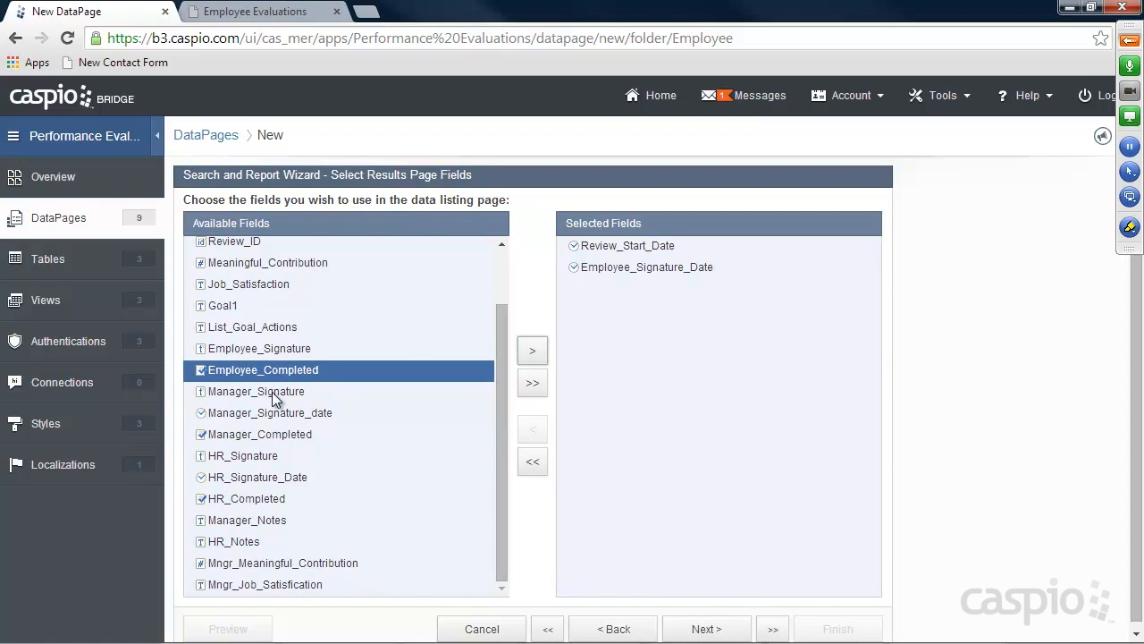
{"action": "left_click", "coordinate": [284, 413]}
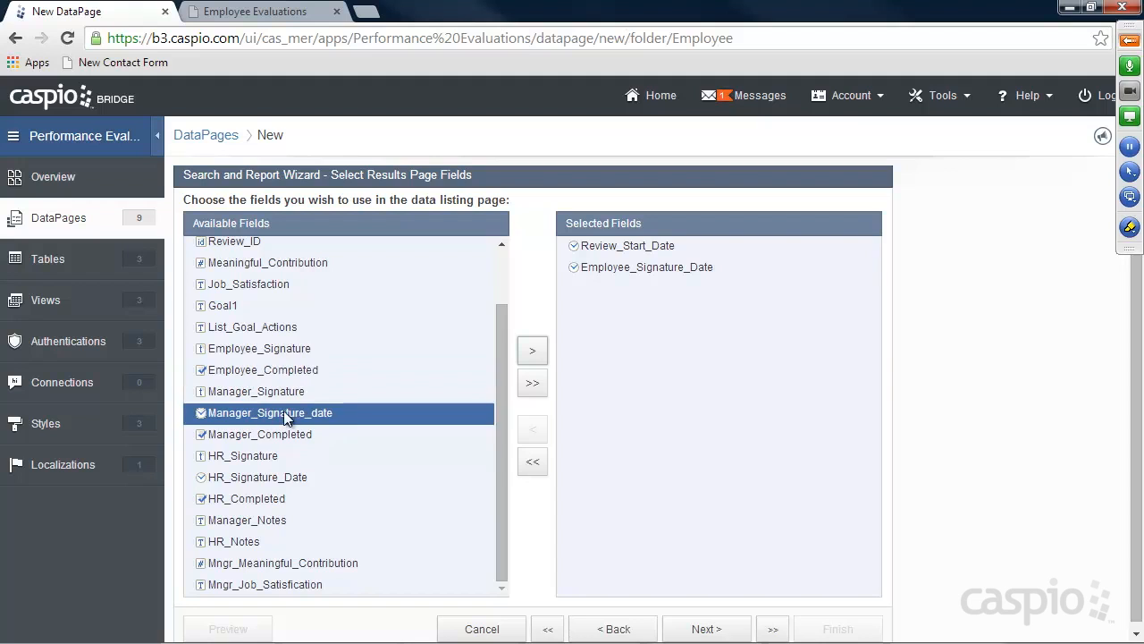
{"action": "left_click", "coordinate": [534, 359]}
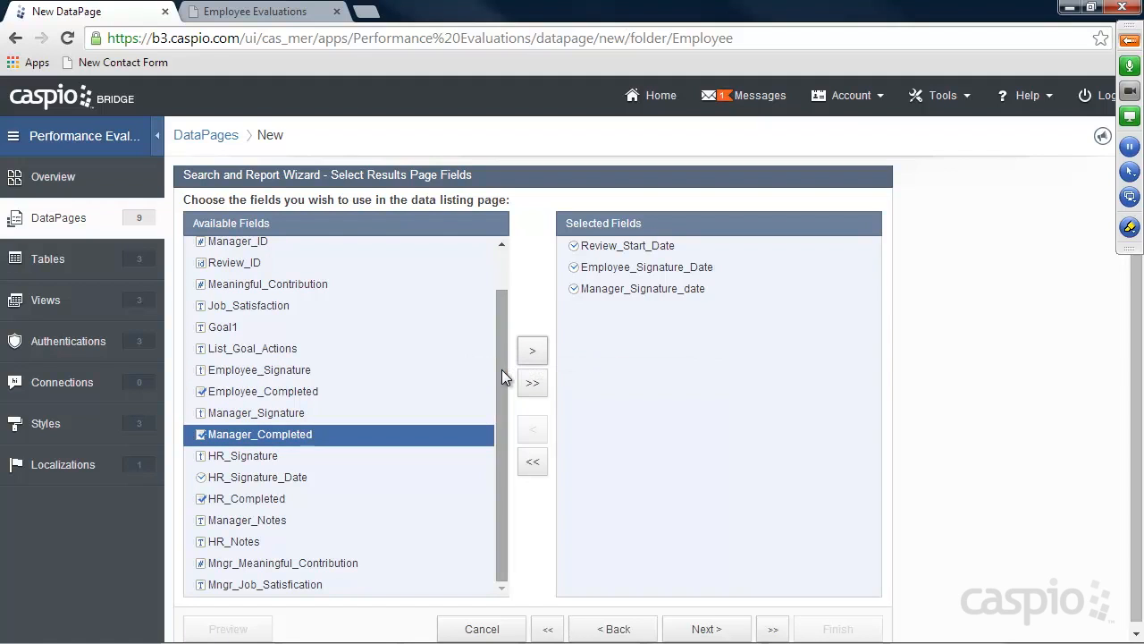
Accept default results field settings and search results options through to the details page
{"action": "left_click", "coordinate": [708, 629]}
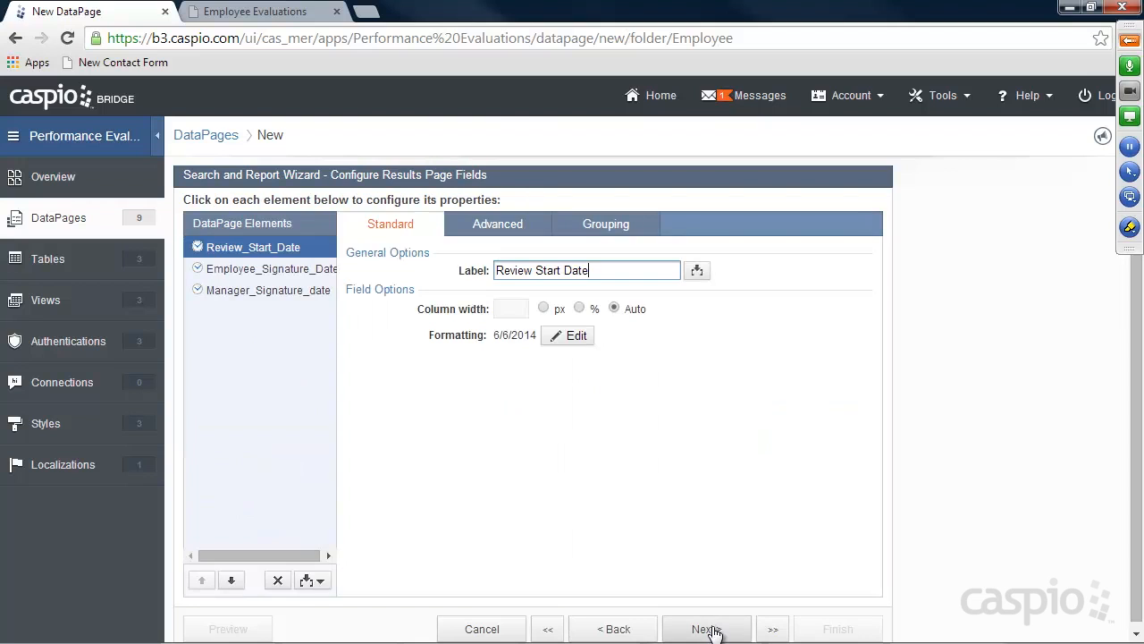
{"action": "left_click", "coordinate": [706, 630]}
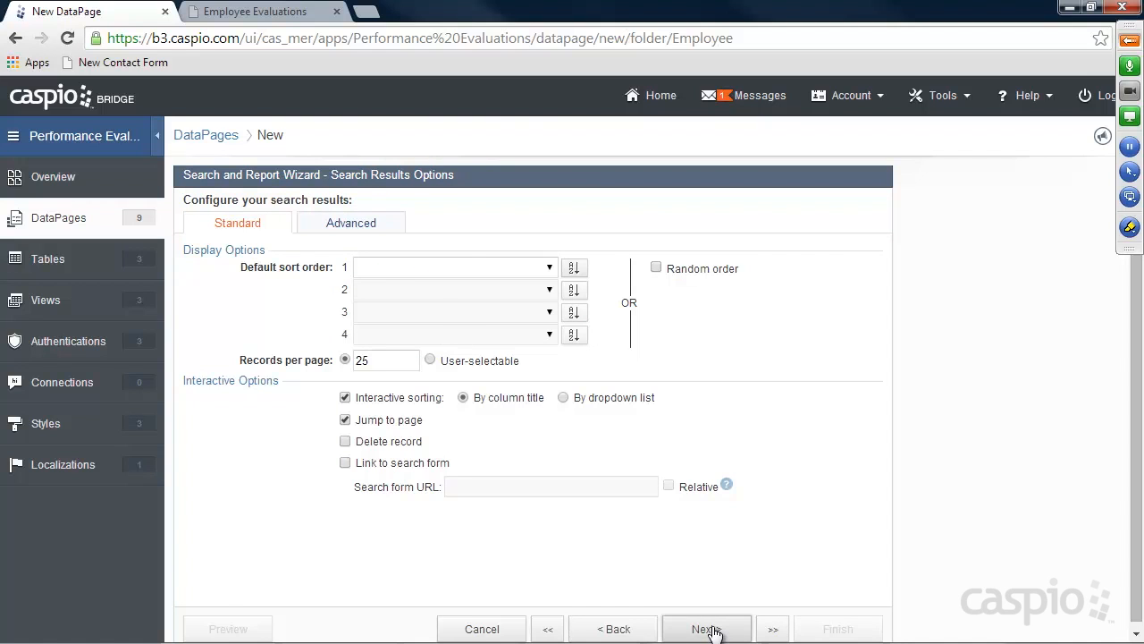
{"action": "left_click", "coordinate": [708, 630]}
{"action": "left_click", "coordinate": [707, 629]}
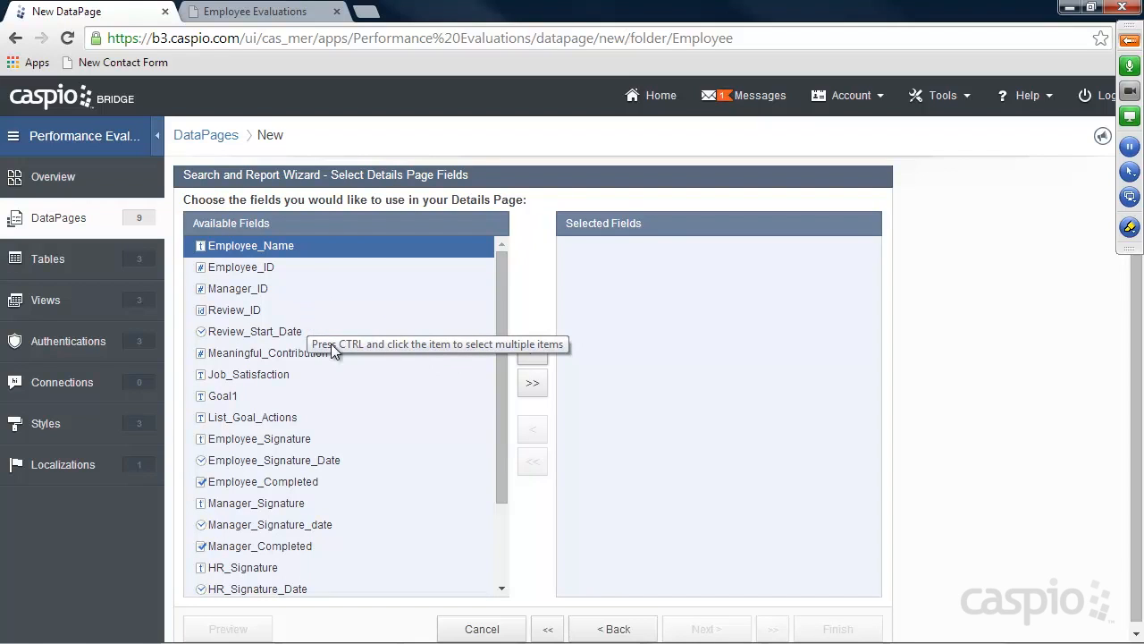
Add Review_Start_Date, Employee_Signature_Date, Meaningful_Contribution, Mngr_Meaningful_Contribution, Job_Satisfaction and Mngr_Job_Satisfication to the details page
{"action": "left_click", "coordinate": [247, 333]}
{"action": "left_click", "coordinate": [532, 351]}
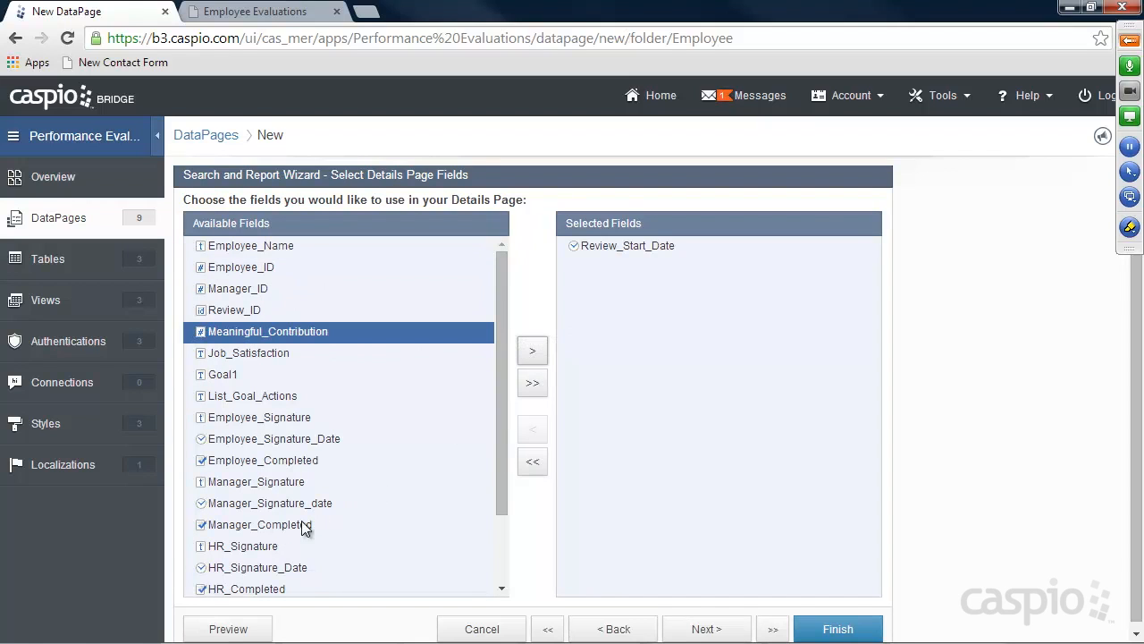
{"action": "left_click", "coordinate": [268, 439]}
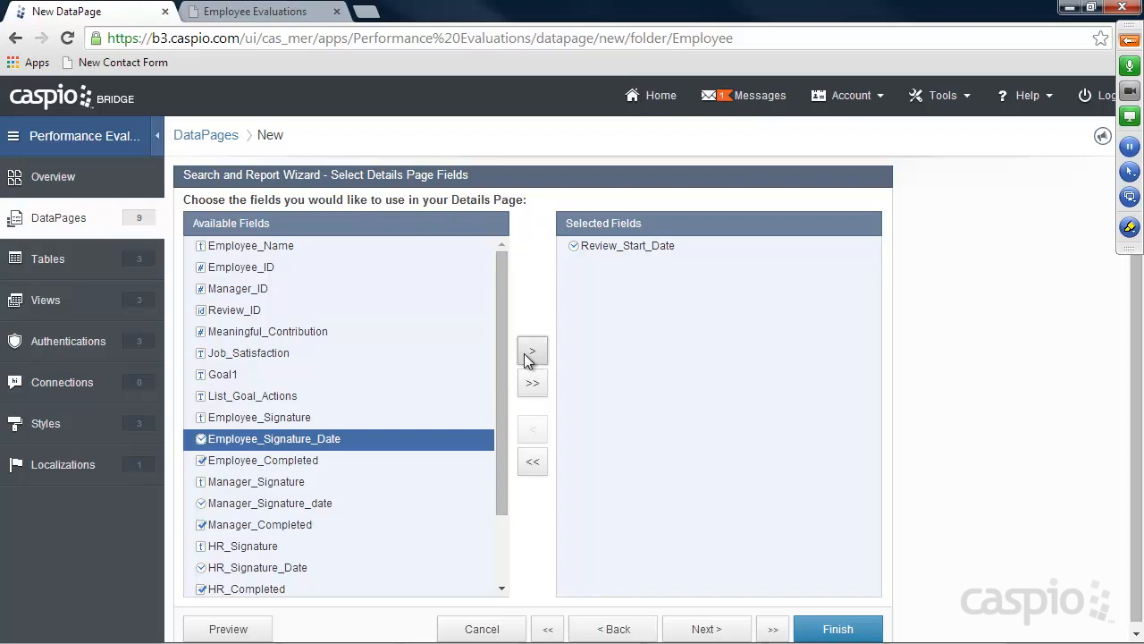
{"action": "left_click", "coordinate": [531, 352]}
{"action": "left_click", "coordinate": [264, 332]}
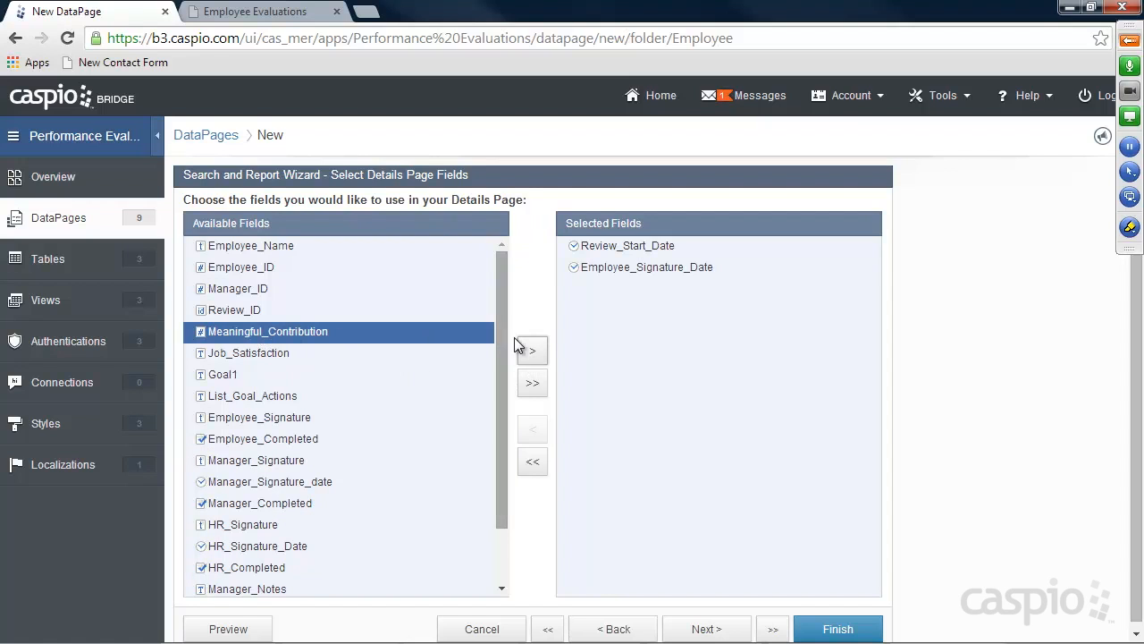
{"action": "left_click", "coordinate": [531, 352]}
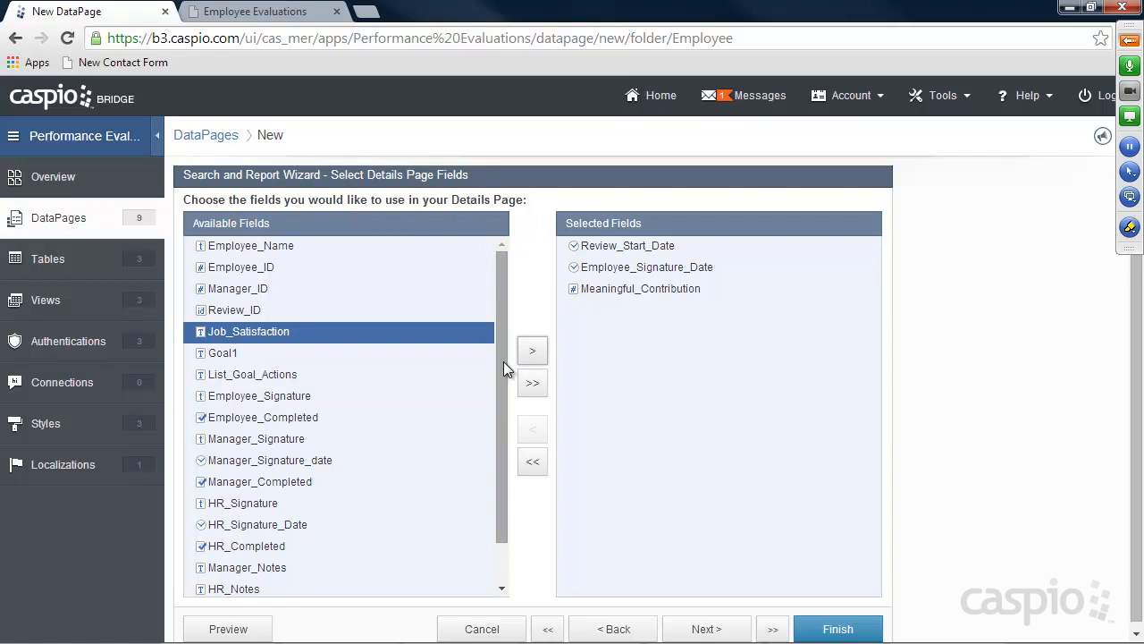
{"action": "left_click_drag", "start_coordinate": [503, 361], "coordinate": [504, 431]}
{"action": "left_click", "coordinate": [299, 562]}
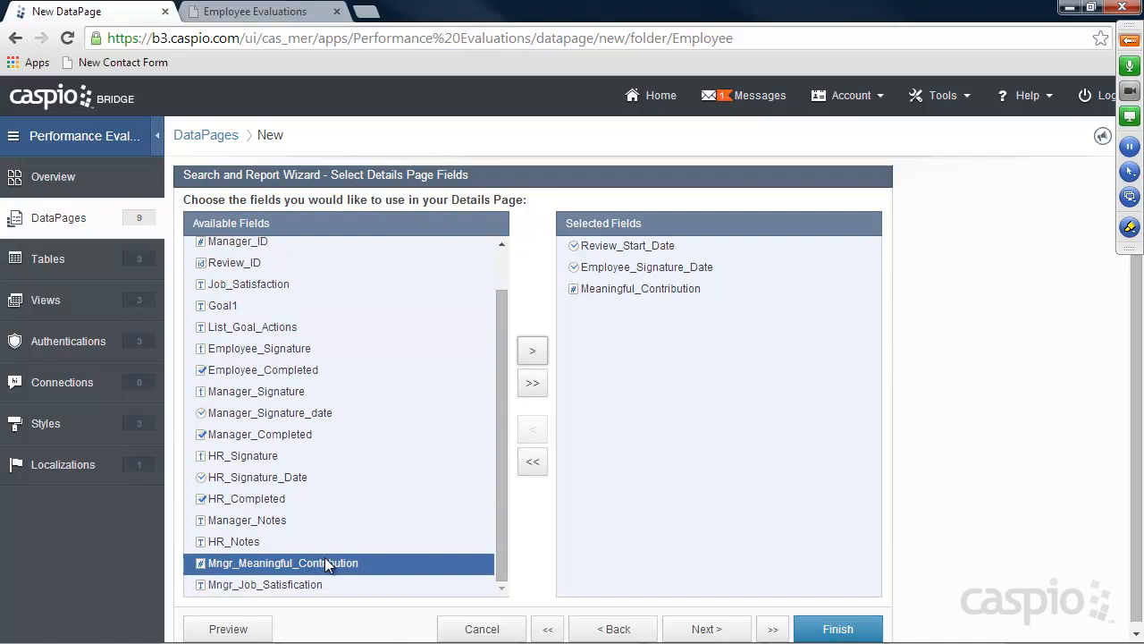
{"action": "left_click", "coordinate": [533, 354]}
{"action": "left_click_drag", "start_coordinate": [504, 363], "coordinate": [507, 331]}
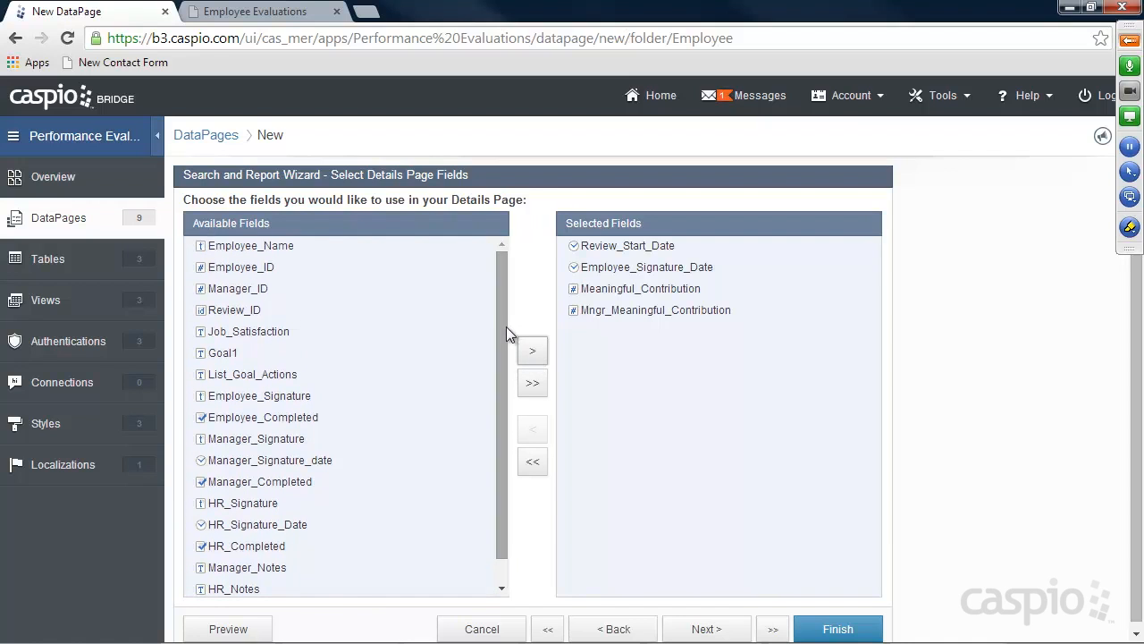
{"action": "left_click", "coordinate": [471, 333]}
{"action": "left_click", "coordinate": [533, 353]}
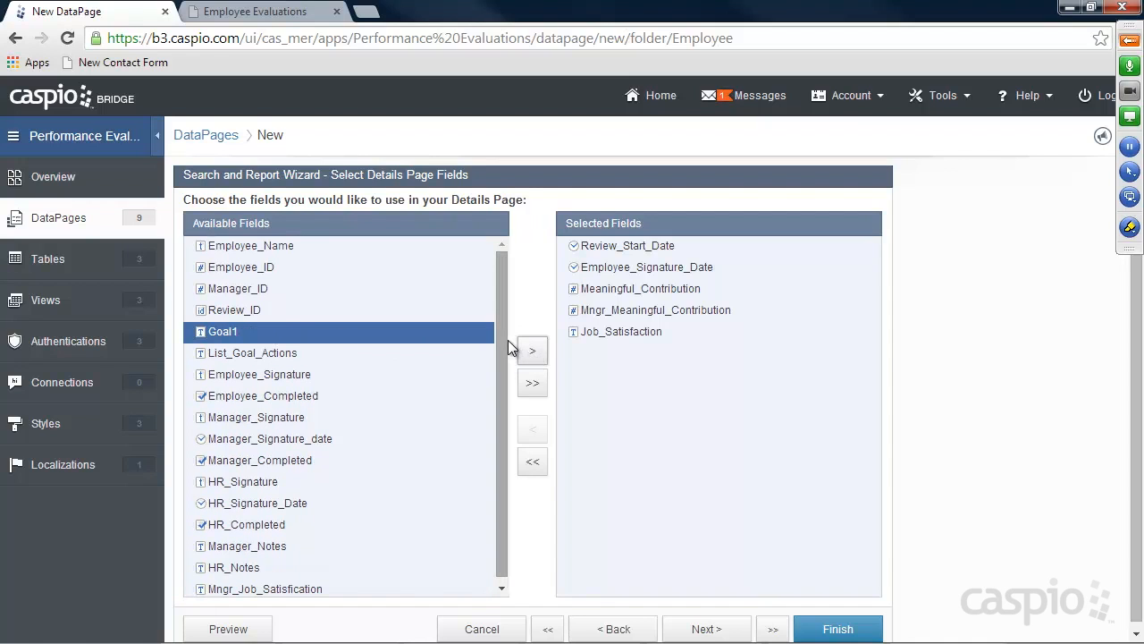
{"action": "left_click_drag", "start_coordinate": [508, 339], "coordinate": [502, 425]}
{"action": "left_click", "coordinate": [307, 584]}
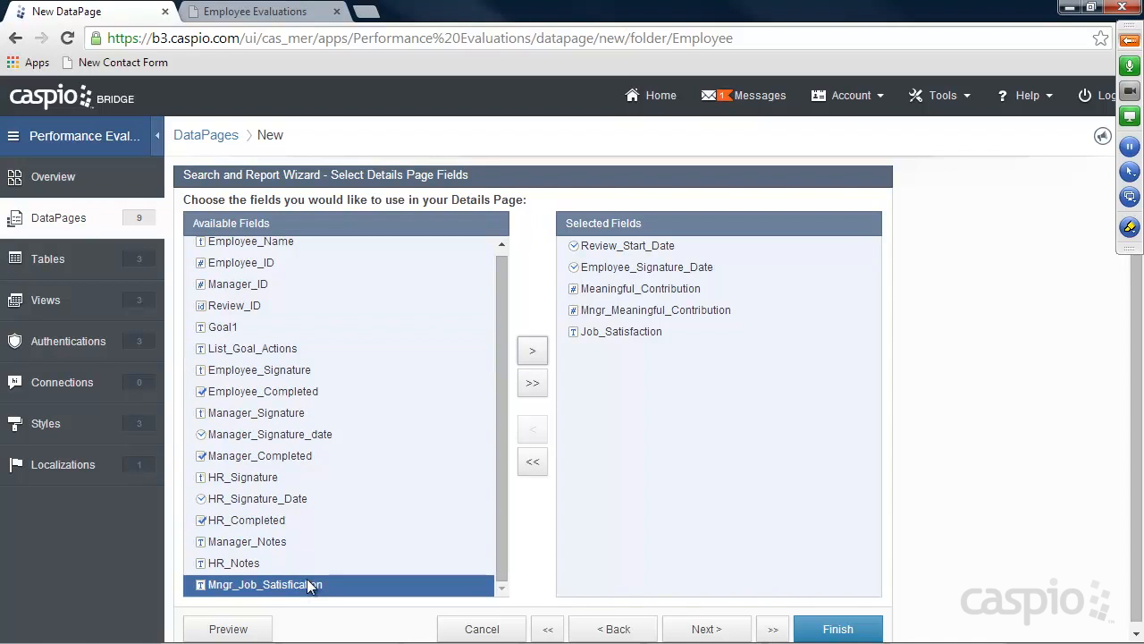
{"action": "left_click", "coordinate": [539, 352]}
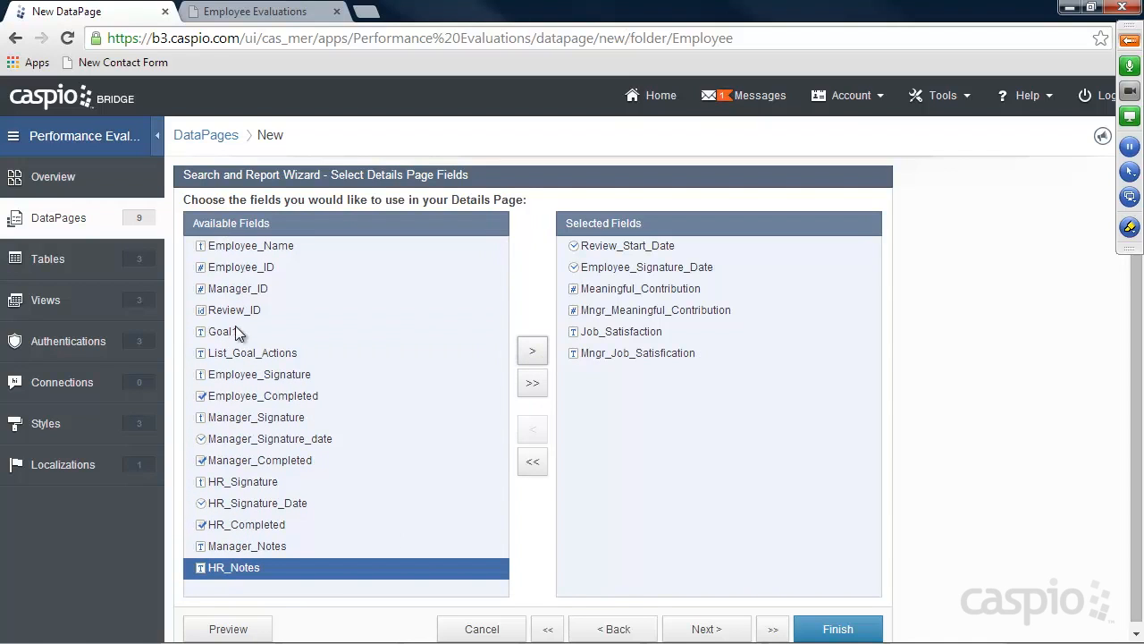
Add Goal1, List_Goal_Actions, Manager_Signature, Manager_Signature_date, Manager_Notes and HR_Notes to the details page
{"action": "left_click", "coordinate": [268, 333]}
{"action": "left_click", "coordinate": [533, 352]}
{"action": "left_click", "coordinate": [536, 352]}
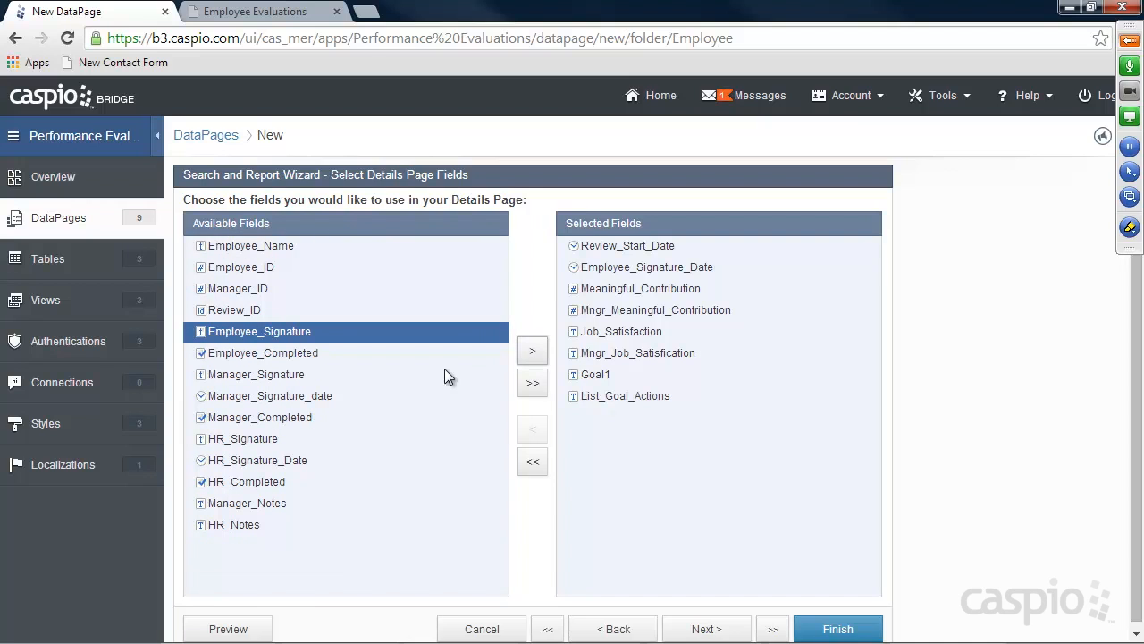
{"action": "left_click", "coordinate": [285, 377]}
{"action": "left_click", "coordinate": [532, 354]}
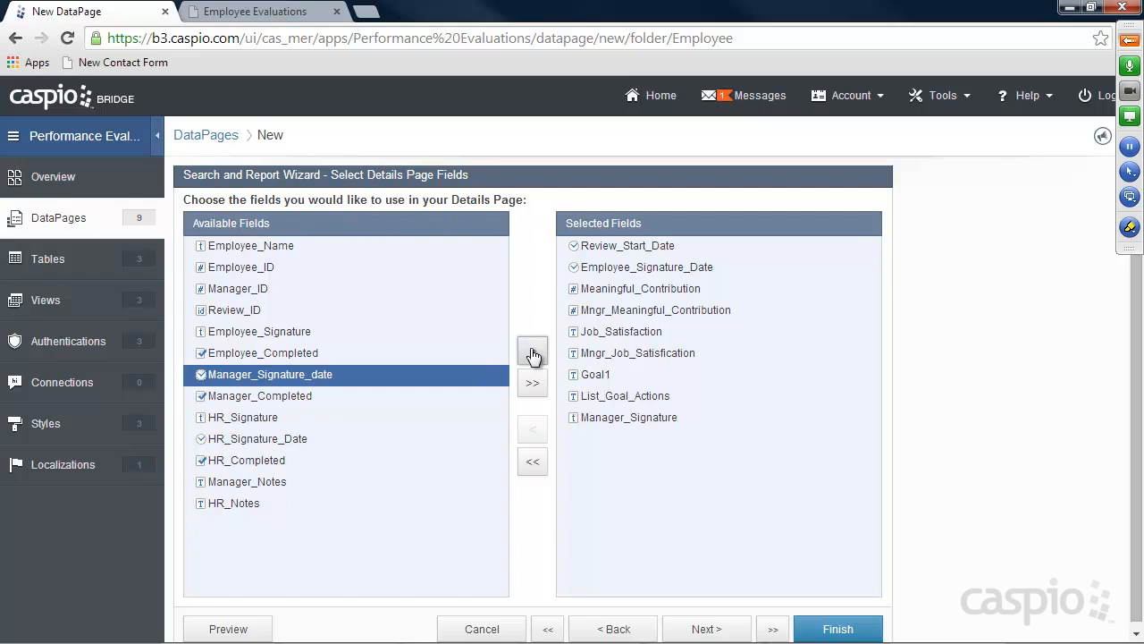
{"action": "left_click", "coordinate": [533, 354]}
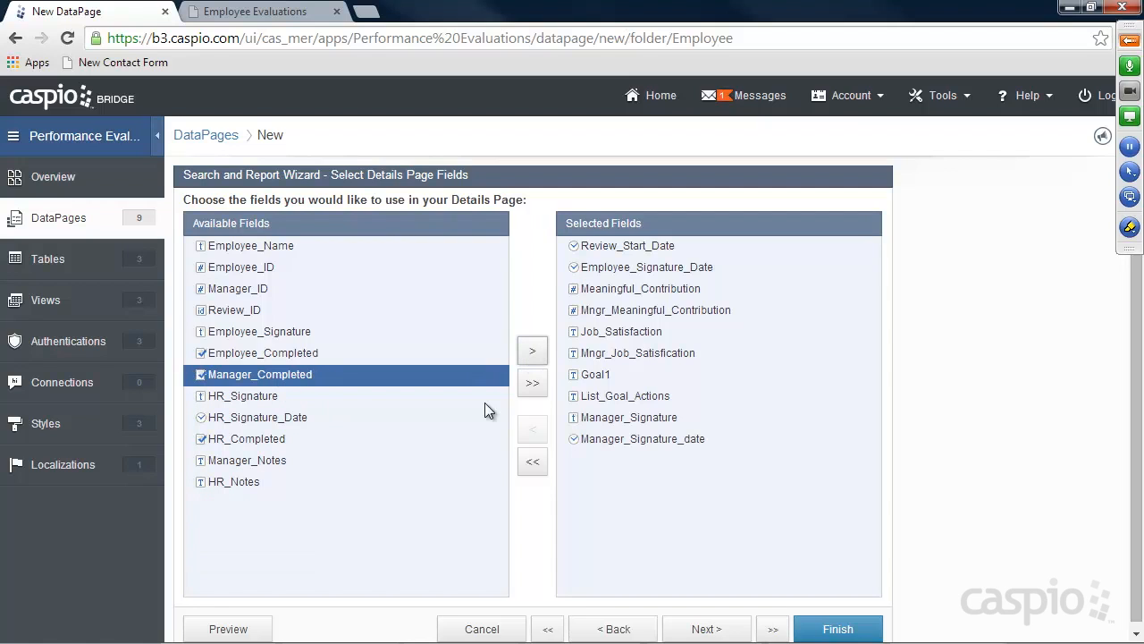
{"action": "left_click", "coordinate": [257, 461]}
{"action": "left_click", "coordinate": [532, 352]}
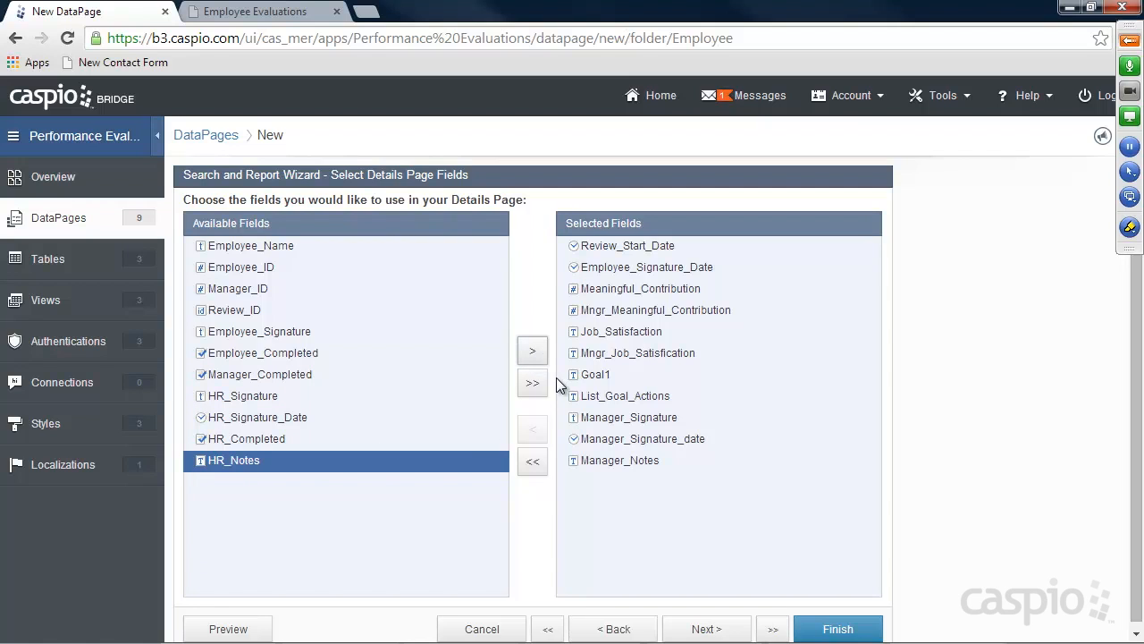
{"action": "left_click", "coordinate": [532, 352]}
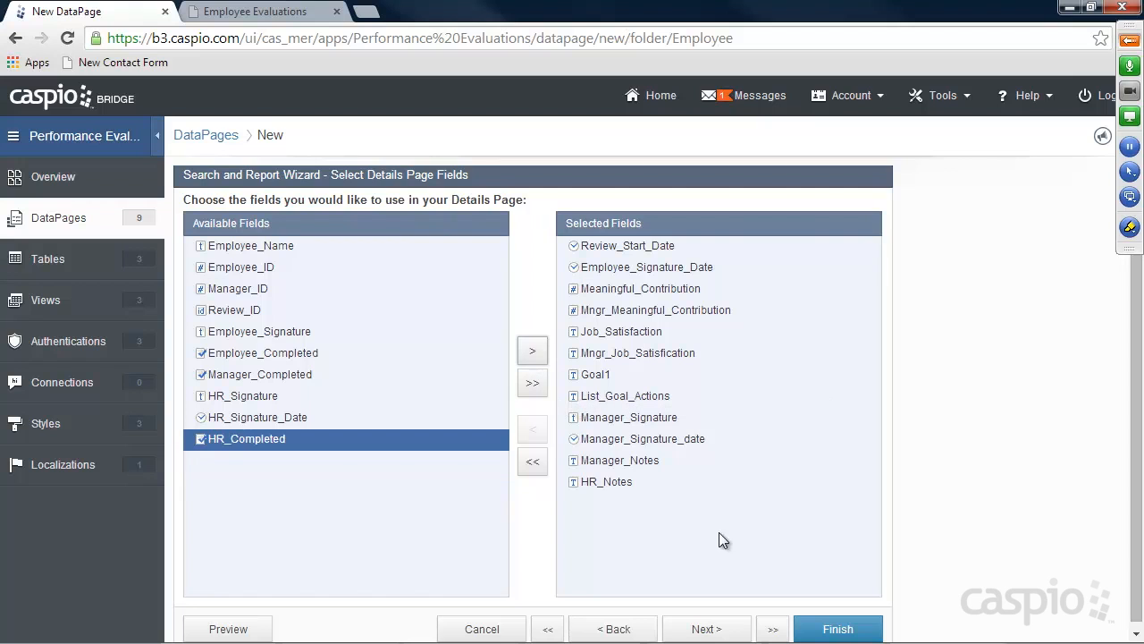
{"action": "left_click", "coordinate": [706, 628]}
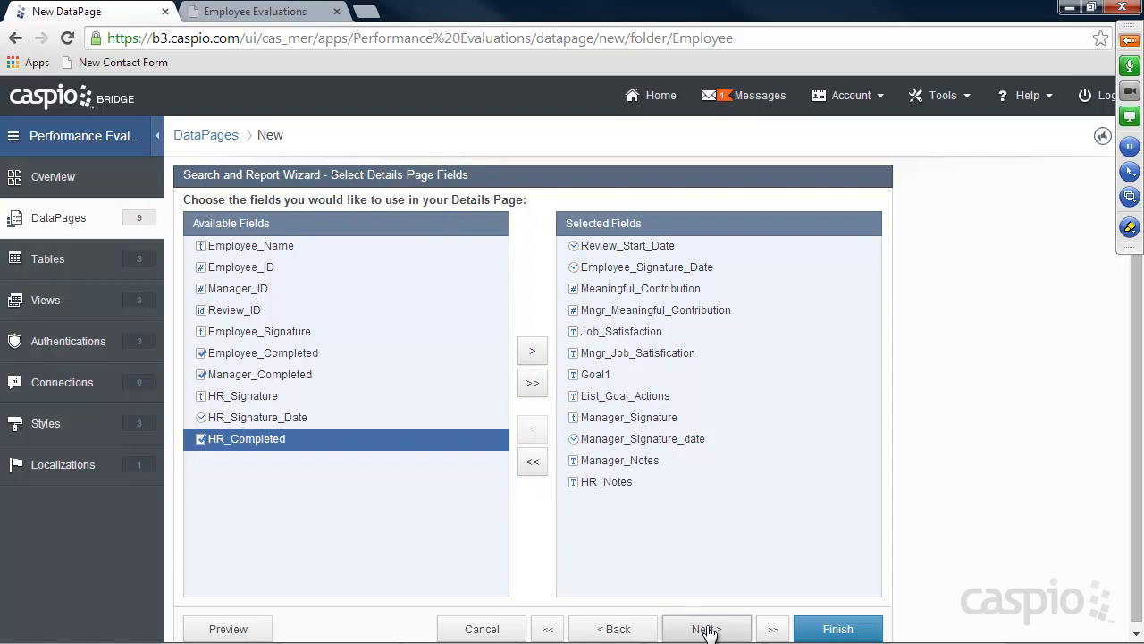
{"action": "left_click", "coordinate": [259, 511]}
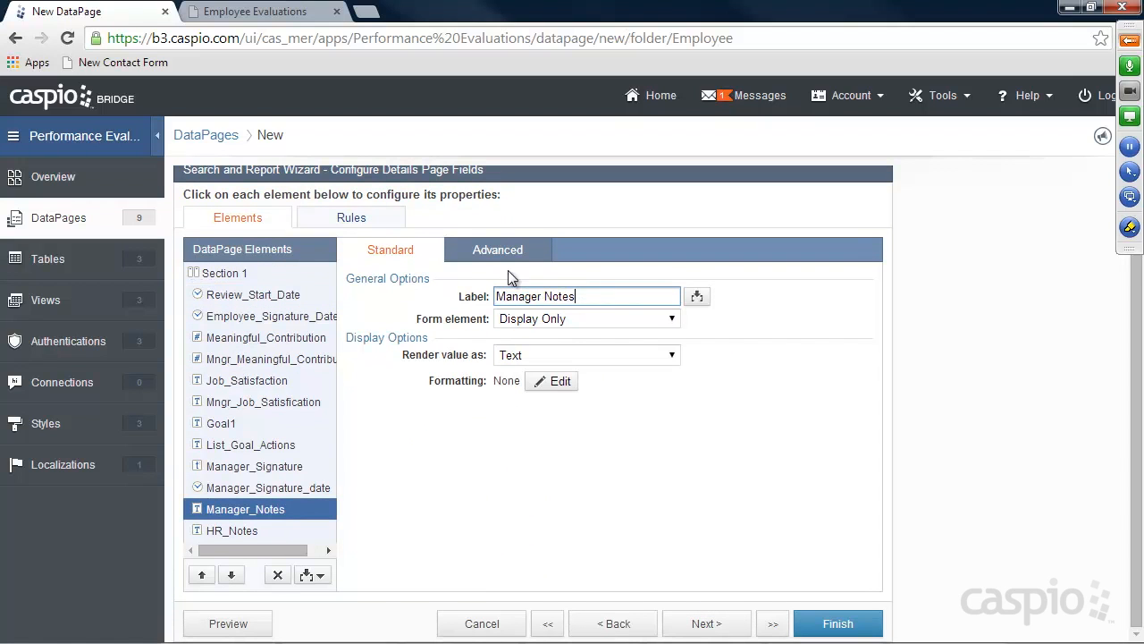
Hide Manager_Notes and HR_Notes when blank and finish the DataPage
{"action": "left_click", "coordinate": [500, 253]}
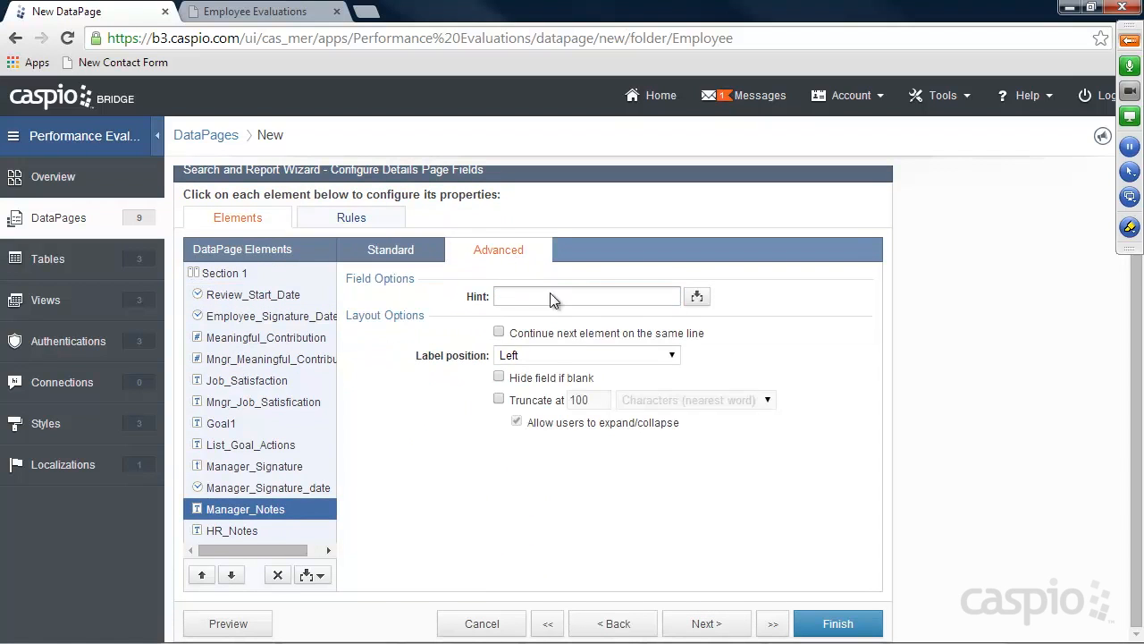
{"action": "left_click", "coordinate": [238, 532]}
{"action": "left_click", "coordinate": [537, 379]}
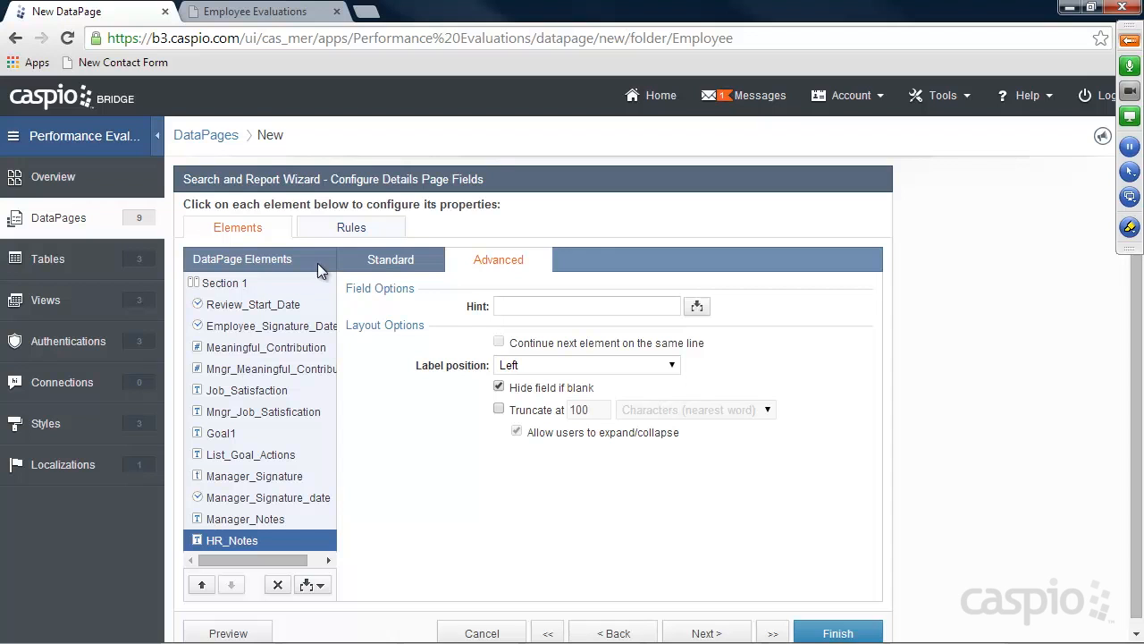
{"action": "left_click", "coordinate": [823, 630]}
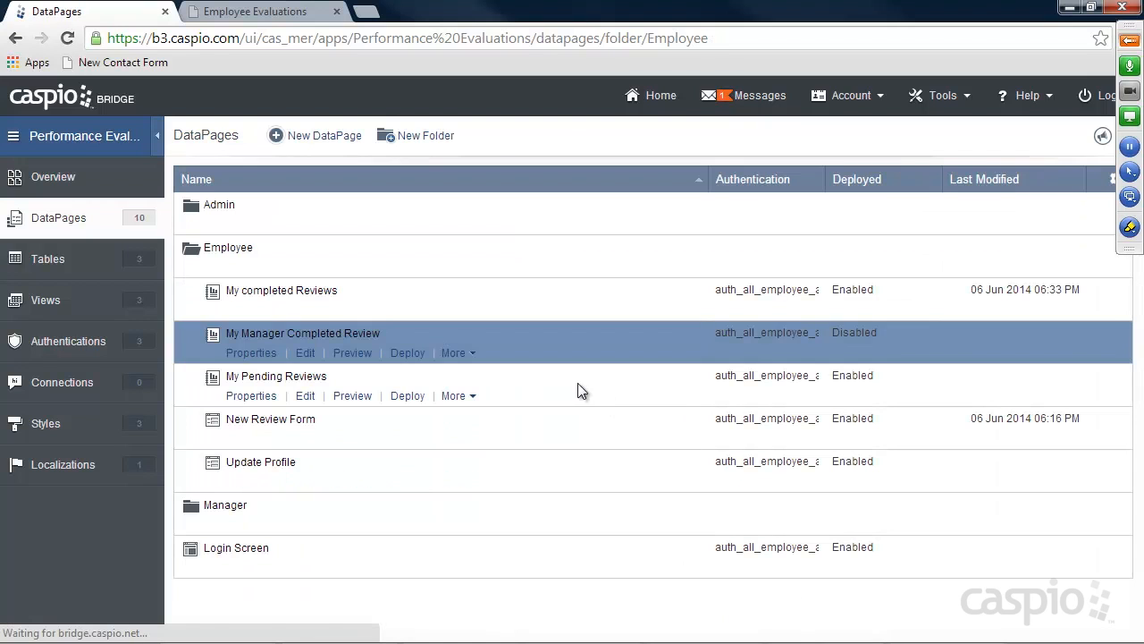
Enable deployment of My Manager Completed Review and copy its embed code
{"action": "left_click", "coordinate": [407, 354]}
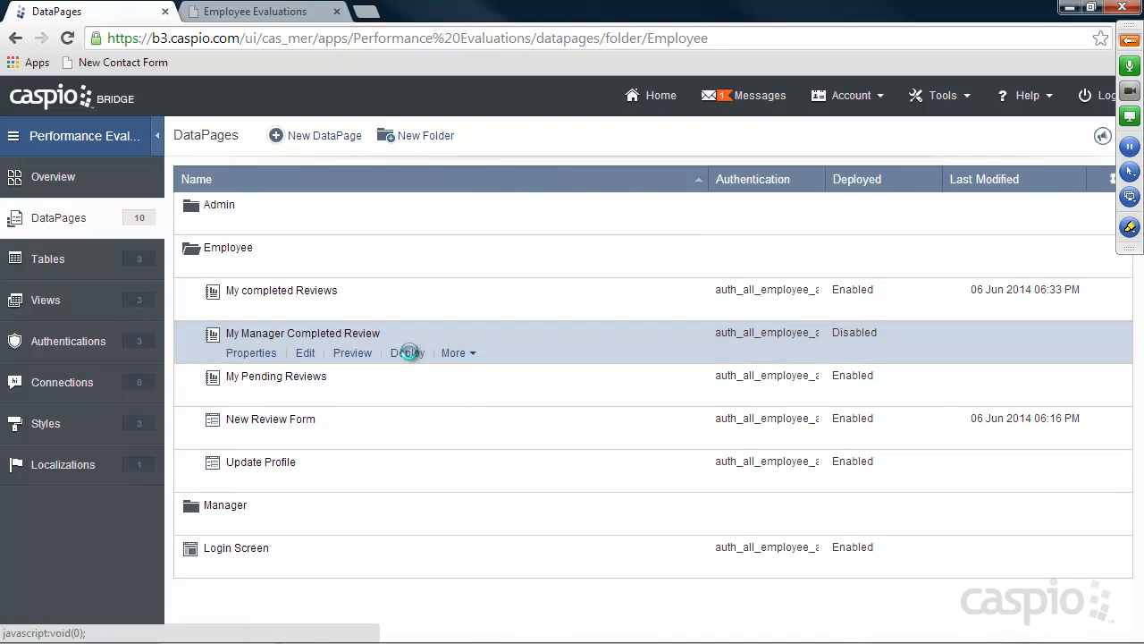
{"action": "left_click", "coordinate": [483, 172]}
{"action": "left_click", "coordinate": [486, 405]}
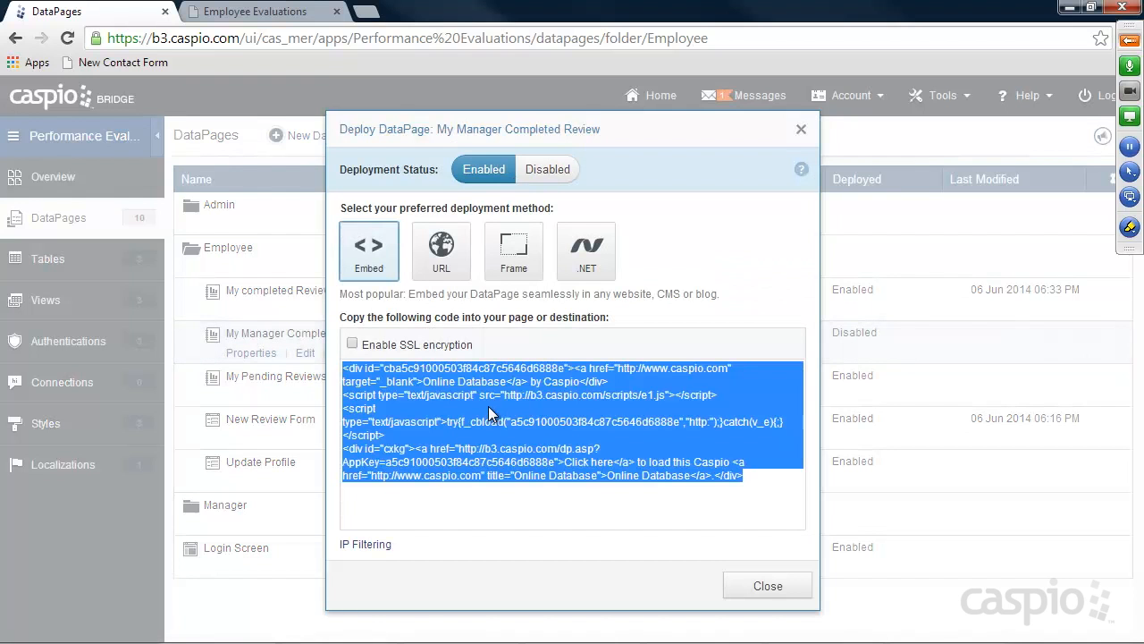
{"action": "left_click", "coordinate": [767, 585]}
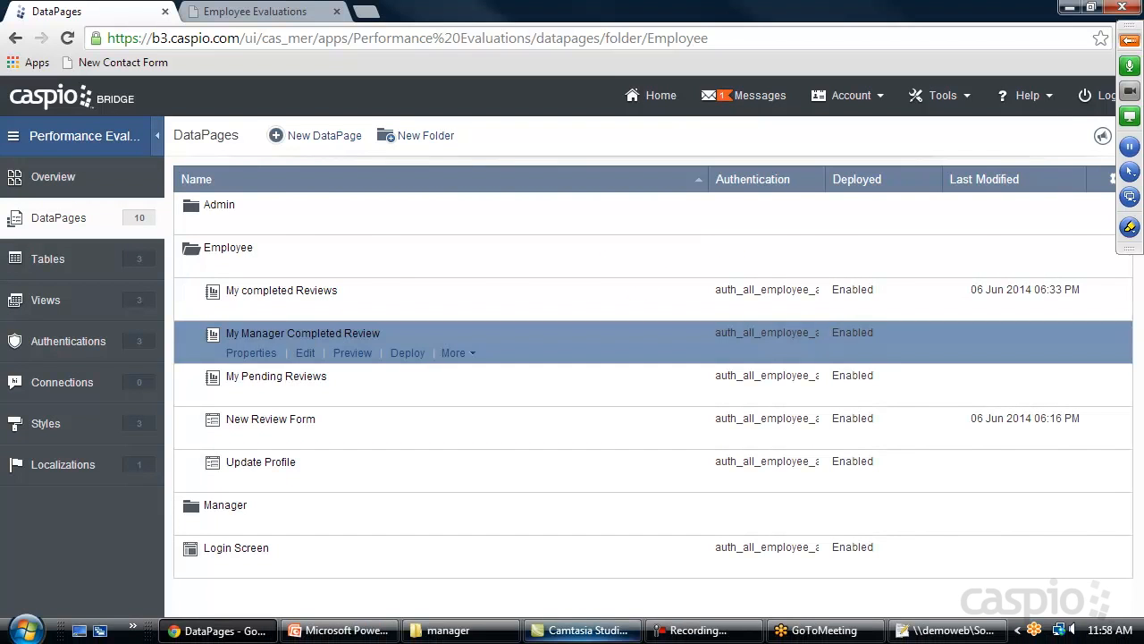
{"action": "left_click", "coordinate": [449, 630]}
{"action": "left_click", "coordinate": [234, 11]}
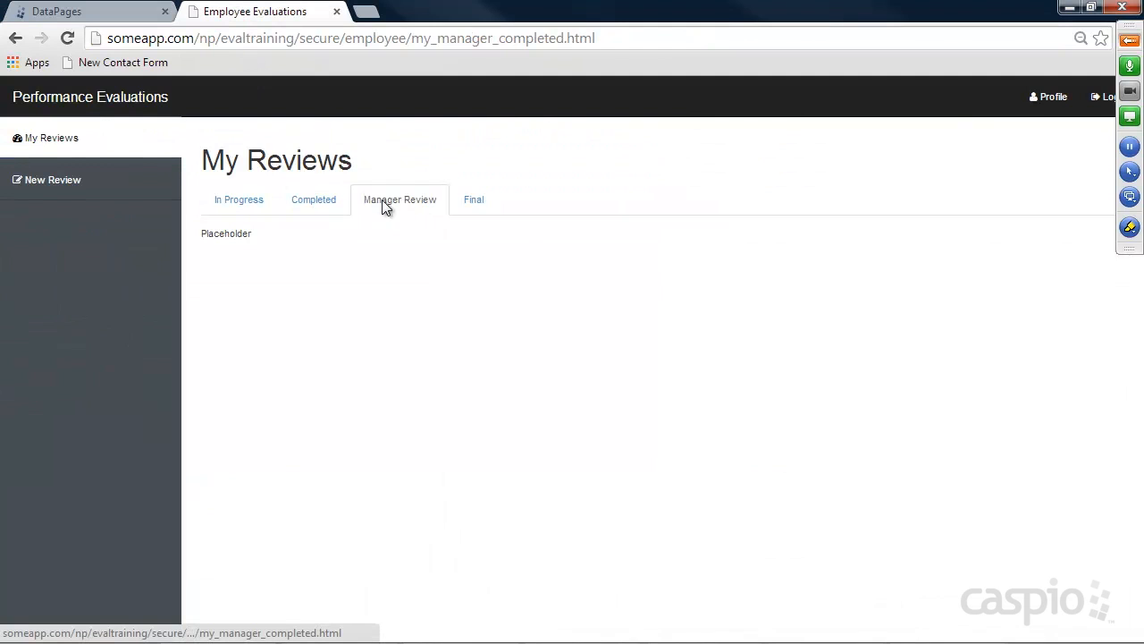
Open my_manager_completed.html from the secure/employee folder in Notepad++
{"action": "left_click_drag", "start_coordinate": [416, 39], "coordinate": [633, 38]}
{"action": "mouse_move", "coordinate": [664, 634]}
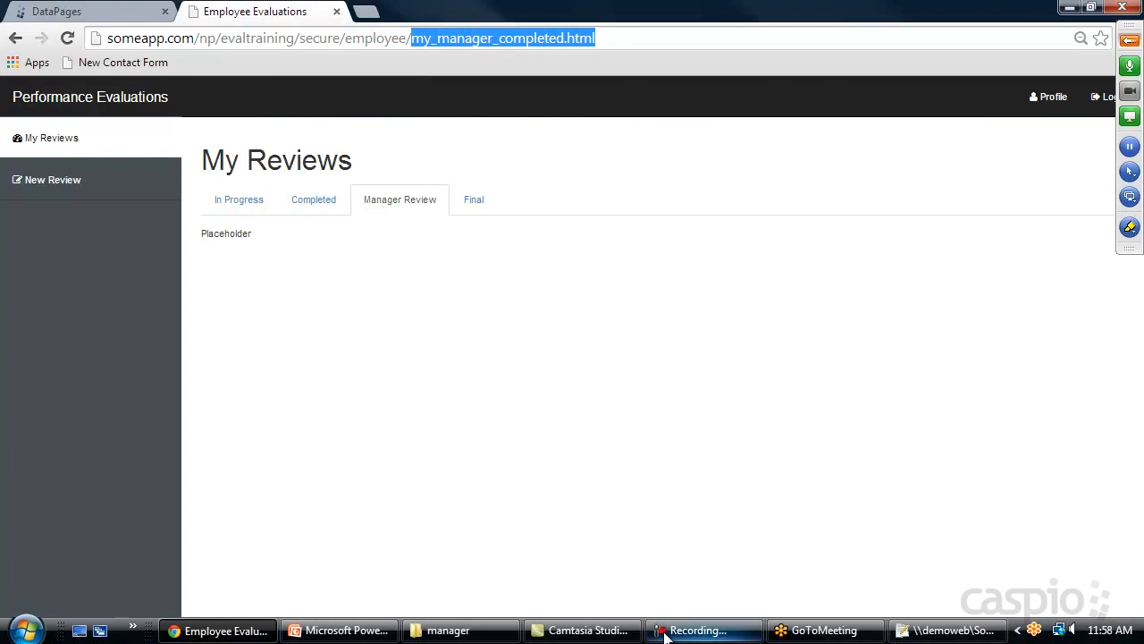
{"action": "left_click", "coordinate": [444, 630]}
{"action": "left_click", "coordinate": [475, 114]}
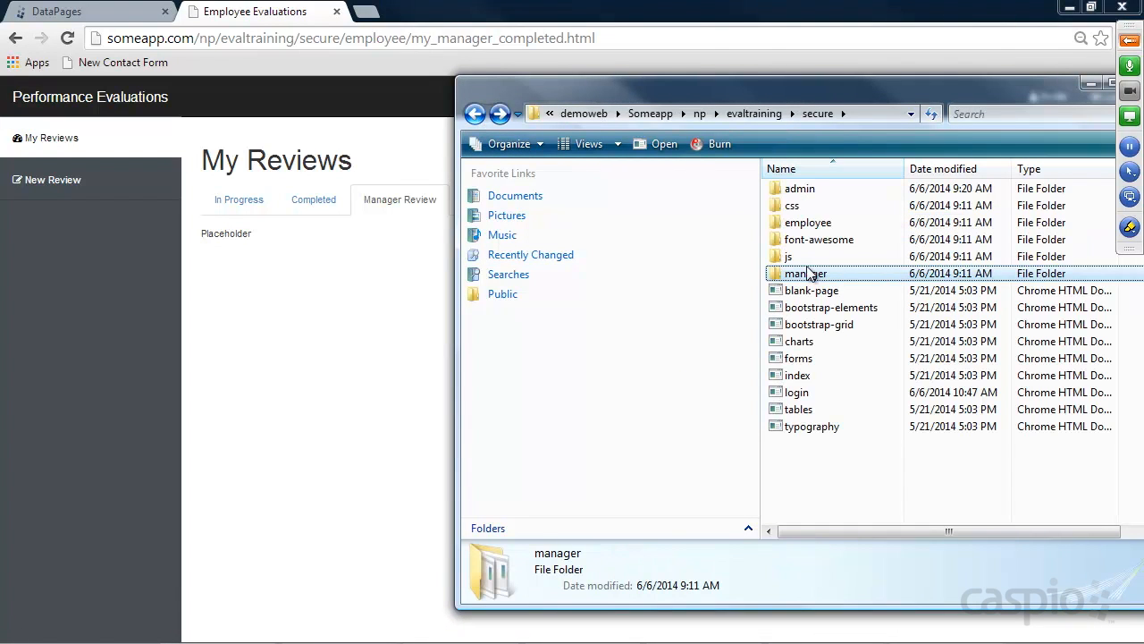
{"action": "double_click", "coordinate": [792, 223]}
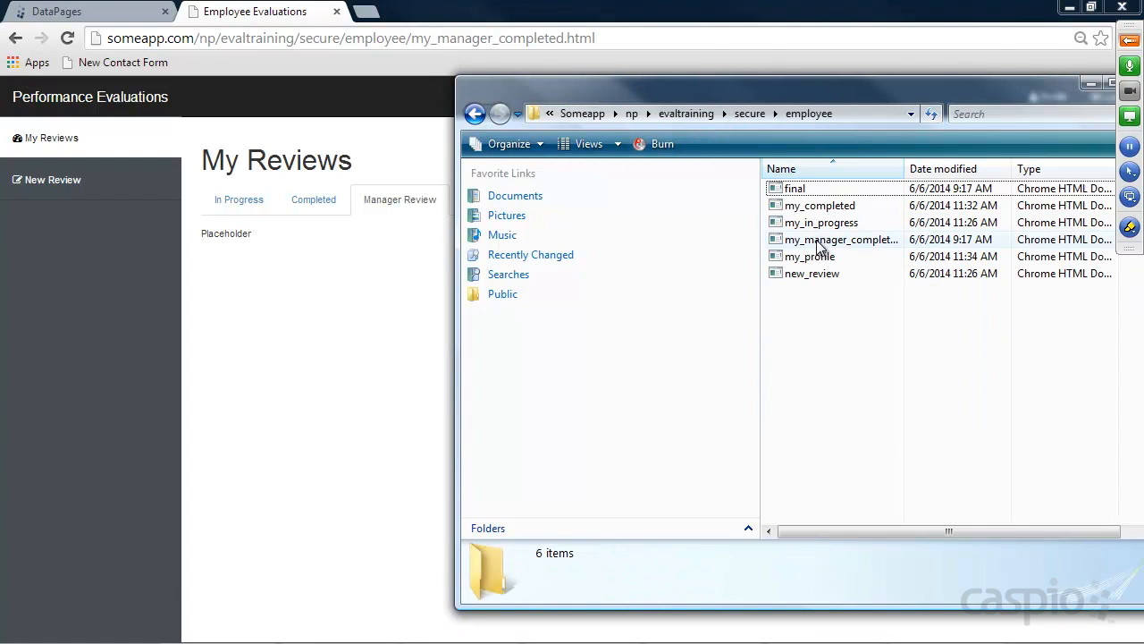
{"action": "right_click", "coordinate": [820, 241]}
{"action": "left_click", "coordinate": [885, 350]}
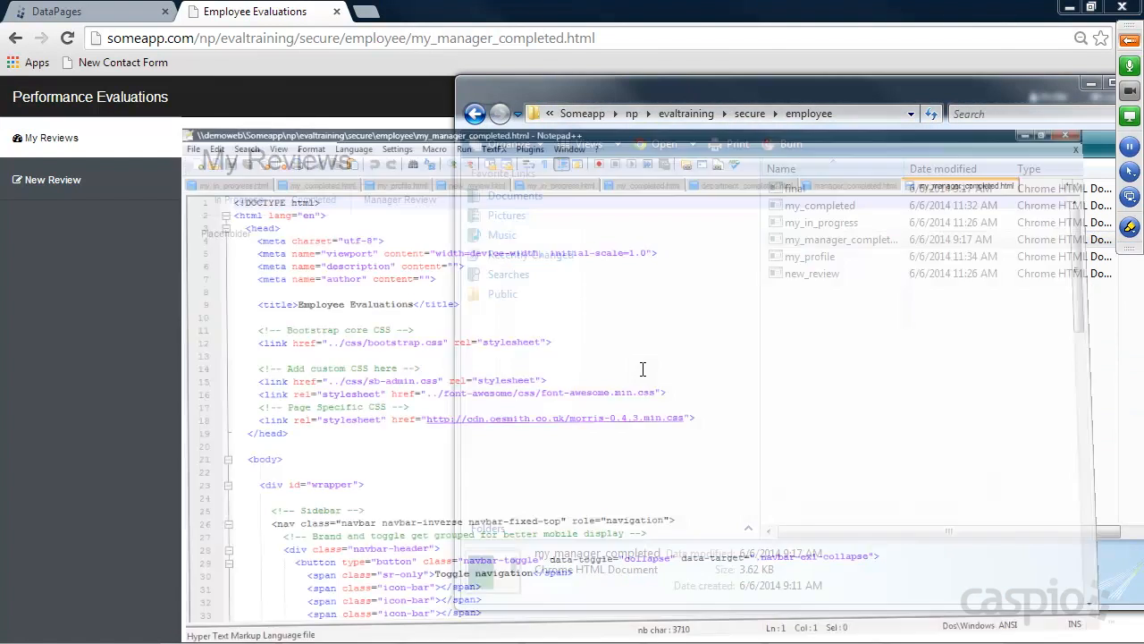
Replace 'Placeholder' on line 76 with the Caspio embed code and reload the Manager Review page
{"action": "scroll", "coordinate": [525, 355], "scroll_direction": "down", "scroll_amount": 8}
{"action": "scroll", "coordinate": [525, 356], "scroll_direction": "down", "scroll_amount": 10}
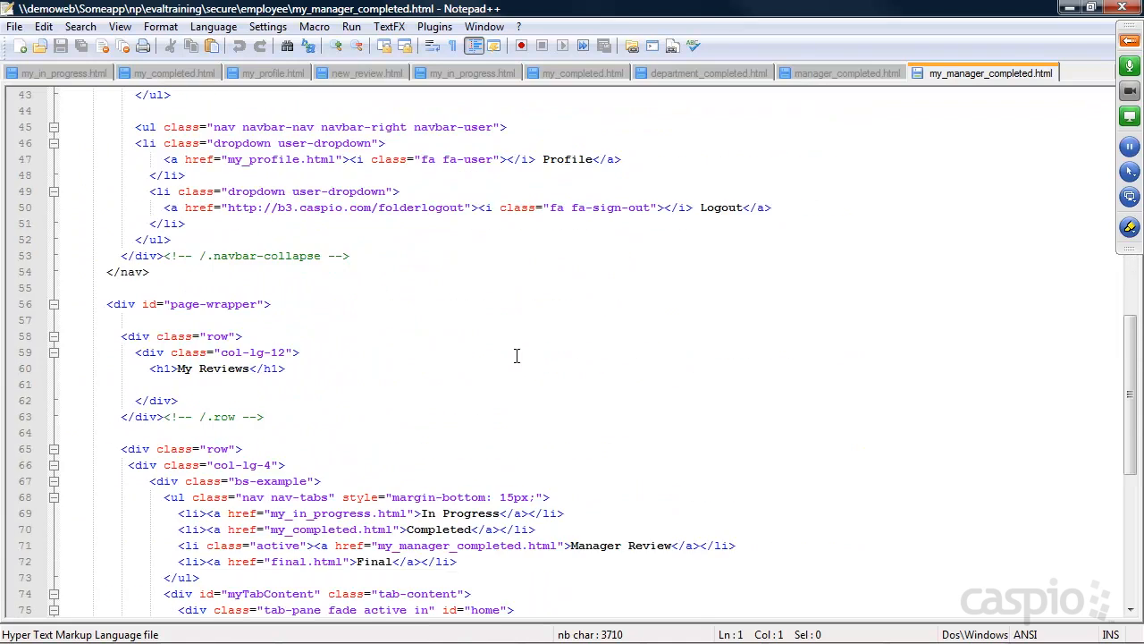
{"action": "left_click_drag", "start_coordinate": [144, 432], "coordinate": [52, 437]}
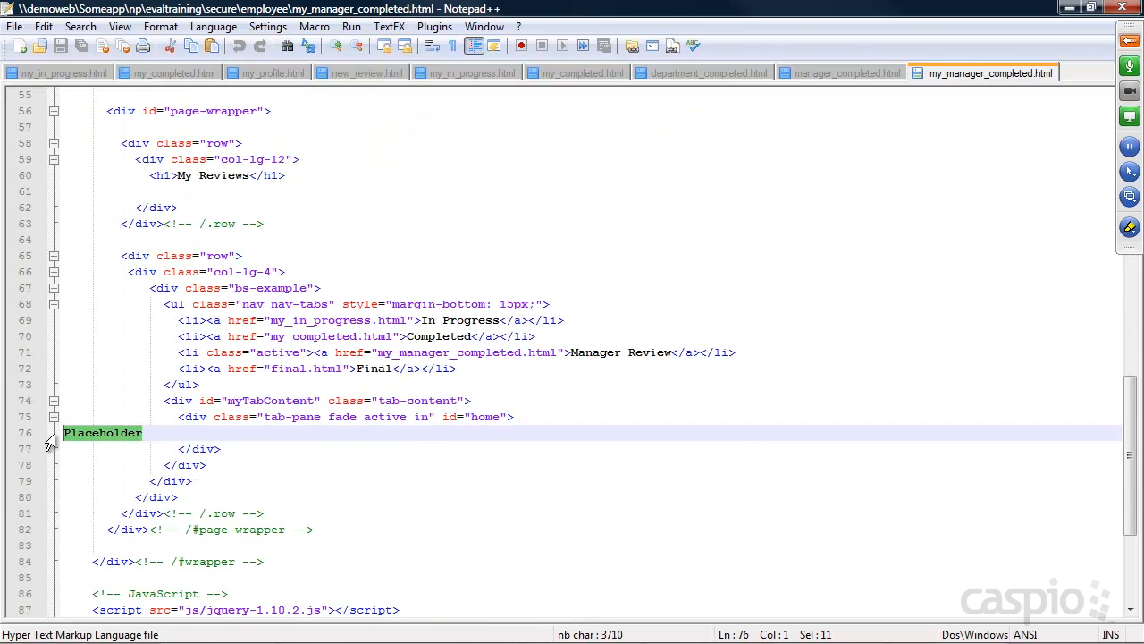
{"action": "key", "text": "ctrl+v"}
{"action": "left_click", "coordinate": [1070, 8]}
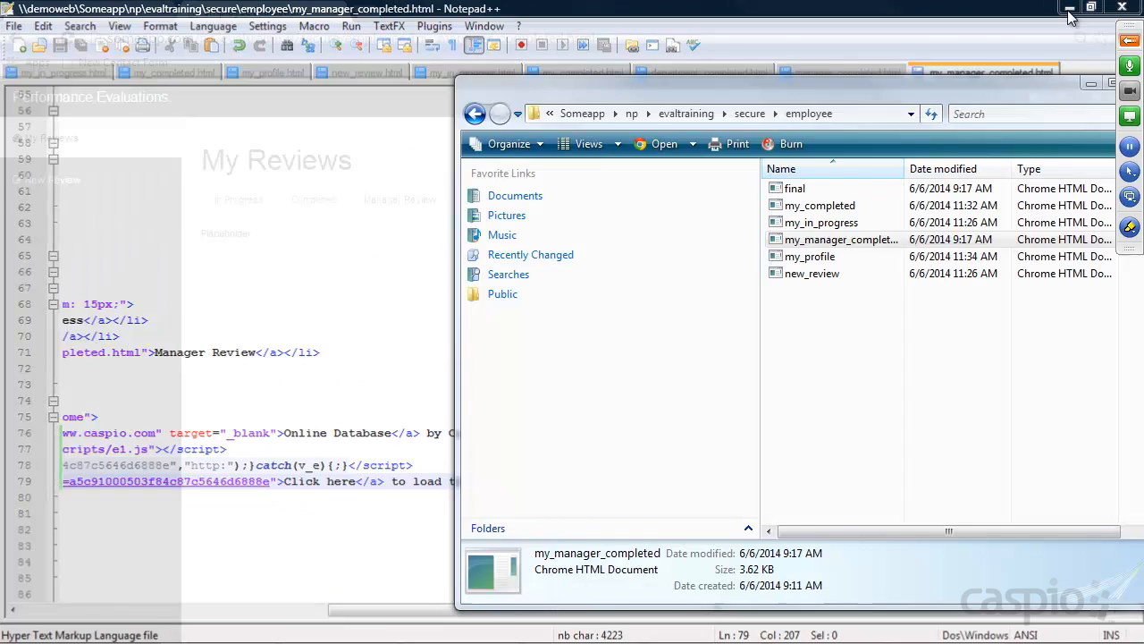
{"action": "left_click", "coordinate": [67, 38]}
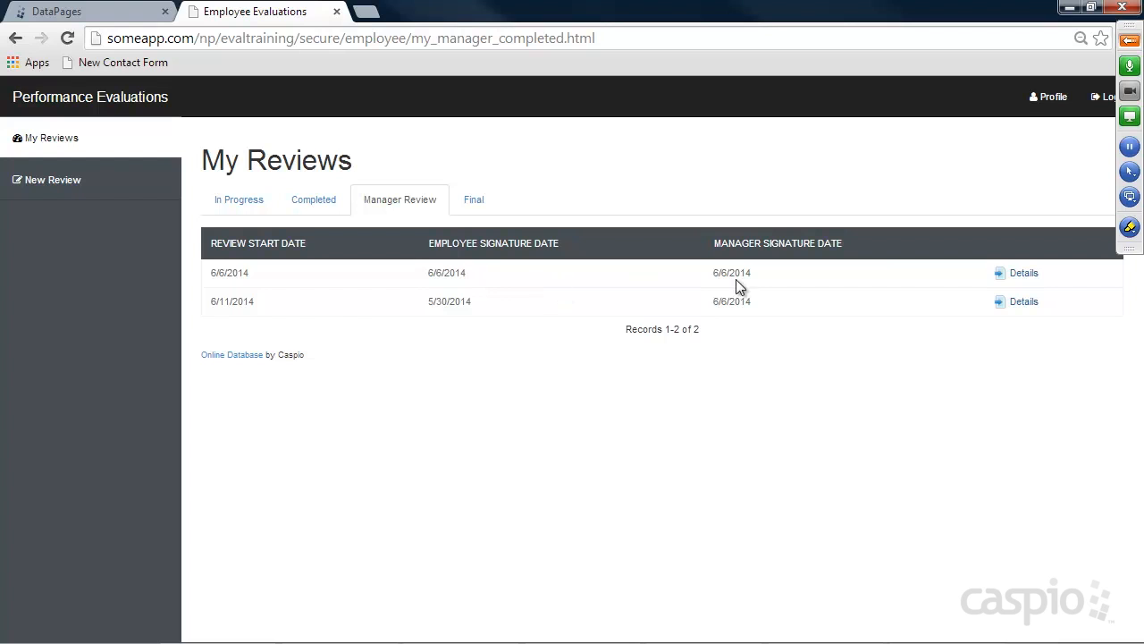
View the second completed review's details, then return to Caspio Bridge's DataPages list
{"action": "left_click", "coordinate": [1019, 304]}
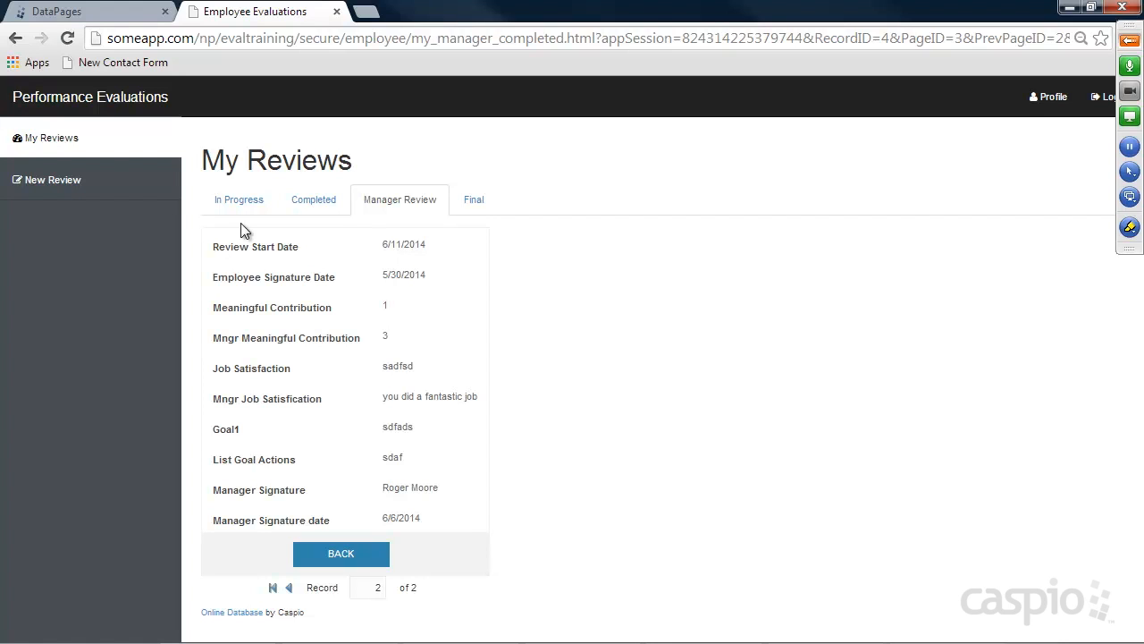
{"action": "left_click", "coordinate": [82, 13]}
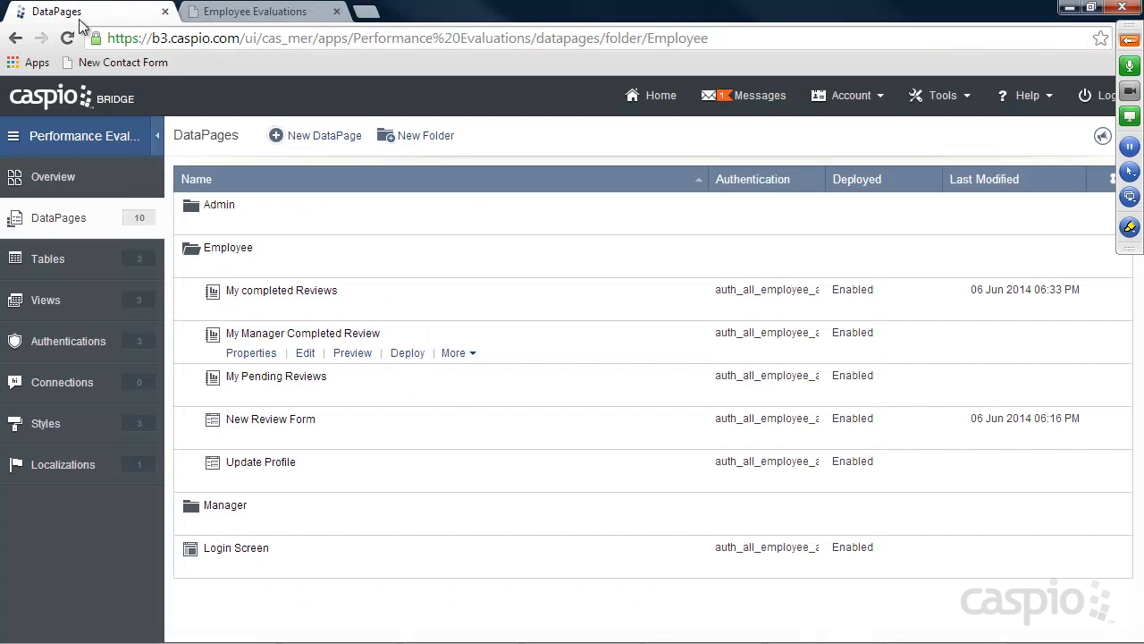
{"action": "left_click", "coordinate": [52, 271]}
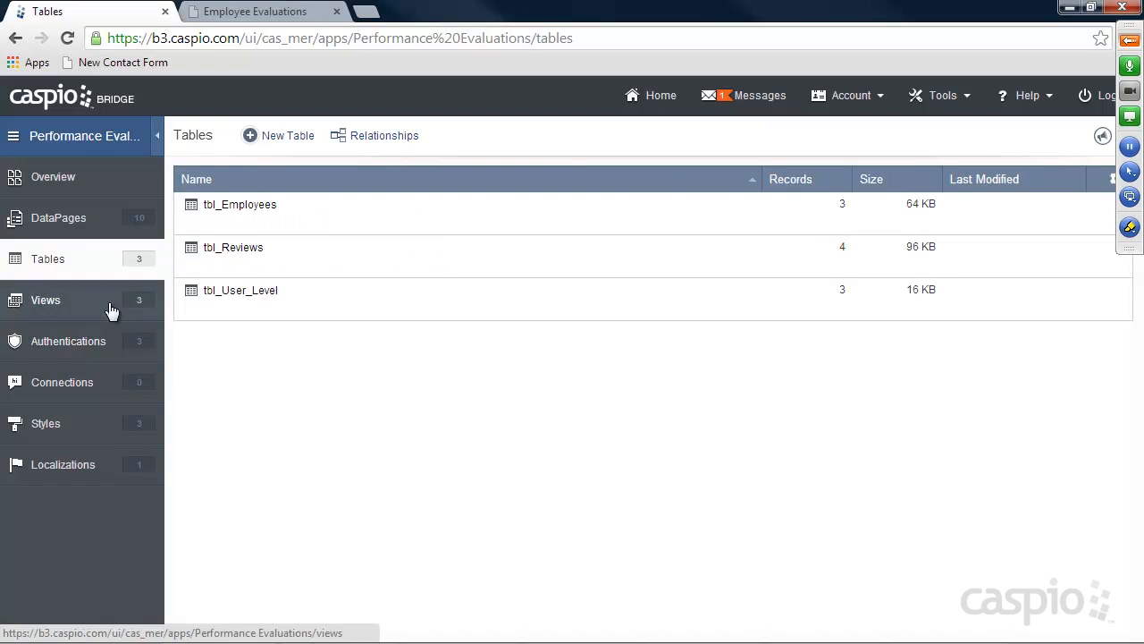
{"action": "left_click", "coordinate": [70, 217]}
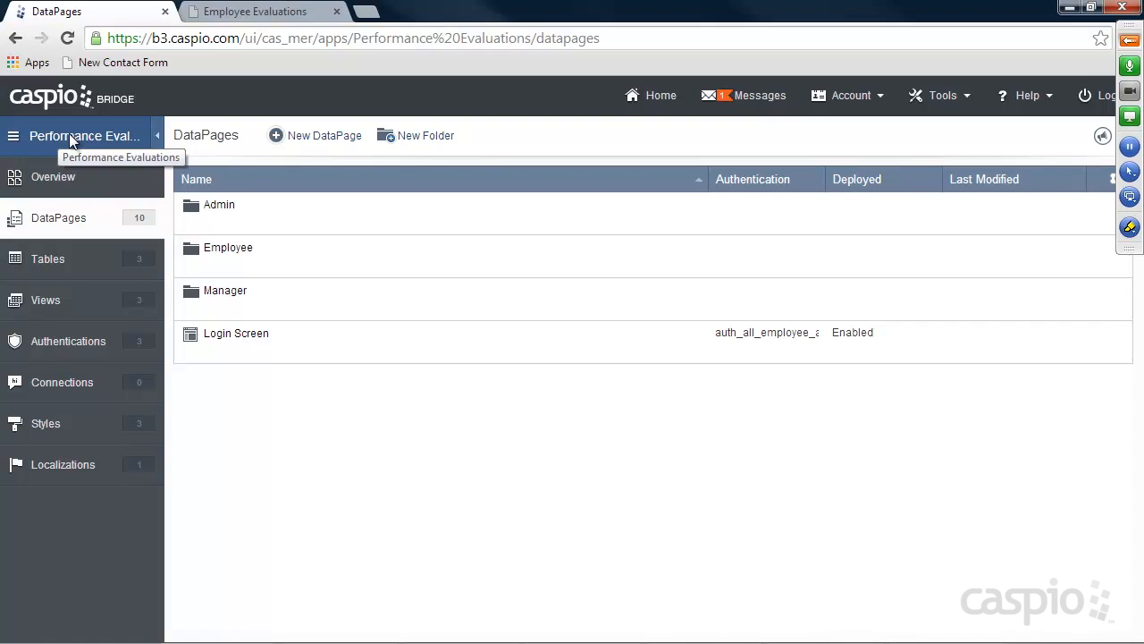
{"action": "left_click", "coordinate": [1129, 40]}
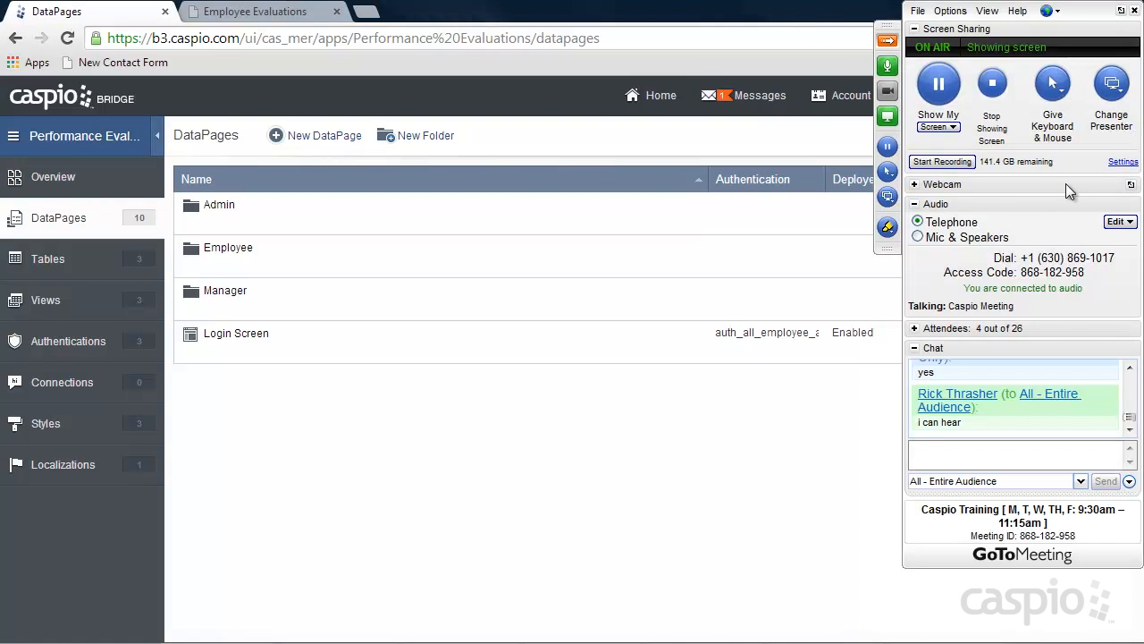